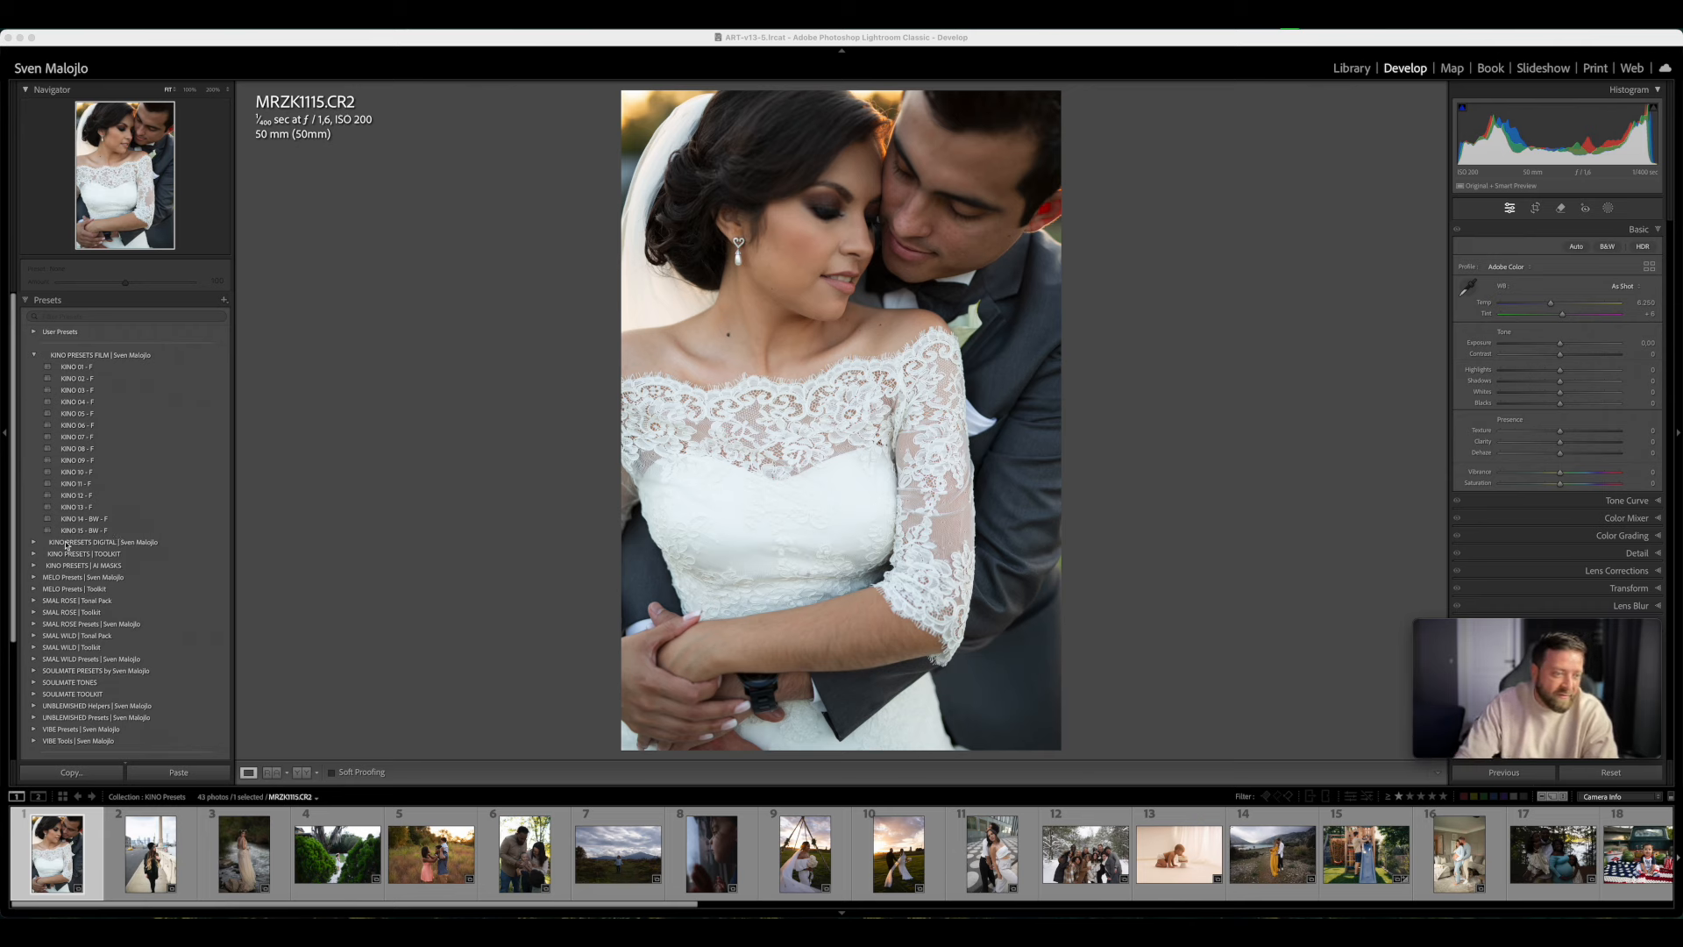
# - Expand the KINO PRESETS DIGITAL group and apply the KINO 03 - F film preset to the wedding couple photo
pyautogui.click(35, 543)
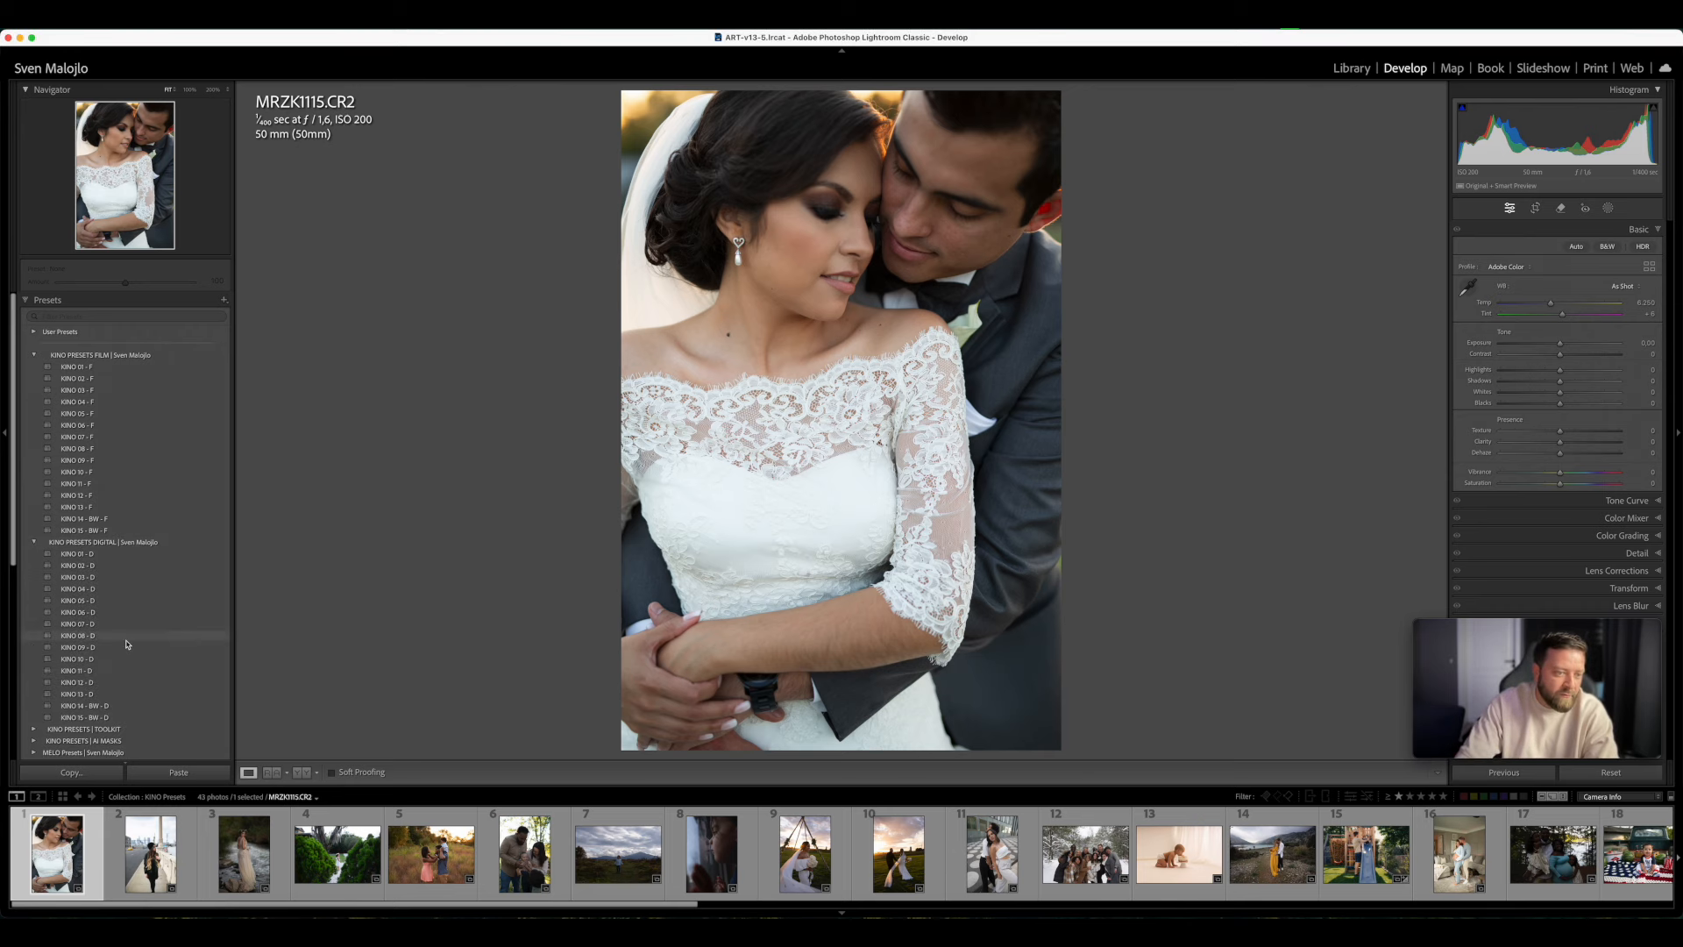
pyautogui.scroll(-2, 123, 638)
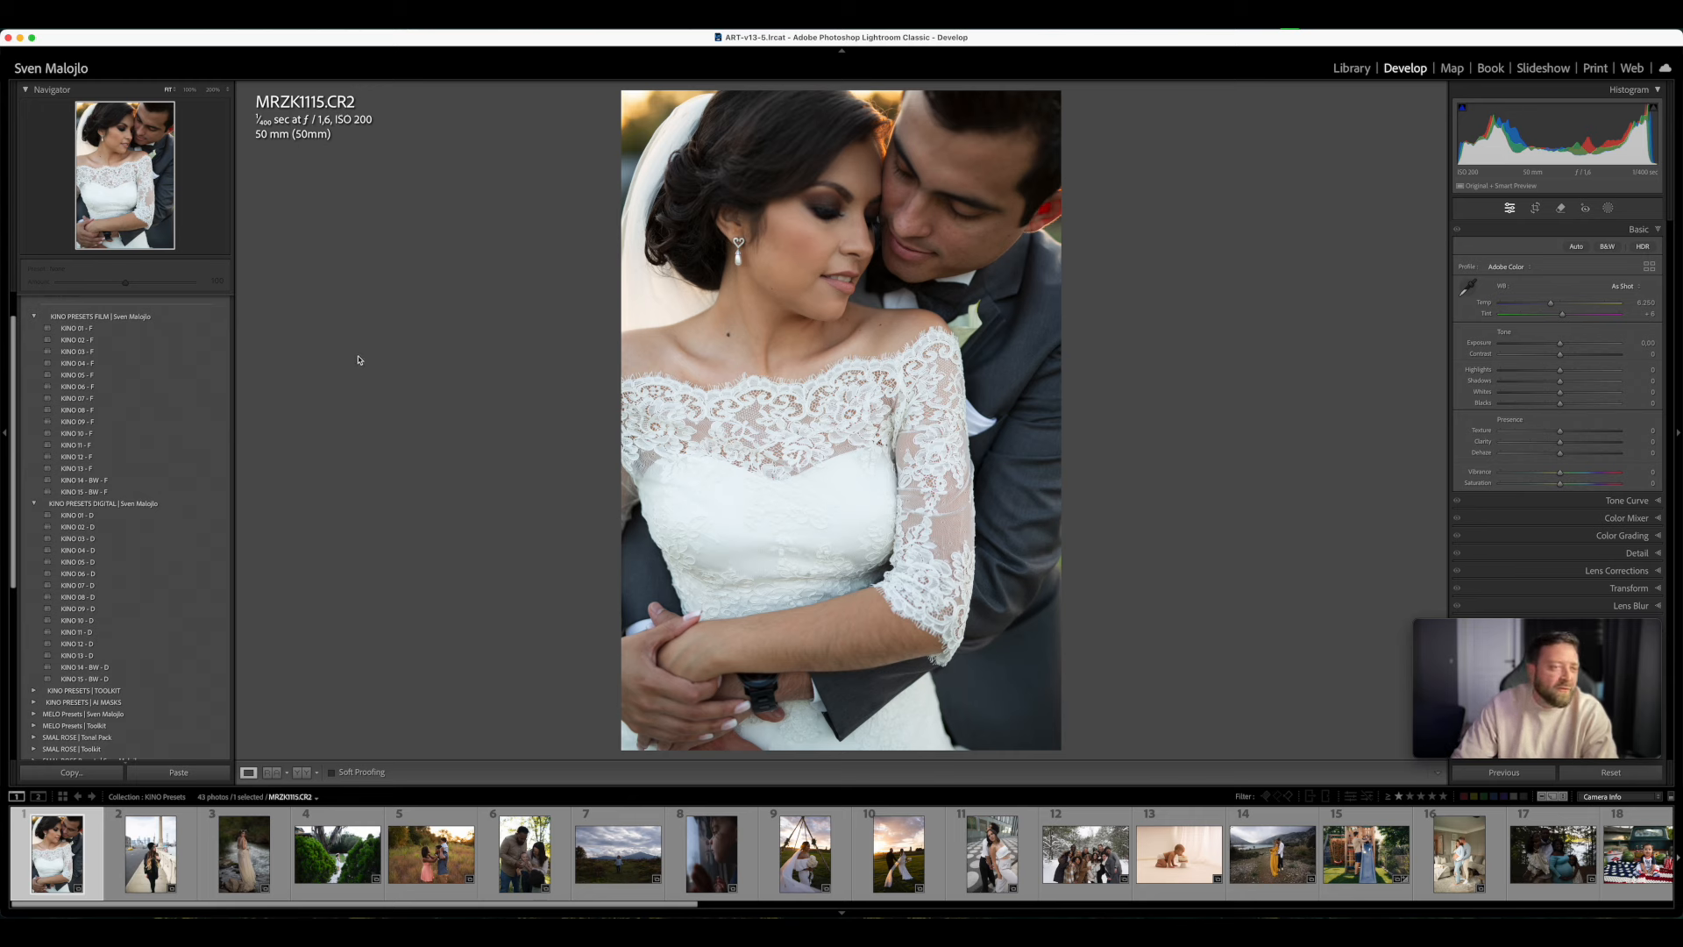
pyautogui.click(102, 353)
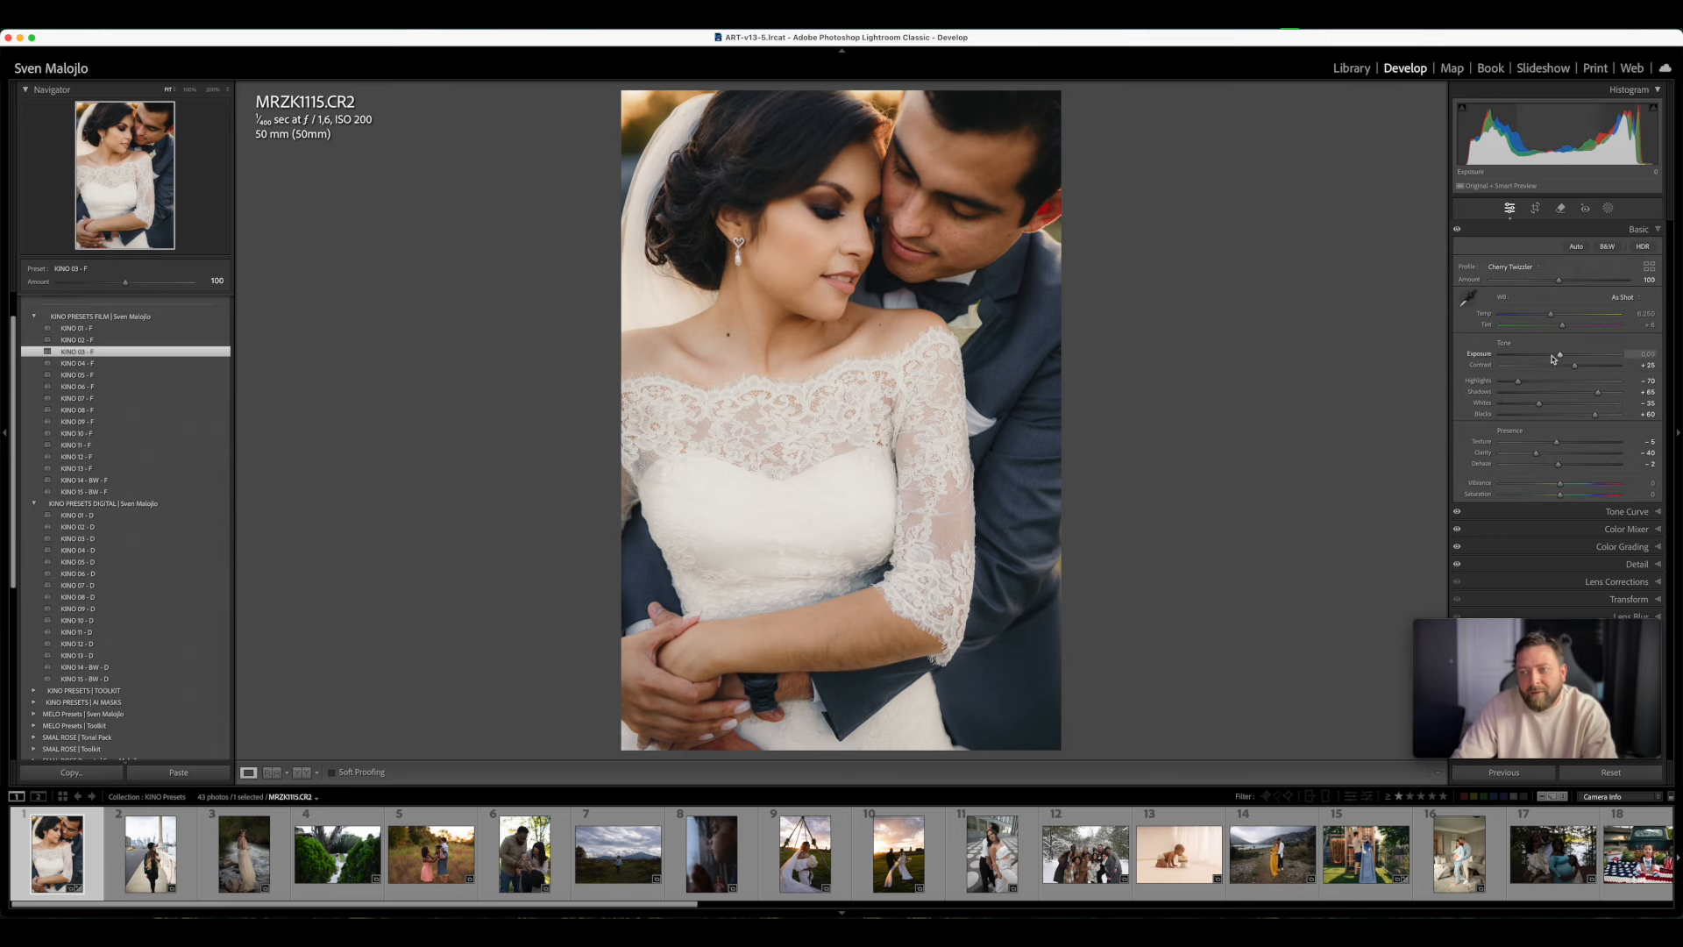
# - Fine-tune the couple photo's basic settings to exposure −0.30, temperature 6.337 and tint +12
pyautogui.moveTo(1561, 357); pyautogui.dragTo(1556, 357)
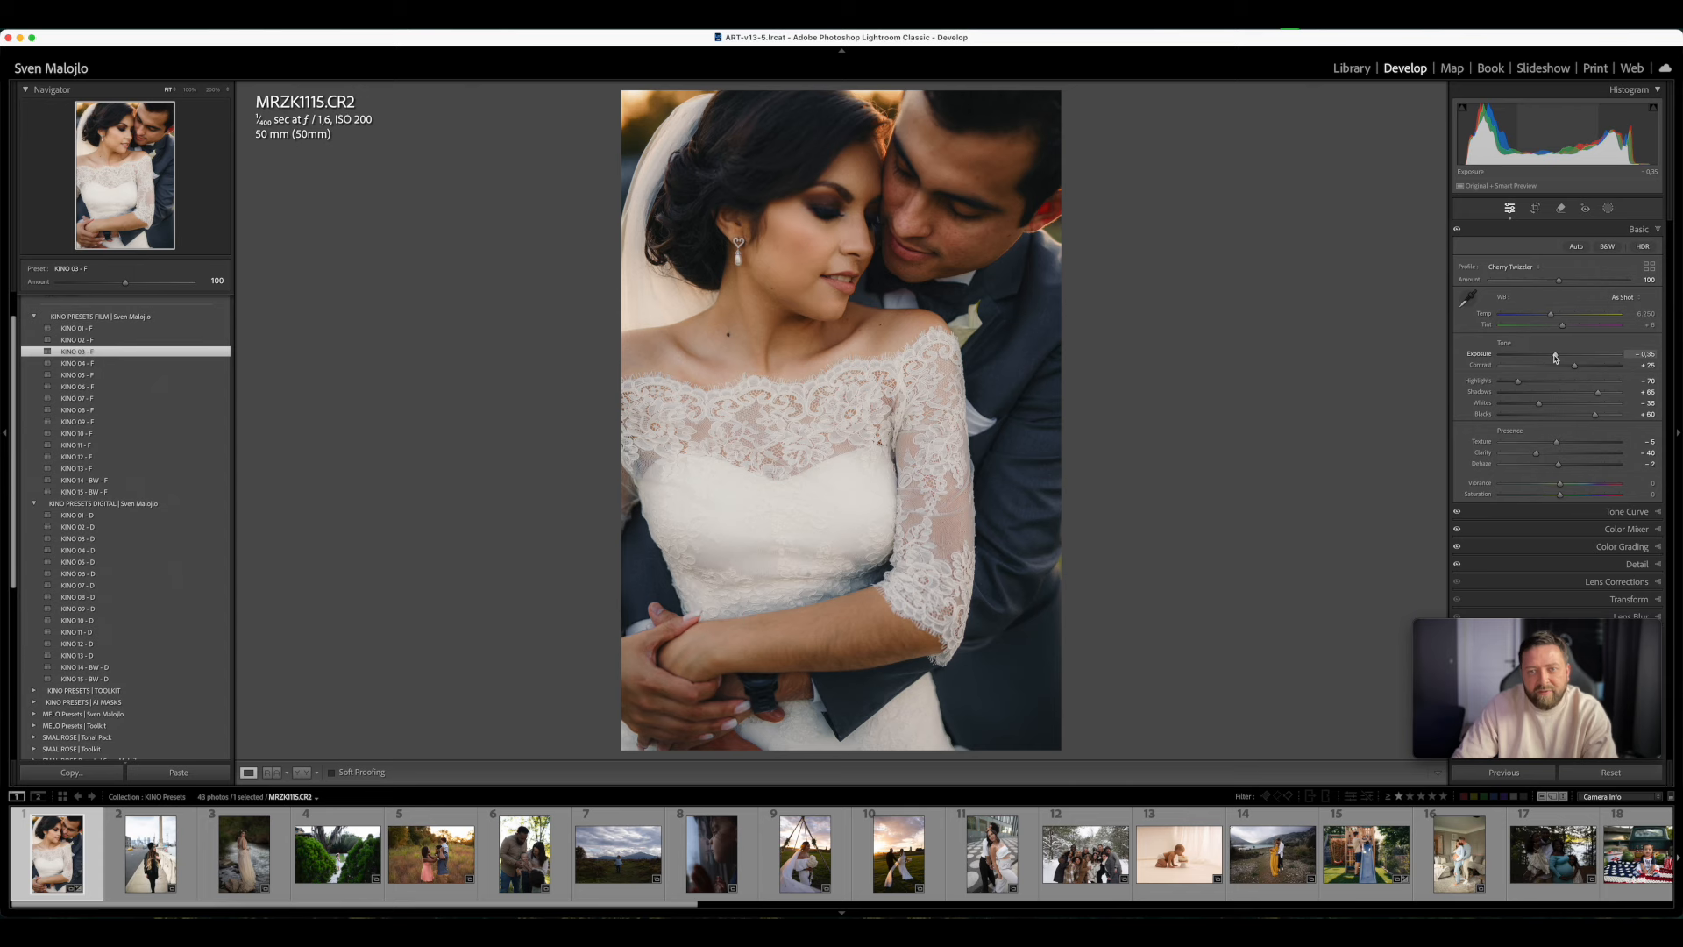
pyautogui.moveTo(1552, 316); pyautogui.dragTo(1566, 328)
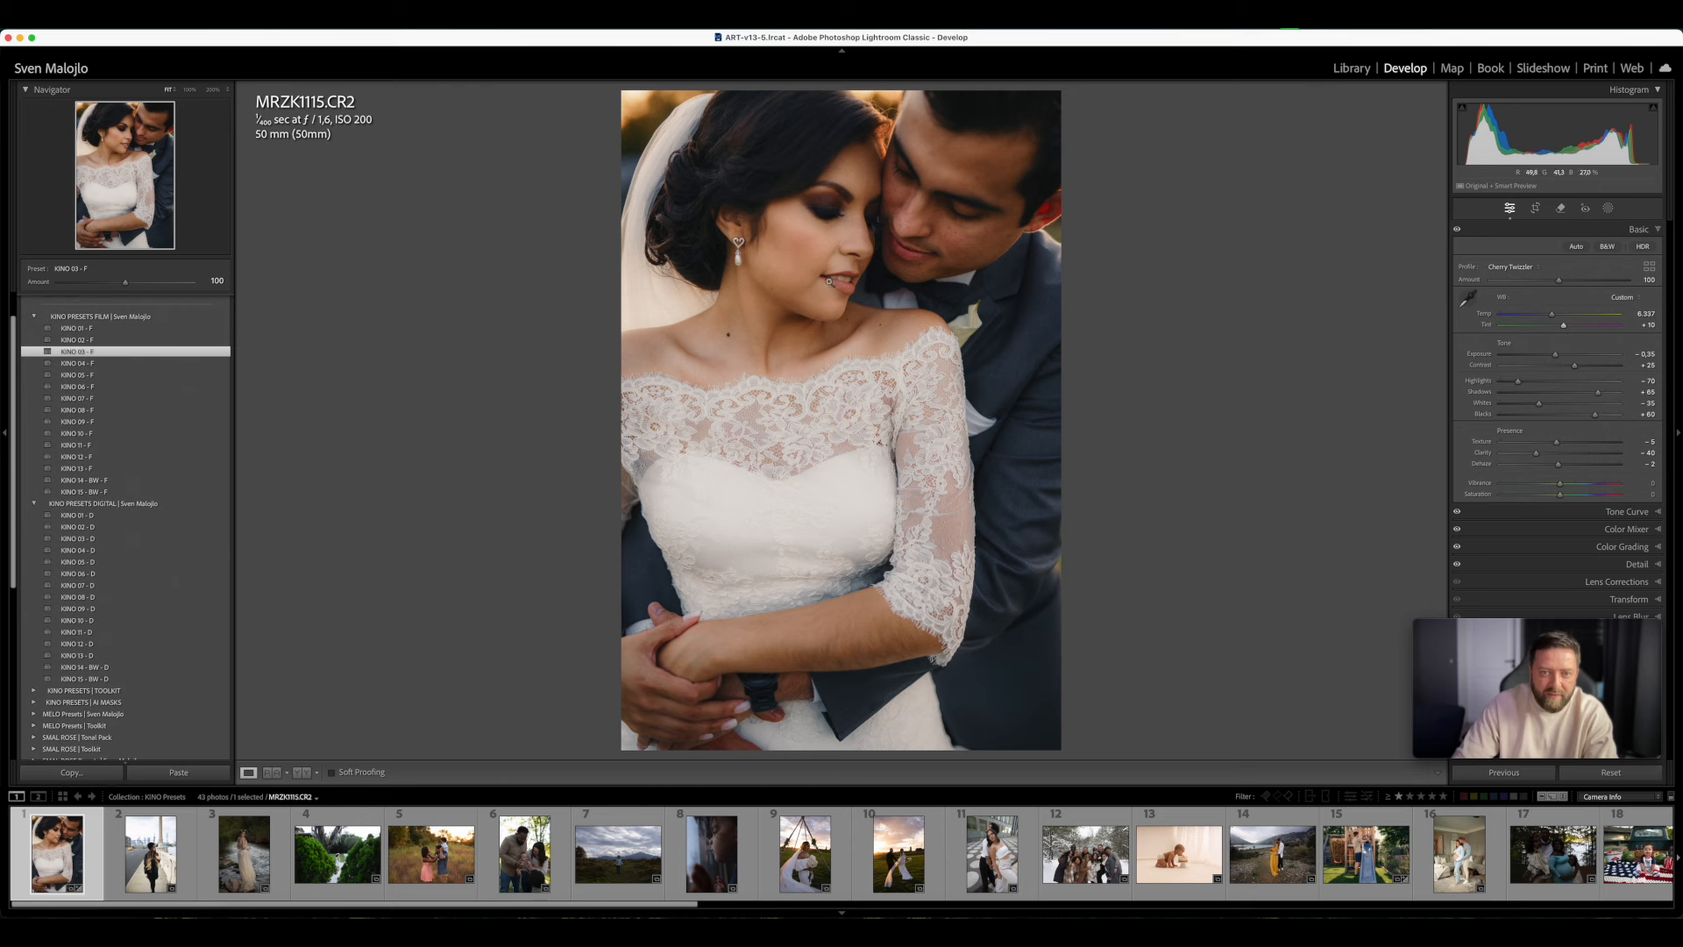
pyautogui.moveTo(1565, 325); pyautogui.dragTo(1565, 325)
pyautogui.click(1566, 324)
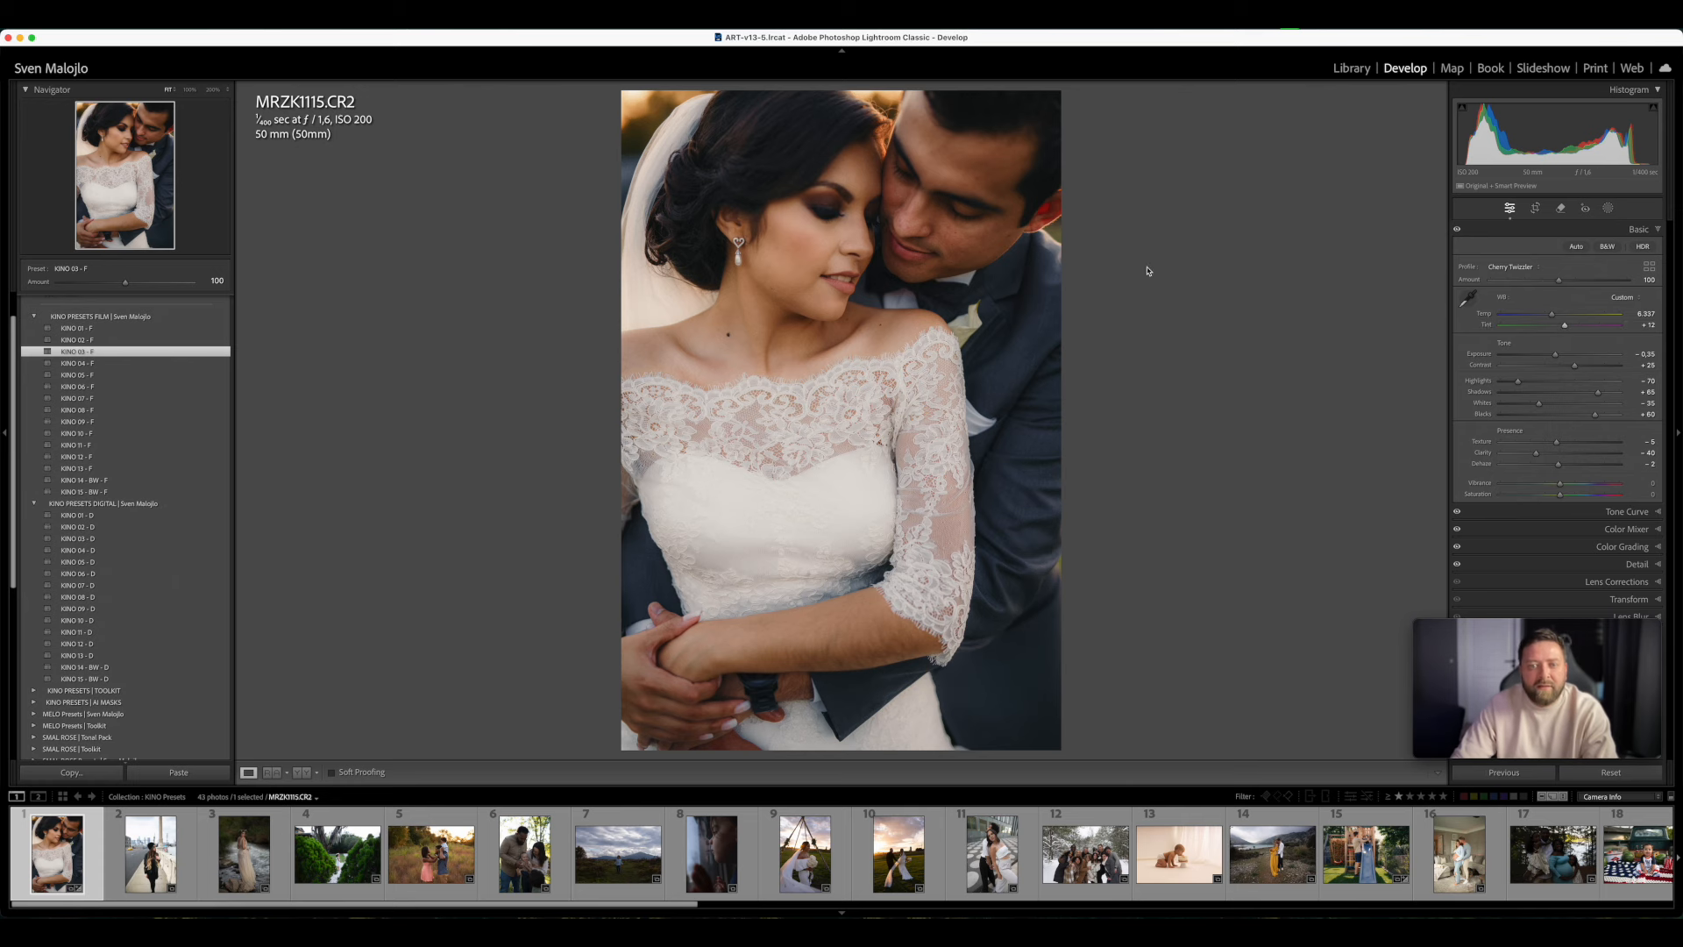
pyautogui.click(1558, 357)
pyautogui.moveTo(1557, 357); pyautogui.dragTo(1558, 358)
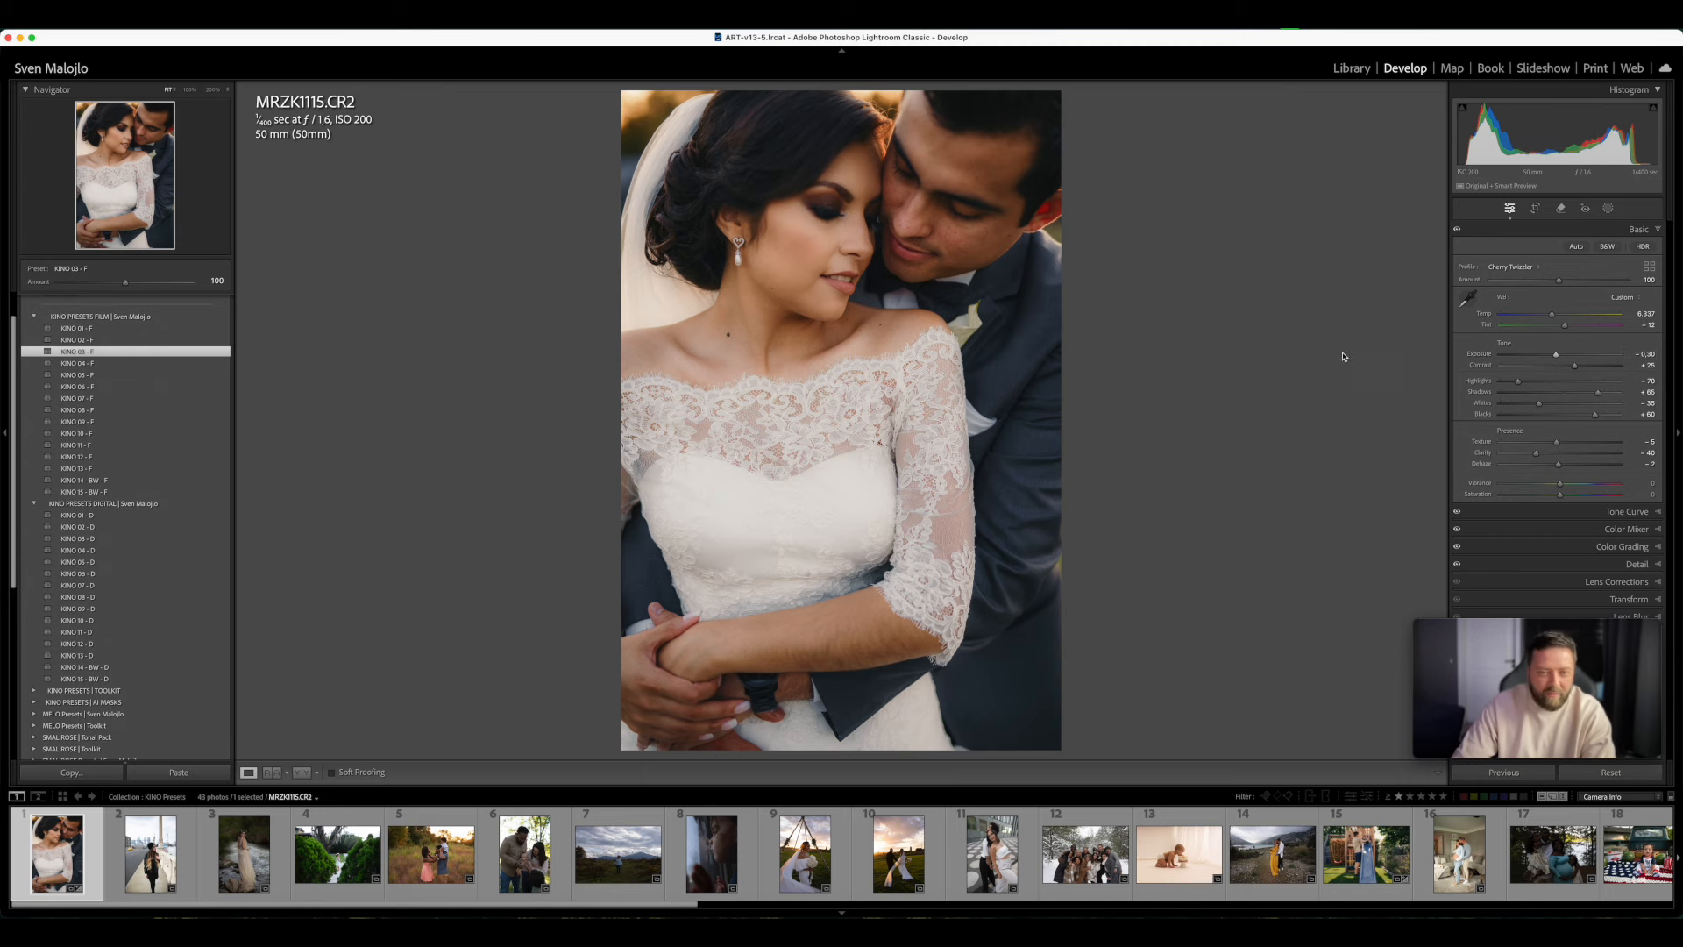
# - Compare the couple photo before and after editing side by side and return to the single-image view
pyautogui.press('y')
pyautogui.press('x')
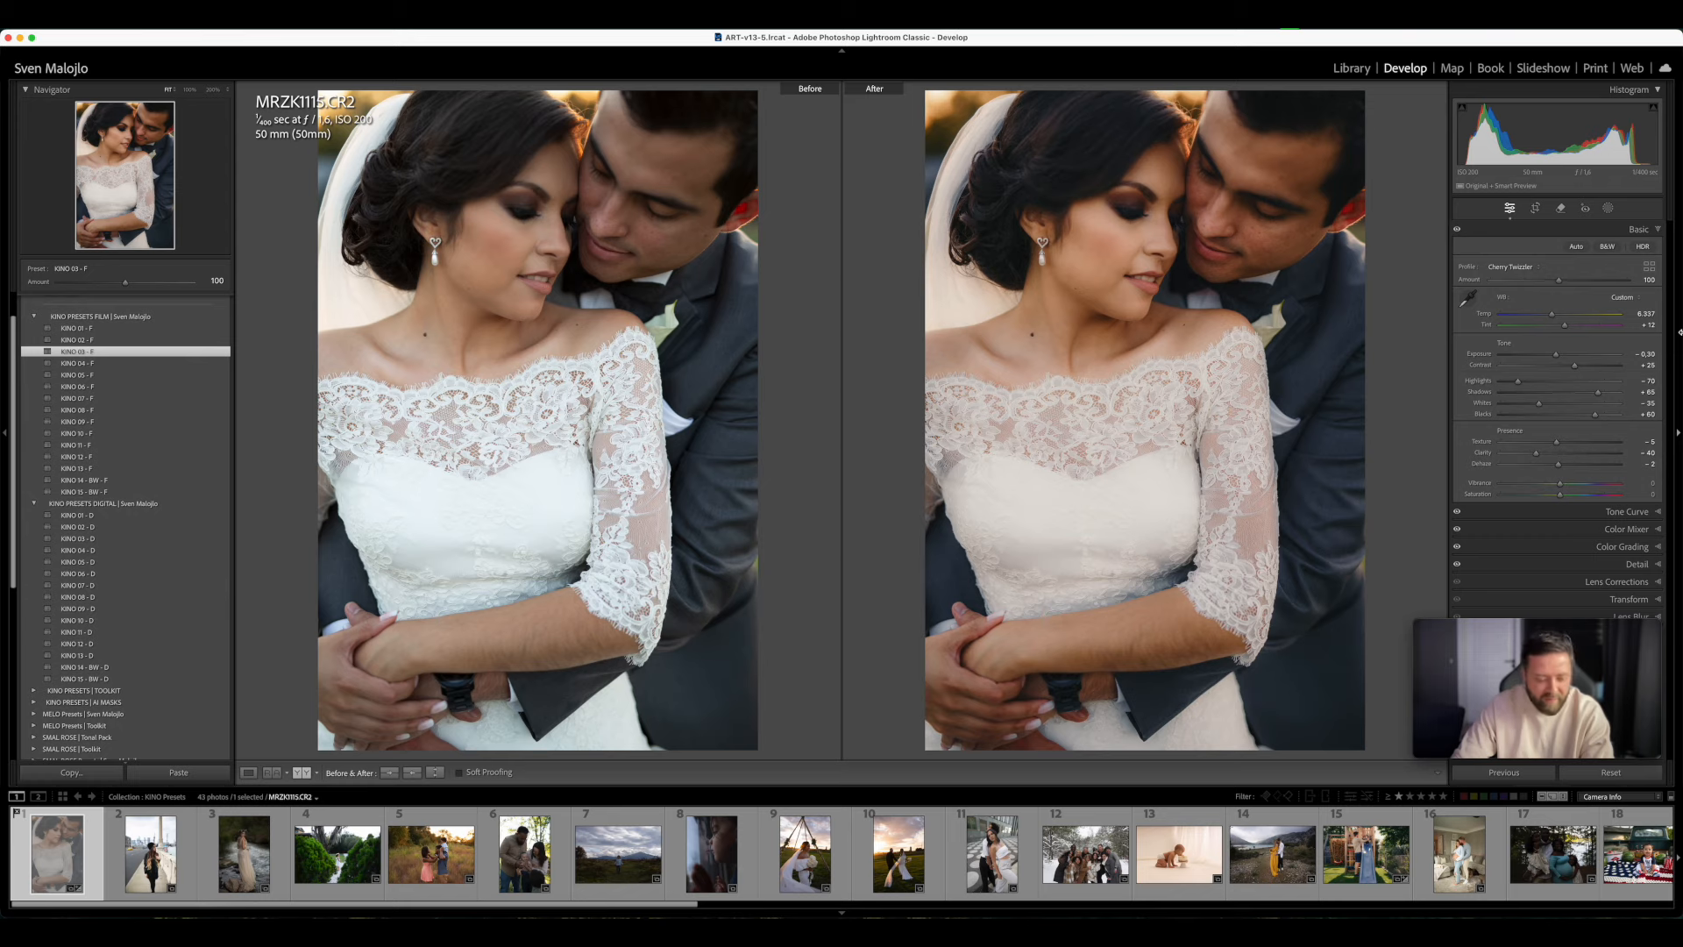
pyautogui.press('y')
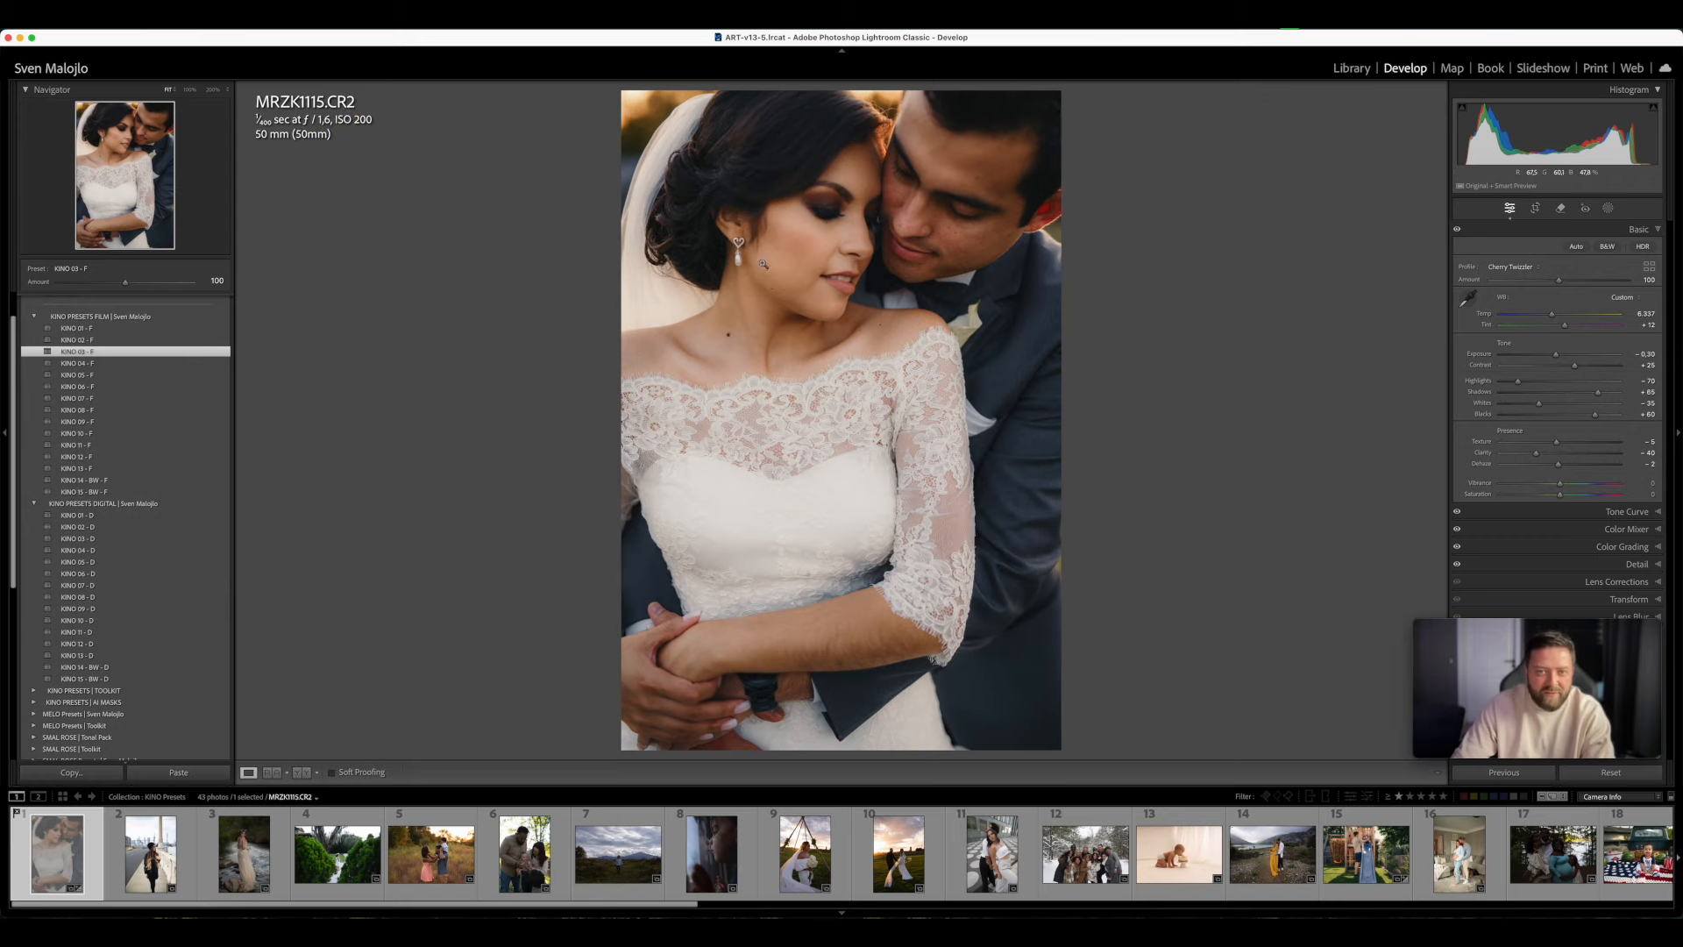
pyautogui.click(882, 275)
pyautogui.click(742, 441)
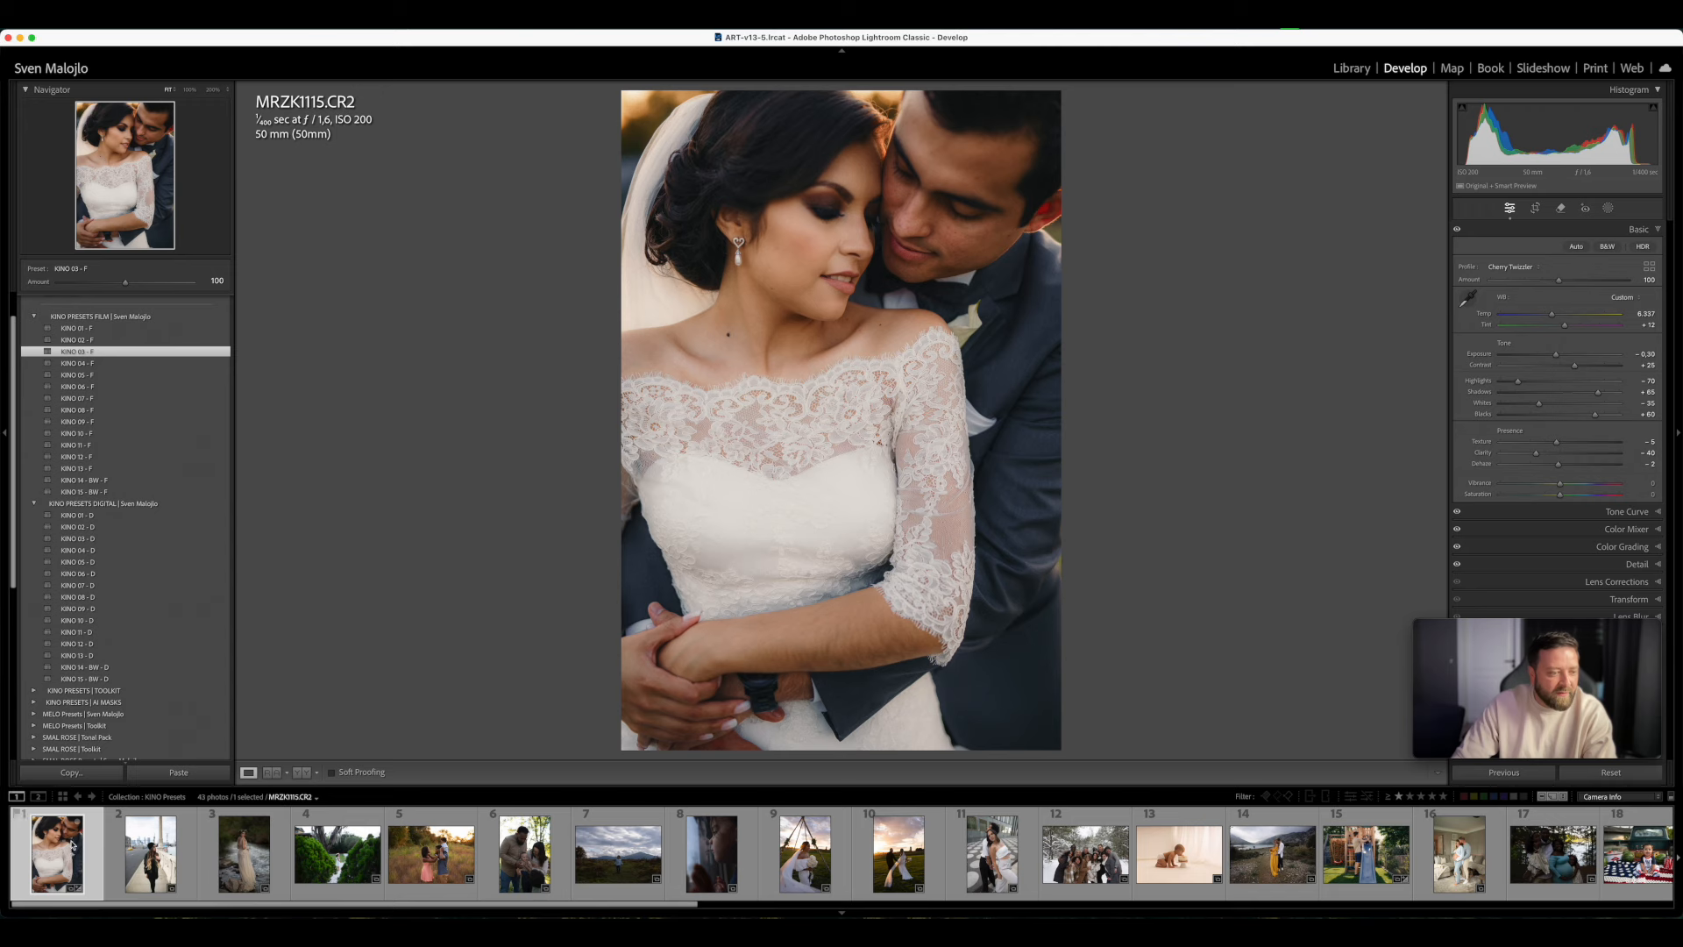
# - Apply the KINO 05 - F preset to the street photo 5N8A7044.CR2 and set its exposure to −0.35
pyautogui.click(150, 855)
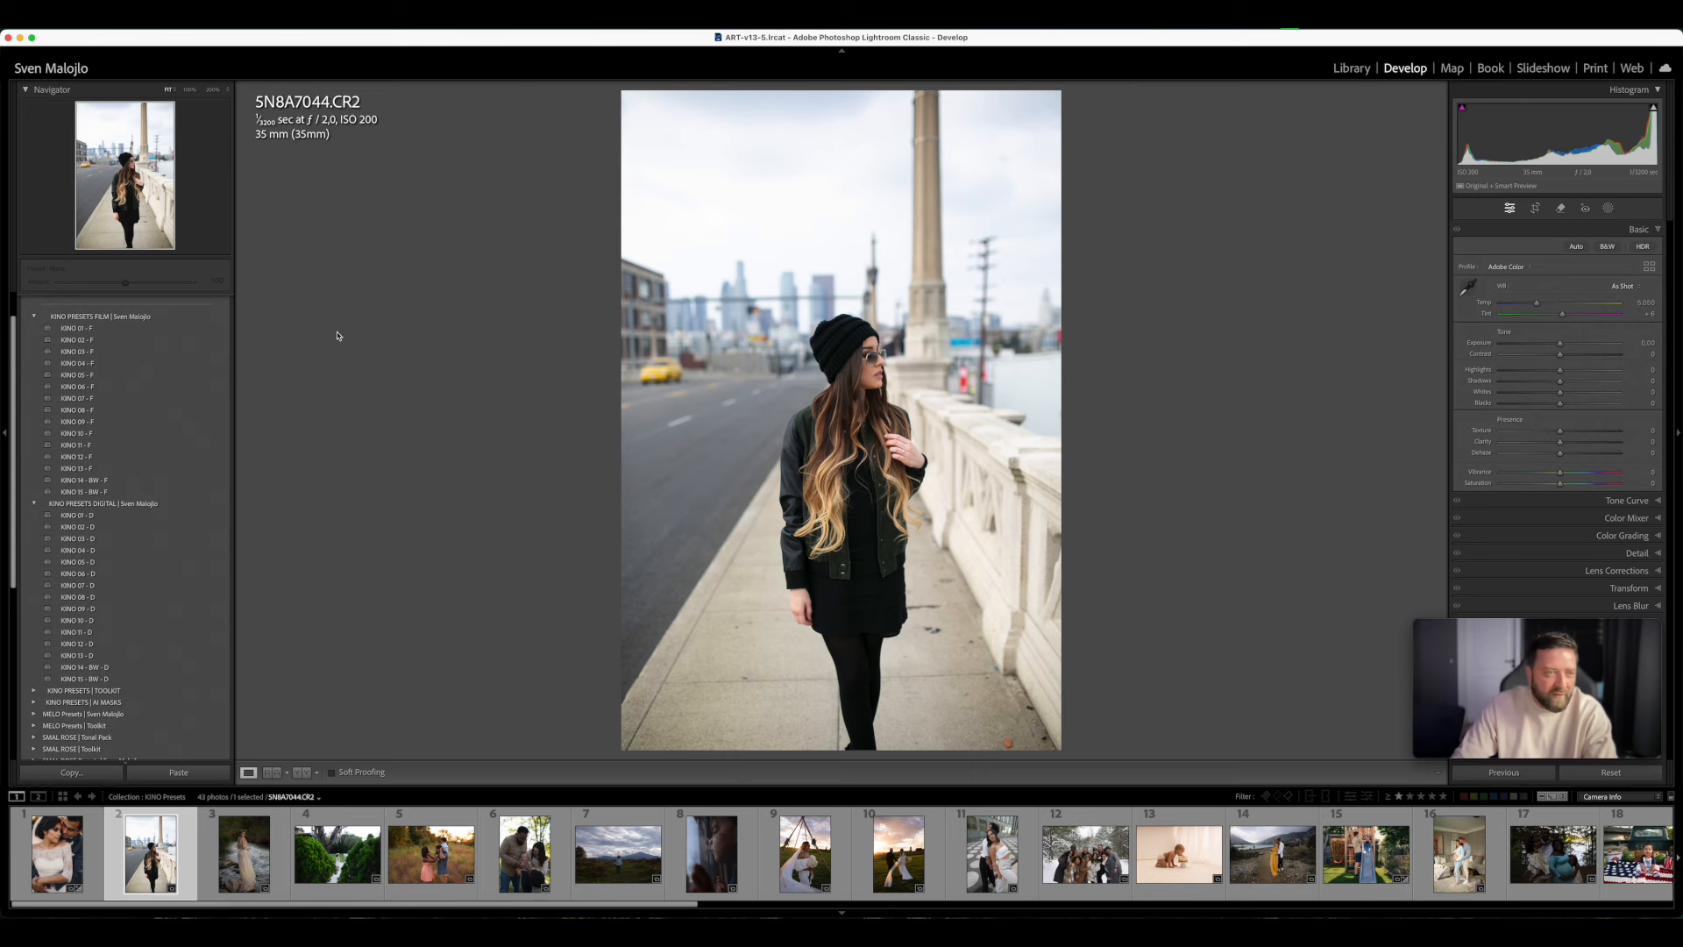
pyautogui.click(88, 375)
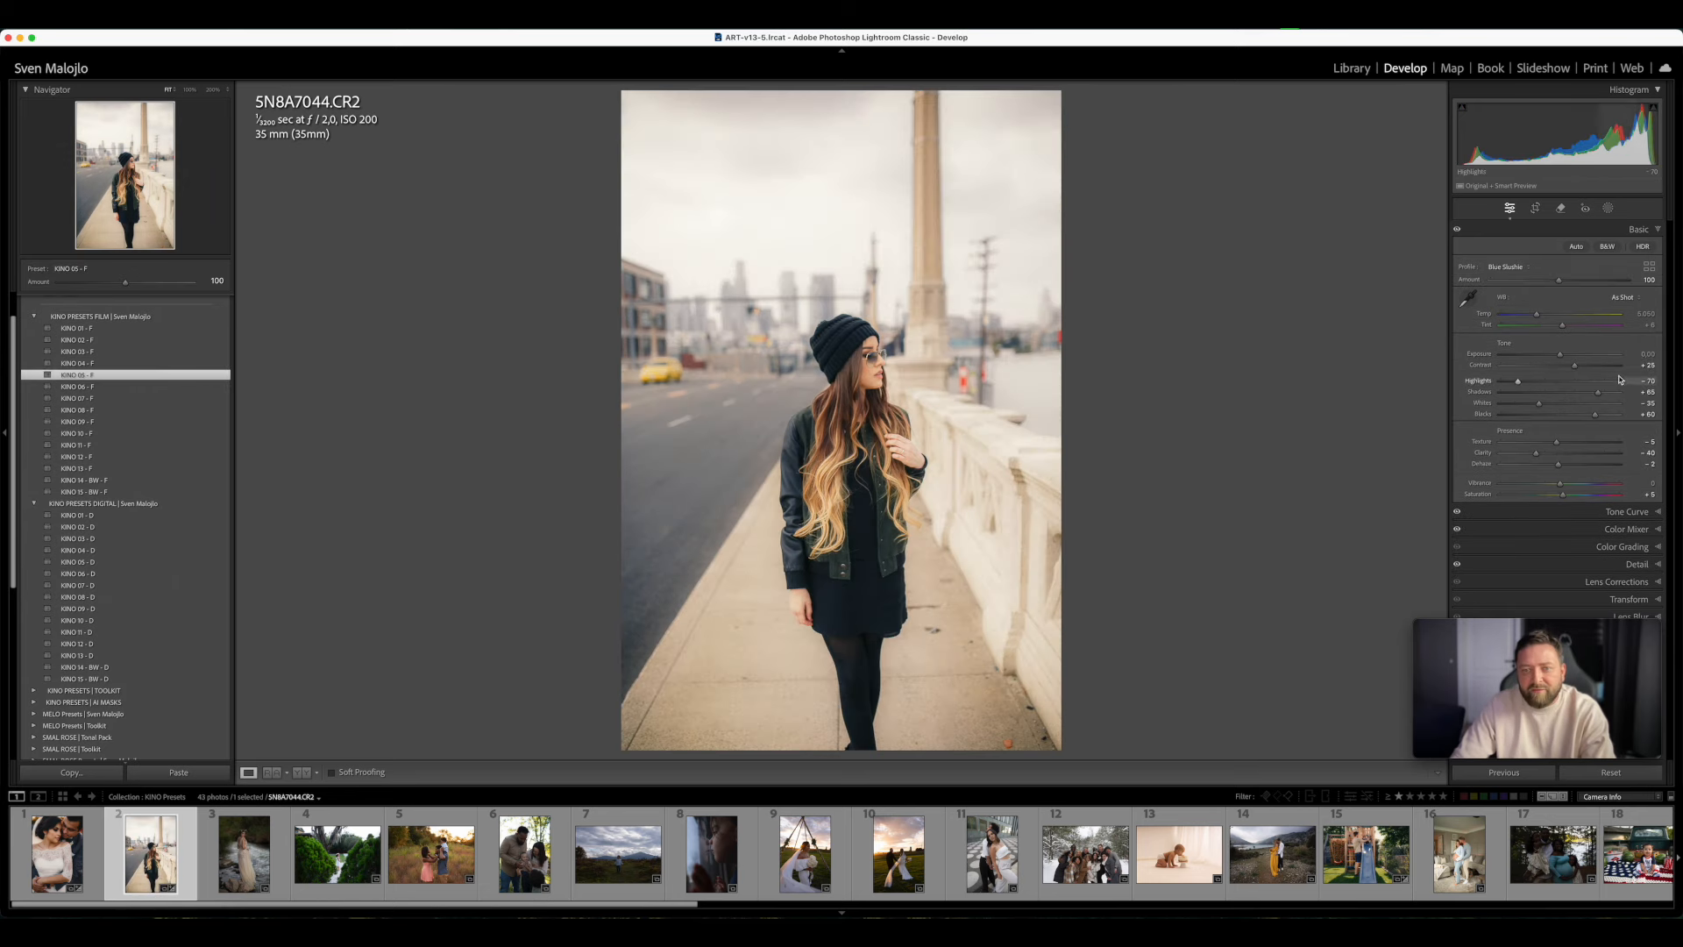
pyautogui.moveTo(1560, 355); pyautogui.dragTo(1556, 356)
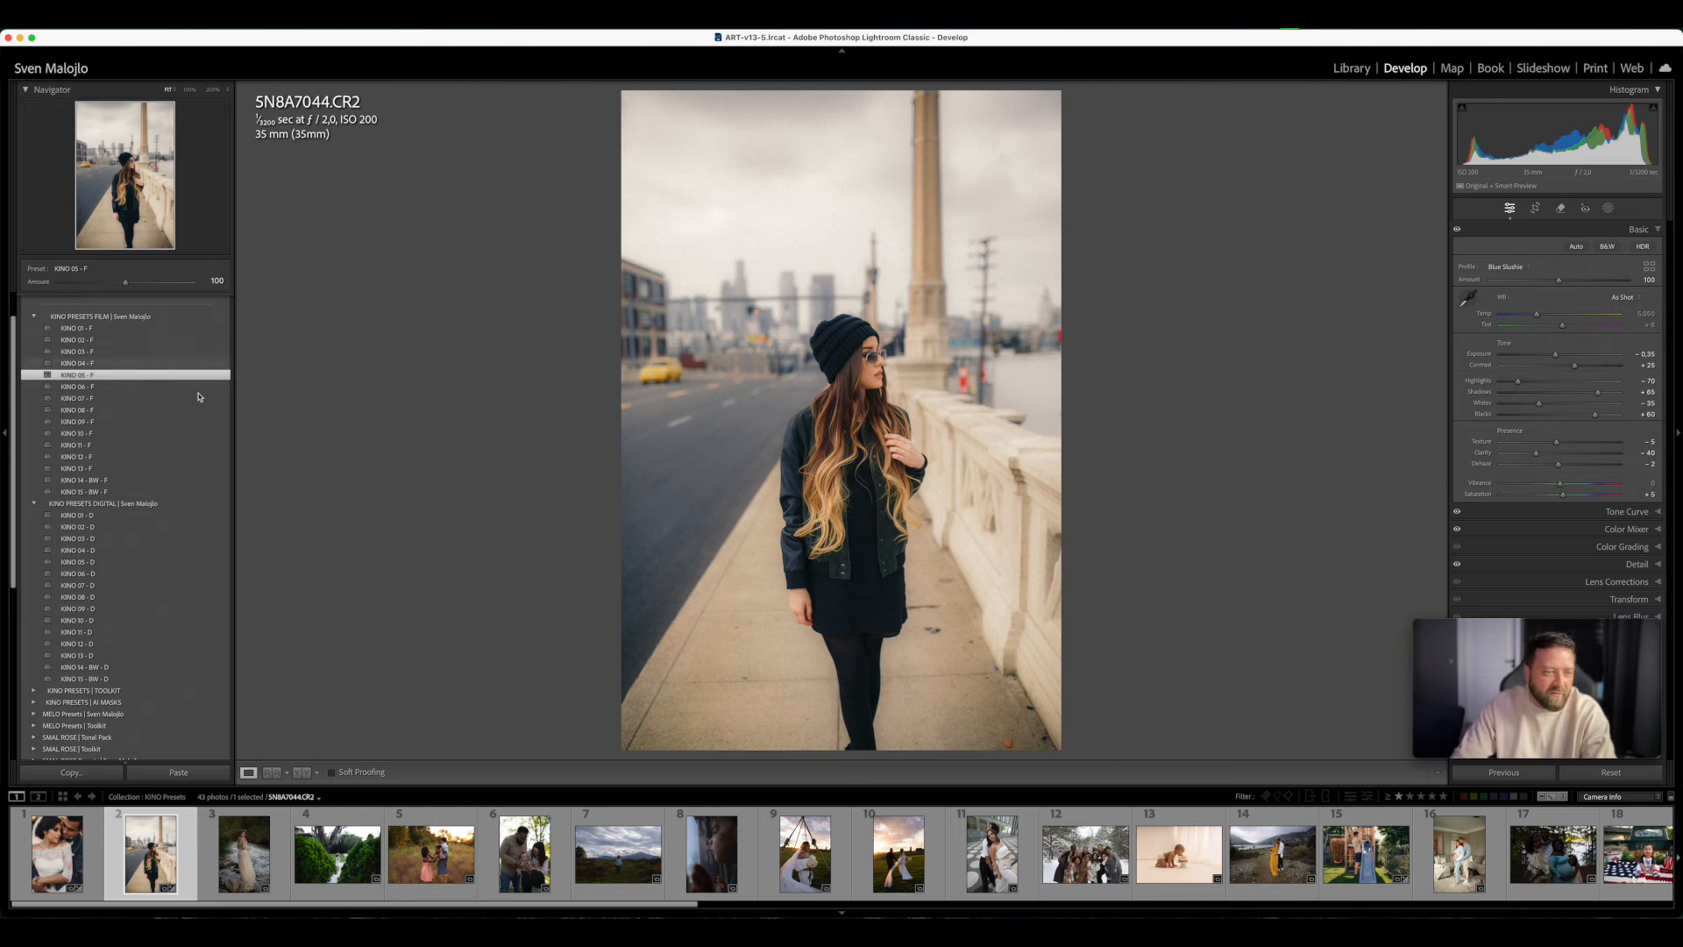
# - Try the KINO 05 - D preset on the street photo, reapply KINO 05 - F and inspect its grain up close
pyautogui.click(134, 564)
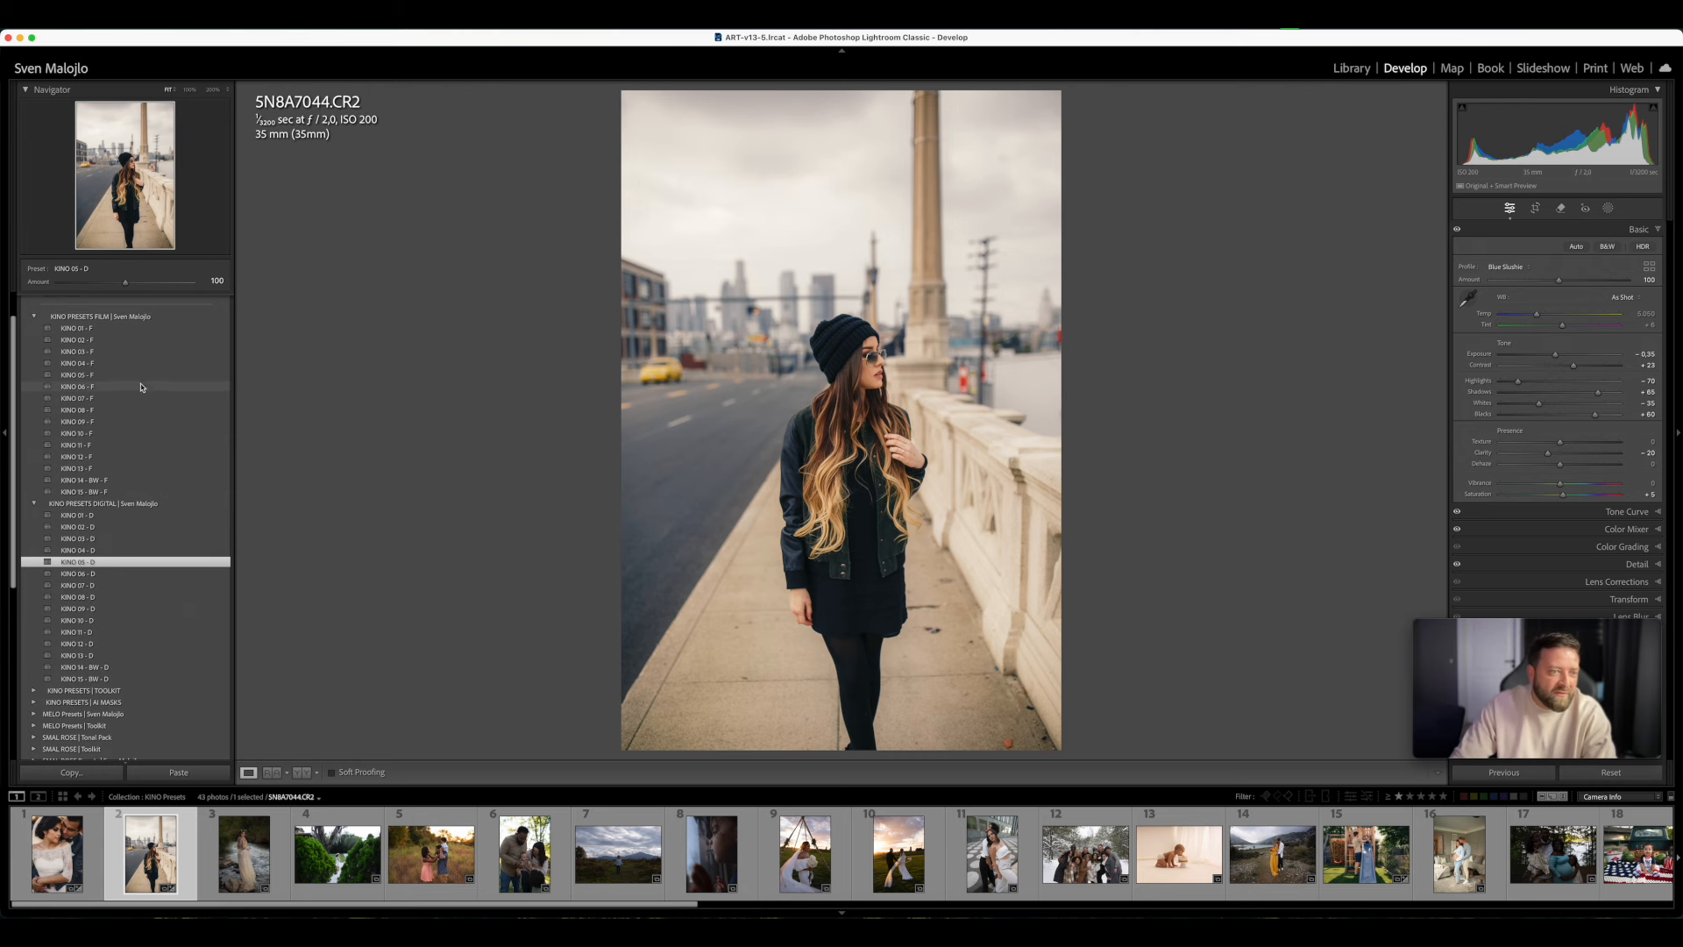
pyautogui.click(113, 376)
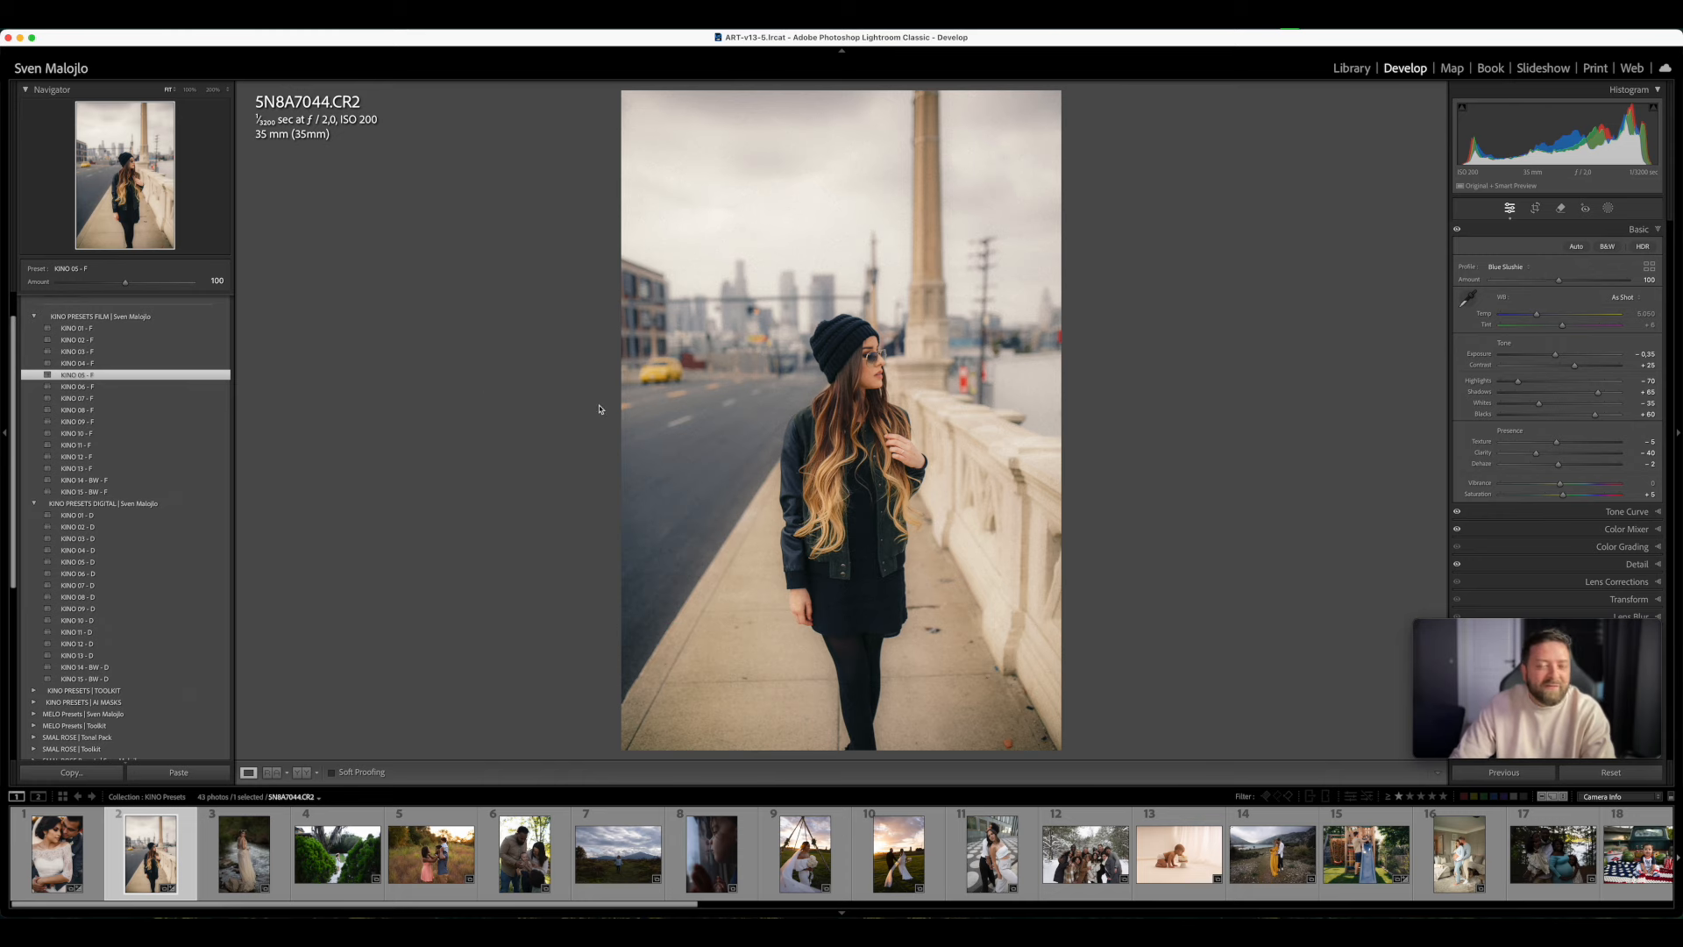
pyautogui.click(745, 396)
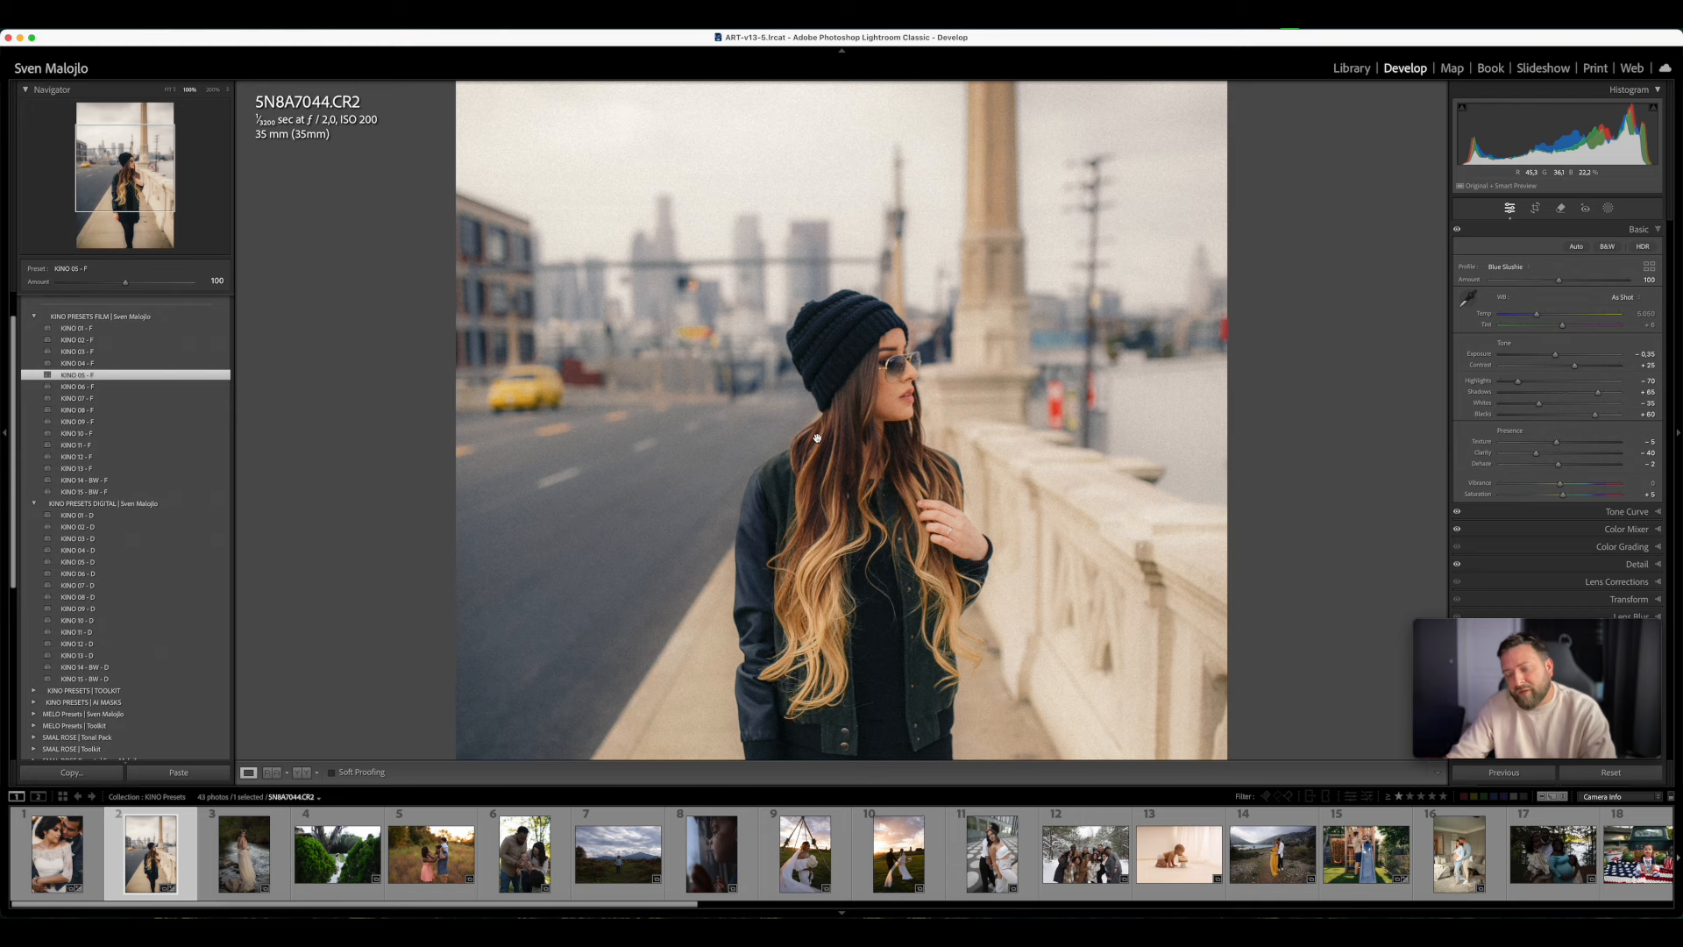
pyautogui.click(728, 409)
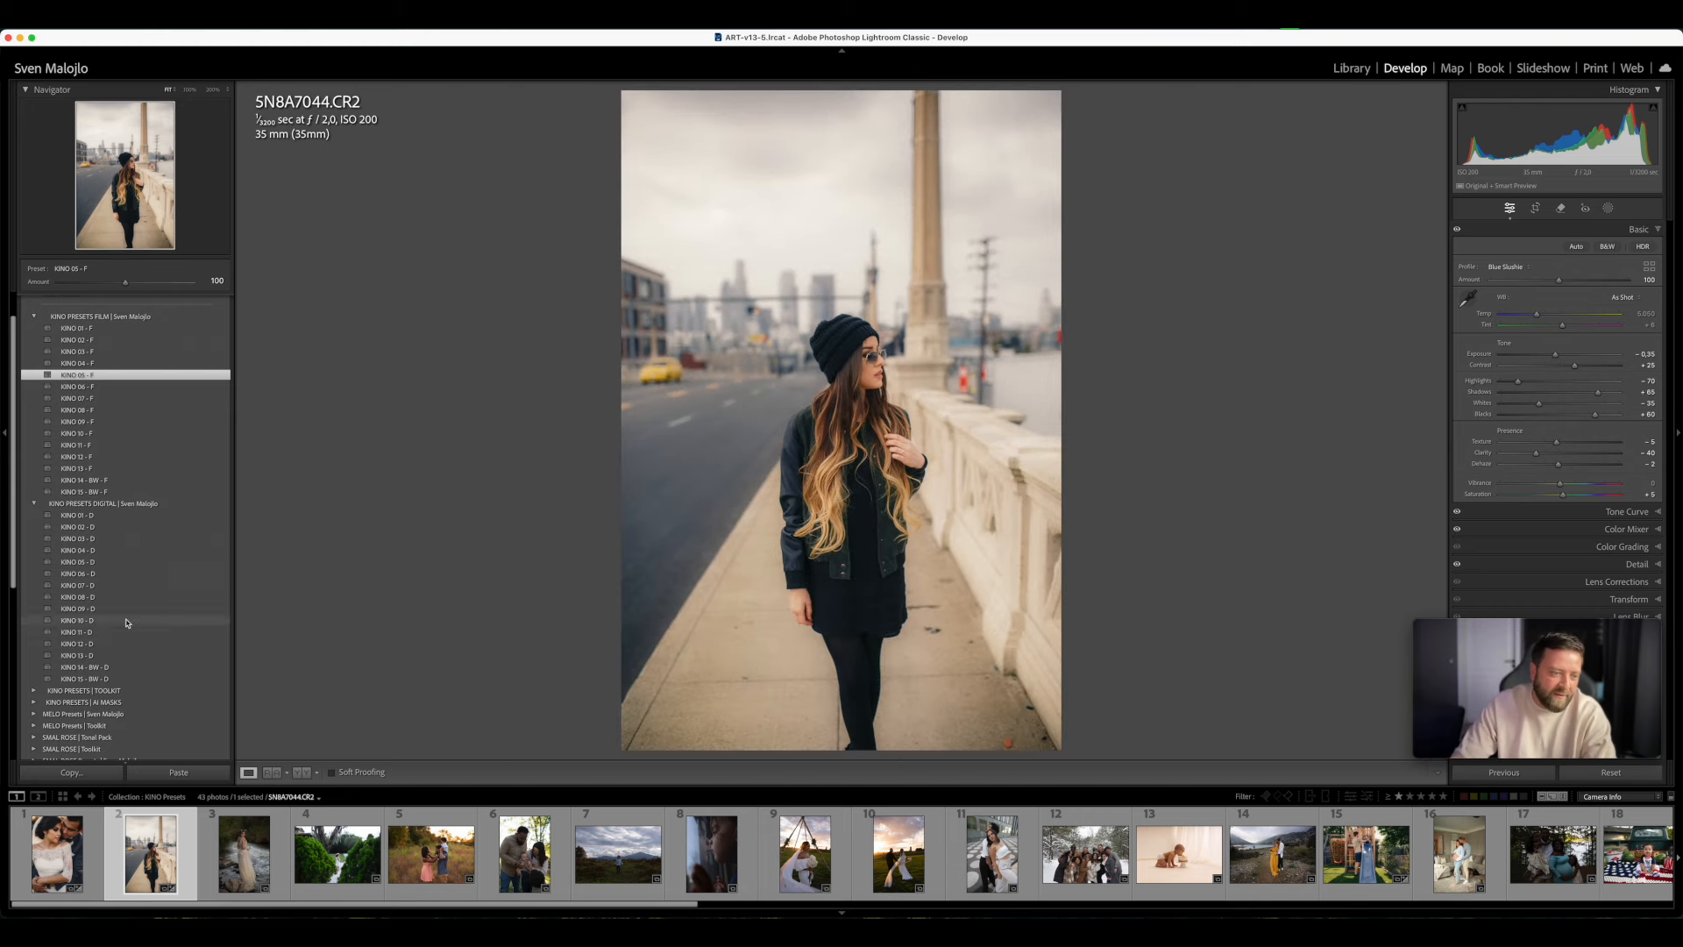
# - Apply the 02 - Remove Grain preset from the KINO toolkit to the street photo and inspect the woman and background up close
pyautogui.scroll(-2, 136, 657)
pyautogui.scroll(-1, 141, 676)
pyautogui.click(131, 638)
pyautogui.scroll(-2, 165, 559)
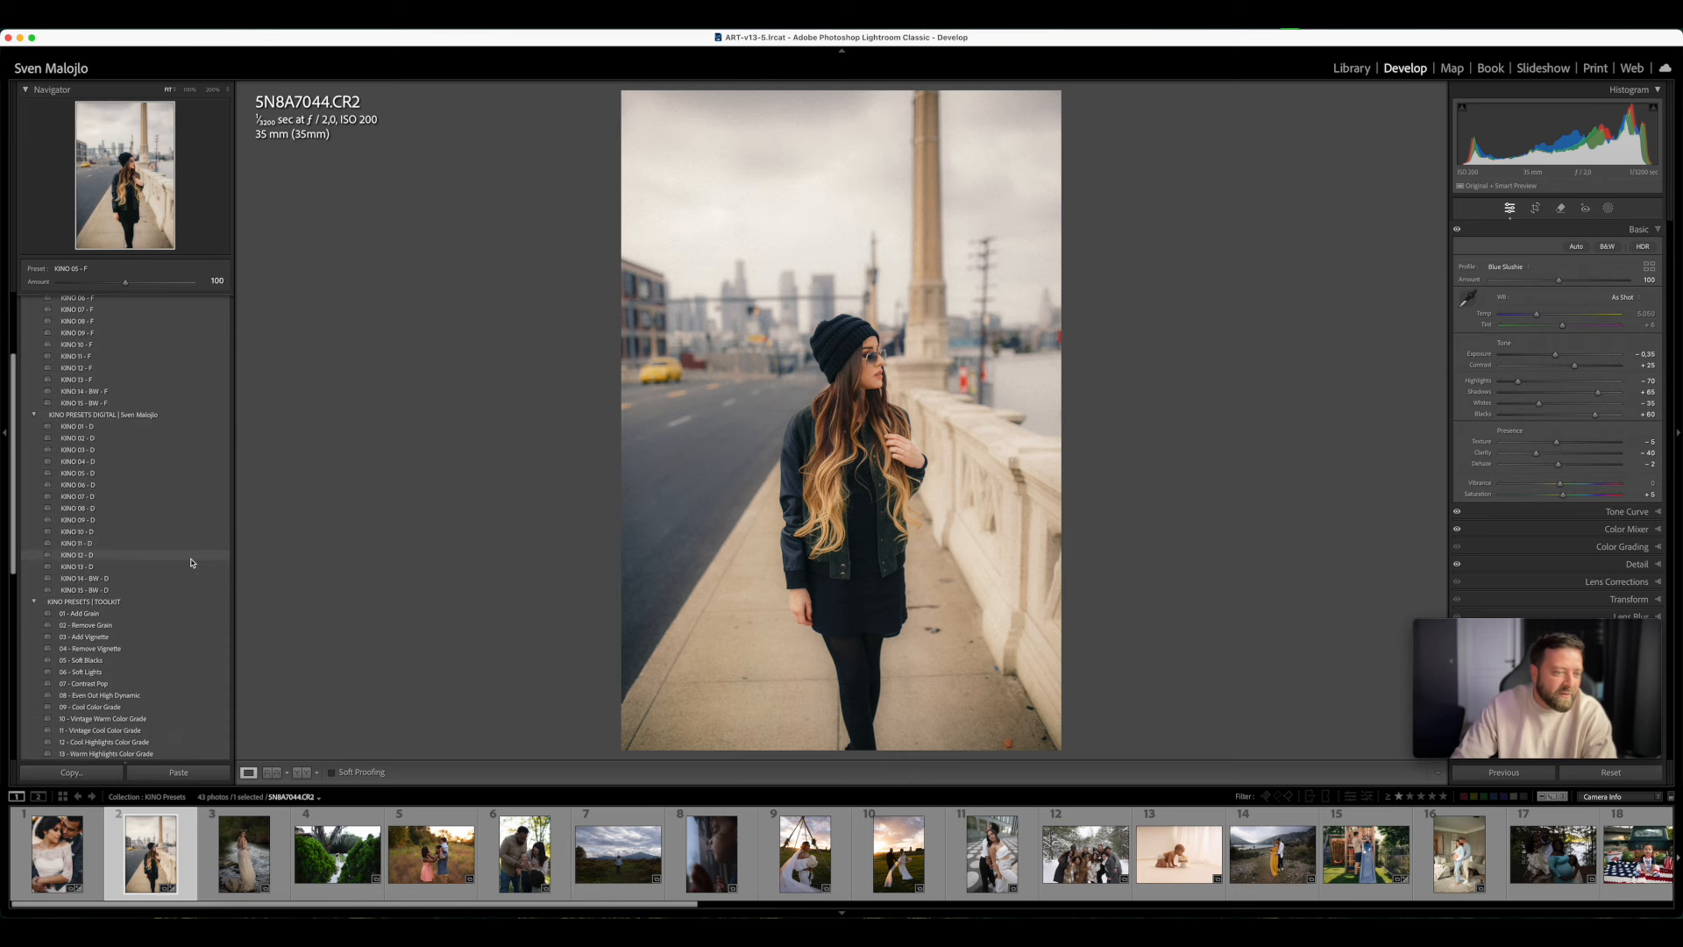
pyautogui.click(119, 628)
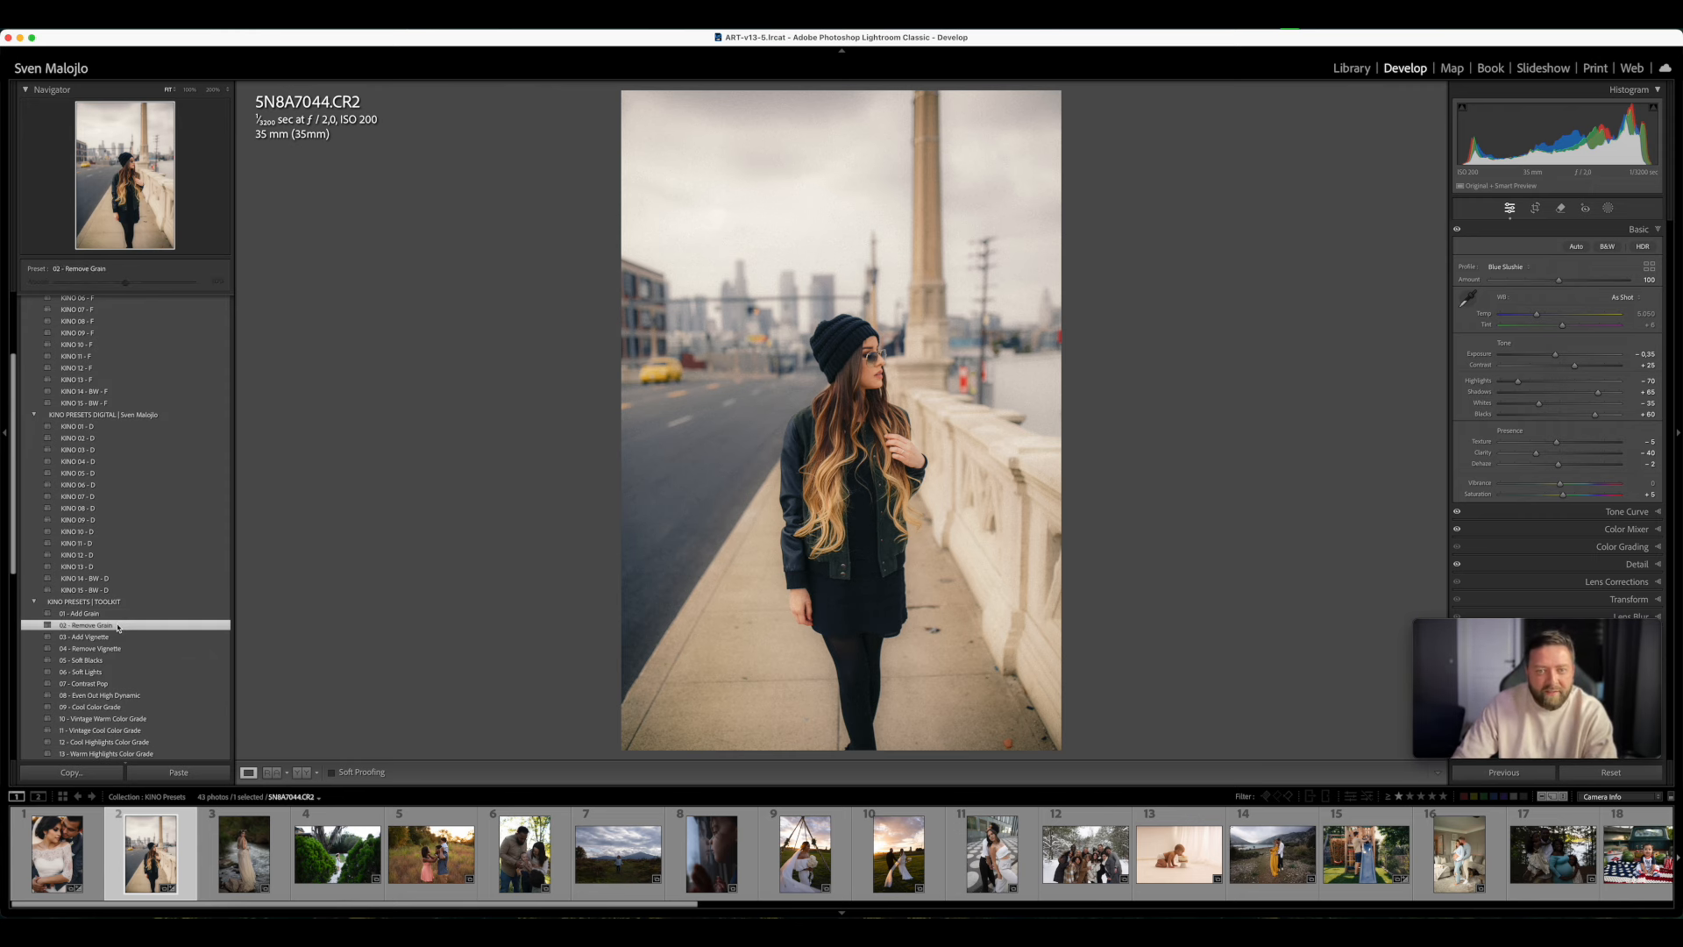
pyautogui.click(767, 274)
pyautogui.moveTo(996, 600); pyautogui.dragTo(872, 567)
pyautogui.moveTo(923, 413); pyautogui.dragTo(952, 514)
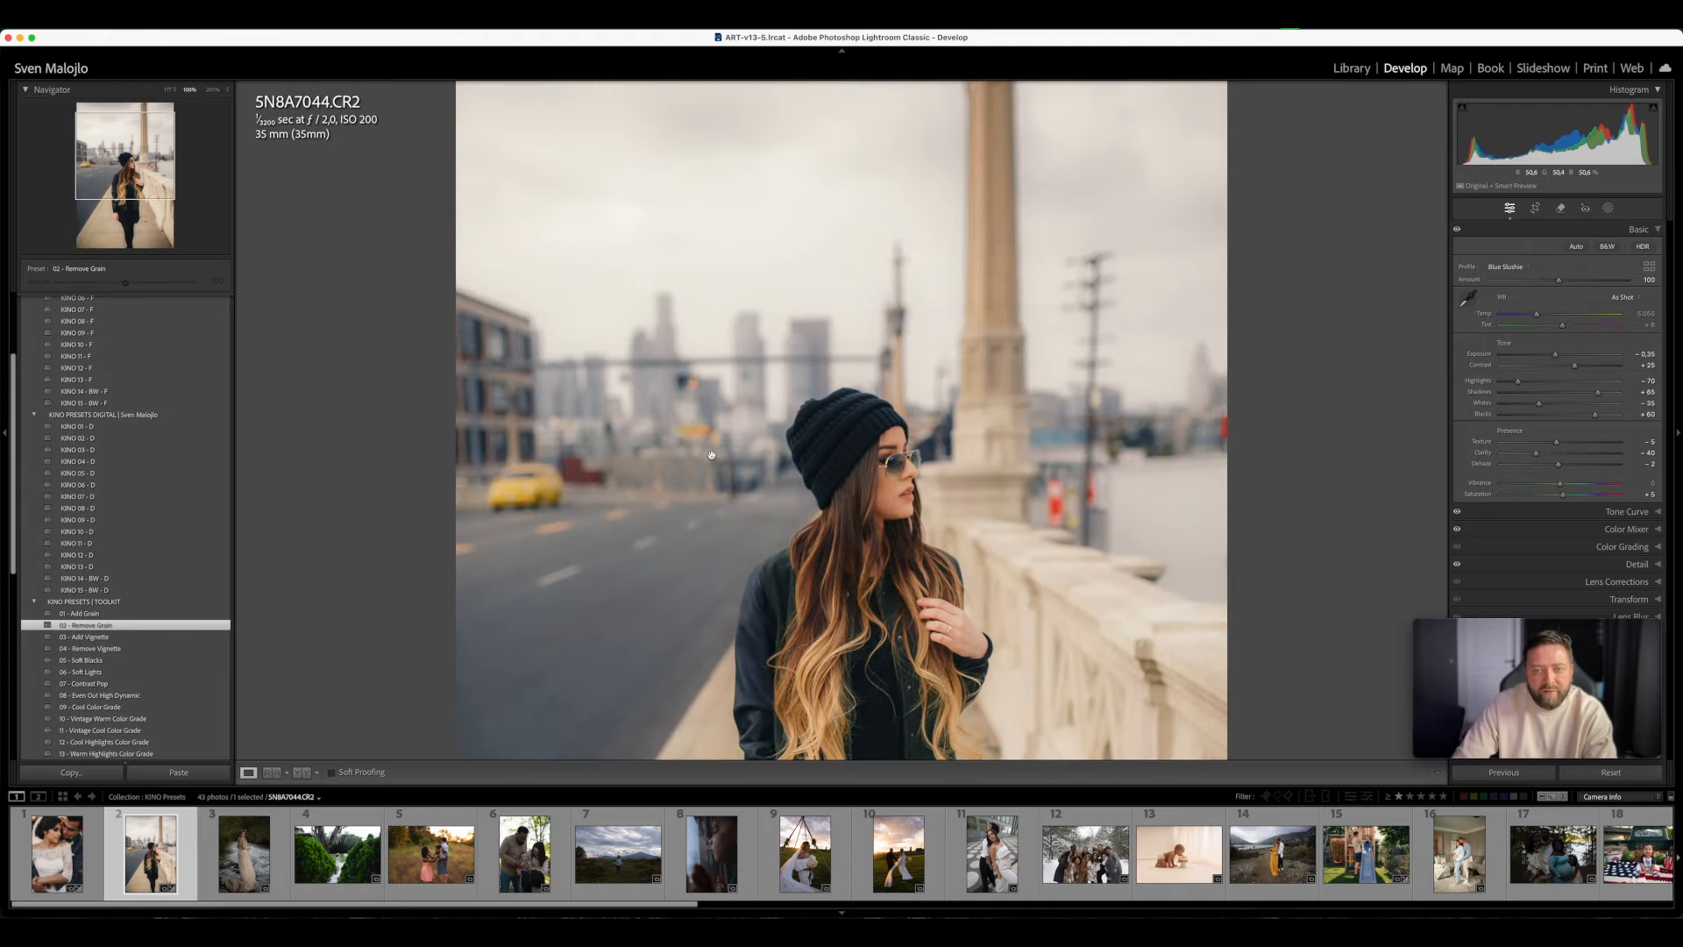
pyautogui.click(856, 475)
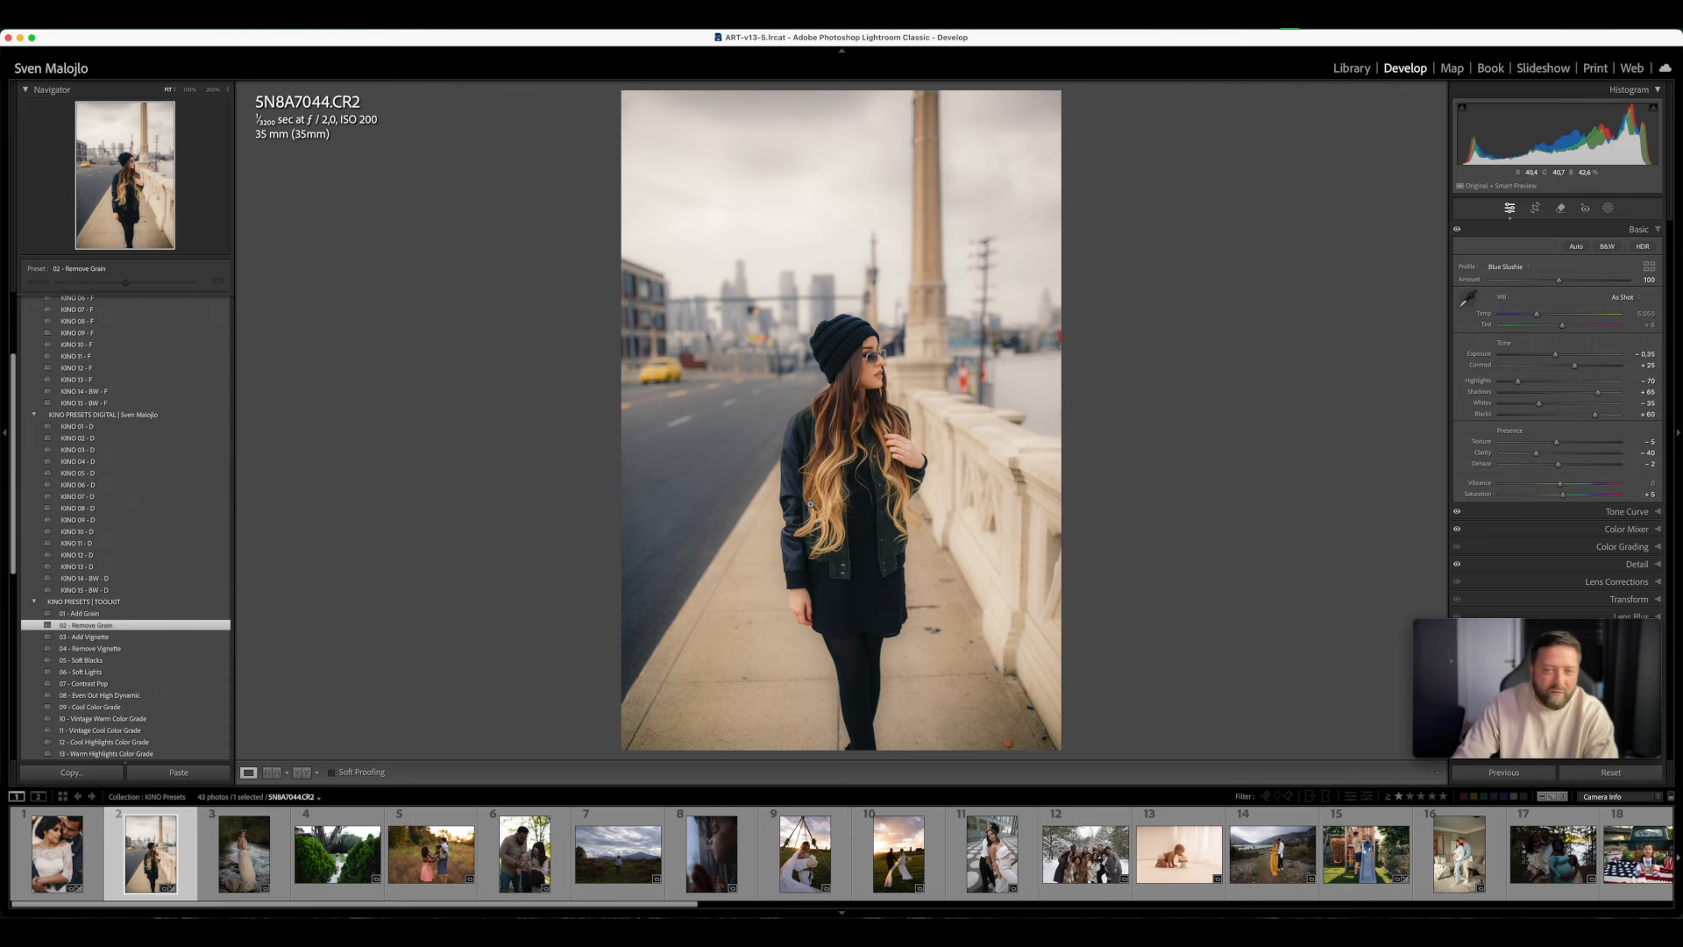
# - Try the 04 - Remove Vignette preset on the street photo, replace it with 03 - Add Vignette and test its amount adjustment
pyautogui.click(137, 649)
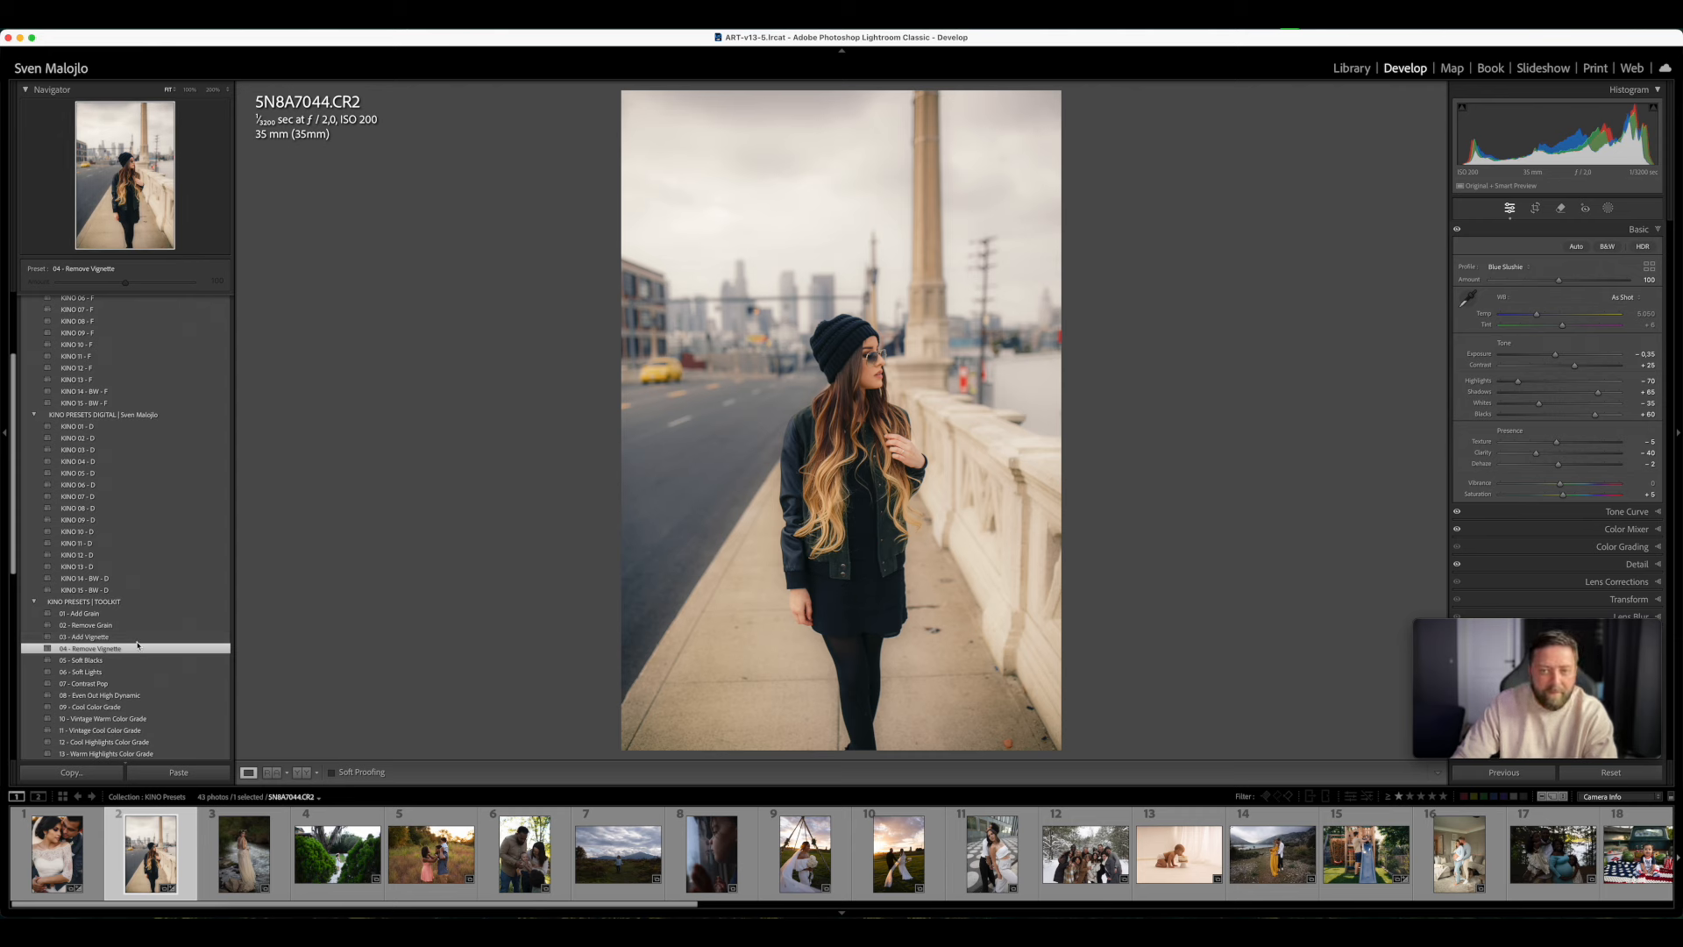
pyautogui.click(132, 637)
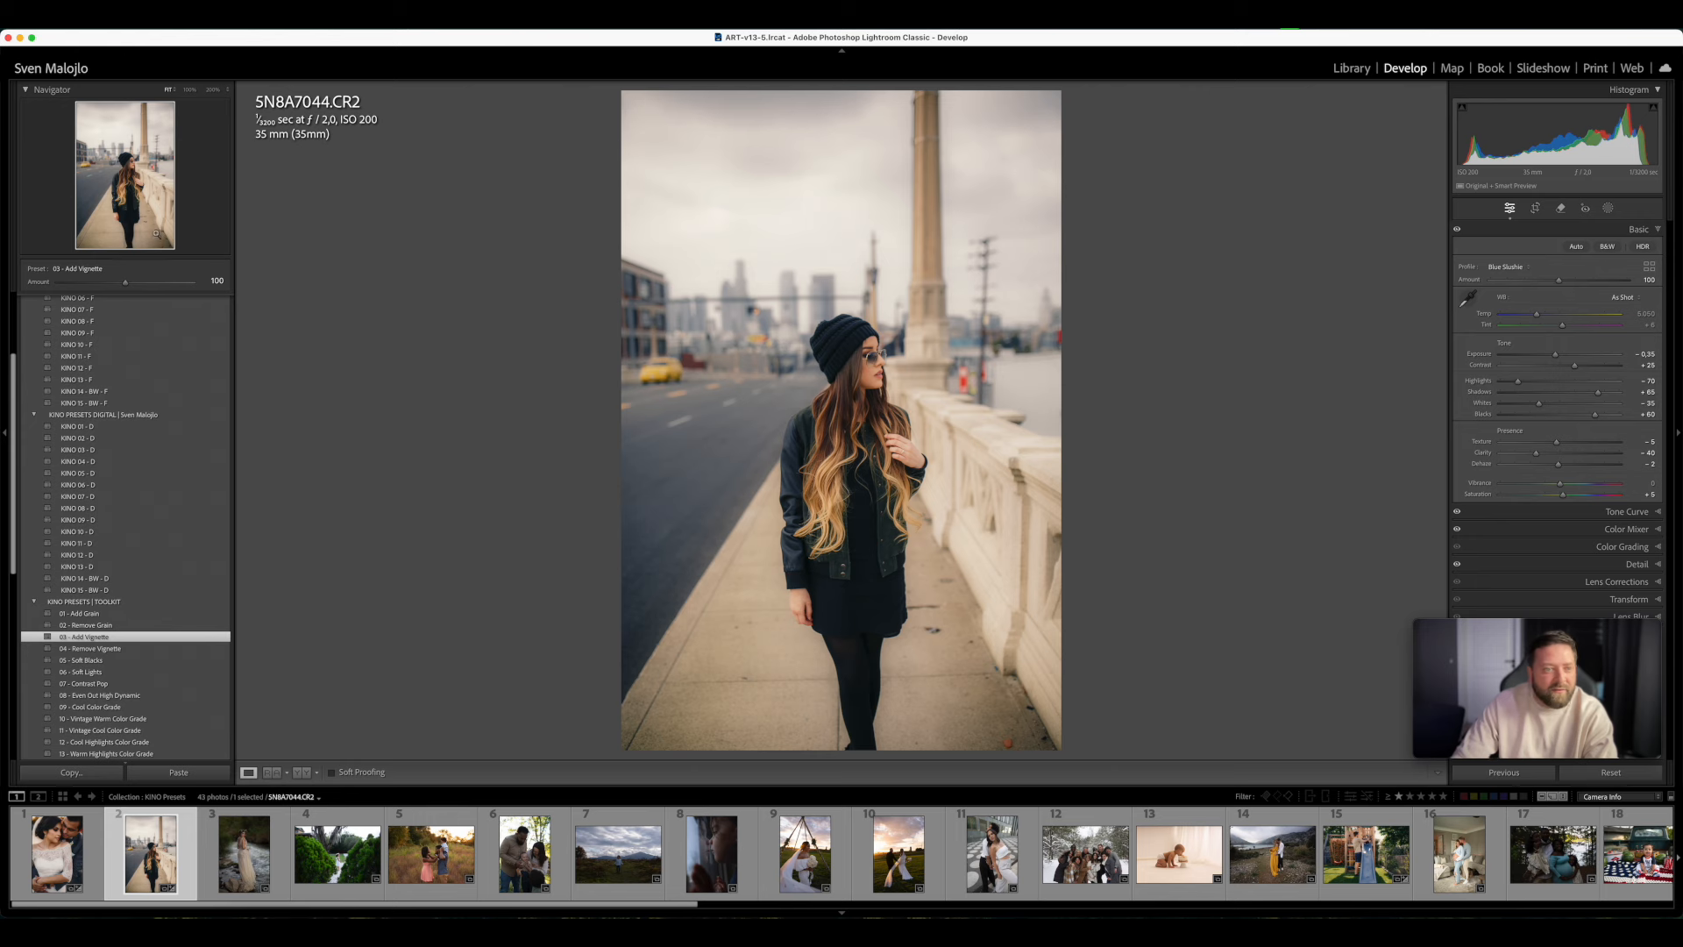
pyautogui.moveTo(125, 282)
pyautogui.mouseDown()
pyautogui.moveTo(175, 281)
pyautogui.moveTo(79, 289)
pyautogui.moveTo(180, 296)
pyautogui.moveTo(105, 290)
pyautogui.moveTo(146, 296)
pyautogui.moveTo(120, 286)
pyautogui.mouseUp()
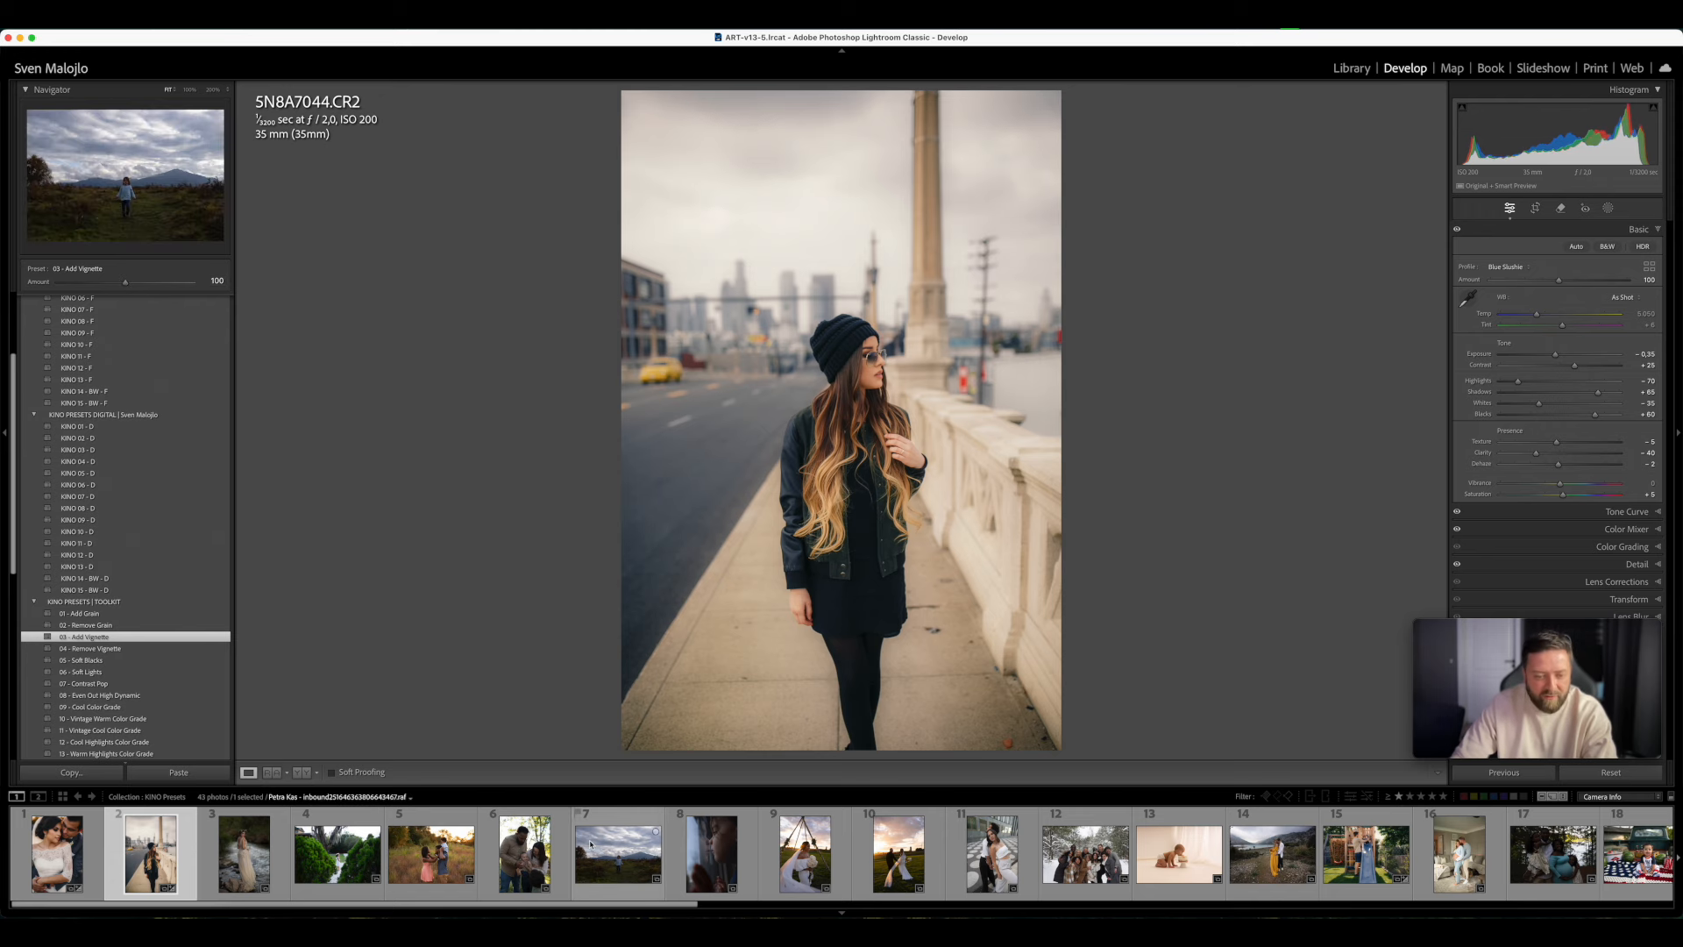
# - Apply the KINO 09 - F preset to IMG_0335.CR2 with exposure +0.45, and compare the result side by side with the original
pyautogui.click(243, 852)
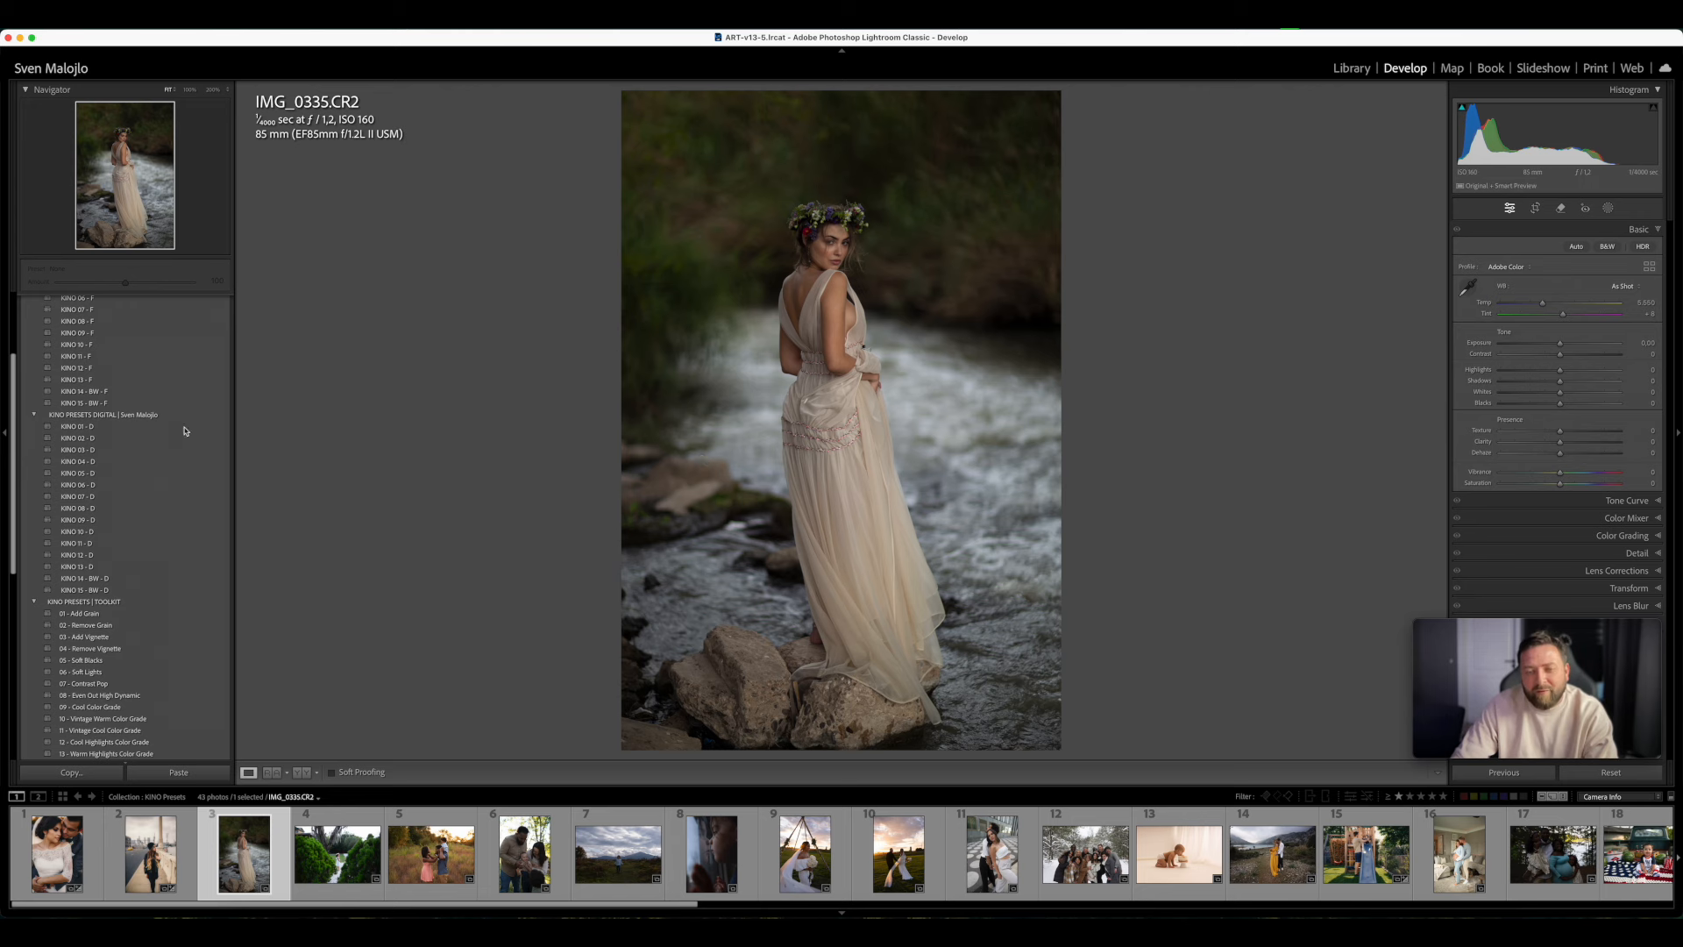
pyautogui.scroll(5, 81, 488)
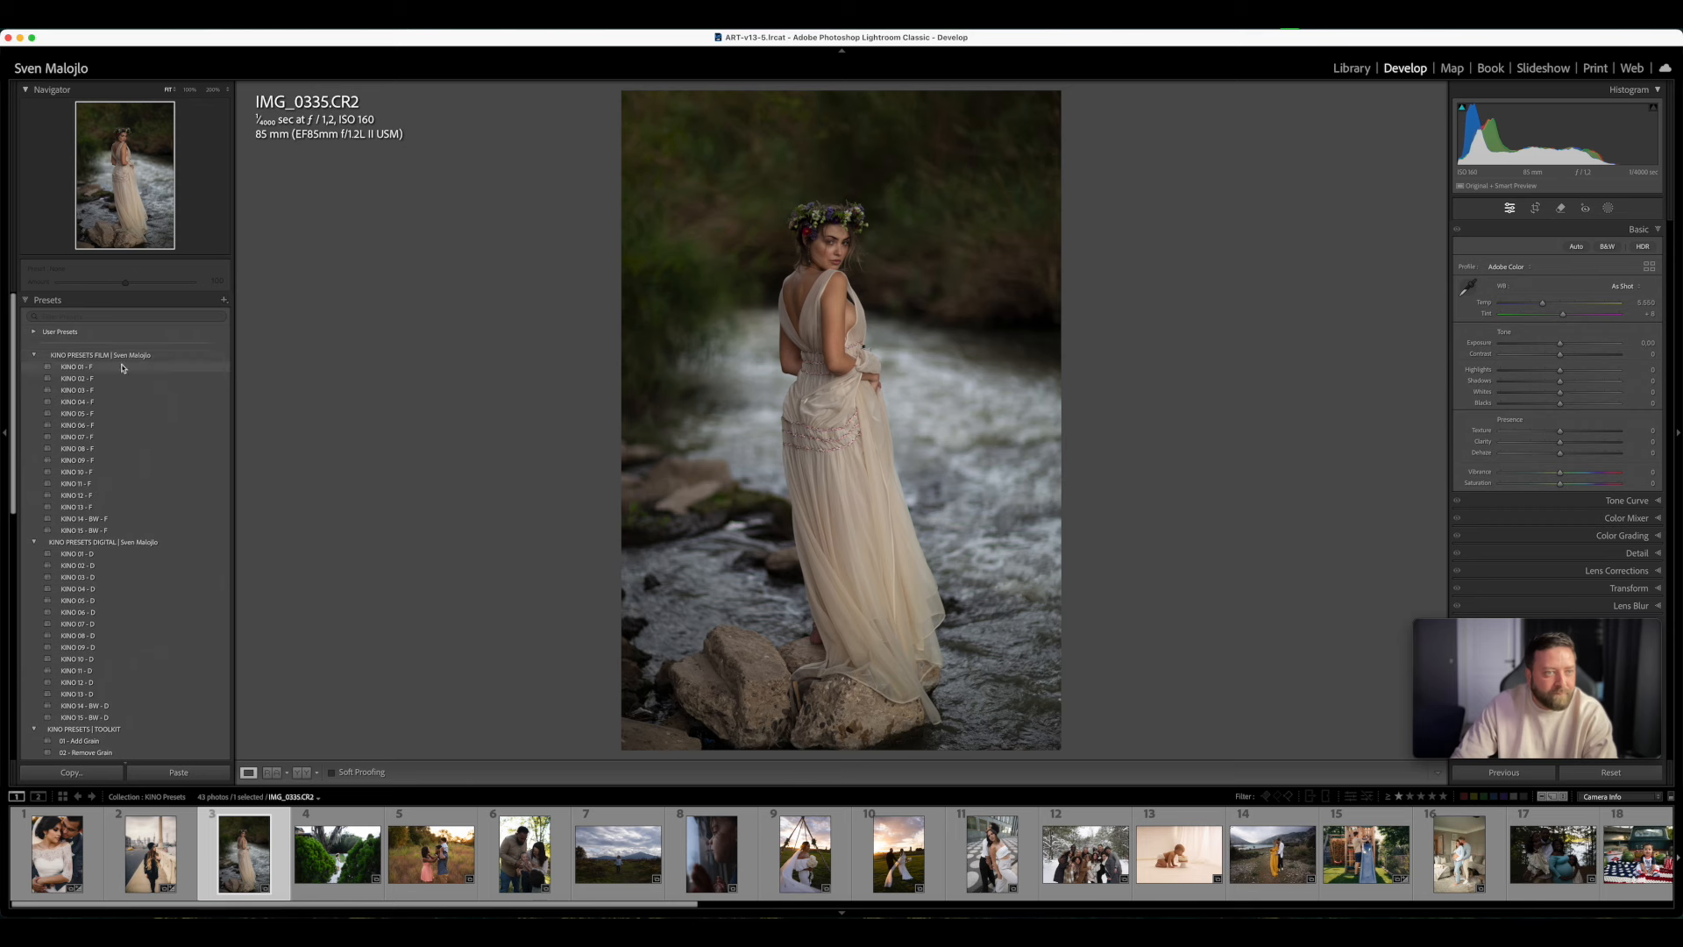
pyautogui.click(101, 462)
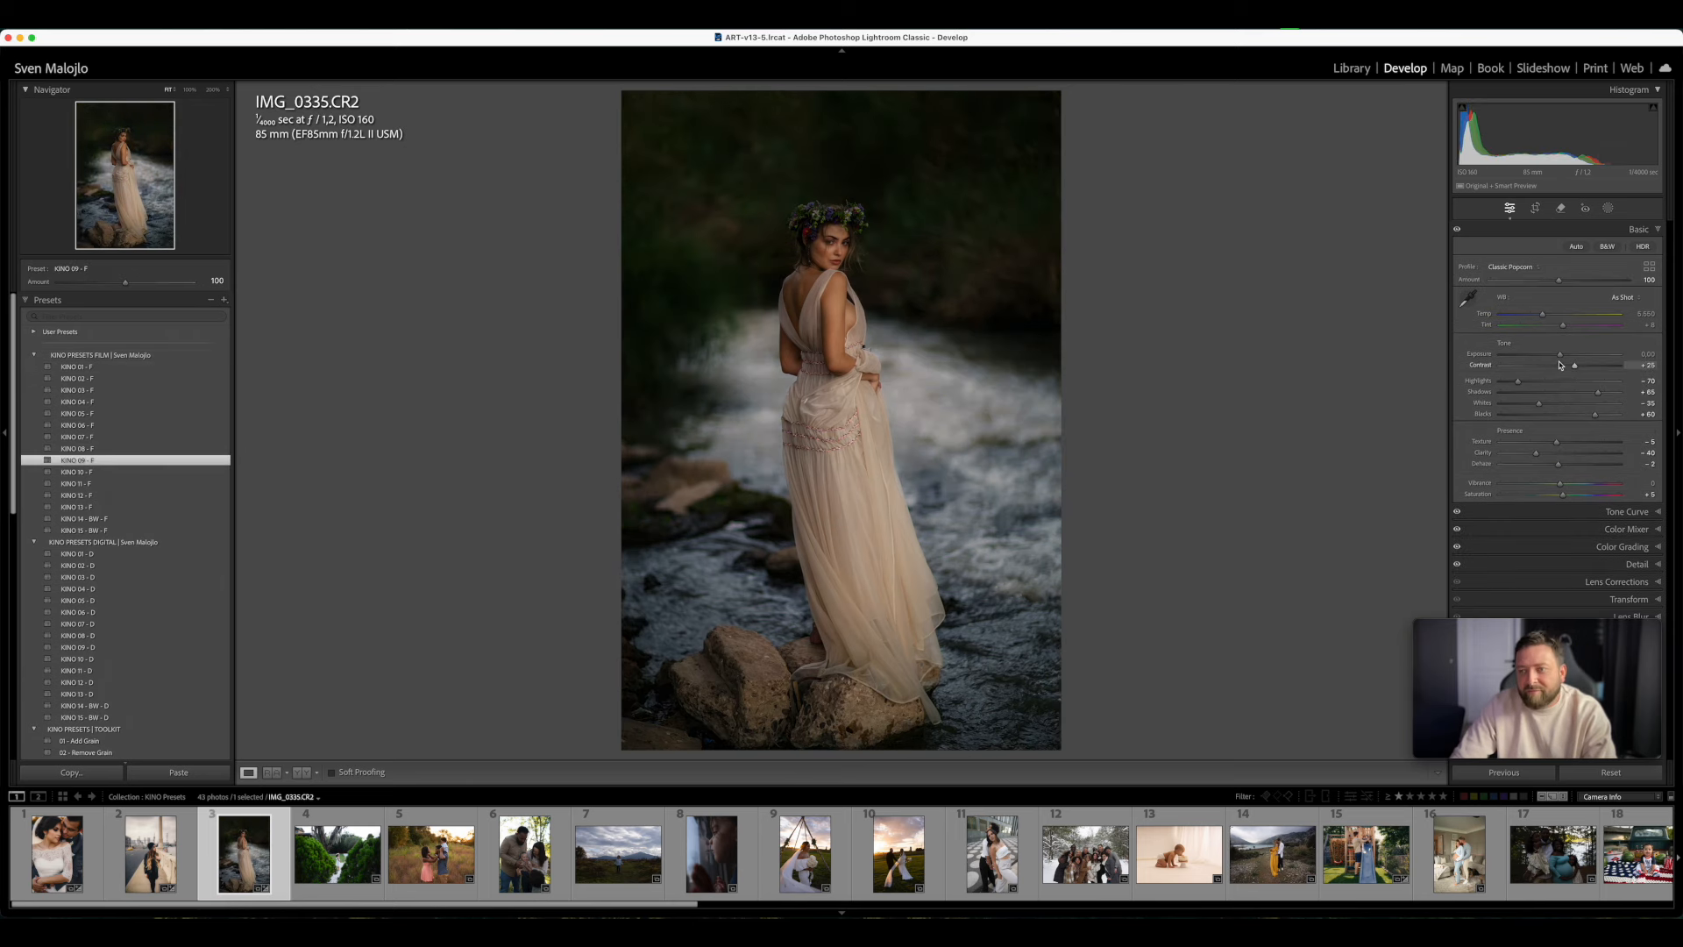
pyautogui.moveTo(1565, 358); pyautogui.dragTo(1570, 359)
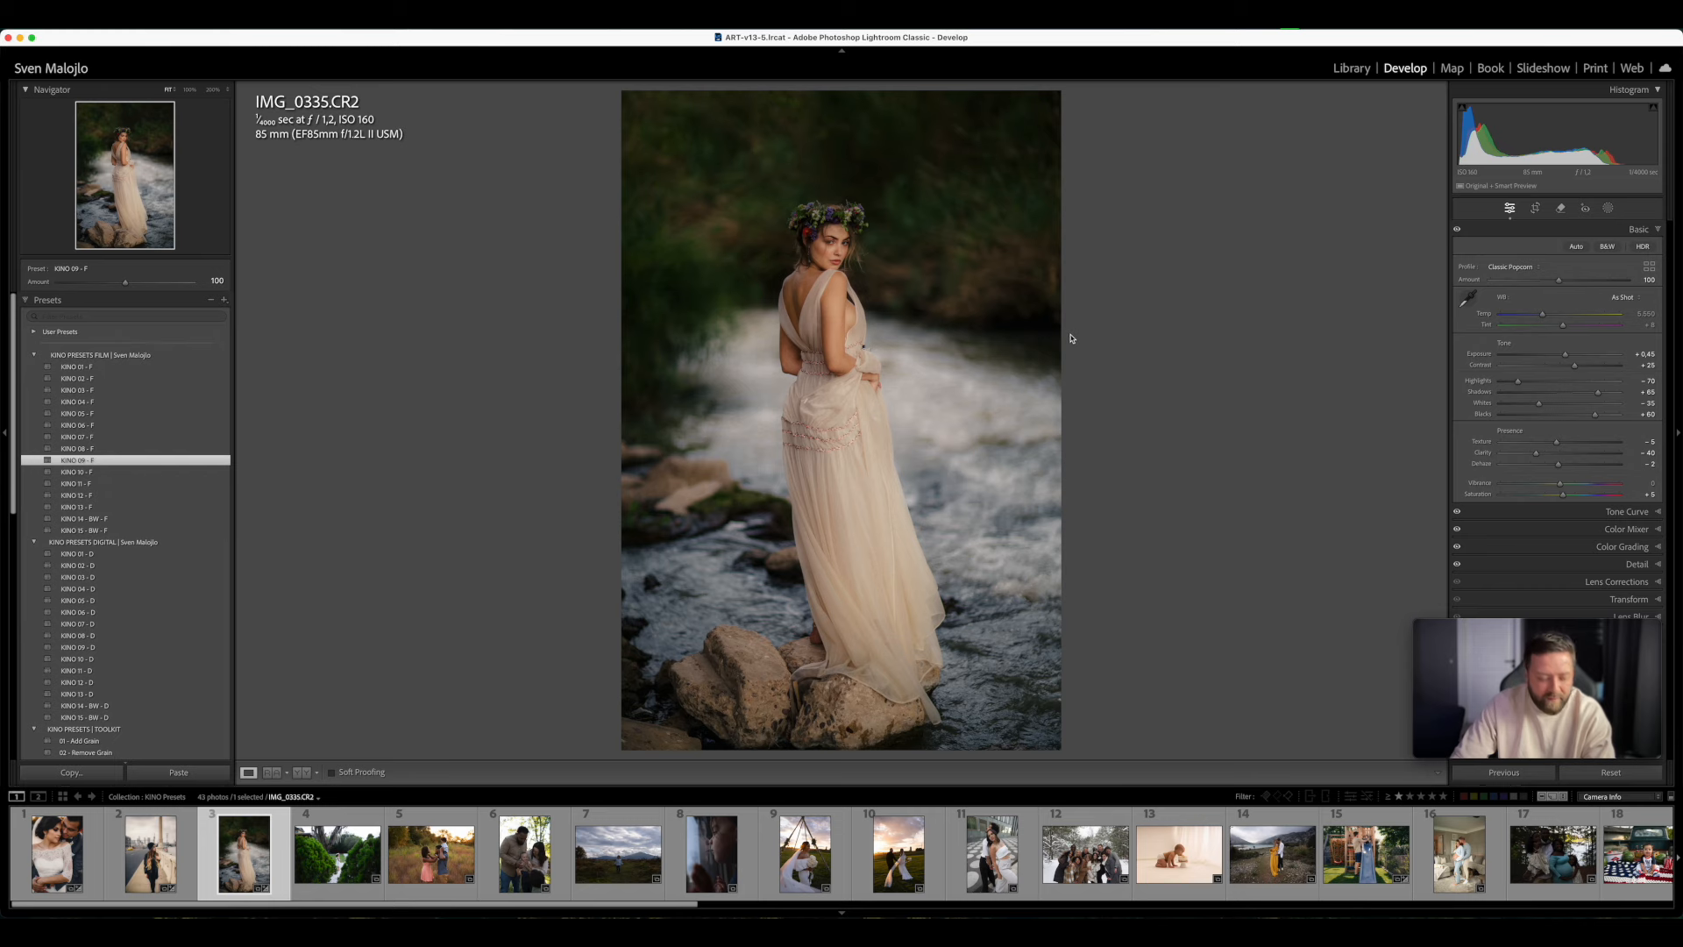
pyautogui.press('y')
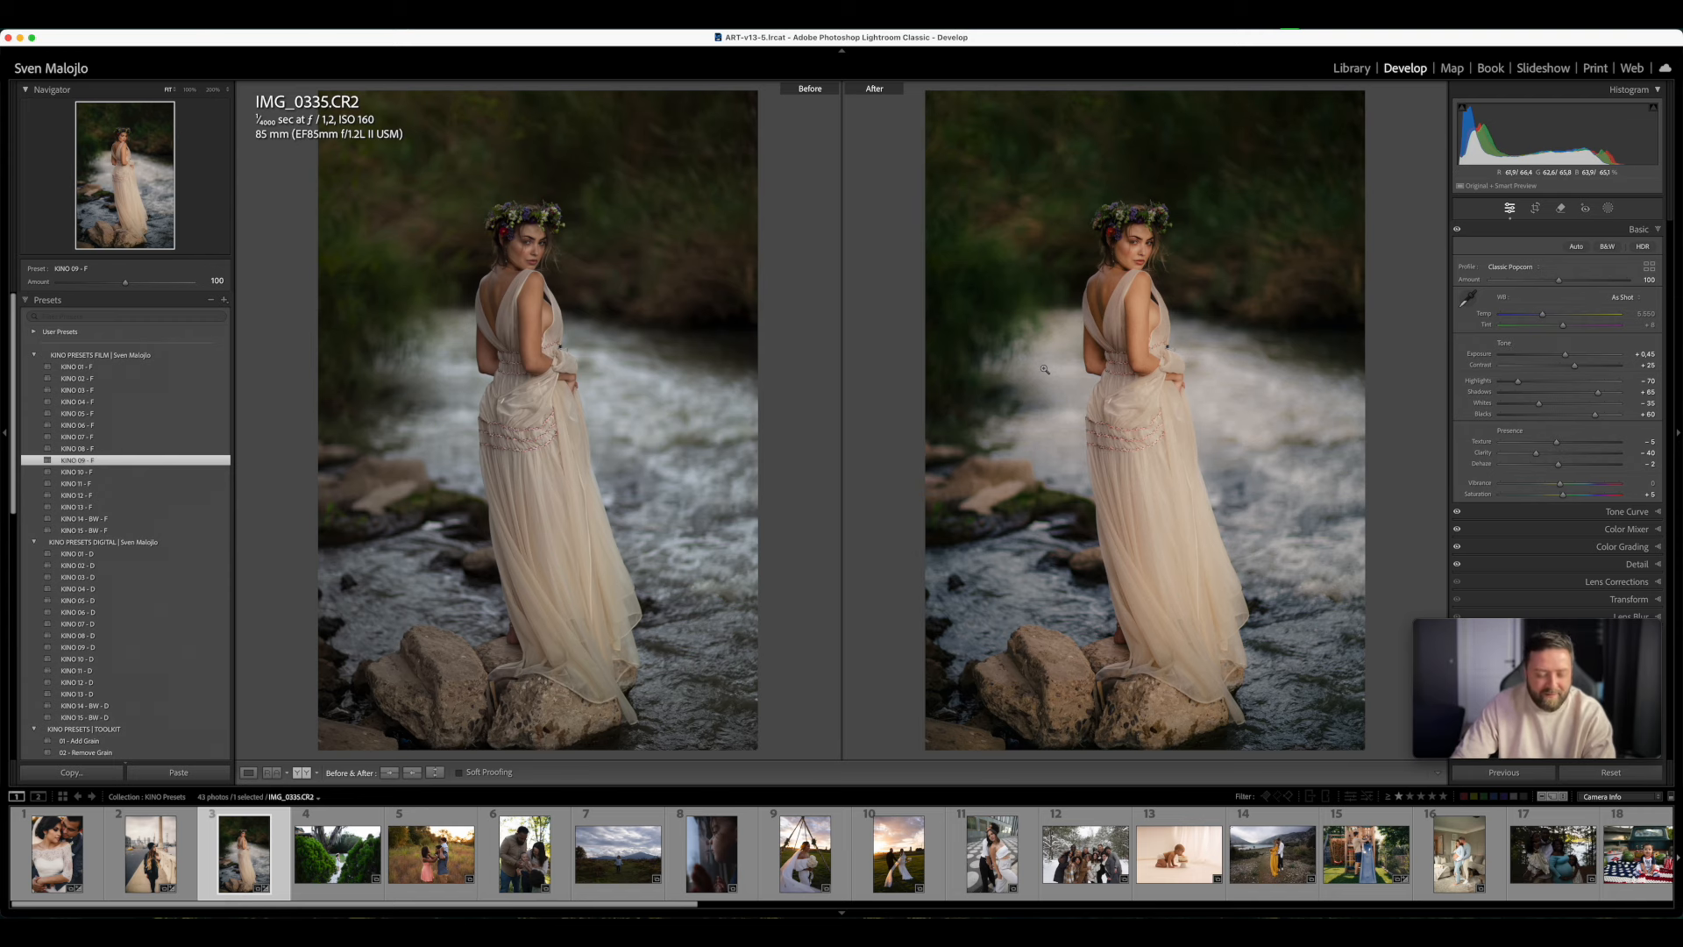
pyautogui.press('y')
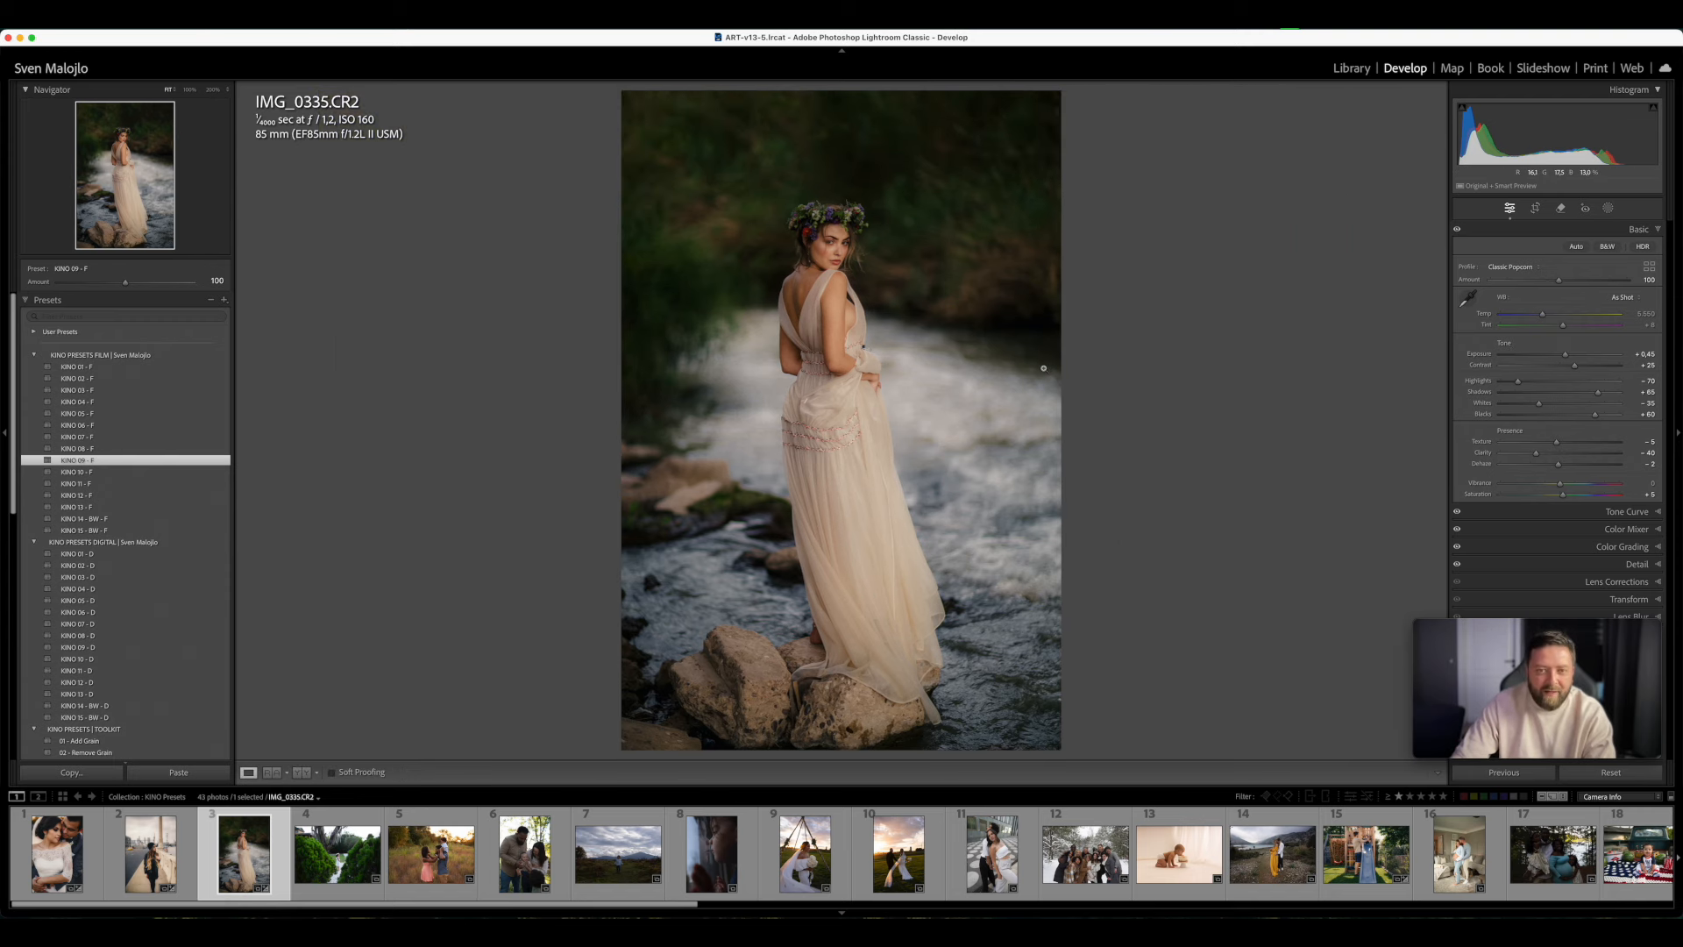
# - Open IMG_7577.CR2 and examine the girl between the green bushes up close
pyautogui.click(343, 889)
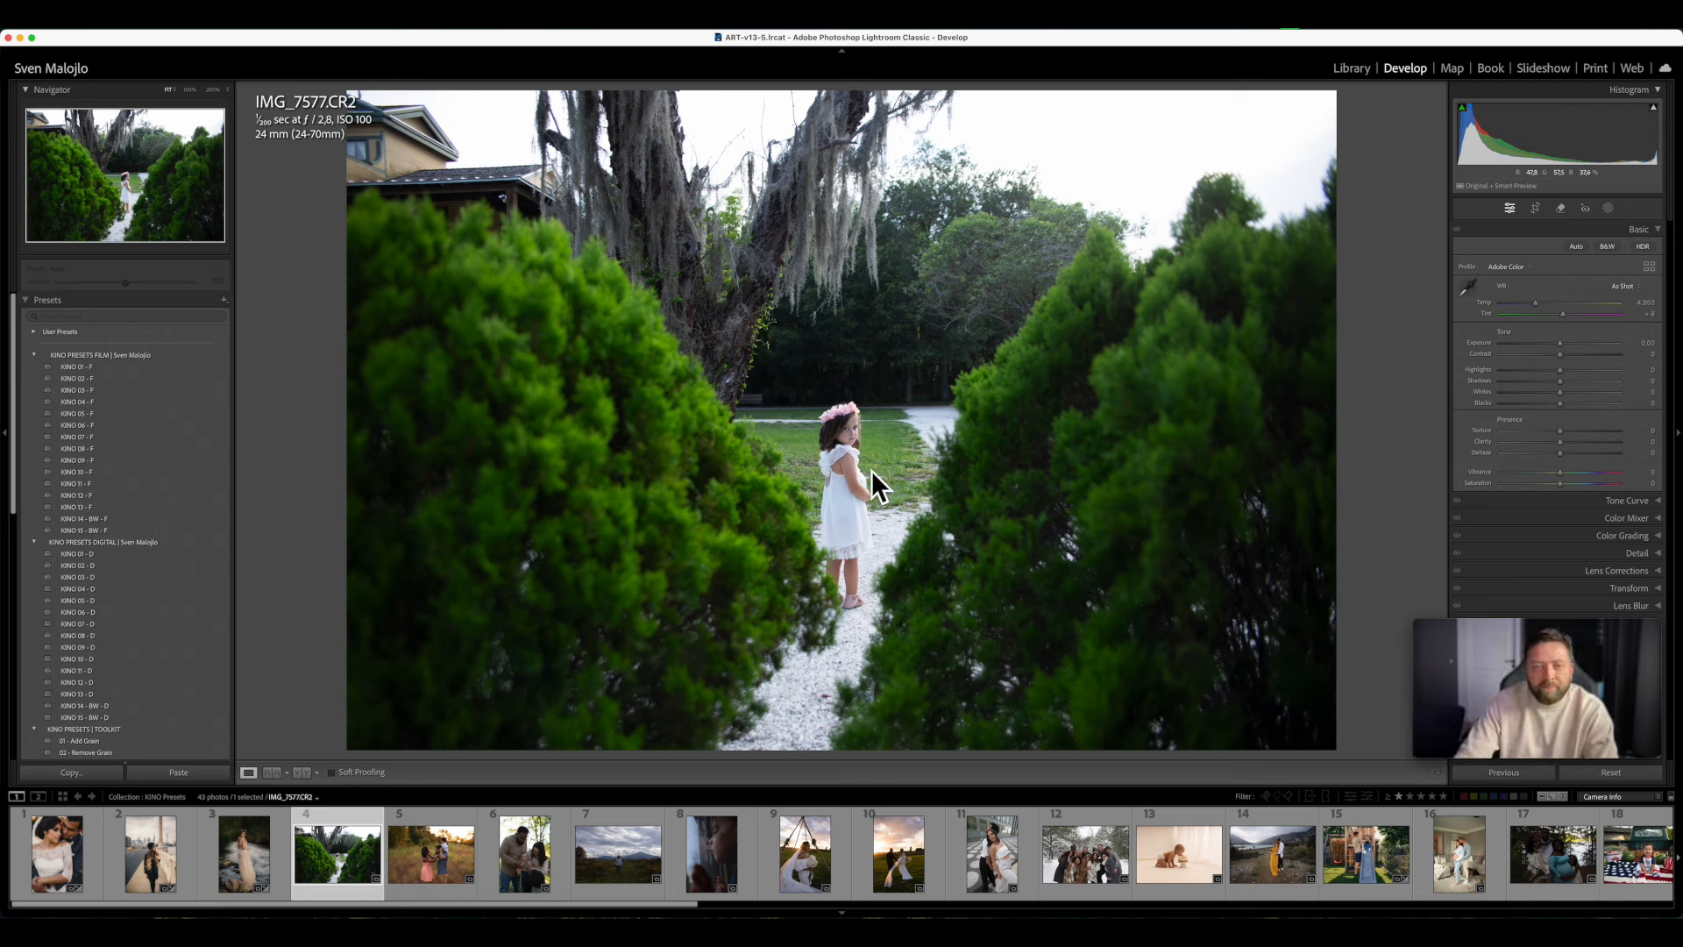
pyautogui.click(1008, 480)
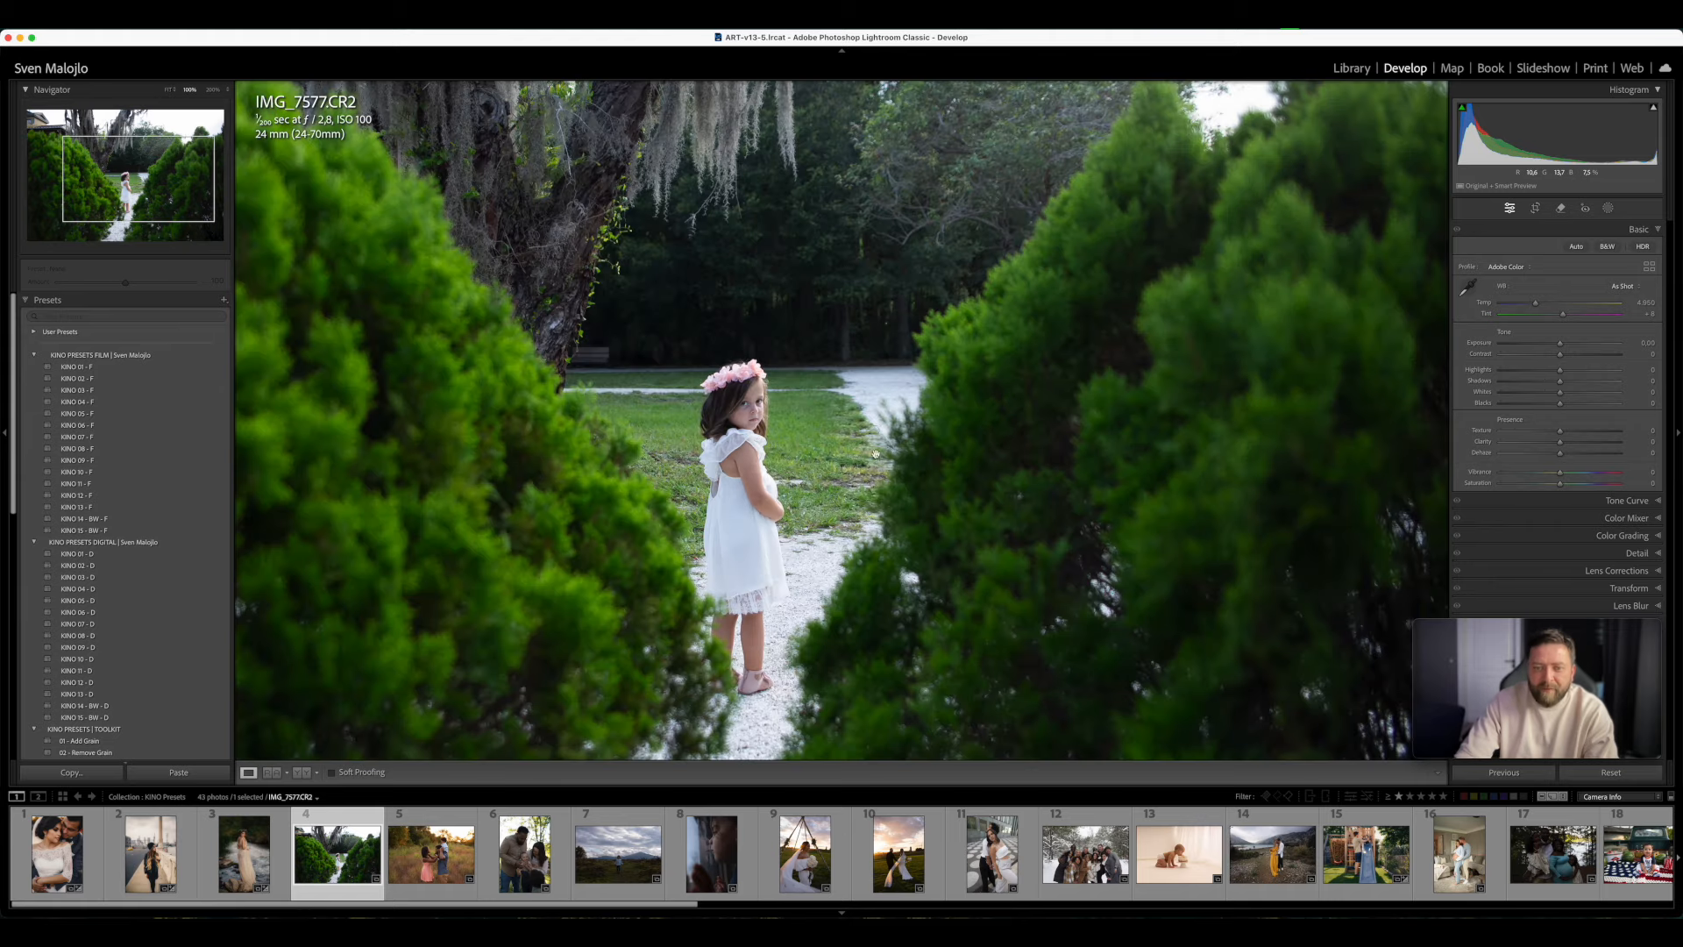
pyautogui.moveTo(1071, 474); pyautogui.dragTo(1088, 481)
pyautogui.click(1087, 482)
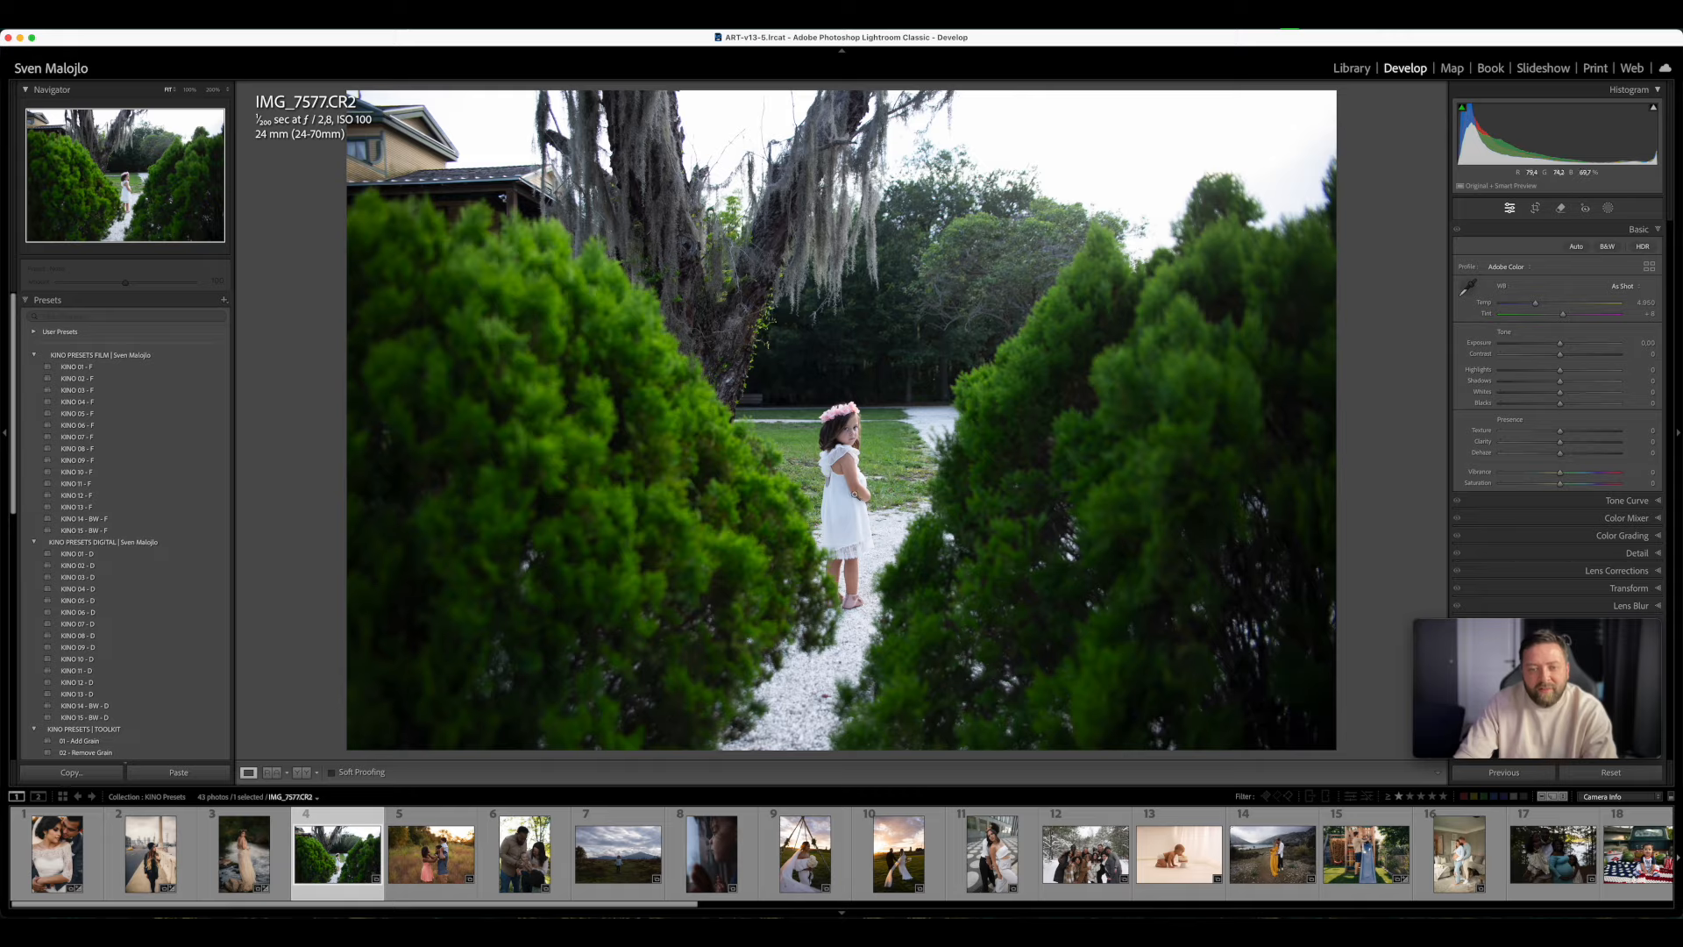
pyautogui.click(853, 495)
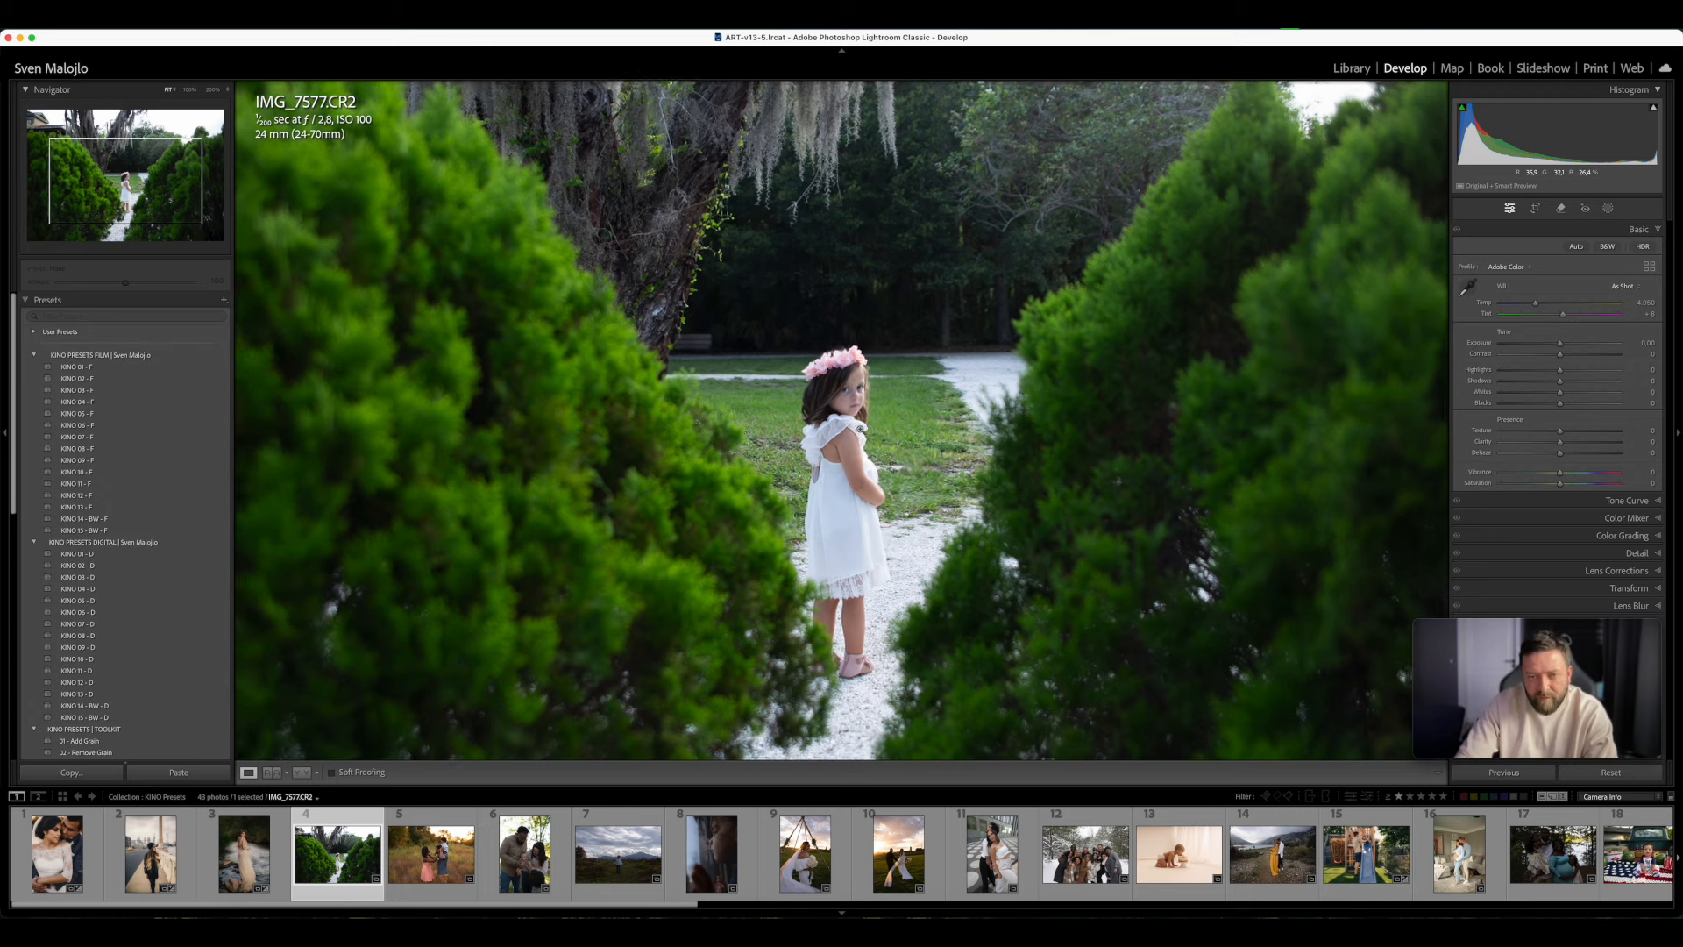
pyautogui.click(864, 395)
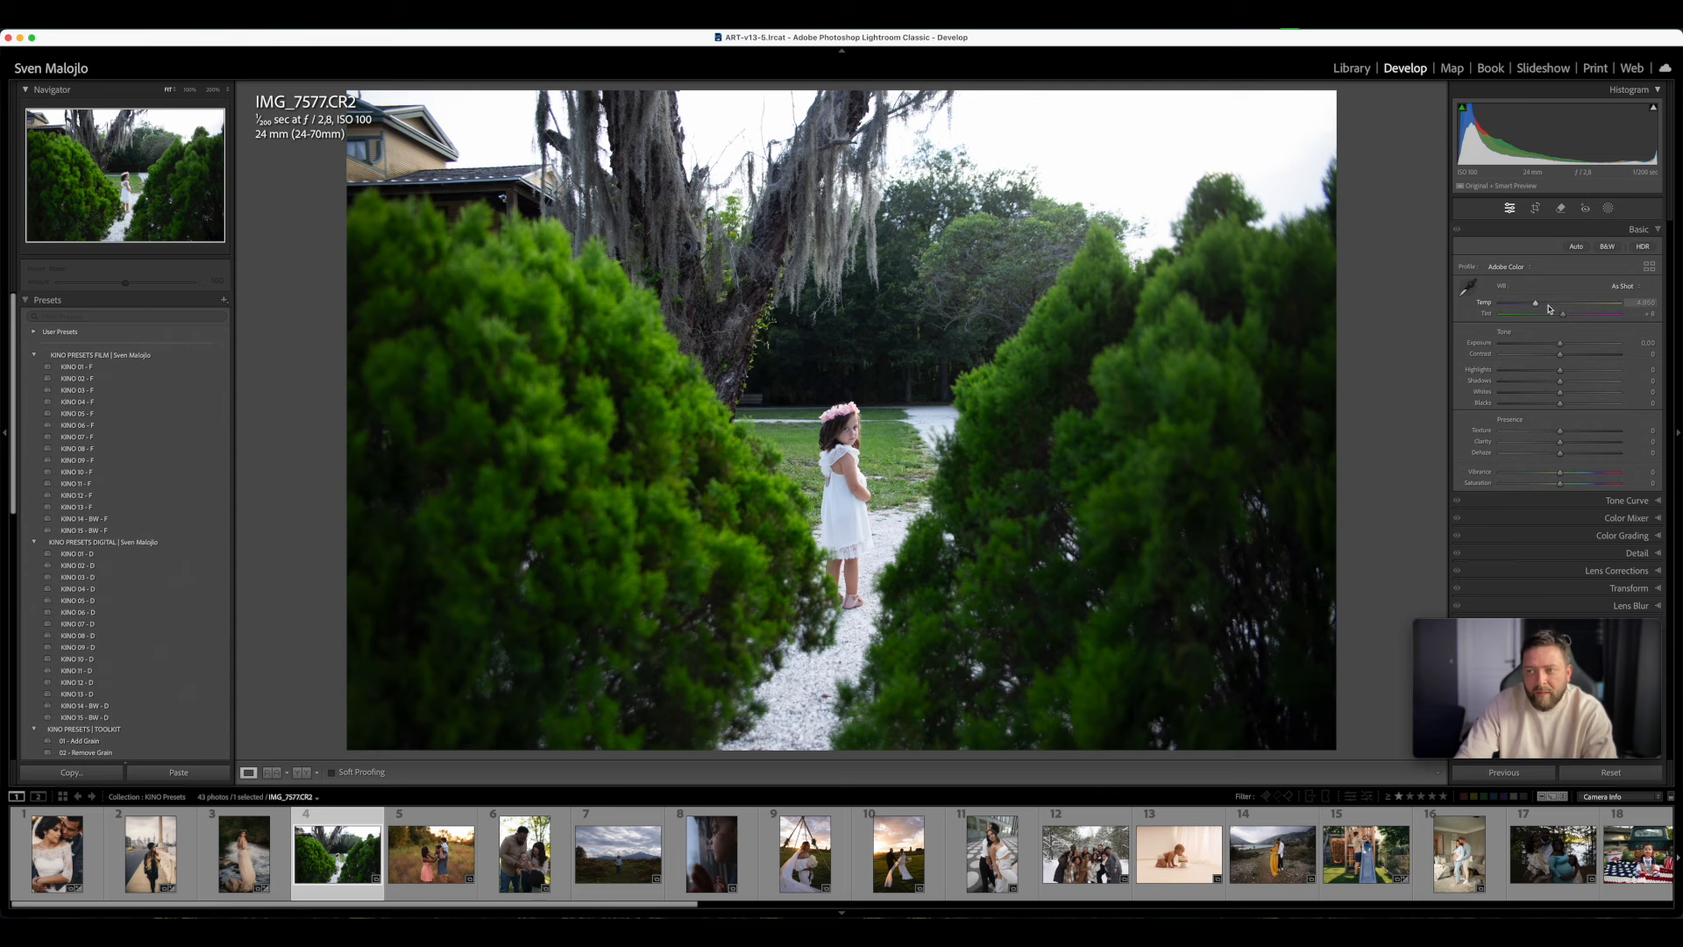
# - Warm the white balance temperature of IMG_7577.CR2, checking the girl's white dress and skin up close
pyautogui.moveTo(1549, 307); pyautogui.dragTo(1556, 306)
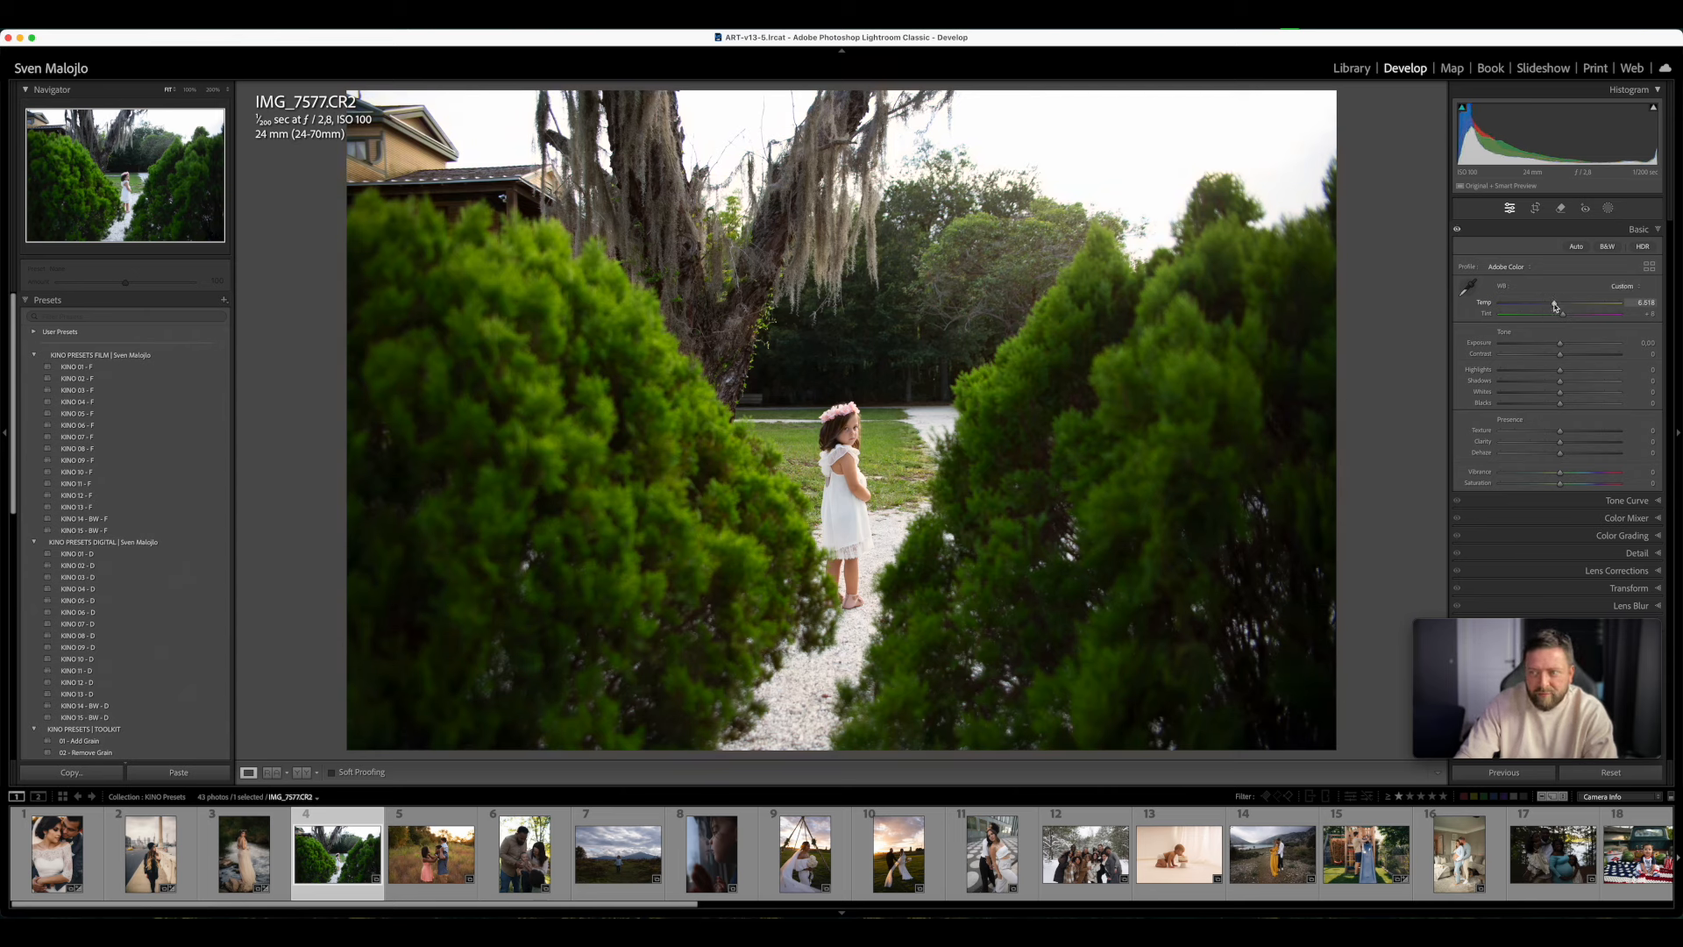
pyautogui.click(831, 494)
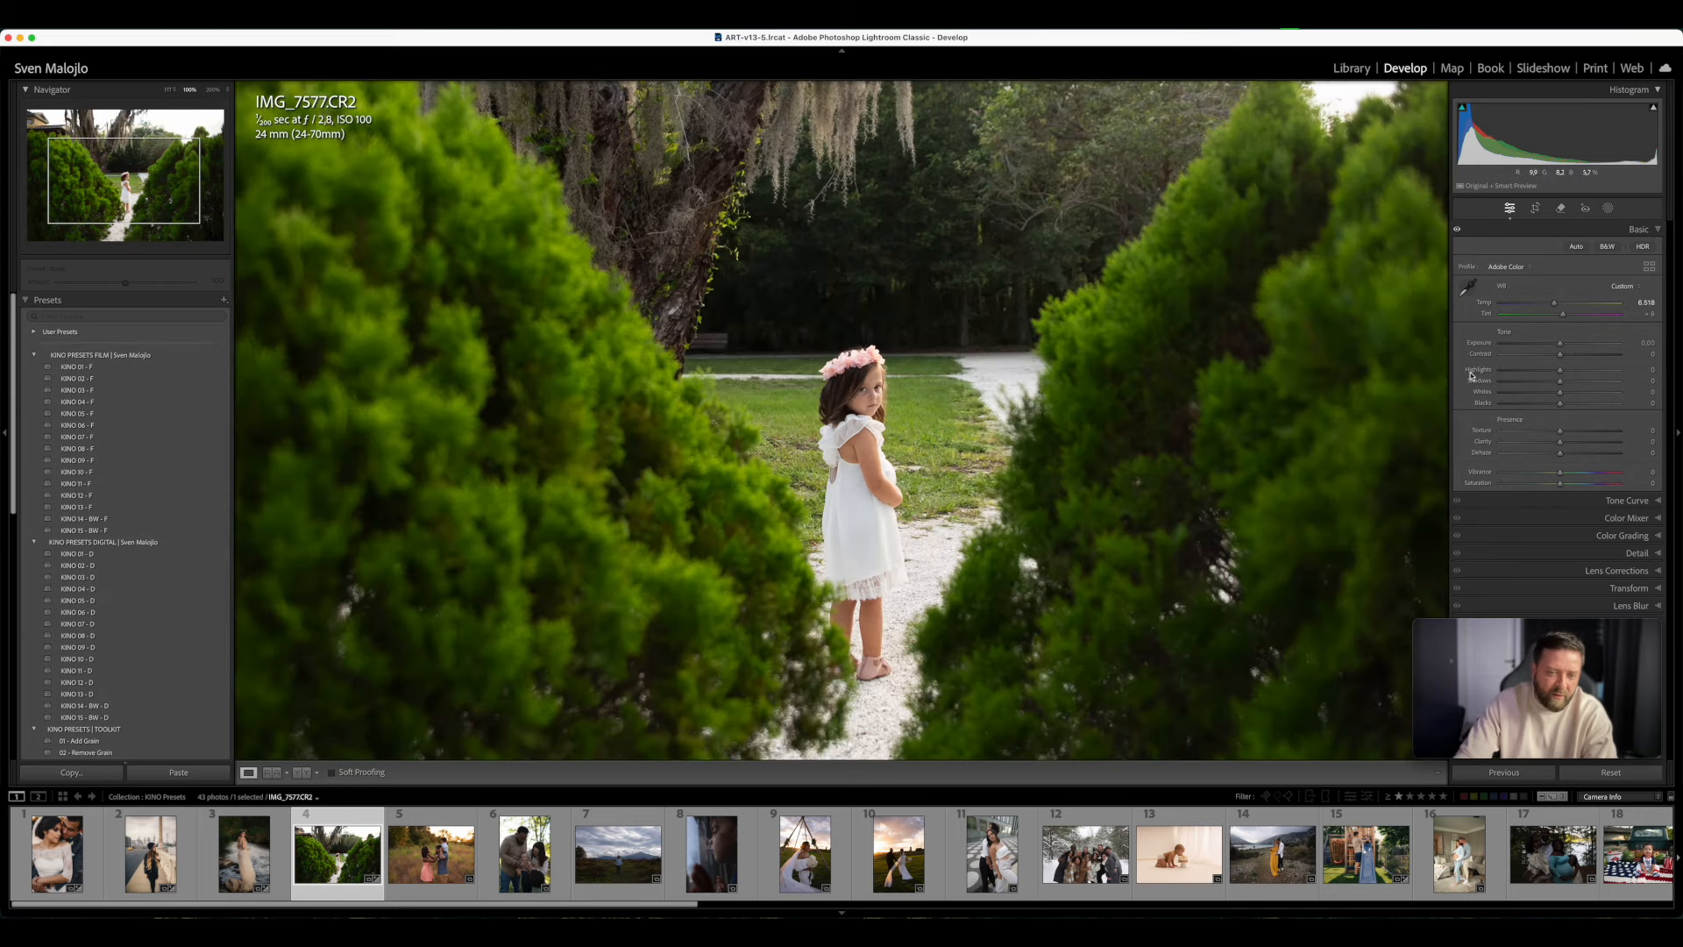
pyautogui.moveTo(1557, 307); pyautogui.dragTo(1559, 306)
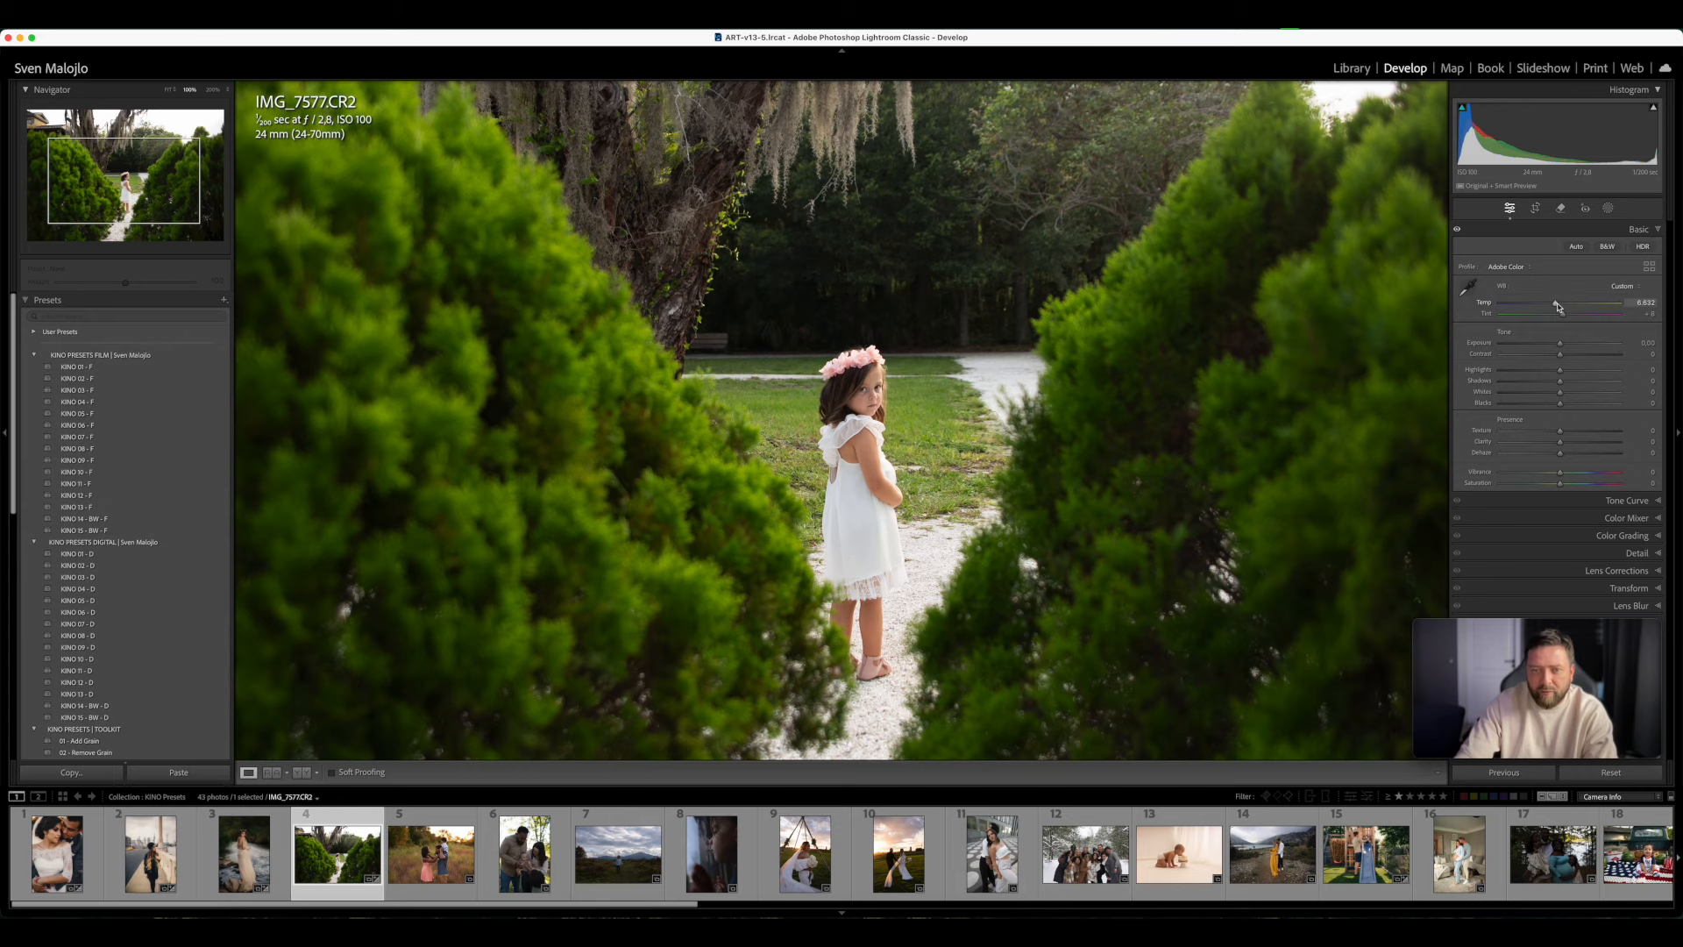
pyautogui.click(1351, 359)
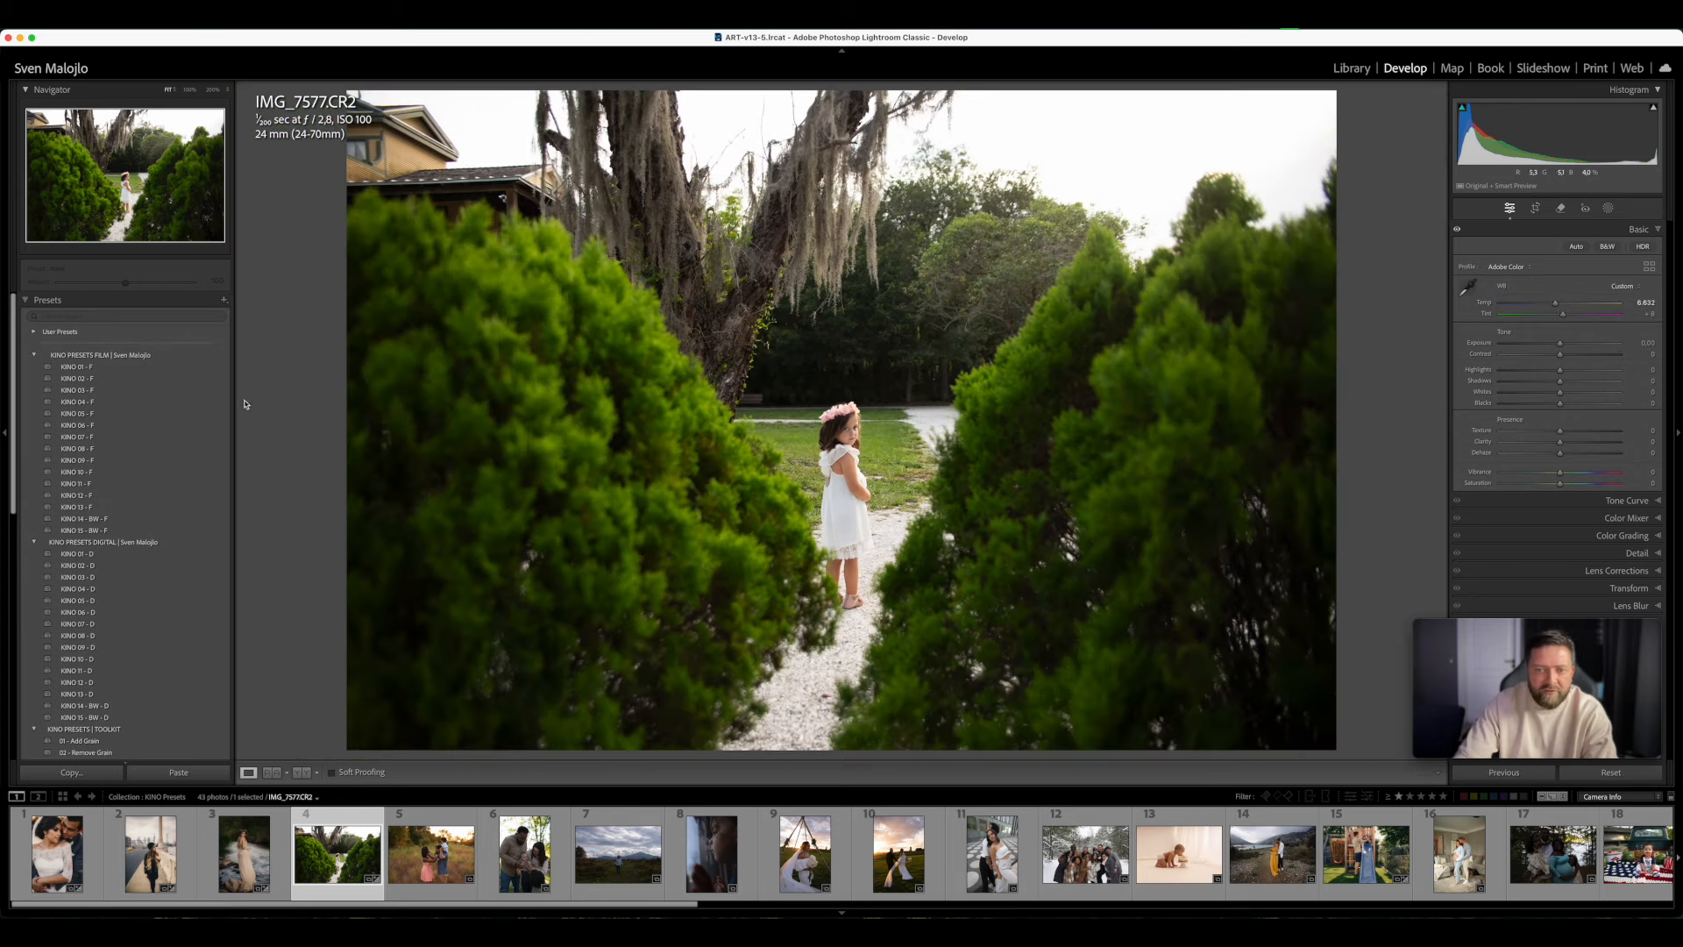
# - Apply the KINO 01 - F film preset to IMG_7577.CR2, with exposure at +0.10 and tint at +10
pyautogui.click(116, 369)
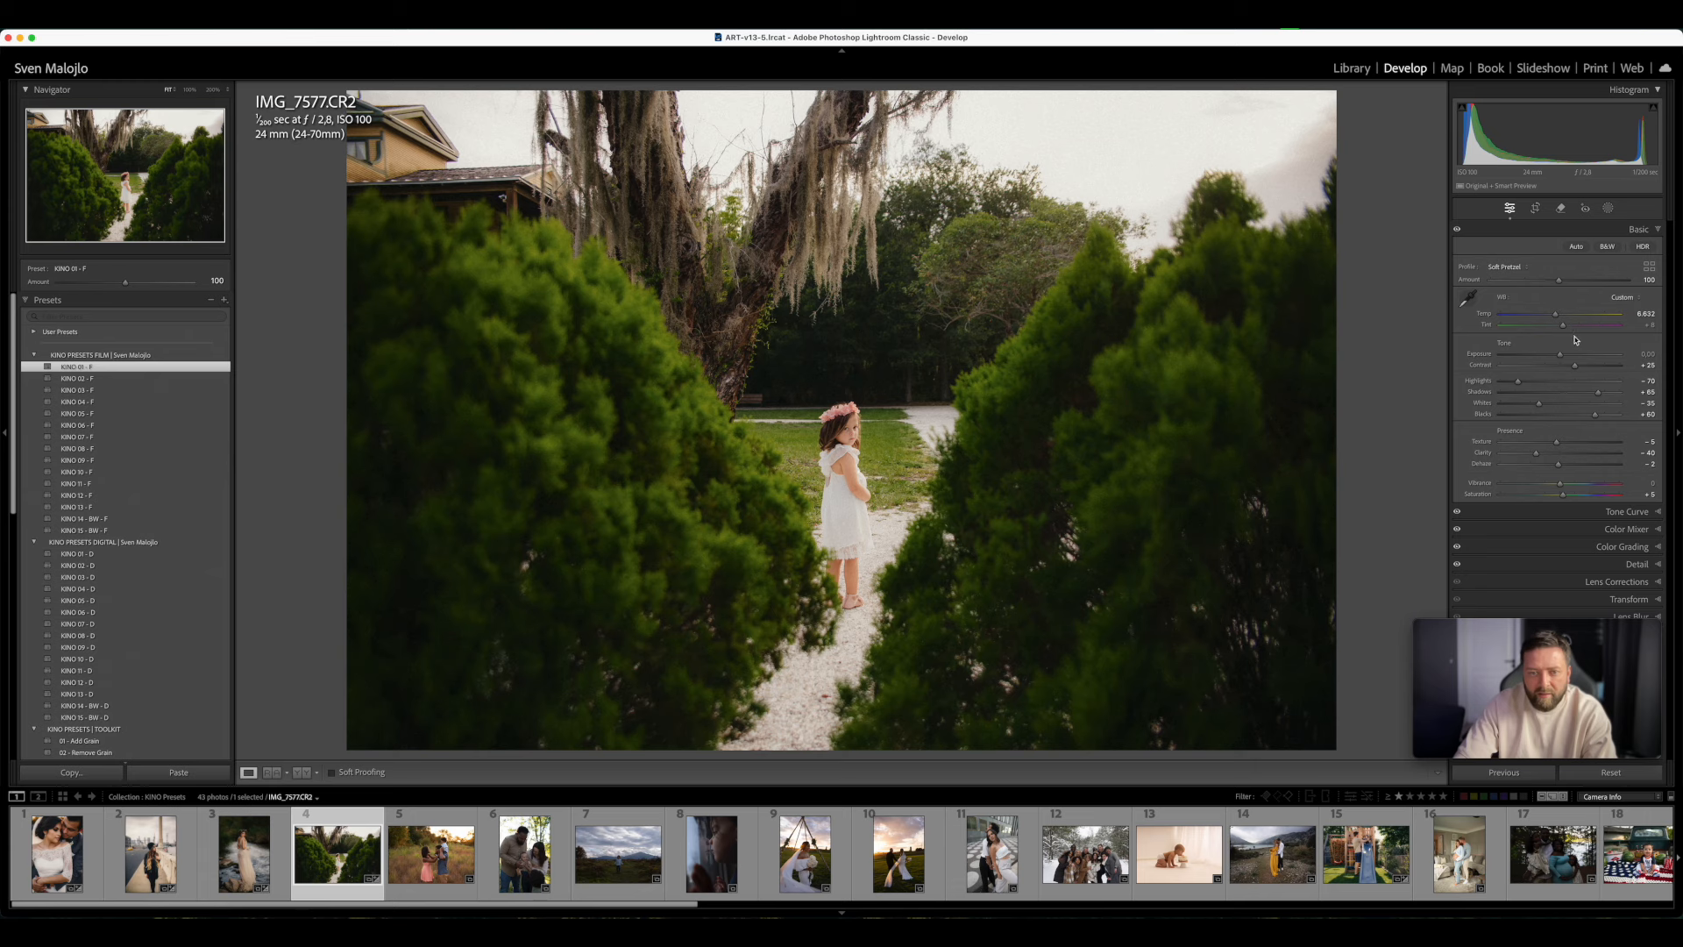
pyautogui.moveTo(1560, 355); pyautogui.dragTo(1567, 358)
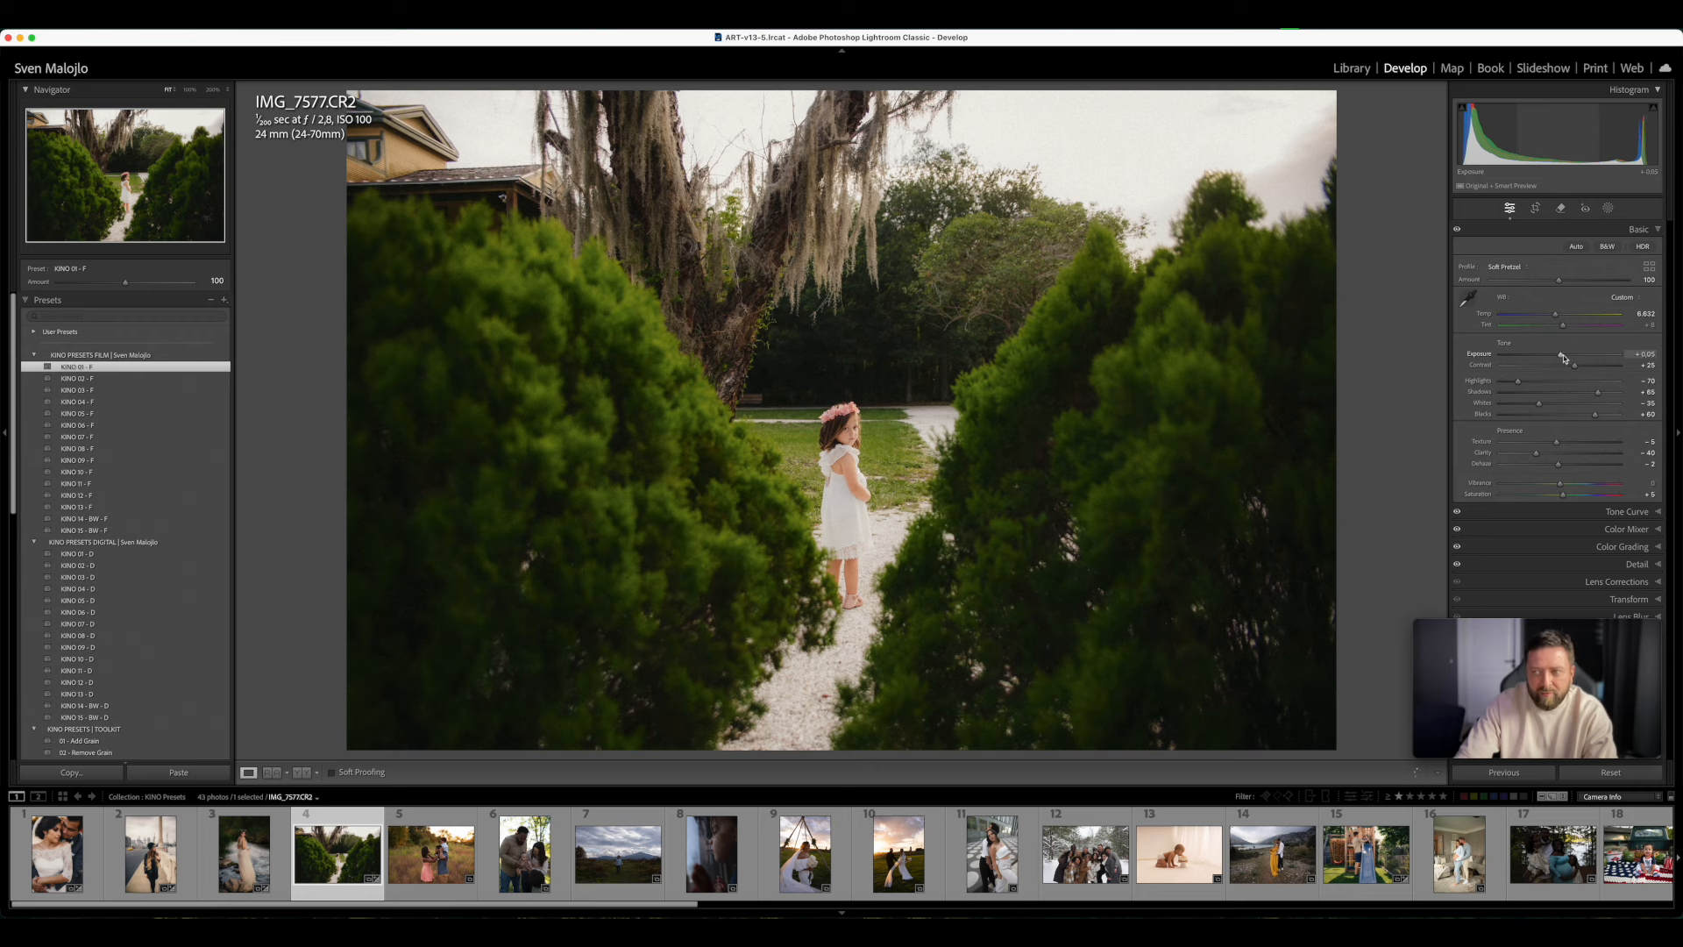
pyautogui.moveTo(1563, 326); pyautogui.dragTo(1564, 326)
pyautogui.click(1567, 328)
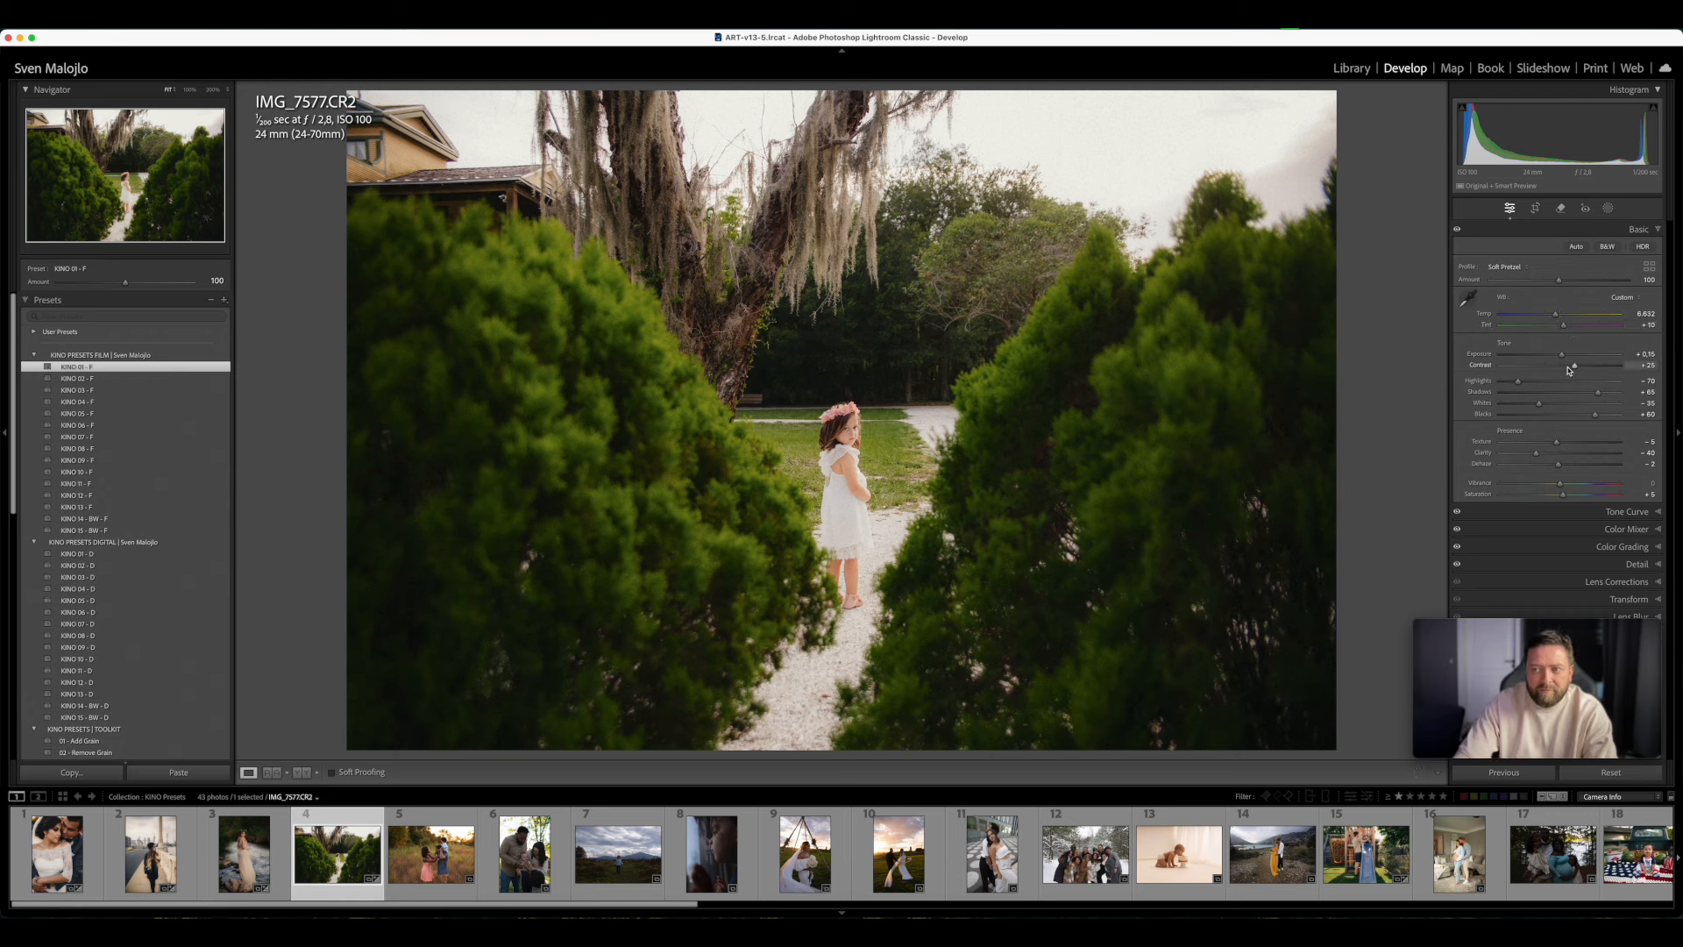
pyautogui.click(1565, 358)
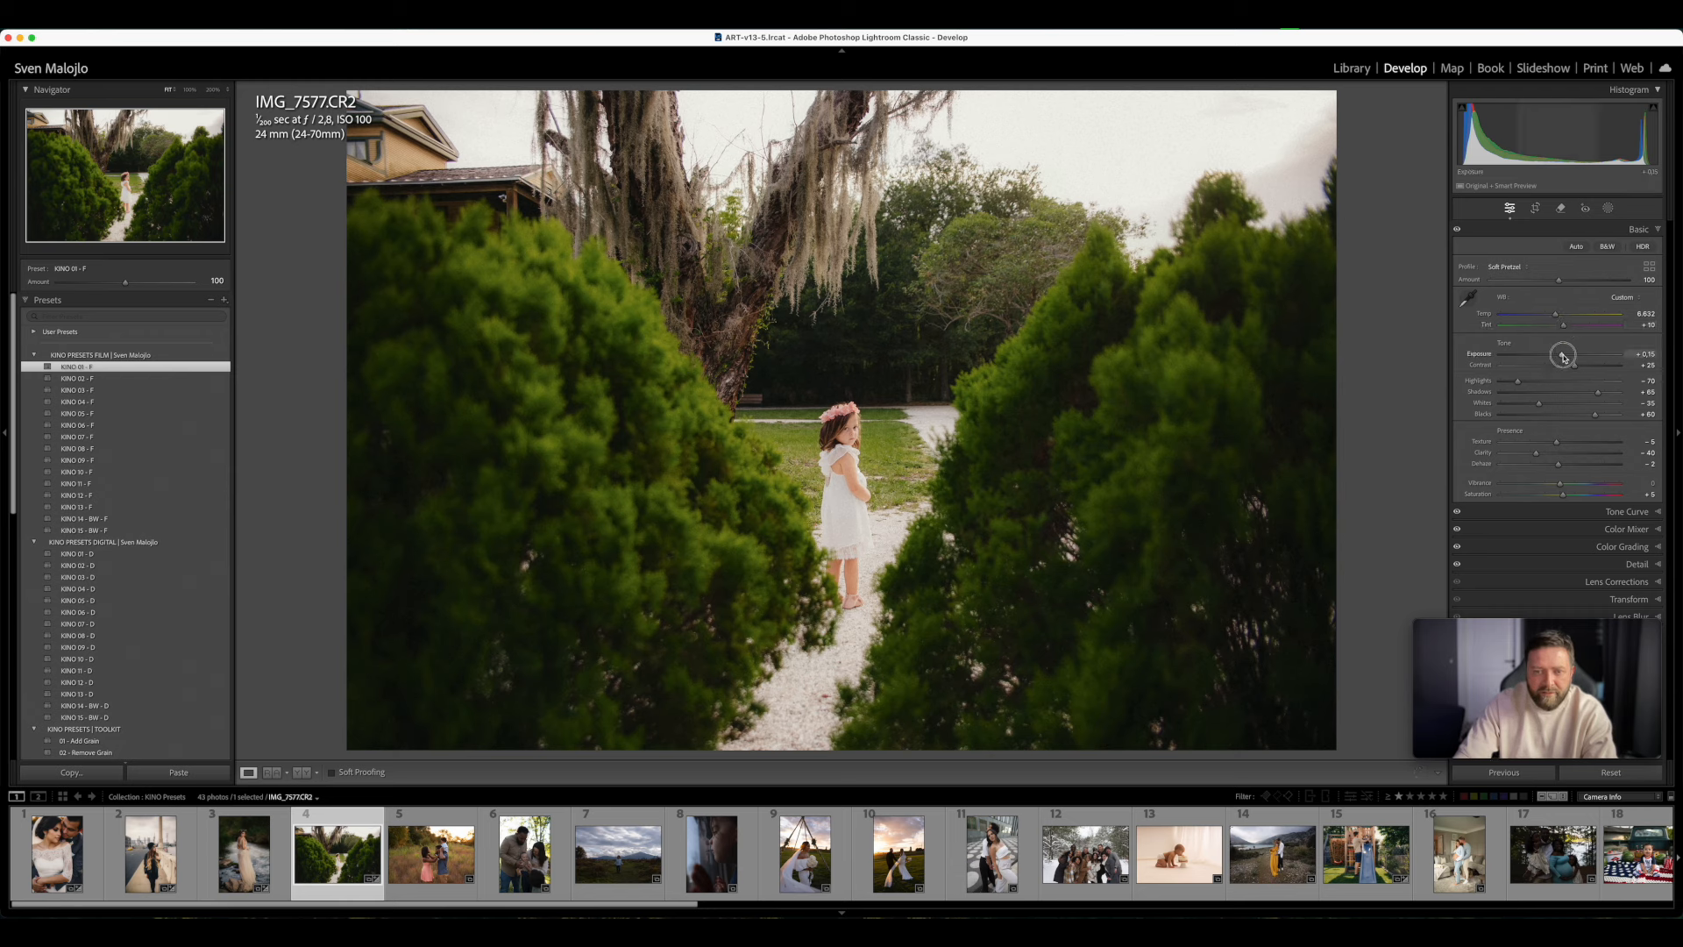
pyautogui.moveTo(1565, 358); pyautogui.dragTo(1561, 357)
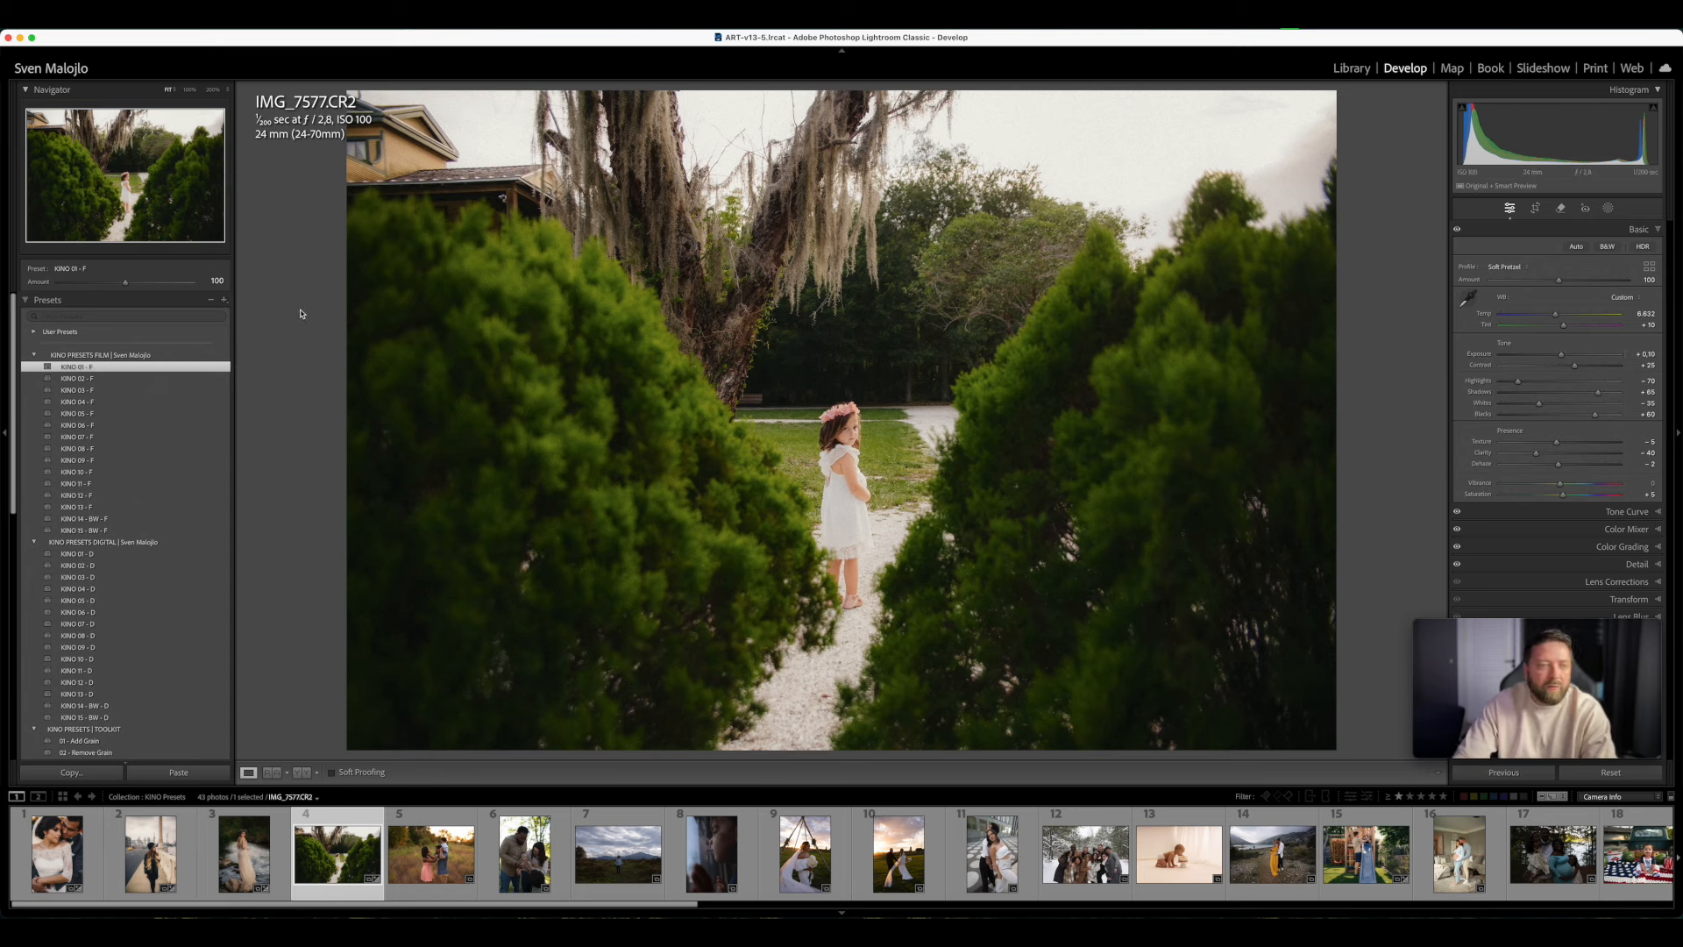
# - Try the digital version KINO 01 - D on the girl's photo and switch back to KINO 01 - F
pyautogui.click(162, 555)
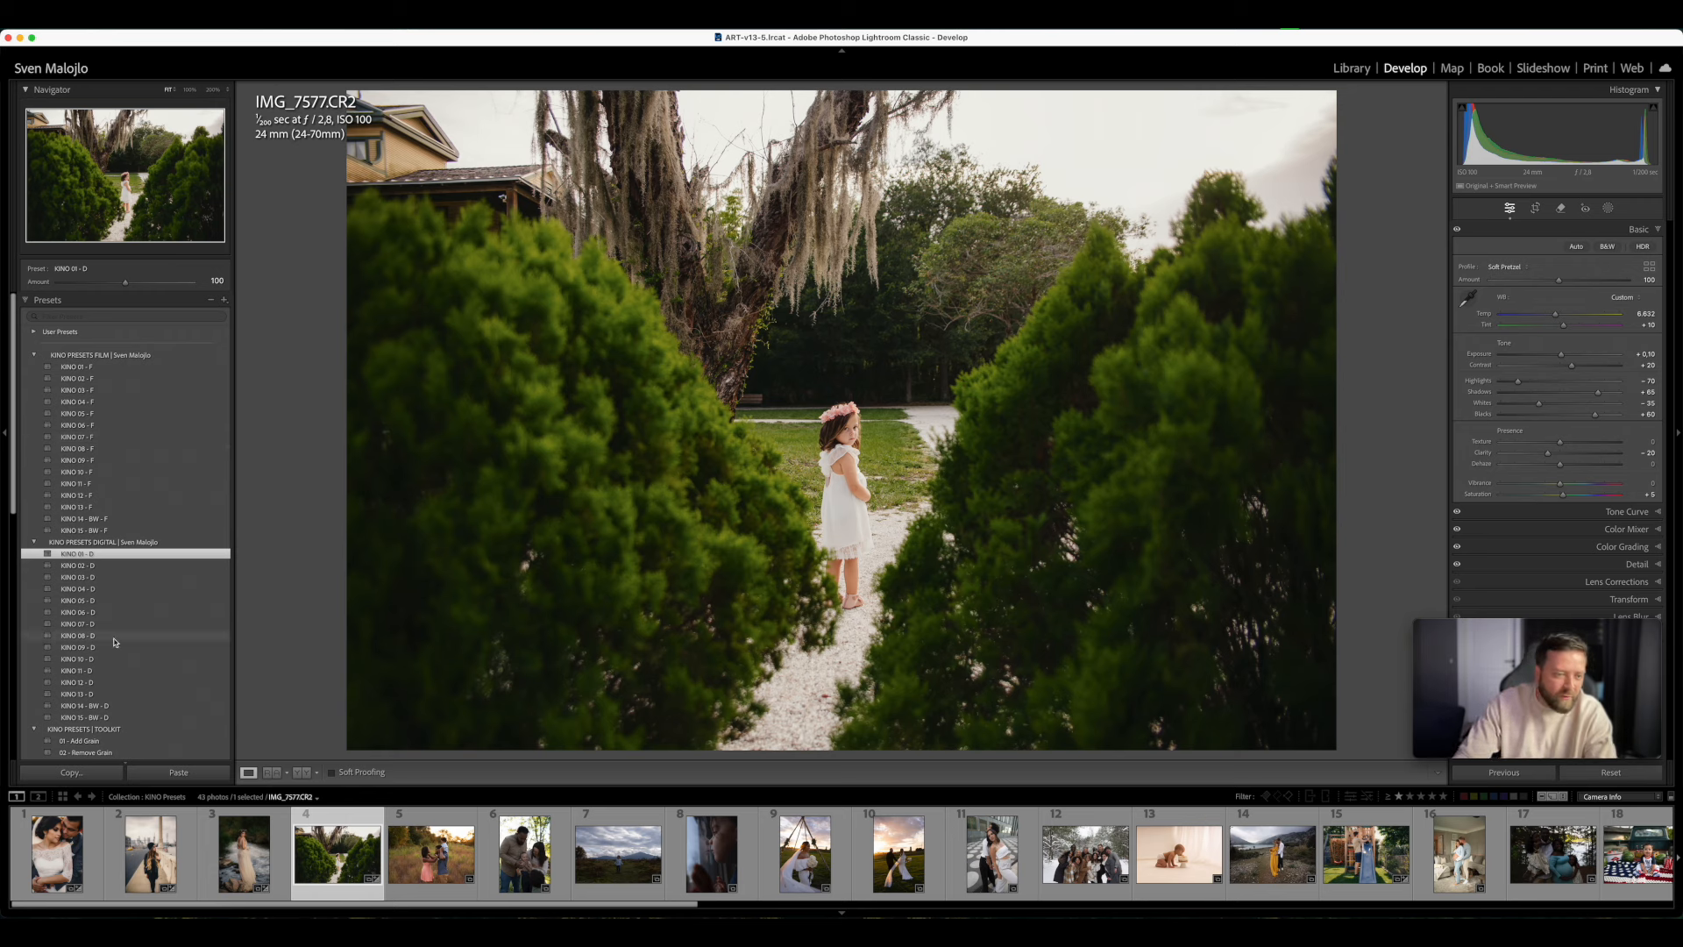
pyautogui.scroll(-3, 119, 645)
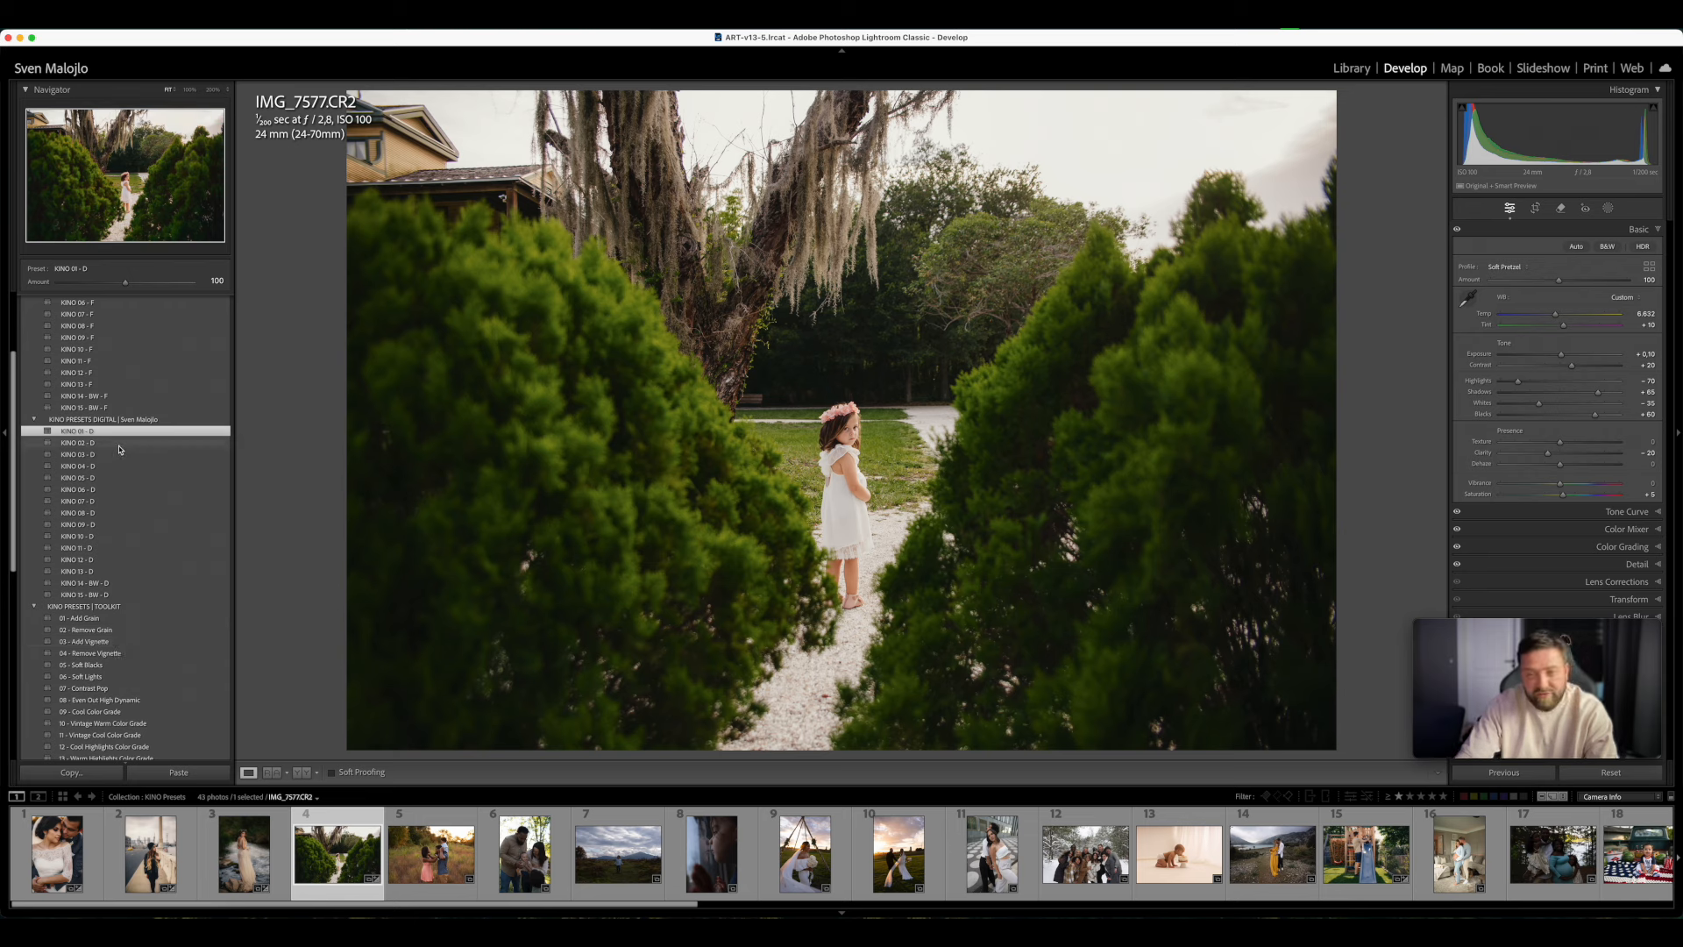
pyautogui.scroll(2, 118, 451)
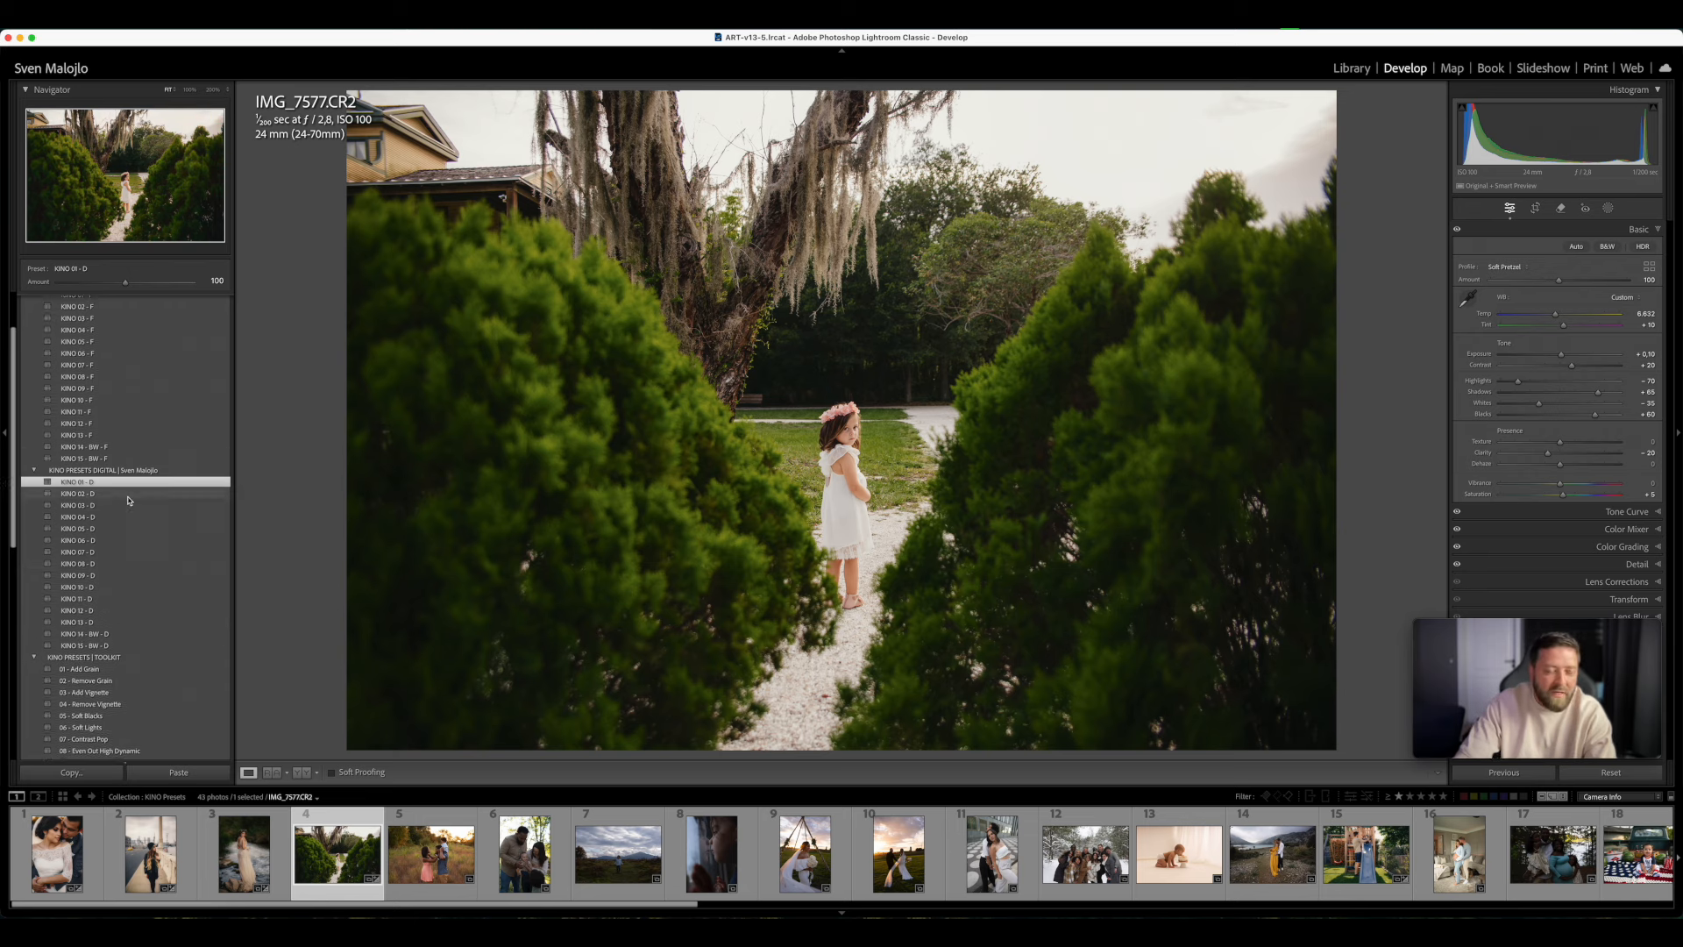
pyautogui.scroll(3, 132, 558)
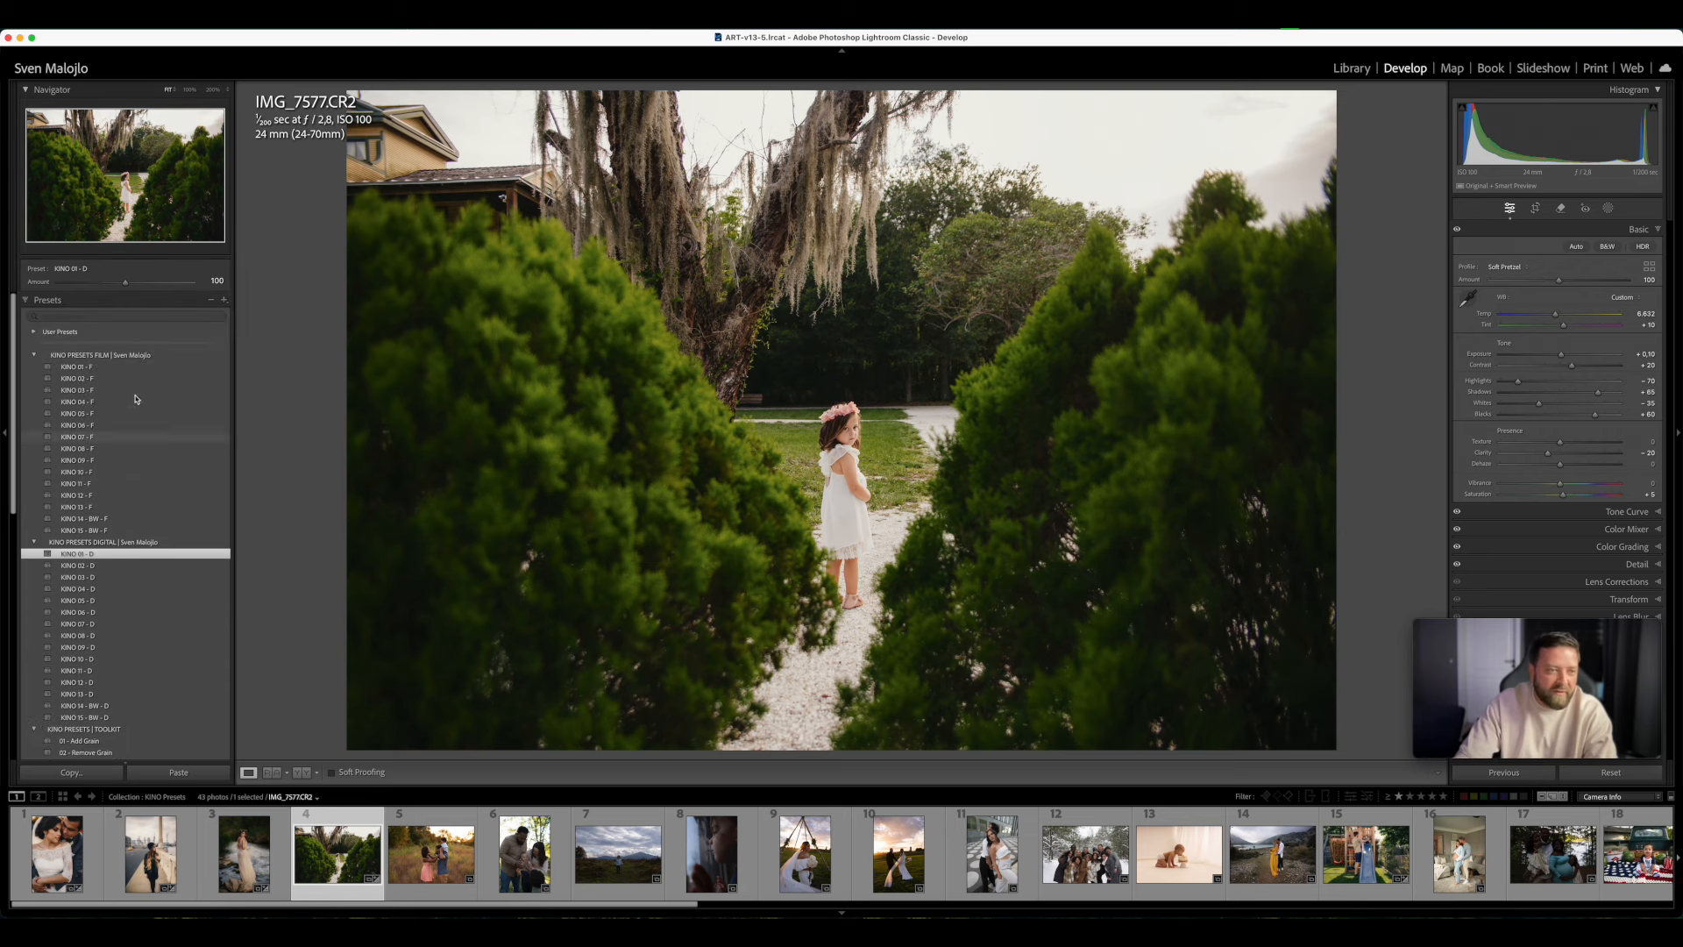
pyautogui.click(97, 367)
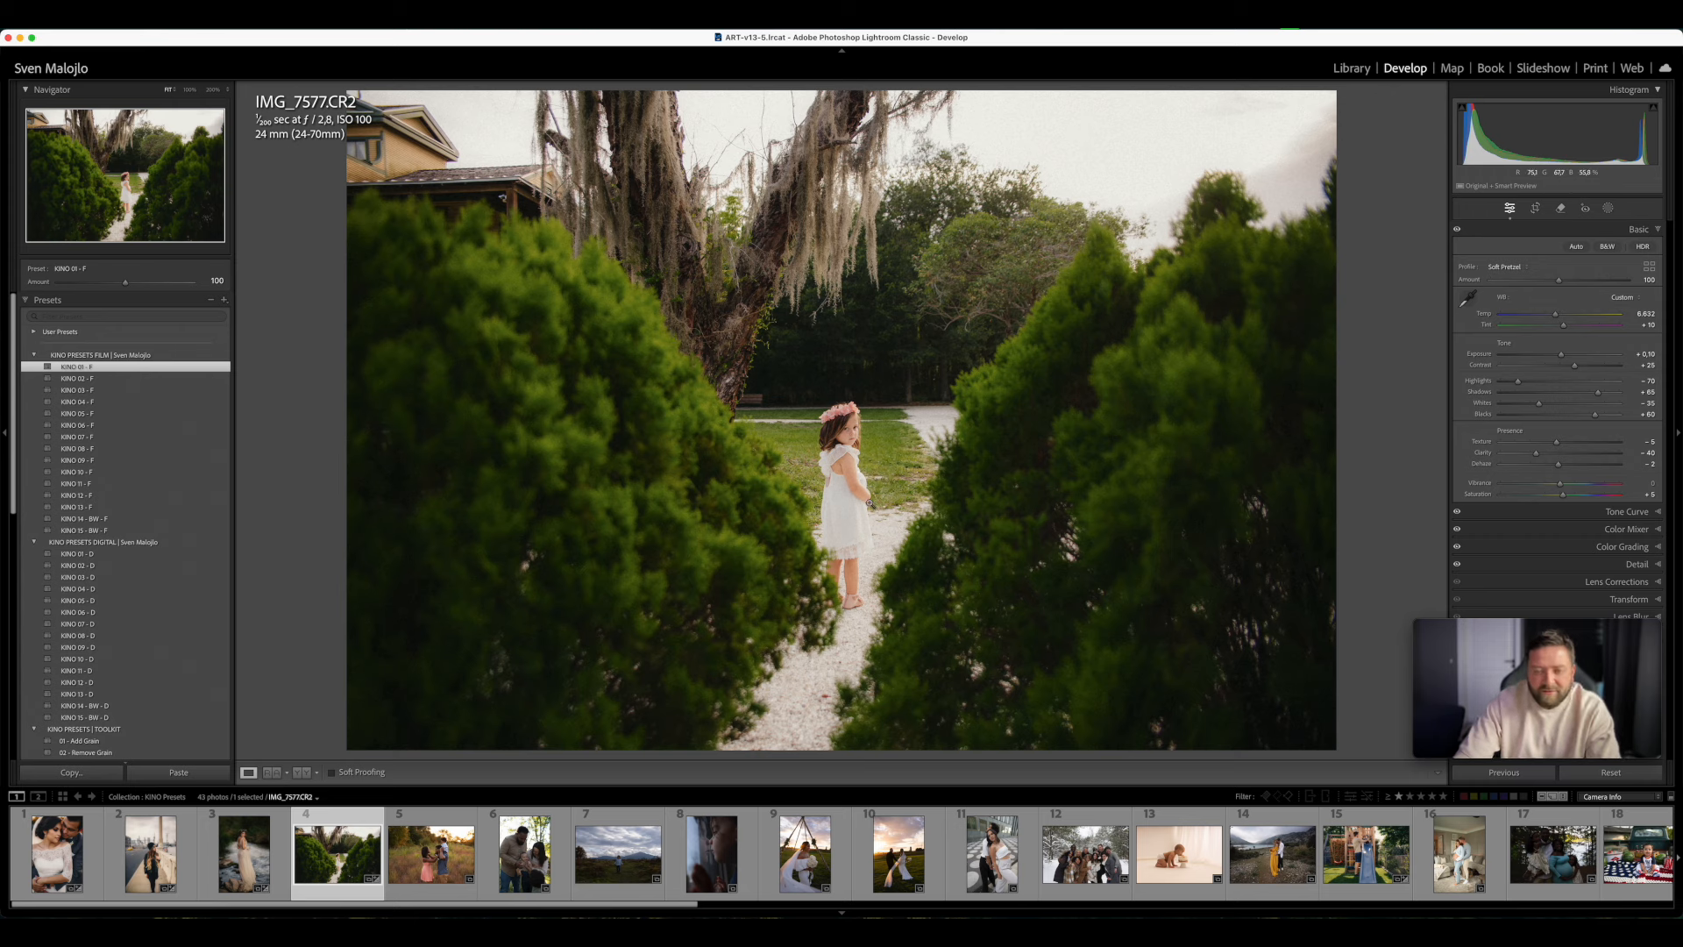
# - Try the film presets KINO 02 - F through KINO 06 - F in order, comparing KINO 04 - F with KINO 06 - F again
pyautogui.click(131, 378)
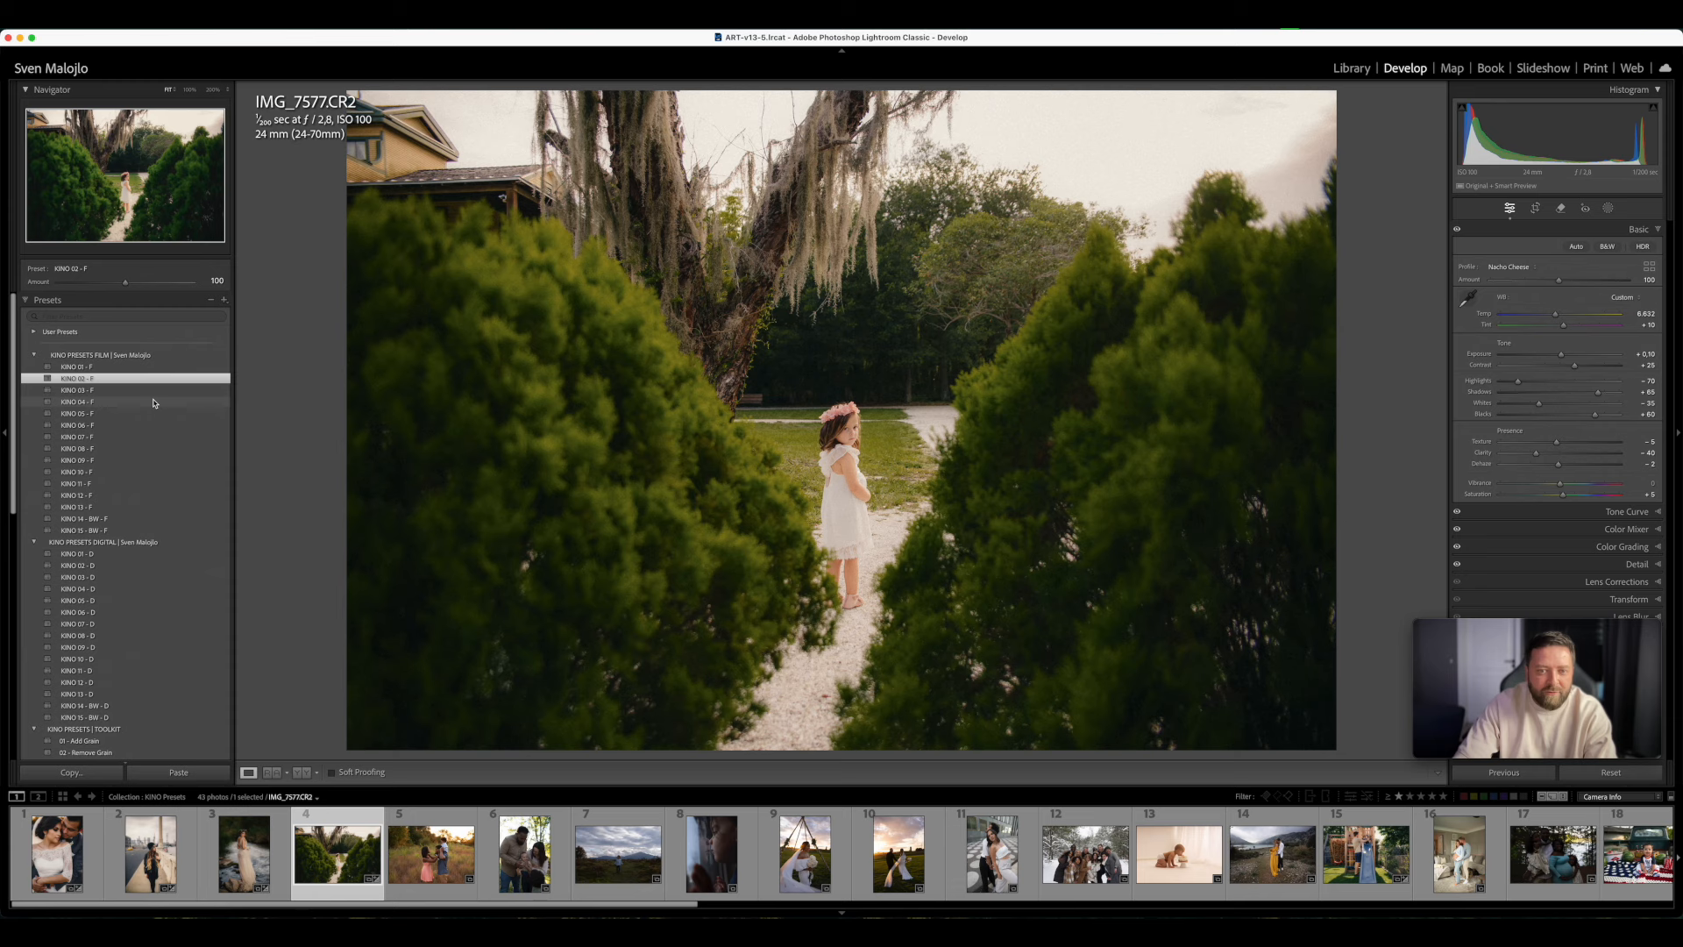
pyautogui.click(119, 391)
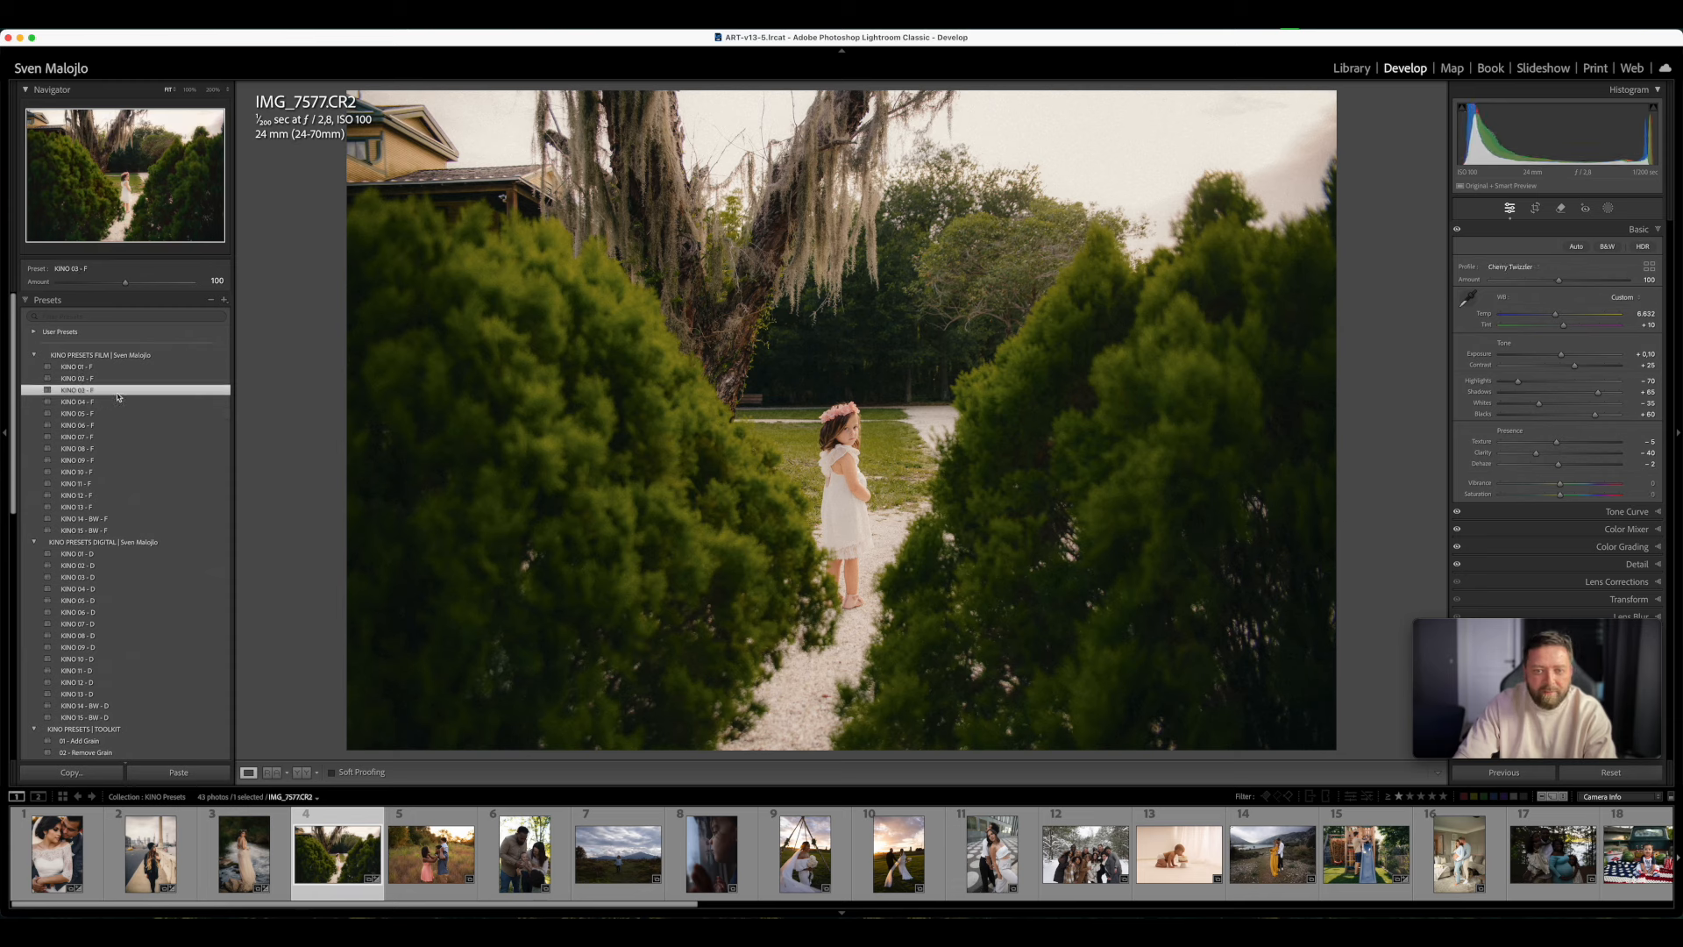
pyautogui.click(120, 403)
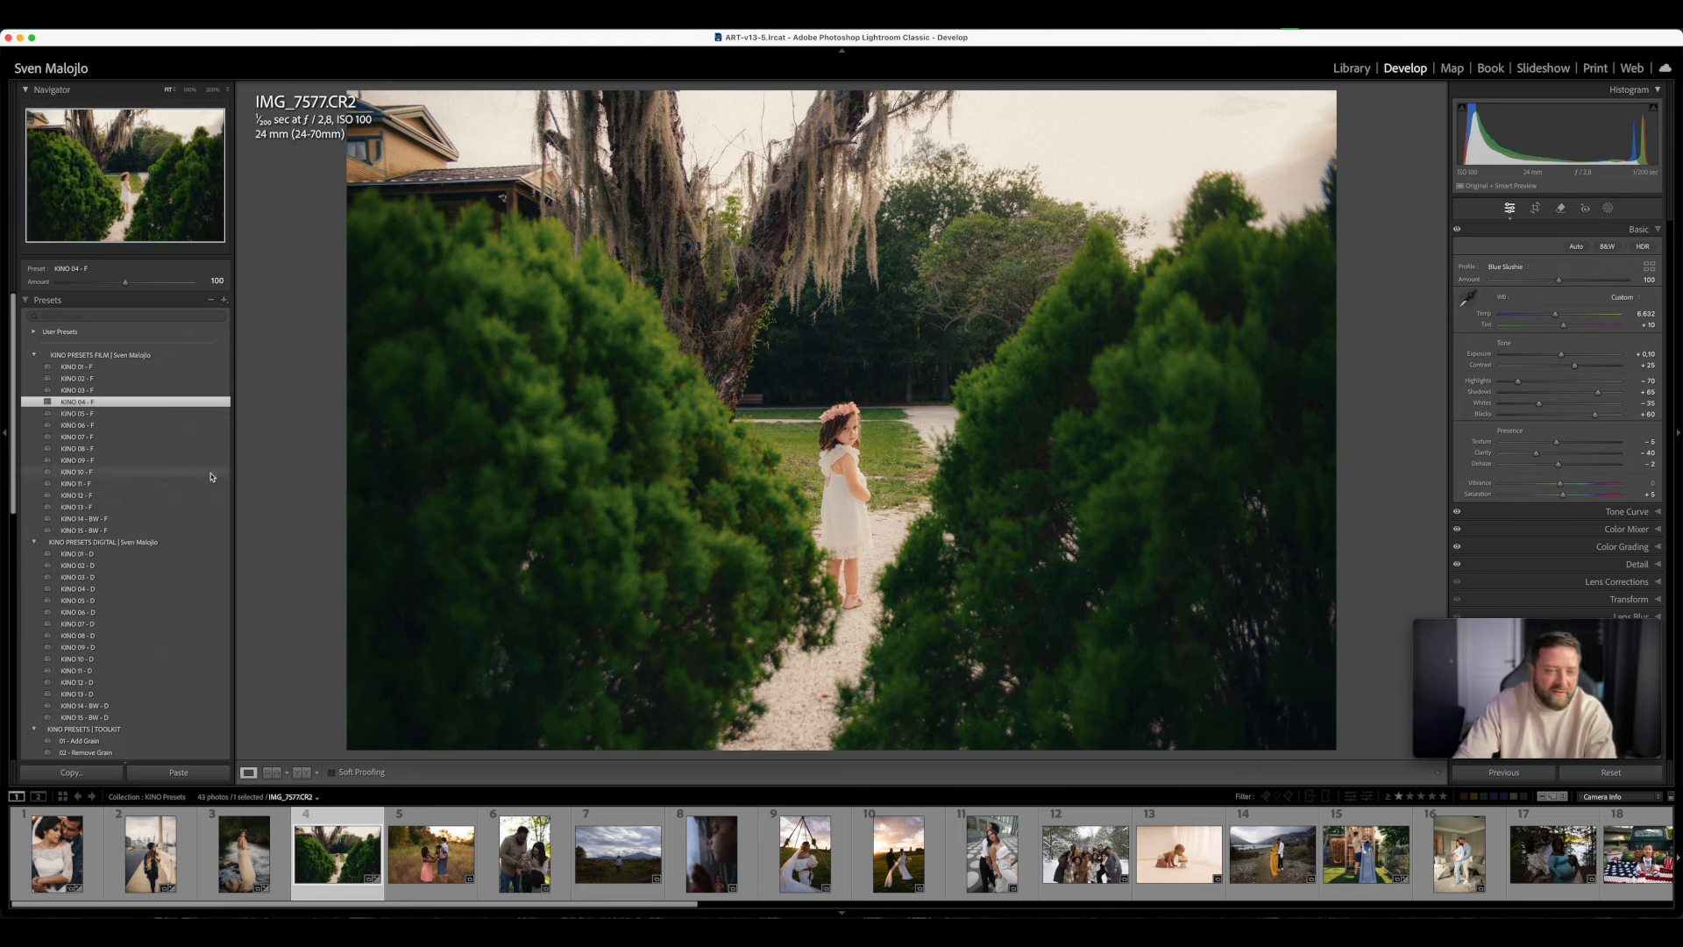
pyautogui.click(120, 415)
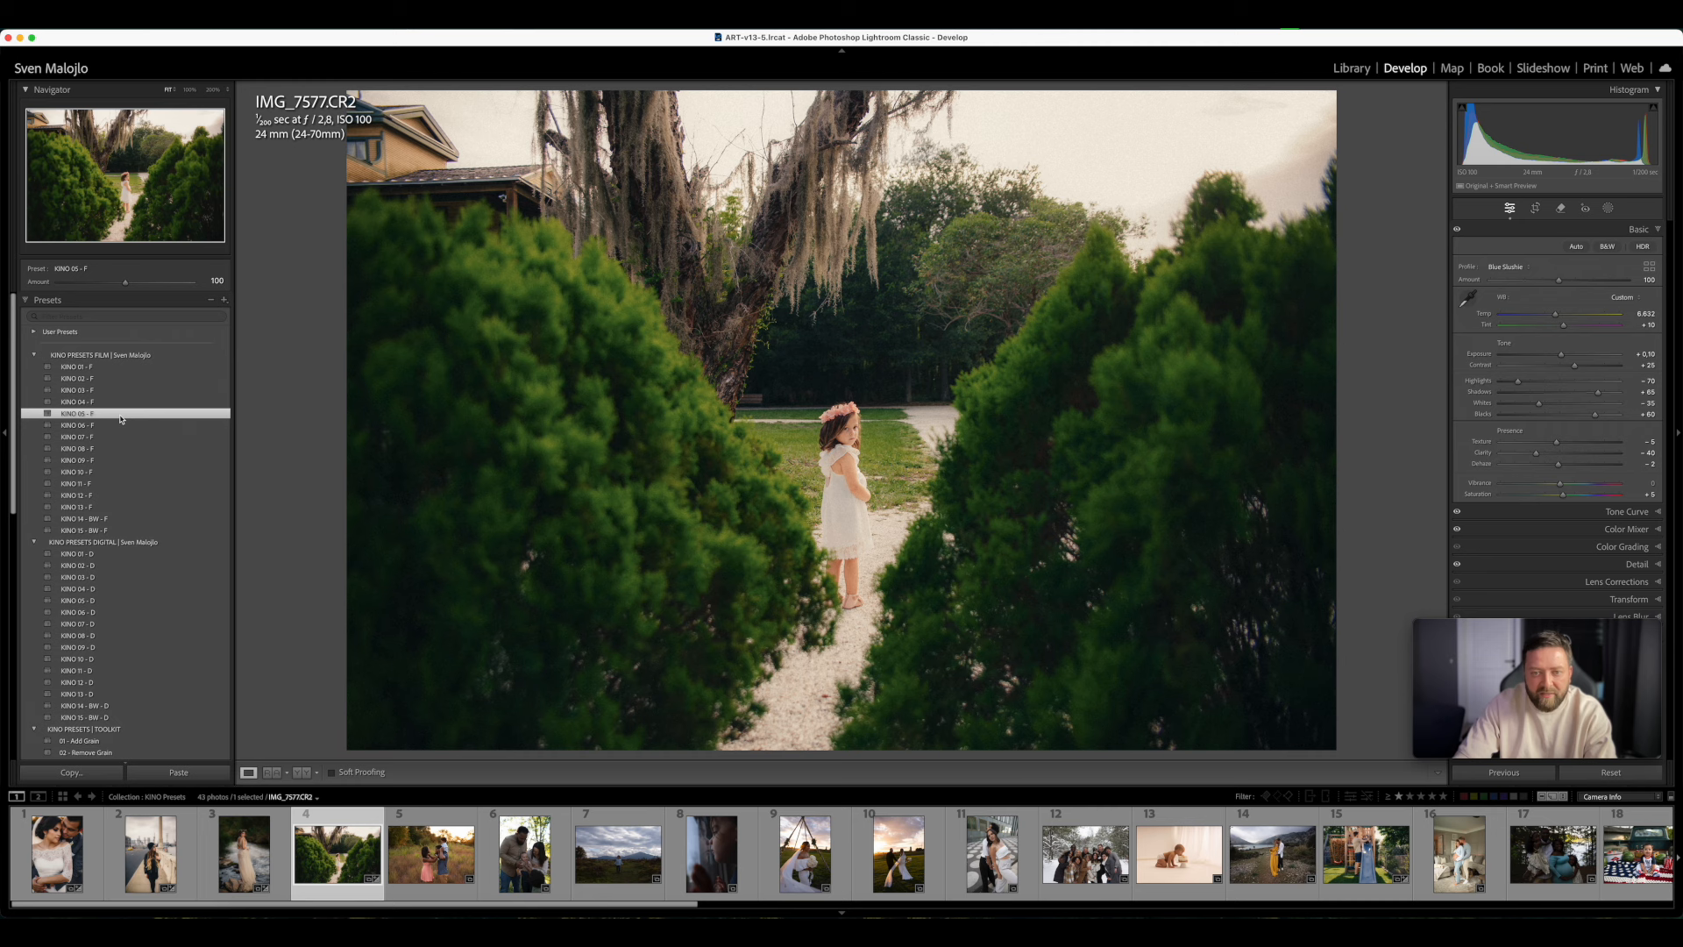
pyautogui.click(103, 425)
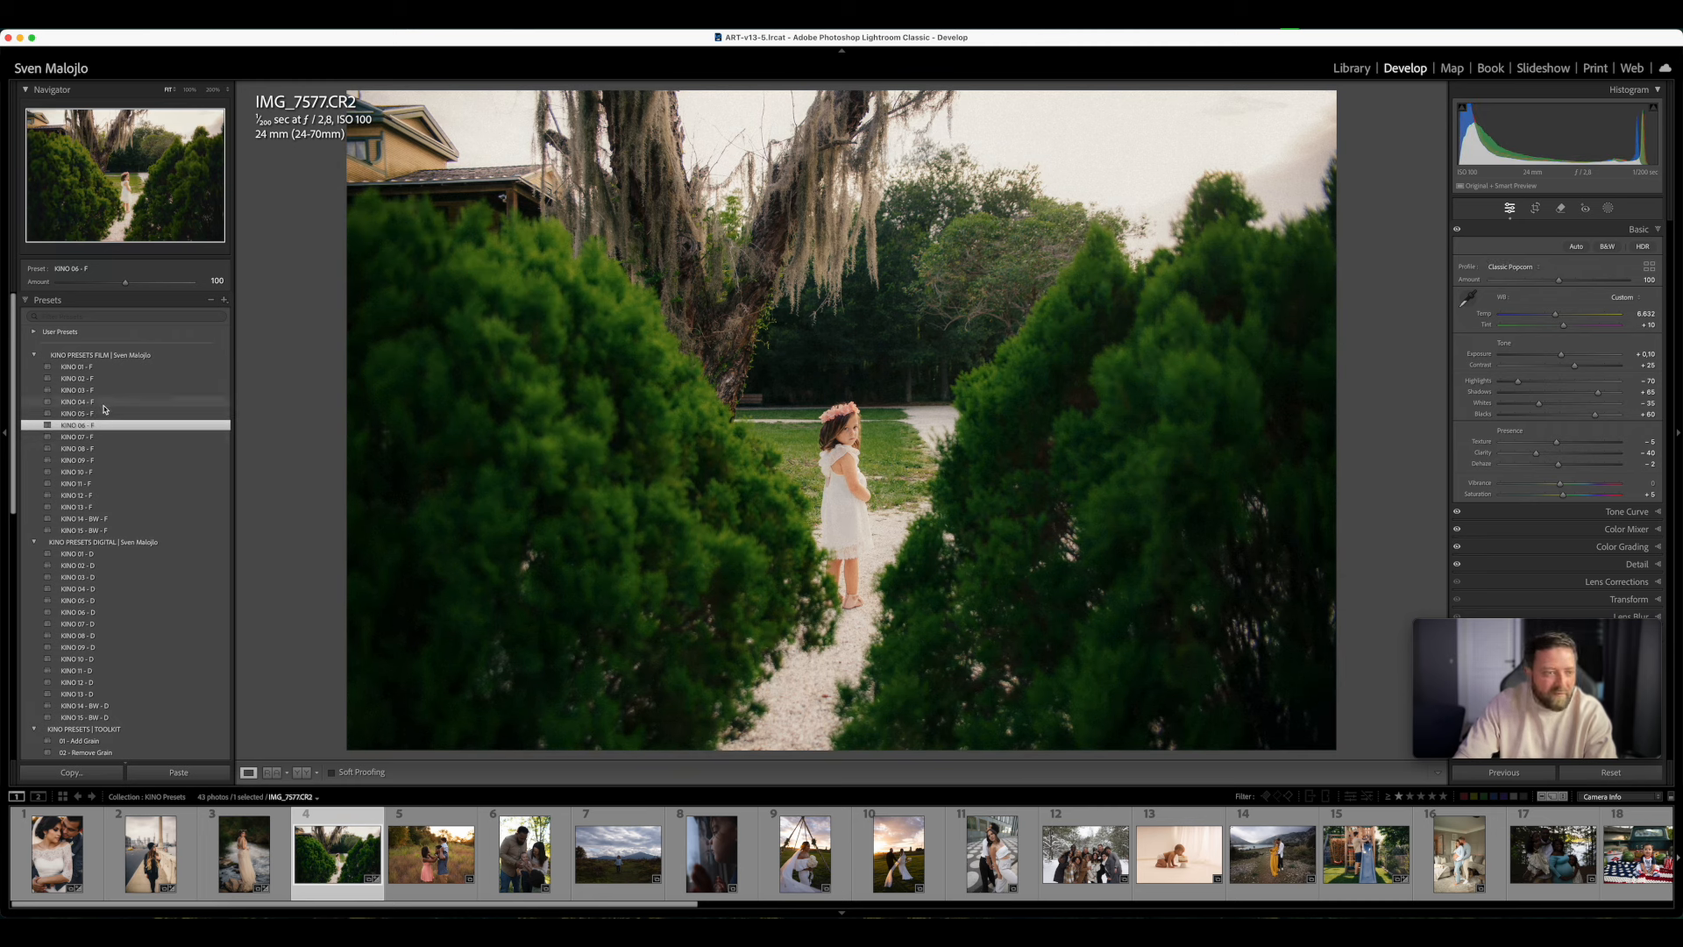
pyautogui.click(103, 404)
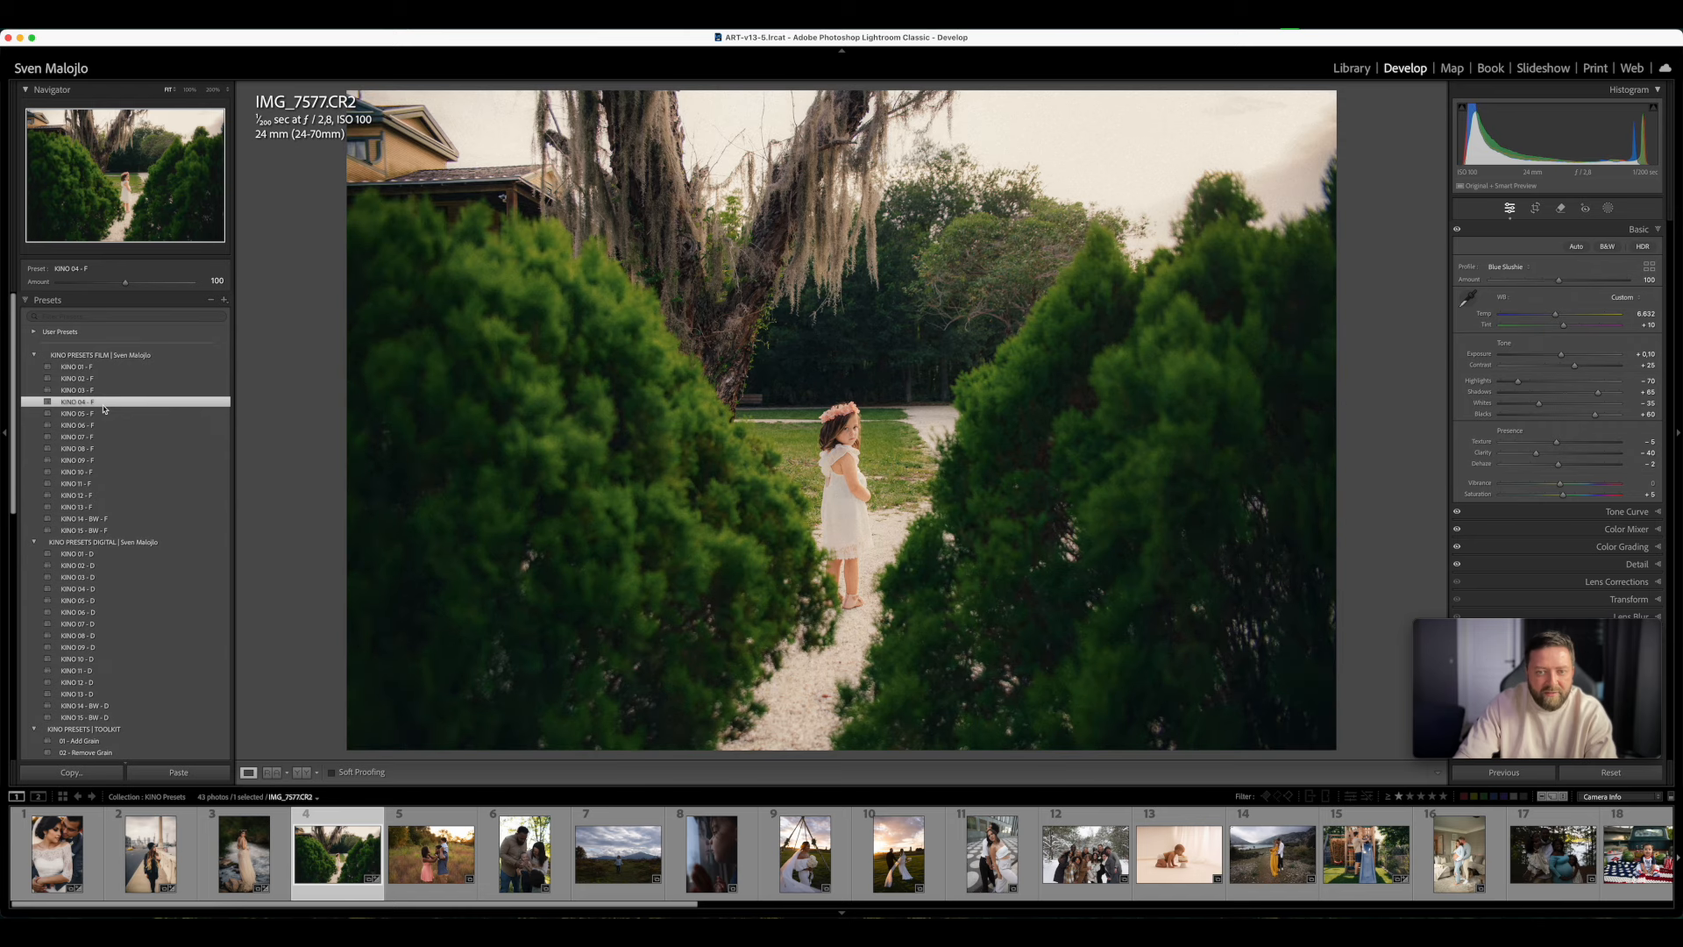
pyautogui.click(111, 427)
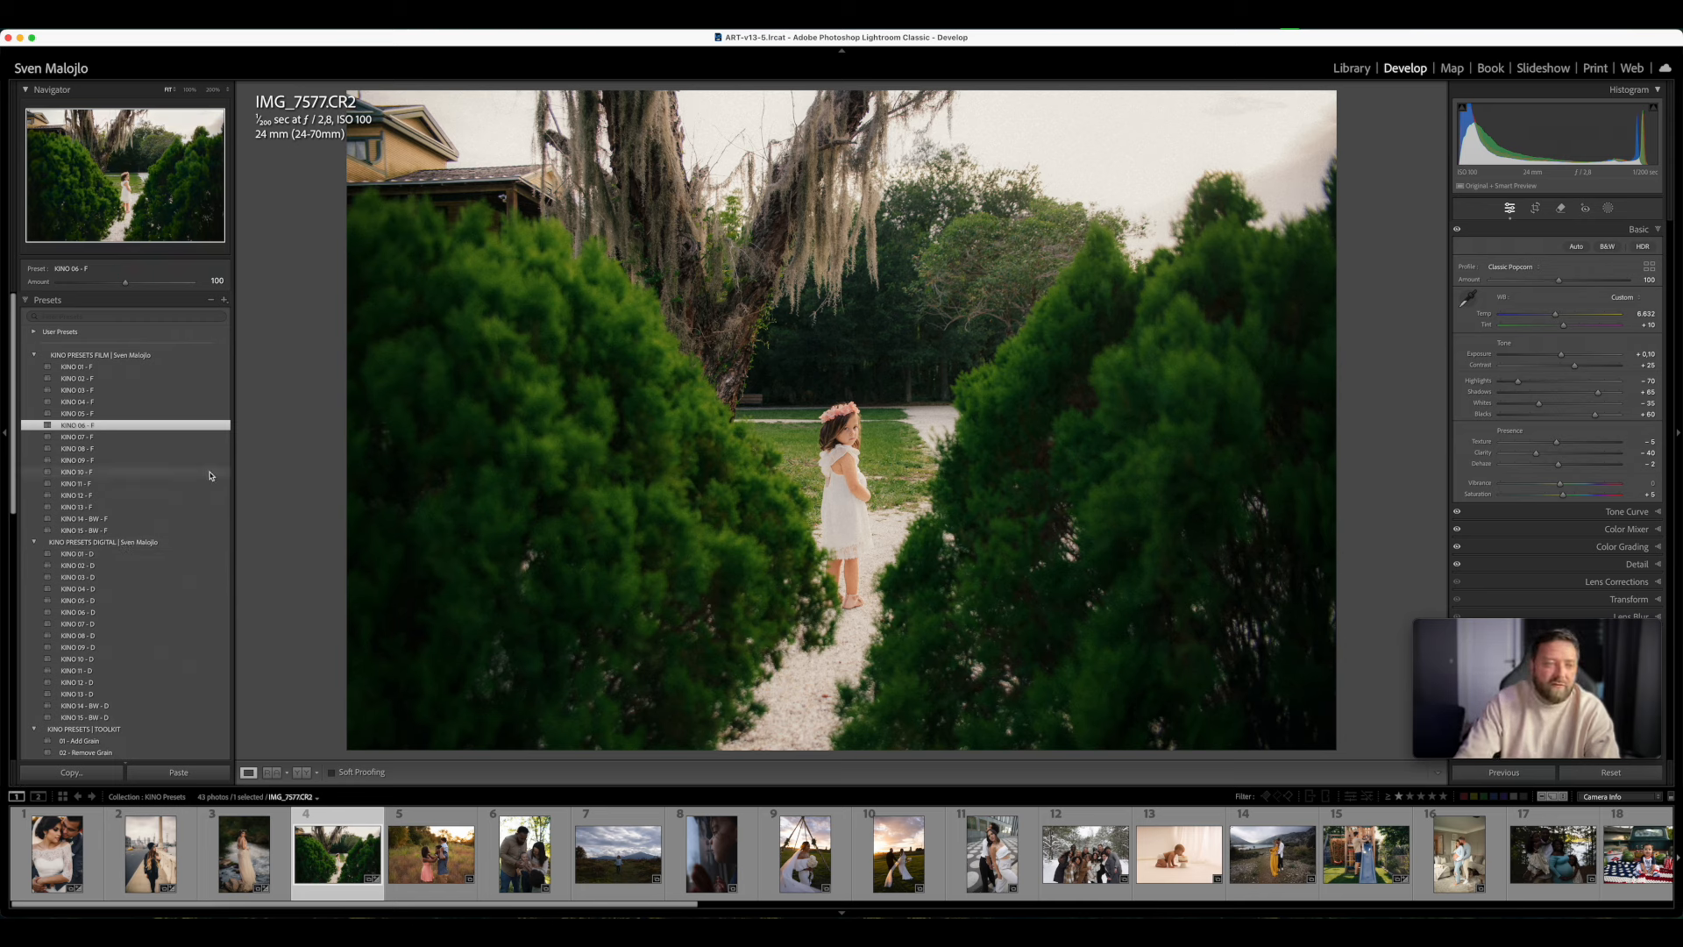
# - Try the film presets KINO 07 - F through KINO 13 - F and the black-and-white KINO 14 - BW - F and KINO 15 - BW - F
pyautogui.click(153, 437)
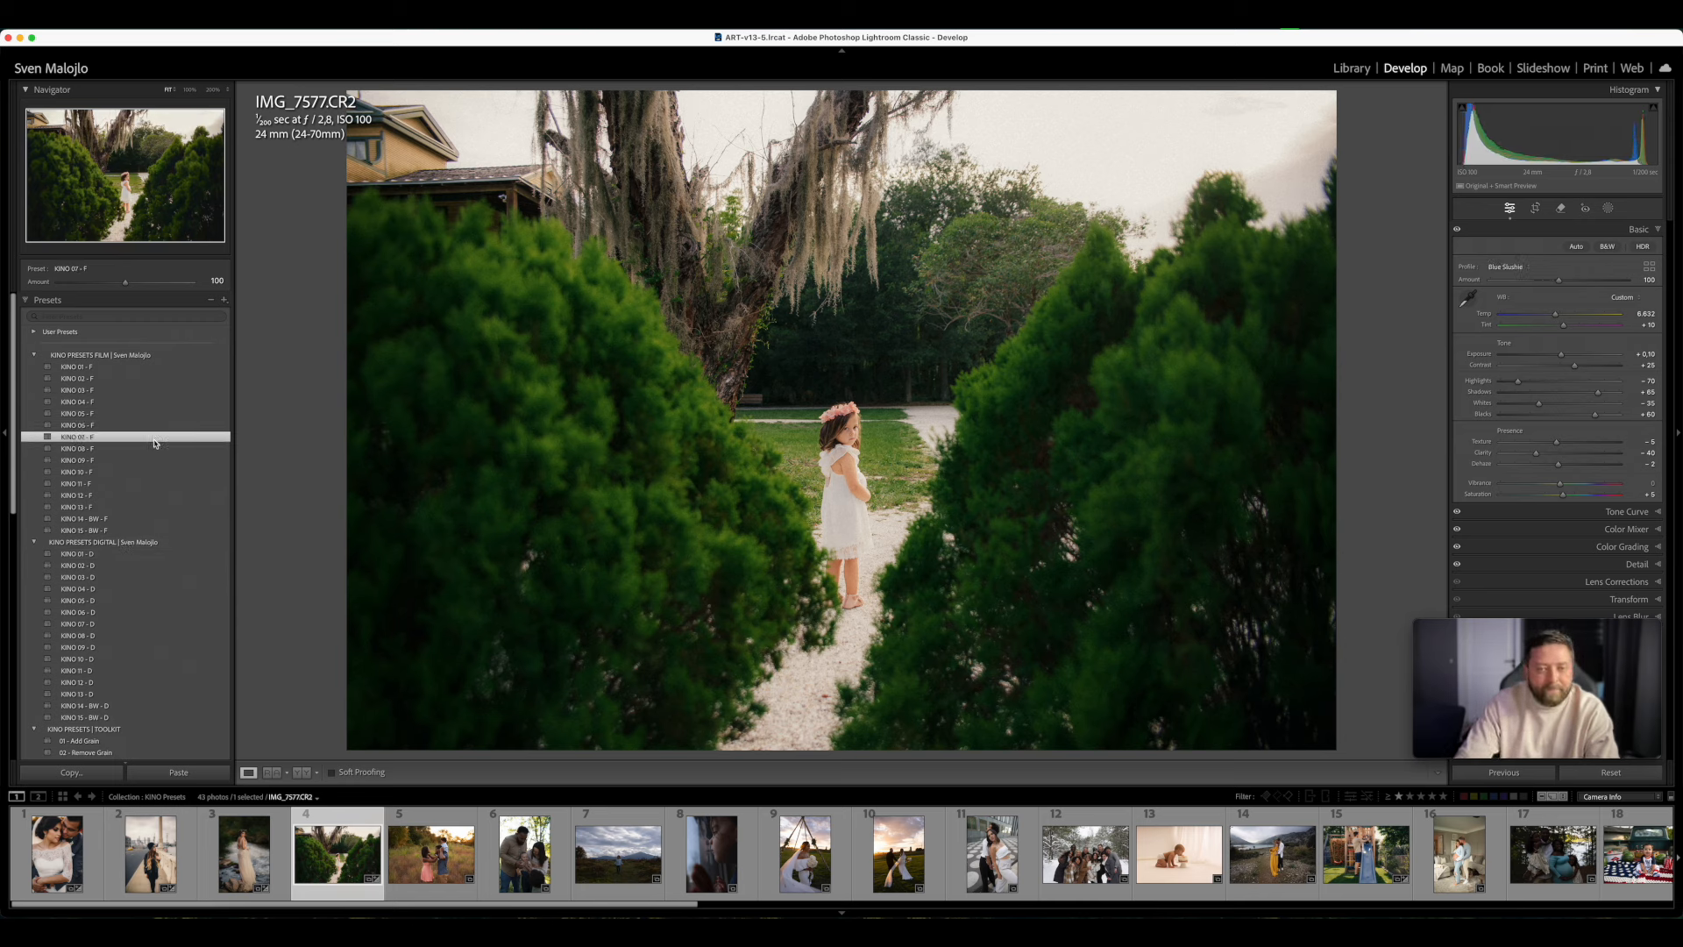
pyautogui.click(134, 451)
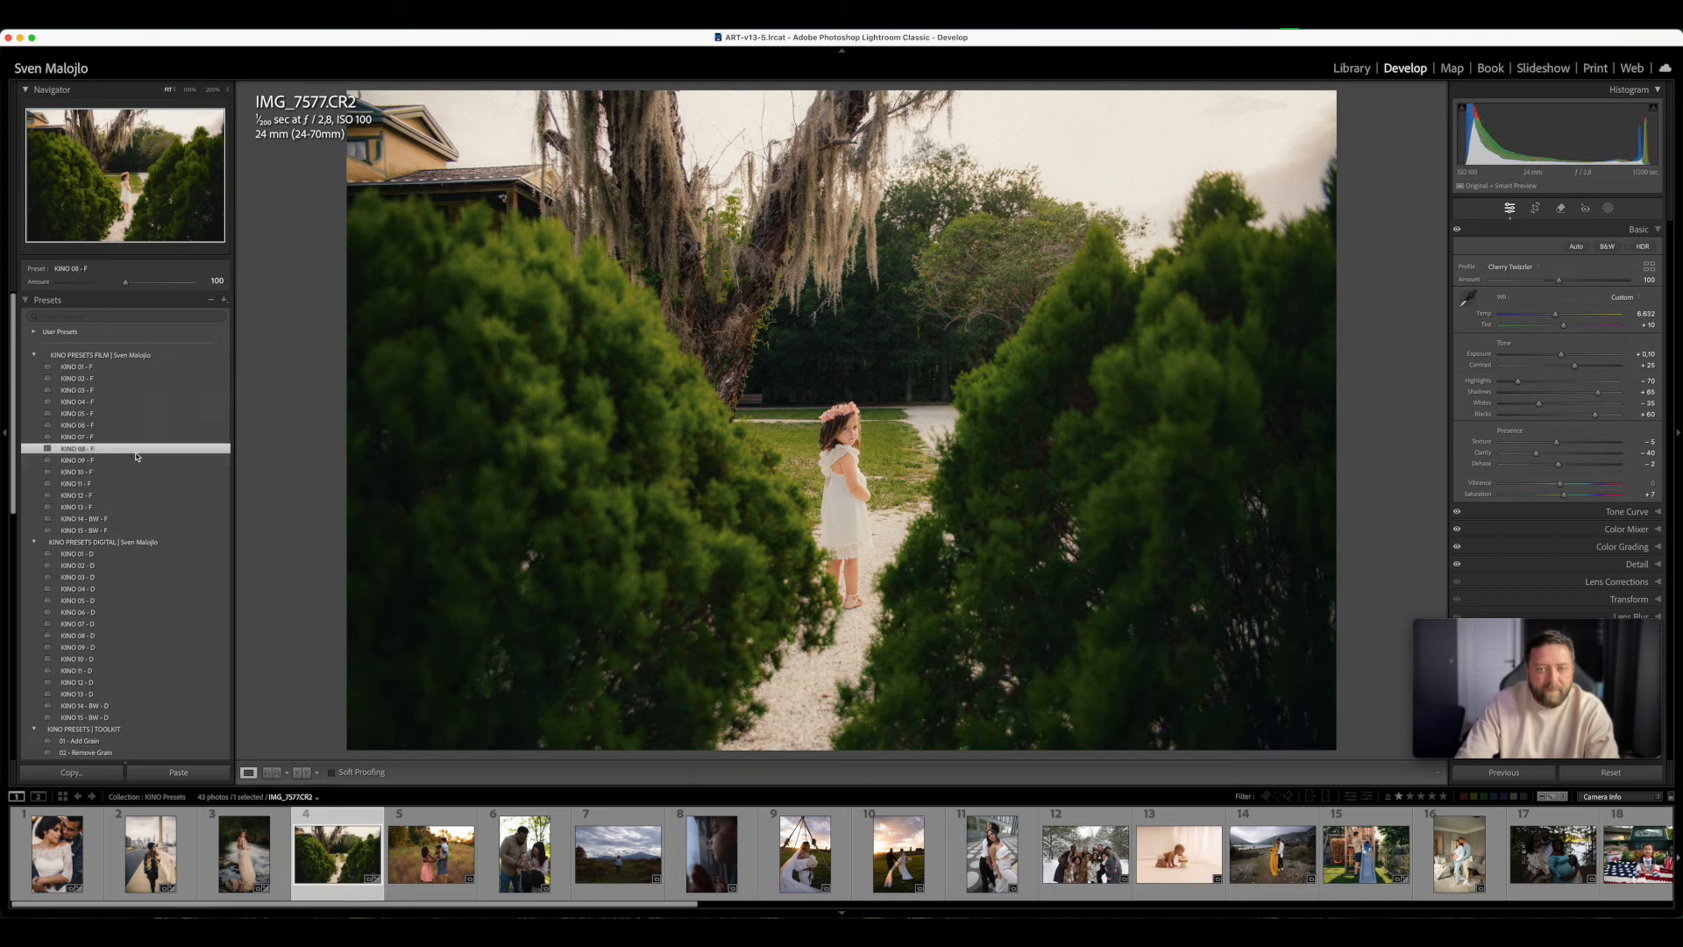
pyautogui.click(136, 462)
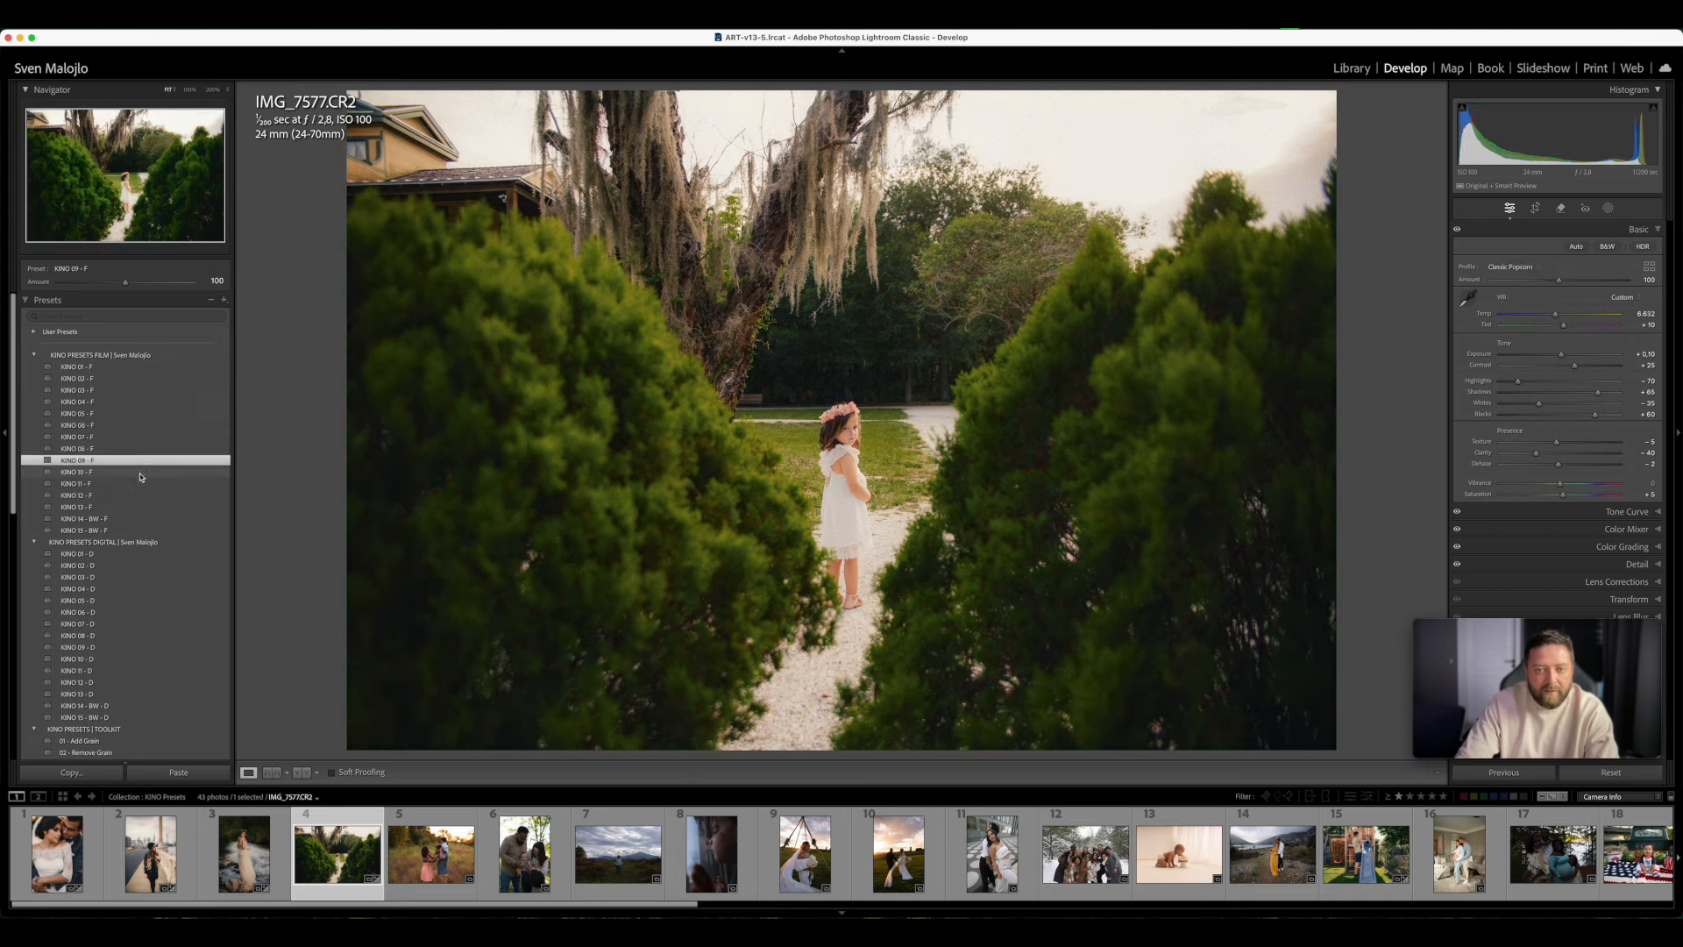
pyautogui.click(120, 474)
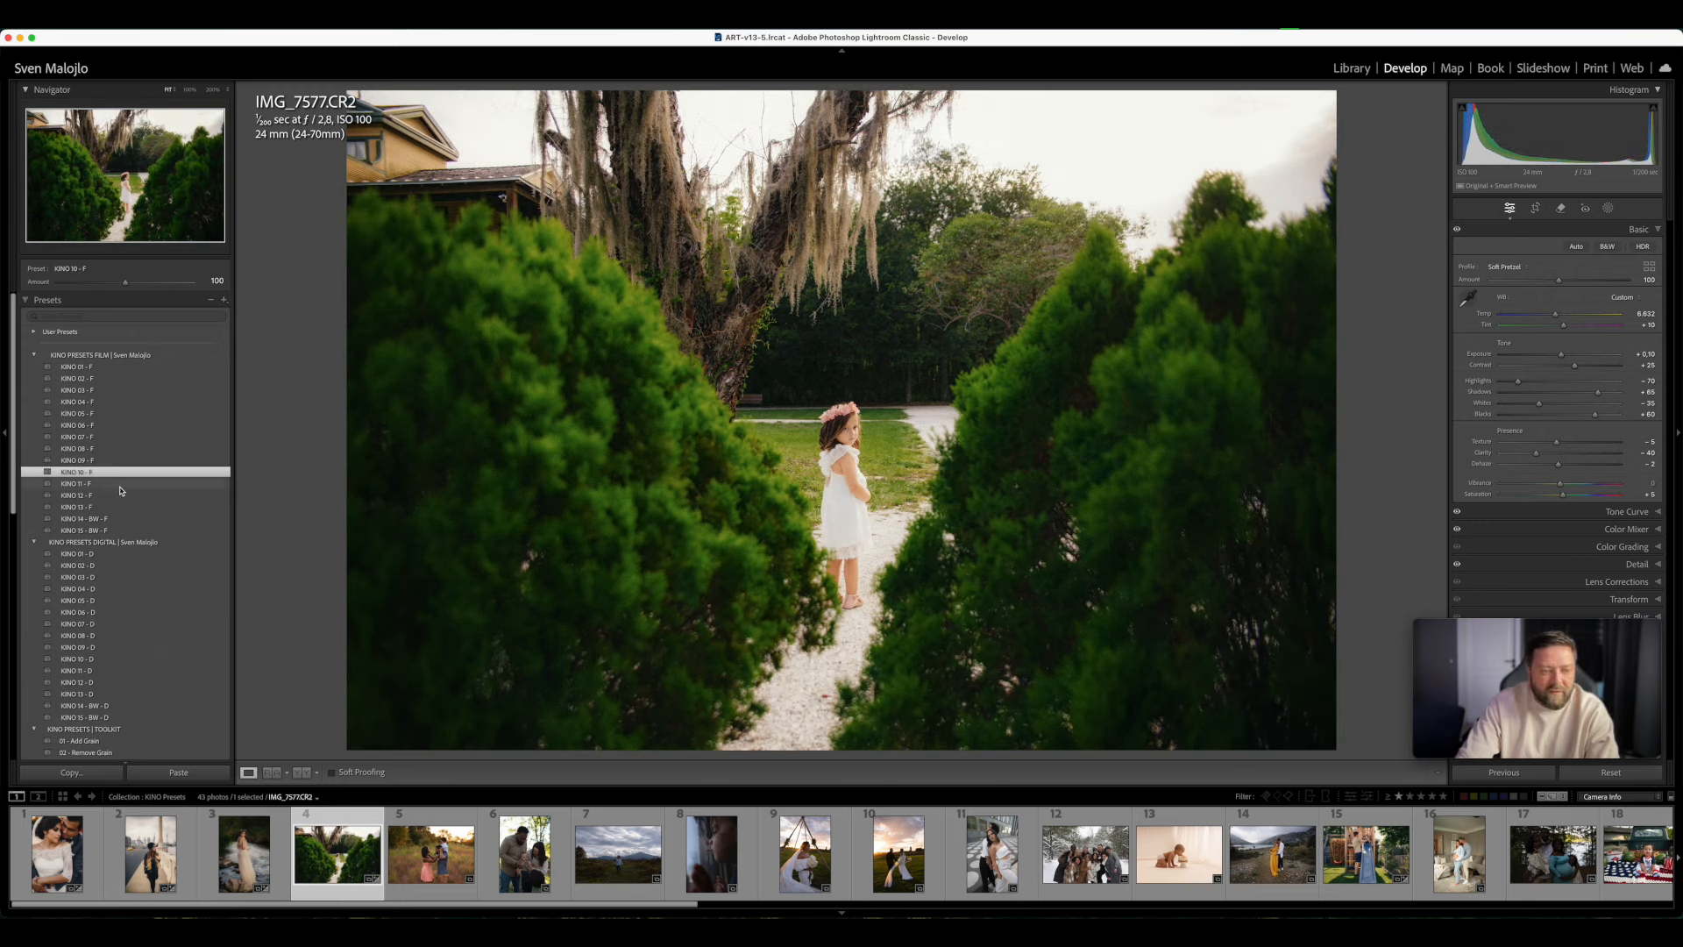
pyautogui.click(121, 485)
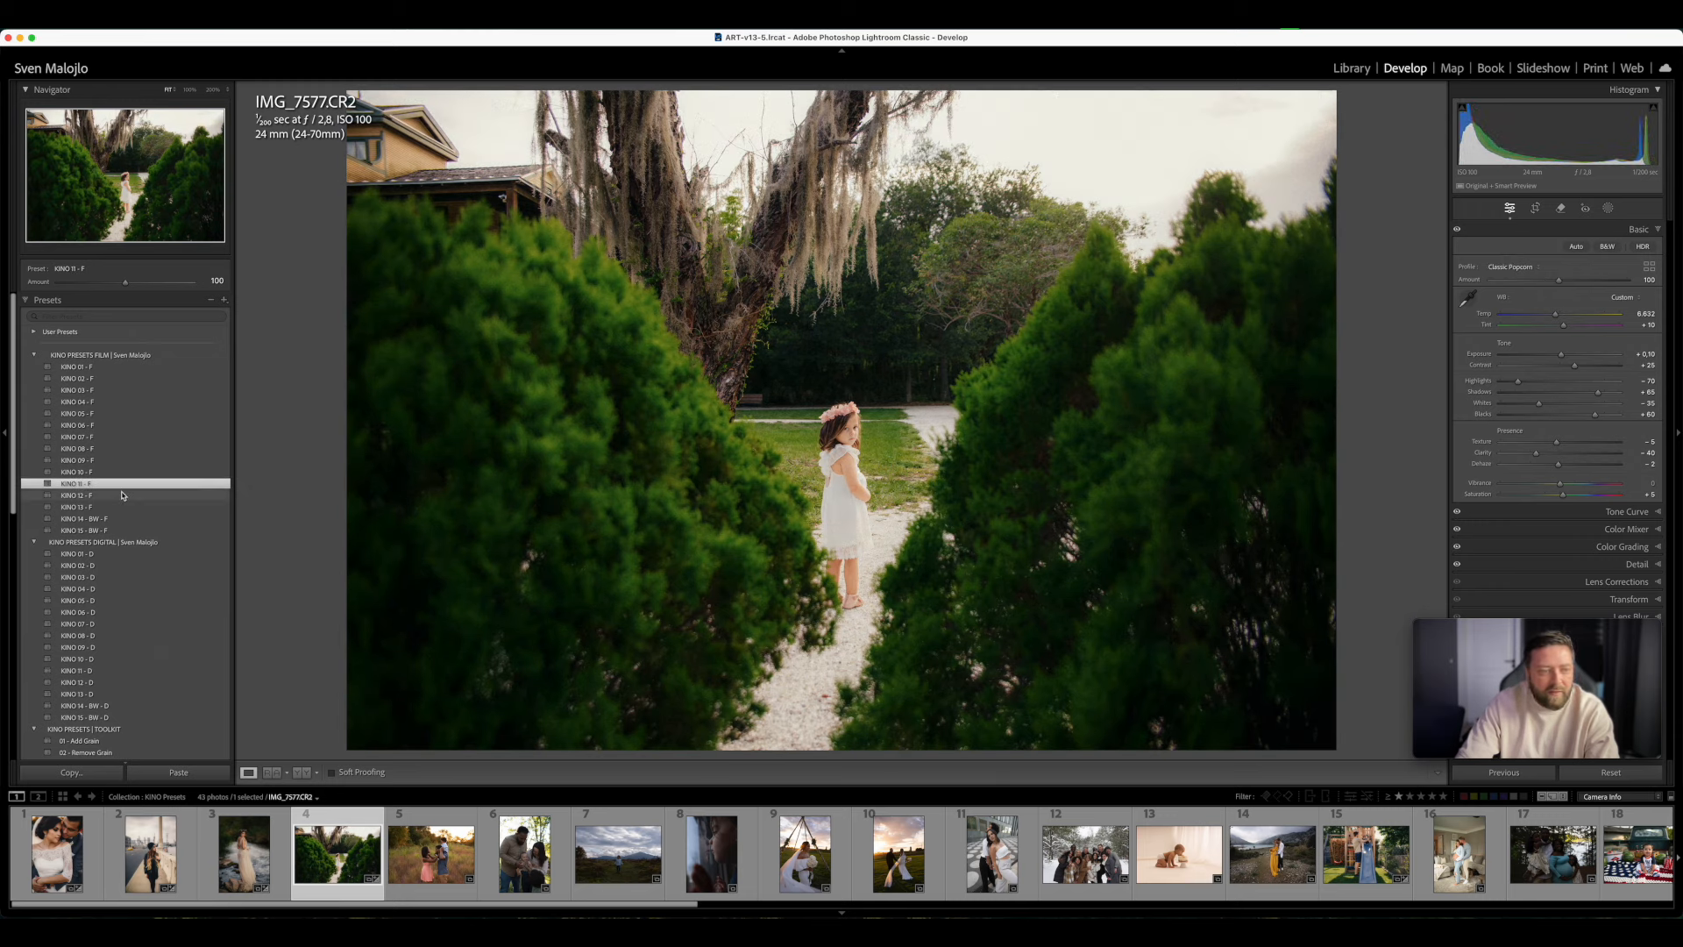
pyautogui.click(122, 496)
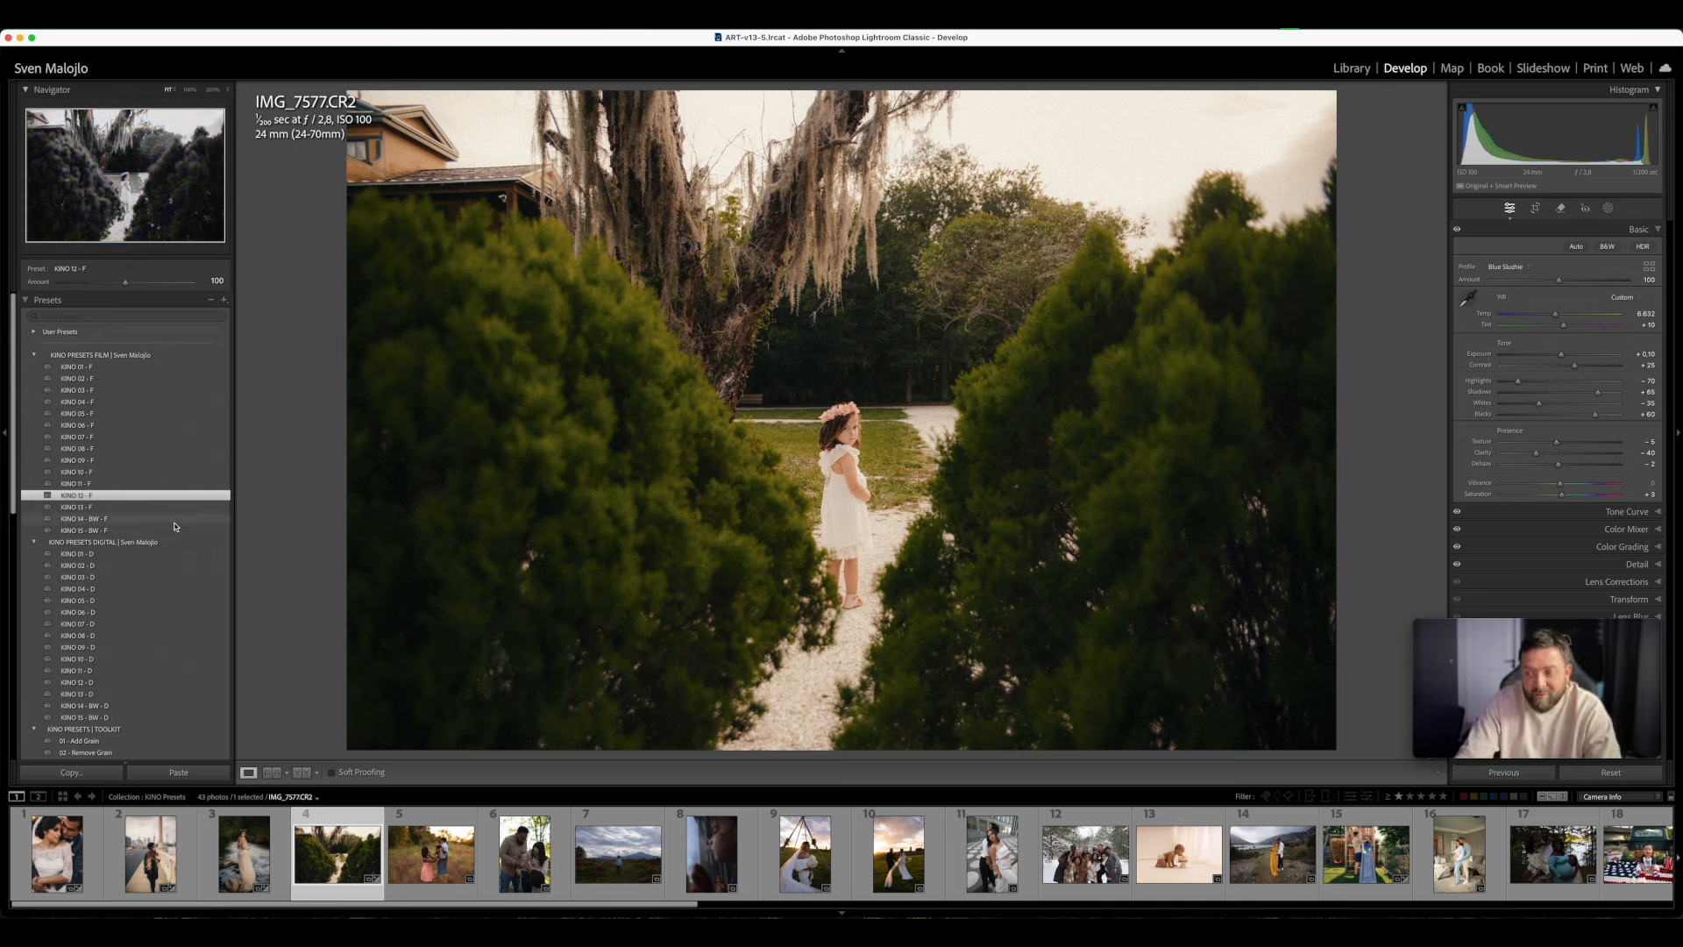
pyautogui.click(127, 508)
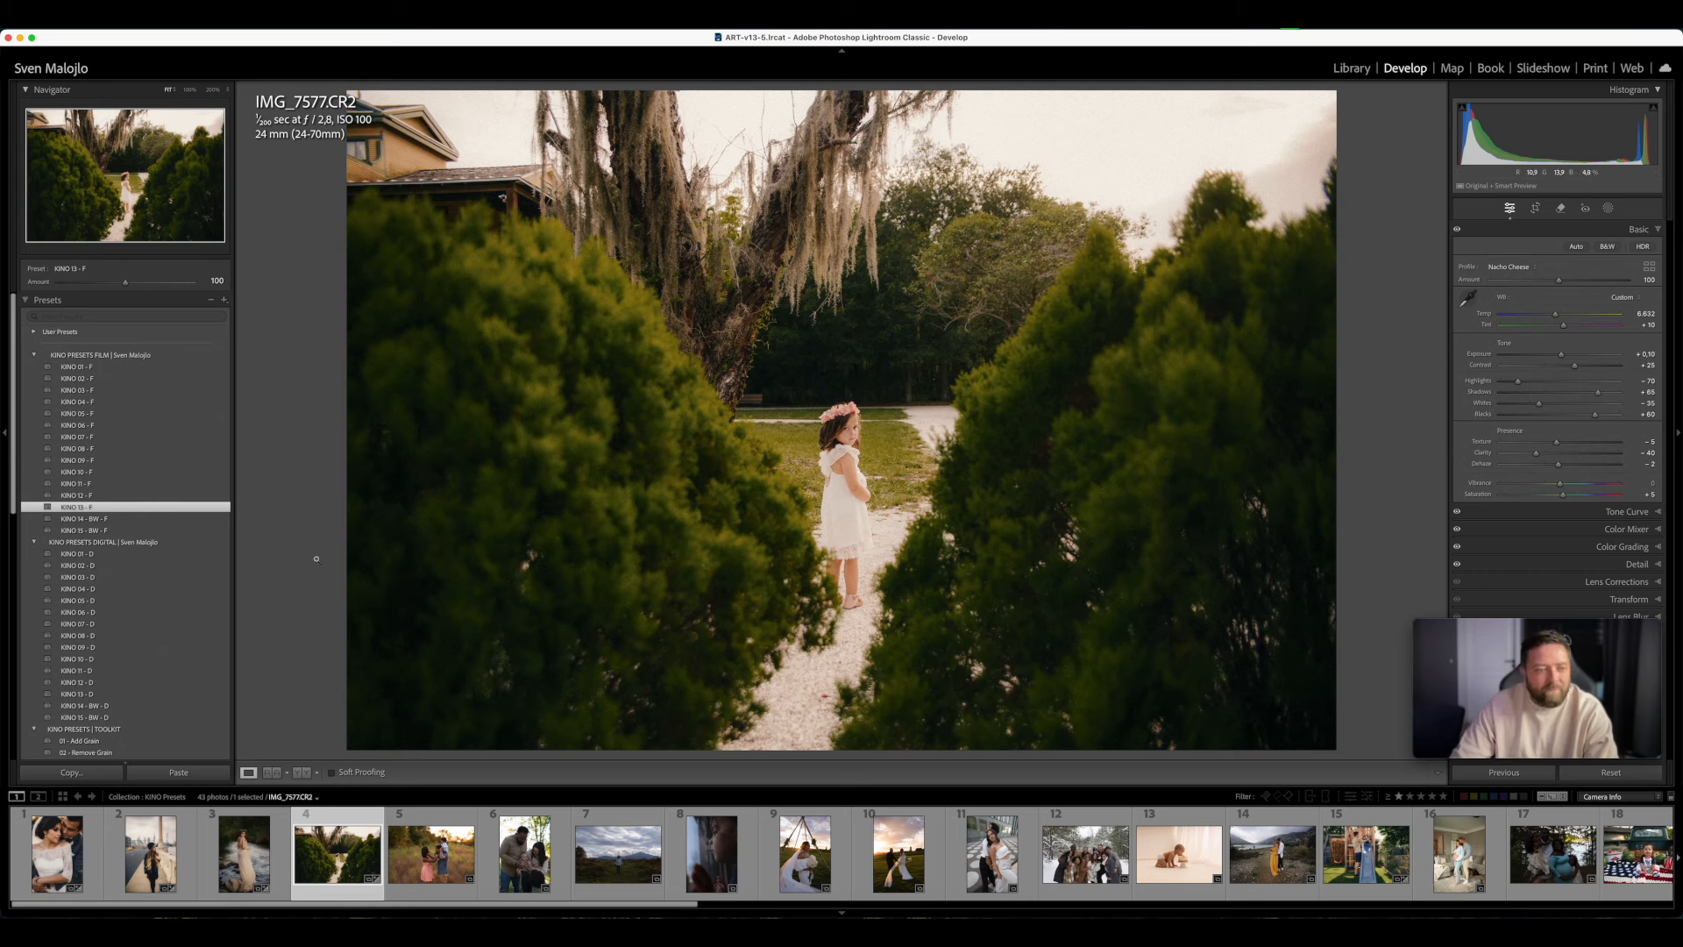
pyautogui.click(150, 523)
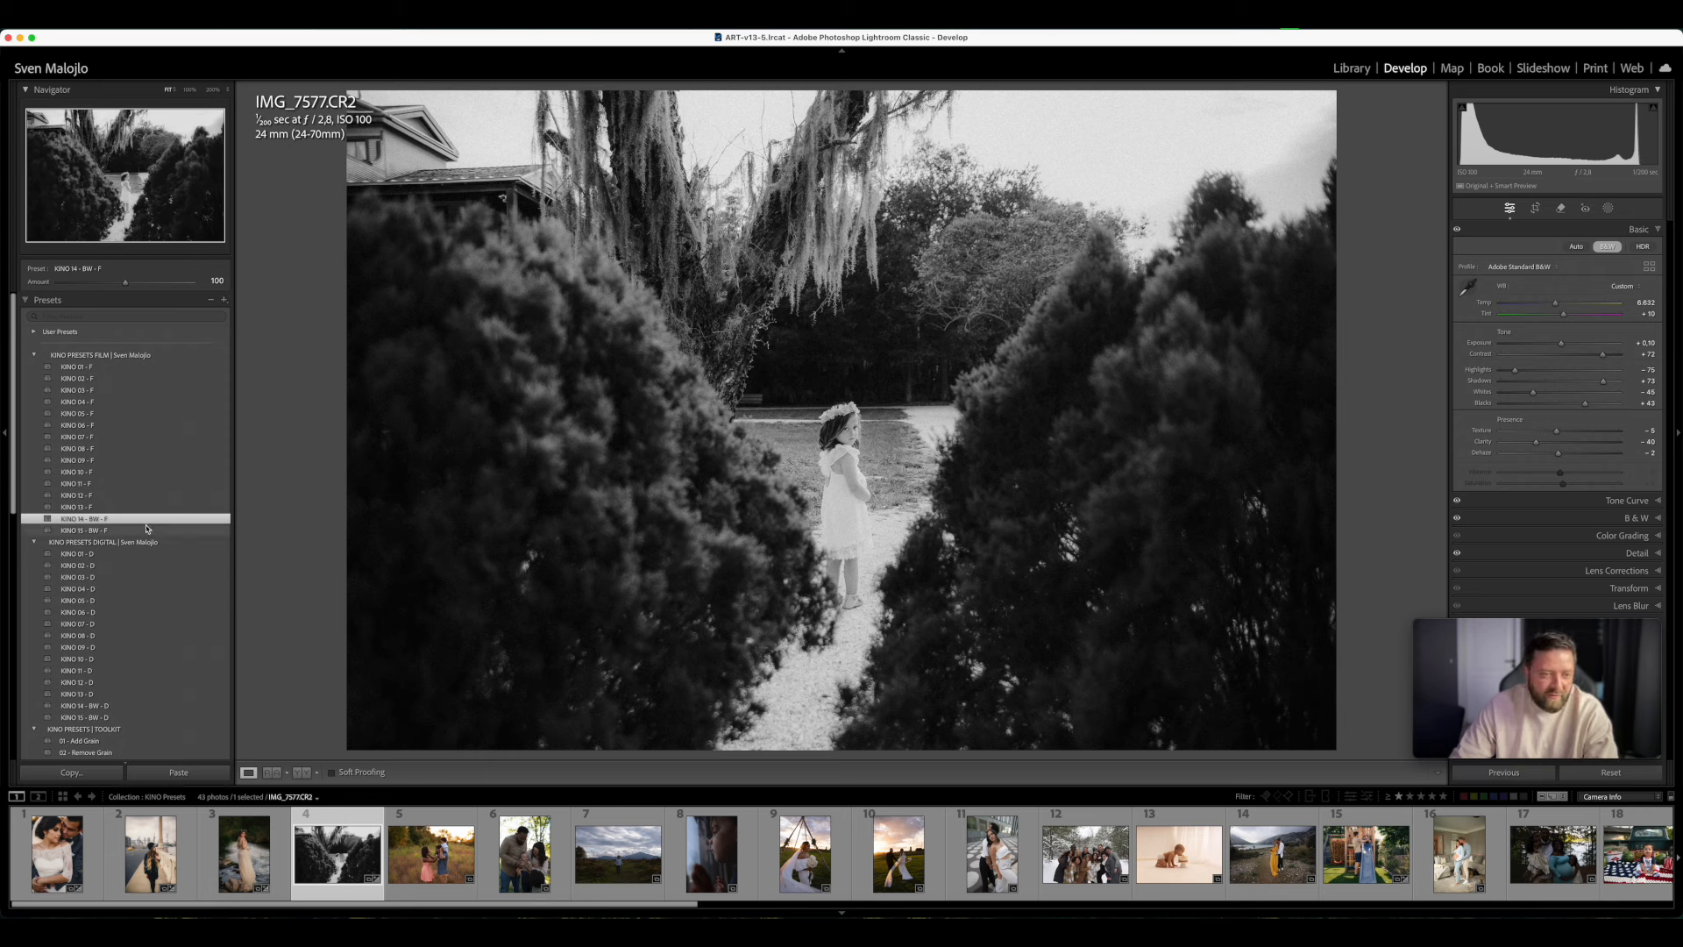
pyautogui.click(146, 528)
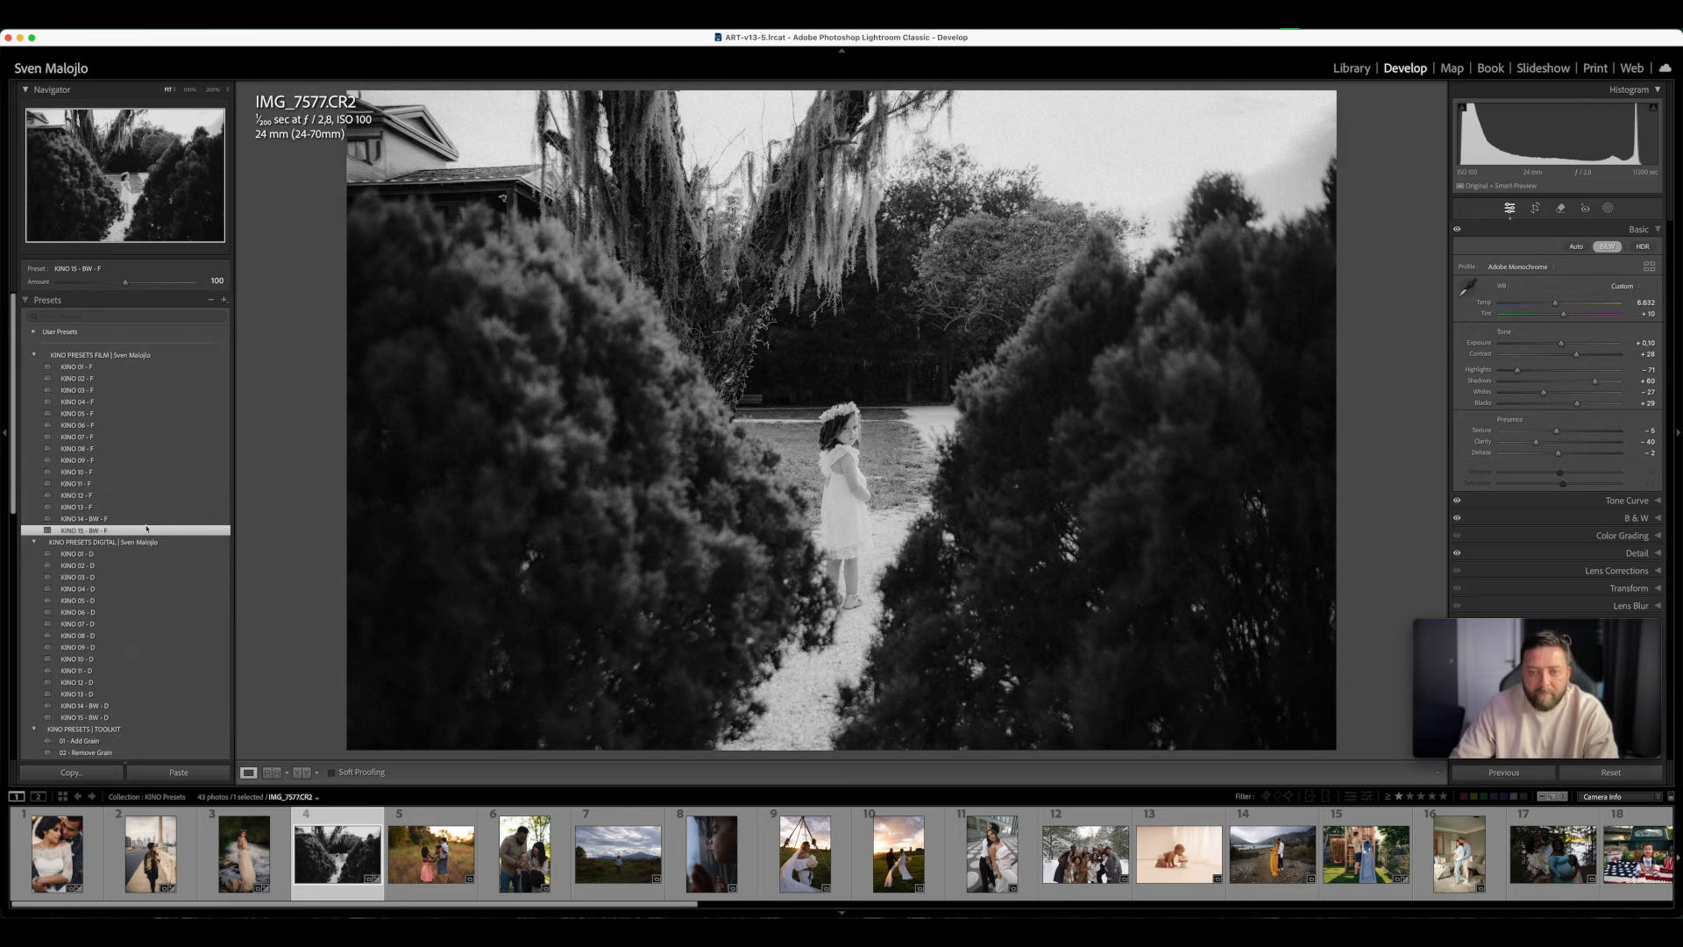
# - Compare the presets KINO 03 - F, 02 - F, 06 - F and 09 - F on the photo and settle on KINO 02 - F
pyautogui.click(109, 391)
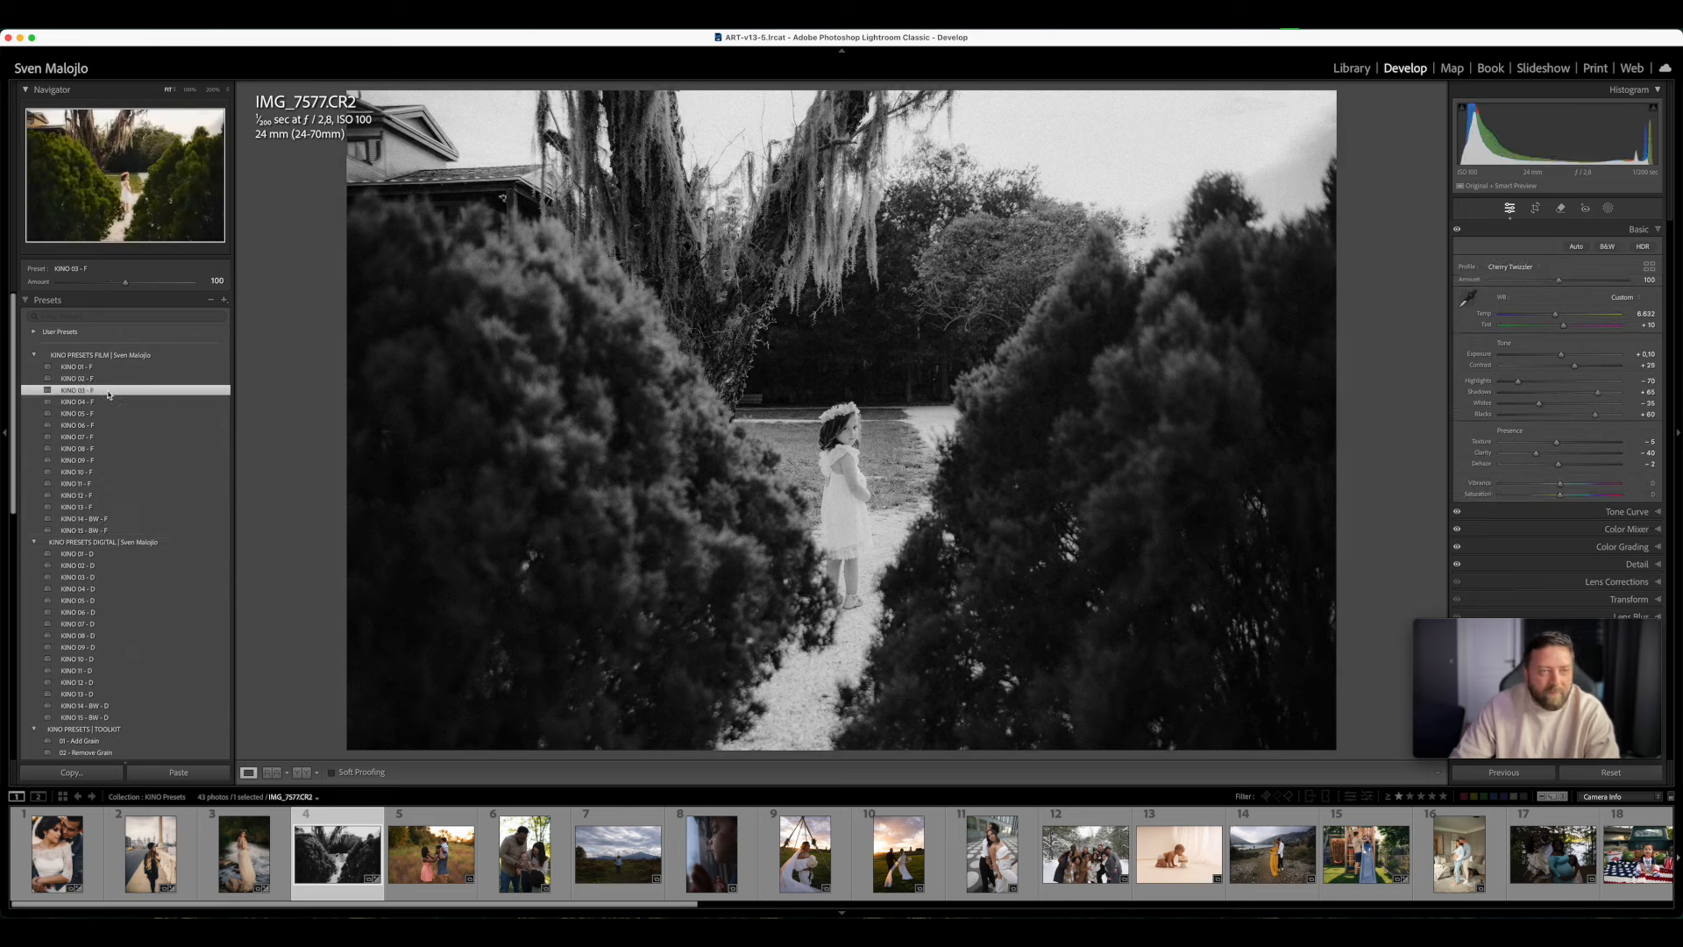
pyautogui.click(113, 378)
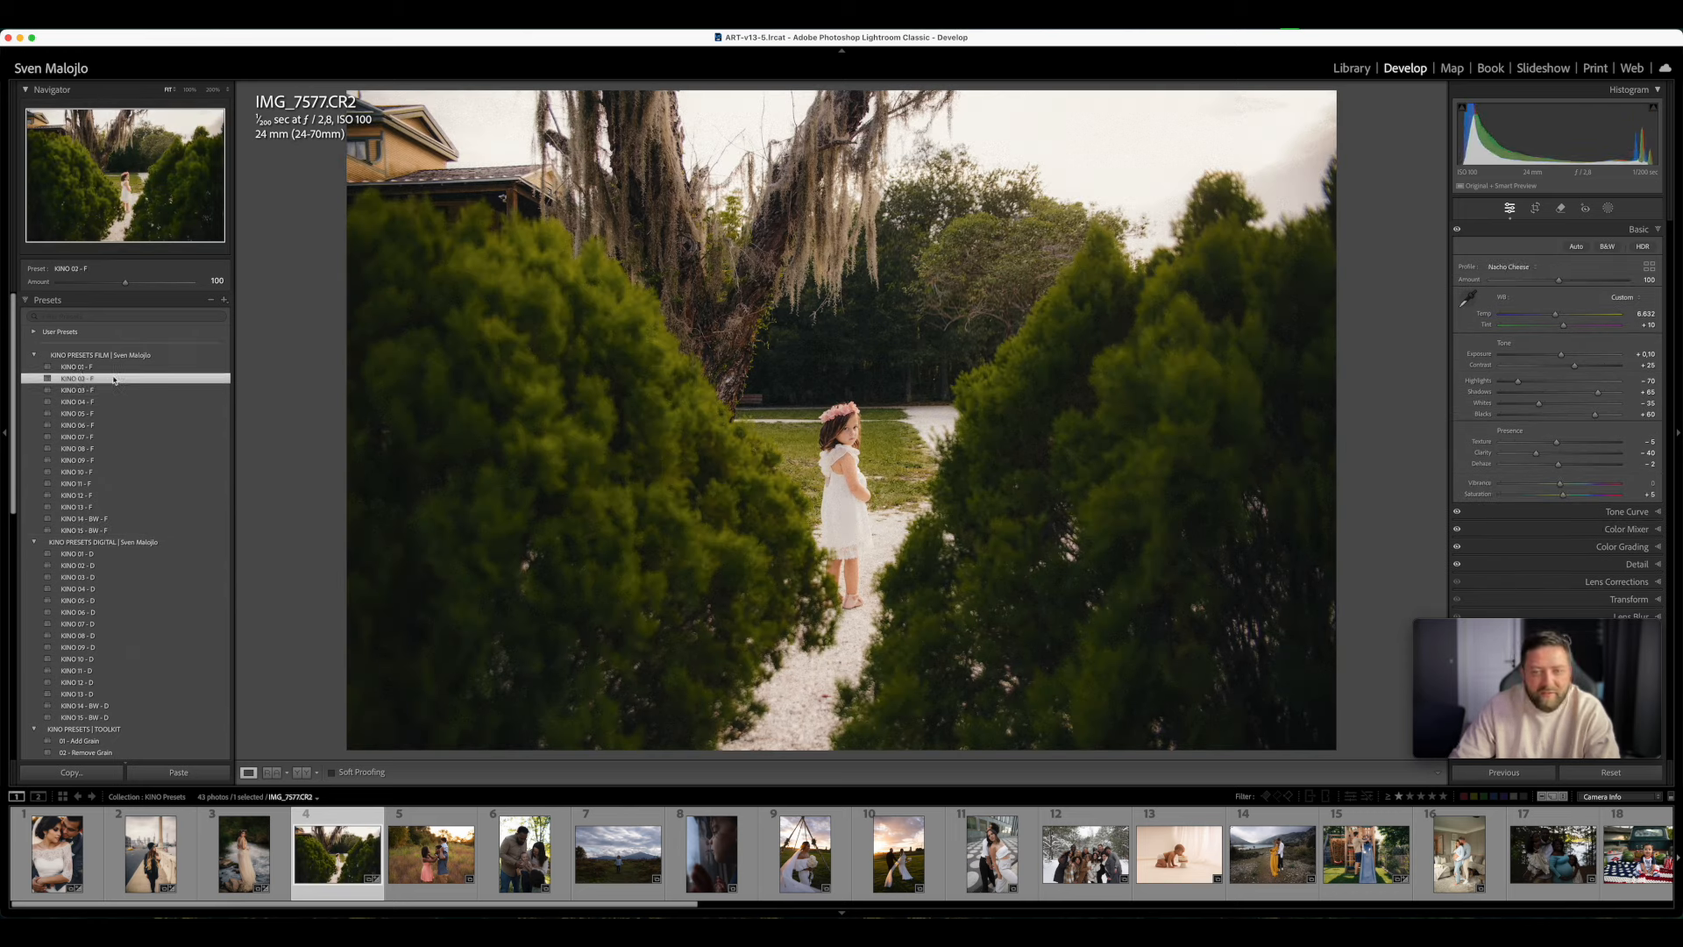
pyautogui.click(109, 427)
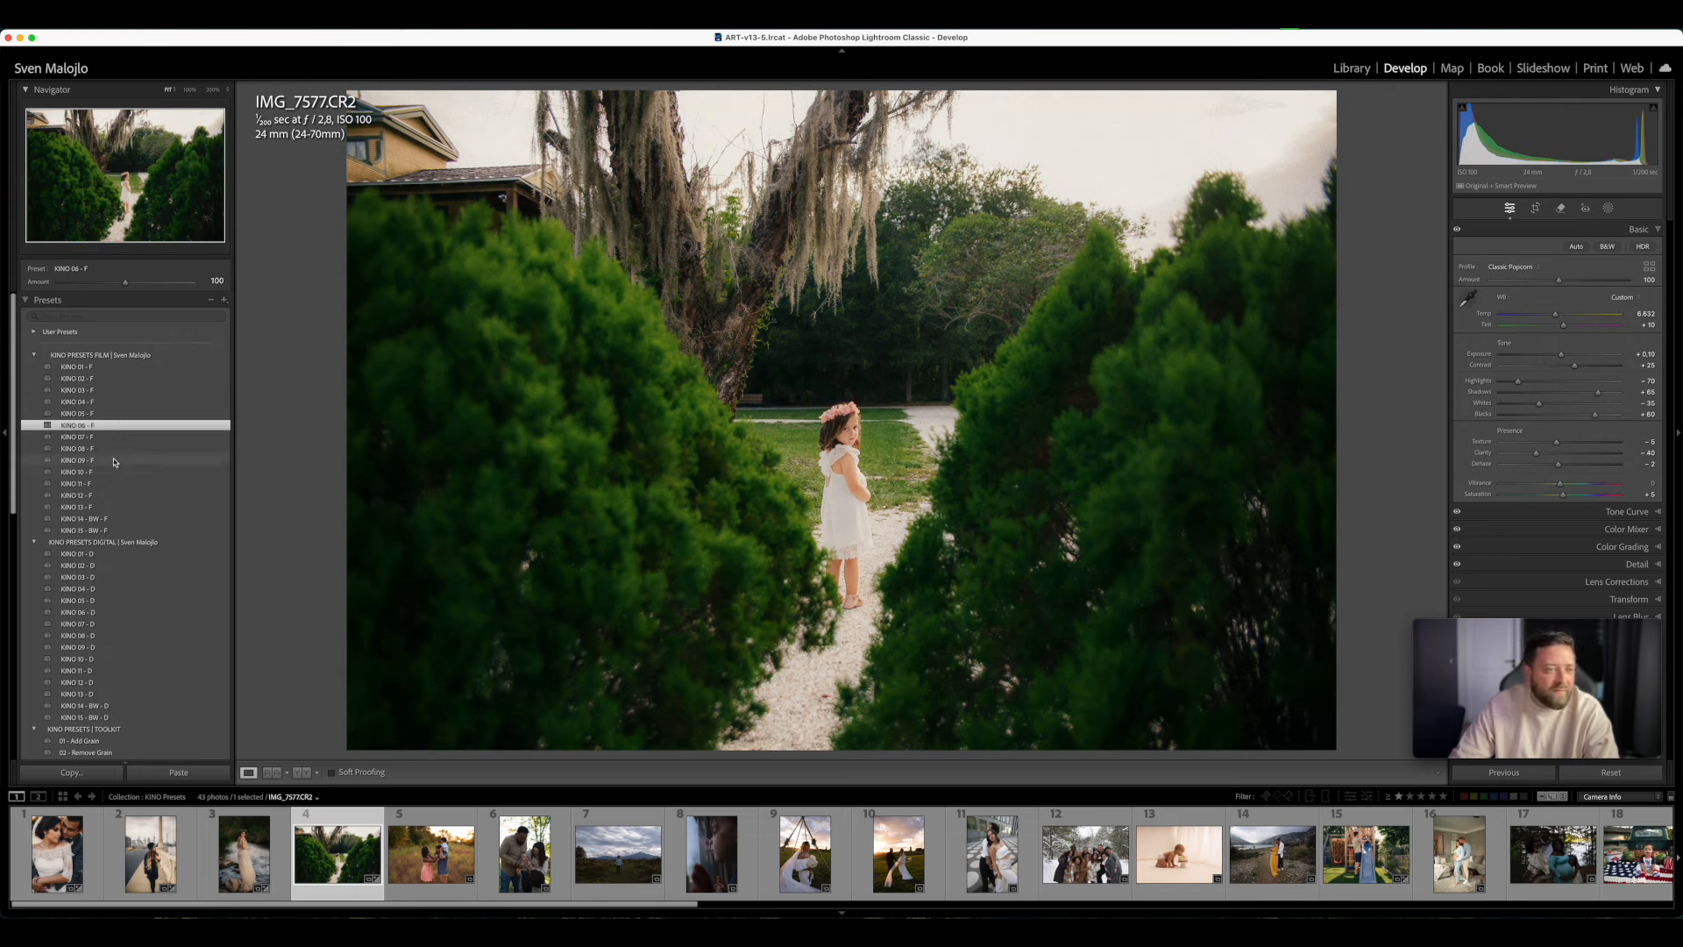
pyautogui.click(113, 461)
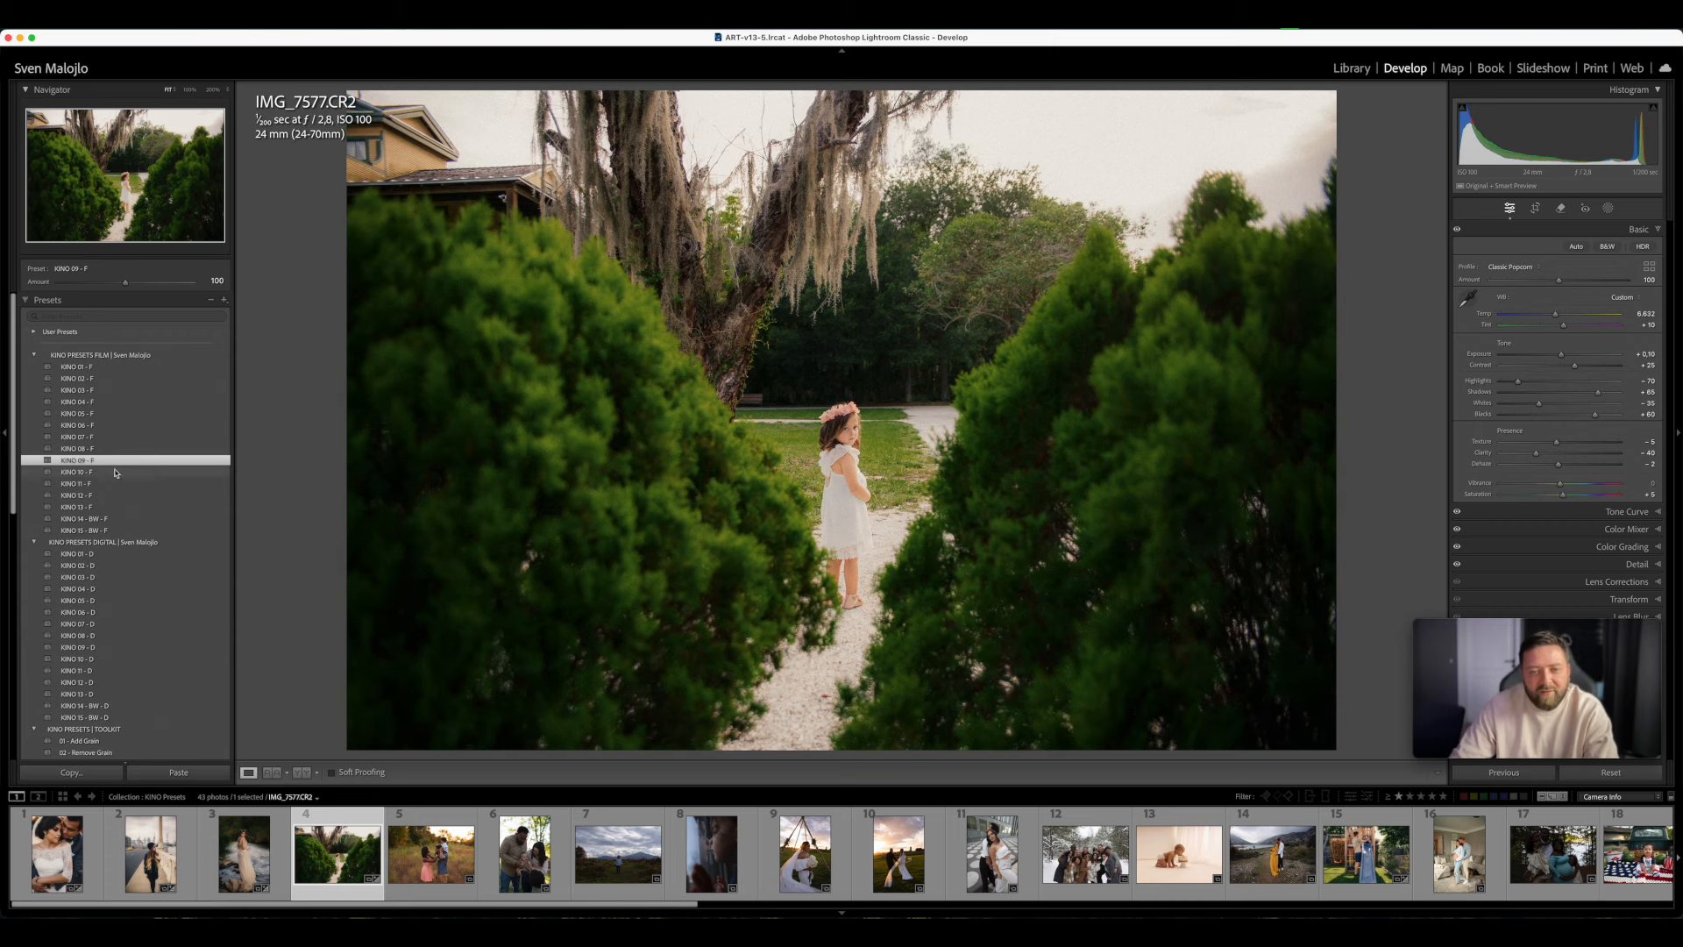
pyautogui.click(98, 380)
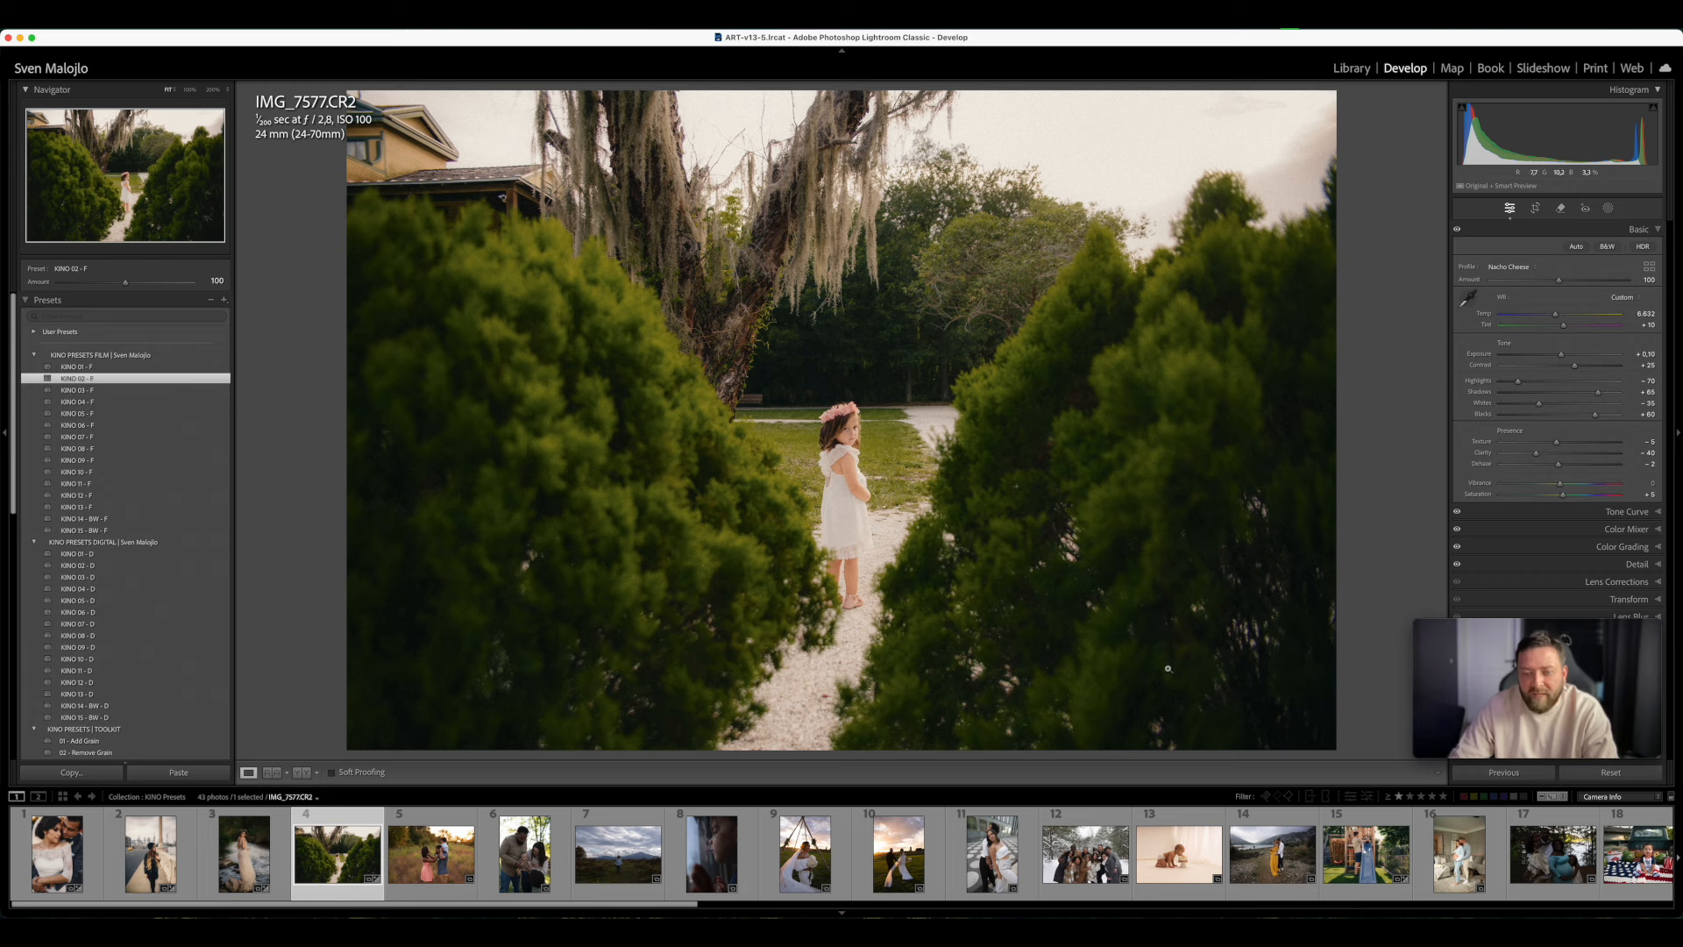
# - Open the photo of the couple with the boy in the meadow, inspect it up close and apply KINO 01 - F
pyautogui.click(425, 894)
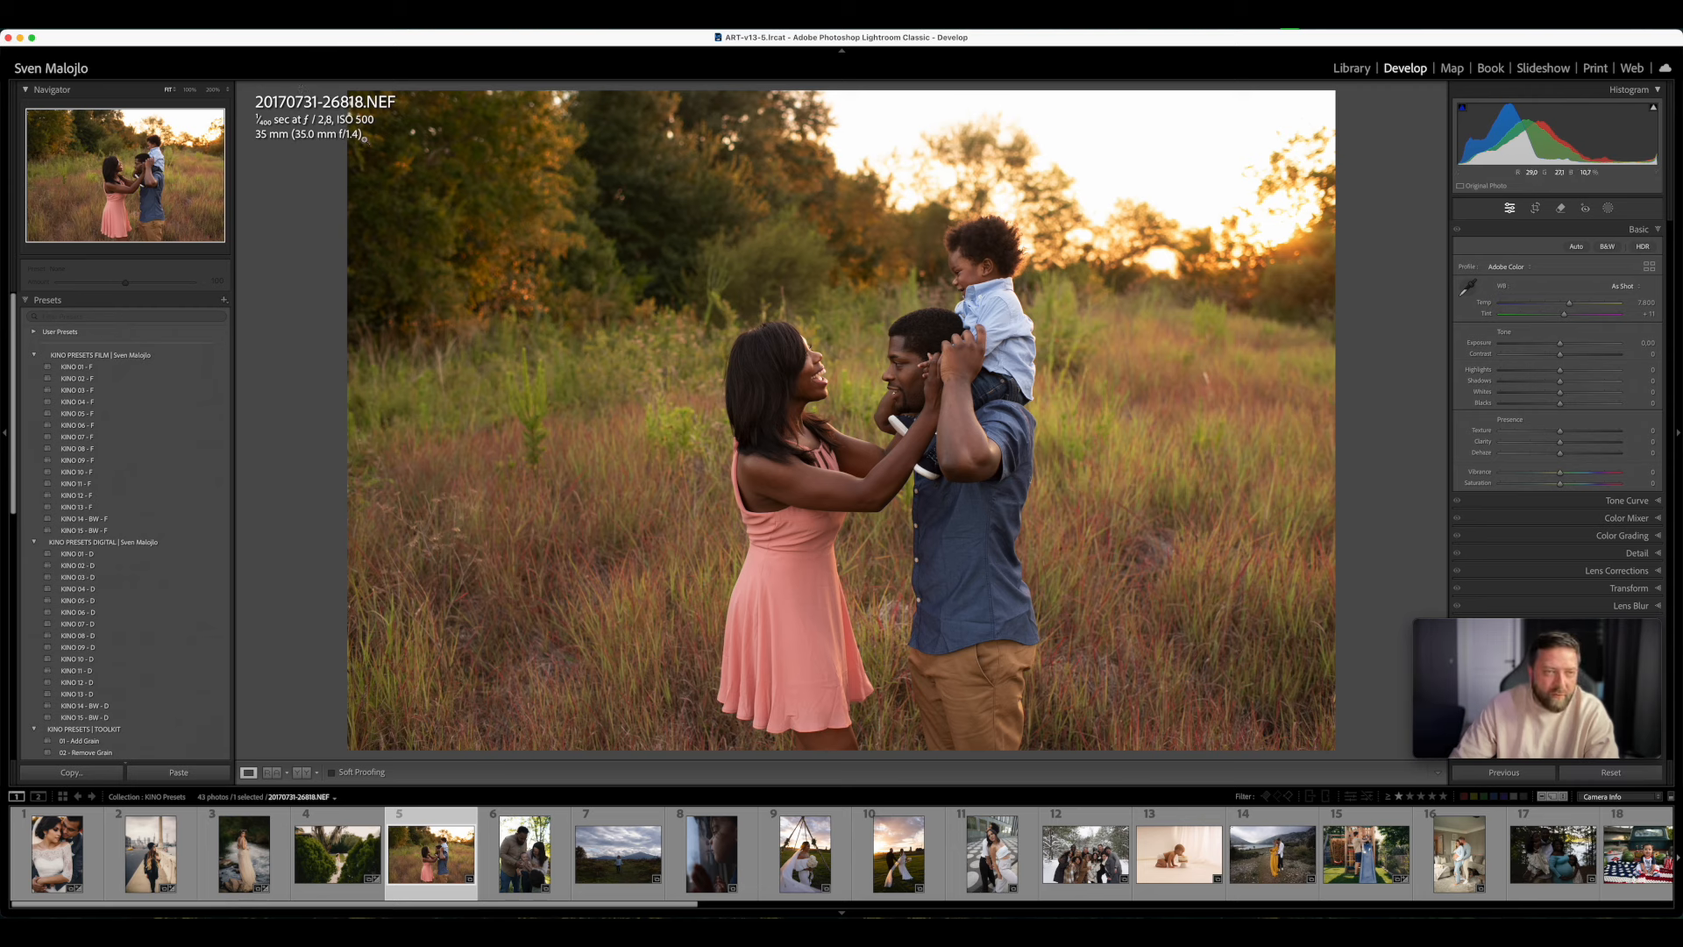
pyautogui.click(393, 147)
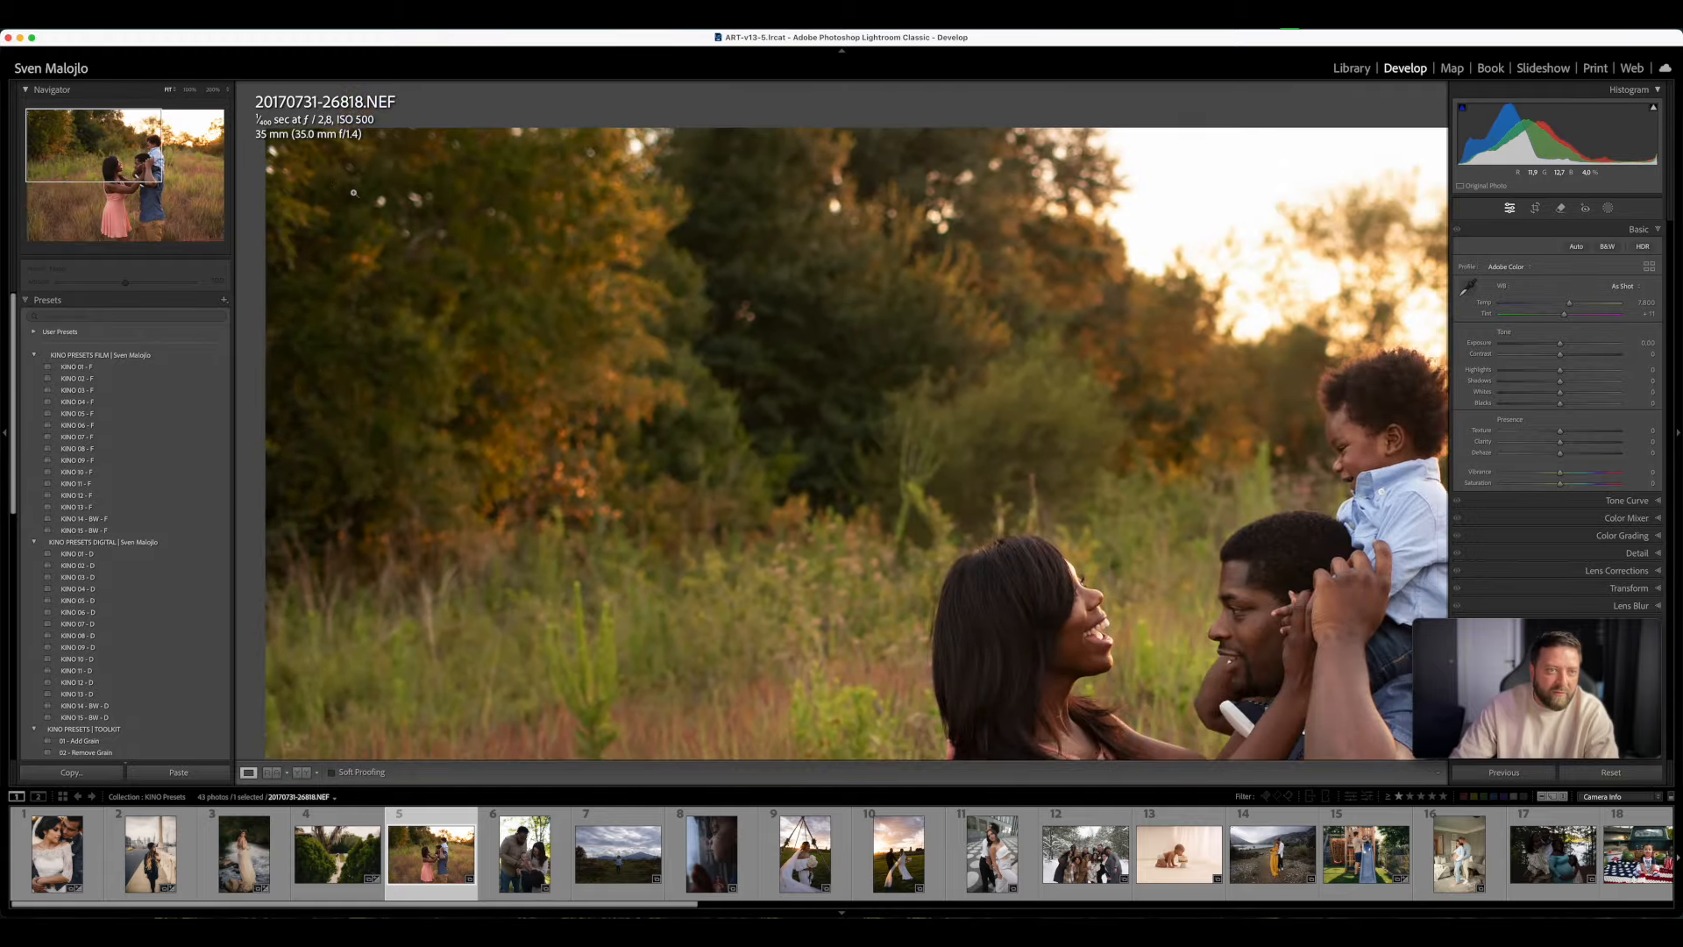
pyautogui.click(305, 158)
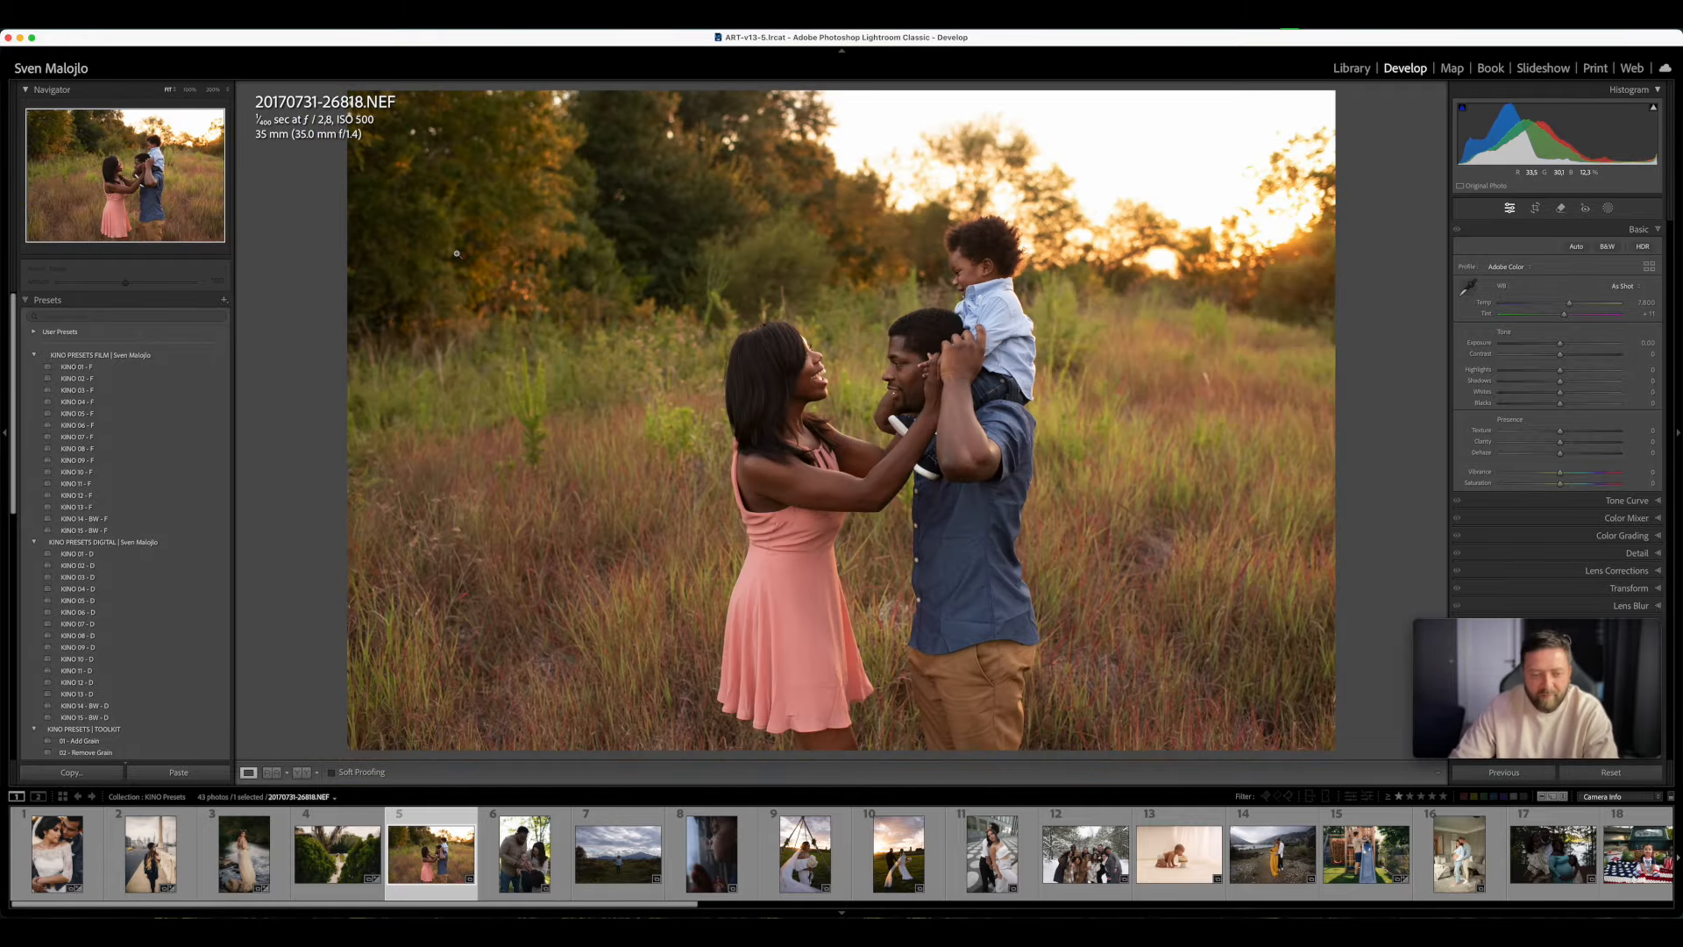
pyautogui.click(104, 368)
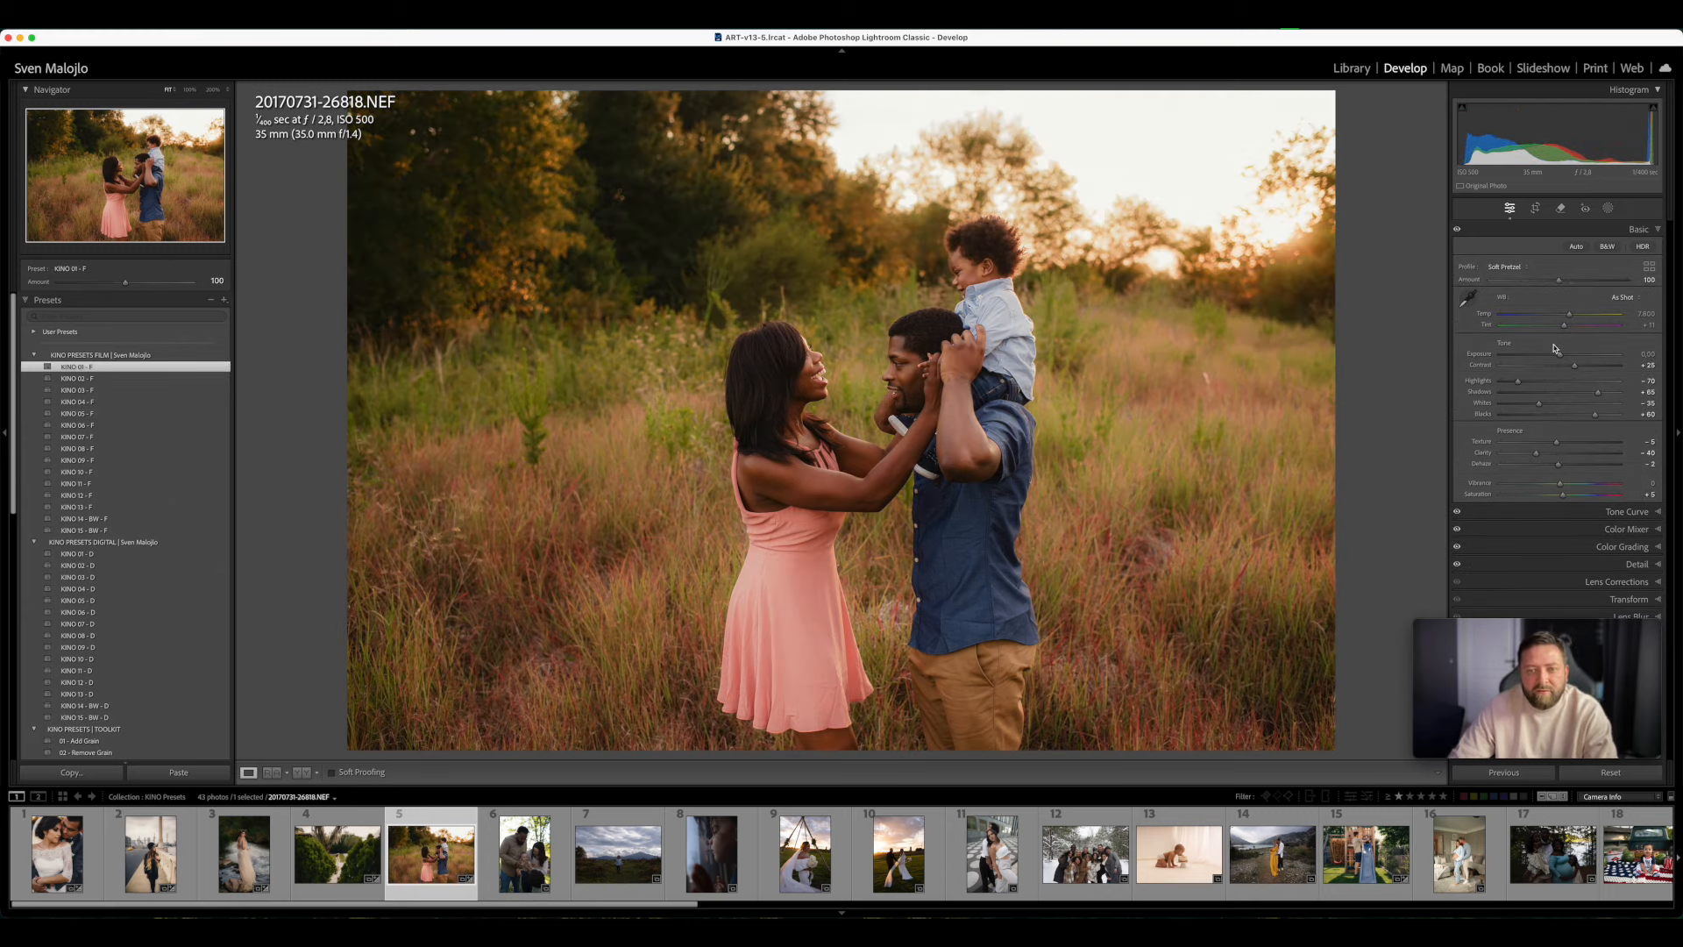
# - Compare the meadow photo before and after the preset, and set Tint to +9 and Exposure to -0.05
pyautogui.press('y')
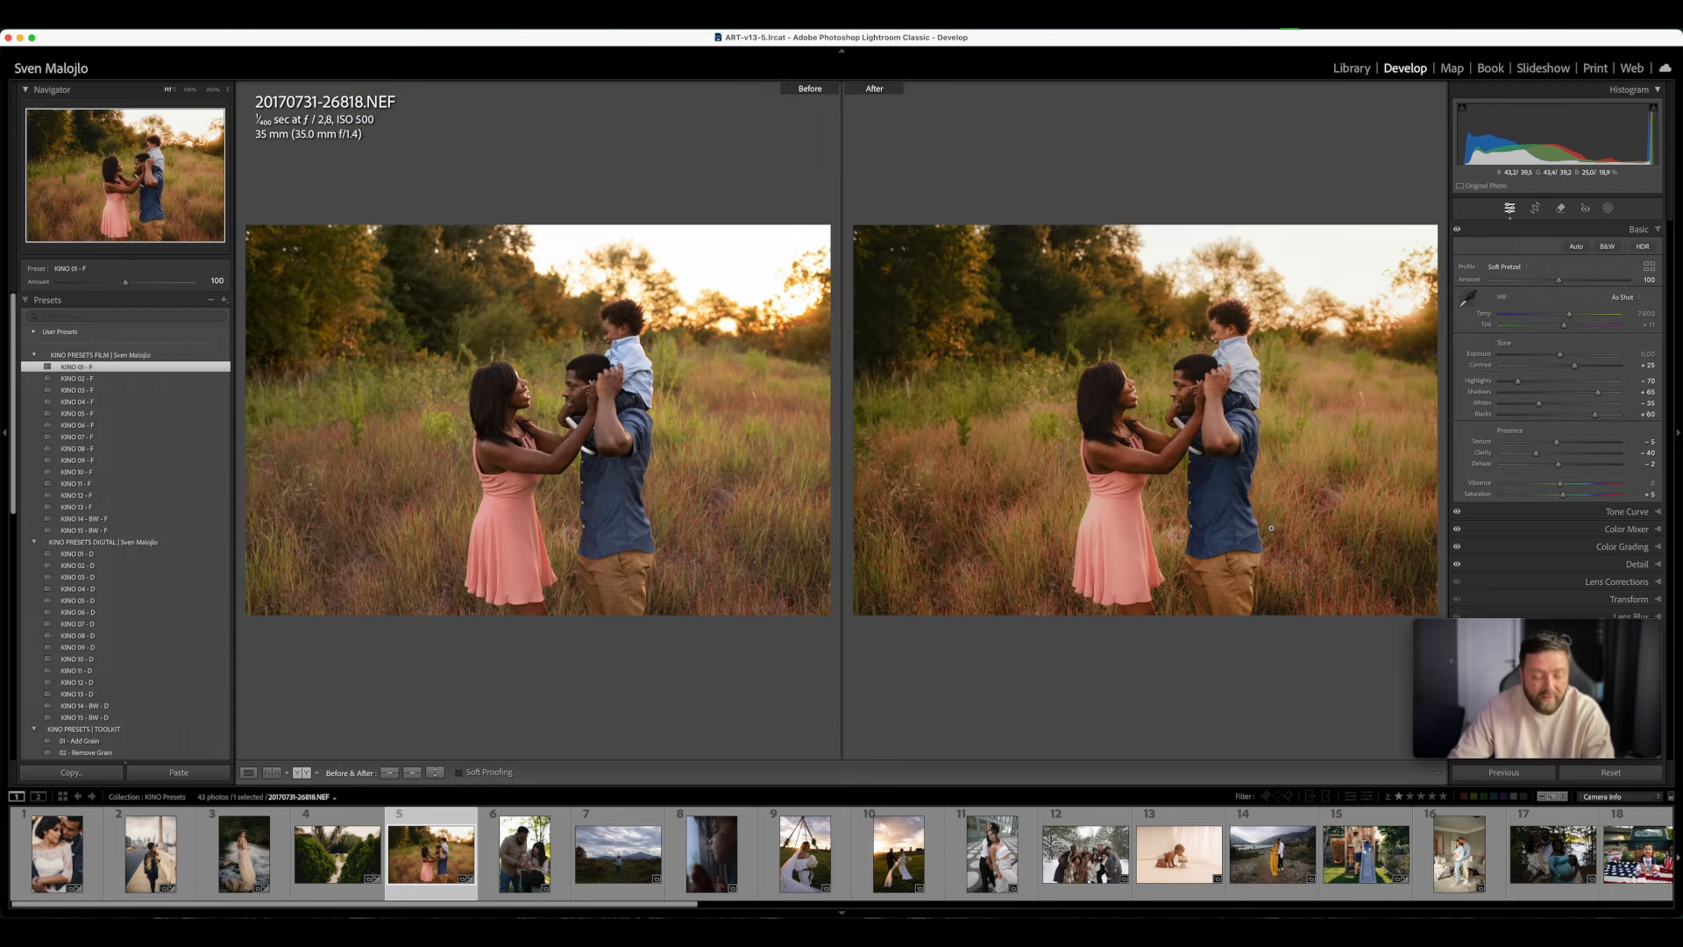
pyautogui.press('y')
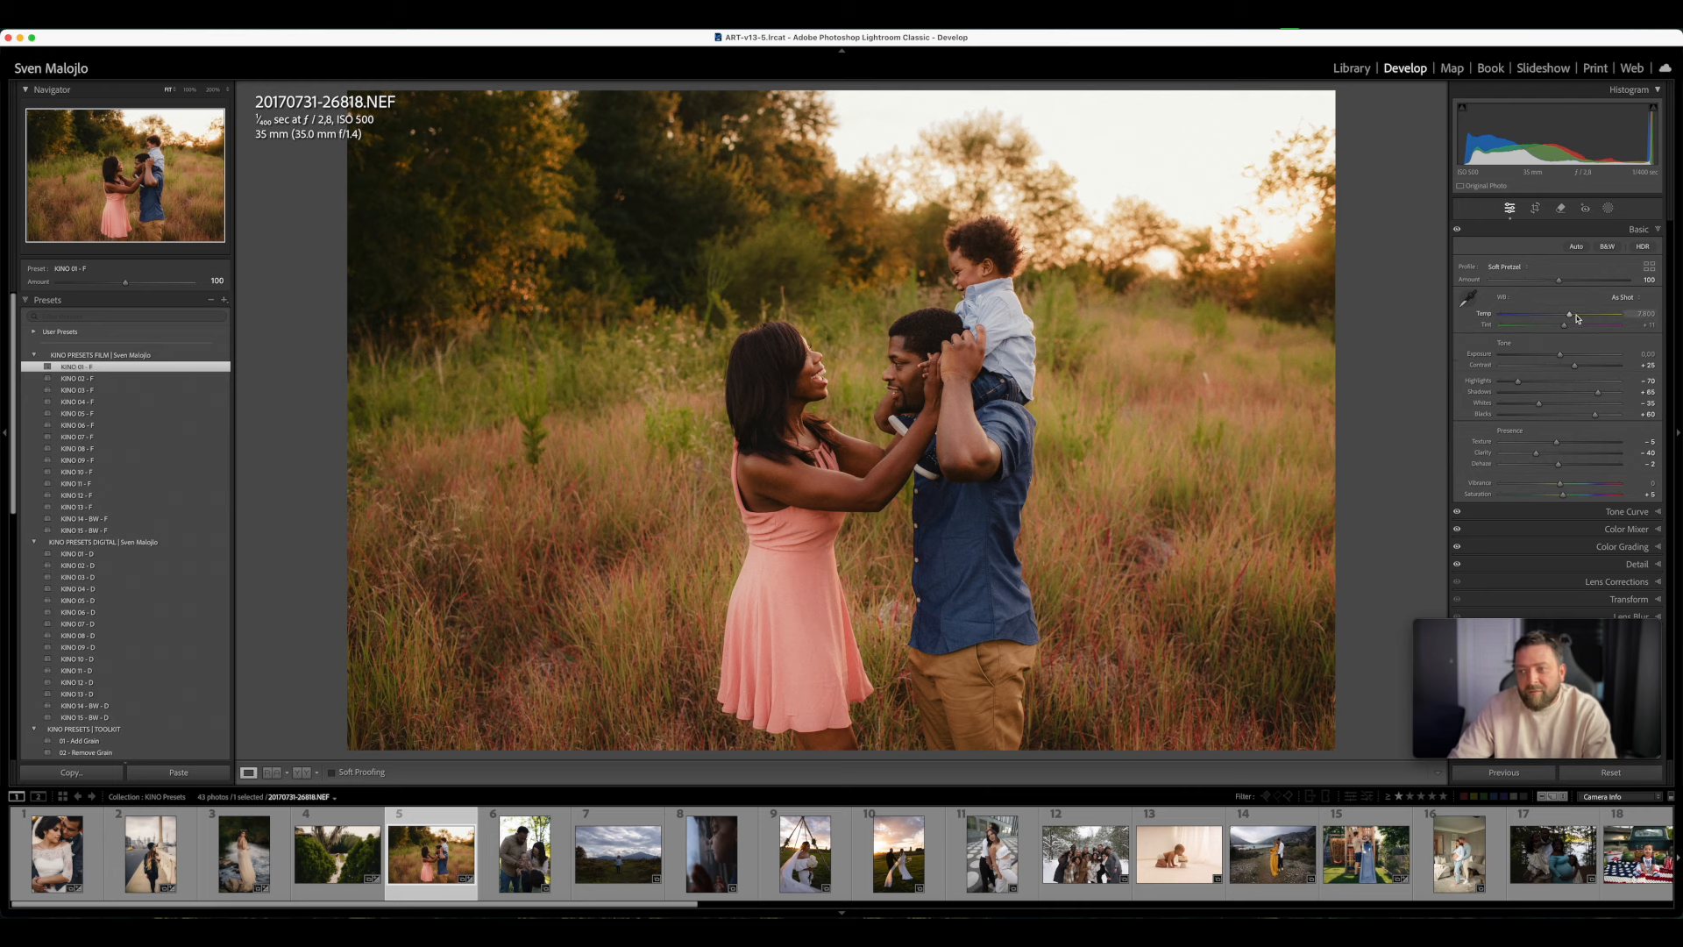
pyautogui.moveTo(1566, 328); pyautogui.dragTo(1567, 329)
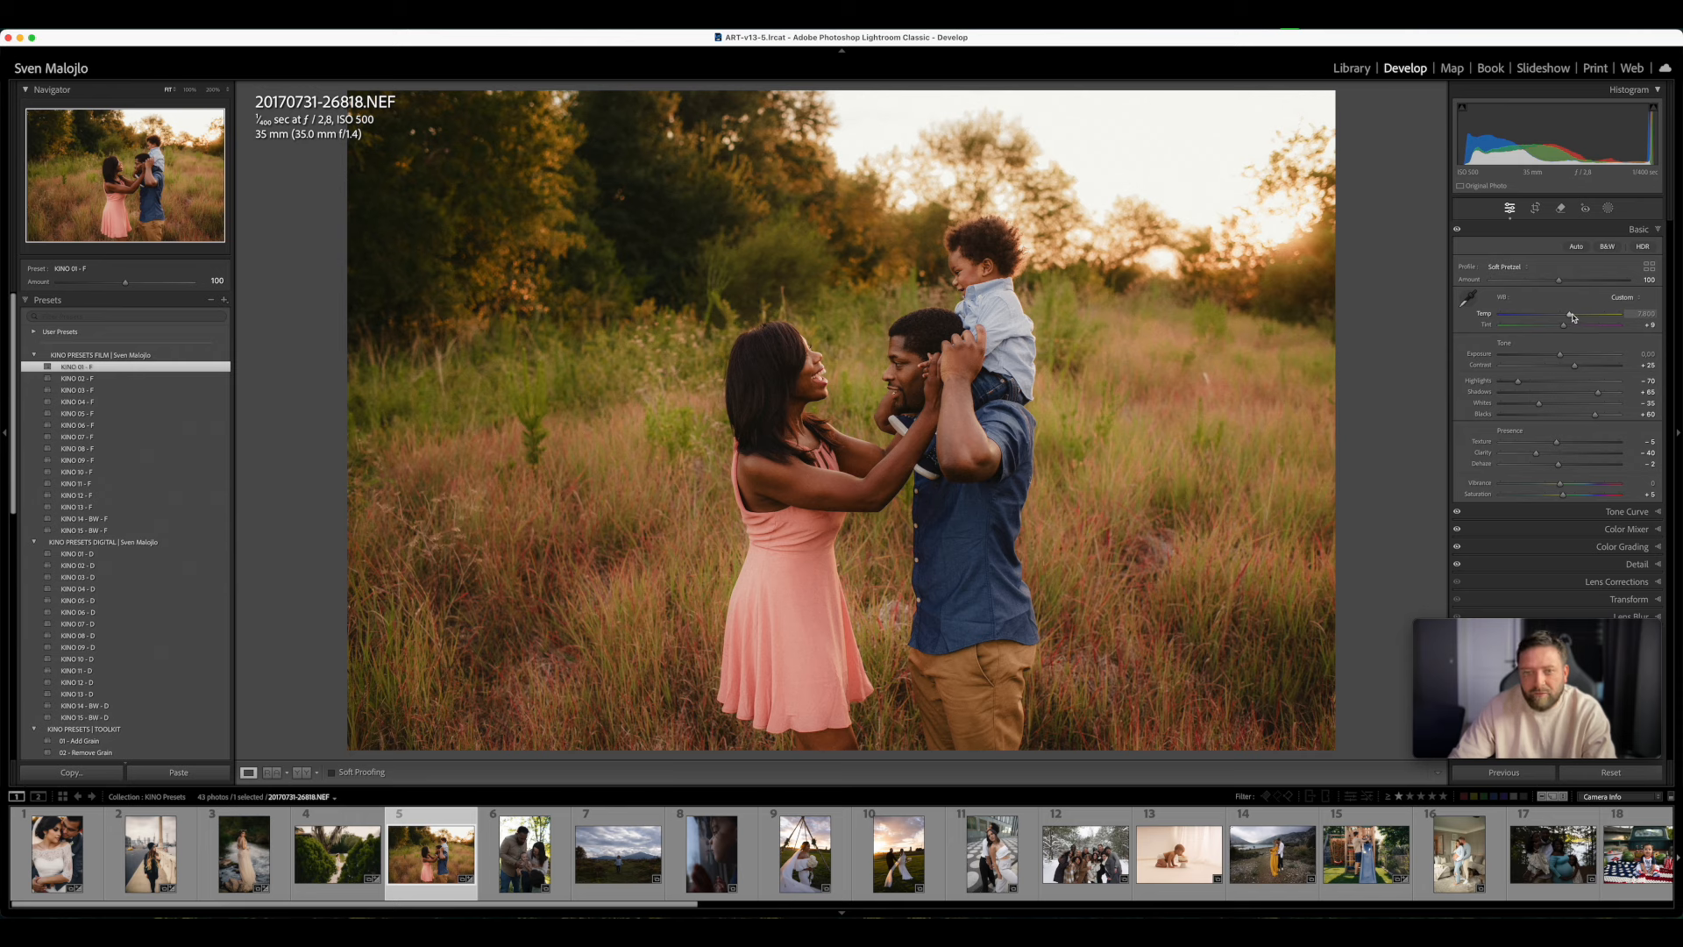
pyautogui.moveTo(1561, 355); pyautogui.dragTo(1559, 354)
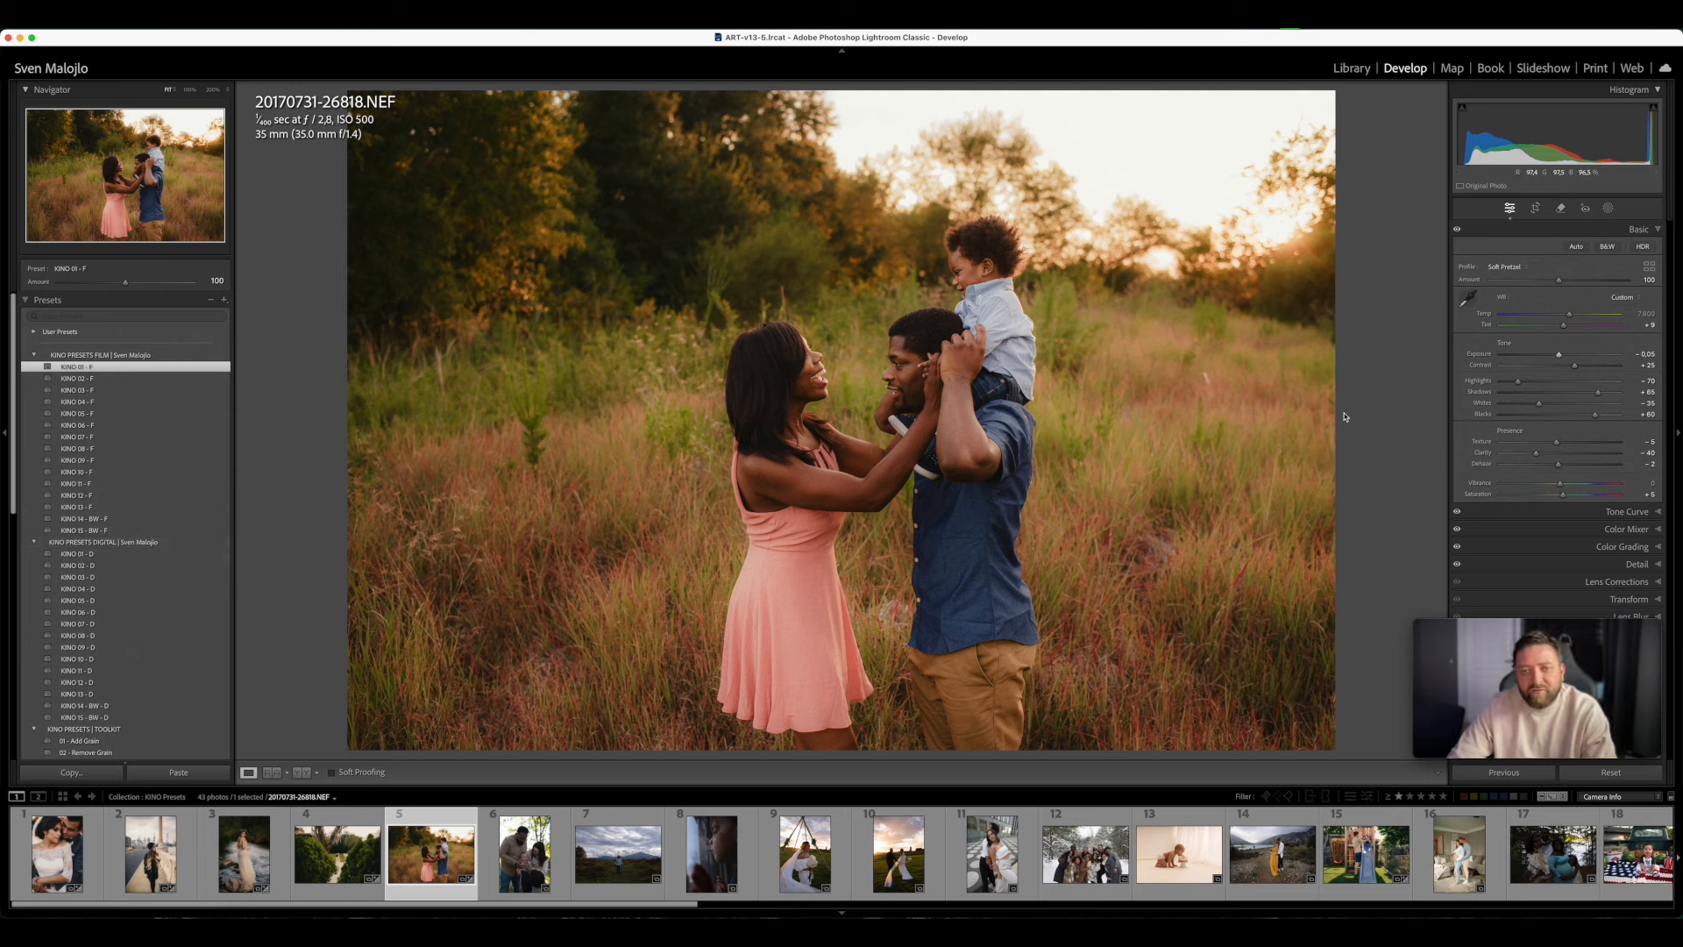
# - Apply the KINO AI mask preset Bg - BACKGROUND POP to the meadow photo and reduce its amount to 37
pyautogui.scroll(-5, 124, 572)
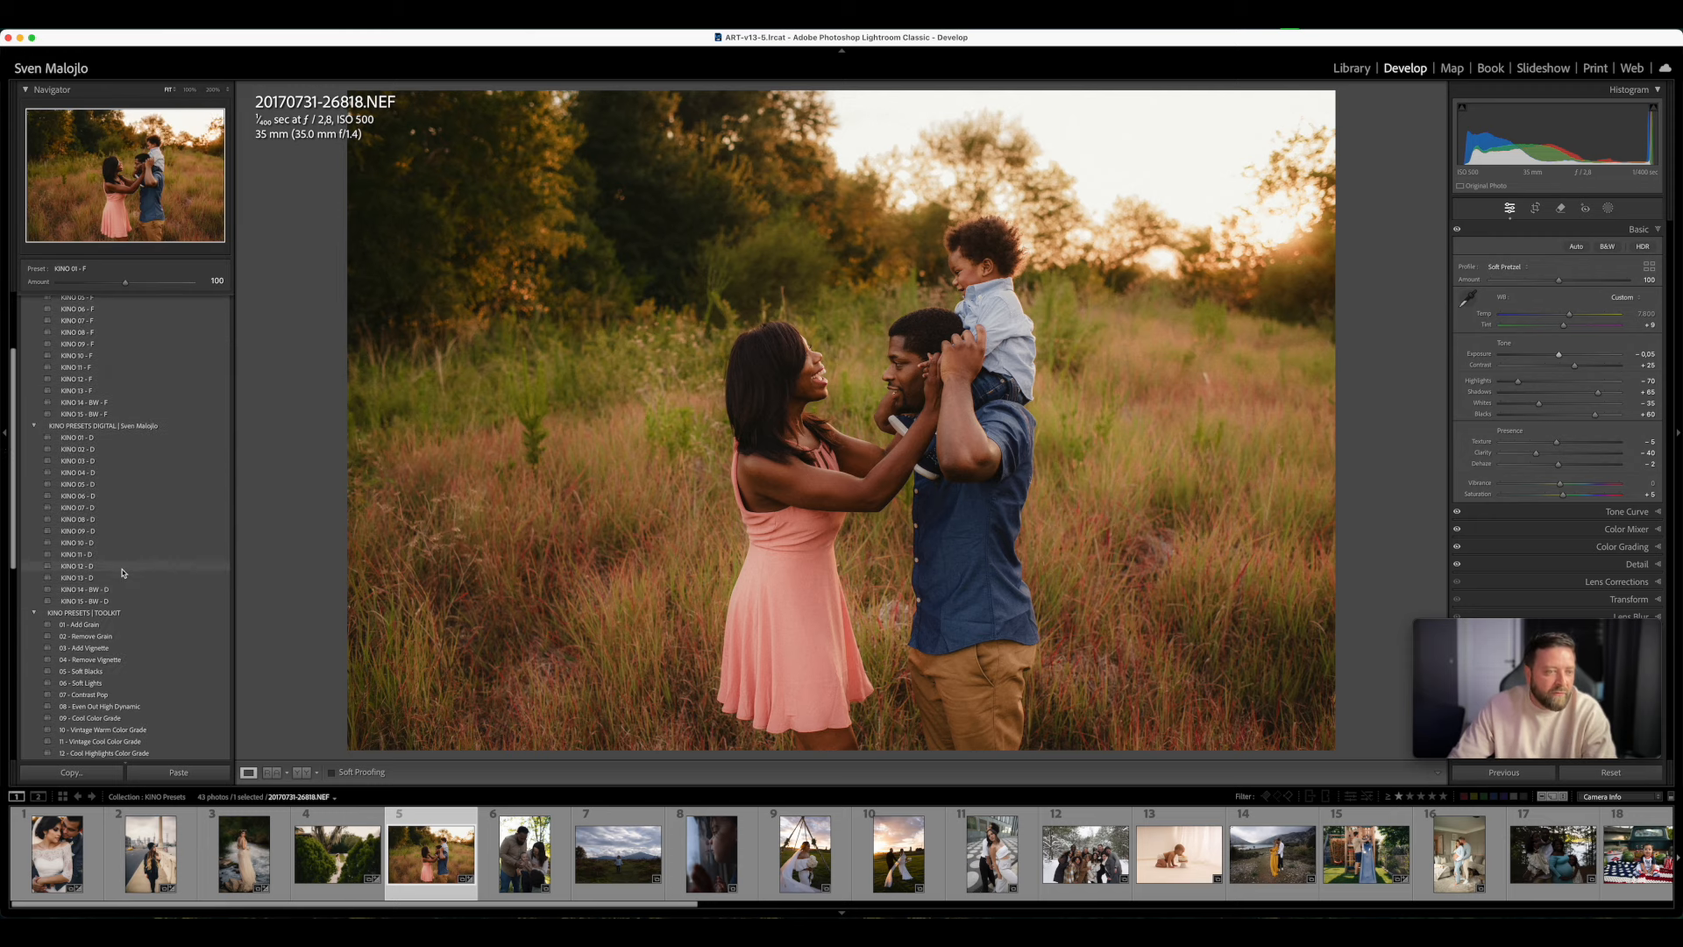
pyautogui.scroll(-8, 124, 572)
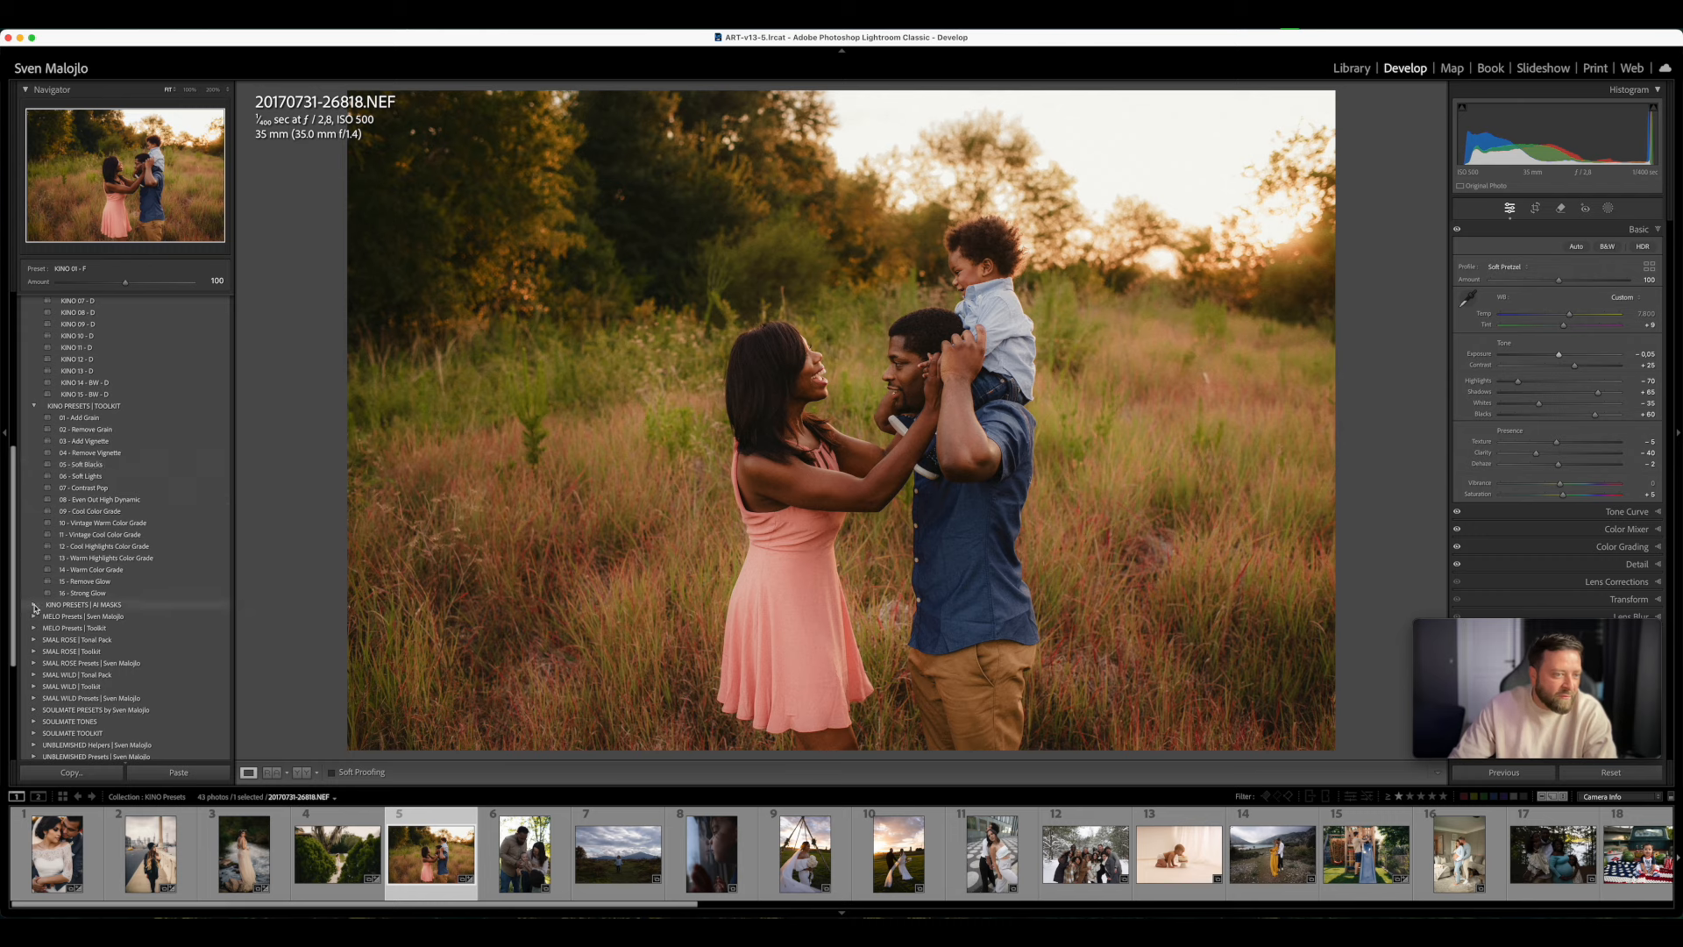
pyautogui.click(33, 605)
pyautogui.scroll(-8, 123, 576)
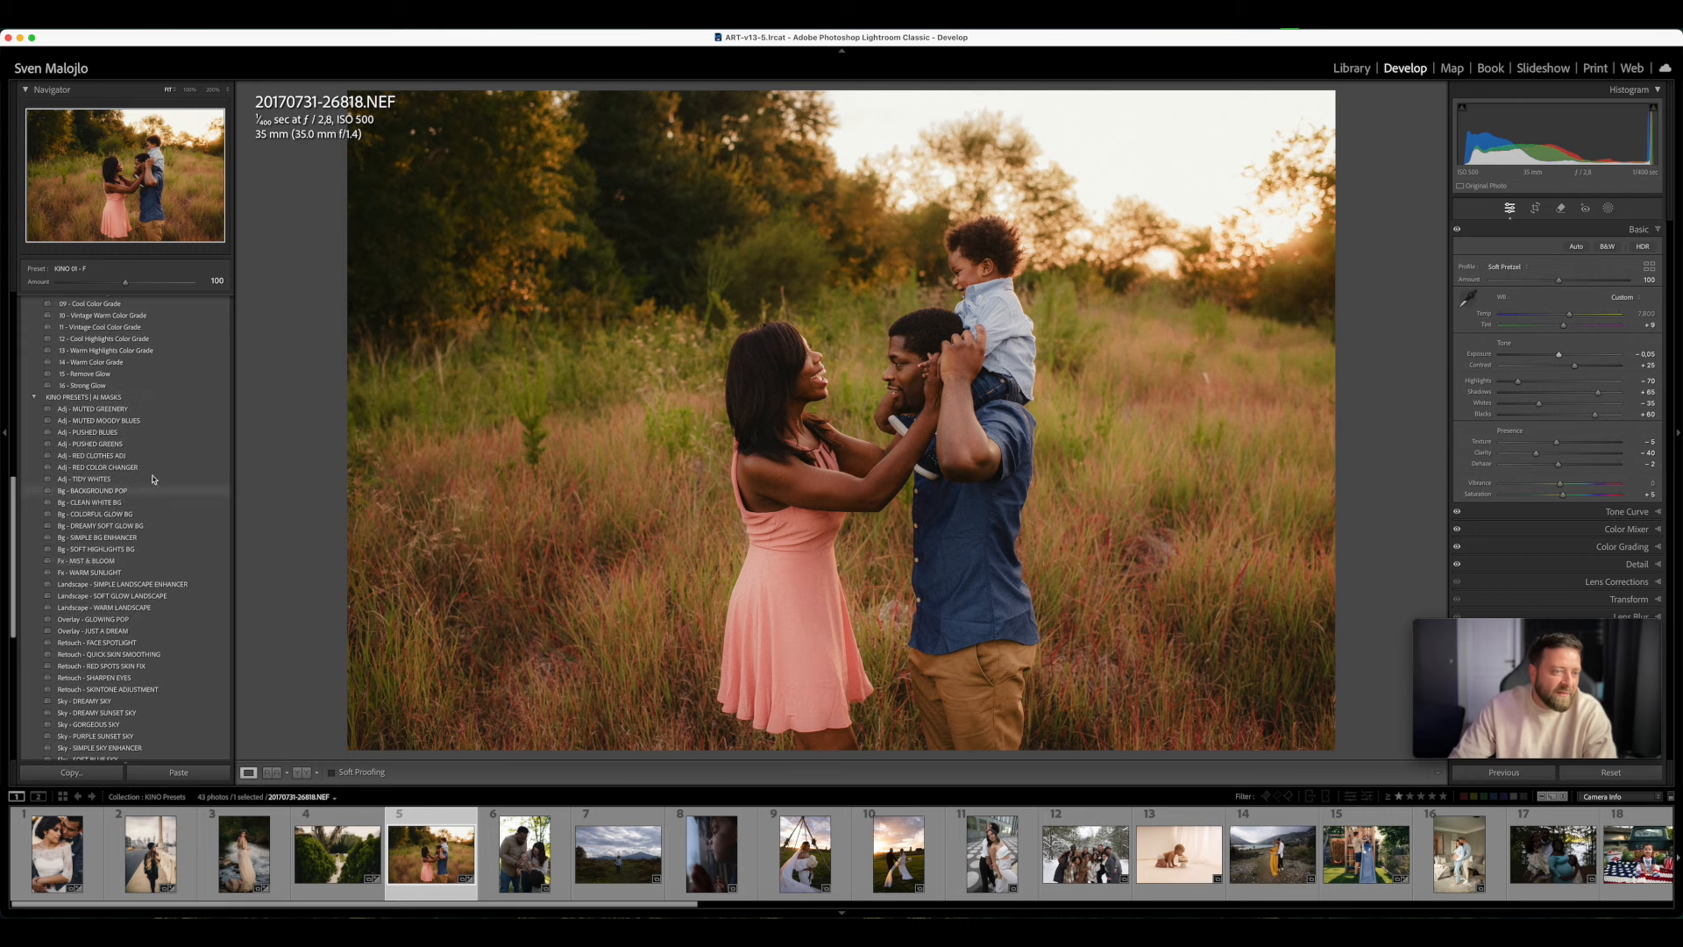
pyautogui.scroll(-1, 123, 576)
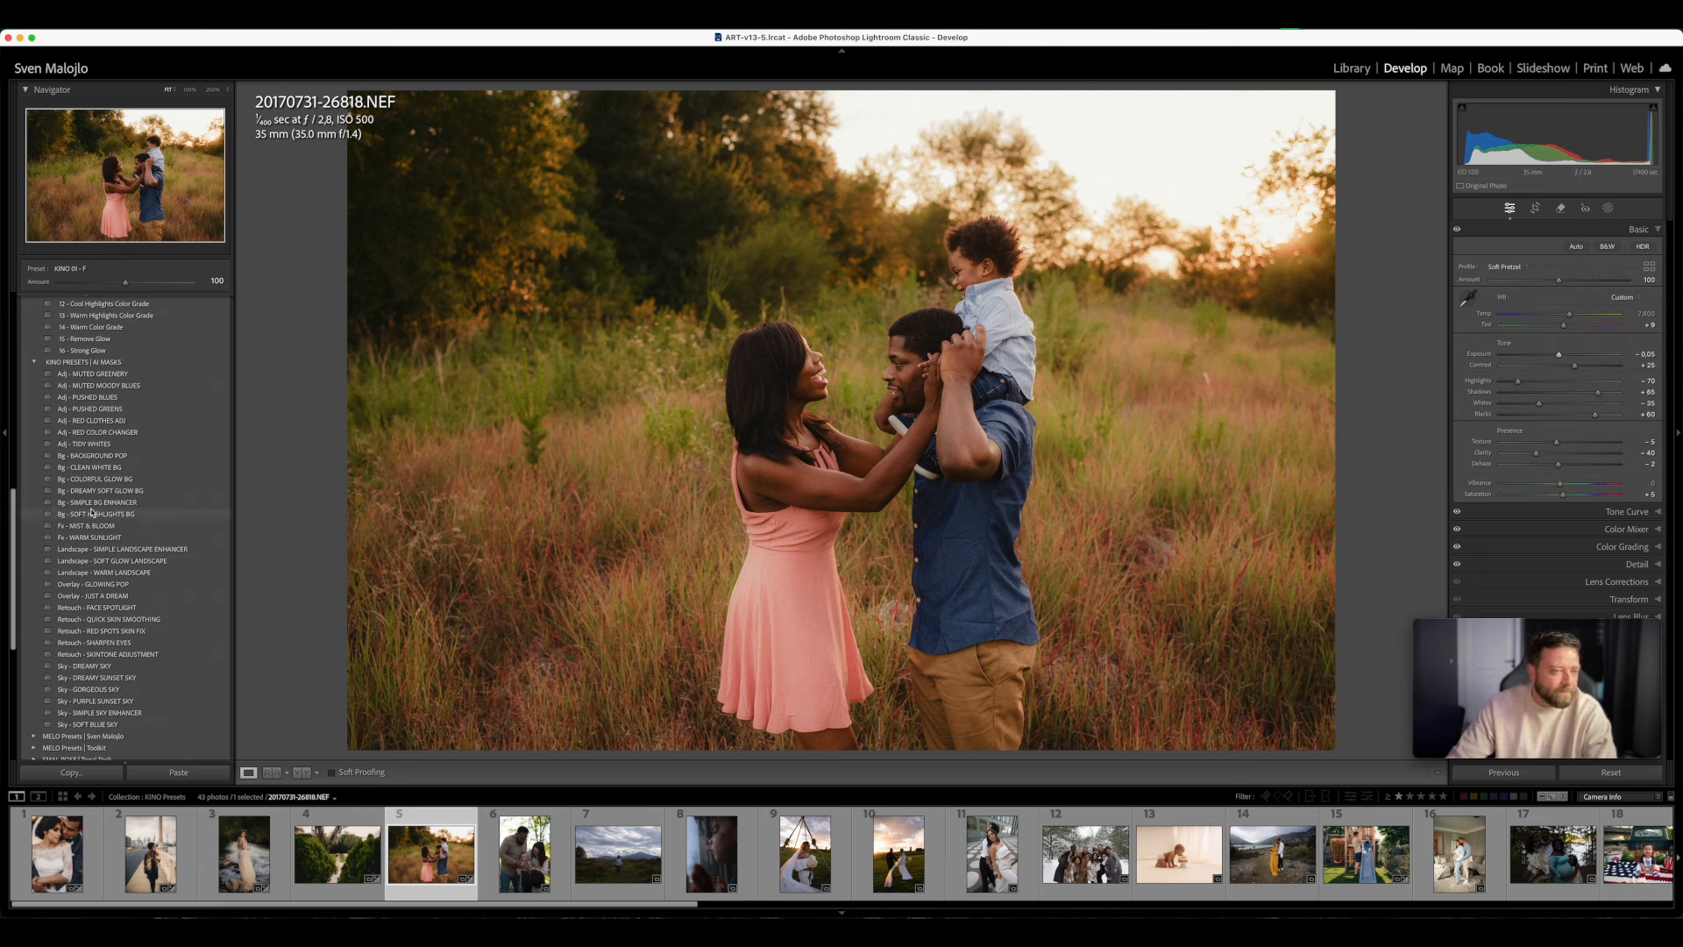
pyautogui.click(114, 457)
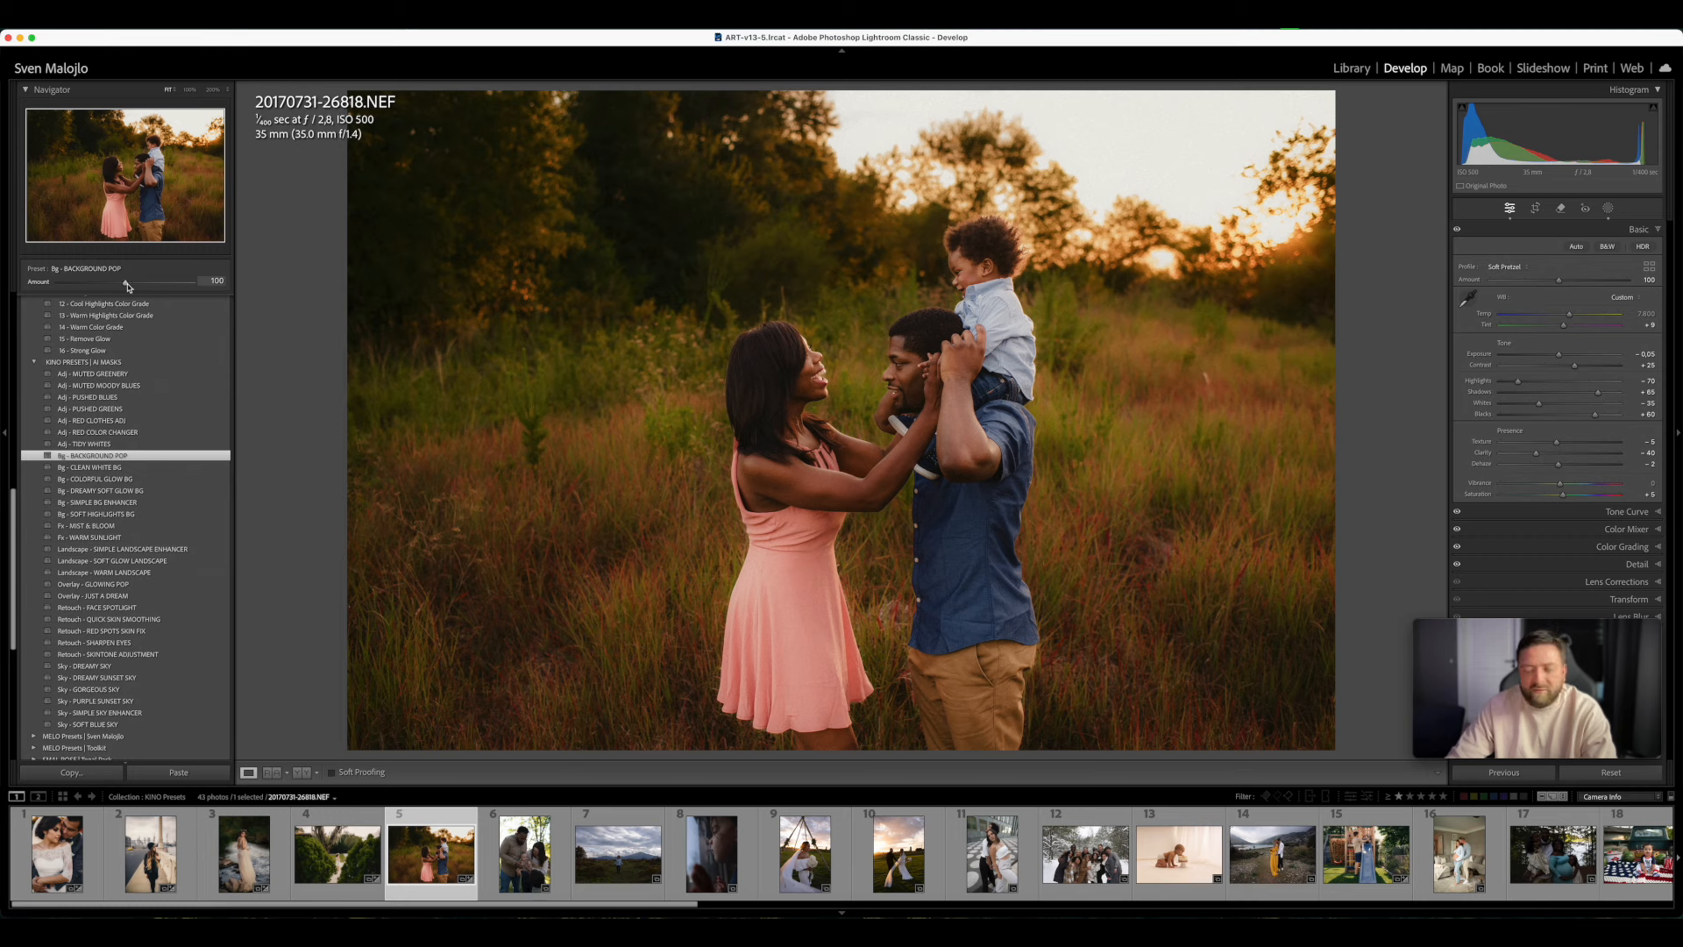
pyautogui.moveTo(127, 285); pyautogui.dragTo(85, 298)
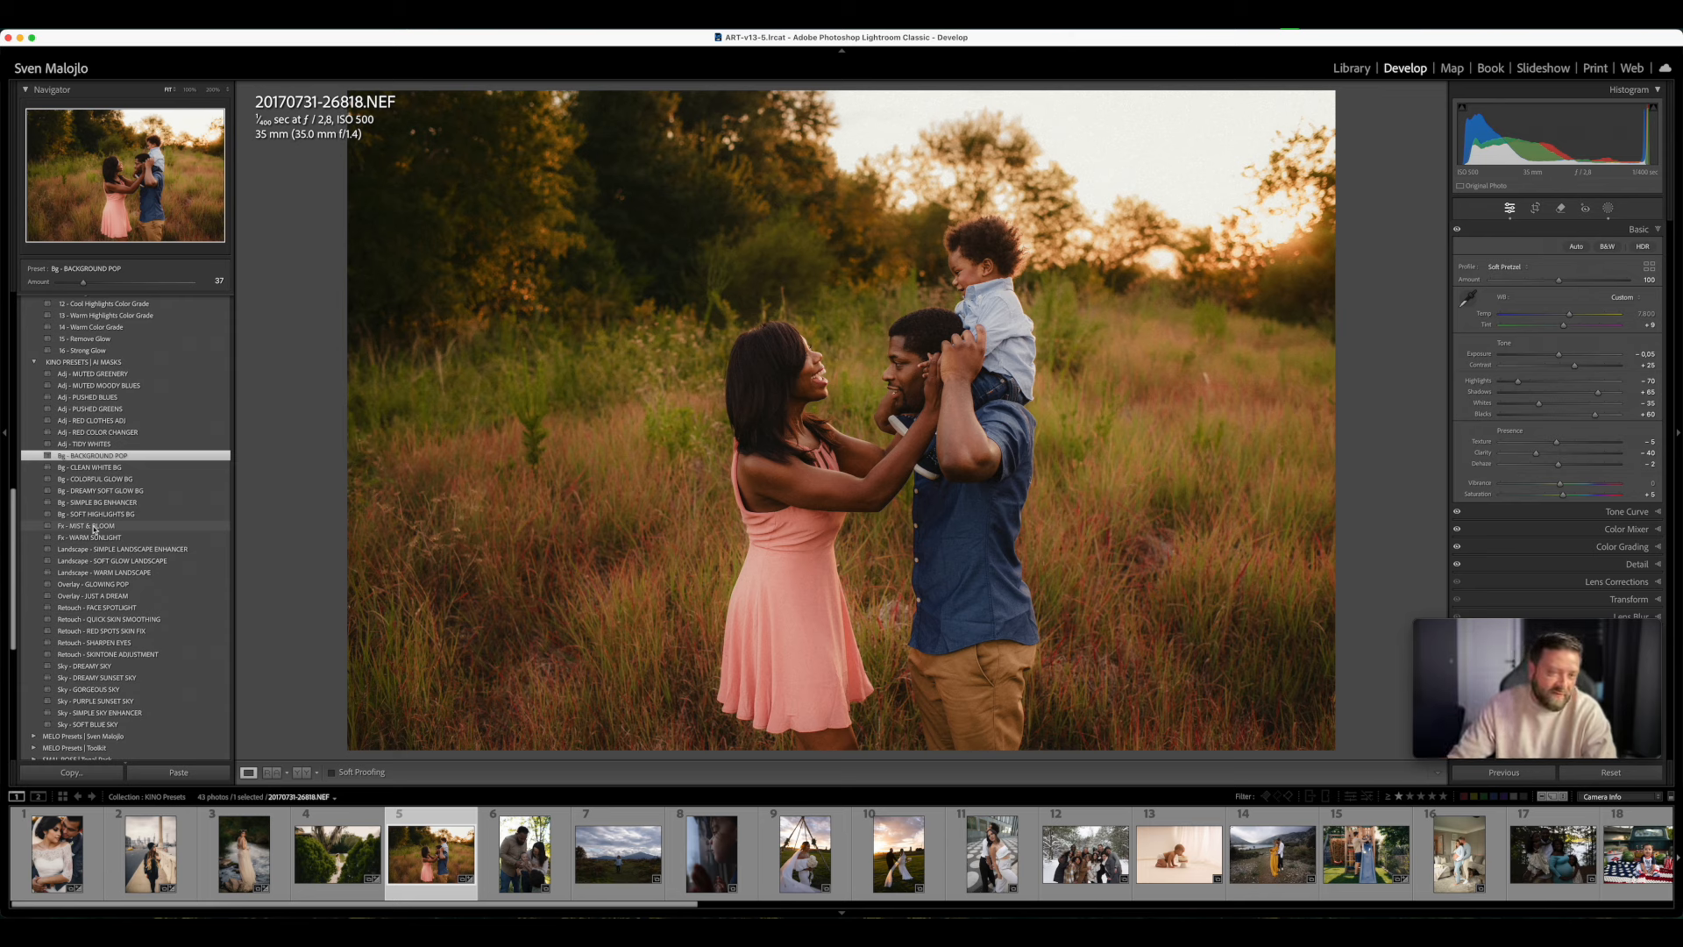
# - Apply the AI mask preset Fx - MIST & BLOOM at an amount of 58 and compare the photo before and after
pyautogui.click(94, 526)
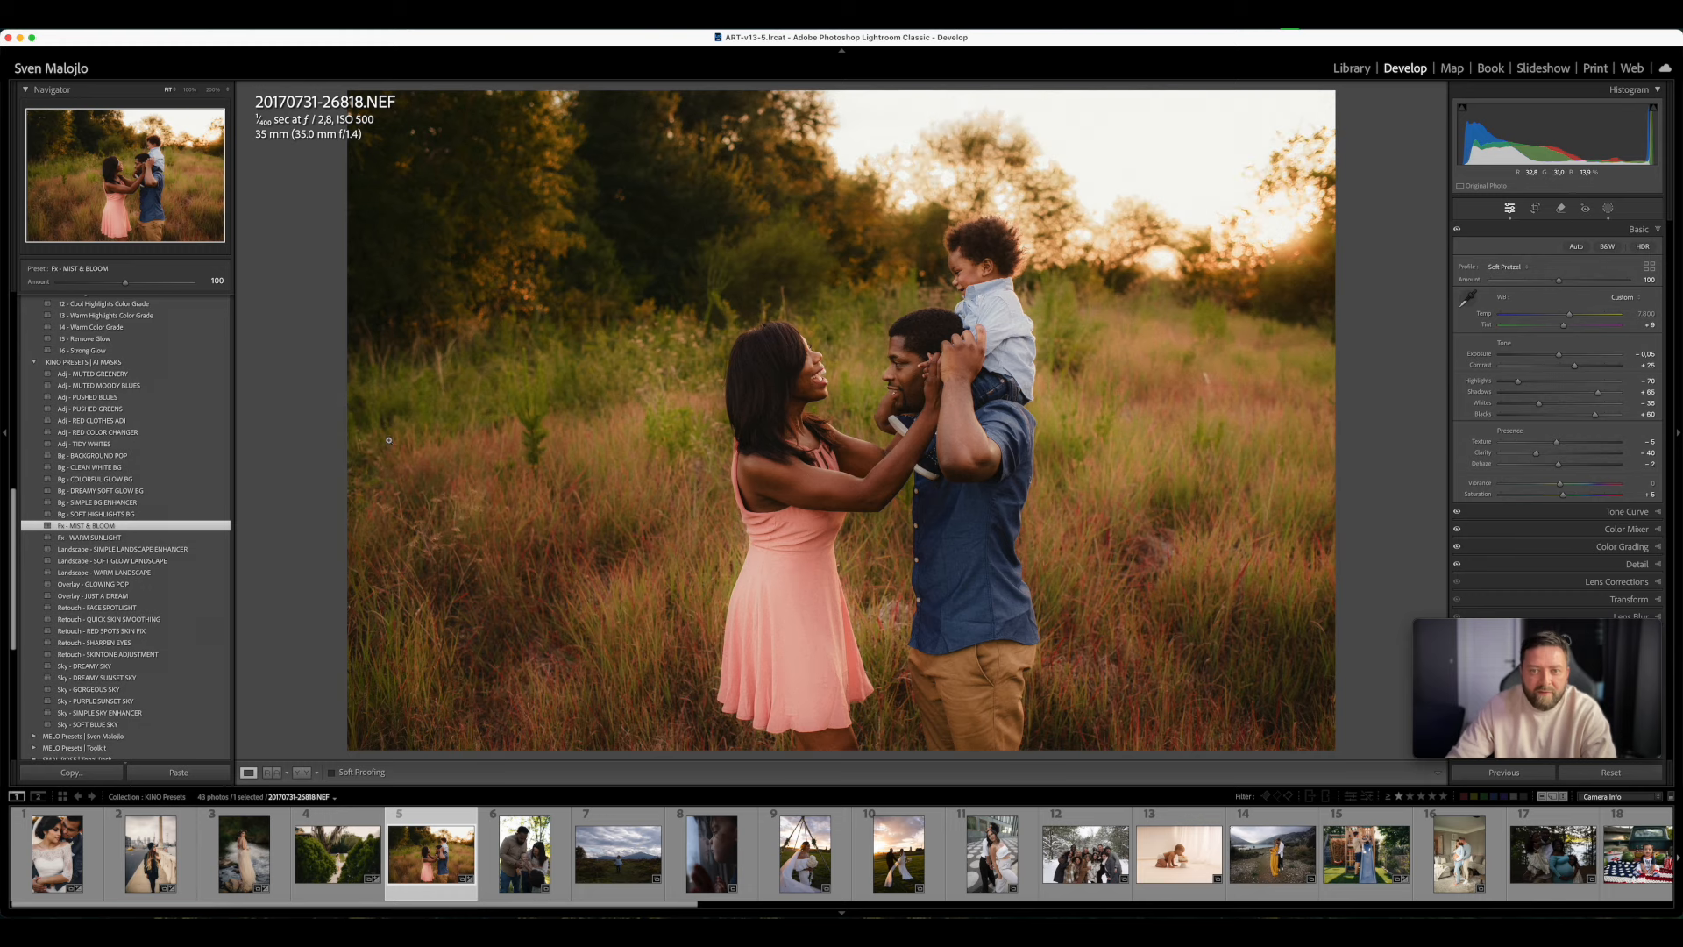
pyautogui.moveTo(126, 282); pyautogui.dragTo(98, 307)
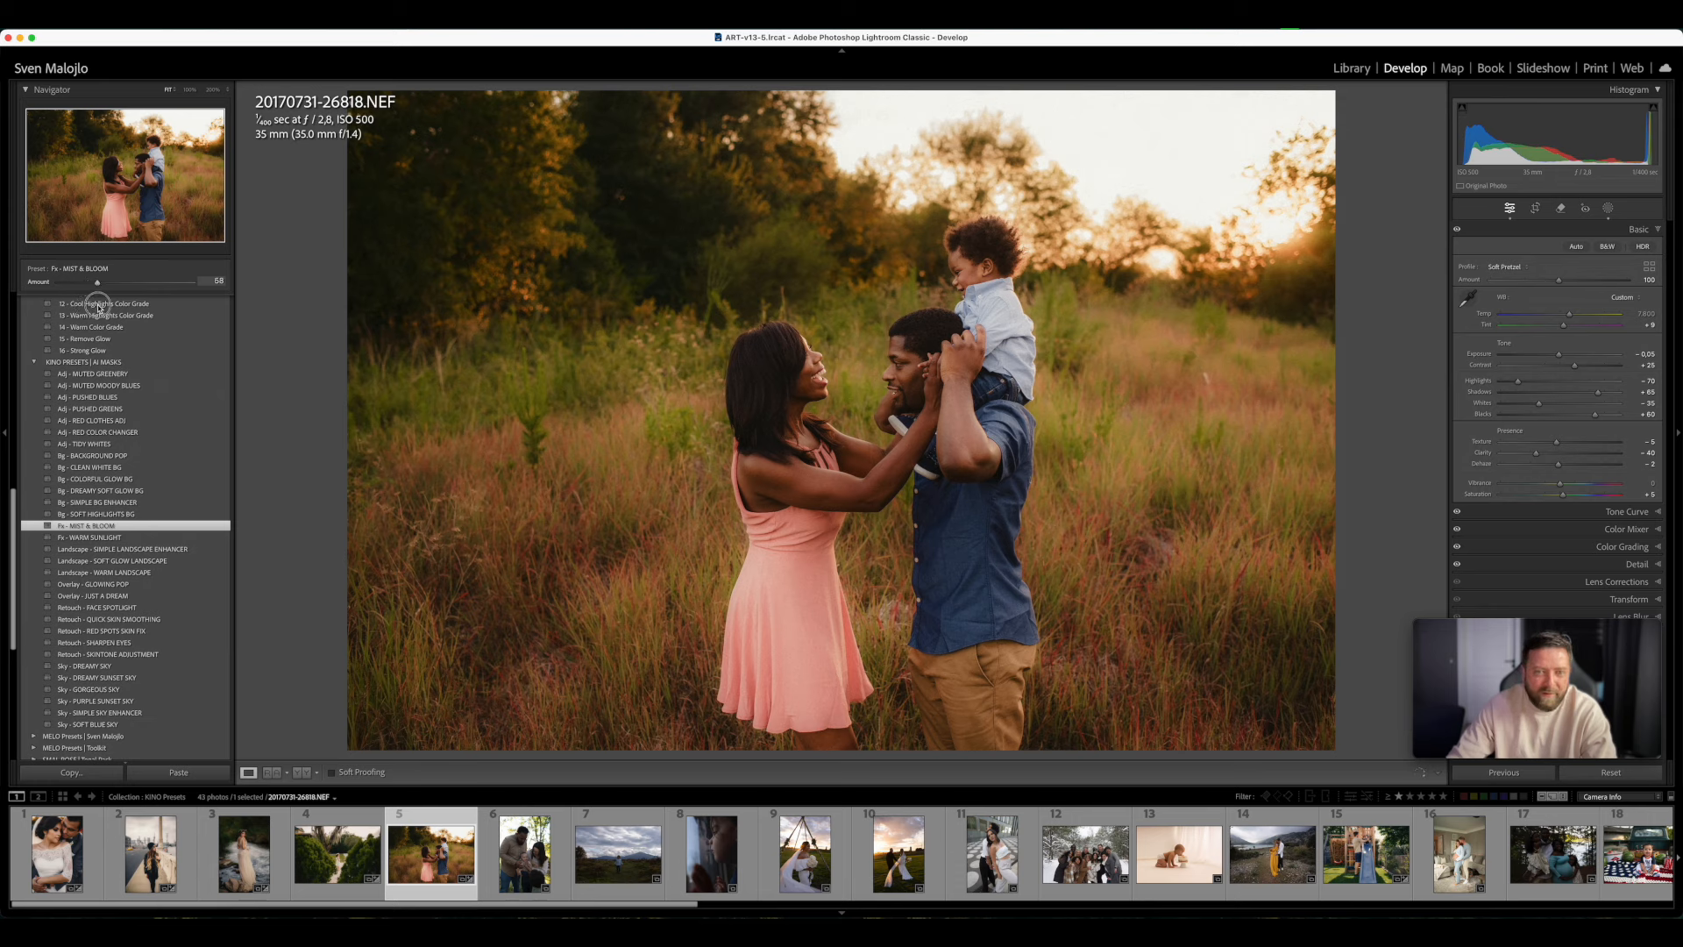
pyautogui.press('y')
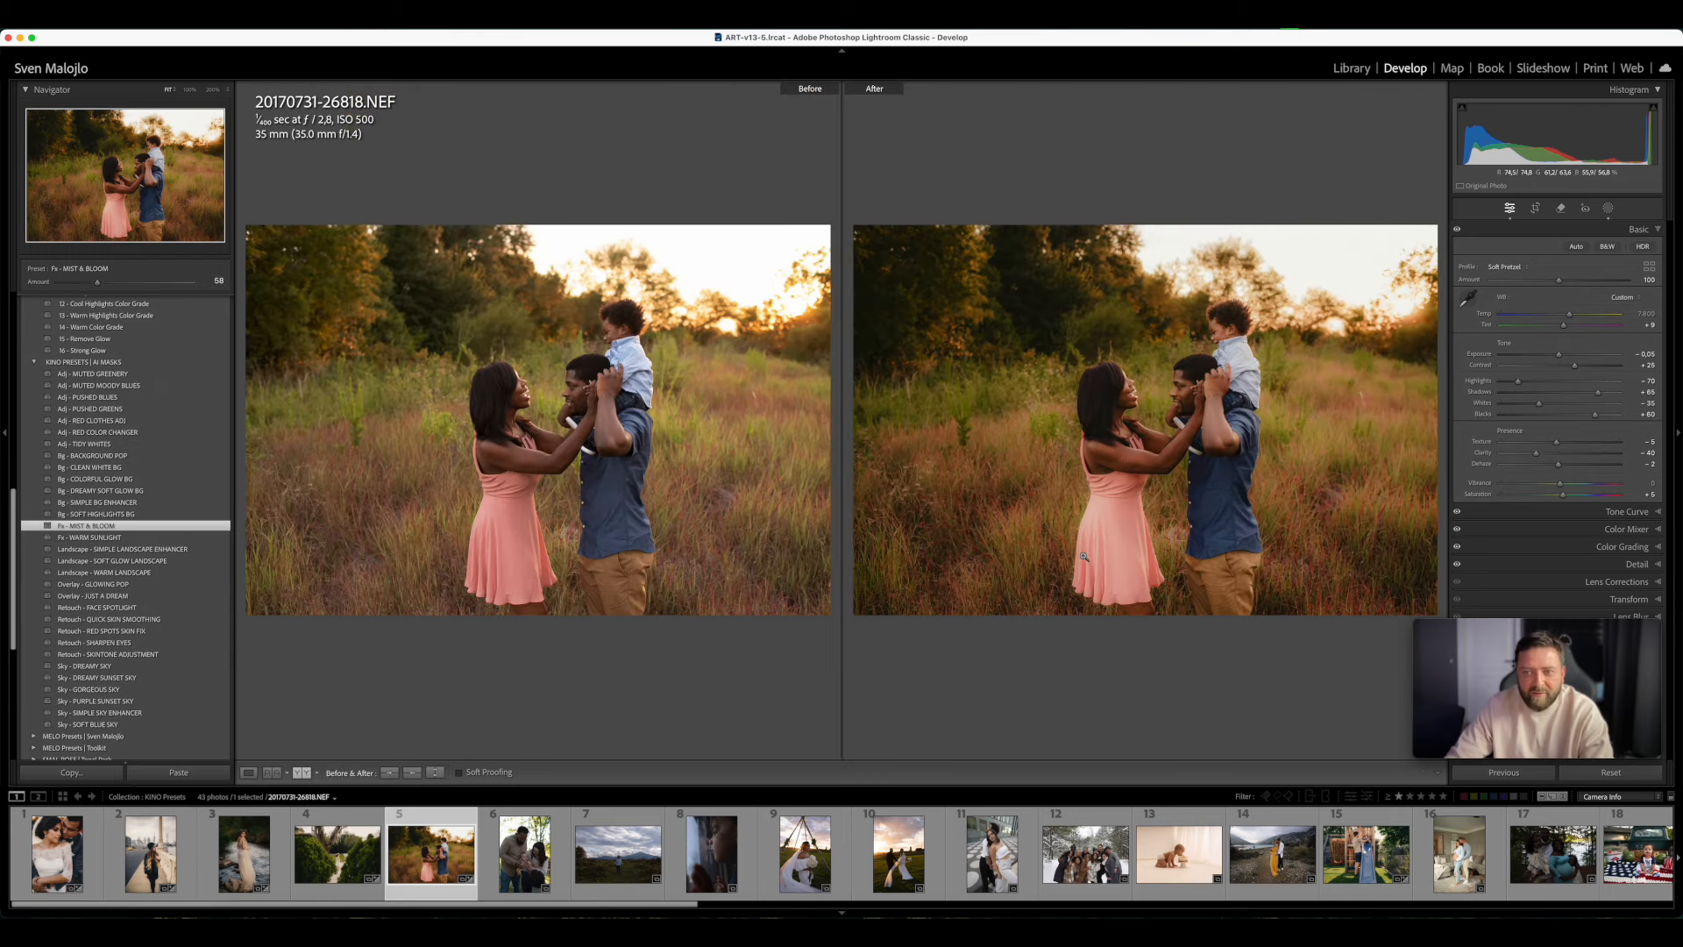
pyautogui.press('Tab')
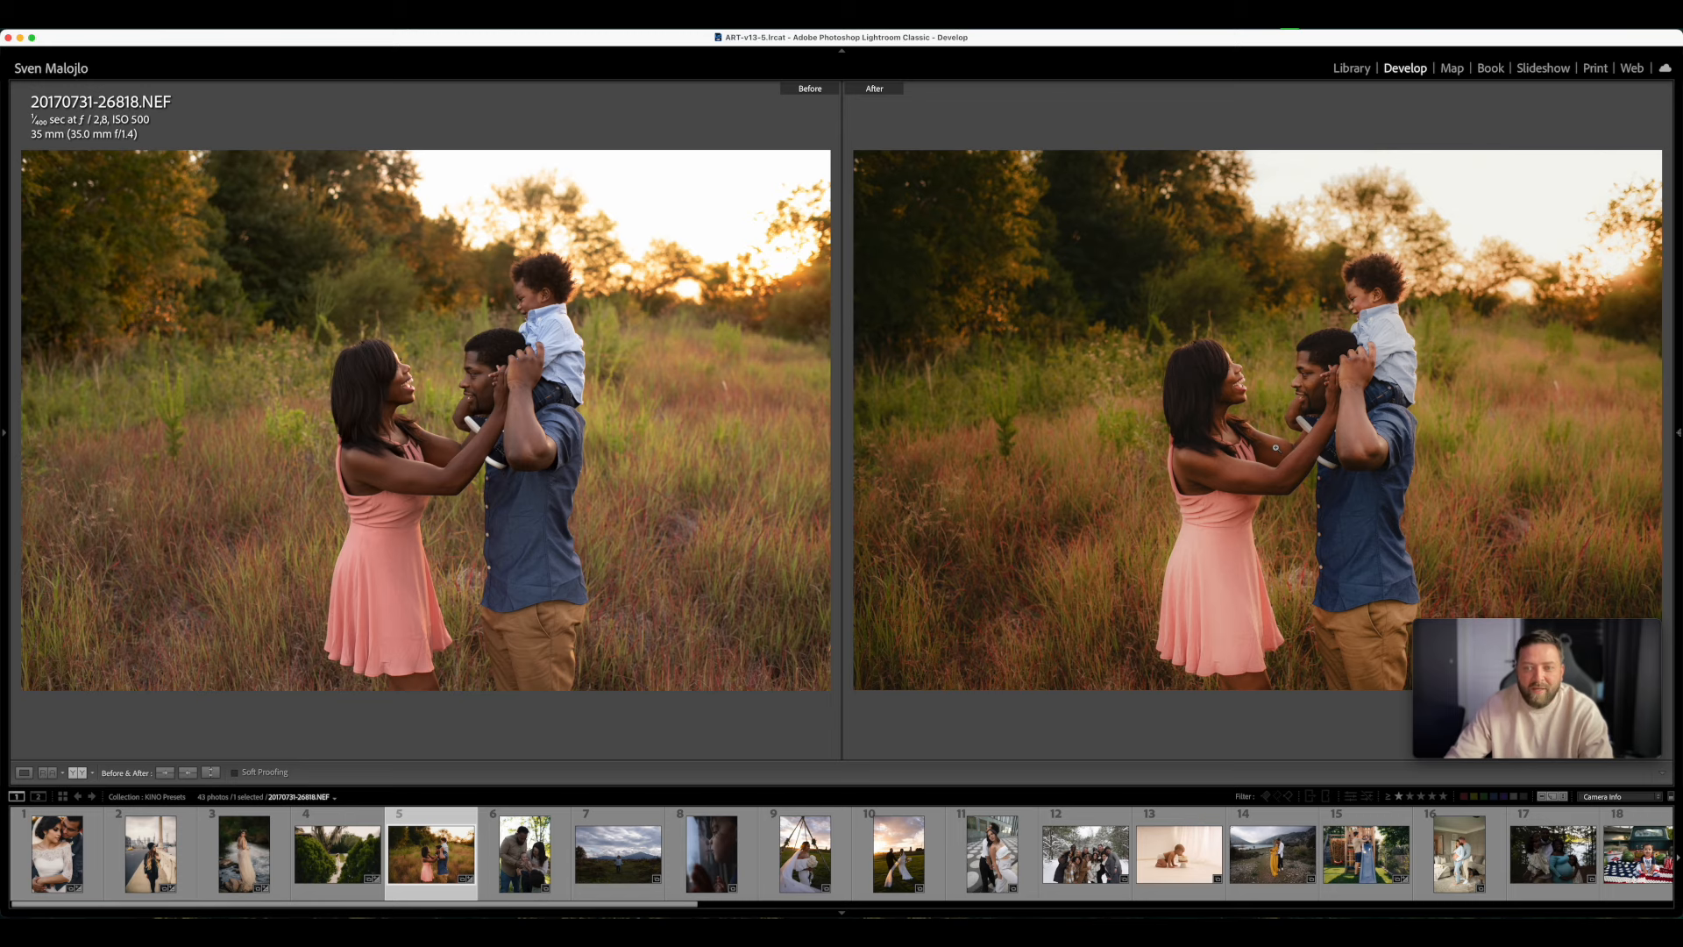
pyautogui.press('Tab')
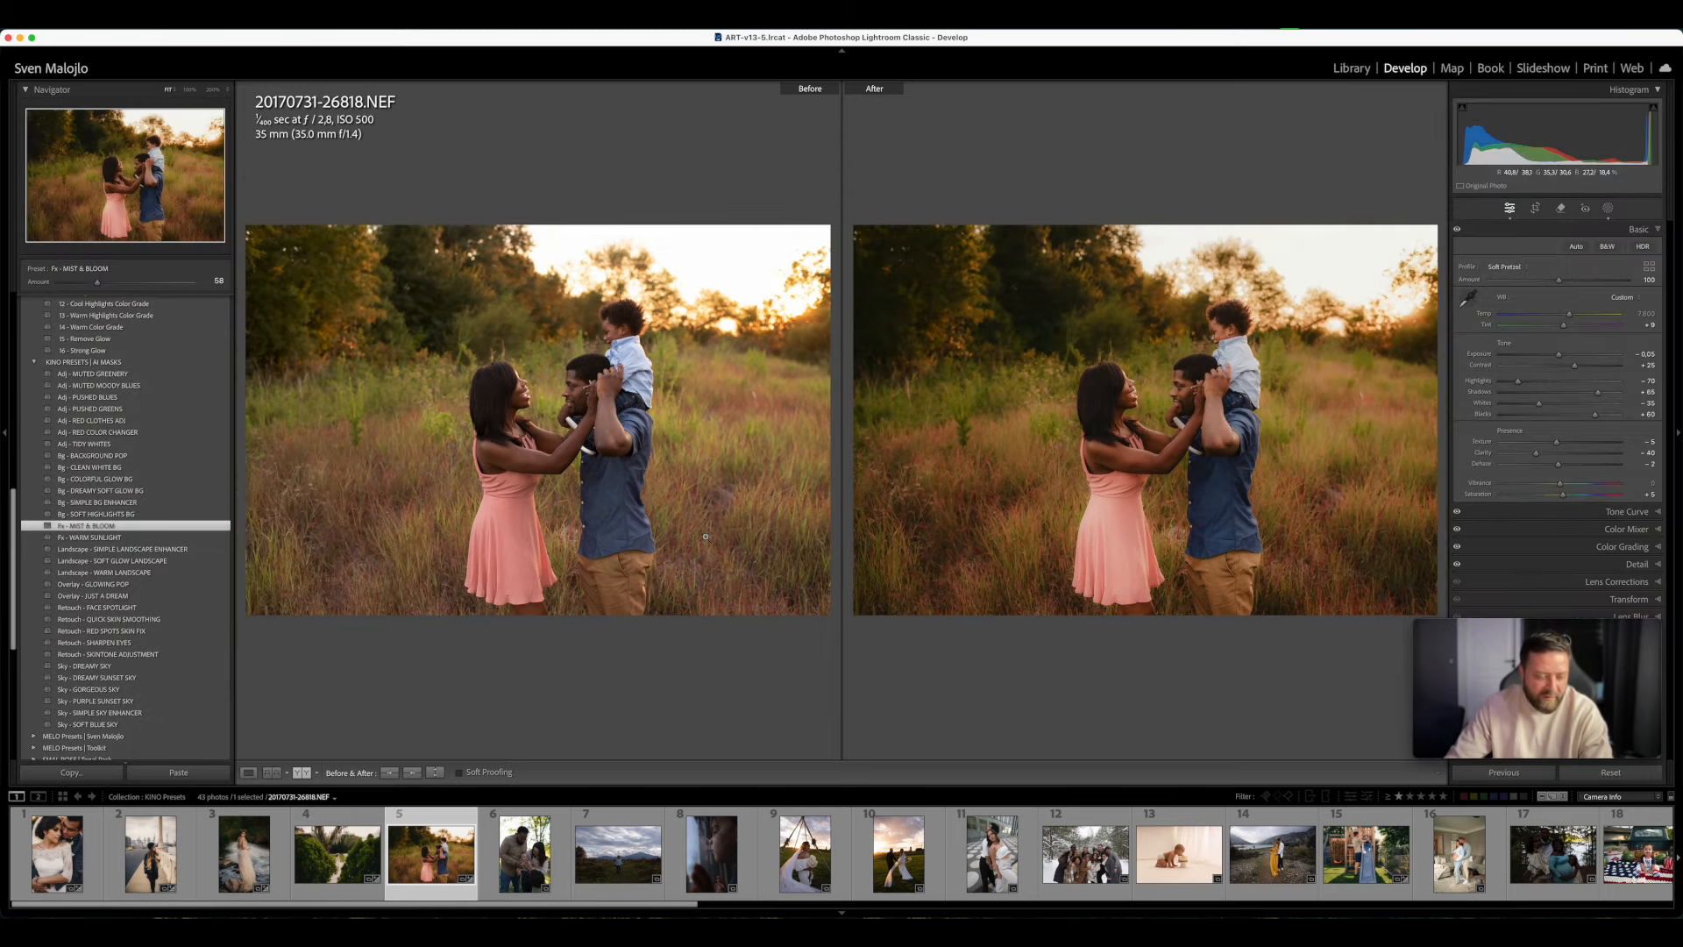
pyautogui.press('y')
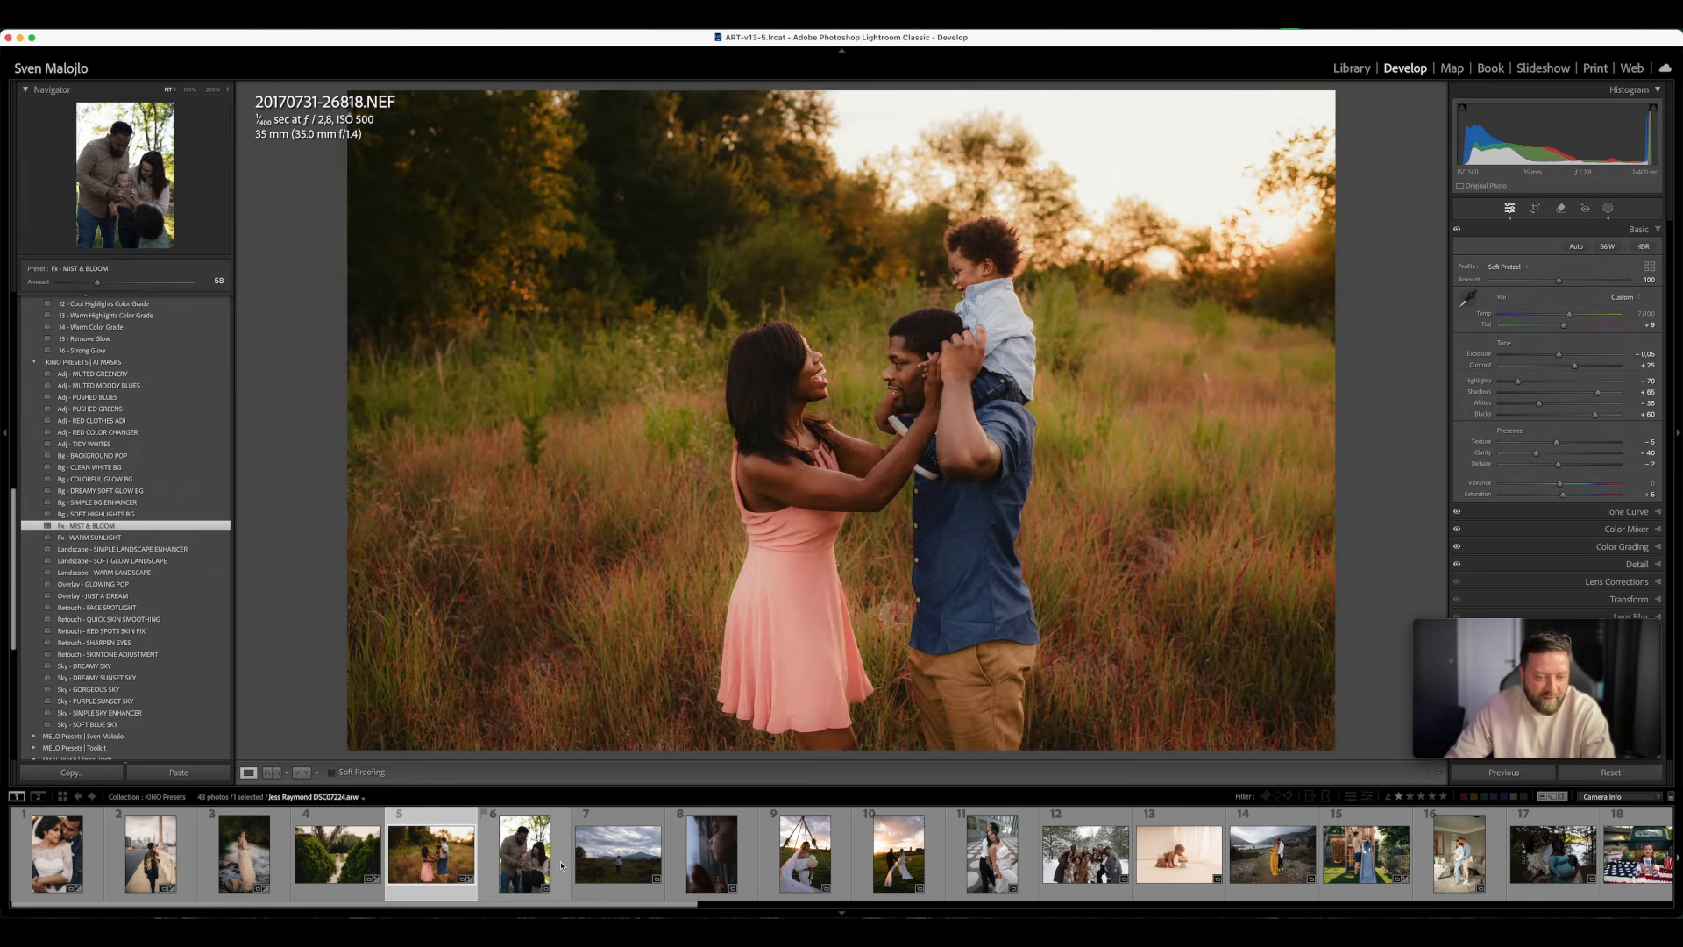
# - Open the photo of the family holding the baby, inspect it, and set Exposure to +0.20 and Temp to 7,000
pyautogui.click(543, 859)
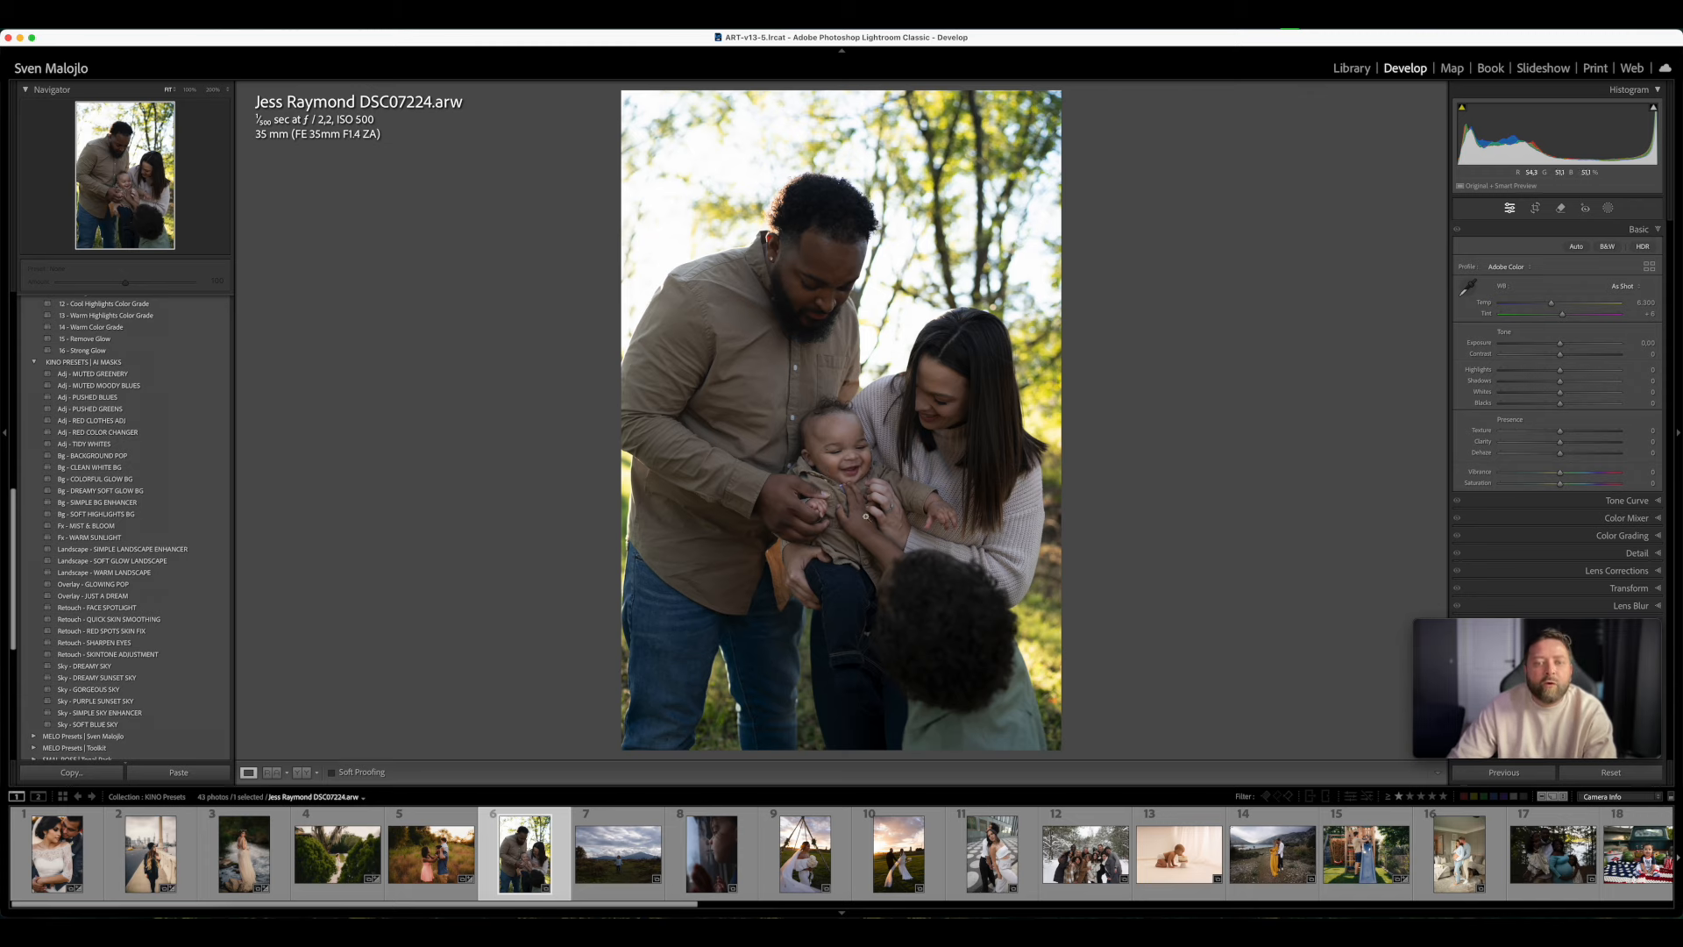
pyautogui.click(866, 516)
pyautogui.click(759, 378)
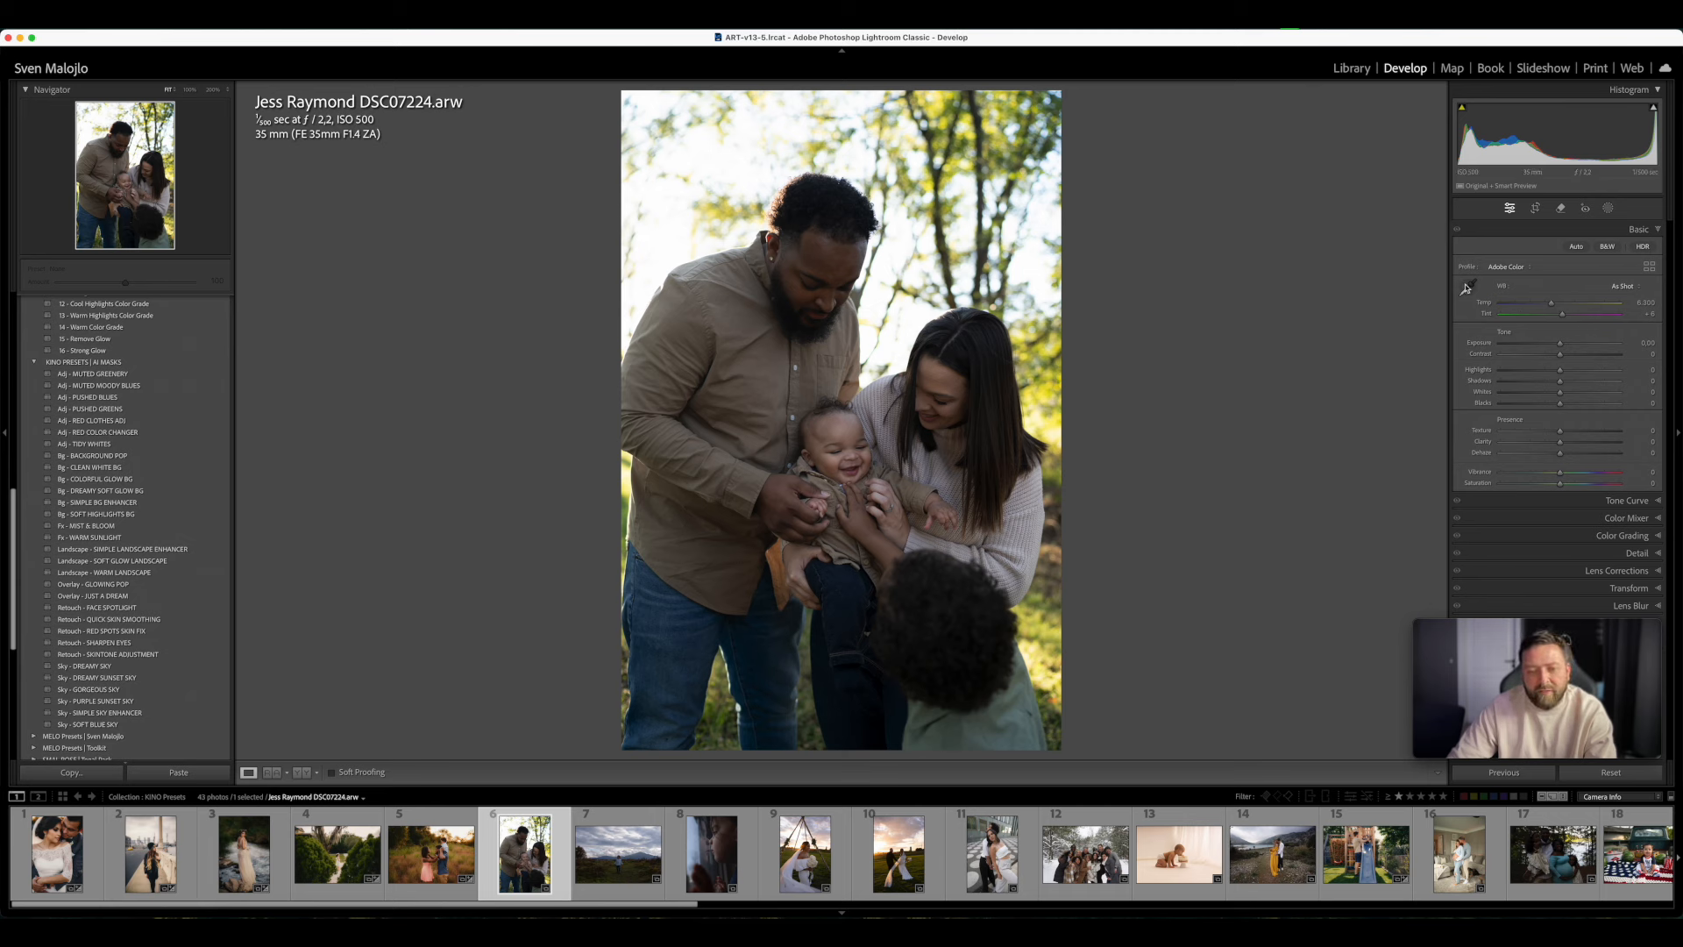
pyautogui.moveTo(1561, 342); pyautogui.dragTo(1563, 307)
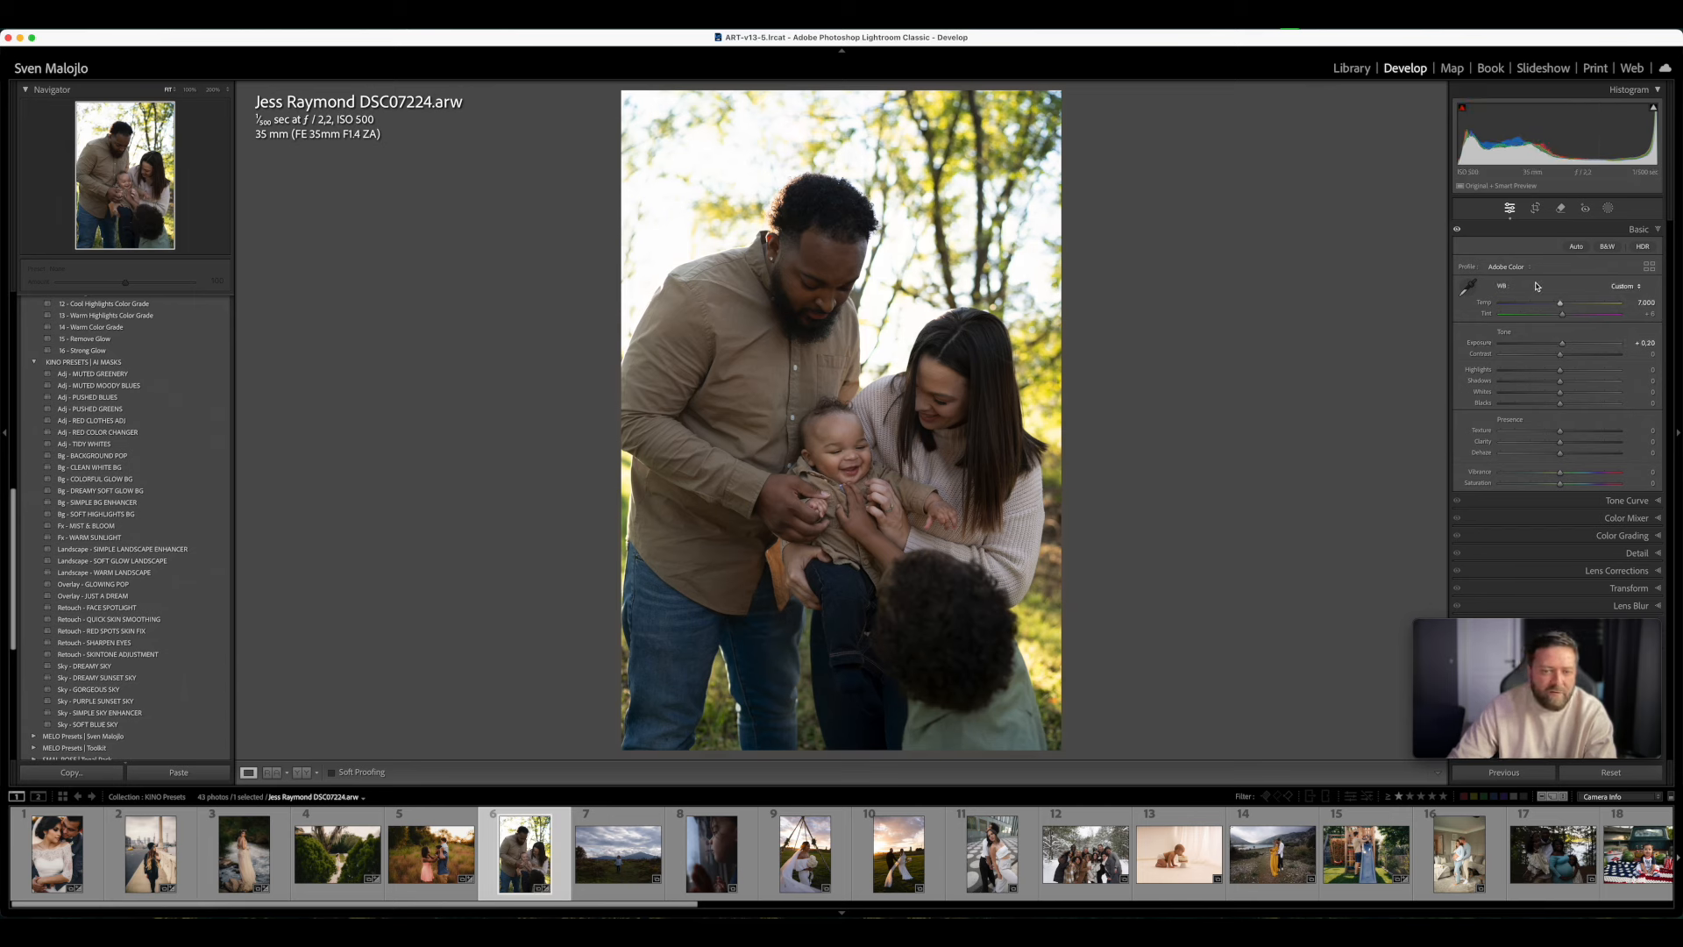
# - Apply KINO 03 - F to the family photo and set Exposure to -0.05, Temp to 7,780 and Tint to +15
pyautogui.scroll(15, 122, 491)
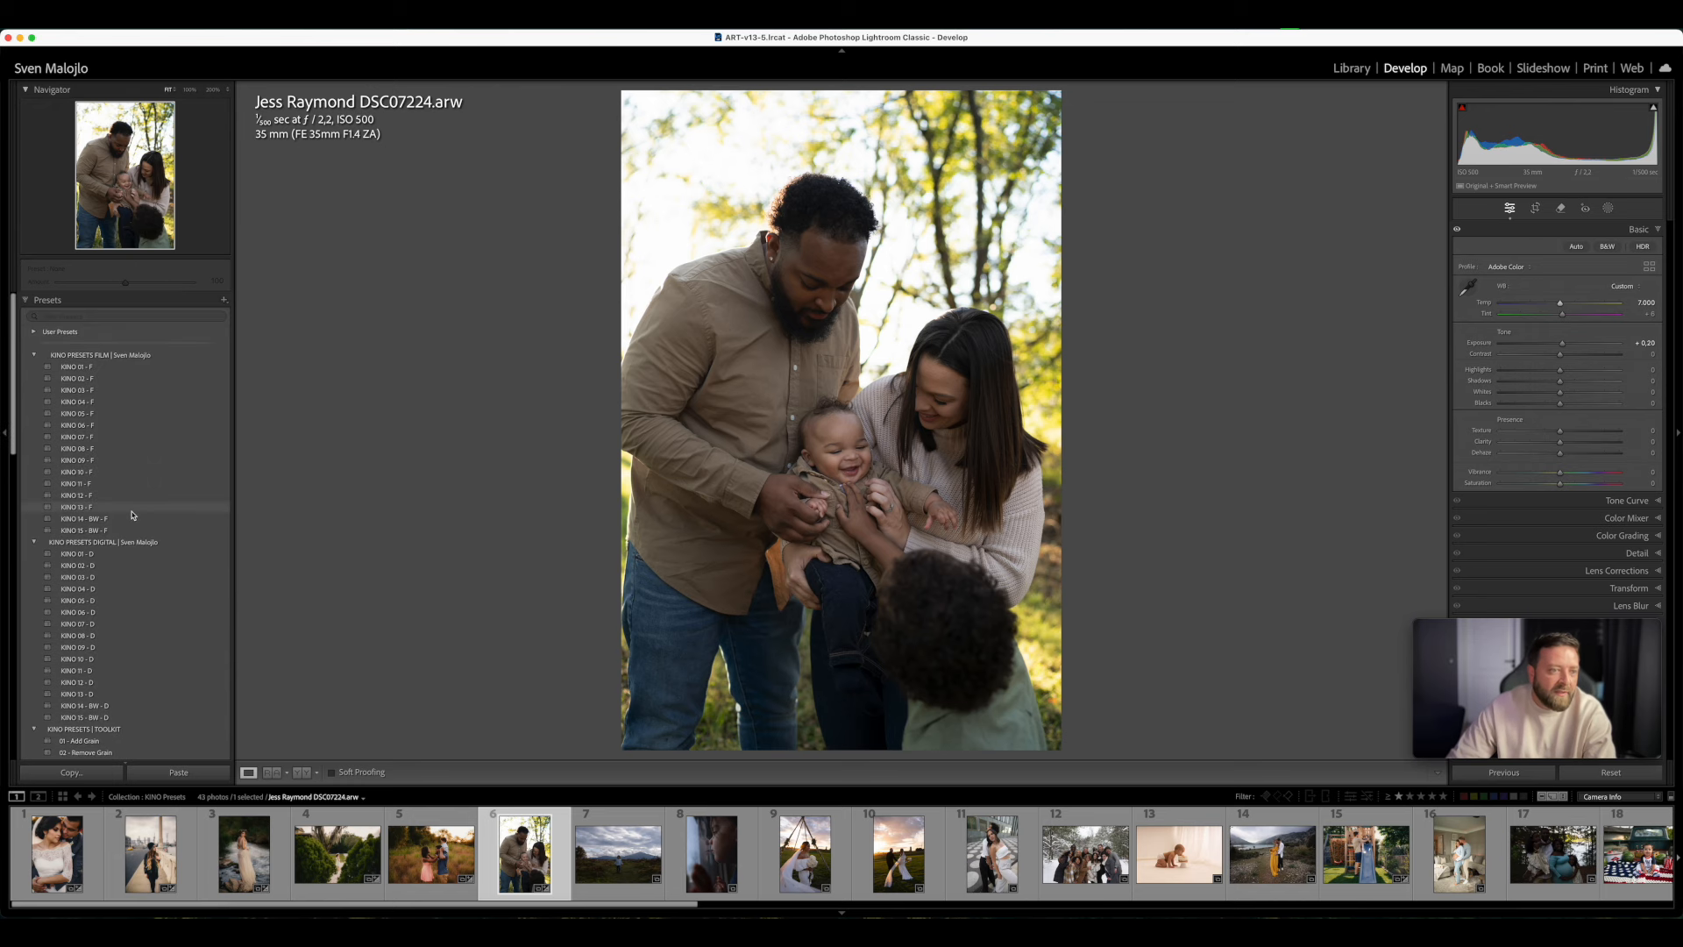
pyautogui.click(89, 390)
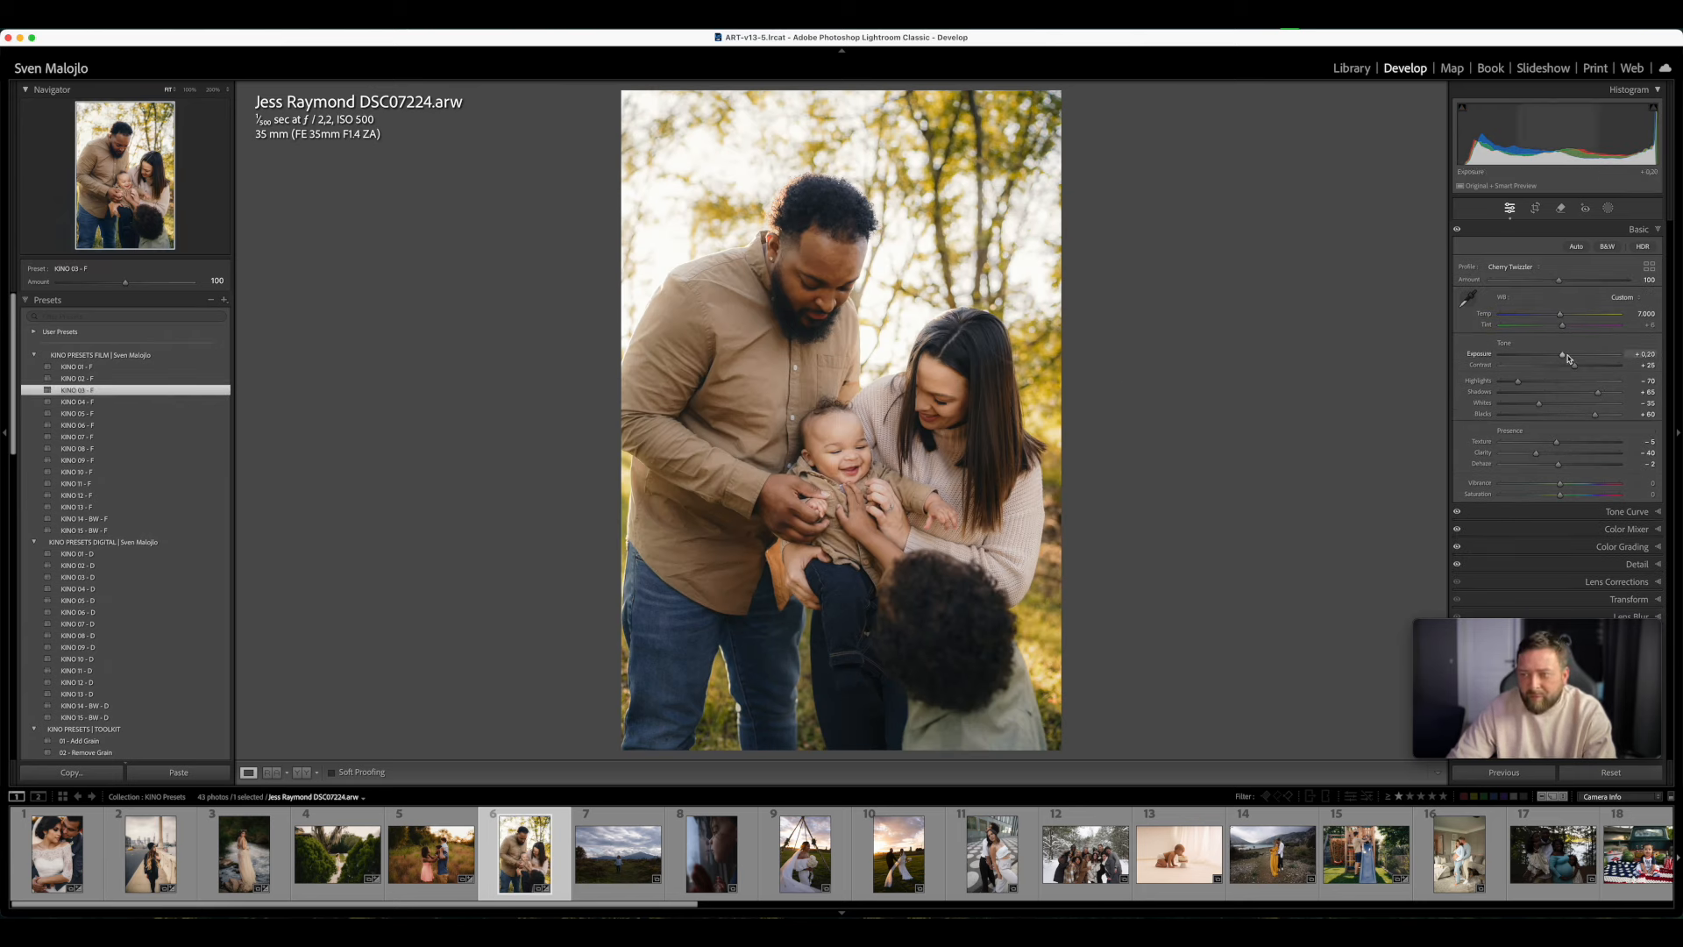
pyautogui.moveTo(1566, 355); pyautogui.dragTo(1564, 357)
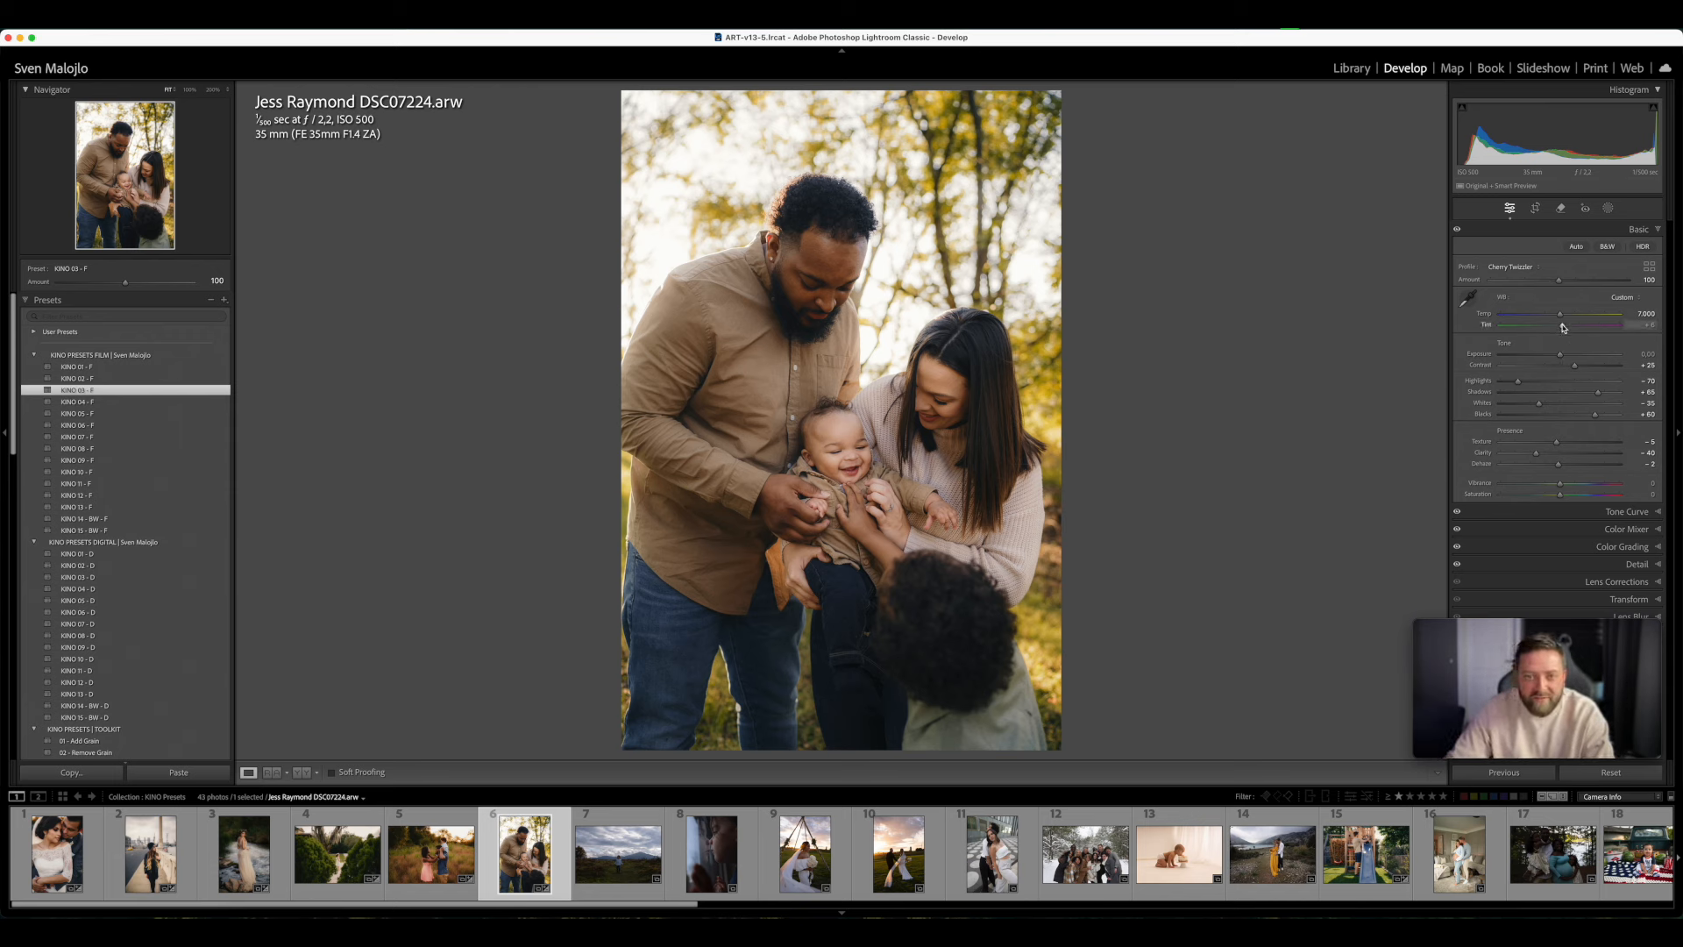
pyautogui.click(1565, 327)
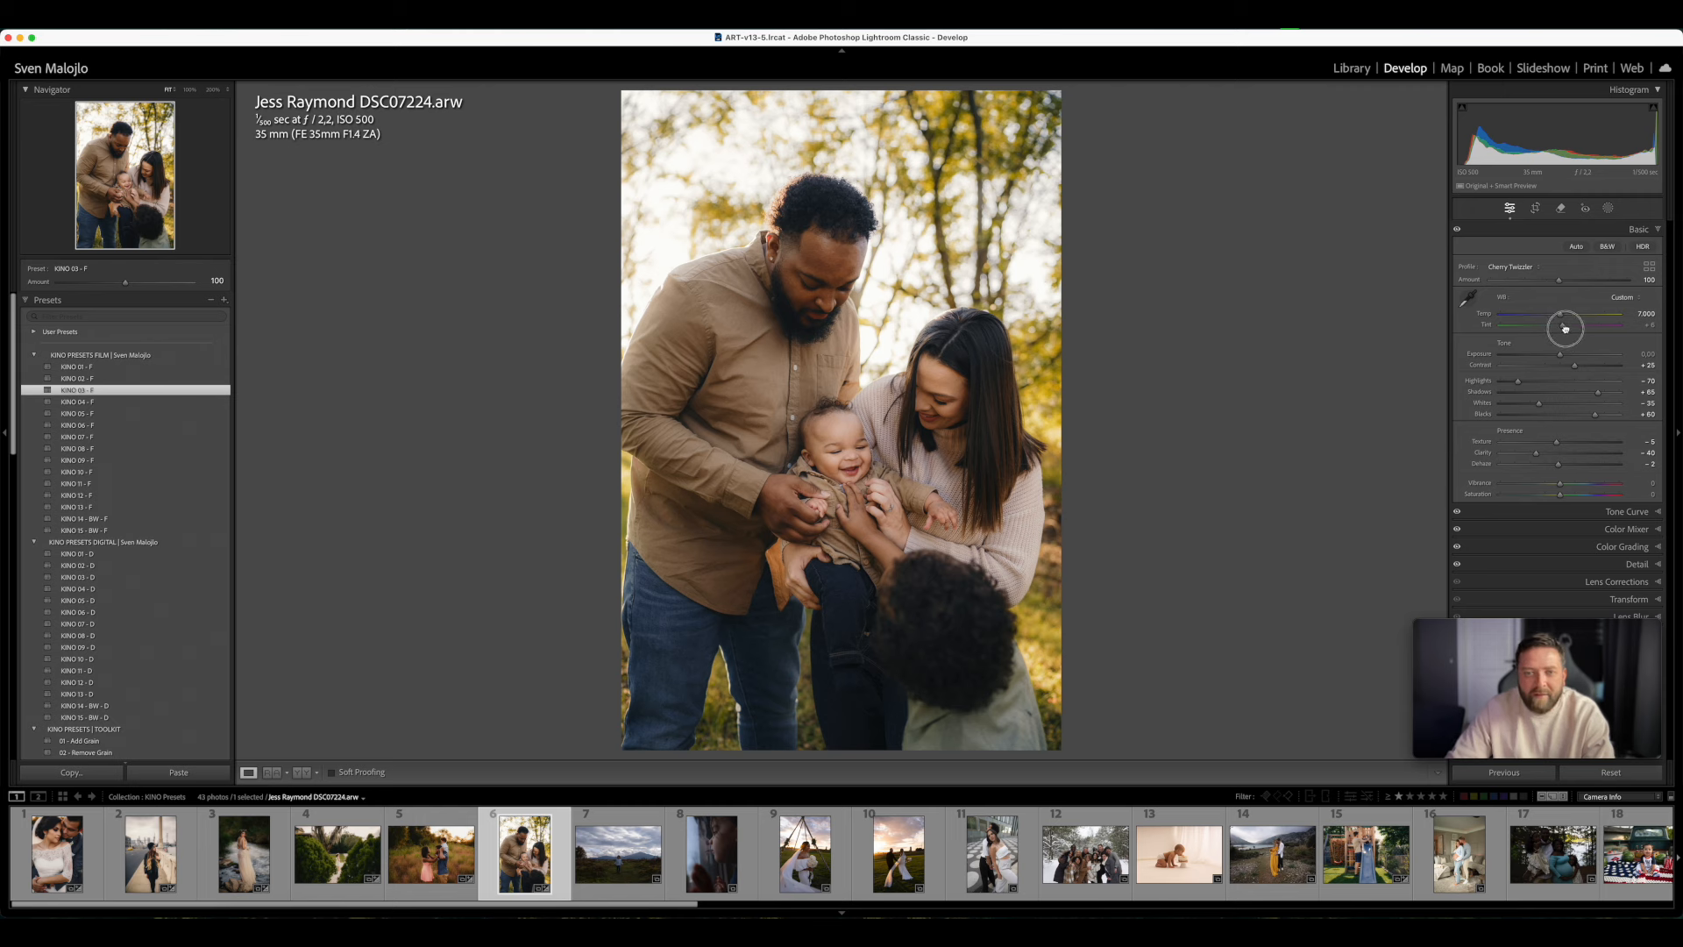
pyautogui.moveTo(1565, 327); pyautogui.dragTo(1570, 319)
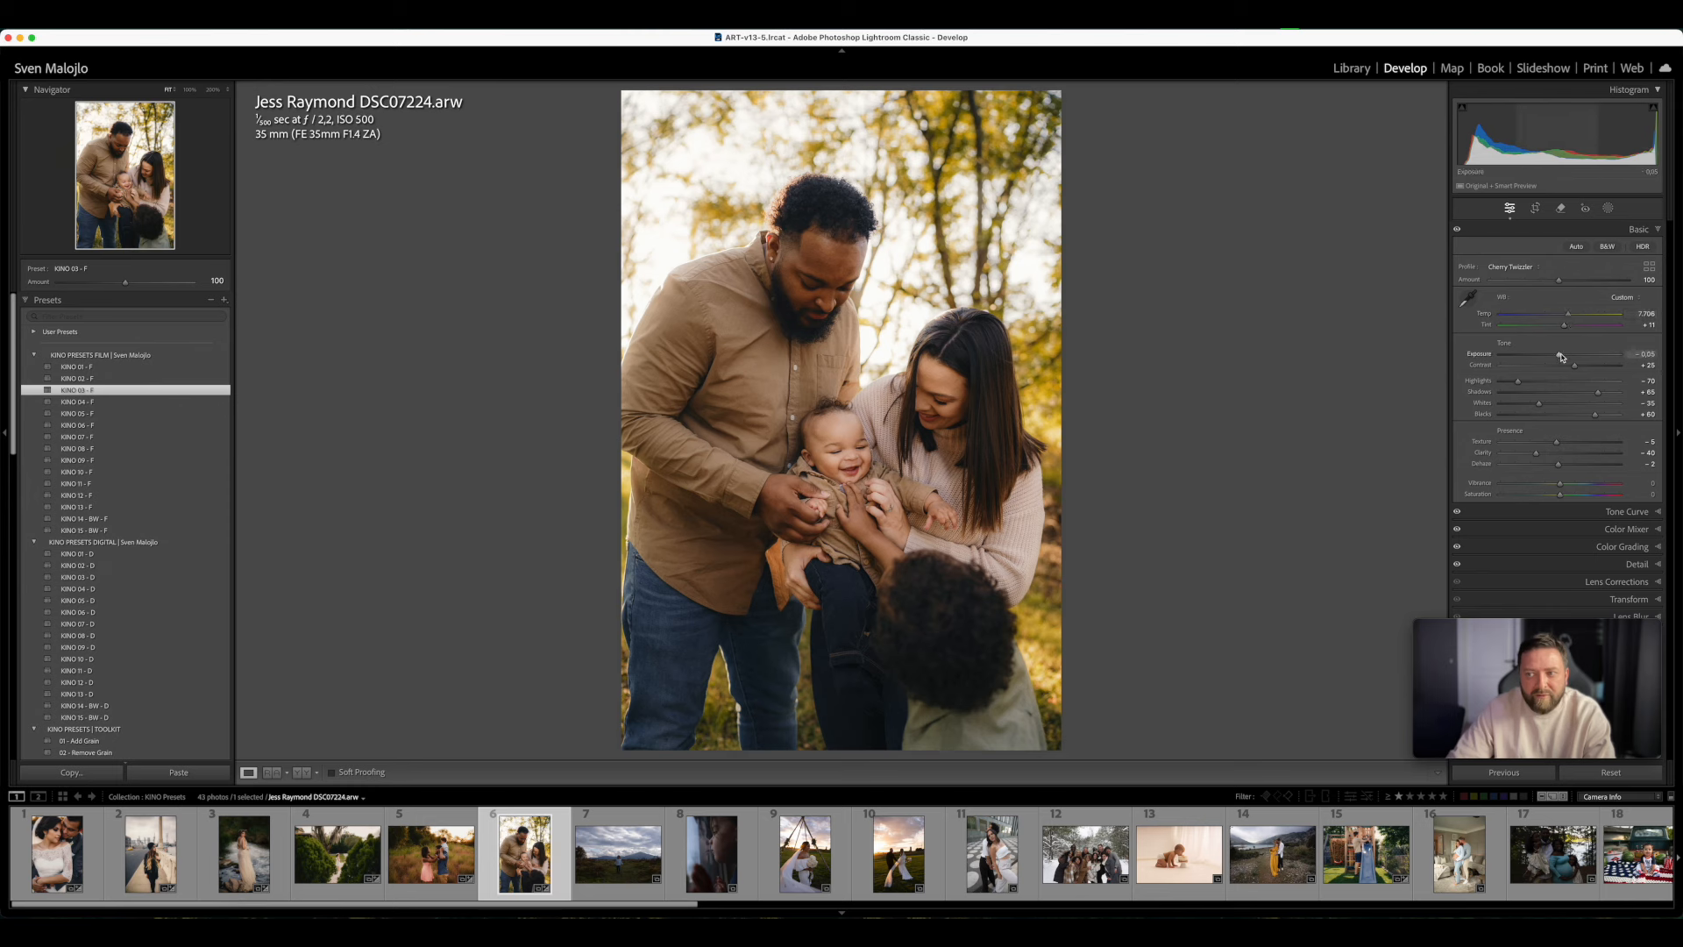
pyautogui.moveTo(1568, 331); pyautogui.dragTo(1569, 315)
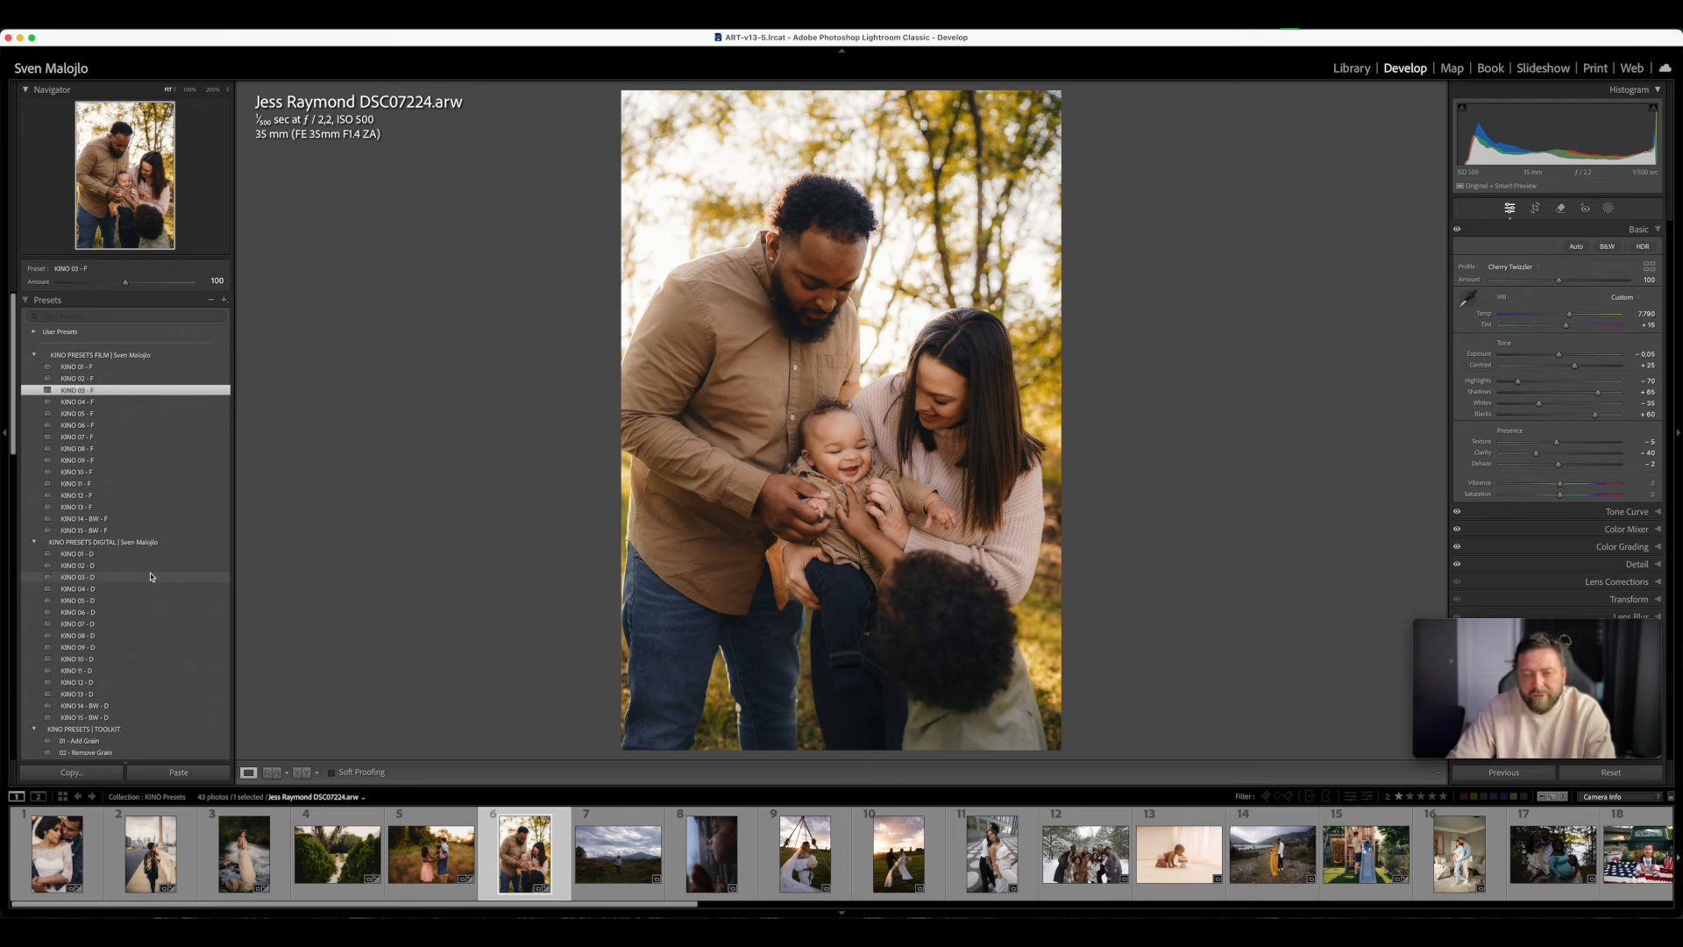
# - Try the digital version KINO 03 - D on the family photo, inspect it and switch back to KINO 03 - F
pyautogui.click(151, 577)
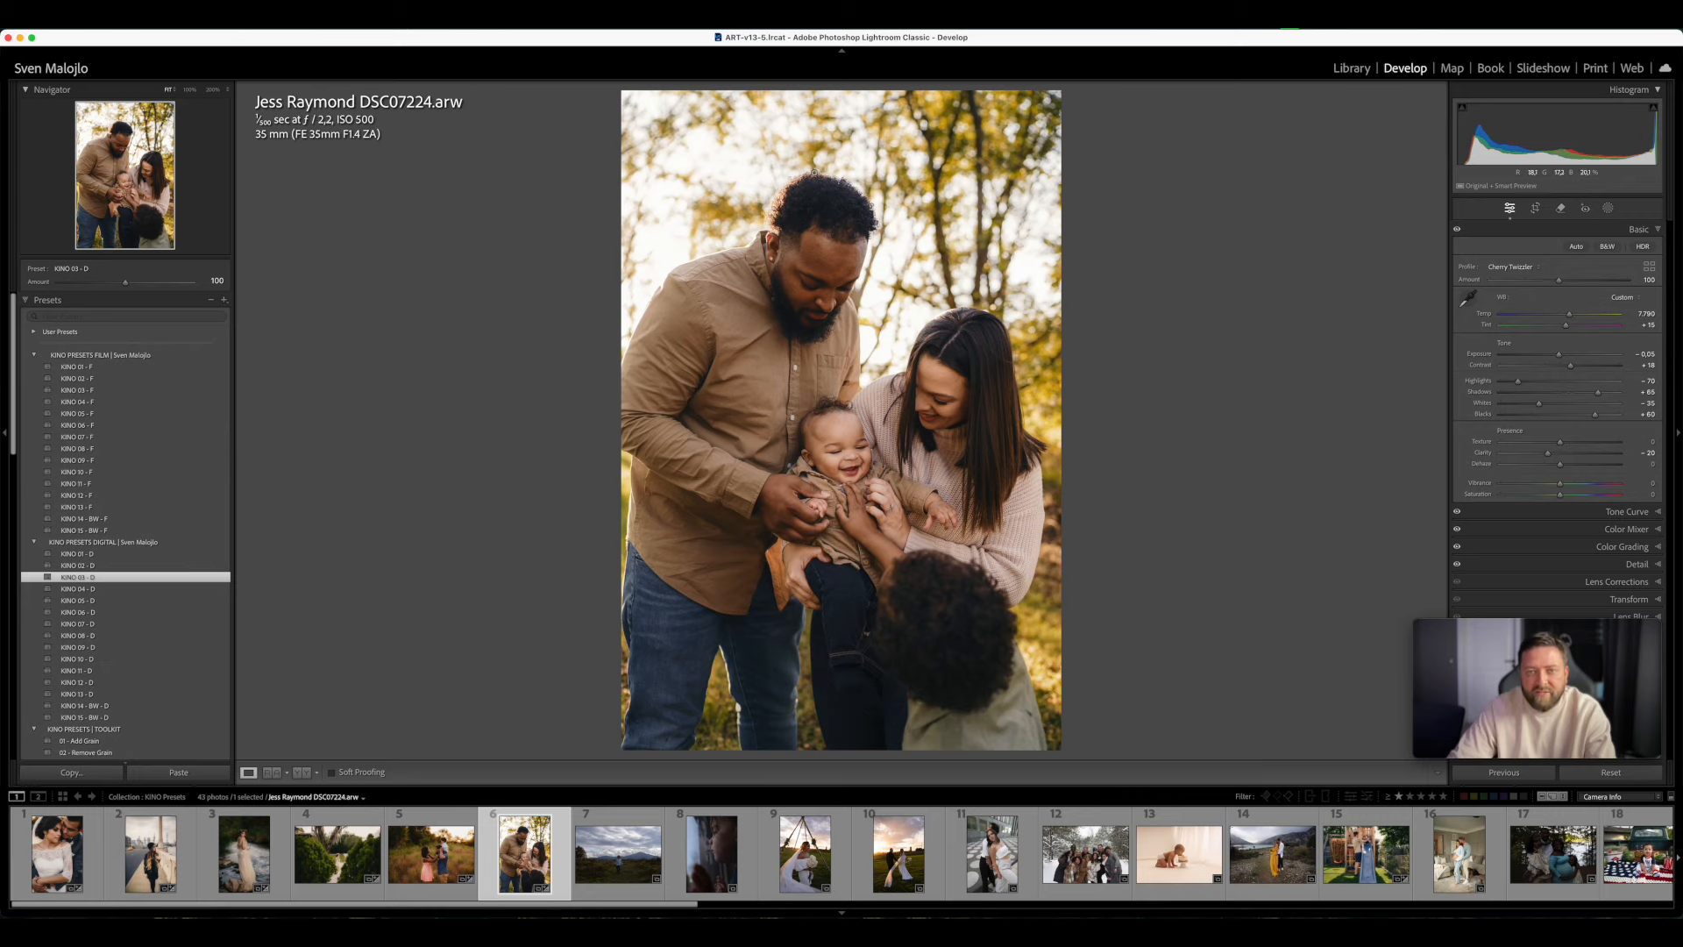
pyautogui.click(827, 452)
pyautogui.click(455, 601)
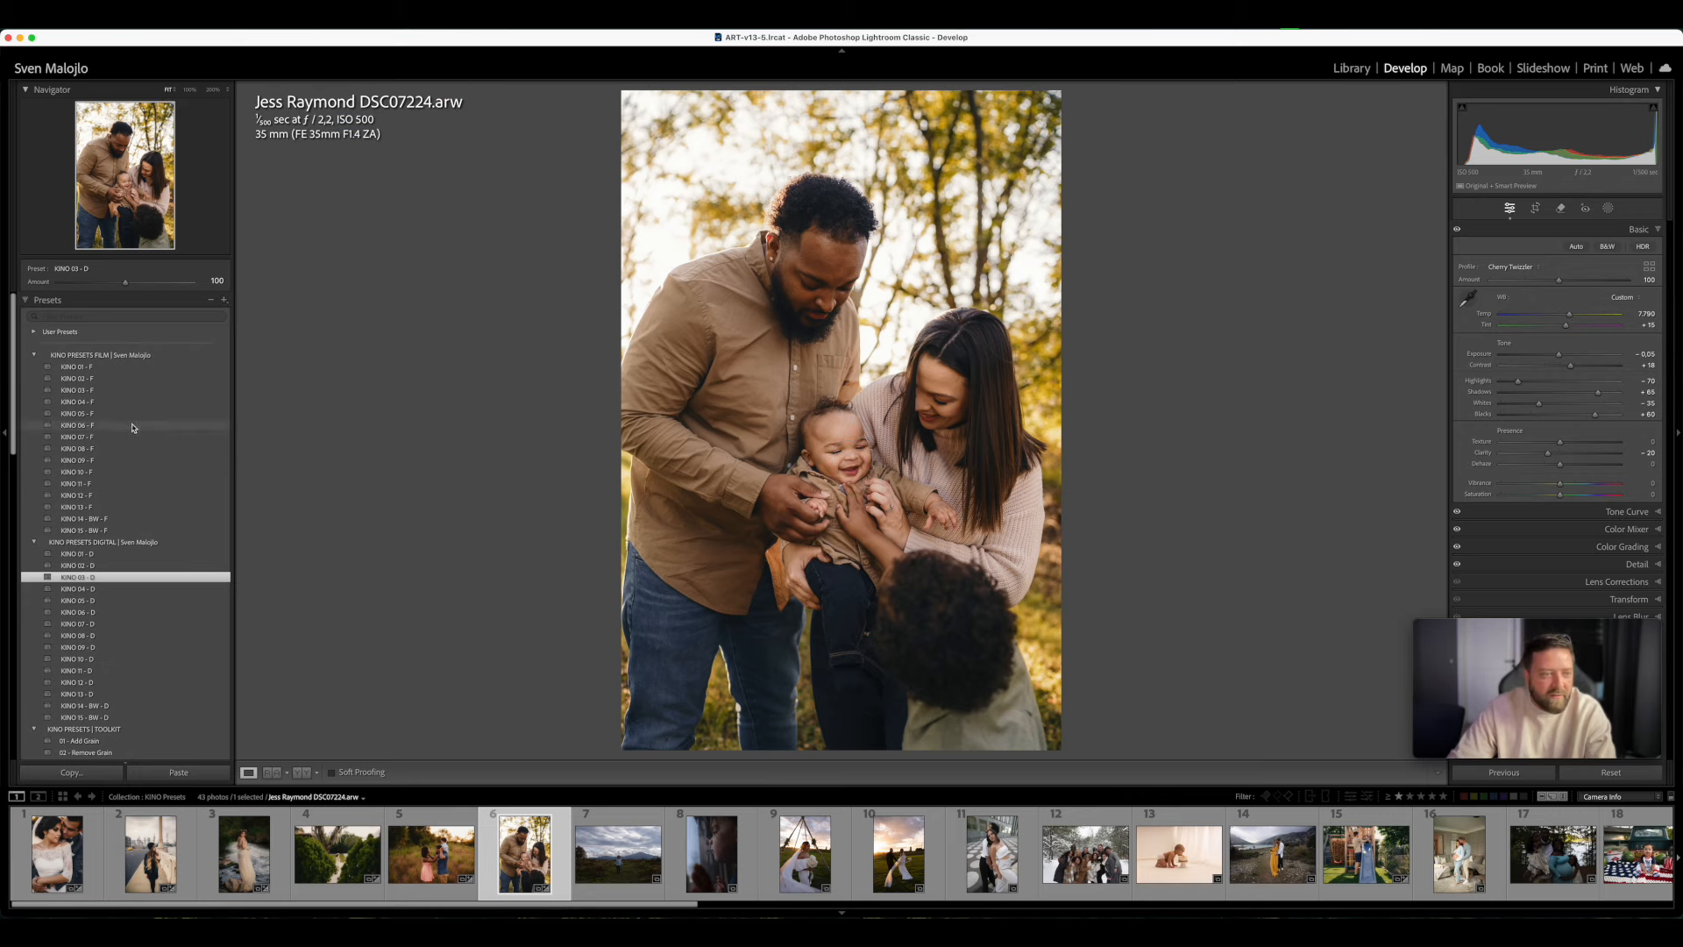
pyautogui.click(112, 392)
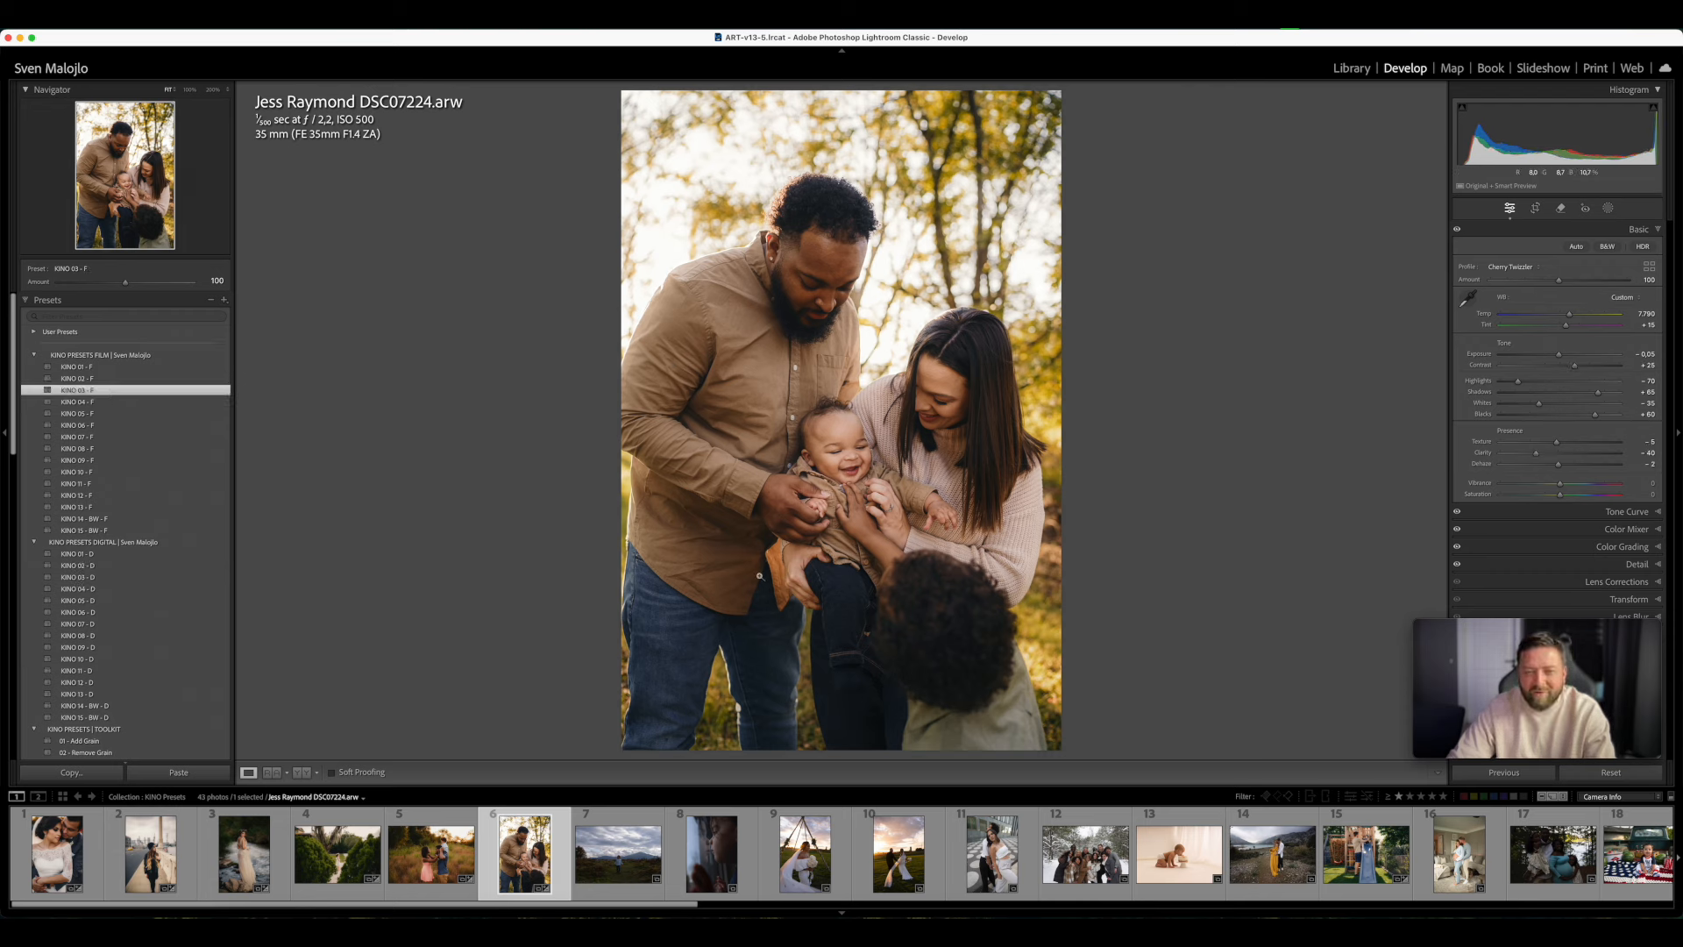
pyautogui.click(965, 410)
pyautogui.click(1033, 451)
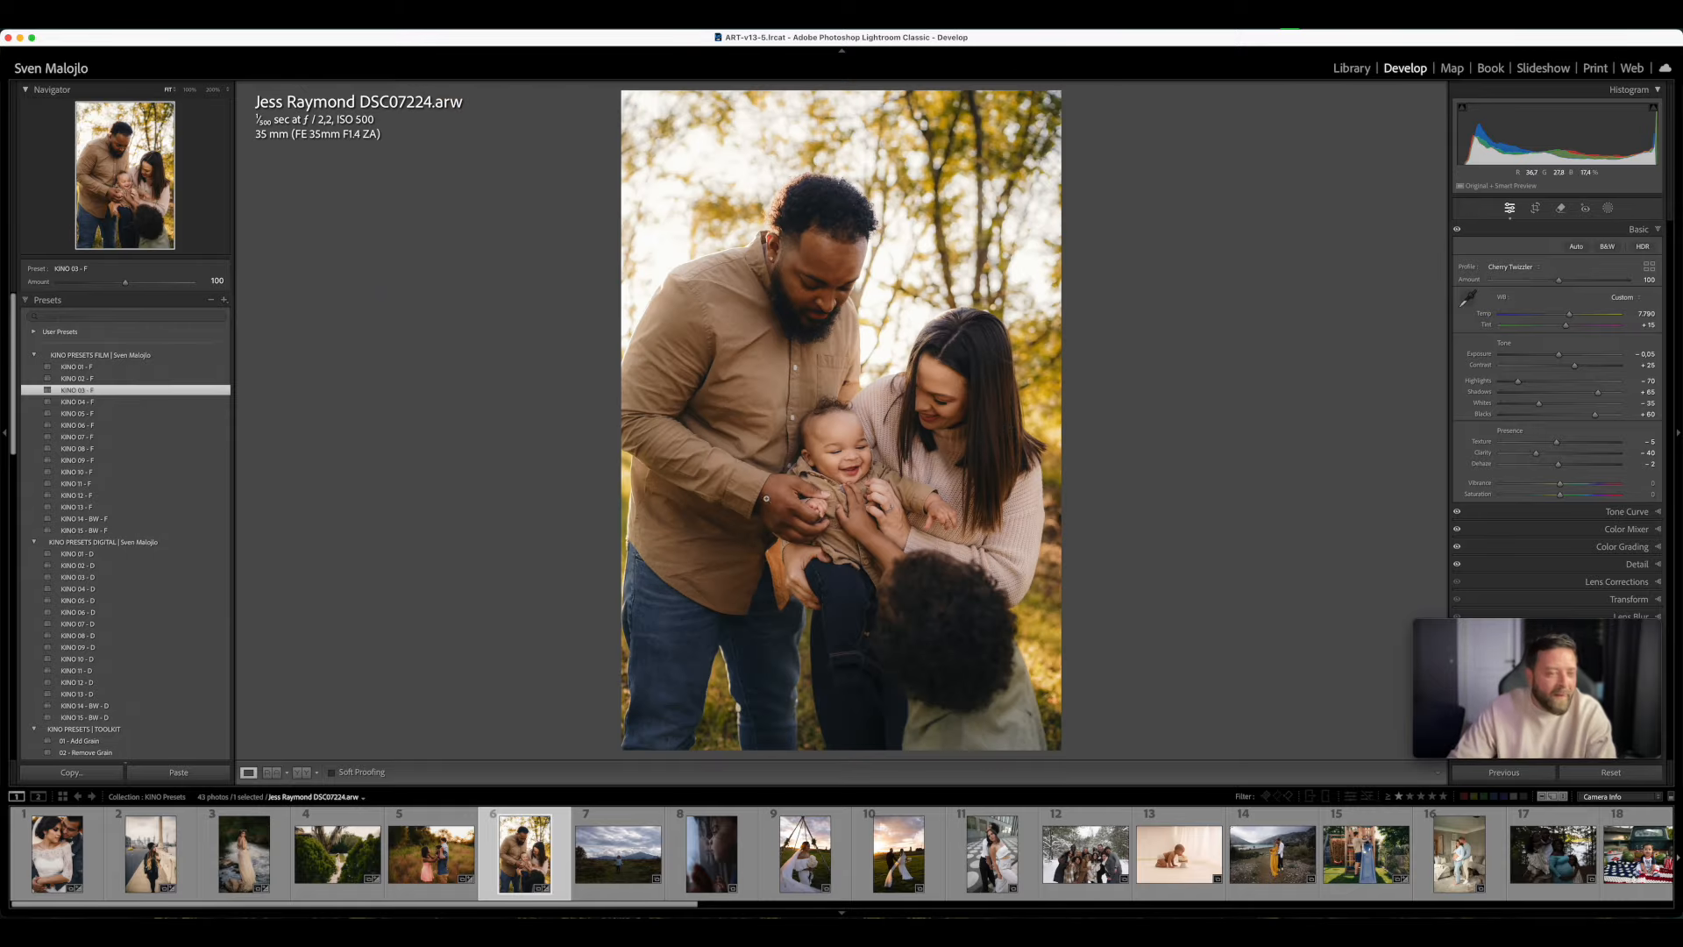
# - Apply the AI mask preset Bg - COLORFUL GLOW BG to the family photo at an amount of 39
pyautogui.scroll(-4, 149, 686)
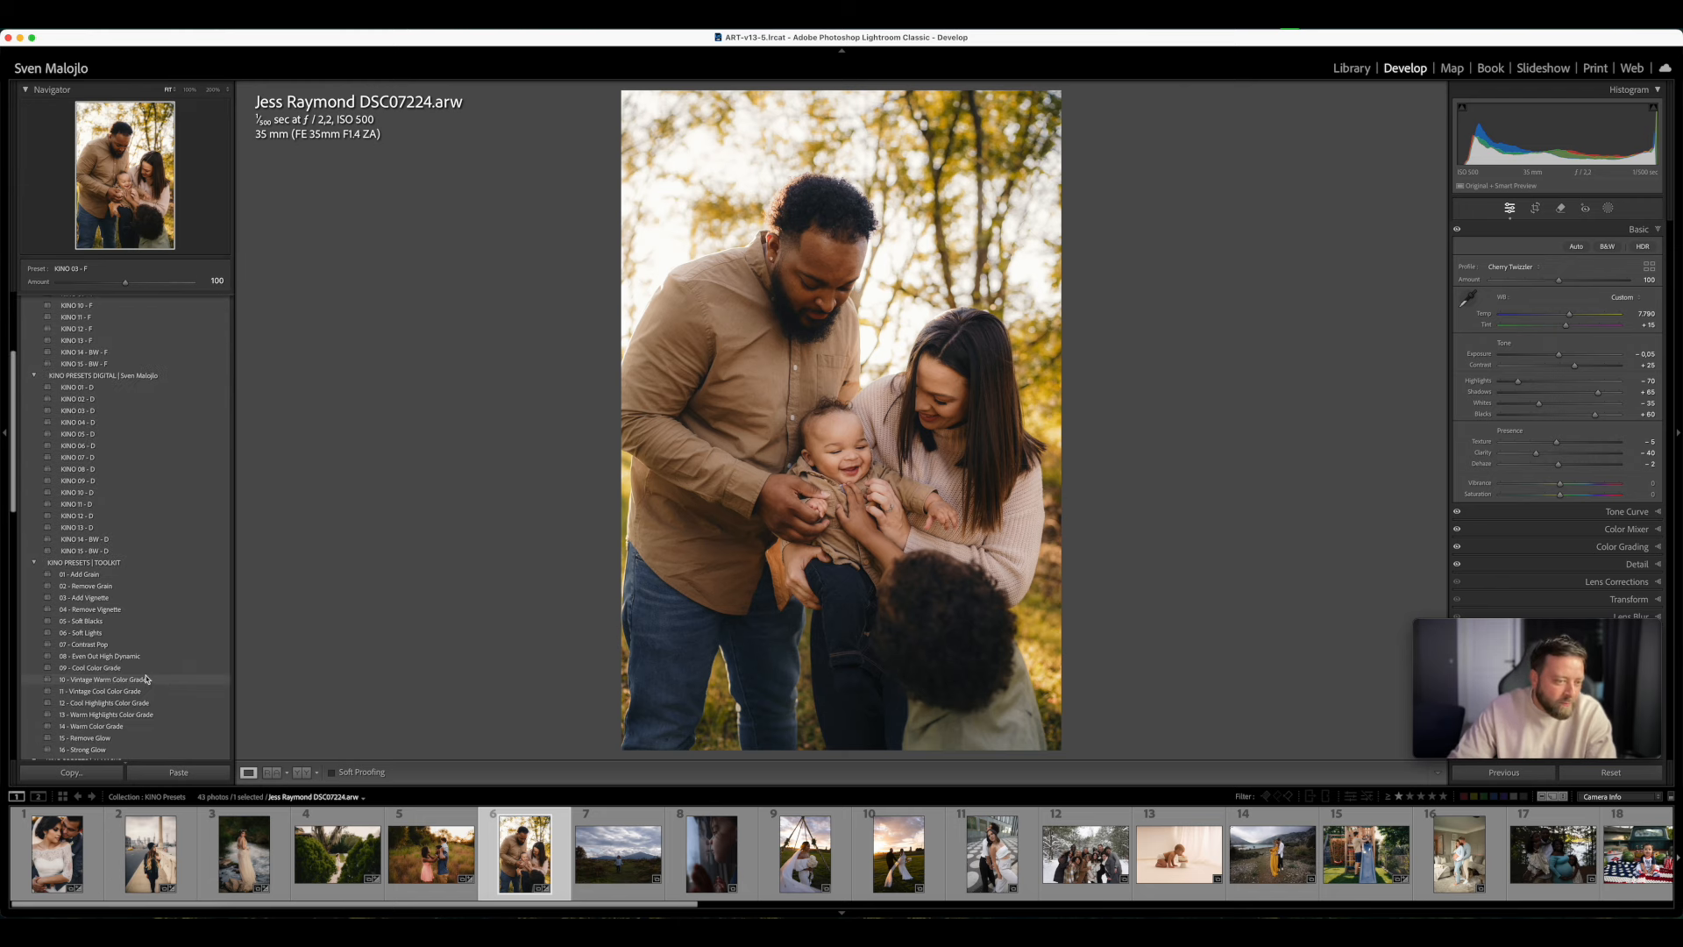
pyautogui.scroll(-4, 149, 684)
pyautogui.scroll(-5, 149, 675)
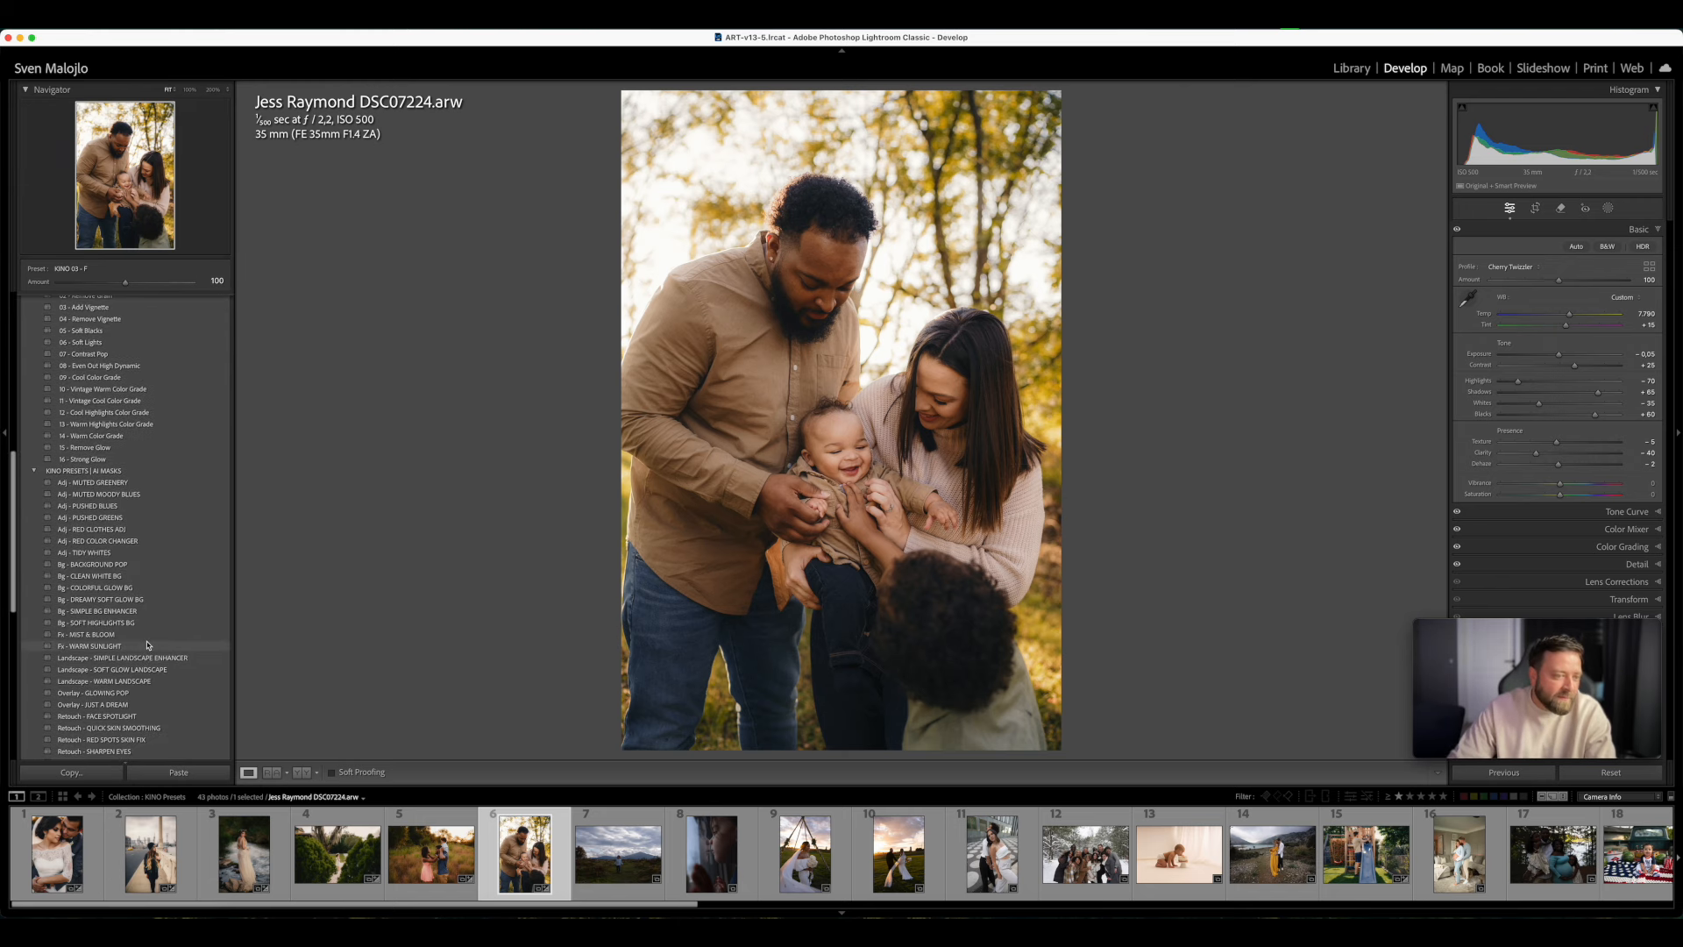
pyautogui.scroll(-1, 149, 654)
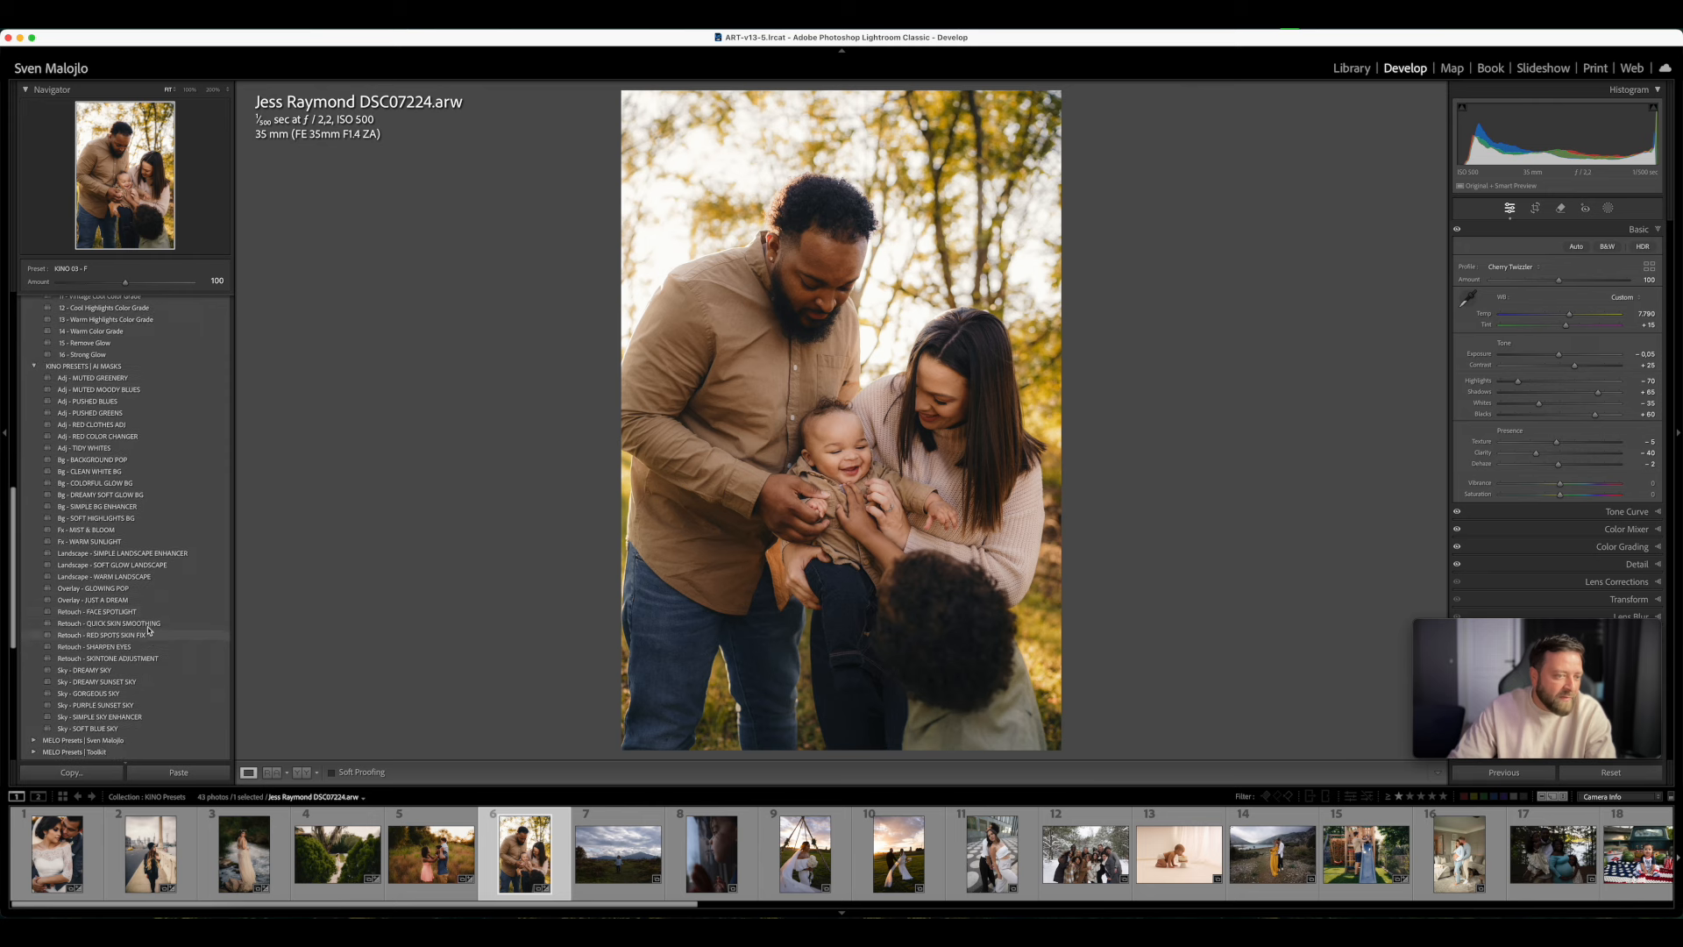
pyautogui.scroll(-1, 167, 593)
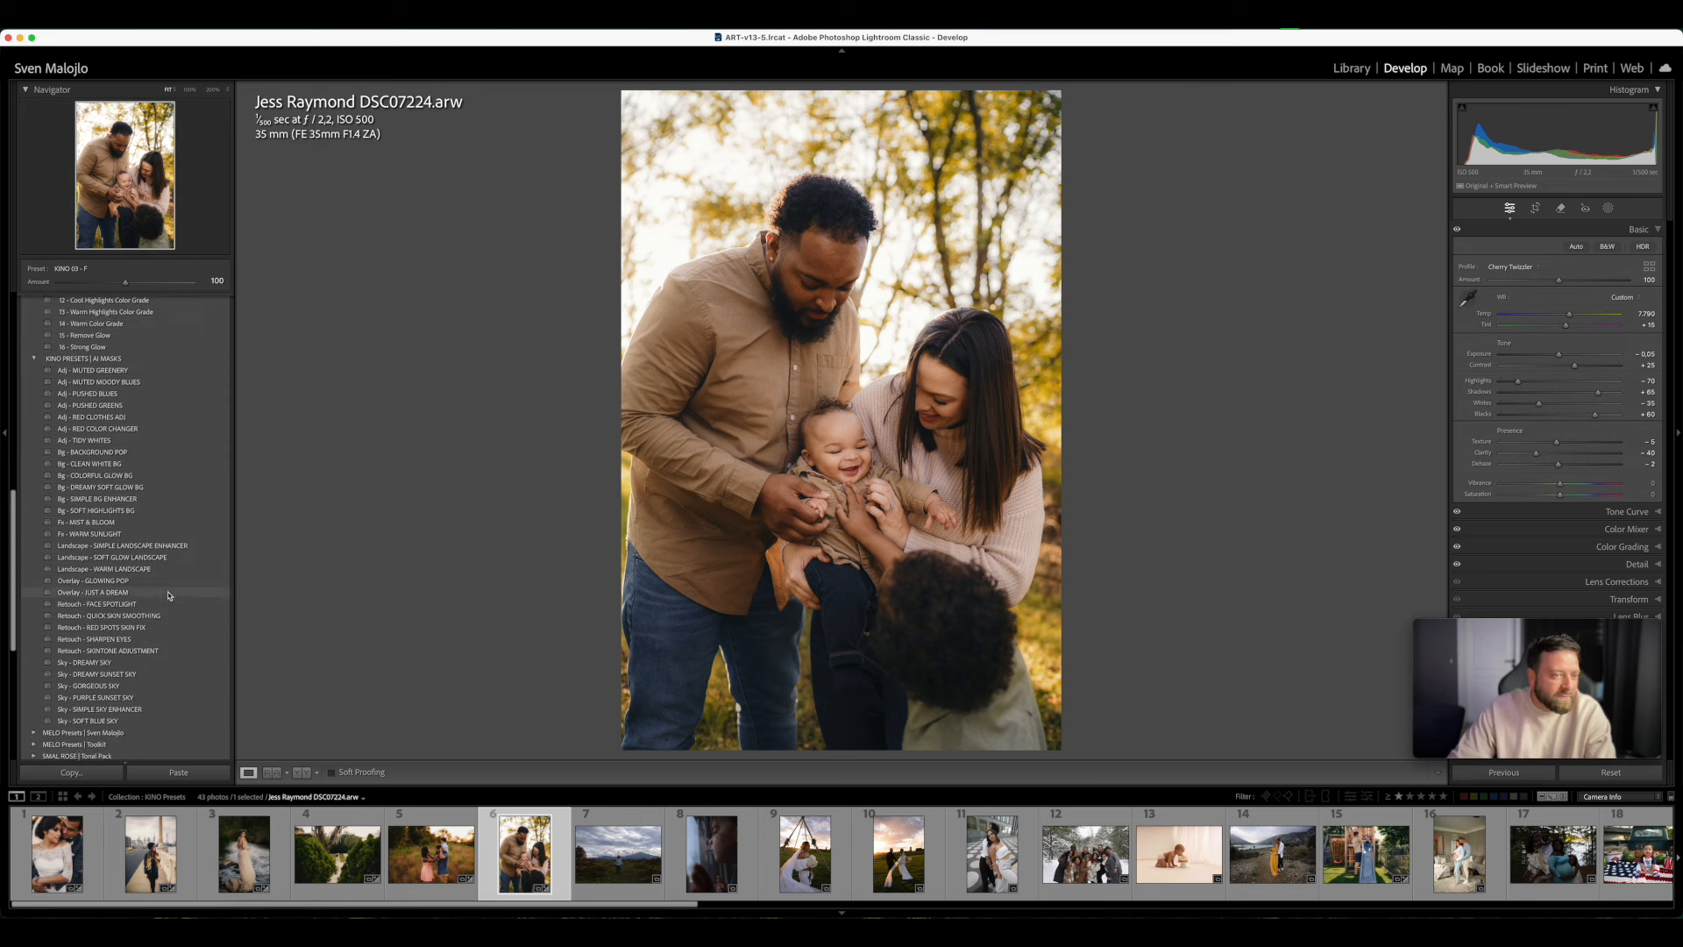
pyautogui.click(113, 478)
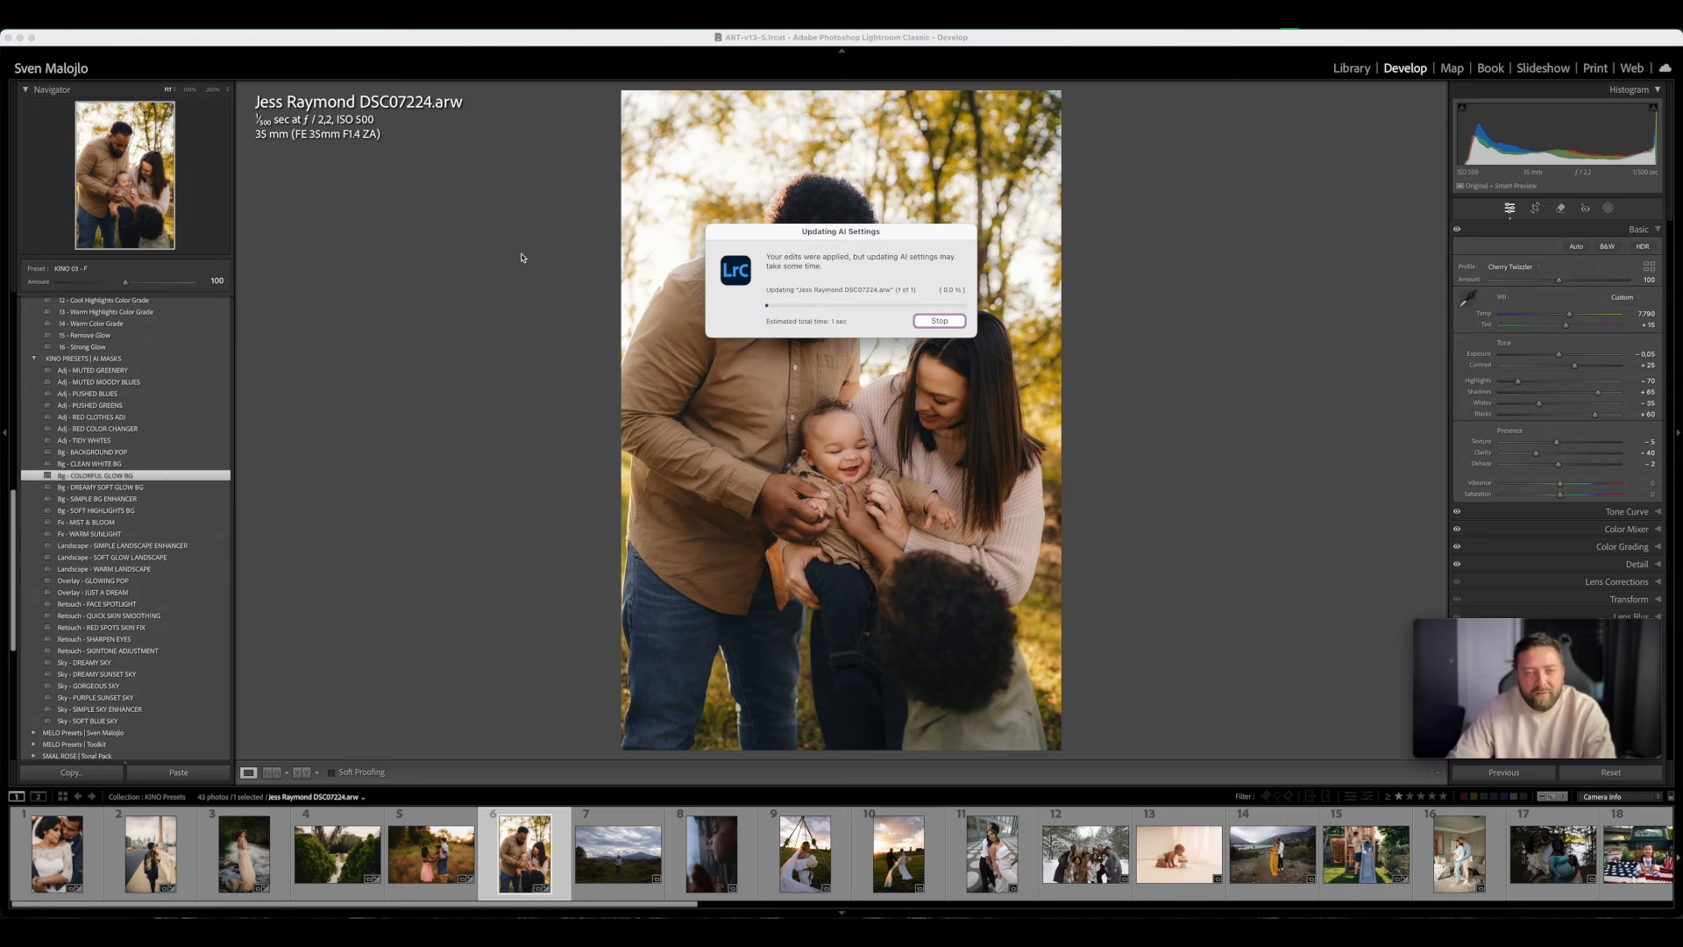
pyautogui.moveTo(122, 287); pyautogui.dragTo(81, 288)
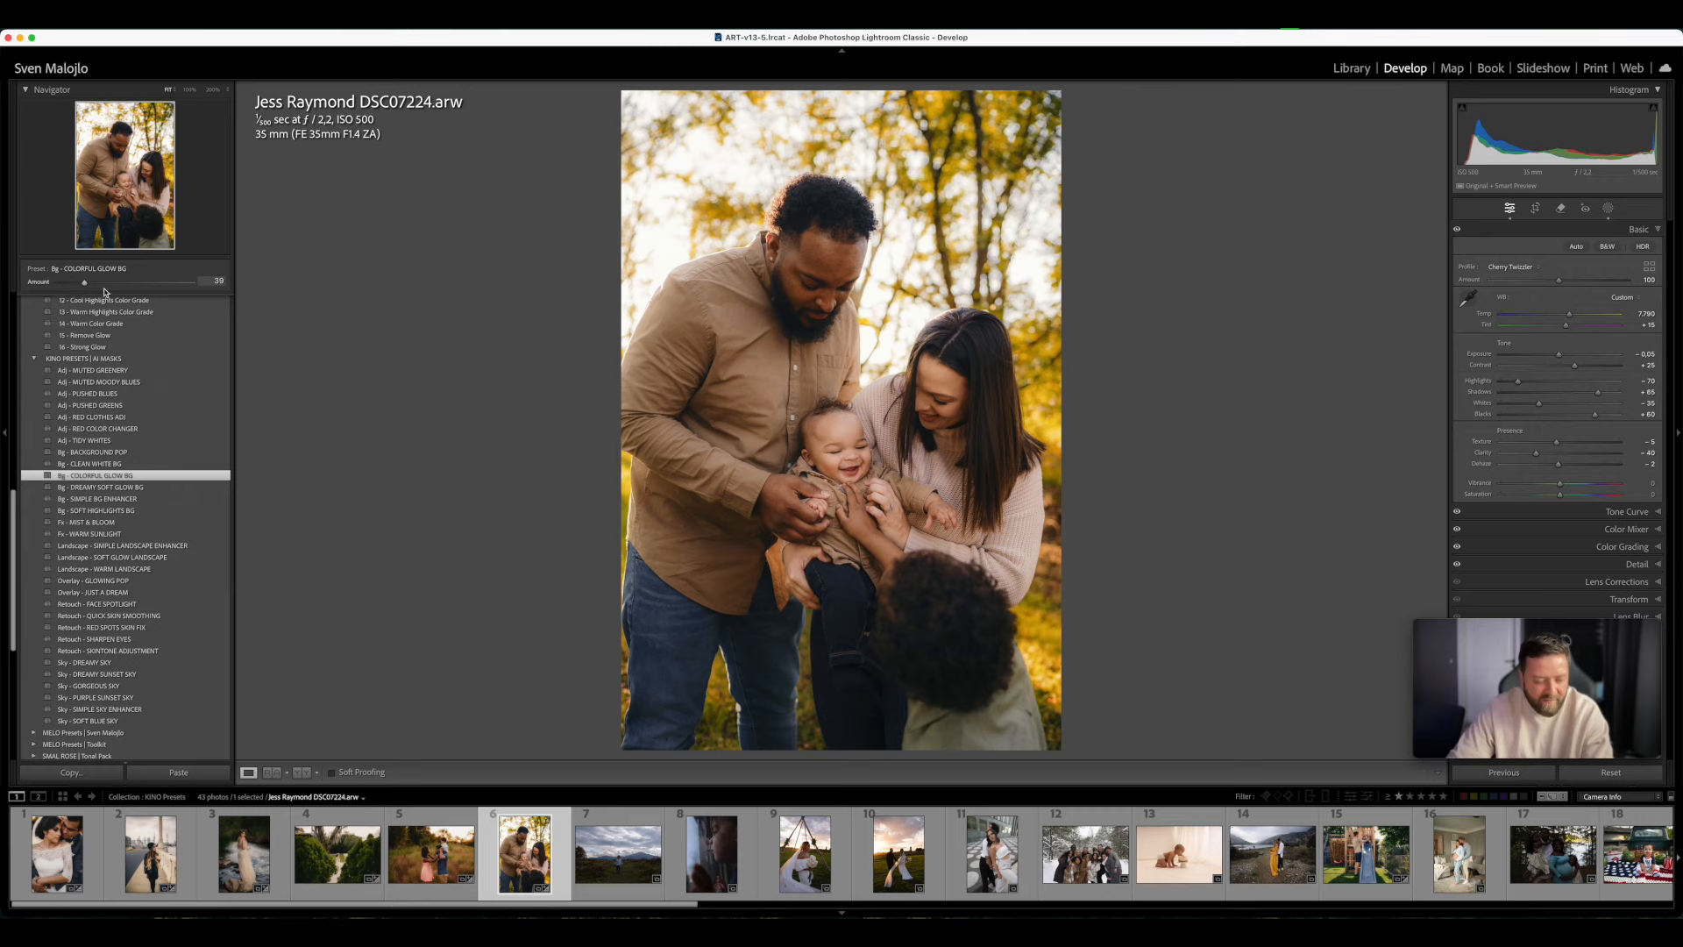
# - Compare the family photo before and after the edits side by side, then return to the single view
pyautogui.press('Tab')
pyautogui.press('Tab')
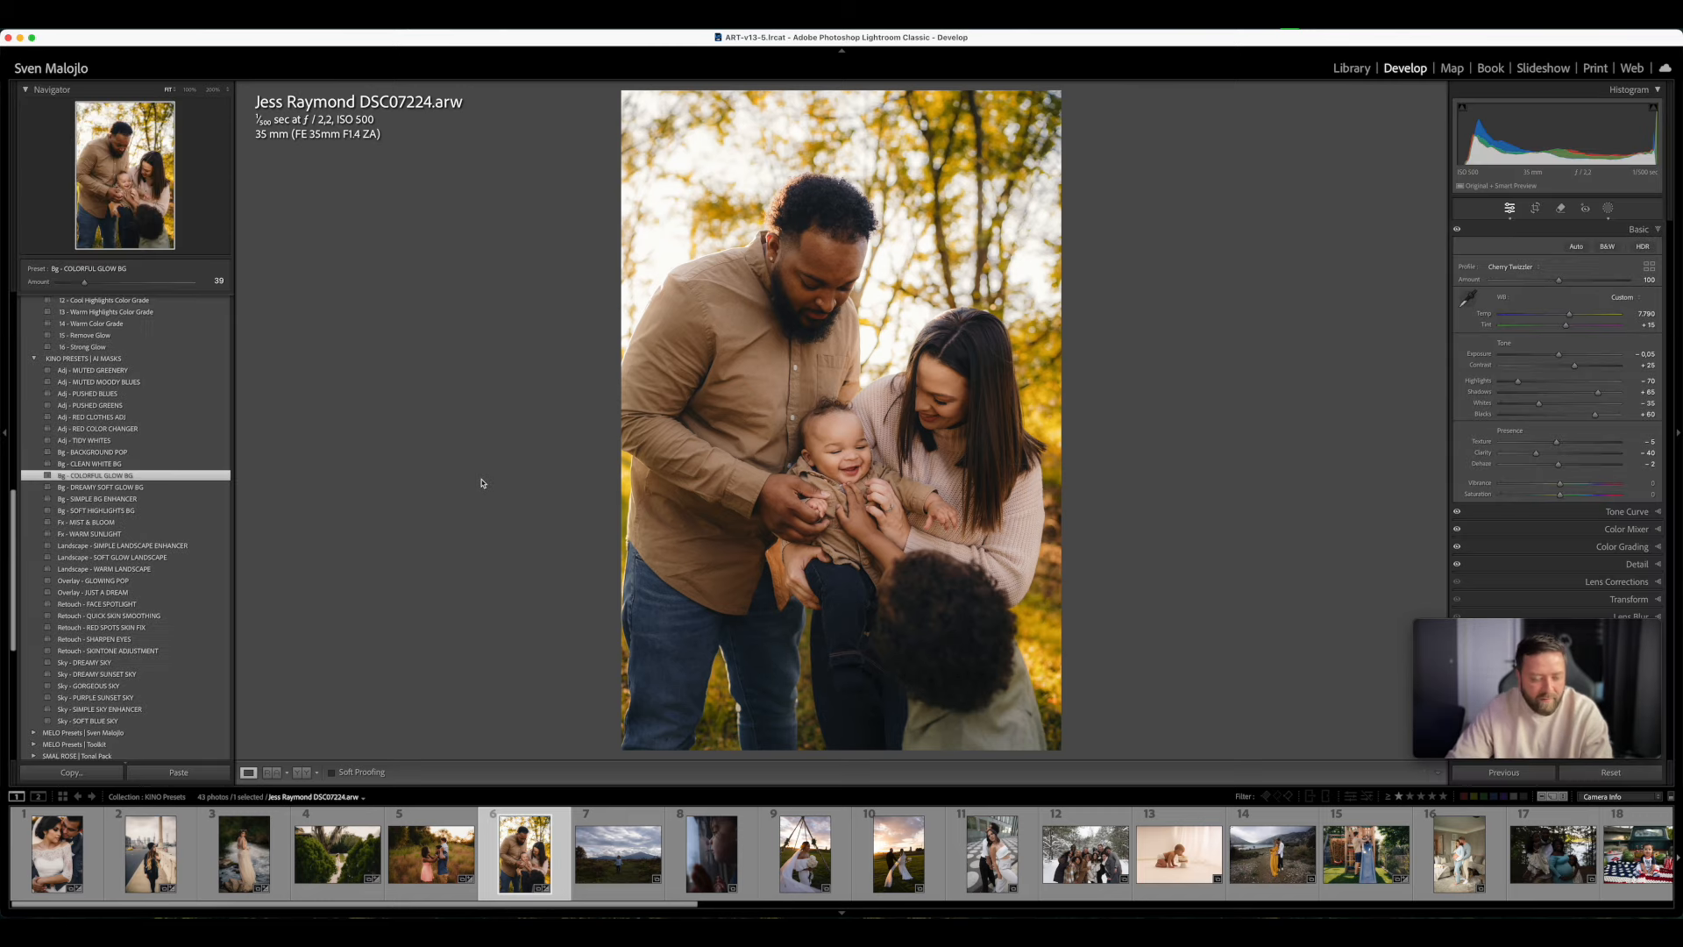
pyautogui.press('y')
pyautogui.press('Tab')
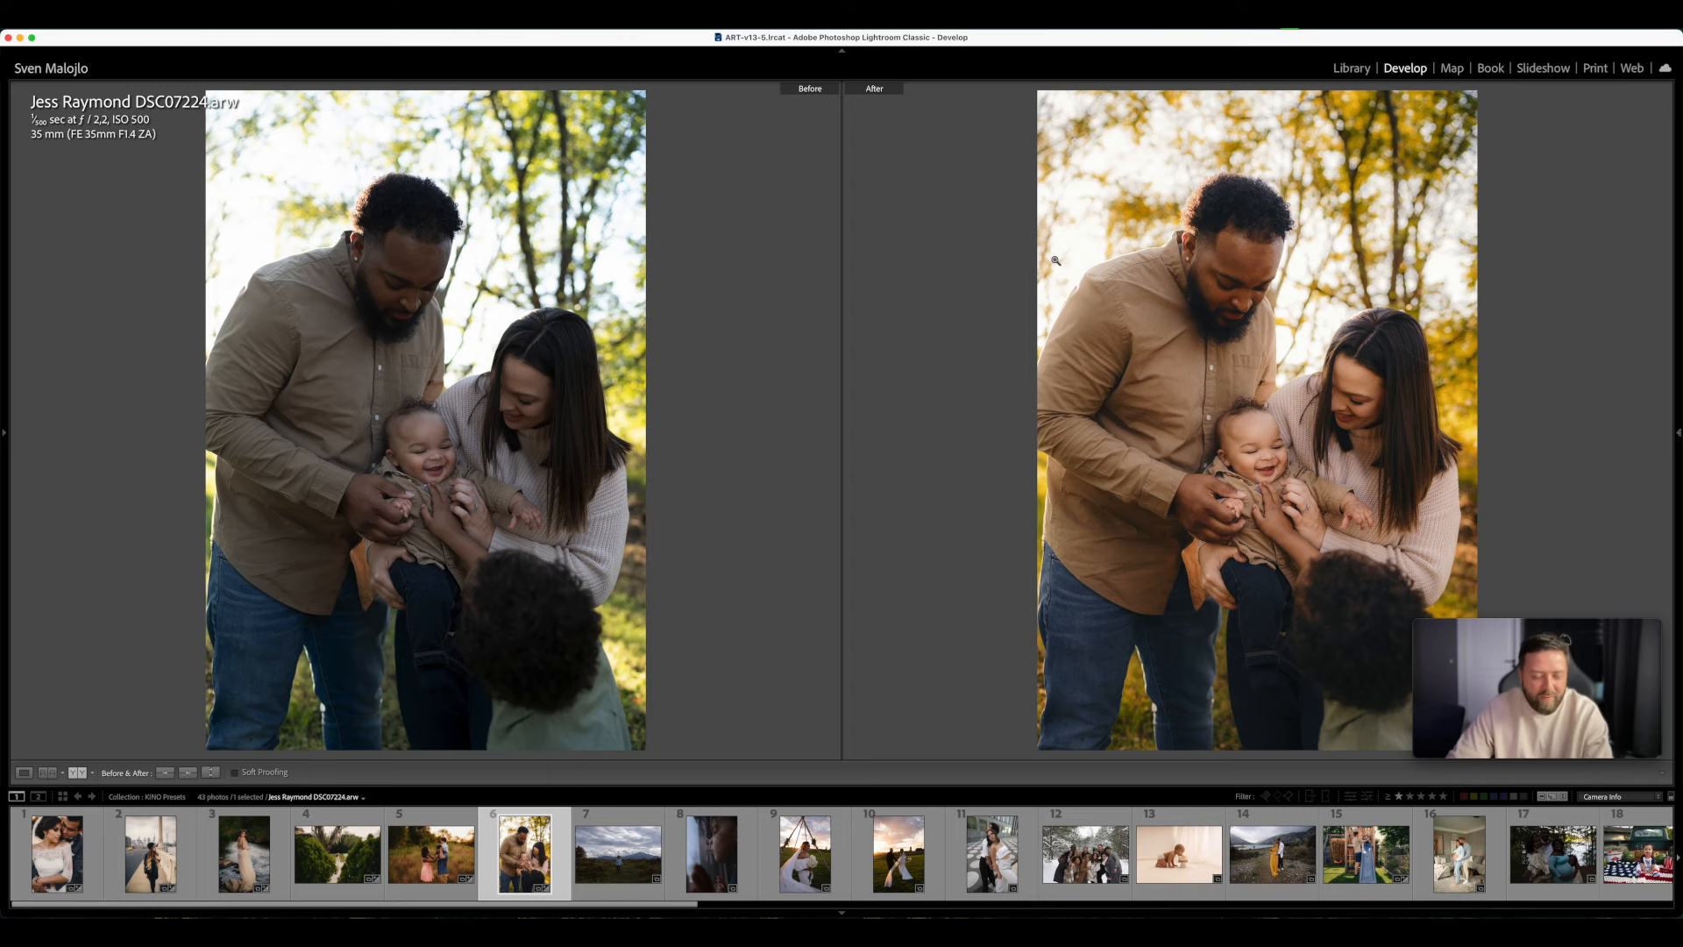
pyautogui.press('y')
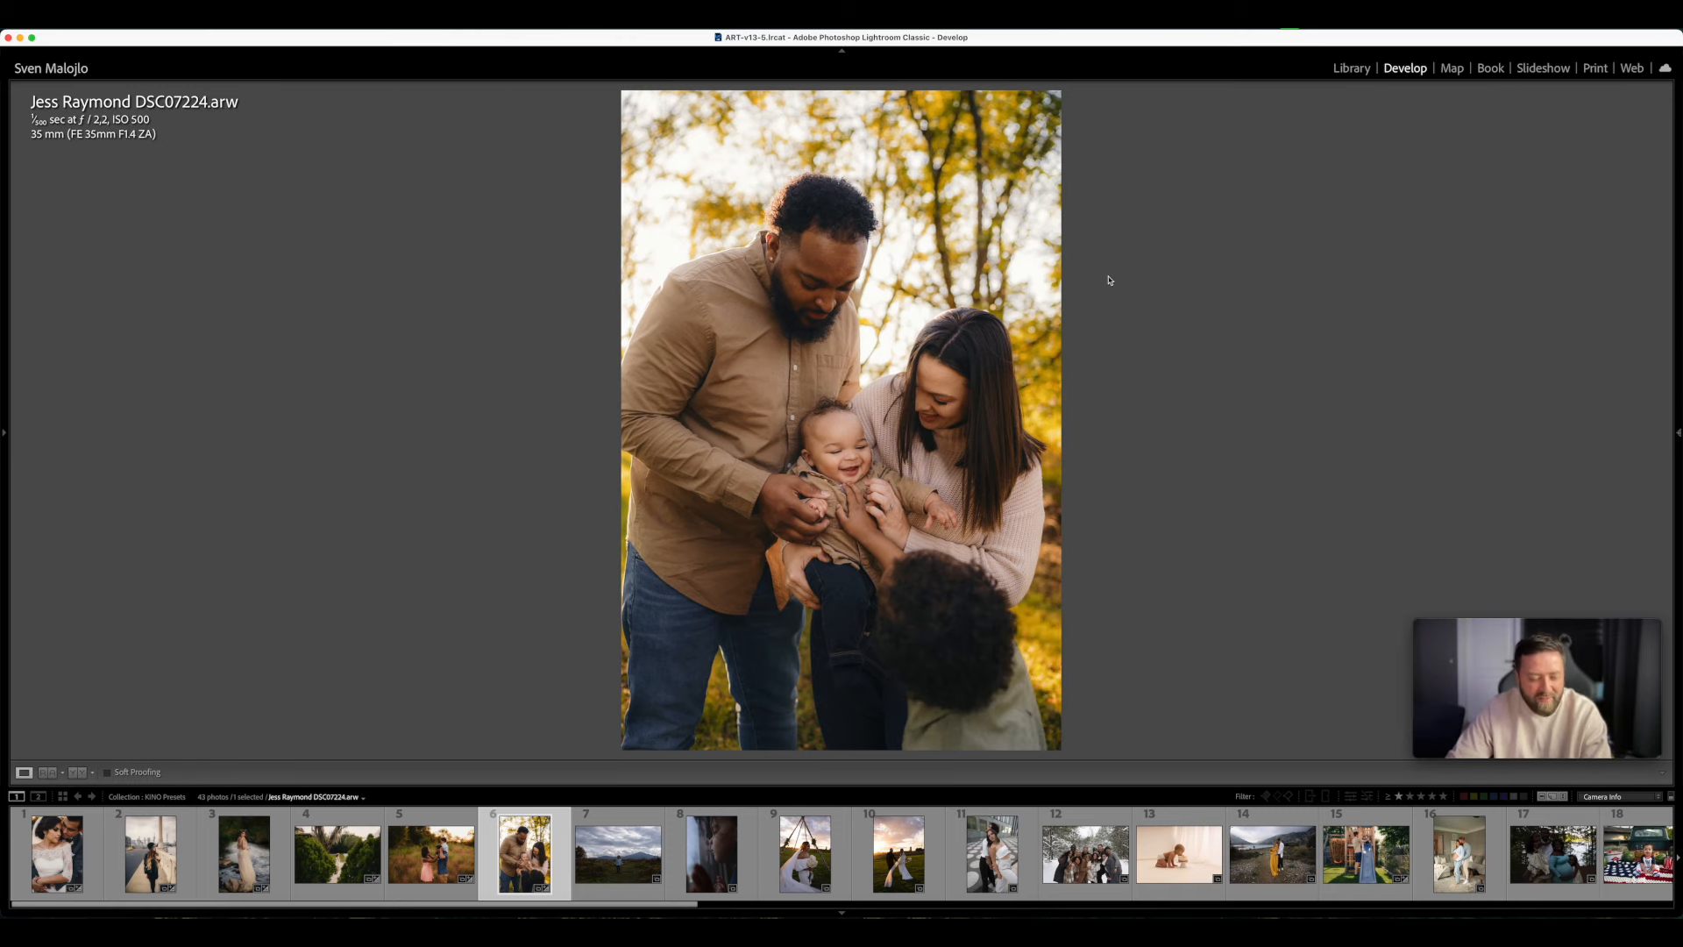
pyautogui.press('Tab')
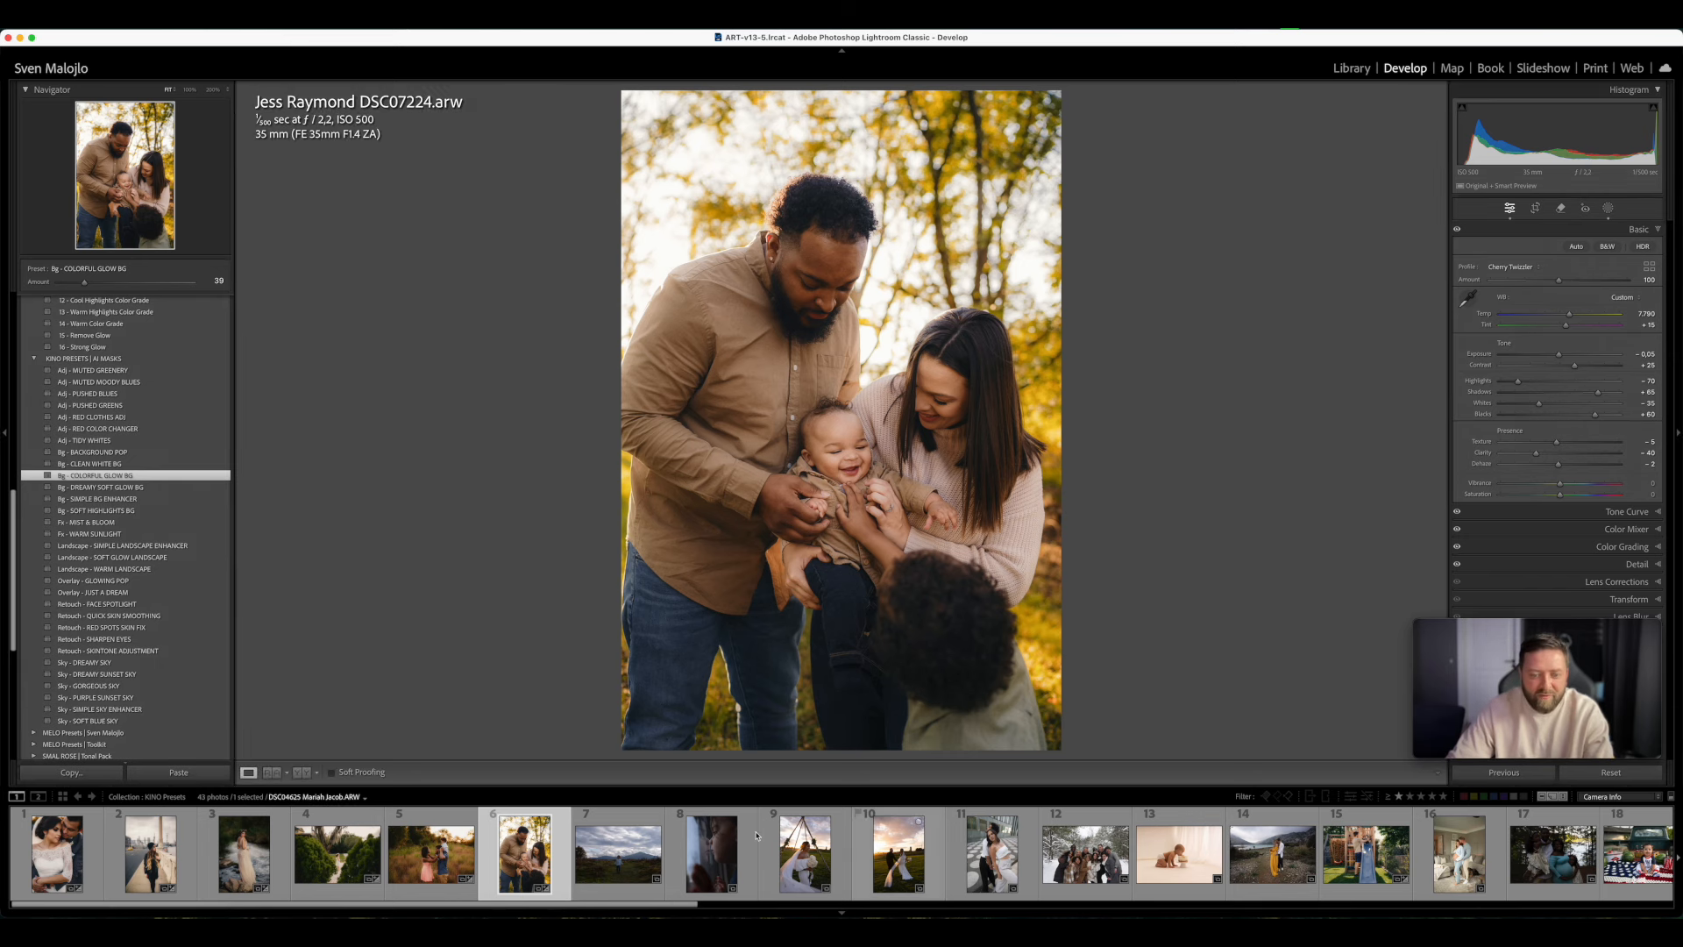
# - Try the film presets KINO 05 - F through KINO 13 - F on the family photo and settle on KINO 01 - F
pyautogui.scroll(10, 109, 429)
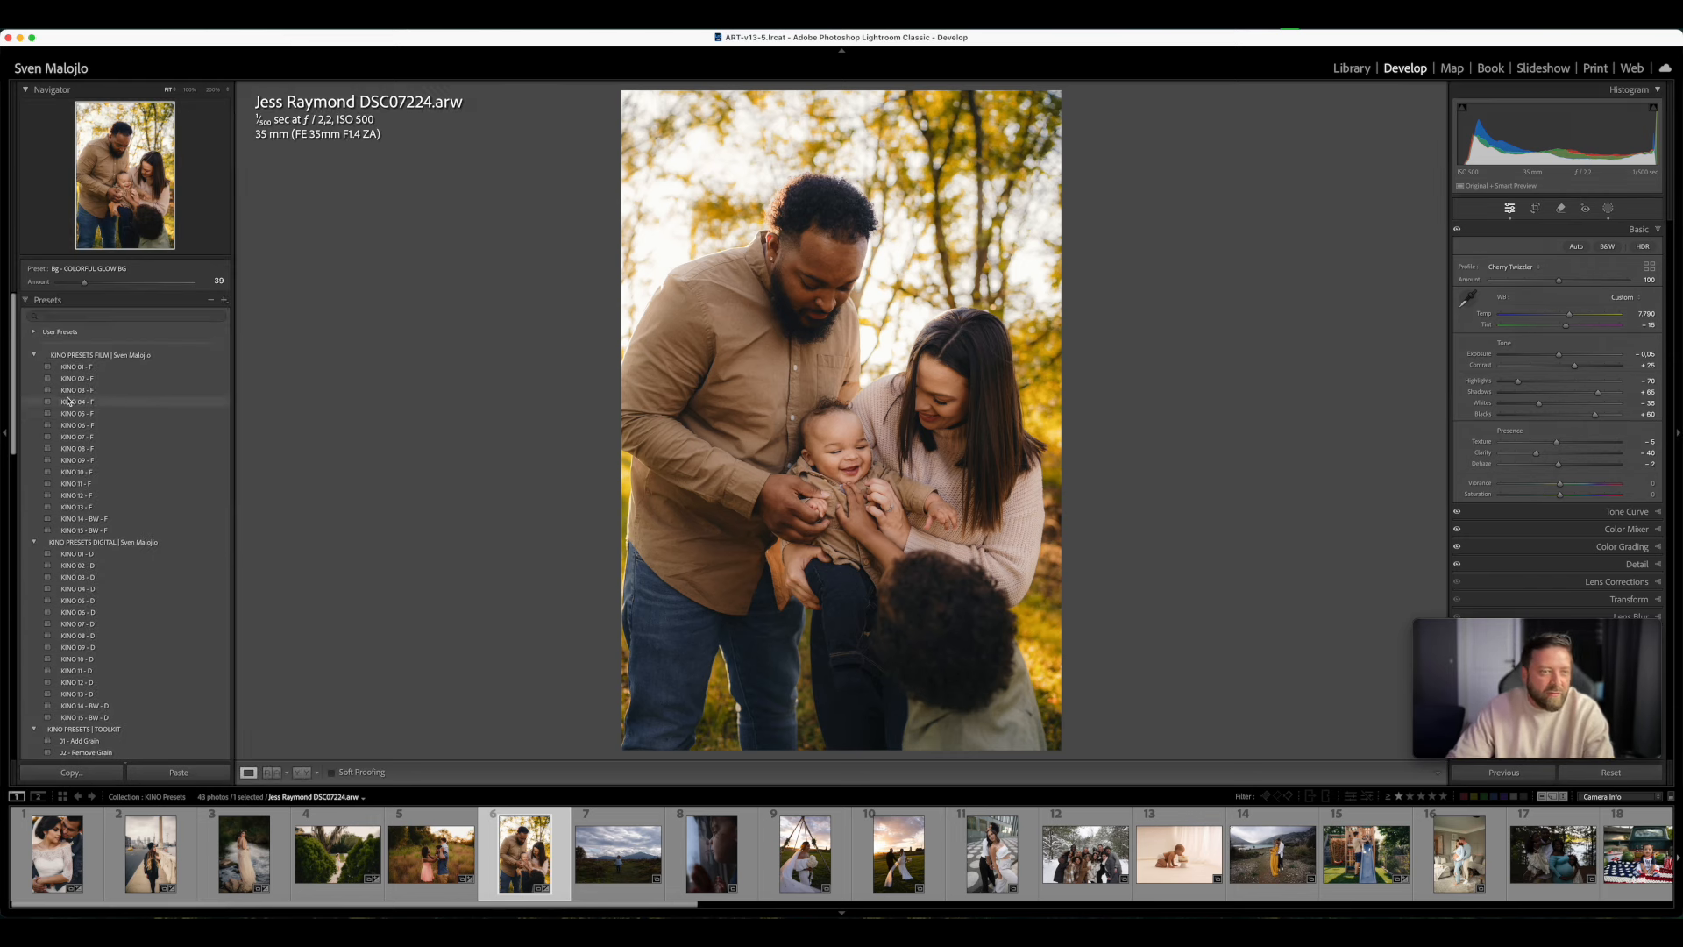
pyautogui.click(91, 414)
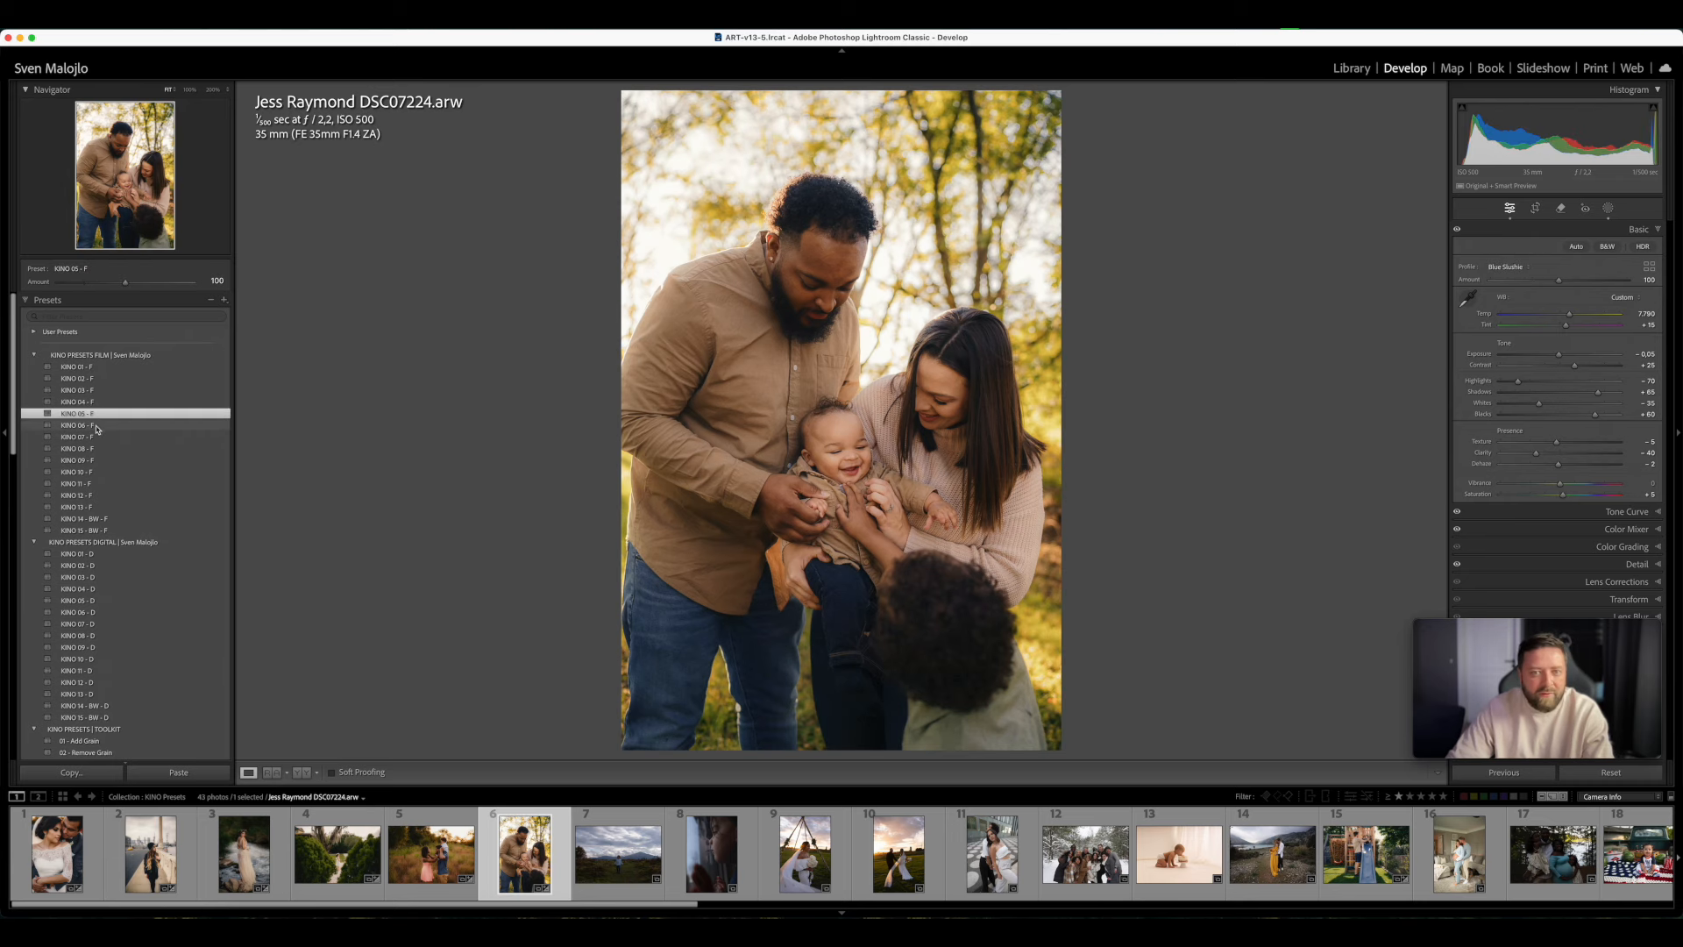
pyautogui.click(95, 426)
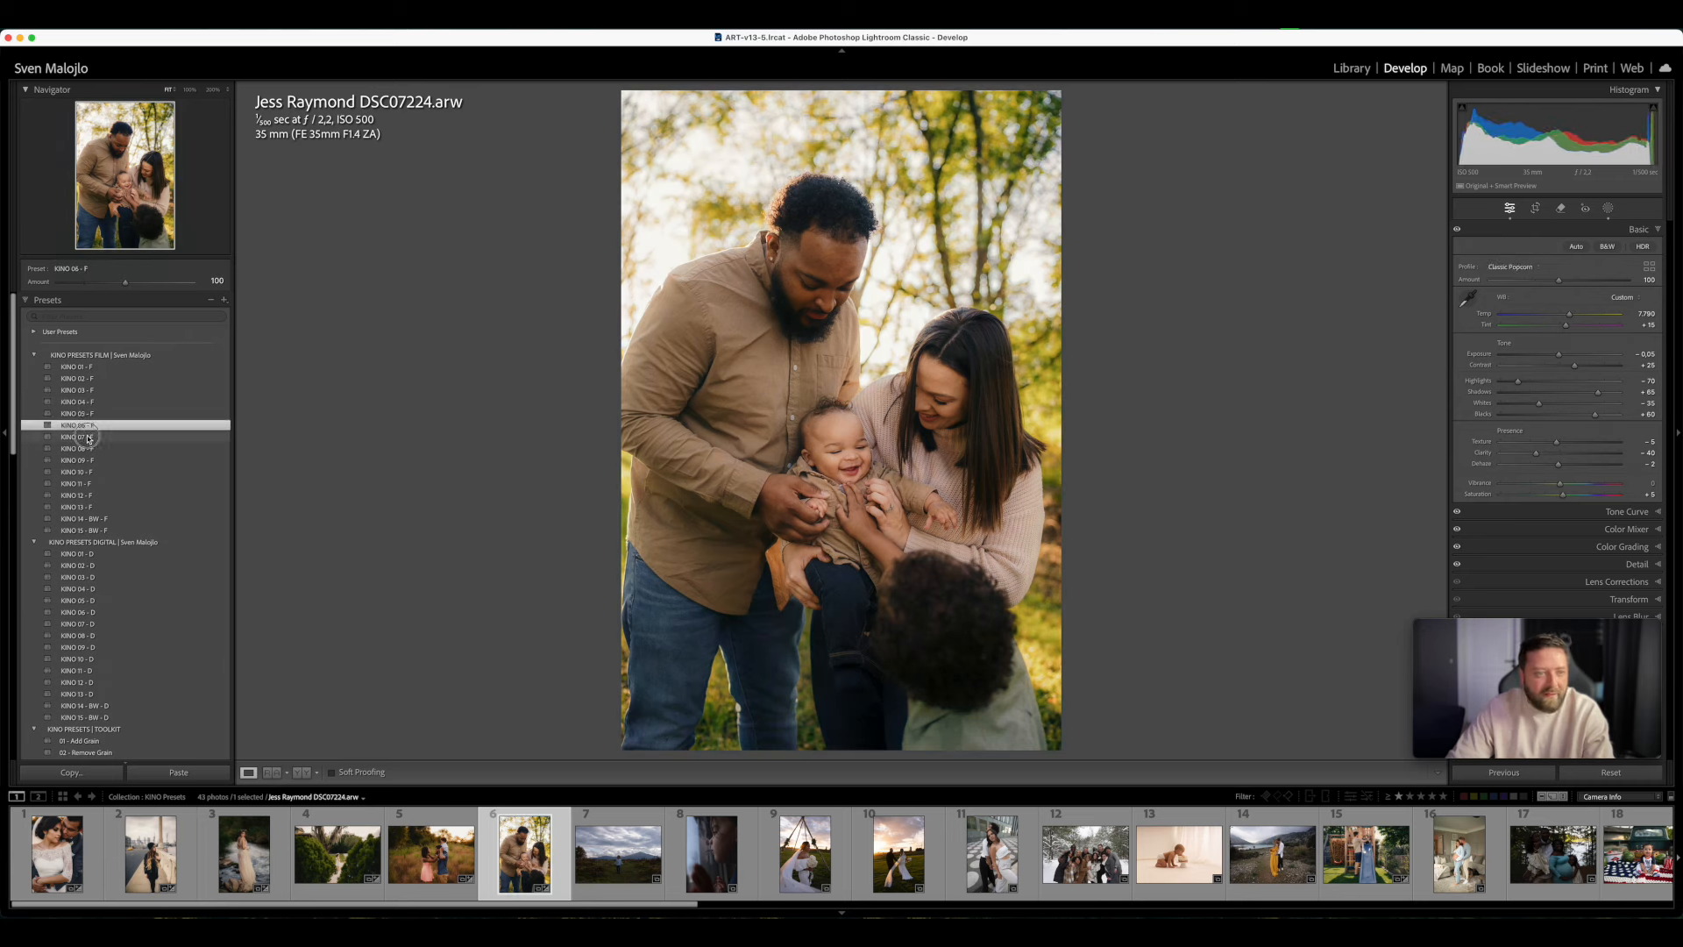
pyautogui.click(92, 437)
pyautogui.click(91, 449)
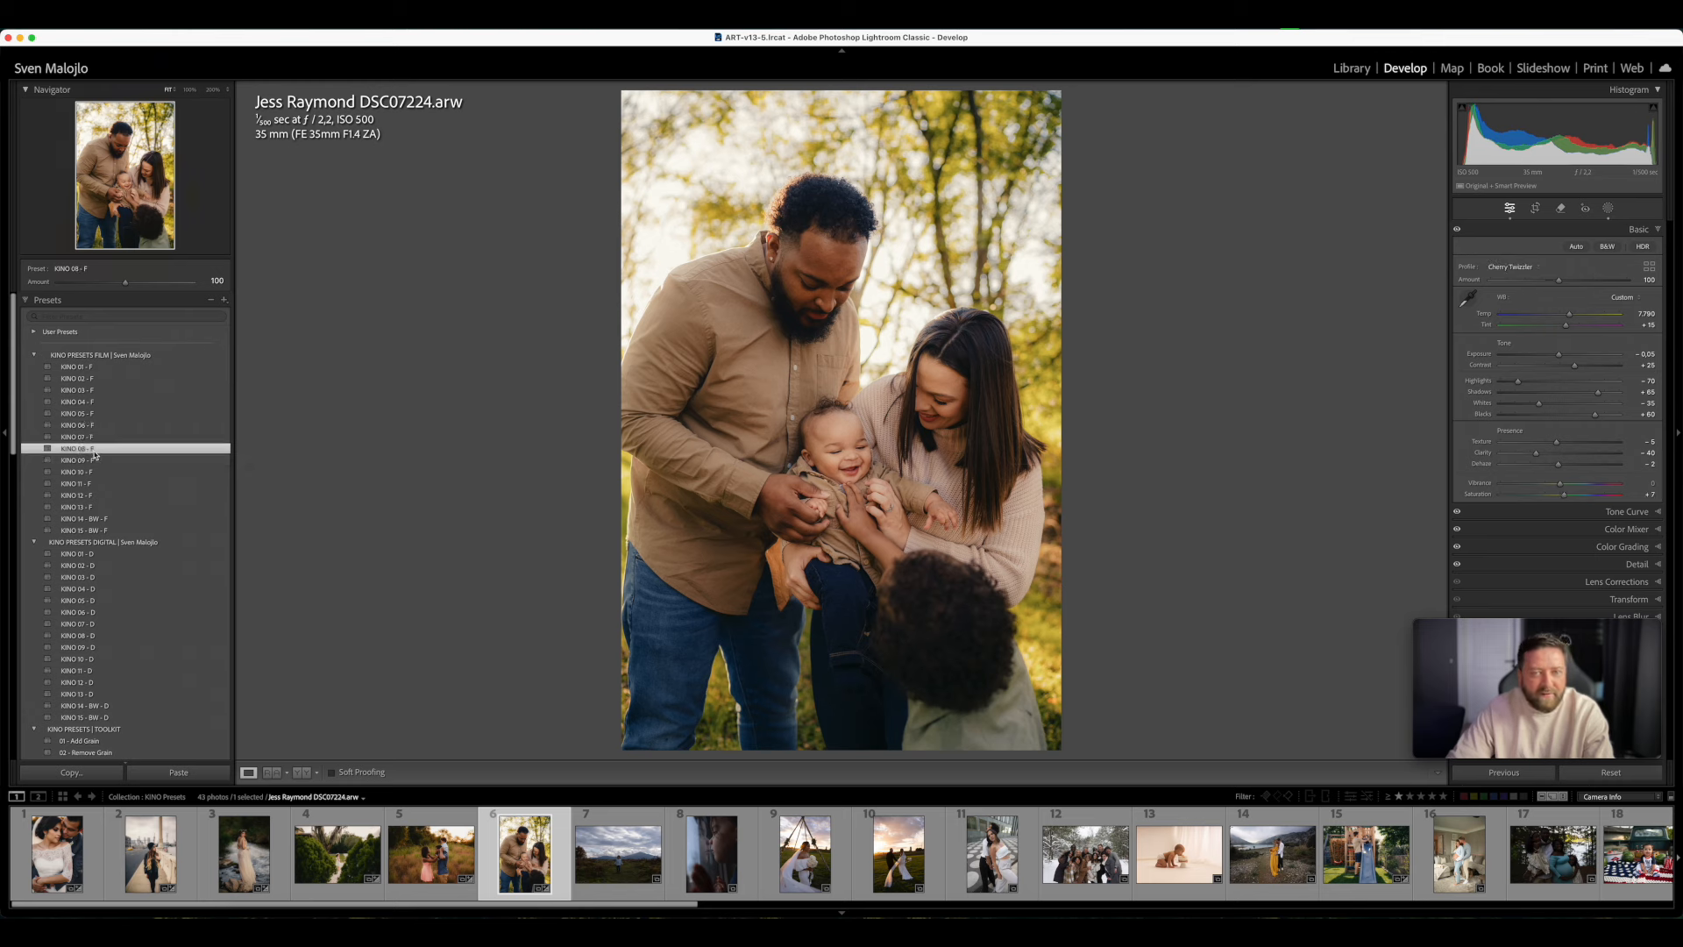
pyautogui.click(95, 461)
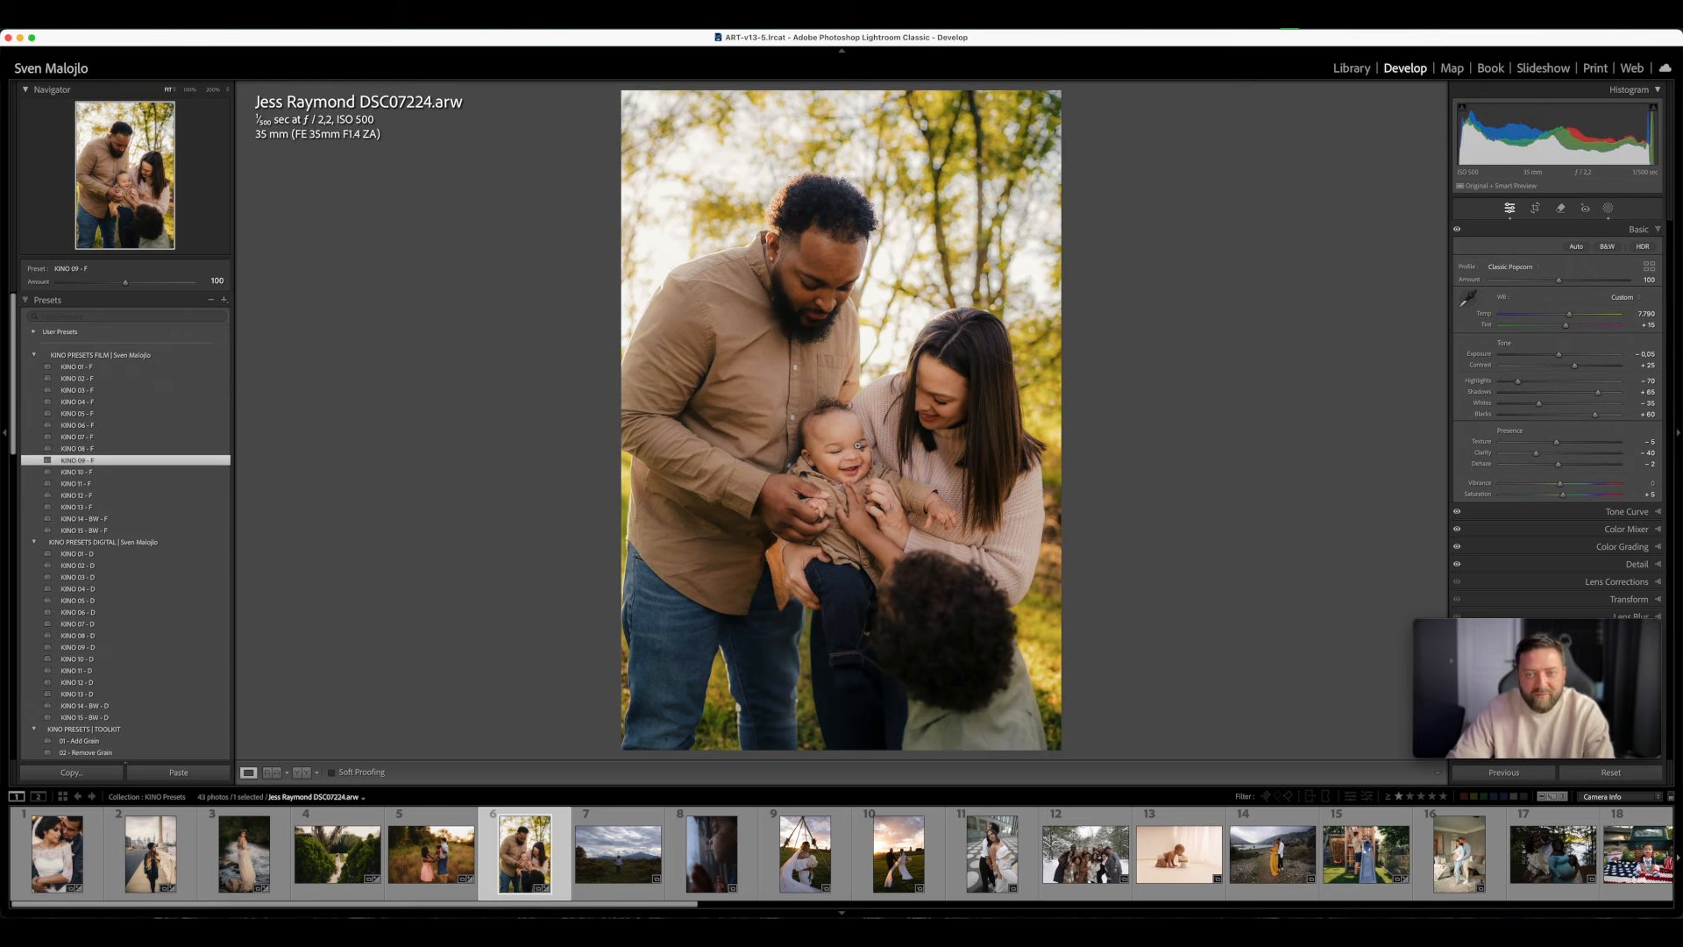
pyautogui.click(123, 476)
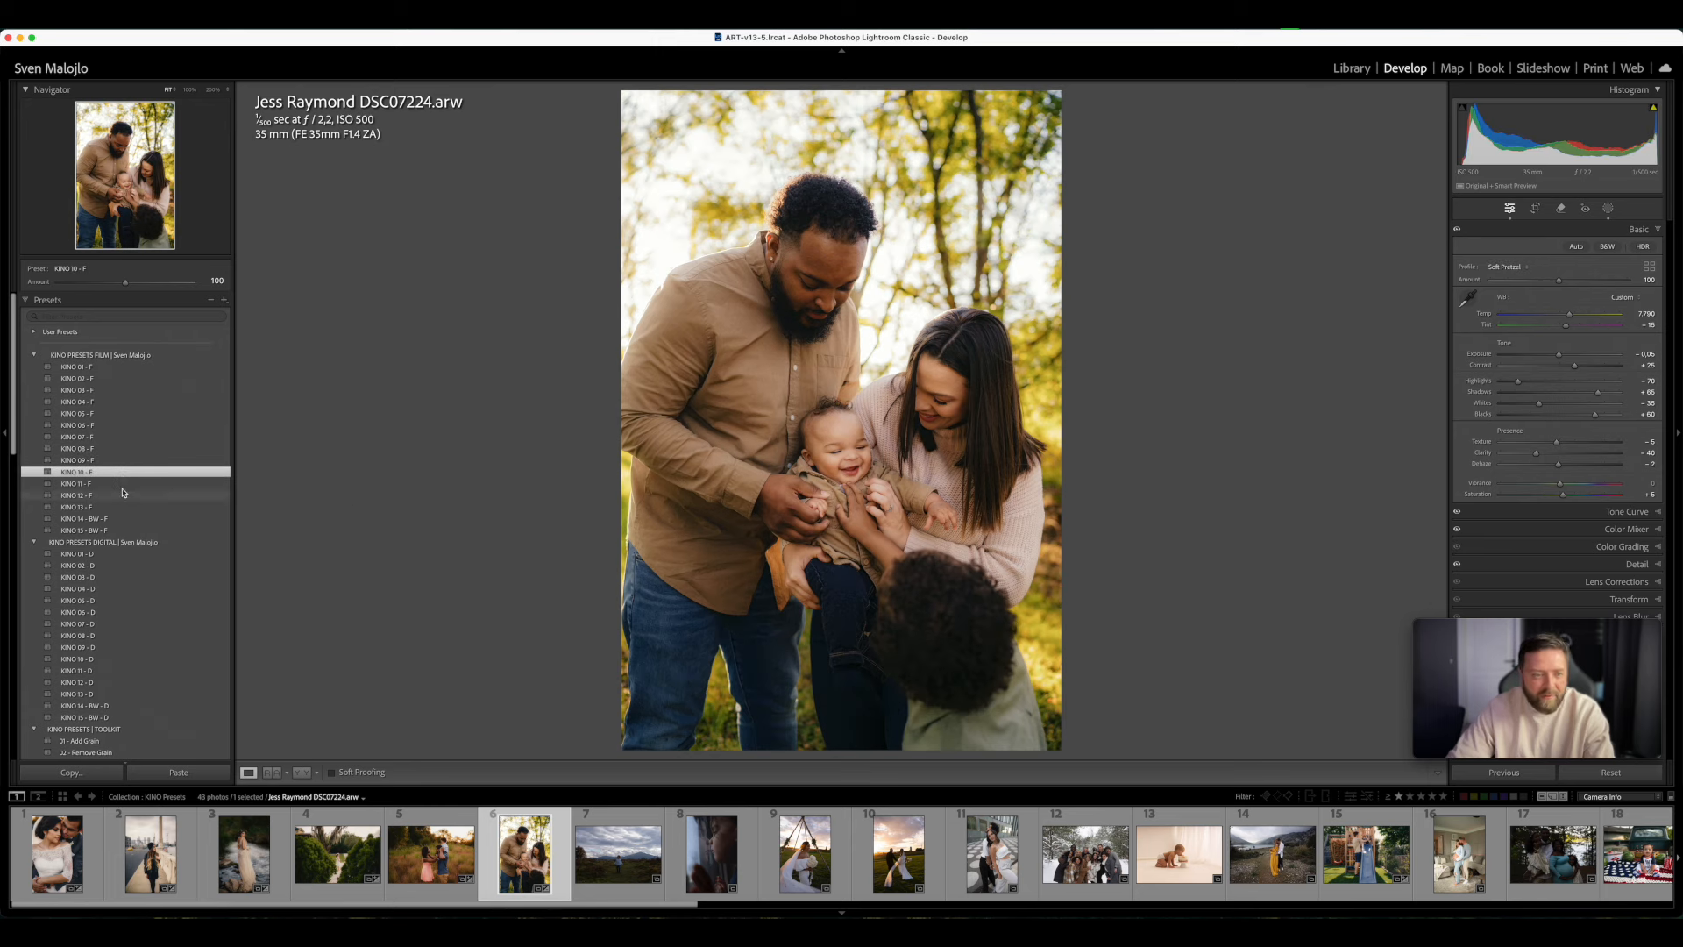
pyautogui.click(123, 484)
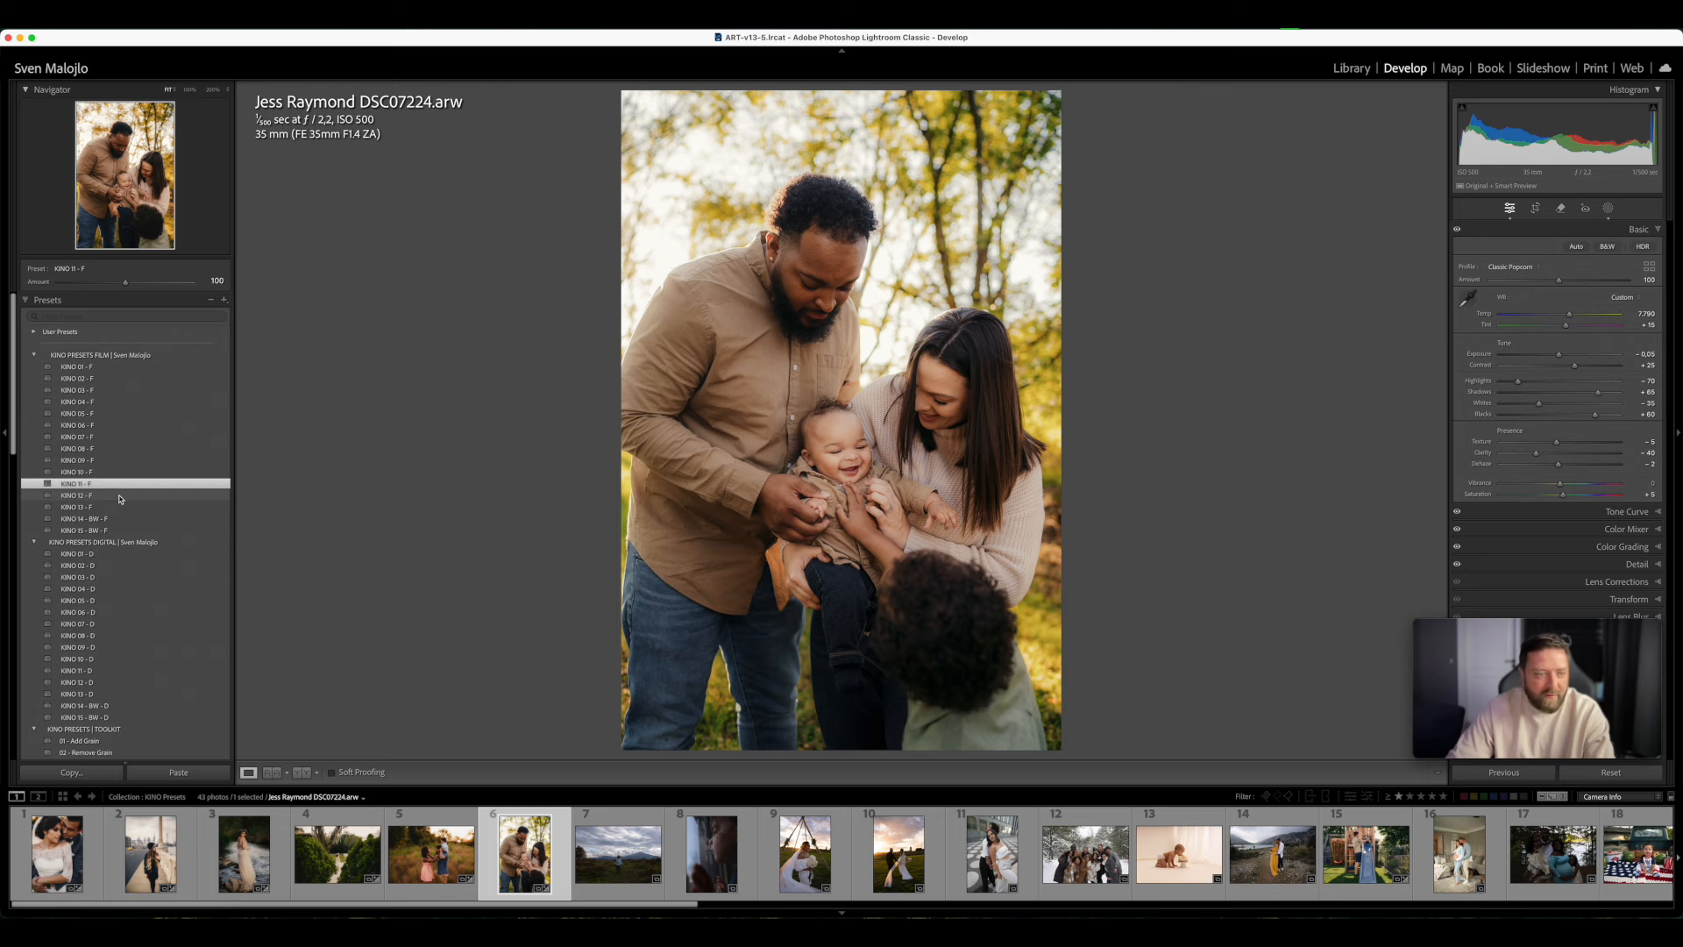
pyautogui.click(120, 497)
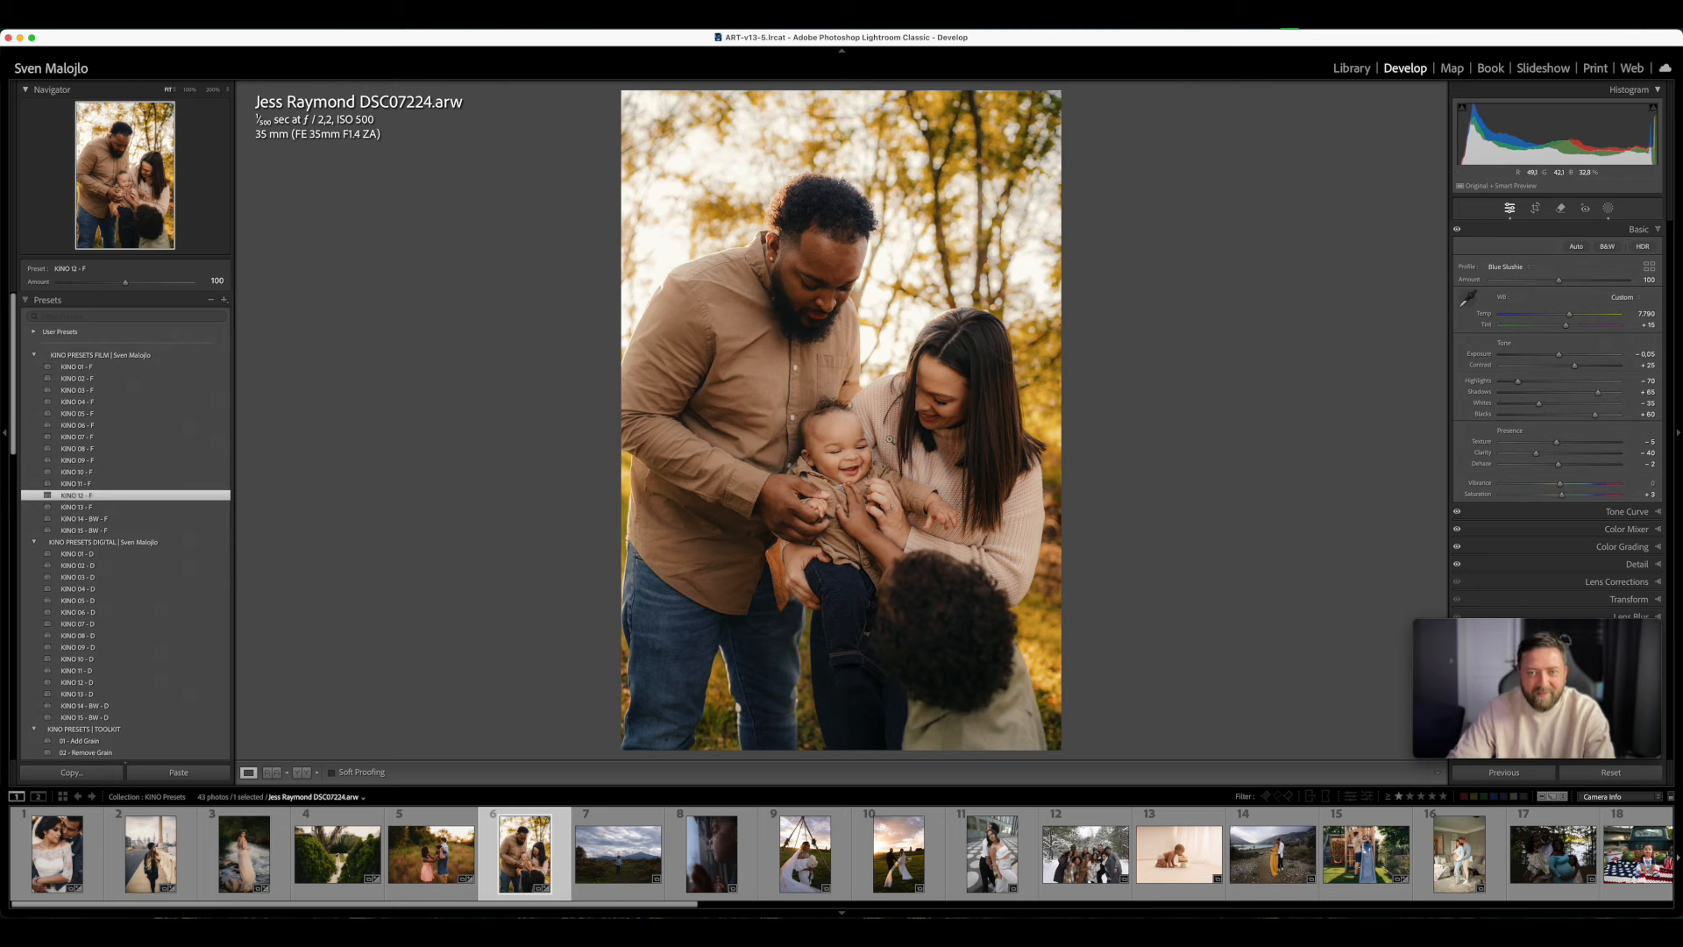
pyautogui.click(122, 506)
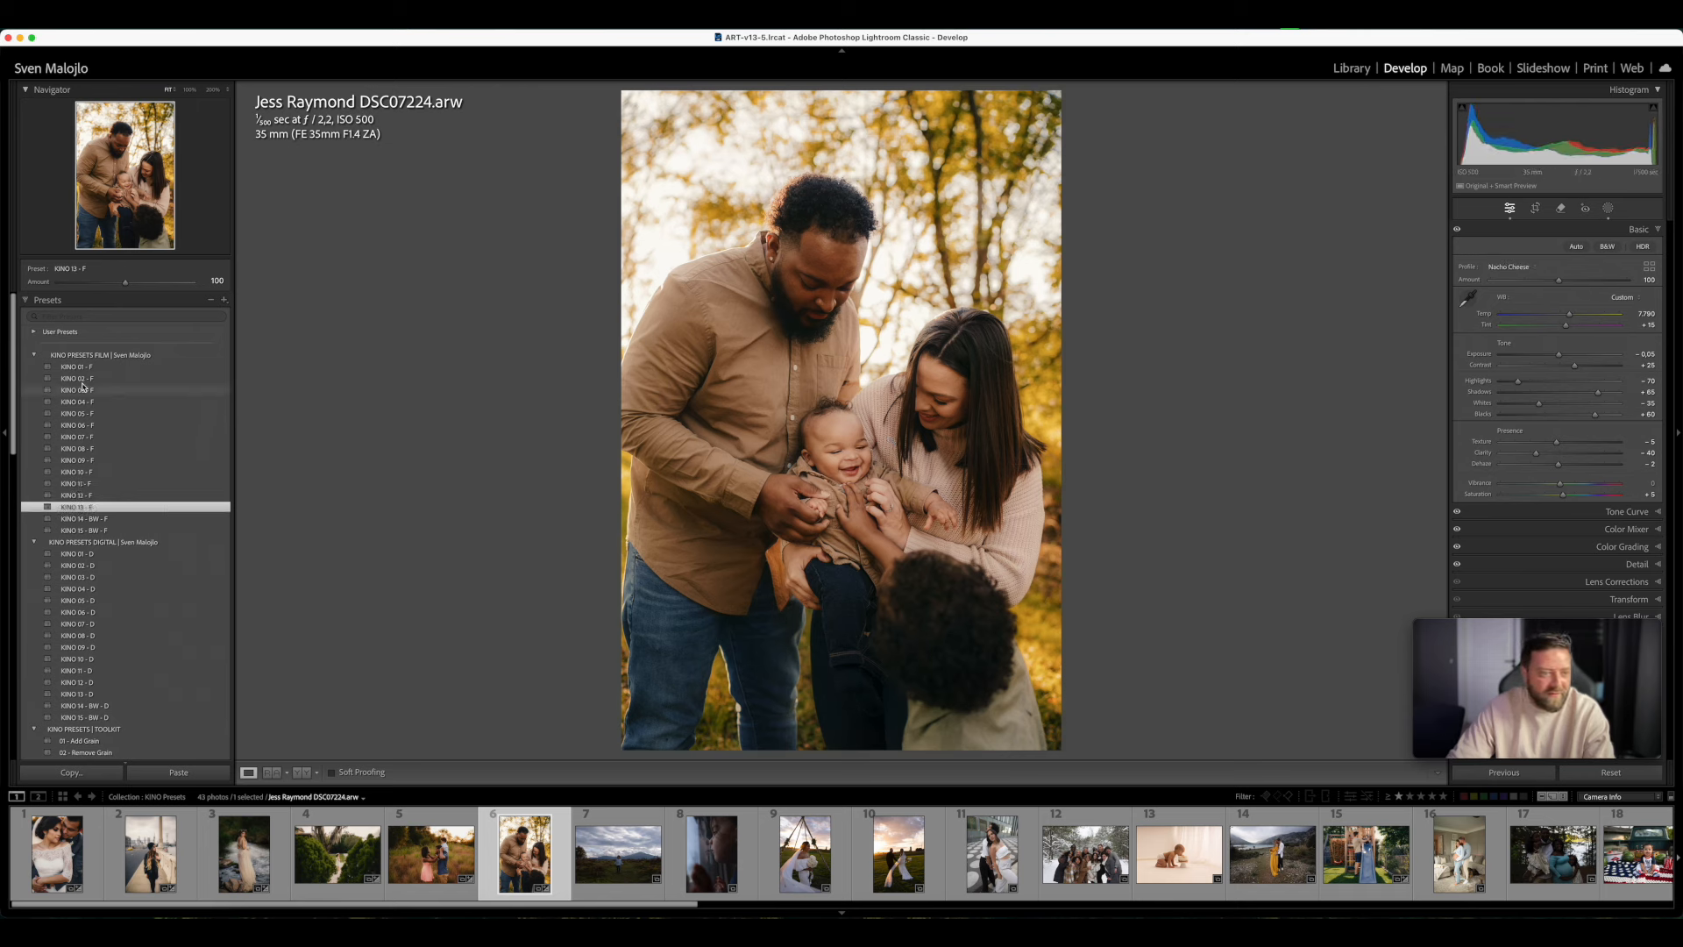
pyautogui.click(167, 368)
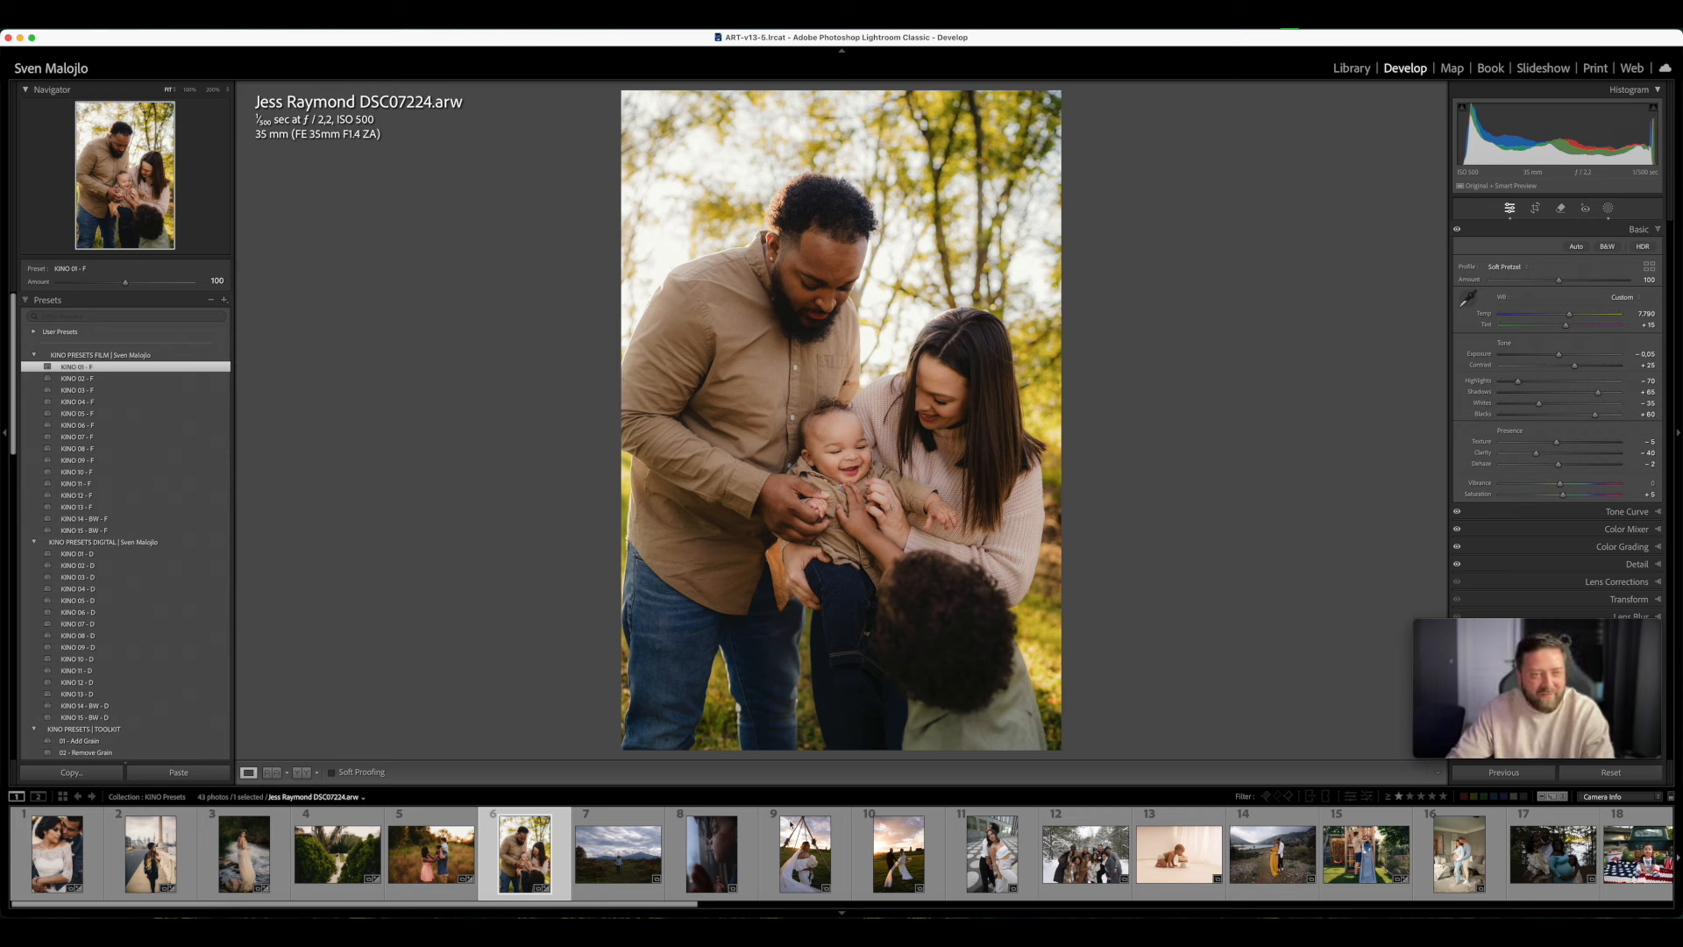
# - Open the photo of the child walking in the meadow, check its metadata in the Library and return to Develop
pyautogui.click(618, 852)
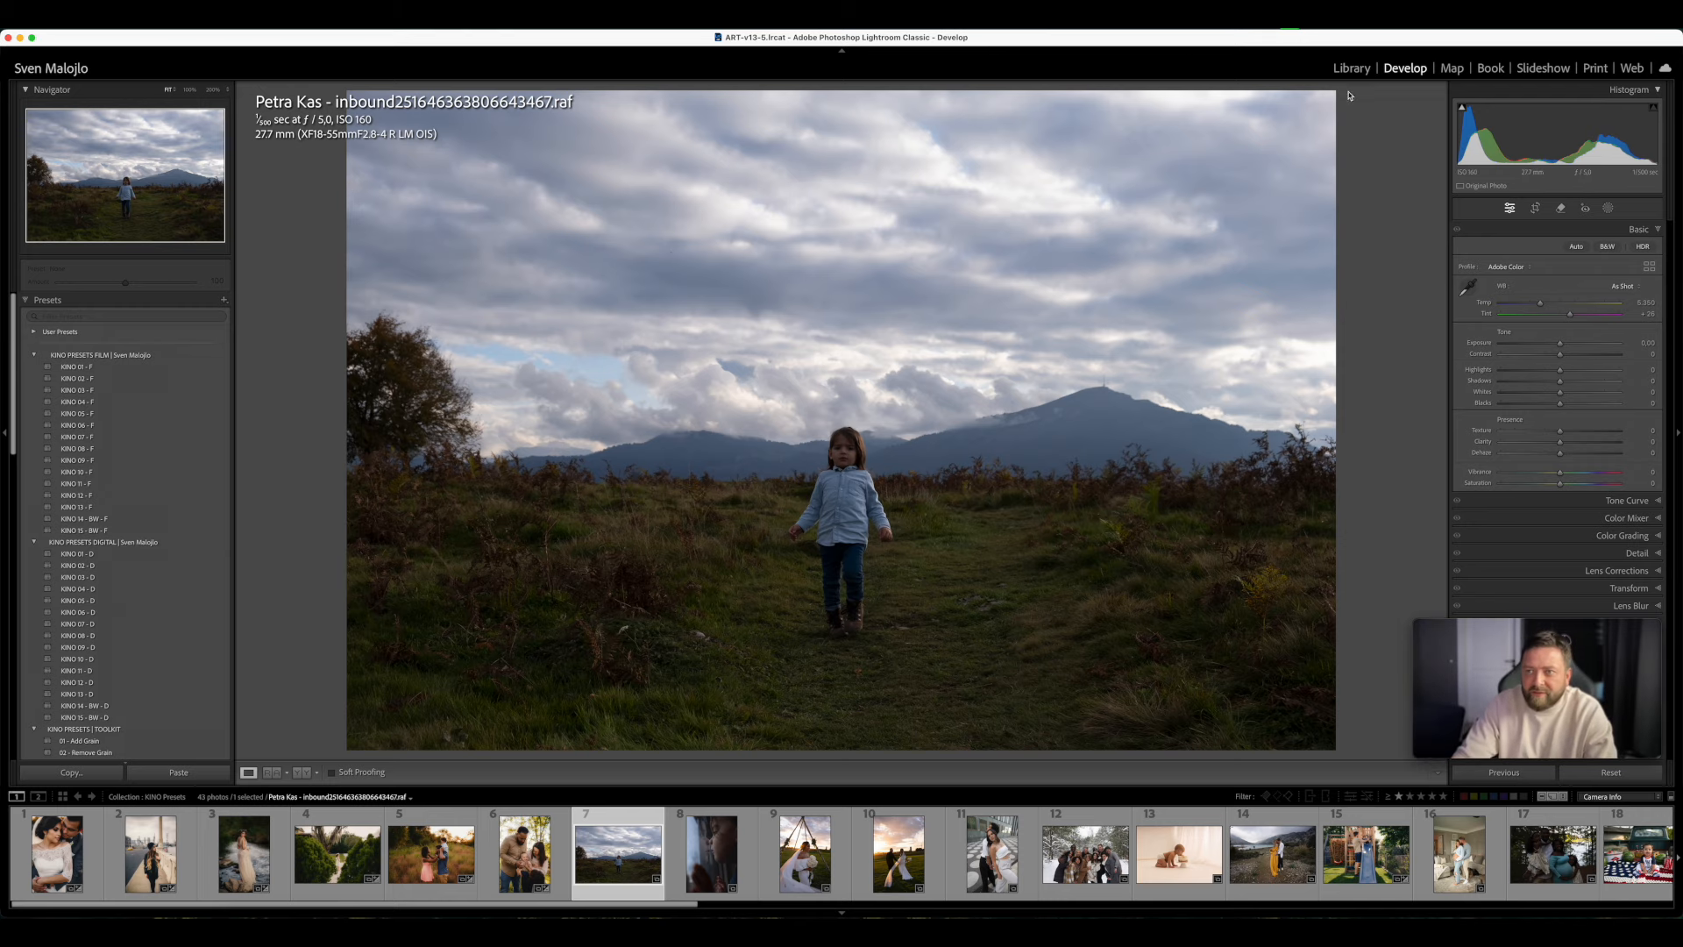
pyautogui.click(1353, 70)
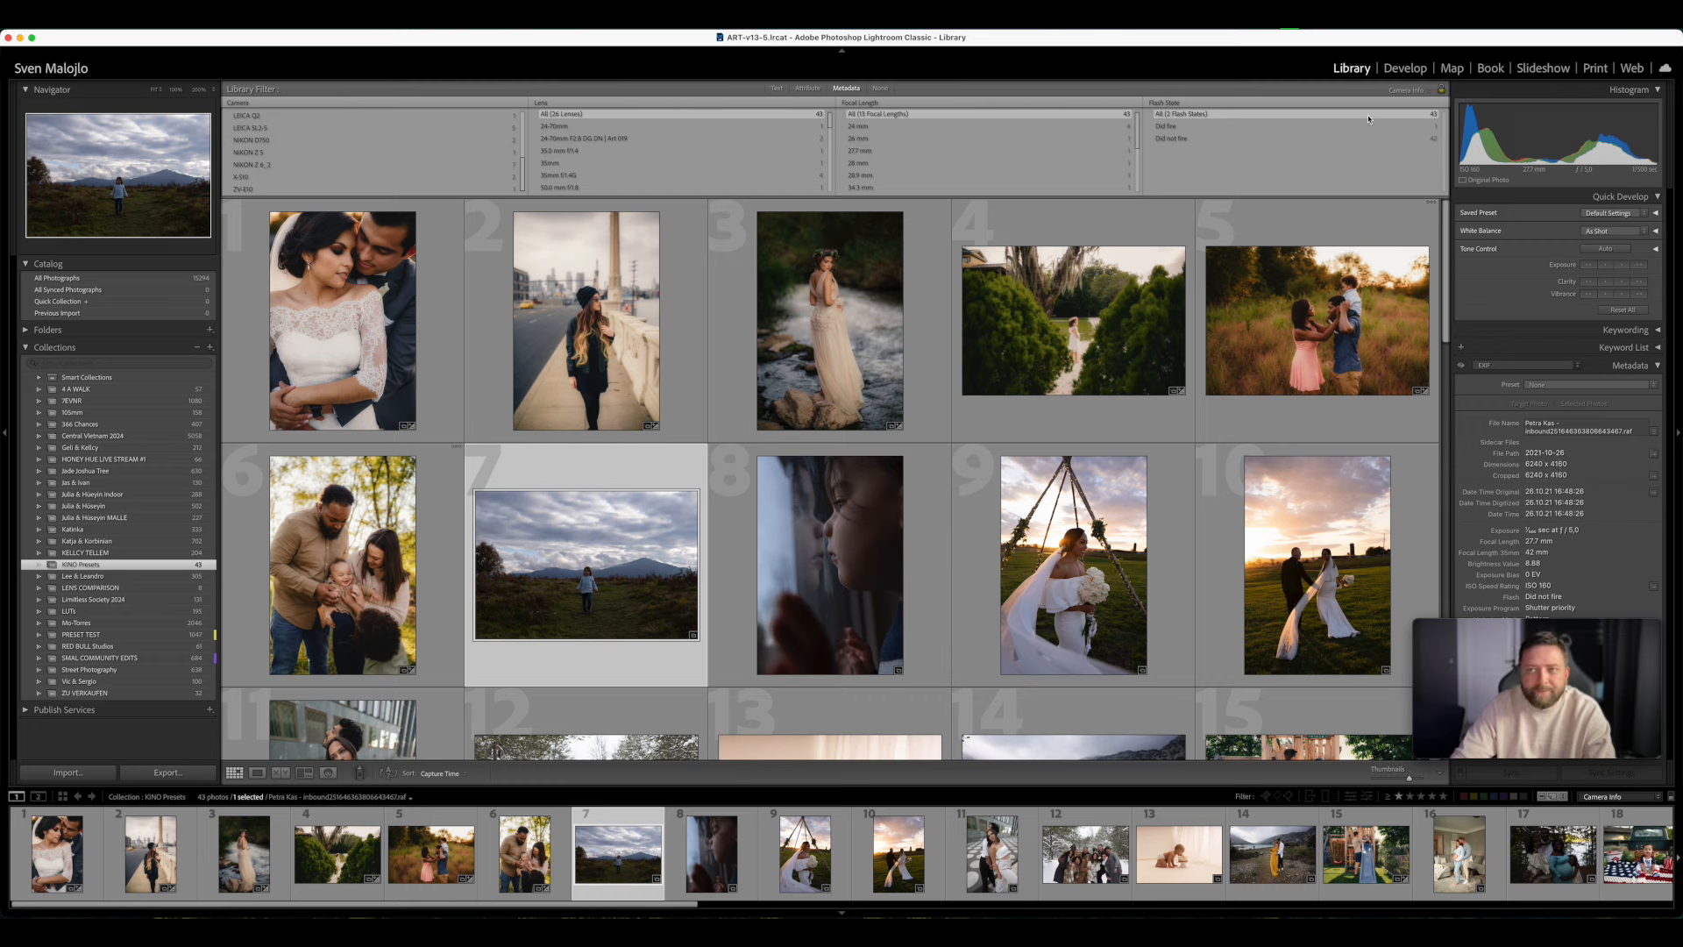
pyautogui.click(1402, 71)
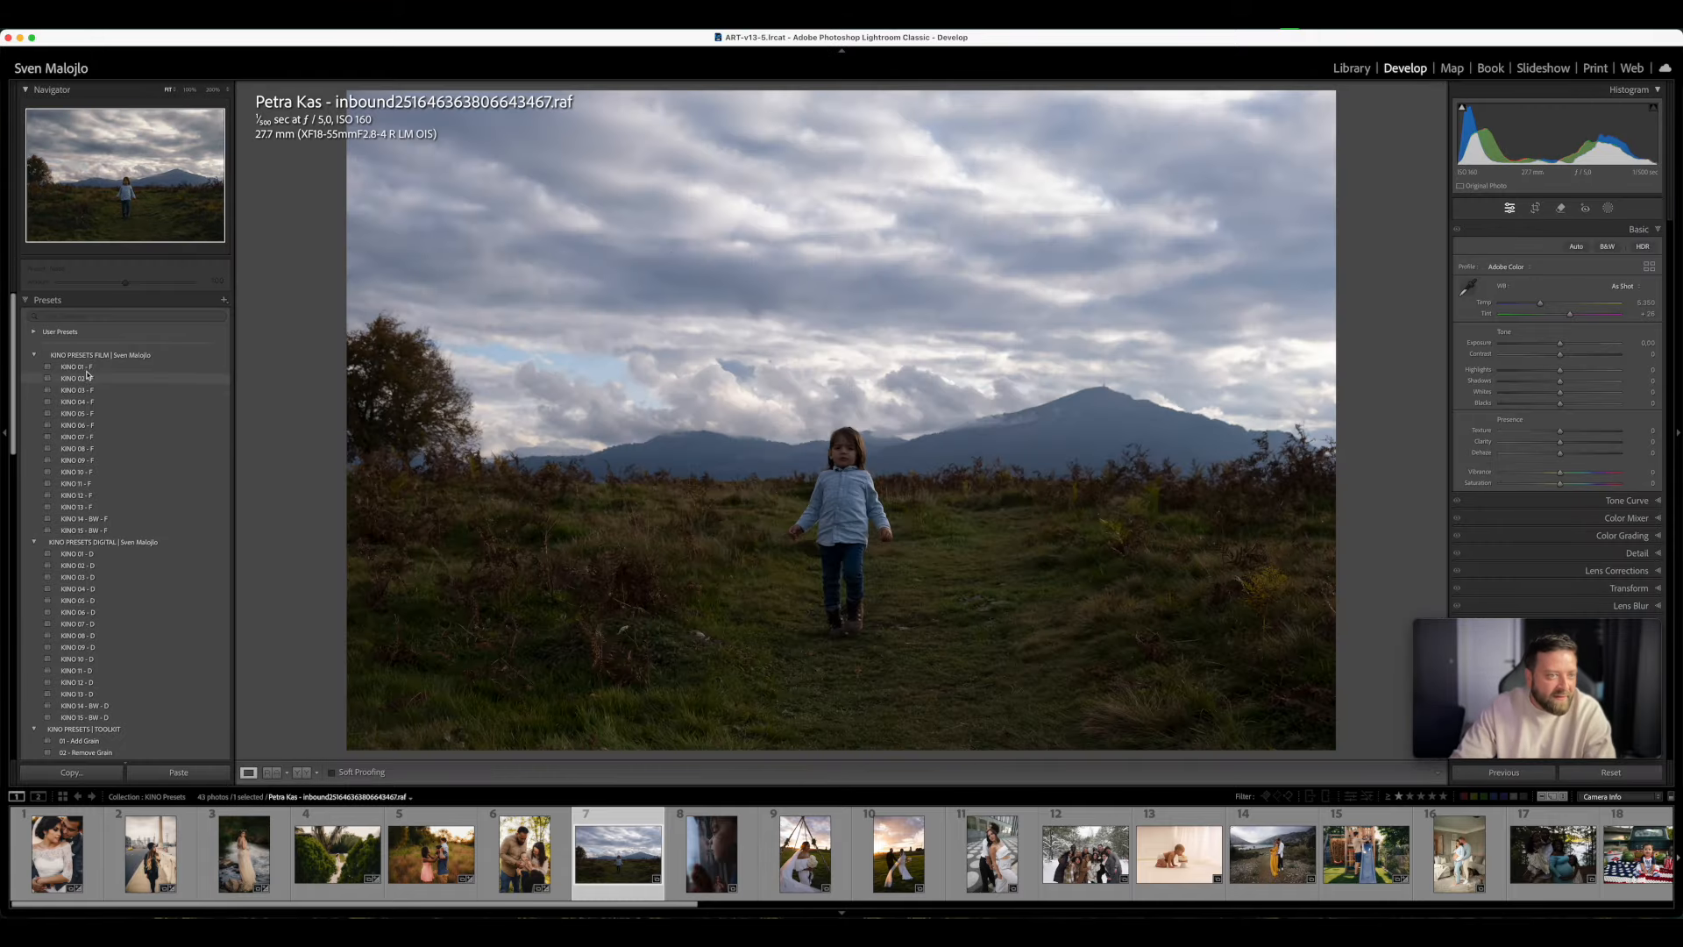
# - Apply KINO 03 - D to the meadow photo and set Exposure to +0.70, Temp to 6,117 and Tint to +29
pyautogui.click(83, 582)
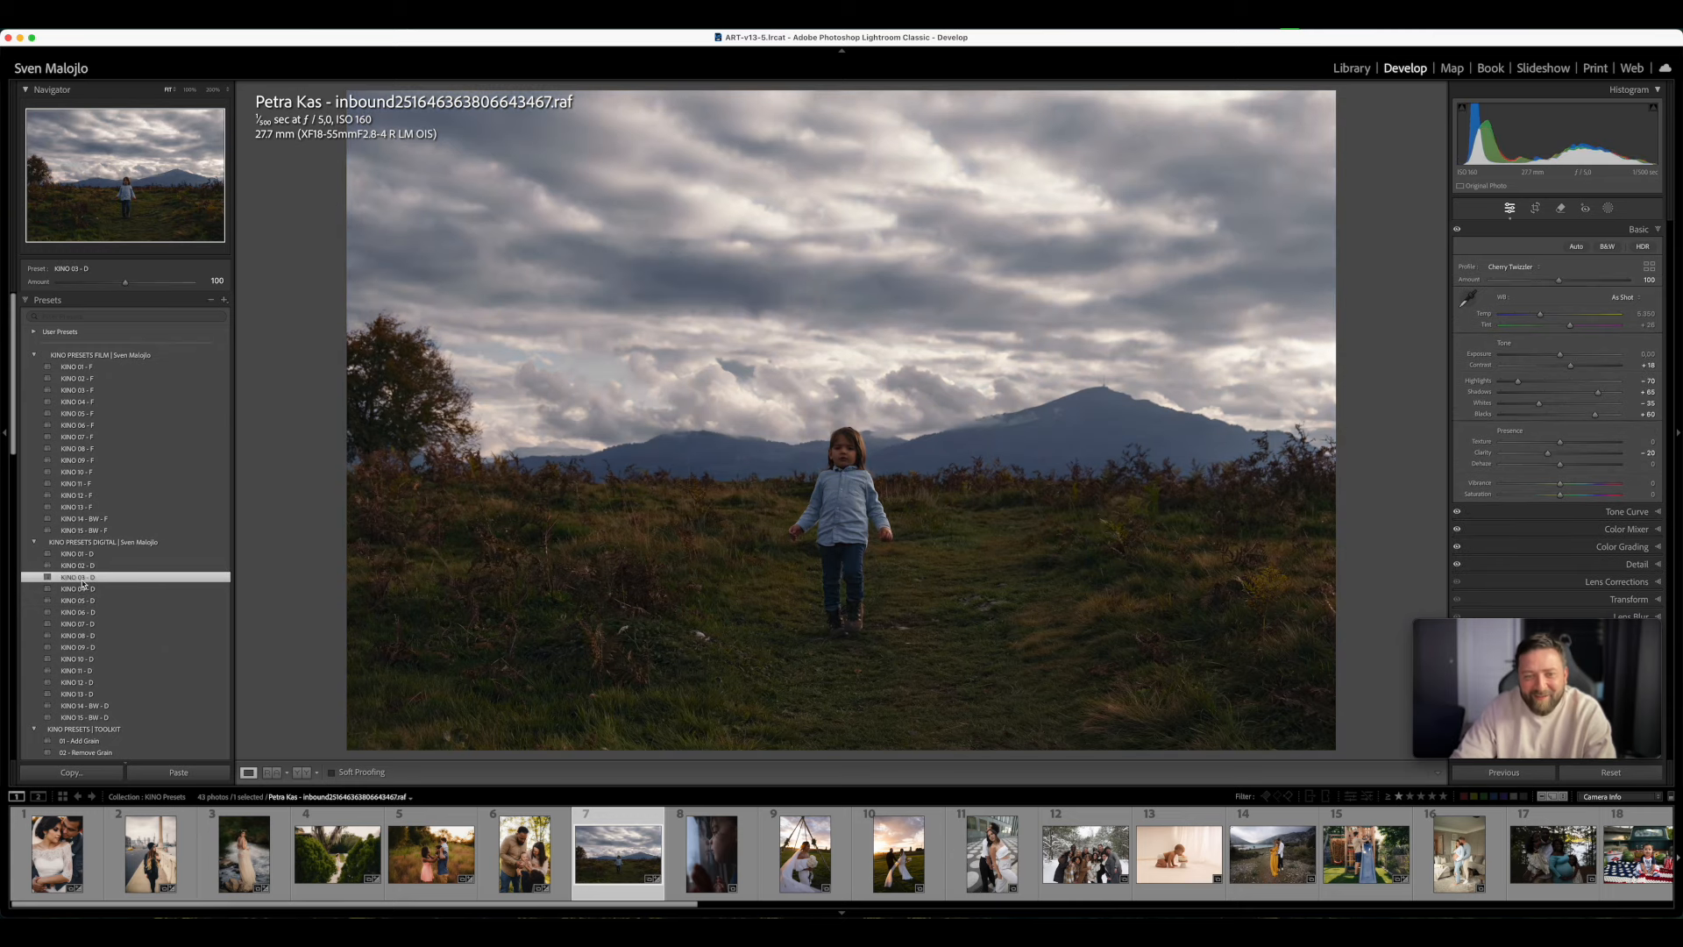
pyautogui.moveTo(1561, 355); pyautogui.dragTo(1571, 356)
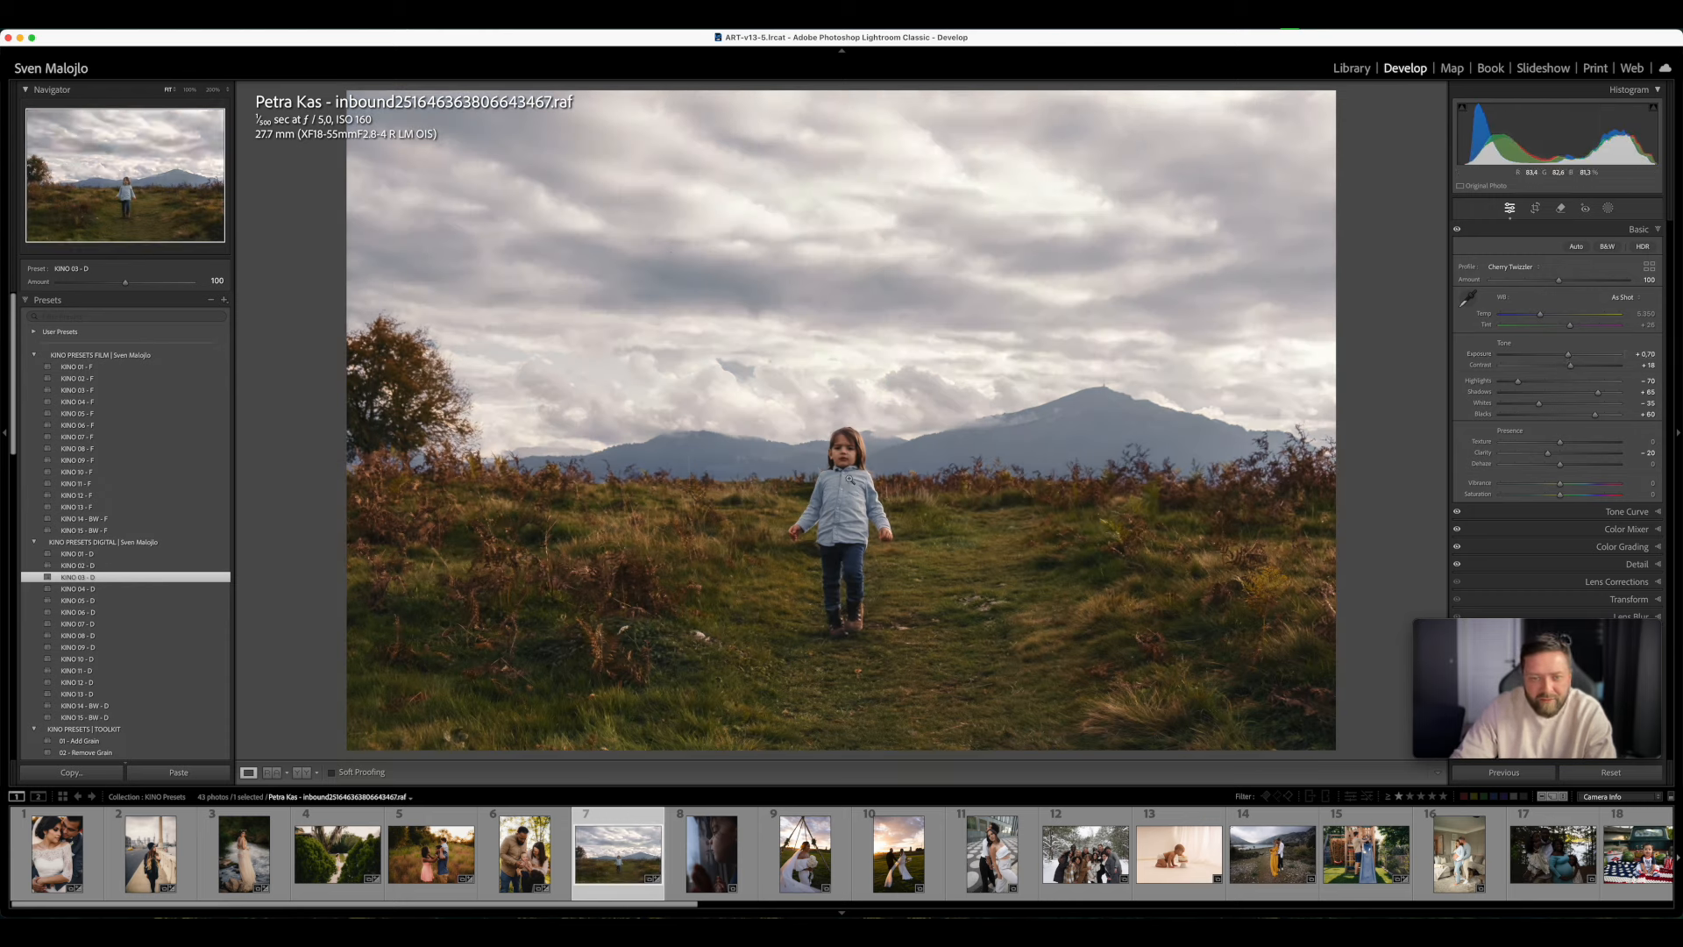
pyautogui.click(1552, 315)
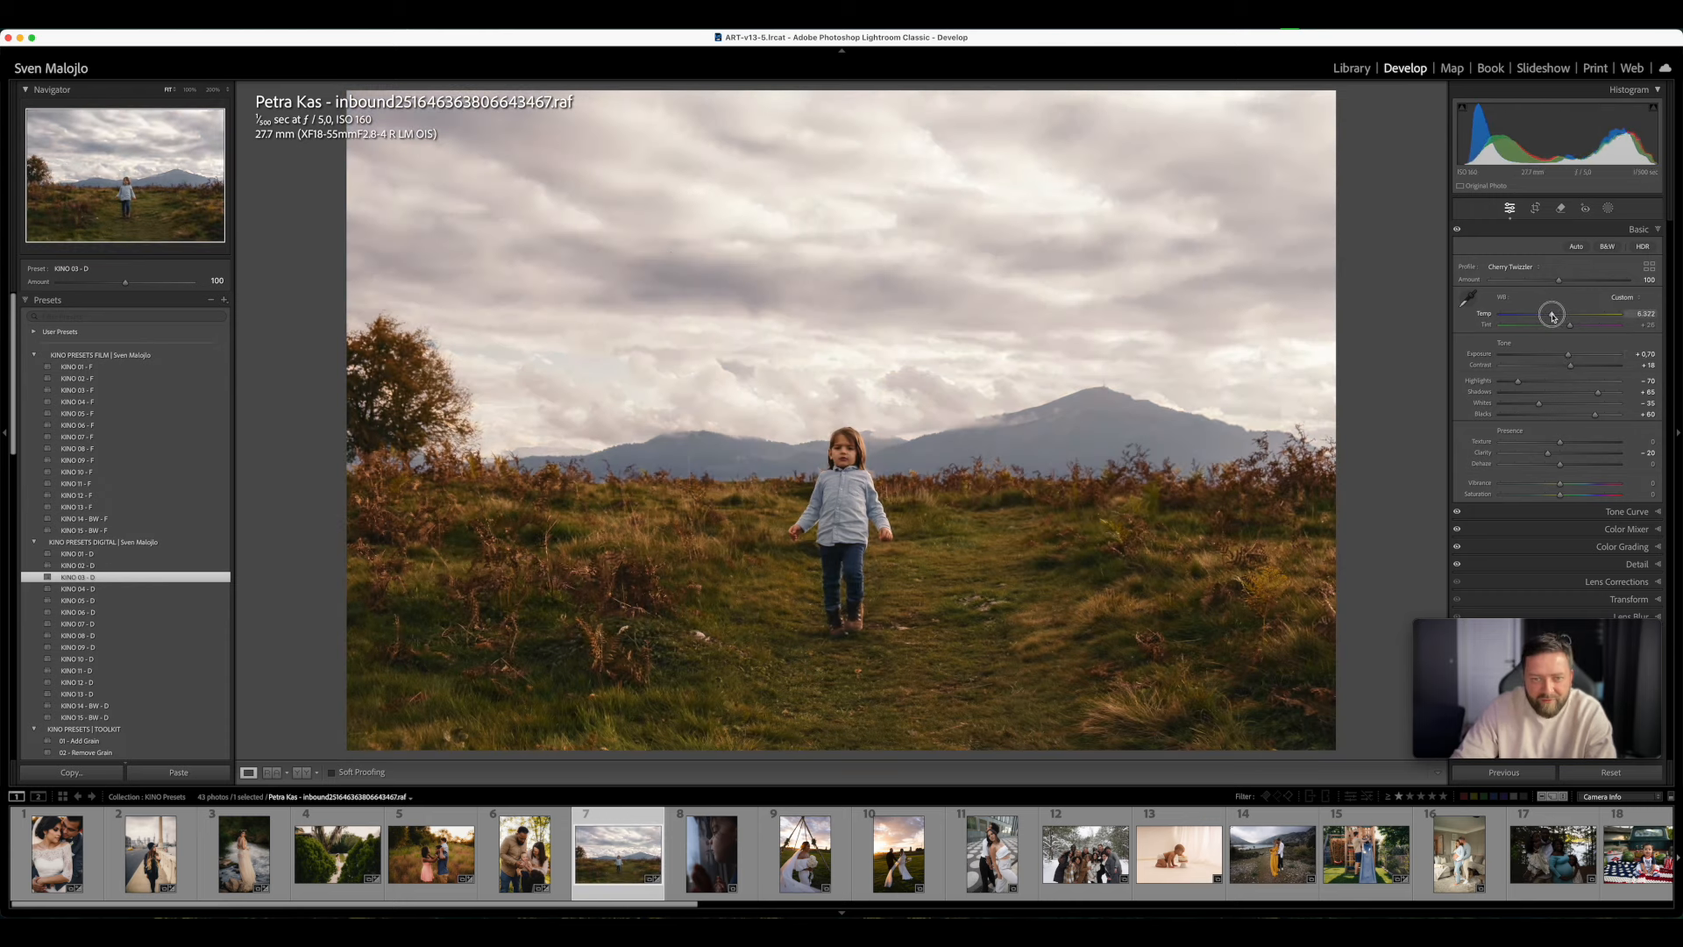
pyautogui.moveTo(1552, 316); pyautogui.dragTo(1549, 316)
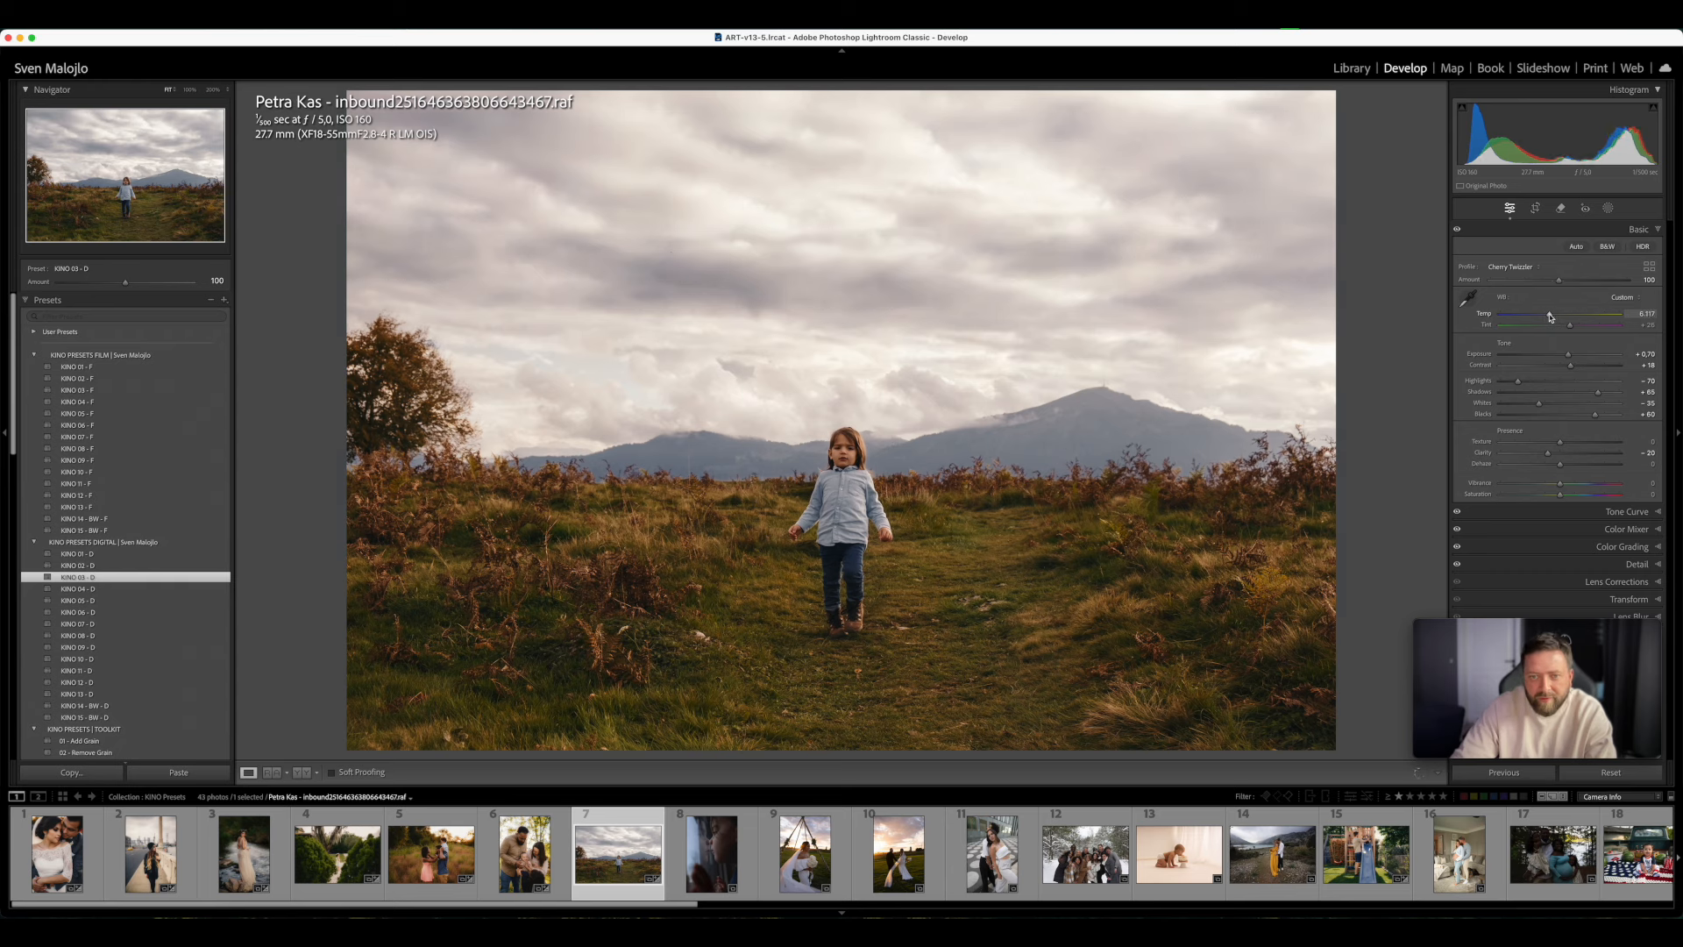
pyautogui.click(1570, 327)
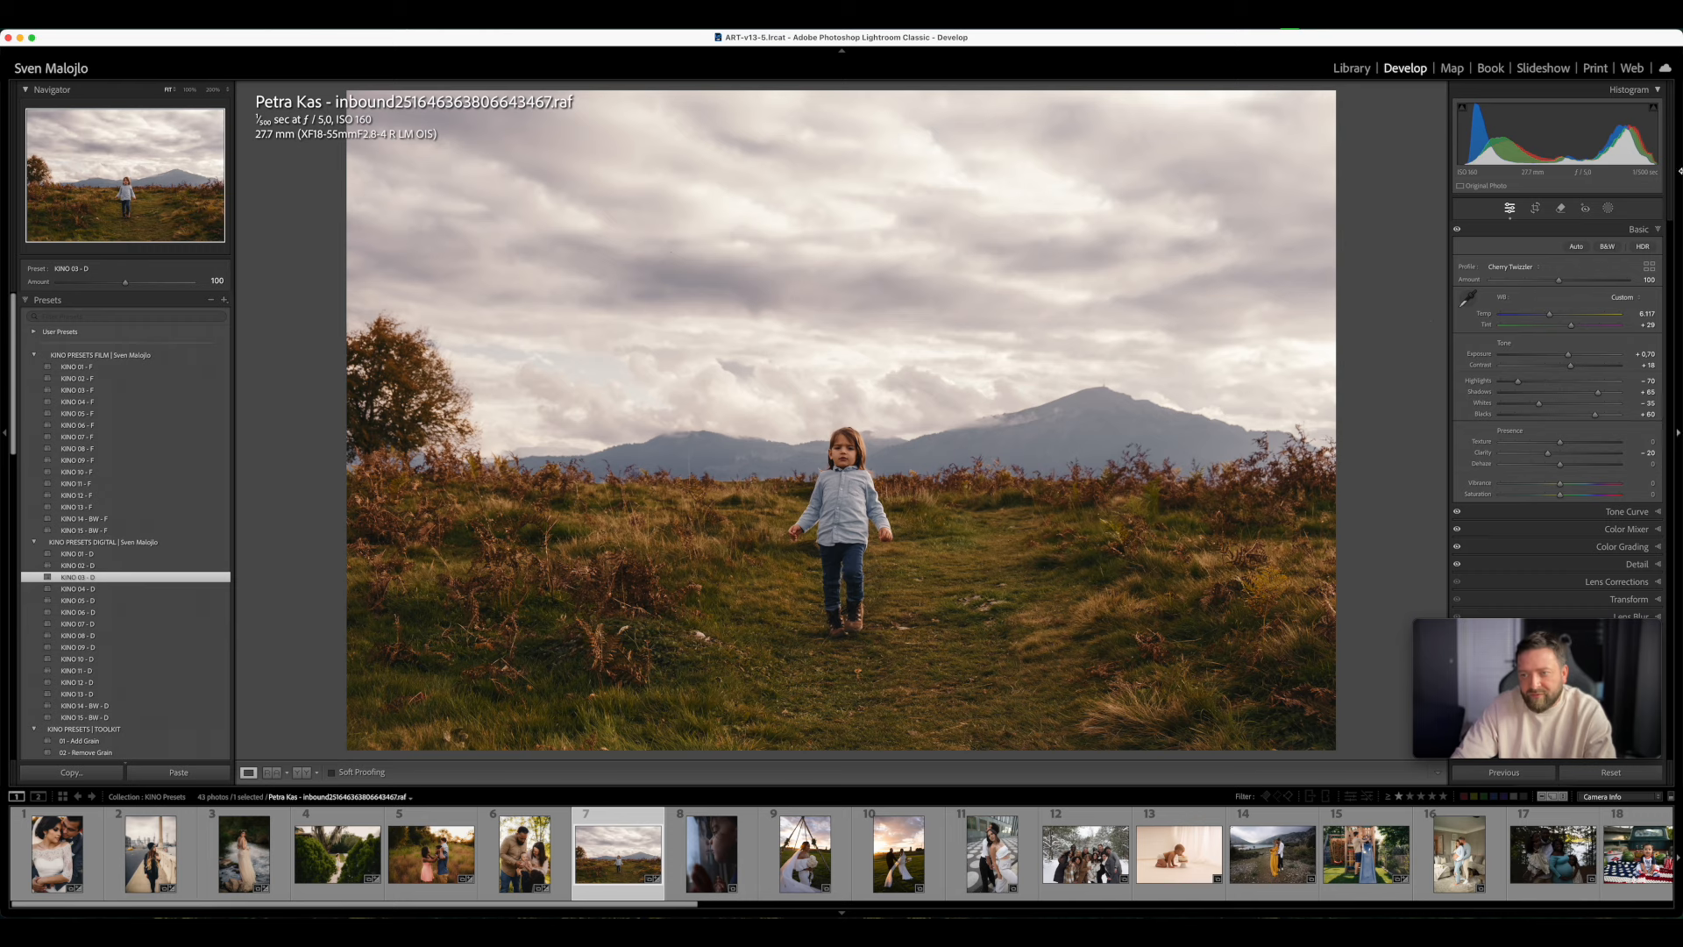
# - Apply the toolkit preset 08 - Even Out High Dynamic and set Exposure to +0.55
pyautogui.scroll(-6, 143, 498)
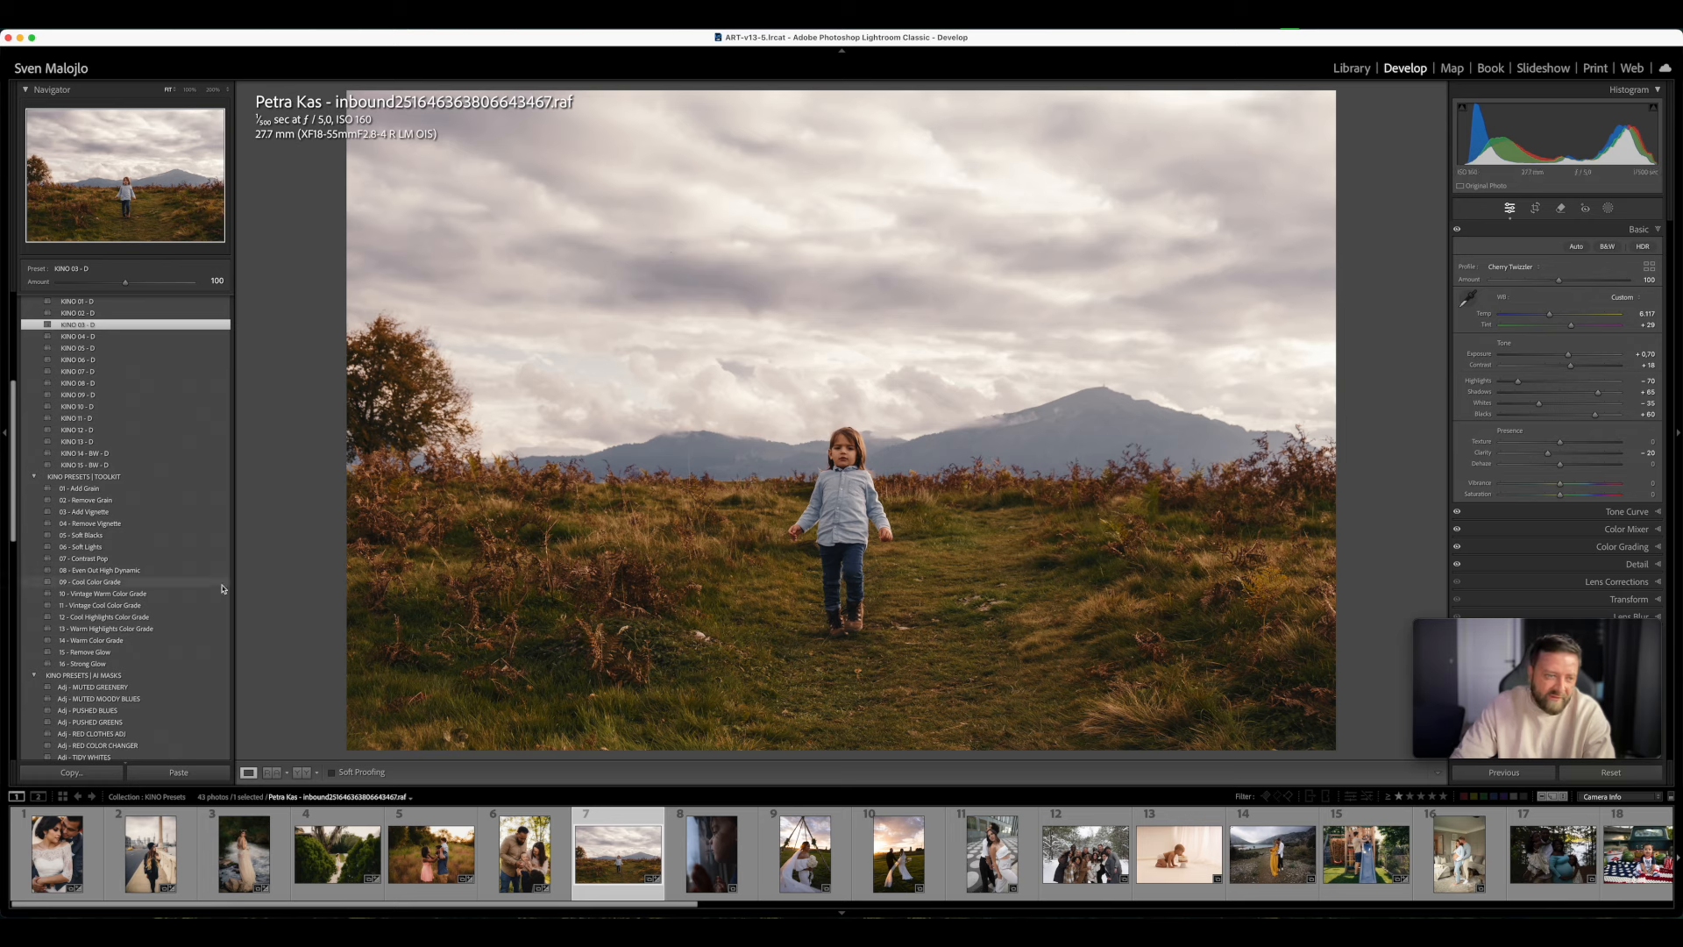
pyautogui.click(150, 570)
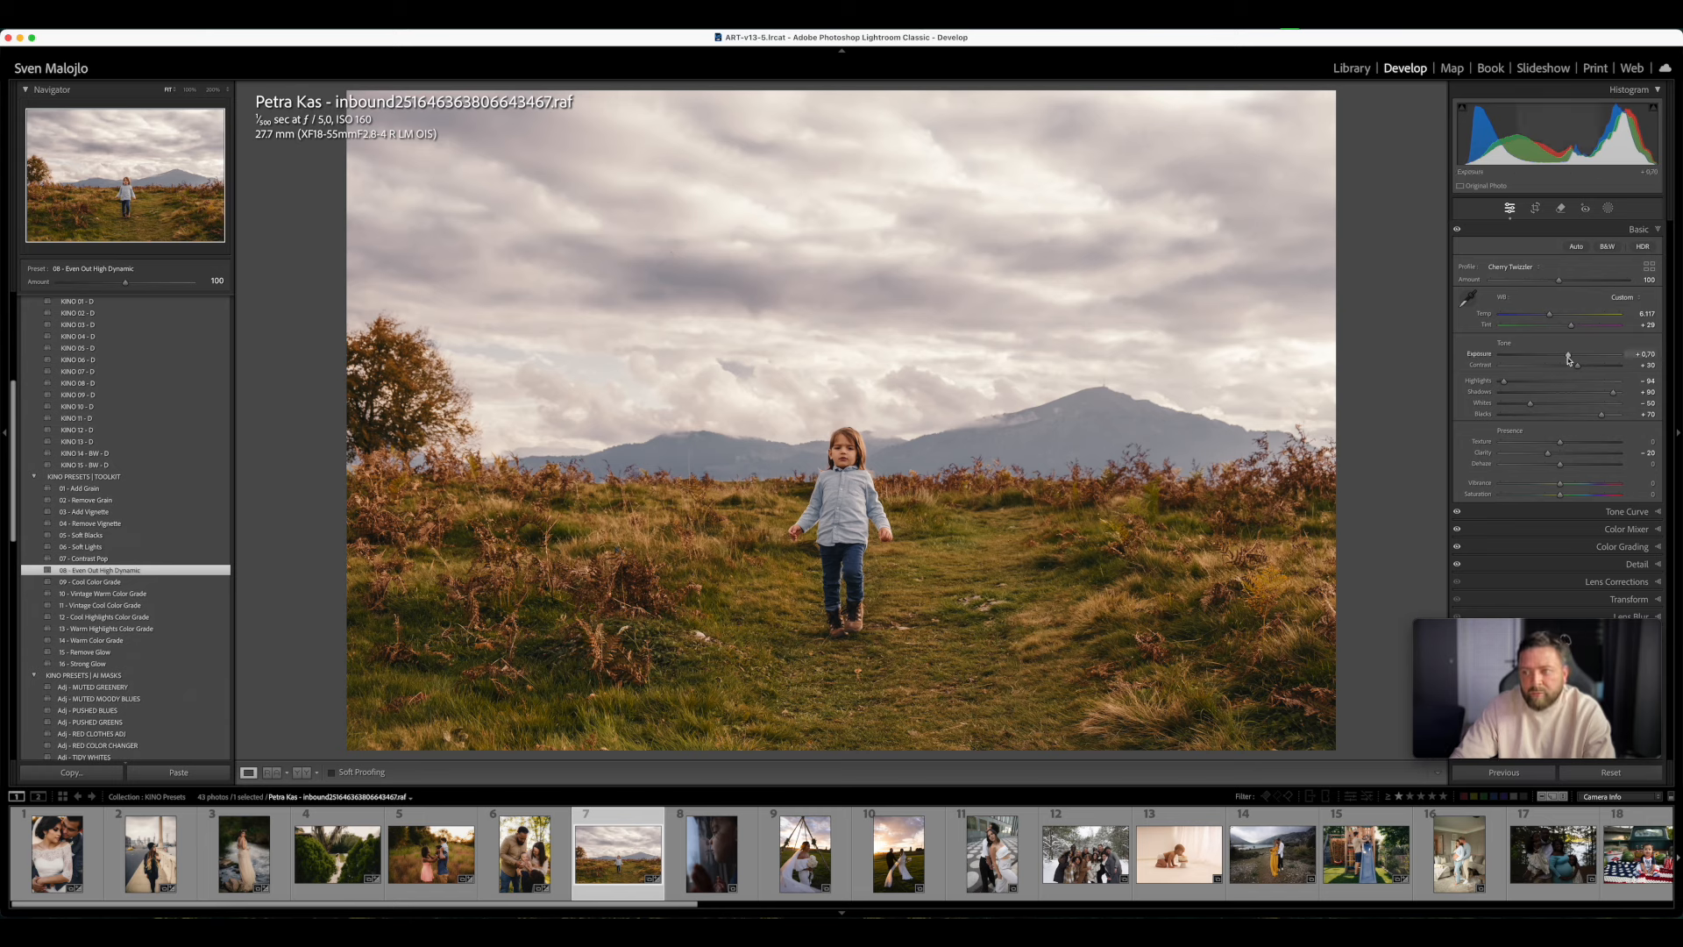
pyautogui.moveTo(1569, 358); pyautogui.dragTo(1567, 358)
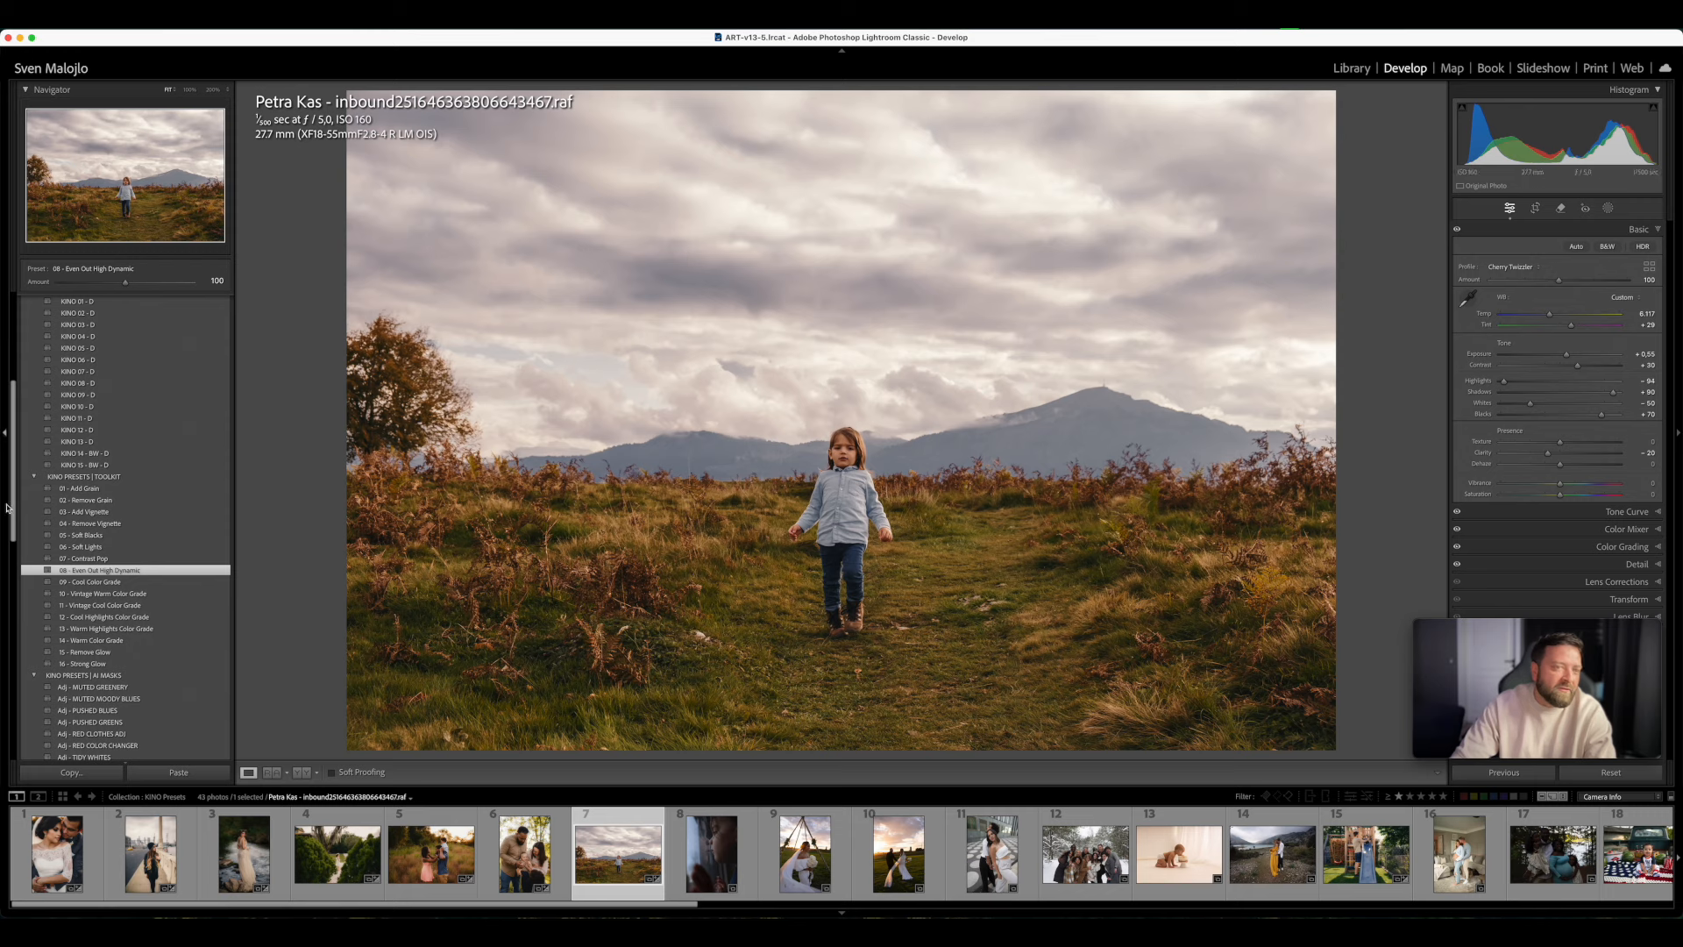
# - Apply the AI mask preset Sky - DREAMY SKY to the meadow photo at an amount of 49
pyautogui.scroll(-8, 120, 614)
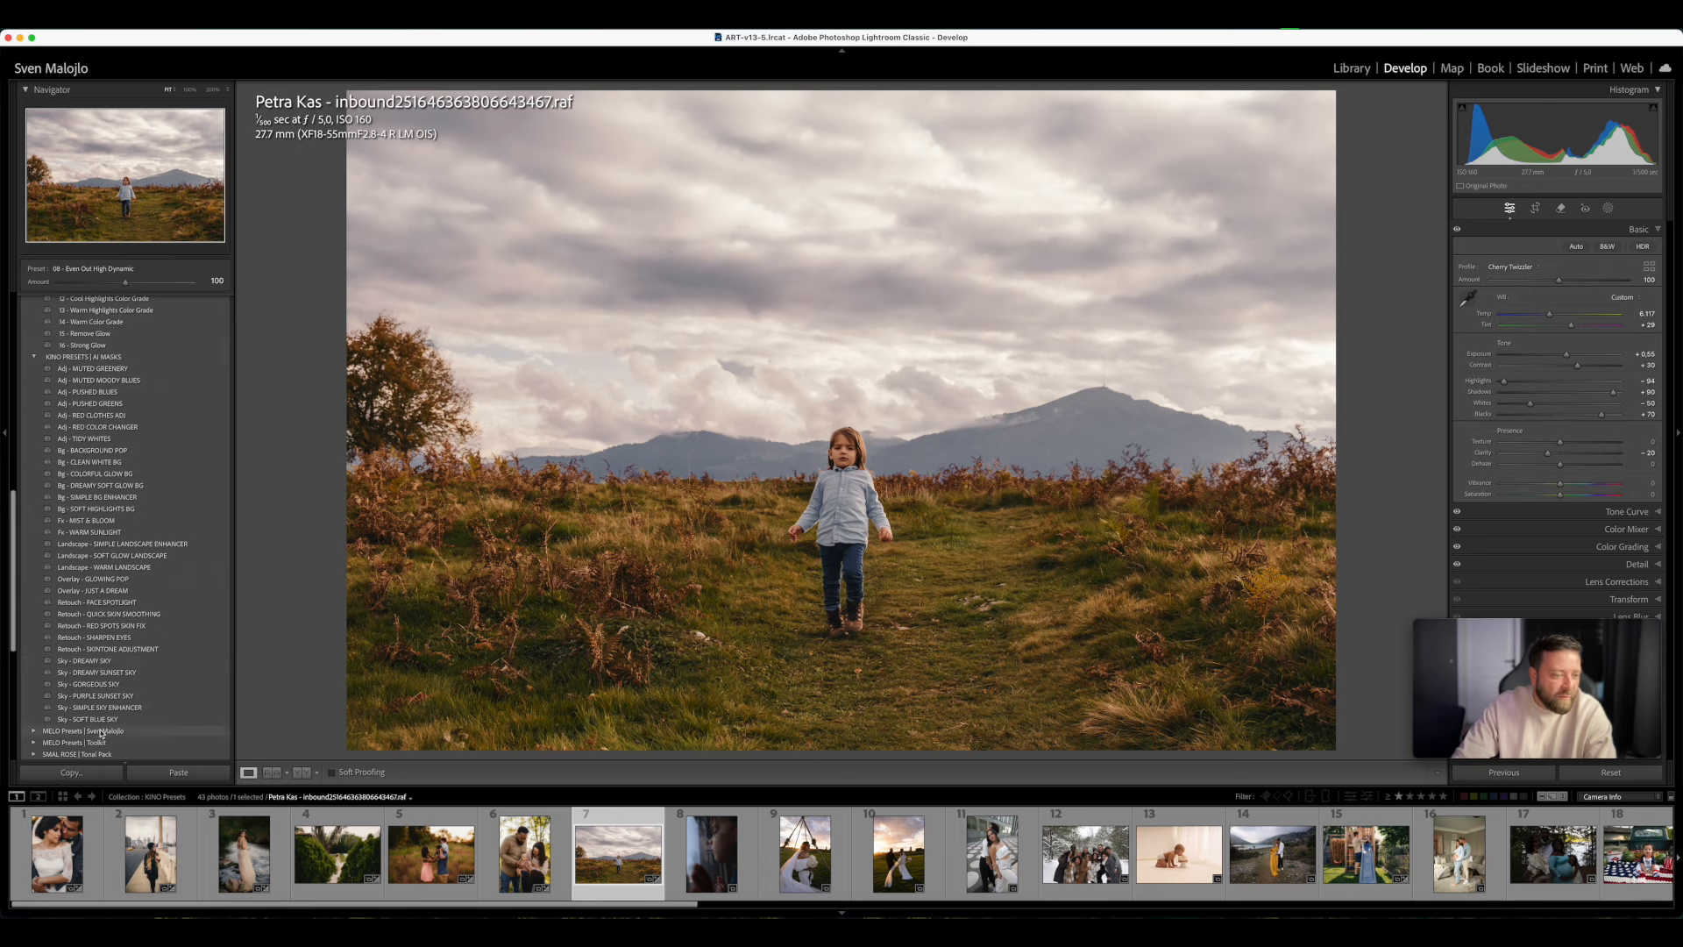
pyautogui.click(96, 660)
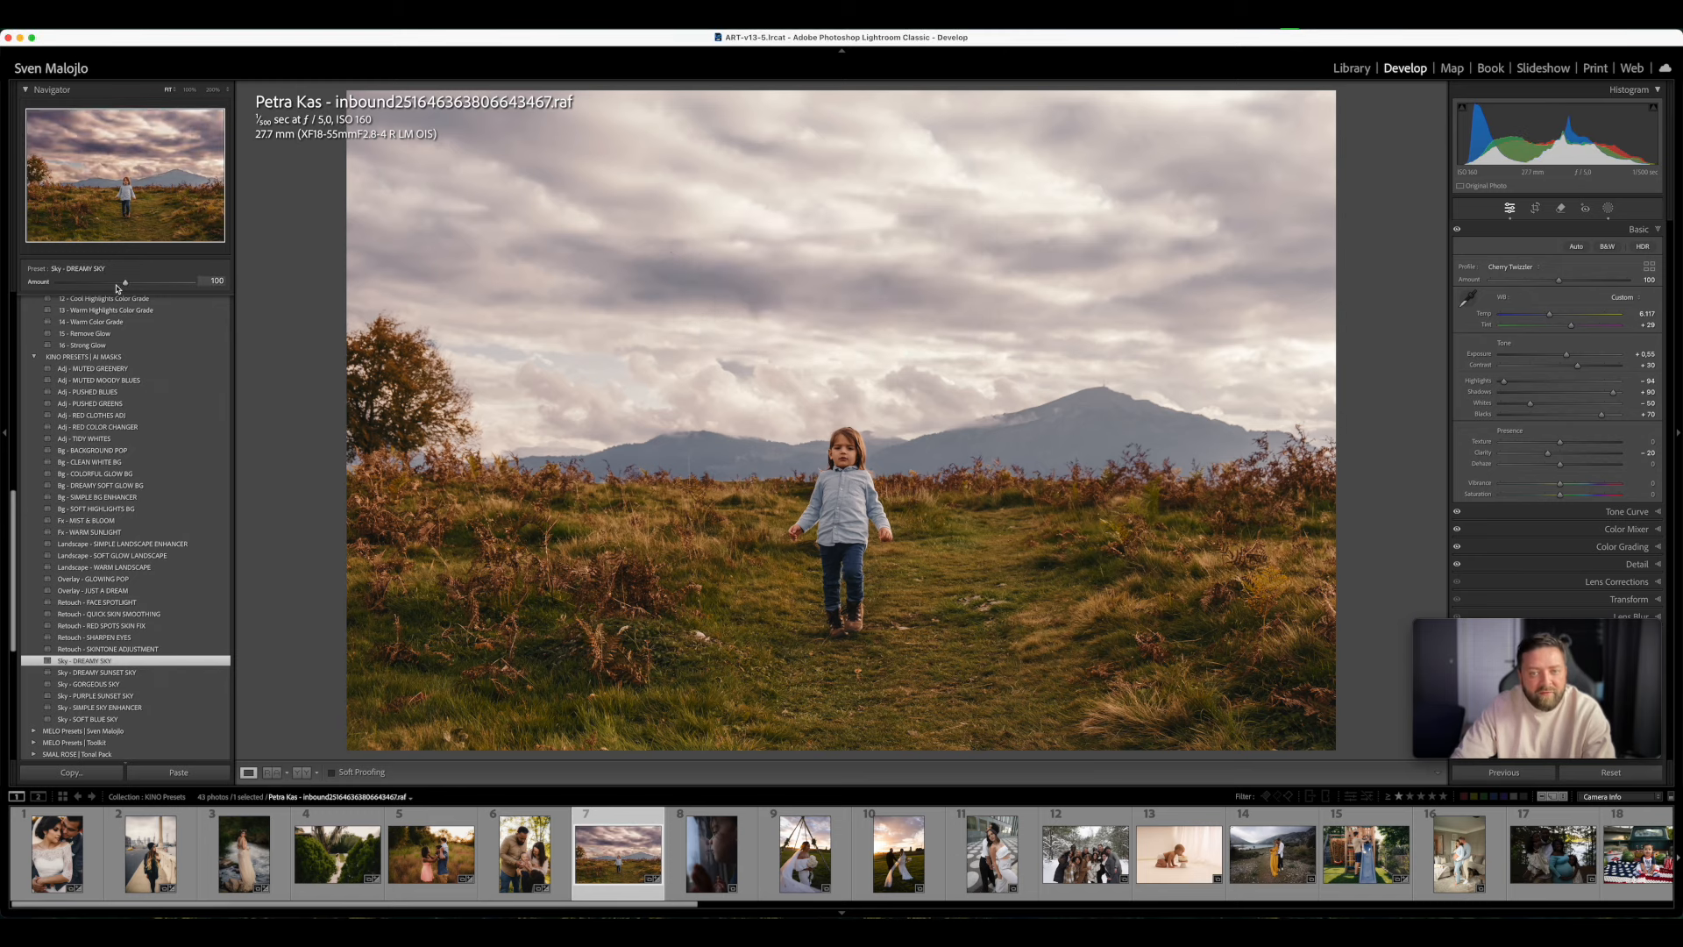
pyautogui.moveTo(122, 287)
pyautogui.mouseDown()
pyautogui.moveTo(79, 295)
pyautogui.moveTo(97, 291)
pyautogui.mouseUp()
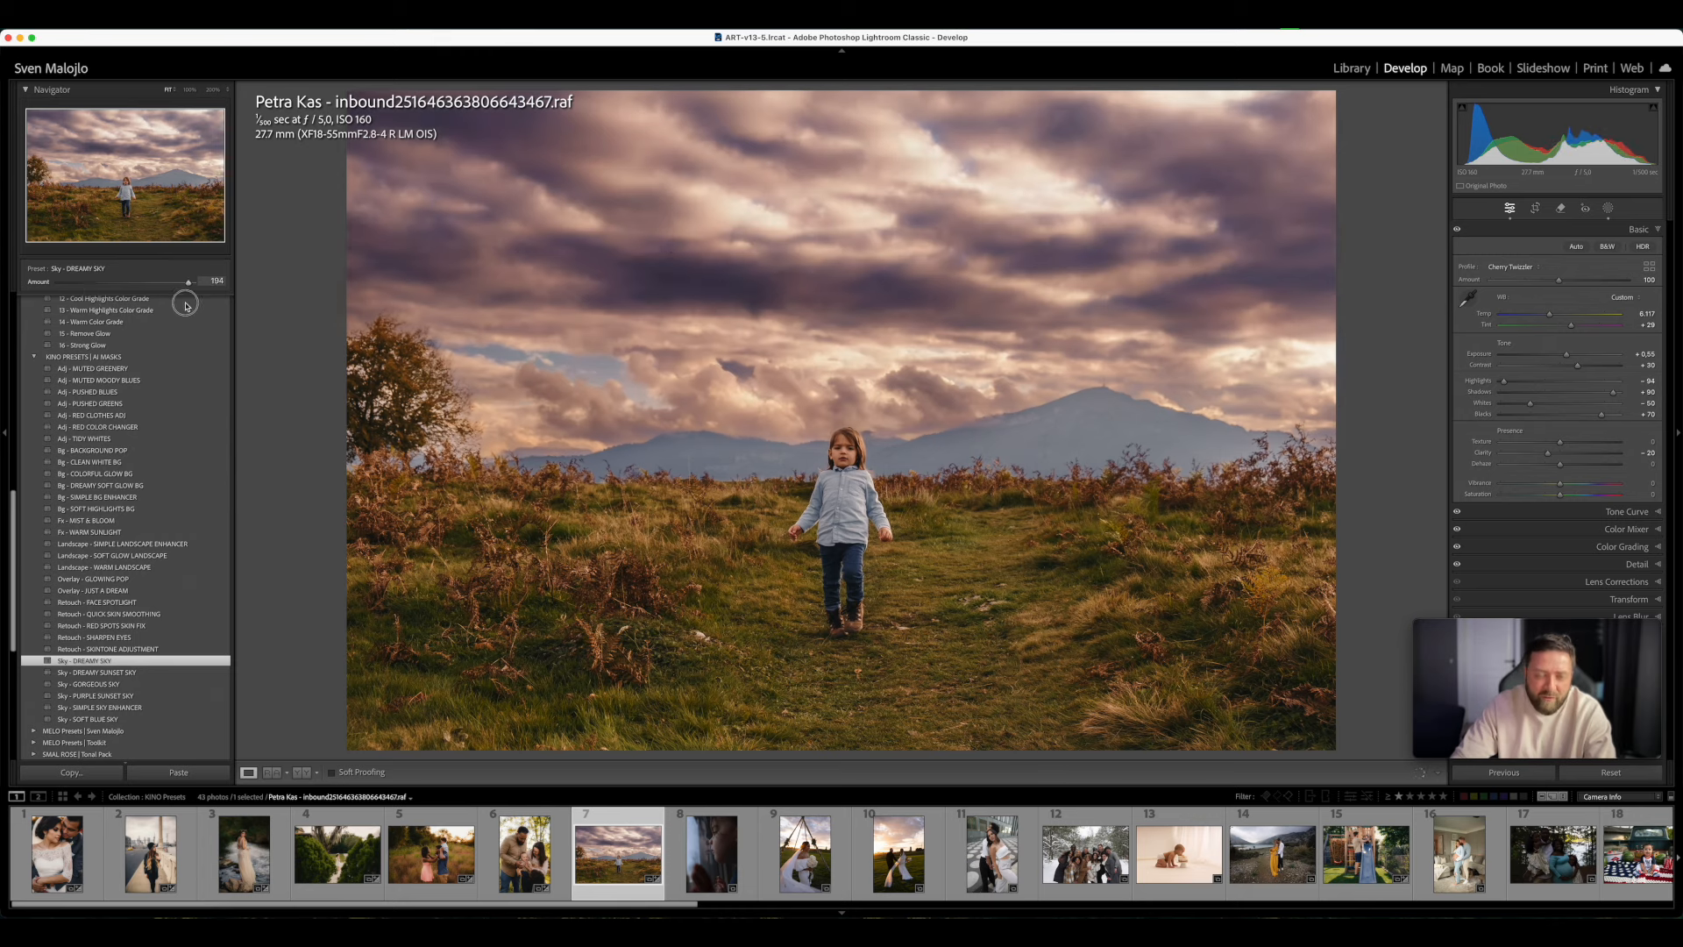
pyautogui.moveTo(261, 321); pyautogui.dragTo(79, 325)
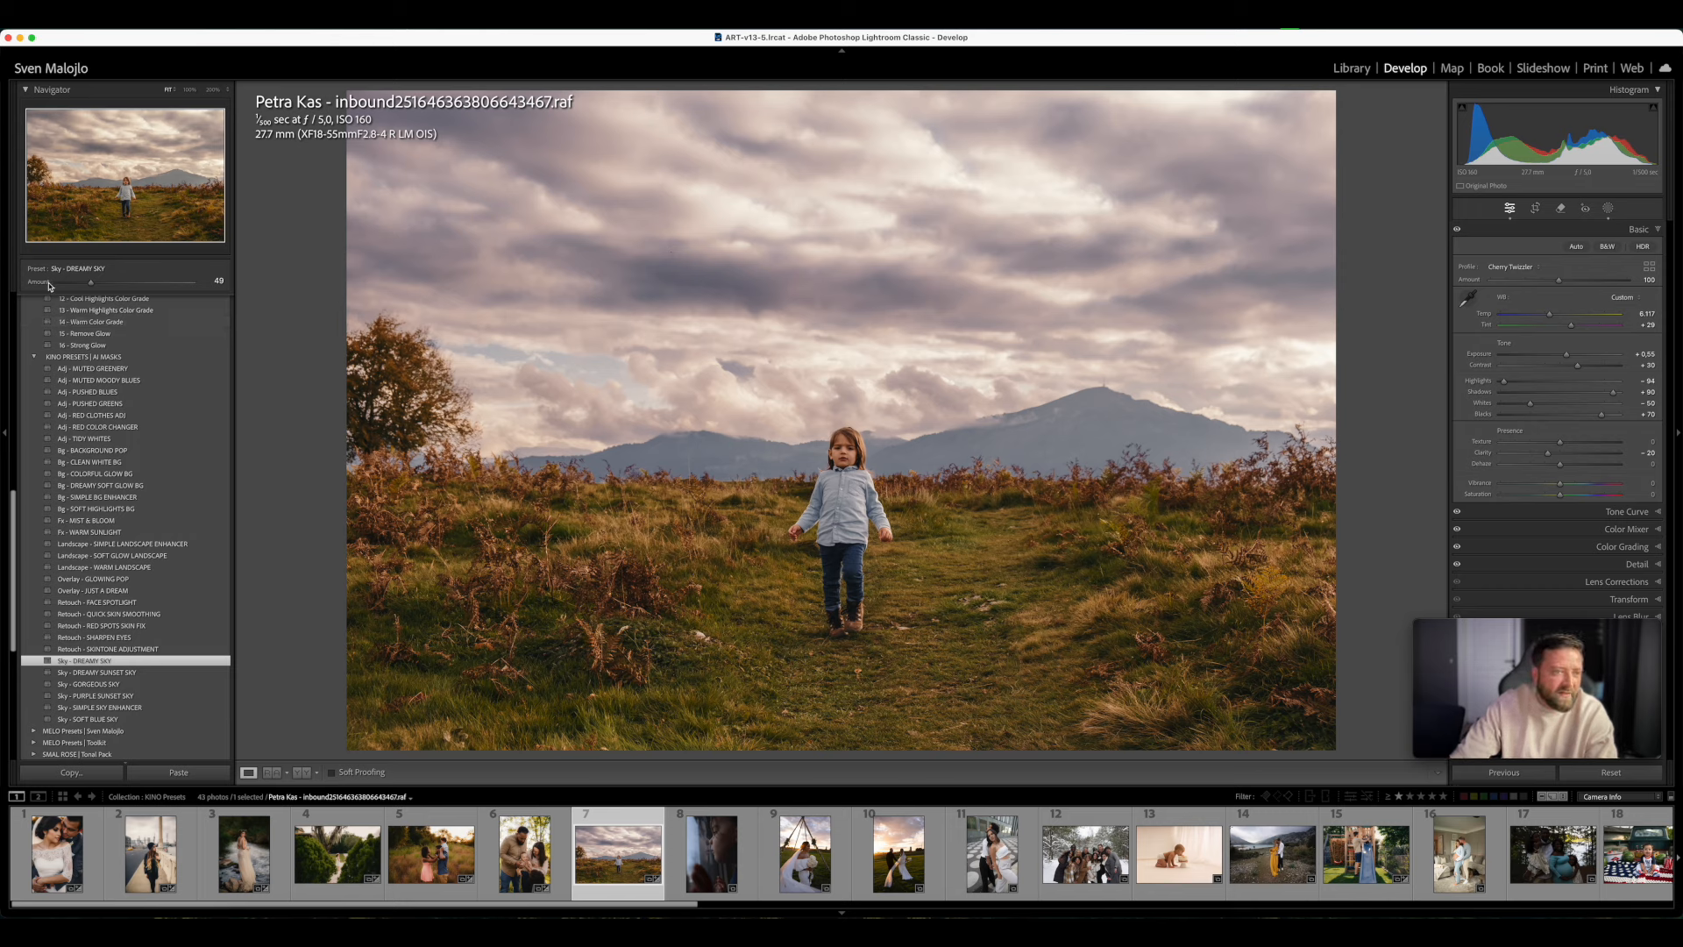
# - Apply KINO 14 - BW - D to the photo of the child at the window, set Exposure to +0.55 and compare before and after
pyautogui.moveTo(91, 282)
pyautogui.mouseDown()
pyautogui.moveTo(62, 287)
pyautogui.moveTo(83, 292)
pyautogui.mouseUp()
pyautogui.press('Right')
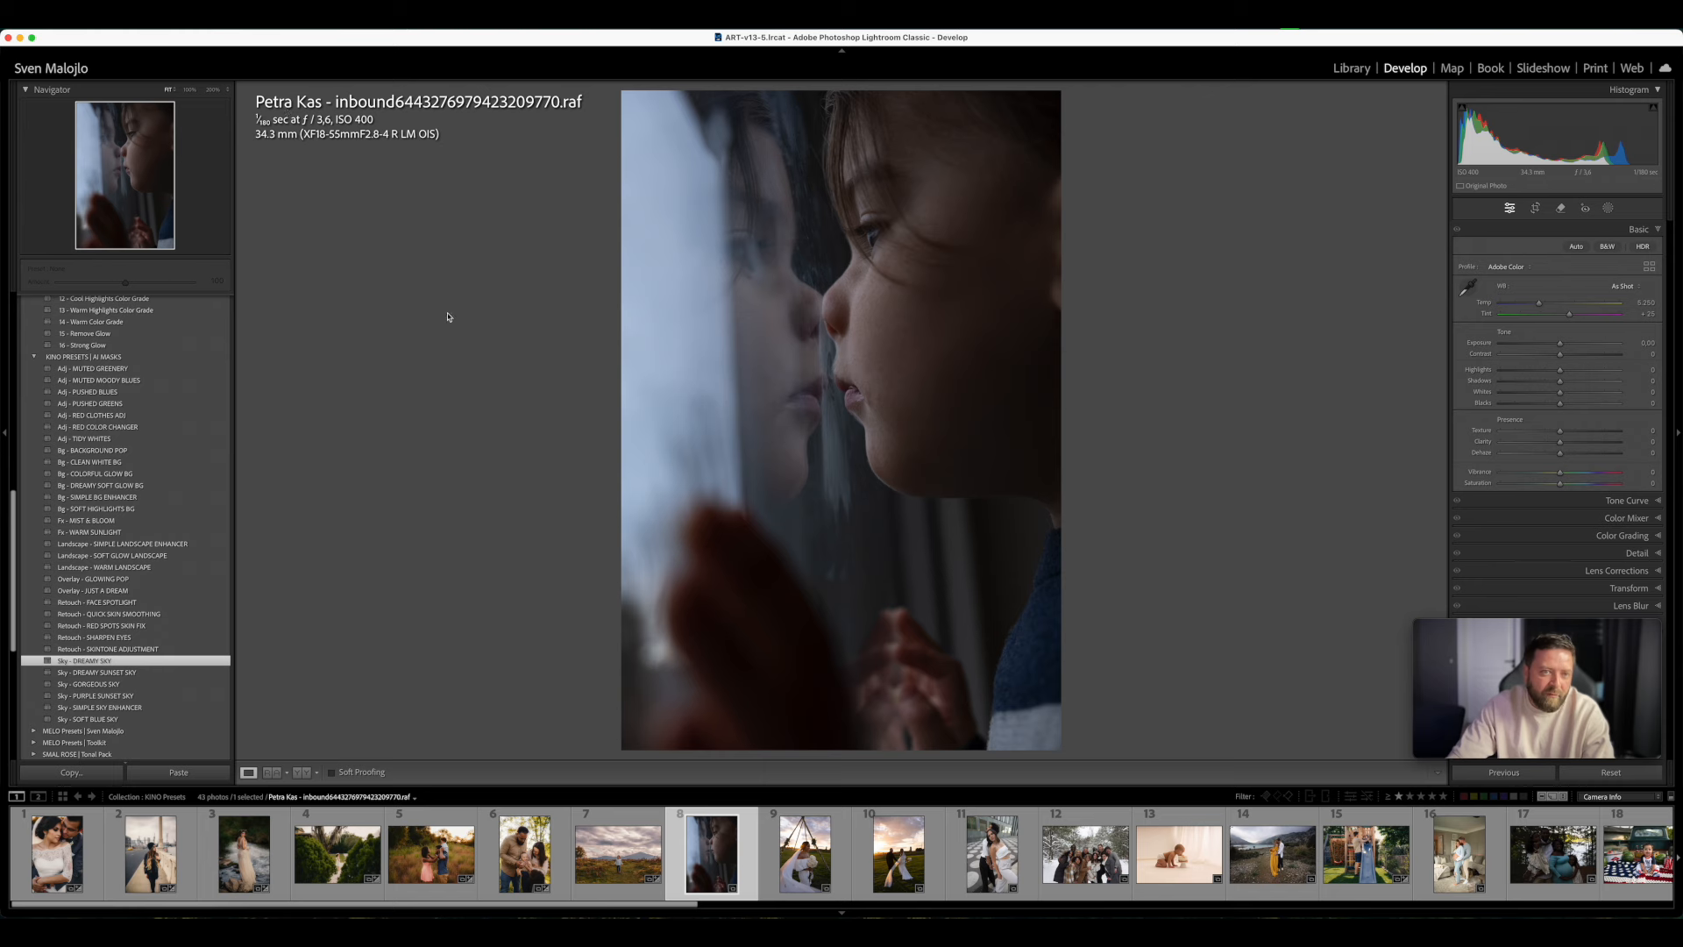
pyautogui.scroll(5, 167, 385)
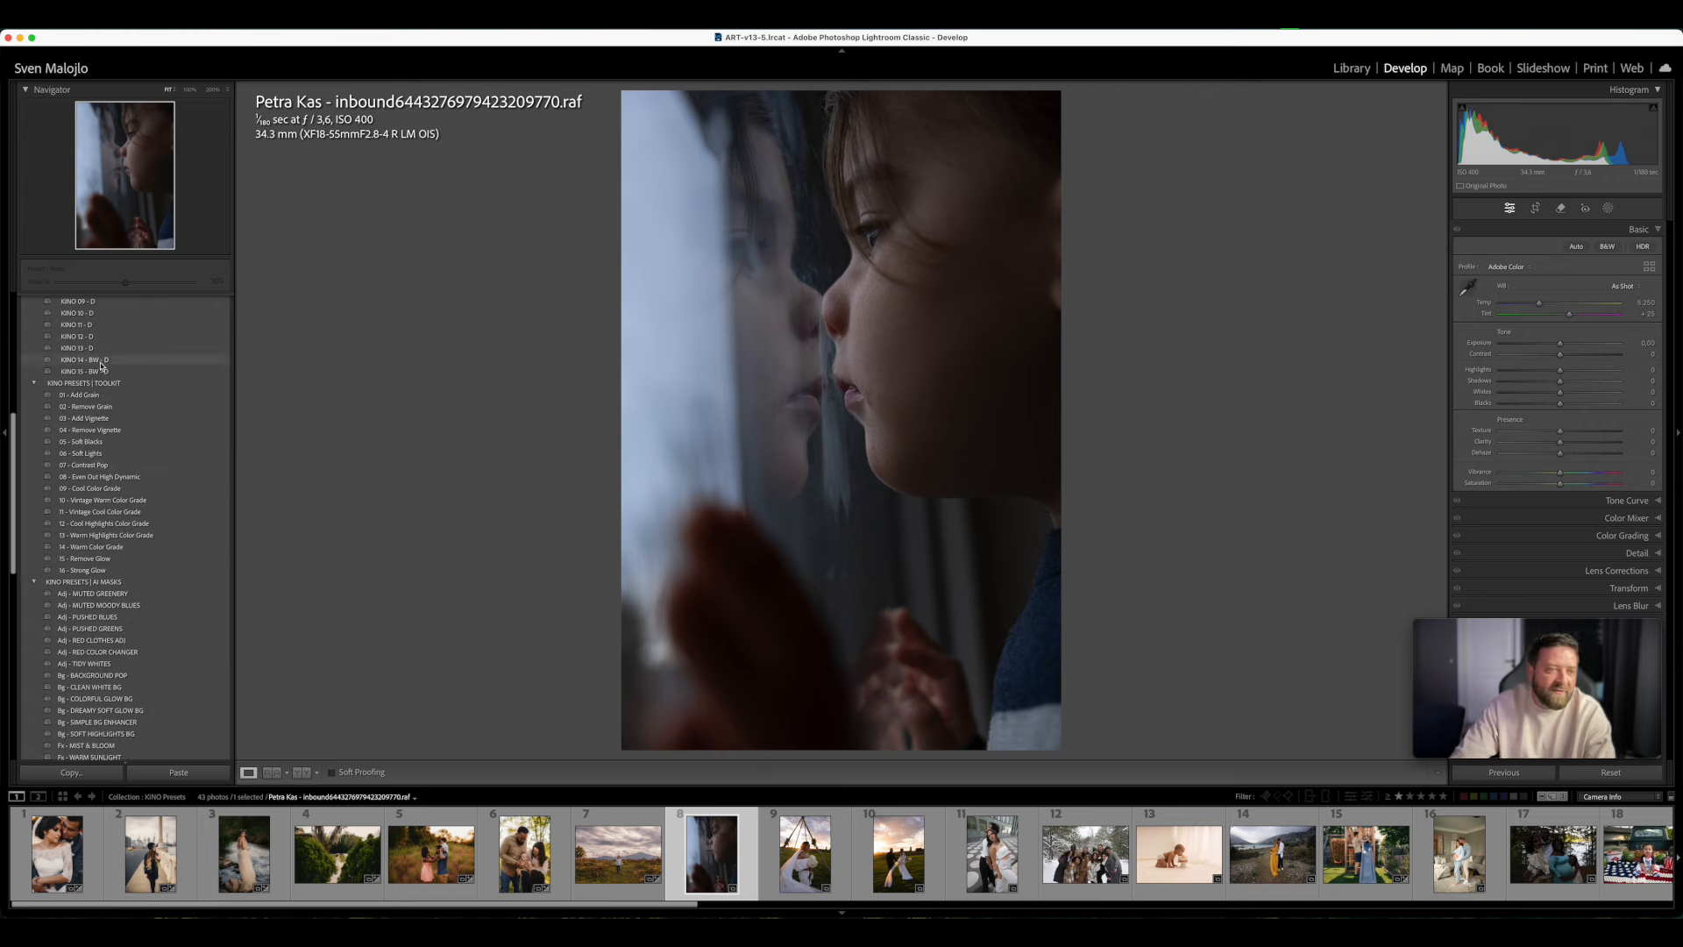
pyautogui.moveTo(104, 362)
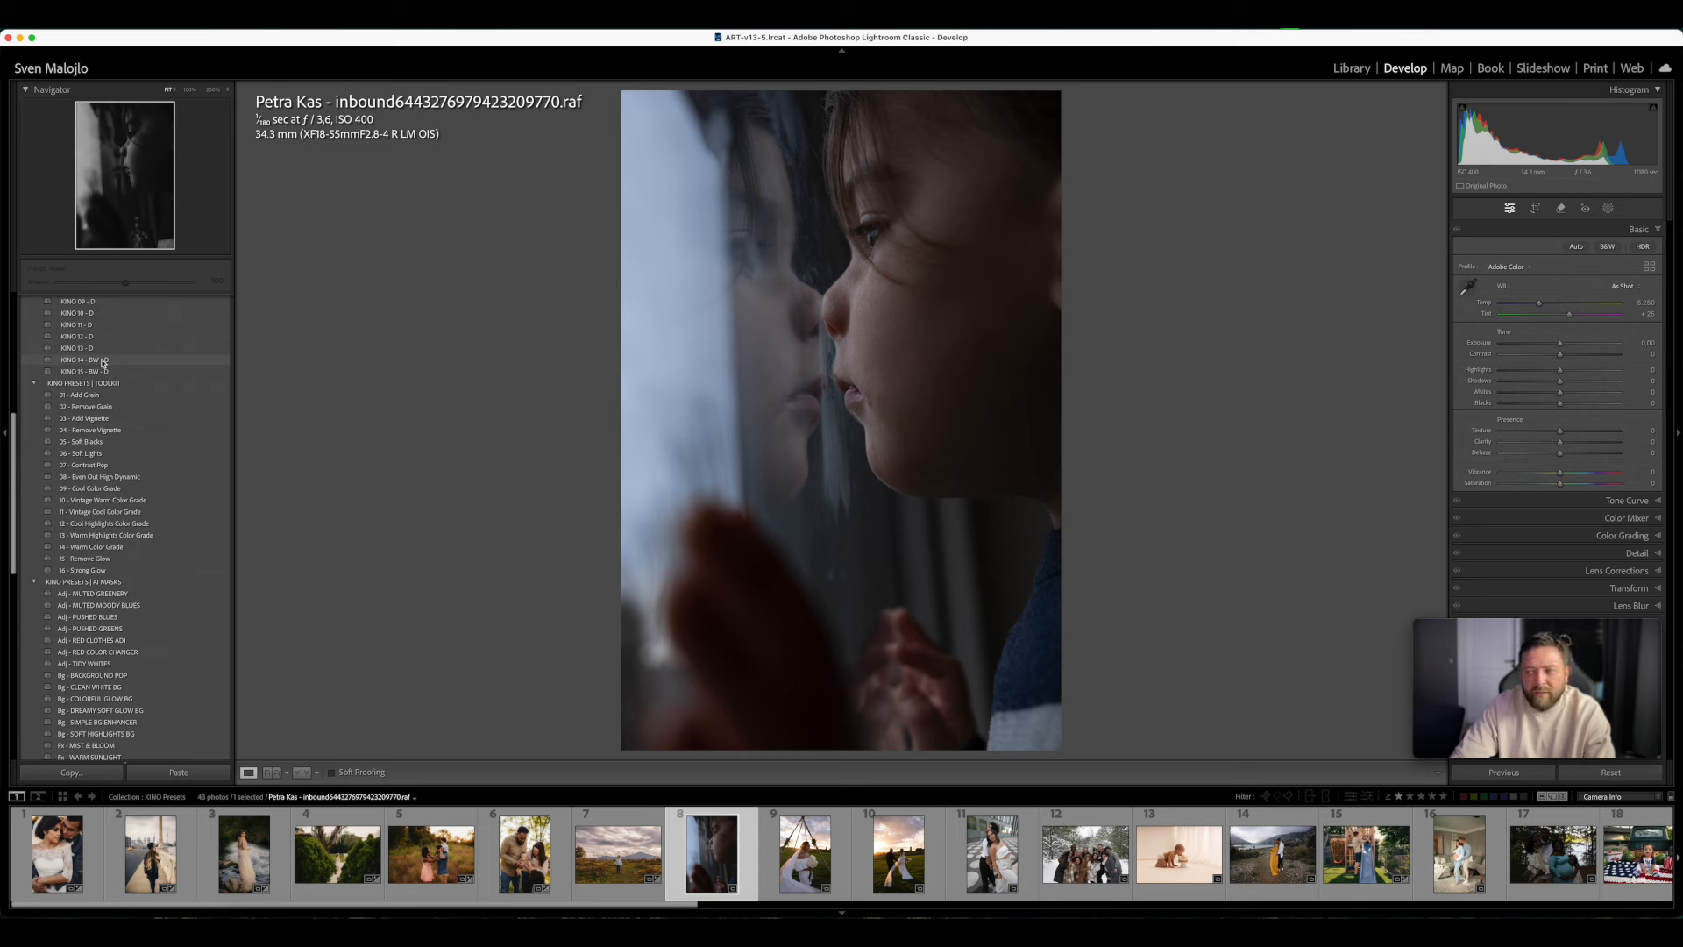
pyautogui.click(104, 360)
pyautogui.moveTo(1560, 347); pyautogui.dragTo(1567, 347)
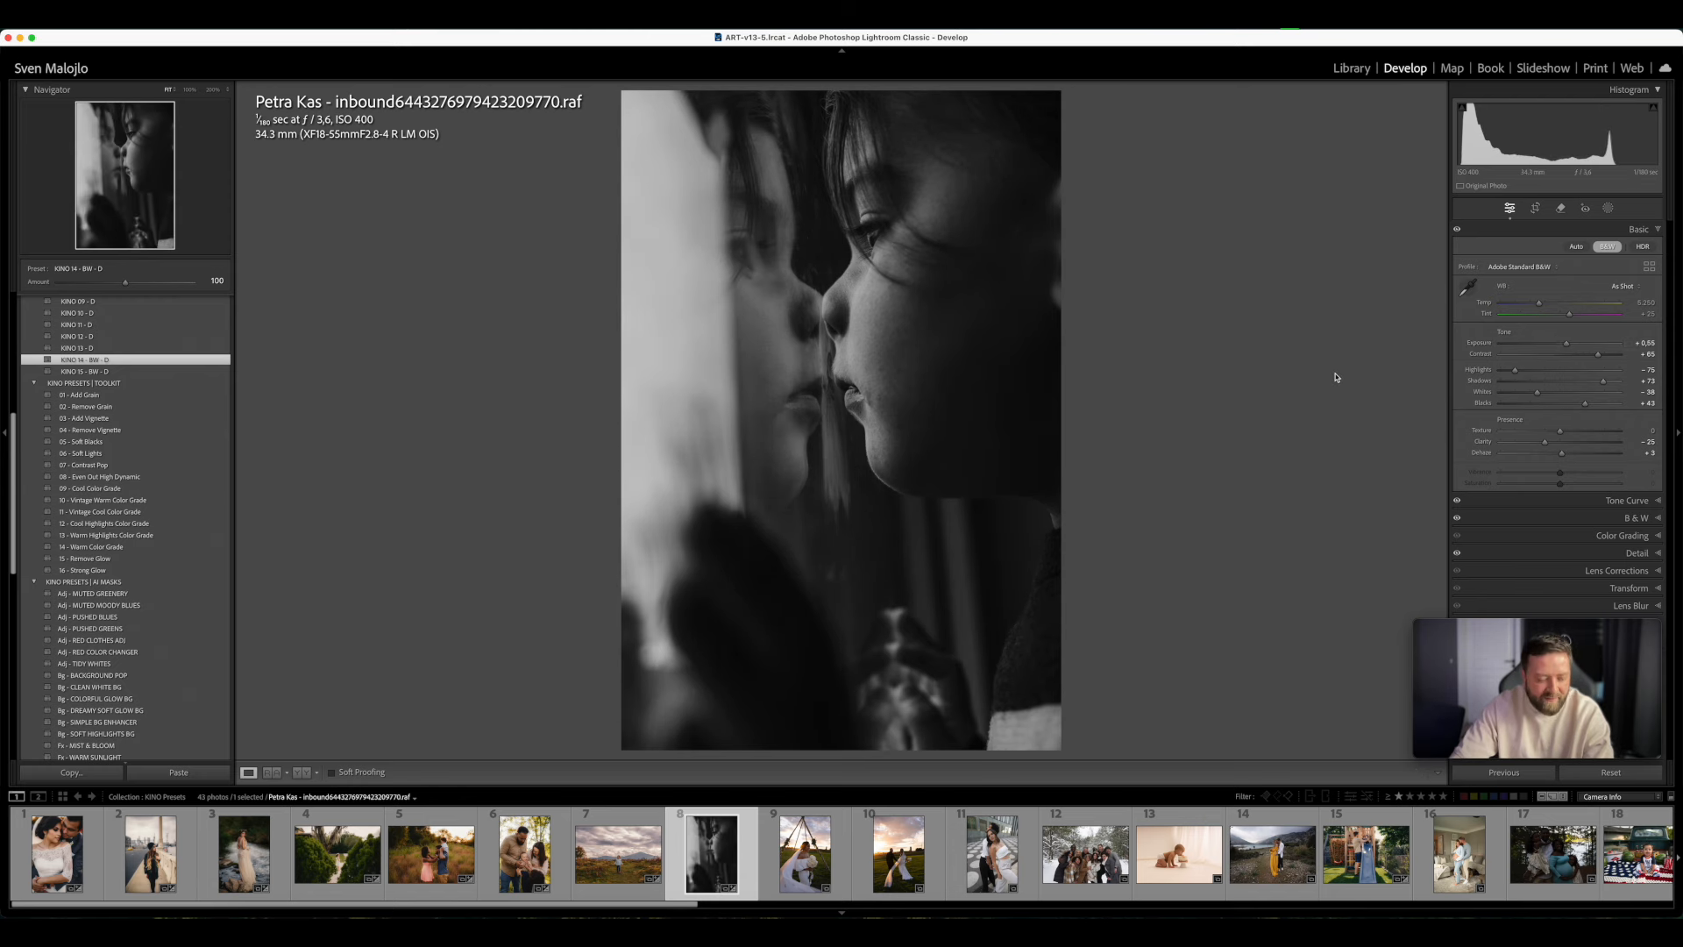
pyautogui.press('y')
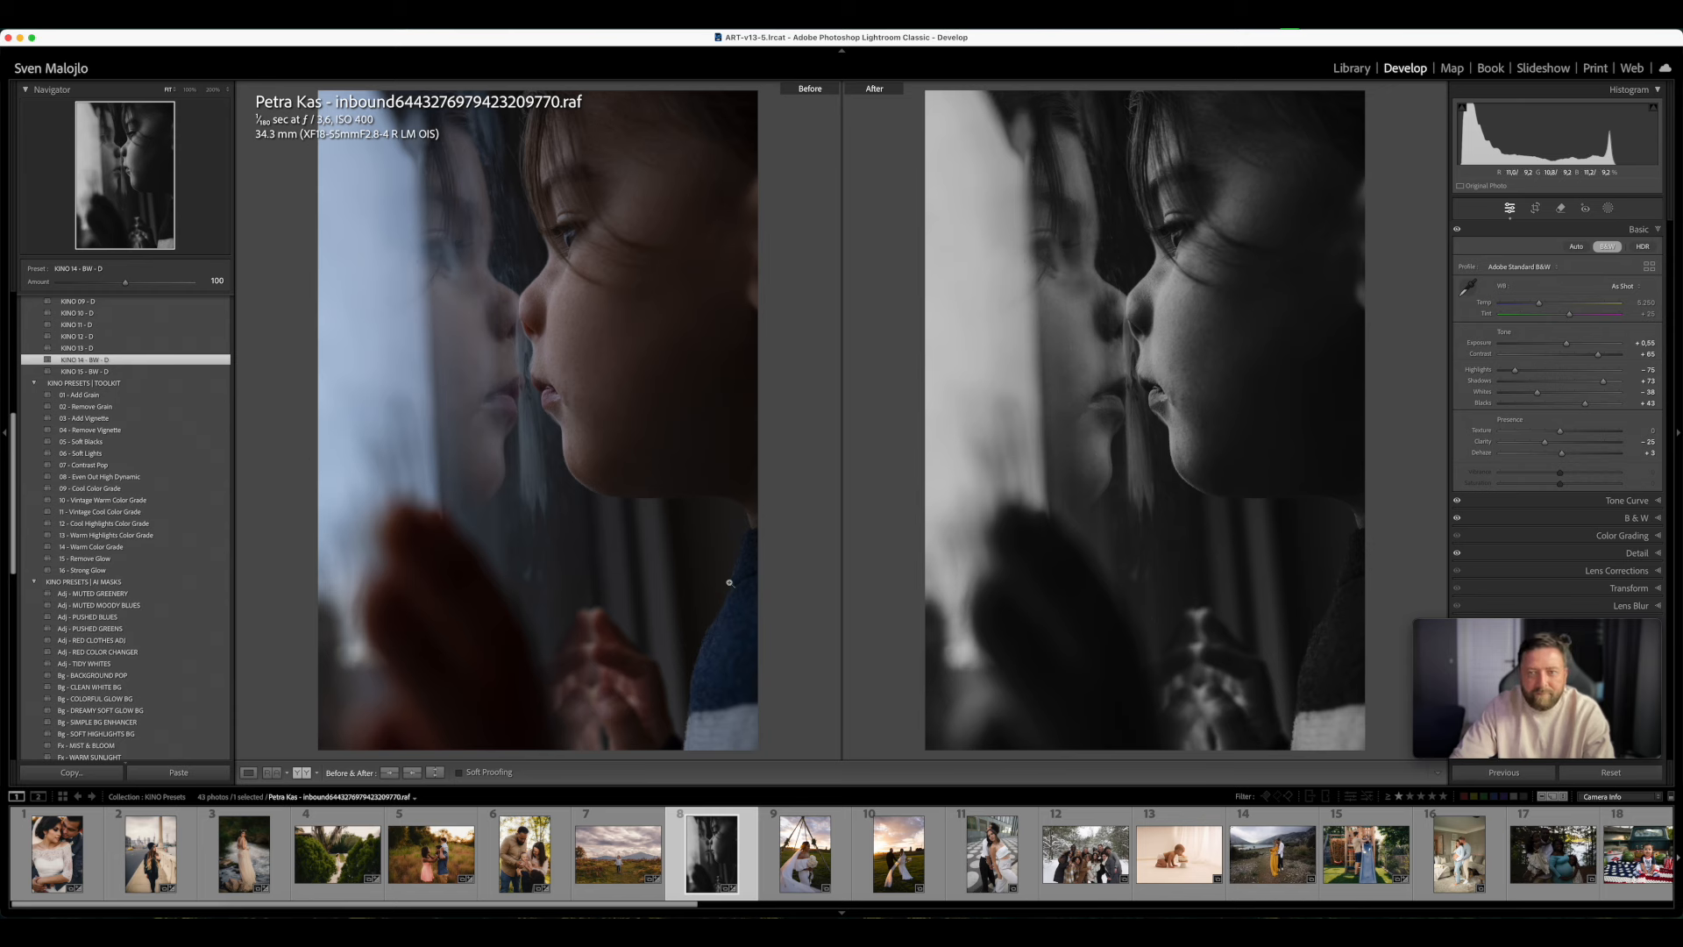
# - Switch the window photo to KINO 14 - BW - F, compare it with the digital version and set Exposure to +0.70
pyautogui.scroll(5, 128, 523)
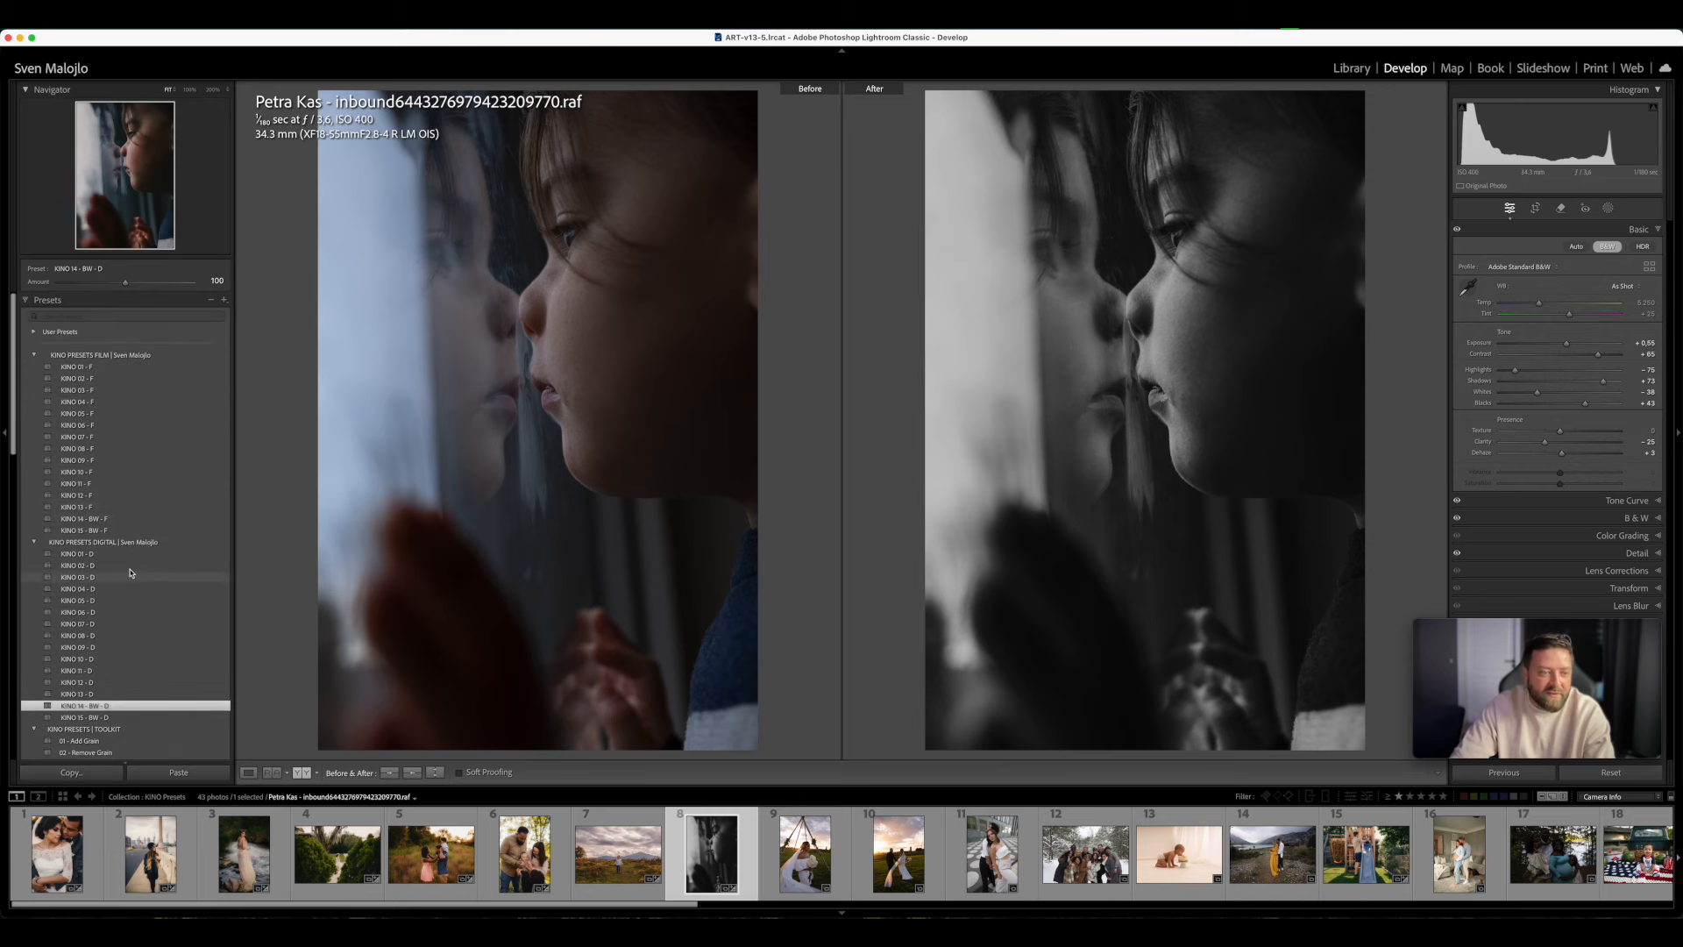
pyautogui.click(128, 520)
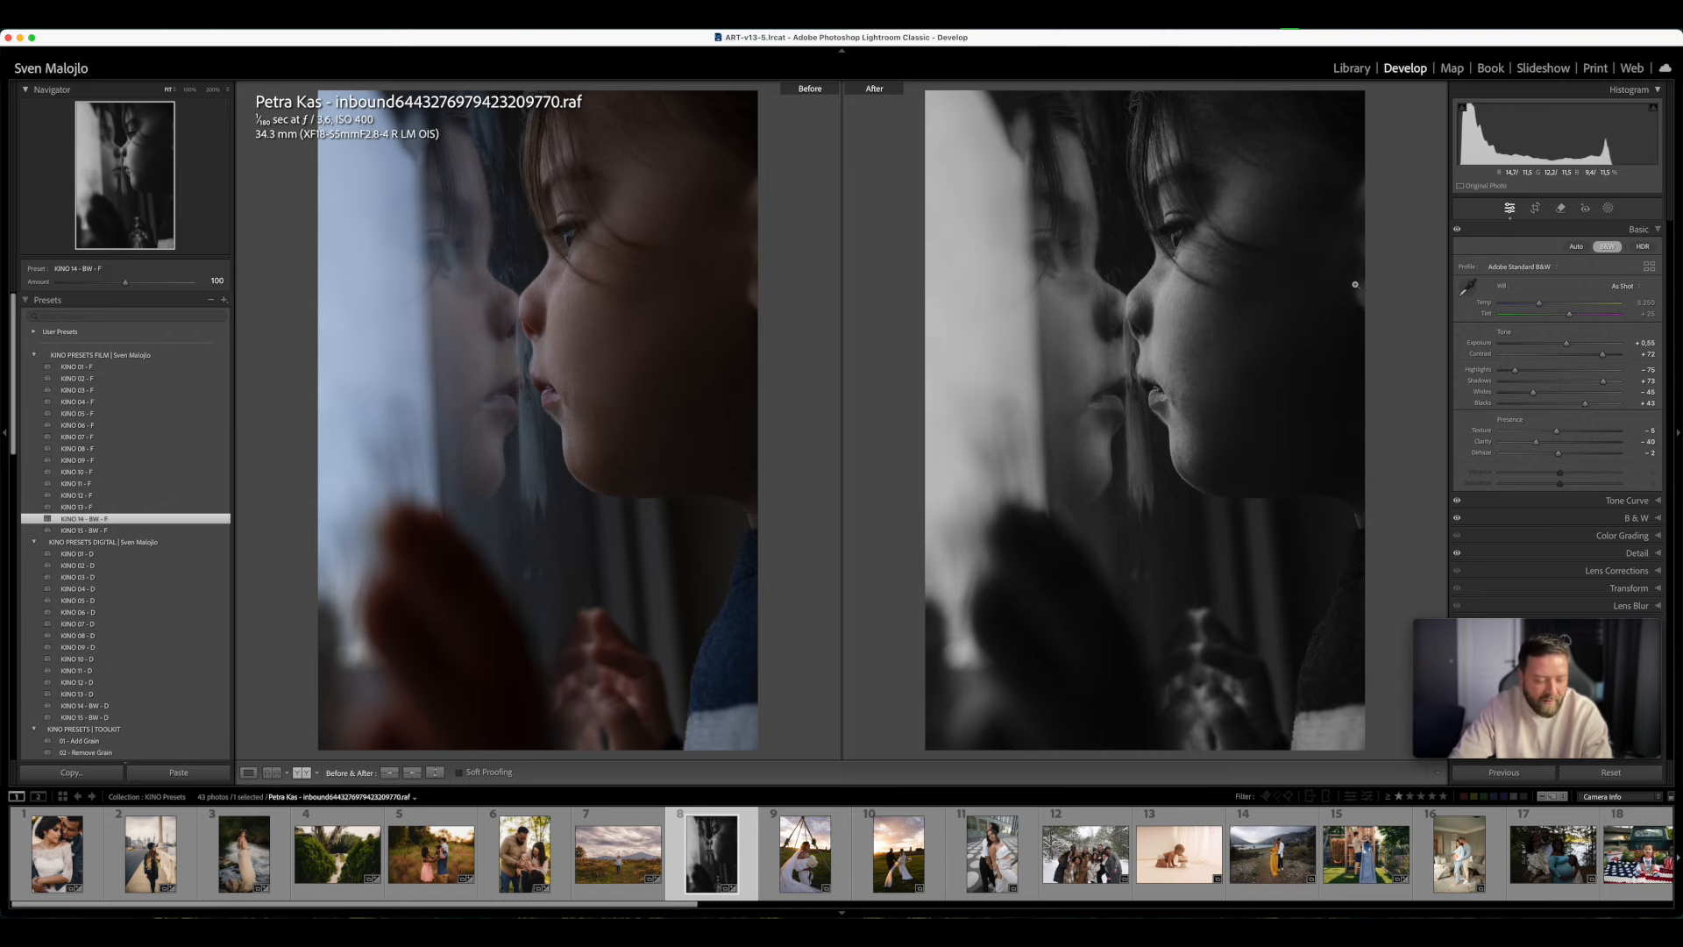
pyautogui.press('y')
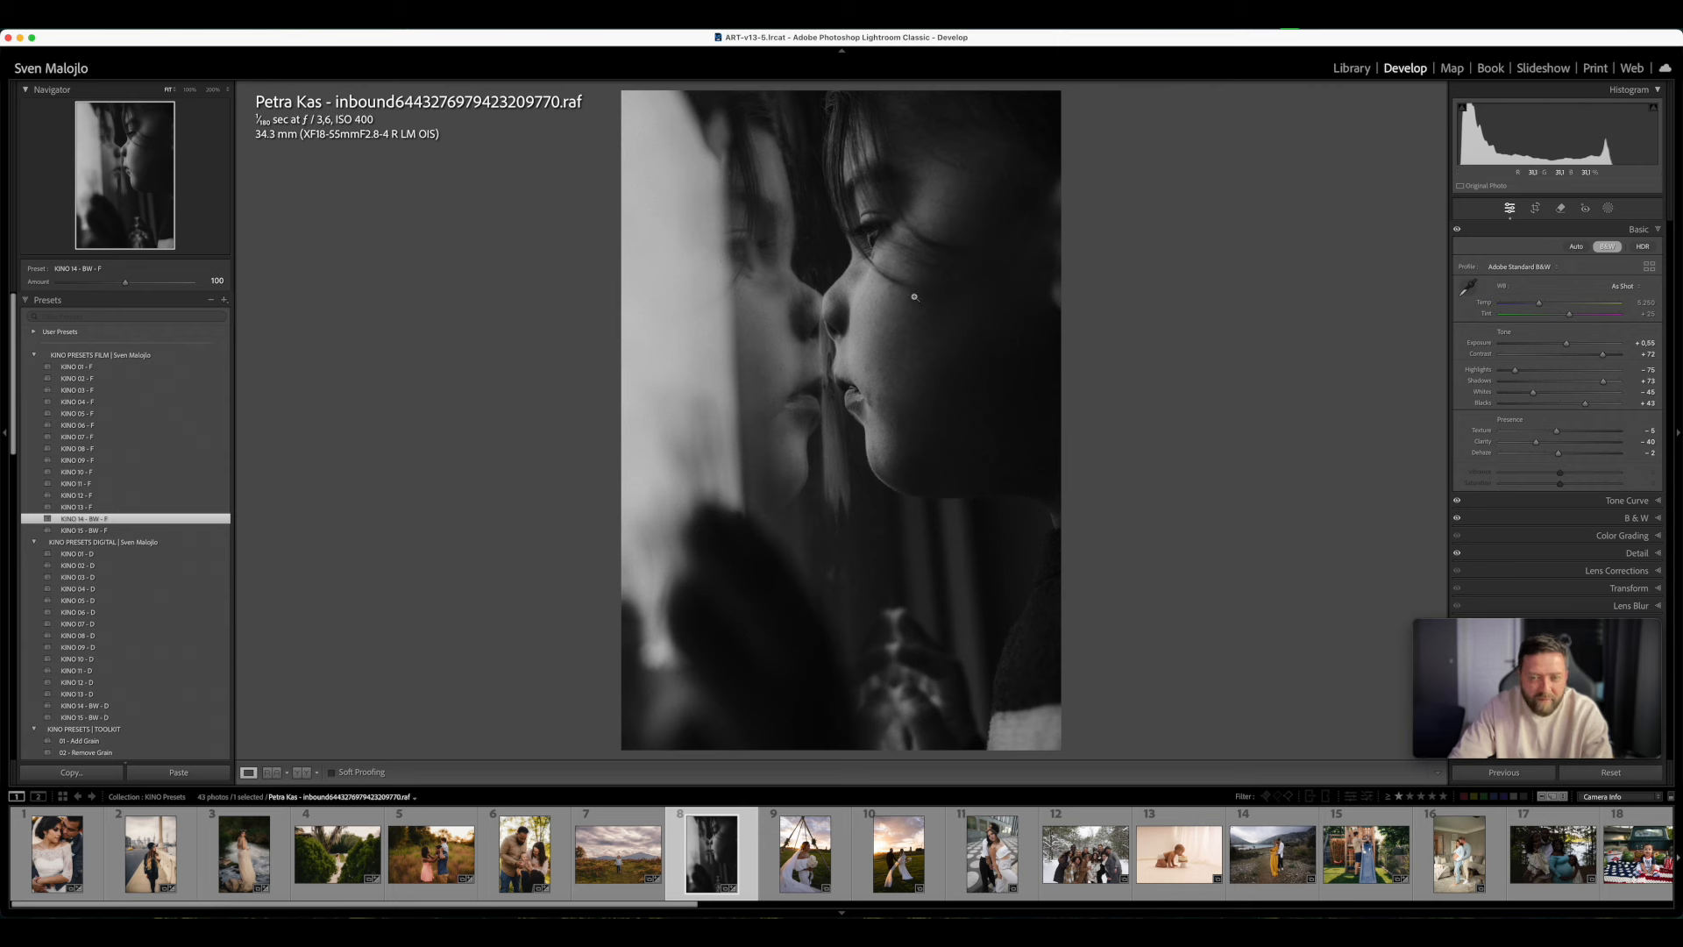
pyautogui.click(148, 705)
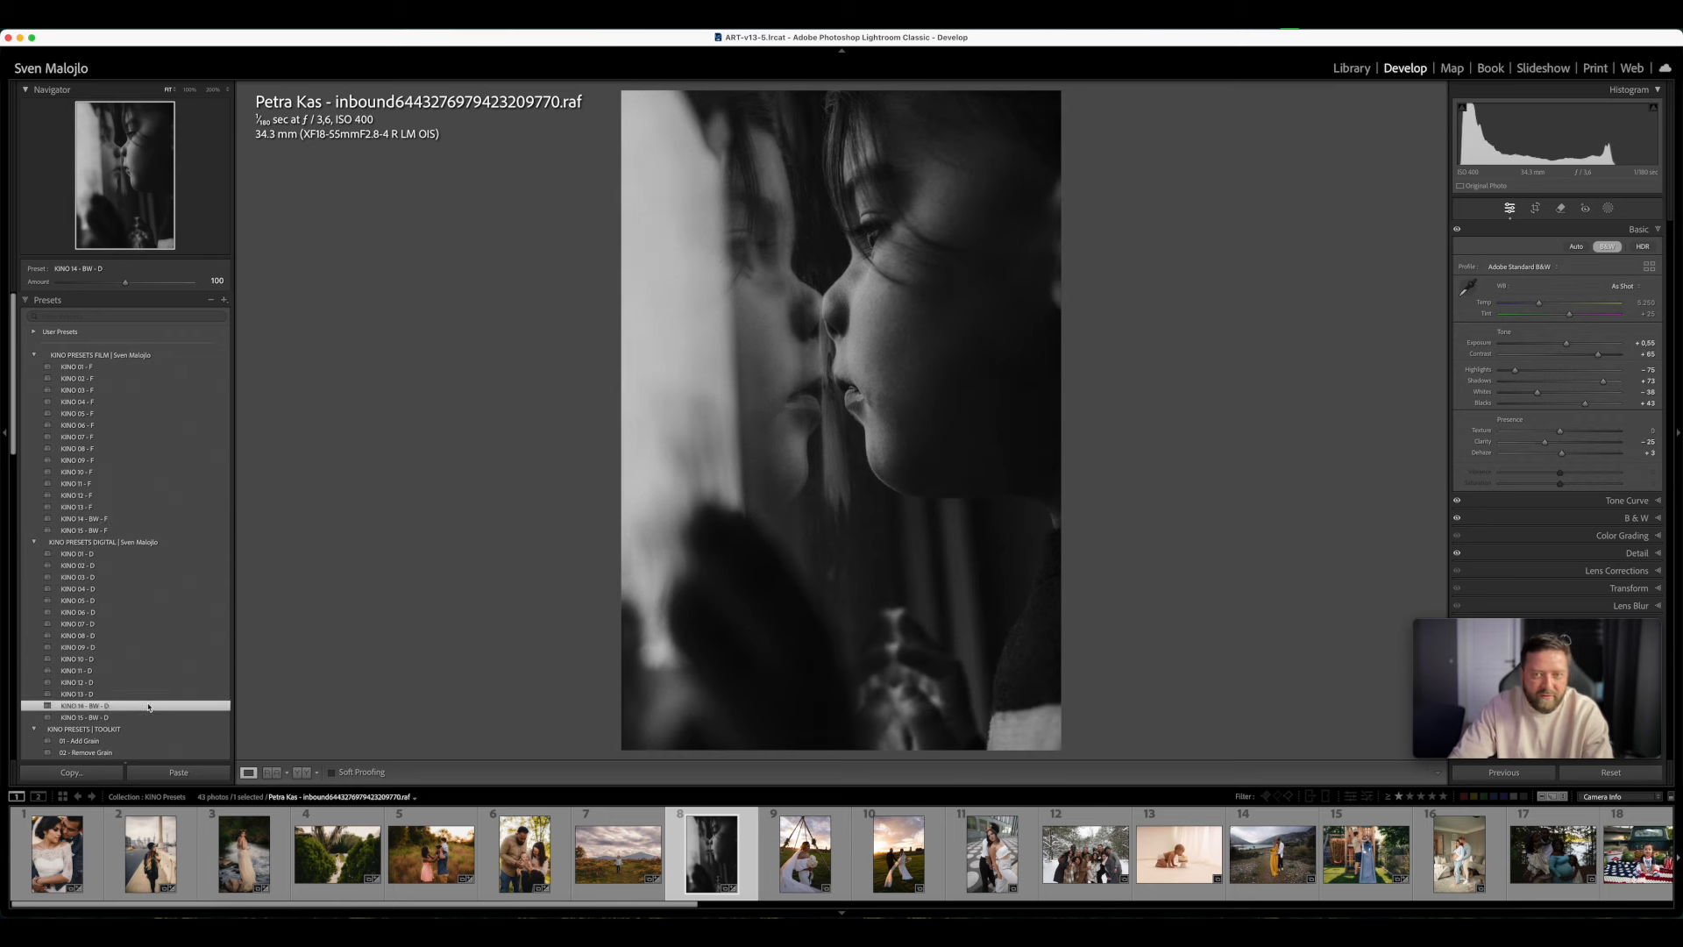
pyautogui.click(127, 517)
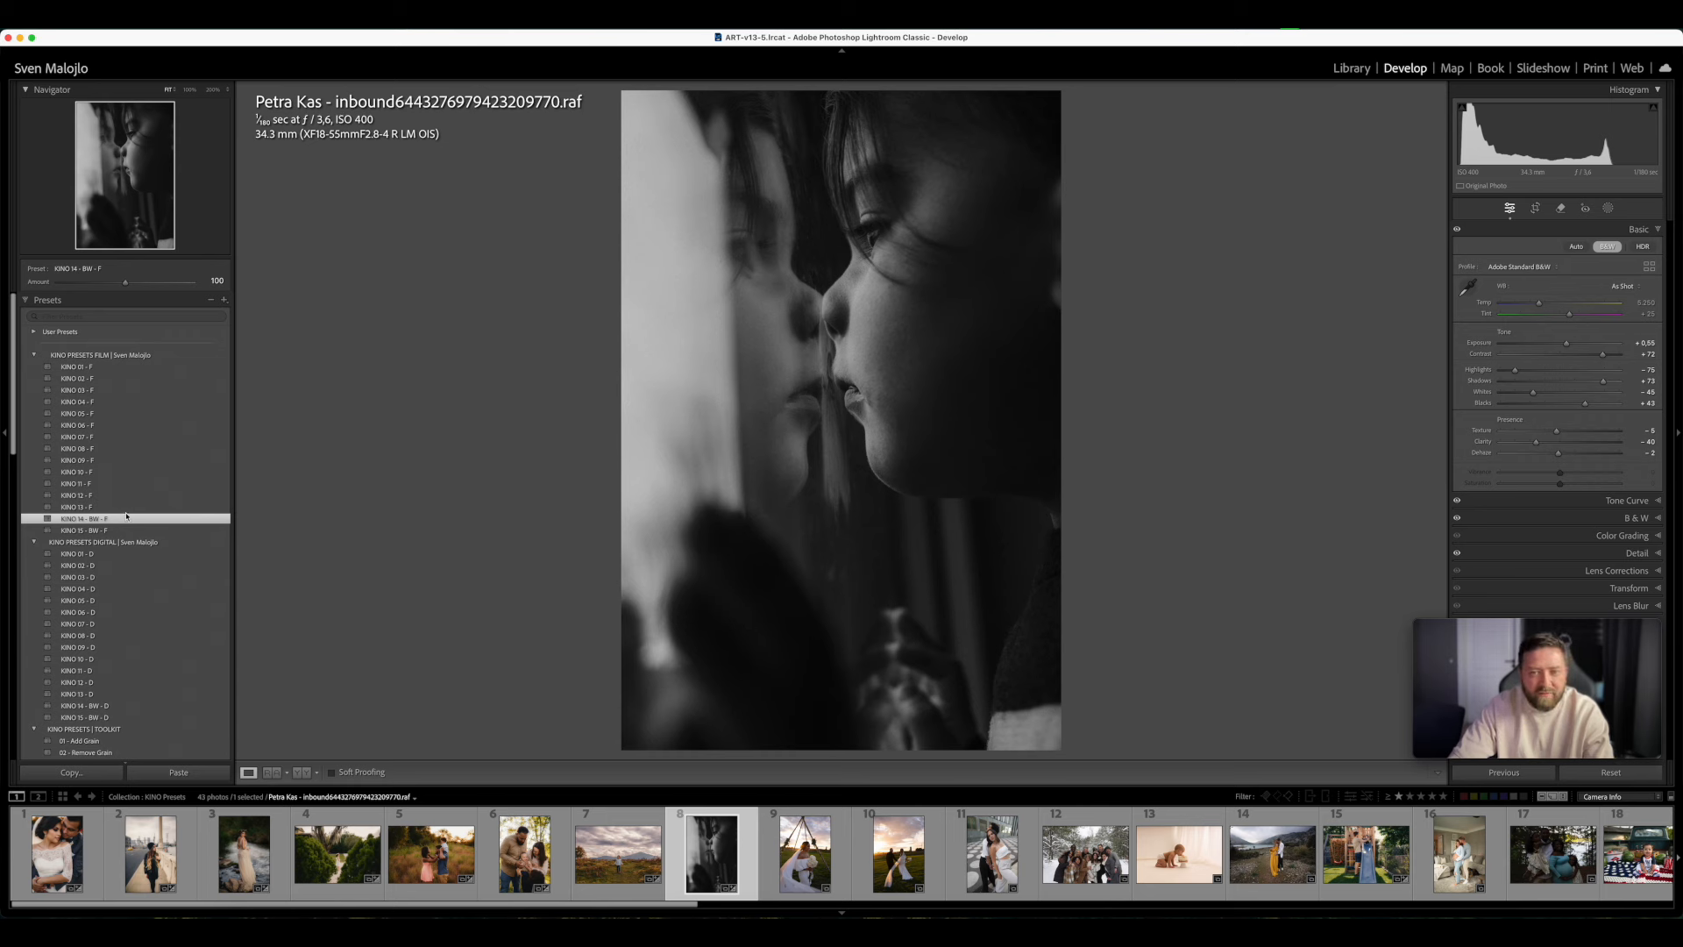
pyautogui.moveTo(1568, 346); pyautogui.dragTo(1571, 345)
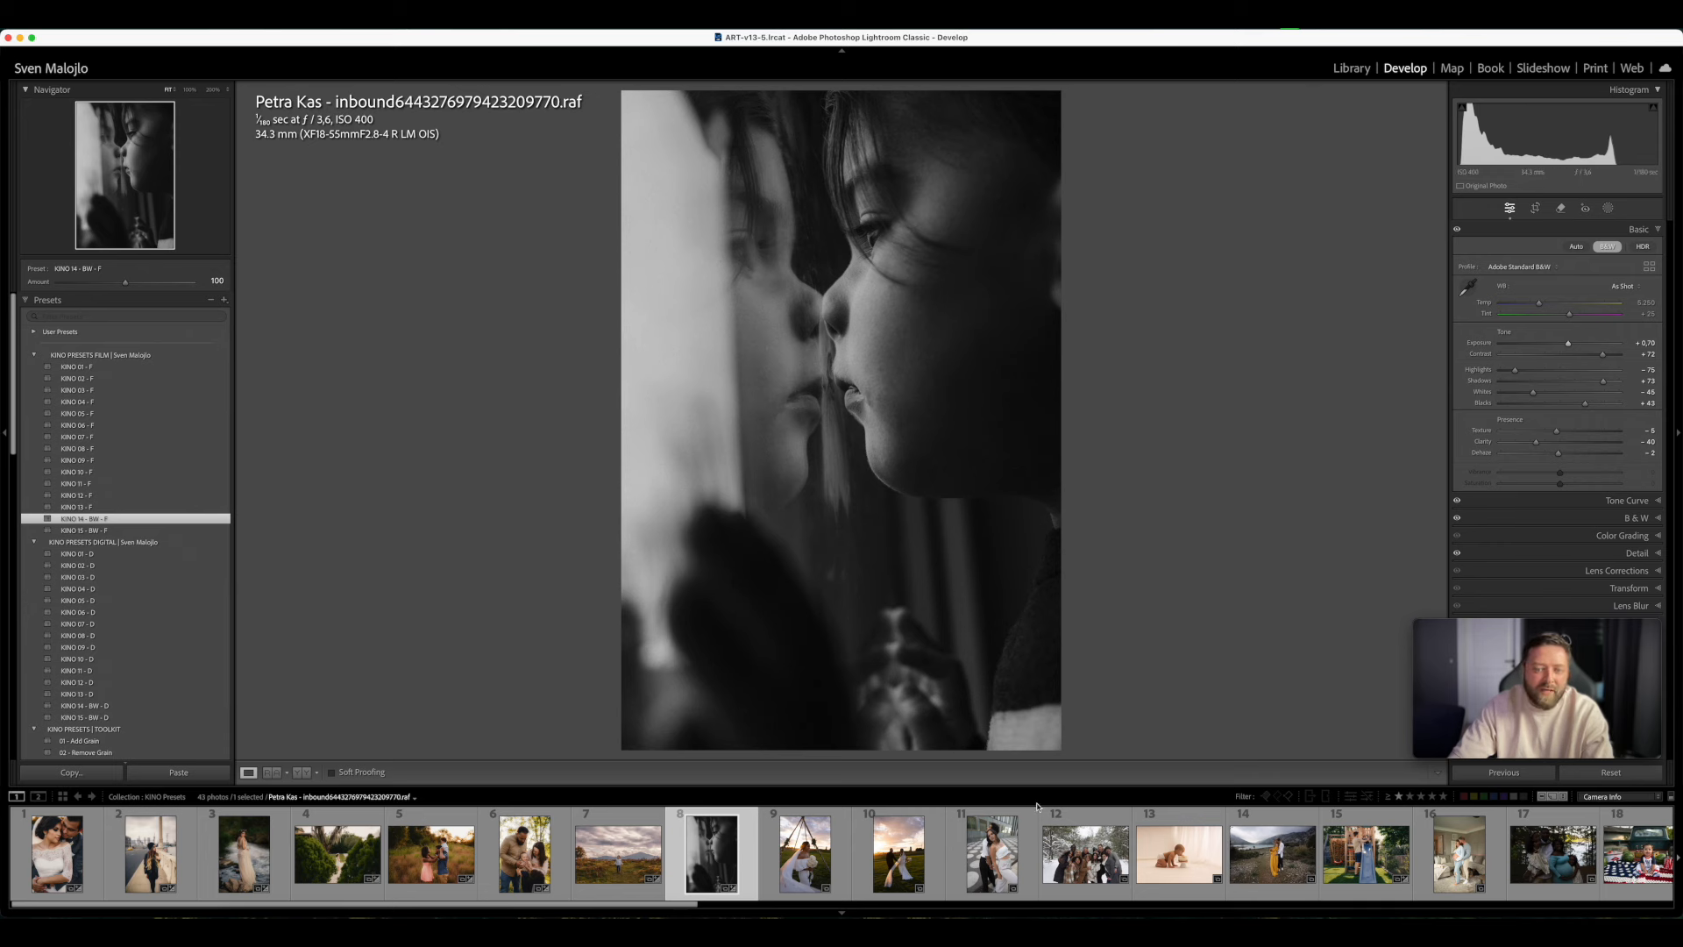
# - Open the photo of the bride with the bouquet, compare KINO 02 - F before and after, and switch it to KINO 03 - F
pyautogui.click(839, 847)
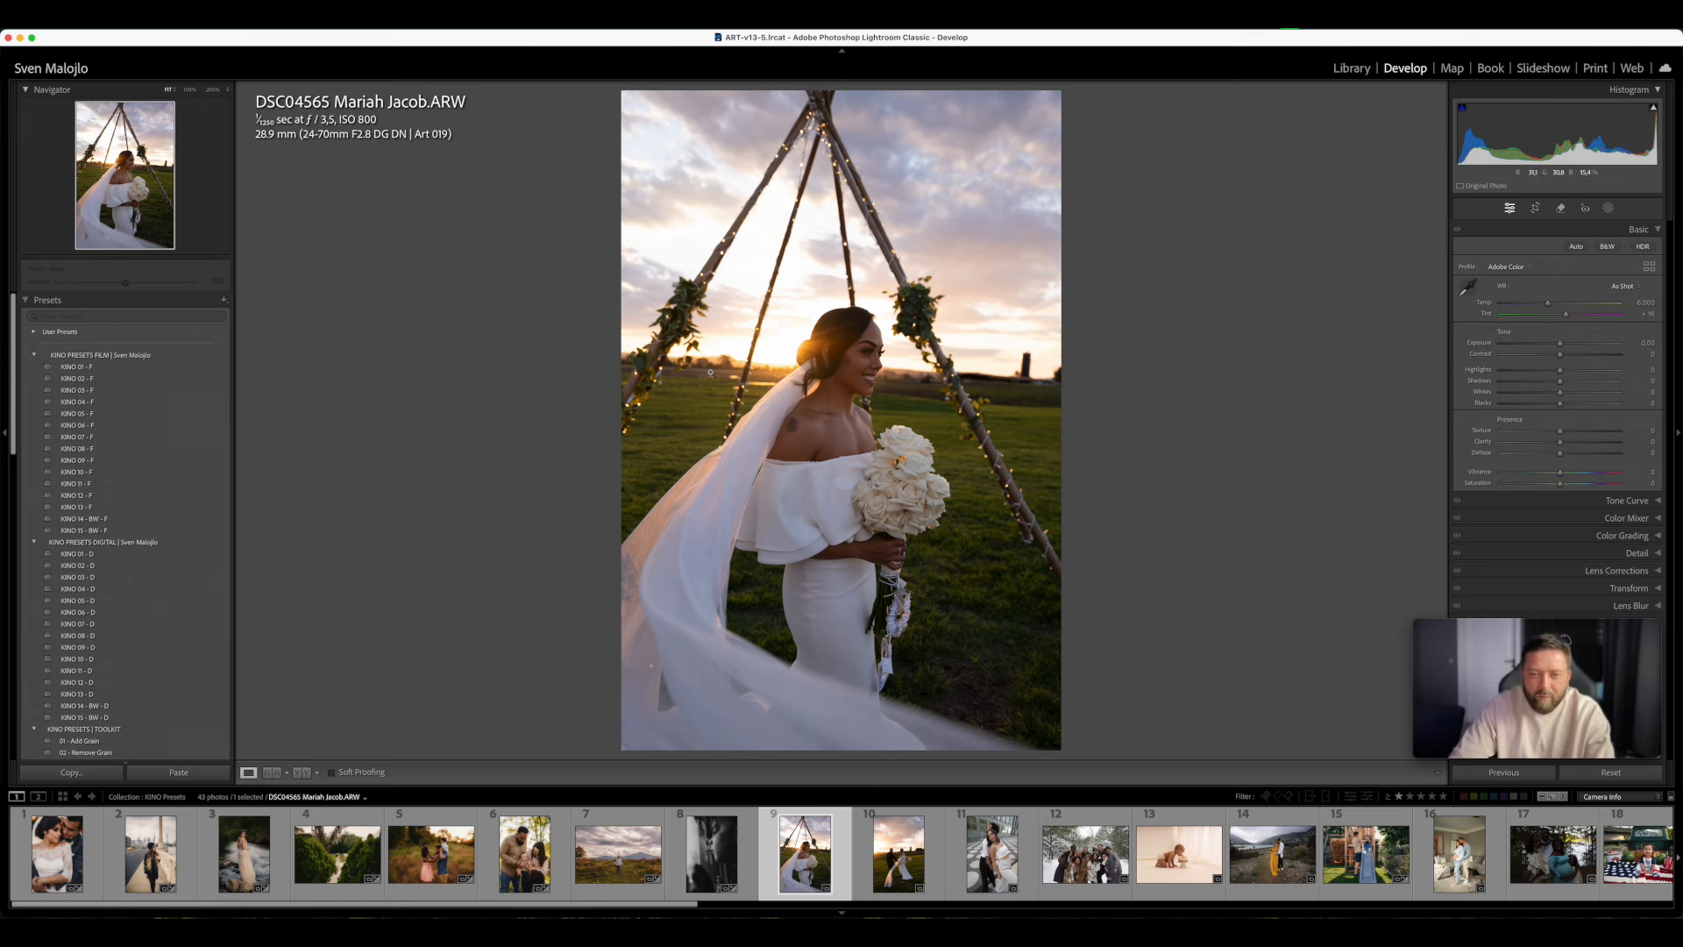
pyautogui.click(82, 380)
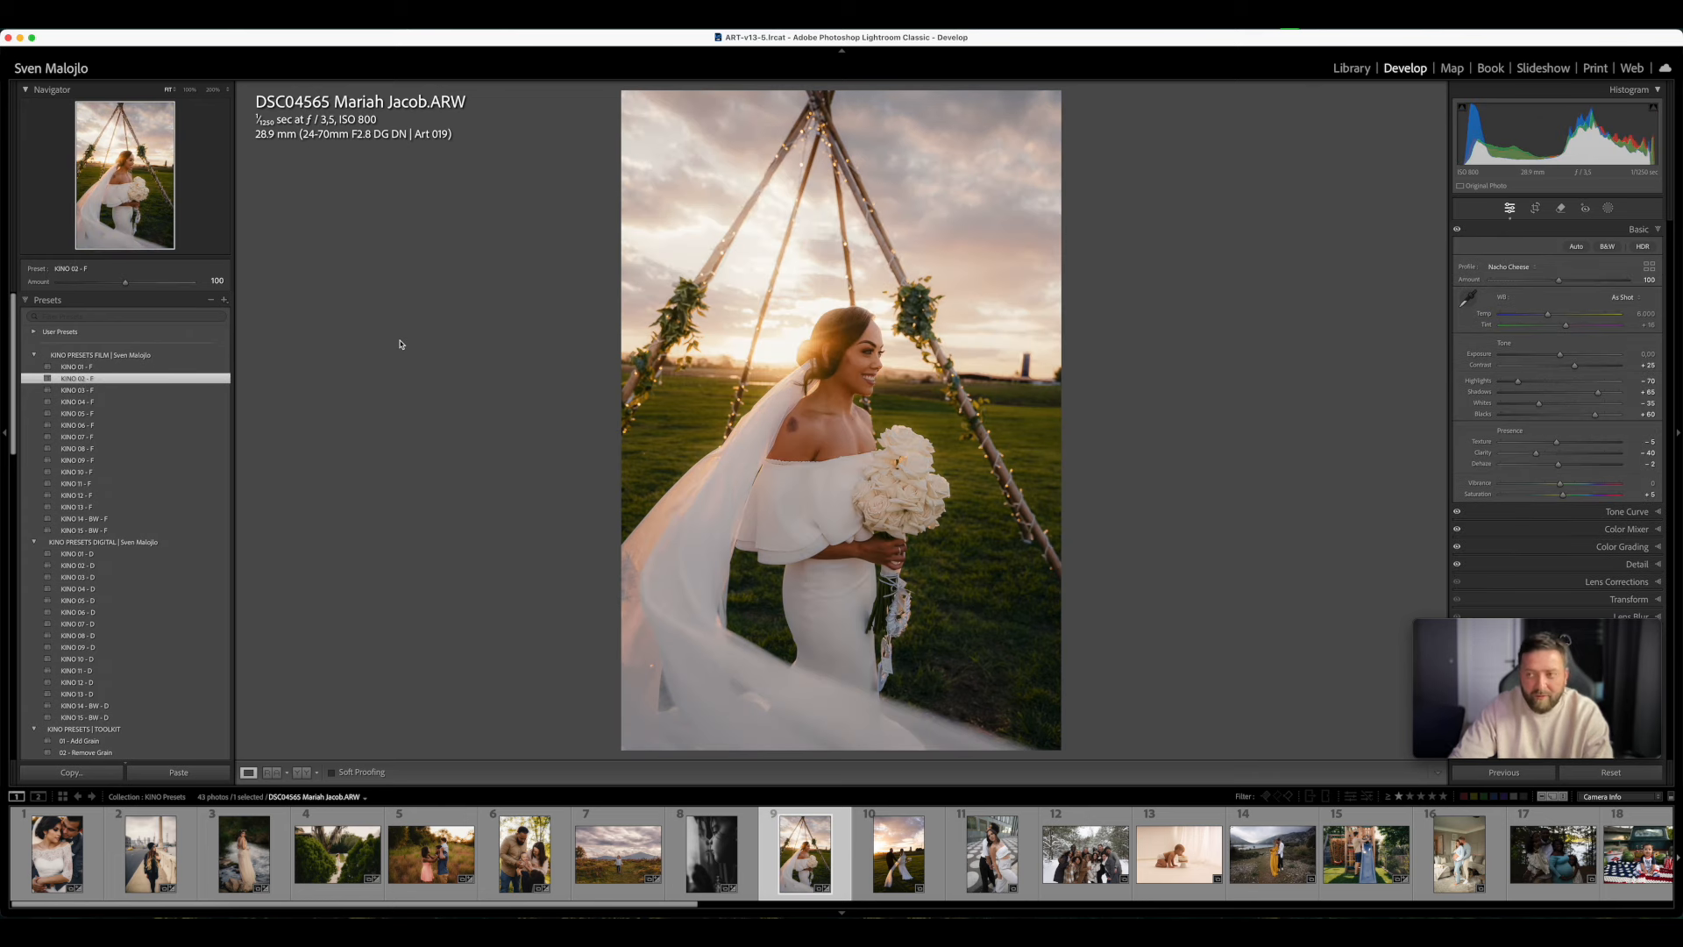
pyautogui.press('y')
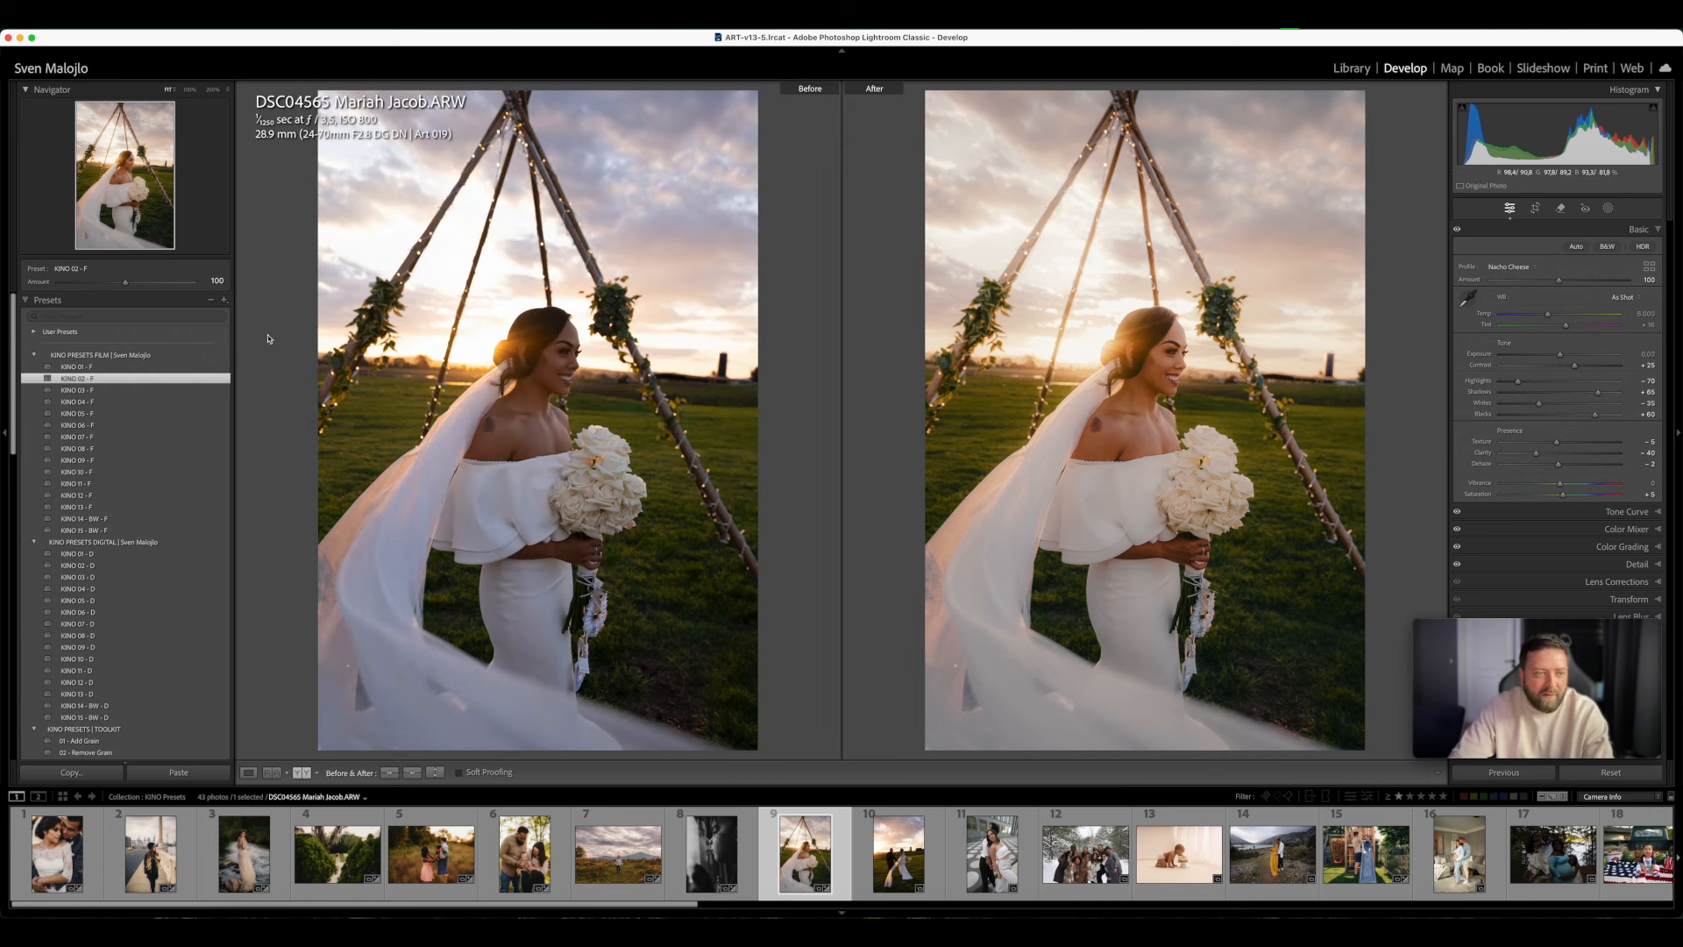
pyautogui.click(78, 391)
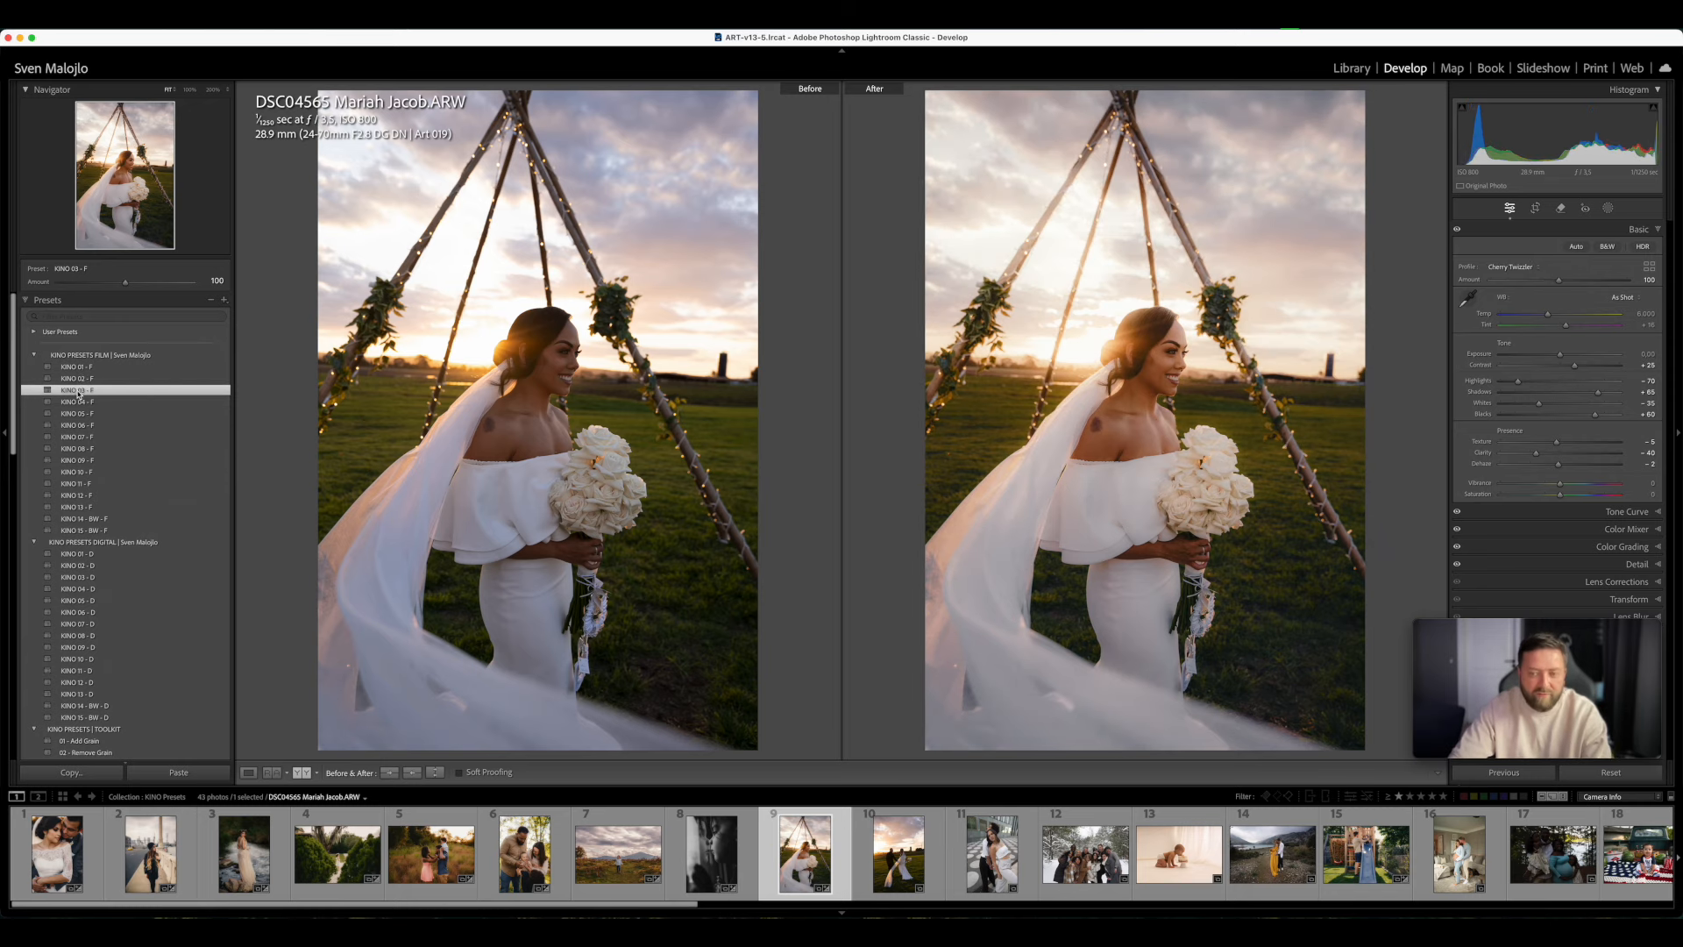
pyautogui.press('y')
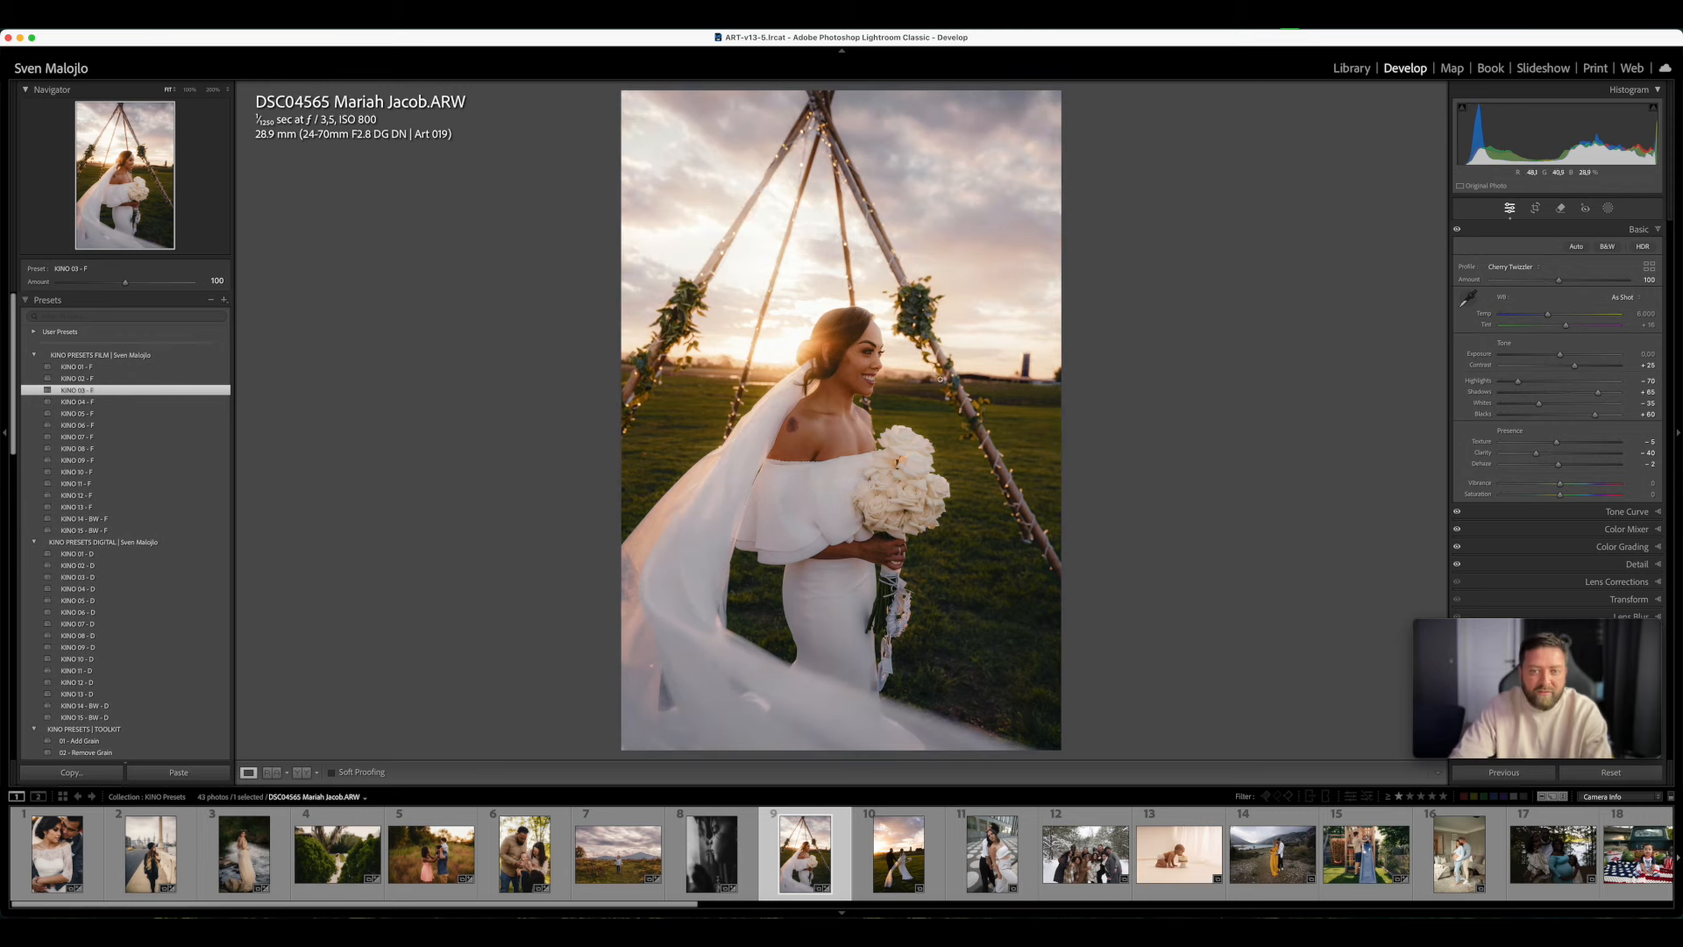
# - Set up a brush mask for the bride's face with the 01 DODGE - KINO BRUSHES preset, a small brush and Flow 17
pyautogui.click(887, 380)
pyautogui.click(937, 491)
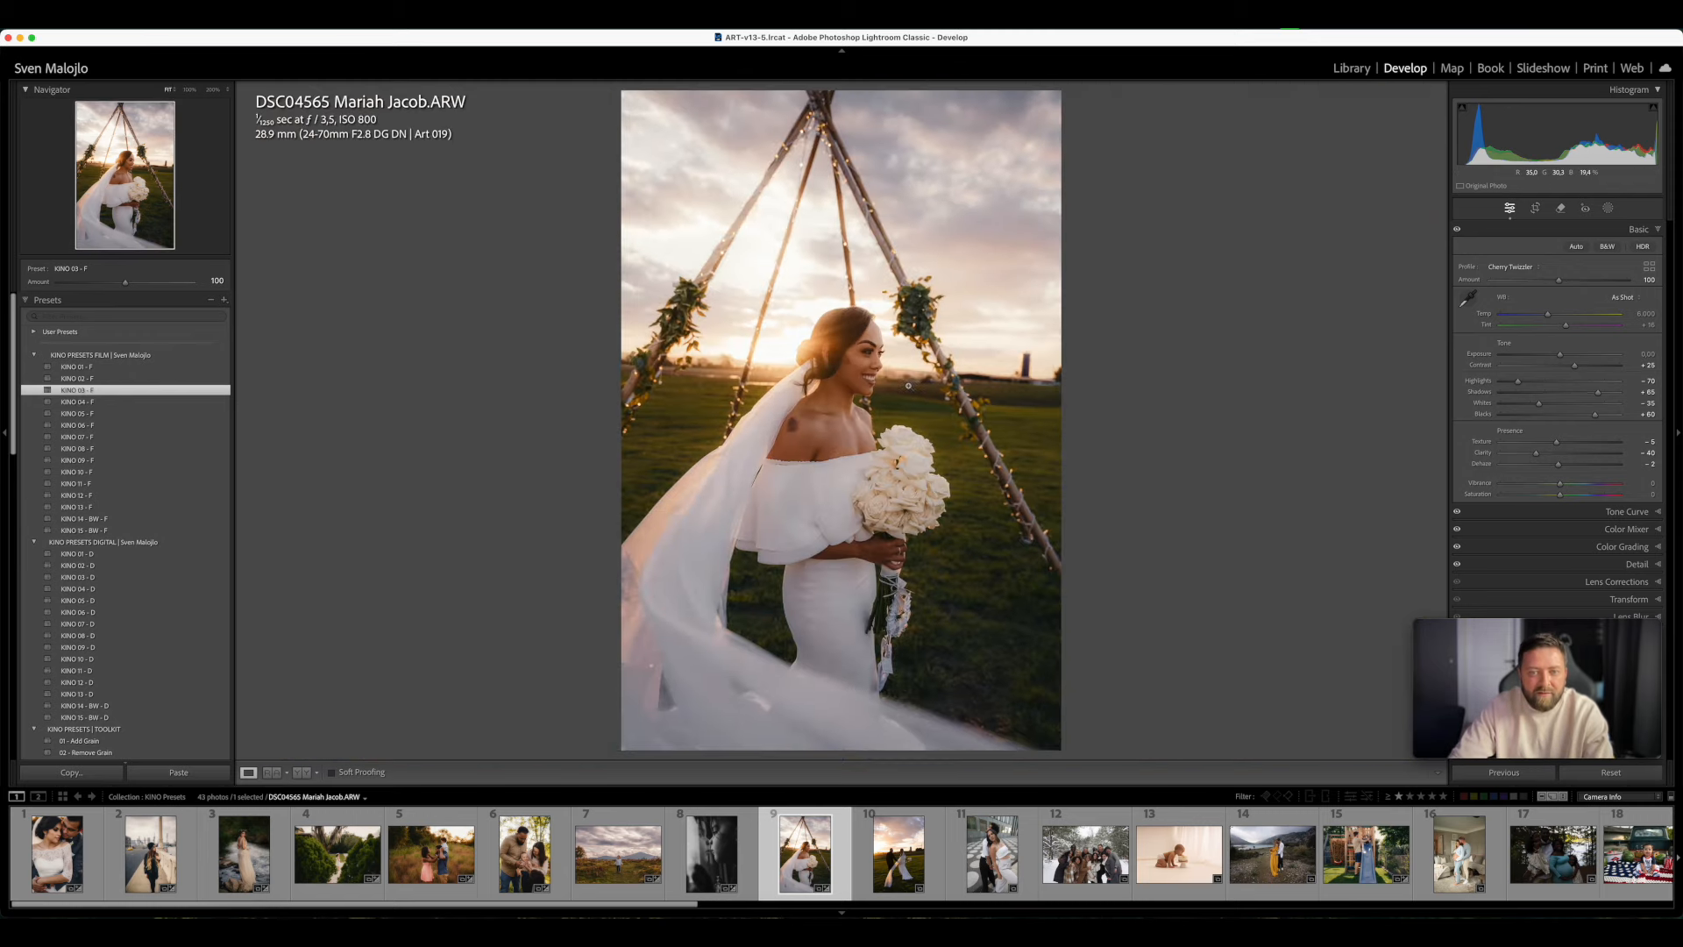
pyautogui.click(914, 412)
pyautogui.click(903, 373)
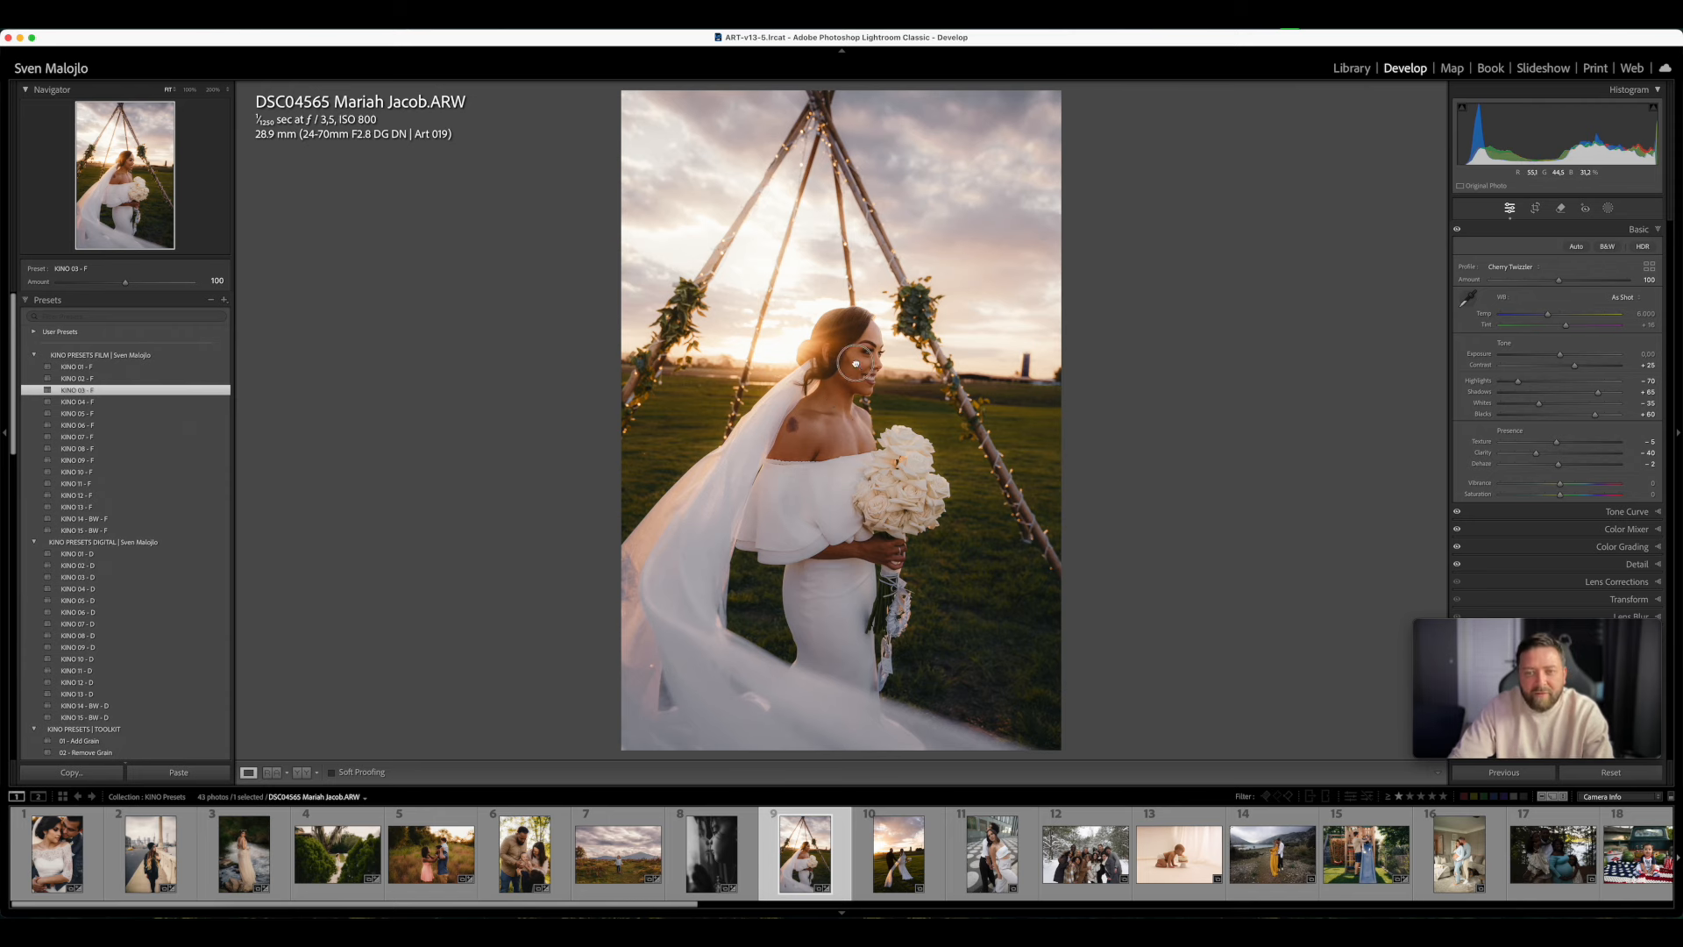
pyautogui.click(831, 418)
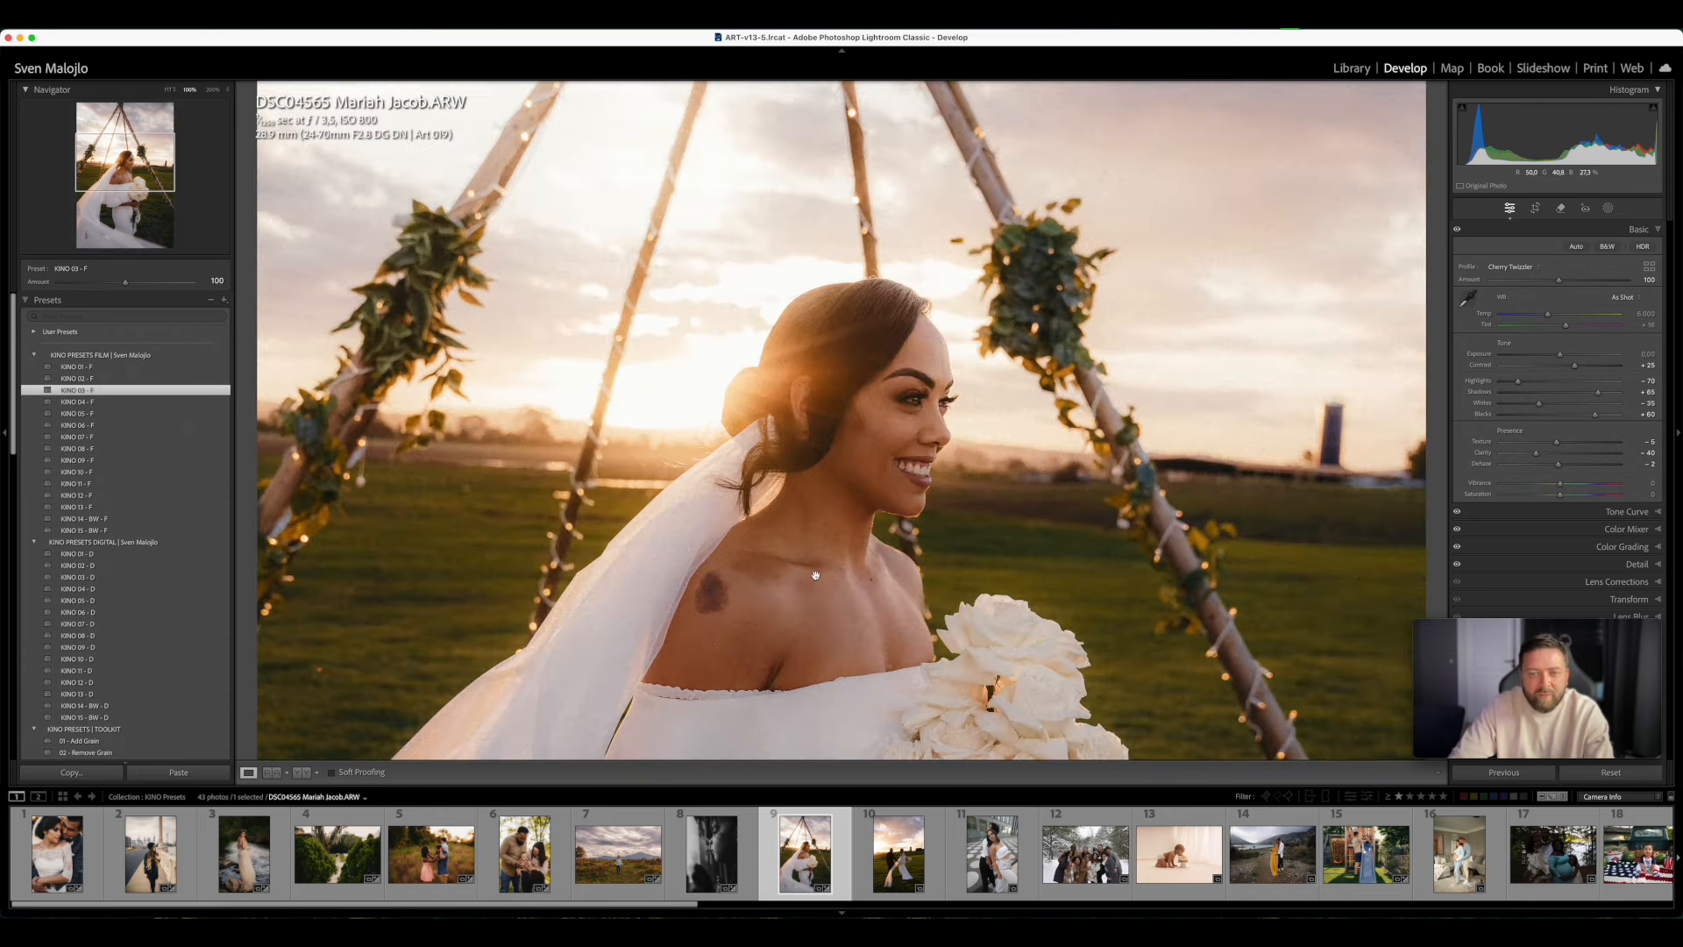
pyautogui.click(1608, 208)
pyautogui.click(1482, 316)
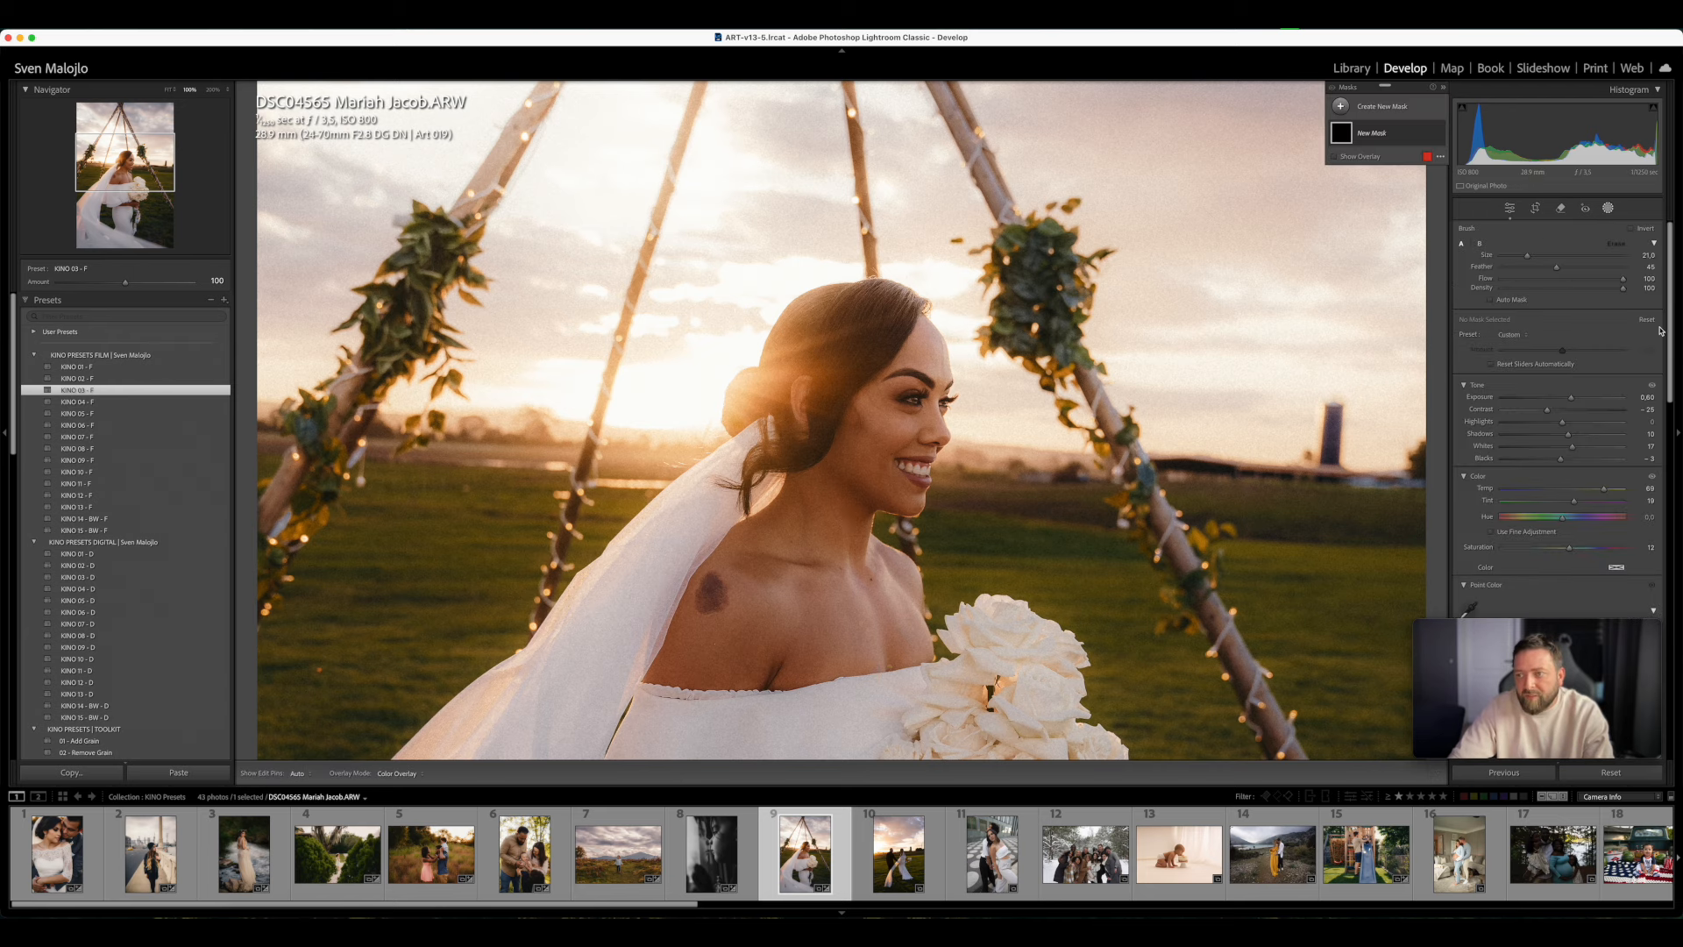
pyautogui.click(1519, 335)
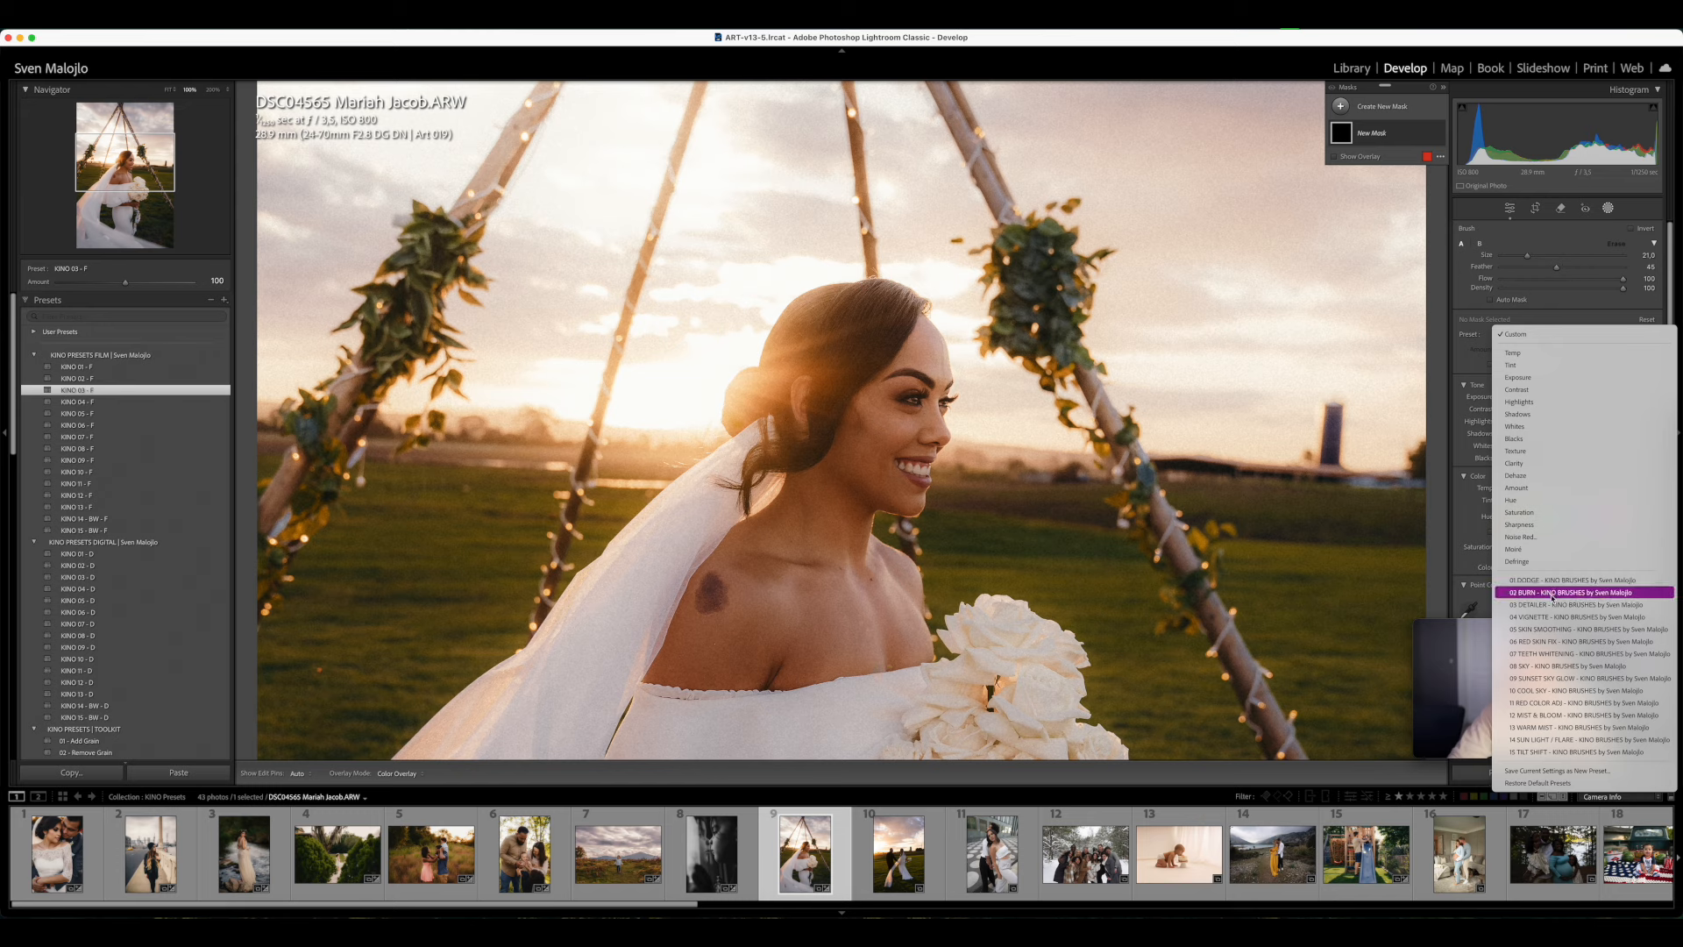
pyautogui.click(1550, 581)
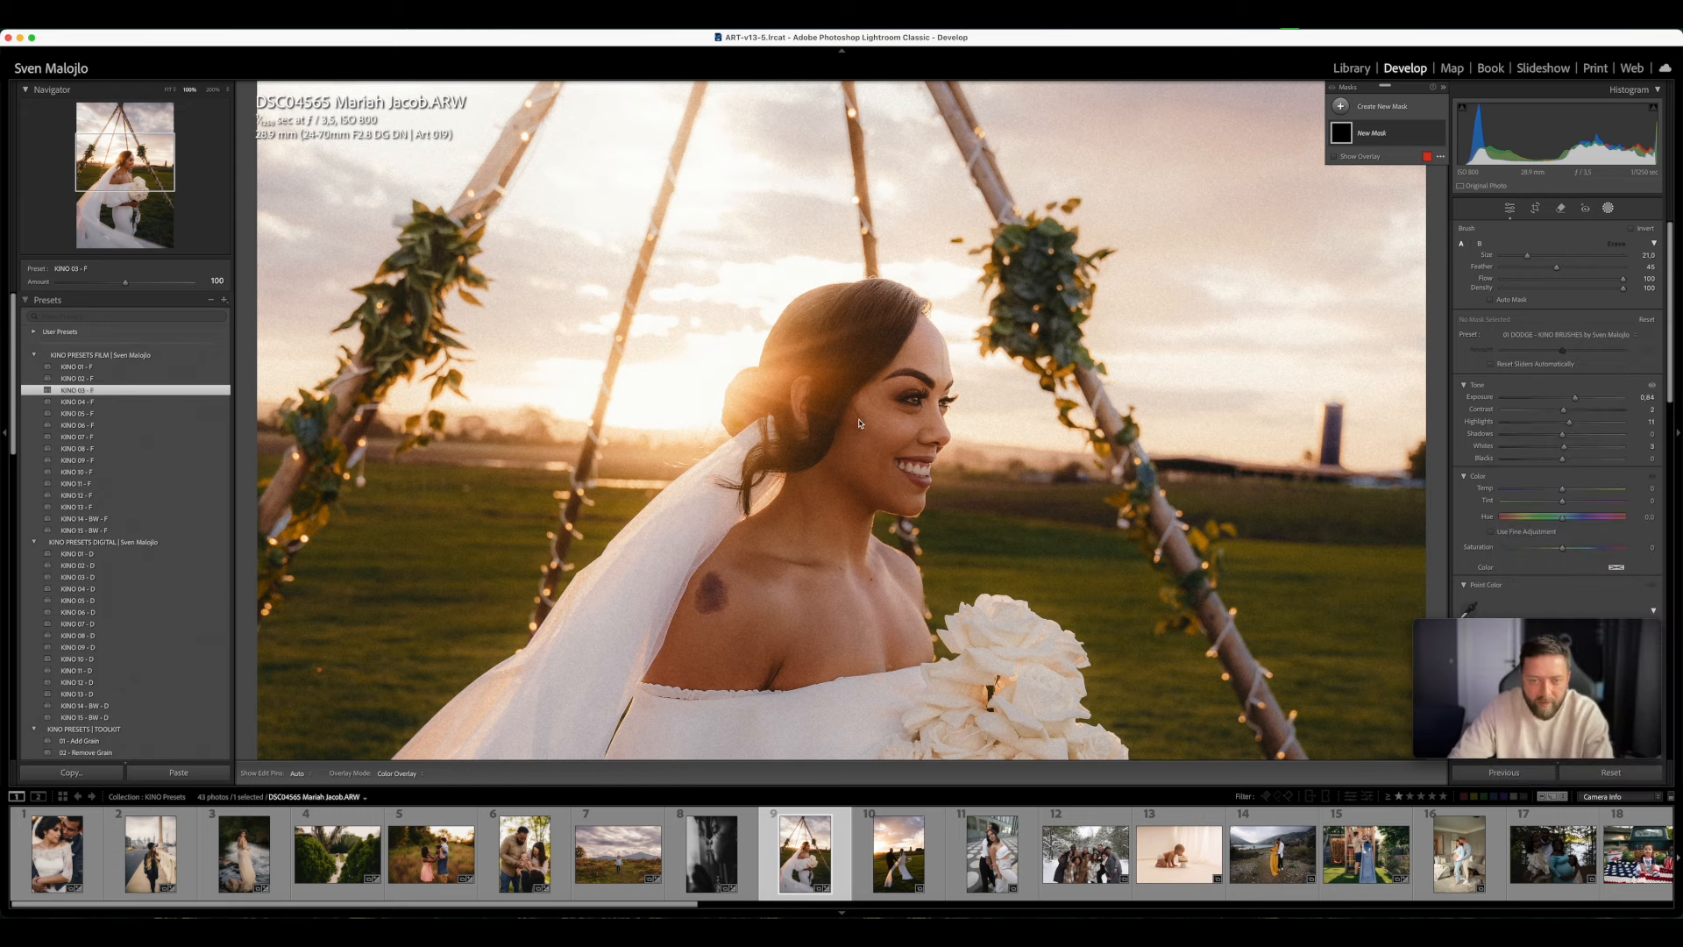
pyautogui.scroll(-3, 979, 445)
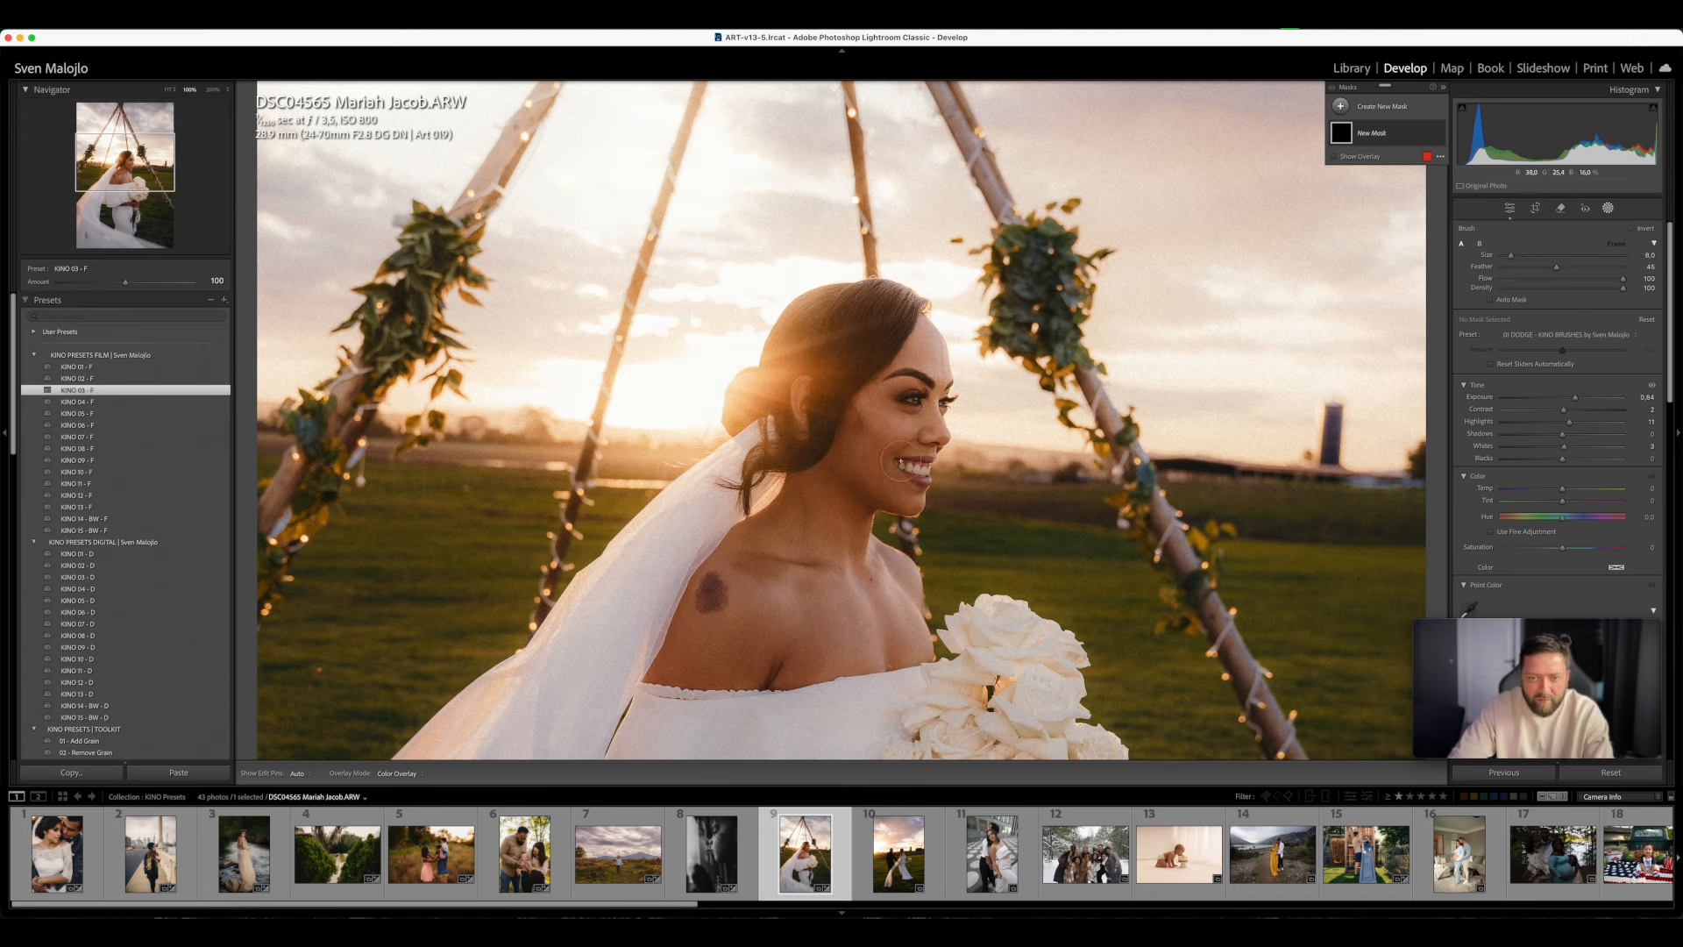
pyautogui.moveTo(1623, 278); pyautogui.dragTo(1523, 281)
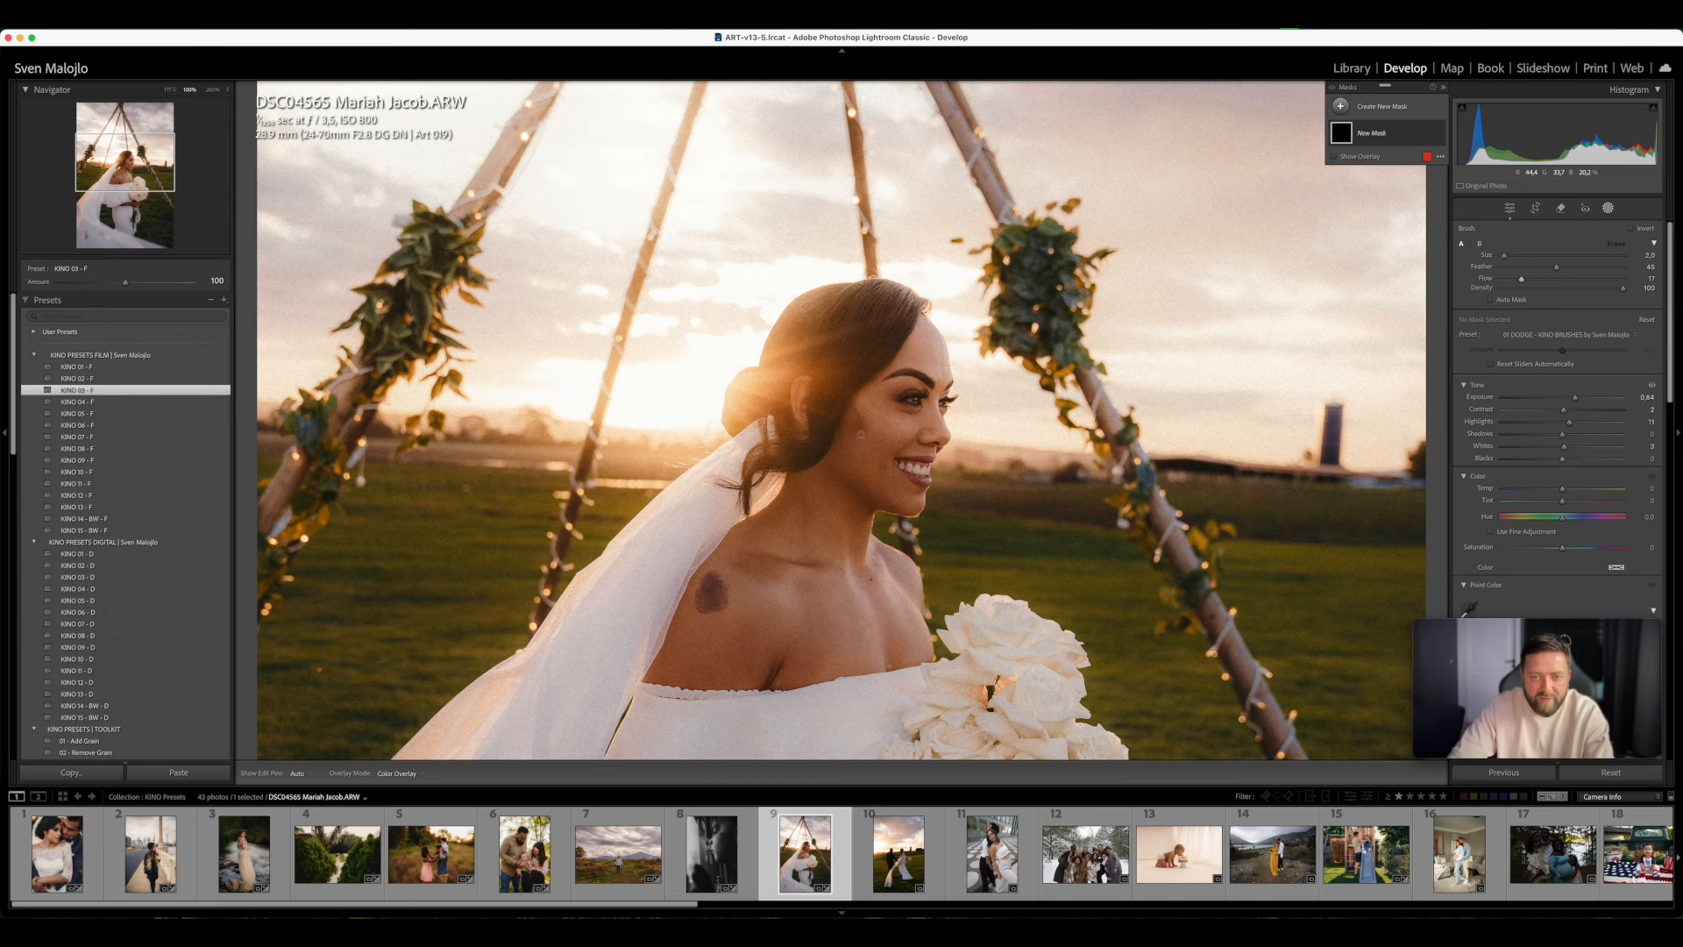
# - Paint the dodge brush over the bride's cheek, compare the photo before and after, and leave masking
pyautogui.press('h')
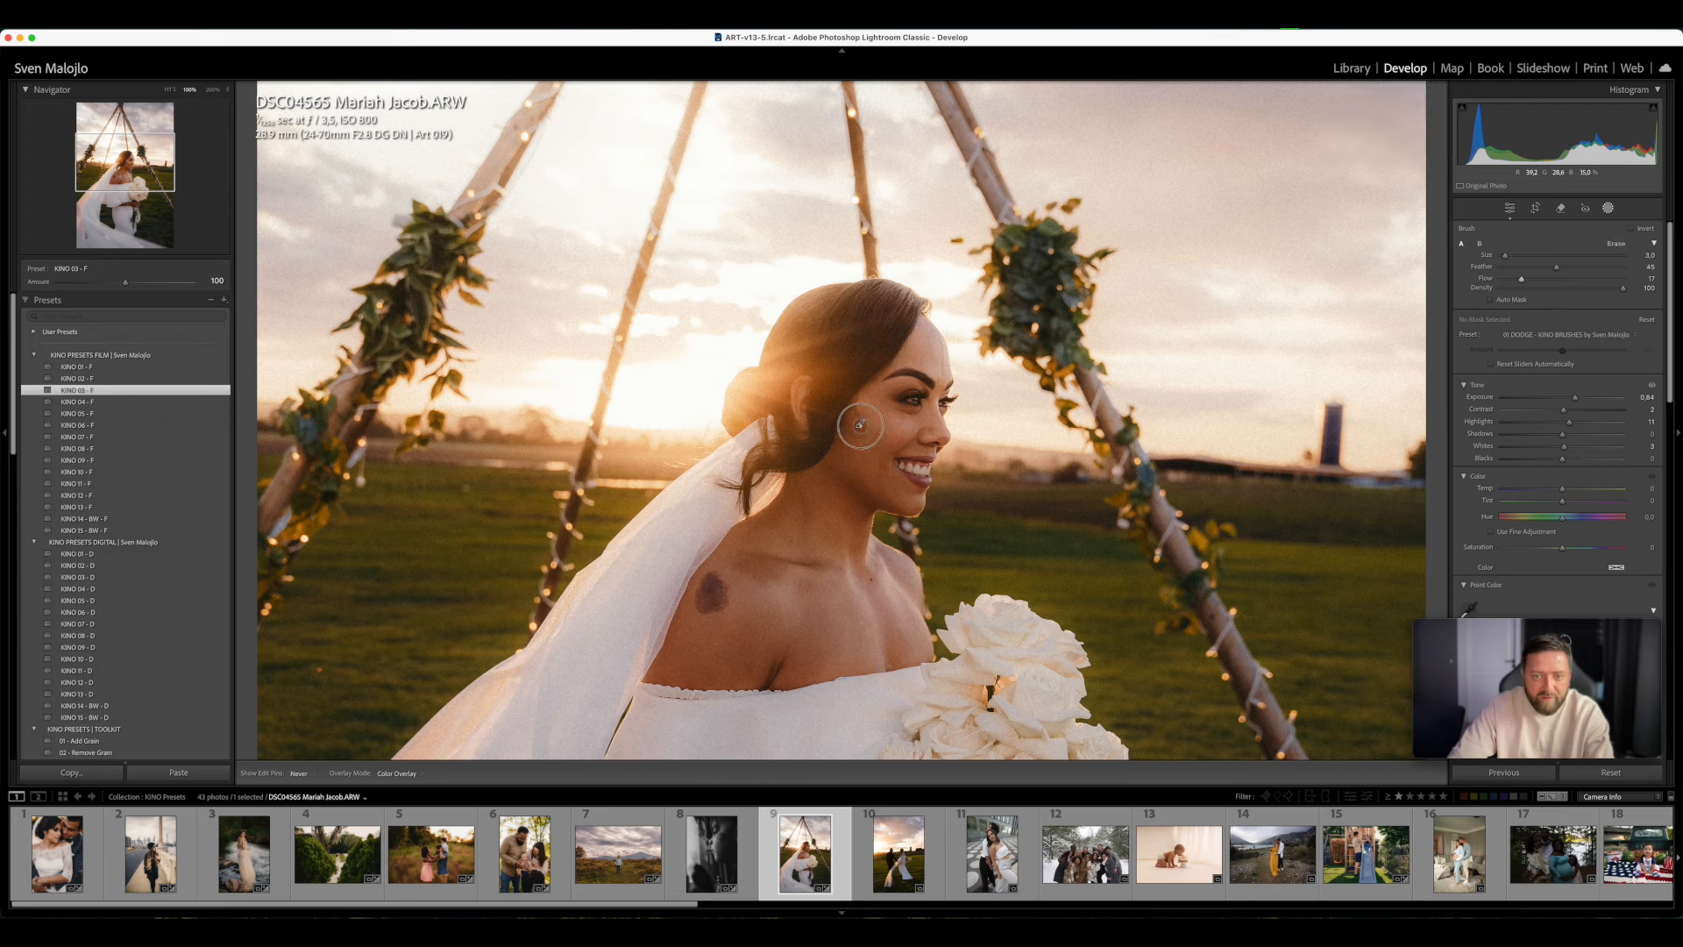
pyautogui.moveTo(861, 417)
pyautogui.mouseDown()
pyautogui.moveTo(855, 429)
pyautogui.moveTo(876, 428)
pyautogui.mouseUp()
pyautogui.press('h')
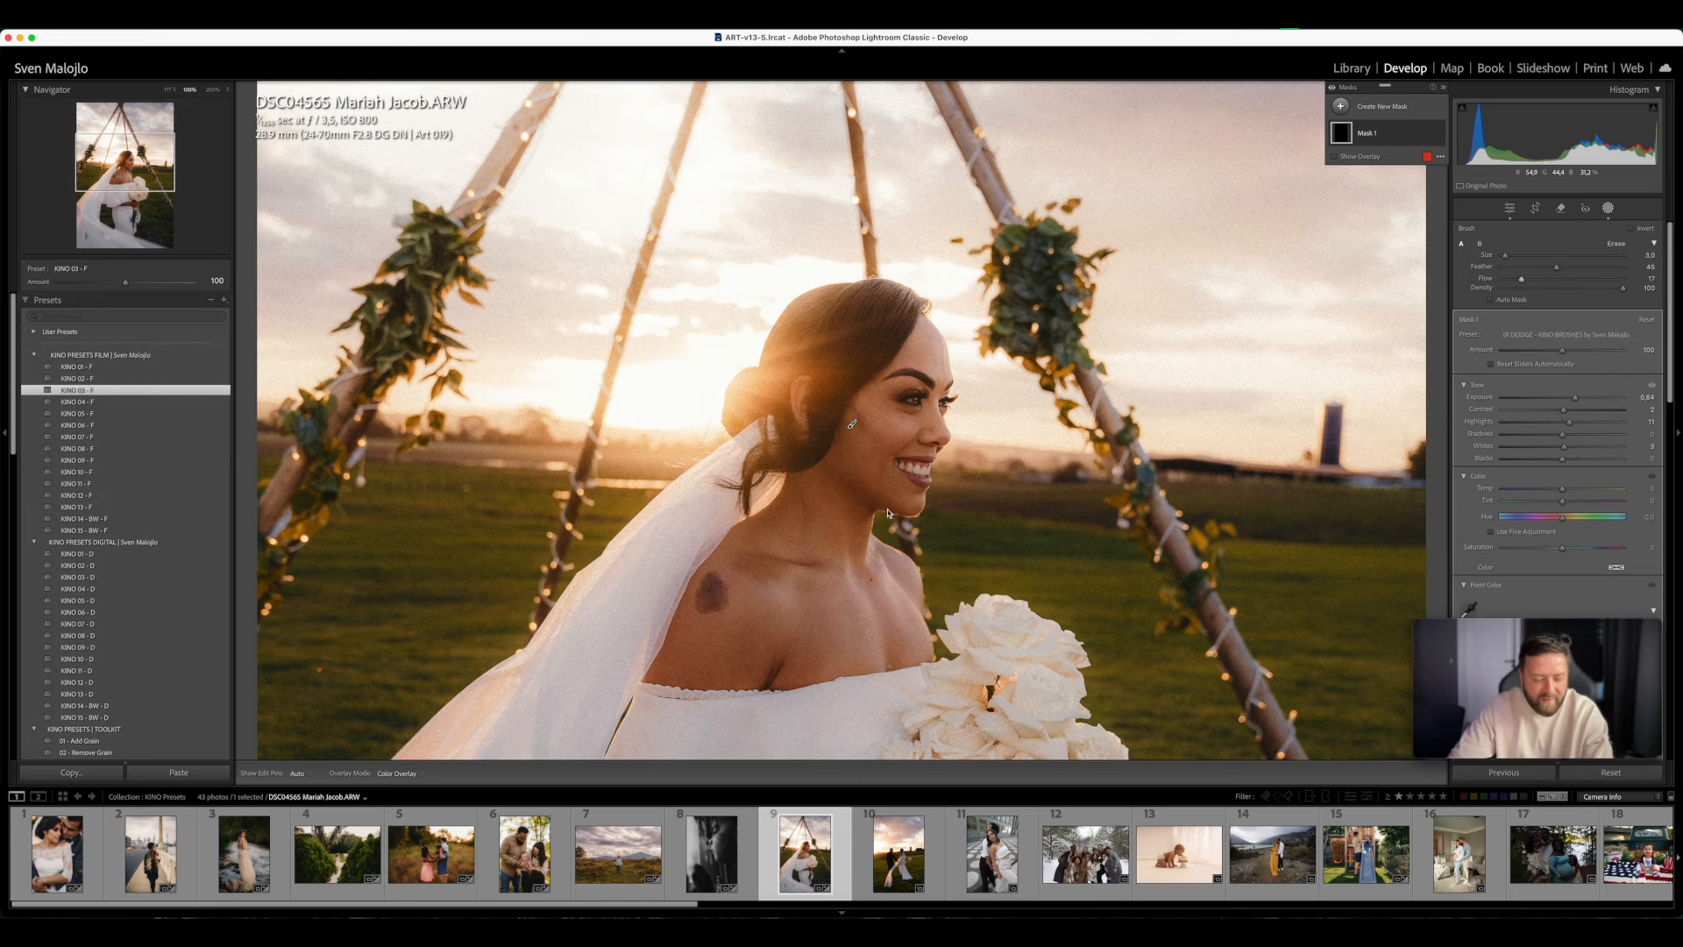
pyautogui.press('y')
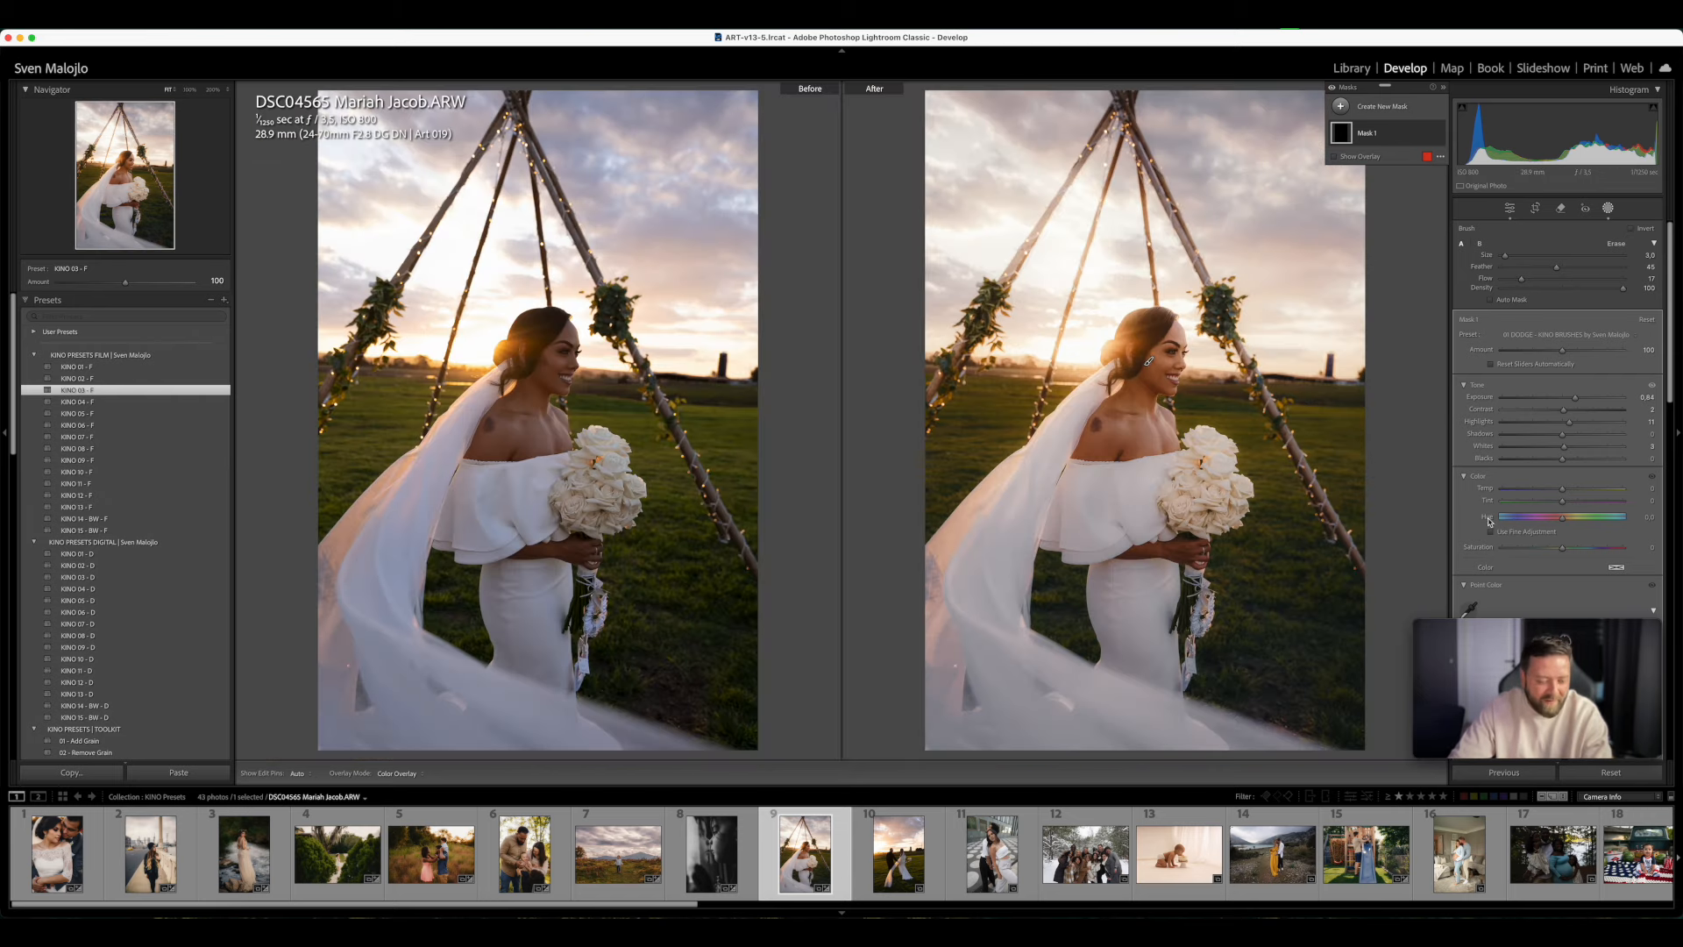
pyautogui.press('y')
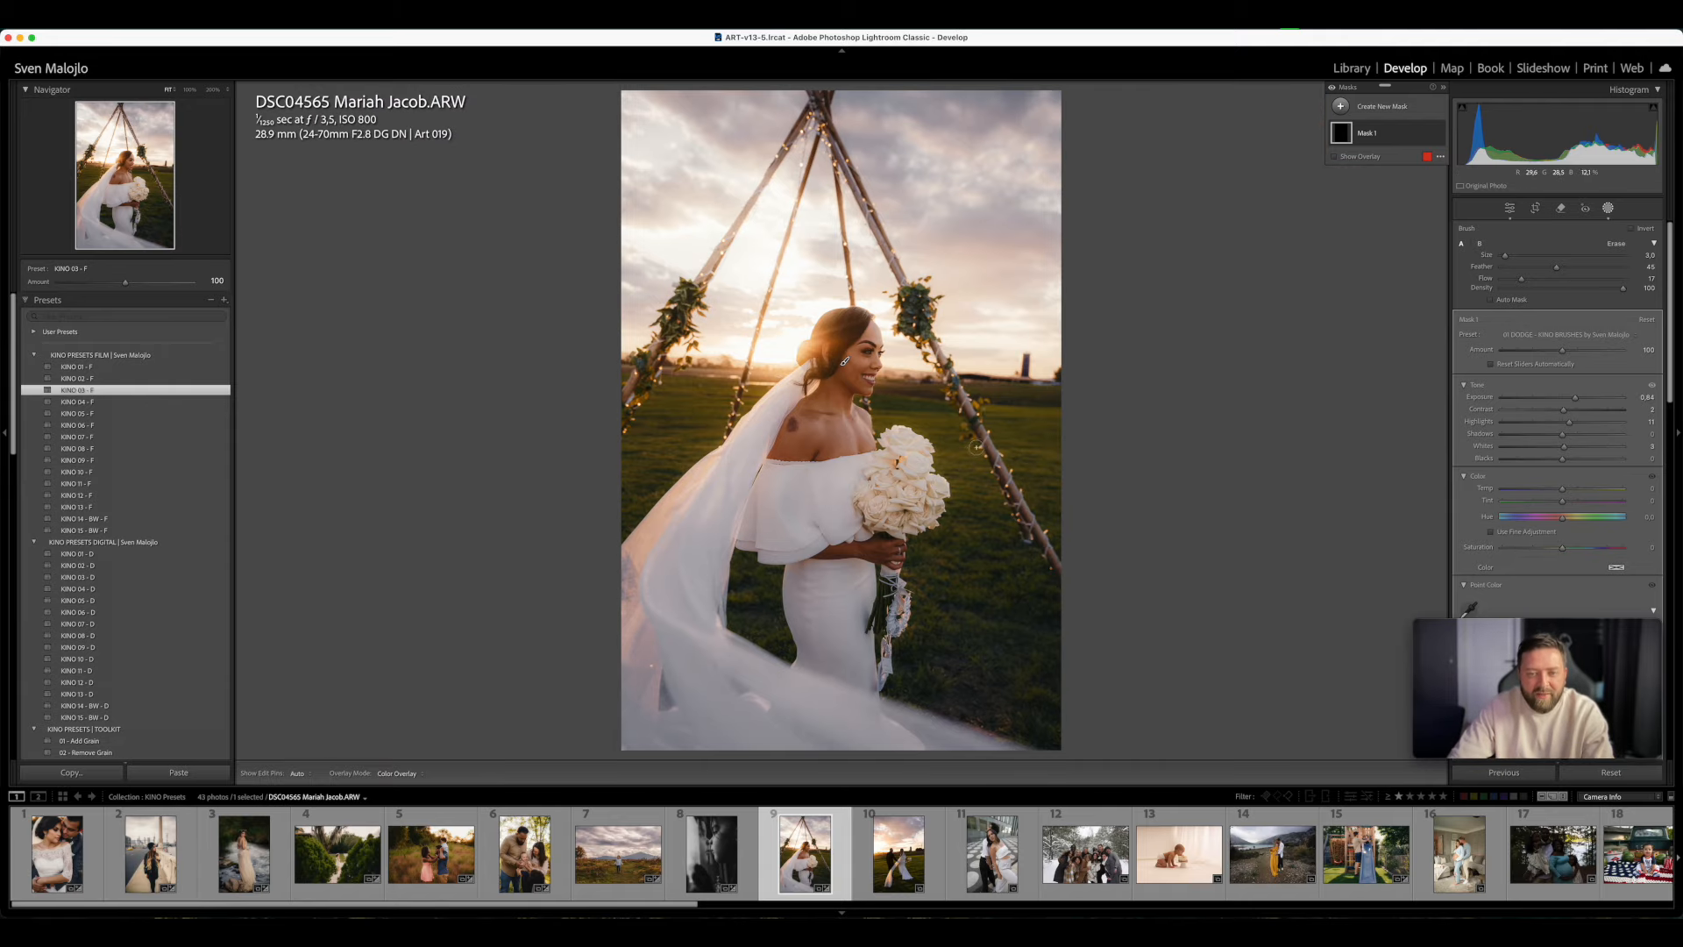
pyautogui.click(1608, 209)
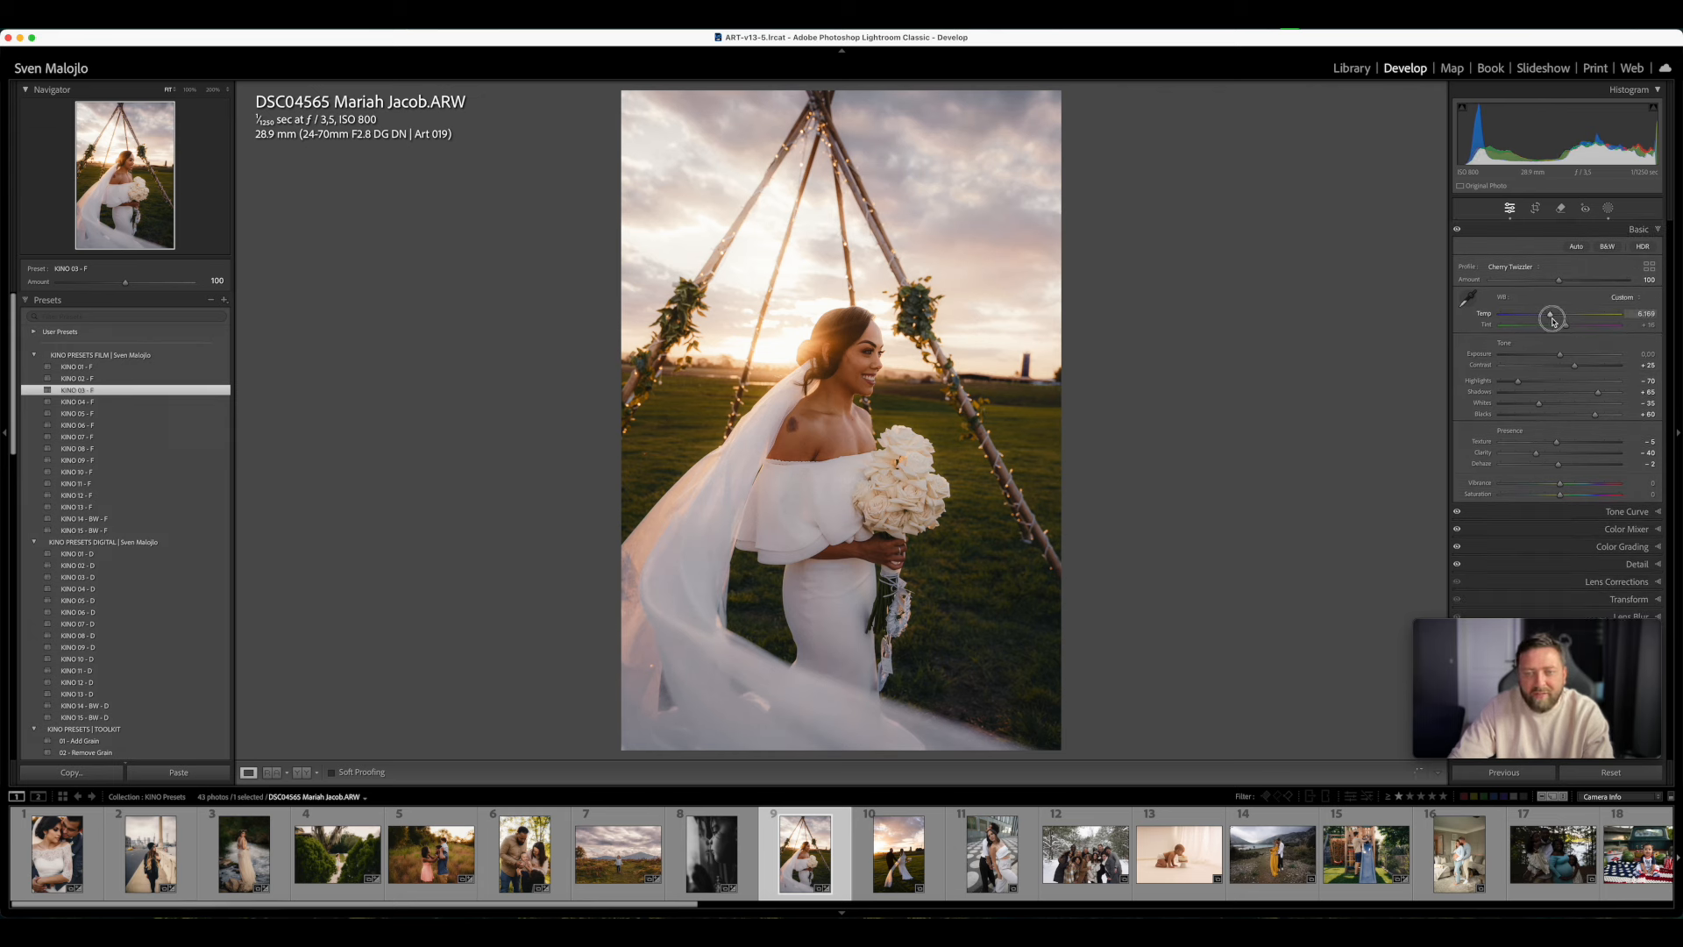
# - Try a warmer Temp with Tint +21 on the bride photo and reset the white balance
pyautogui.moveTo(1554, 324); pyautogui.dragTo(1566, 330)
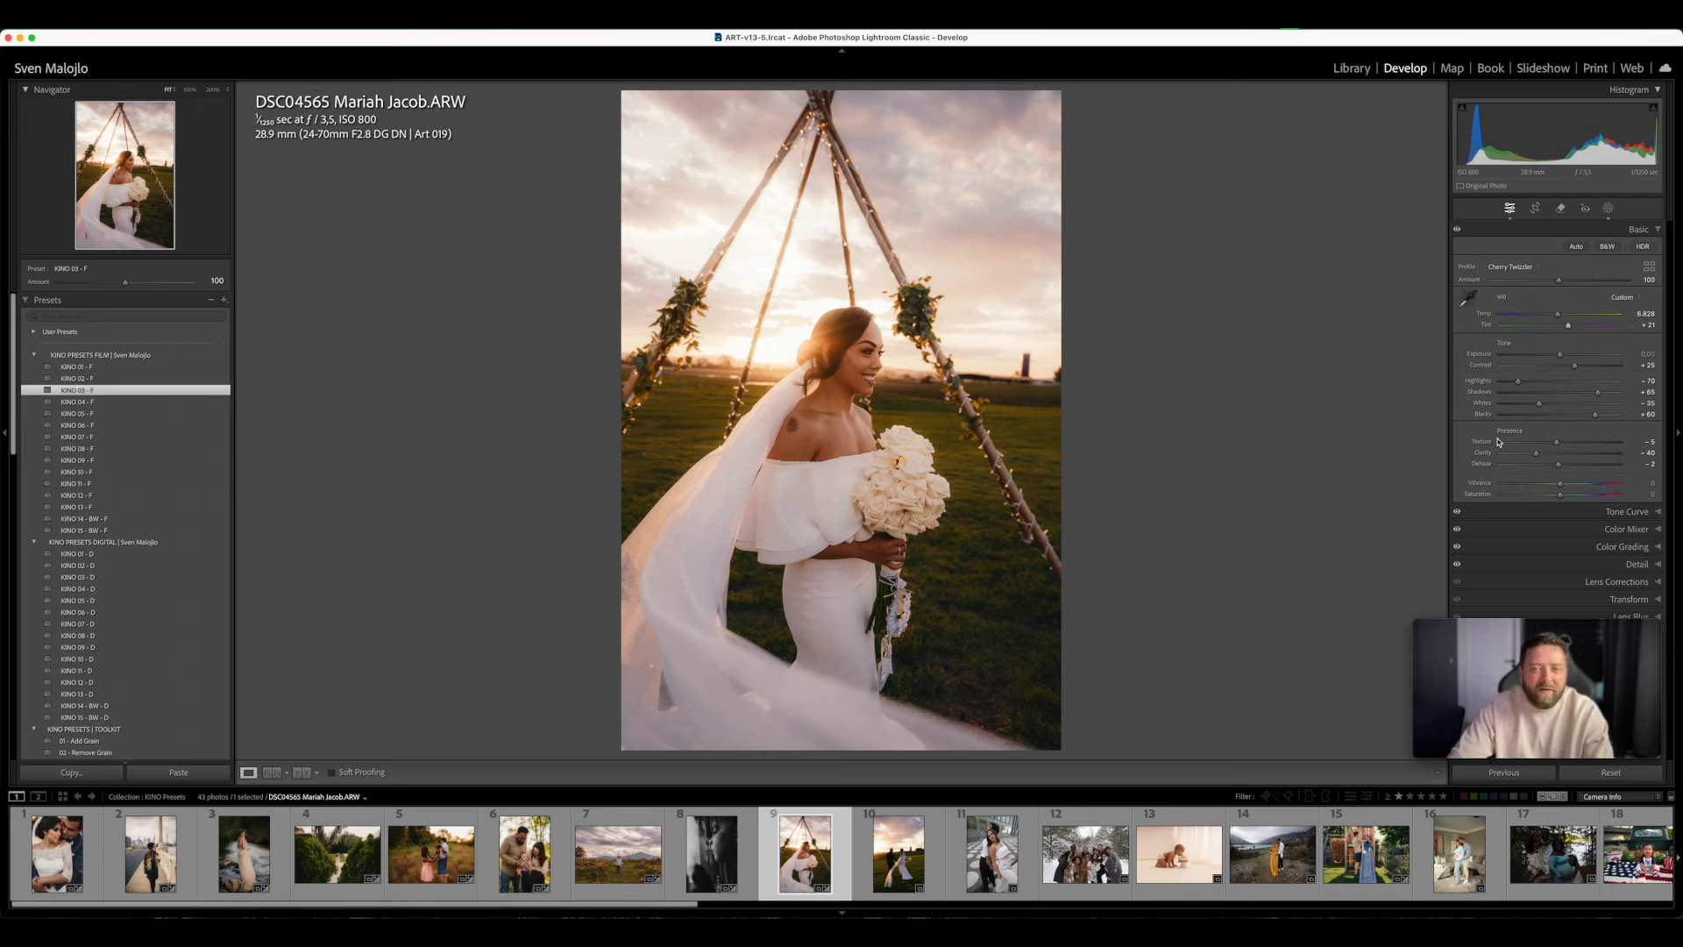
pyautogui.moveTo(1560, 319); pyautogui.dragTo(1549, 321)
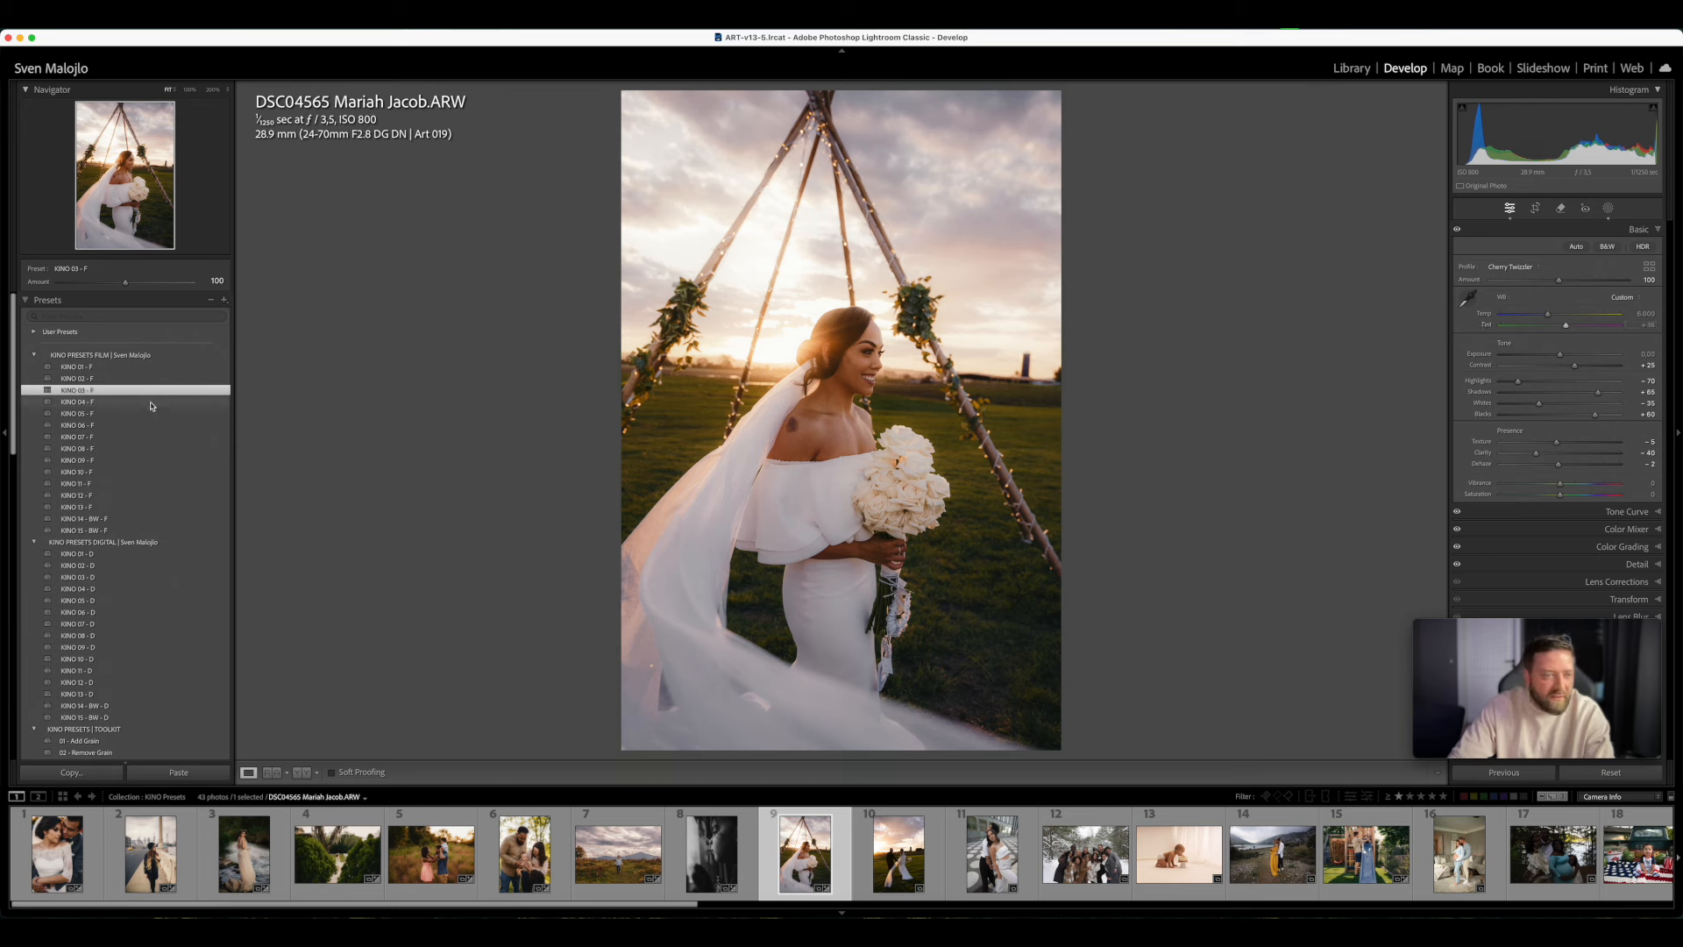
# - Try KINO 03 - D on the bride photo and compare it with KINO 02 - F and KINO 03 - F
pyautogui.click(120, 578)
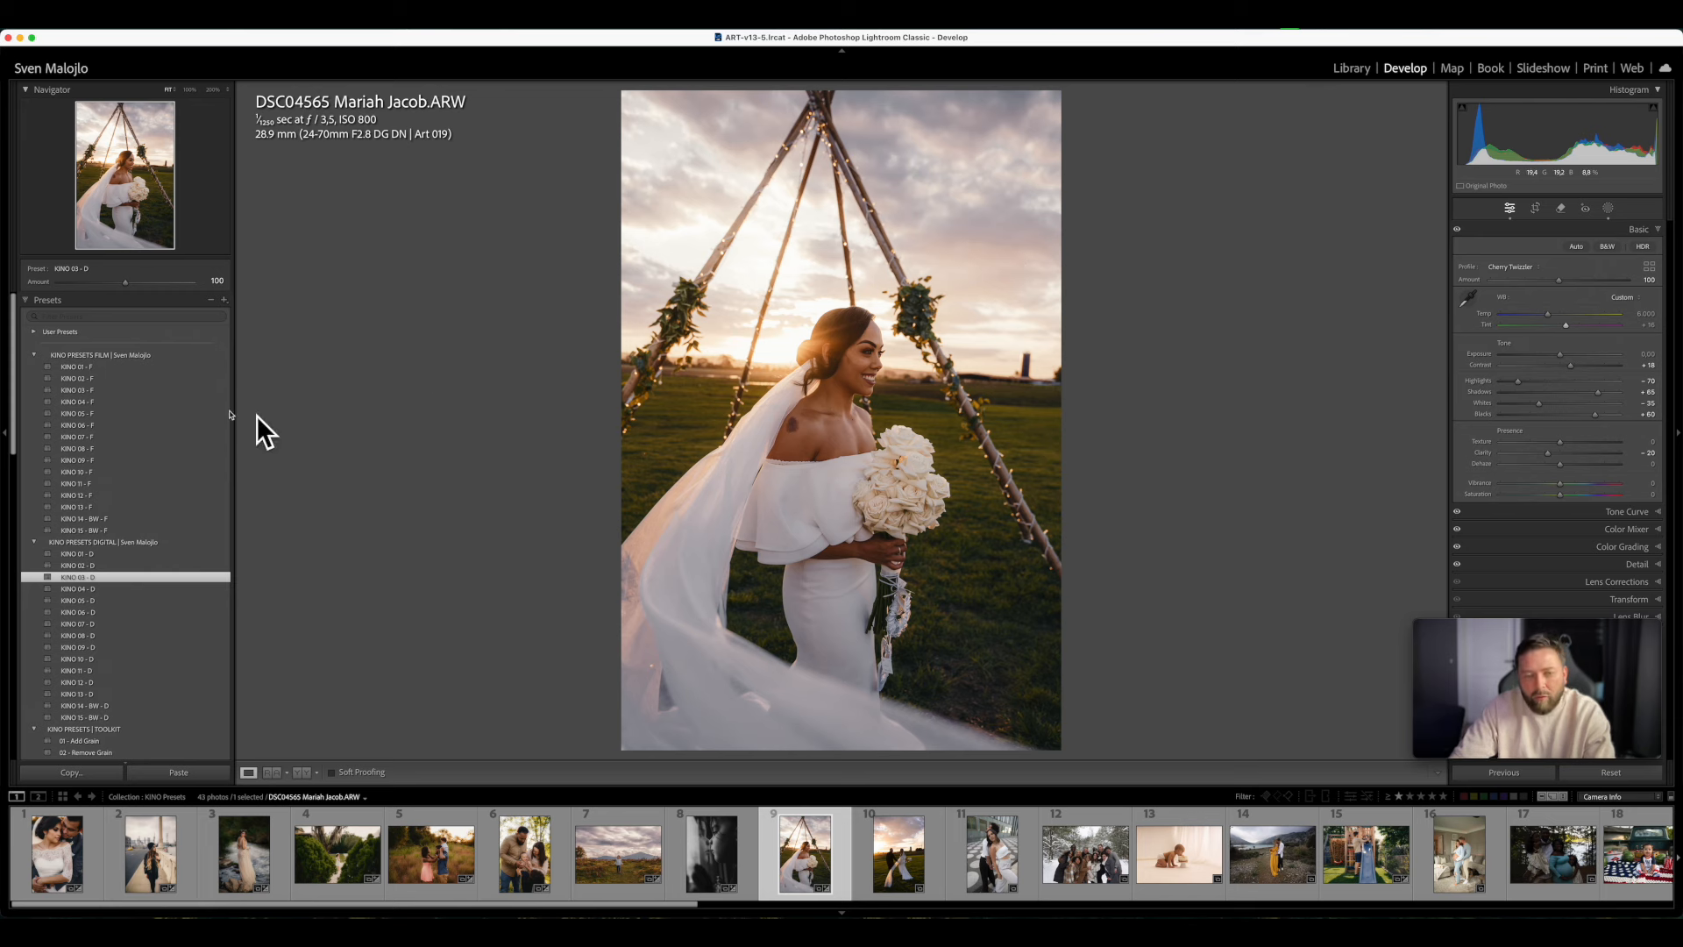
pyautogui.click(79, 378)
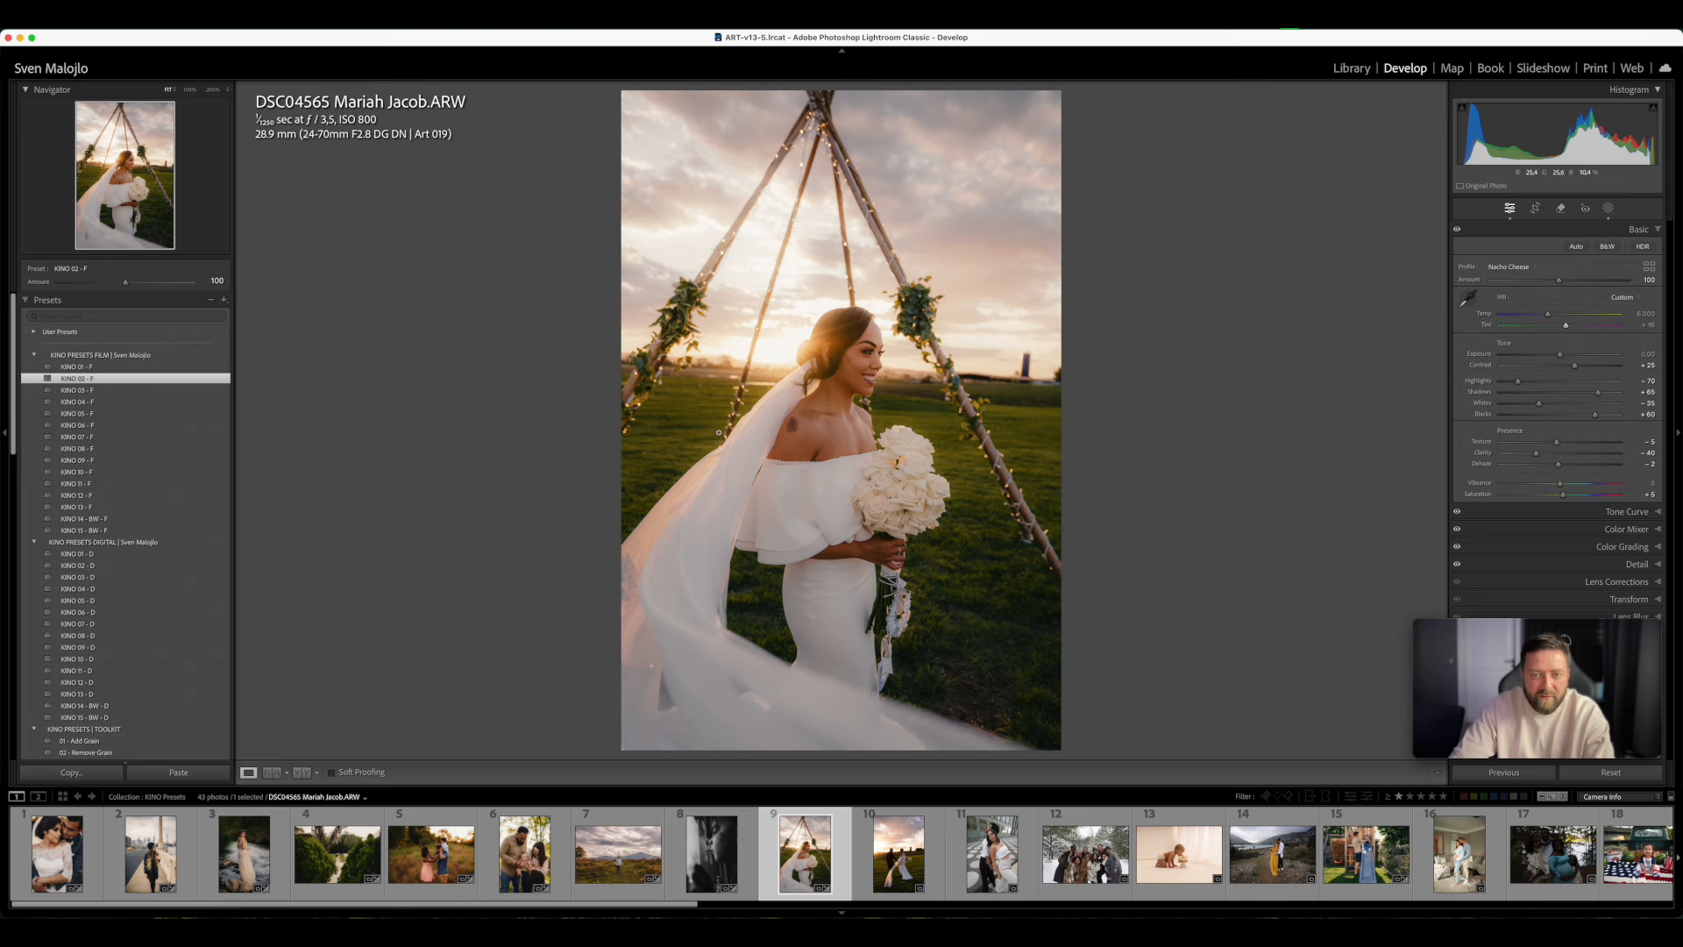
pyautogui.click(120, 393)
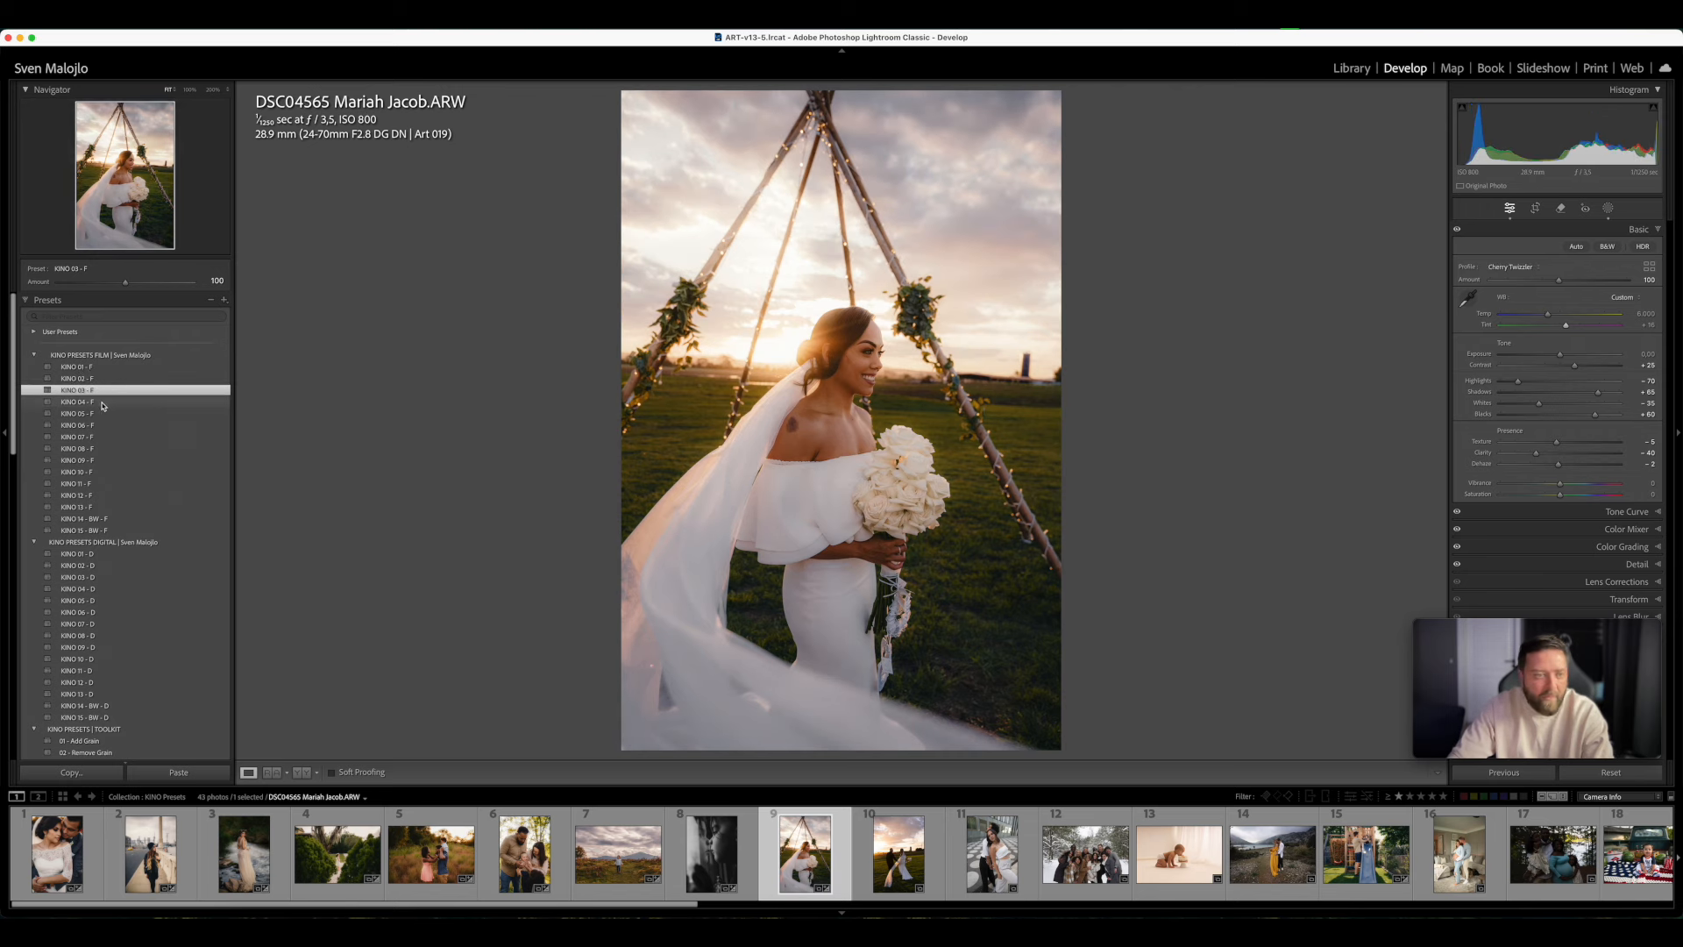
# - Try the film presets from KINO 04 - F through KINO 14 - BW - F on the bride photo
pyautogui.click(118, 403)
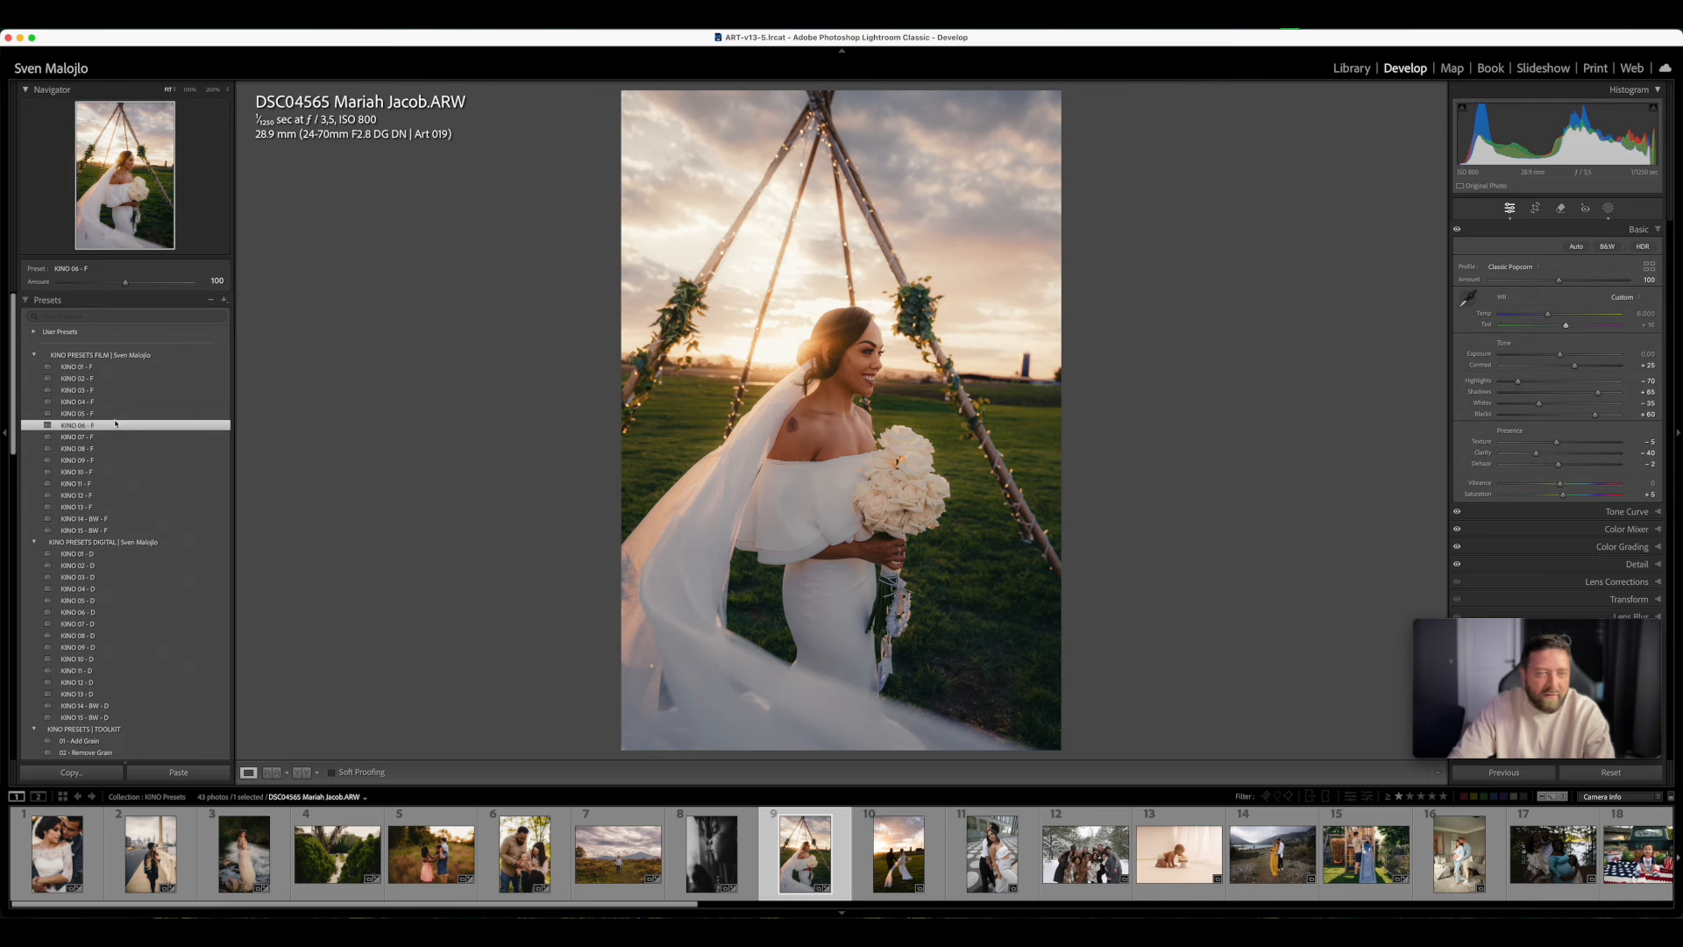
pyautogui.click(116, 416)
pyautogui.click(114, 427)
pyautogui.click(113, 439)
pyautogui.click(114, 448)
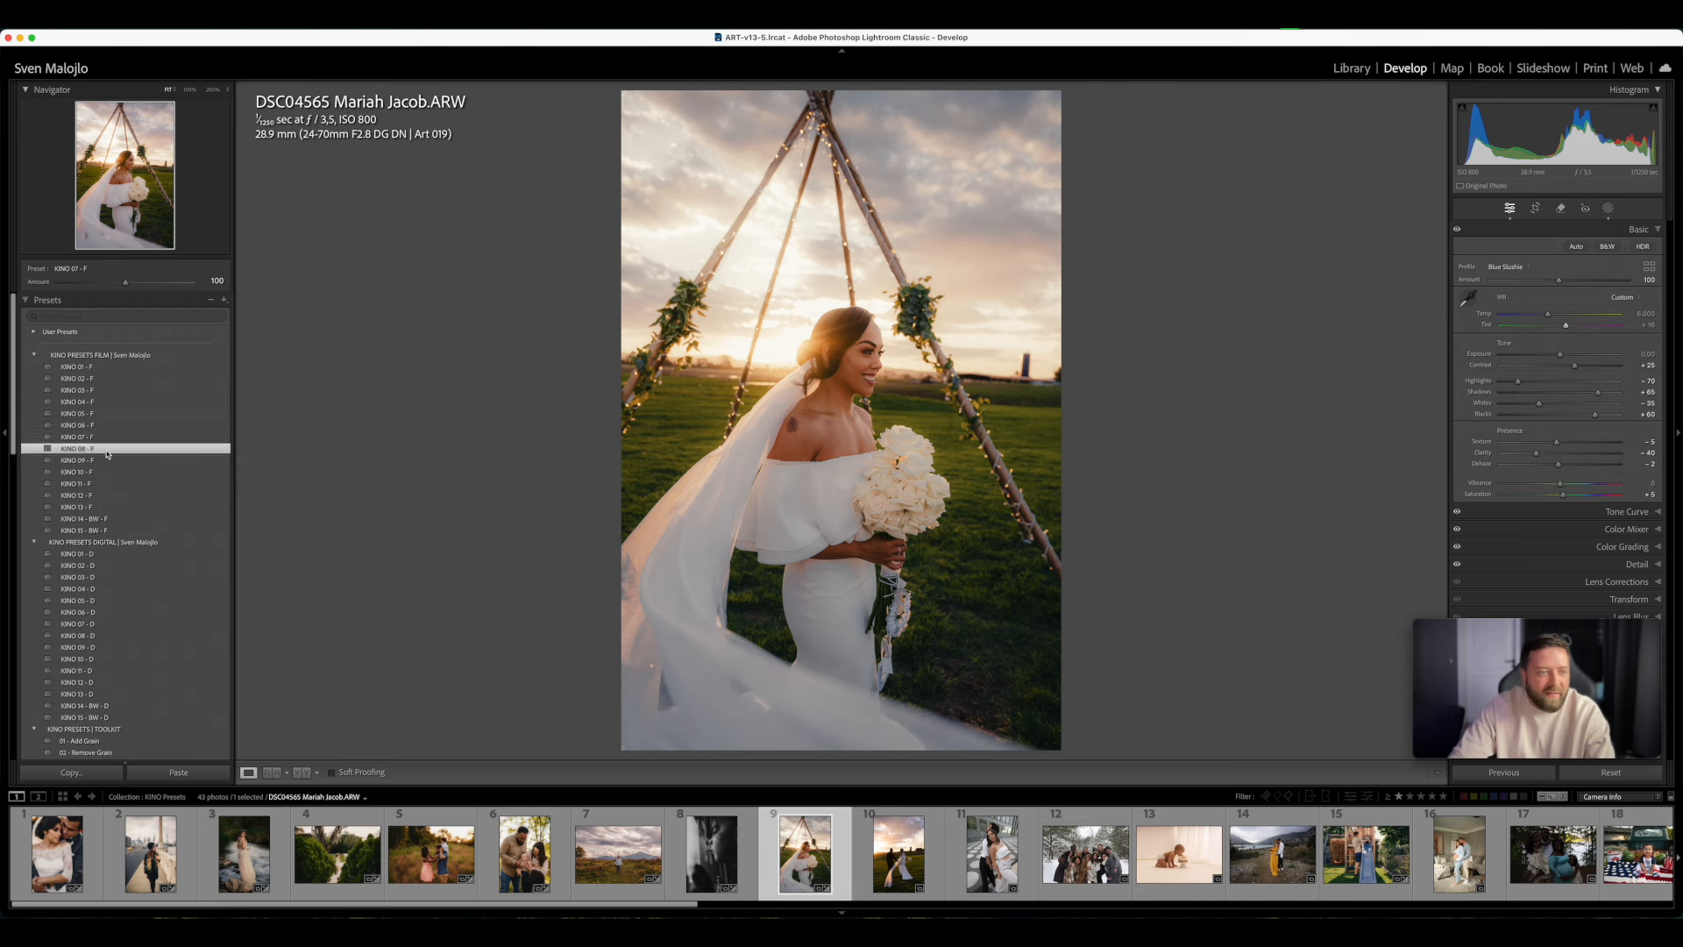
pyautogui.click(118, 472)
pyautogui.click(118, 484)
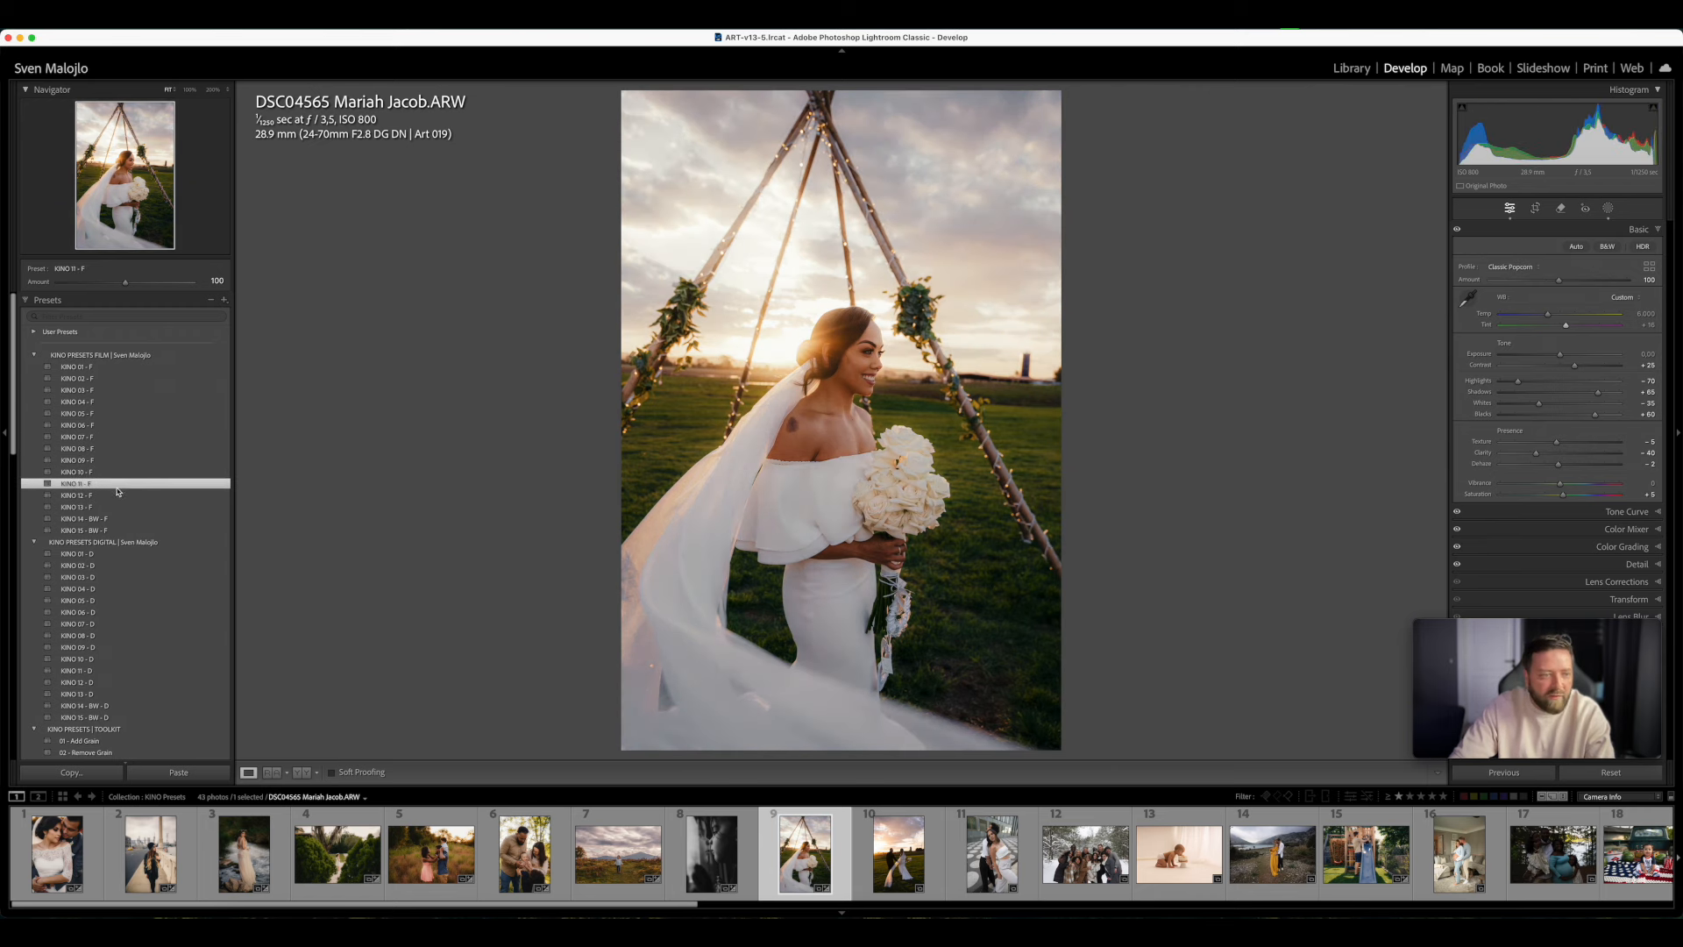
pyautogui.click(123, 496)
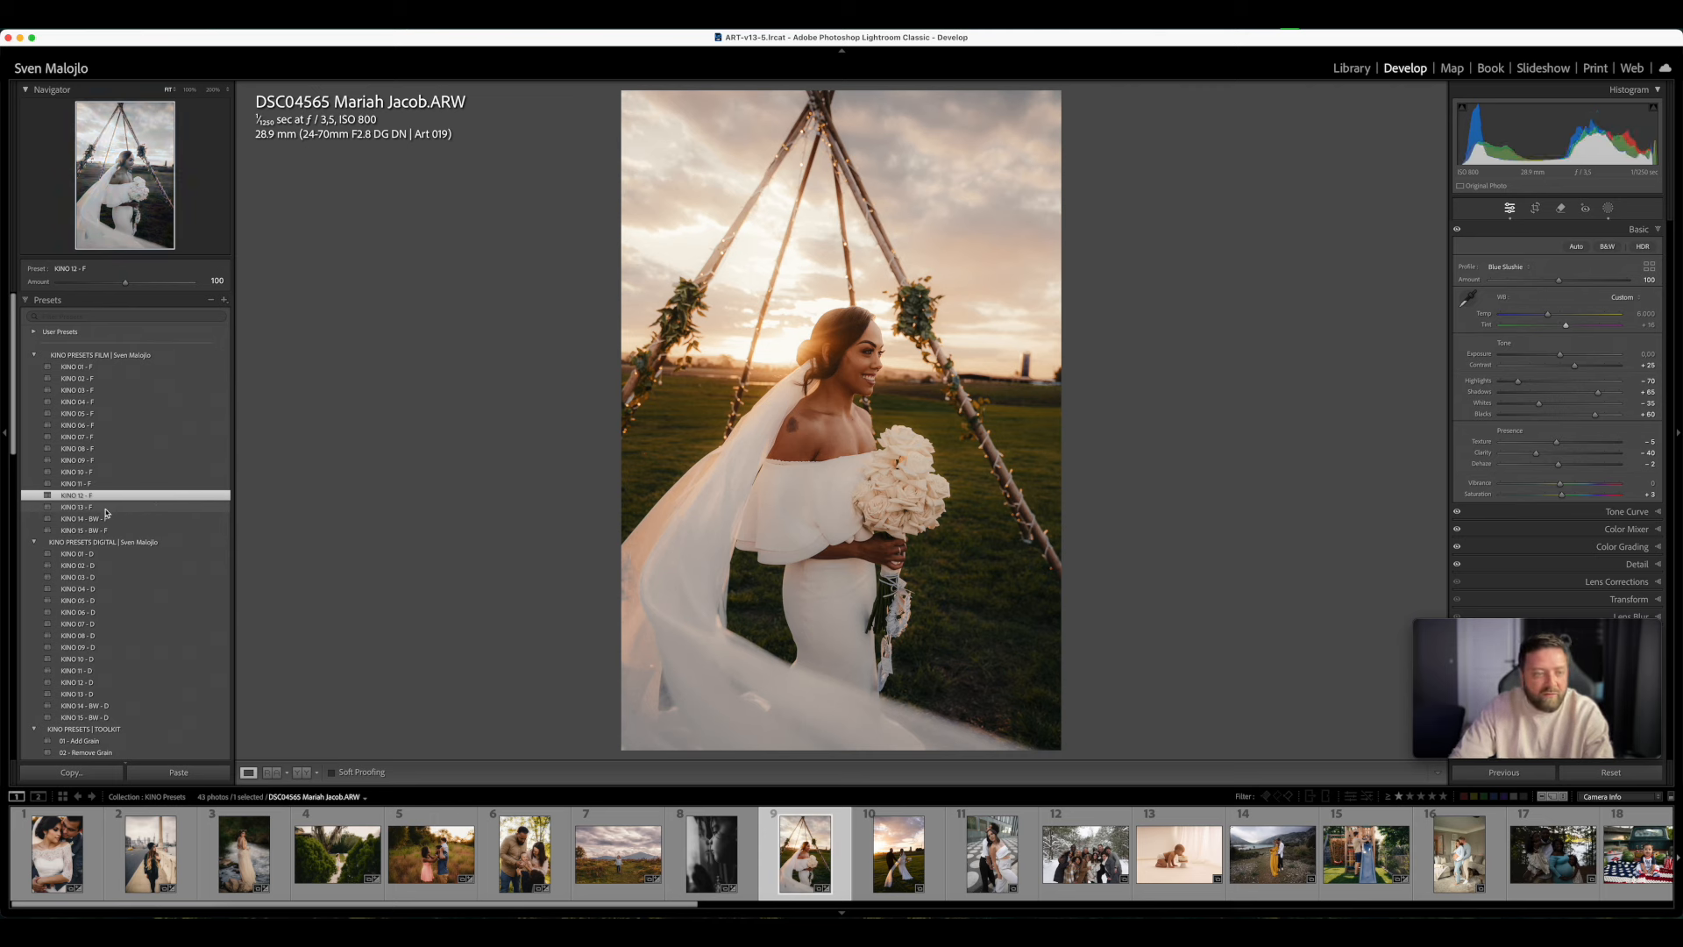
pyautogui.click(102, 507)
pyautogui.click(113, 519)
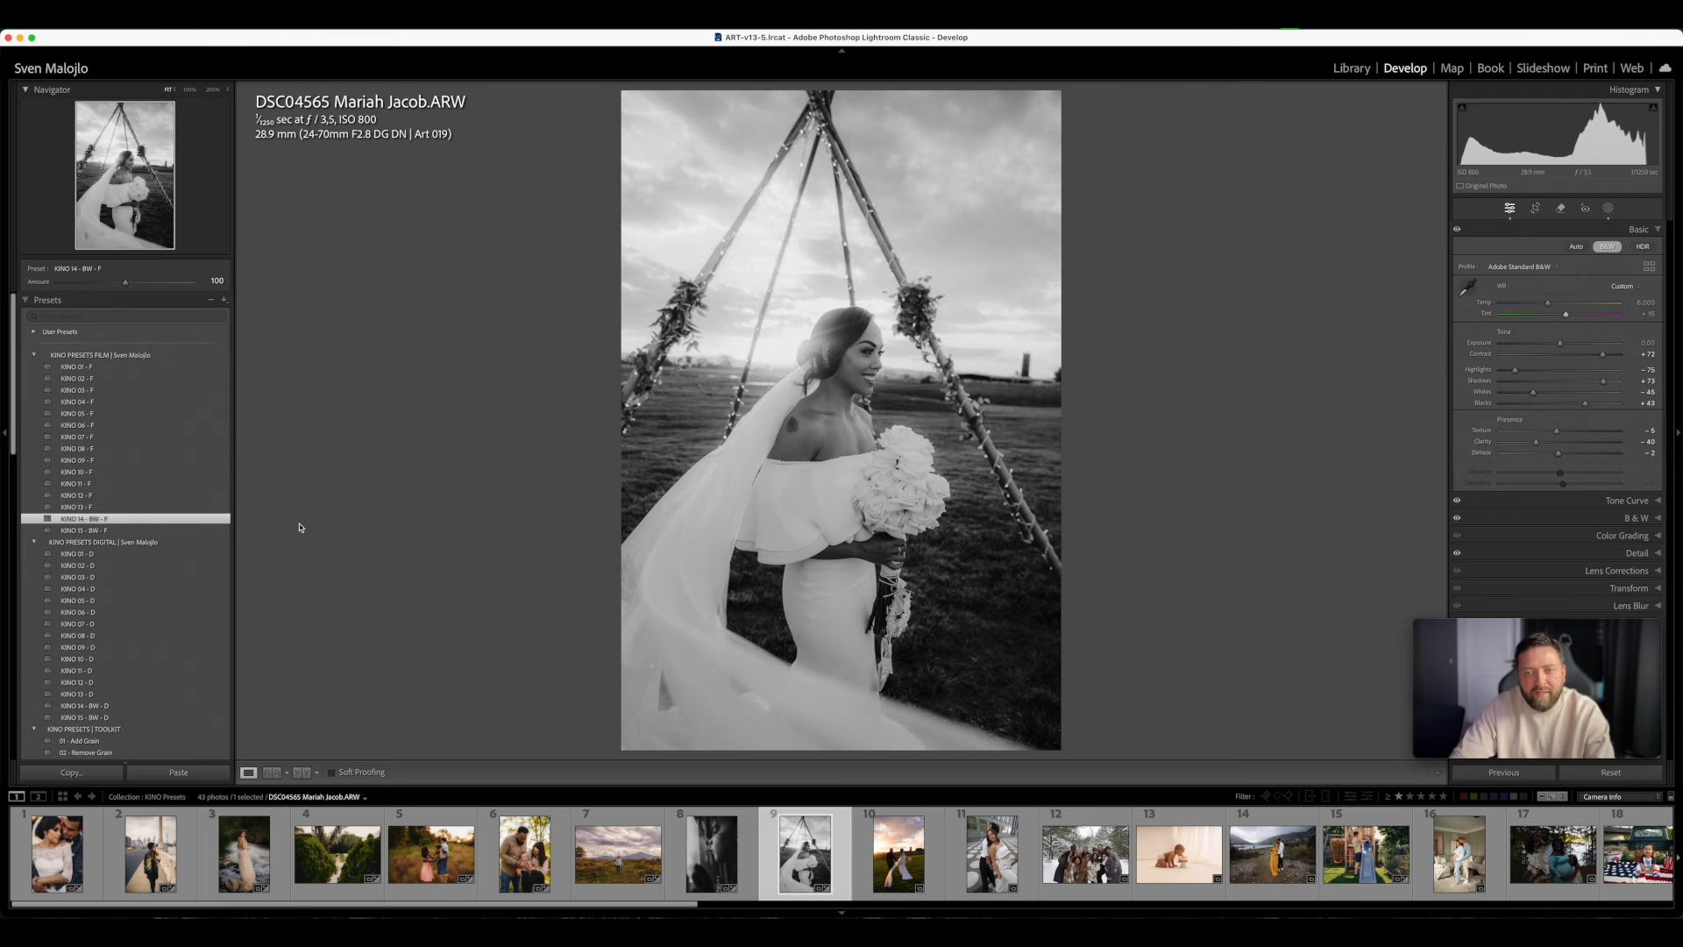
# - Try a few more presets on the bride photo, including KINO 01 - D, and settle on KINO 04 - F
pyautogui.click(77, 378)
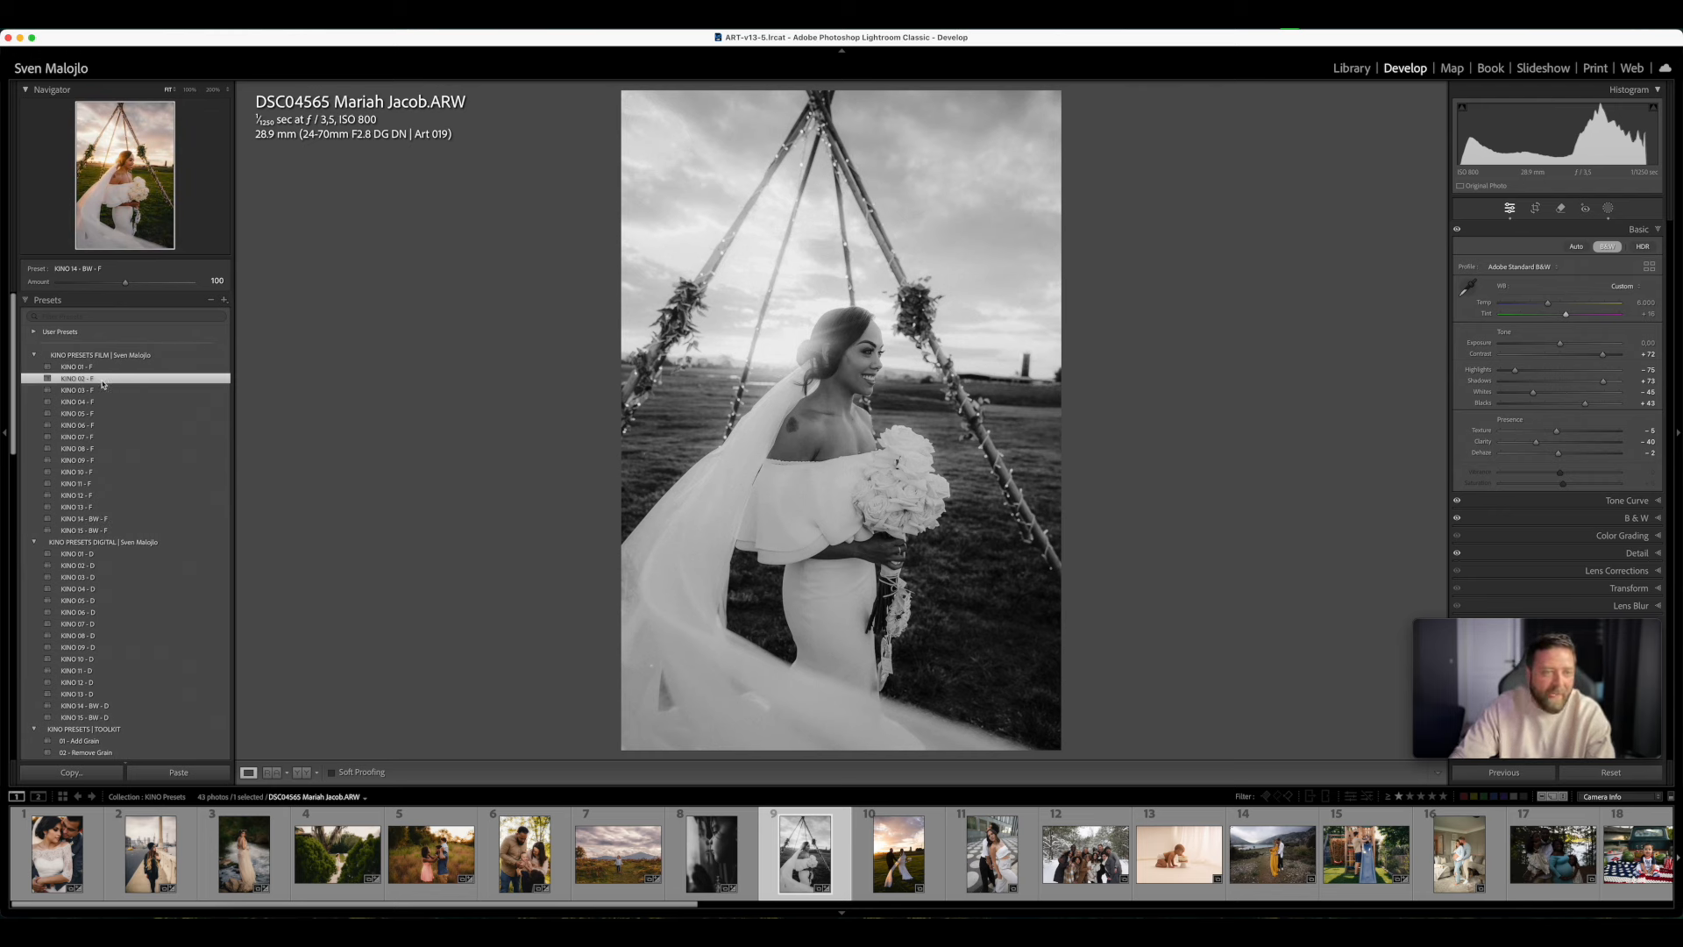
pyautogui.click(75, 391)
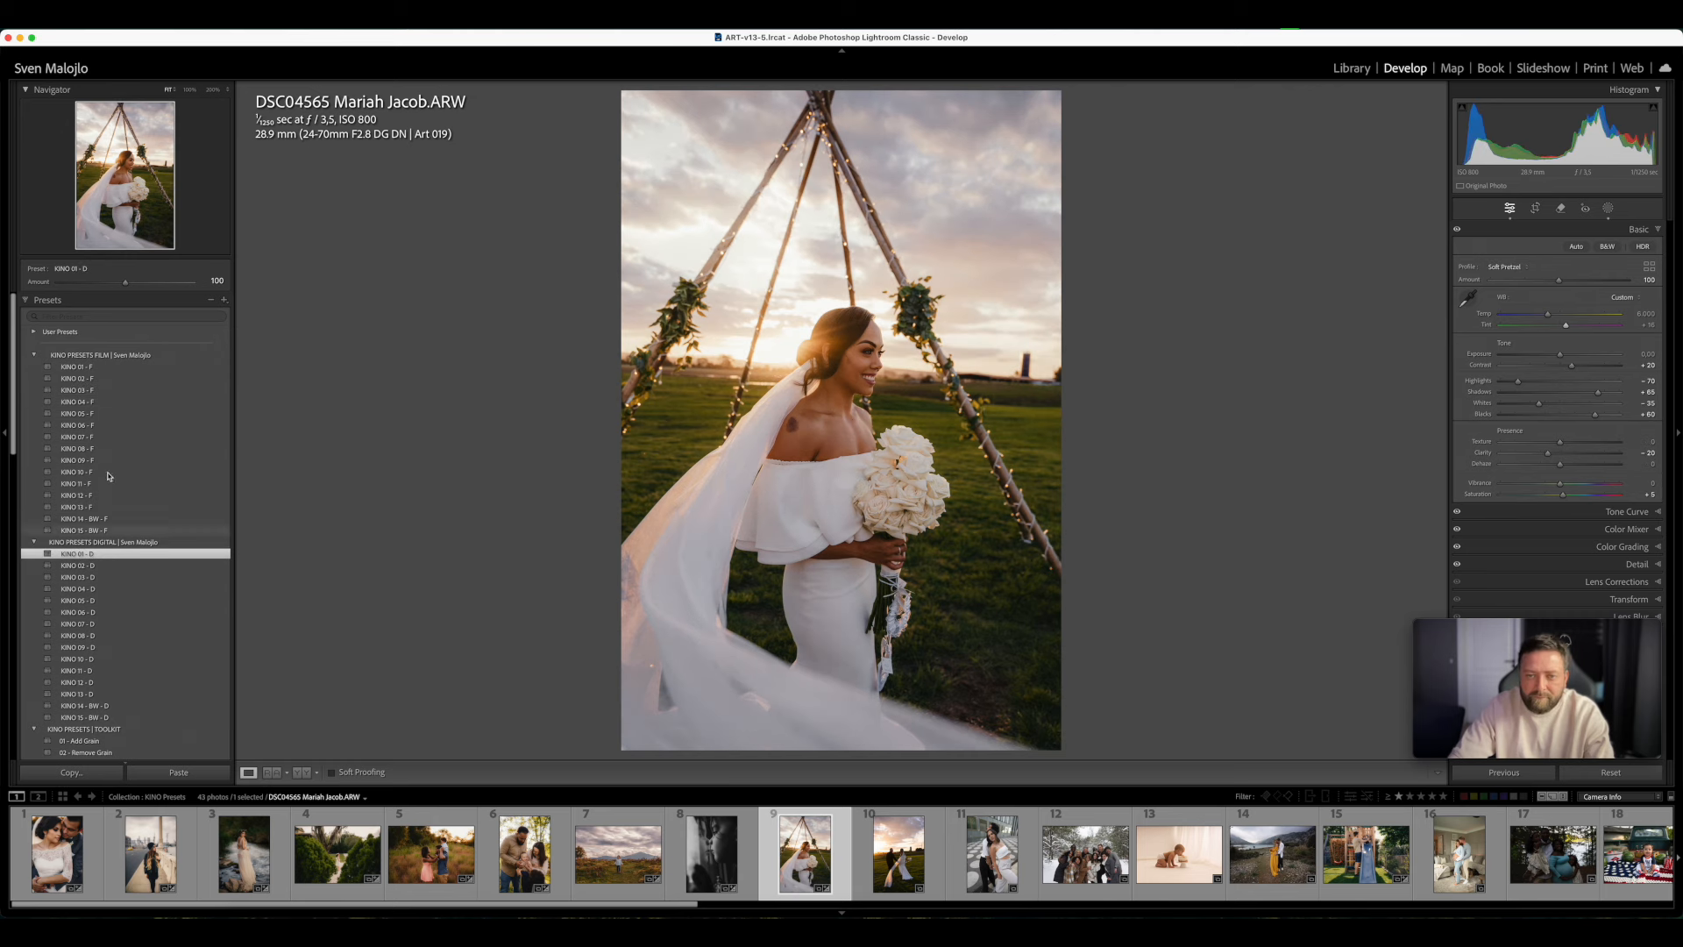
pyautogui.click(100, 401)
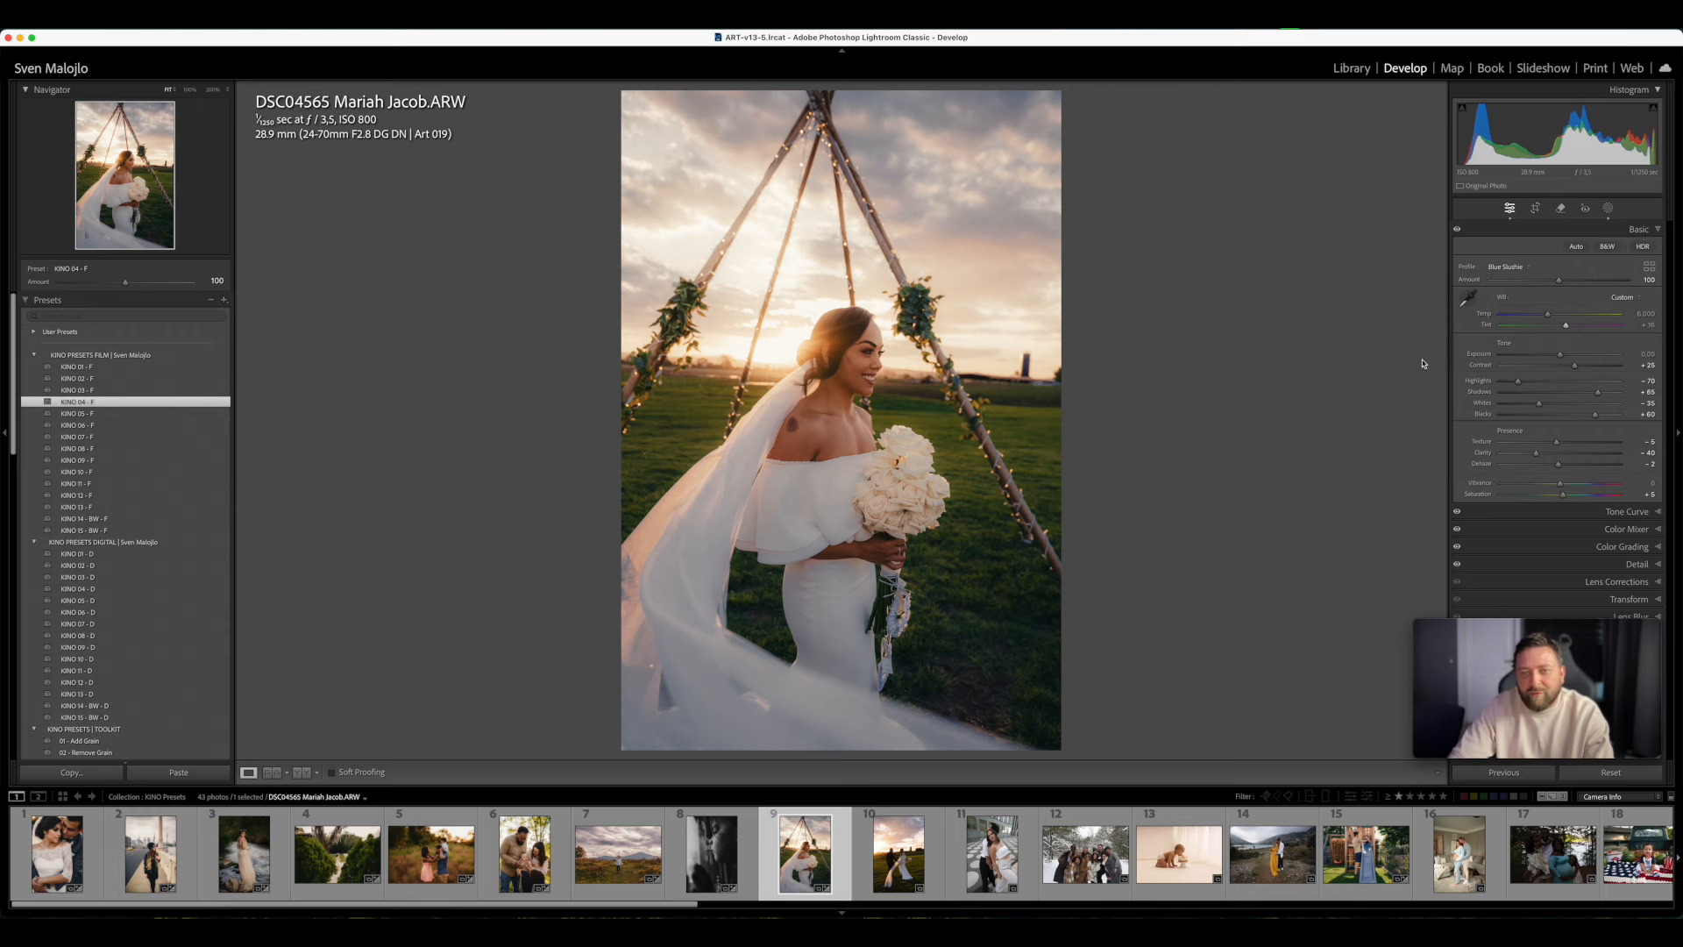
# - Set the bride photo's Exposure to +0.05, warm its Temp slightly, and compare it before and after
pyautogui.moveTo(1562, 356); pyautogui.dragTo(1564, 356)
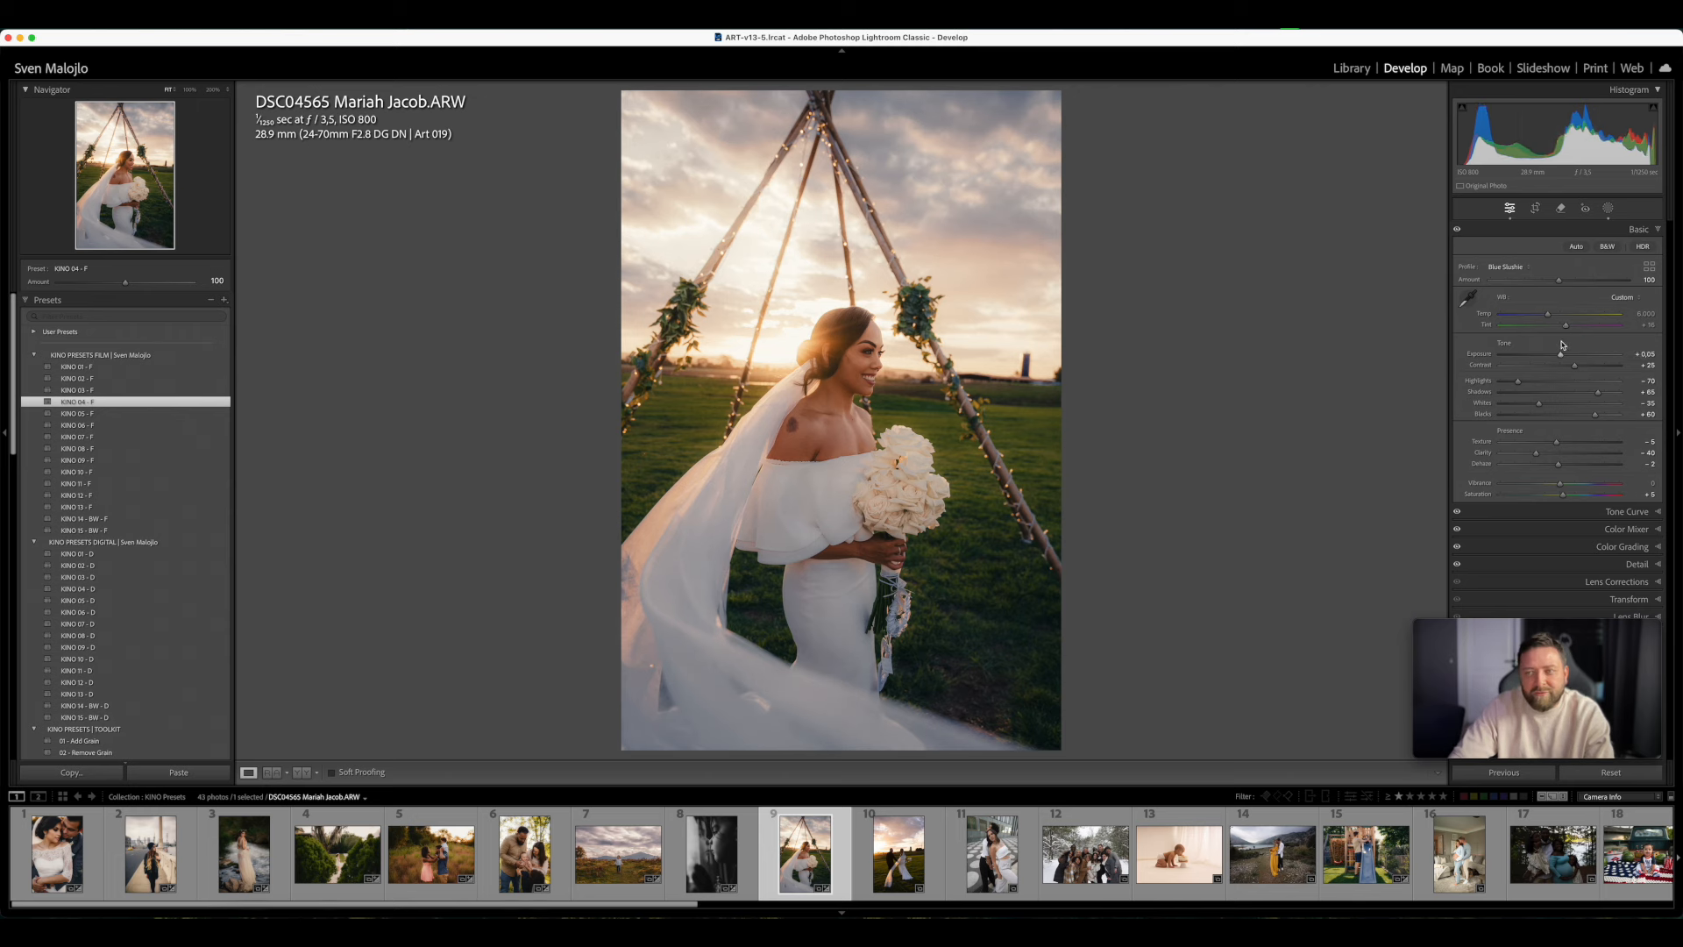
pyautogui.moveTo(1554, 318); pyautogui.dragTo(1557, 319)
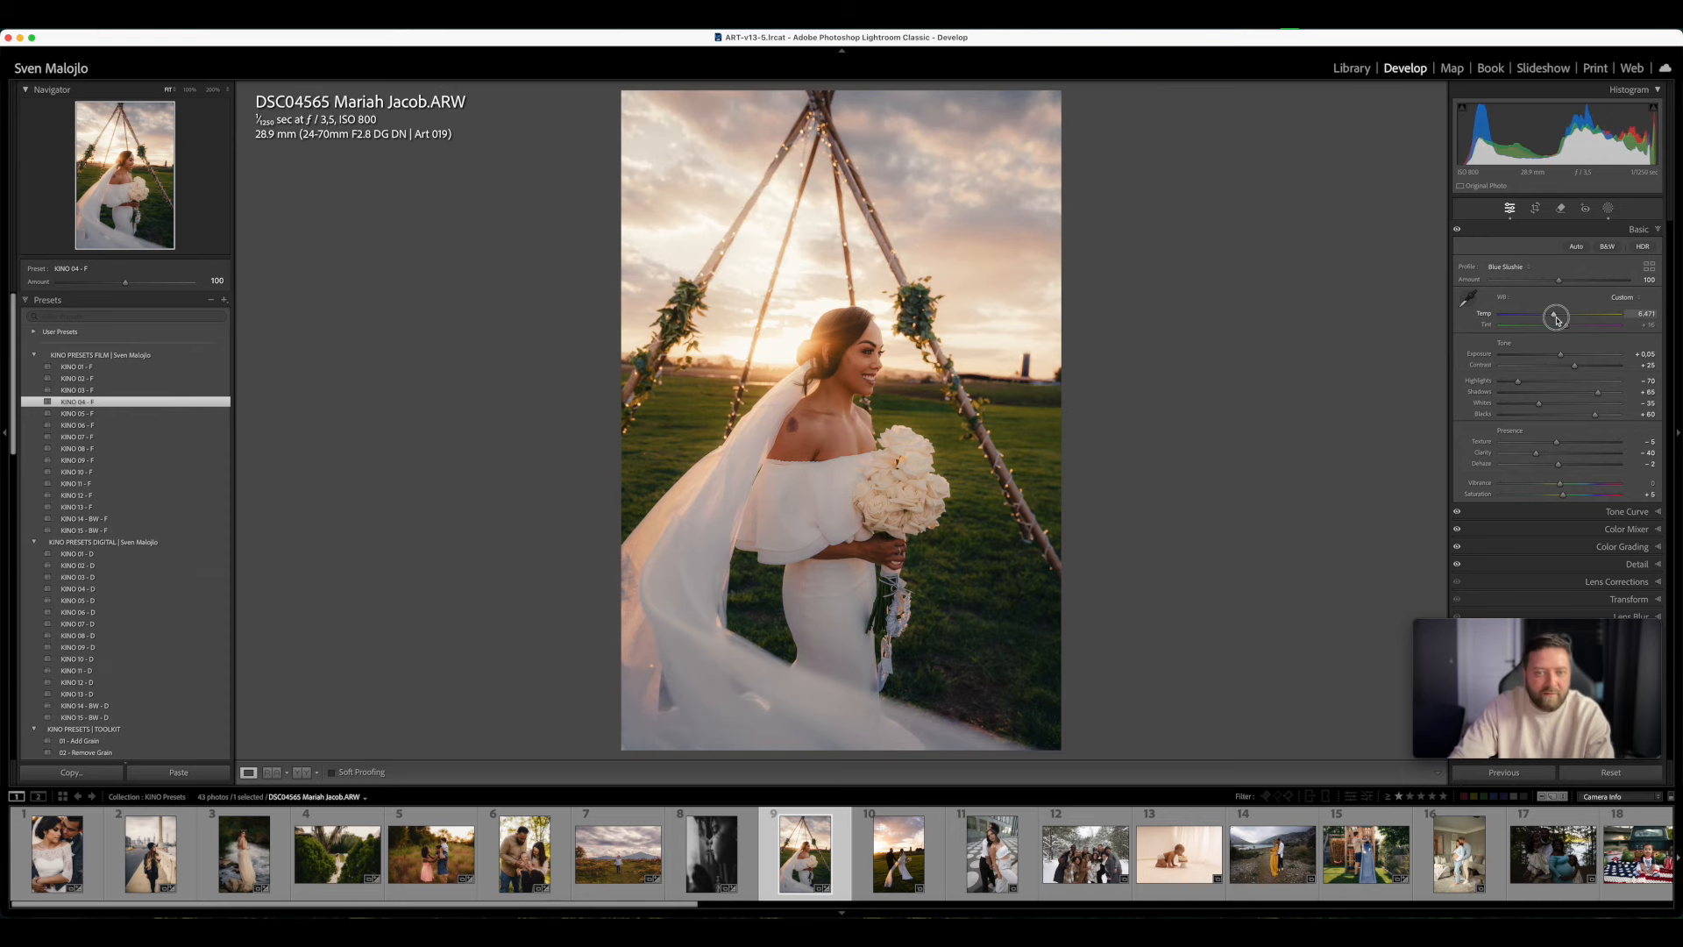
pyautogui.press('y')
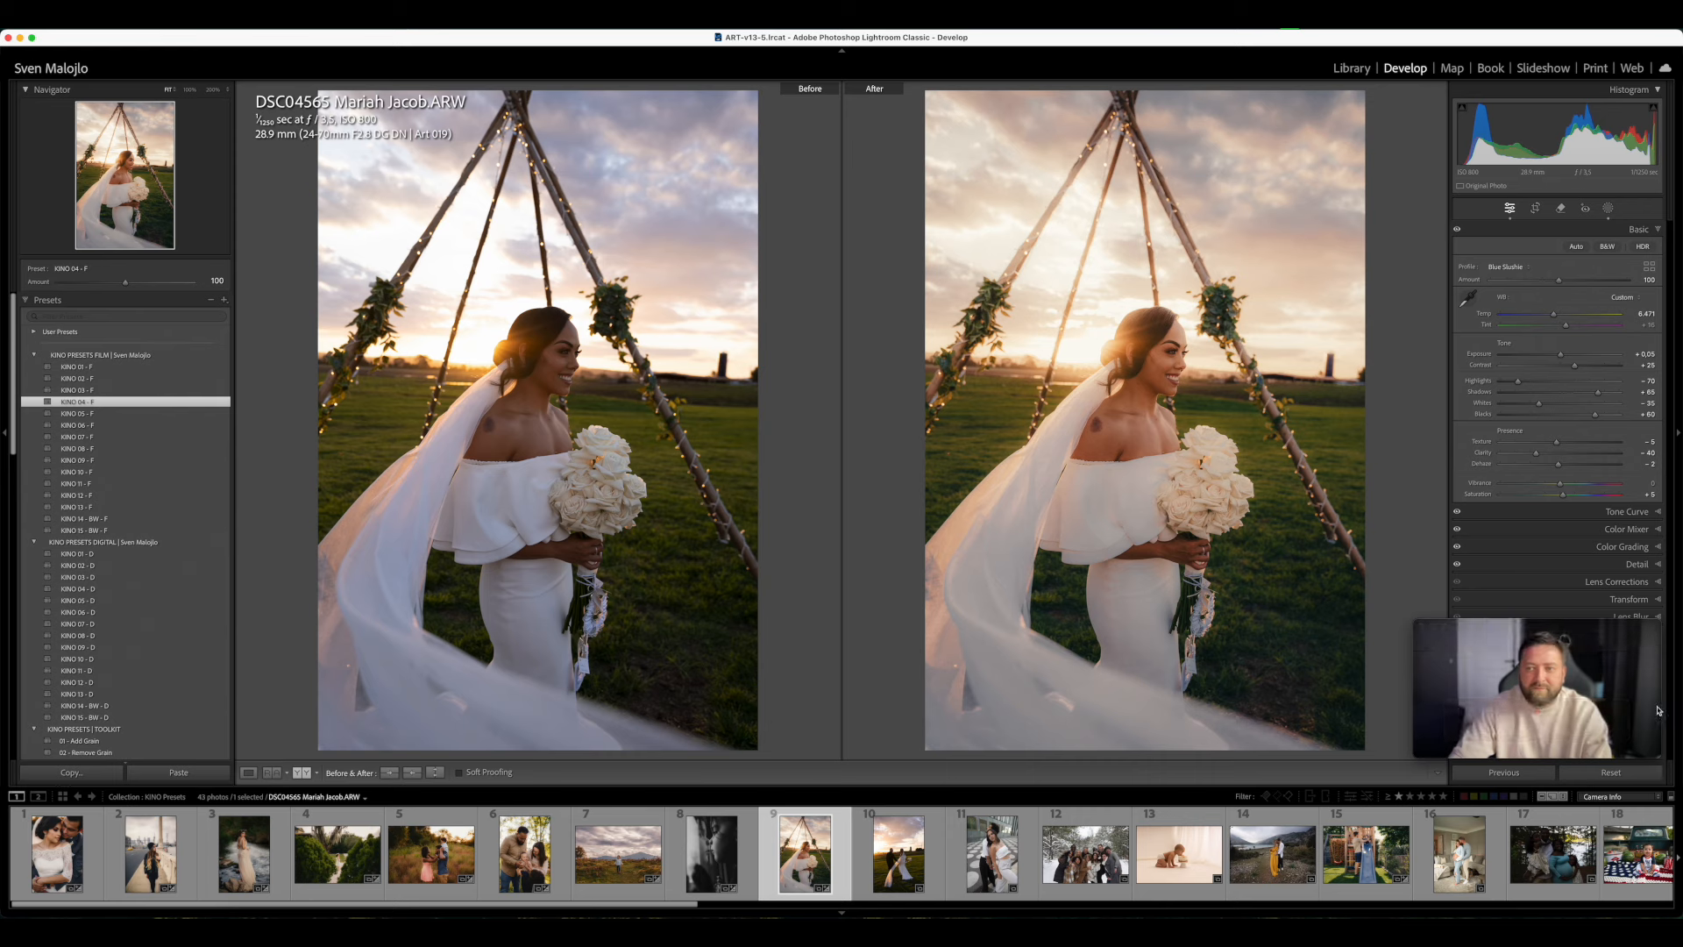
pyautogui.press('y')
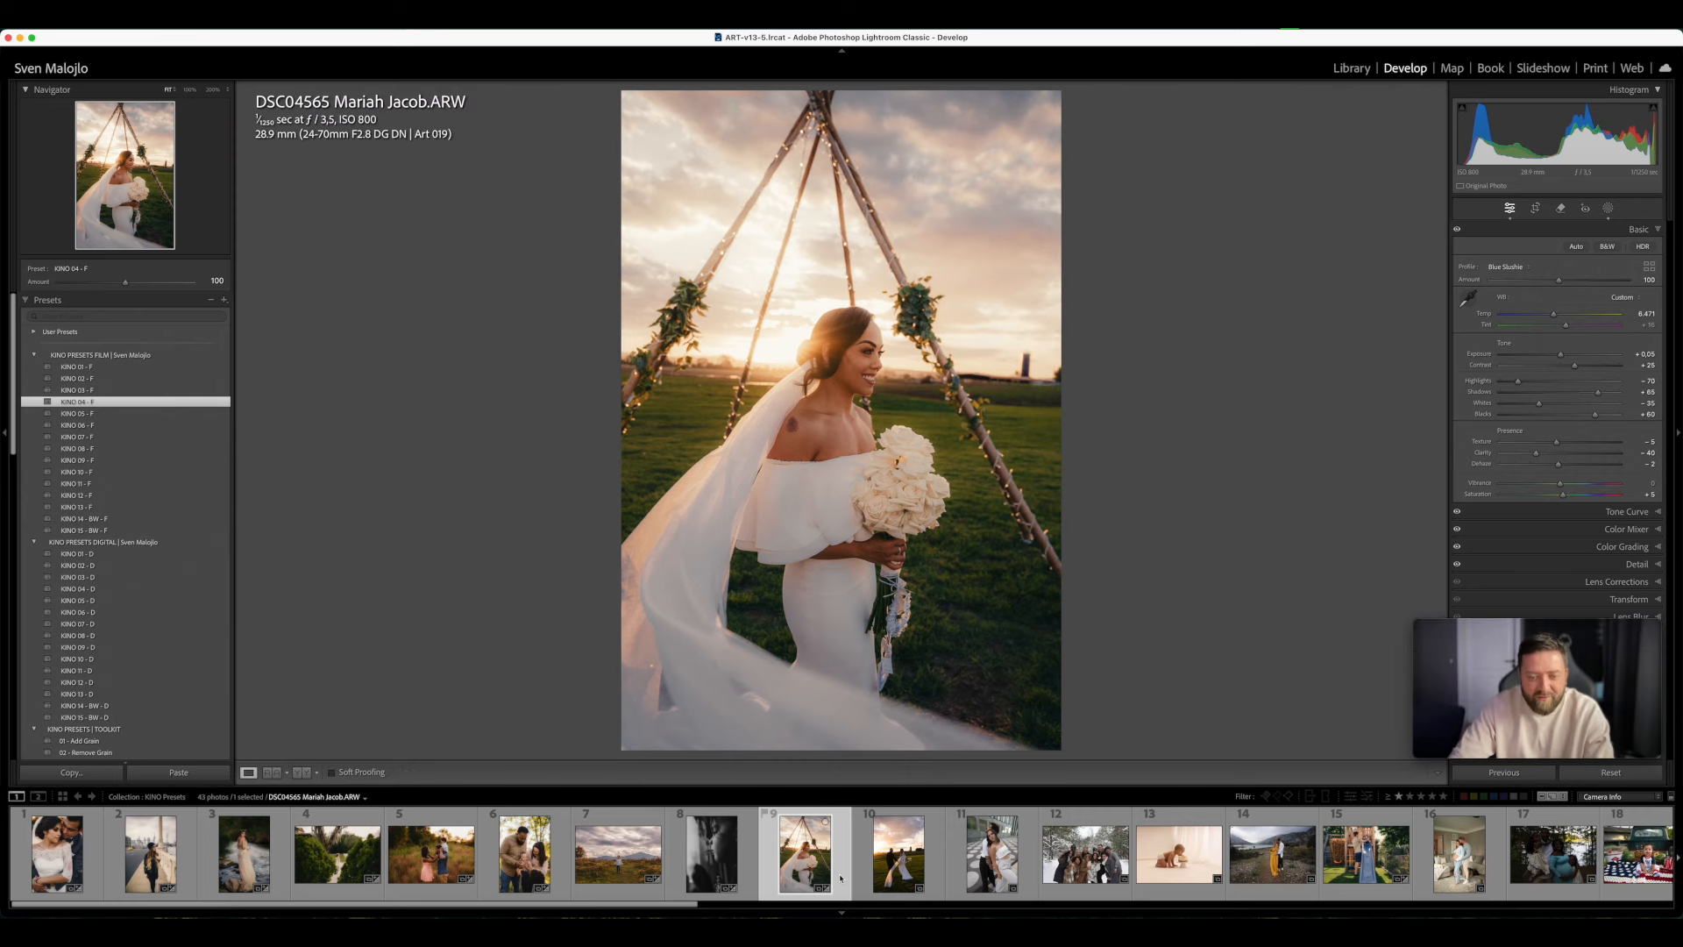
# - Open the photo of the couple walking at sunset, apply KINO 03 - F, set Exposure to +0.40 and warm the Temp
pyautogui.click(898, 855)
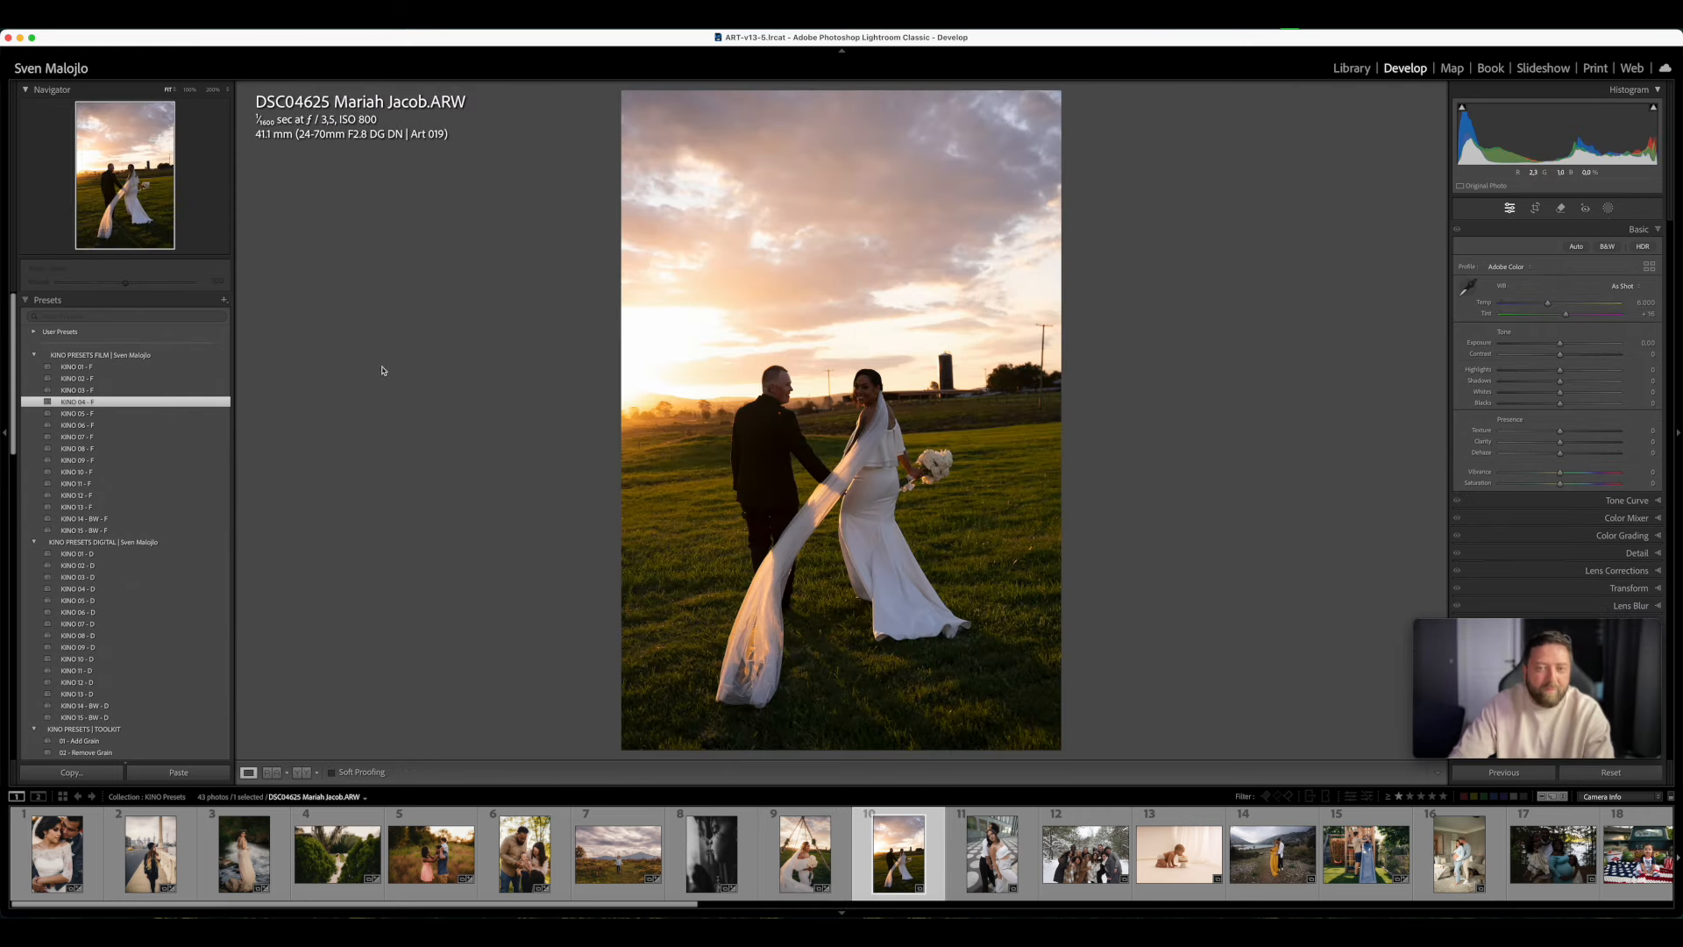
pyautogui.click(114, 390)
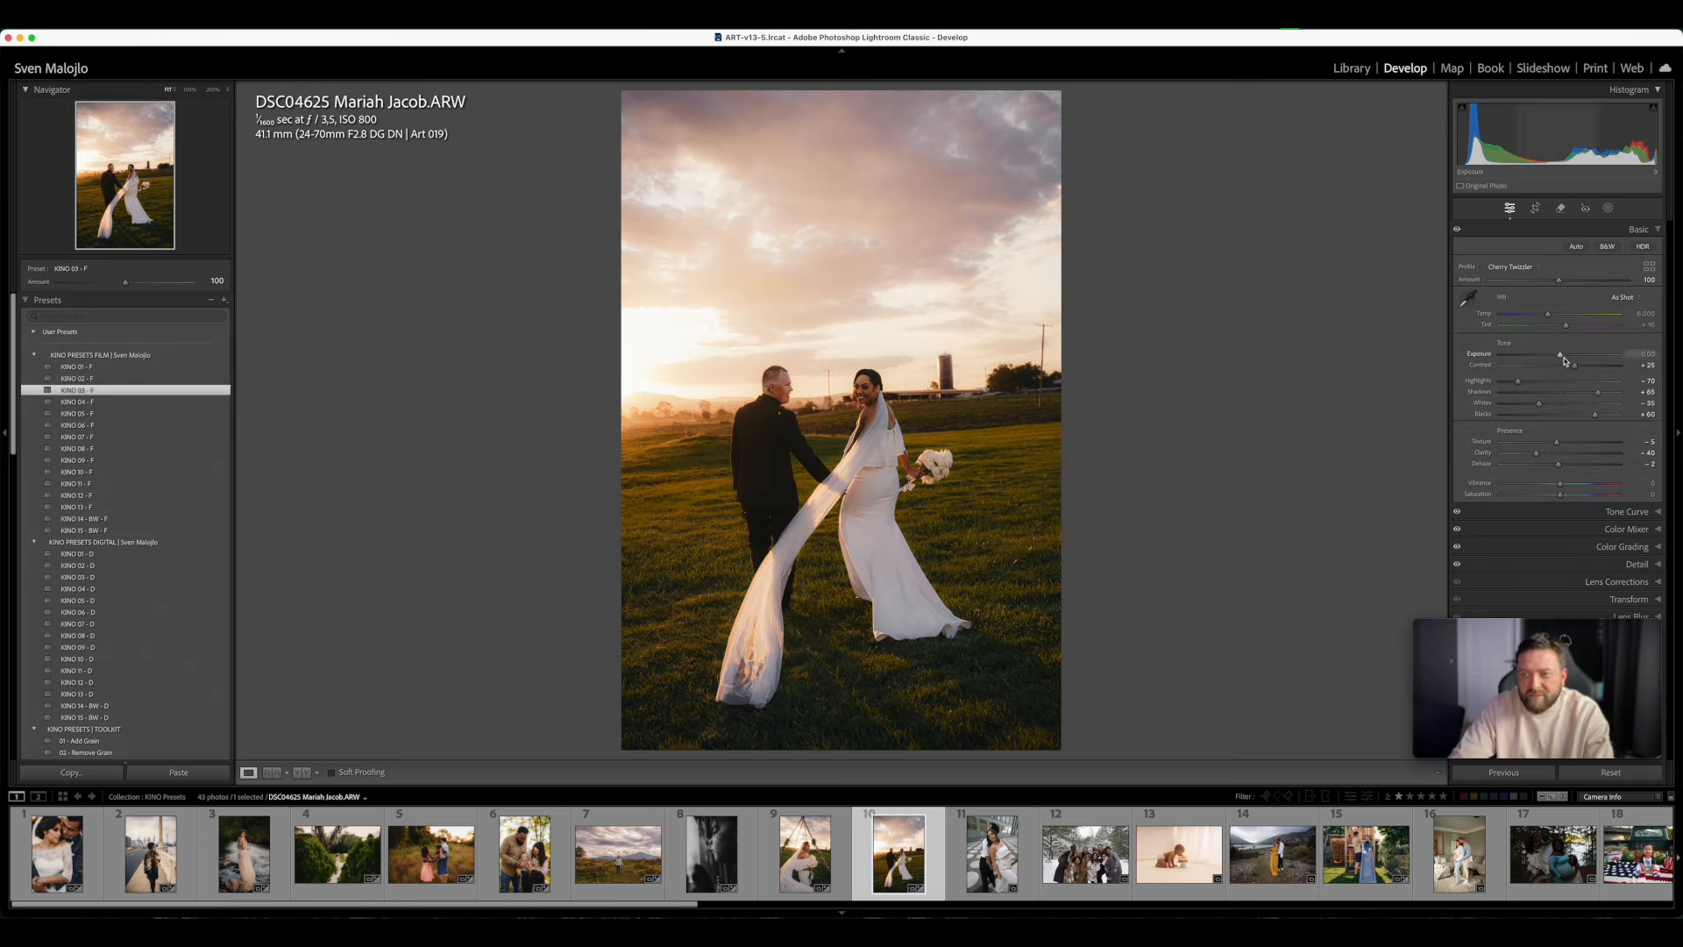
pyautogui.moveTo(1564, 358); pyautogui.dragTo(1569, 358)
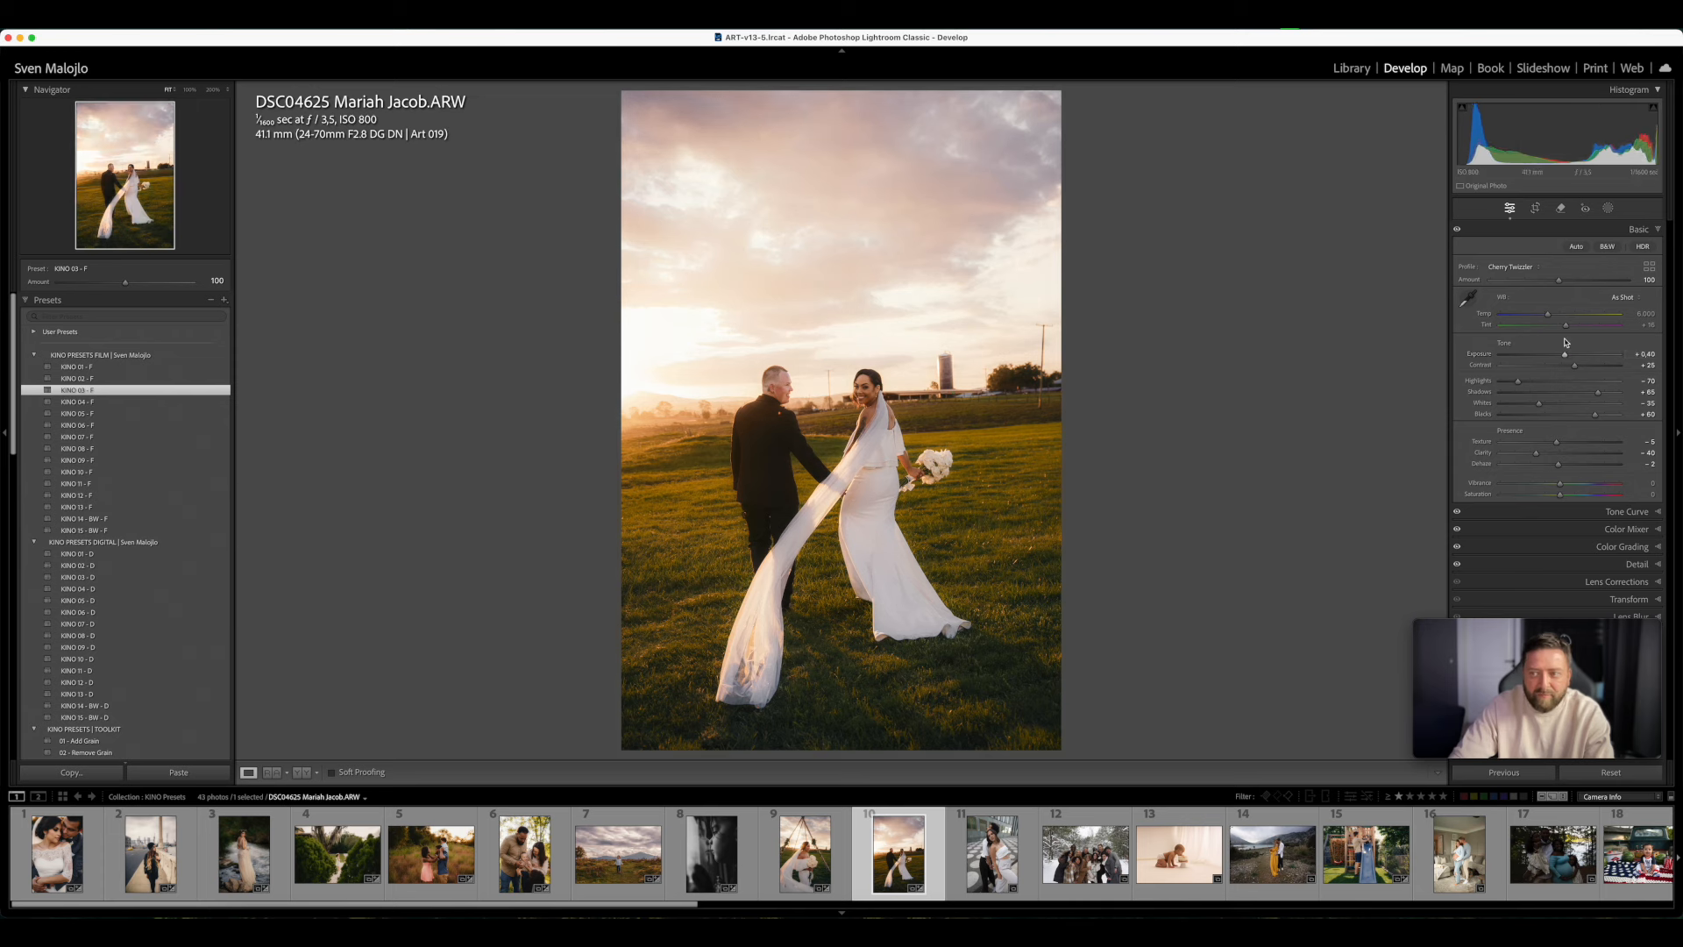
pyautogui.moveTo(1548, 315); pyautogui.dragTo(1553, 318)
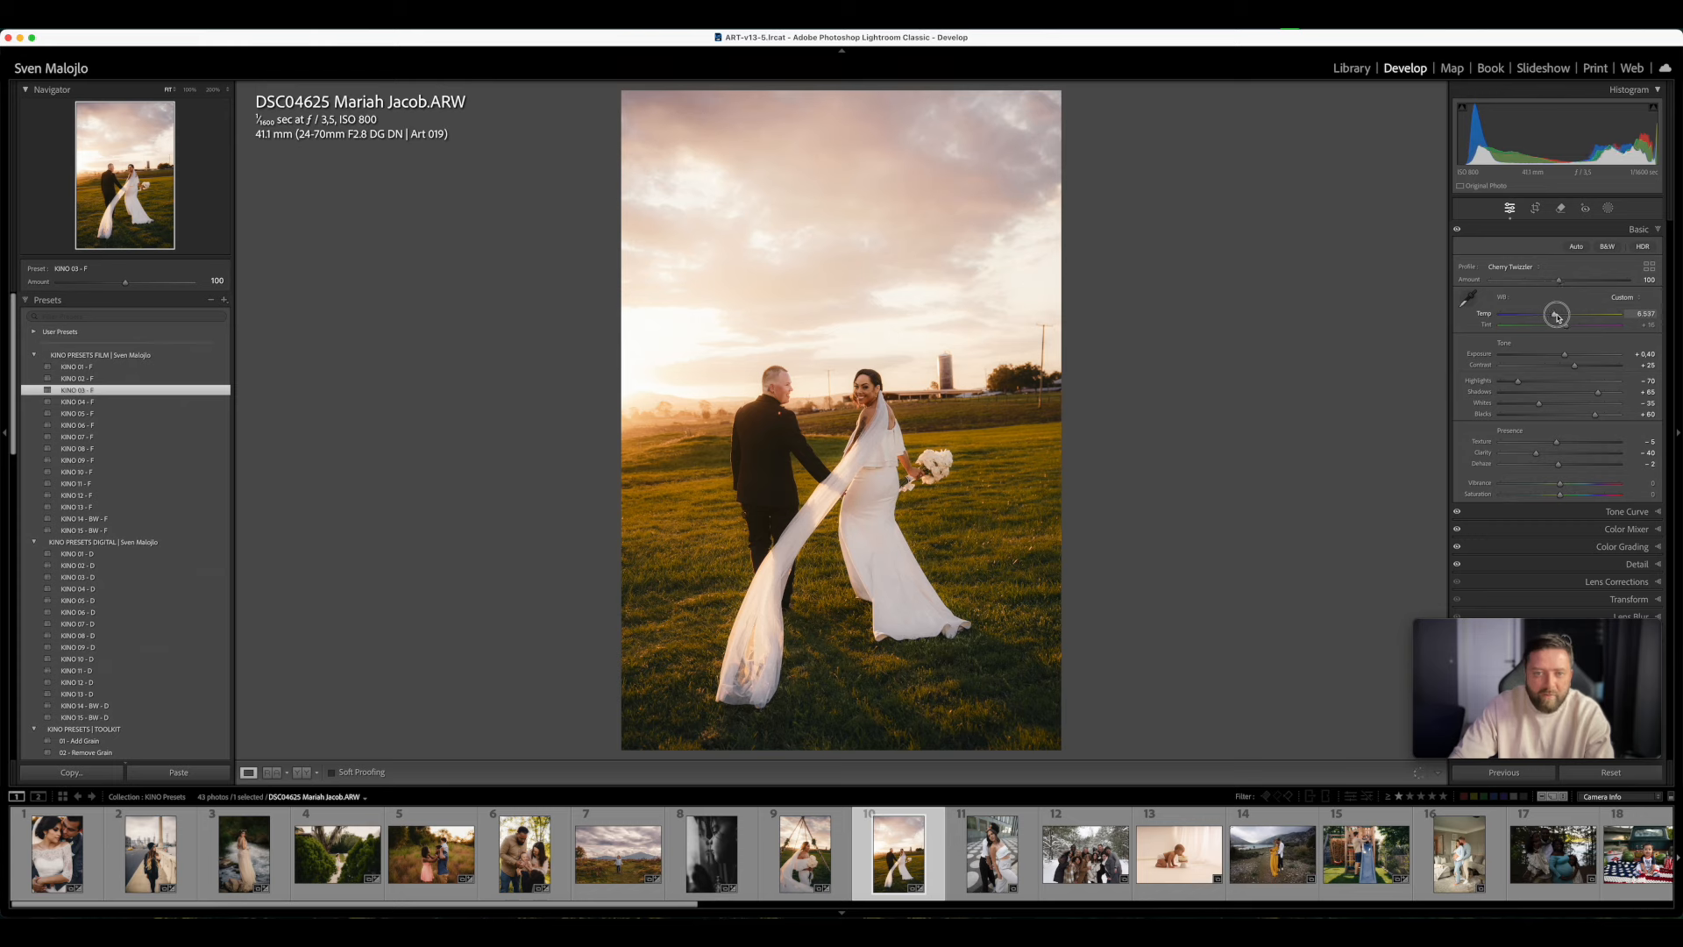
# - Apply the AI mask preset Sky - PURPLE SUNSET SKY to the sunset couple photo and reduce its amount to 53
pyautogui.scroll(-10, 135, 684)
pyautogui.scroll(-10, 136, 685)
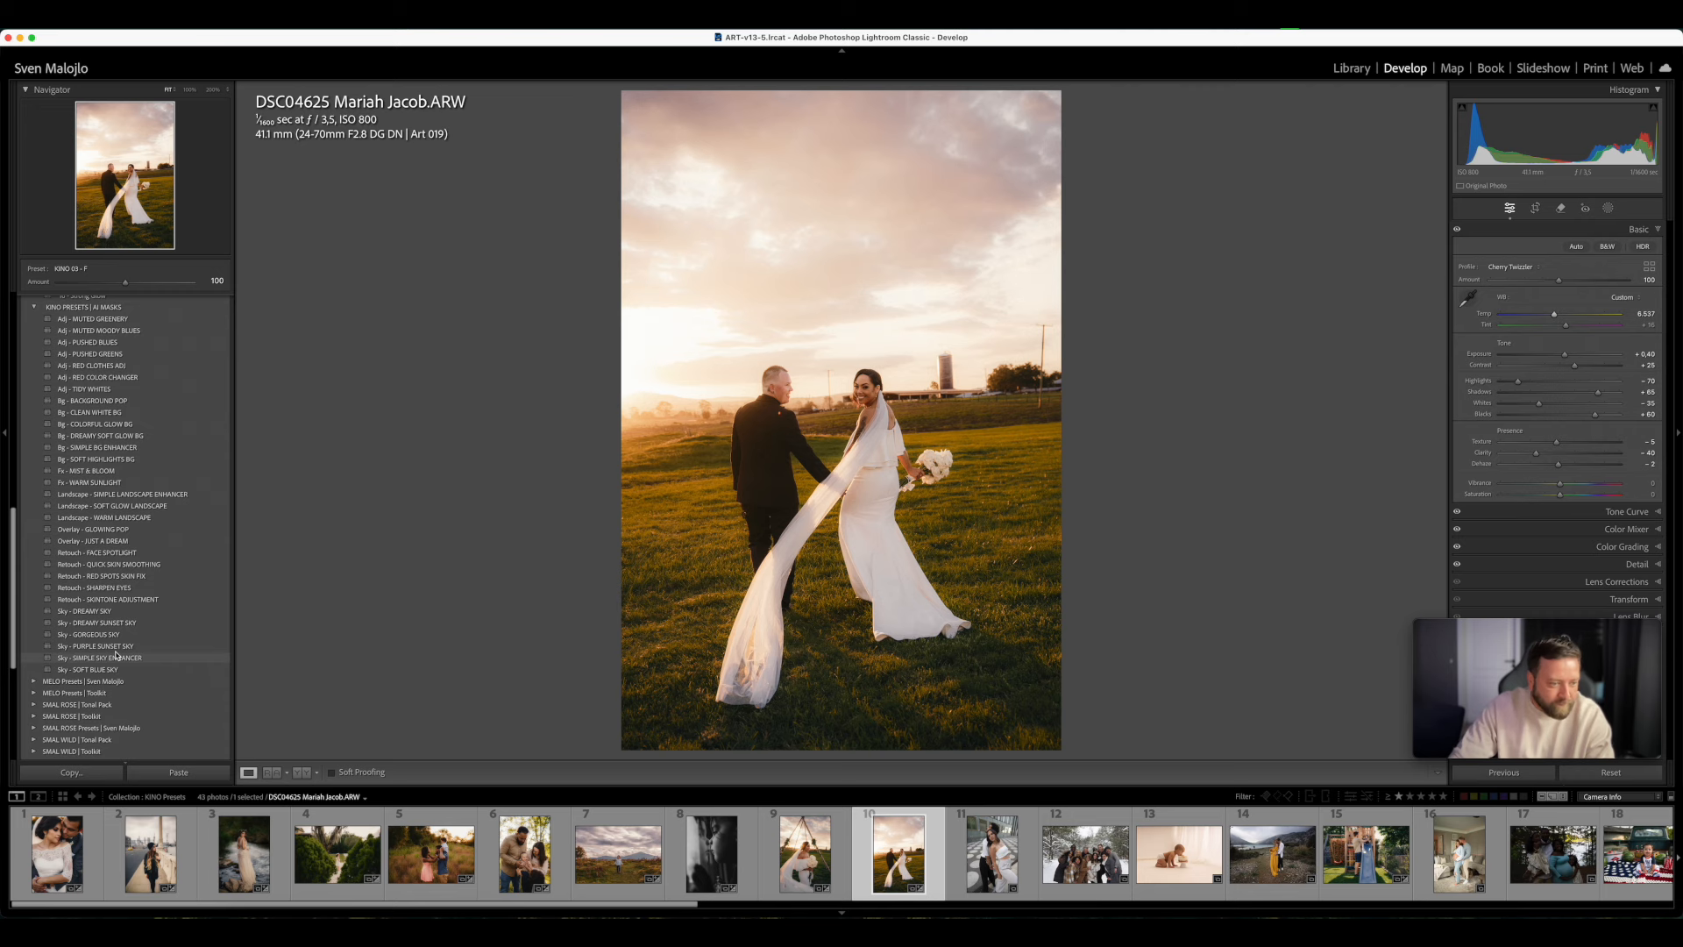
pyautogui.click(116, 647)
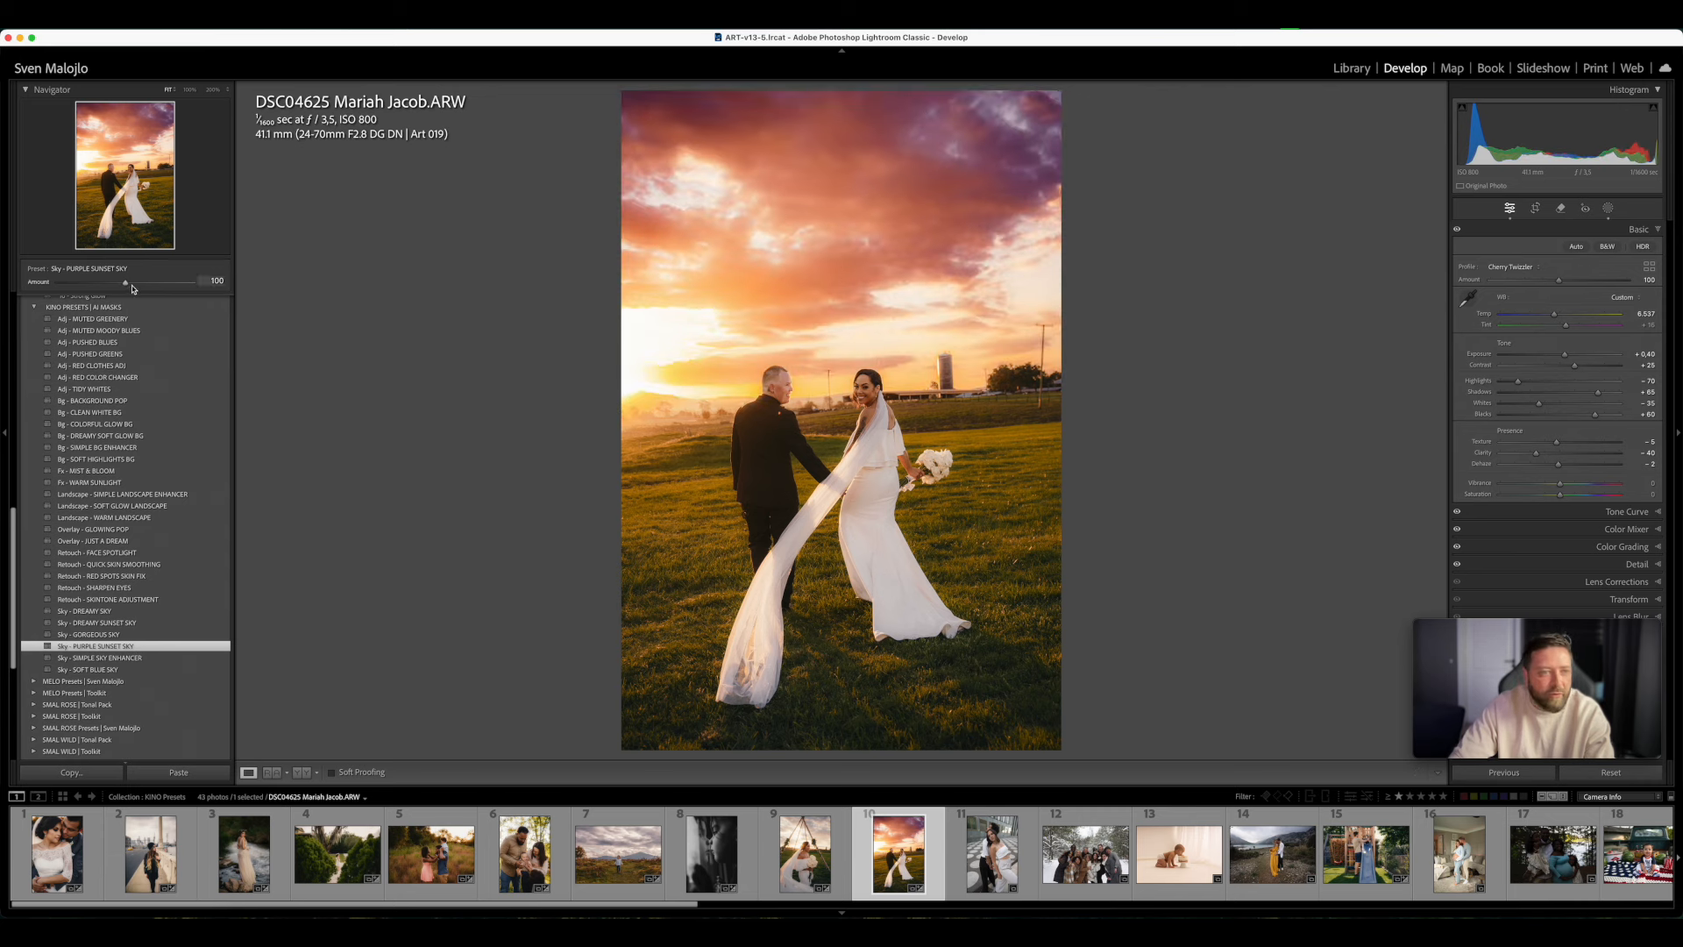
pyautogui.moveTo(123, 284)
pyautogui.mouseDown()
pyautogui.moveTo(54, 283)
pyautogui.moveTo(104, 285)
pyautogui.mouseUp()
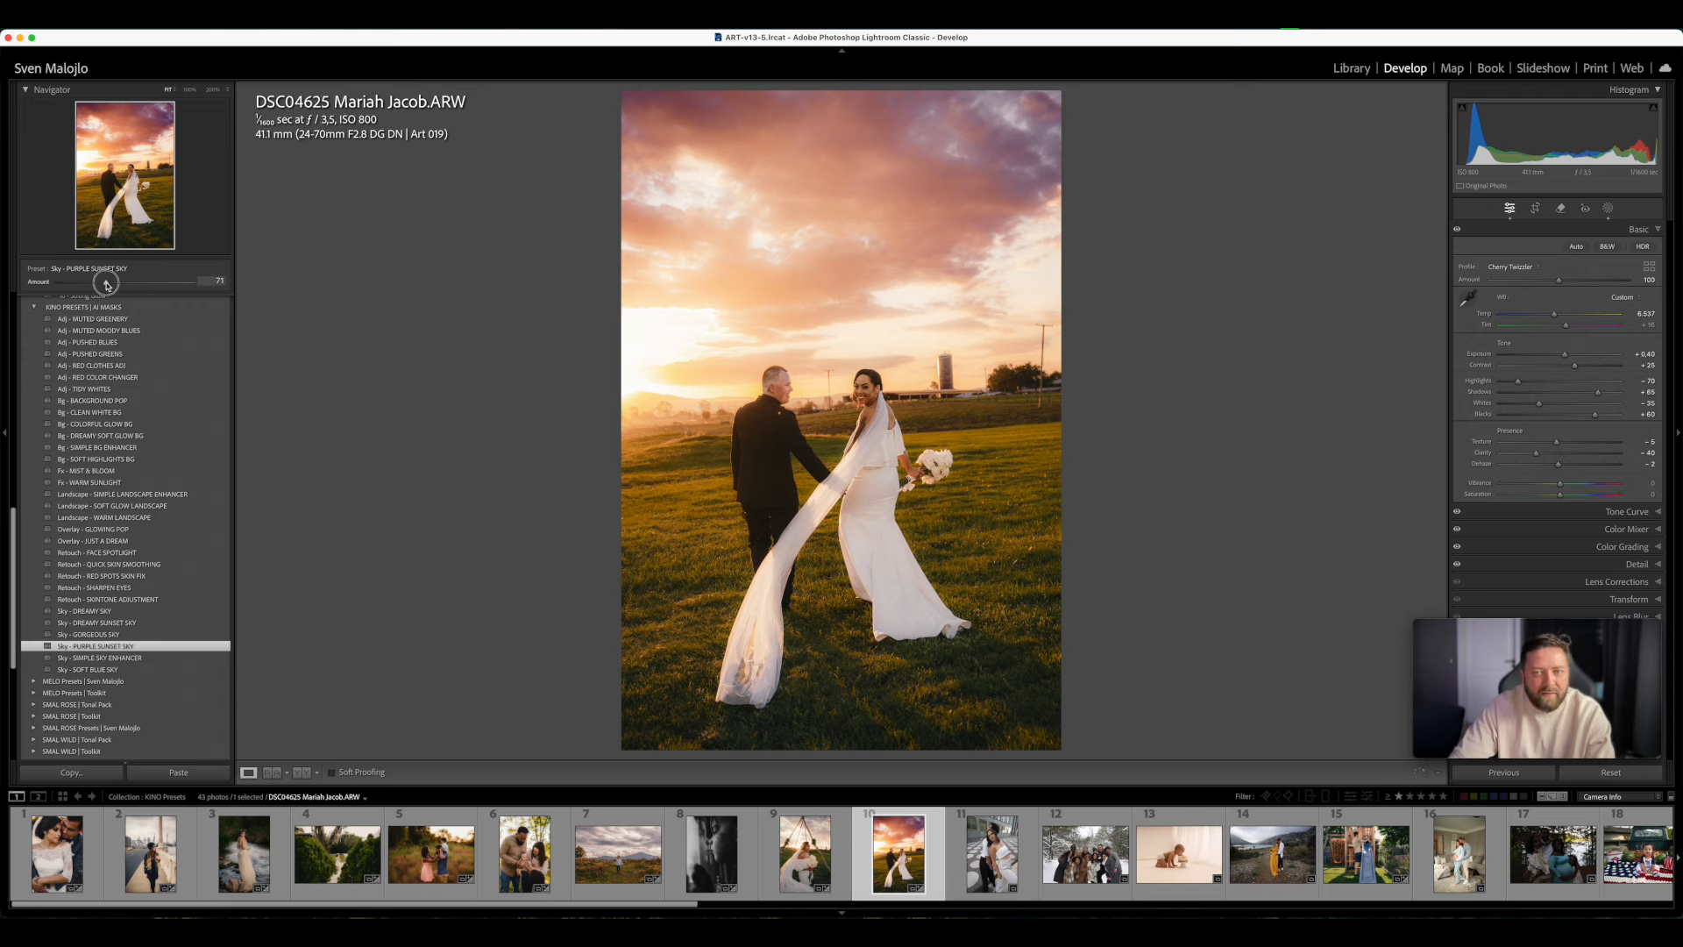
pyautogui.moveTo(105, 285); pyautogui.dragTo(94, 289)
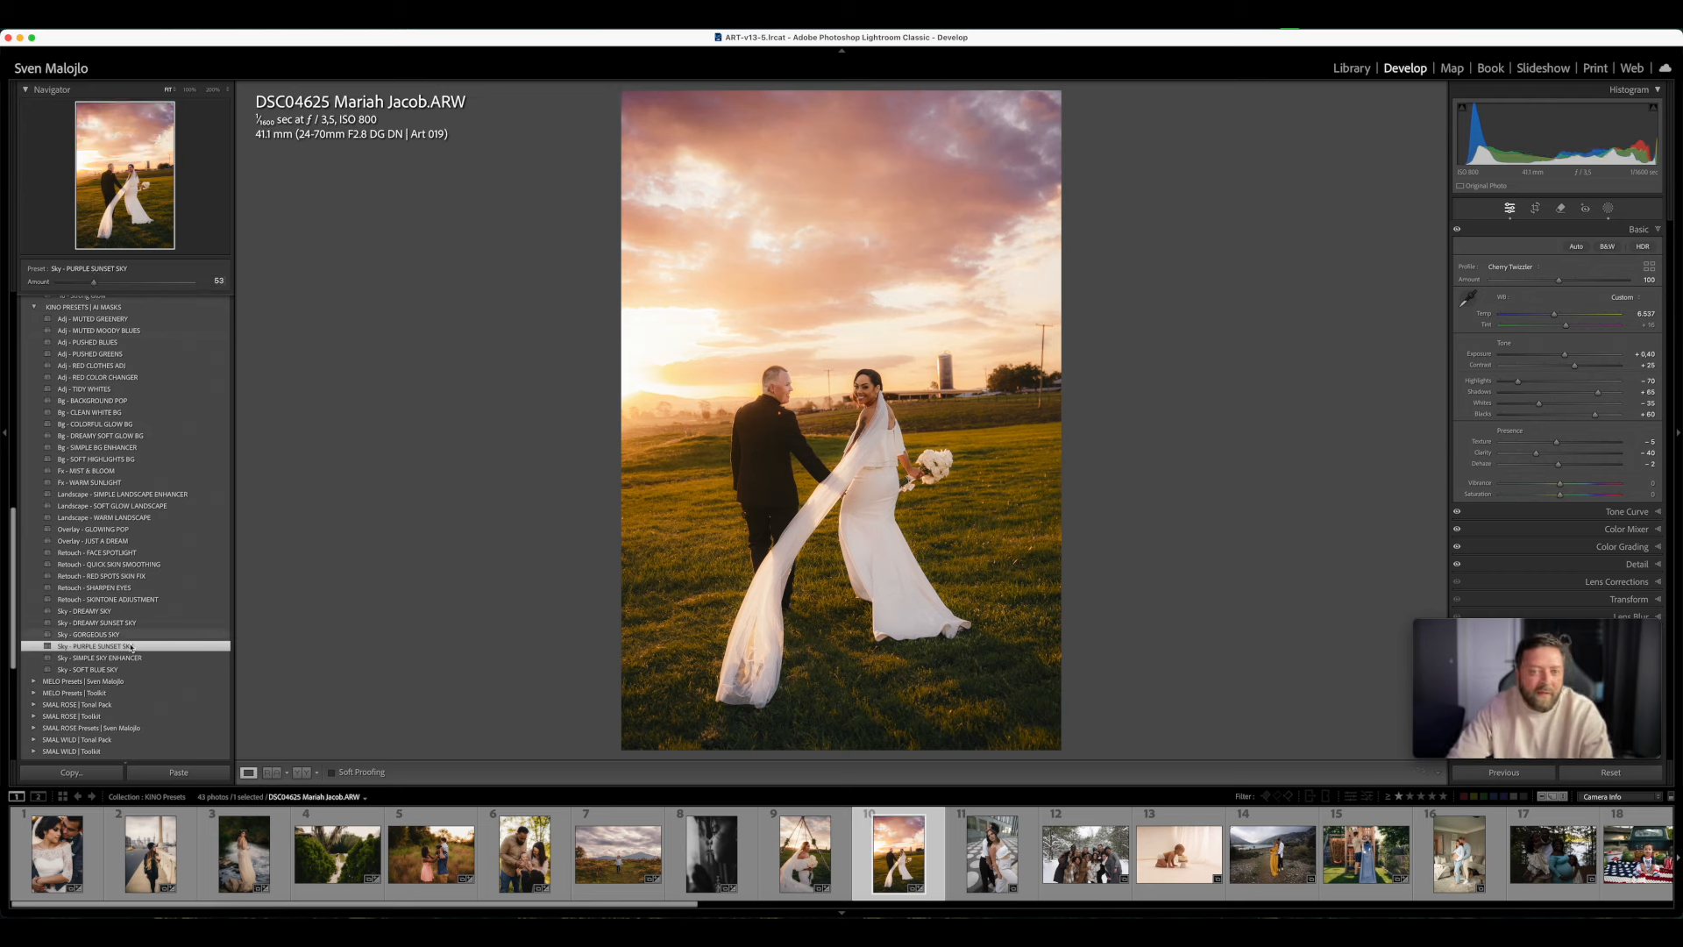
# - Try digital presets such as KINO 03 - D and KINO 07 - D on the sunset couple photo, and settle on KINO 07 - F
pyautogui.scroll(-3, 128, 644)
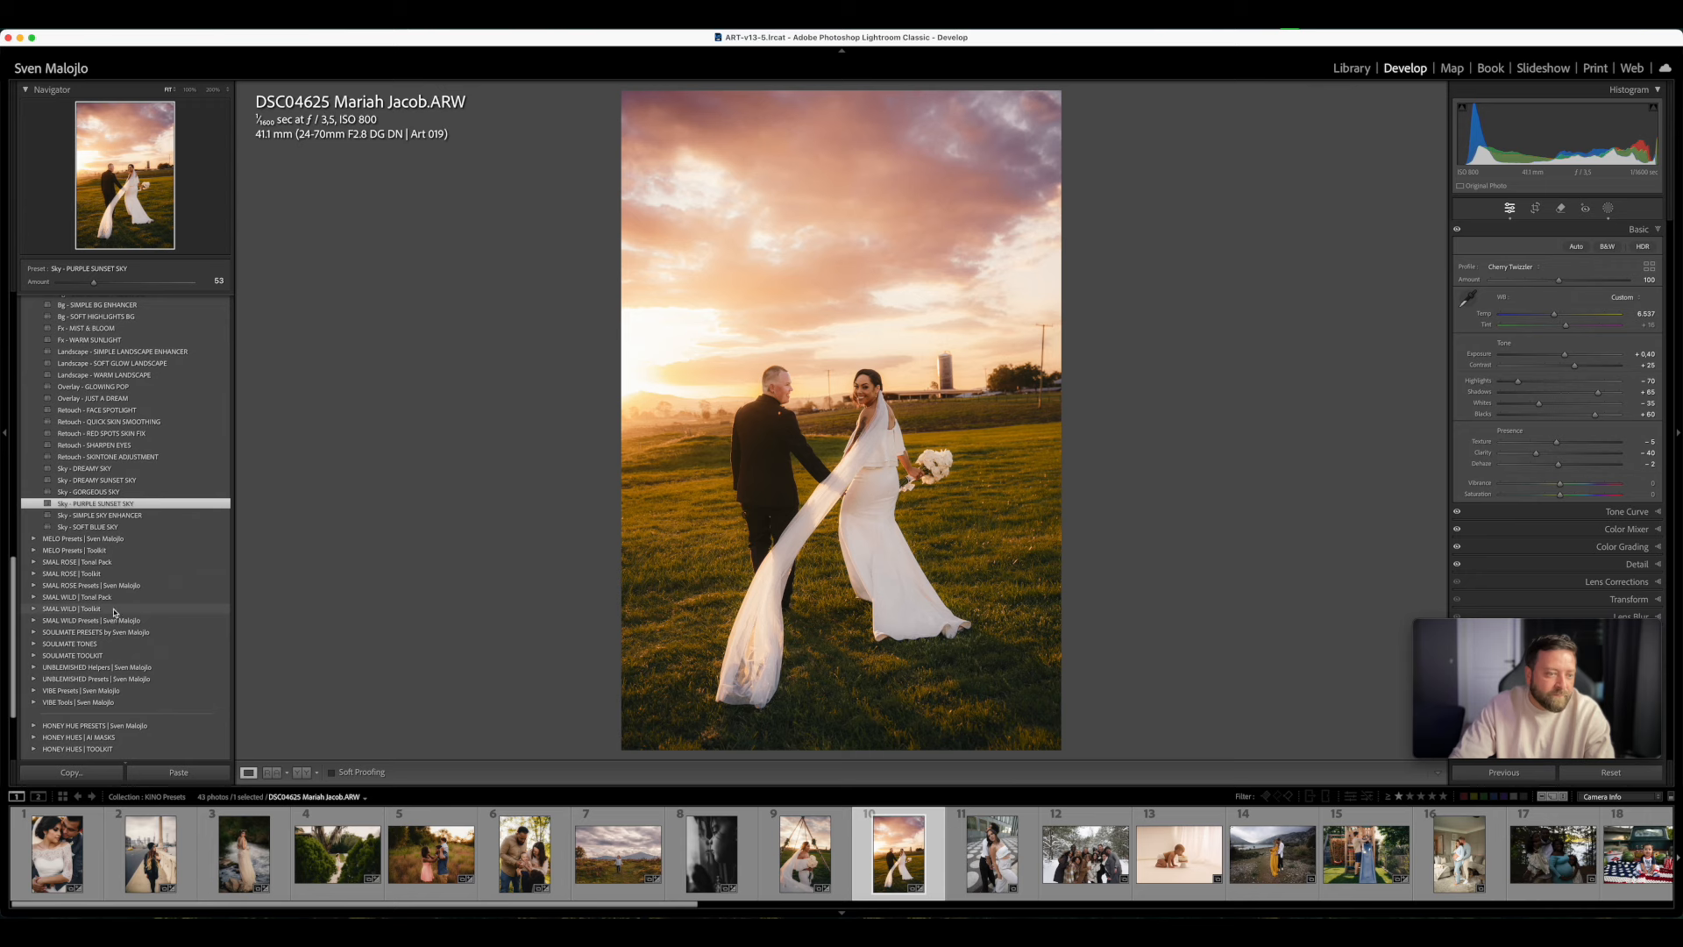
pyautogui.scroll(6, 115, 614)
pyautogui.scroll(5, 110, 605)
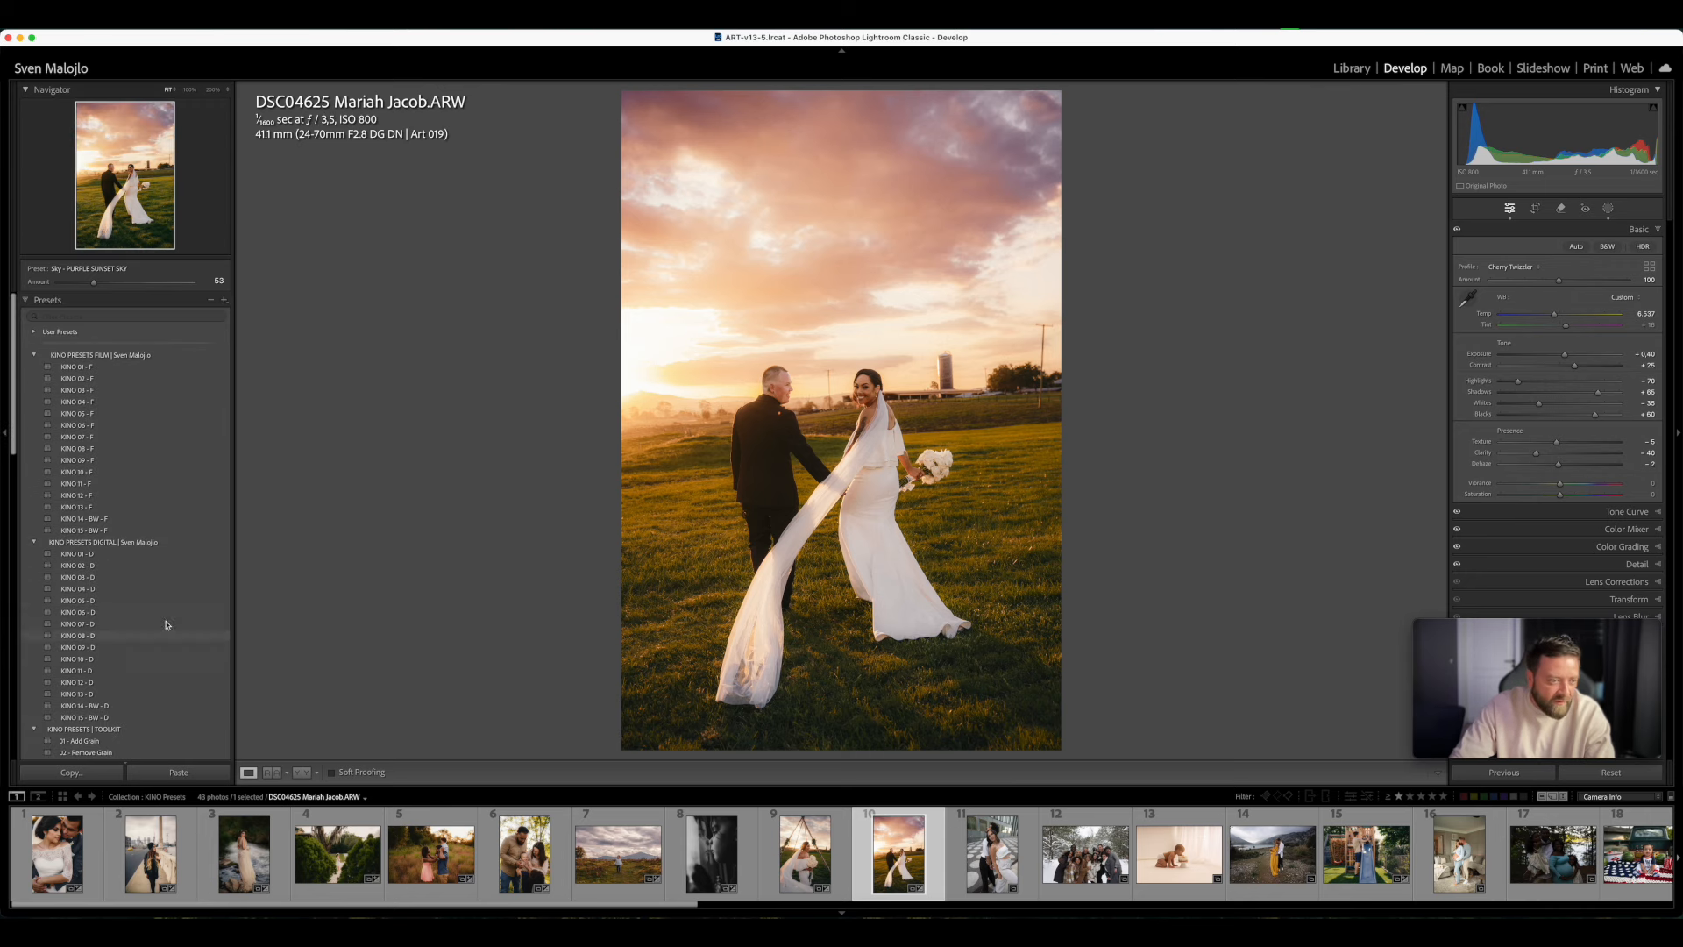
pyautogui.click(96, 579)
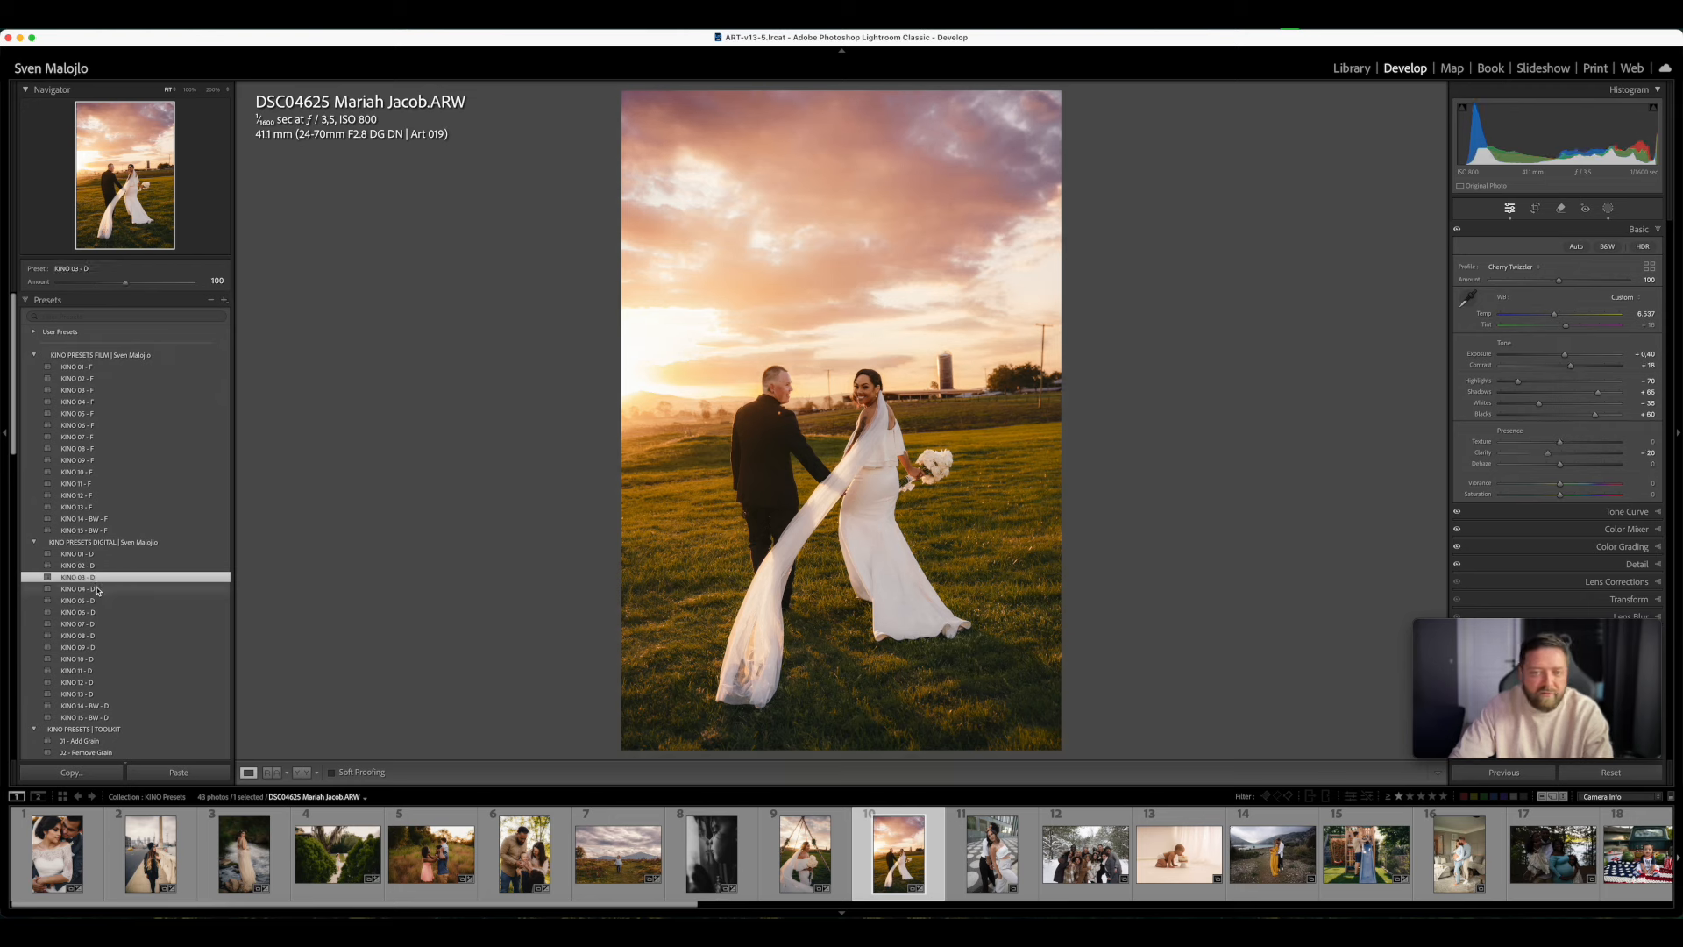
pyautogui.click(98, 603)
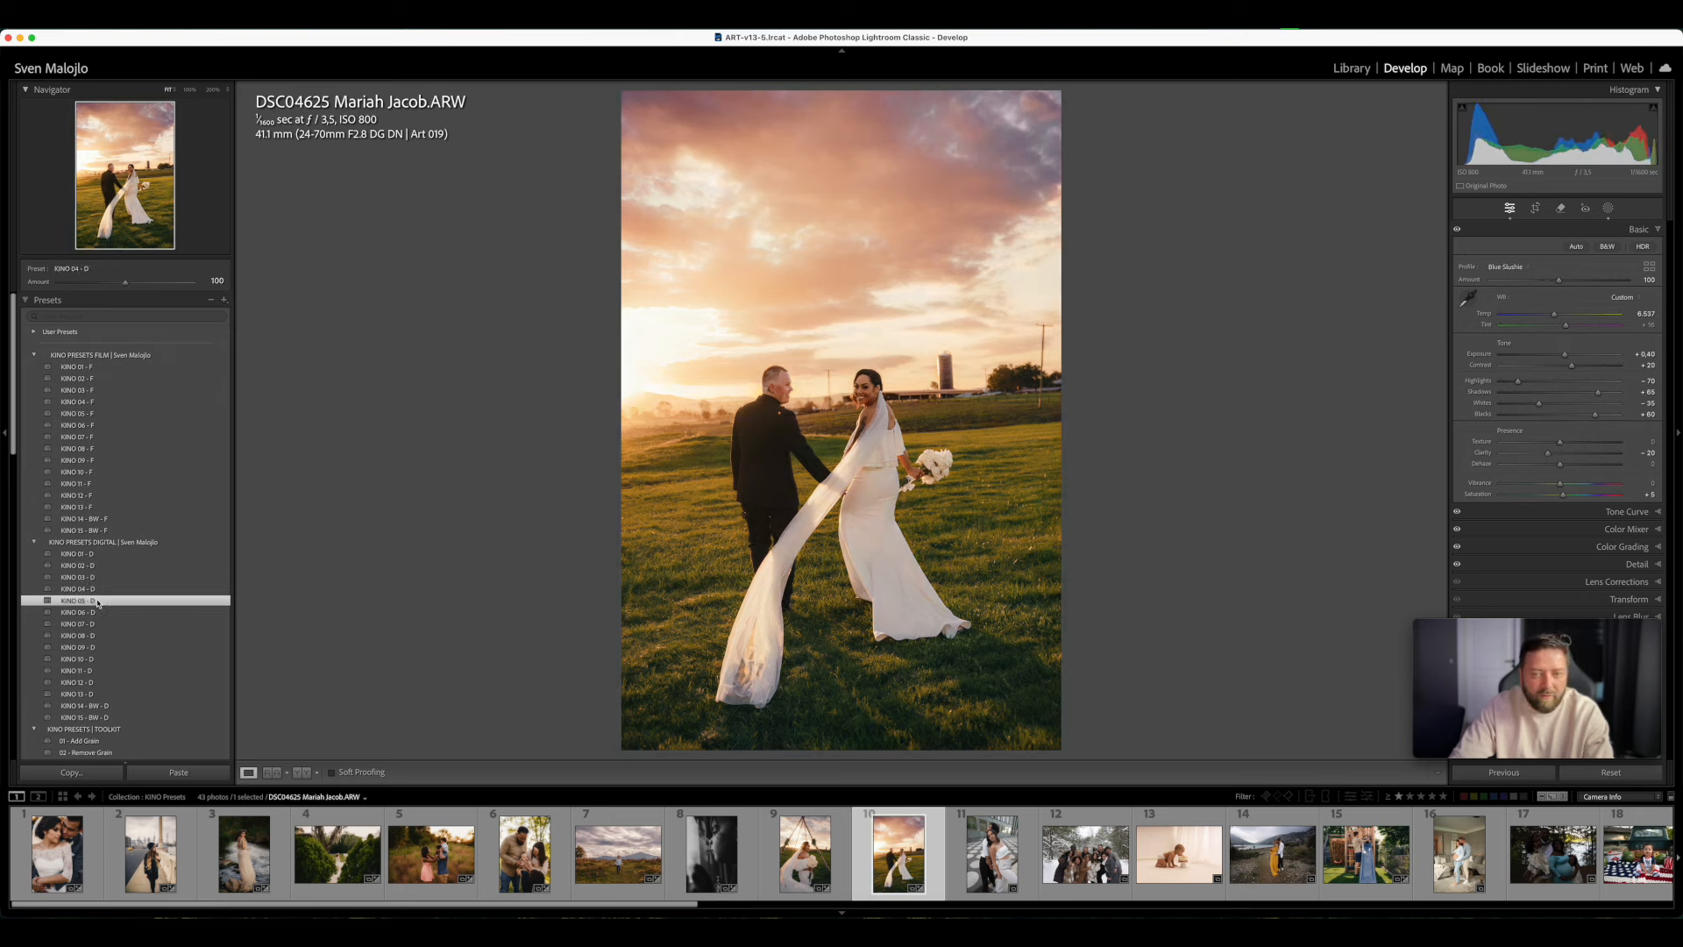
pyautogui.click(98, 623)
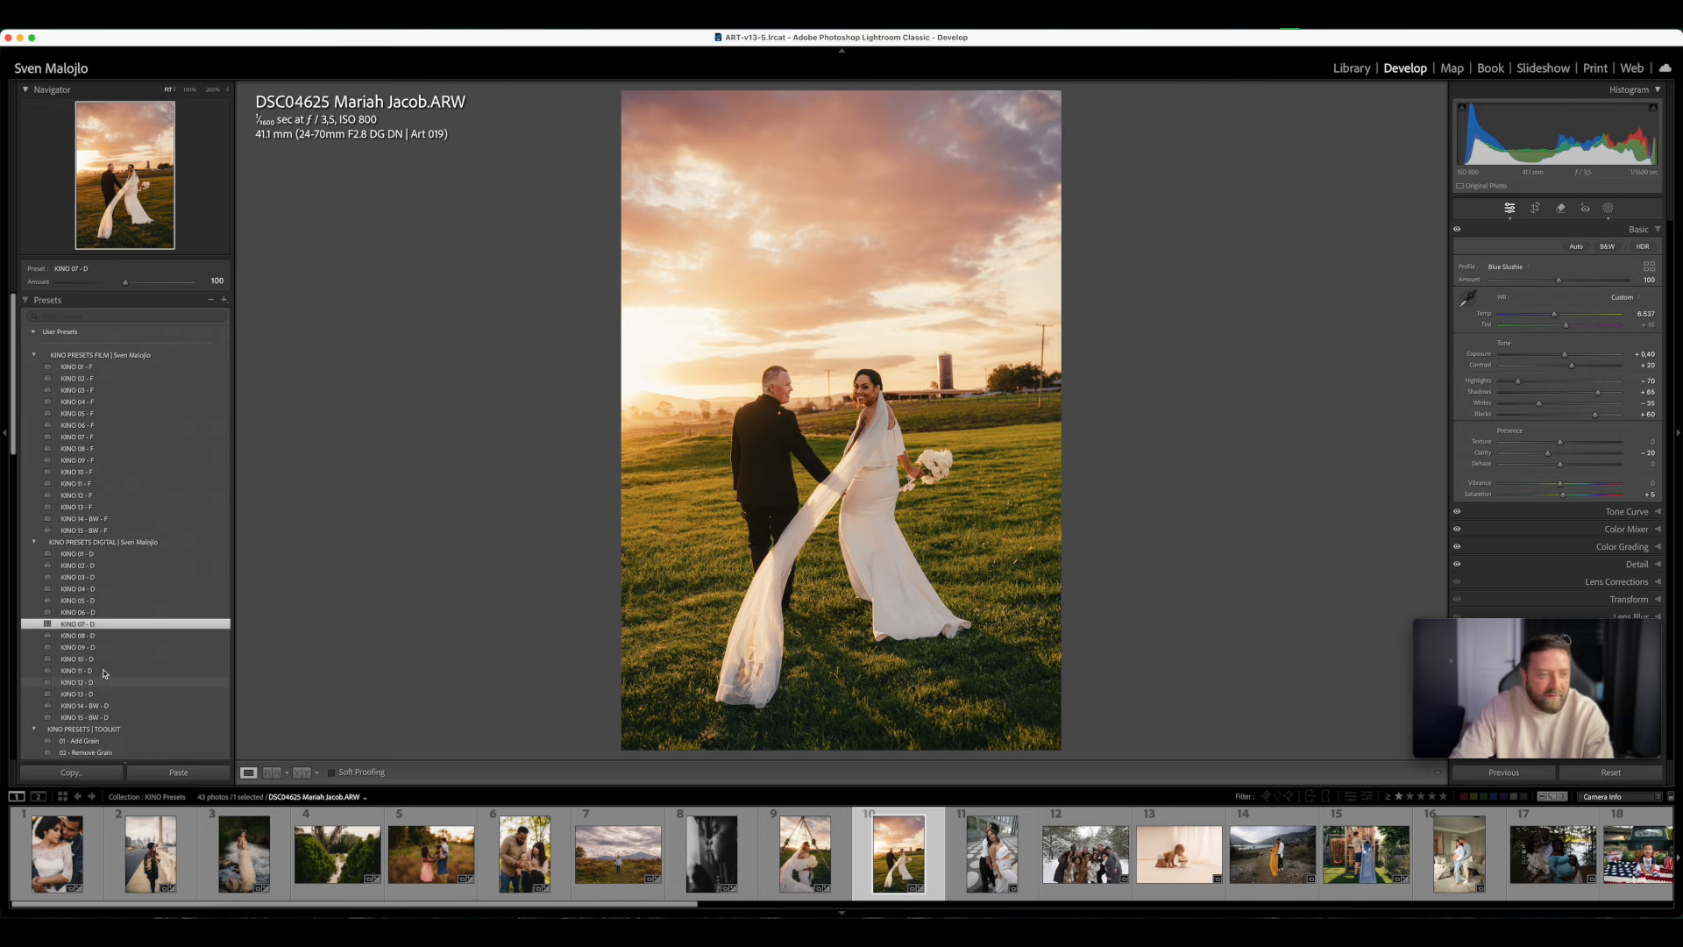
pyautogui.click(114, 438)
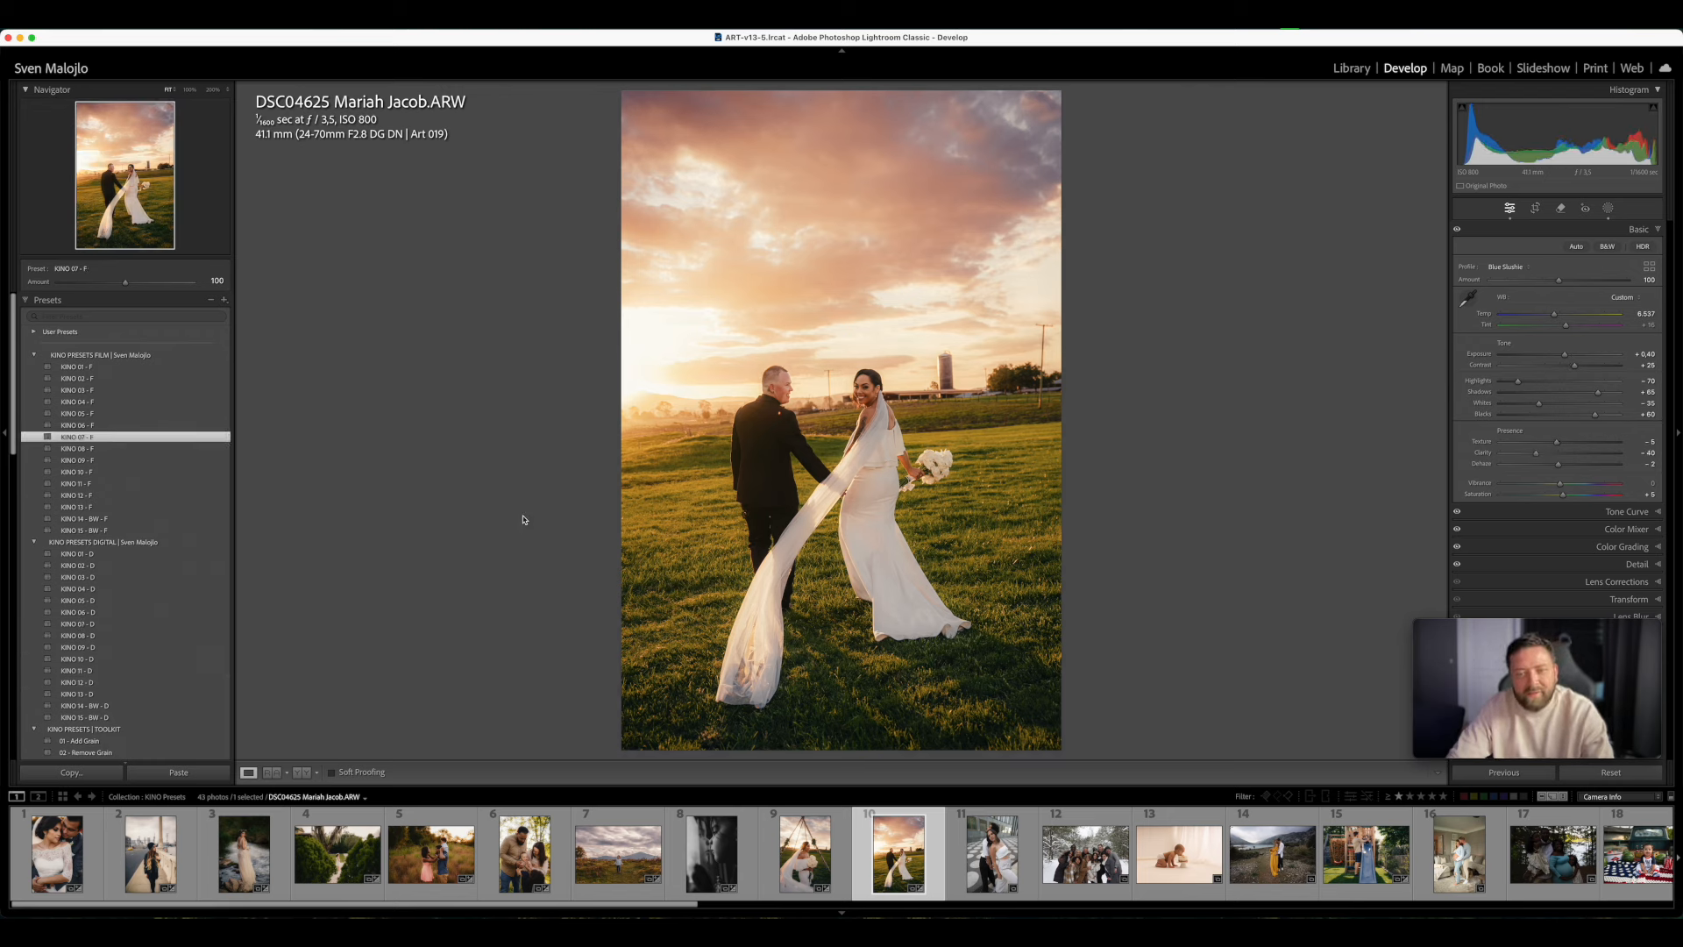
# - Open the photo of the couple on the dotted plaza, apply KINO 01 - F, warm the Temp, and set Exposure to +0.25 and Tint to +15
pyautogui.click(1026, 872)
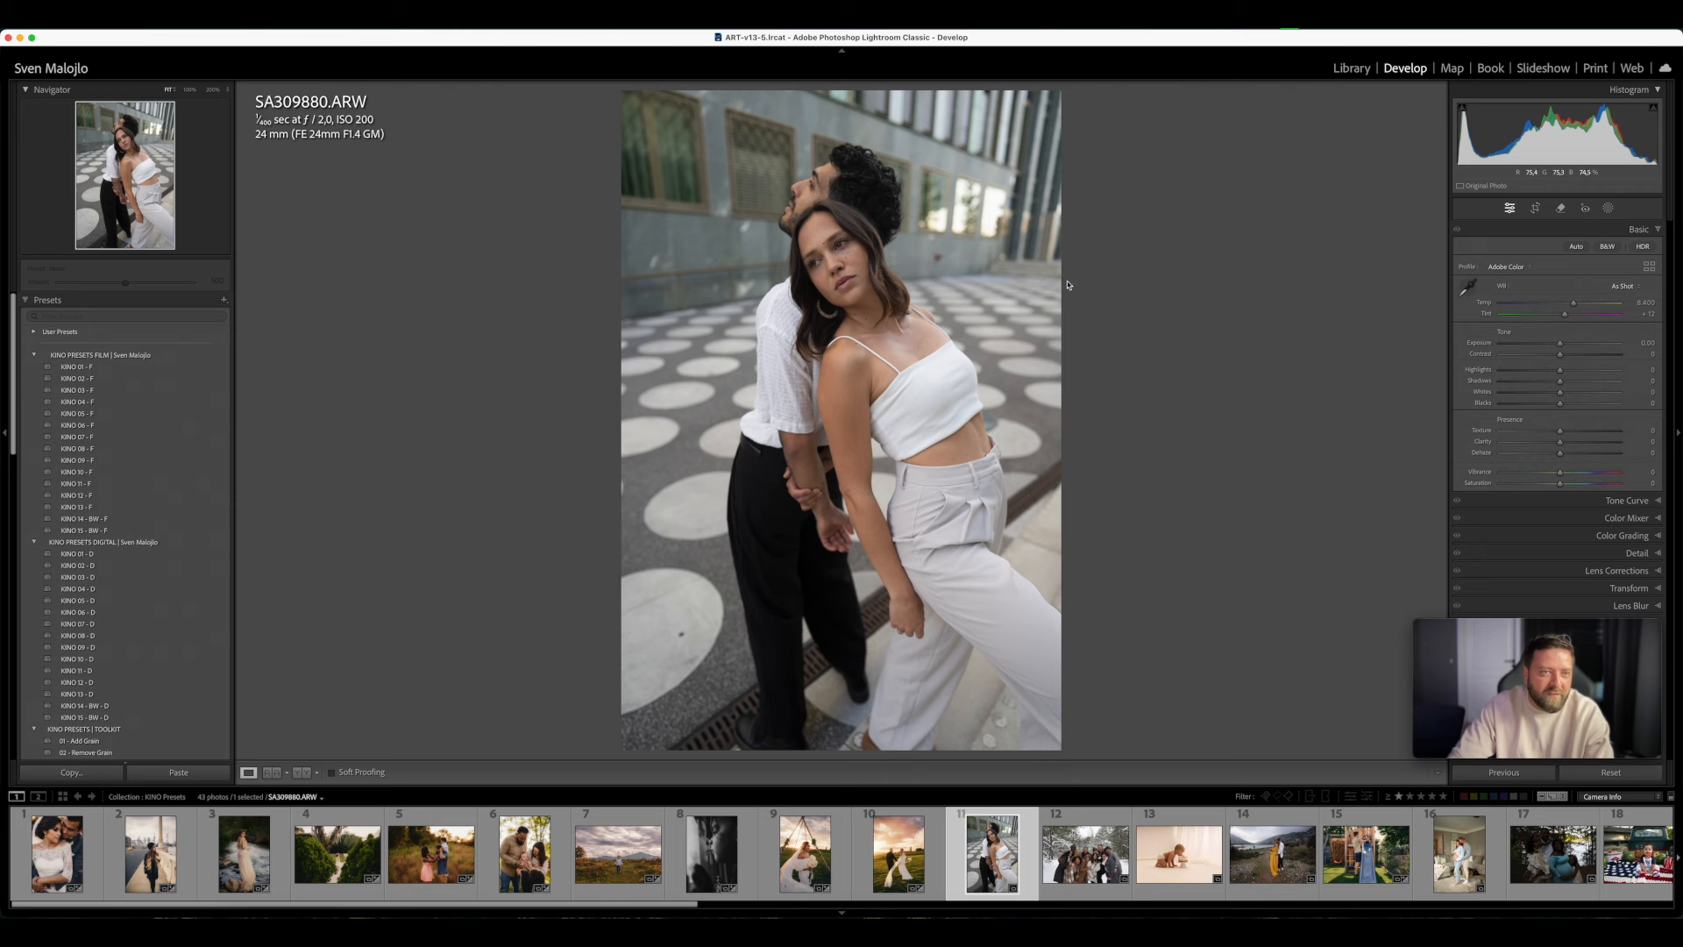
pyautogui.click(101, 390)
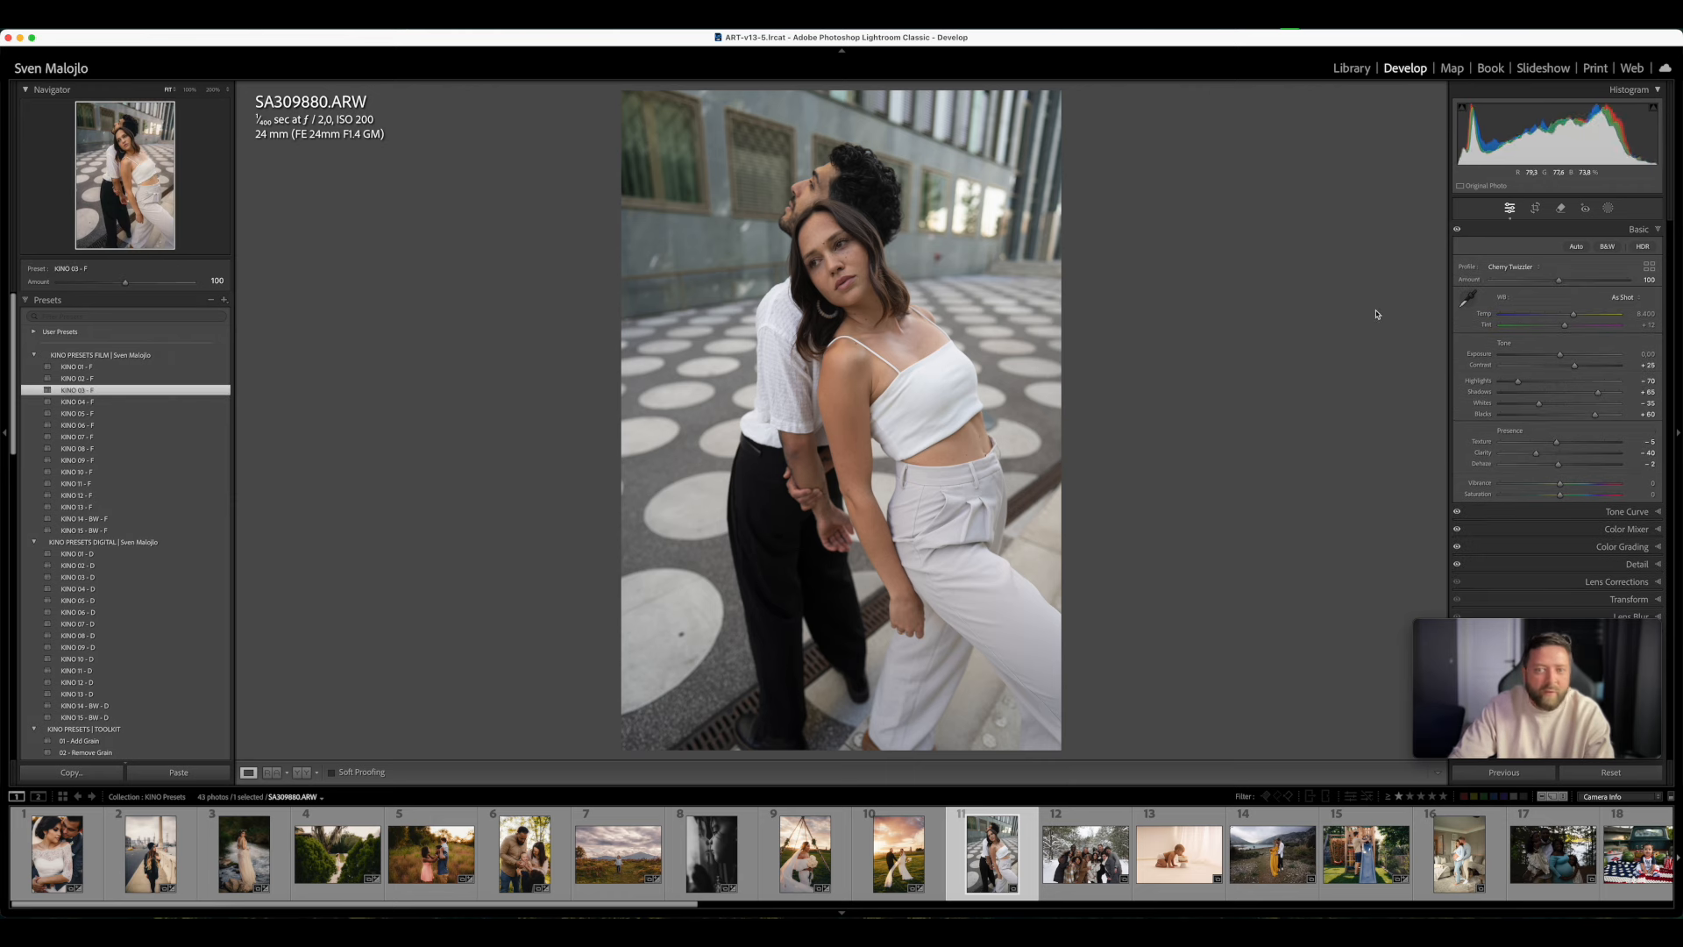
pyautogui.click(99, 368)
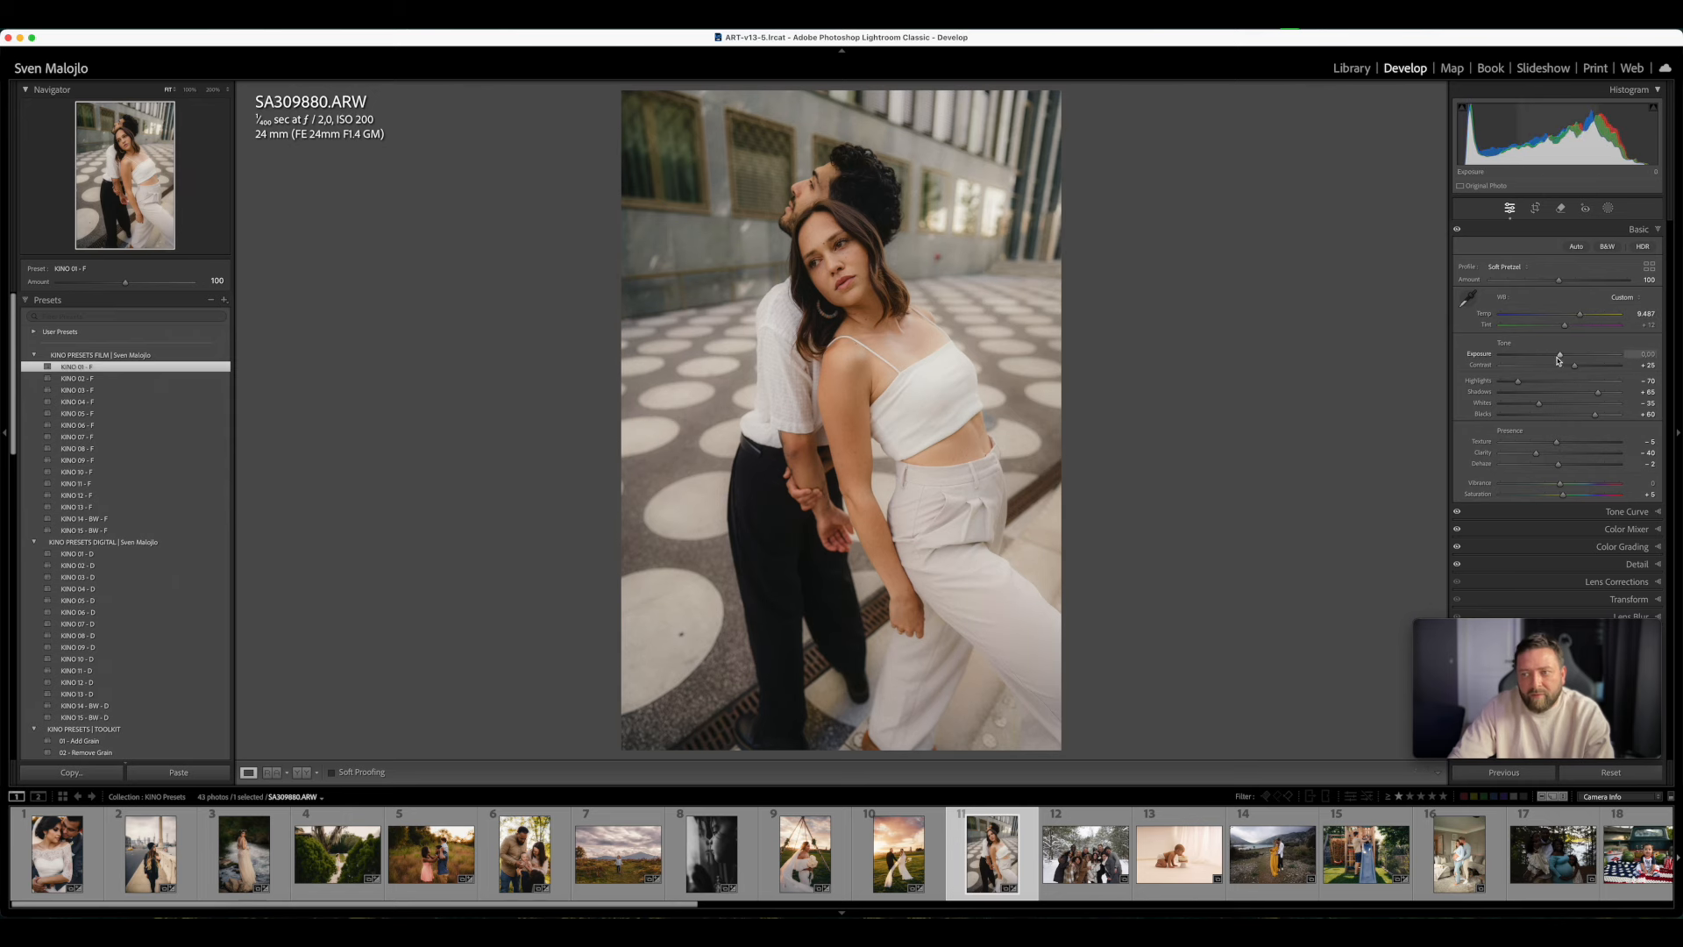
pyautogui.moveTo(1560, 358); pyautogui.dragTo(1569, 329)
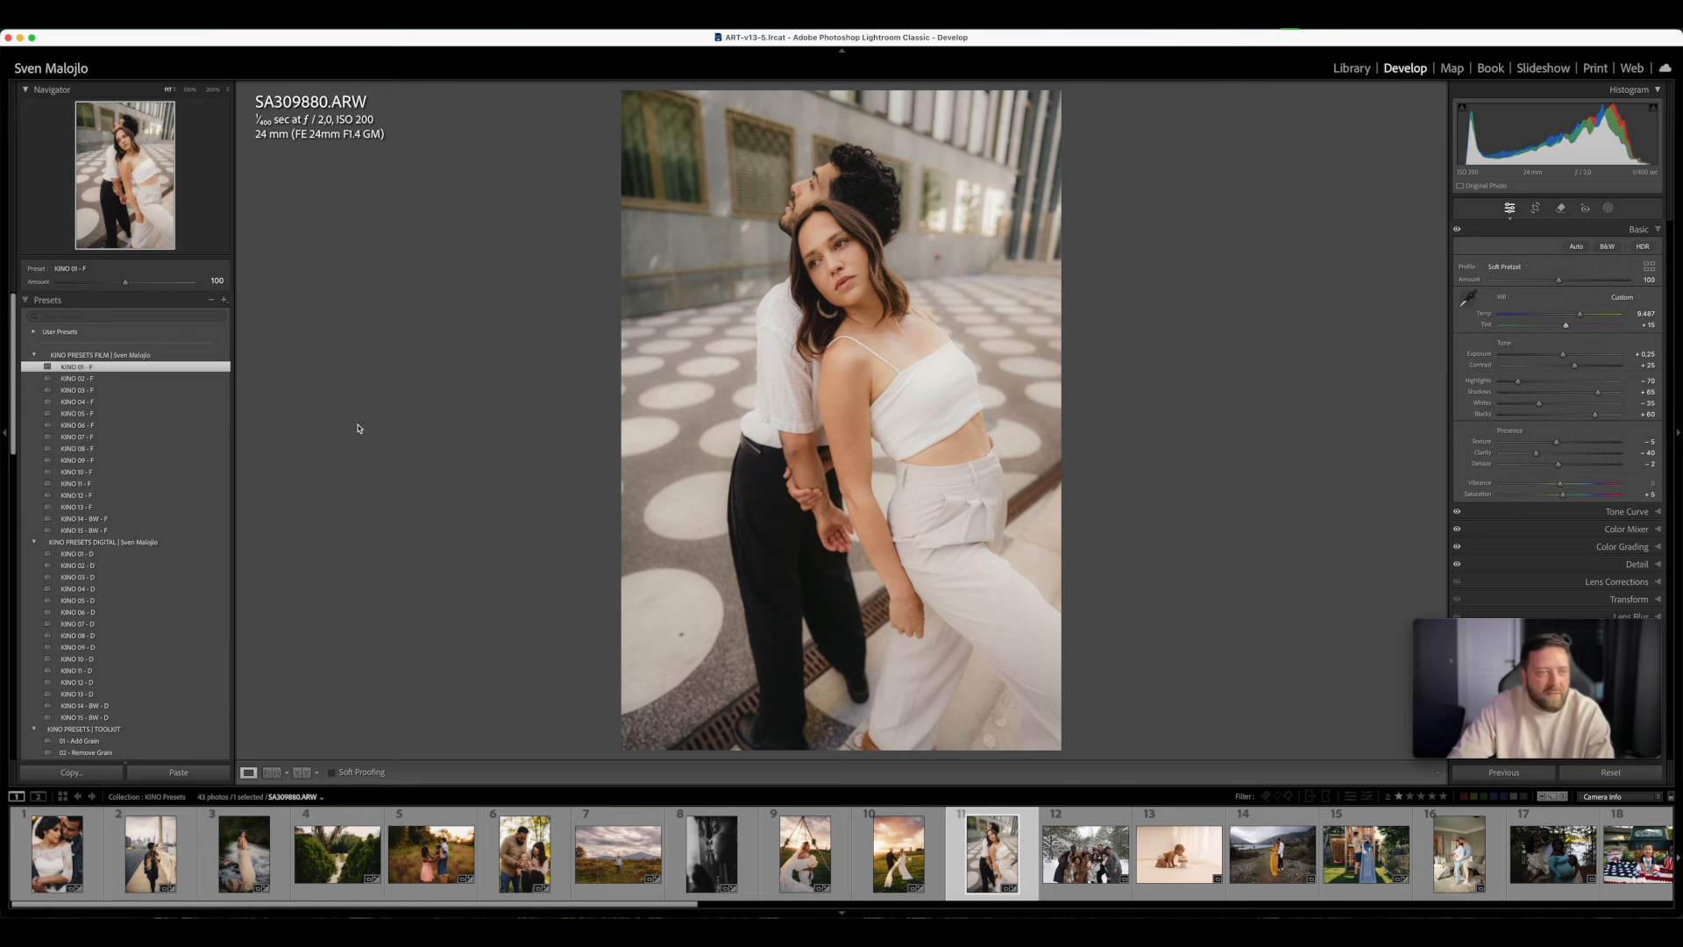
# - Try the film presets from KINO 02 - F through KINO 13 - F on the plaza couple photo, finishing with KINO 12 - F
pyautogui.click(136, 381)
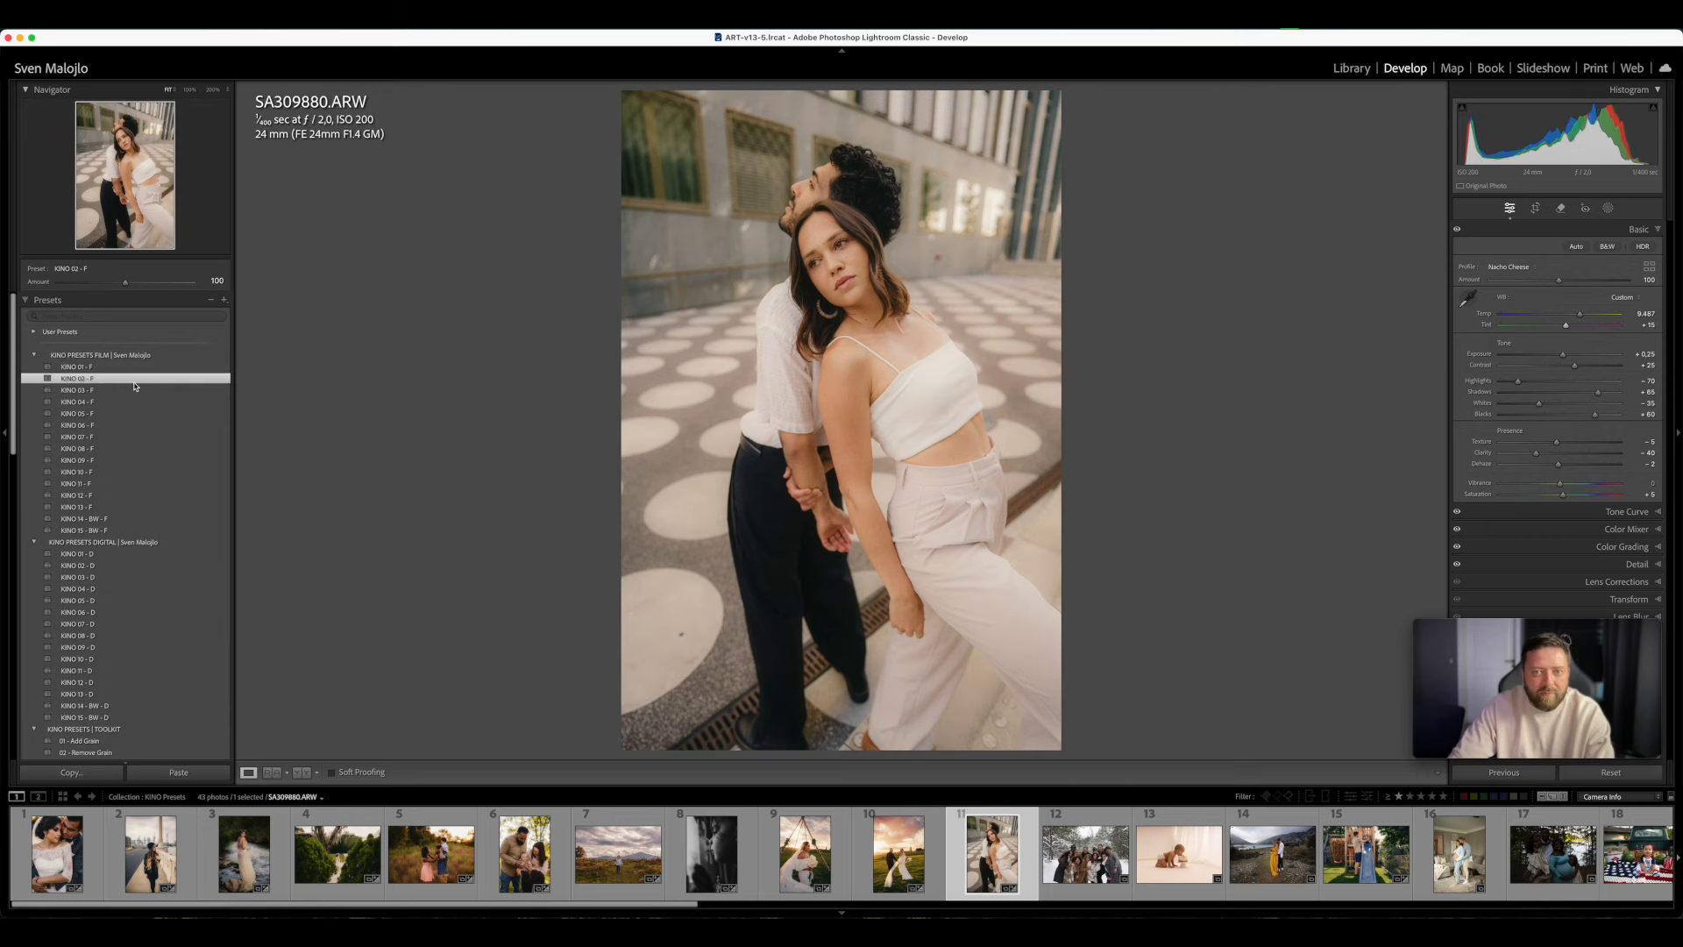
pyautogui.click(127, 390)
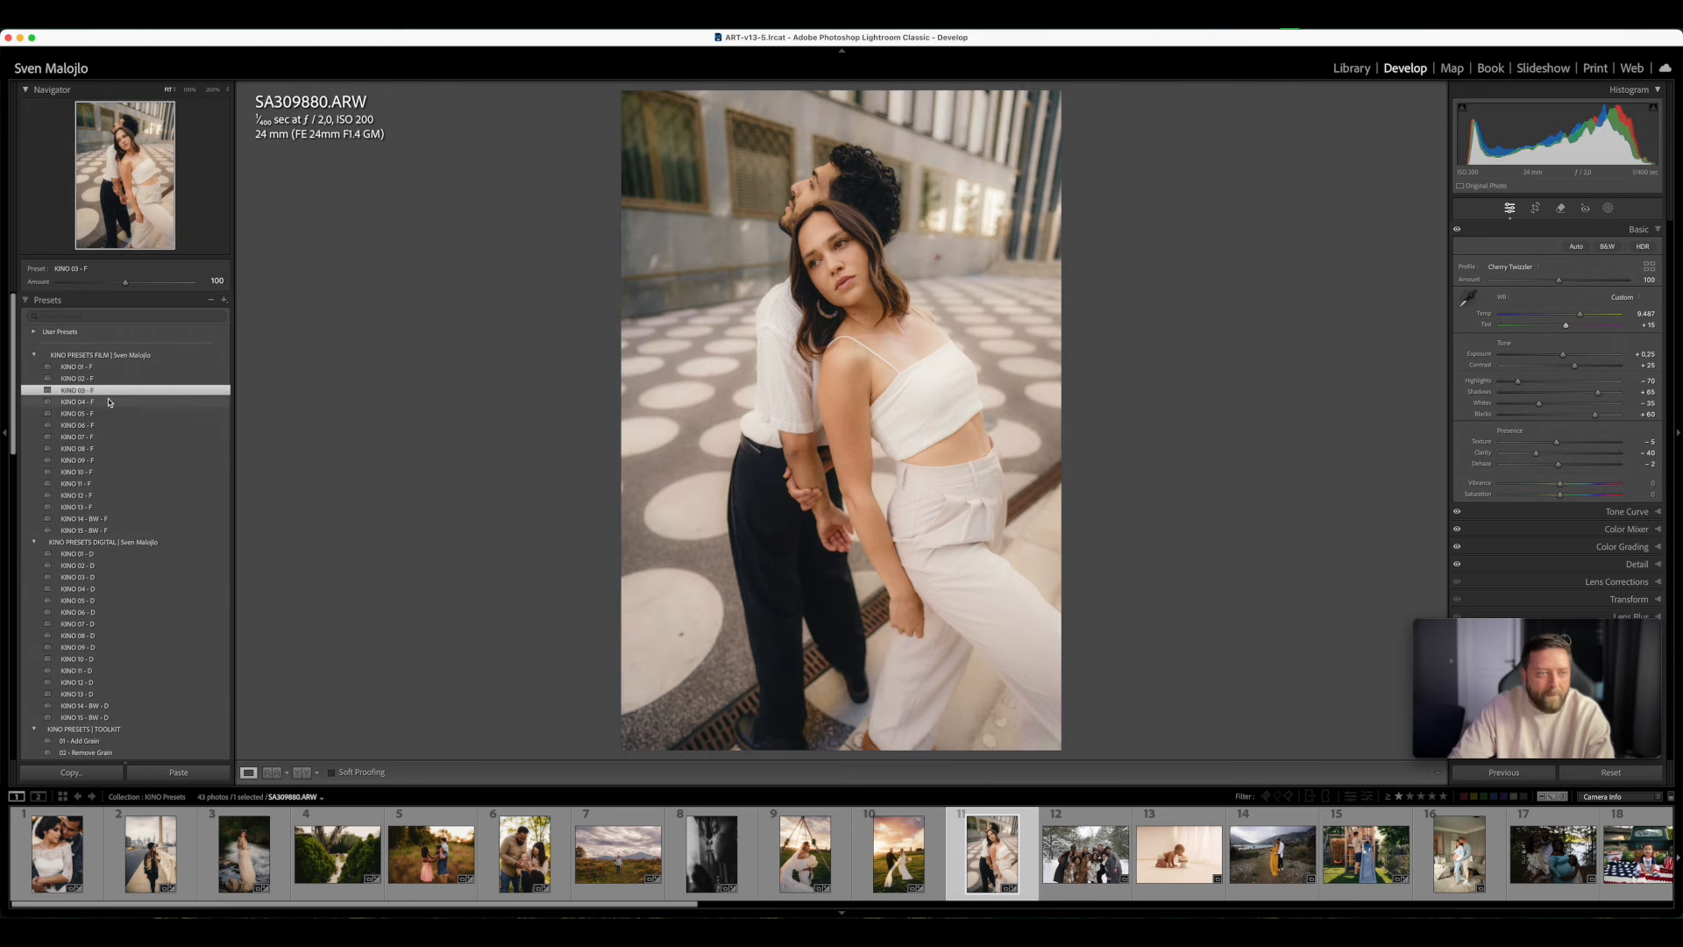
pyautogui.click(110, 401)
pyautogui.click(114, 413)
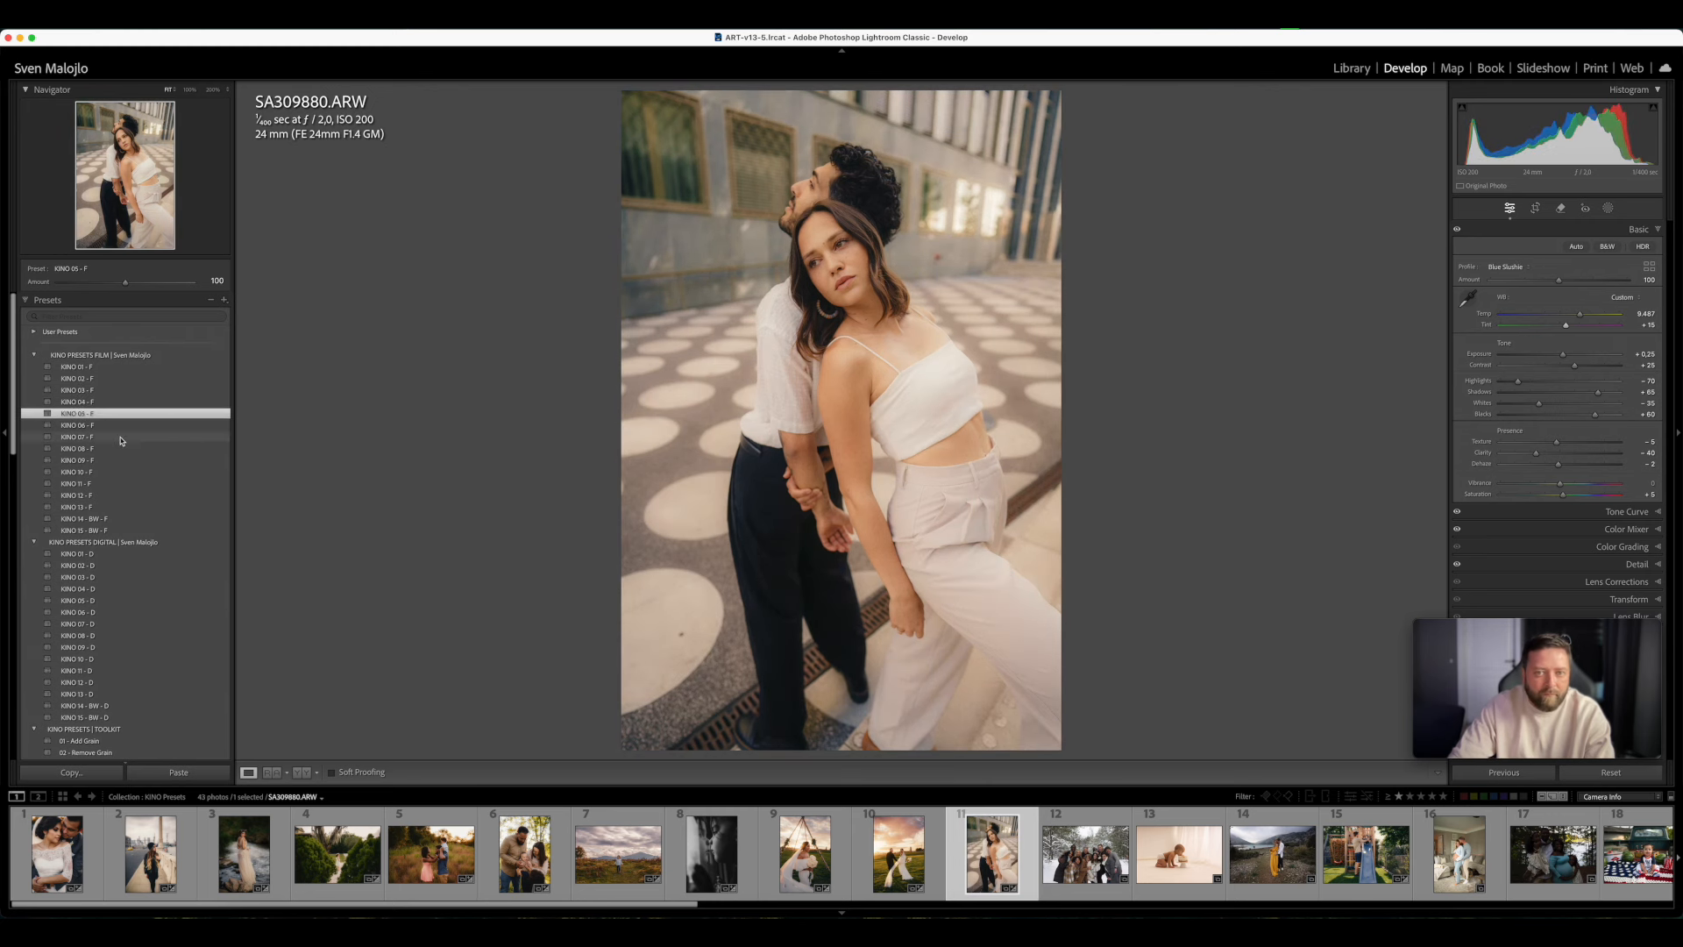
pyautogui.click(118, 426)
pyautogui.click(119, 438)
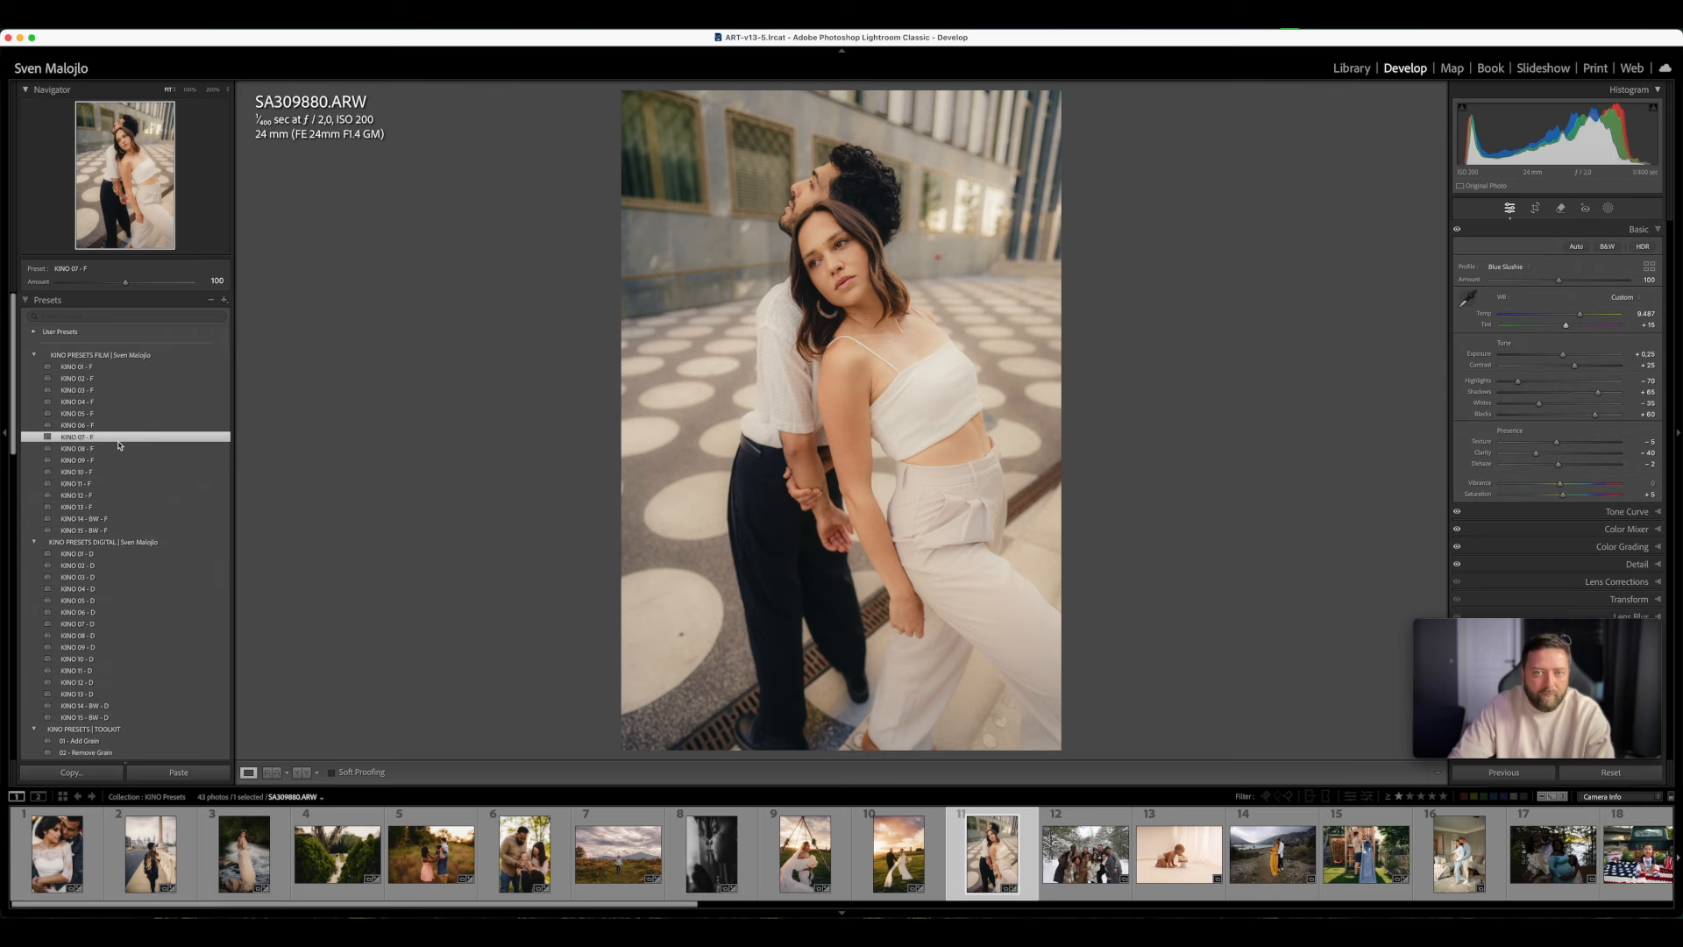
pyautogui.click(119, 448)
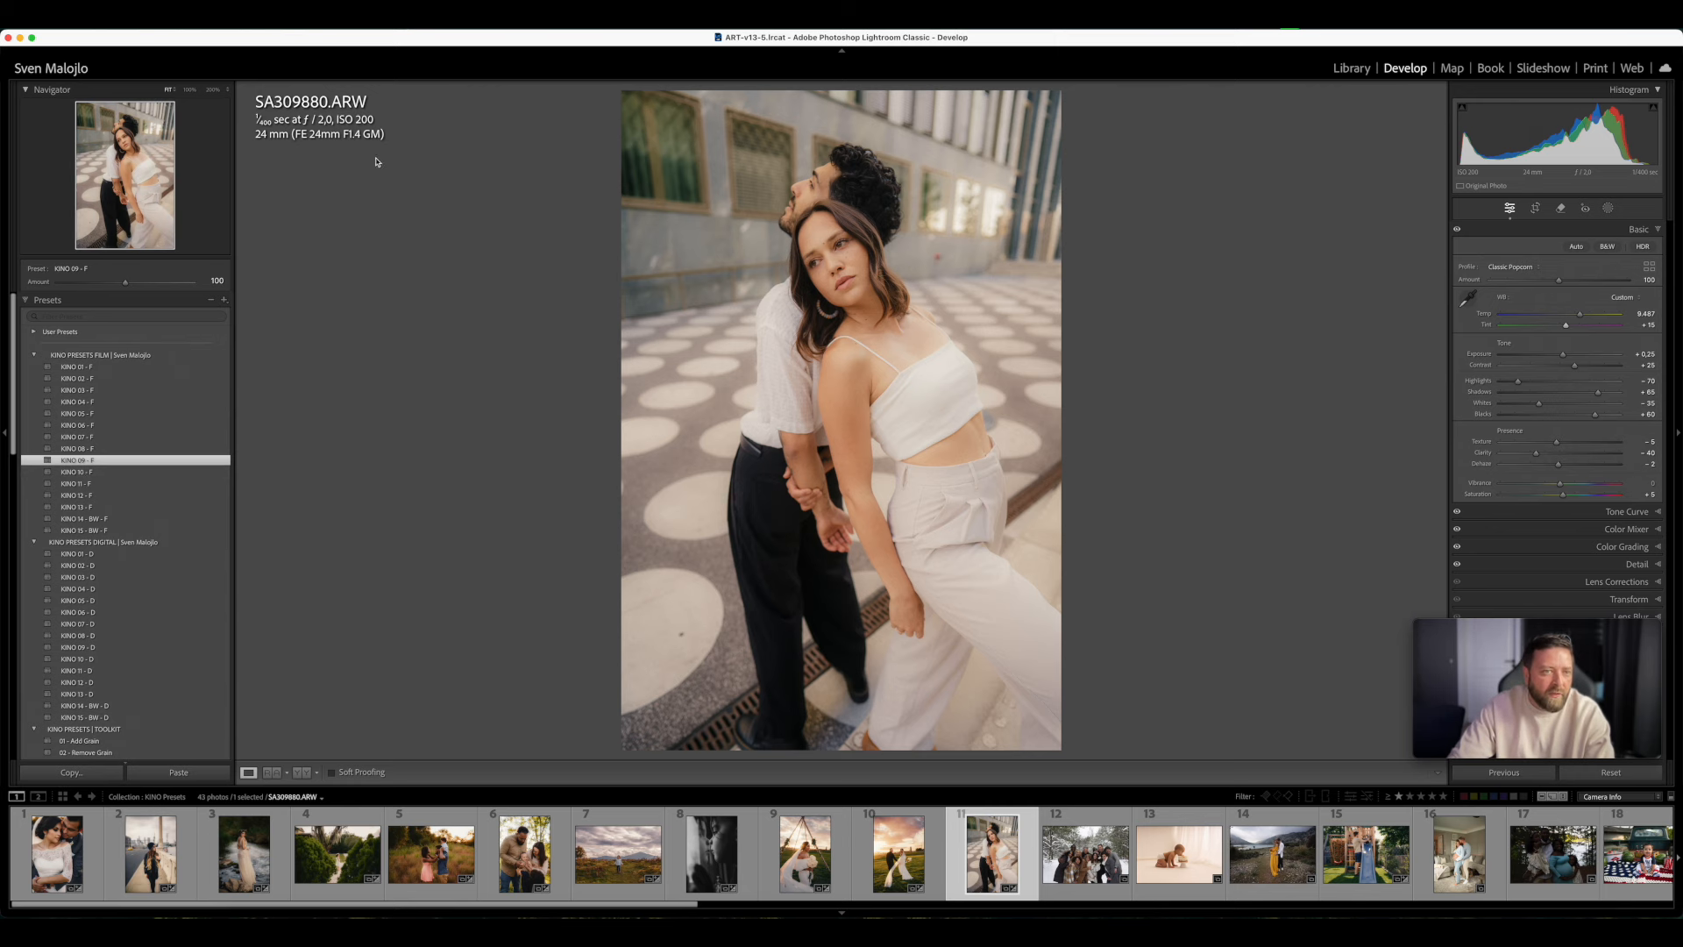
pyautogui.click(107, 472)
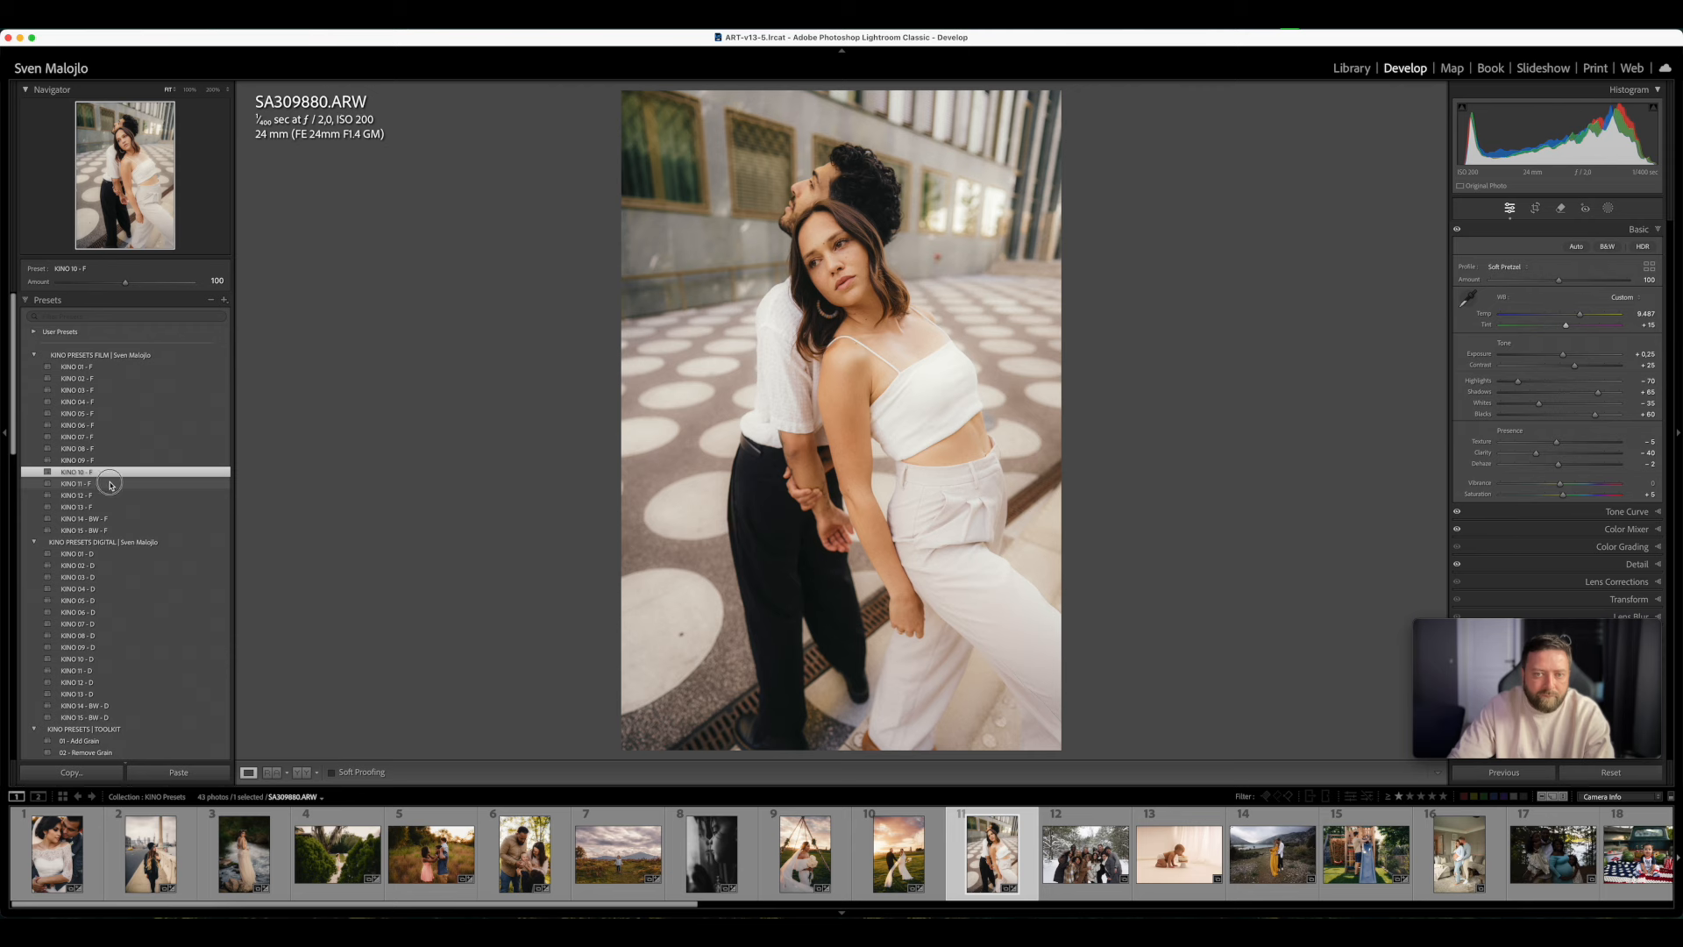
pyautogui.click(112, 484)
pyautogui.click(115, 507)
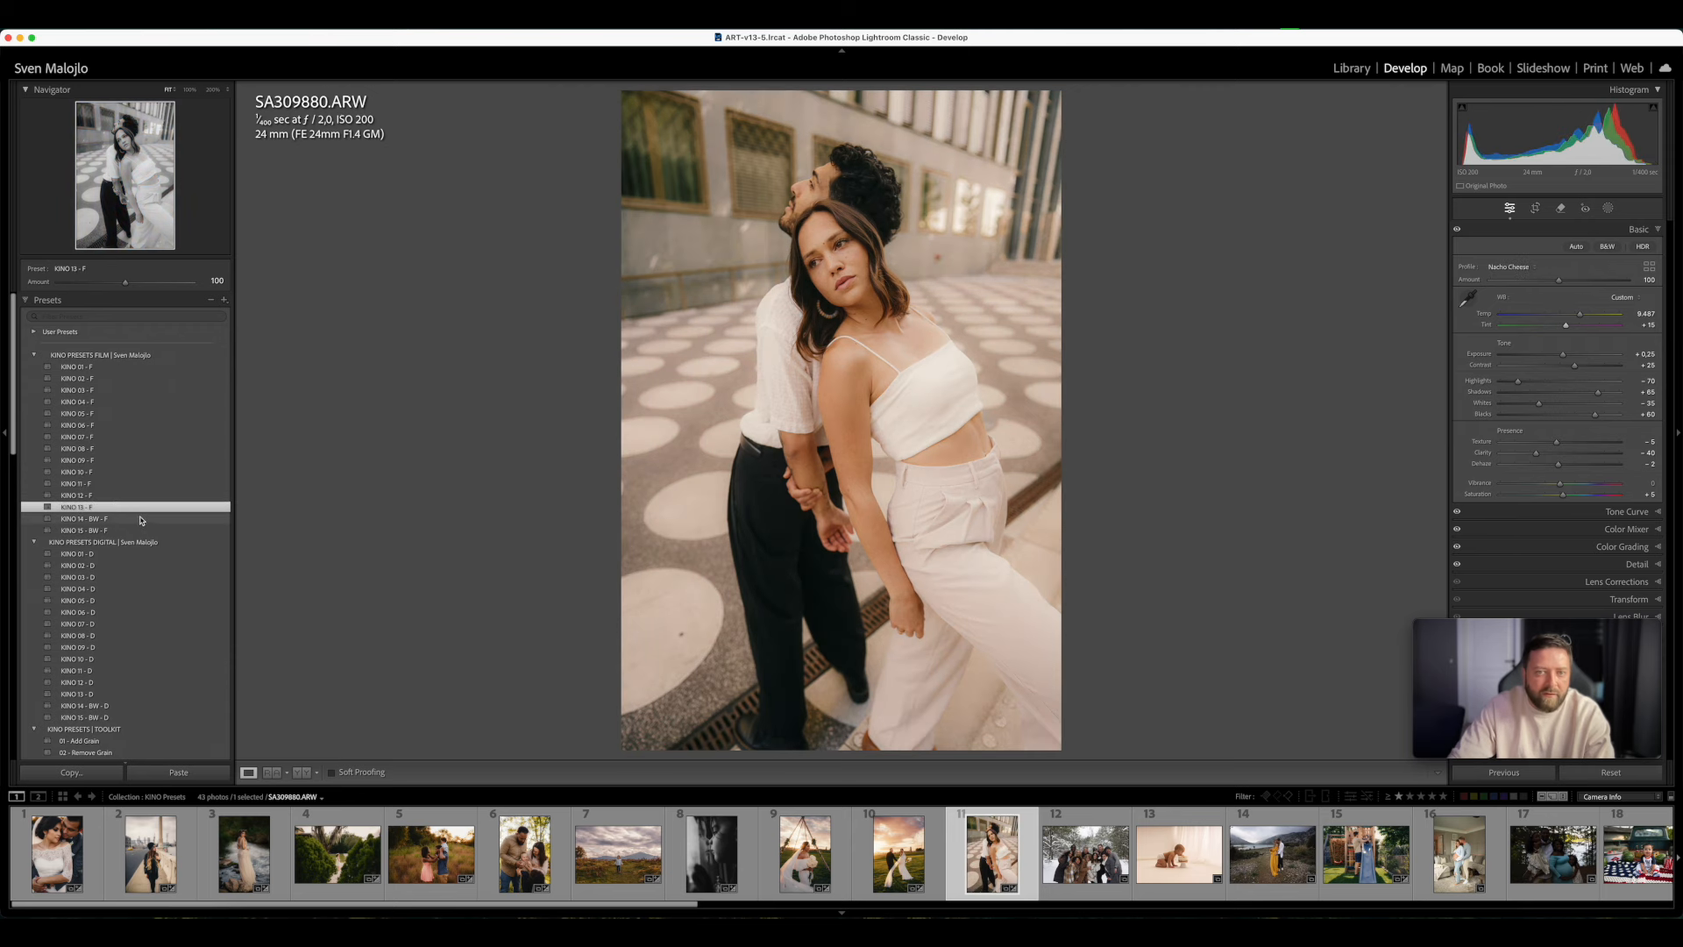
pyautogui.click(98, 497)
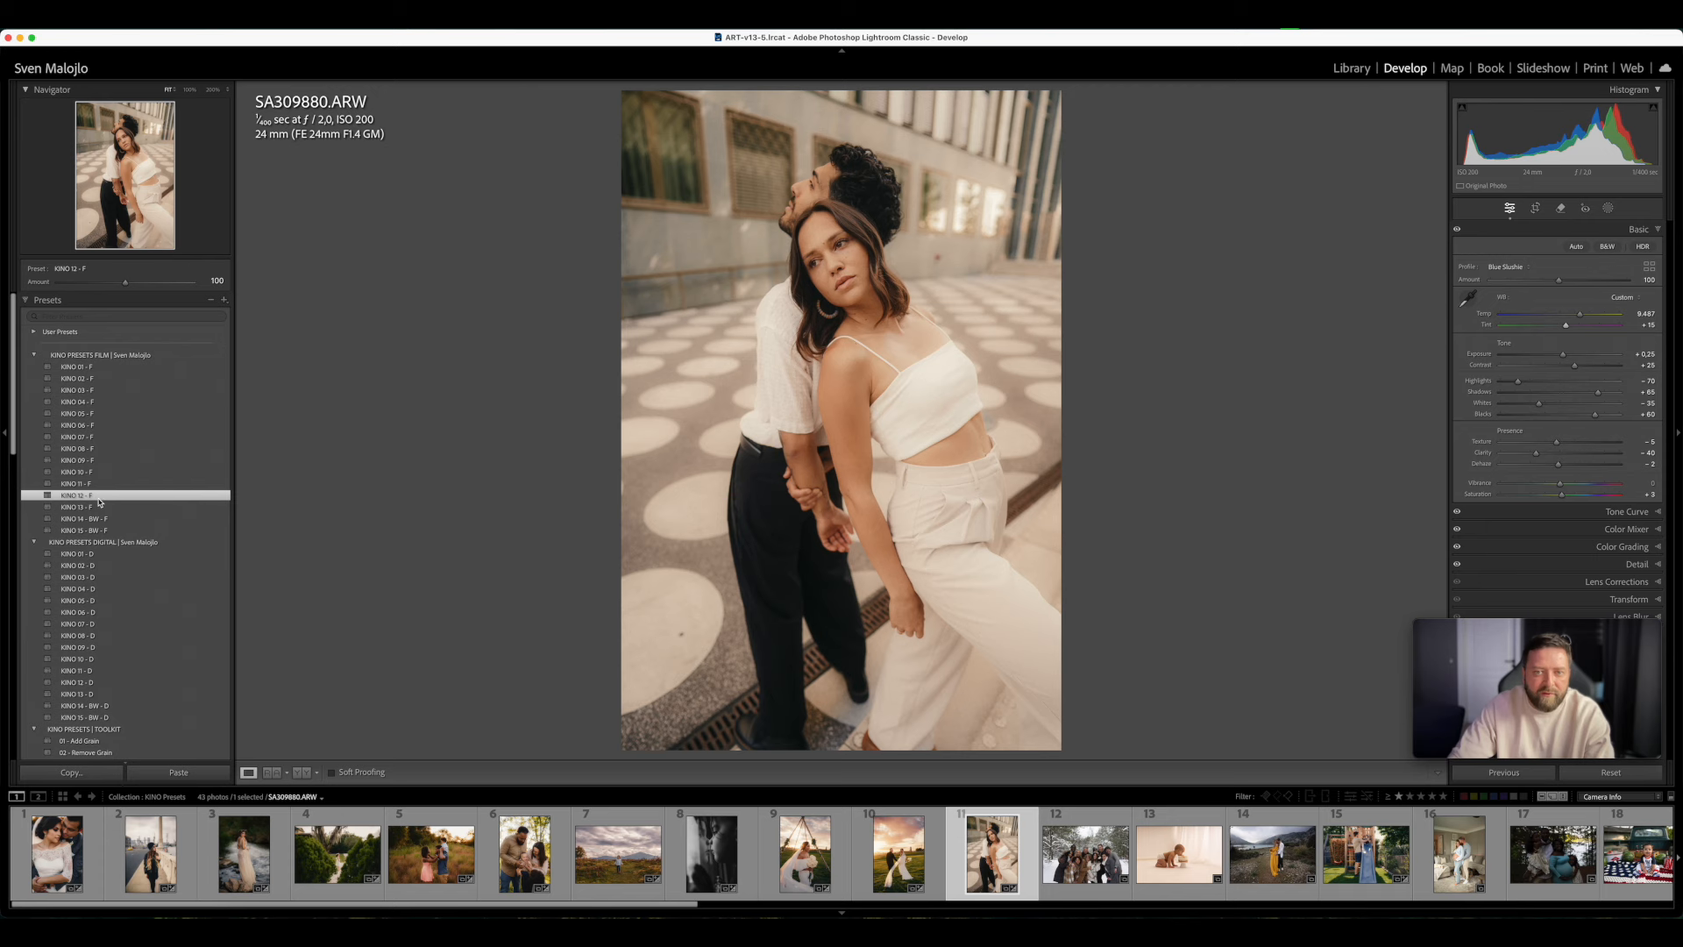
# - Compare KINO 02 - F, KINO 03 - F and KINO 03 - D on the plaza couple photo, and settle on KINO 02 - D
pyautogui.click(96, 380)
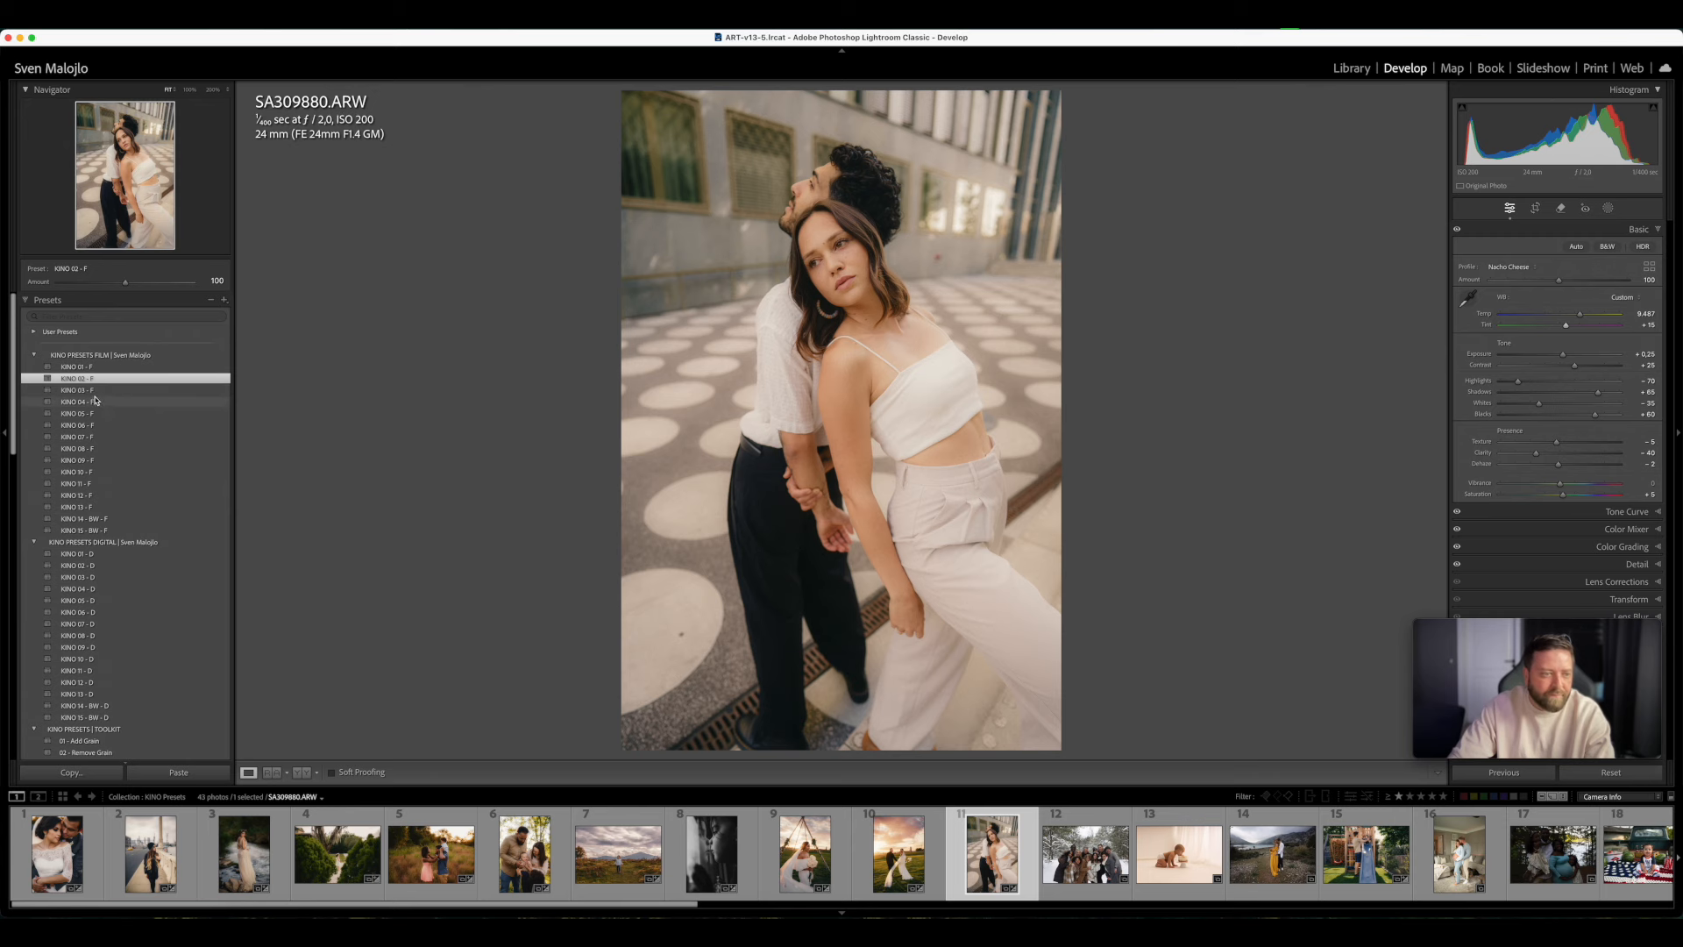
pyautogui.click(93, 392)
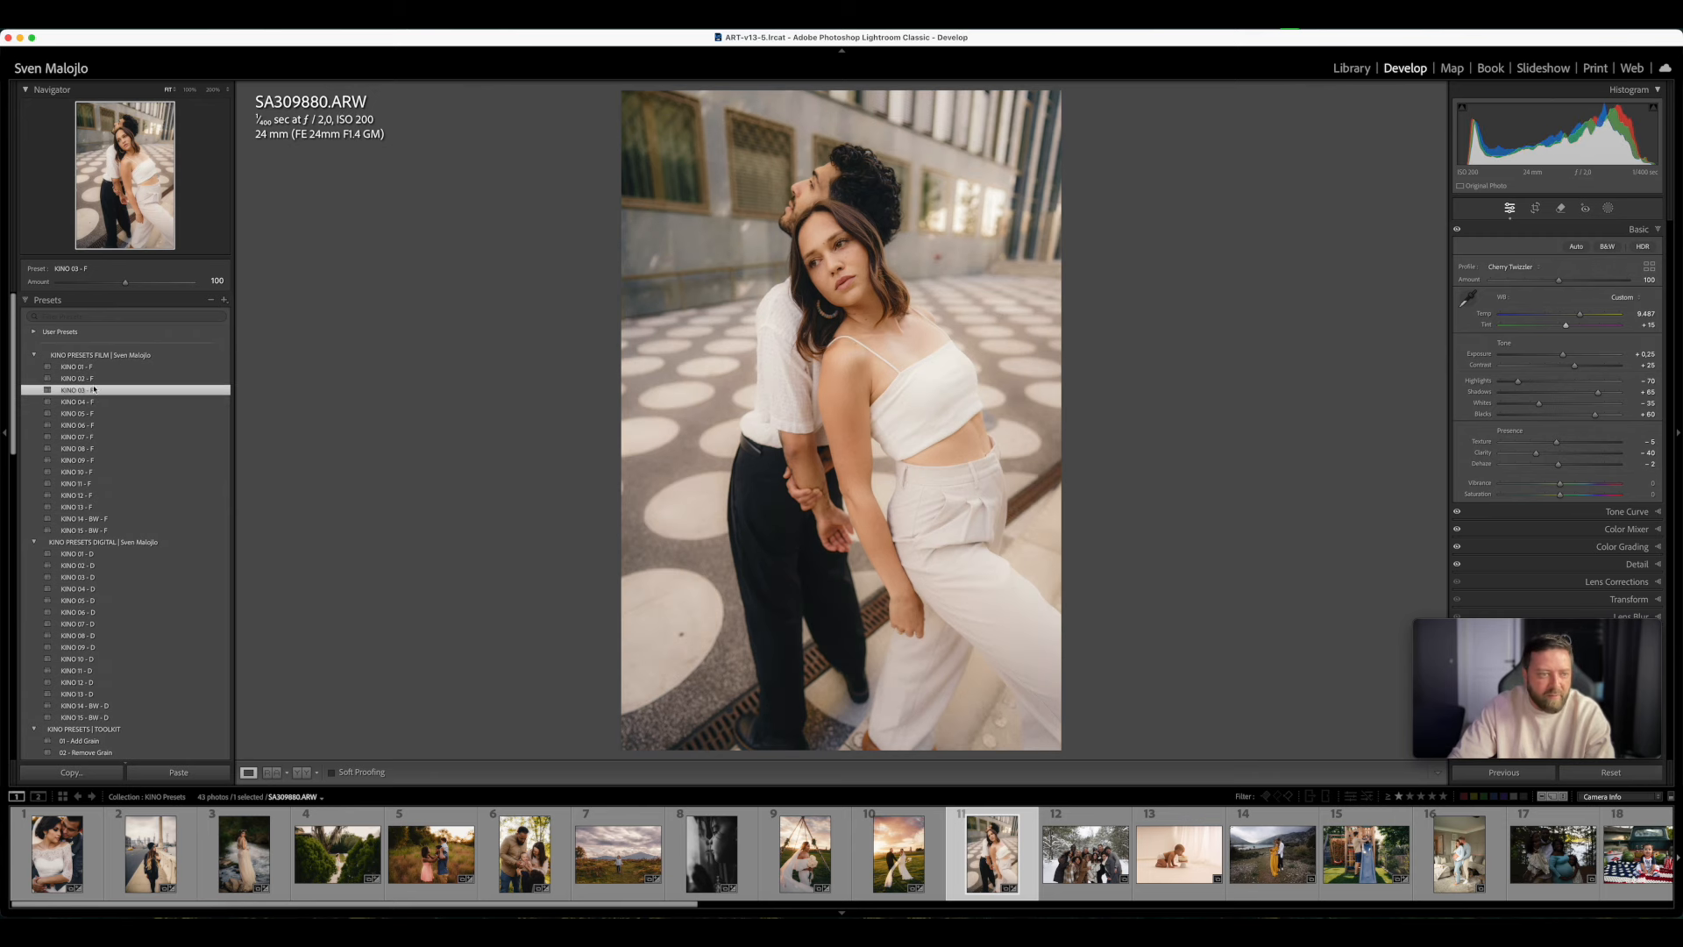
pyautogui.click(88, 378)
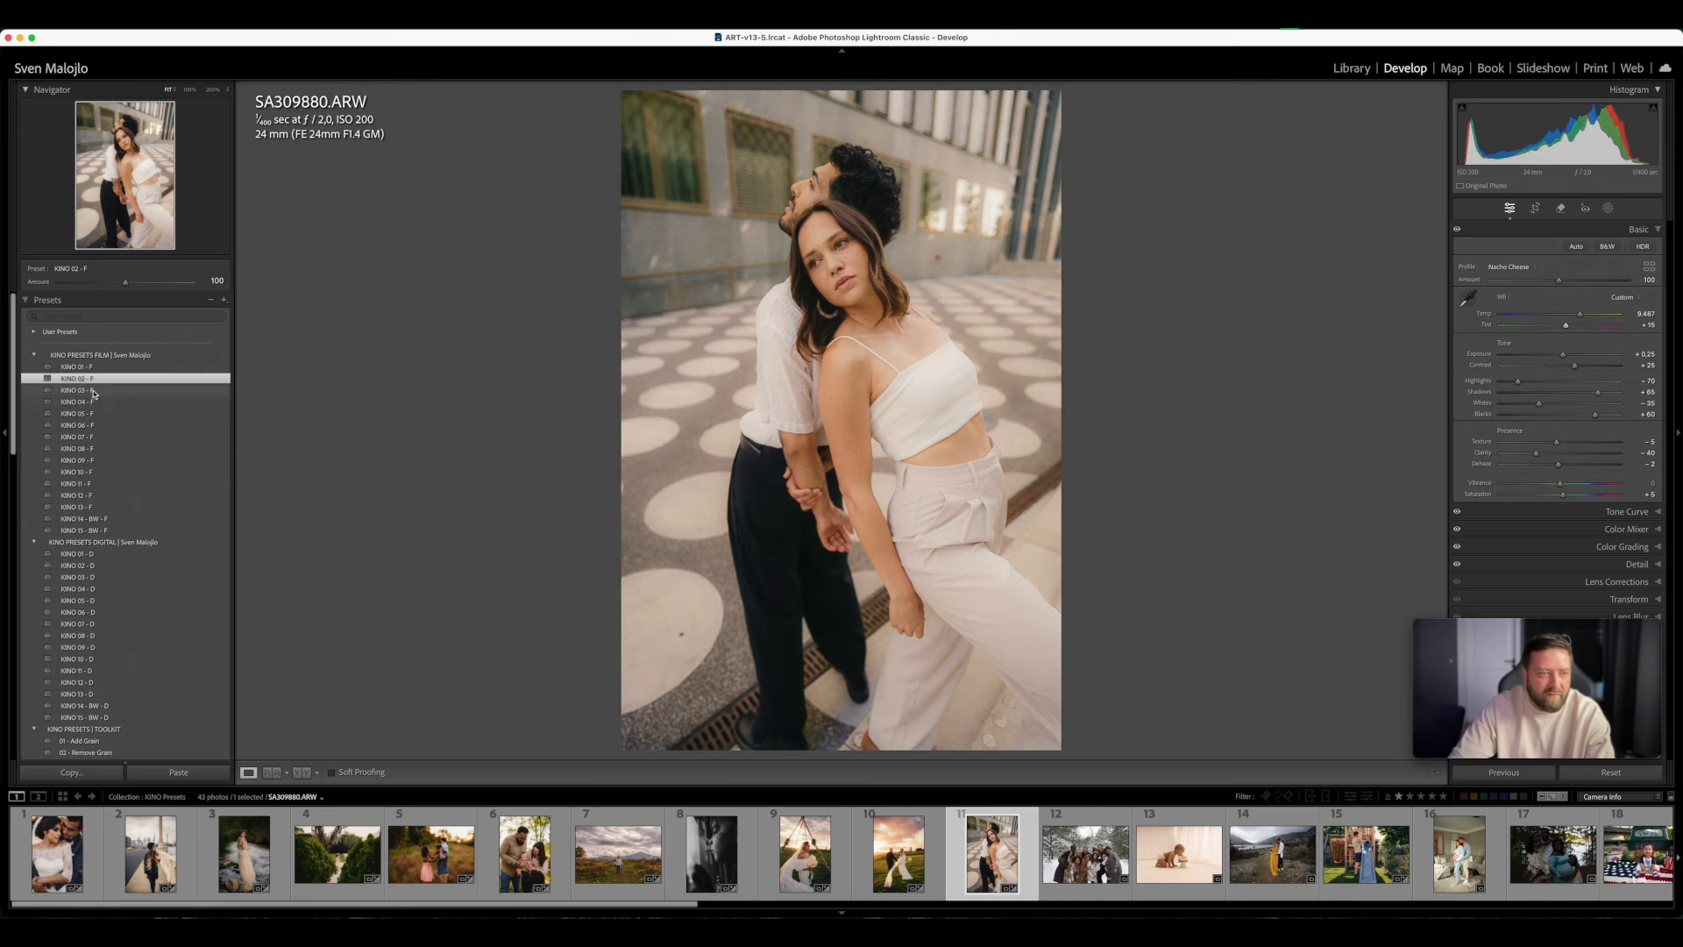
pyautogui.click(93, 392)
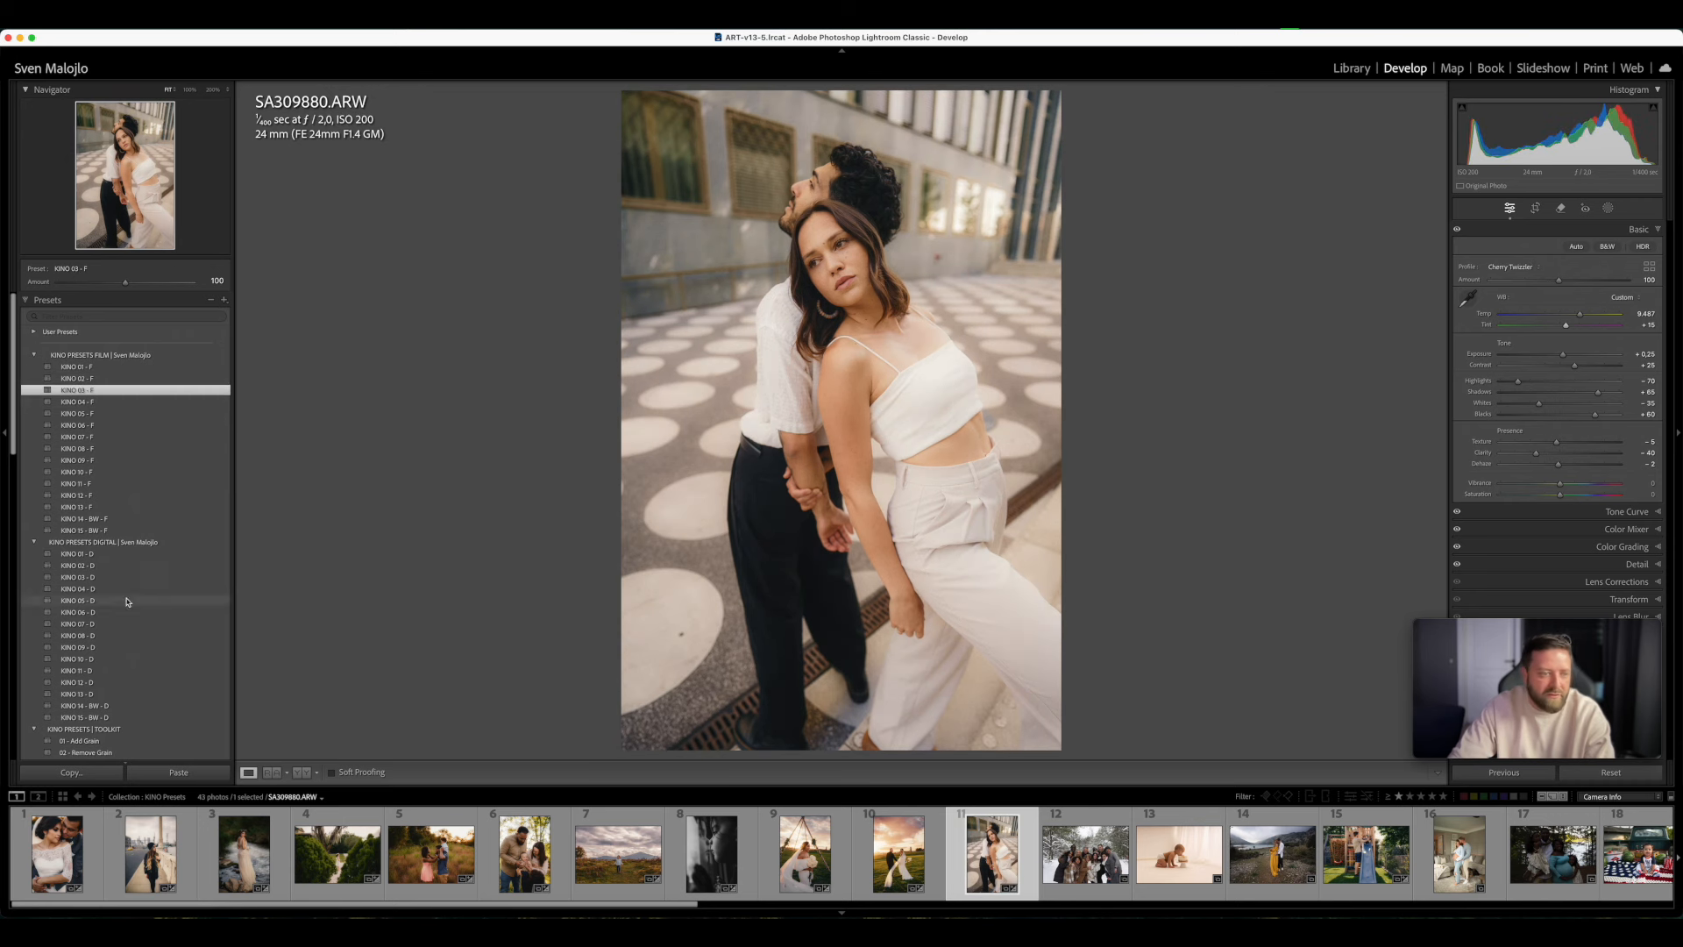
pyautogui.click(99, 577)
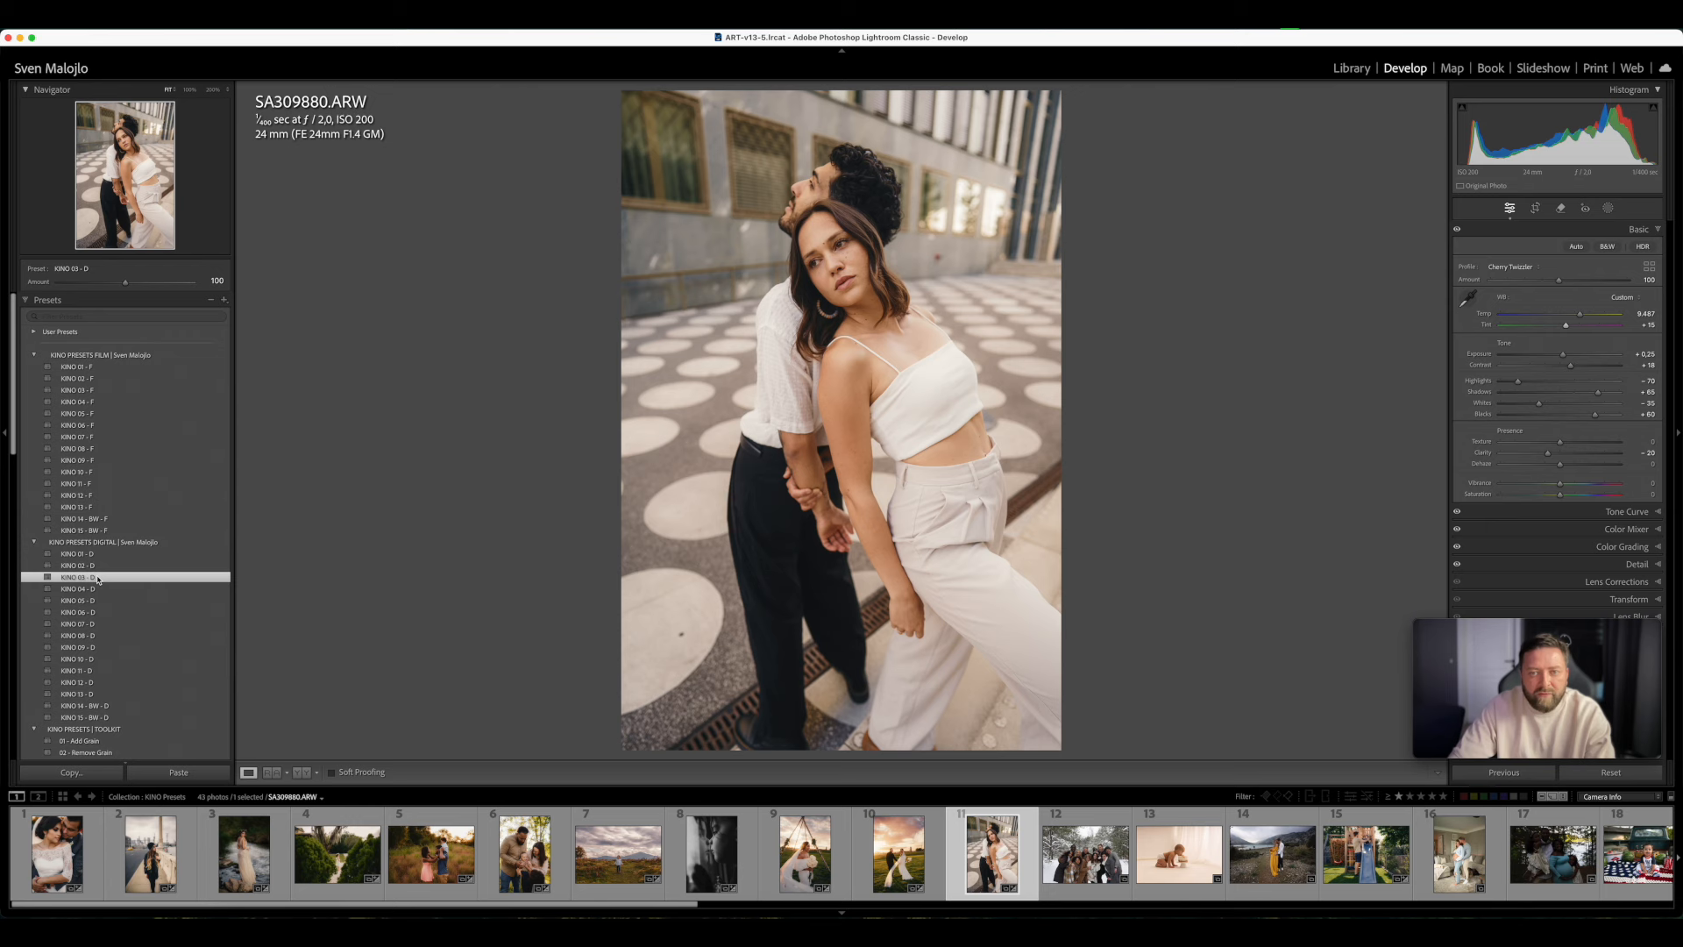
pyautogui.click(93, 567)
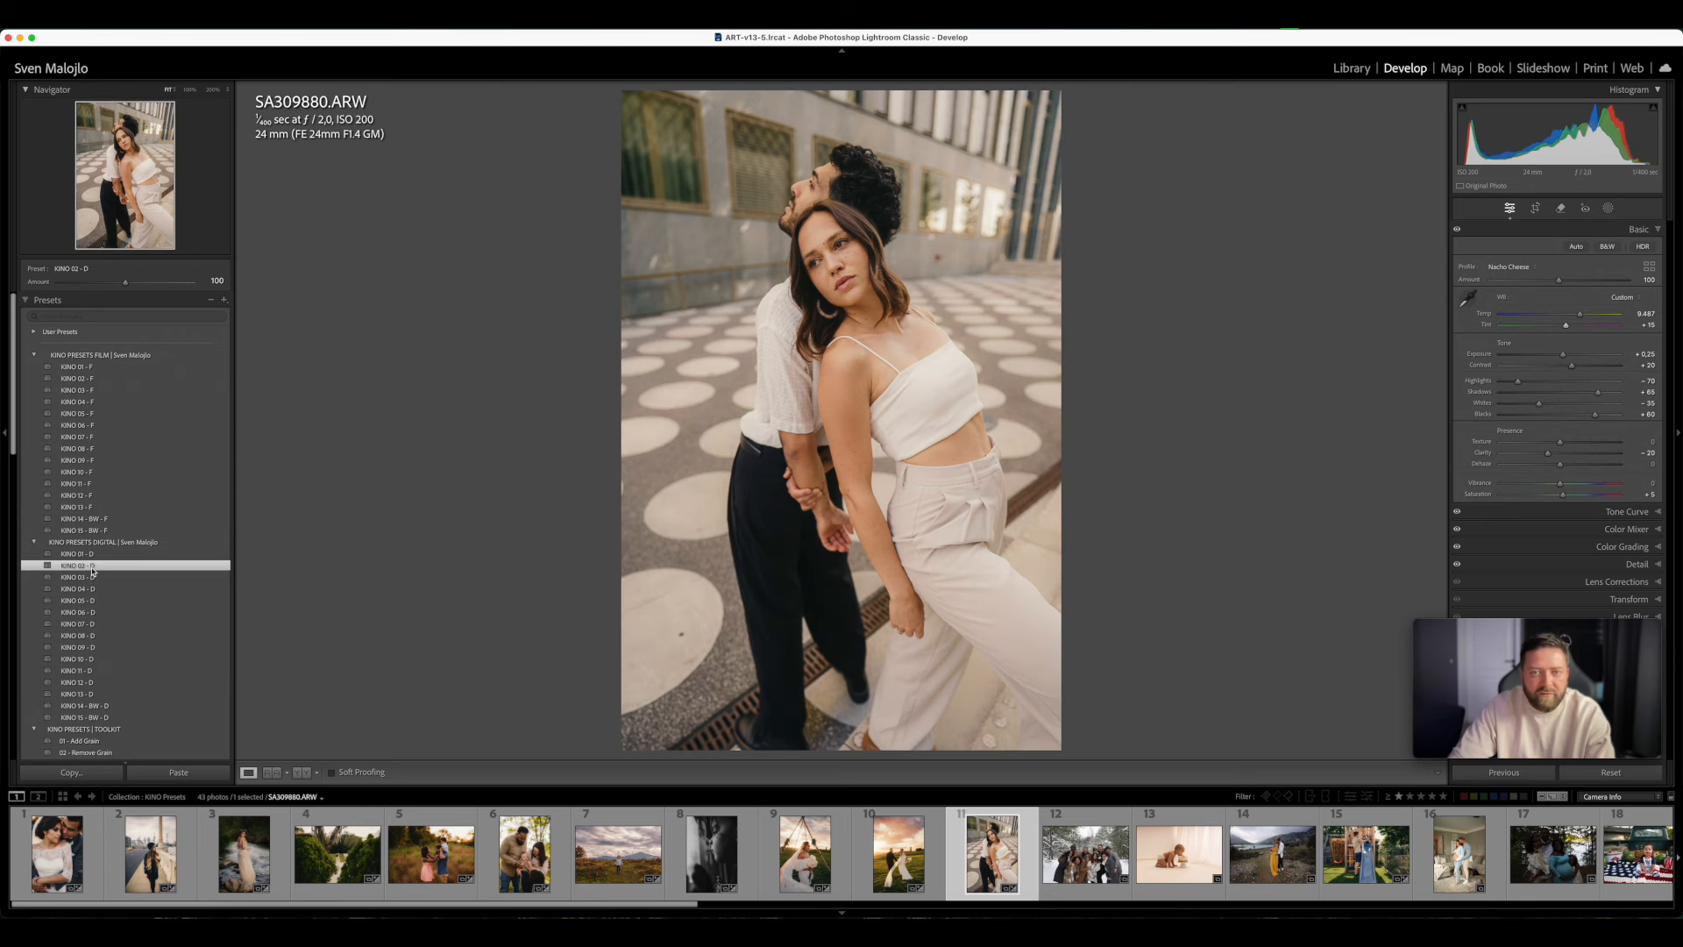
# - Open the group photo in the snowy forest, apply KINO 01 - F and set Exposure to +0.10
pyautogui.press('Right')
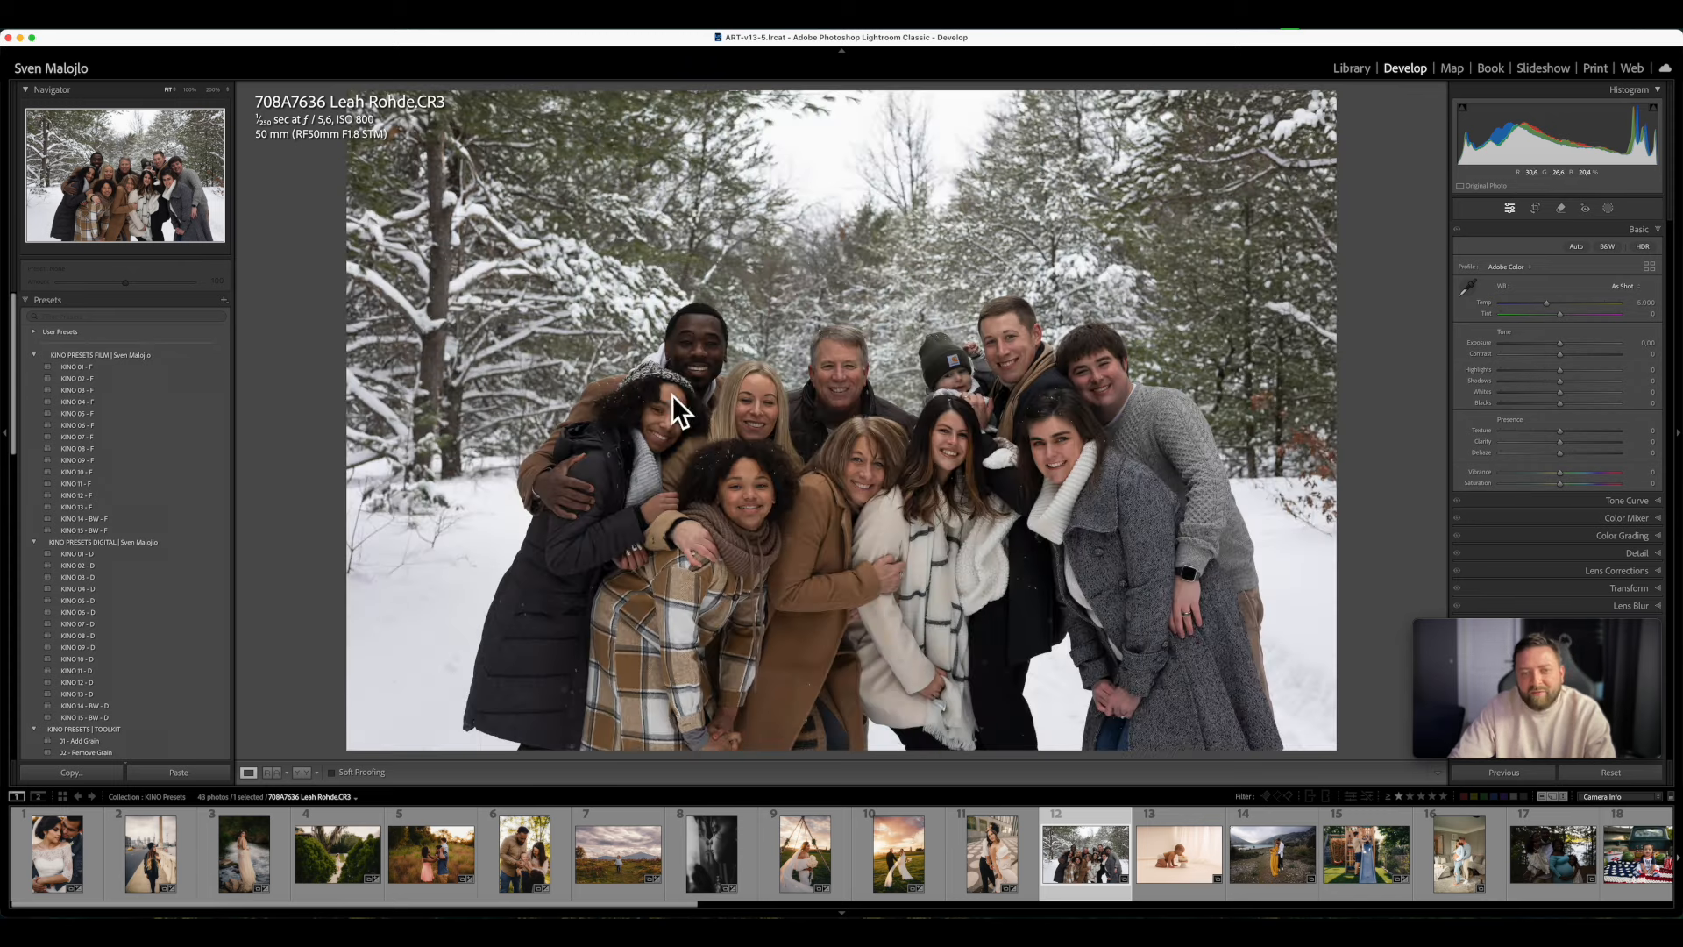
pyautogui.click(88, 367)
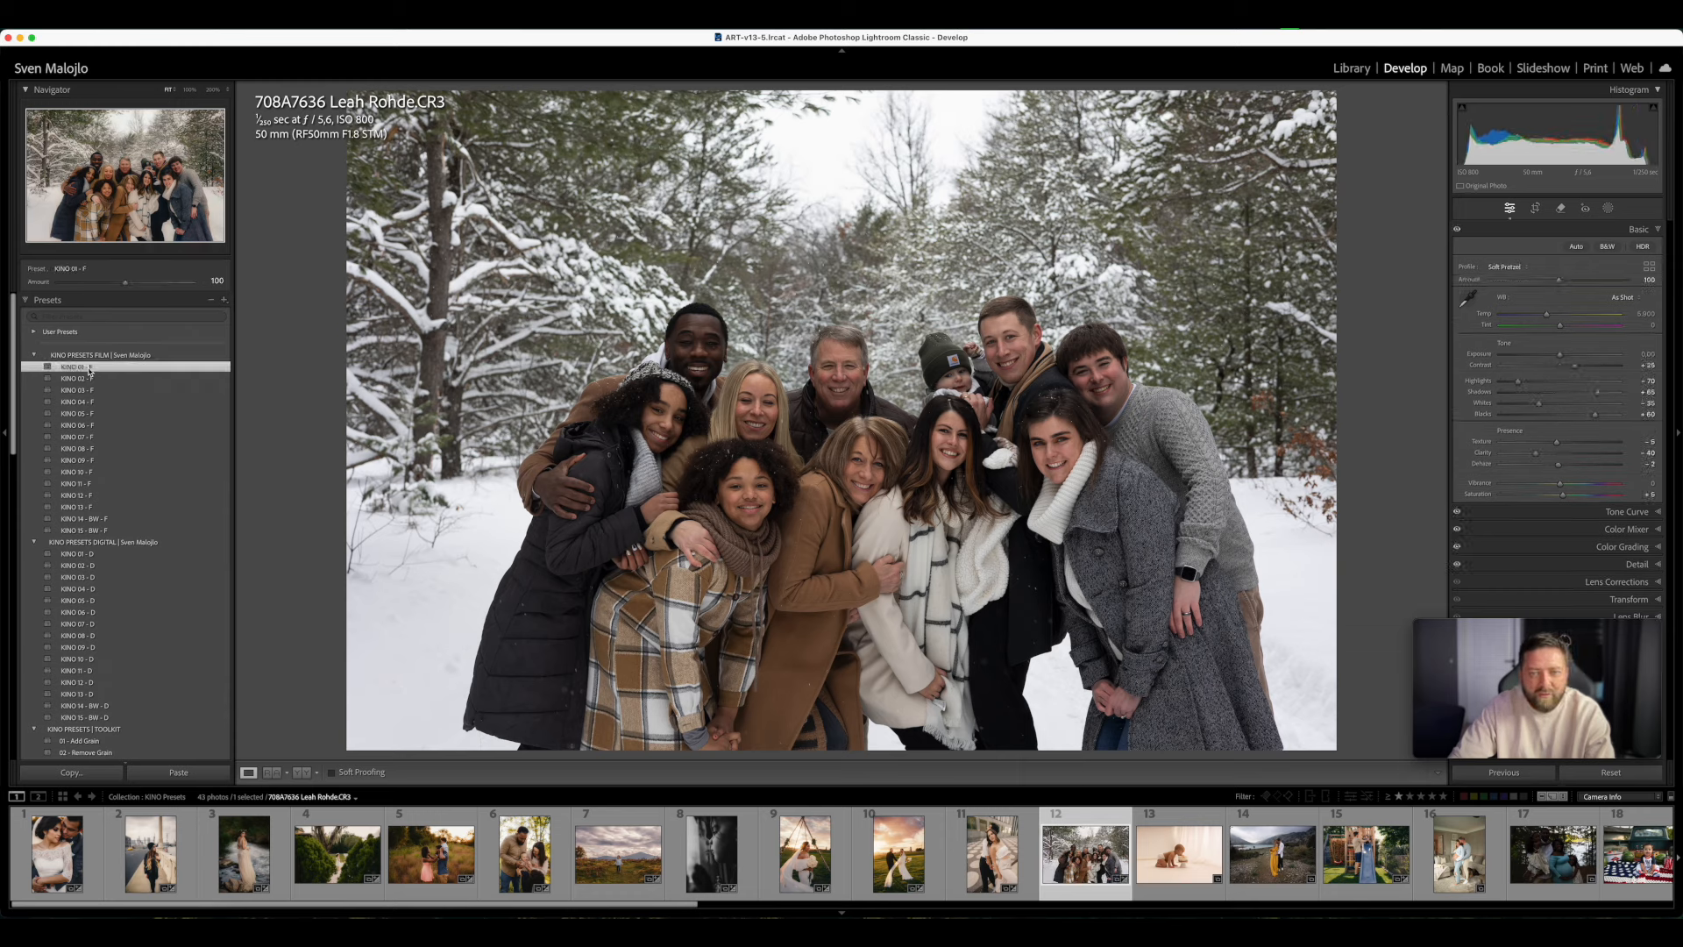
pyautogui.moveTo(1561, 357); pyautogui.dragTo(1563, 356)
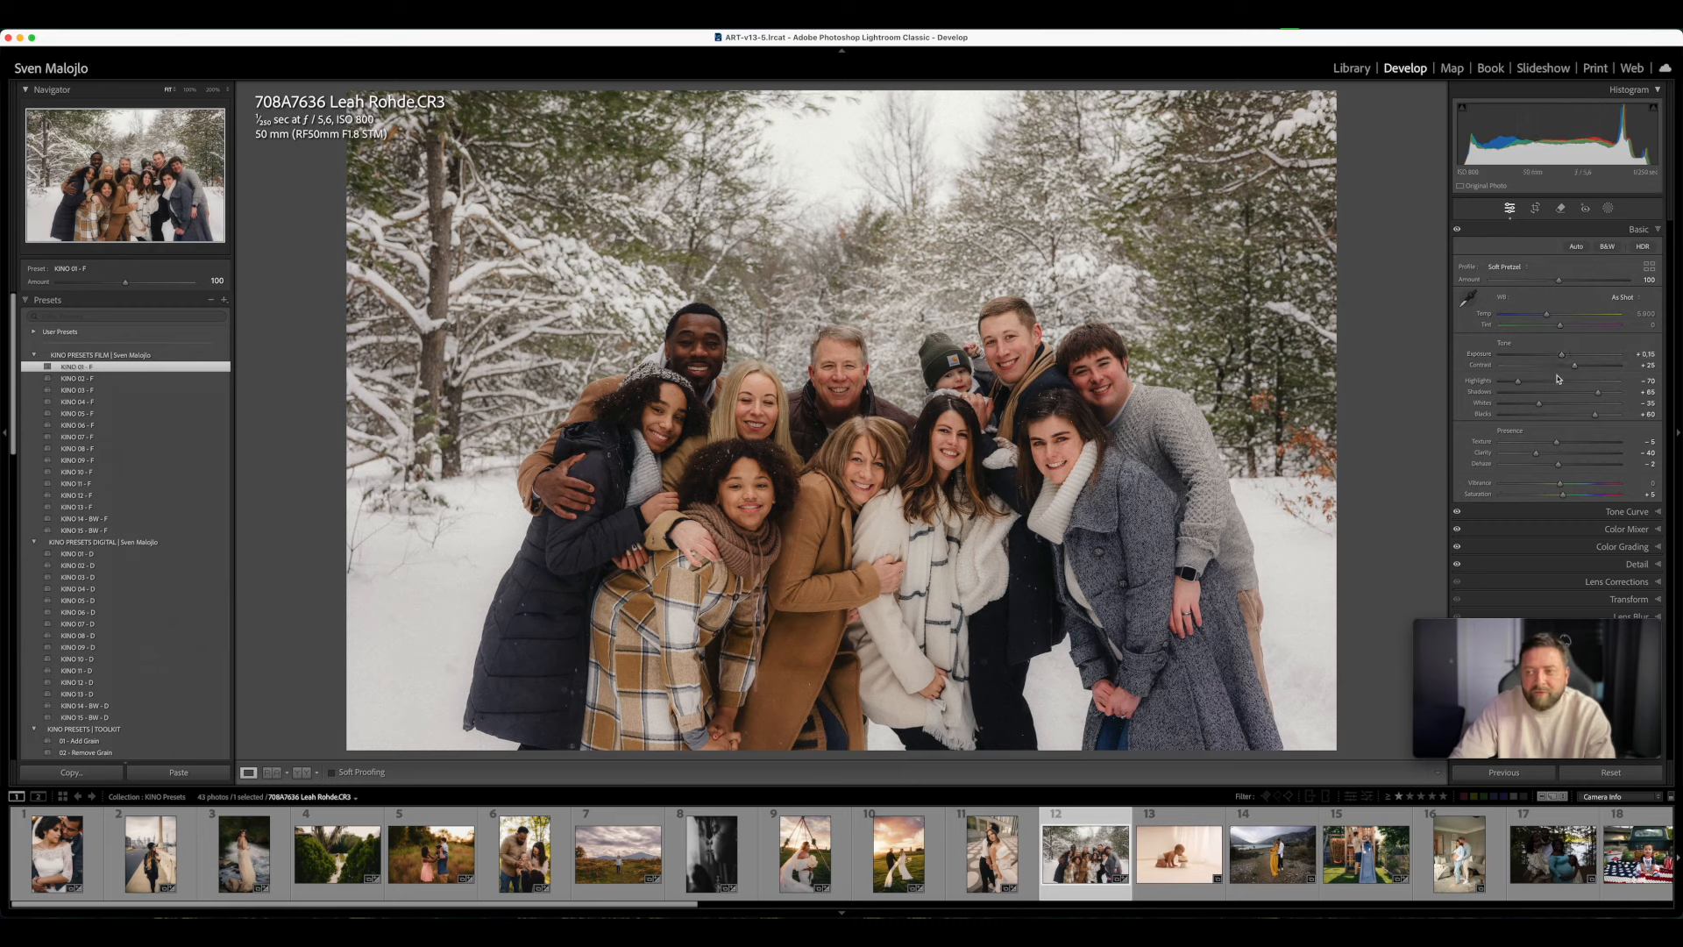
# - Try KINO 02 - F, KINO 03 - F and KINO 04 - F on the snowy group photo, and settle on KINO 05 - F
pyautogui.click(135, 381)
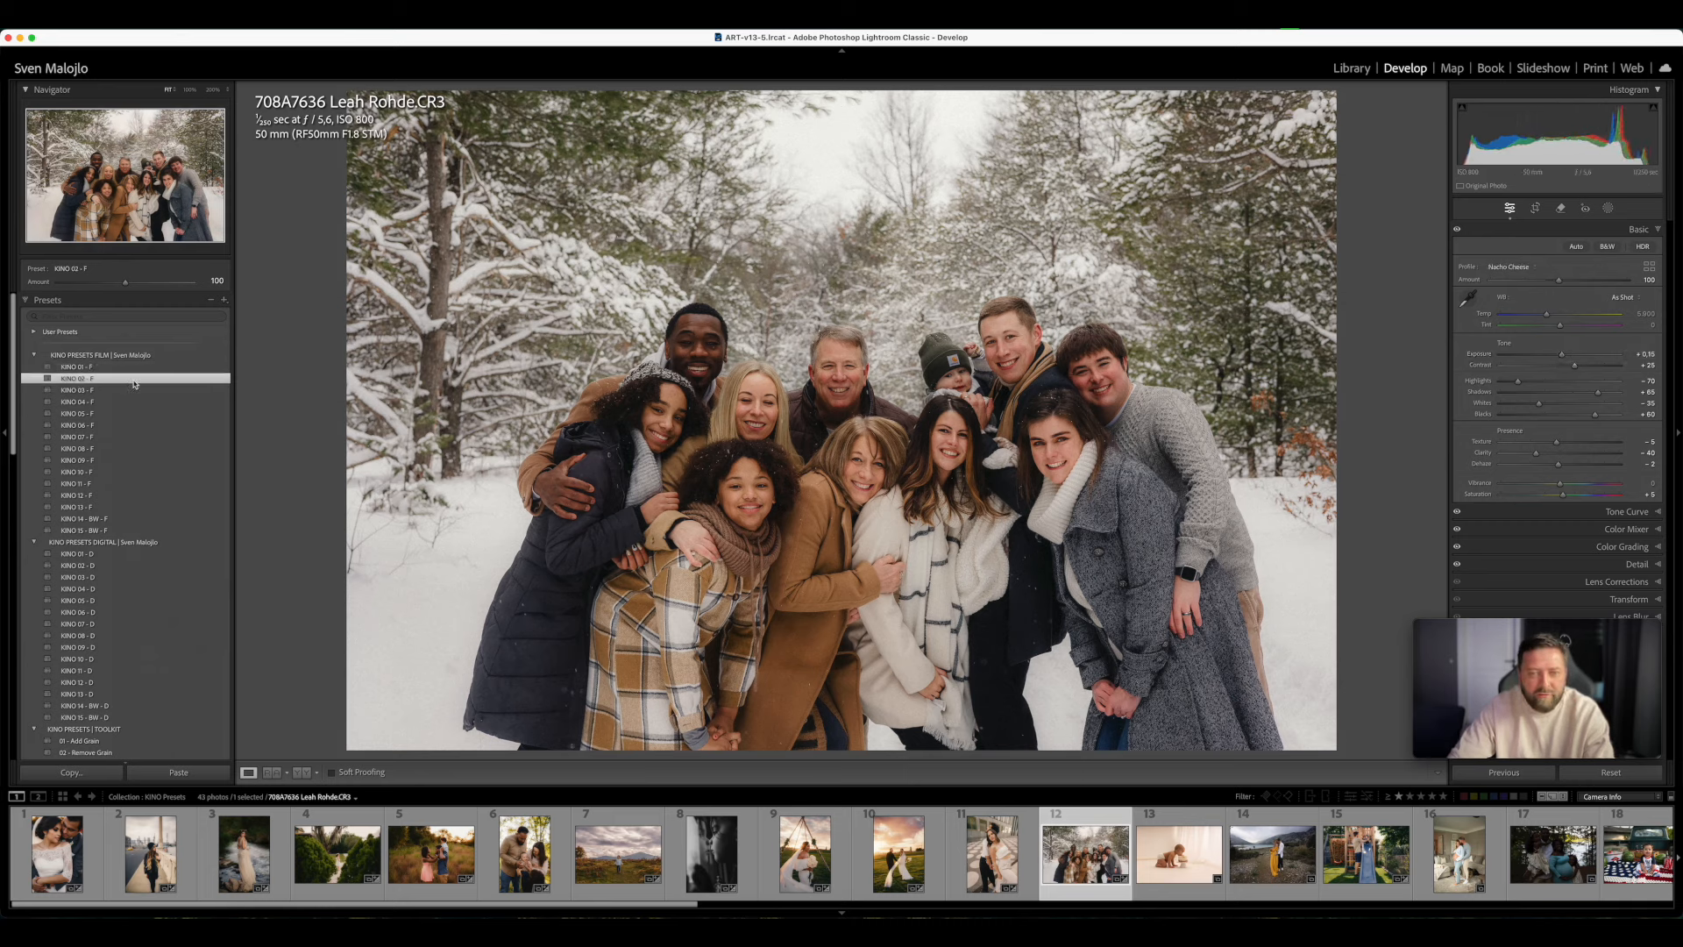
pyautogui.click(120, 392)
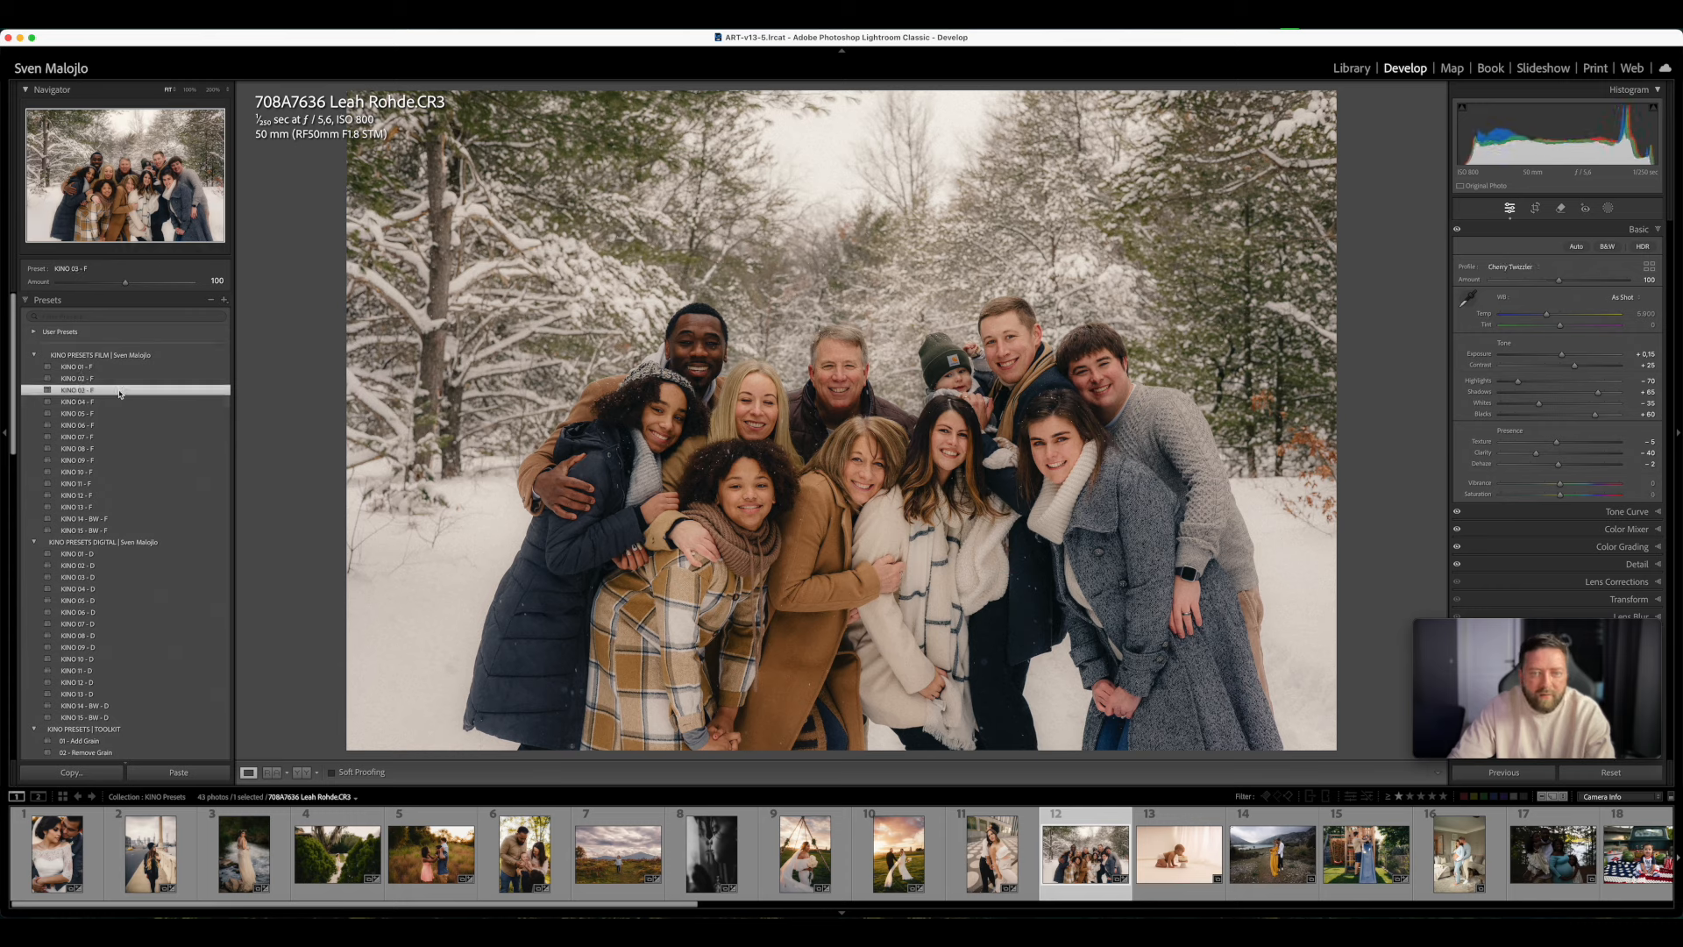
pyautogui.click(122, 401)
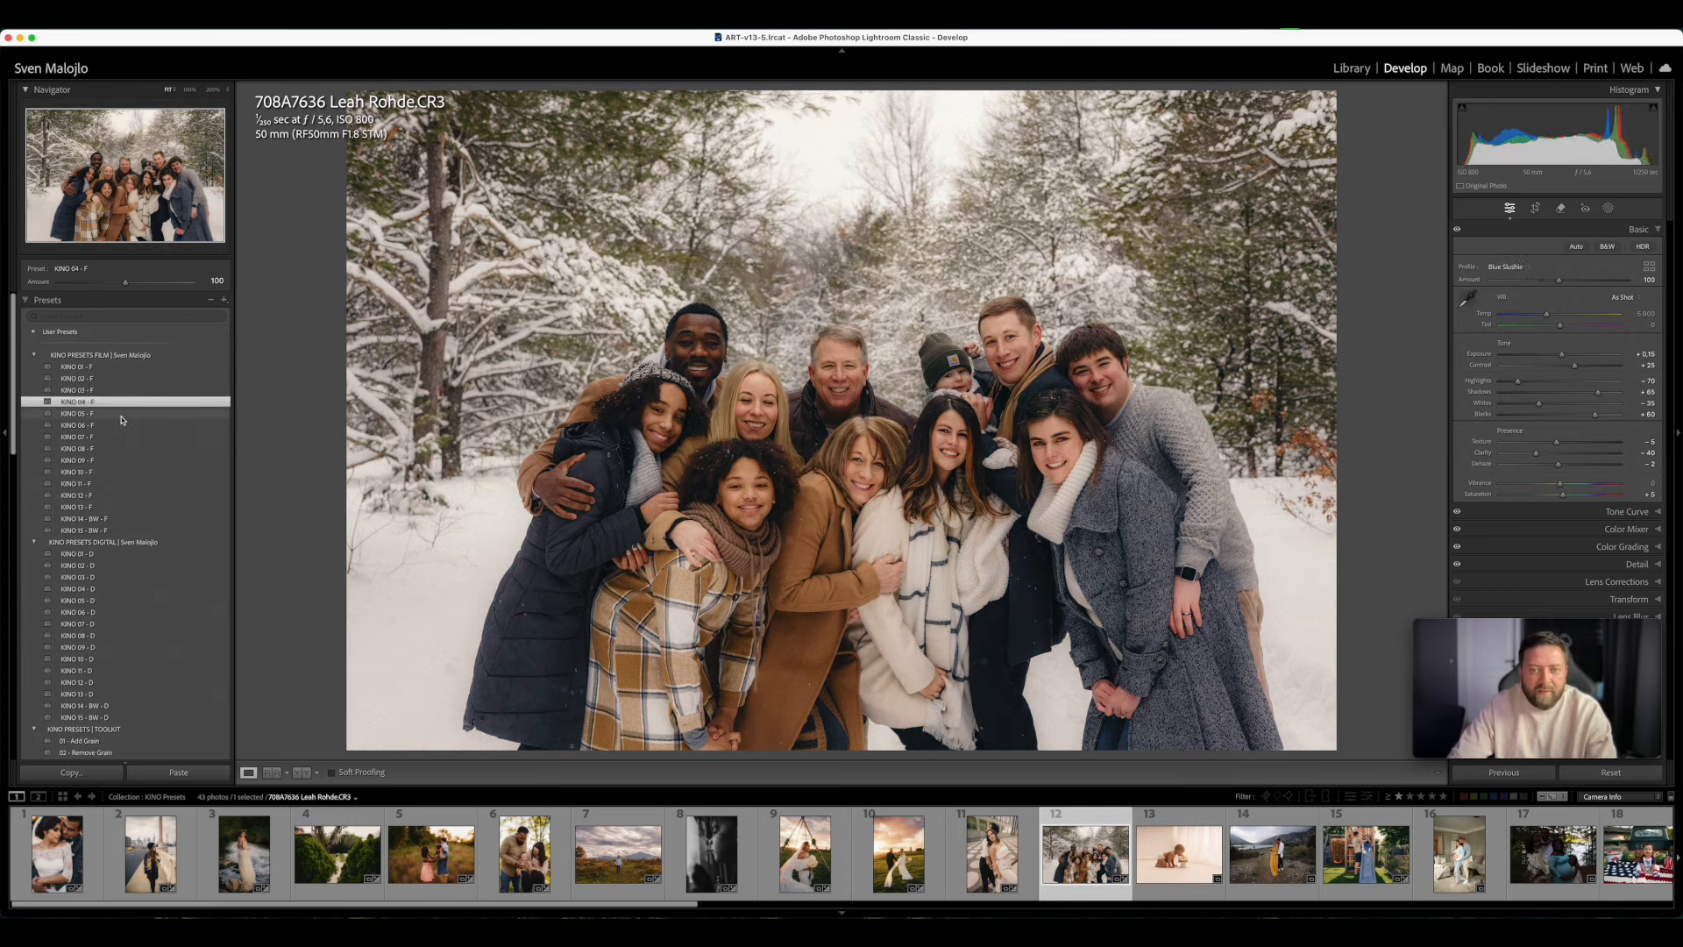
pyautogui.click(123, 414)
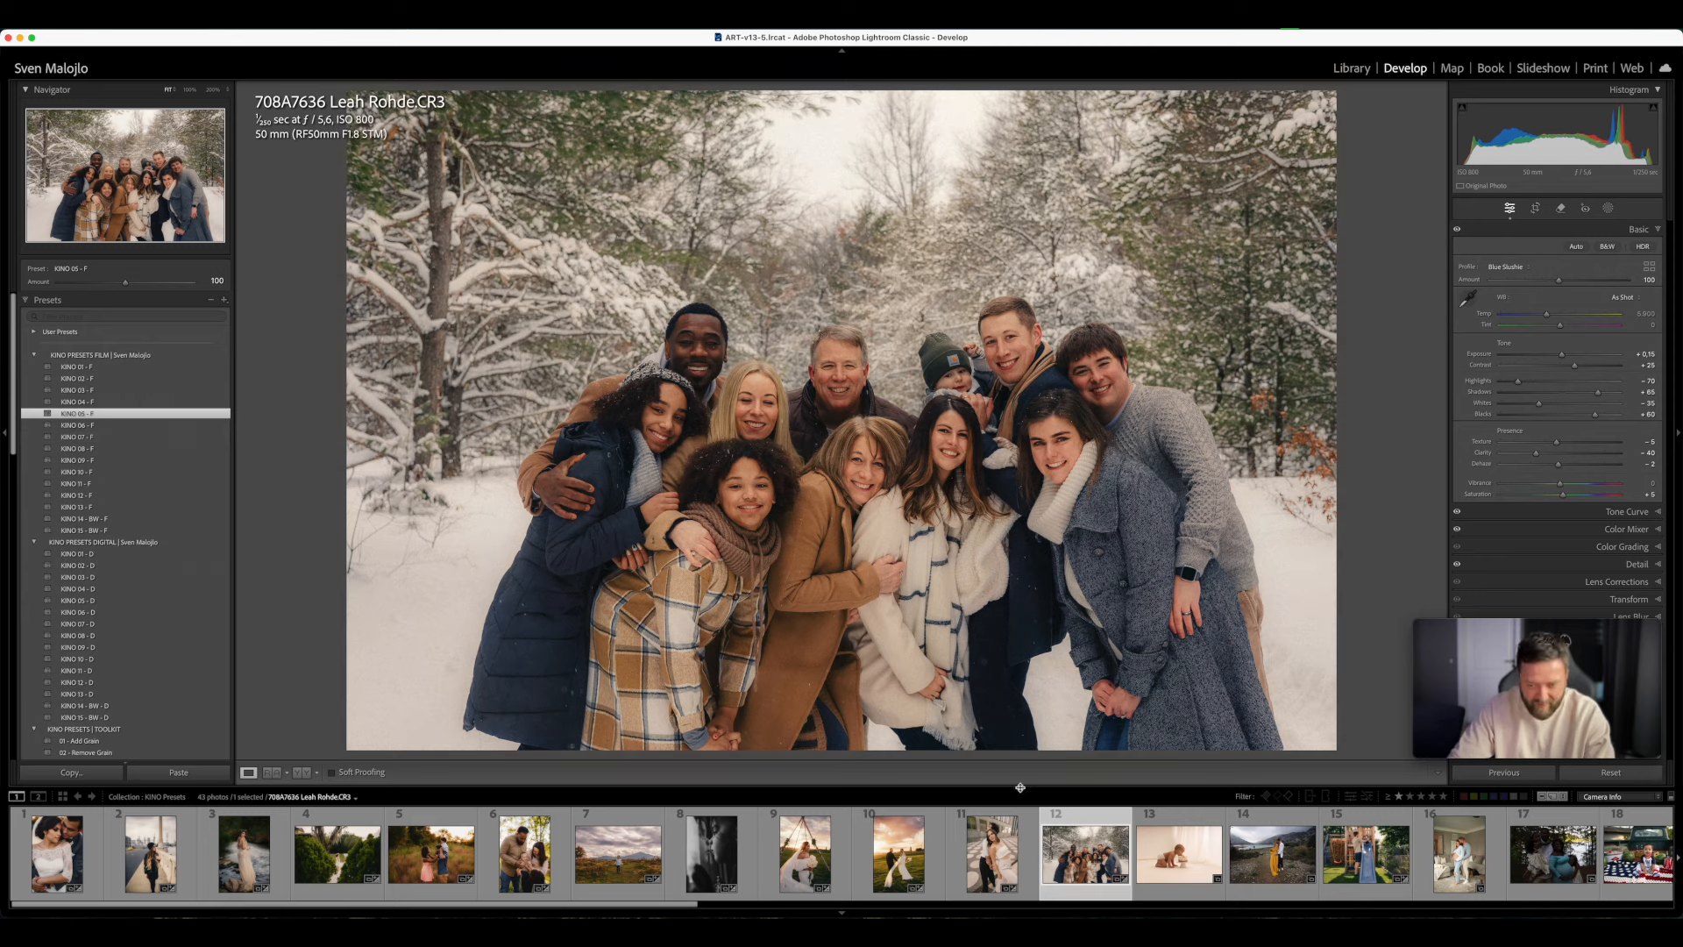
# - Open the photo of the baby biting the cake, apply KINO 01 - F and lower the Exposure slightly
pyautogui.click(1182, 894)
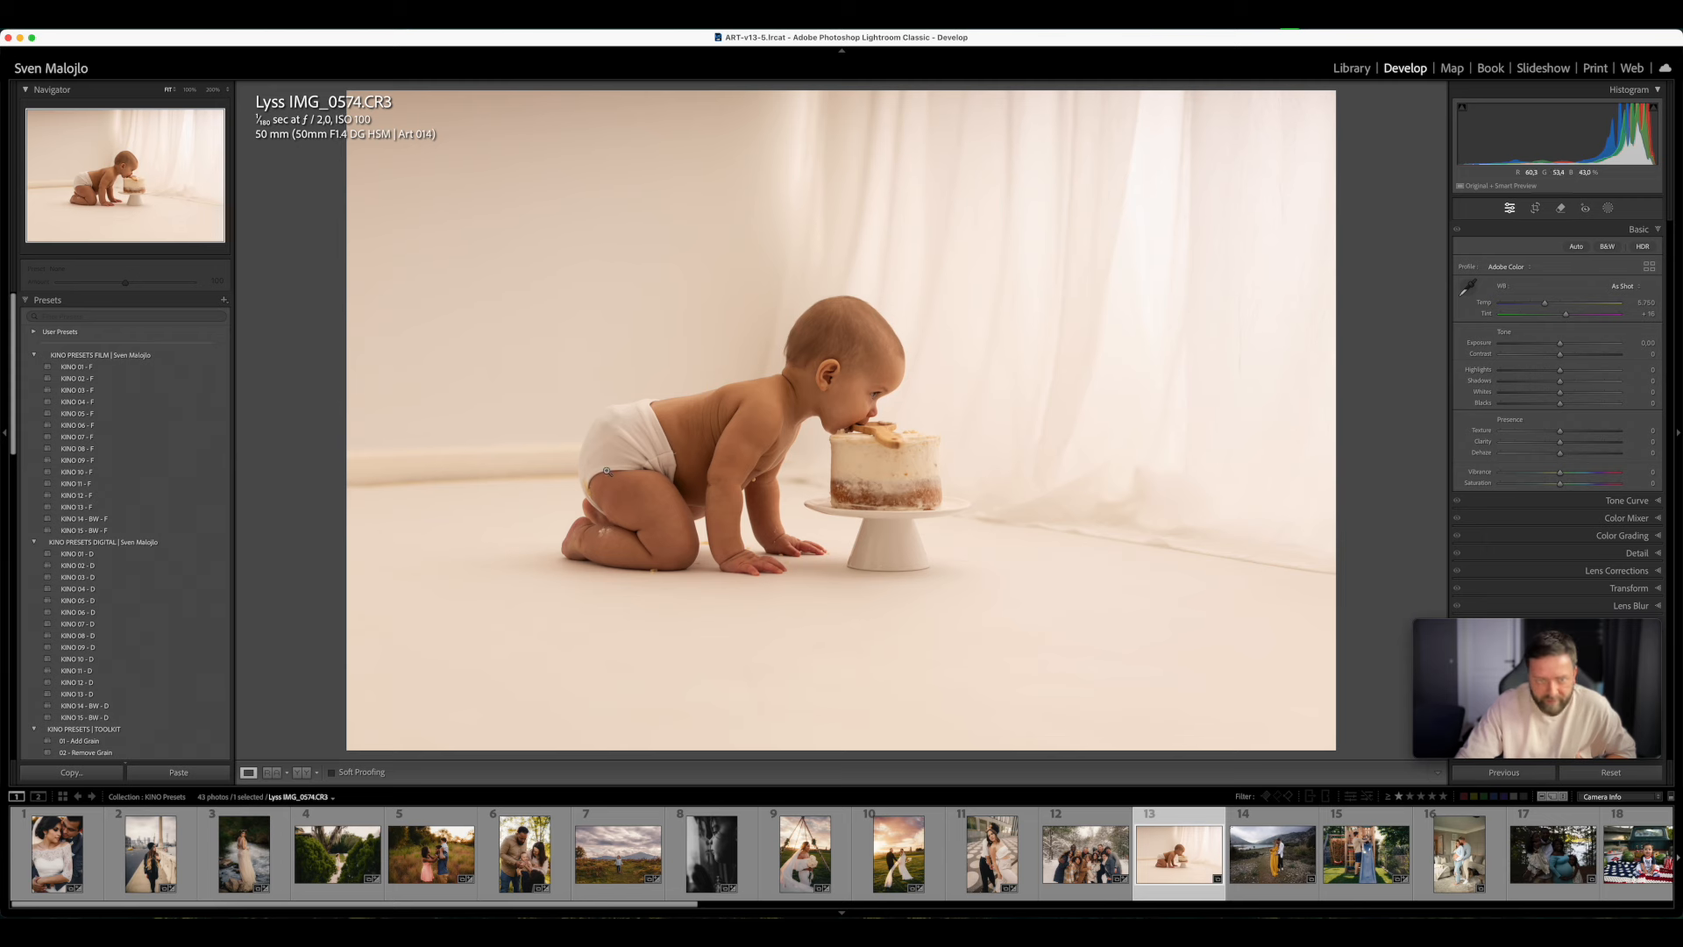
pyautogui.click(106, 368)
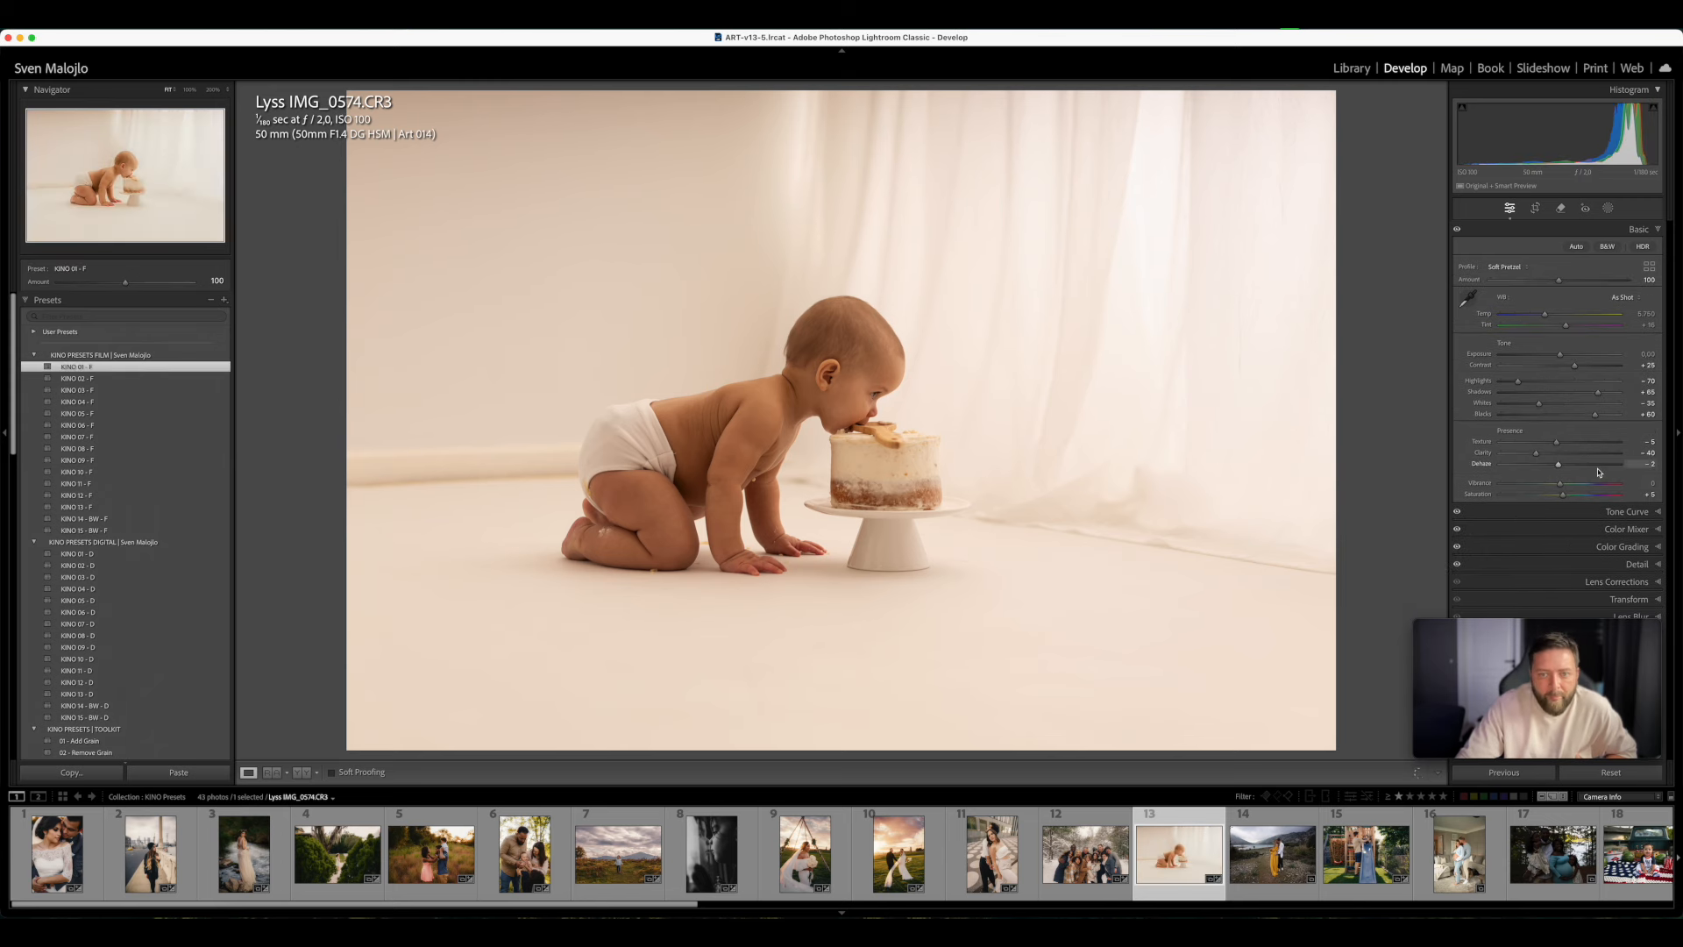
pyautogui.moveTo(1560, 354); pyautogui.dragTo(1557, 355)
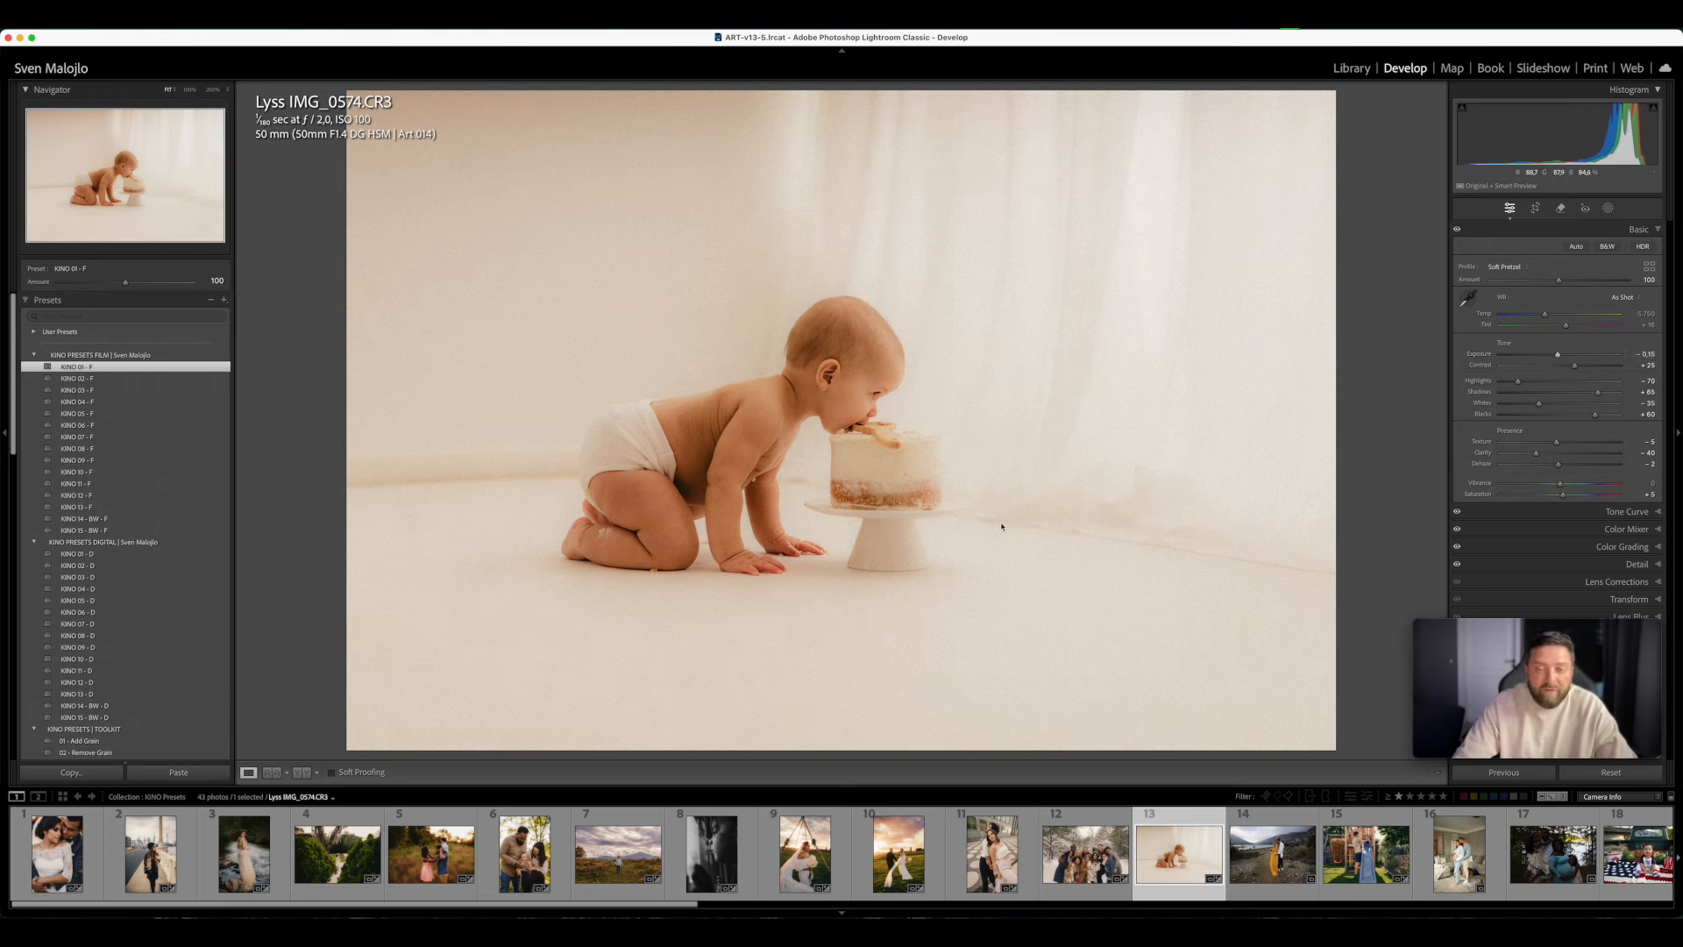
# - Apply the digital preset KINO 01 - D to the baby photo, reset Exposure to 0 and cool the Temp slightly
pyautogui.click(215, 553)
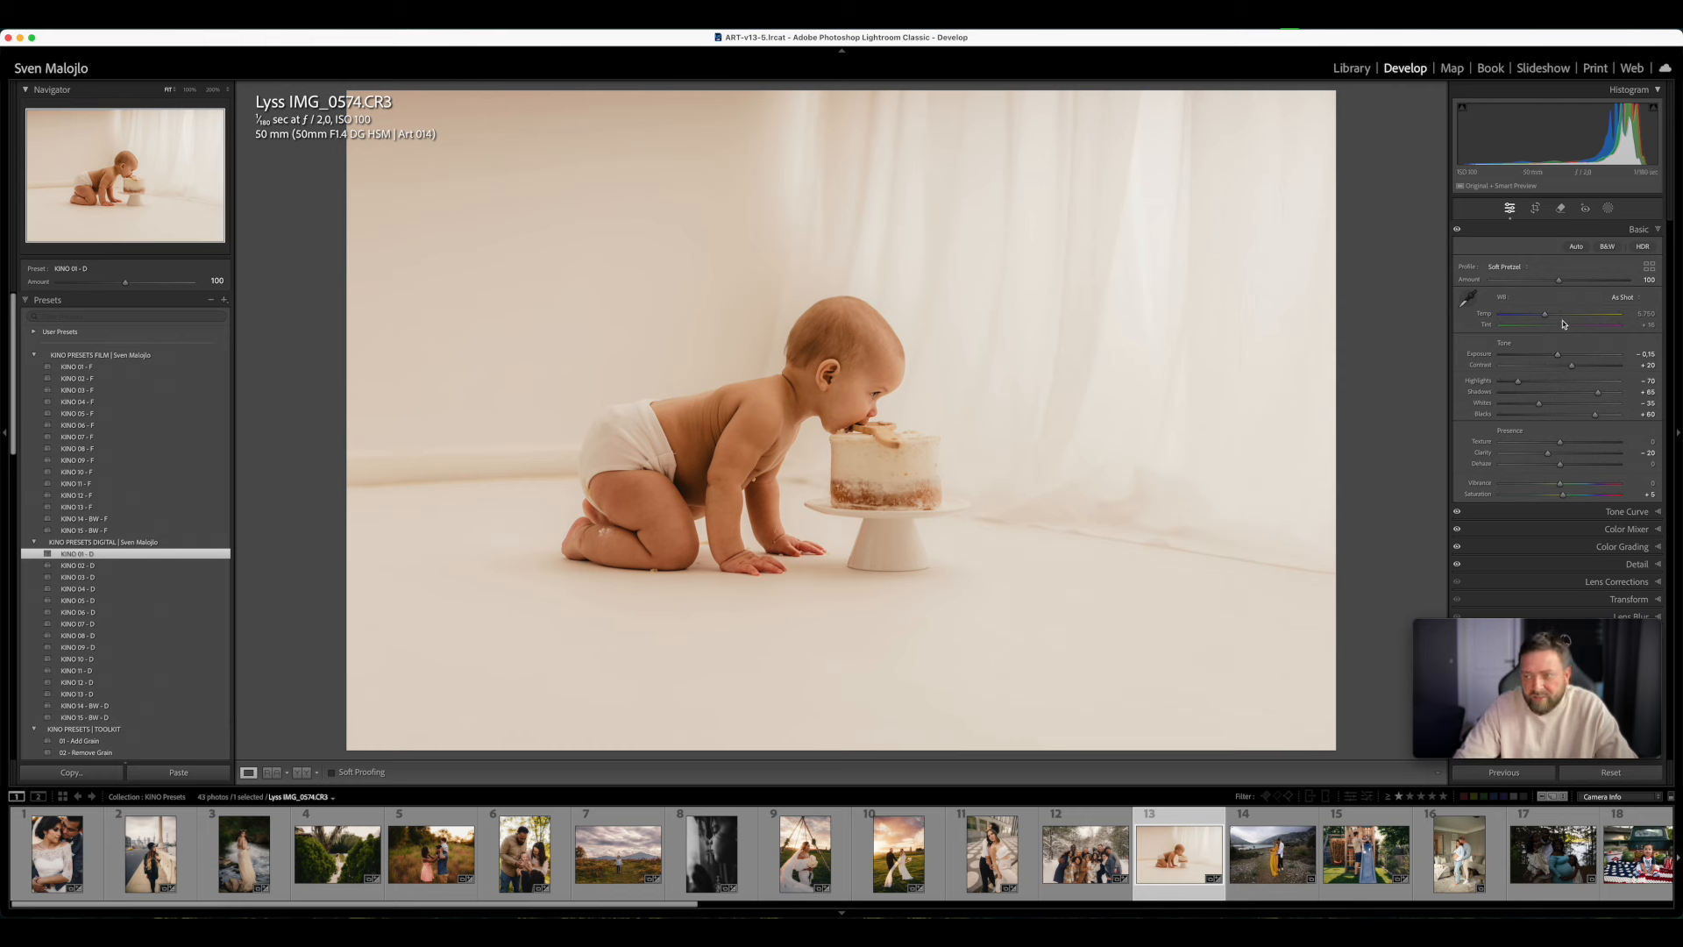
pyautogui.click(1561, 357)
pyautogui.doubleClick(1561, 356)
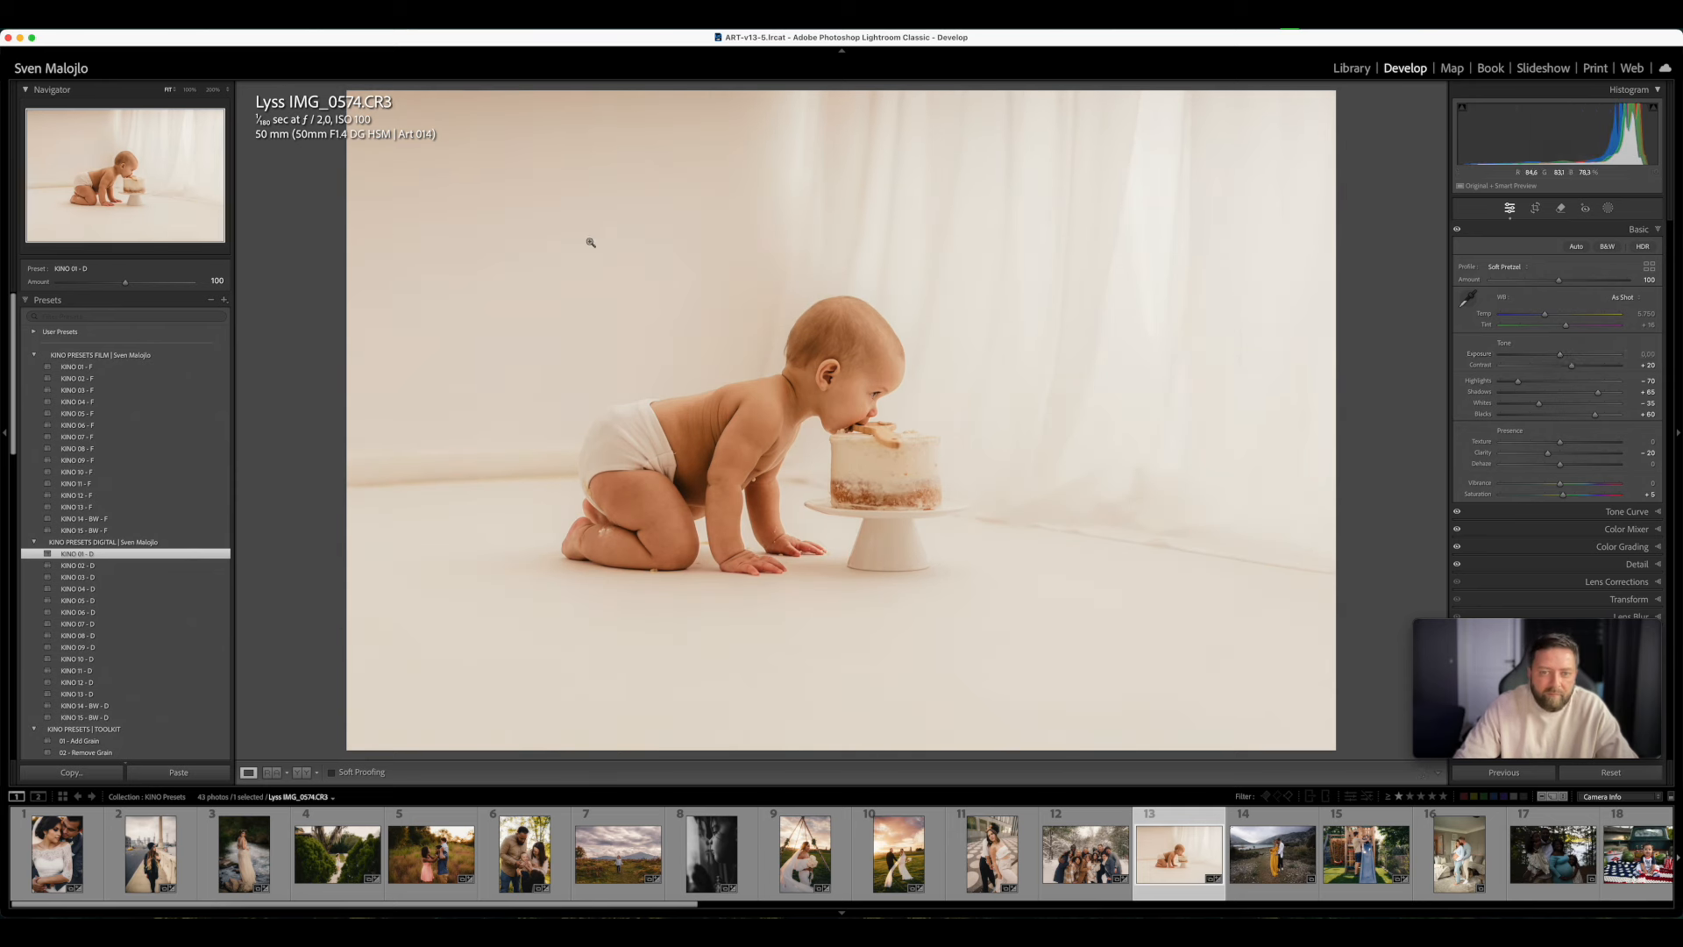
pyautogui.click(1546, 314)
pyautogui.moveTo(1545, 314); pyautogui.dragTo(1540, 315)
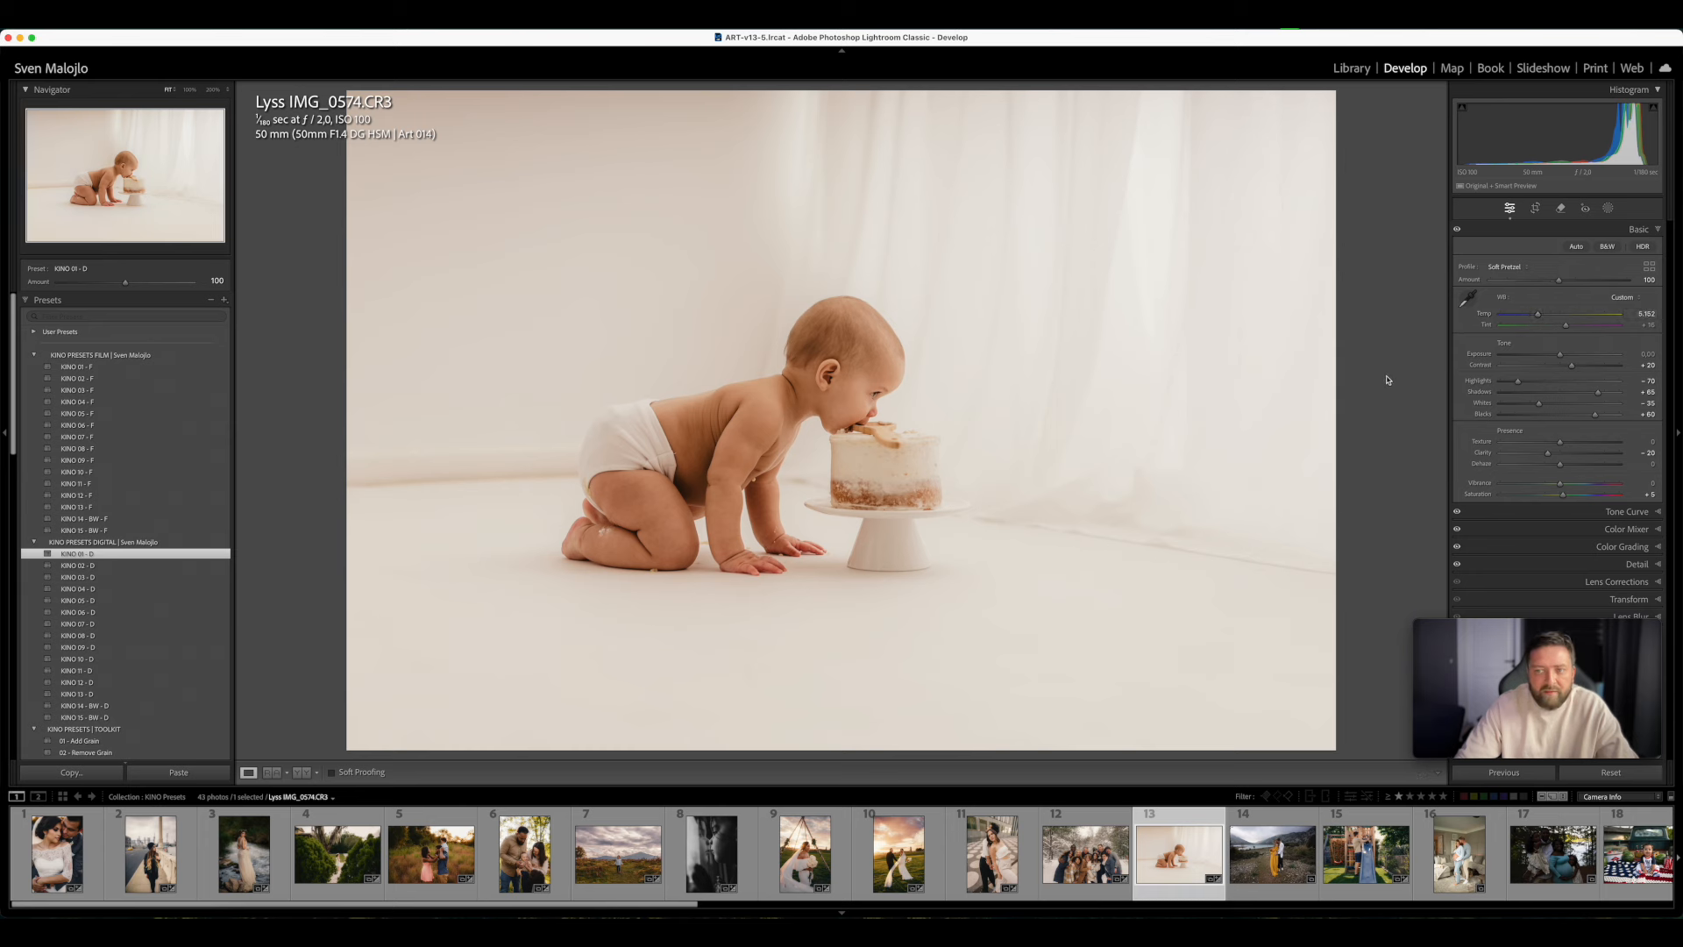
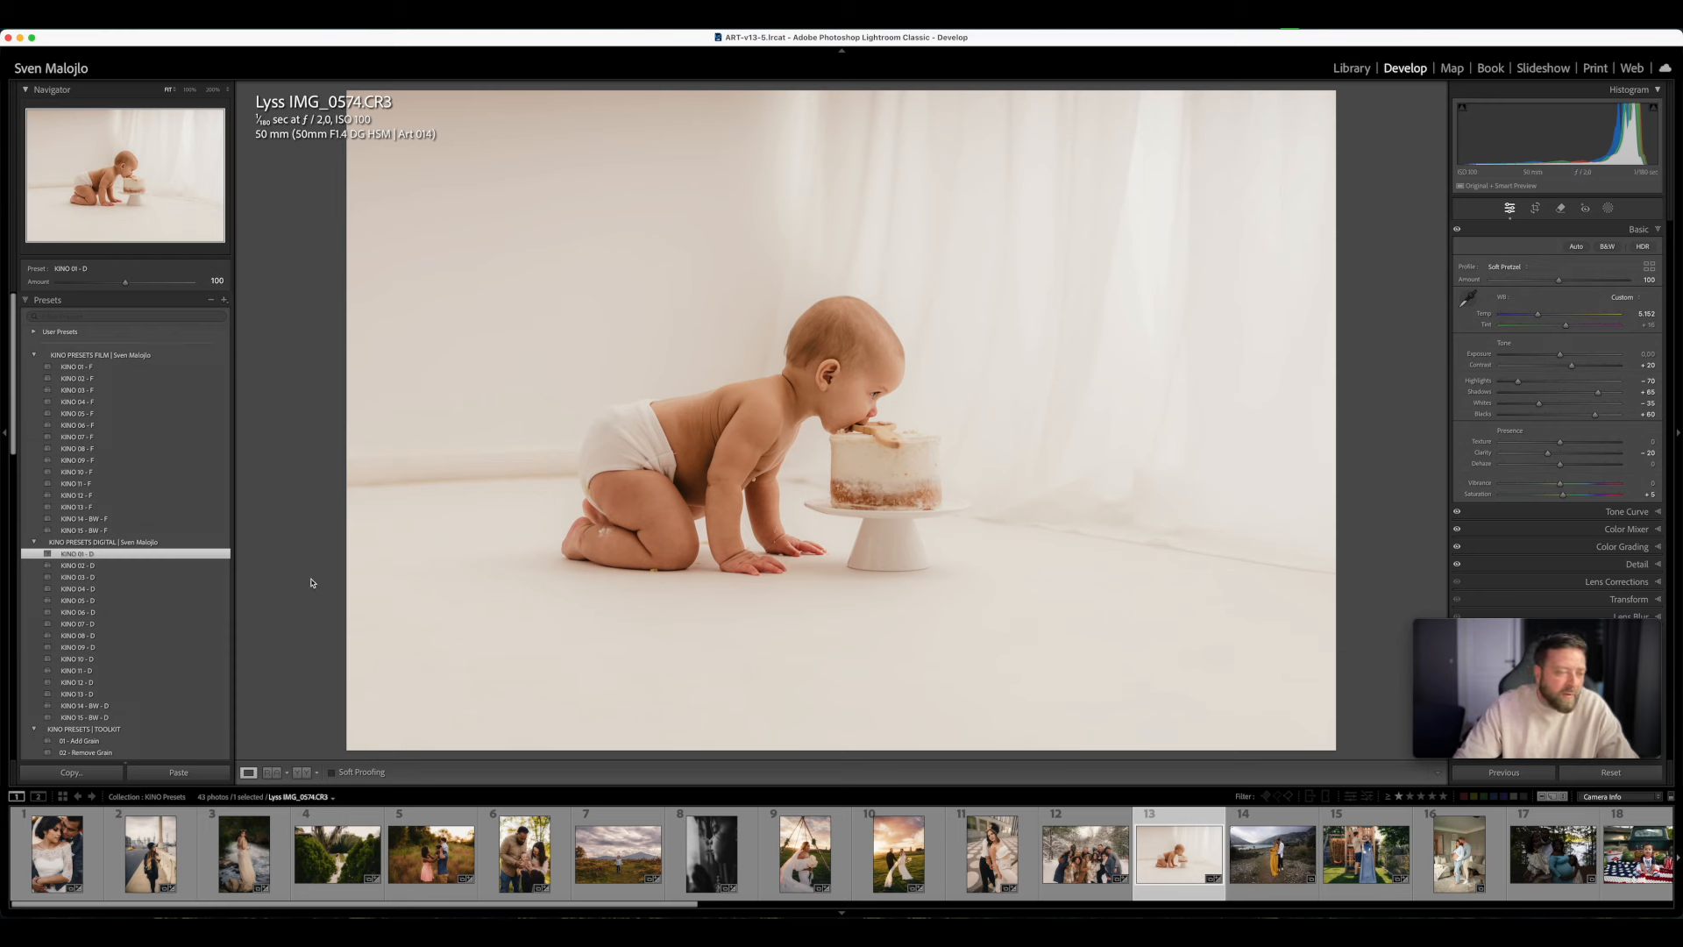
# - Apply the toolkit preset 07 - Contrast Pop to the baby photo and raise its Amount to 128
pyautogui.scroll(-5, 35, 631)
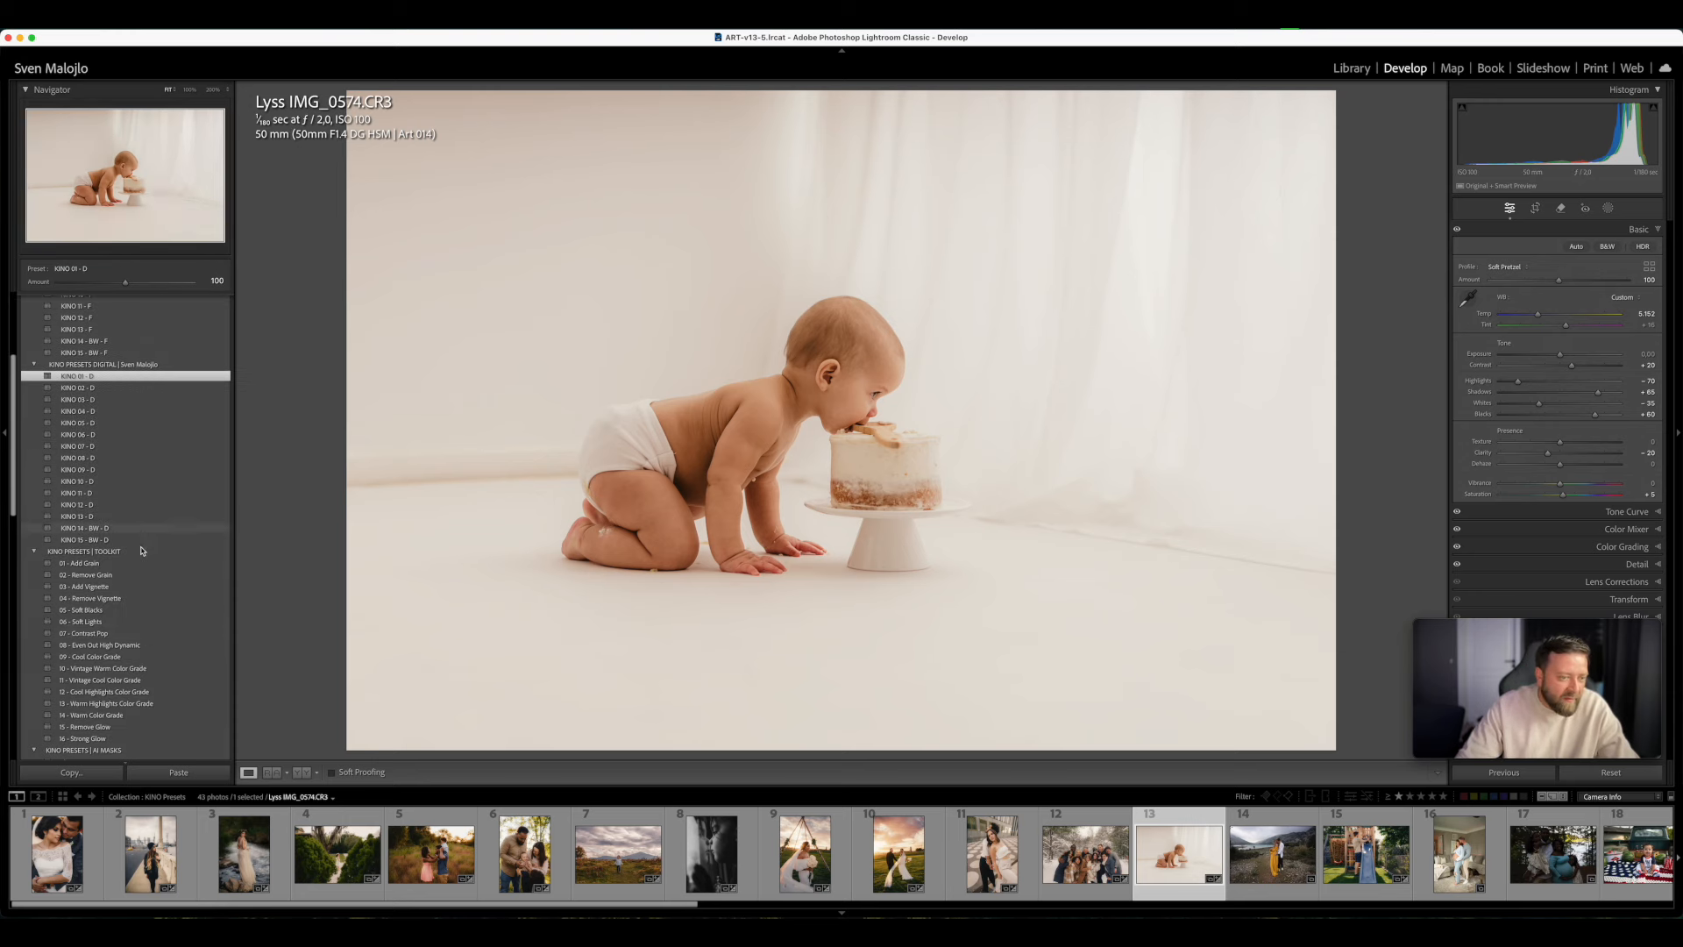
pyautogui.scroll(-1, 140, 615)
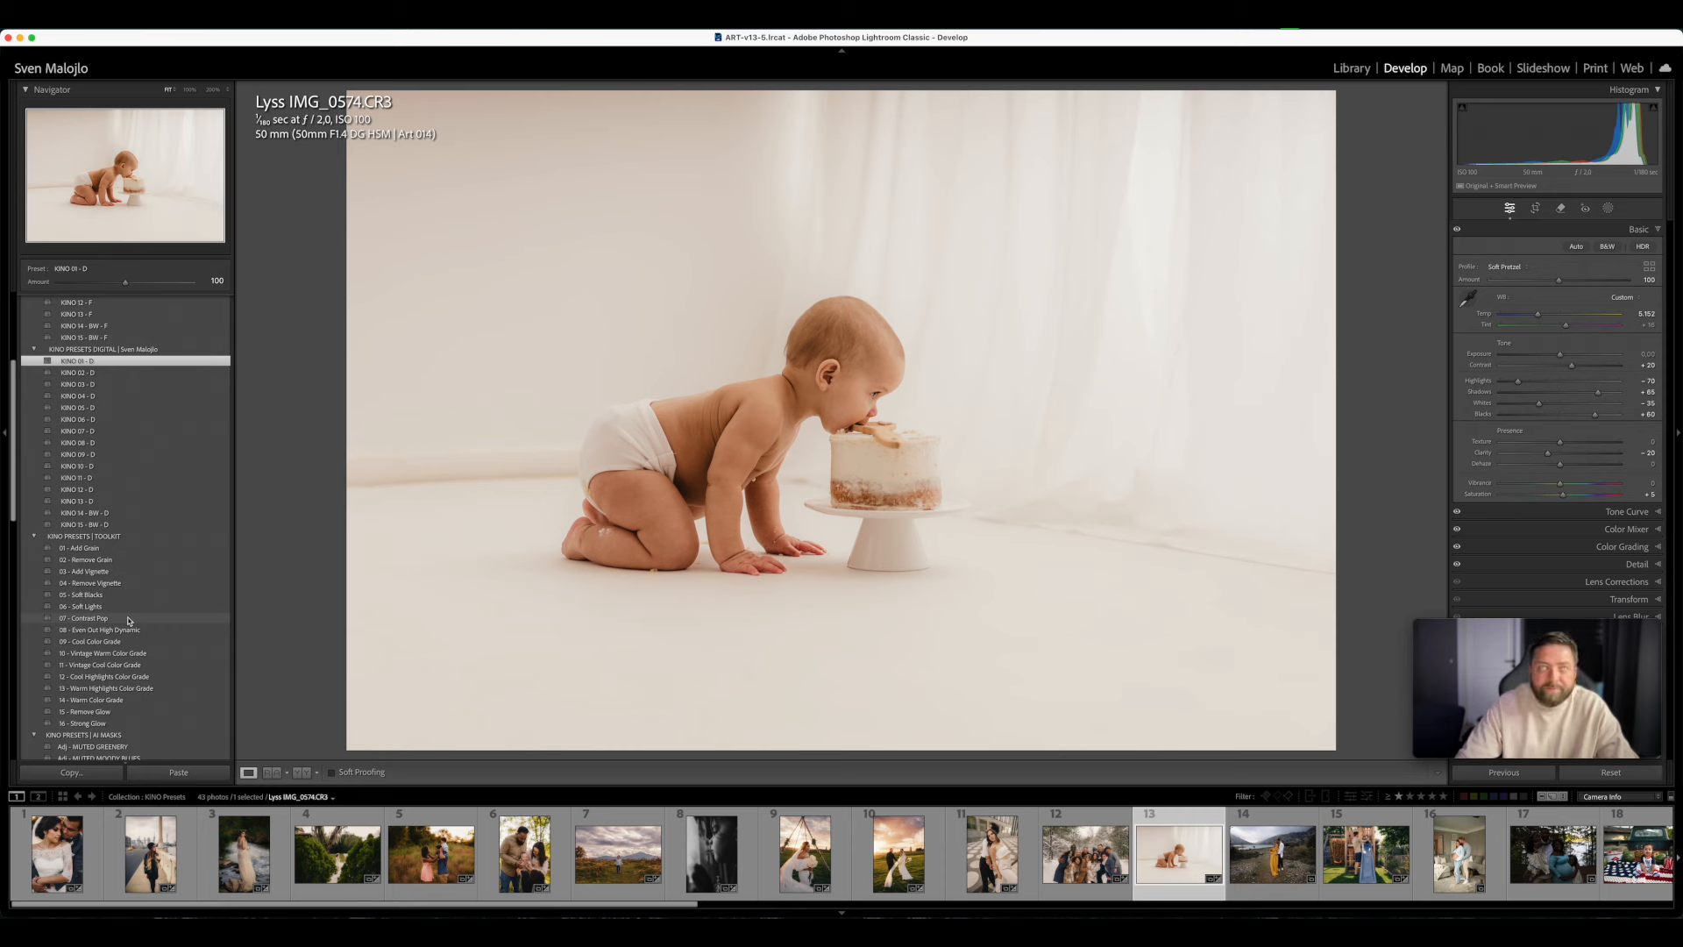
pyautogui.click(129, 619)
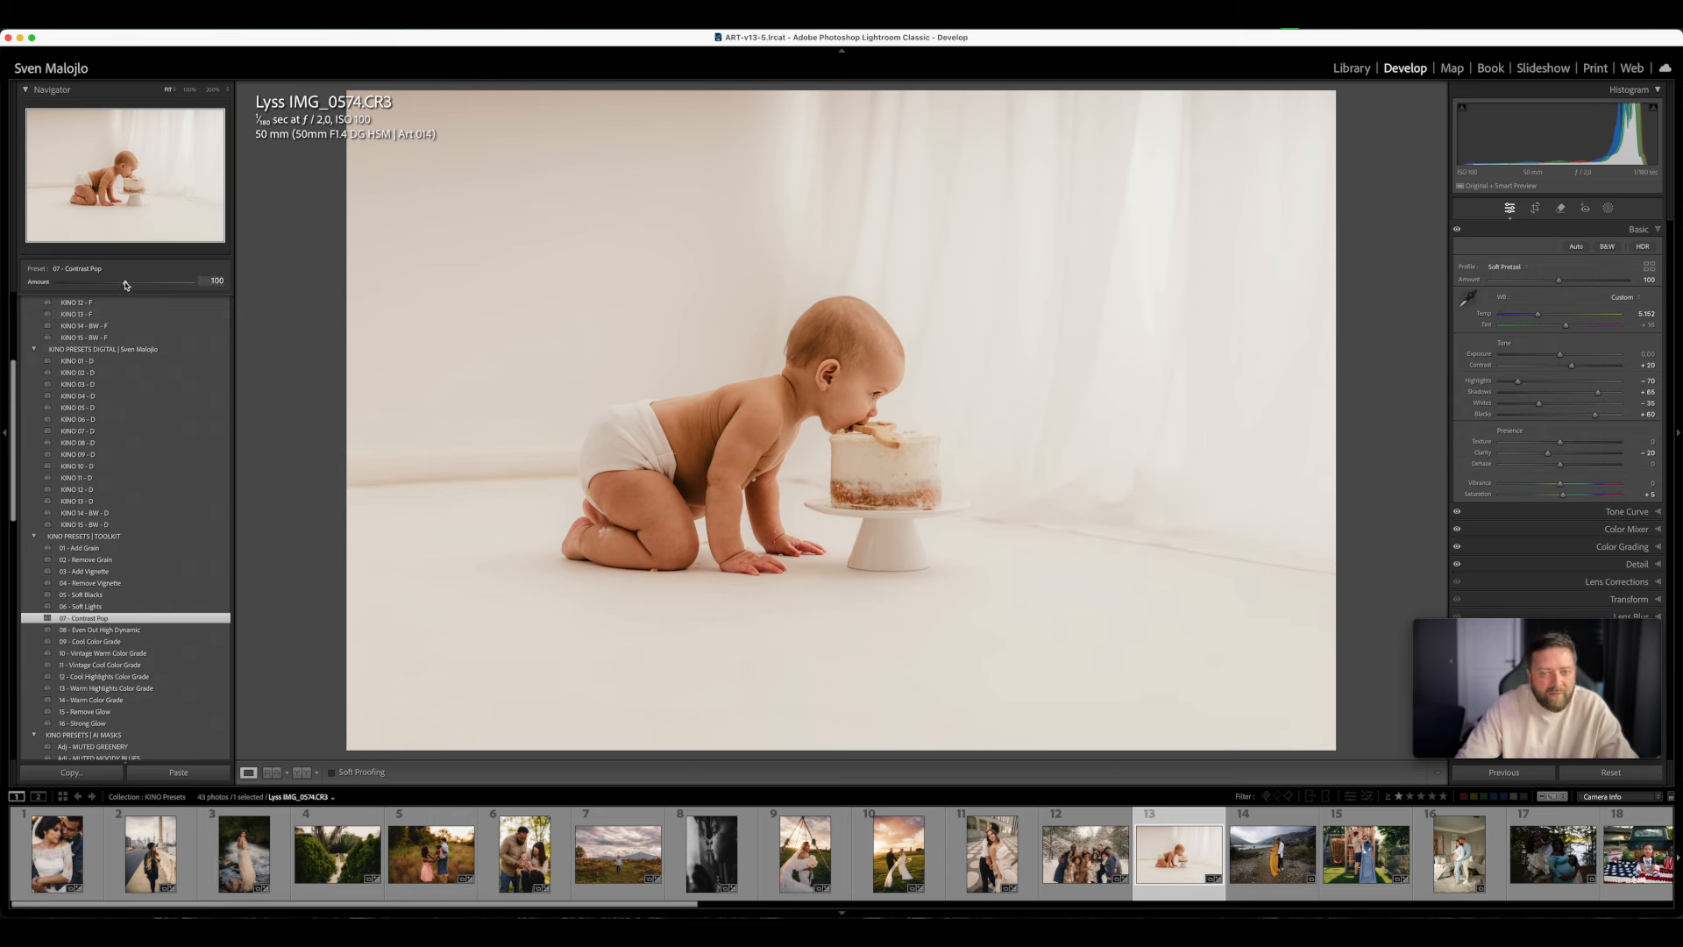
pyautogui.moveTo(126, 284); pyautogui.dragTo(144, 318)
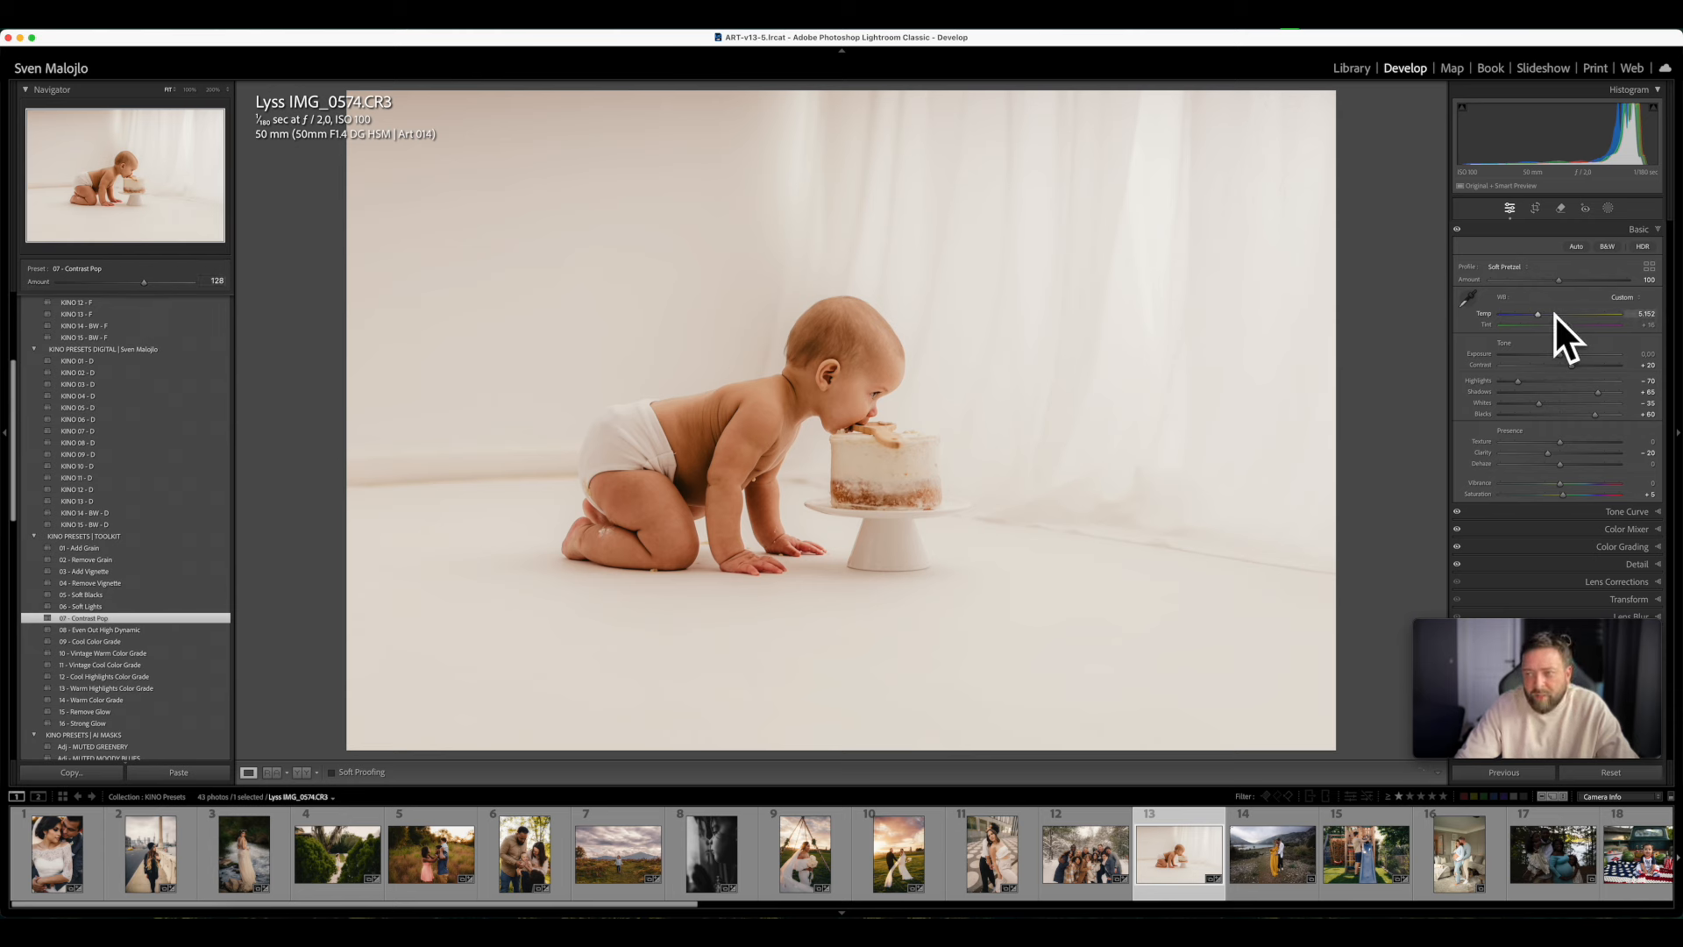
# - Fine-tune the baby photo with Temp 5,005, Contrast Pop Amount 148 and Exposure +0.10, and compare it with the original
pyautogui.moveTo(1538, 314); pyautogui.dragTo(1536, 316)
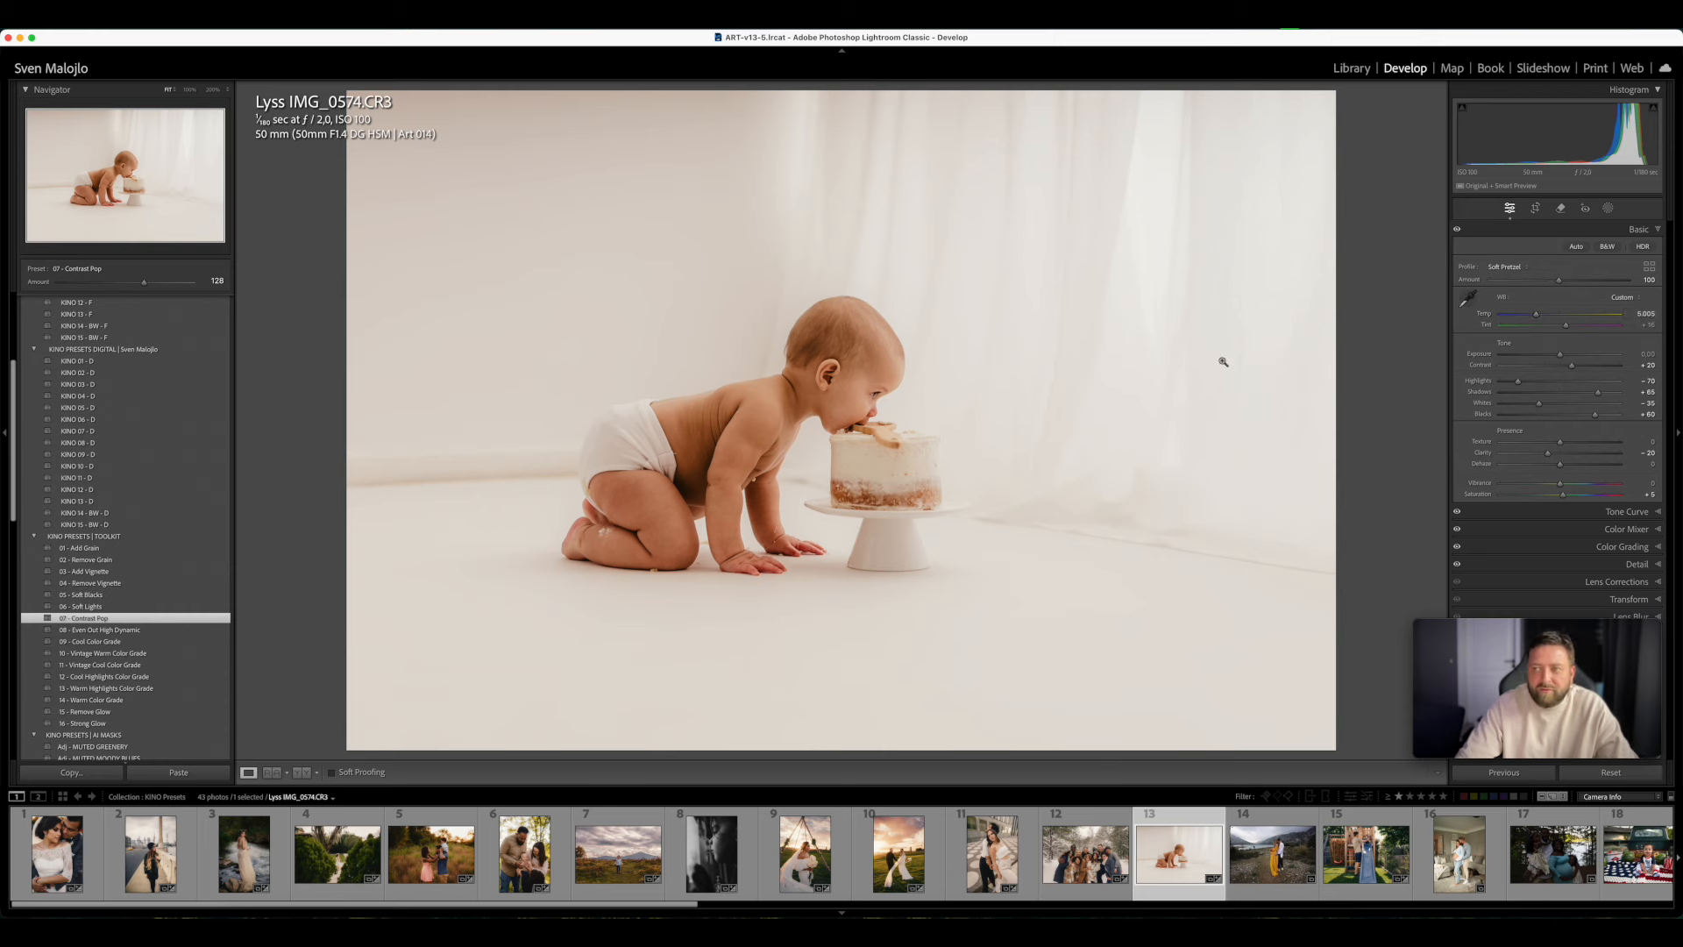
pyautogui.moveTo(144, 285)
pyautogui.mouseDown()
pyautogui.moveTo(116, 282)
pyautogui.moveTo(173, 285)
pyautogui.moveTo(71, 297)
pyautogui.moveTo(211, 309)
pyautogui.moveTo(154, 314)
pyautogui.mouseUp()
pyautogui.moveTo(1562, 359); pyautogui.dragTo(1562, 360)
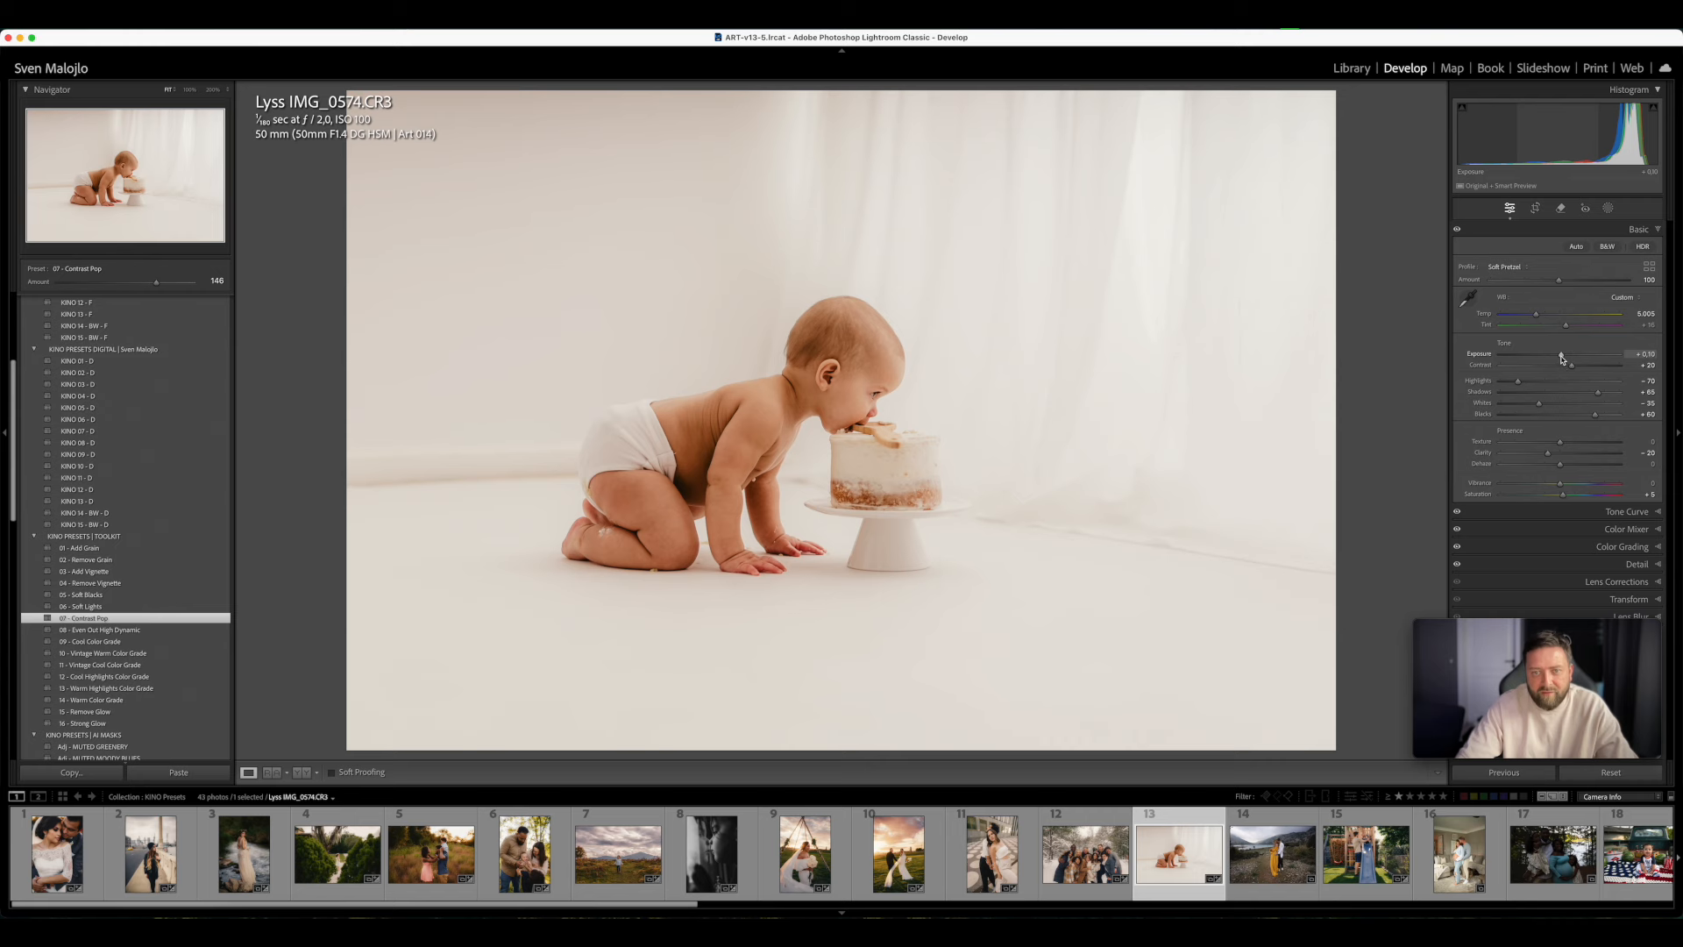
pyautogui.press('y')
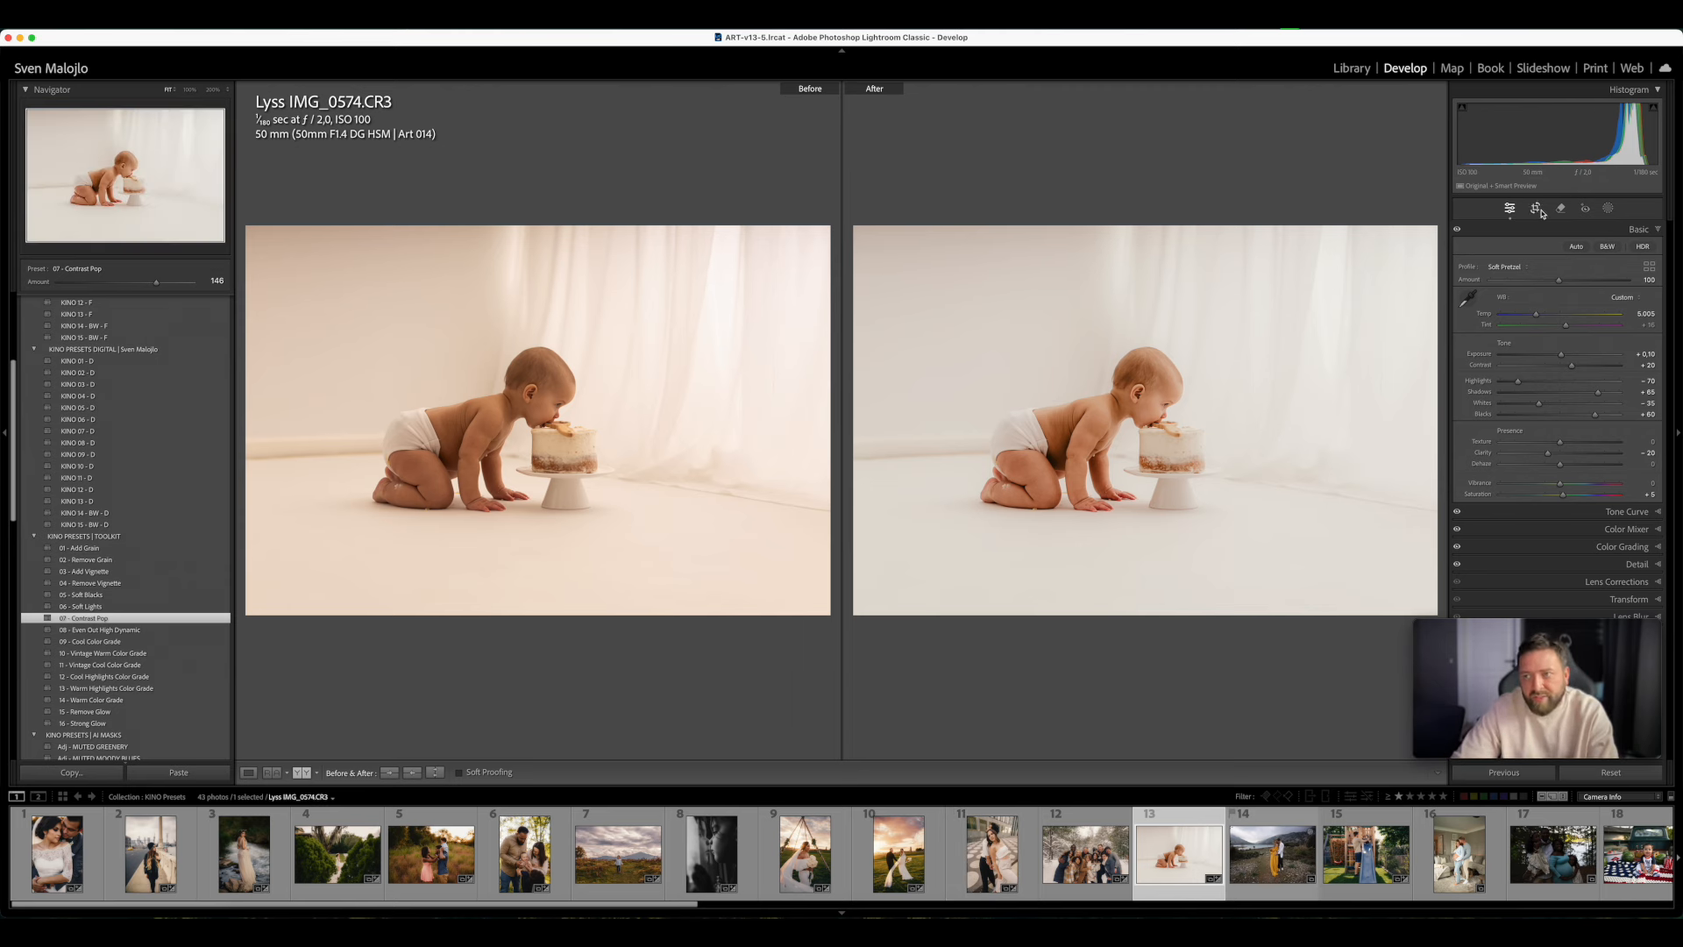
pyautogui.press('y')
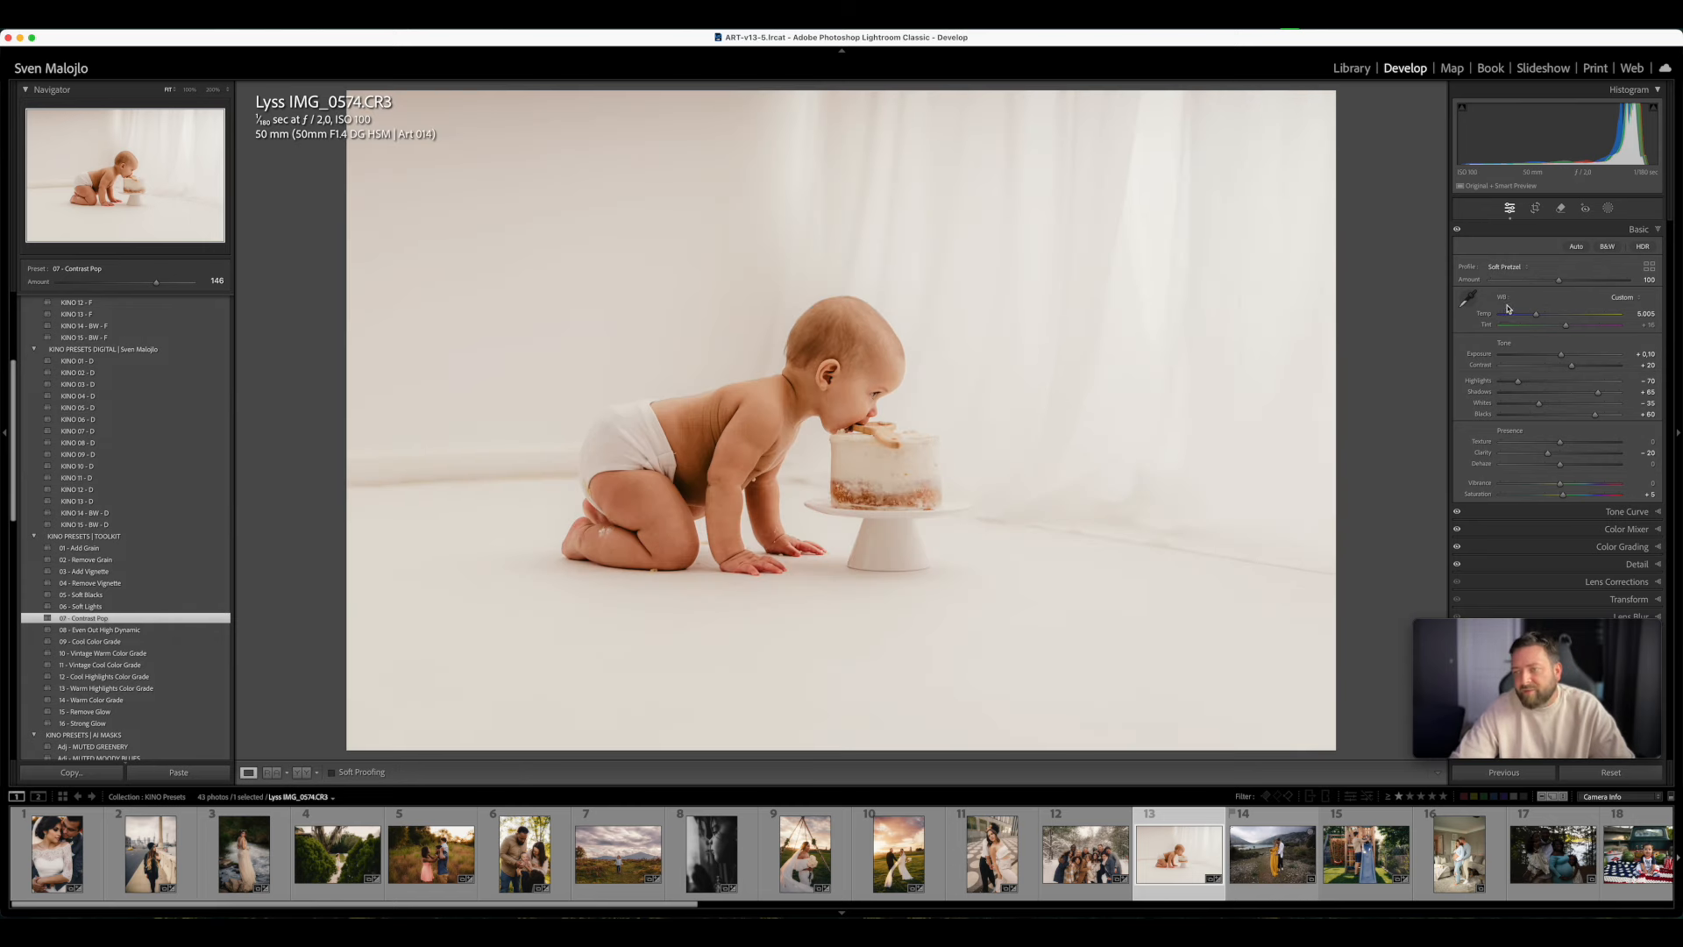
# - Brighten the upper-left backdrop of the baby photo with a linear gradient mask using 01 DODGE, and compare before and after
pyautogui.click(1608, 207)
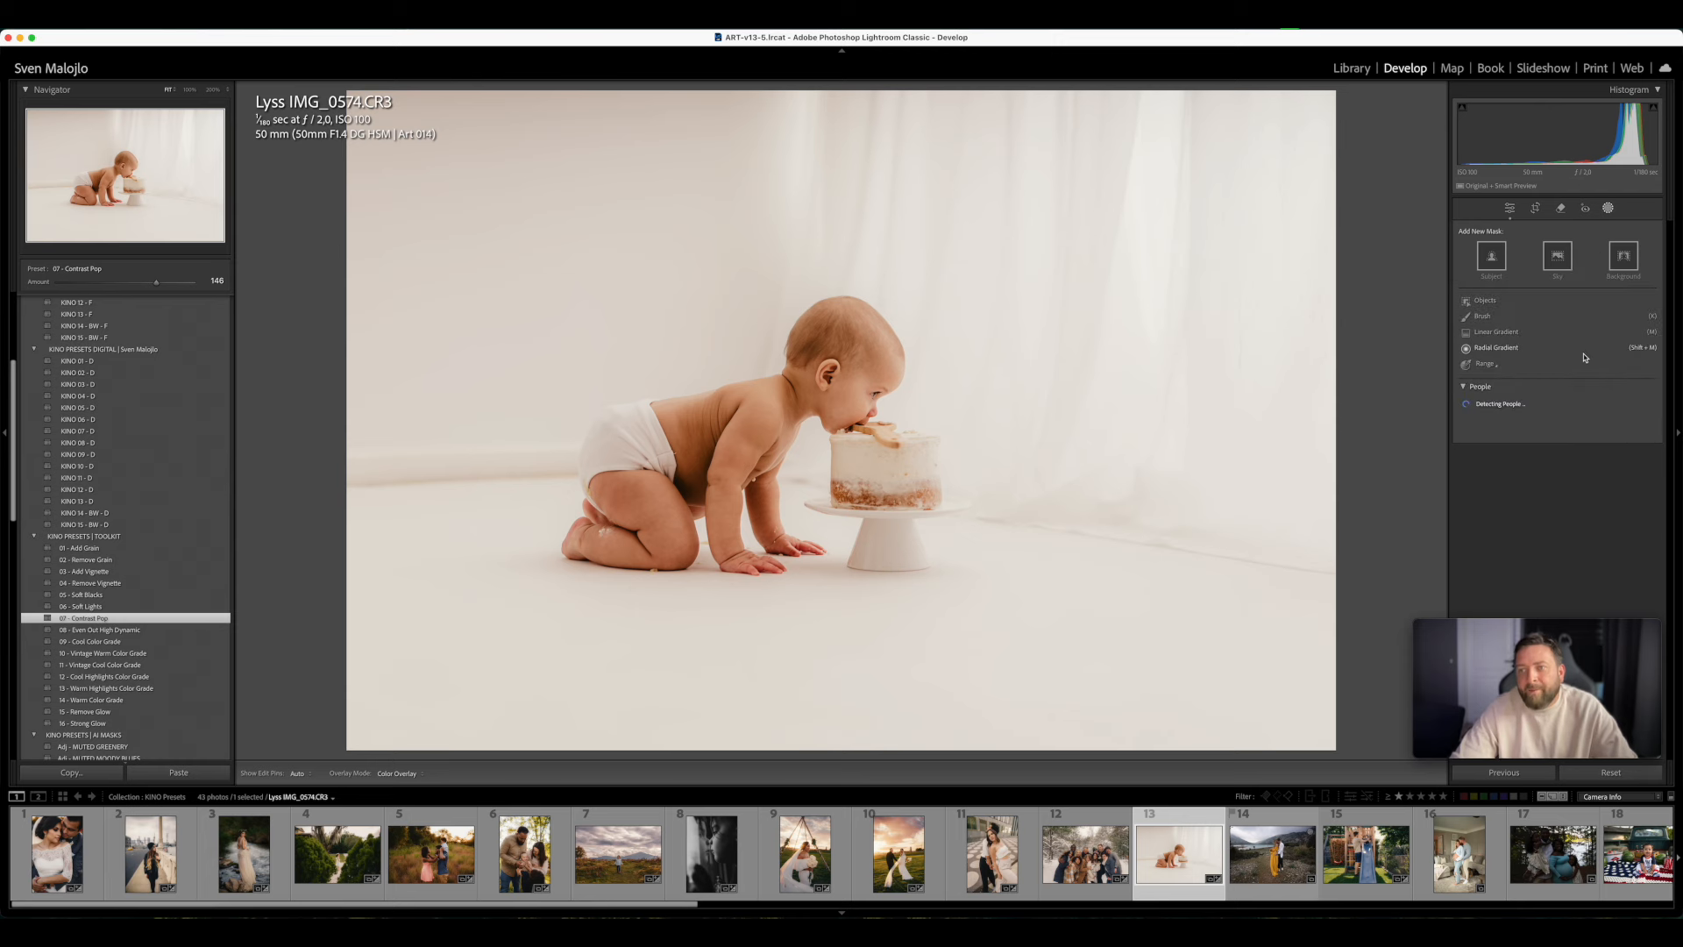
pyautogui.click(1496, 334)
pyautogui.click(1539, 263)
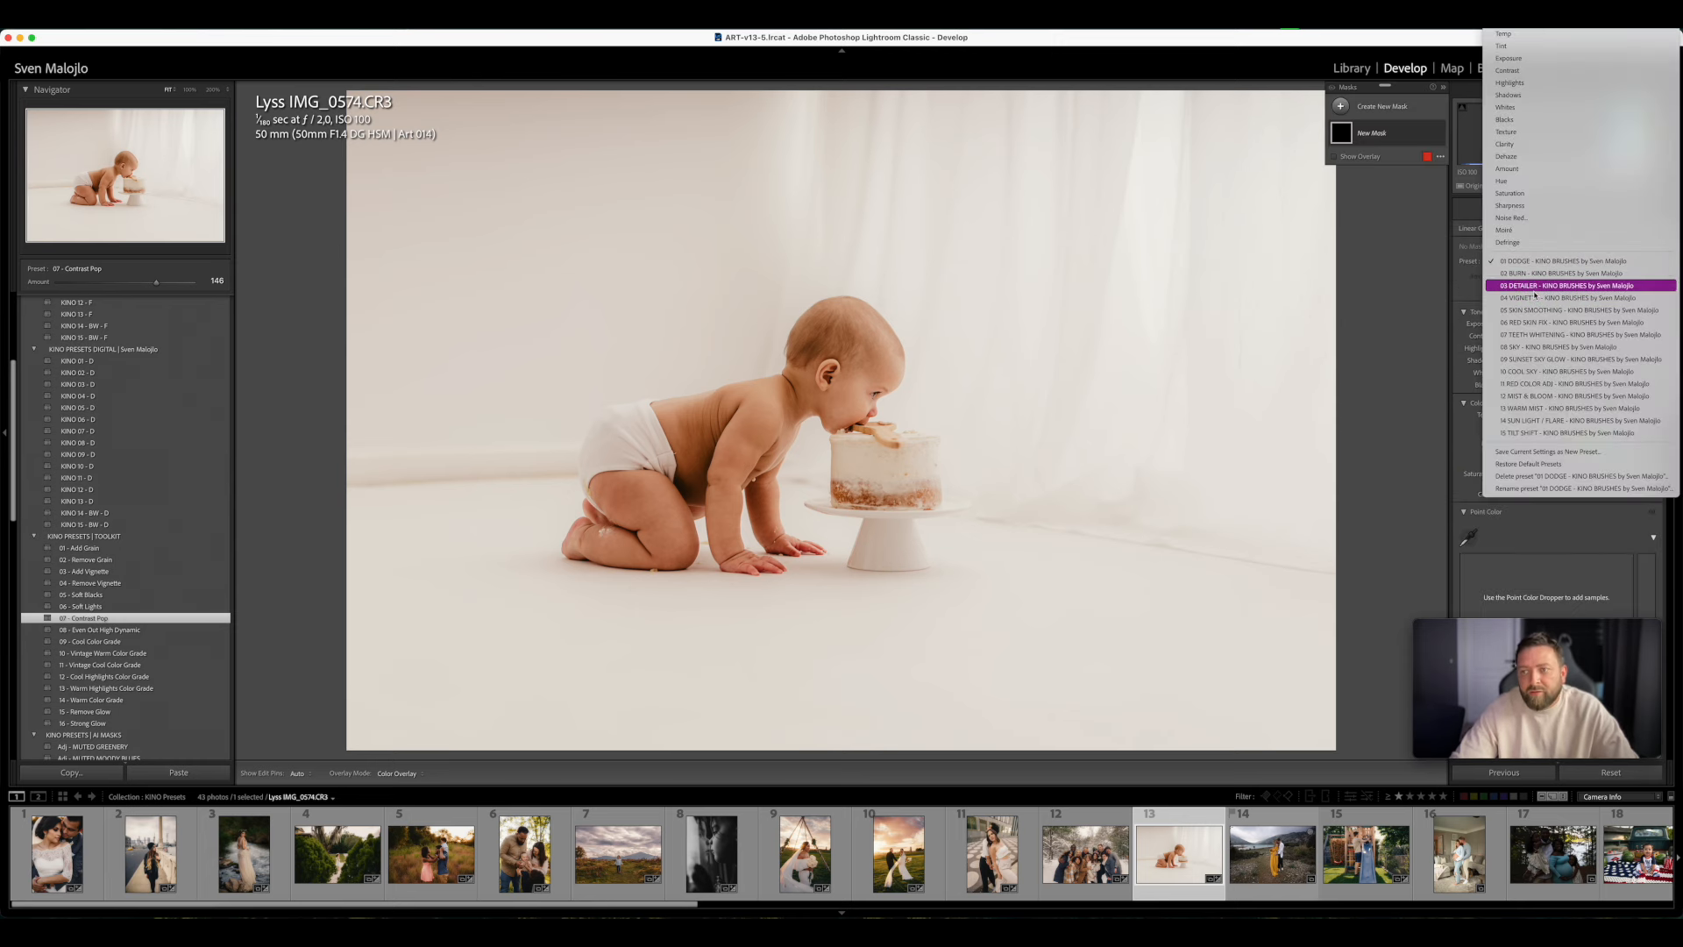
pyautogui.click(1538, 262)
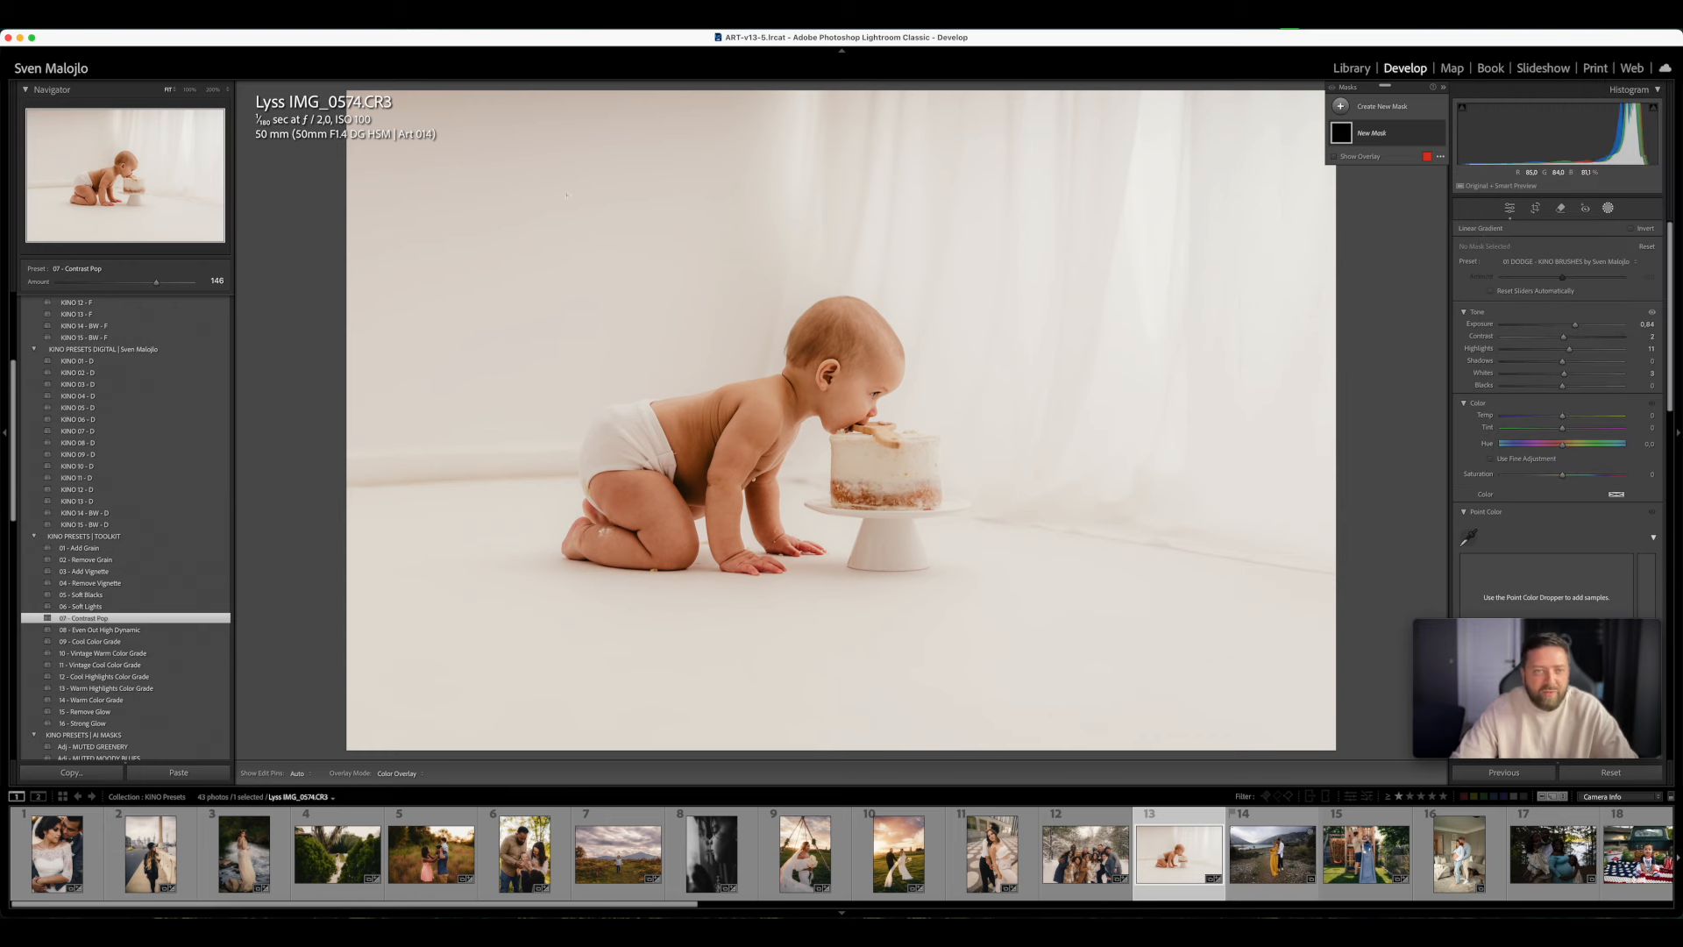
pyautogui.moveTo(544, 132); pyautogui.dragTo(658, 377)
pyautogui.moveTo(596, 251); pyautogui.dragTo(565, 302)
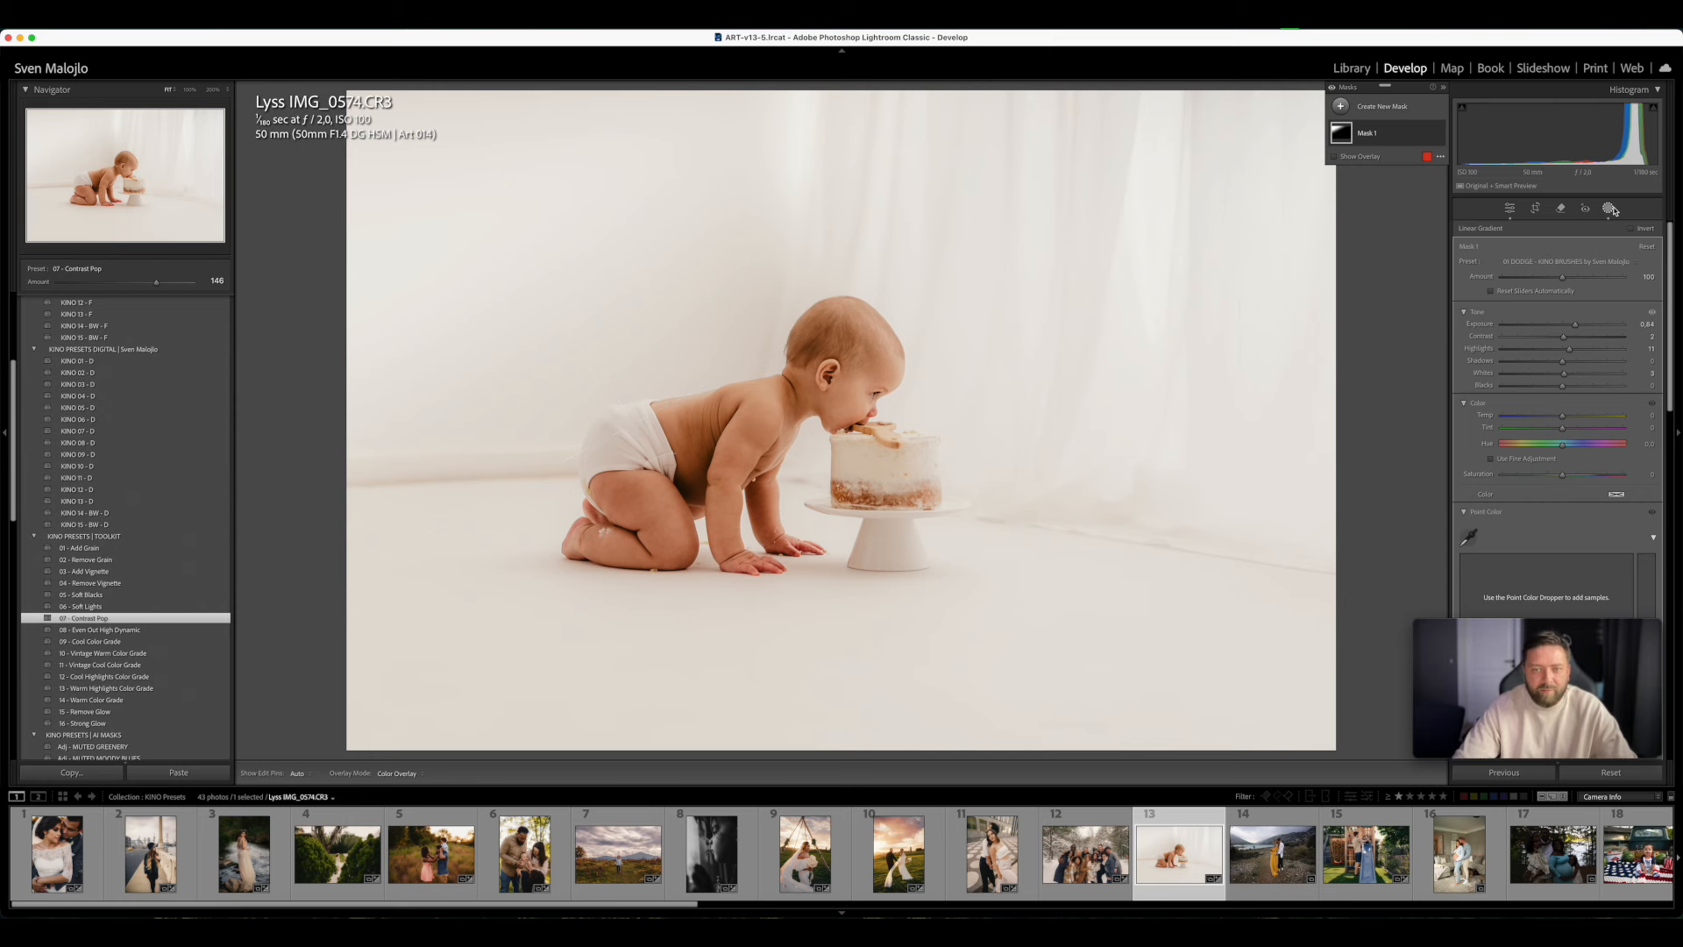
pyautogui.press('y')
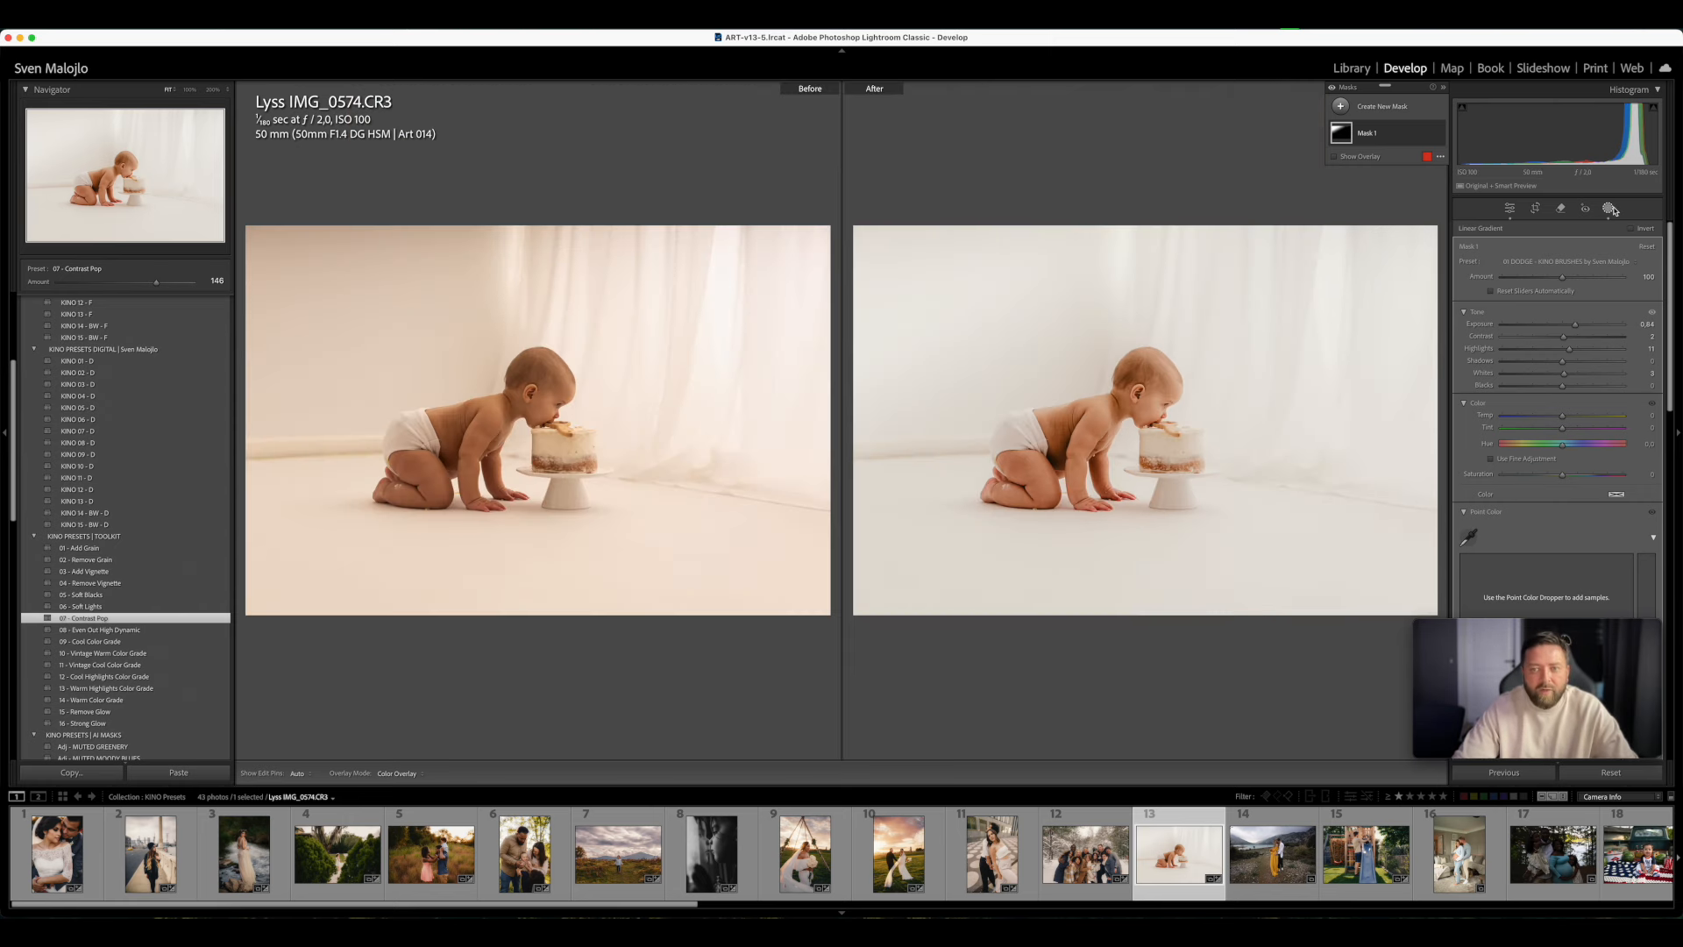
pyautogui.press('y')
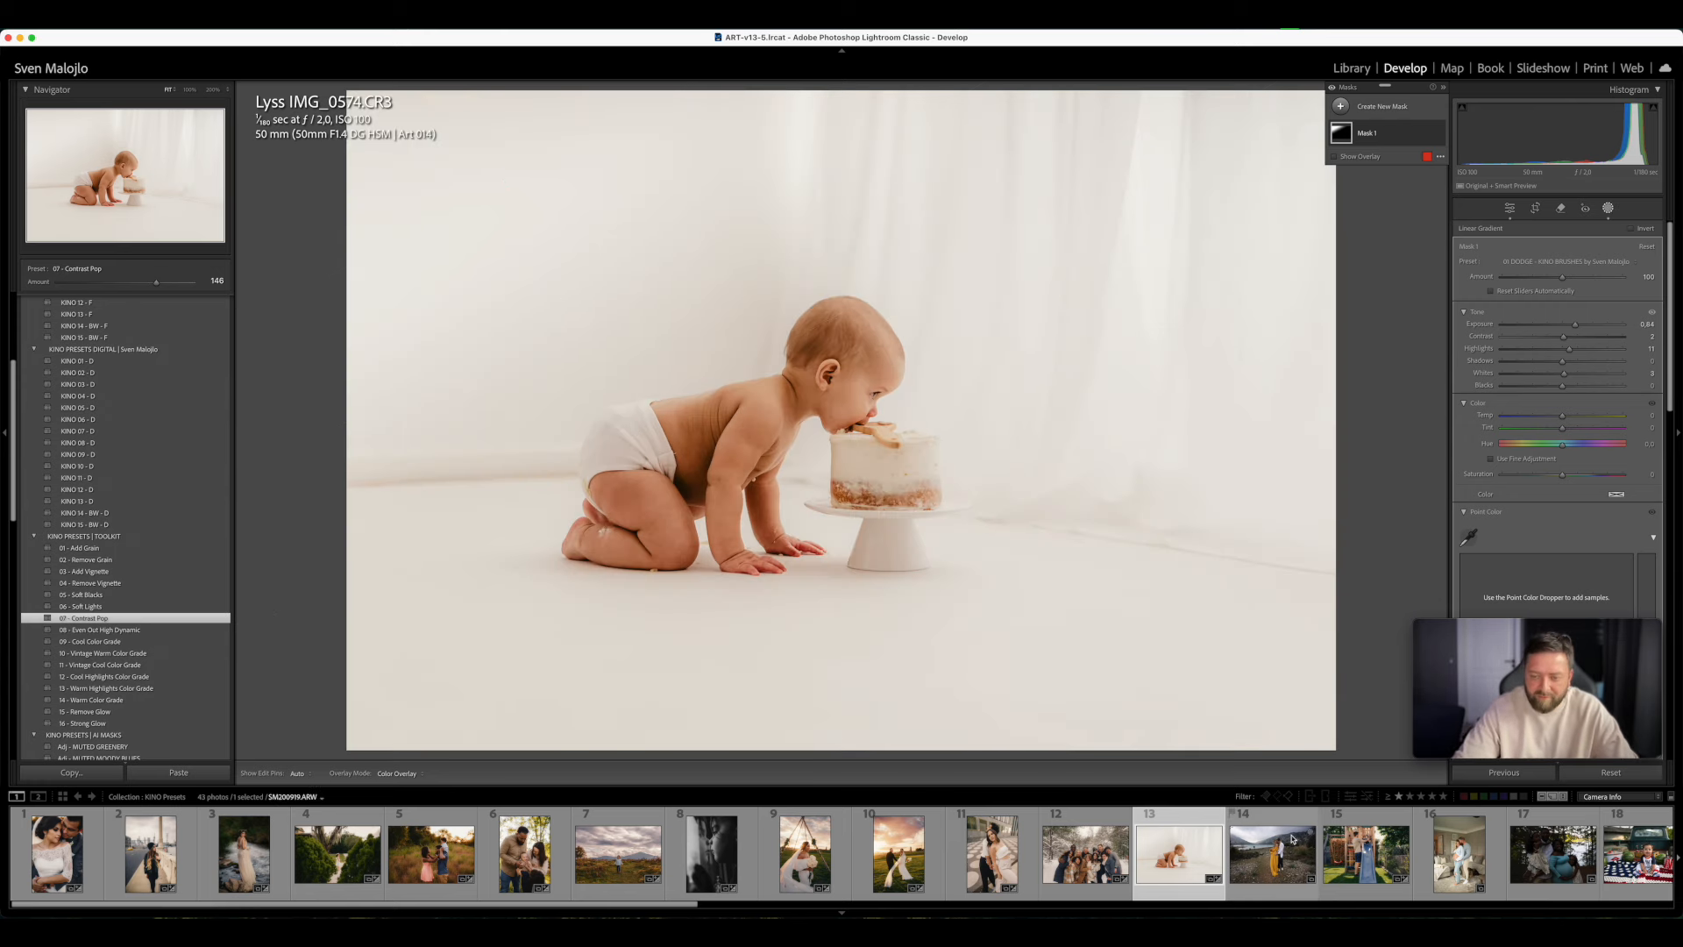
# - Open the lakeside photo of the couple with the yellow dress, apply KINO 01 - F and set Exposure to +0.25
pyautogui.click(1273, 894)
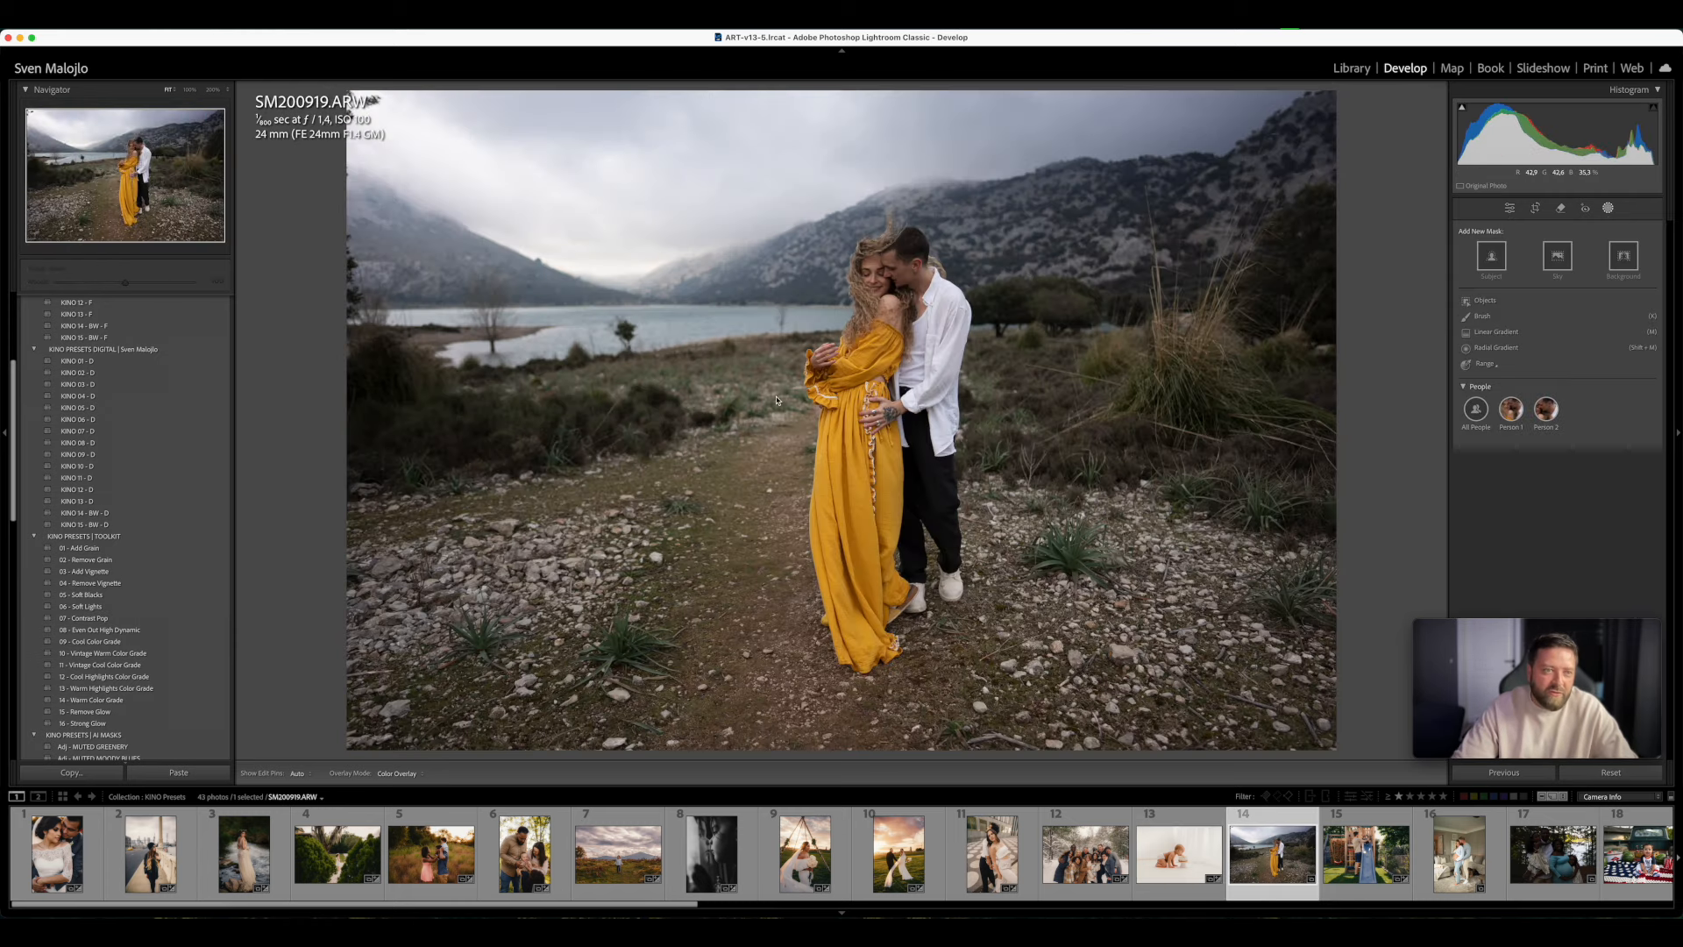
pyautogui.scroll(5, 132, 527)
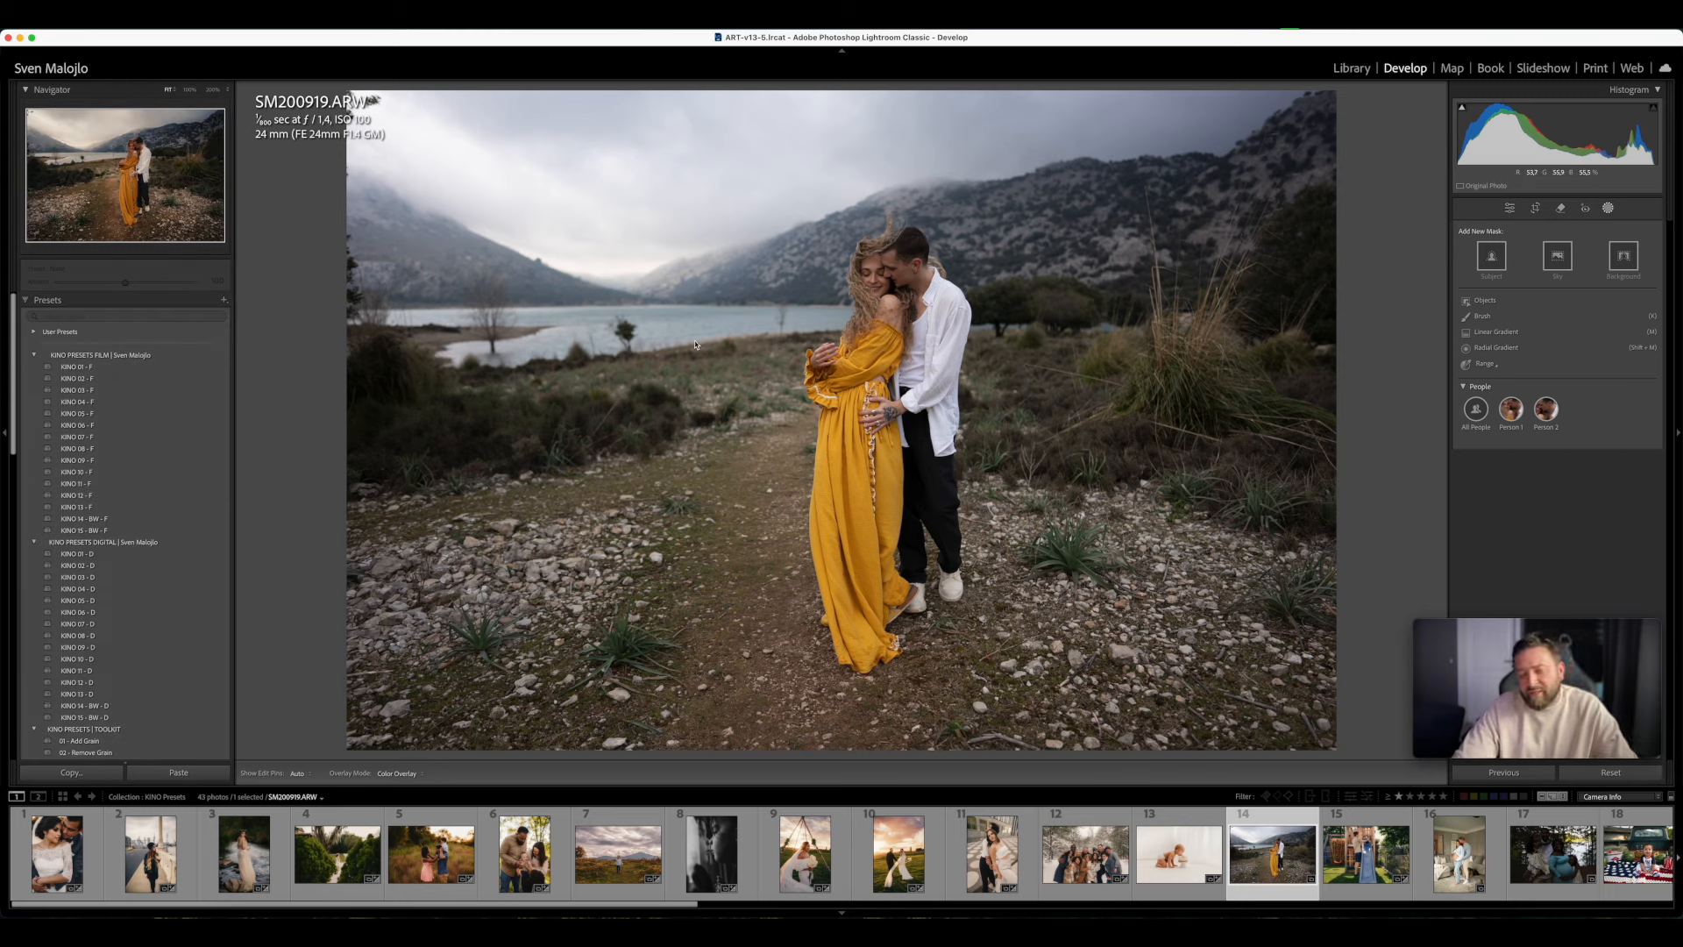
pyautogui.click(88, 367)
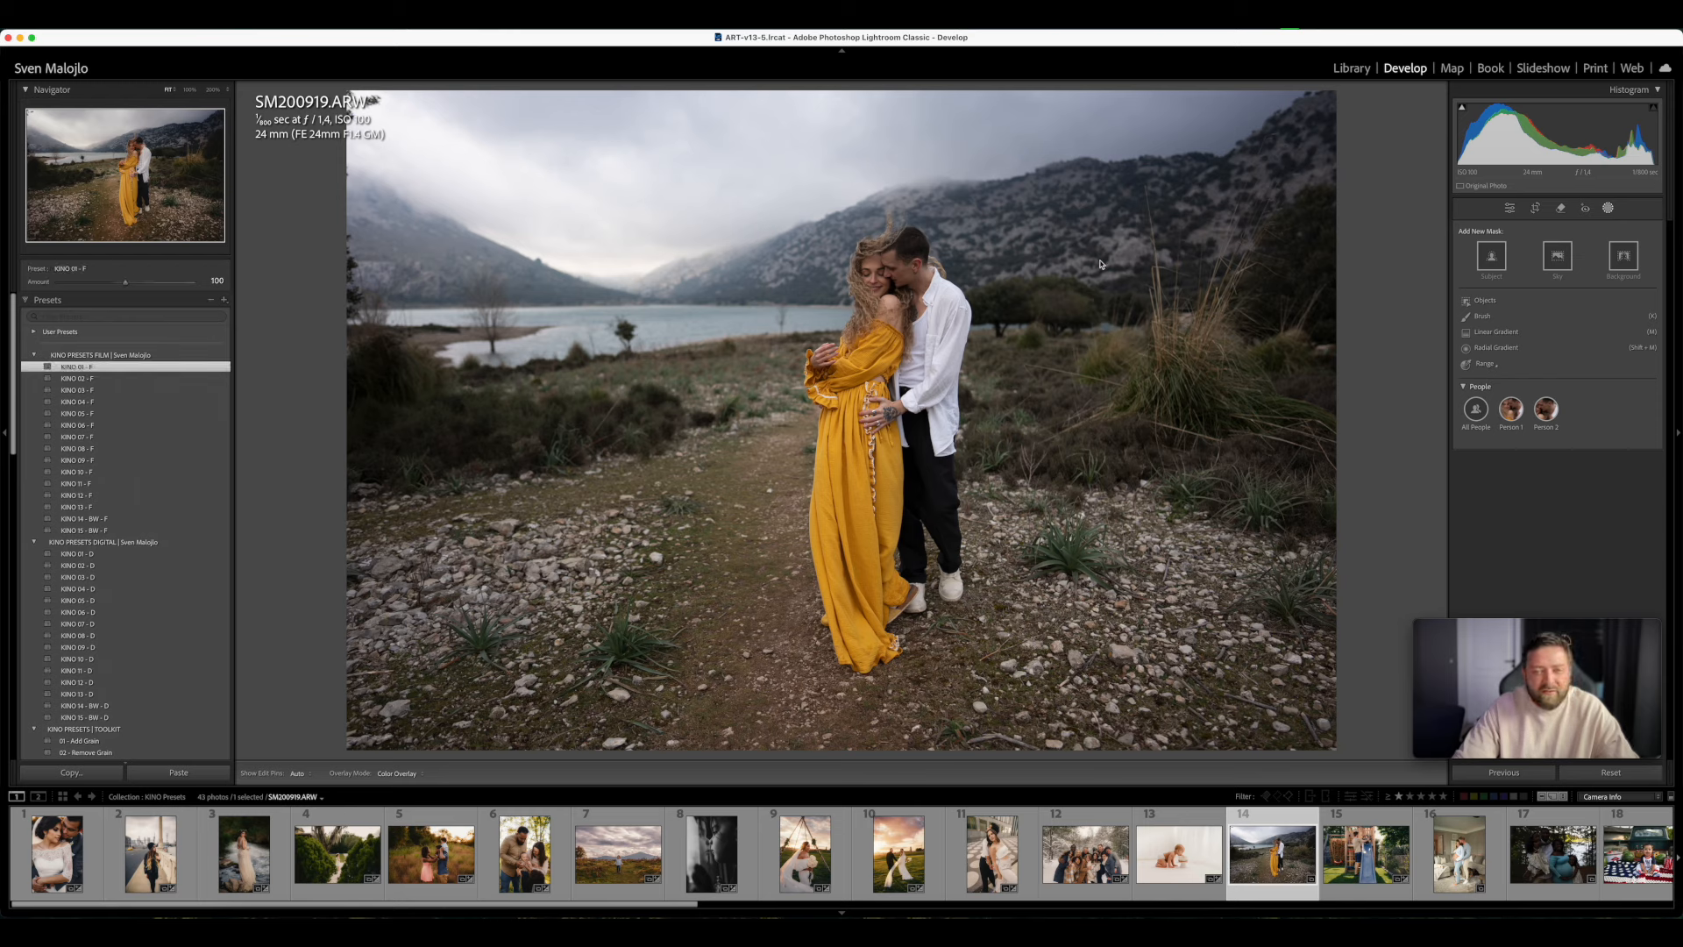
pyautogui.click(1610, 208)
pyautogui.moveTo(1560, 355); pyautogui.dragTo(1566, 358)
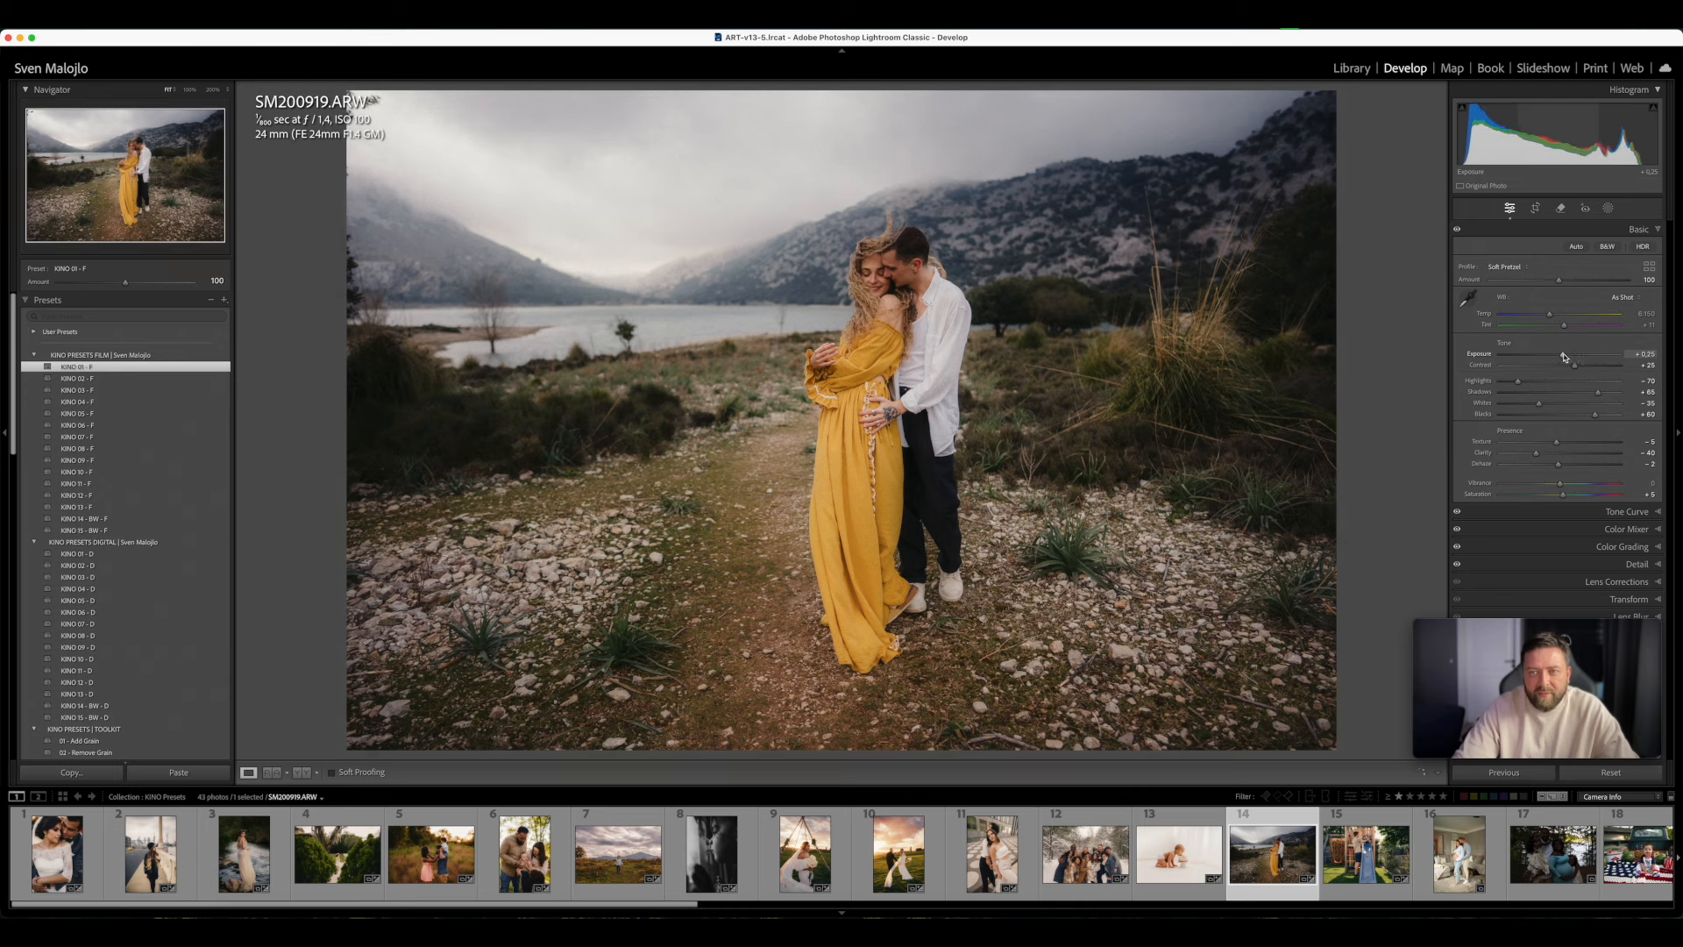
# - Warm the lakeside couple photo to a Temp of about 7,090, set Tint to +15 and compare before and after
pyautogui.moveTo(1549, 314); pyautogui.dragTo(1566, 324)
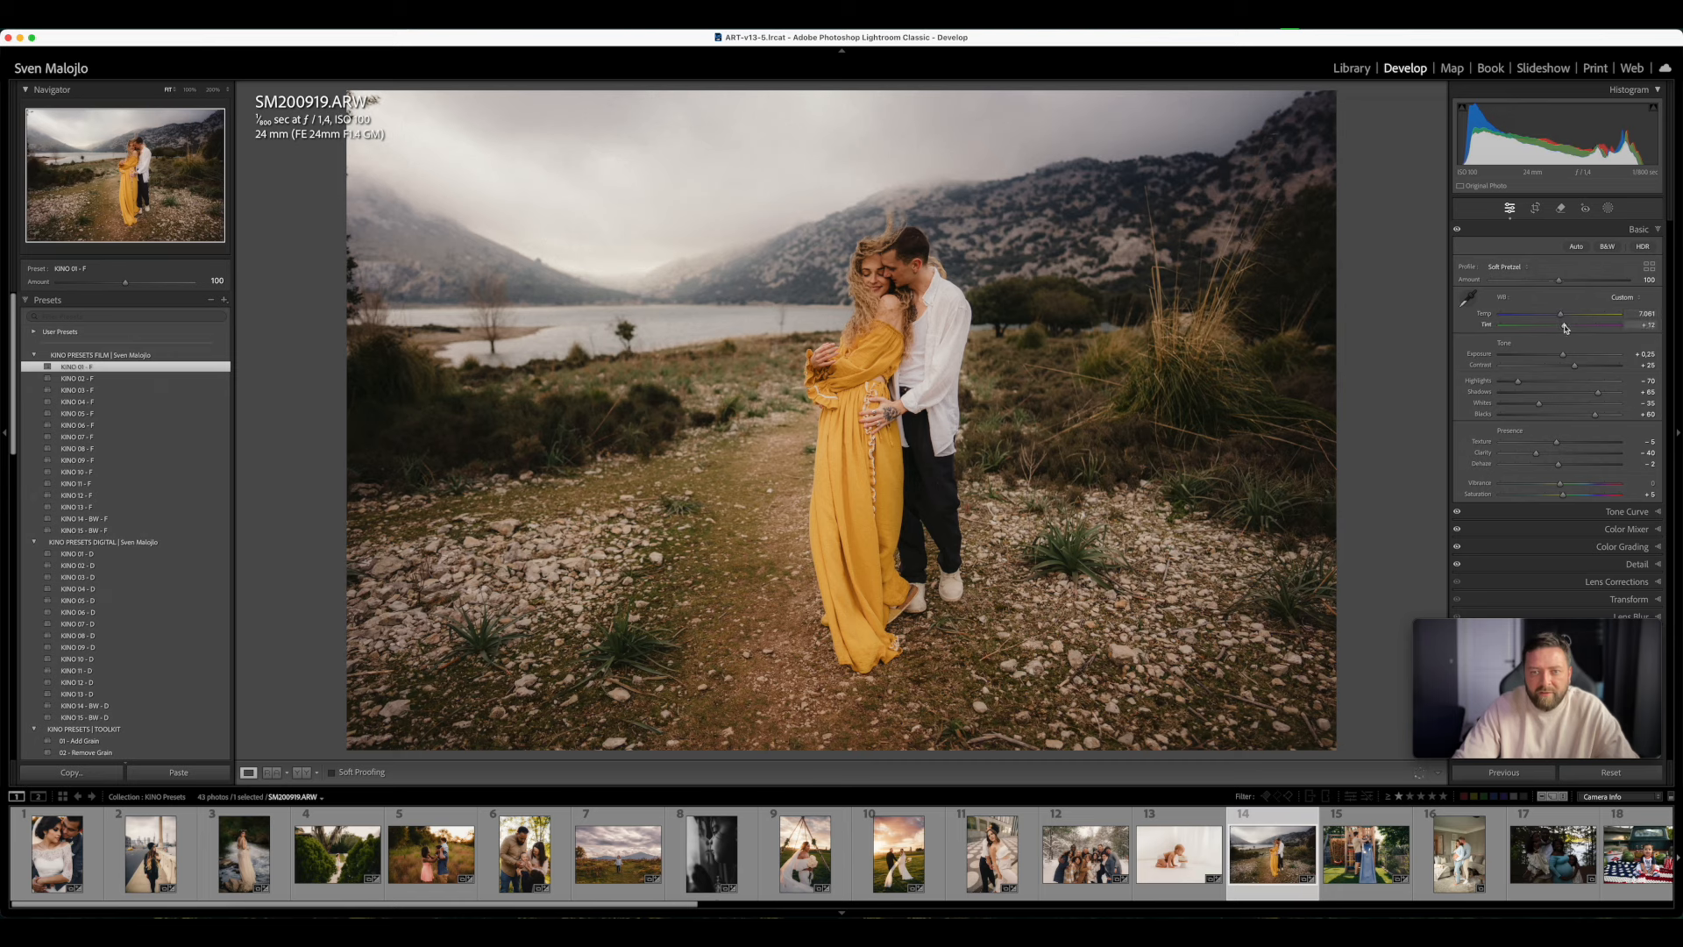
pyautogui.click(1566, 326)
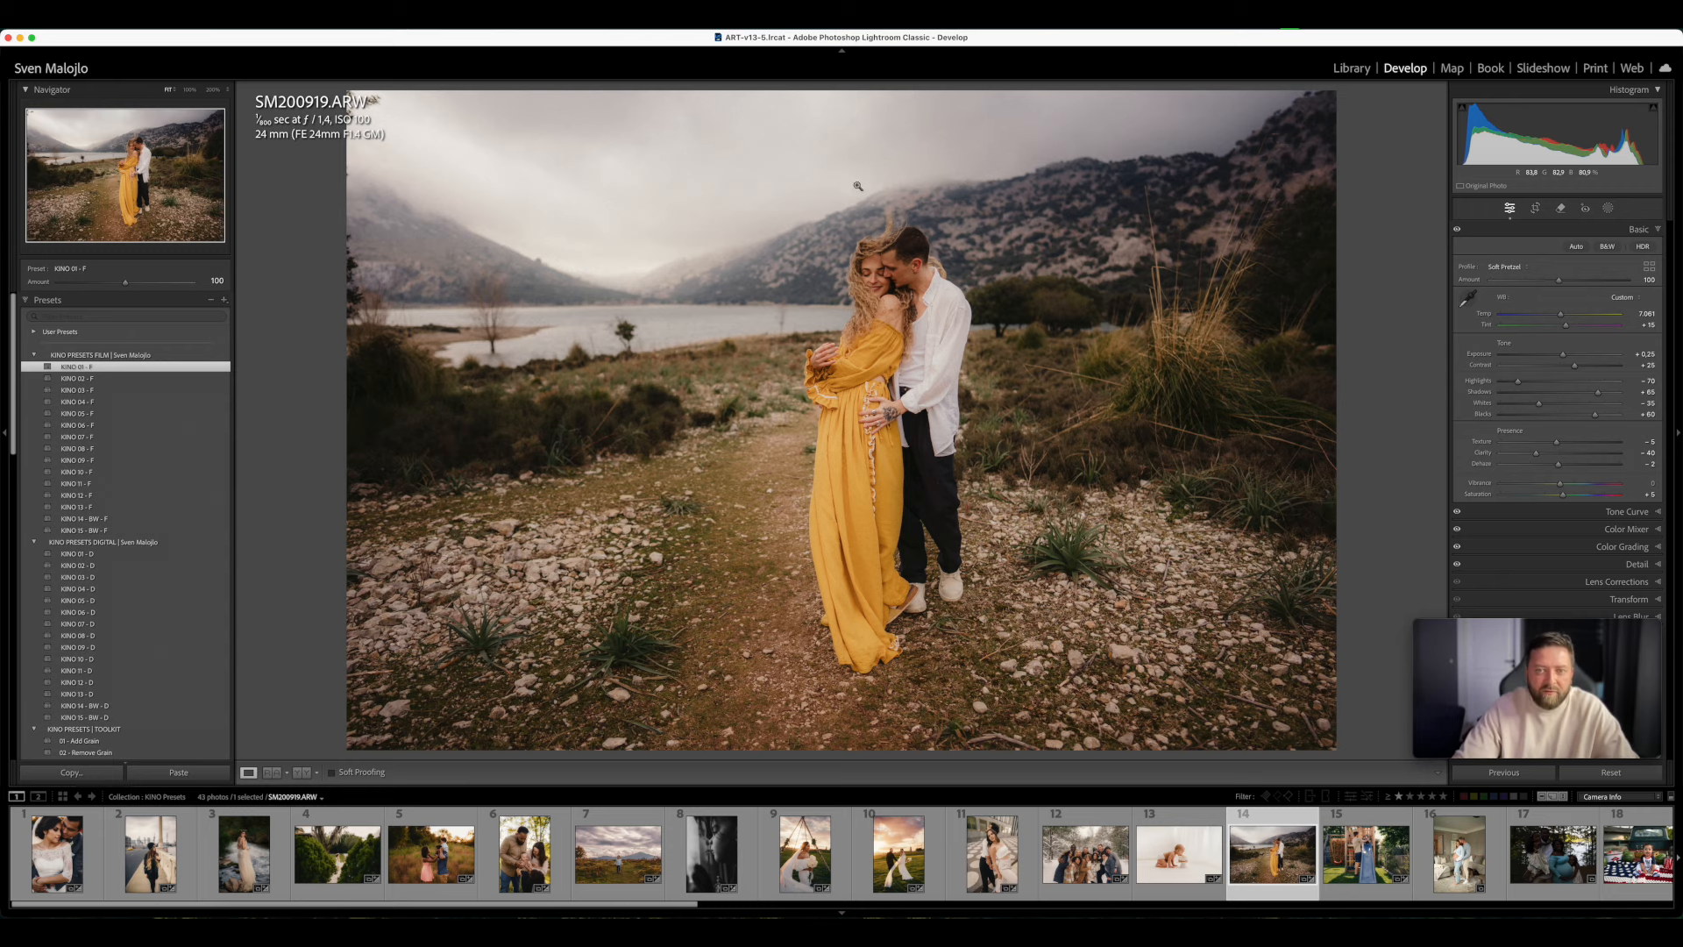
pyautogui.press('y')
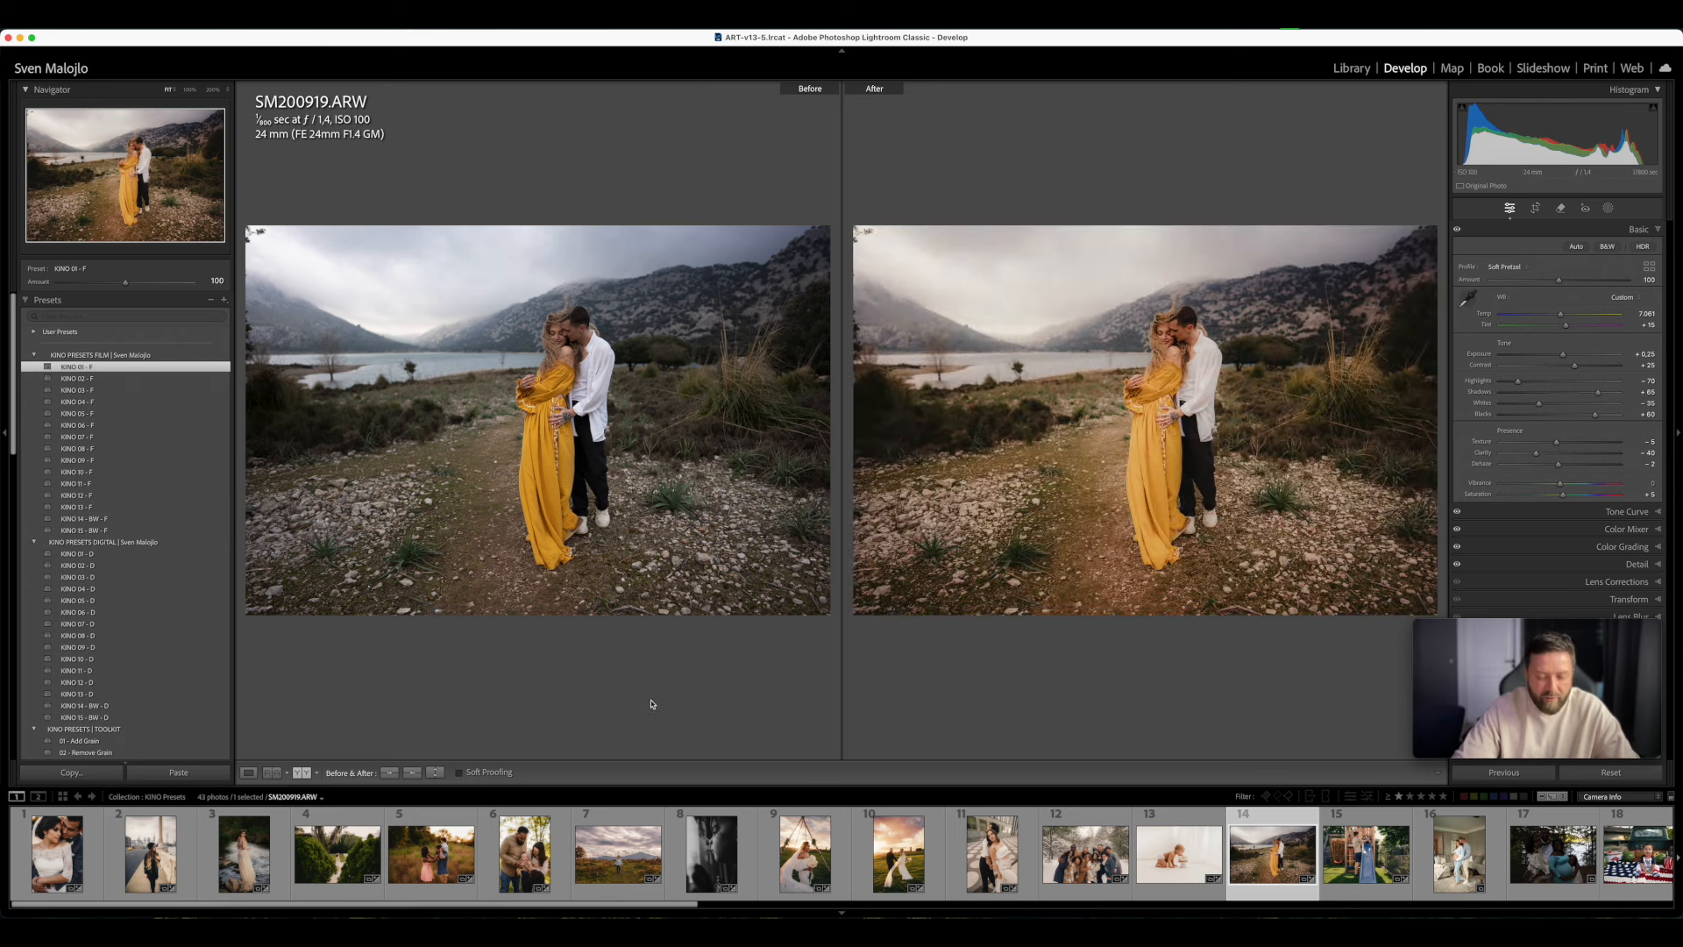
pyautogui.press('y')
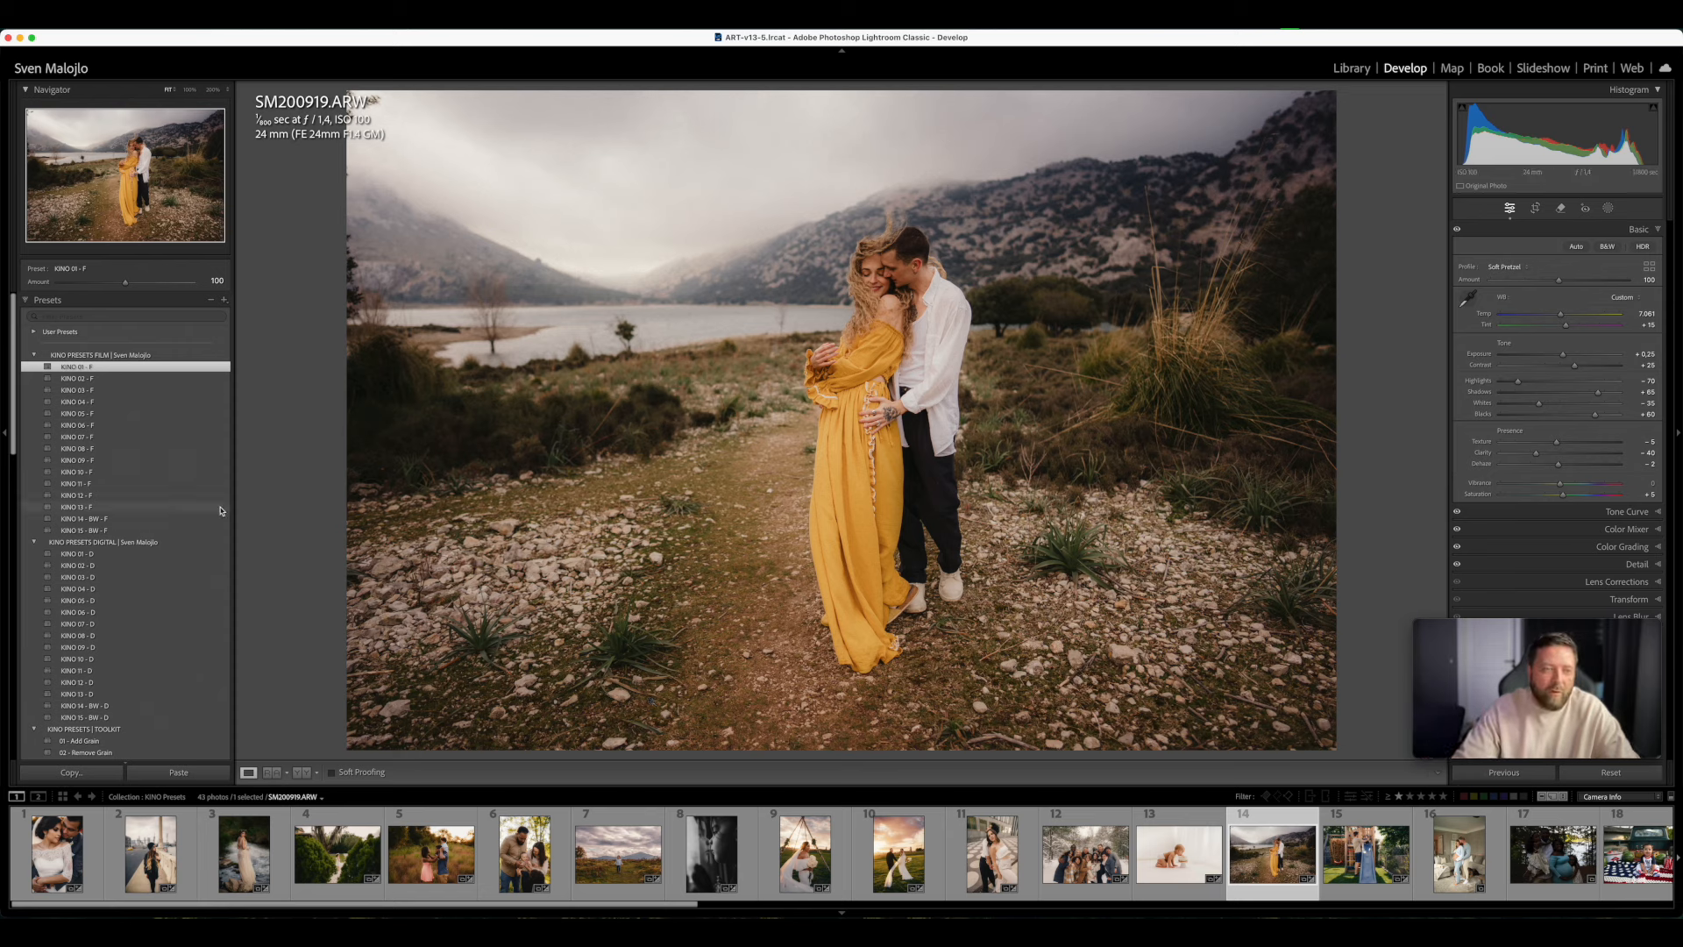
# - Try KINO 02, 03, 05, 09, 10 and 13 - F on the lakeside couple photo, and return to KINO 01 - F
pyautogui.click(131, 379)
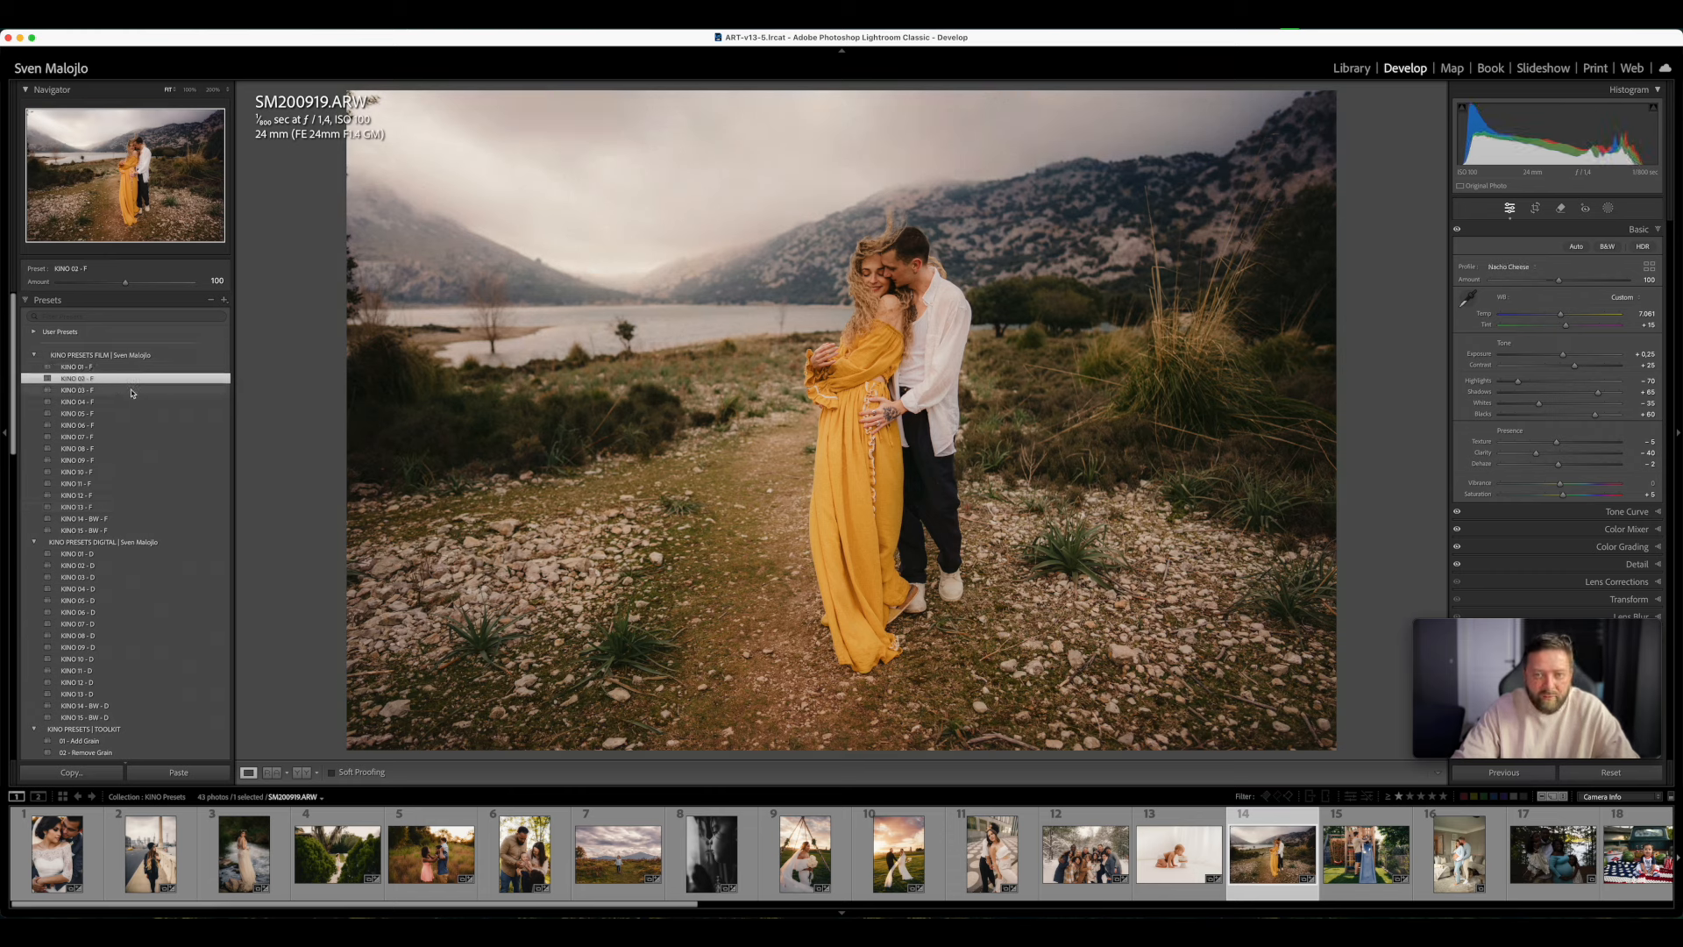
pyautogui.click(130, 391)
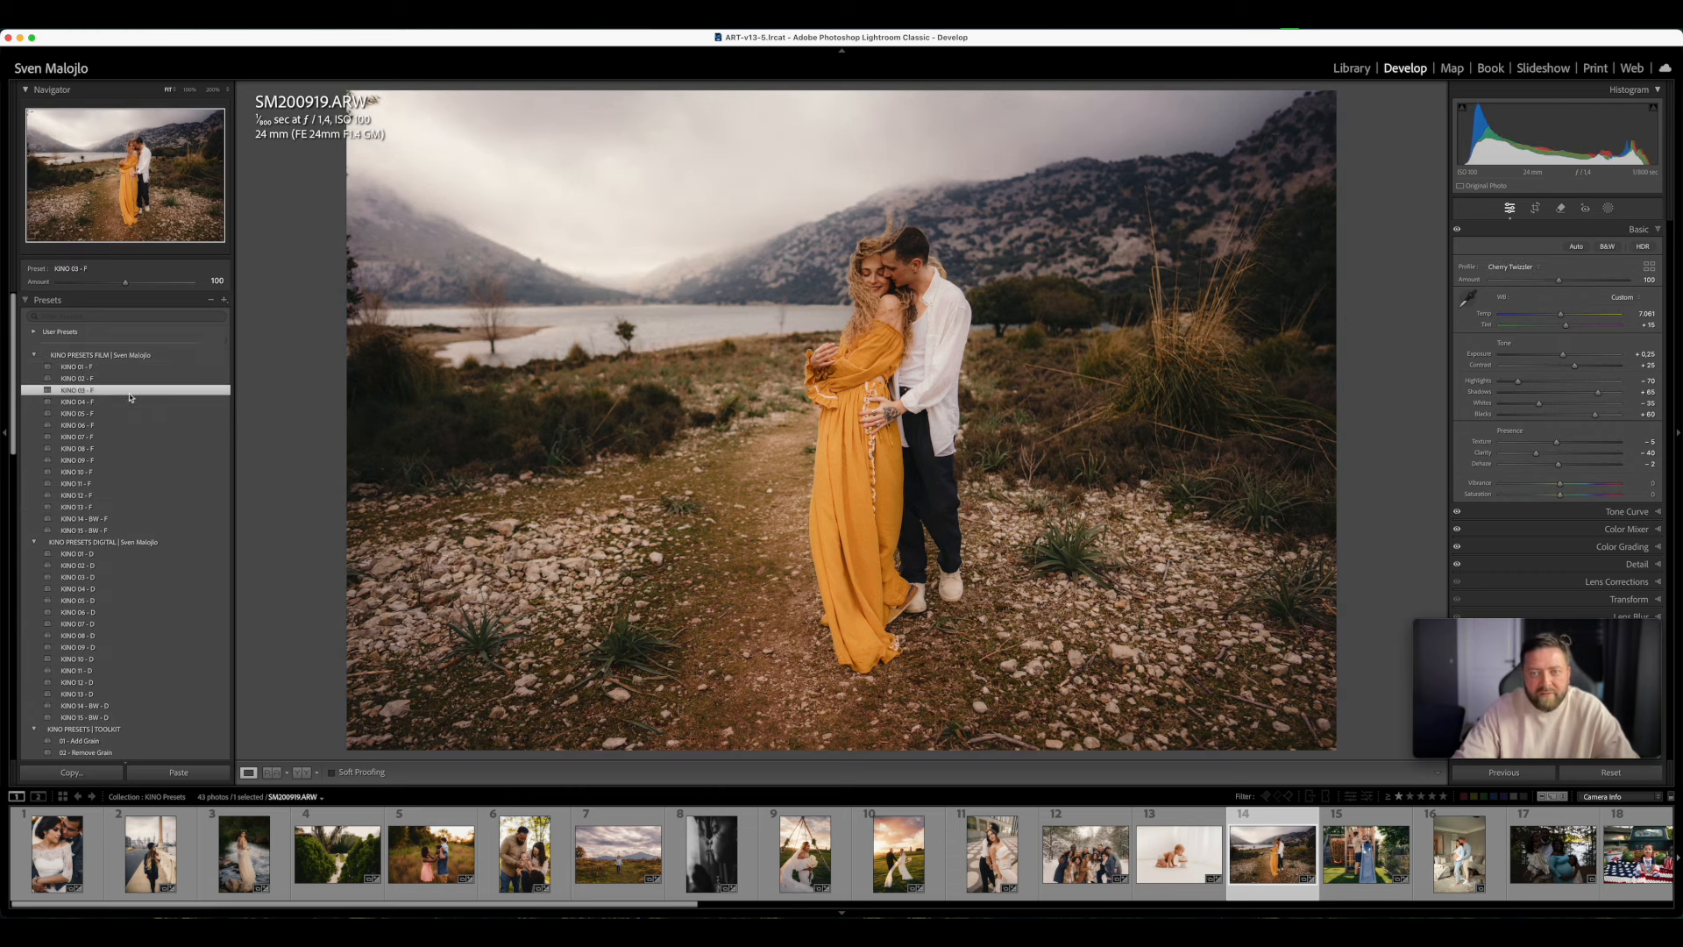
pyautogui.click(124, 411)
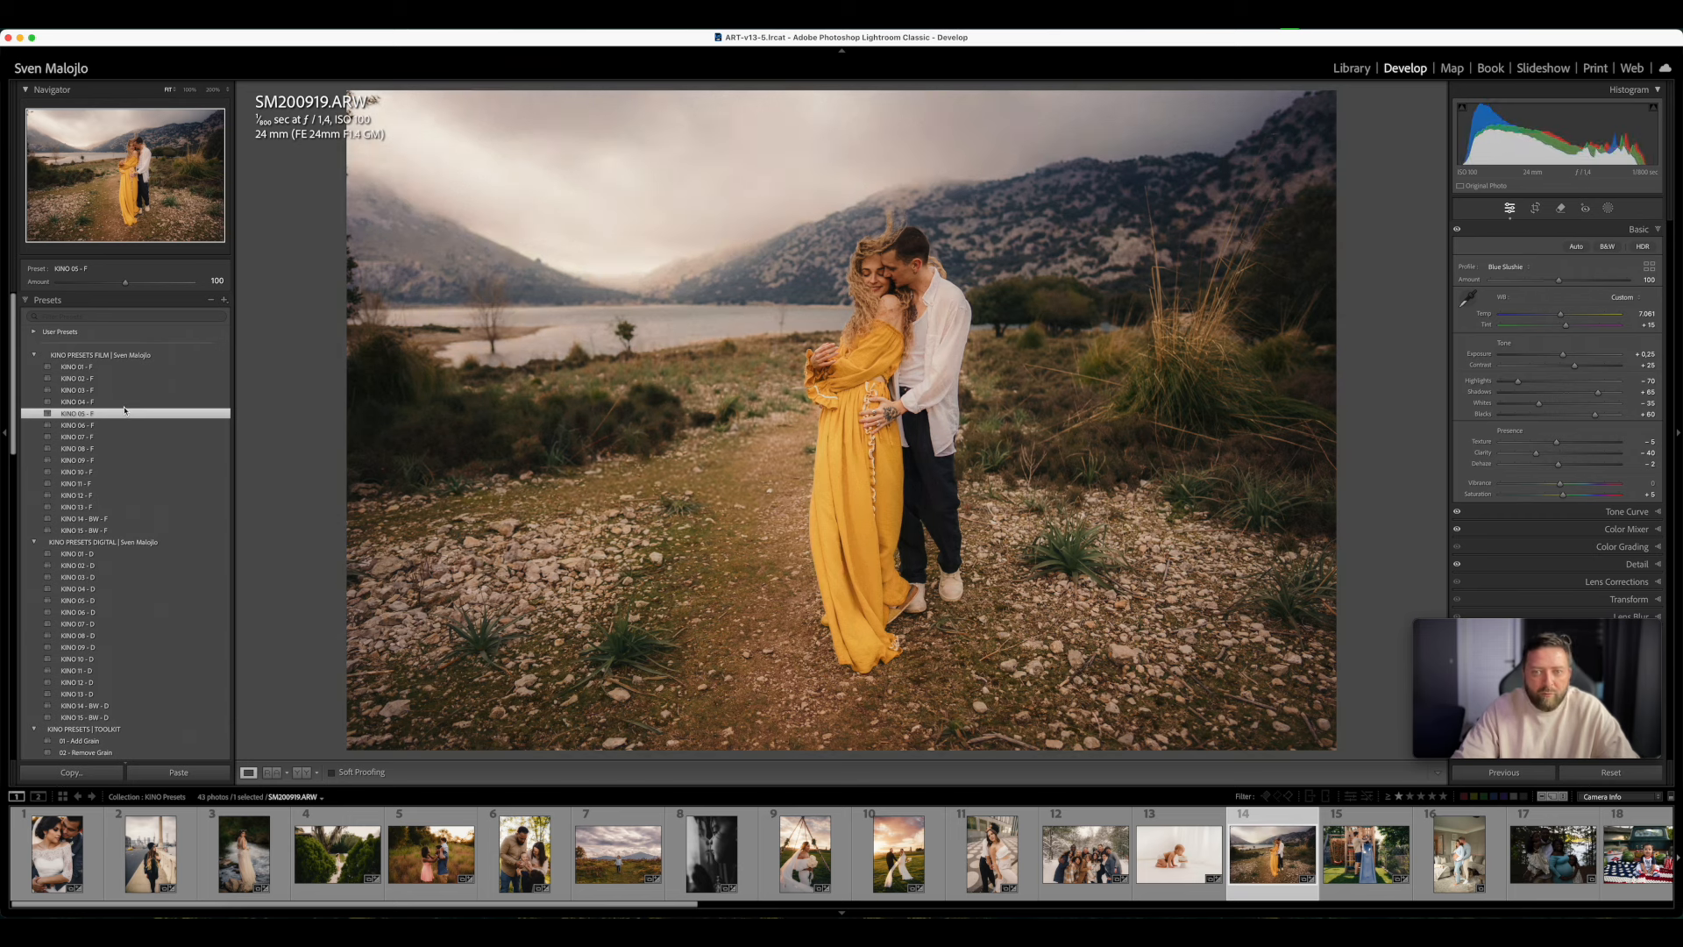
pyautogui.click(110, 461)
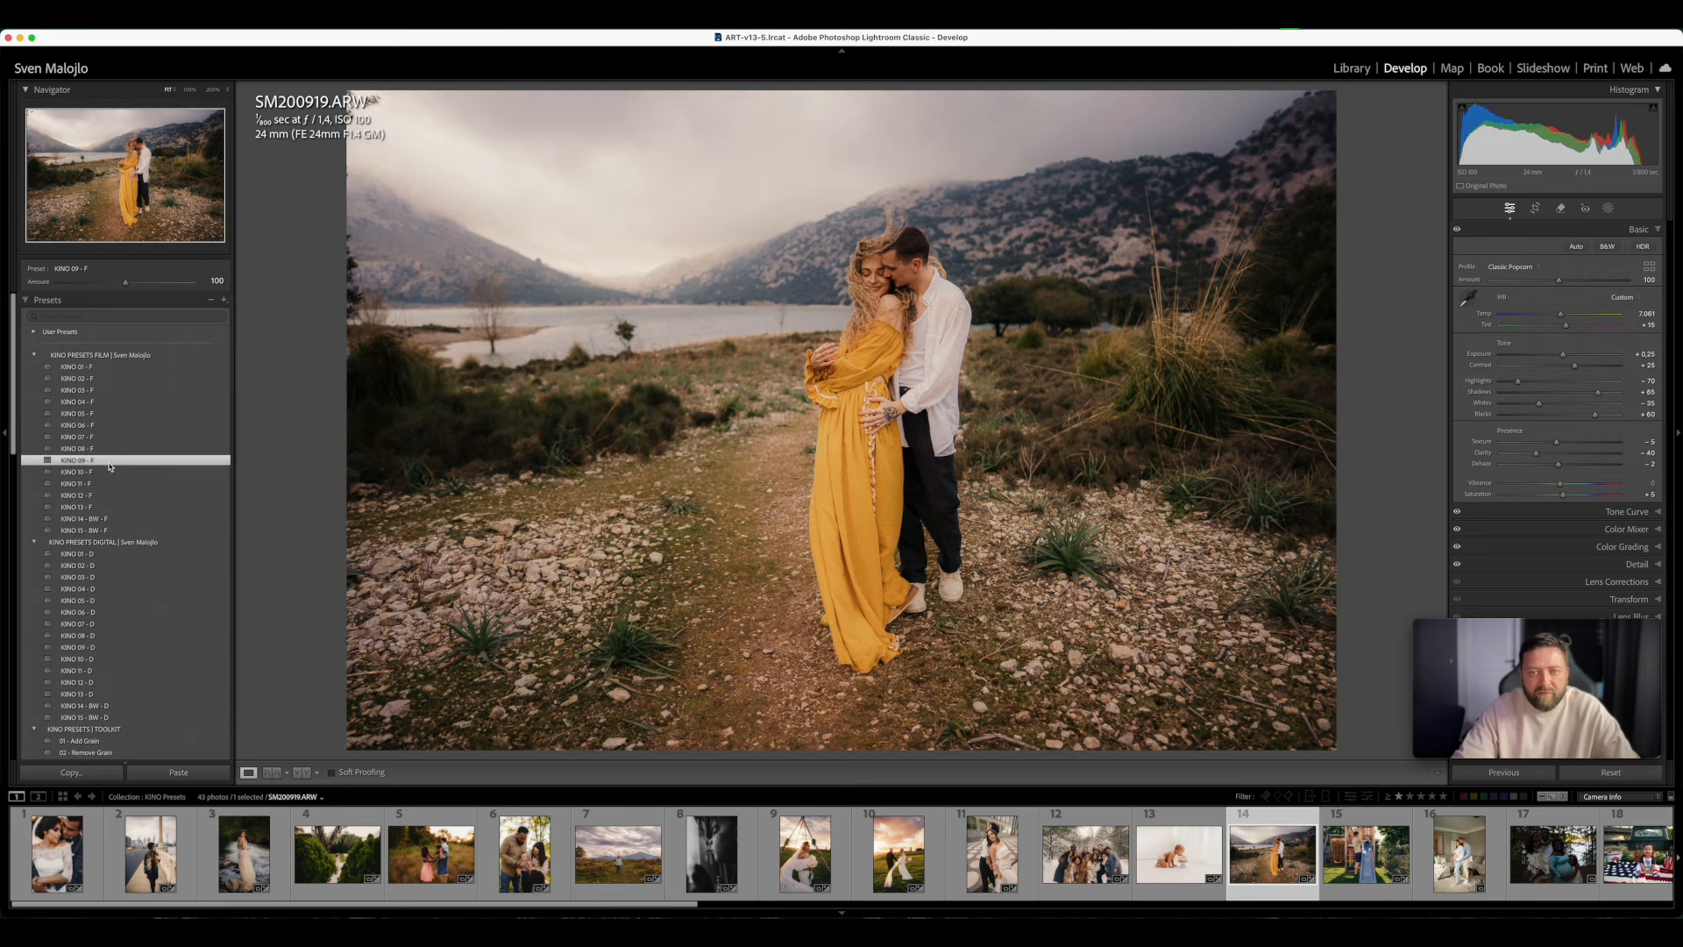
pyautogui.click(112, 471)
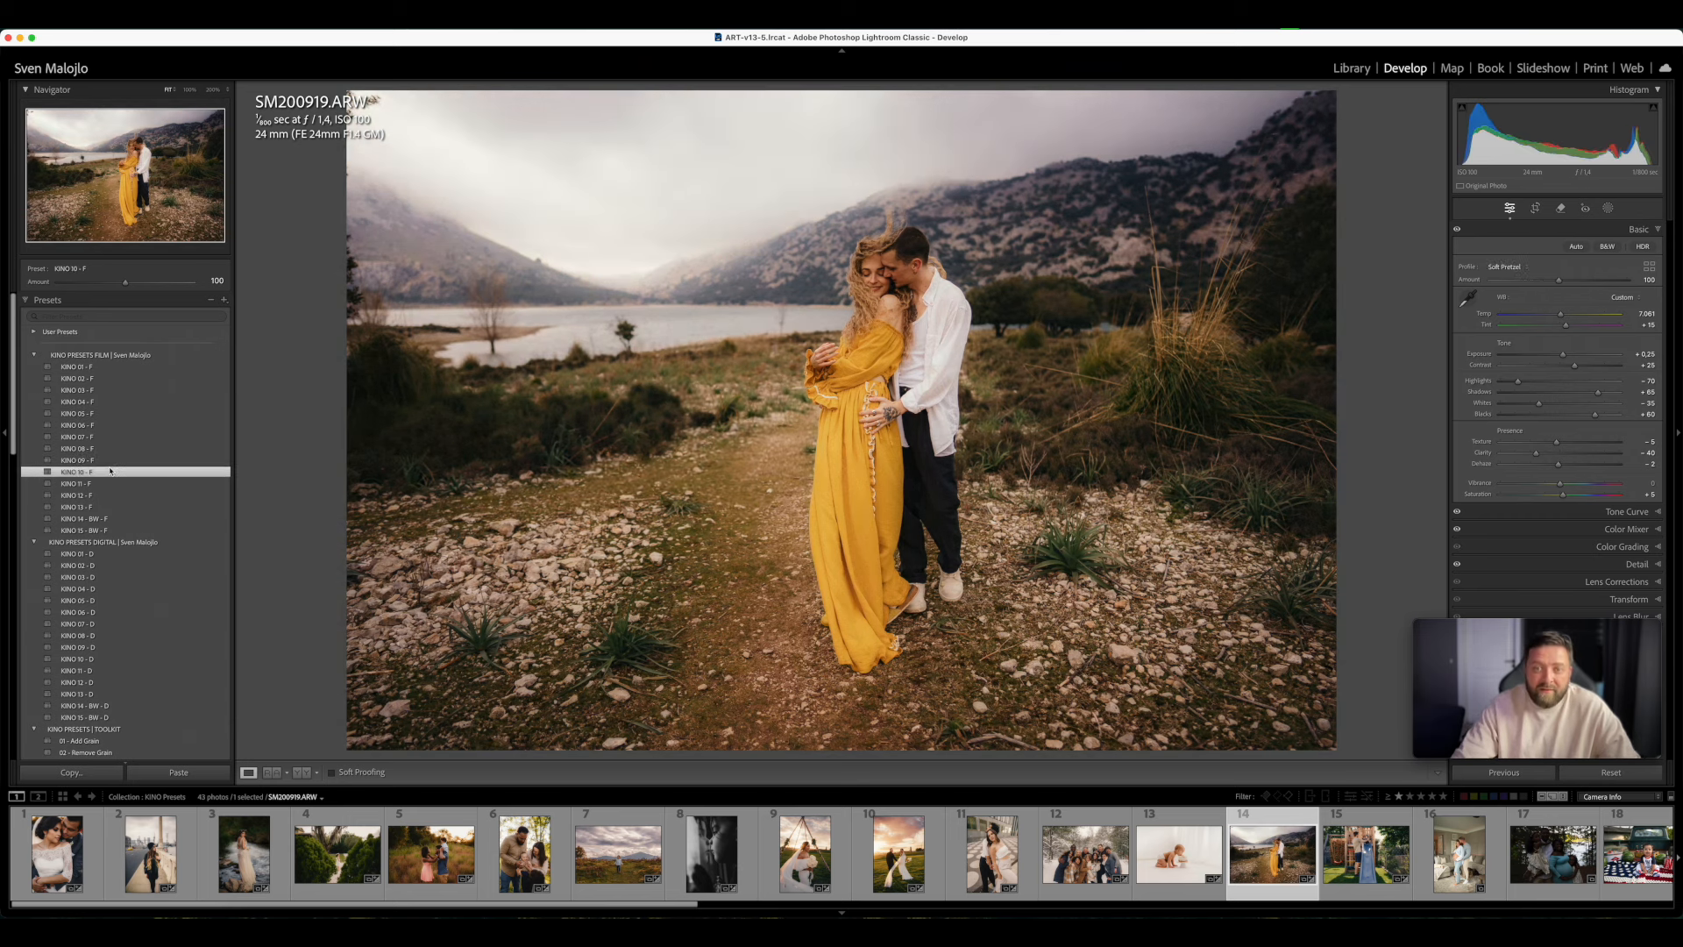
pyautogui.click(132, 507)
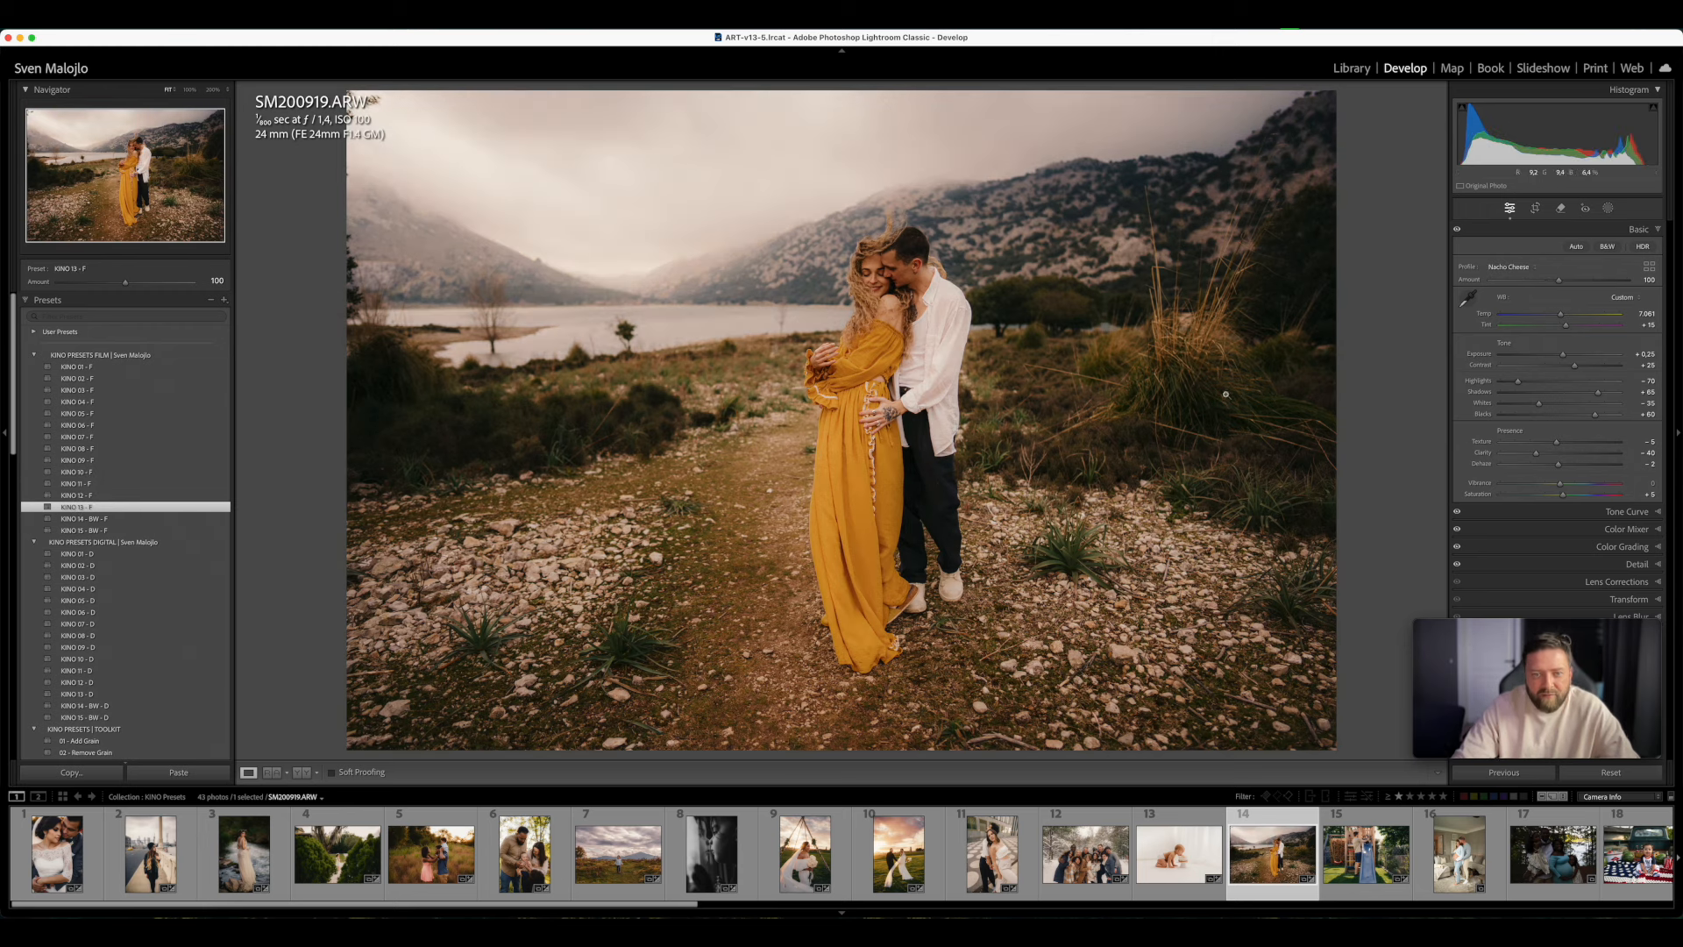
pyautogui.click(101, 372)
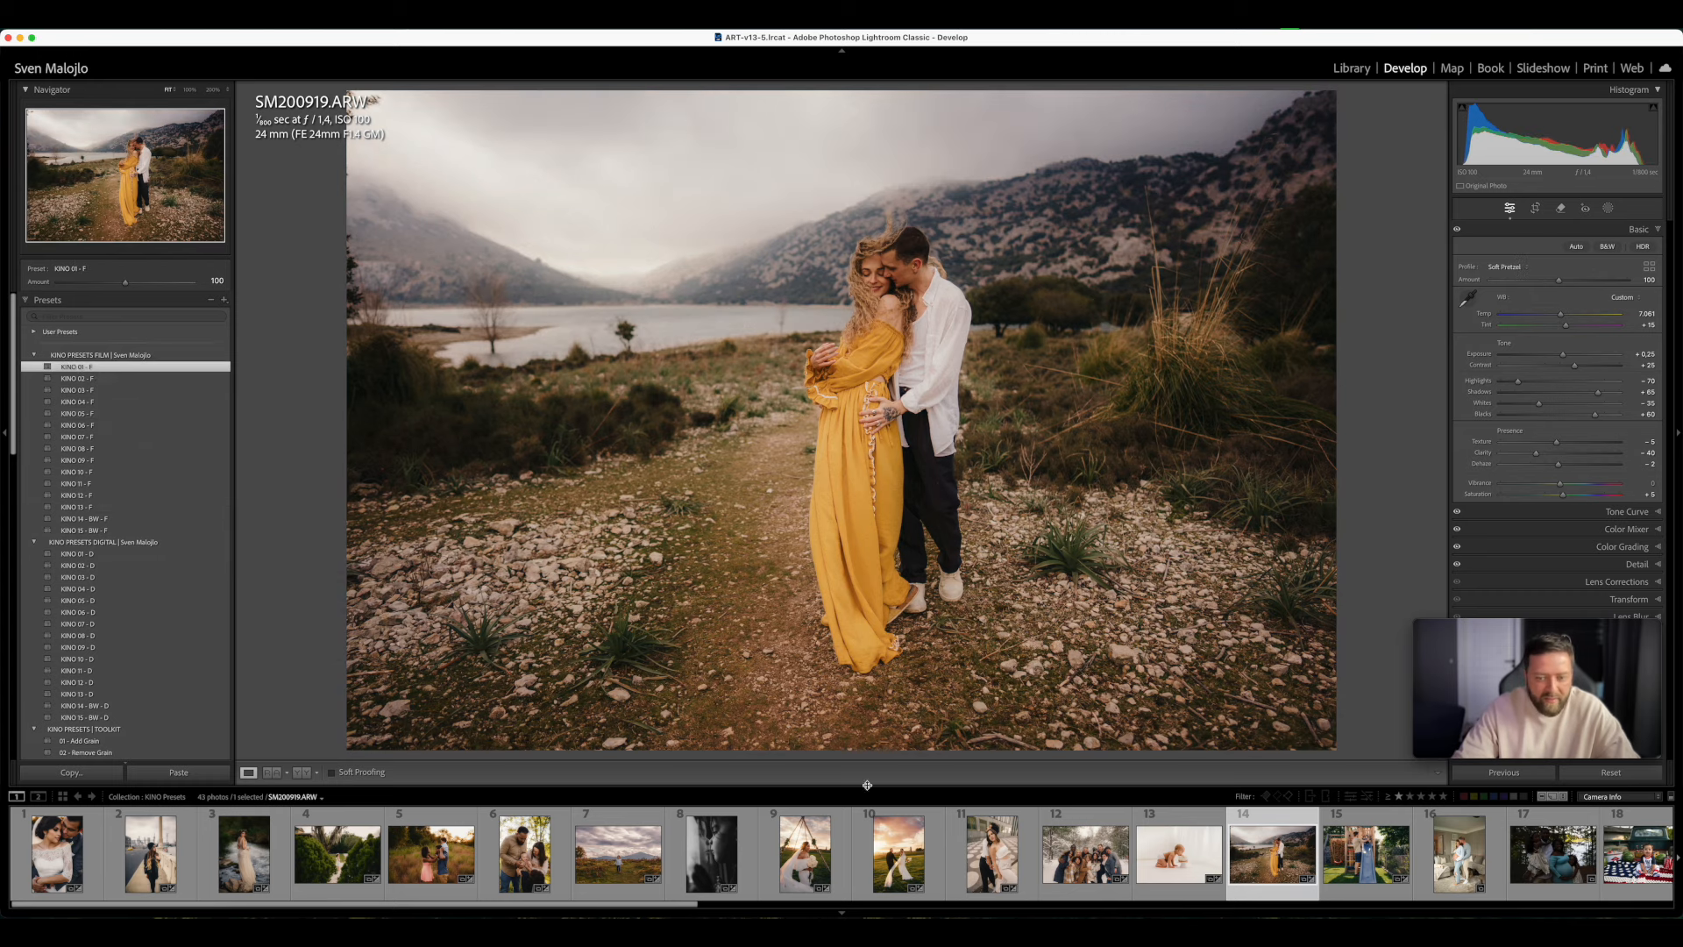
# - Open the maternity photo of the couple in the living room, raise the Tint slightly and apply KINO 01 - F
pyautogui.click(1447, 885)
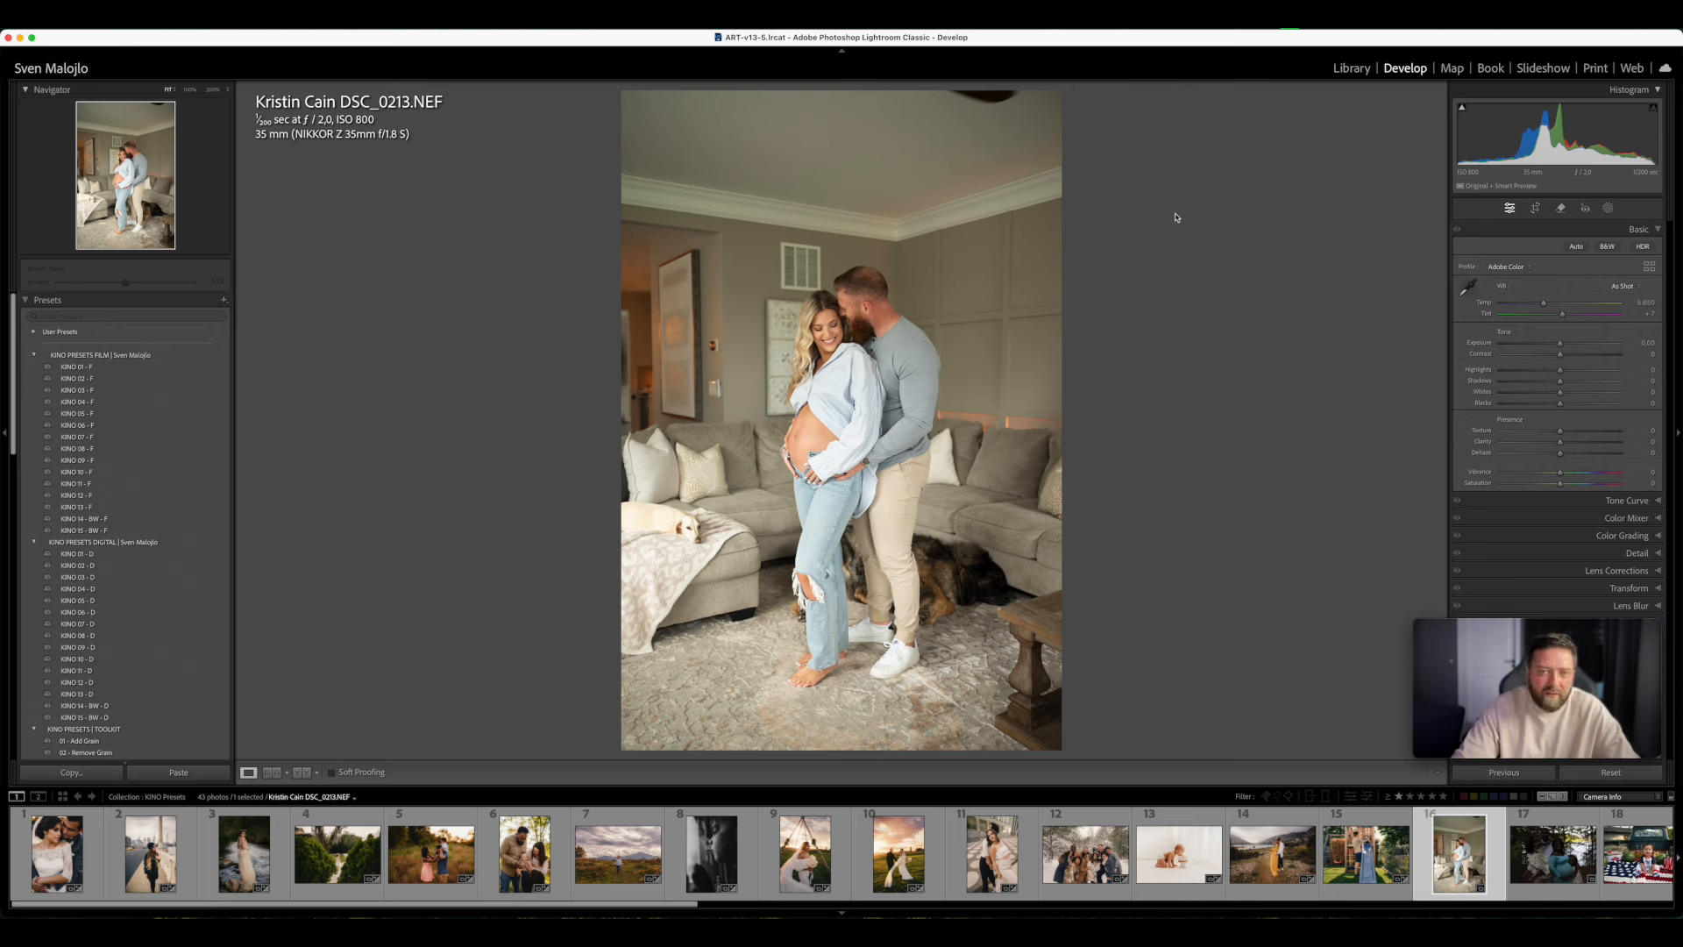
pyautogui.moveTo(1562, 314); pyautogui.dragTo(1568, 317)
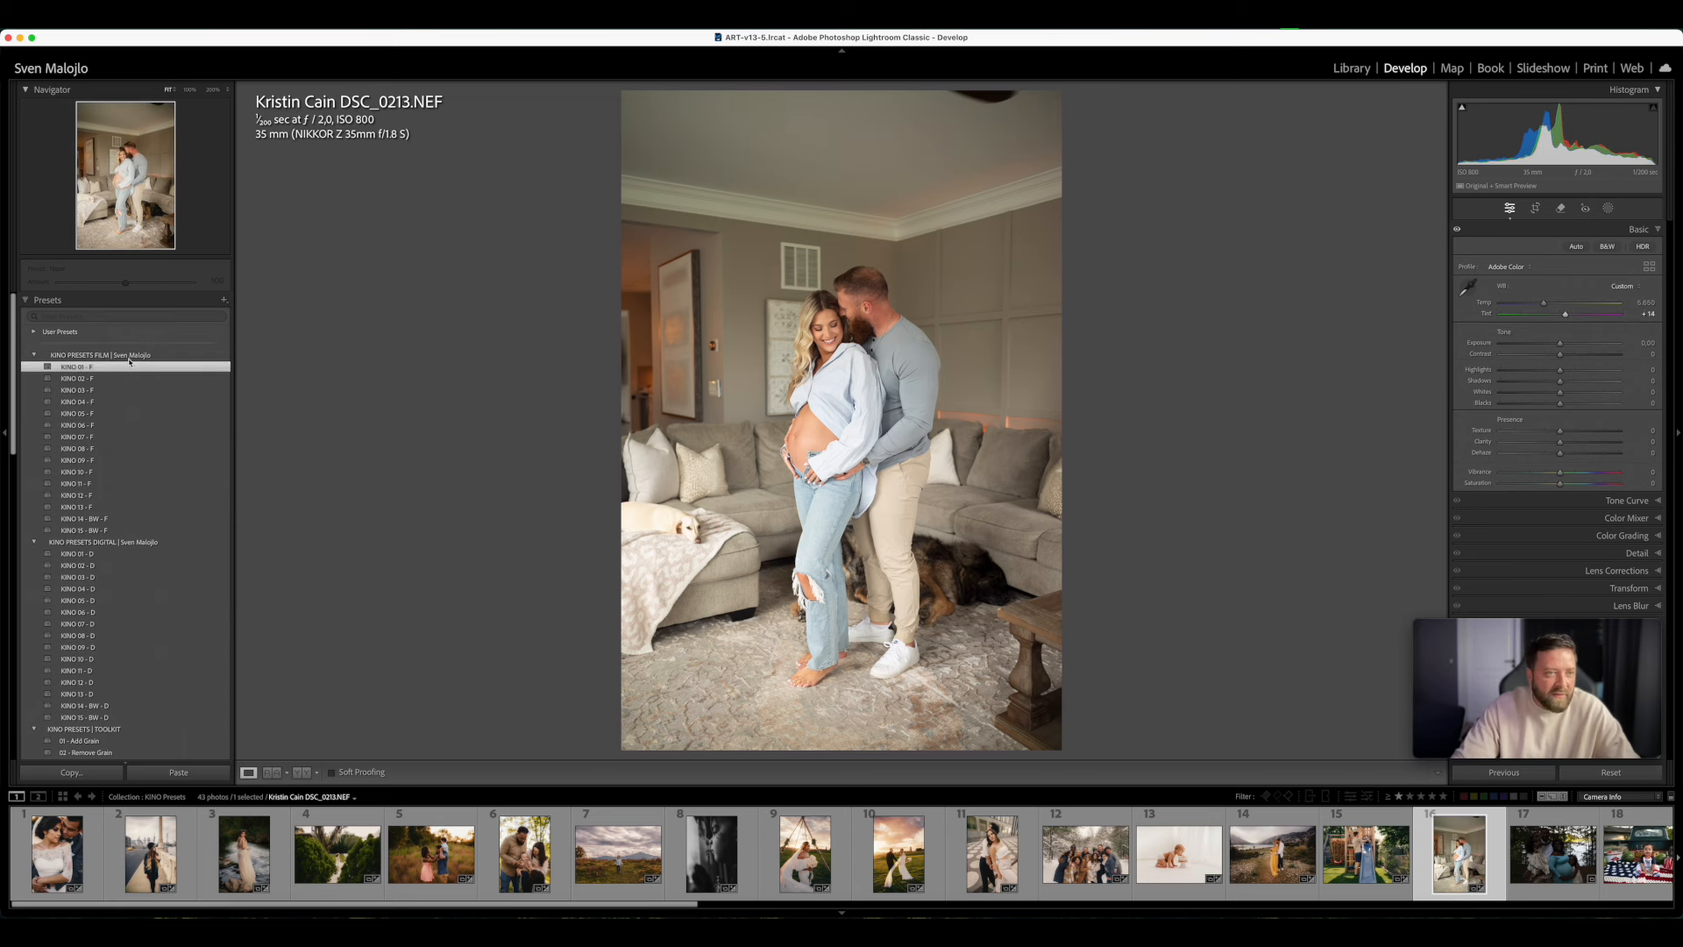
pyautogui.click(82, 366)
# - Set the maternity photo's Exposure to -0.30 and Tint to +10, and warm the Temp slightly
pyautogui.moveTo(1560, 355); pyautogui.dragTo(1557, 358)
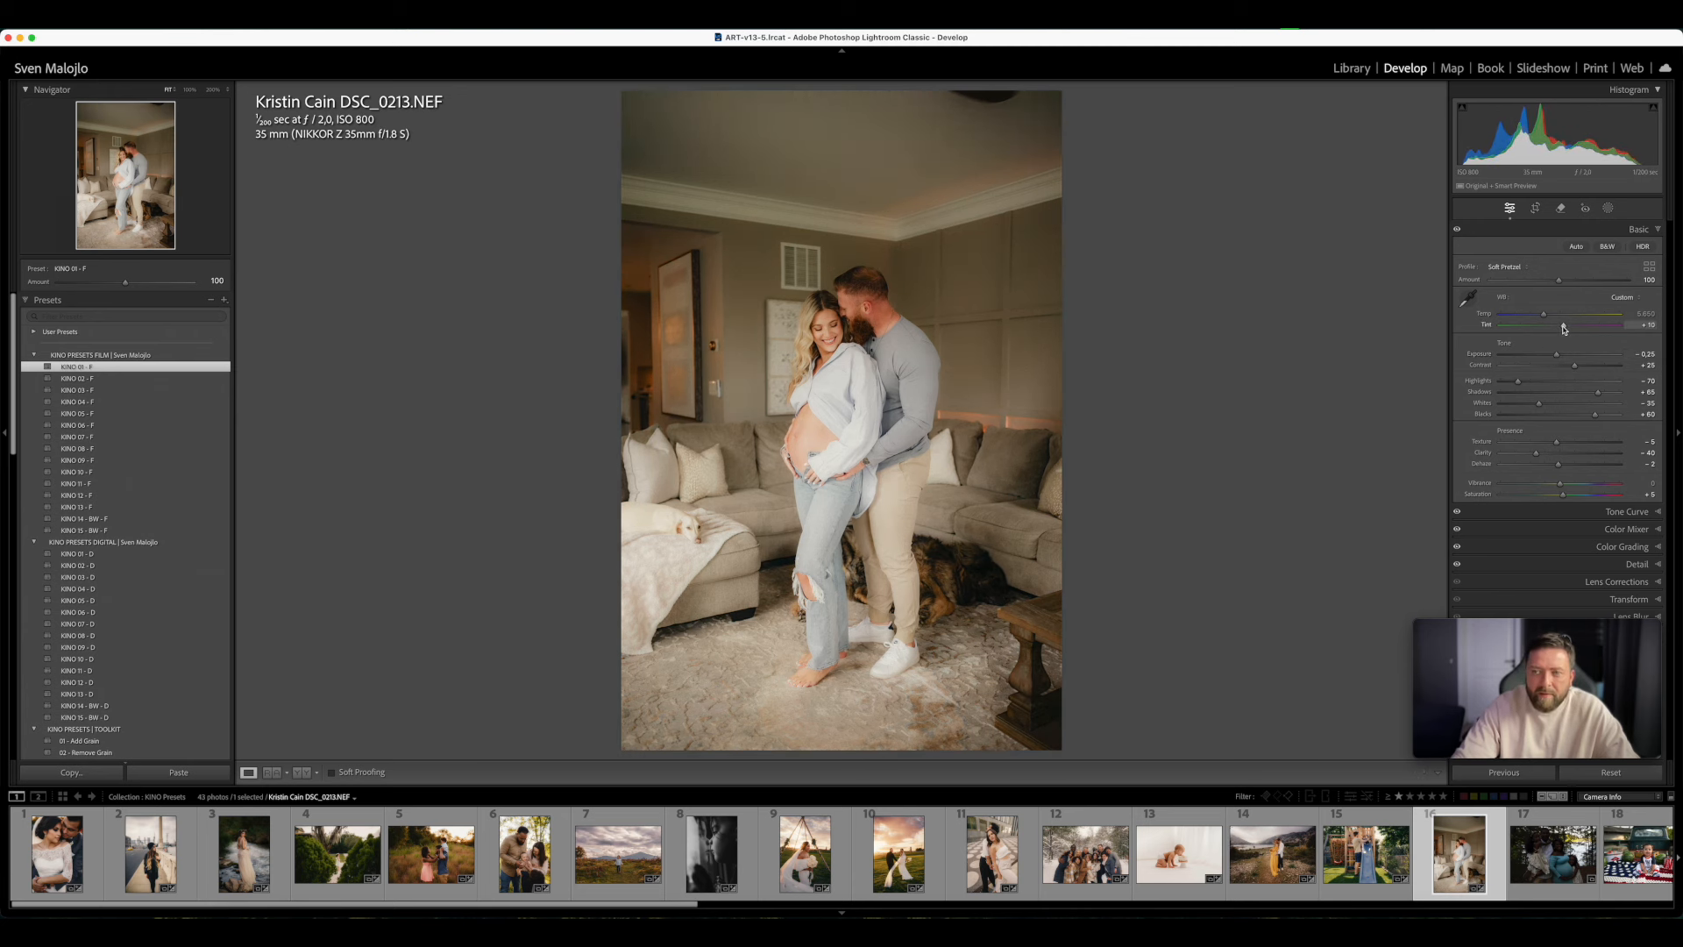
pyautogui.moveTo(1564, 328); pyautogui.dragTo(1566, 329)
pyautogui.moveTo(1544, 313); pyautogui.dragTo(1556, 356)
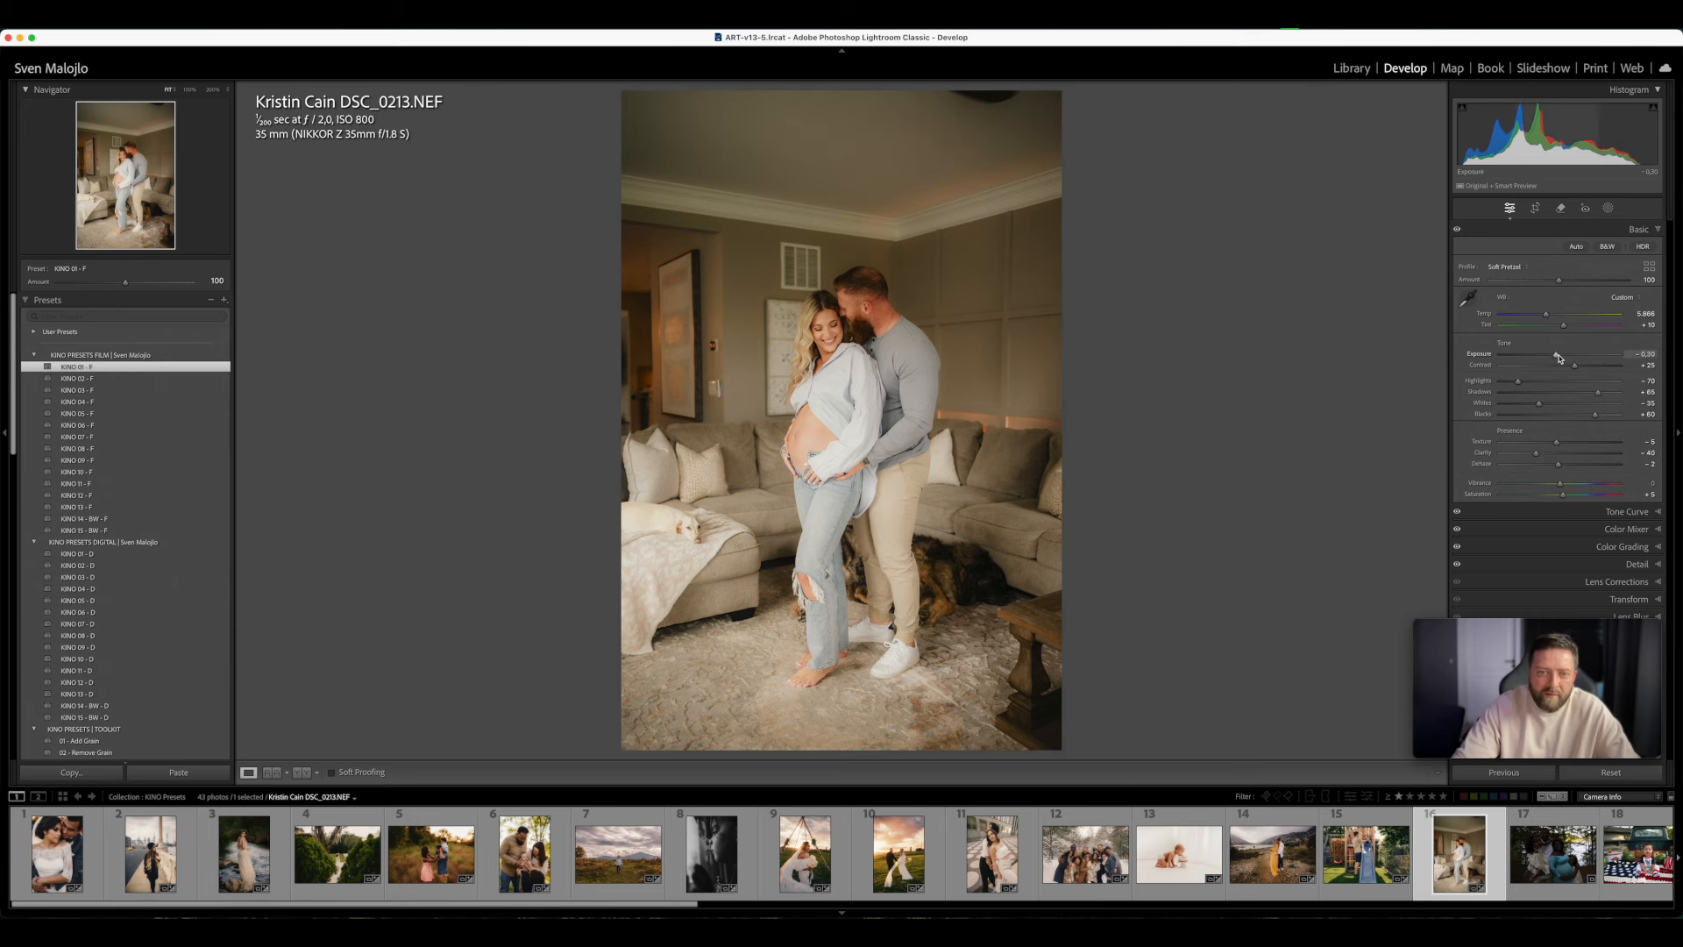
# - Try KINO 02, 03, 01, 06, 07, 08 and 10 - F one after another on the living-room maternity photo
pyautogui.click(91, 378)
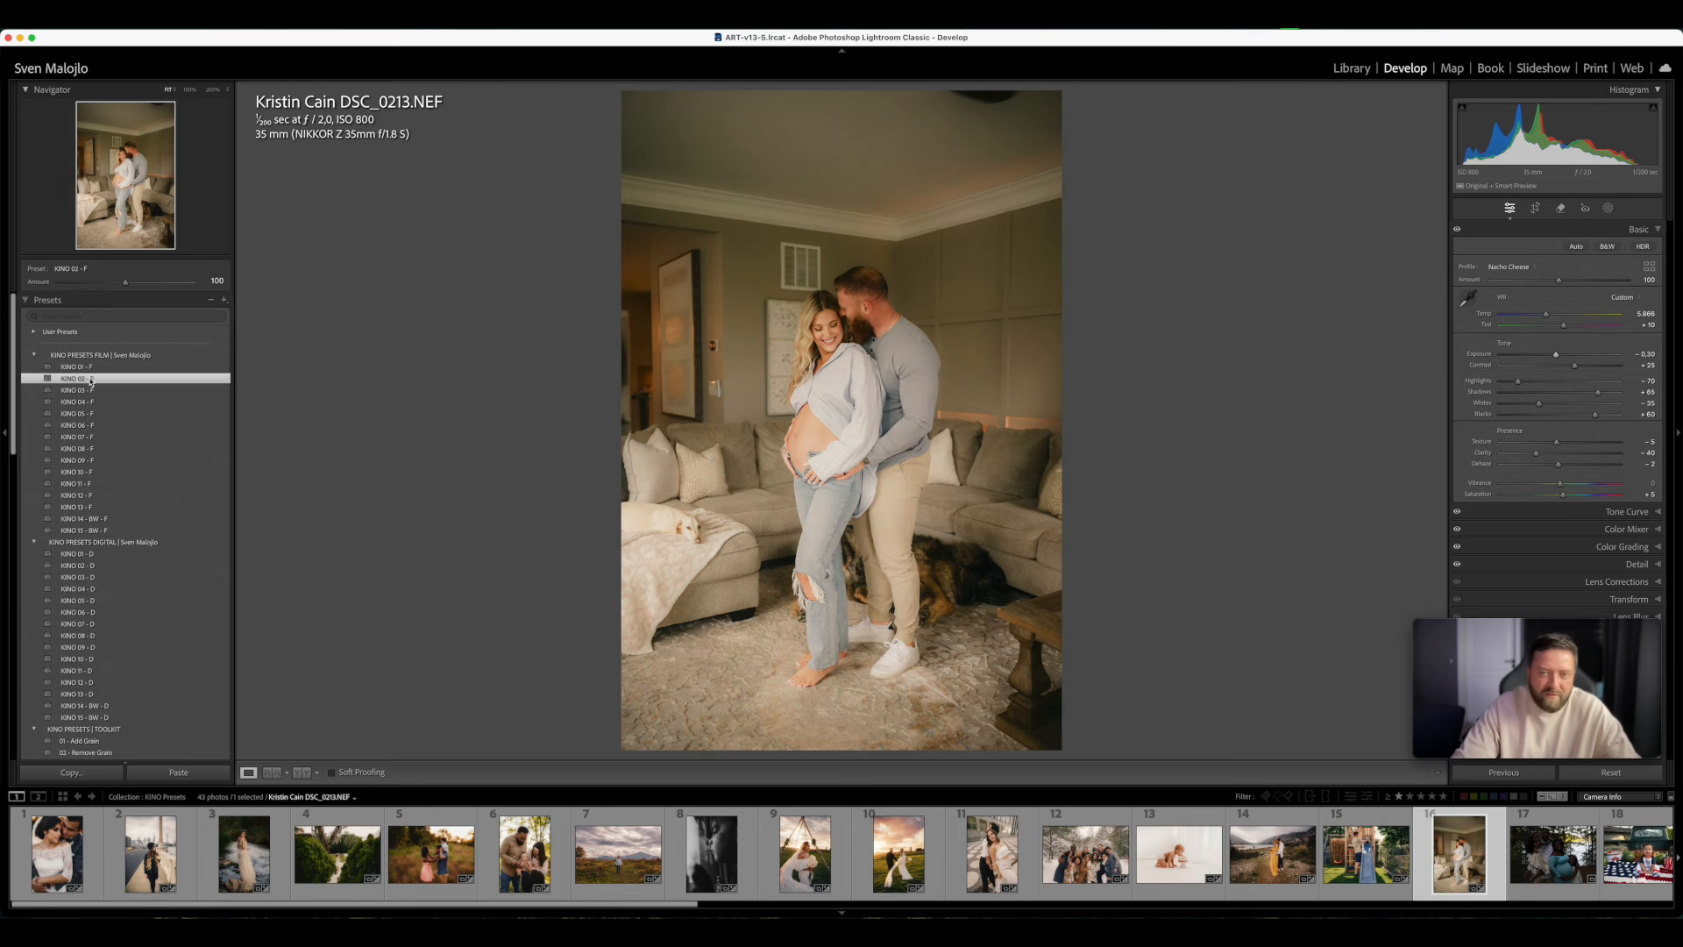
pyautogui.click(97, 391)
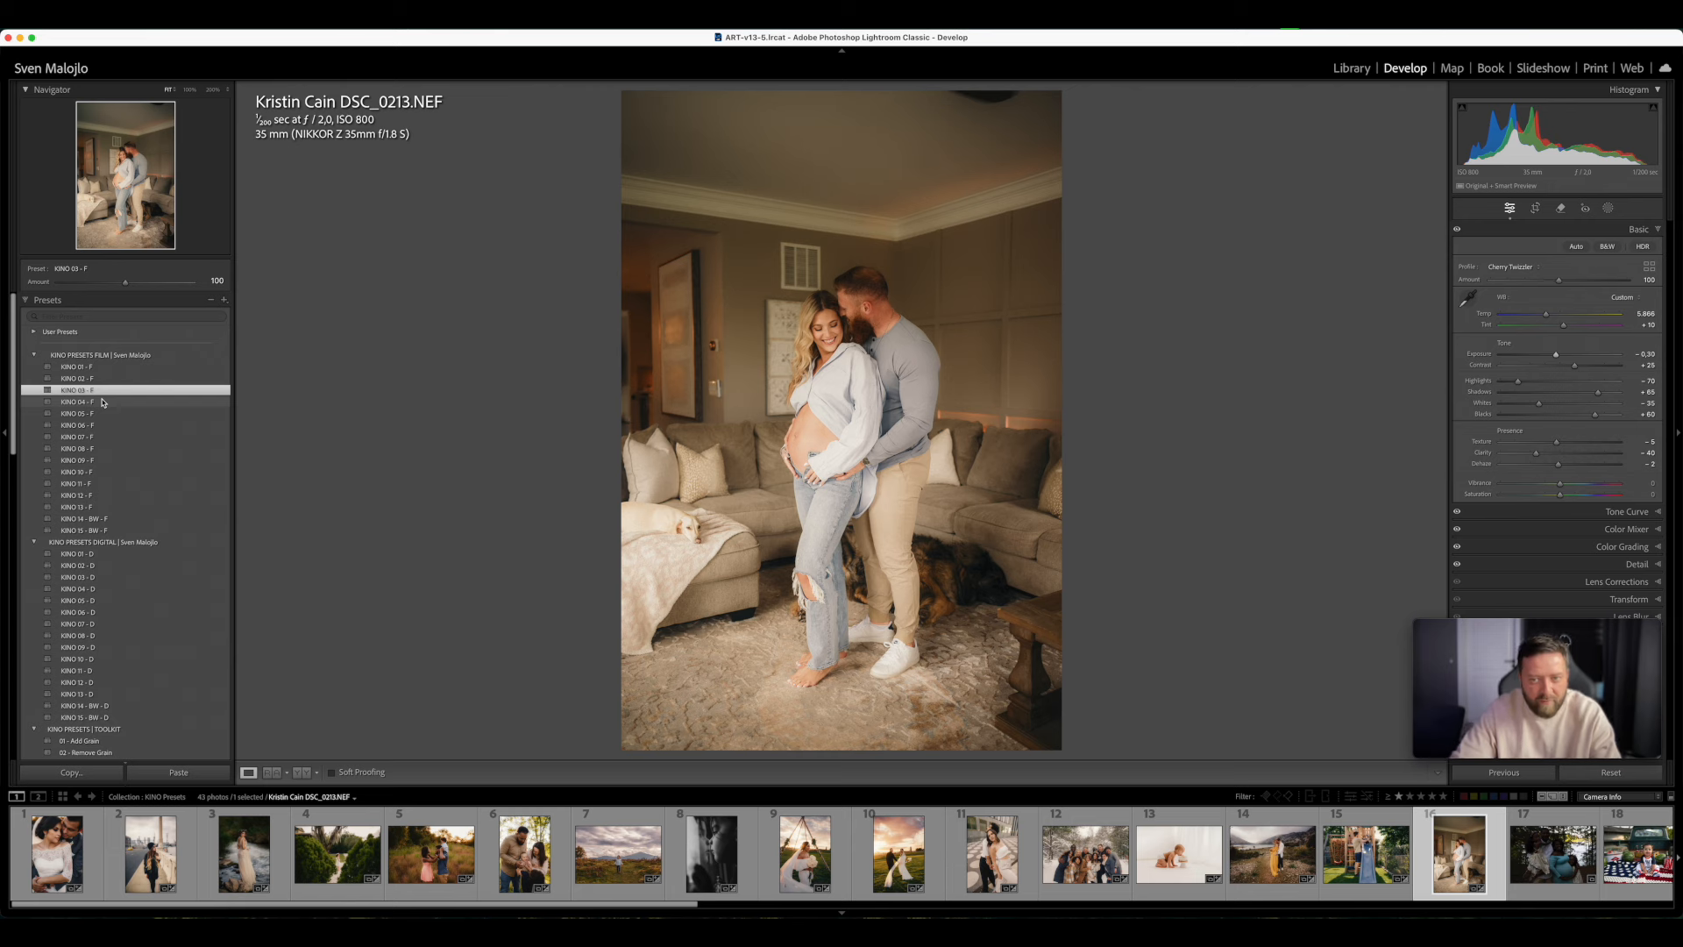
pyautogui.click(93, 368)
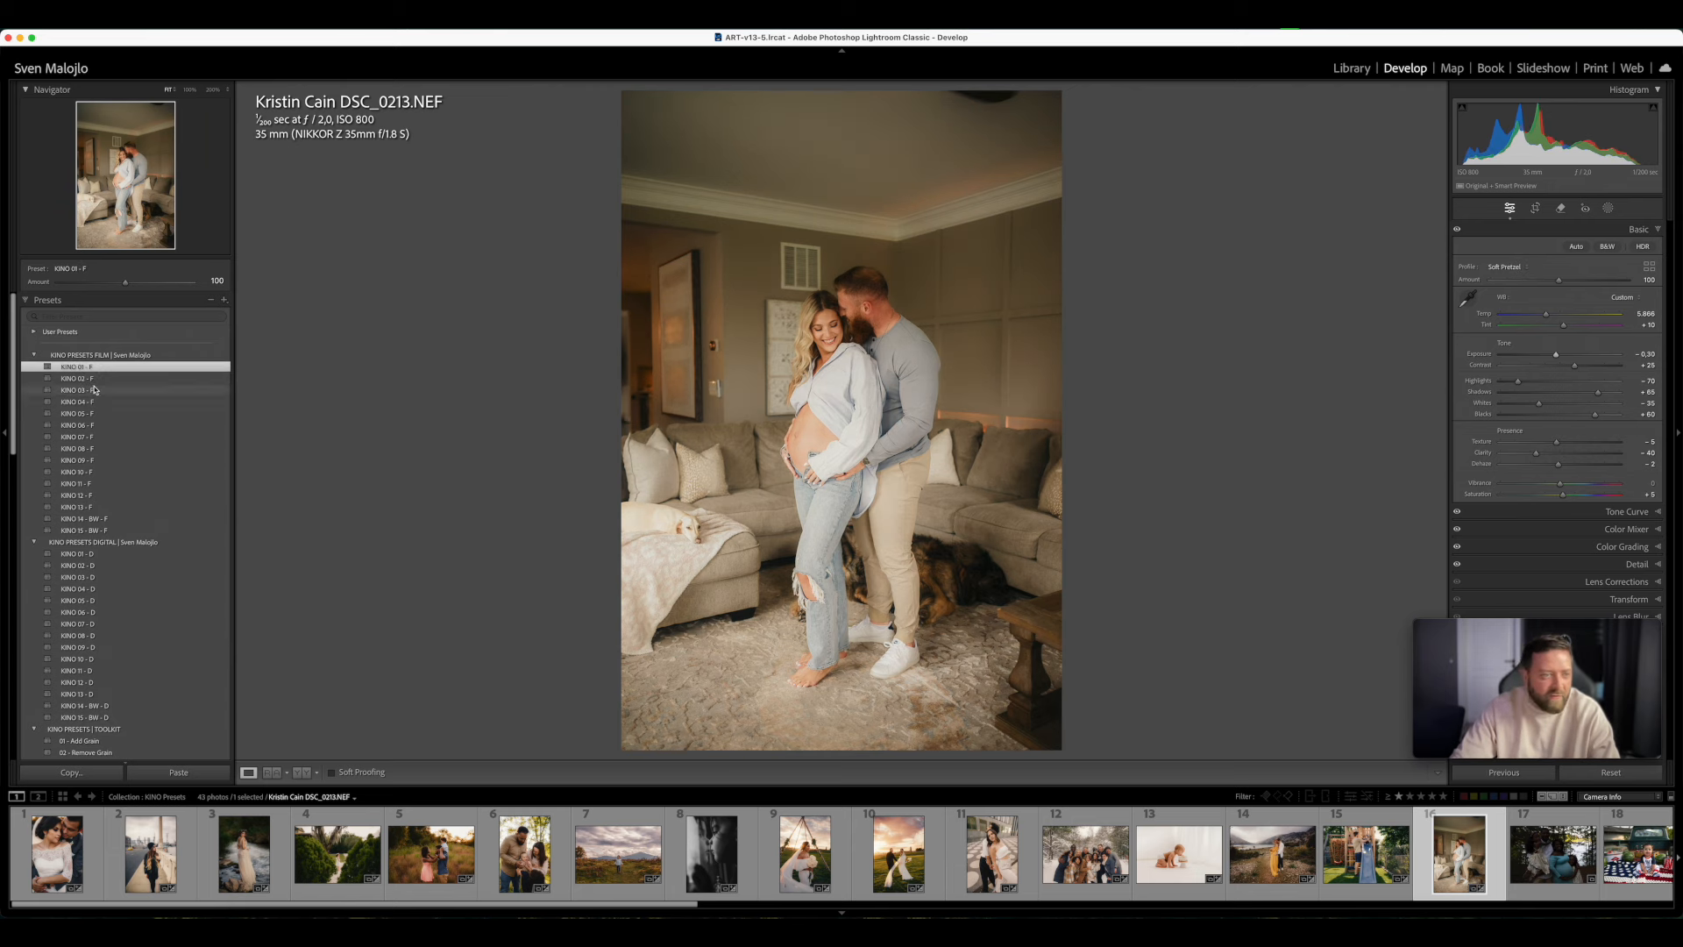
pyautogui.click(93, 426)
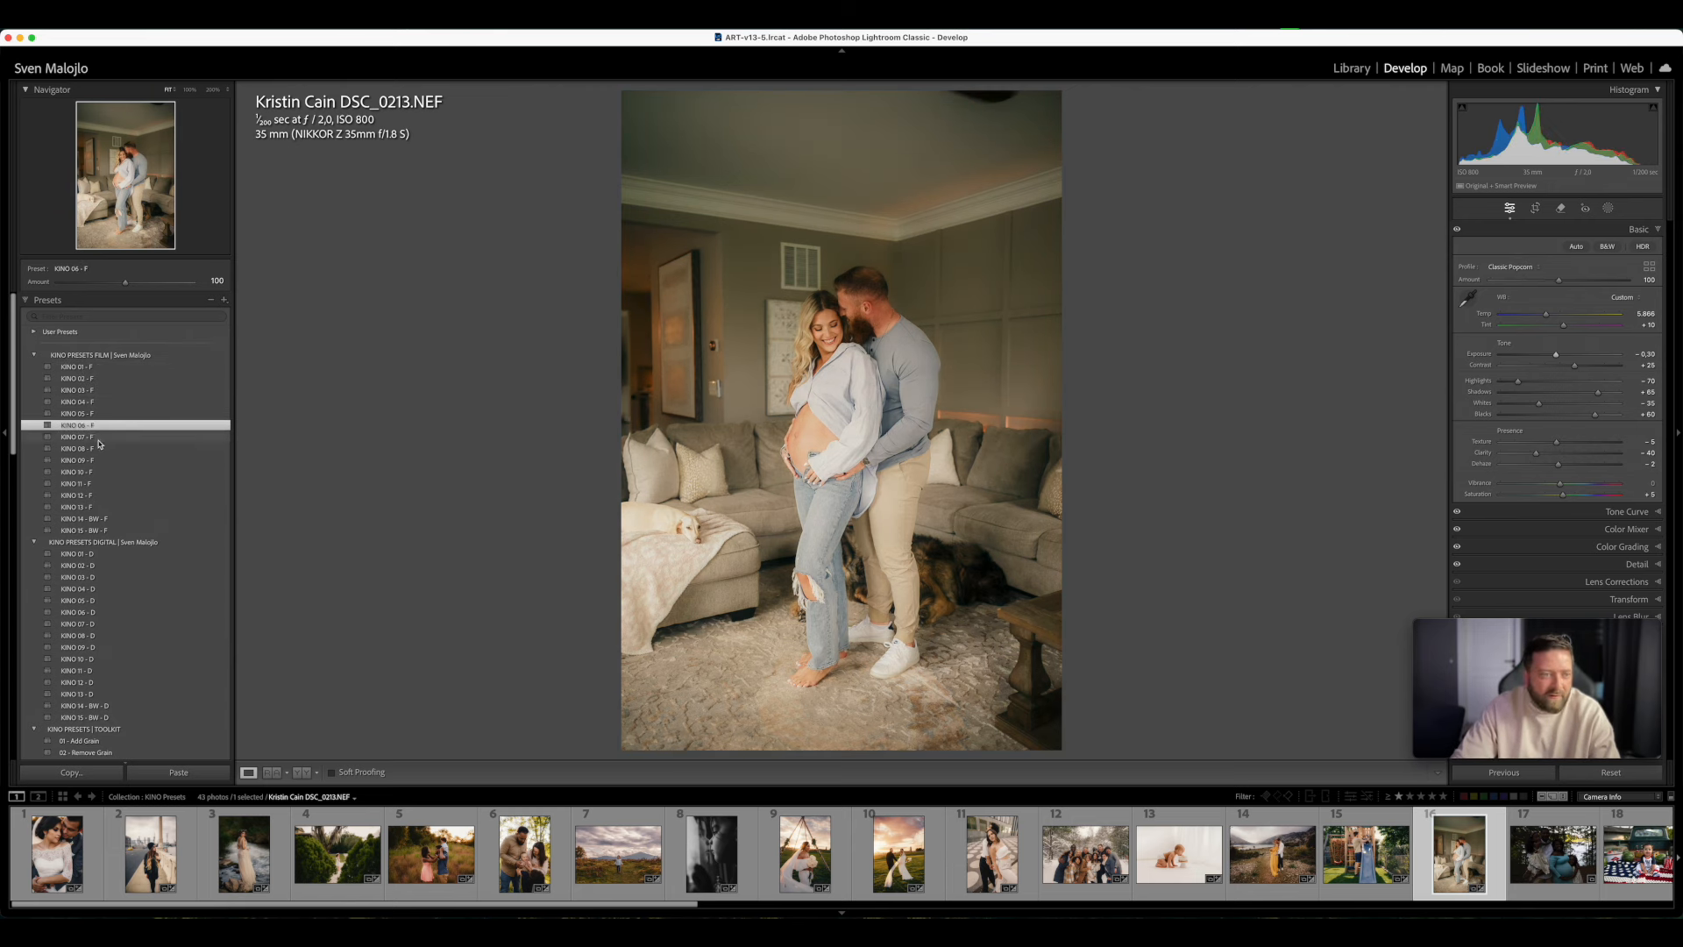
pyautogui.click(100, 438)
pyautogui.click(109, 450)
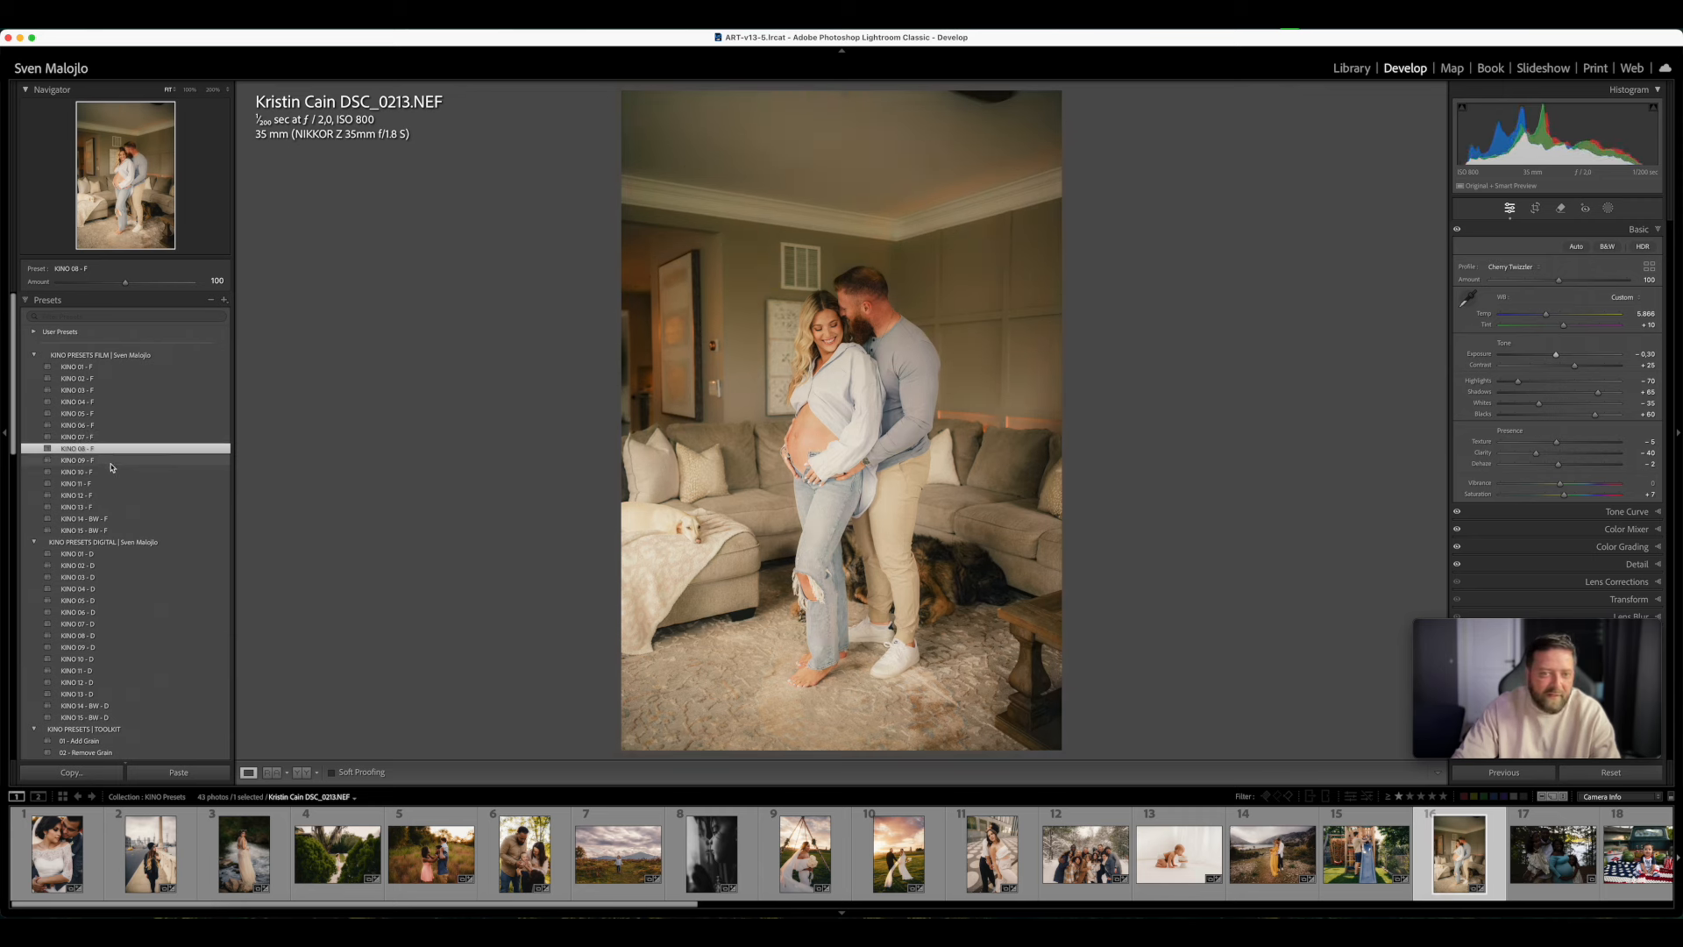
pyautogui.click(110, 474)
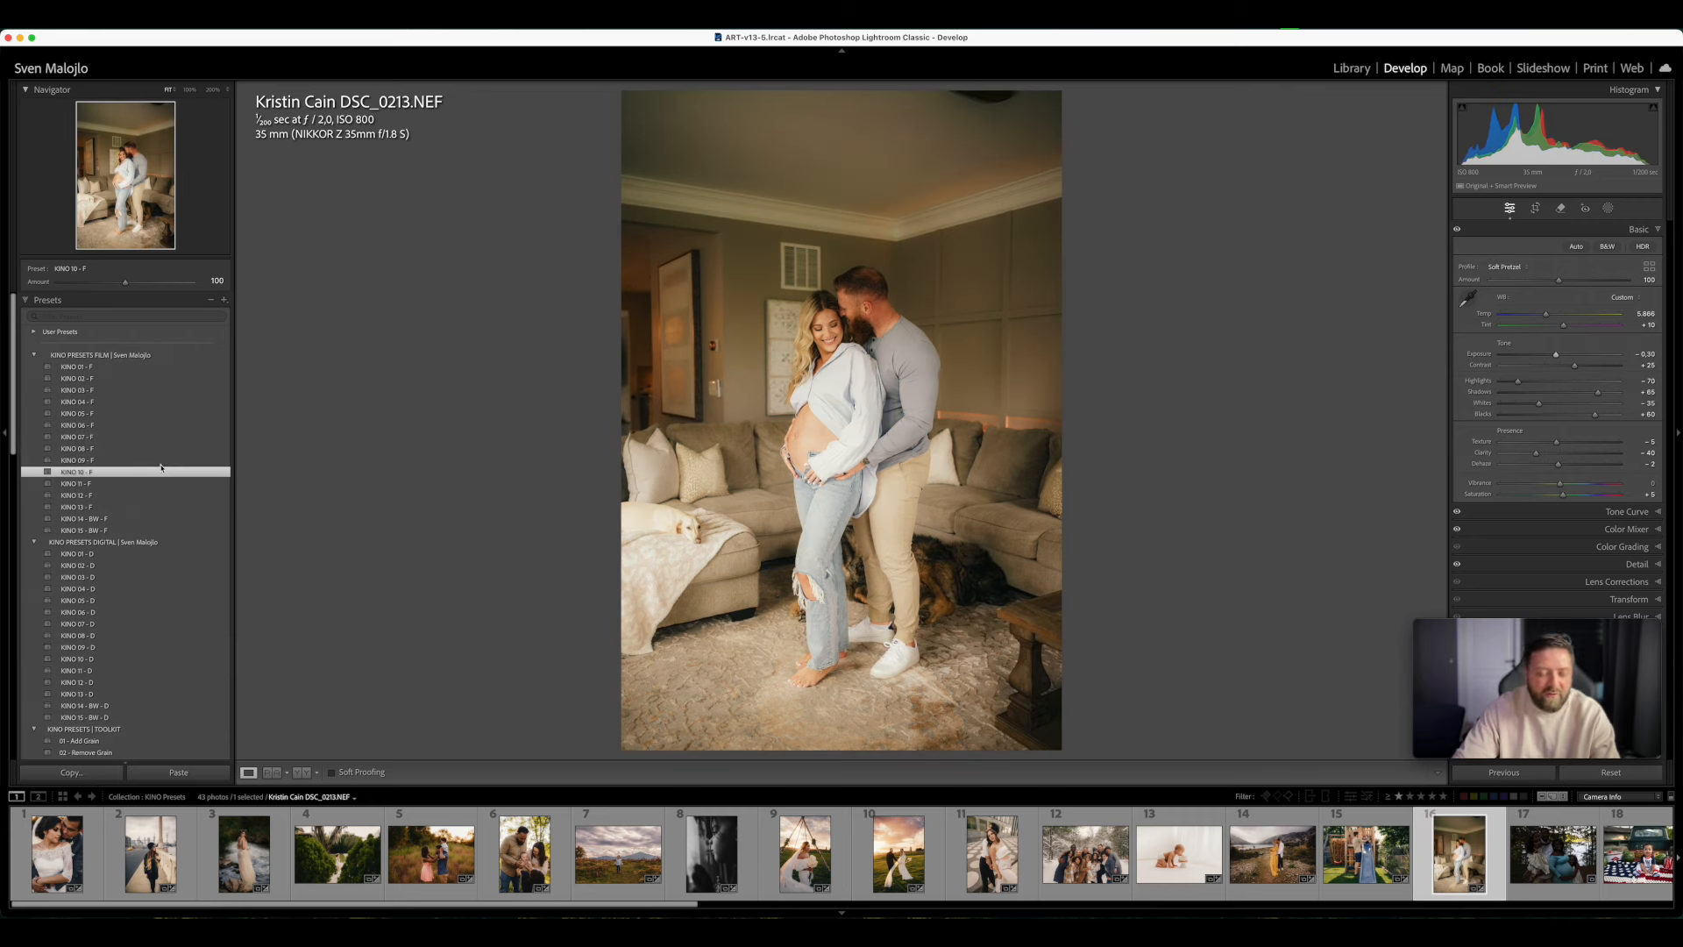
# - Try the black-and-white KINO 14 - BW - F preset on the maternity photo and inspect the couple up close
pyautogui.click(120, 521)
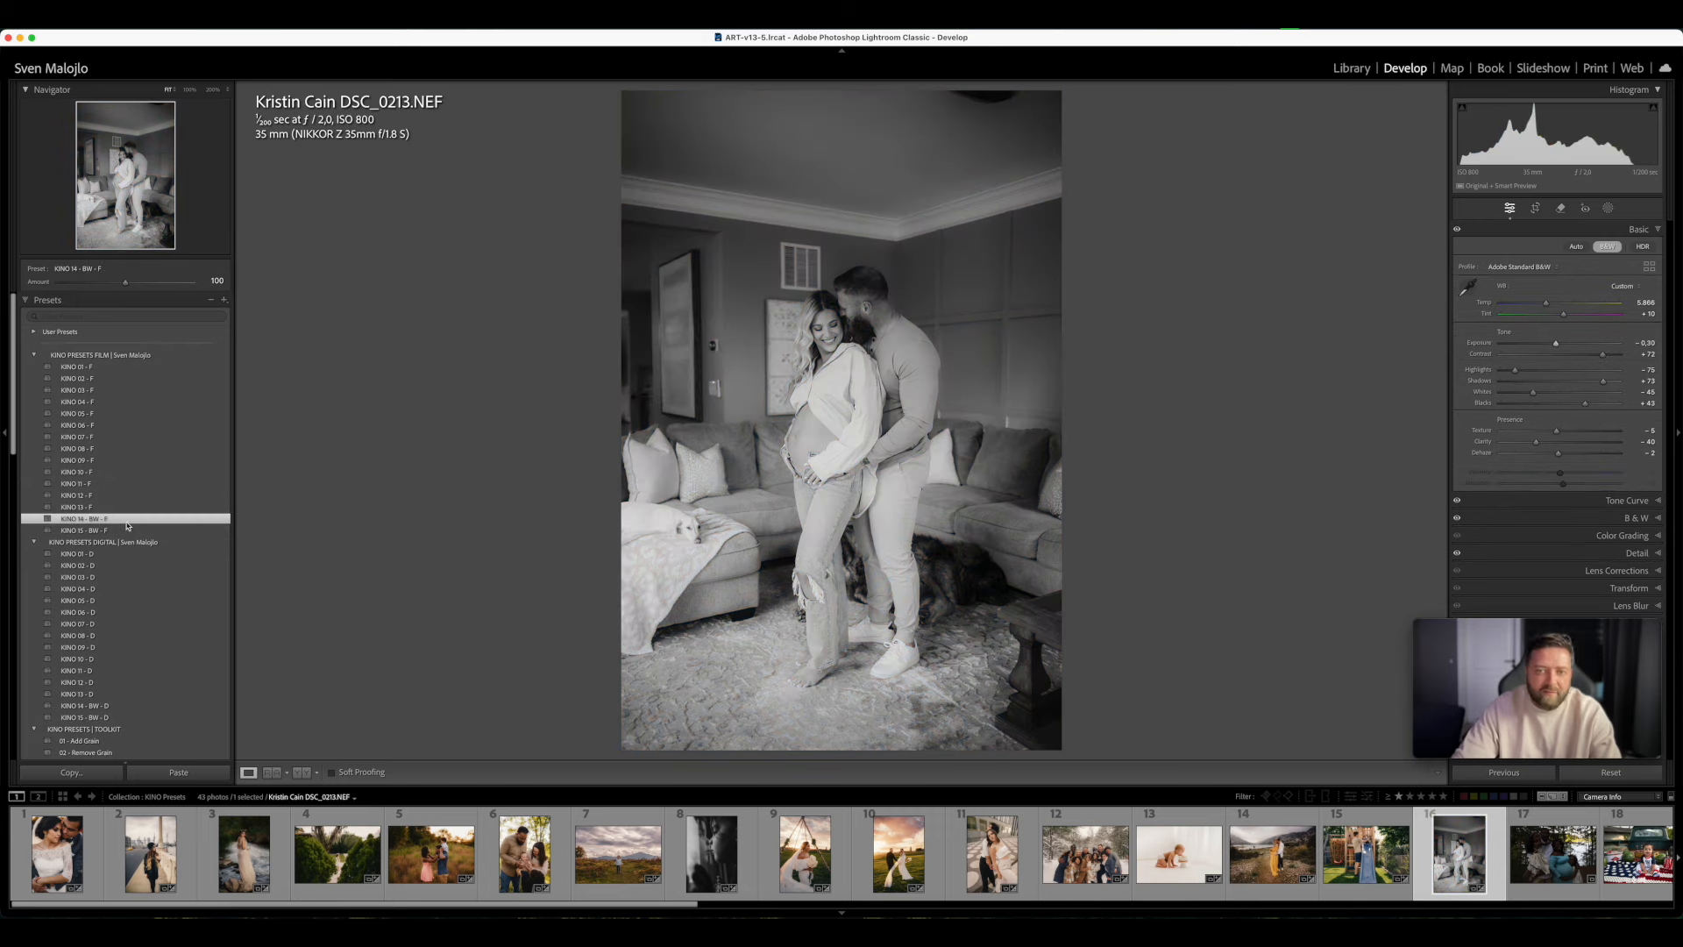
pyautogui.click(903, 347)
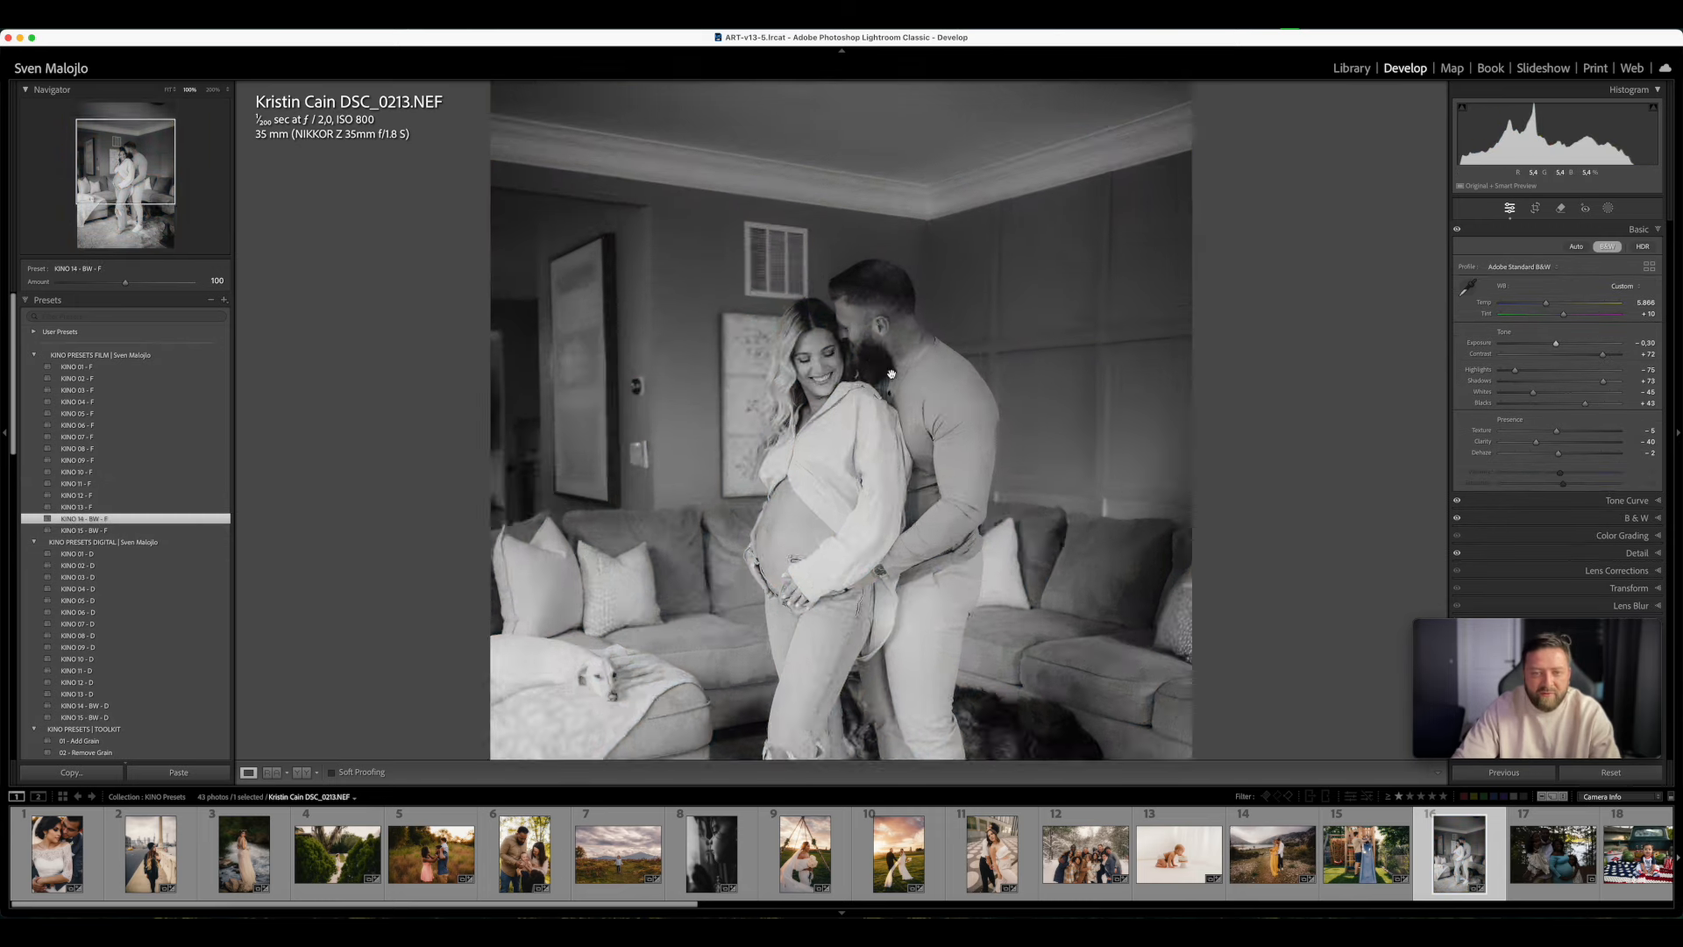
pyautogui.click(940, 511)
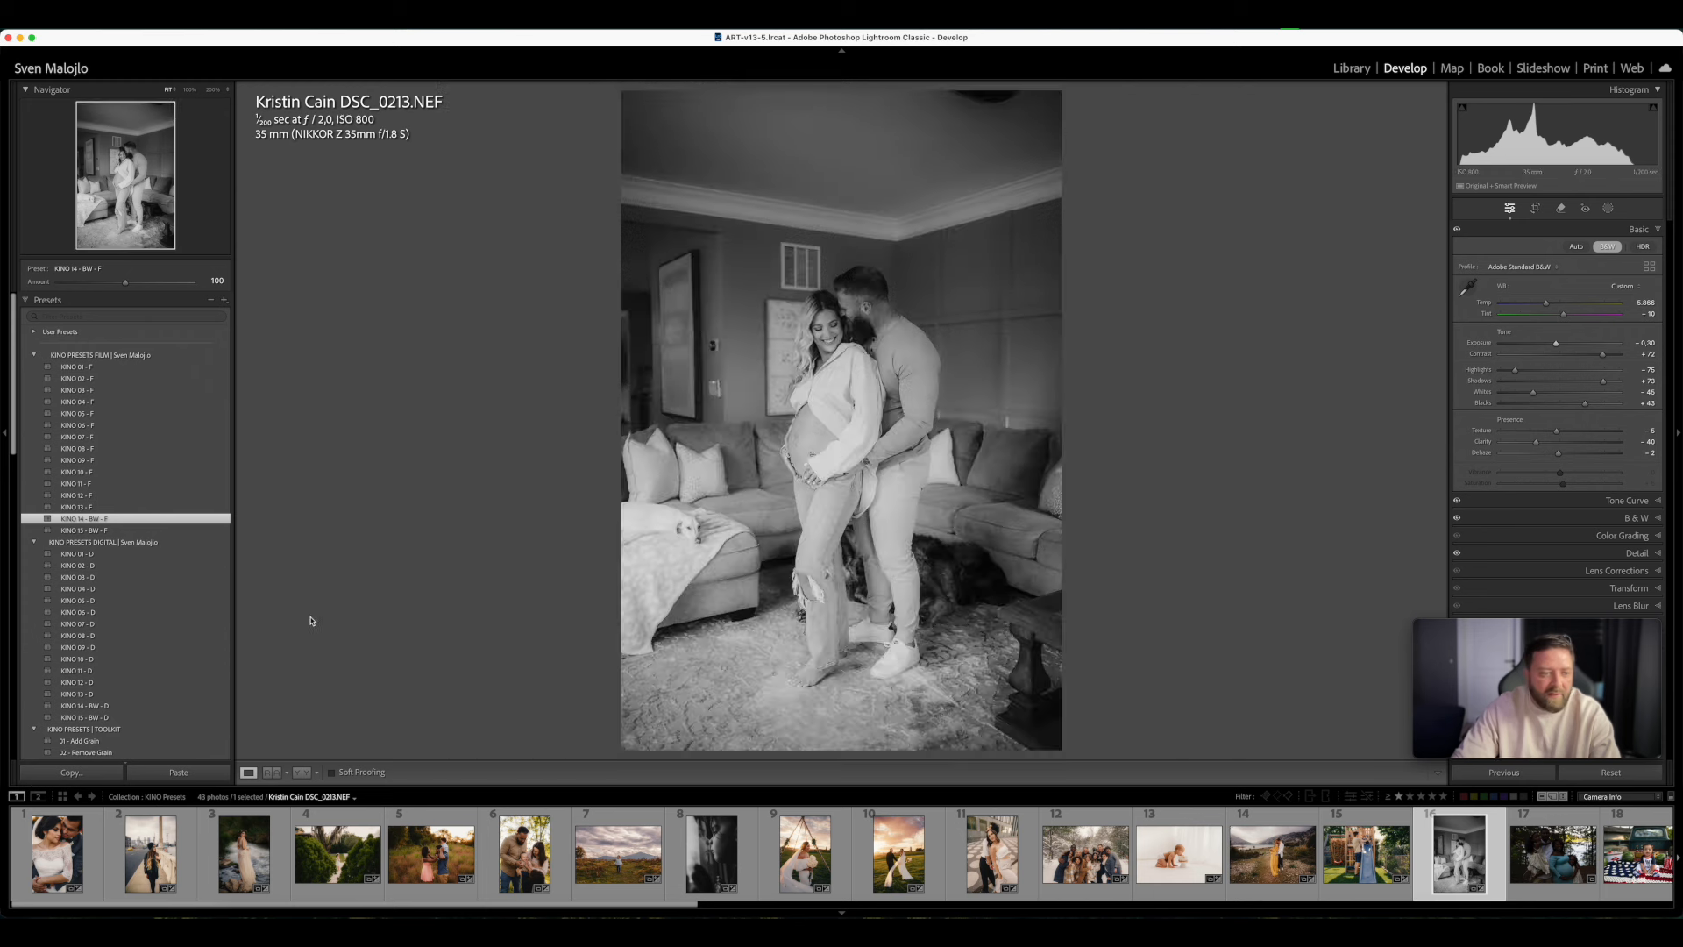
# - Try KINO 14 - BW - D and KINO 02 - D on the maternity photo, and apply KINO 03 - D
pyautogui.click(116, 706)
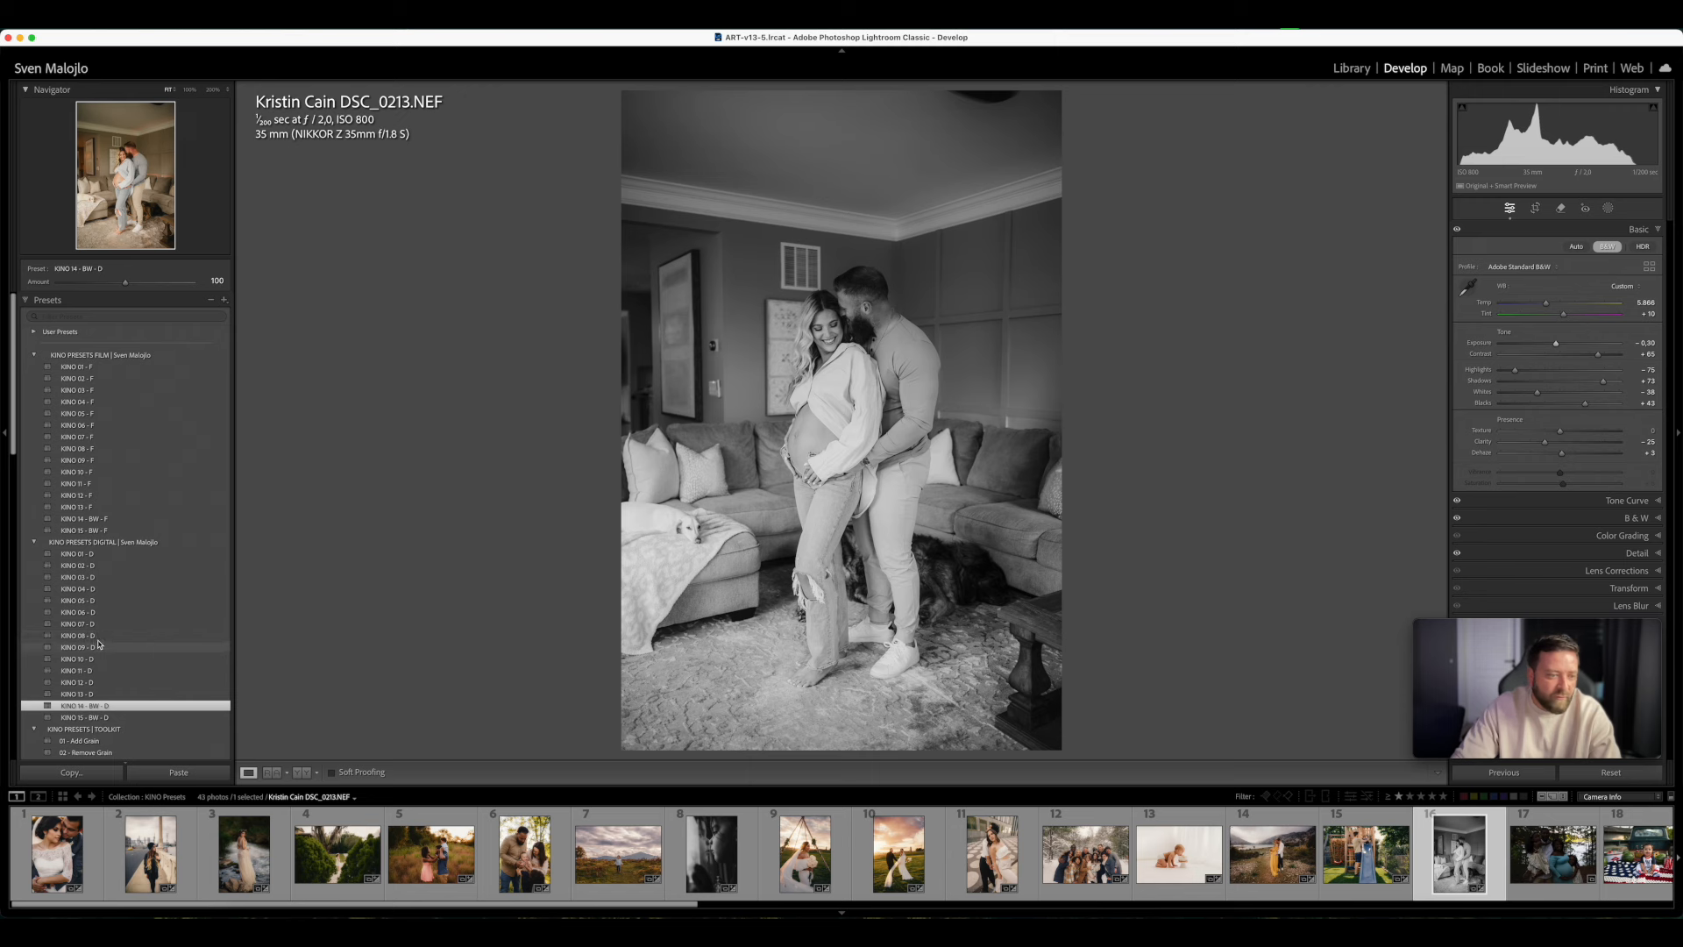
pyautogui.click(102, 567)
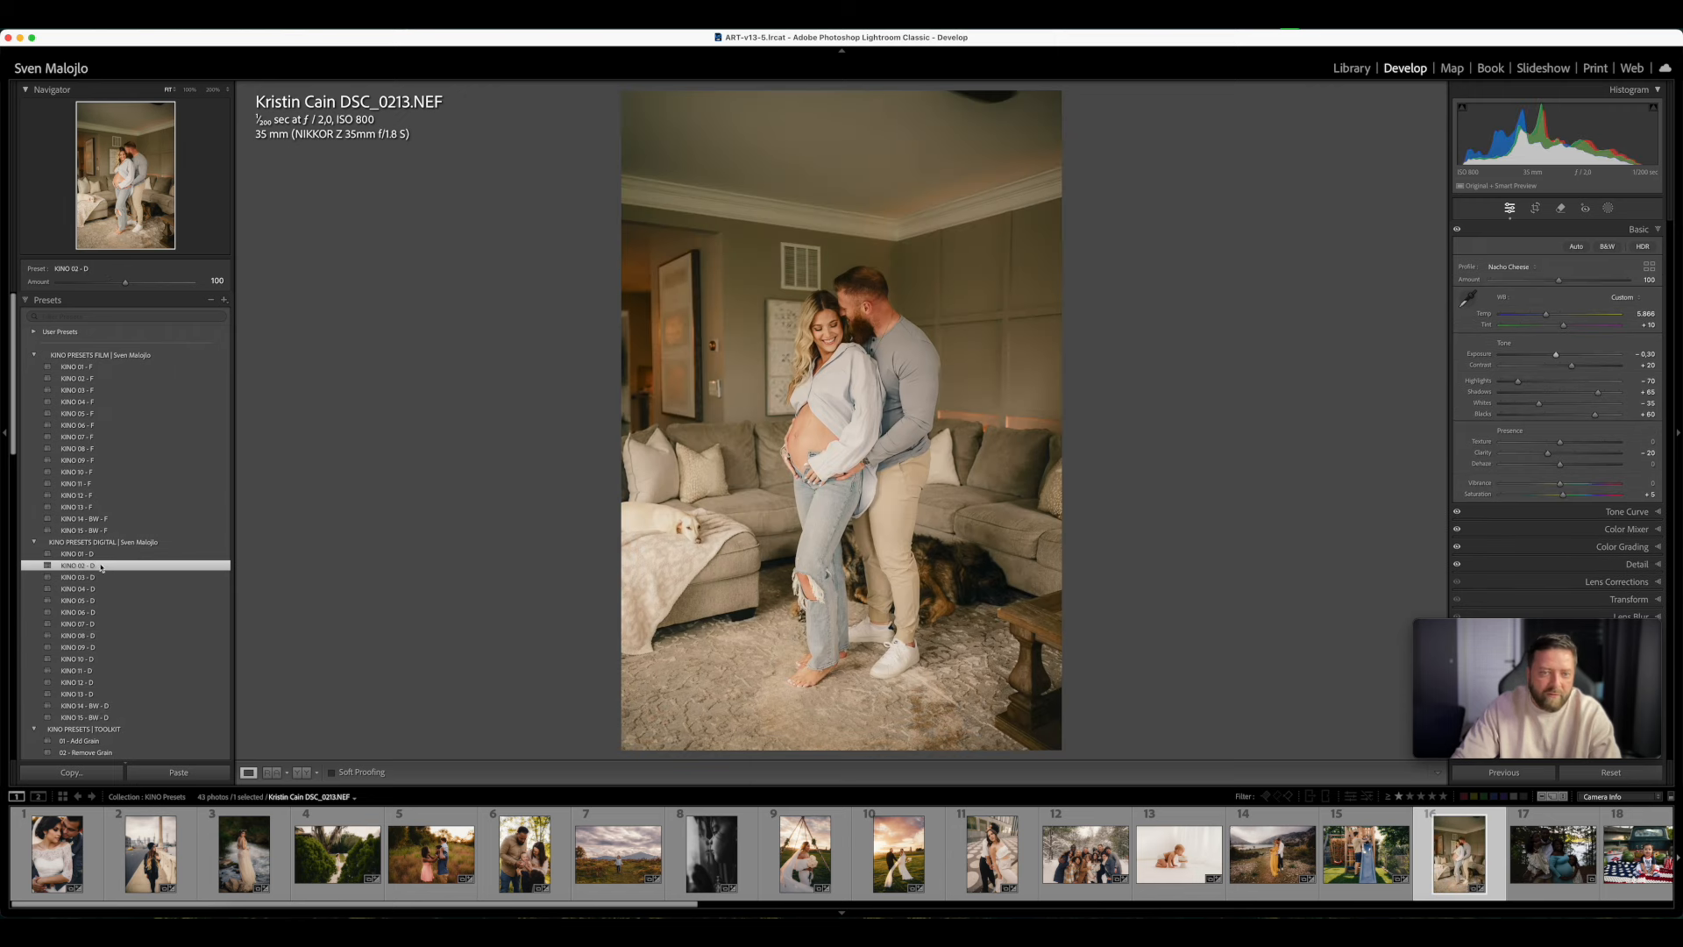
pyautogui.click(105, 577)
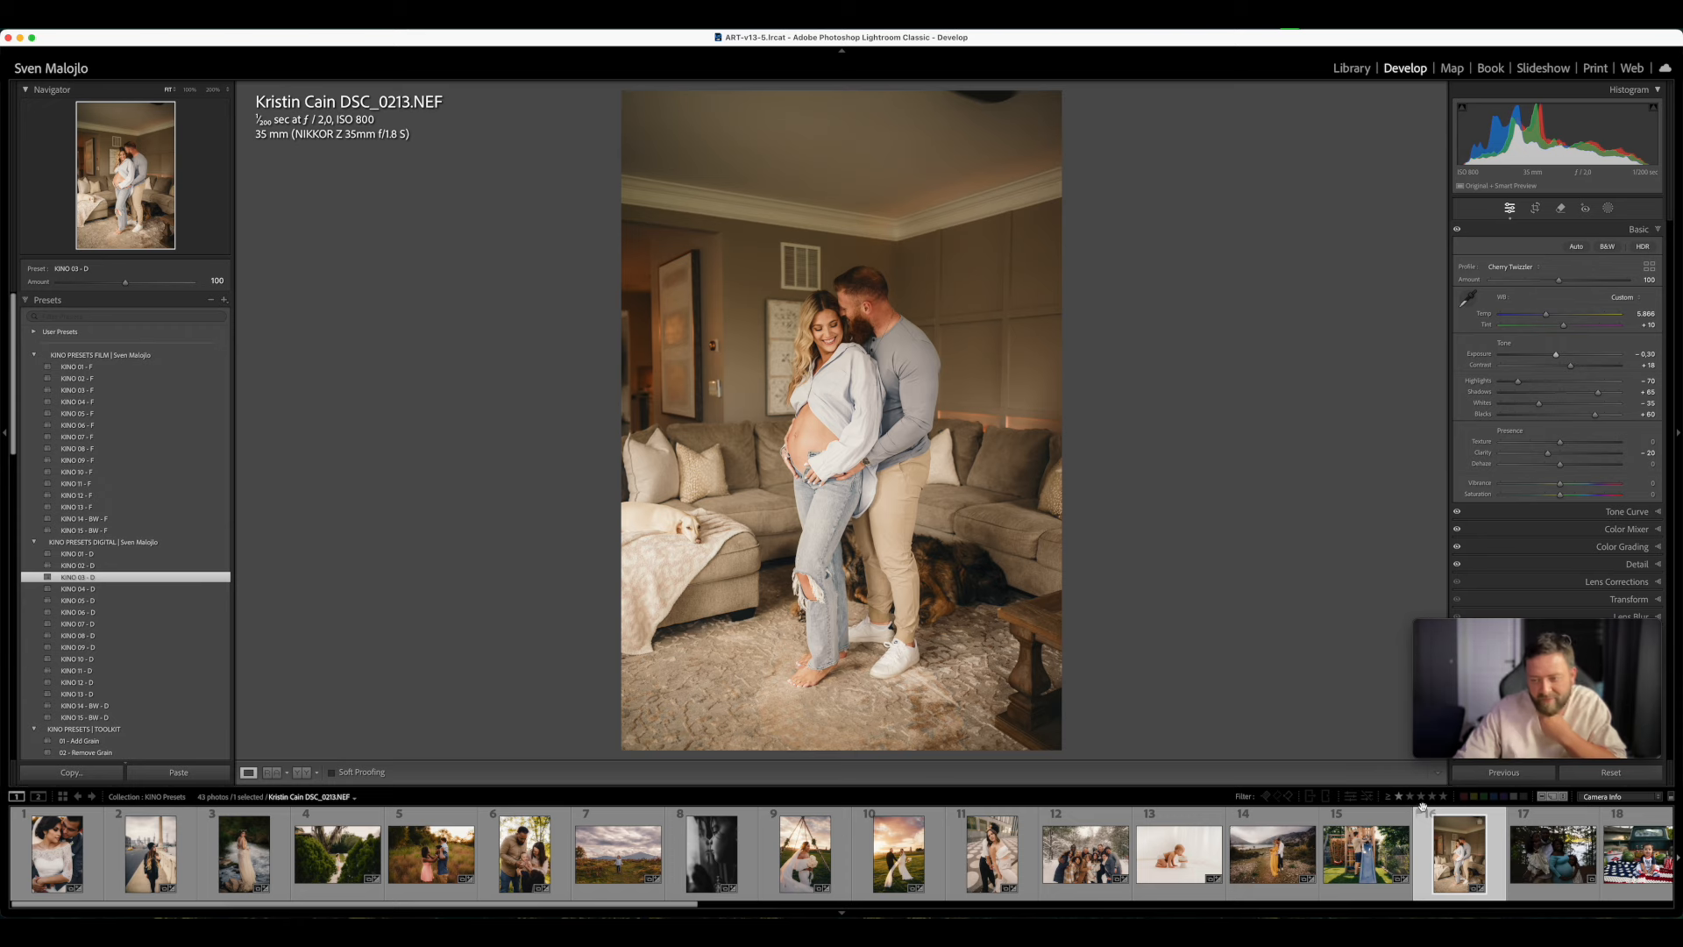
# - Open the dark family maternity photo in the woods, raise its Exposure to +1.00 and inspect the family up close
pyautogui.press('Right')
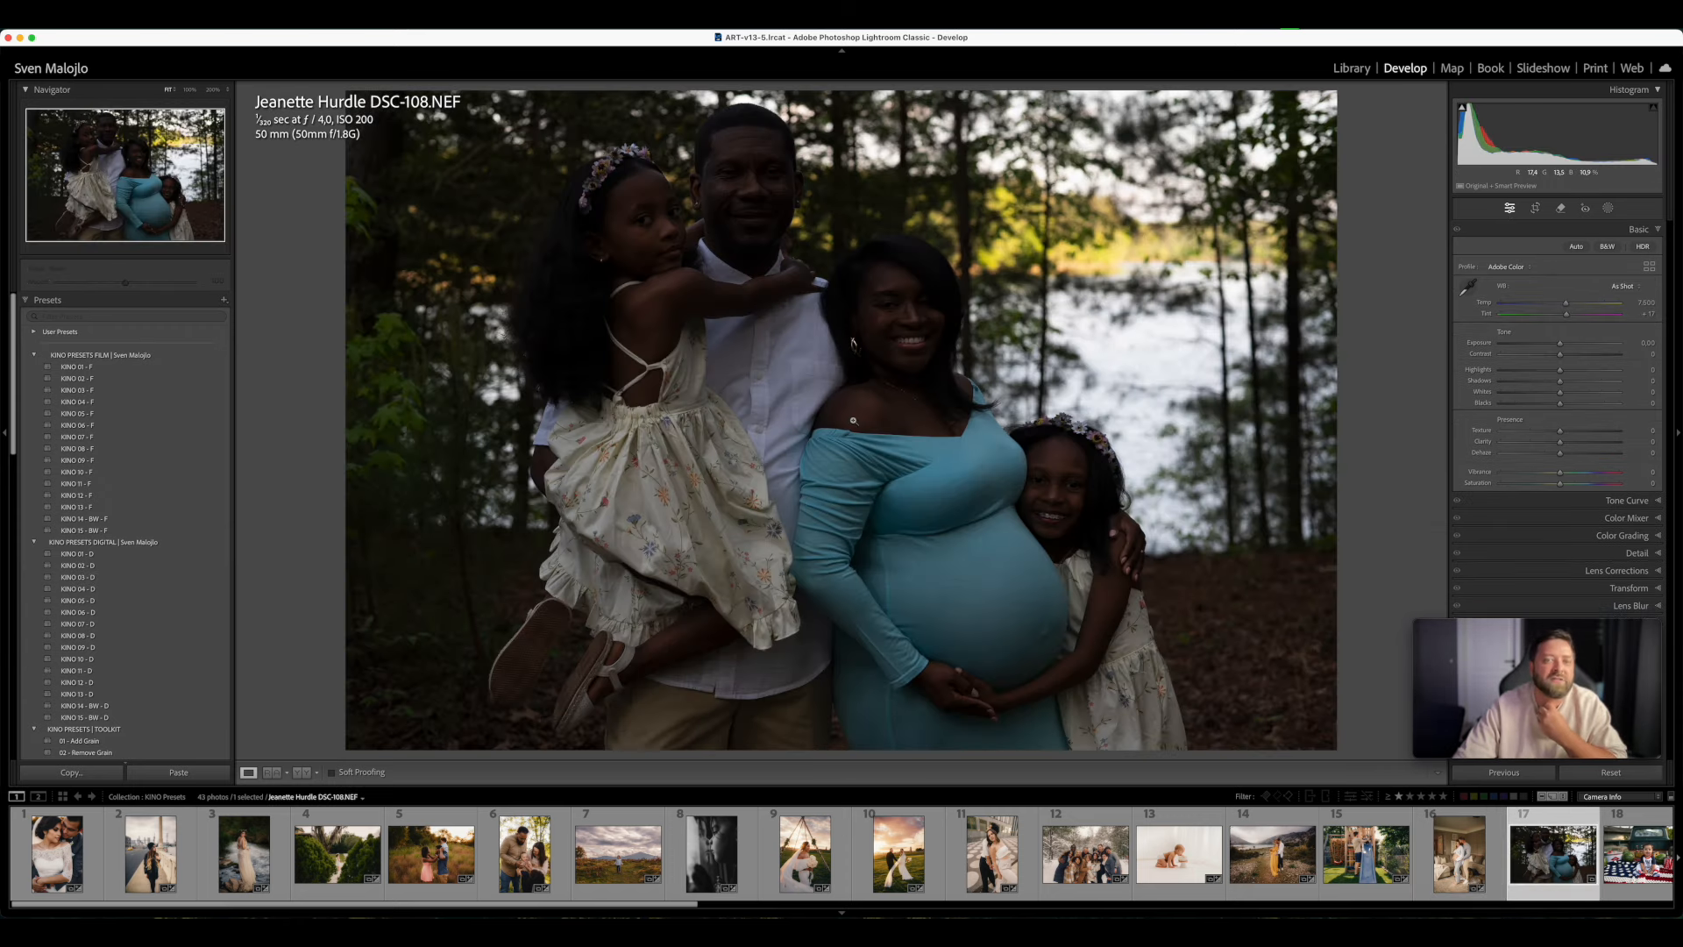
pyautogui.click(1570, 344)
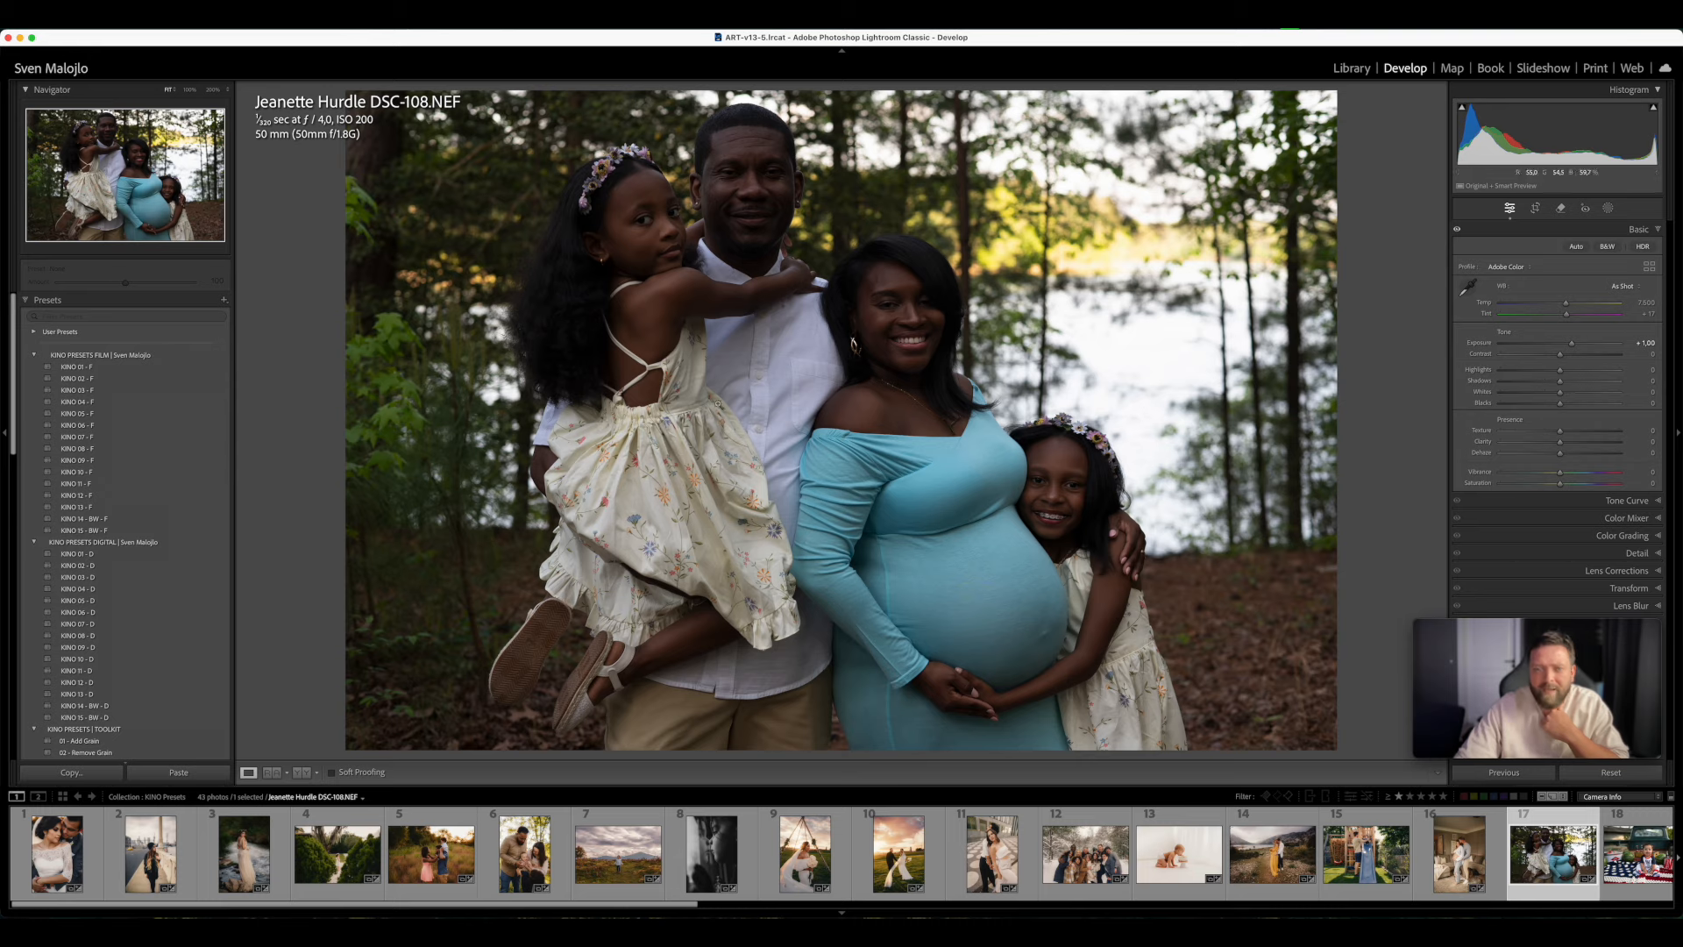
pyautogui.click(813, 377)
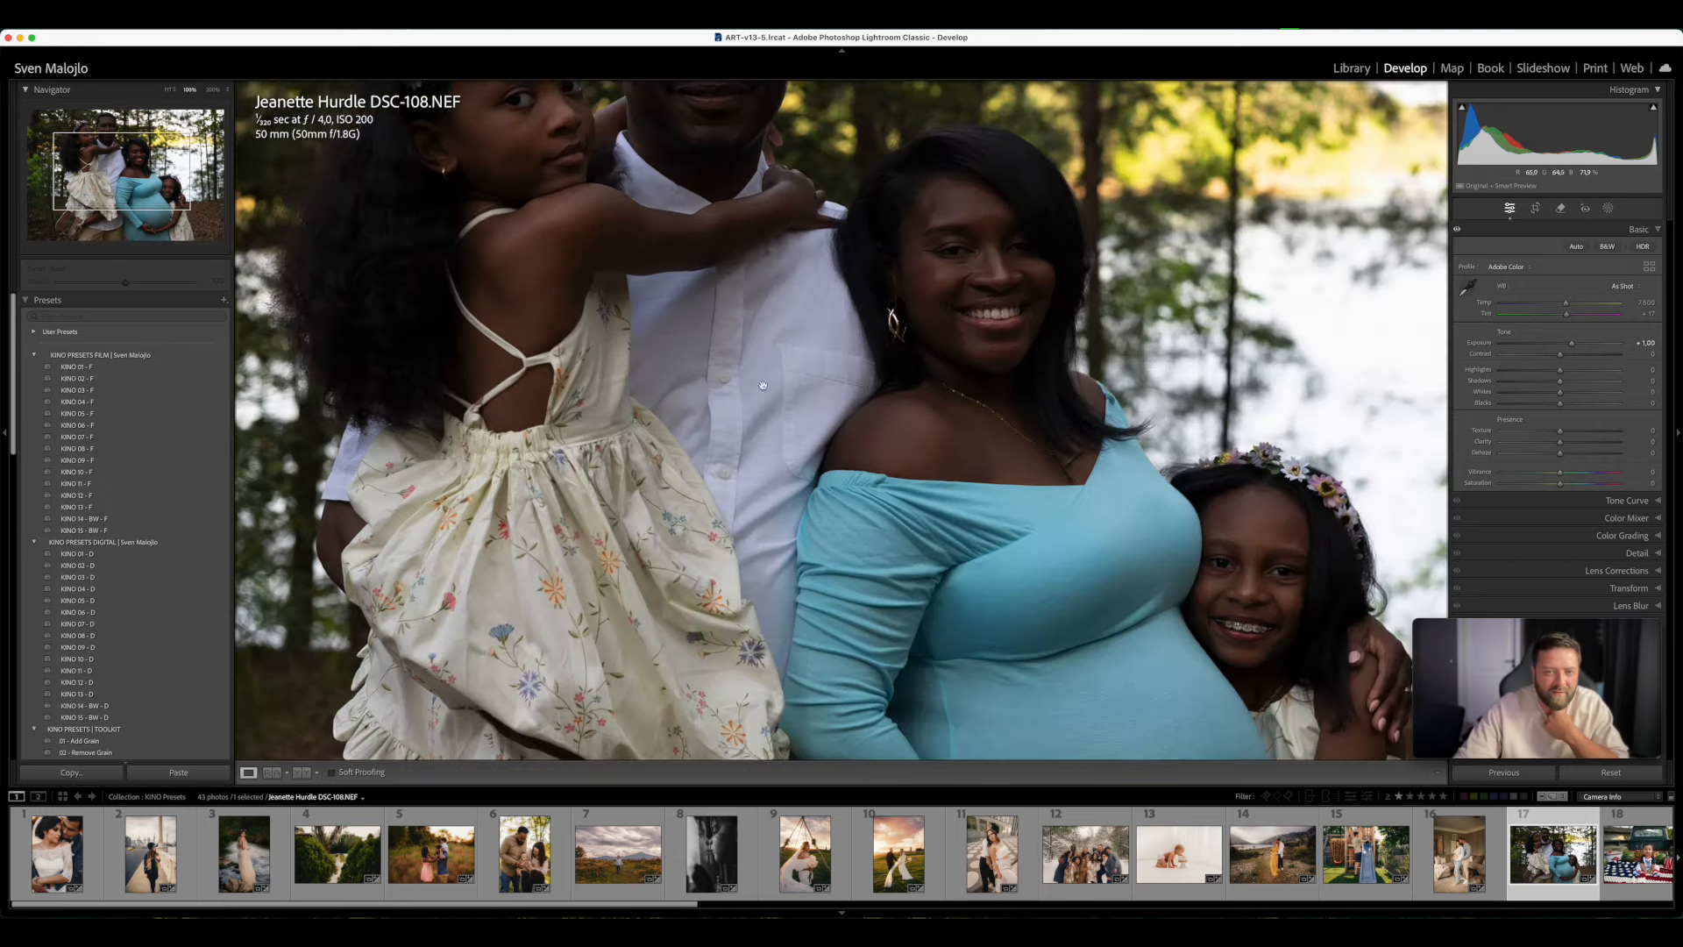
pyautogui.click(778, 358)
pyautogui.click(784, 355)
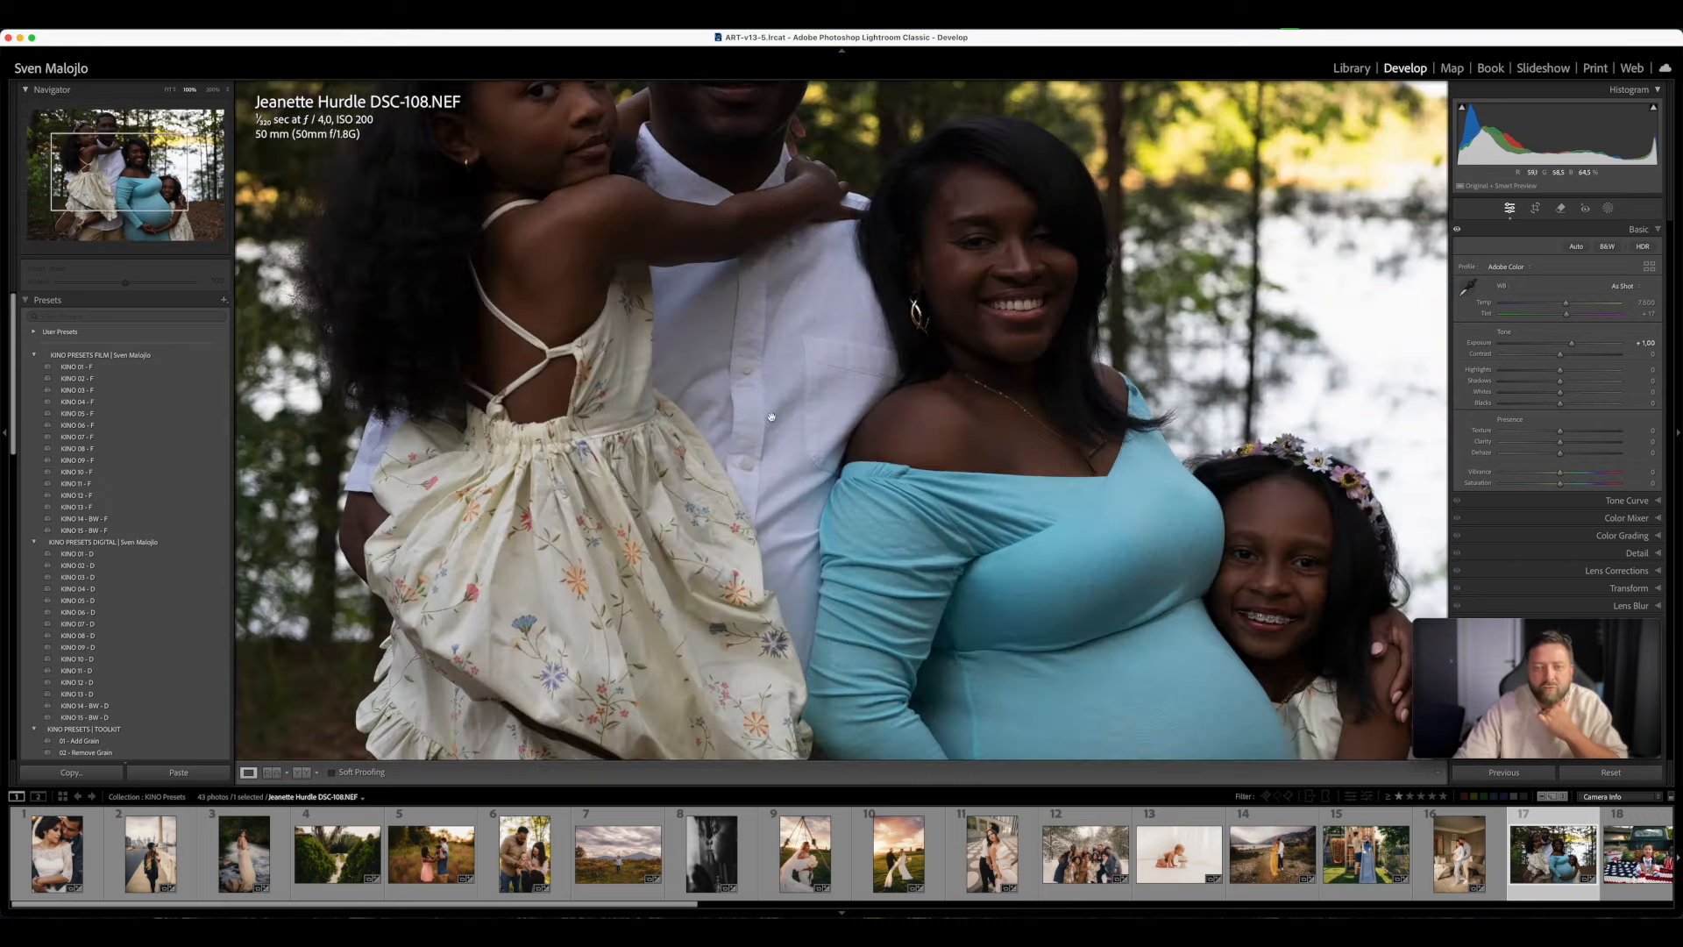
pyautogui.click(848, 317)
# - Try a warmer Temp on the family photo, restore the original Temp and set Exposure to +1.05
pyautogui.moveTo(1577, 306); pyautogui.dragTo(1574, 303)
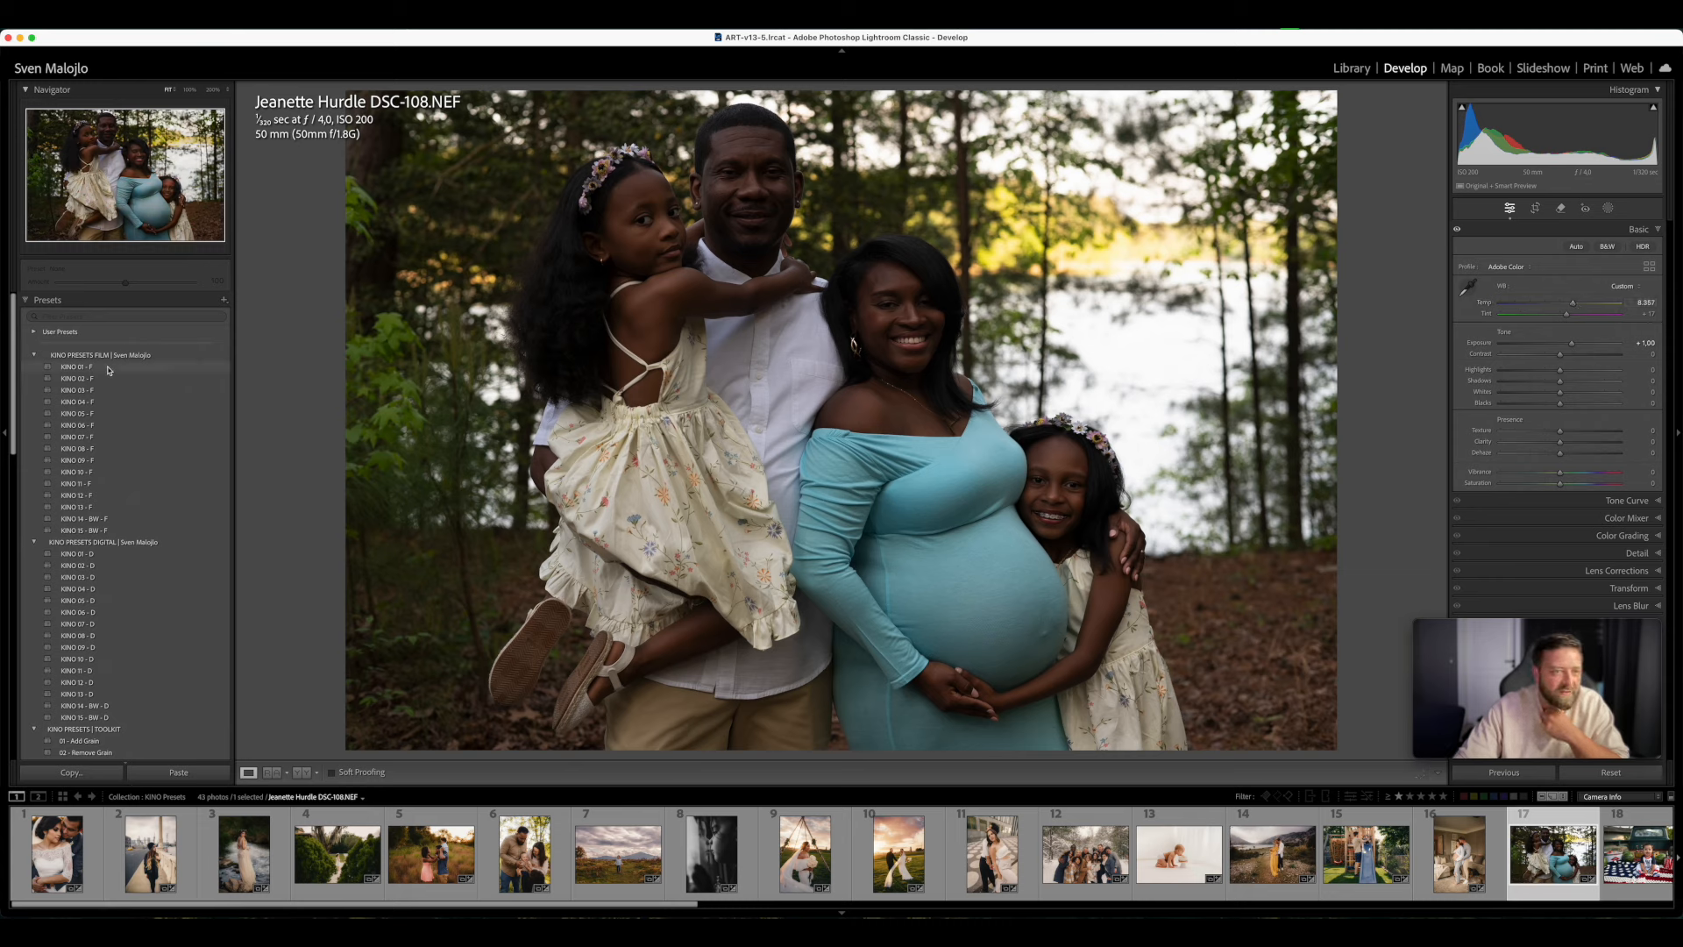
pyautogui.doubleClick(1576, 305)
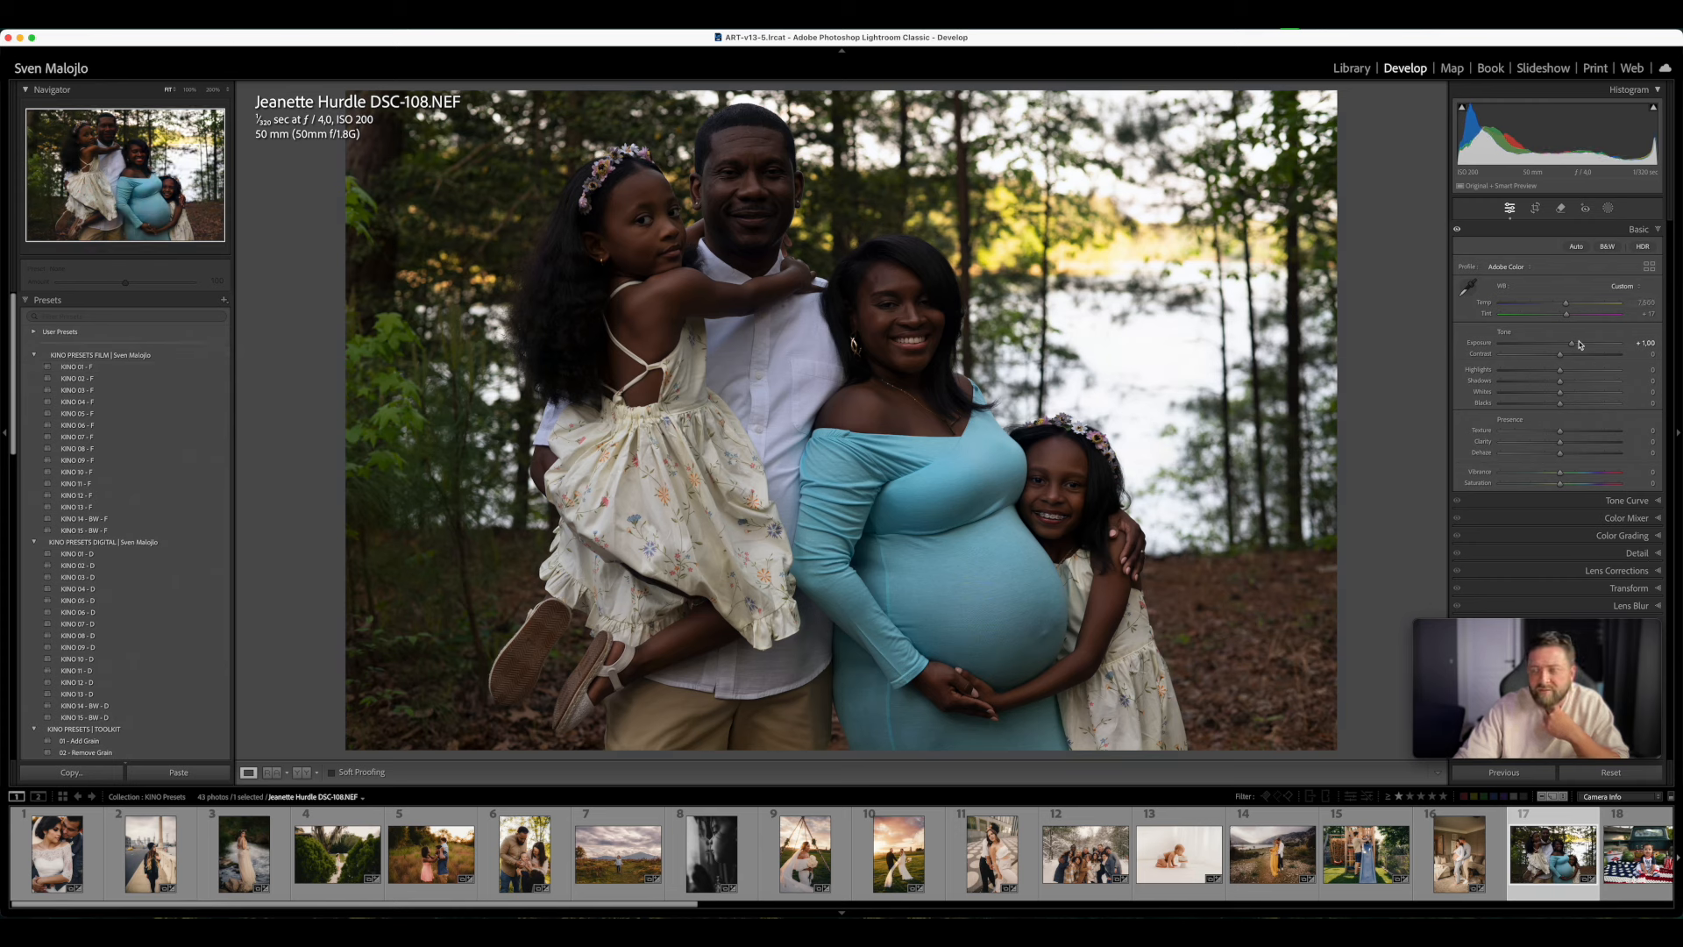
pyautogui.click(1574, 347)
pyautogui.moveTo(1574, 347); pyautogui.dragTo(1576, 347)
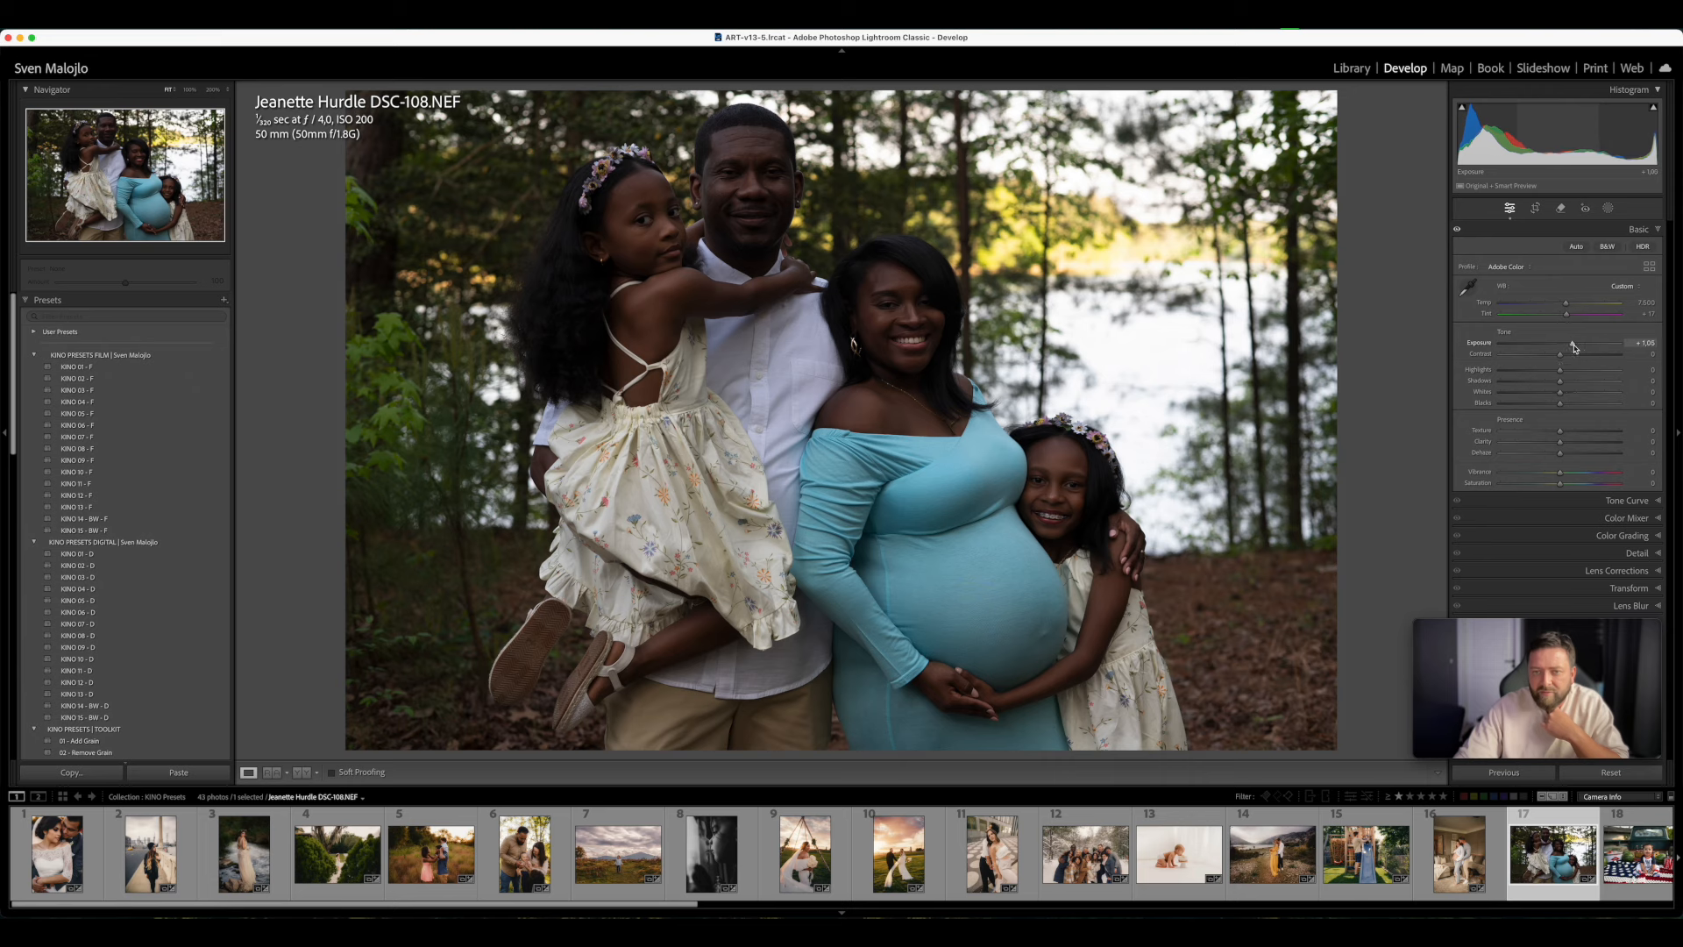
# - Try KINO 02 - F and KINO 03 - F on the family photo, and reset all its adjustments
pyautogui.click(84, 379)
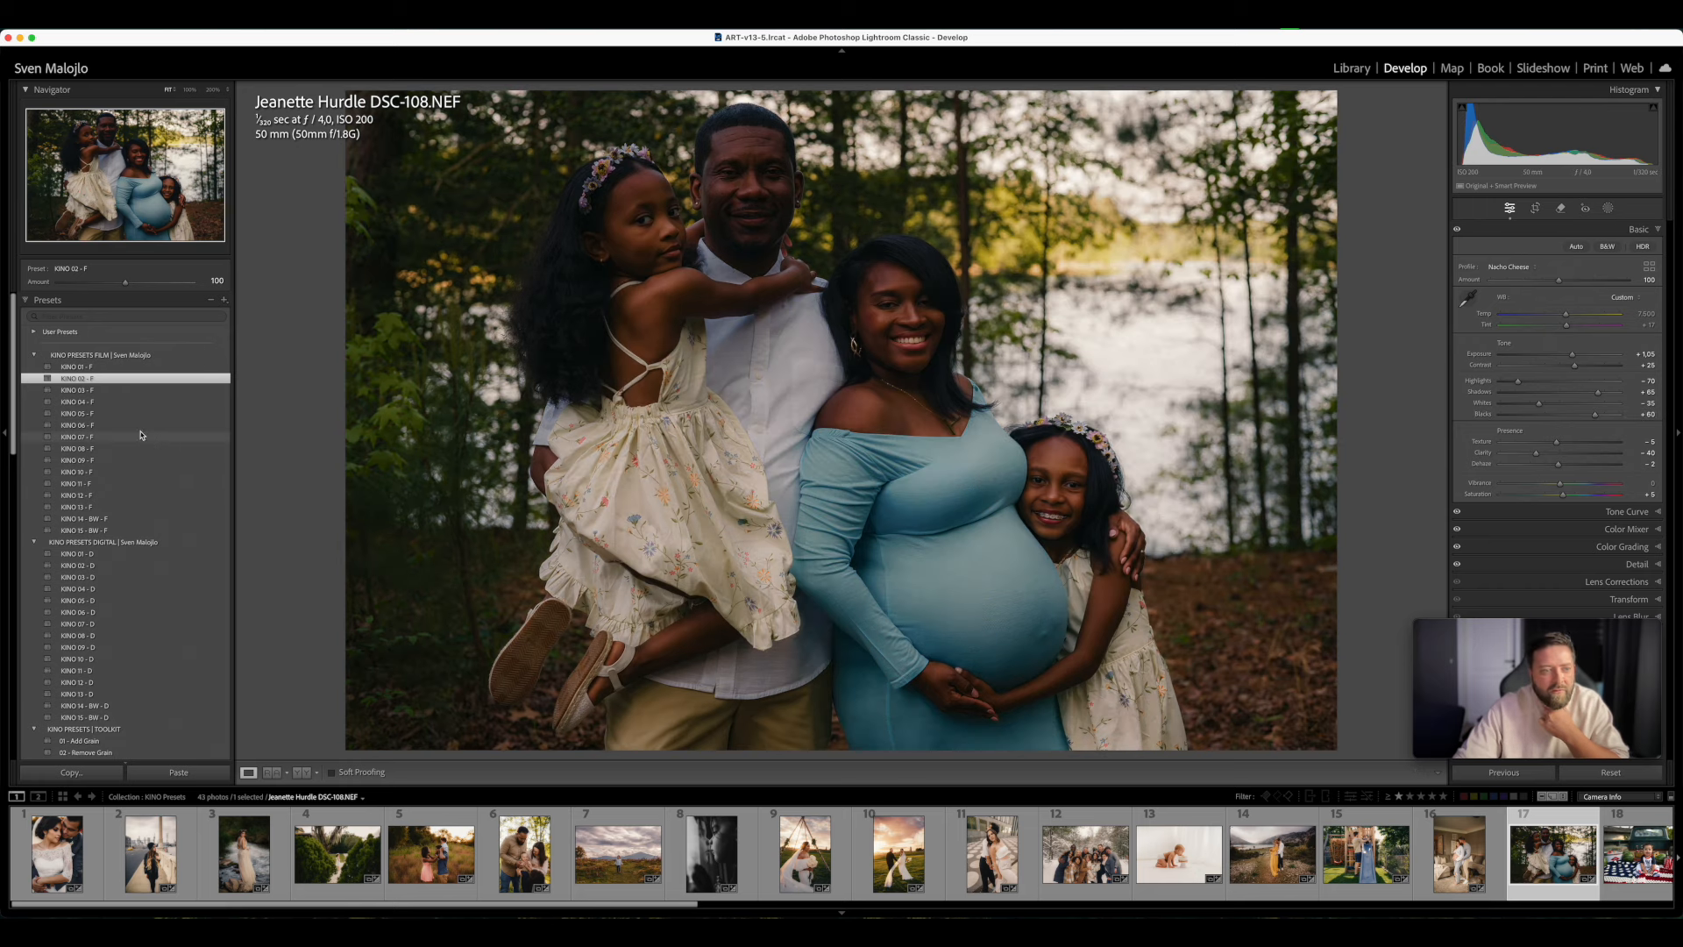
pyautogui.click(112, 391)
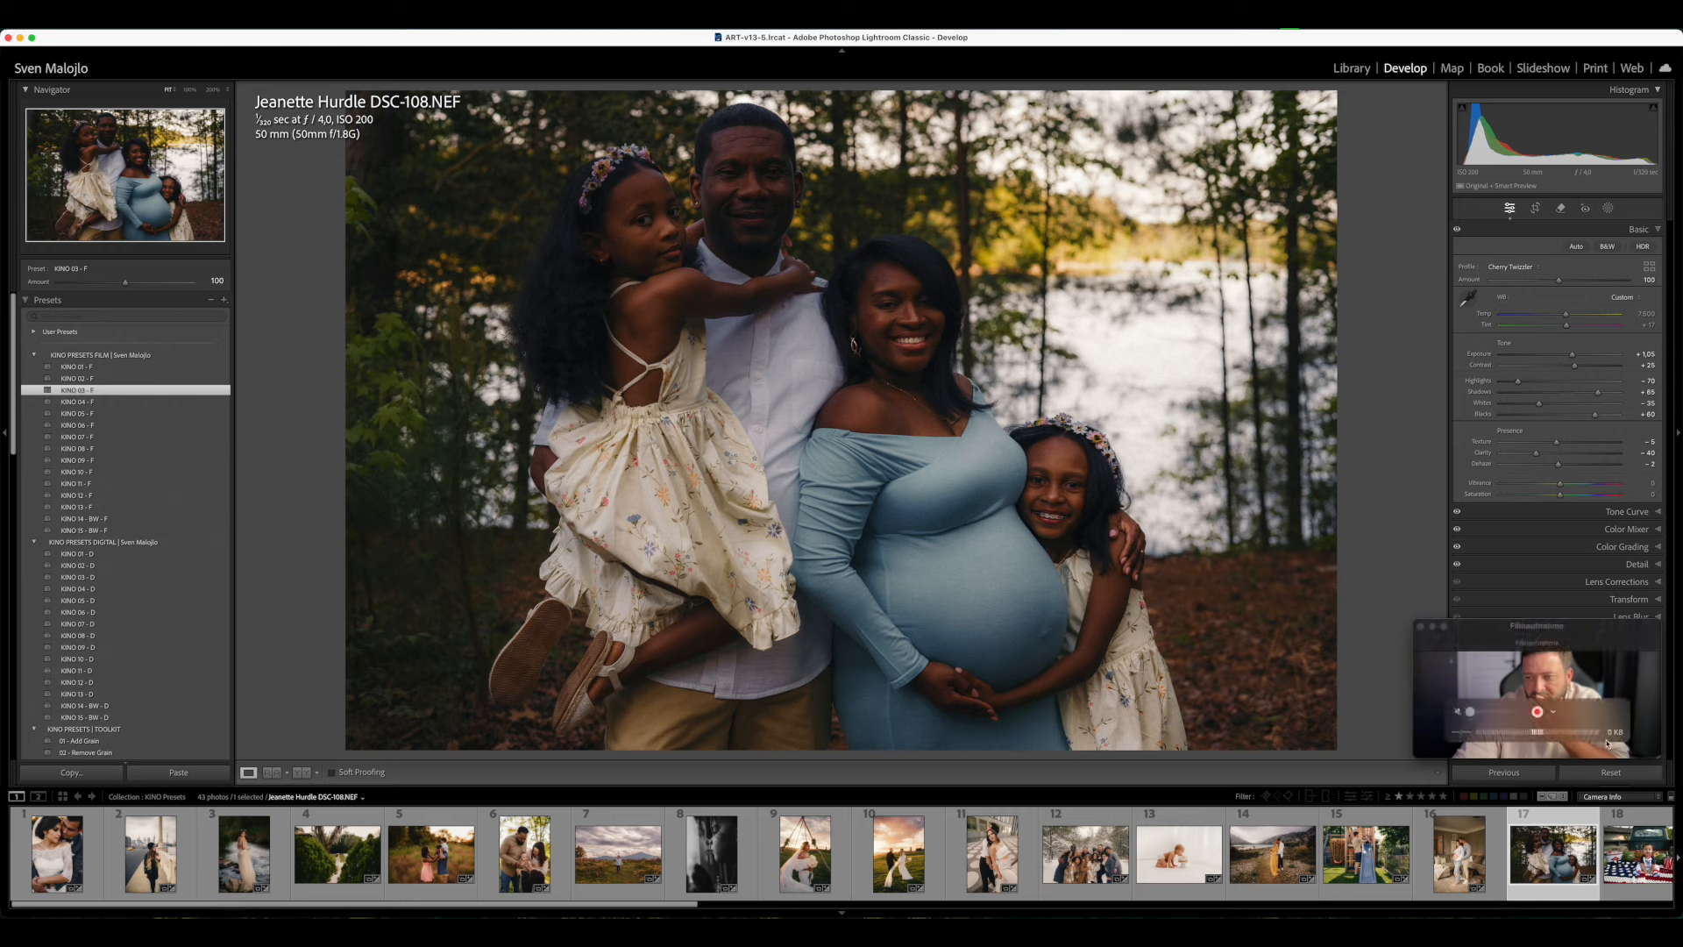
pyautogui.click(1611, 774)
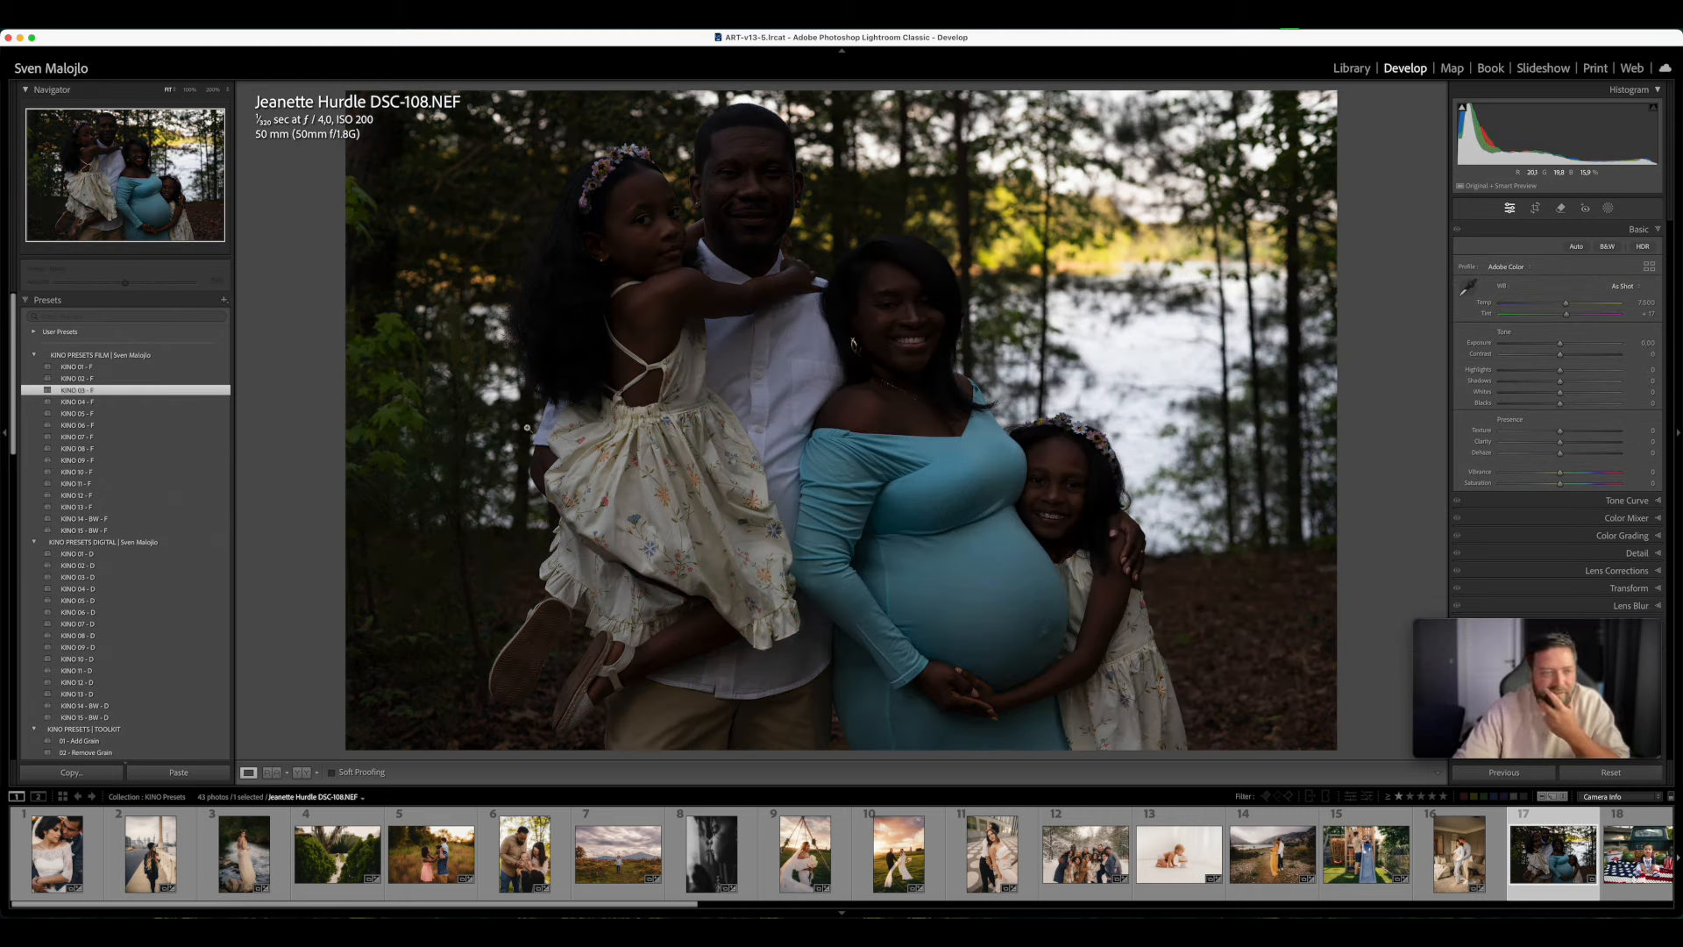
# - Raise the family photo's Exposure to +1.10, apply KINO 03 - F and increase the Exposure to +1.45
pyautogui.moveTo(1560, 343); pyautogui.dragTo(1573, 343)
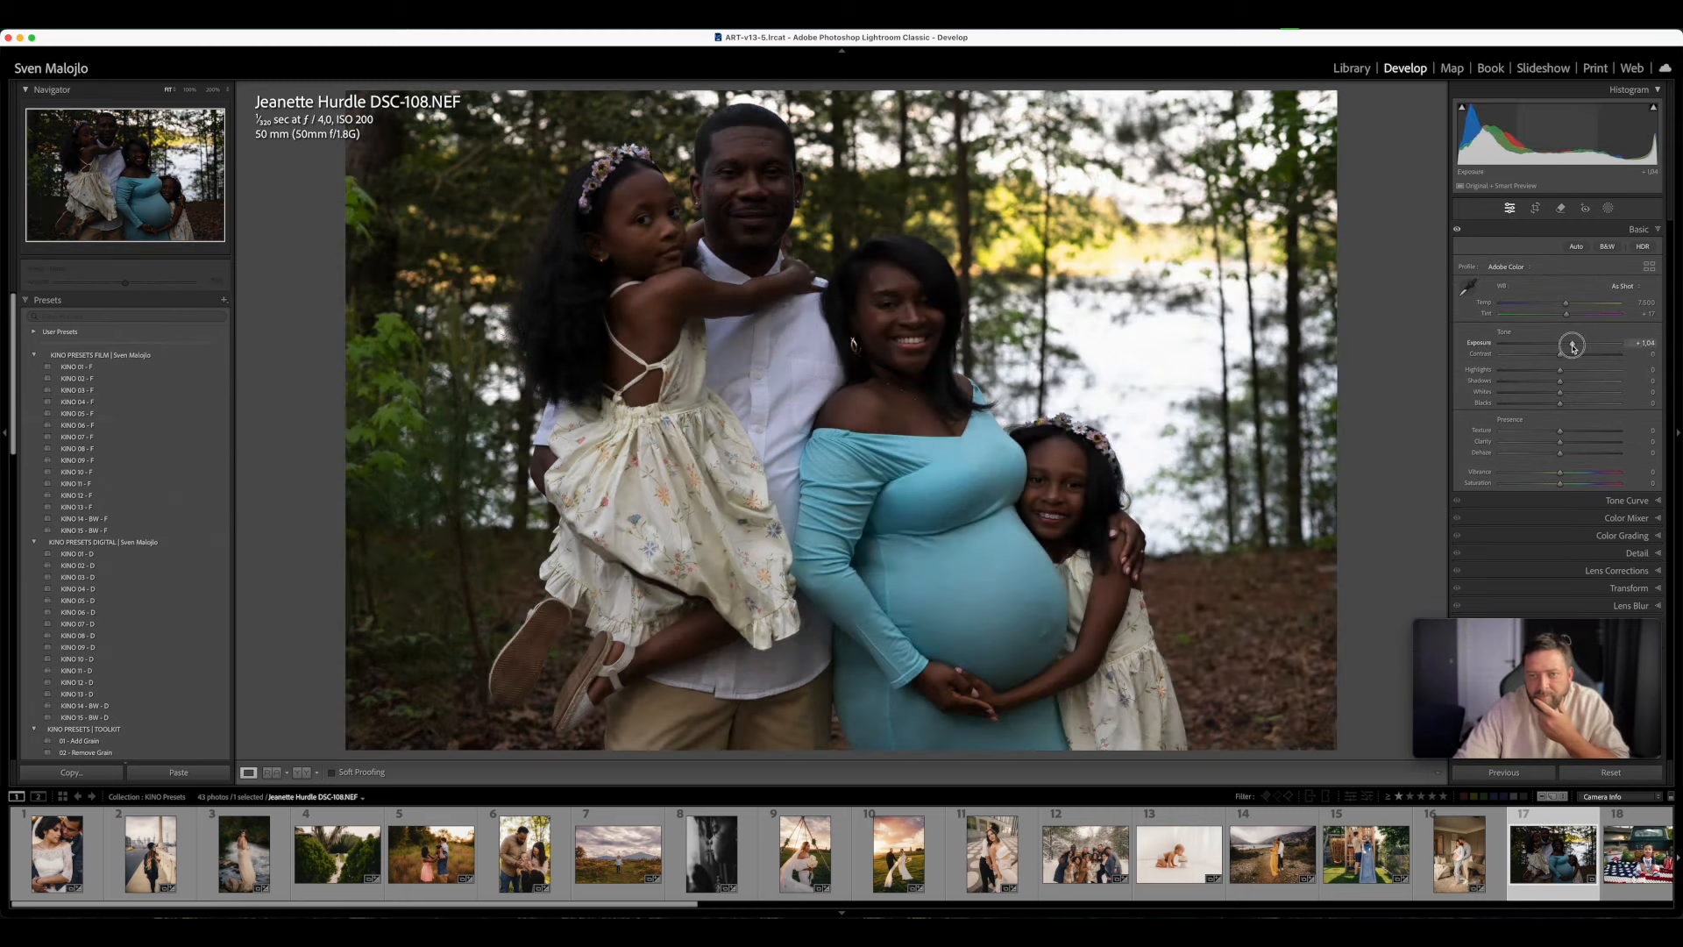
pyautogui.click(97, 390)
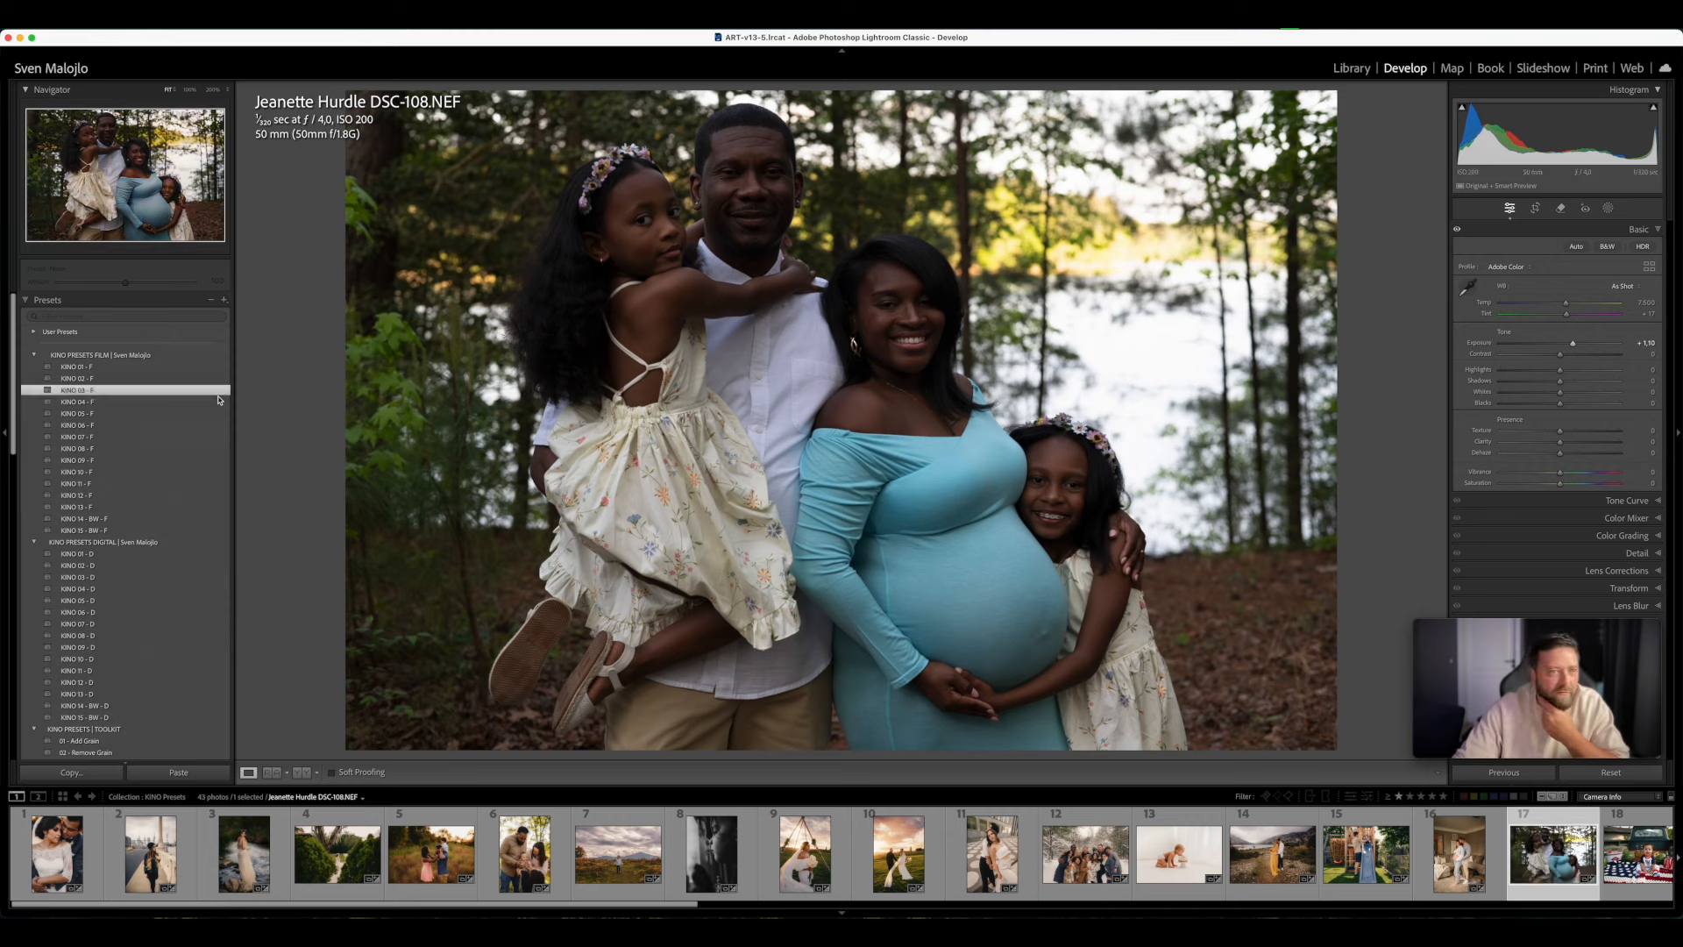
pyautogui.moveTo(1574, 355); pyautogui.dragTo(1577, 359)
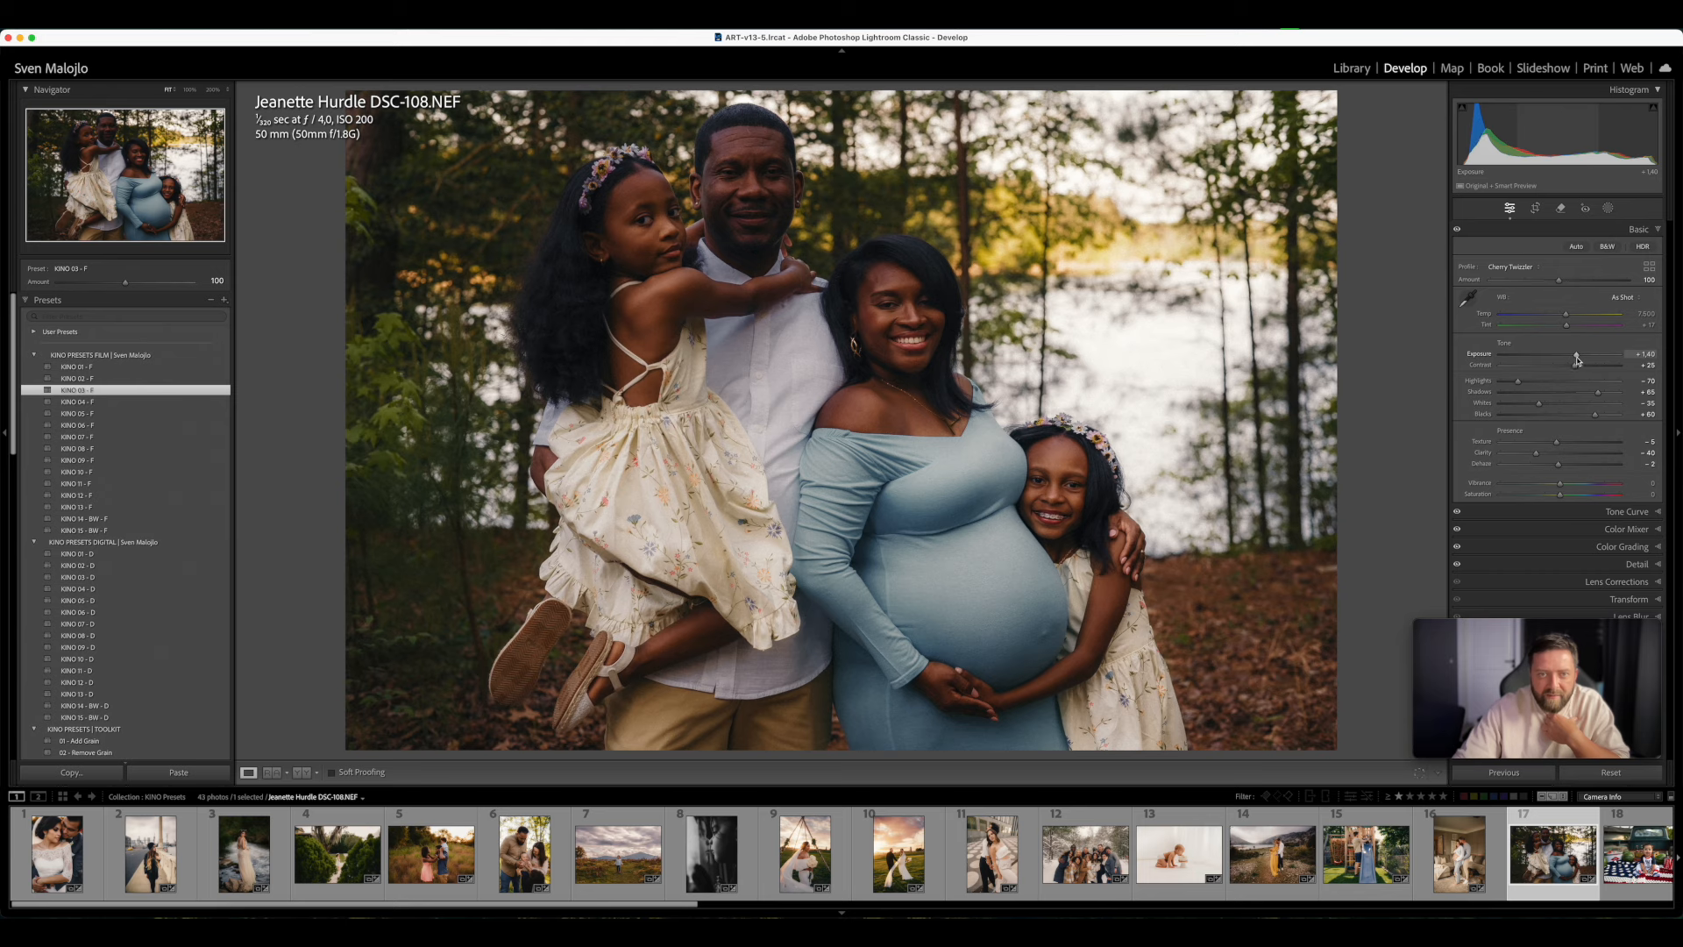
# - Try KINO 06 - F, apply KINO 05 - F to the family photo, and set Exposure to +1.80, Temp to about 7,900 and Tint to +23
pyautogui.click(112, 426)
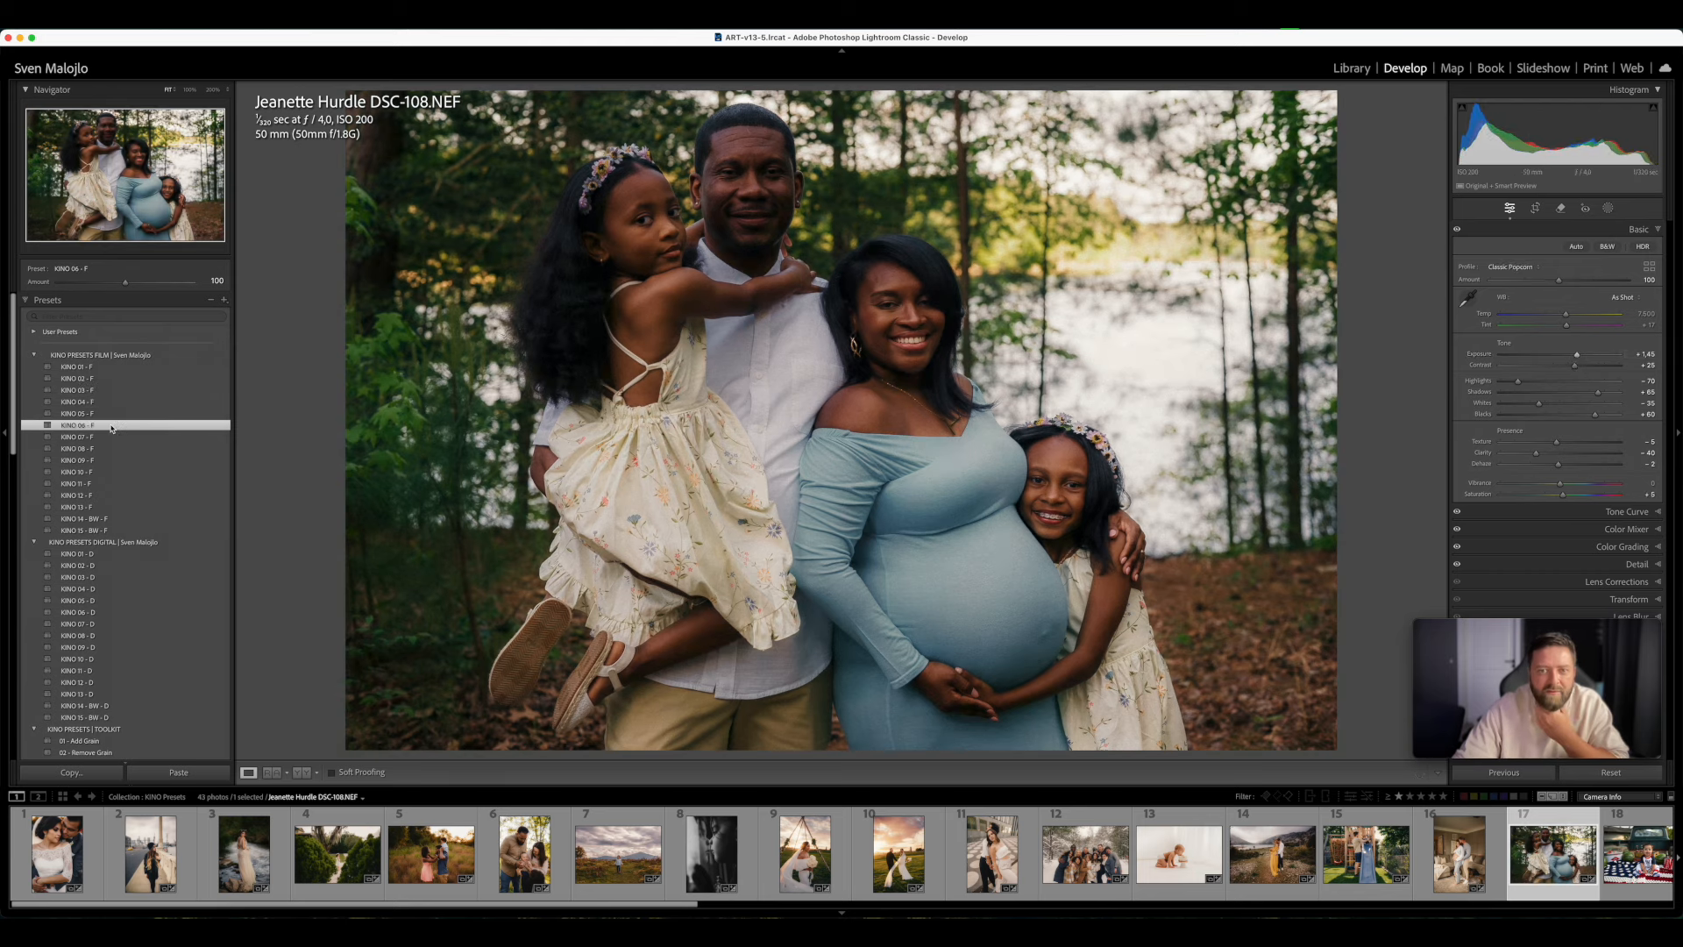
pyautogui.click(111, 414)
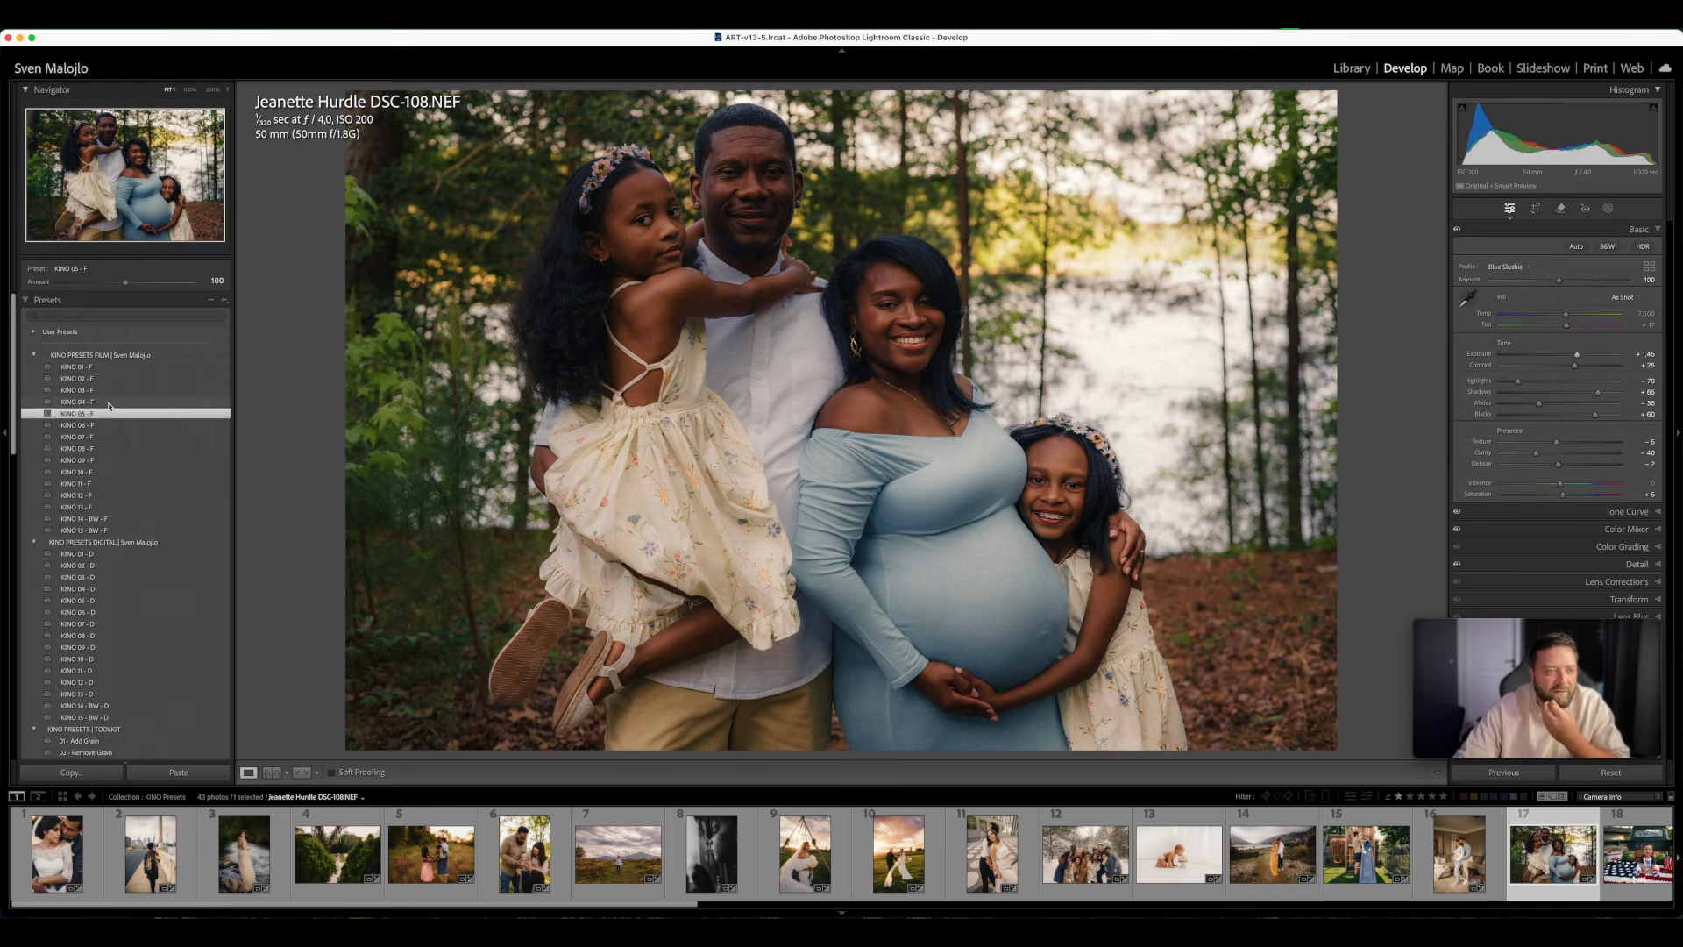
pyautogui.moveTo(1577, 354); pyautogui.dragTo(1570, 318)
pyautogui.moveTo(1568, 330); pyautogui.dragTo(1570, 329)
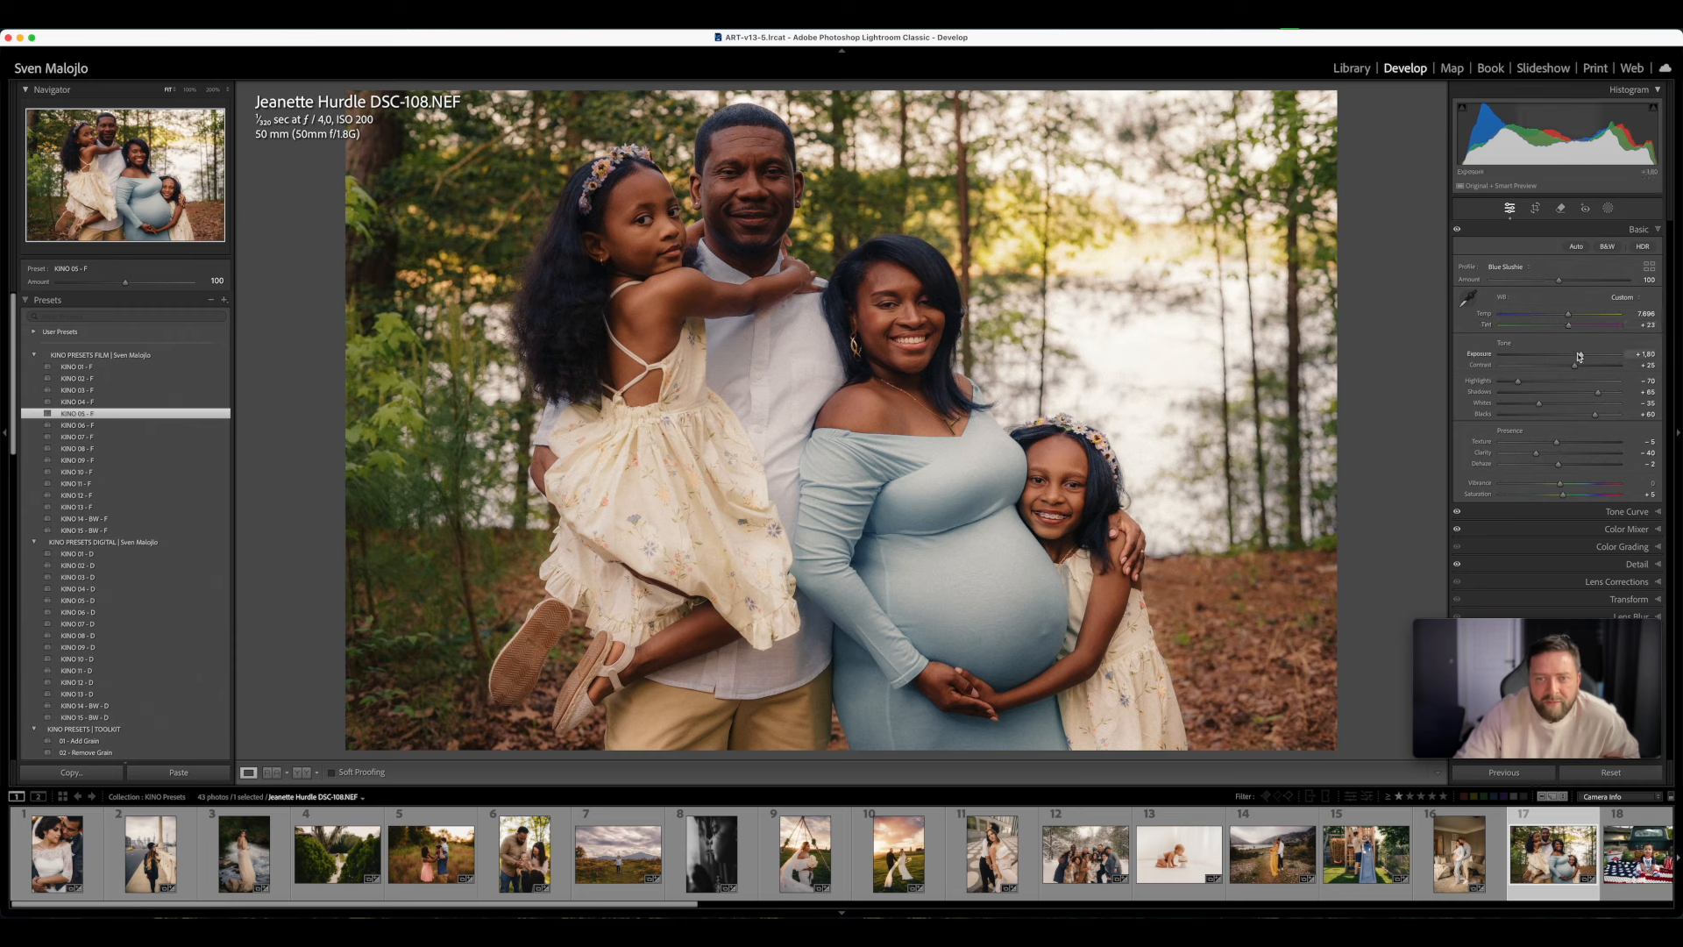
# - Compare KINO 06 - F on the family photo, return to KINO 05 - F and set Exposure to +1.85
pyautogui.click(114, 426)
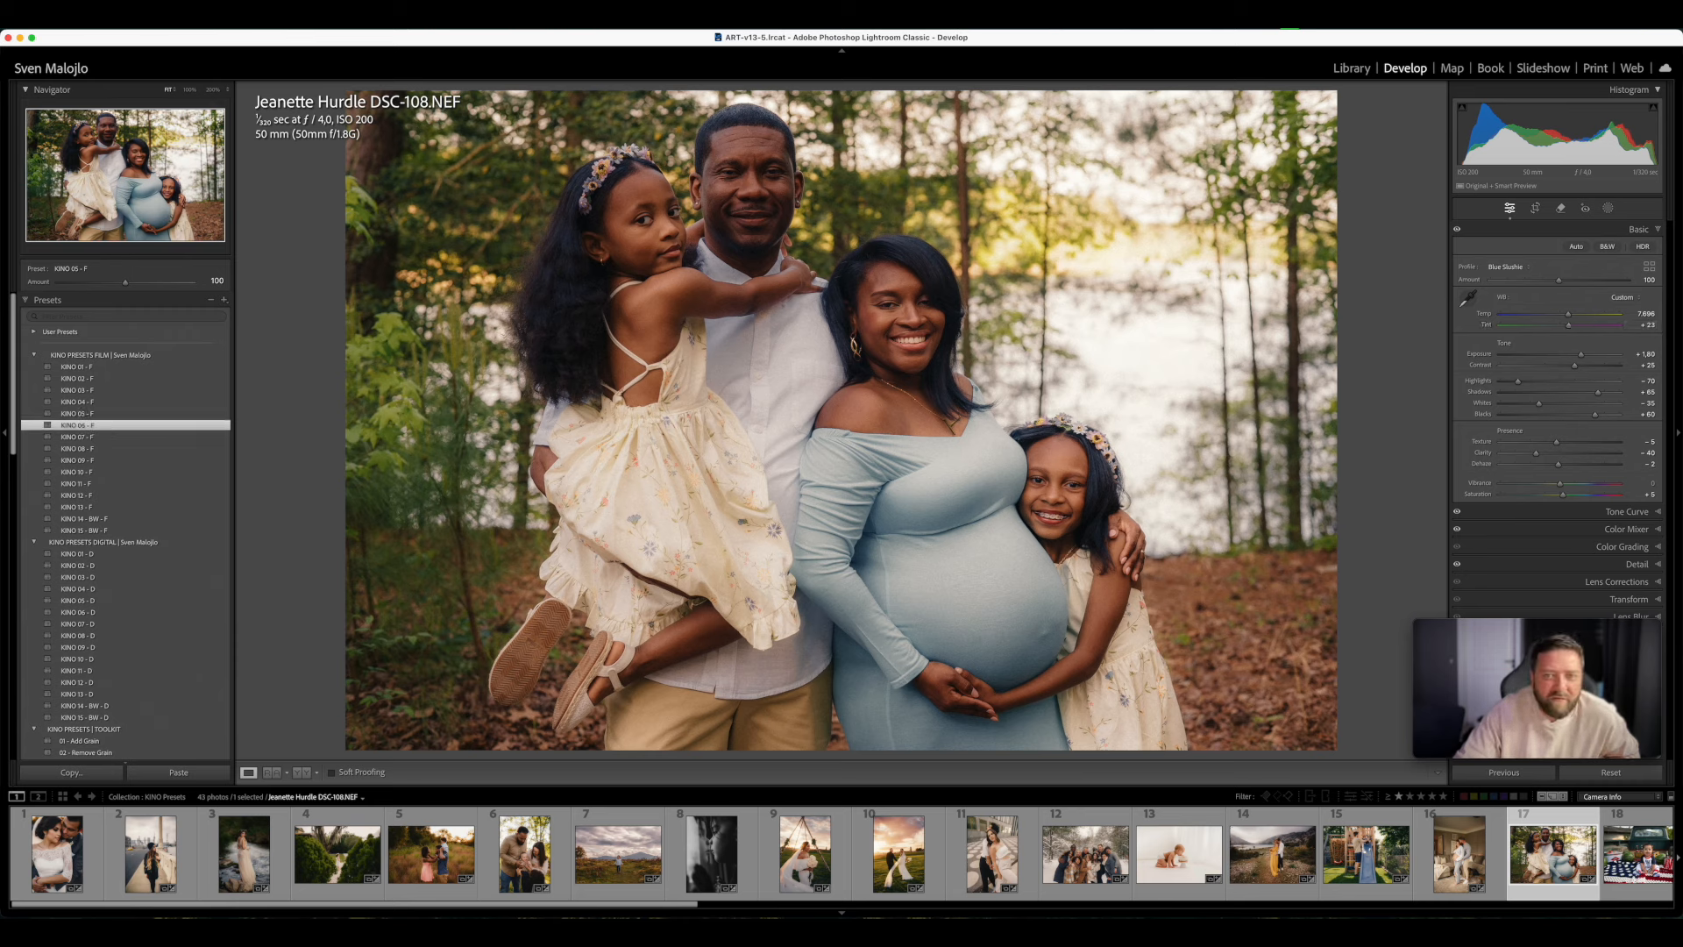
pyautogui.click(105, 413)
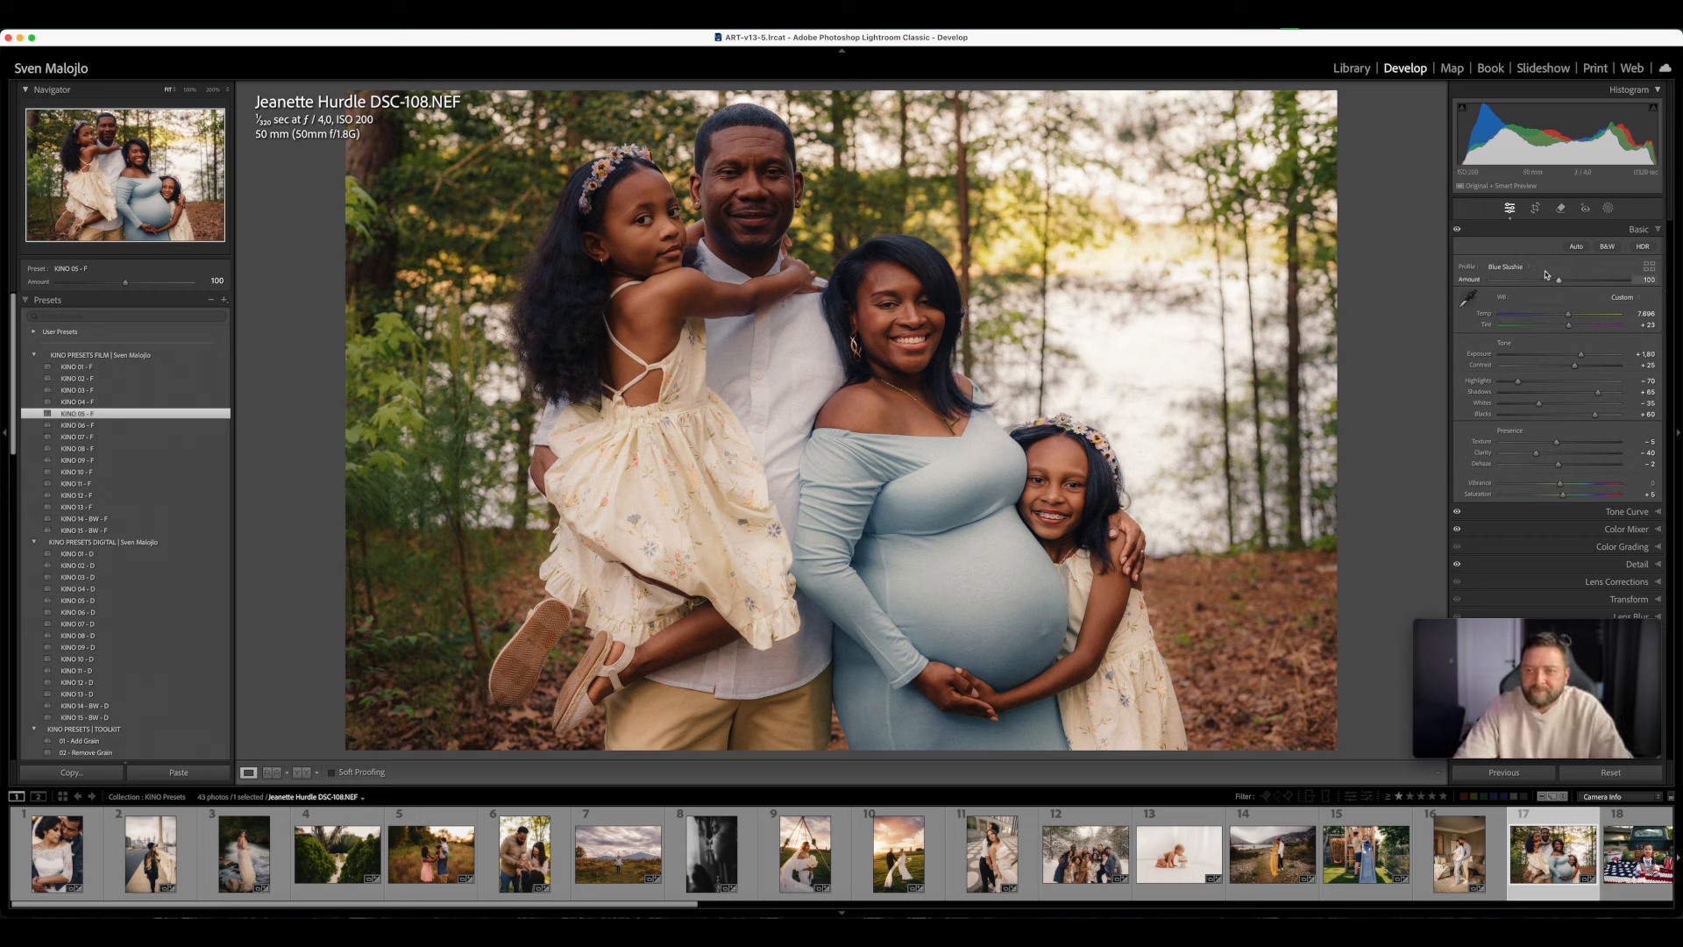
pyautogui.moveTo(1582, 354); pyautogui.dragTo(1585, 354)
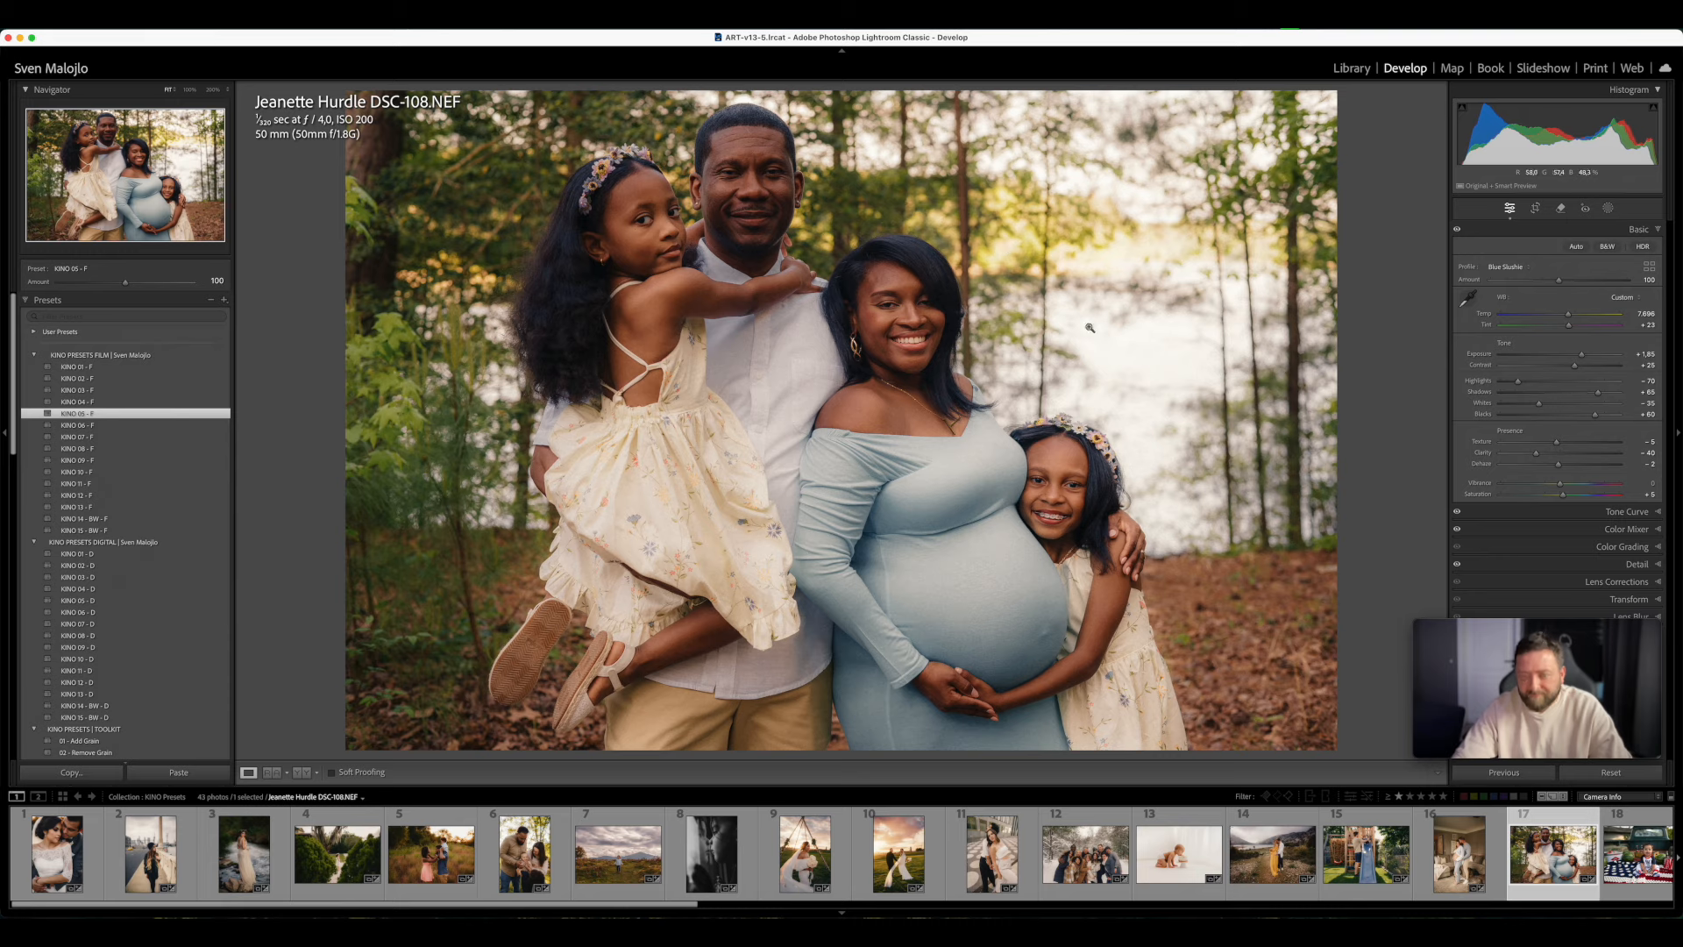
# - Examine the family's faces and skin tones up close across the edited photo, and return to the full view
pyautogui.click(1146, 201)
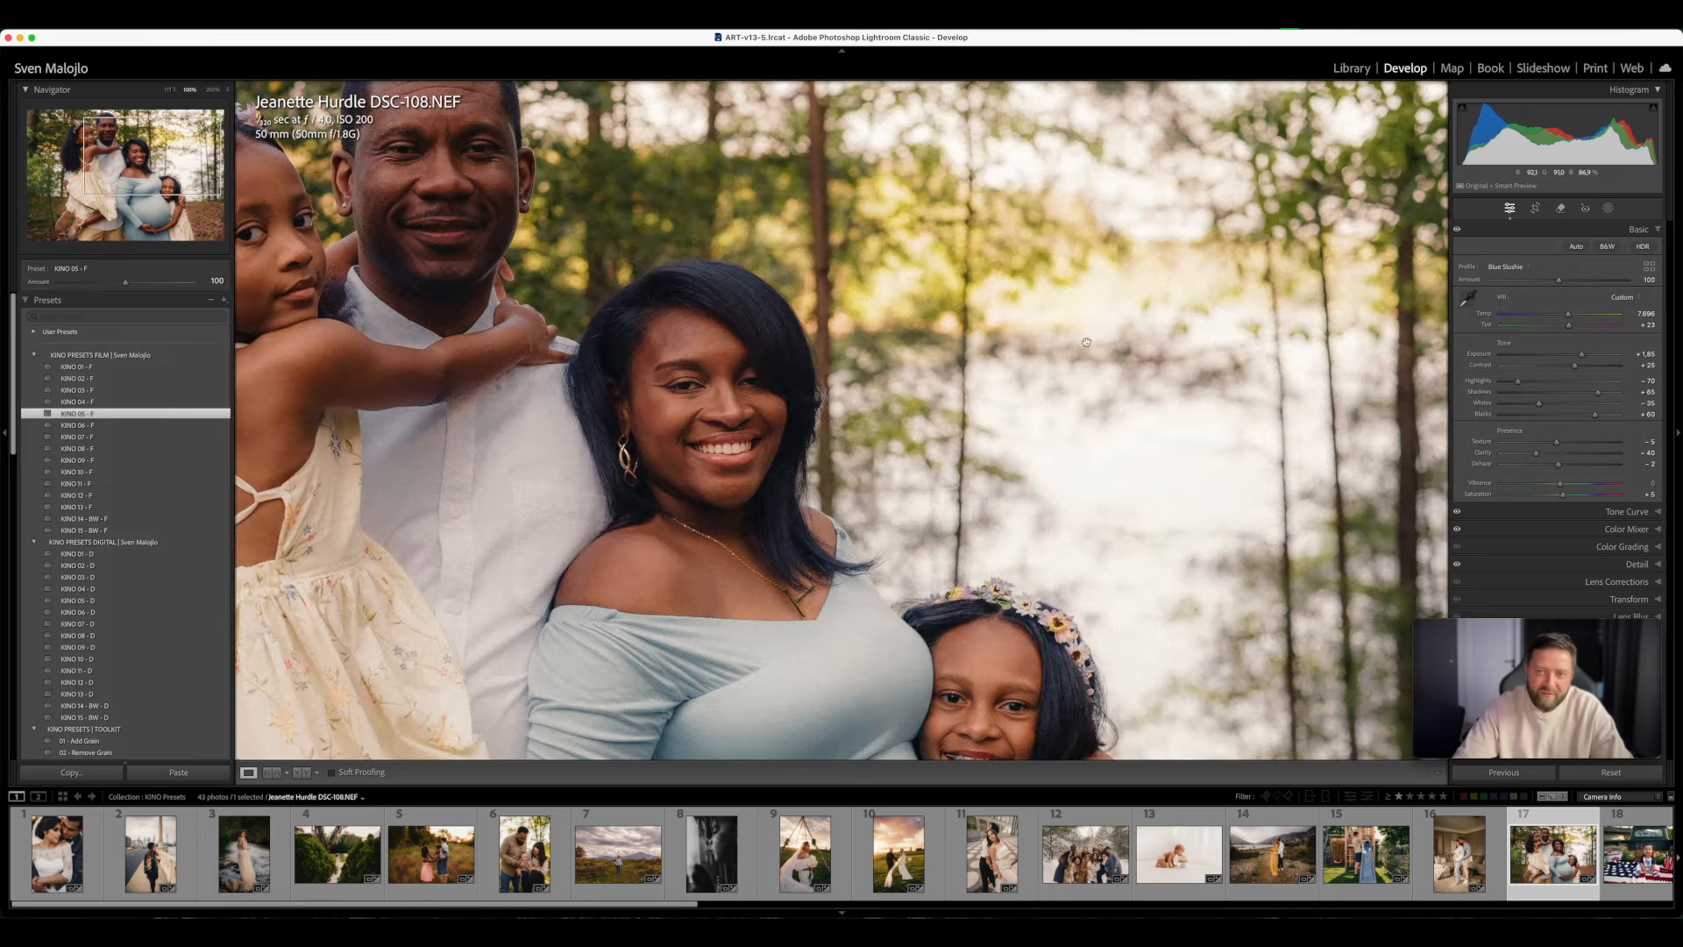
pyautogui.click(645, 260)
pyautogui.click(679, 195)
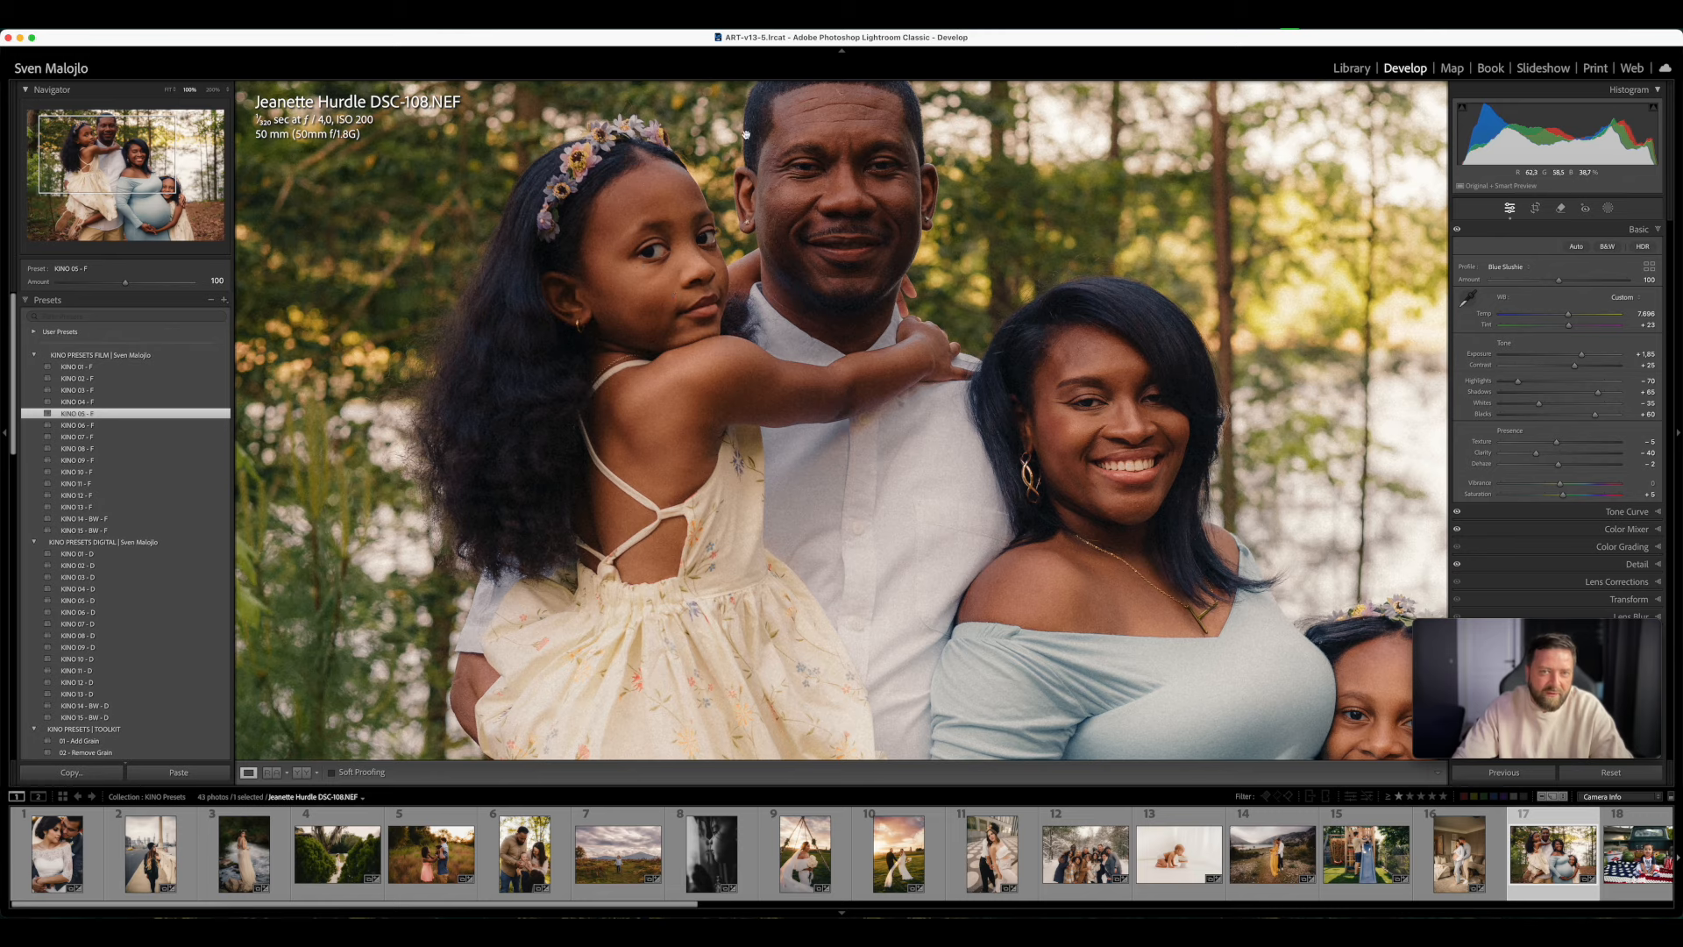
pyautogui.click(1070, 451)
pyautogui.click(1039, 489)
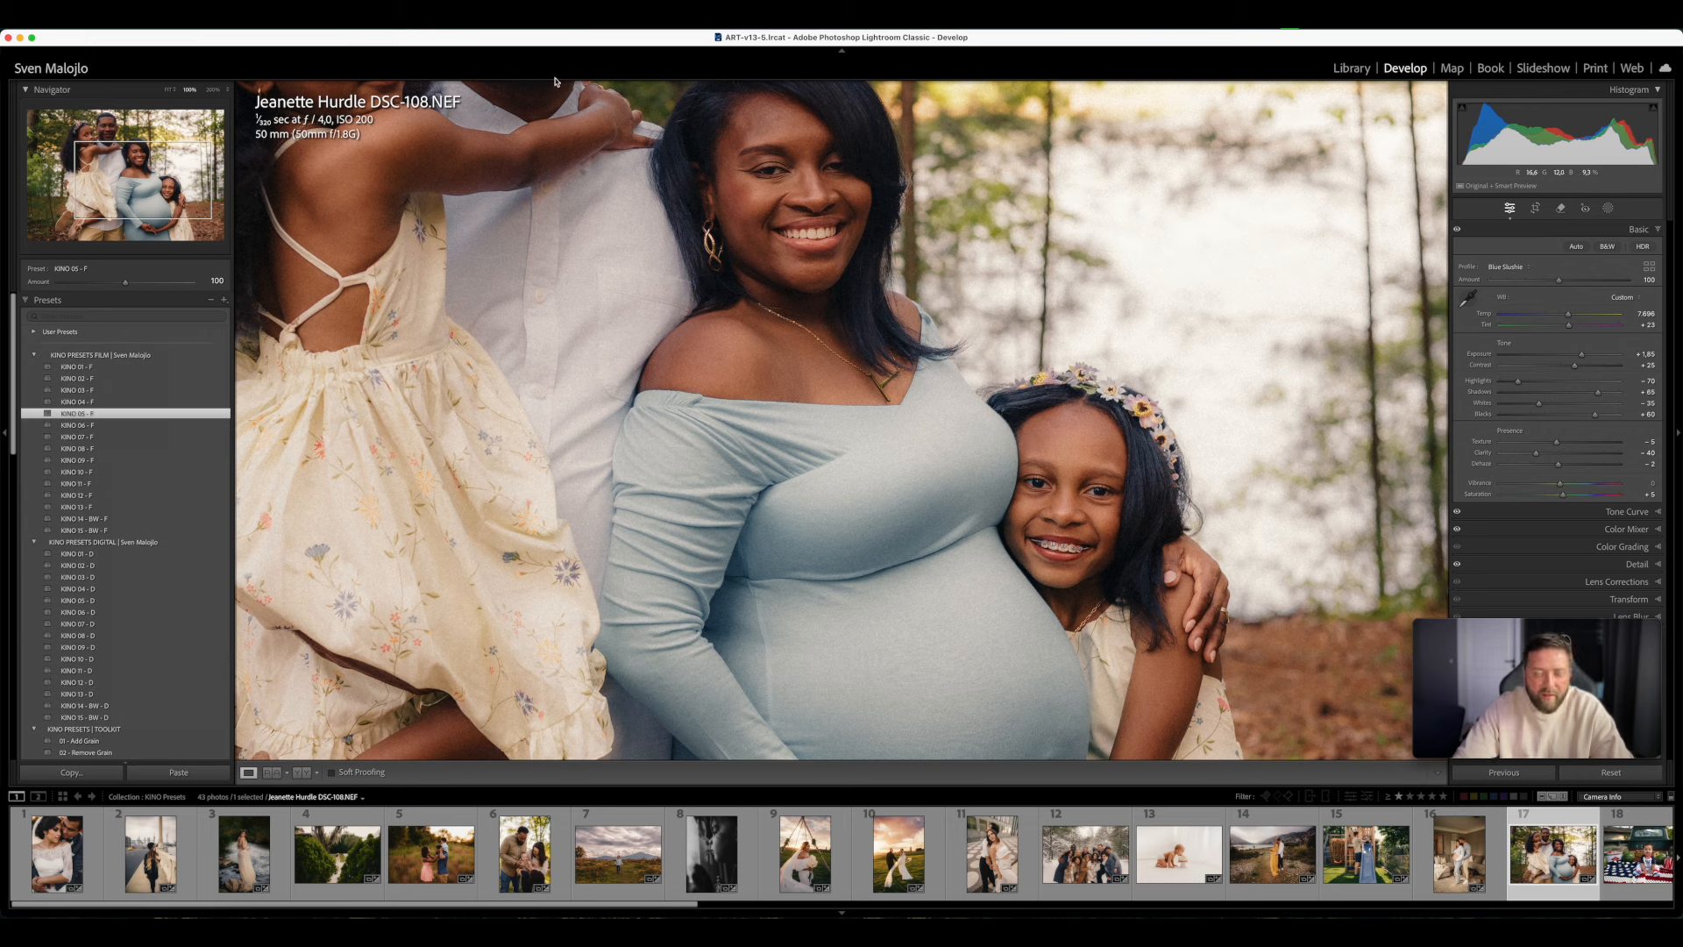
pyautogui.click(927, 422)
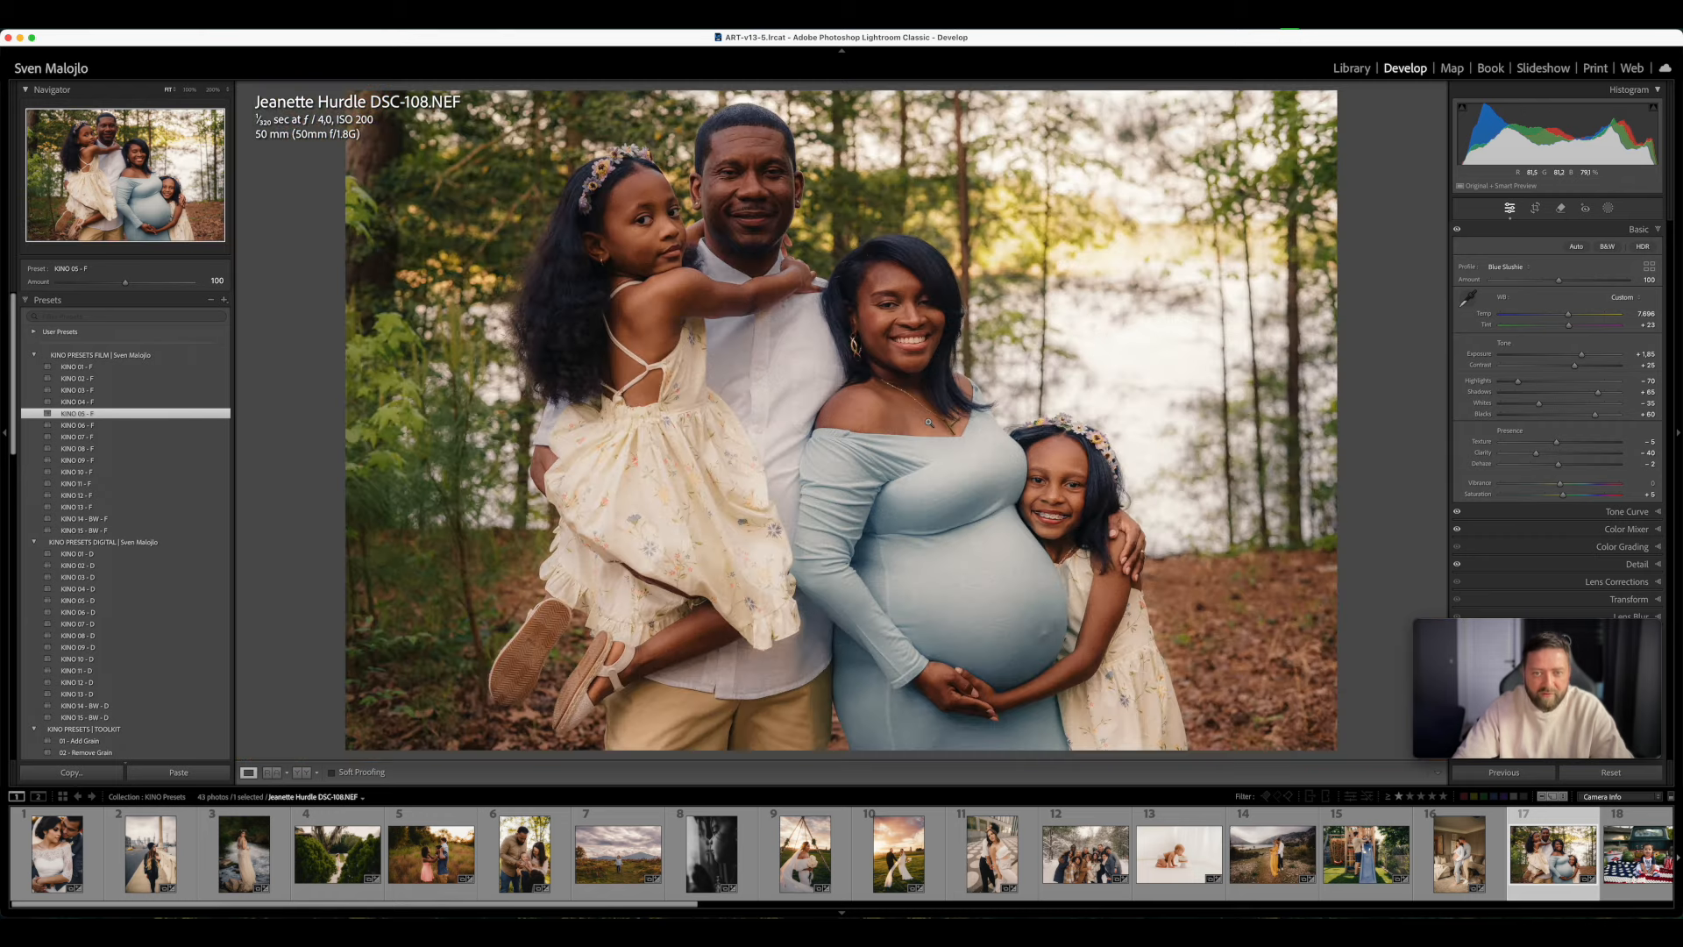
# - Try KINO 11 - F and KINO 11 - D on the family photo, set Temp to about 7,800 and apply KINO 05 - D
pyautogui.click(97, 485)
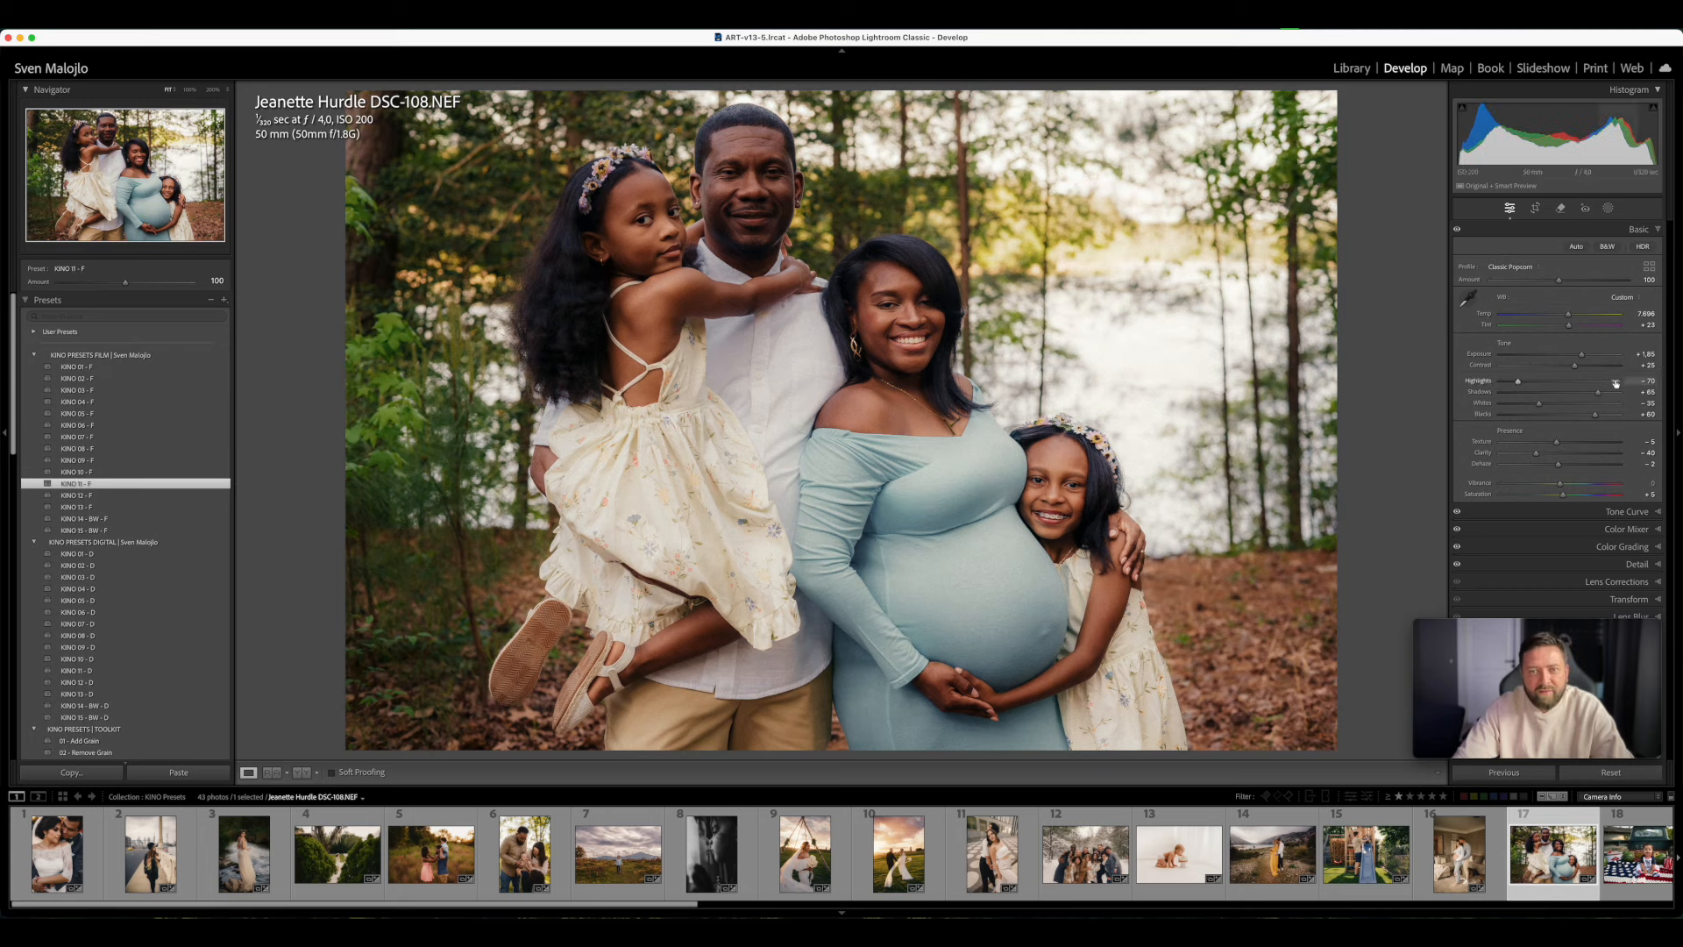
pyautogui.moveTo(1568, 314); pyautogui.dragTo(1571, 314)
pyautogui.scroll(-1, 145, 660)
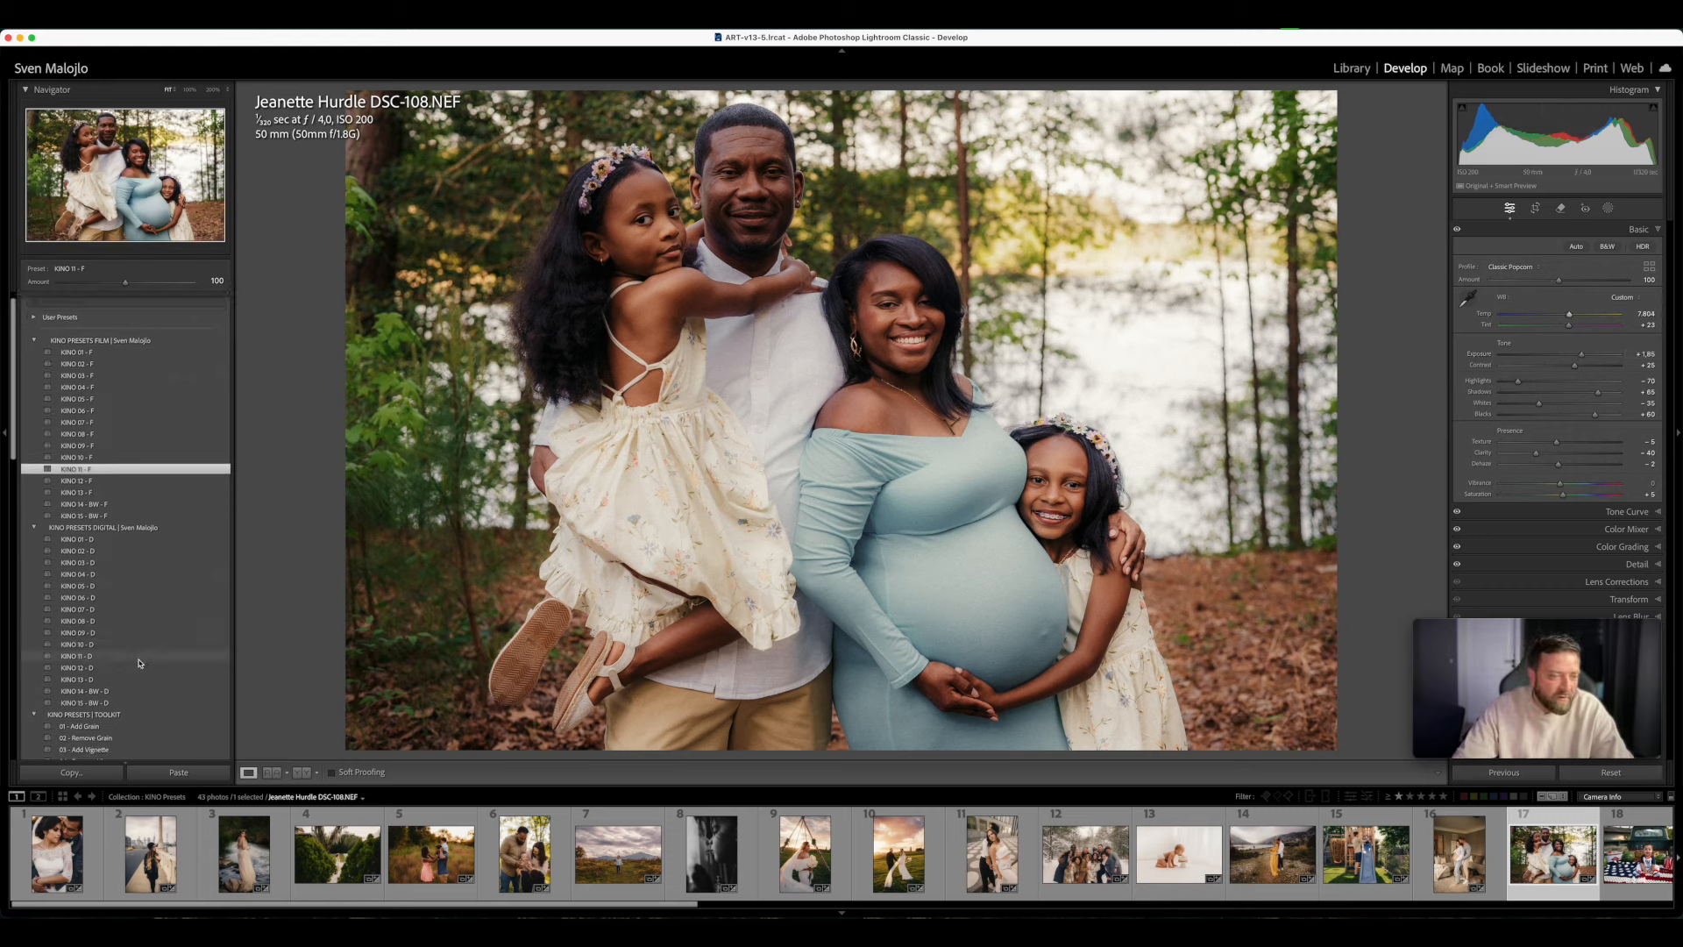
pyautogui.click(144, 659)
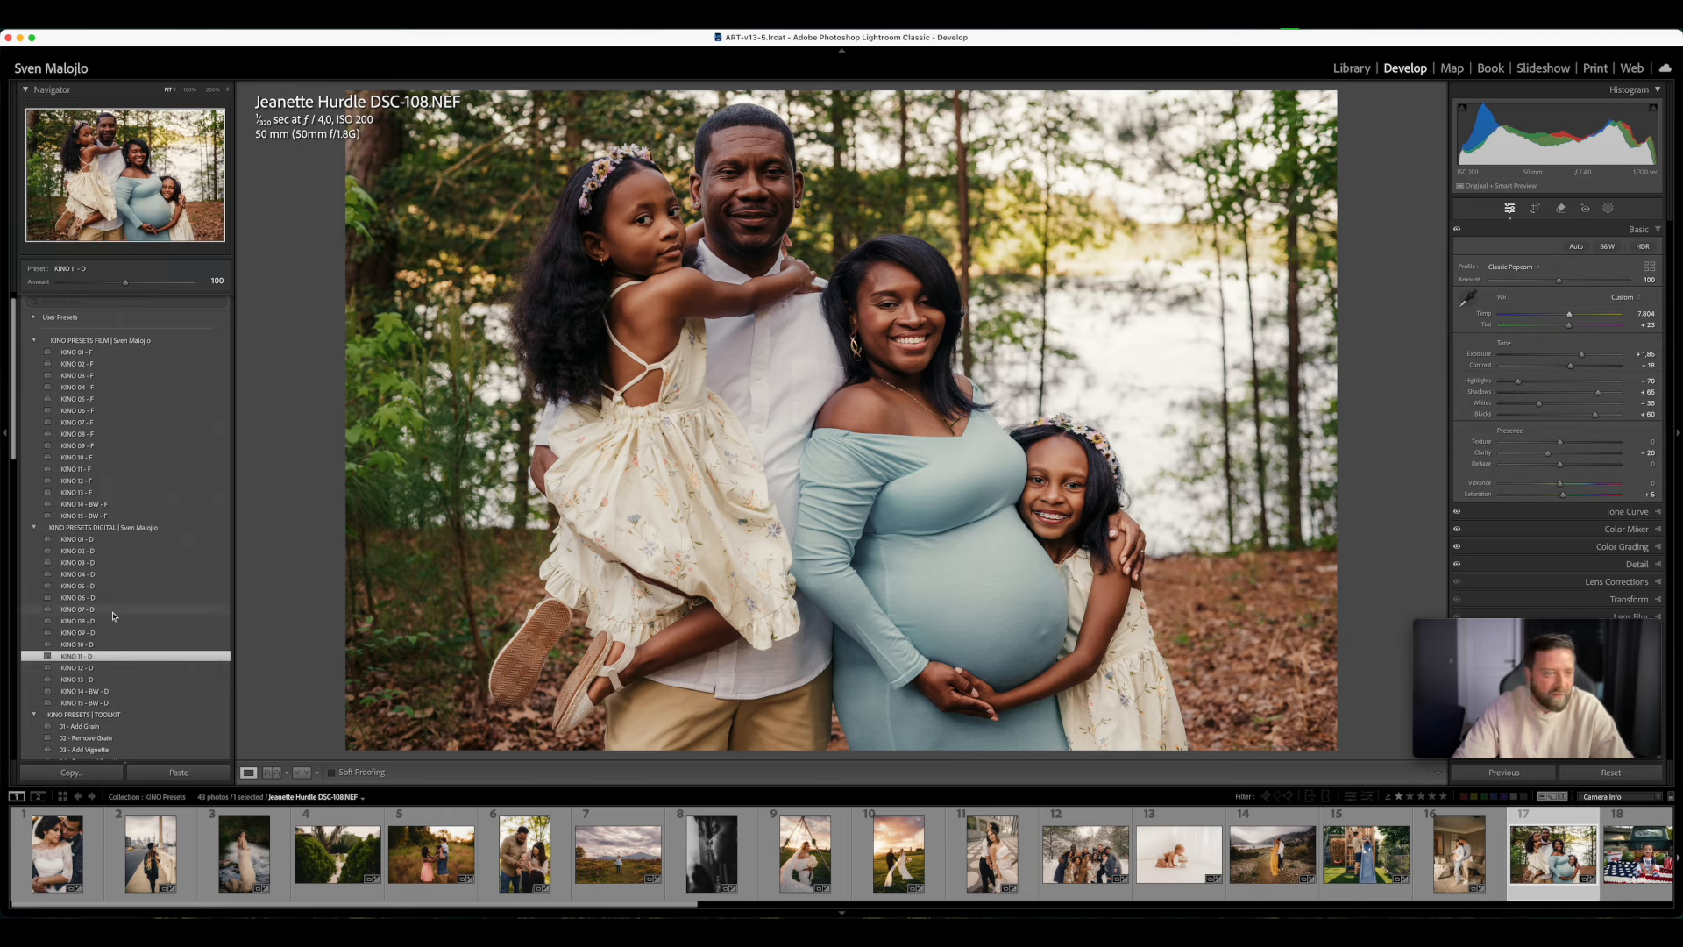
pyautogui.click(100, 587)
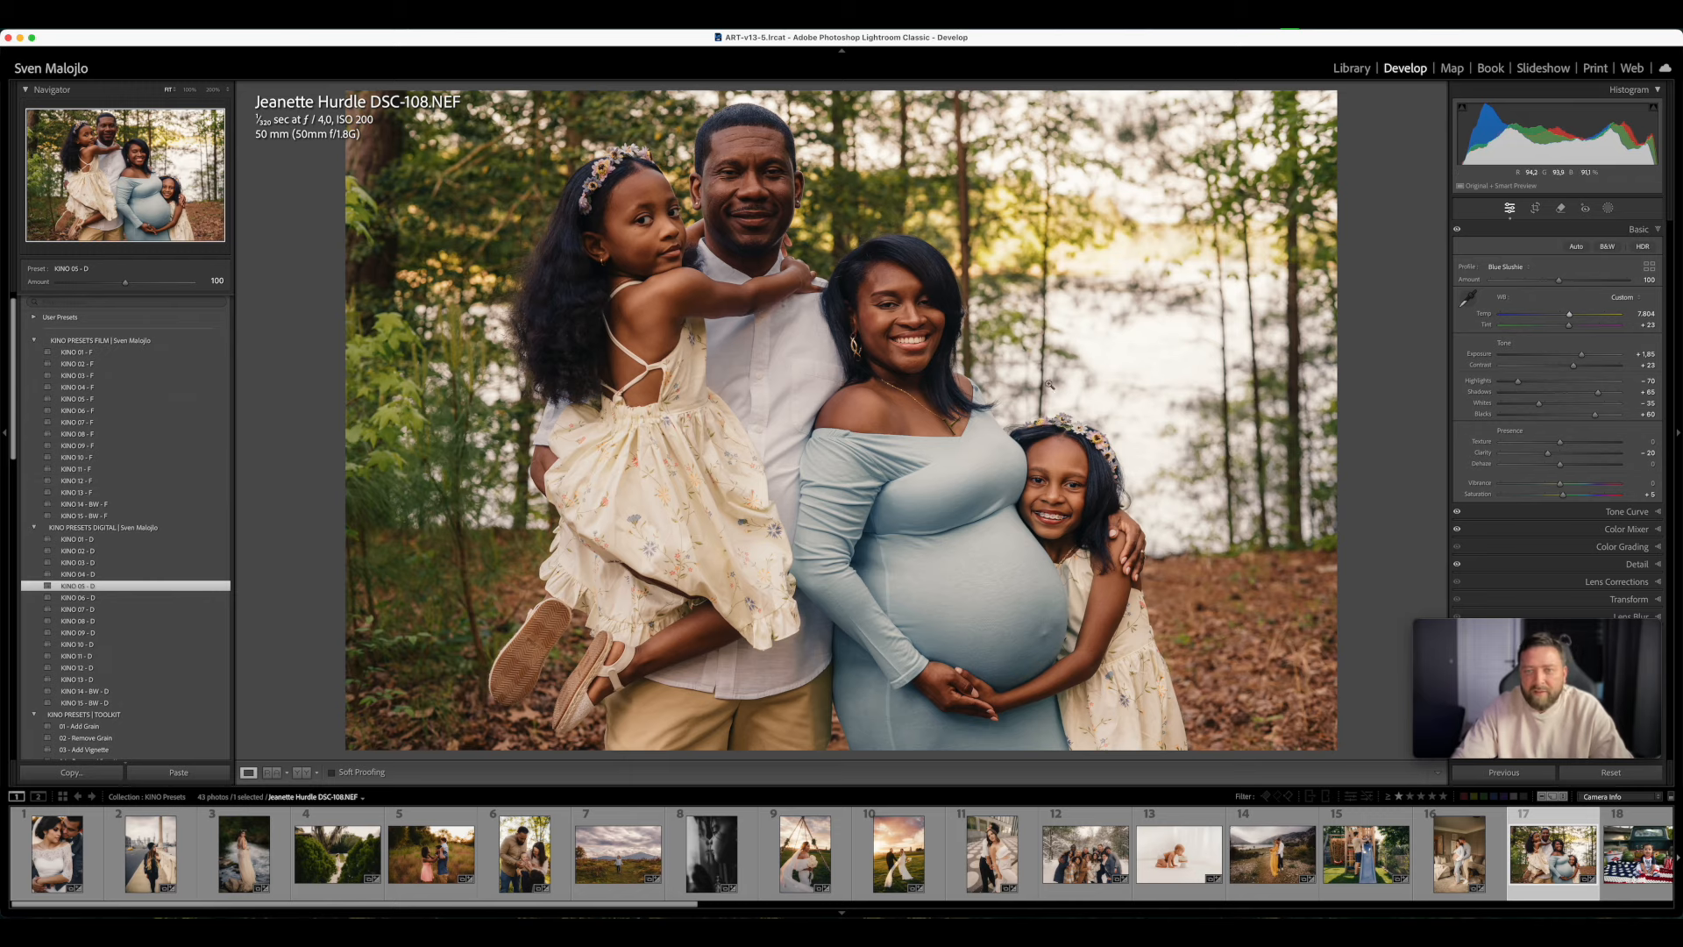
pyautogui.click(740, 278)
pyautogui.click(739, 279)
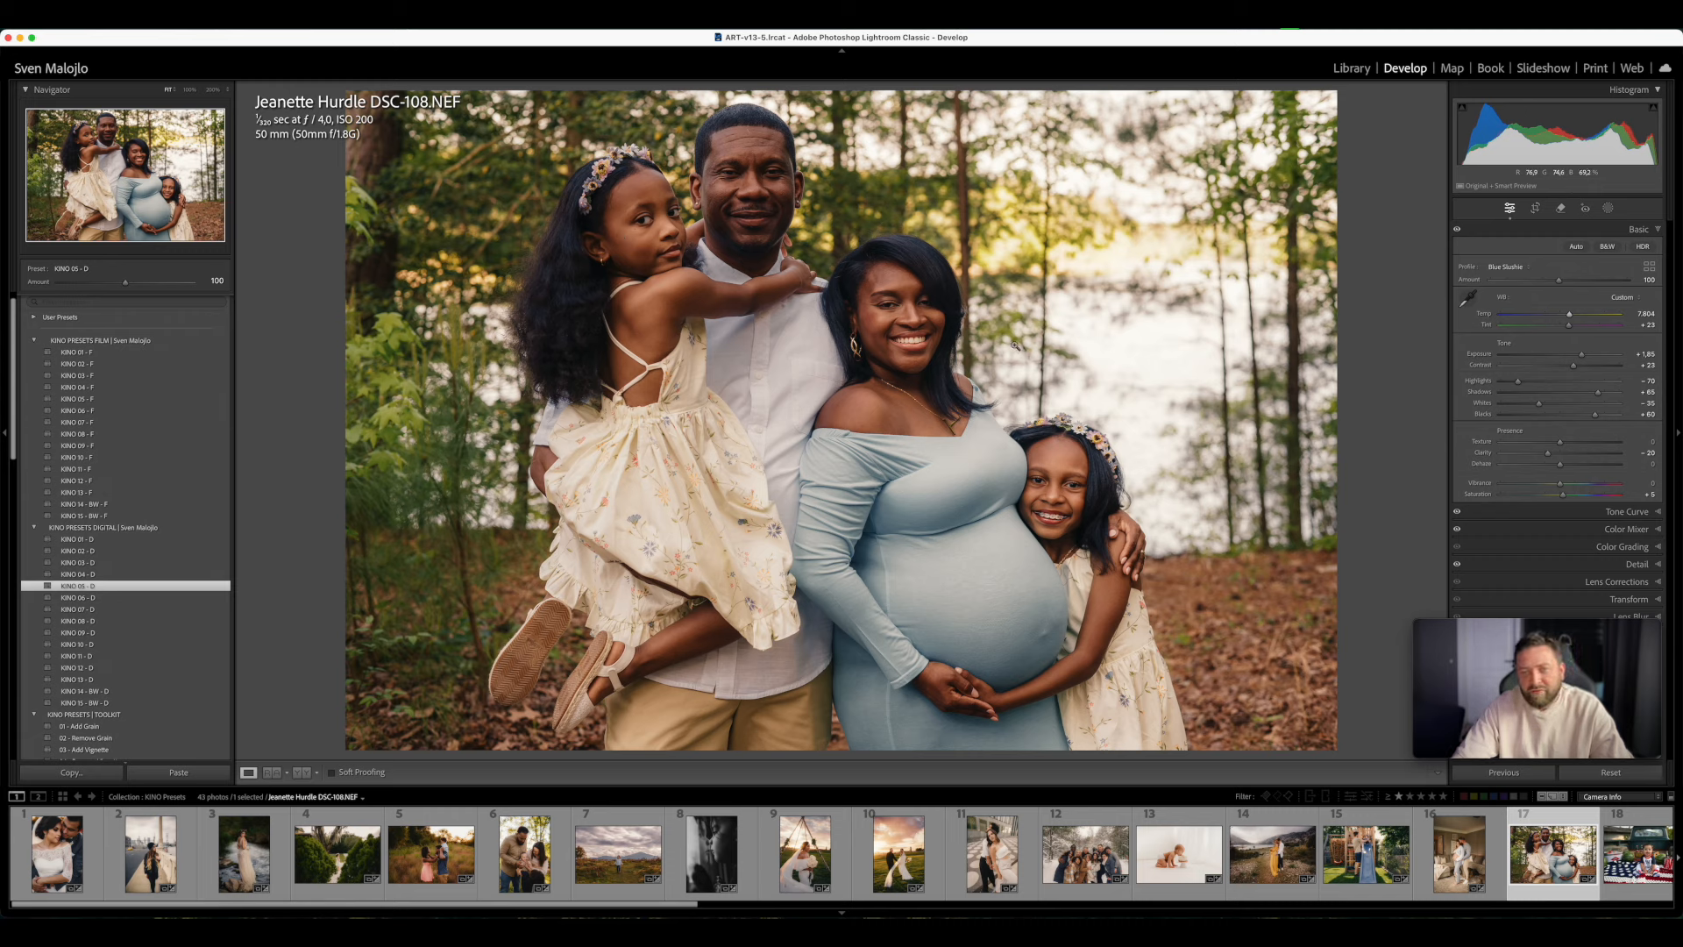
# - Apply KINO 01 - F to the baby truck photo, warm its Temp, set Tint to +2 and compare it with the original
pyautogui.hscroll(1, 1337, 875)
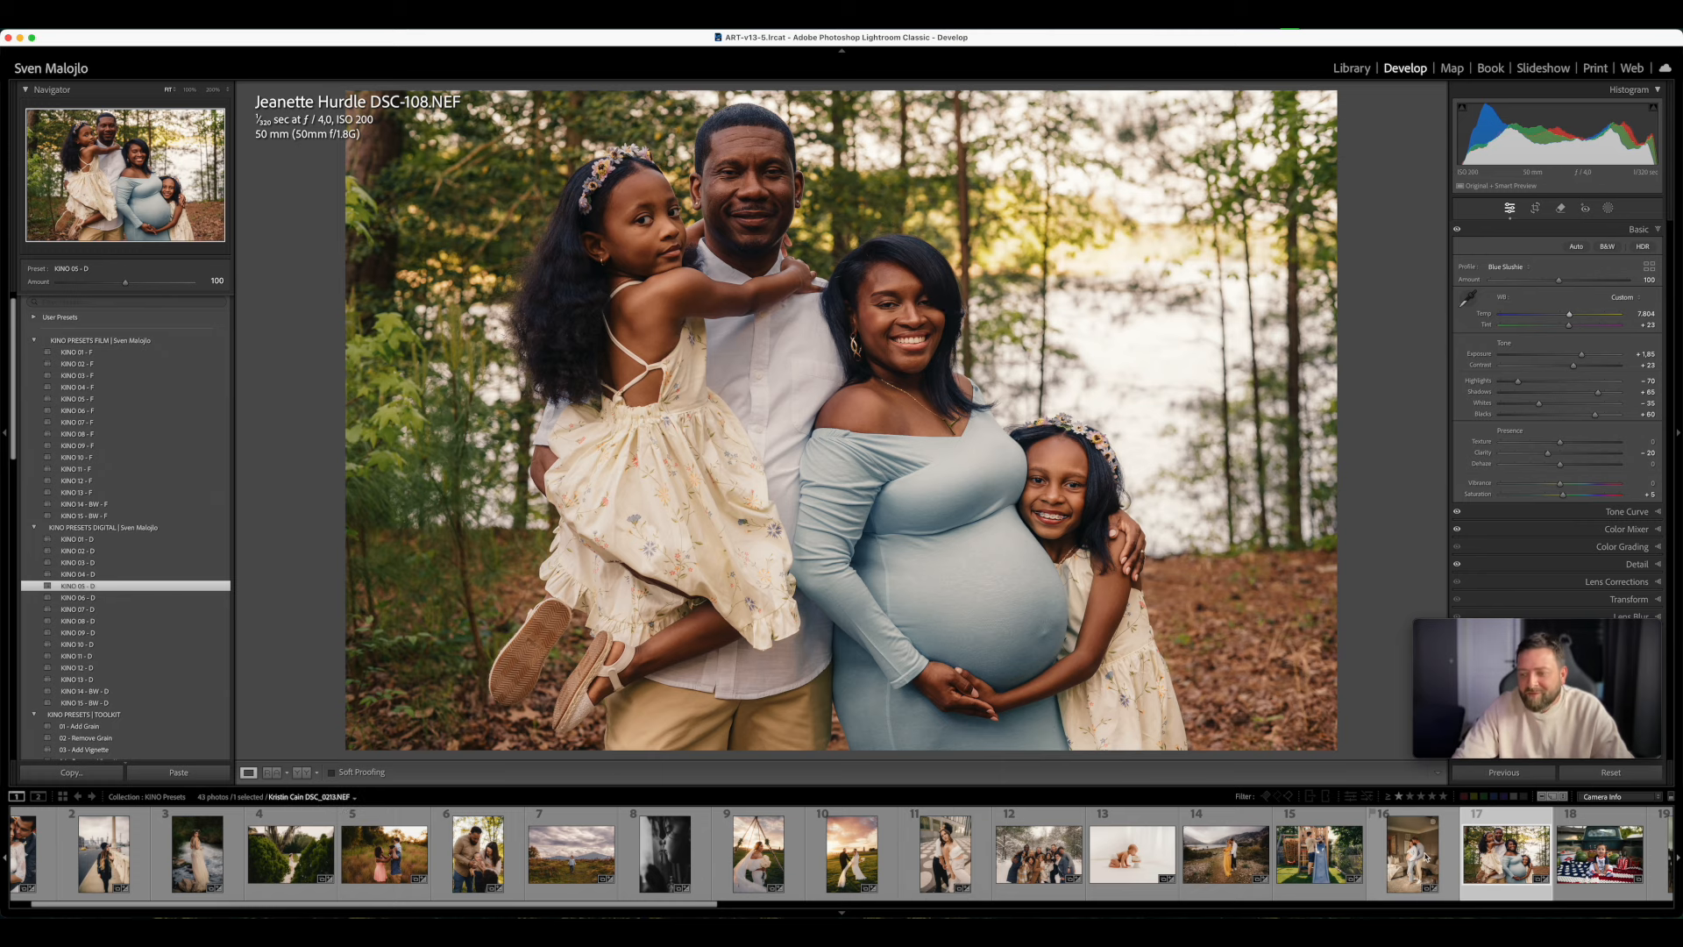
pyautogui.hscroll(10, 1253, 855)
pyautogui.click(968, 853)
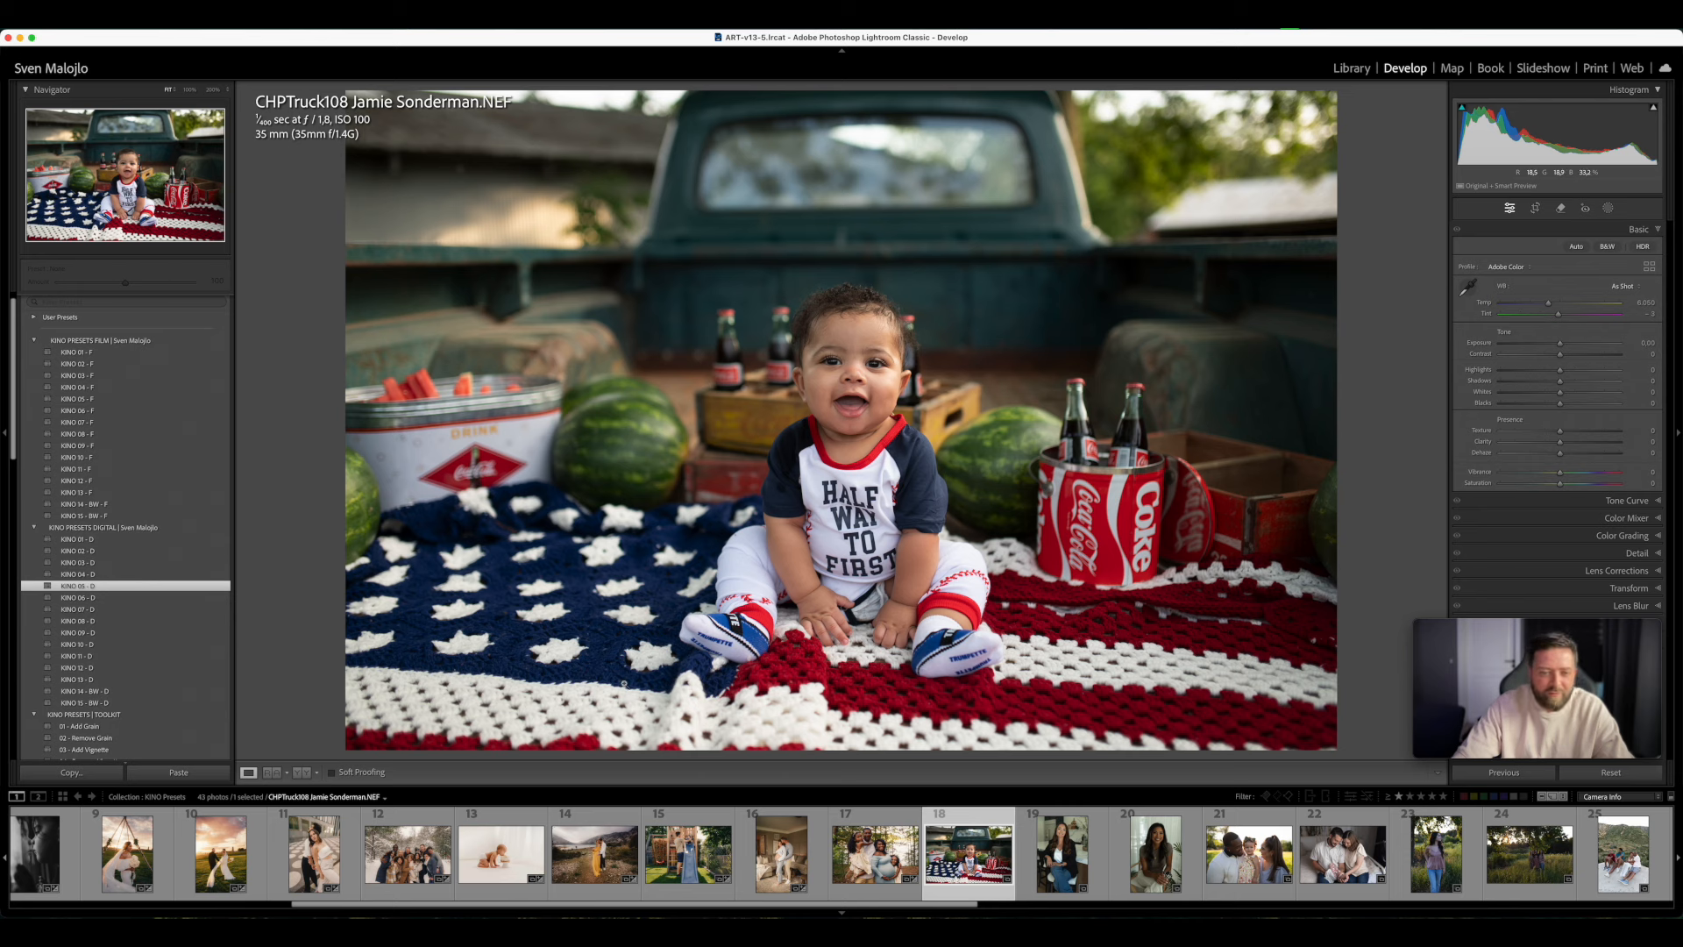
pyautogui.click(129, 354)
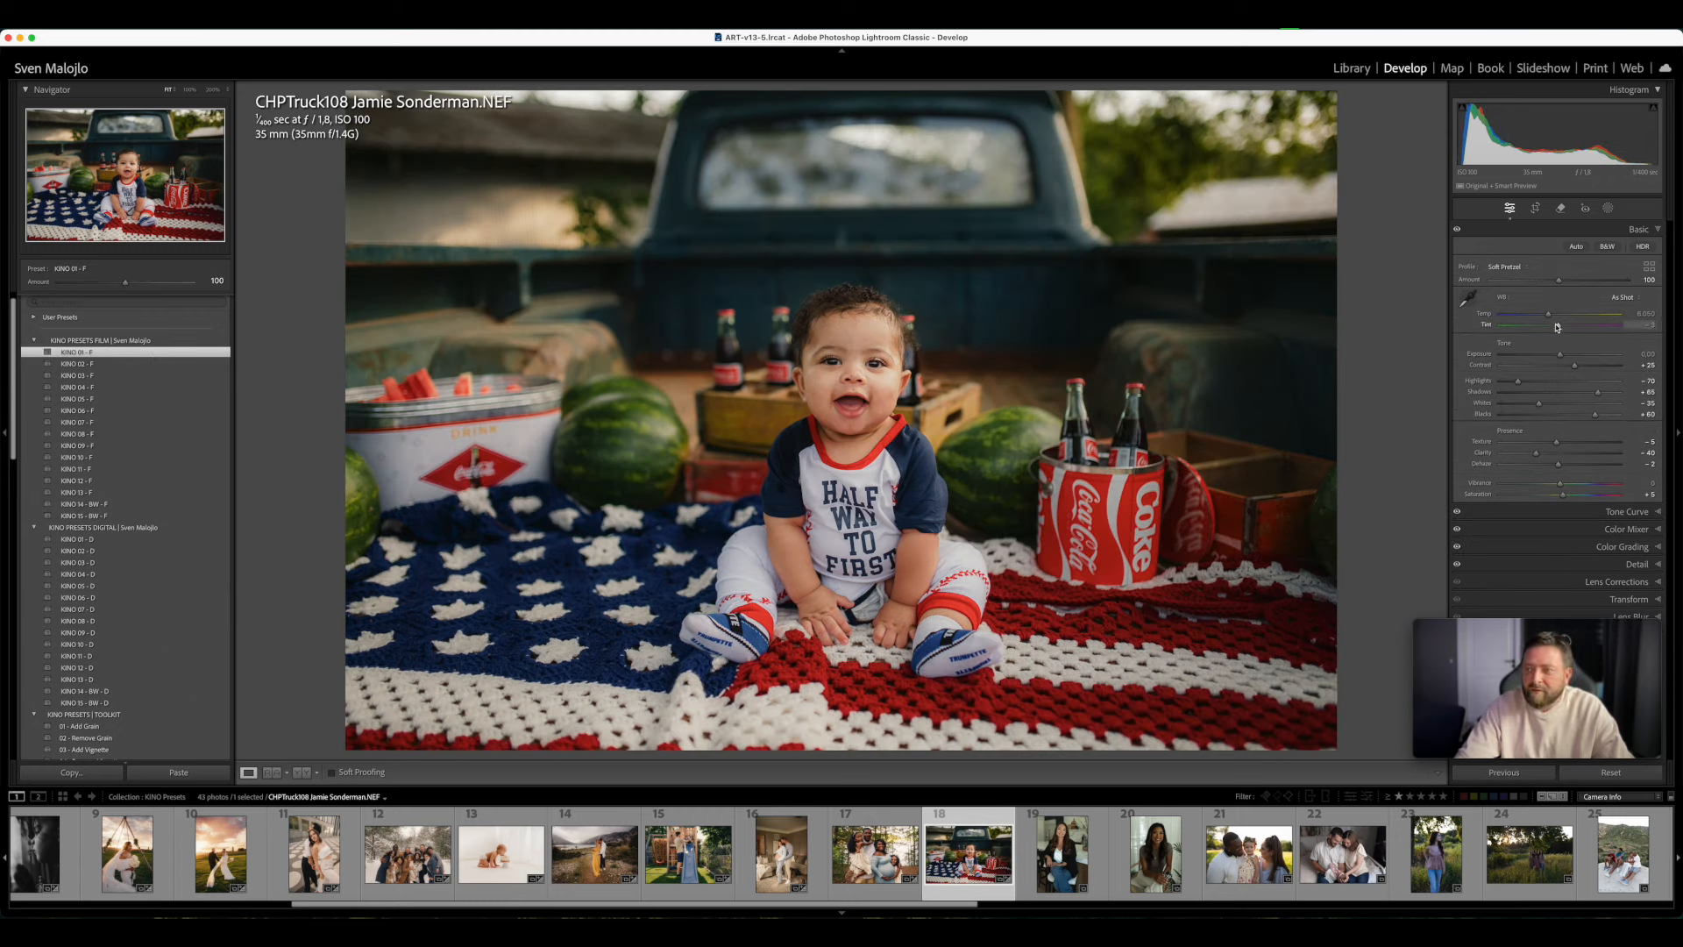
pyautogui.moveTo(1549, 318); pyautogui.dragTo(1563, 328)
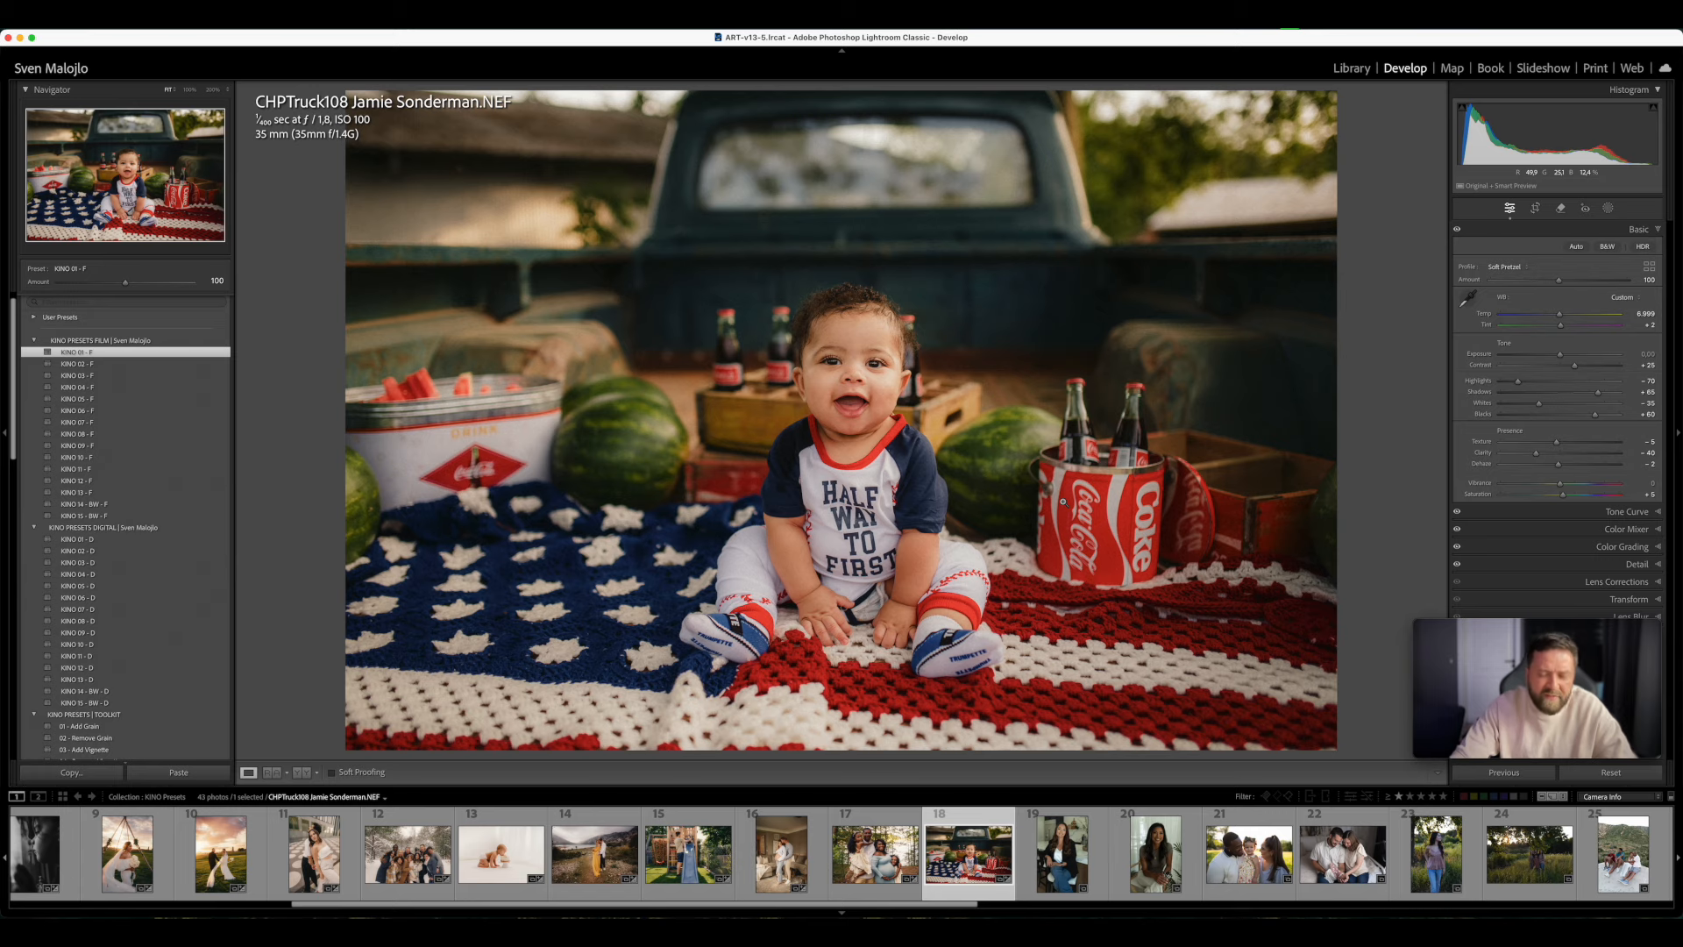
pyautogui.press('y')
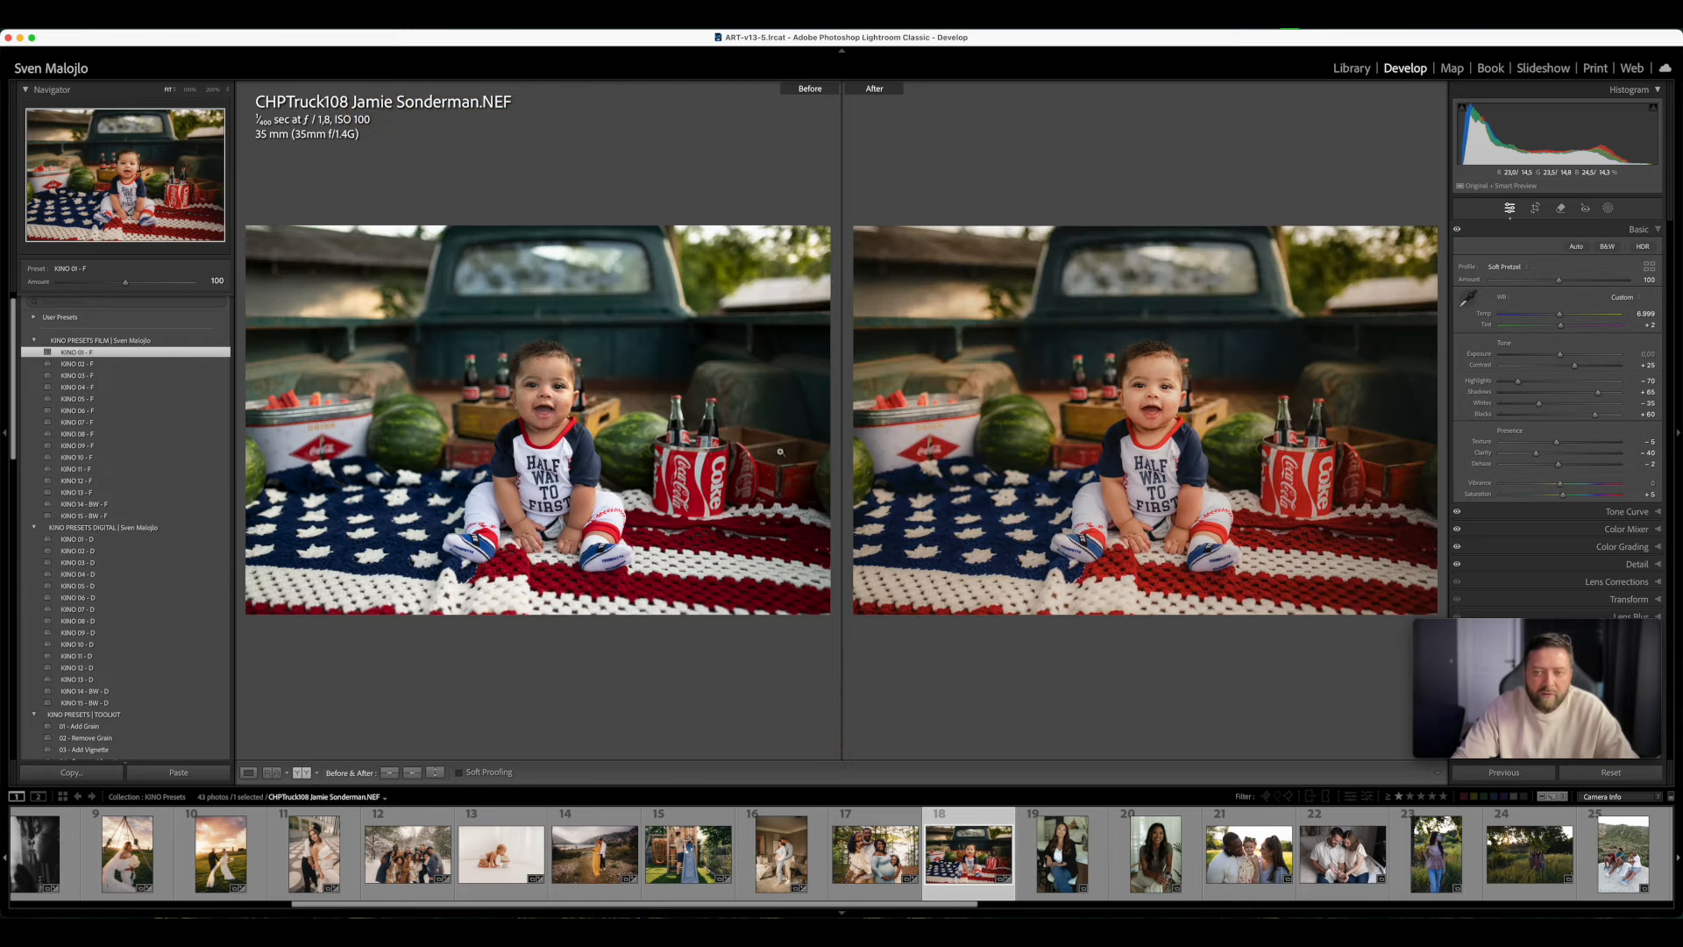
pyautogui.press('y')
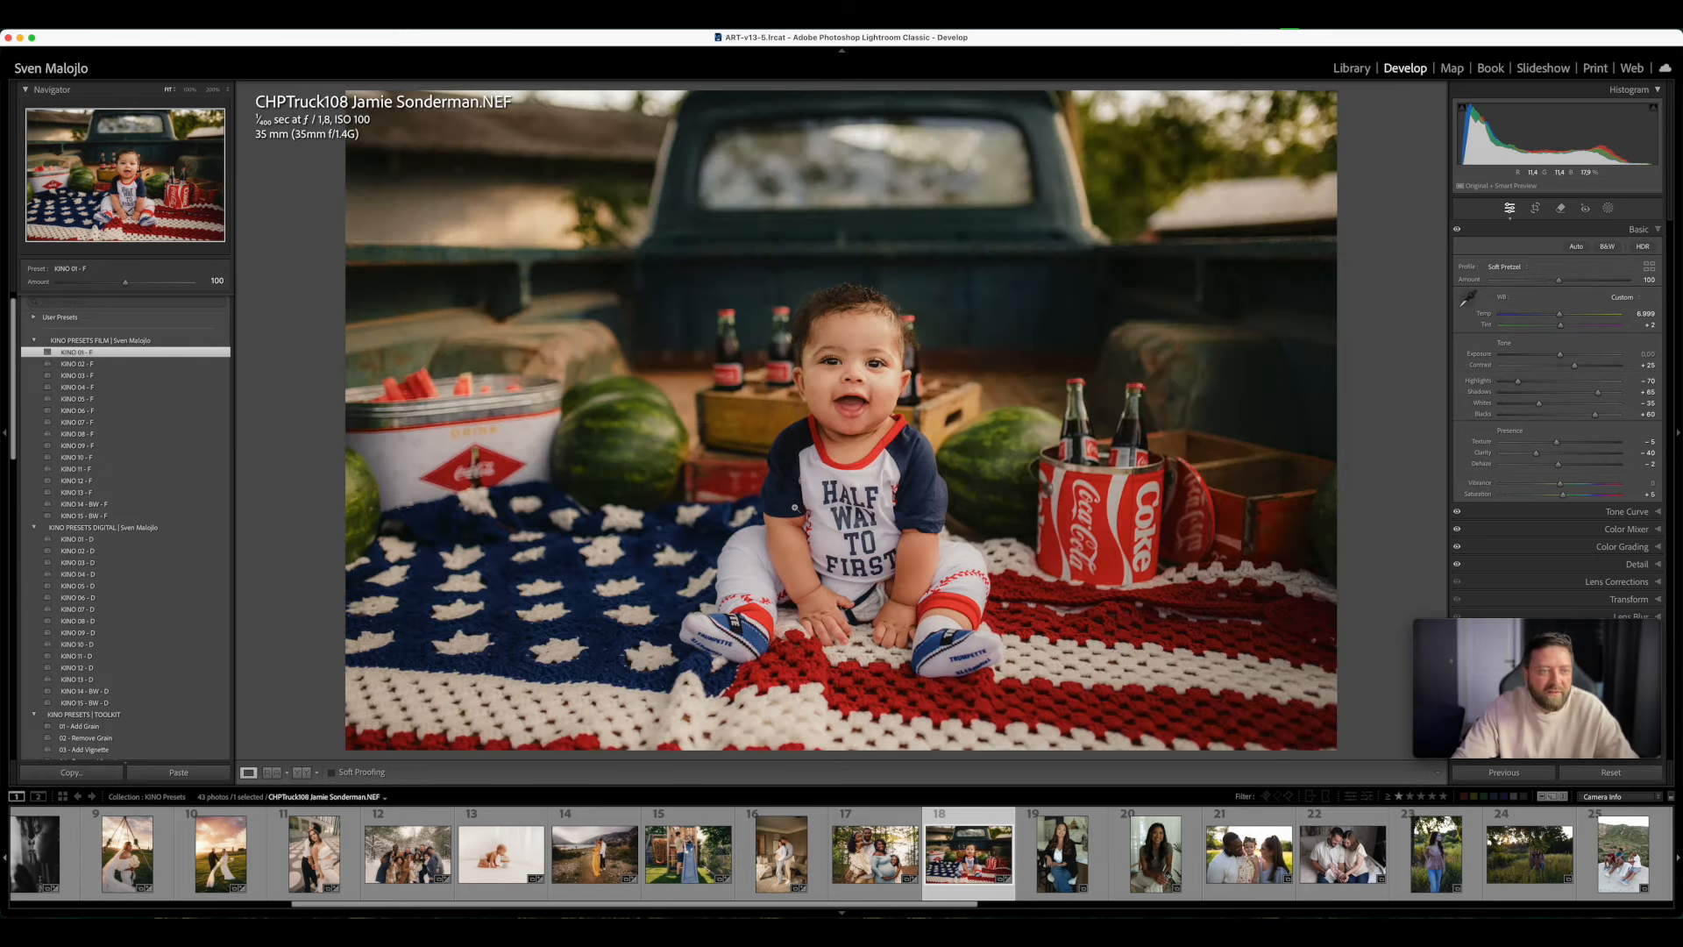
# - Apply KINO 03 - F to the baby photo and view the KINO profiles in the Profile Browser
pyautogui.click(80, 377)
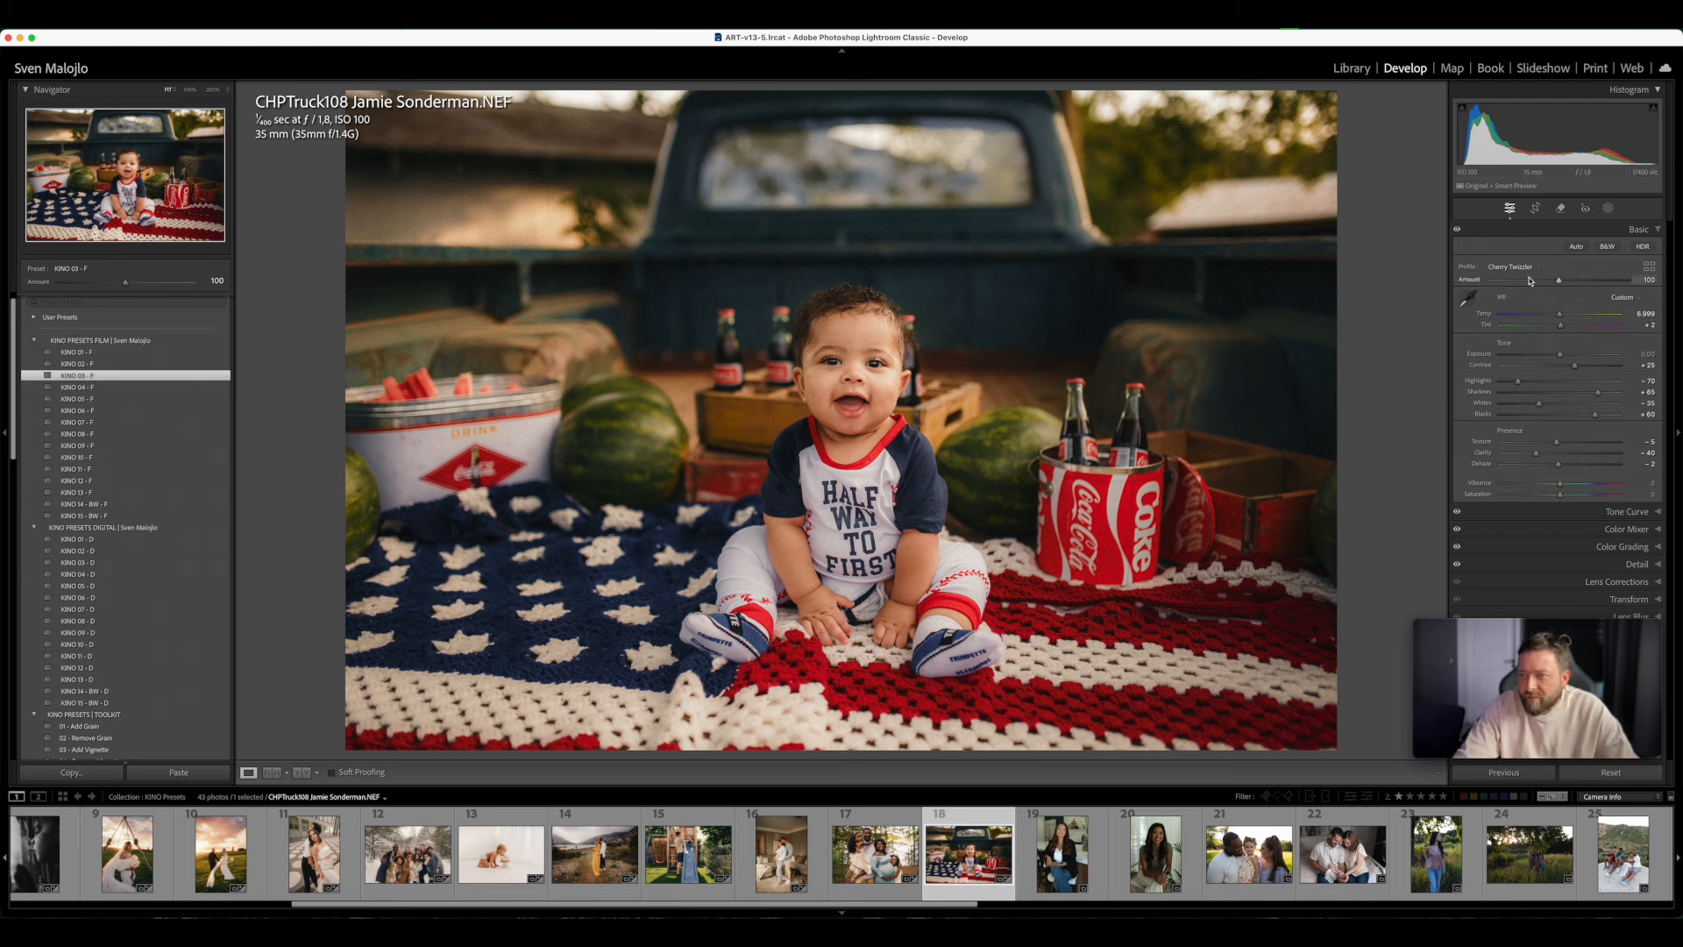
pyautogui.click(1649, 265)
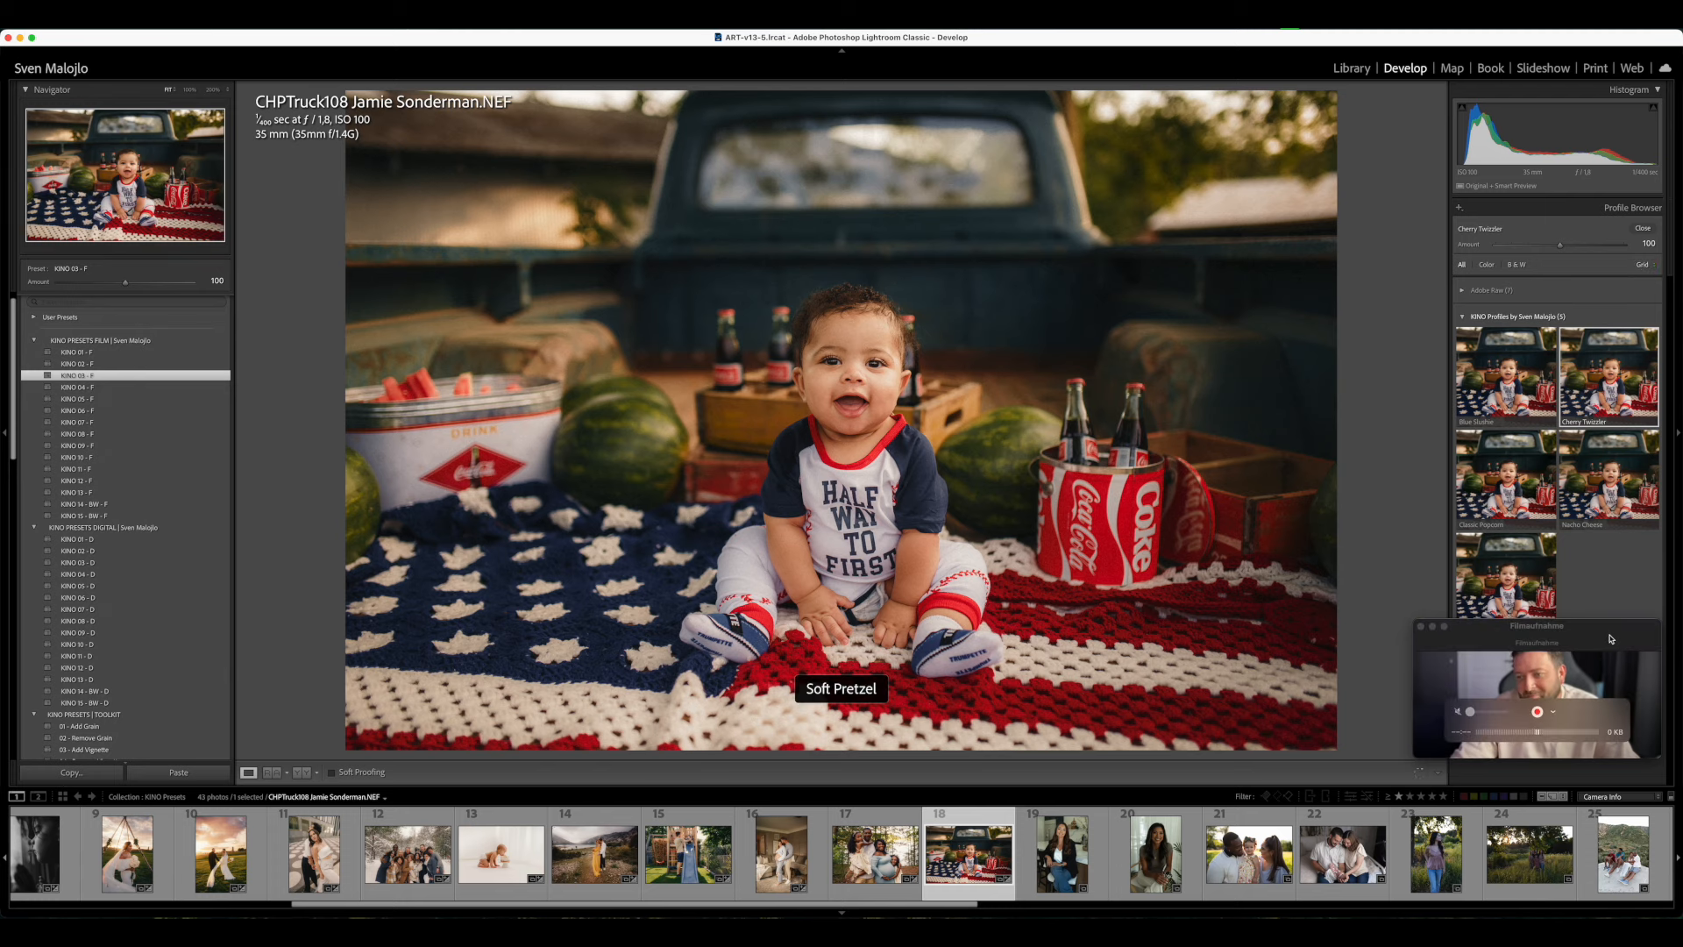
pyautogui.click(1617, 661)
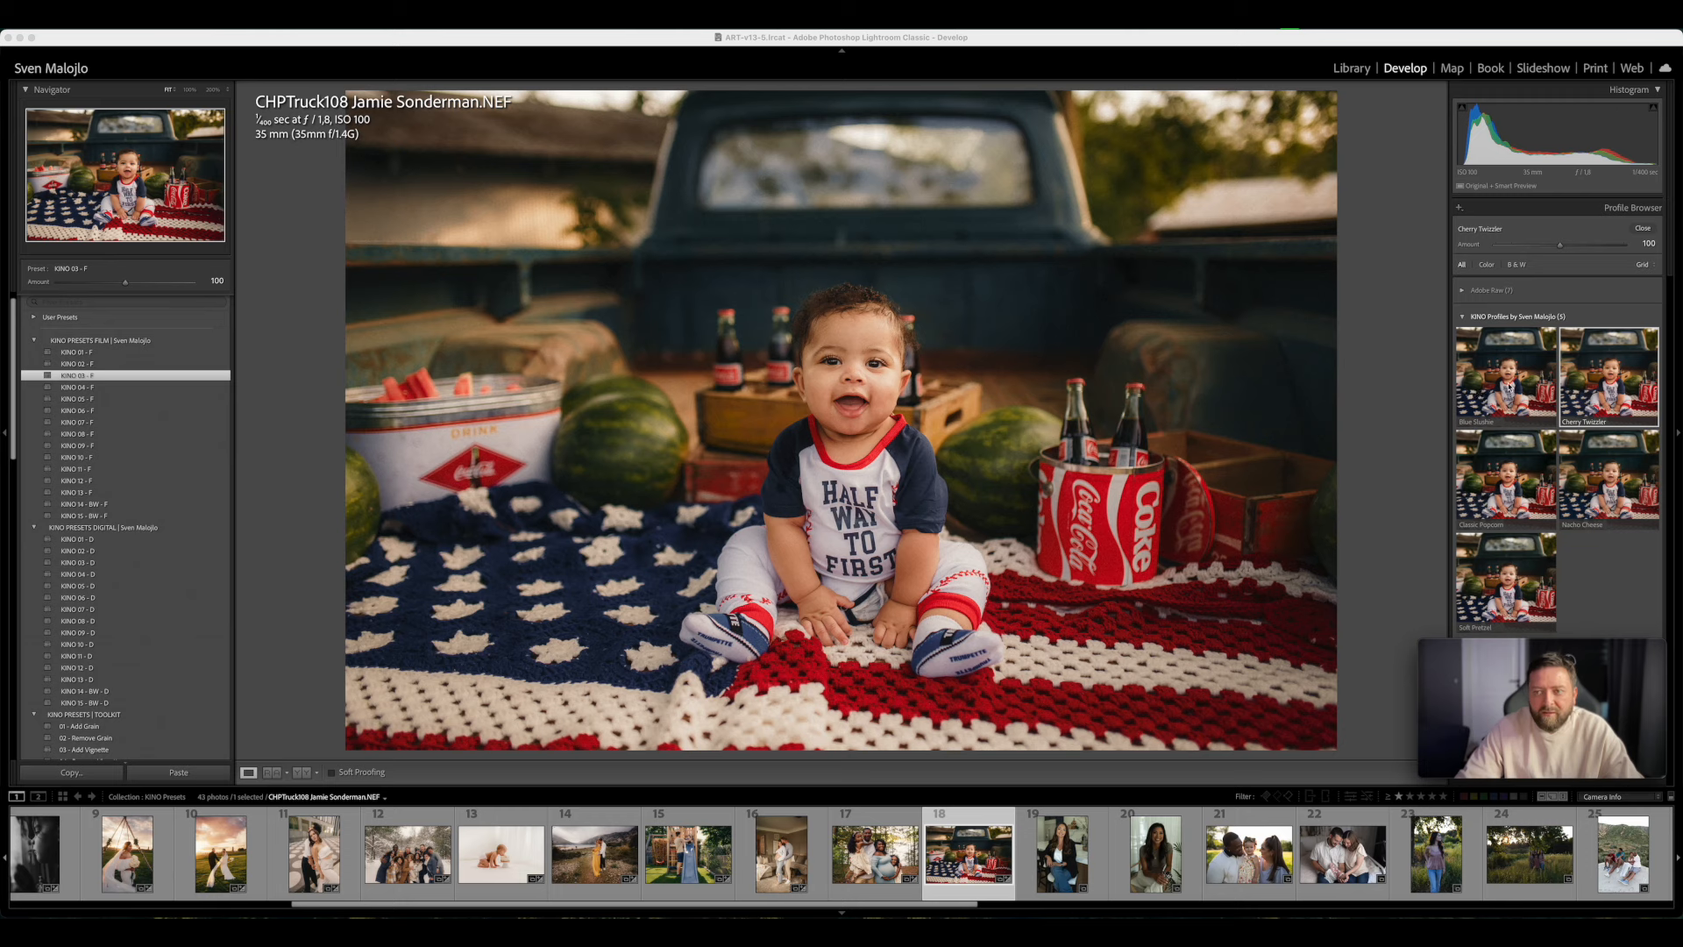
pyautogui.click(1611, 539)
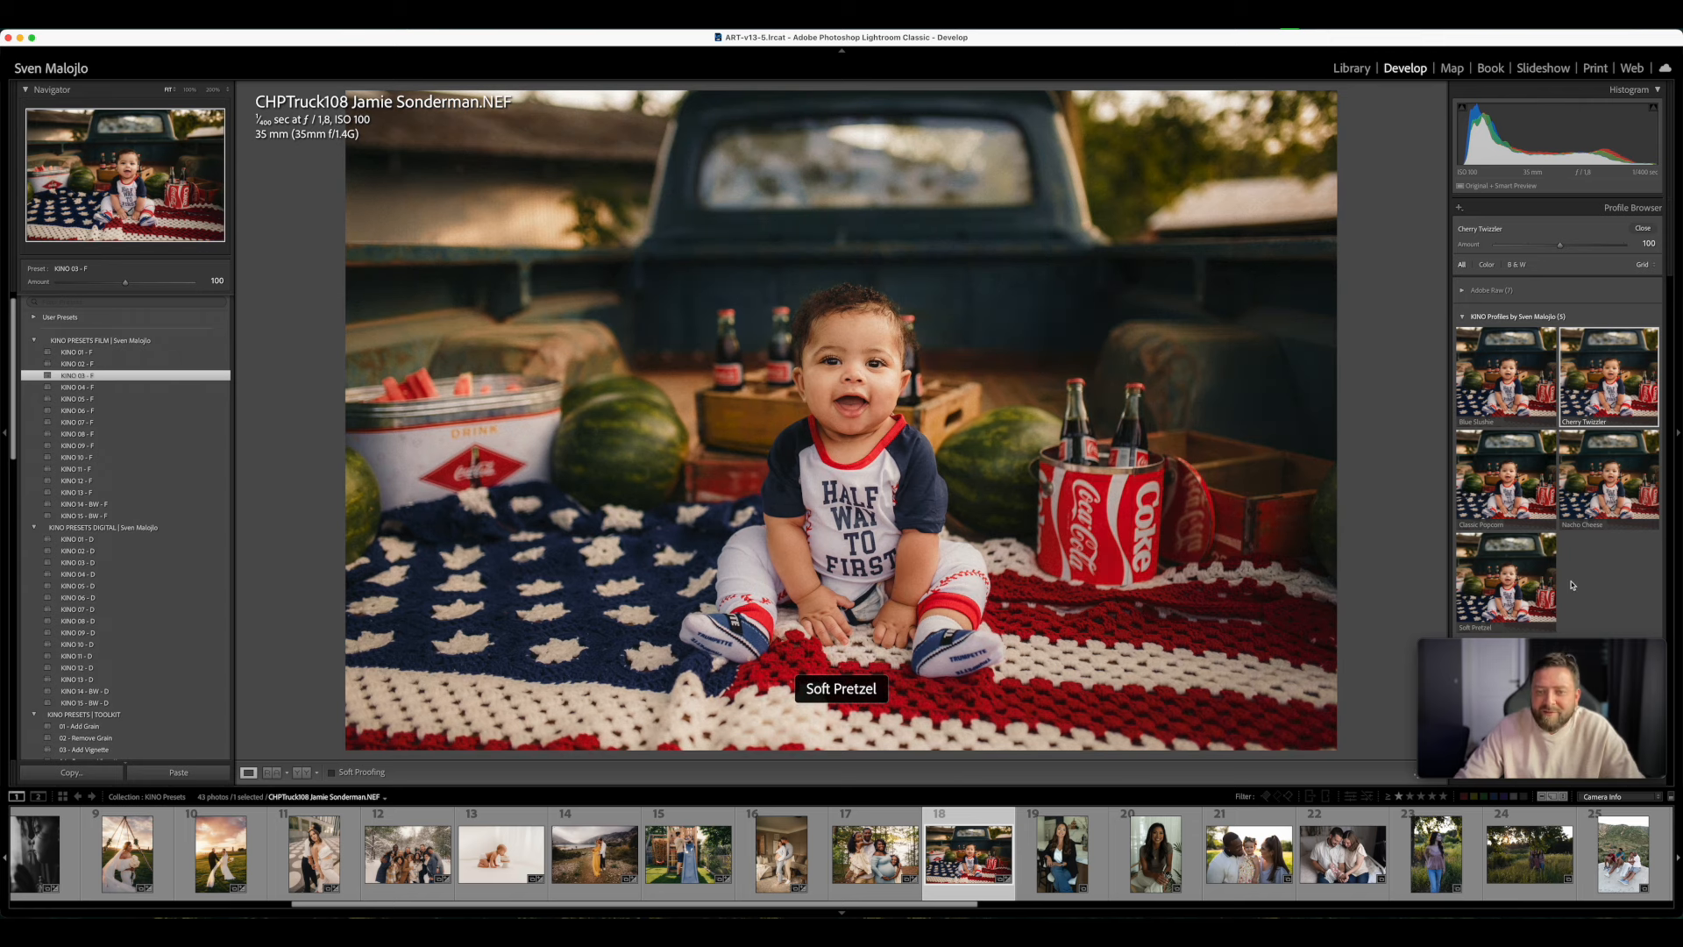
# - Try other strengths of the Cherry Twizzler profile, reset its amount, reapply KINO 03 - F and close the Profile Browser
pyautogui.click(1463, 317)
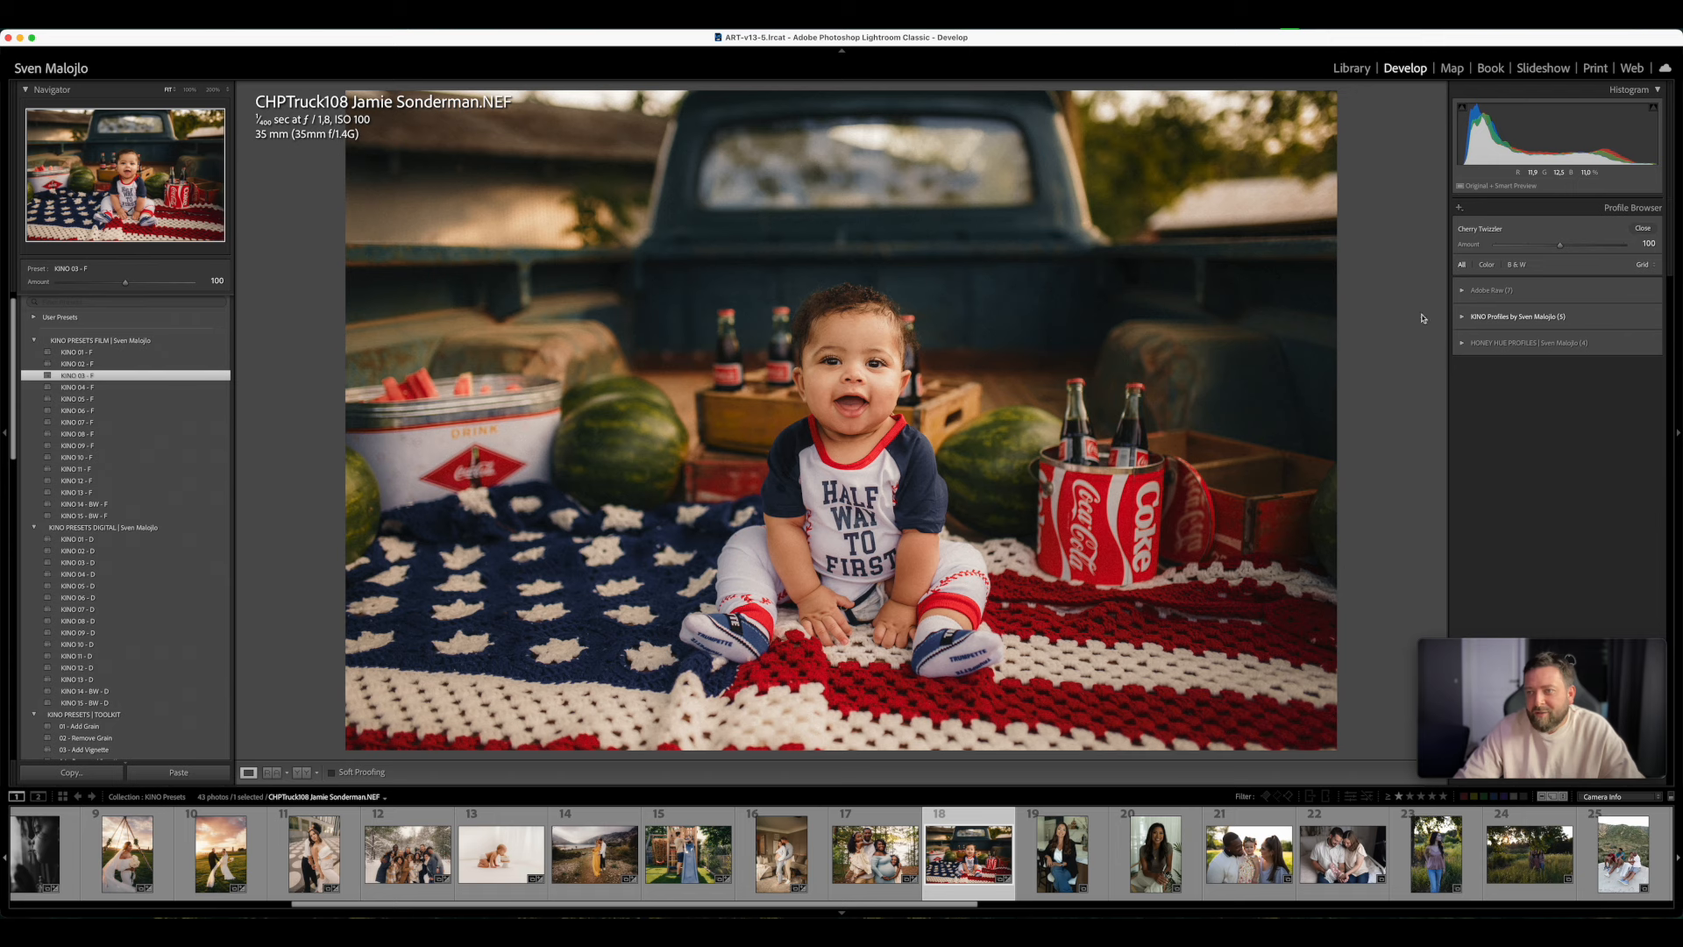
pyautogui.moveTo(1561, 250); pyautogui.dragTo(1555, 305)
pyautogui.doubleClick(1558, 246)
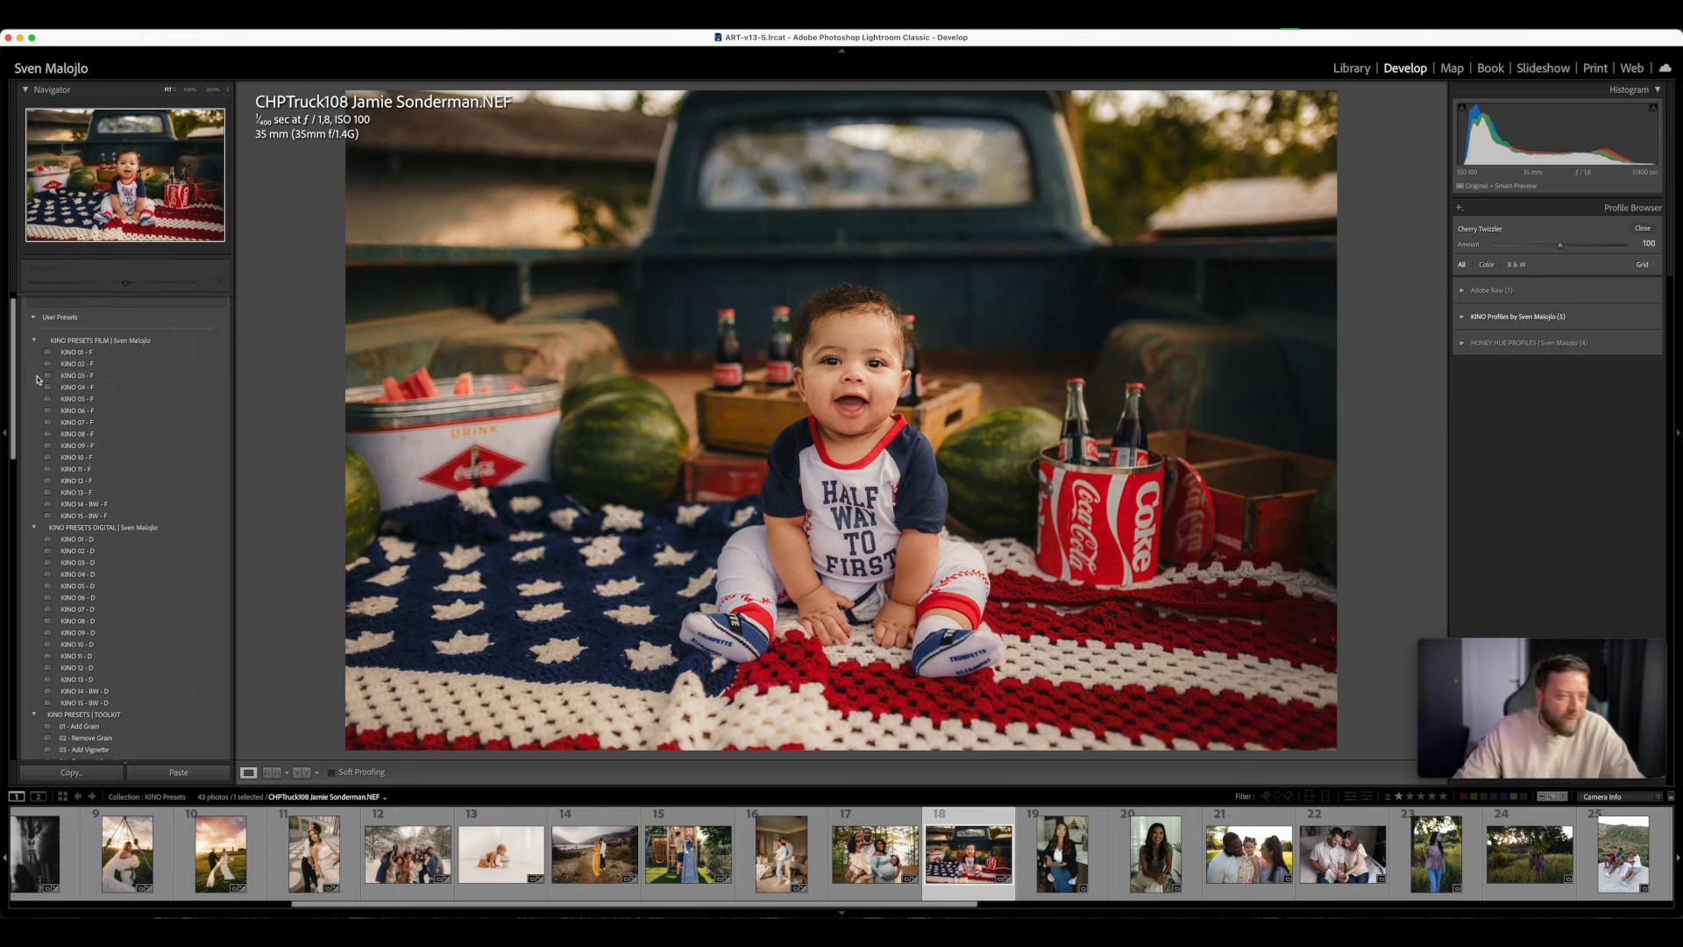
pyautogui.click(88, 376)
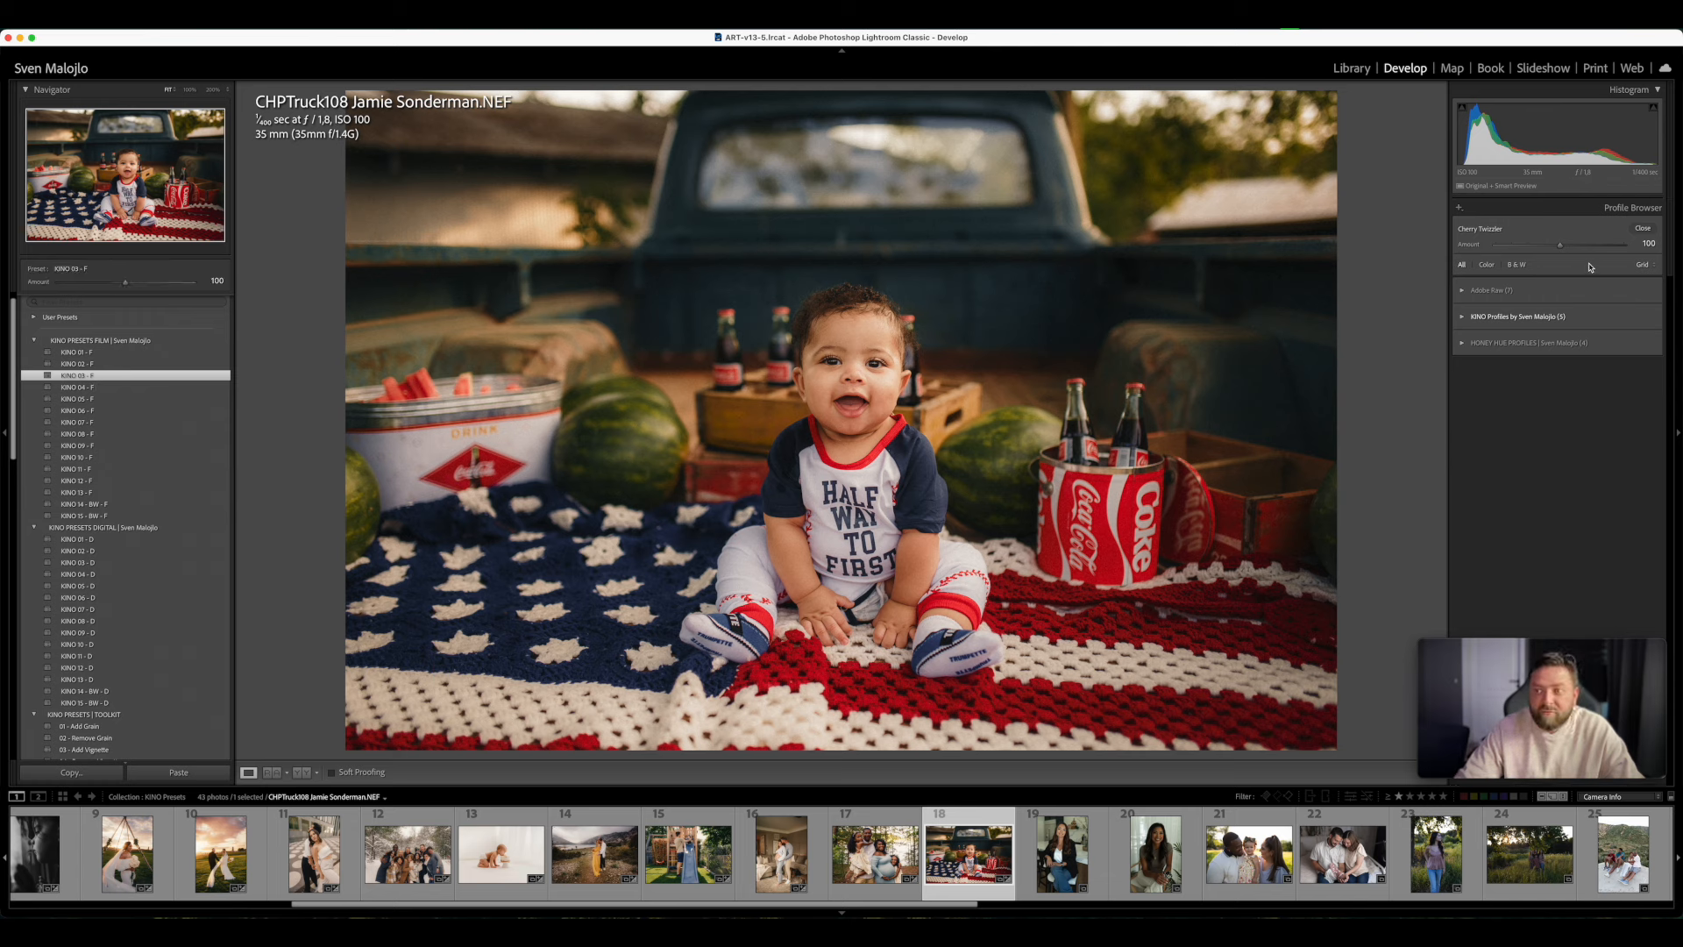
pyautogui.click(1642, 229)
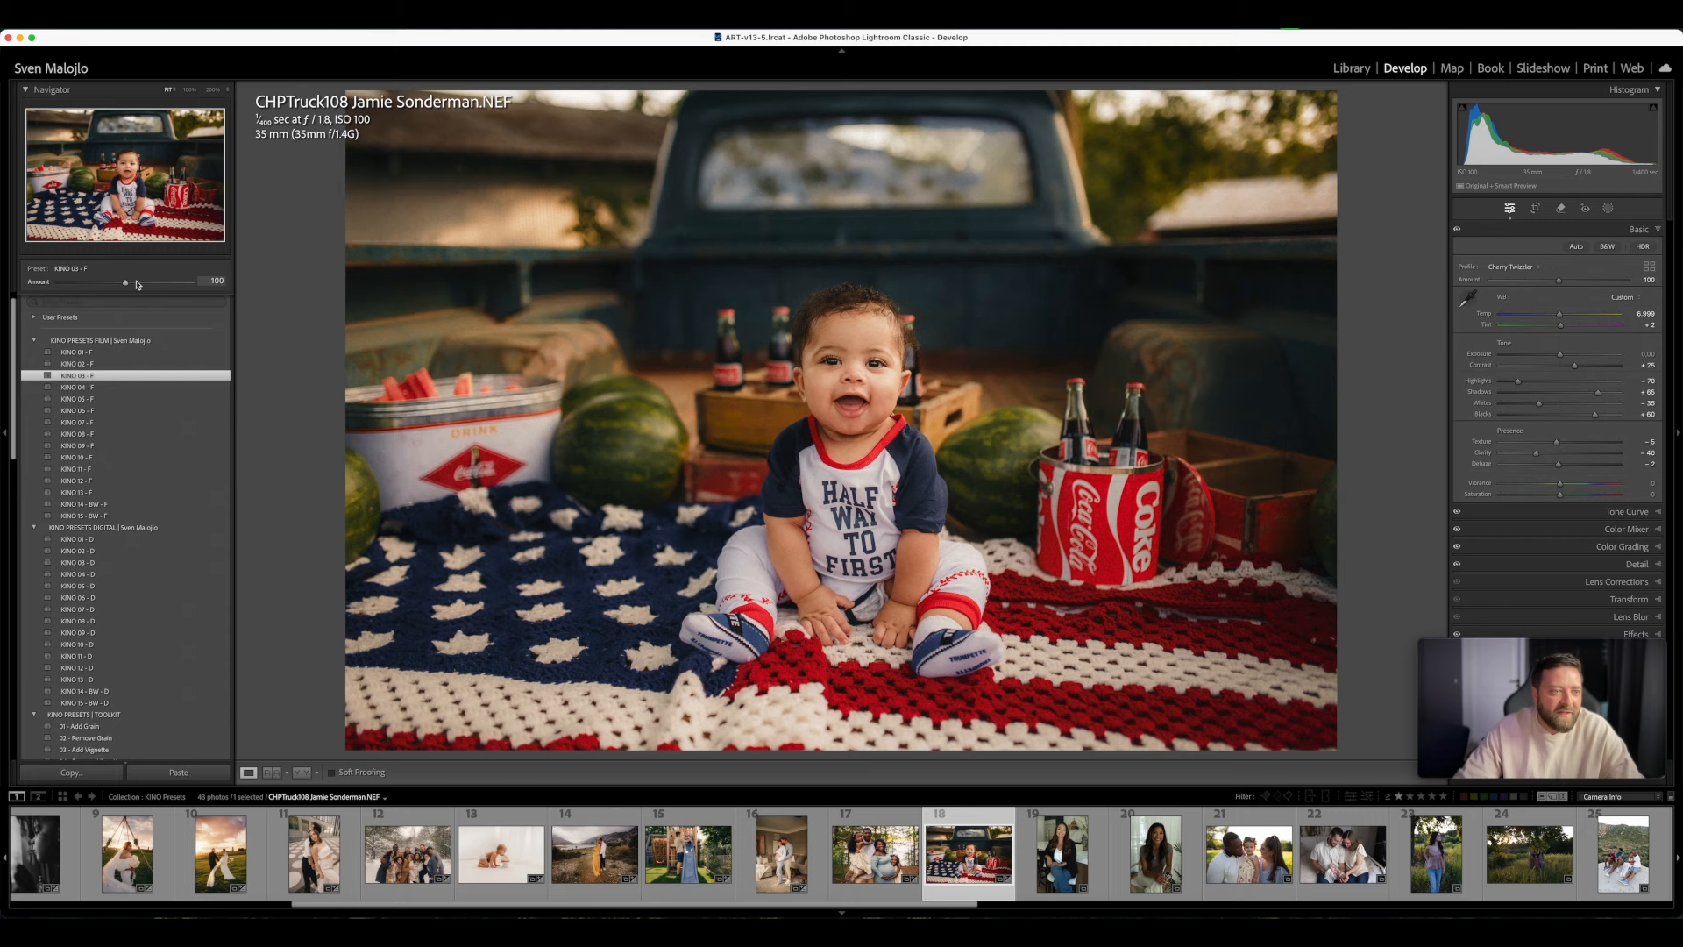
# - Try the baby photo with KINO 03 - F at amount 65, profile amount 108 and Exposure +0.20
pyautogui.moveTo(125, 285)
pyautogui.mouseDown()
pyautogui.moveTo(77, 283)
pyautogui.moveTo(131, 289)
pyautogui.moveTo(103, 304)
pyautogui.mouseUp()
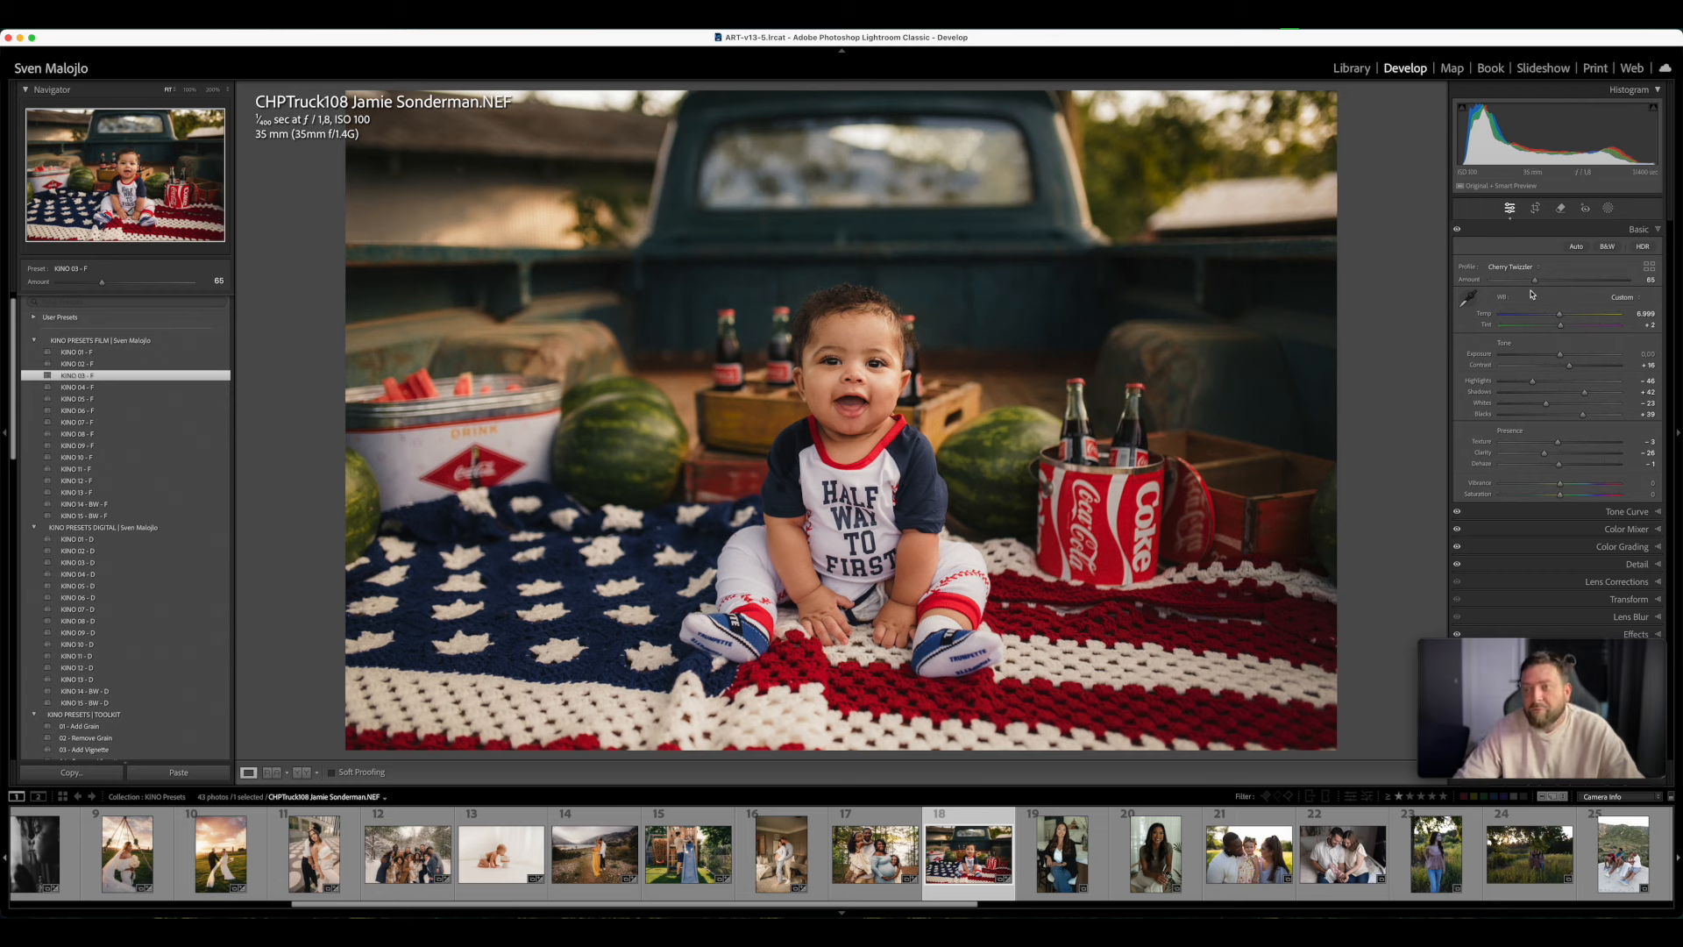
pyautogui.moveTo(1536, 284); pyautogui.dragTo(1567, 283)
pyautogui.moveTo(1561, 355); pyautogui.dragTo(1566, 357)
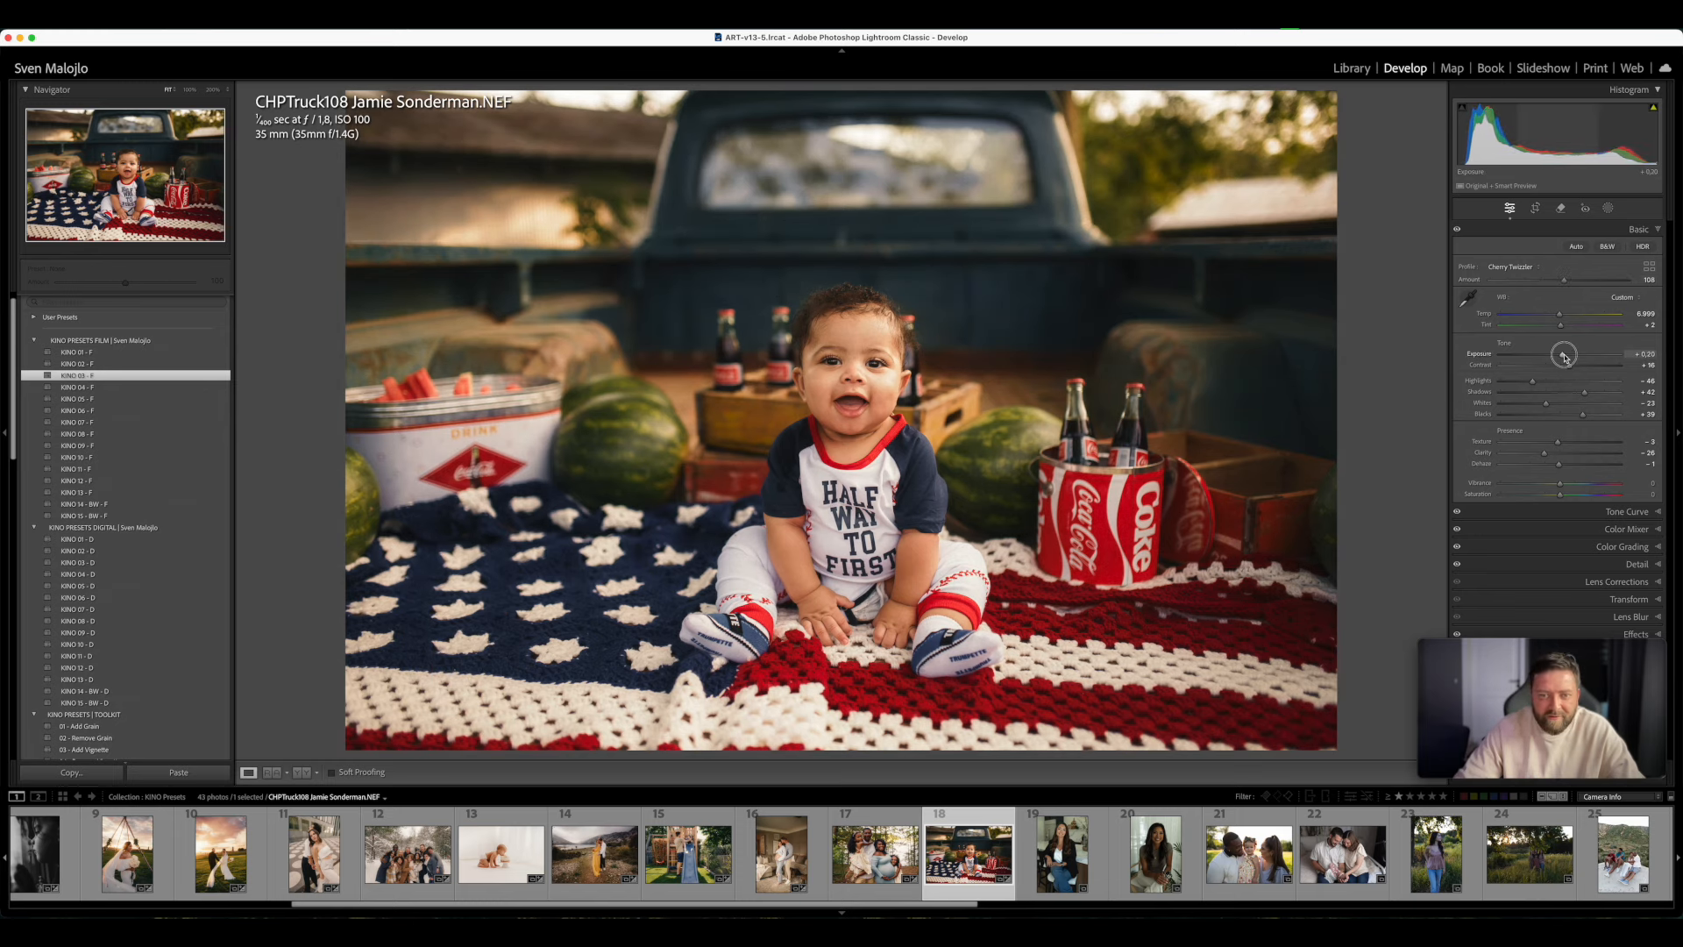
# - Compare the baby photo before and after side by side, reapply KINO 03 - F at full strength and reset the Exposure
pyautogui.press('y')
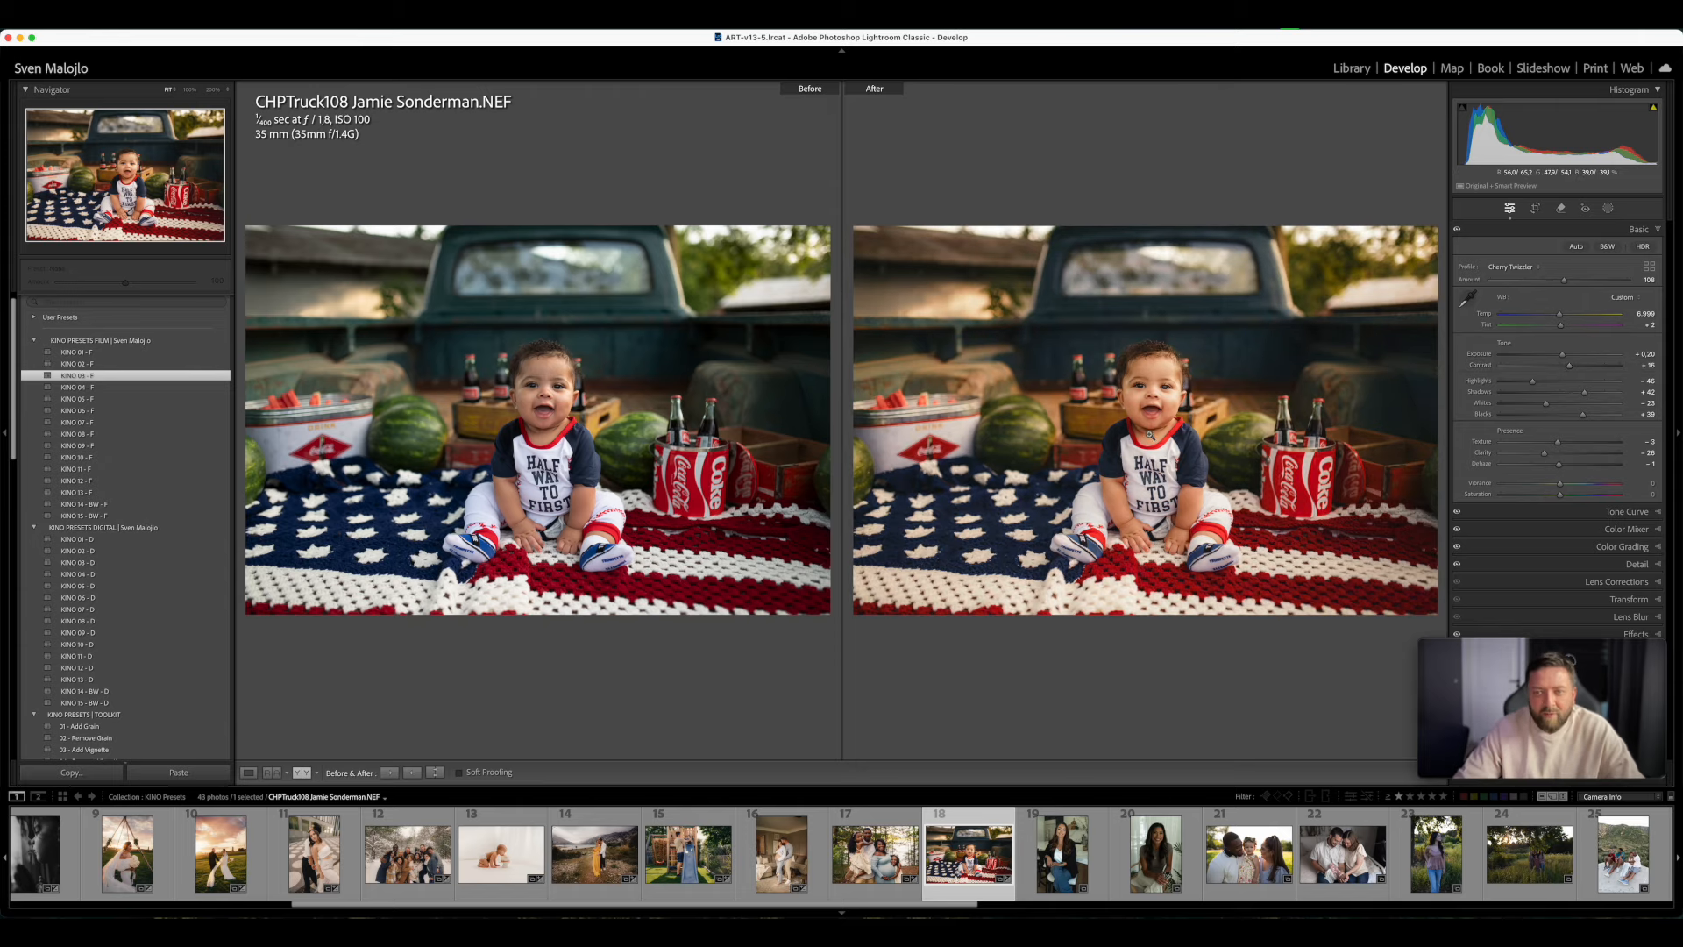
pyautogui.press('Tab')
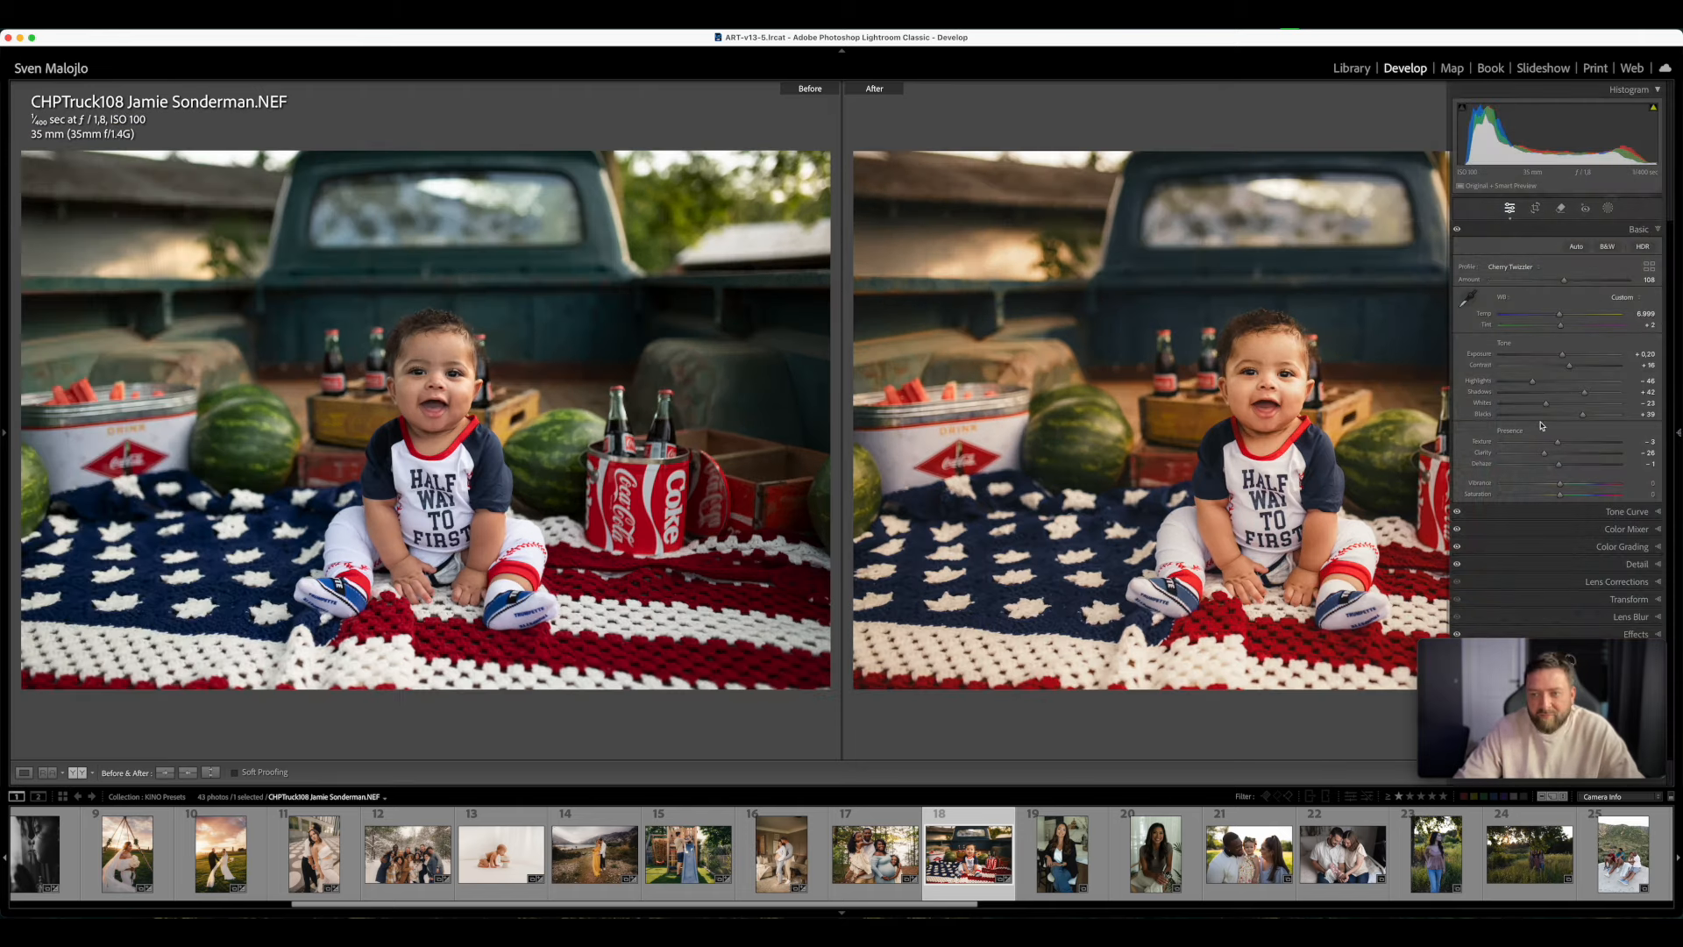
pyautogui.press('Tab')
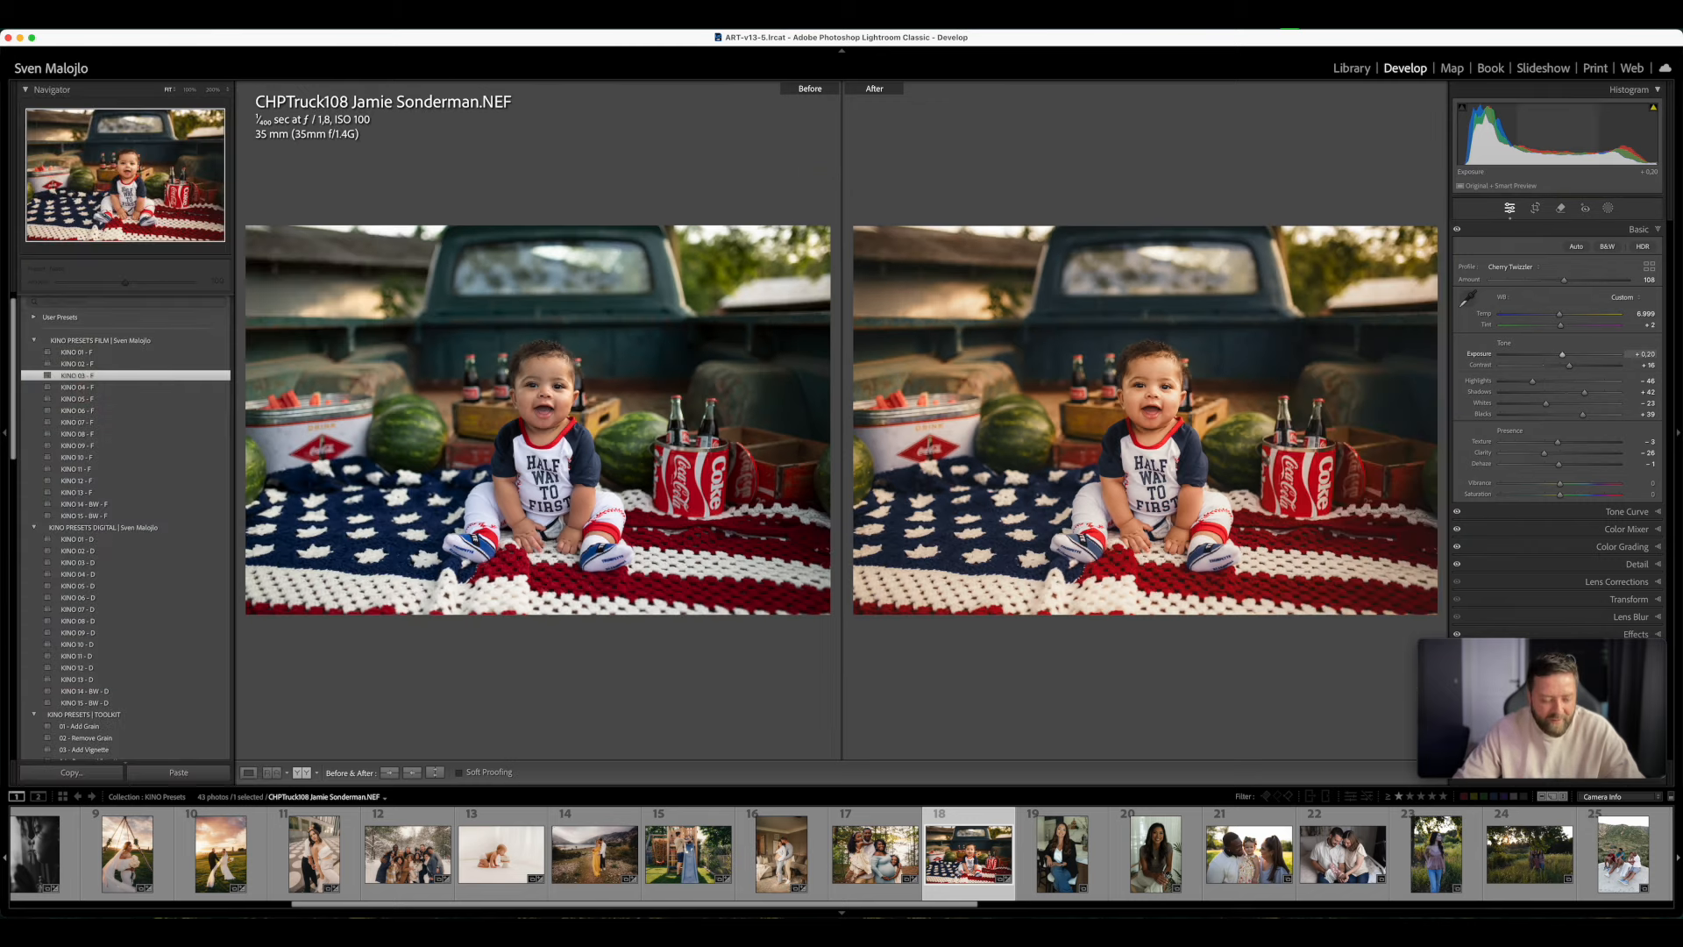
pyautogui.press('y')
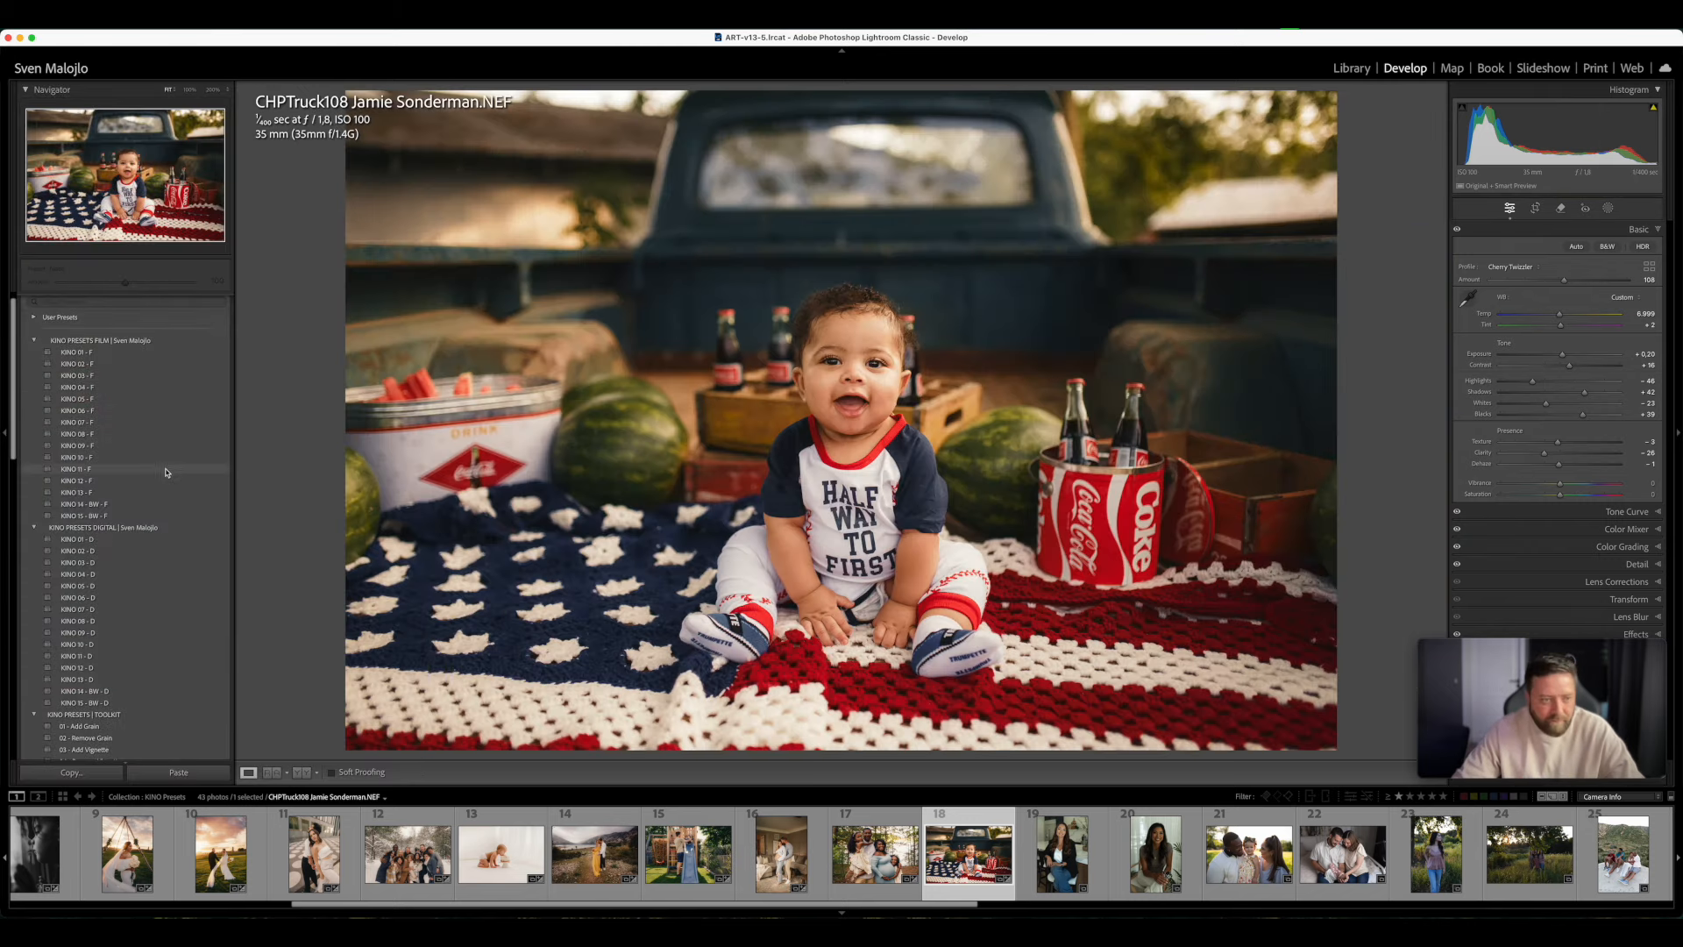
pyautogui.click(123, 378)
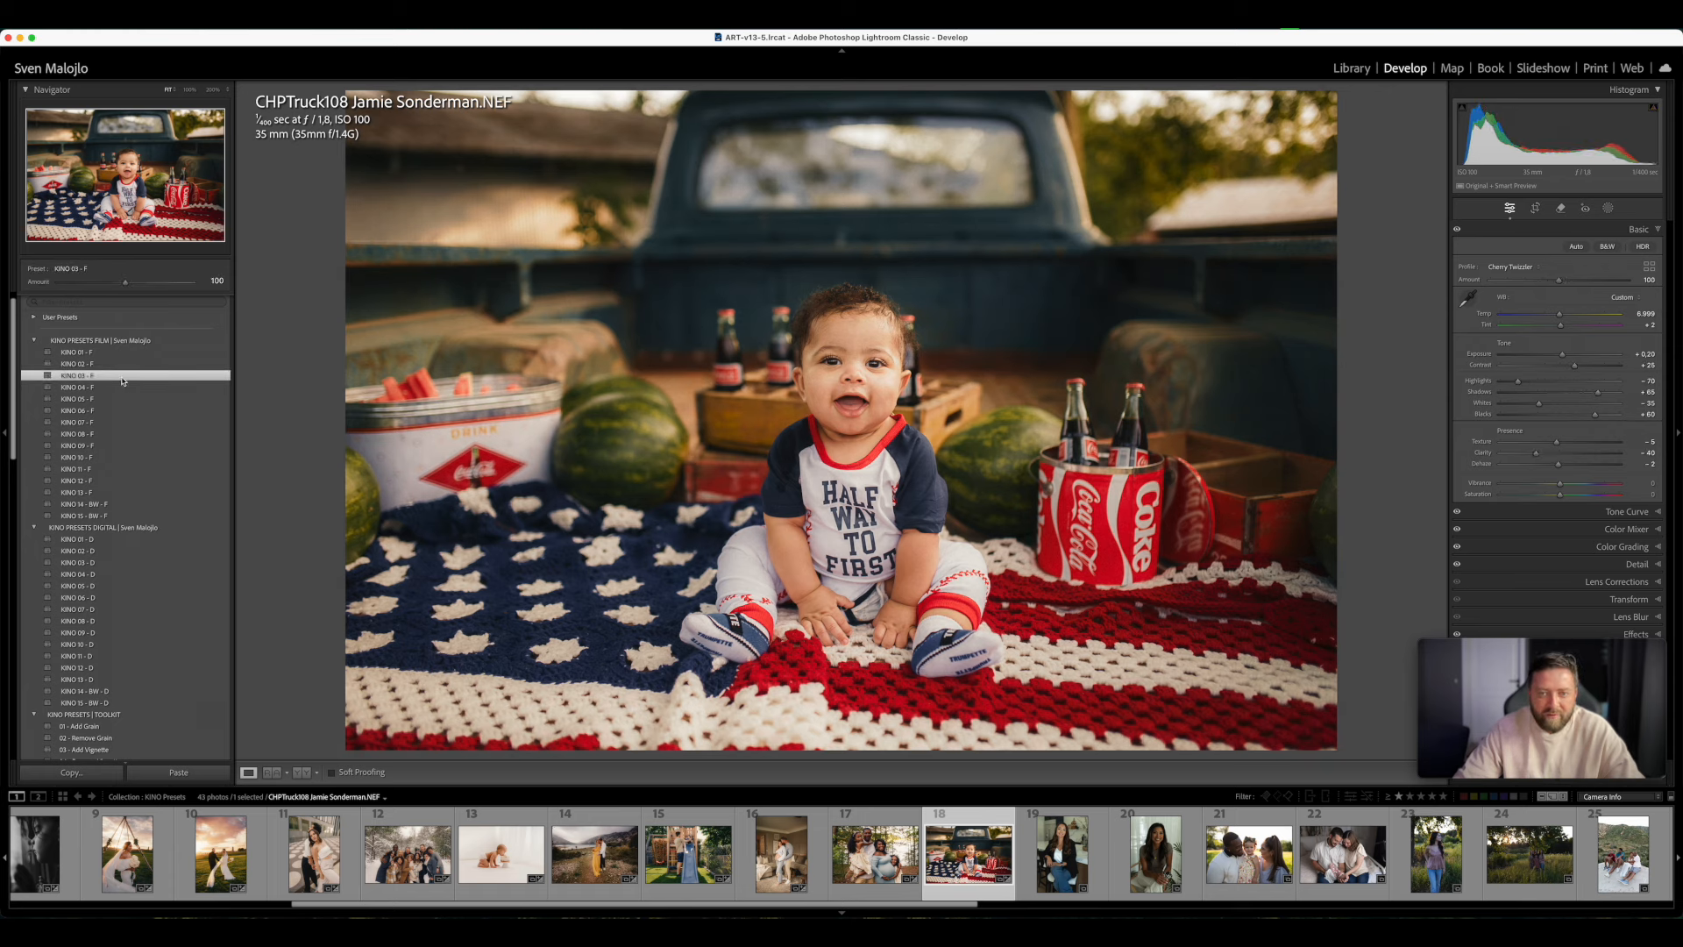
pyautogui.doubleClick(1562, 356)
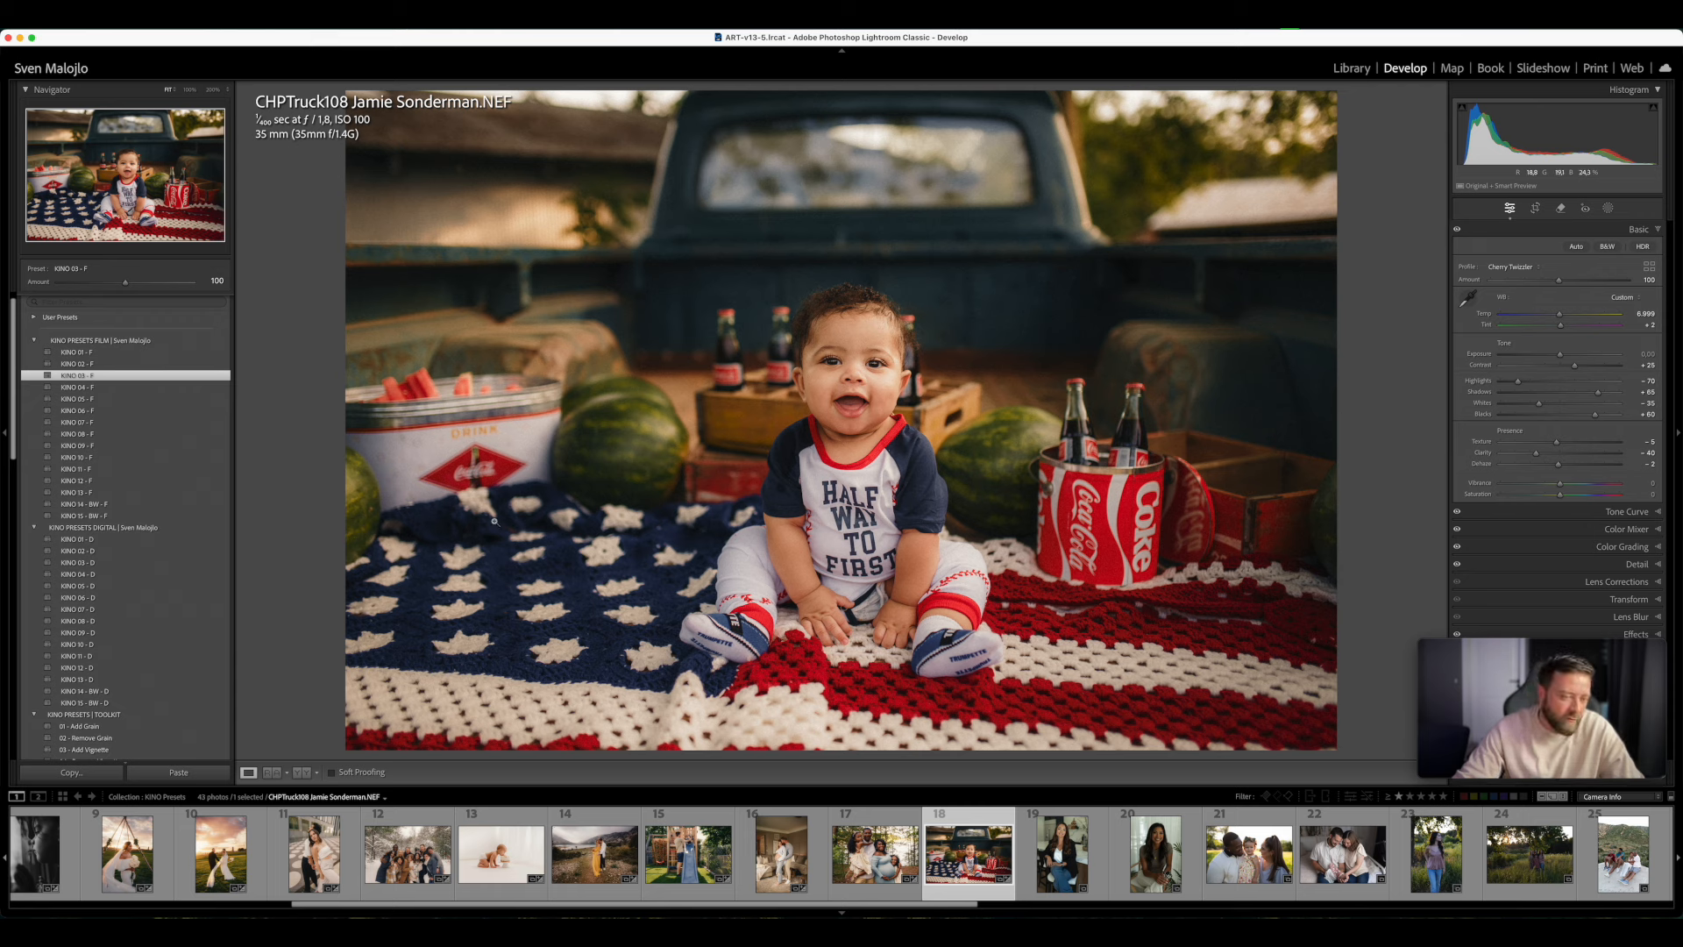
# - Open the portrait of the woman in the black blazer, set Tint to +20, apply KINO 02 - F, warm the Temp and set Exposure to +0.20
pyautogui.click(1103, 863)
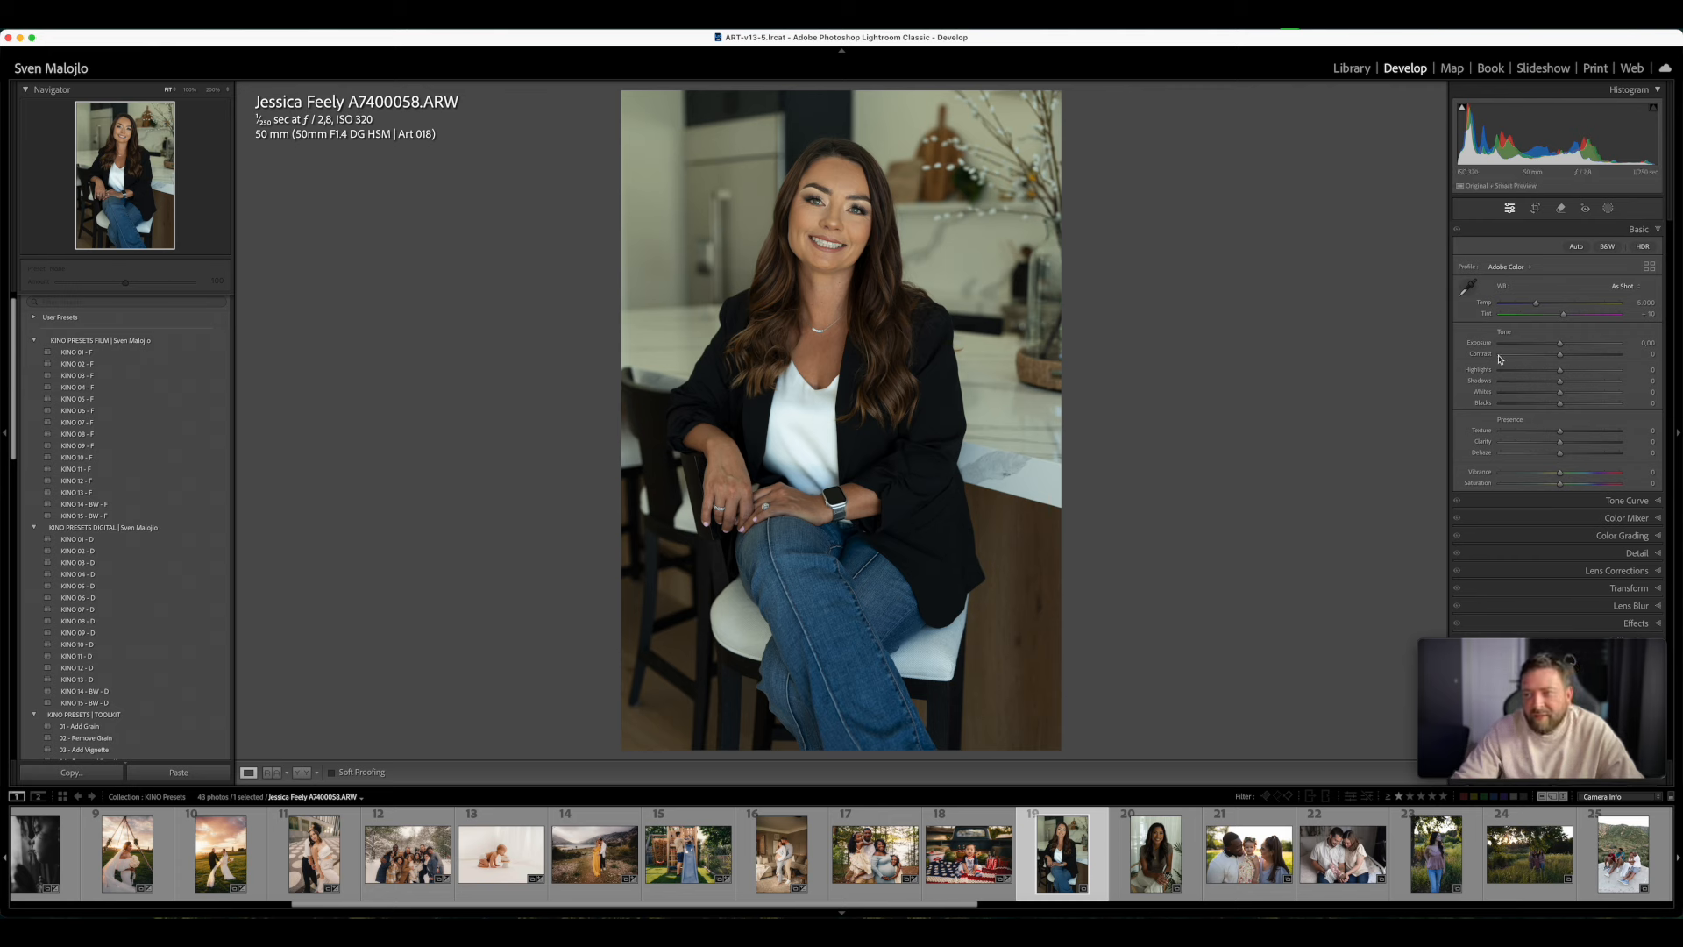
pyautogui.moveTo(1564, 314); pyautogui.dragTo(1570, 317)
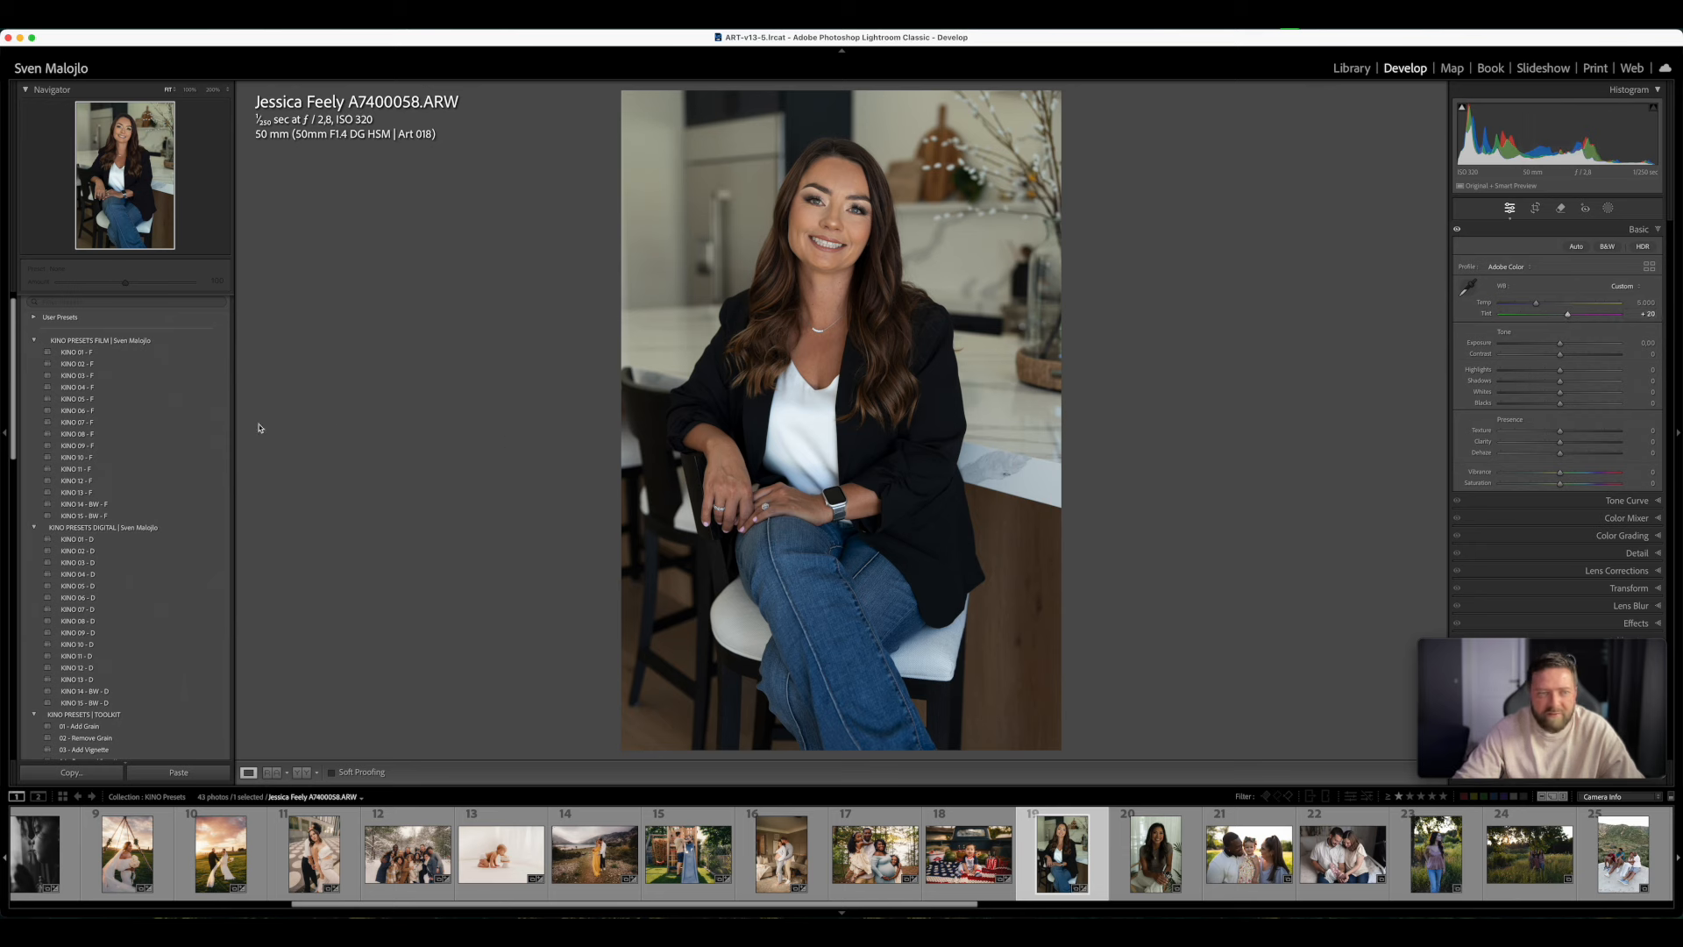
pyautogui.click(104, 365)
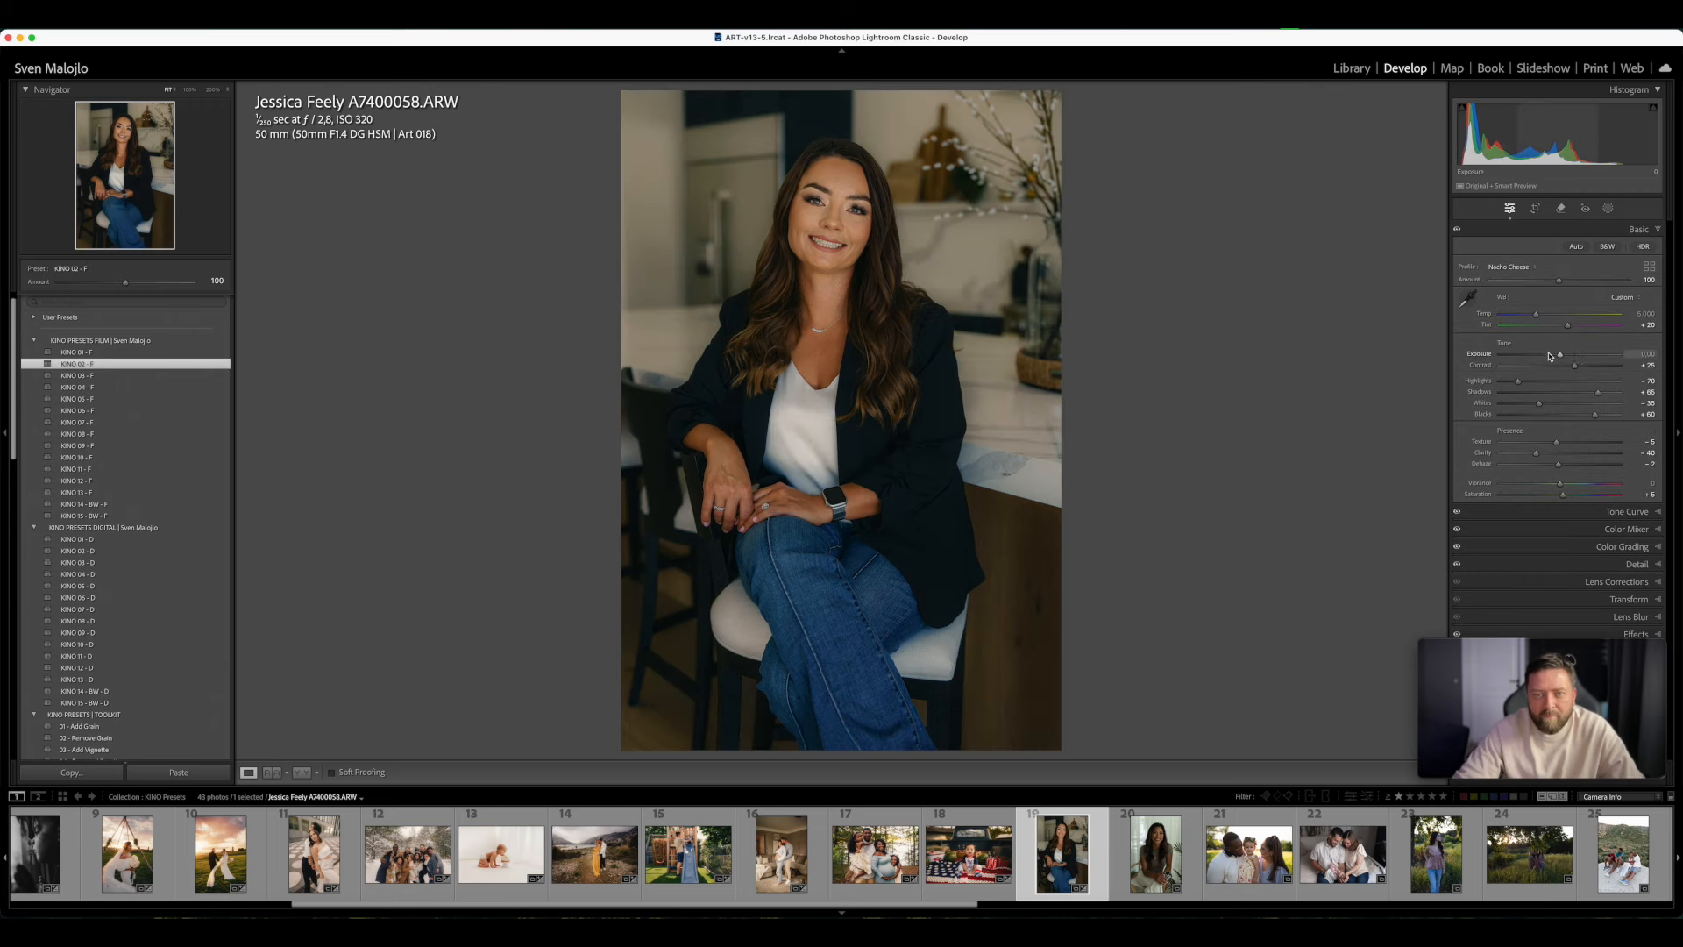
pyautogui.moveTo(1558, 356)
pyautogui.mouseDown()
pyautogui.moveTo(1534, 314)
pyautogui.moveTo(1575, 329)
pyautogui.mouseUp()
pyautogui.click(1571, 329)
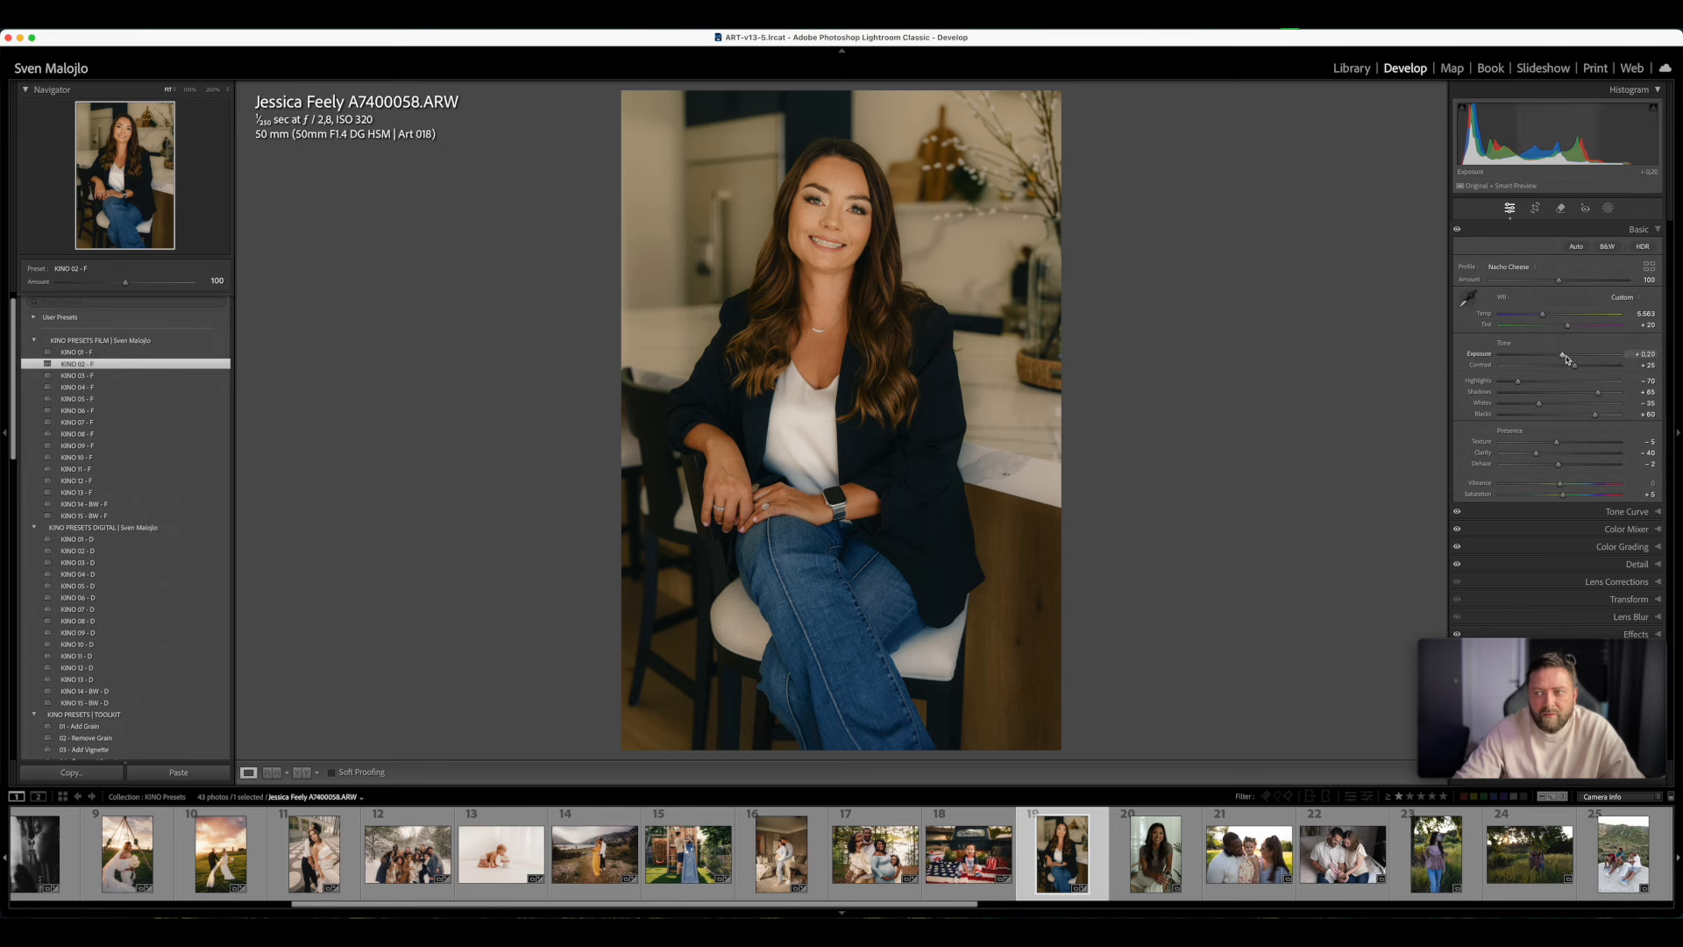
# - Apply KINO 03 - F to the blazer portrait, set Exposure to +0.25, and try KINO 06 - F, KINO 07 - F and KINO 08 - F
pyautogui.click(120, 383)
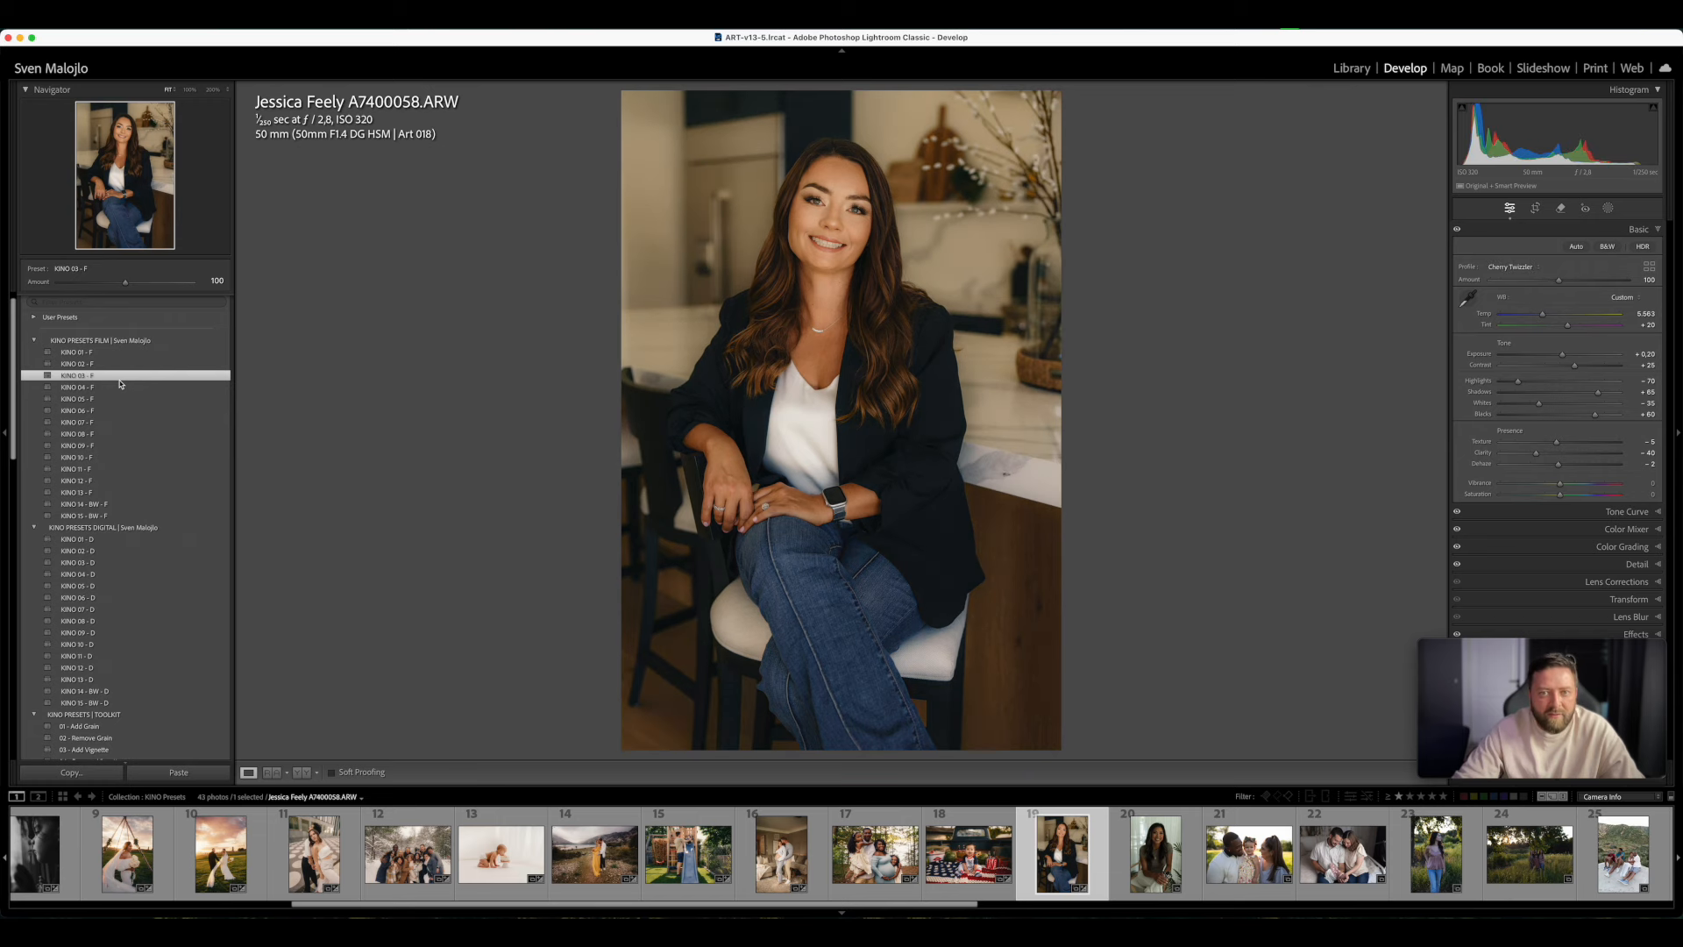
pyautogui.moveTo(1563, 354); pyautogui.dragTo(1563, 357)
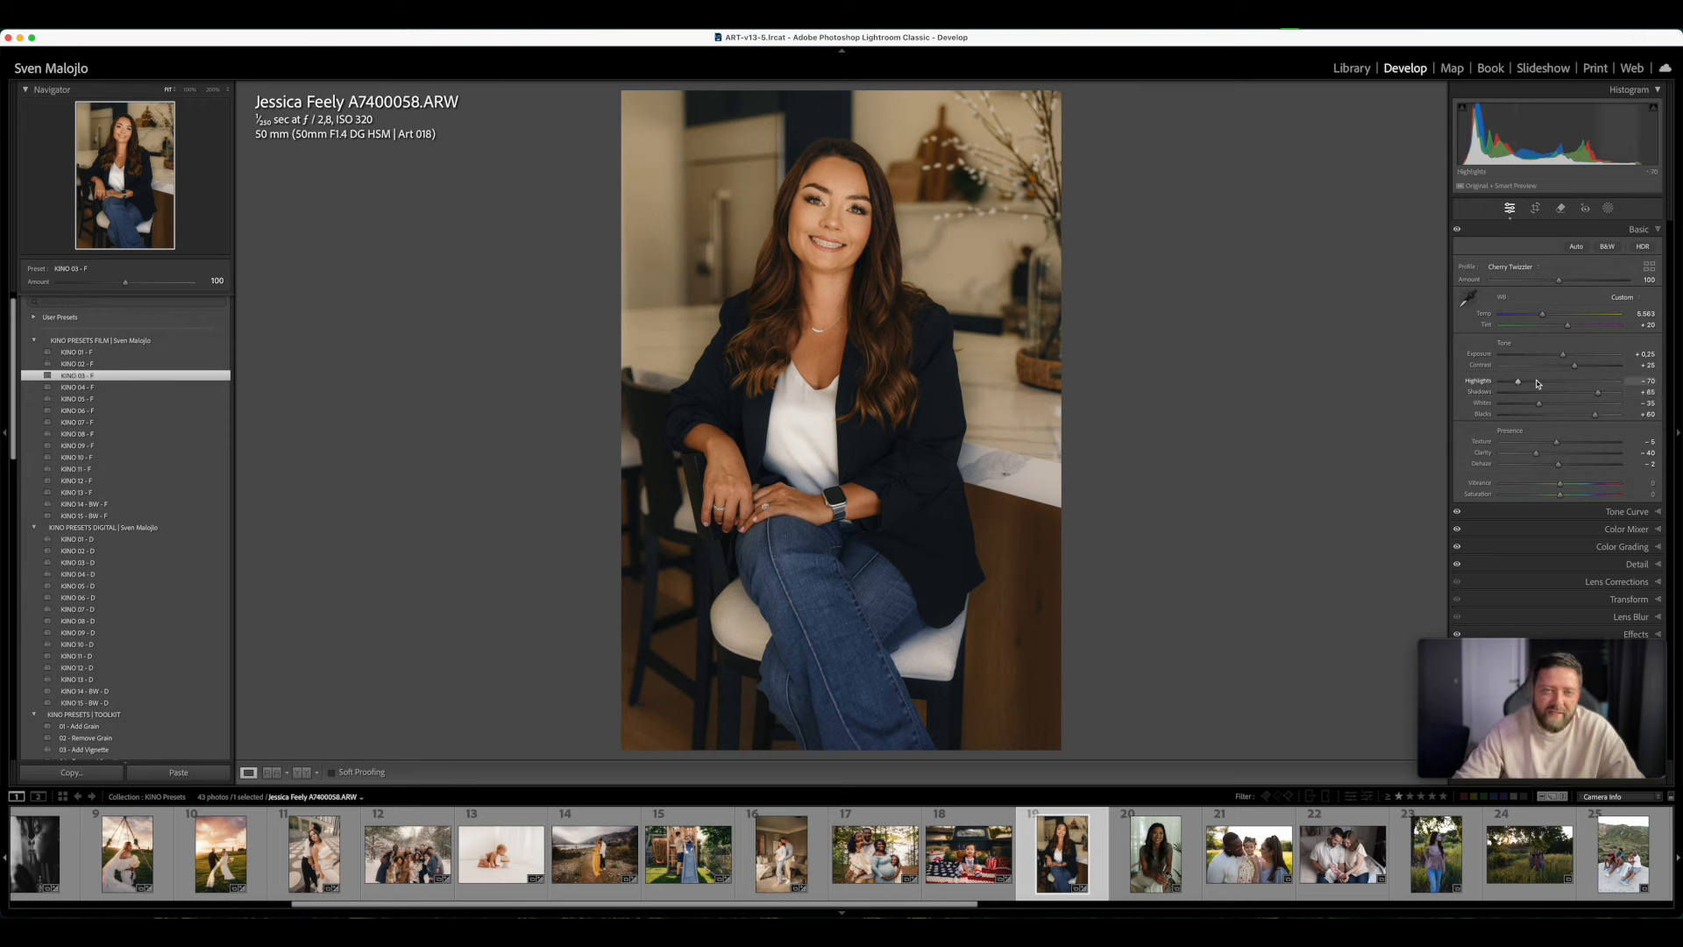
pyautogui.click(109, 411)
pyautogui.click(107, 422)
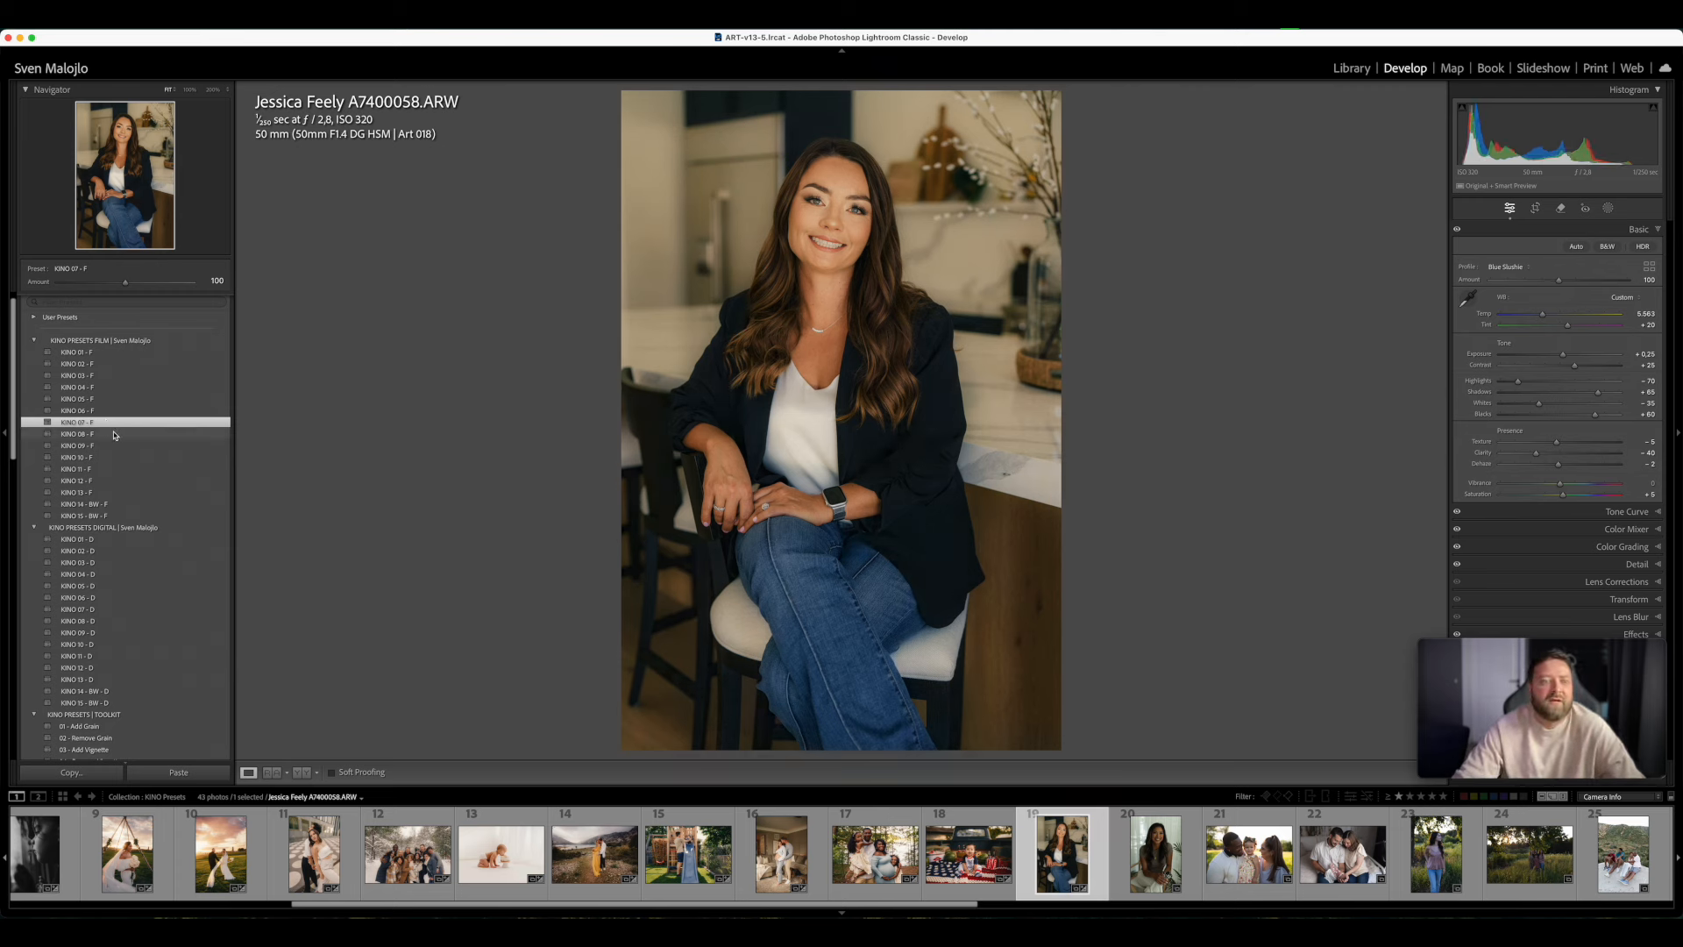
pyautogui.click(114, 435)
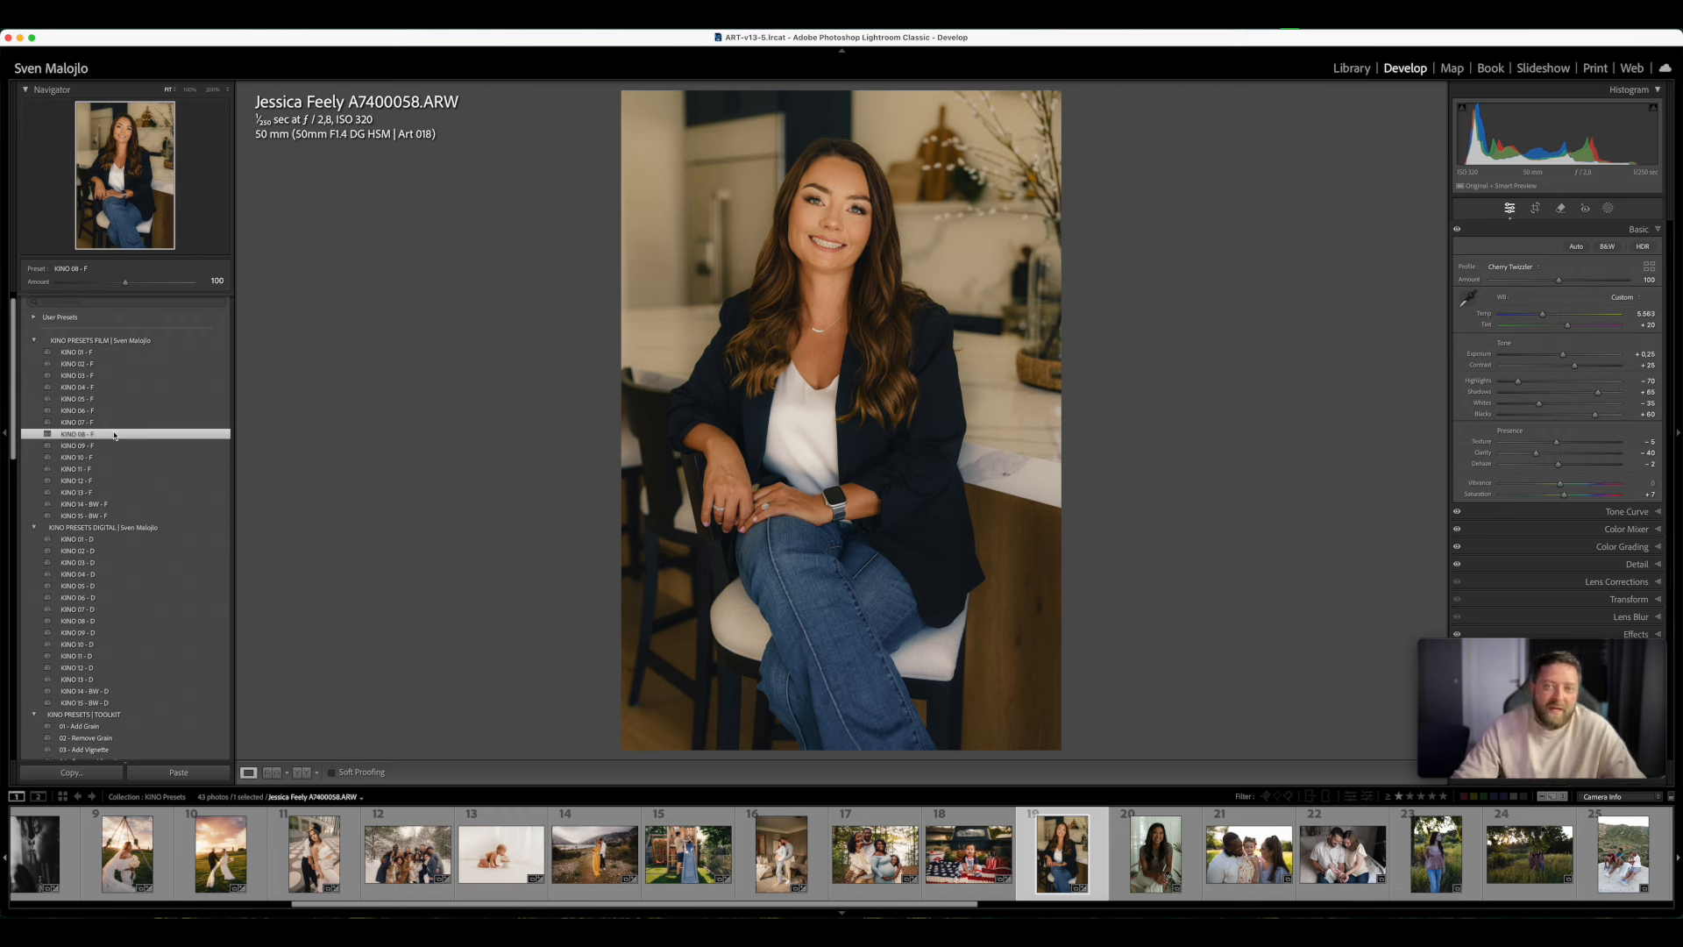
# - Try KINO 09 - F, KINO 10 - F, KINO 13 - F and KINO 12 - F on the black blazer portrait
pyautogui.click(111, 446)
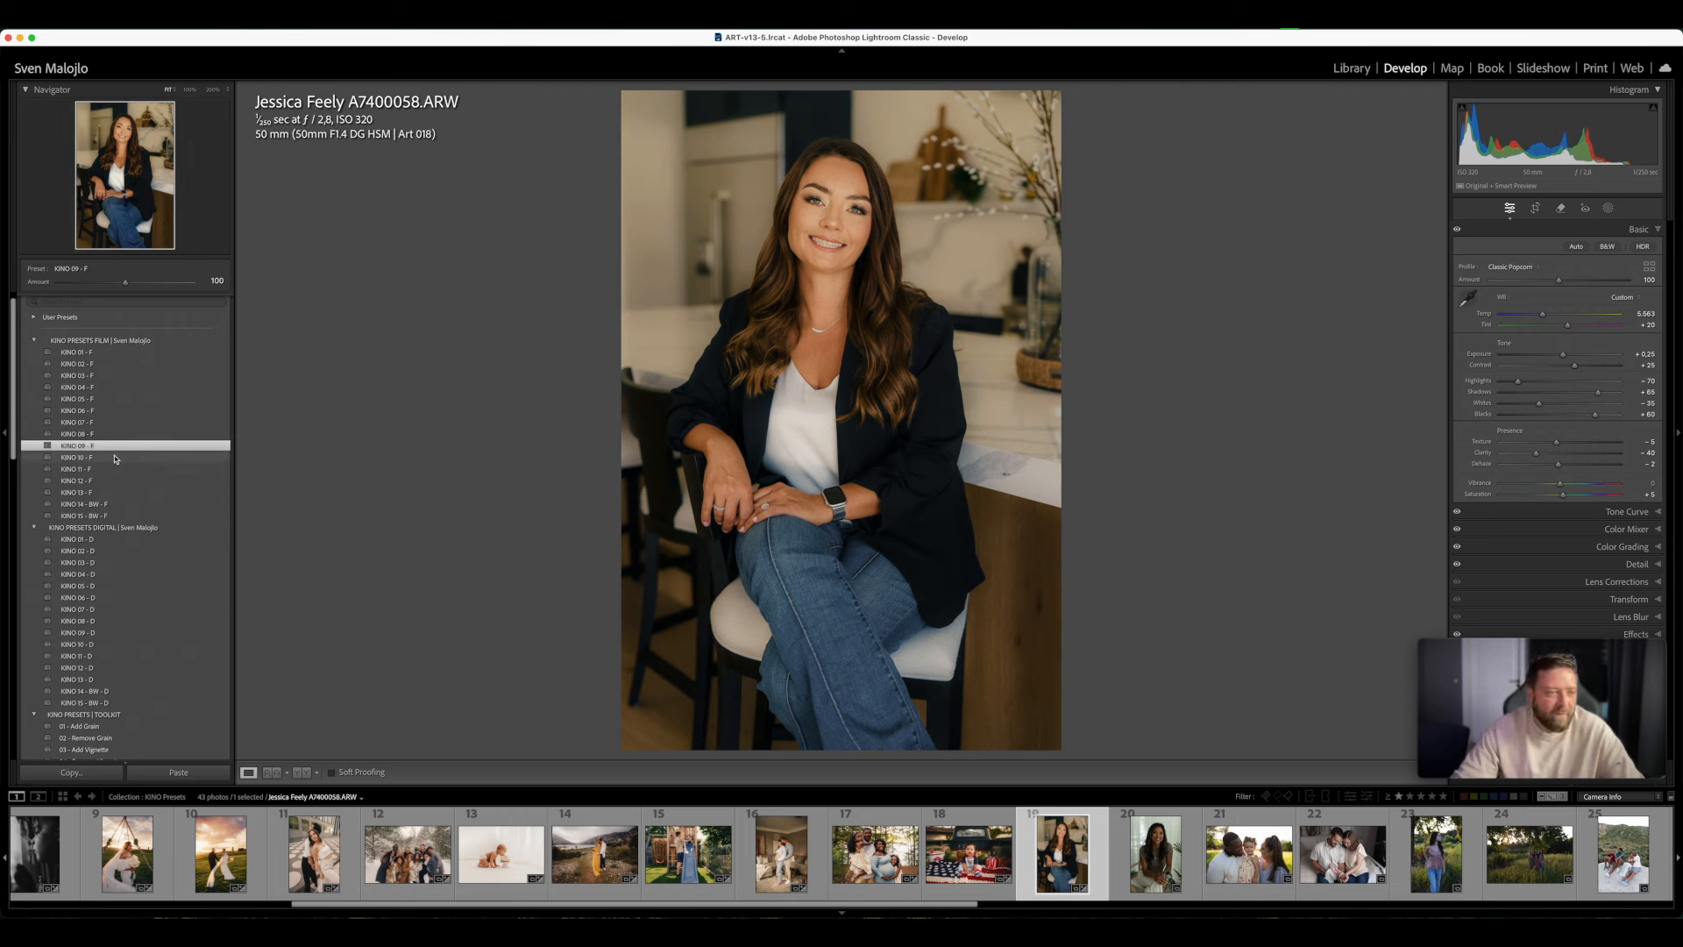
pyautogui.click(115, 458)
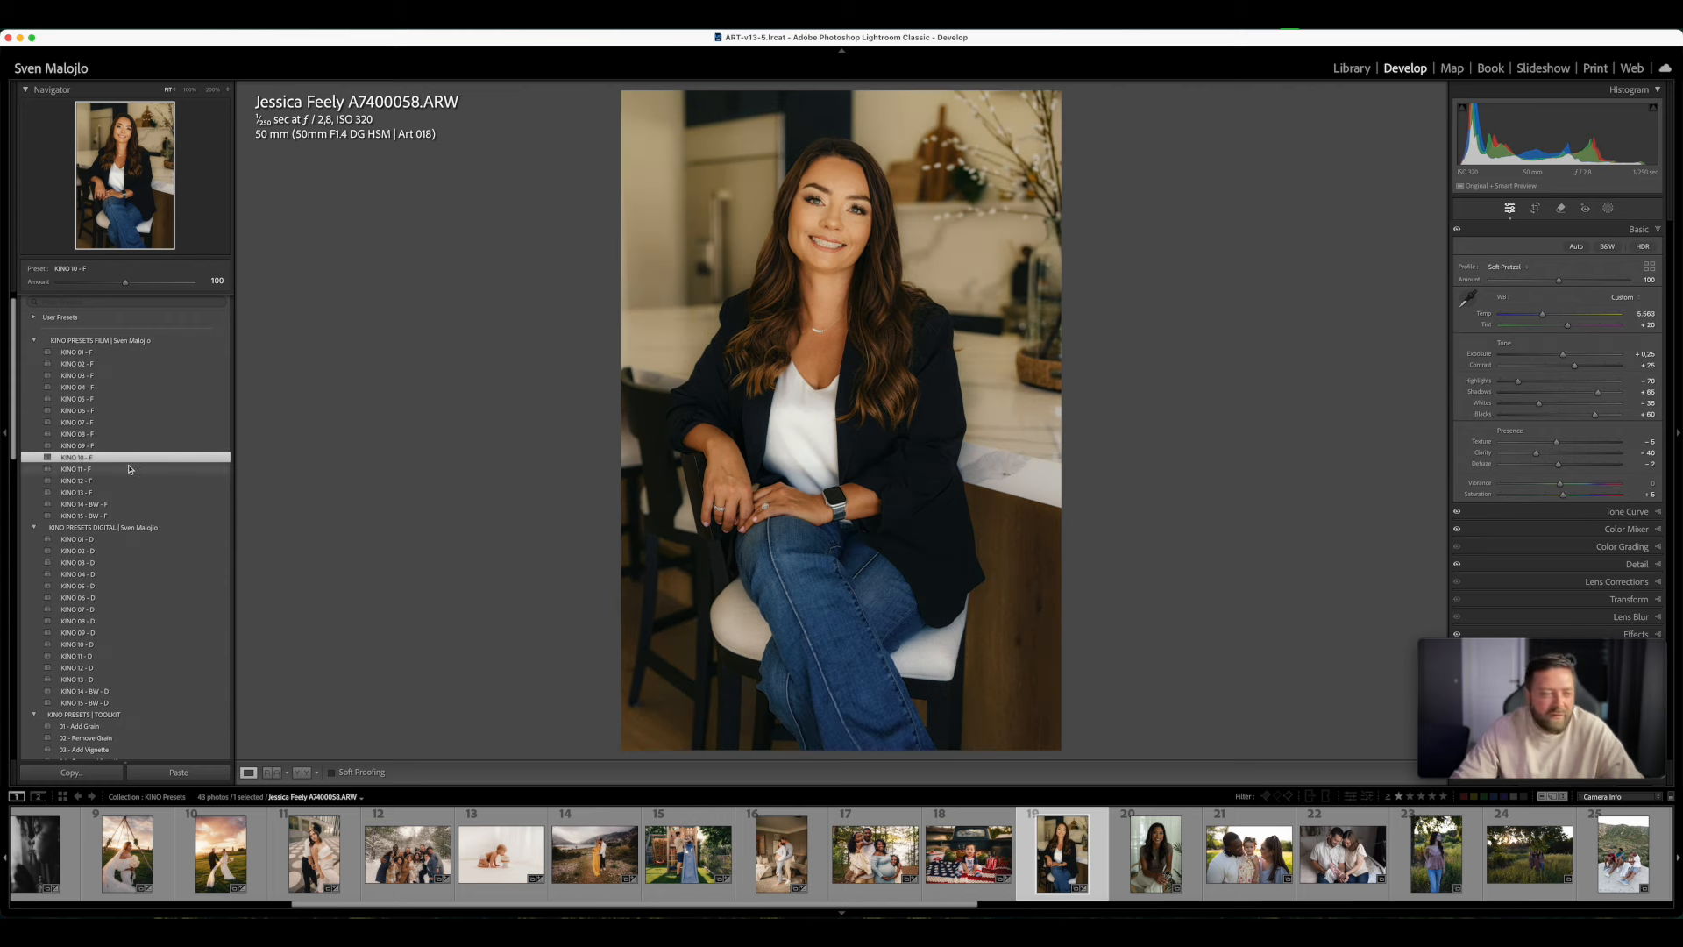
pyautogui.click(119, 493)
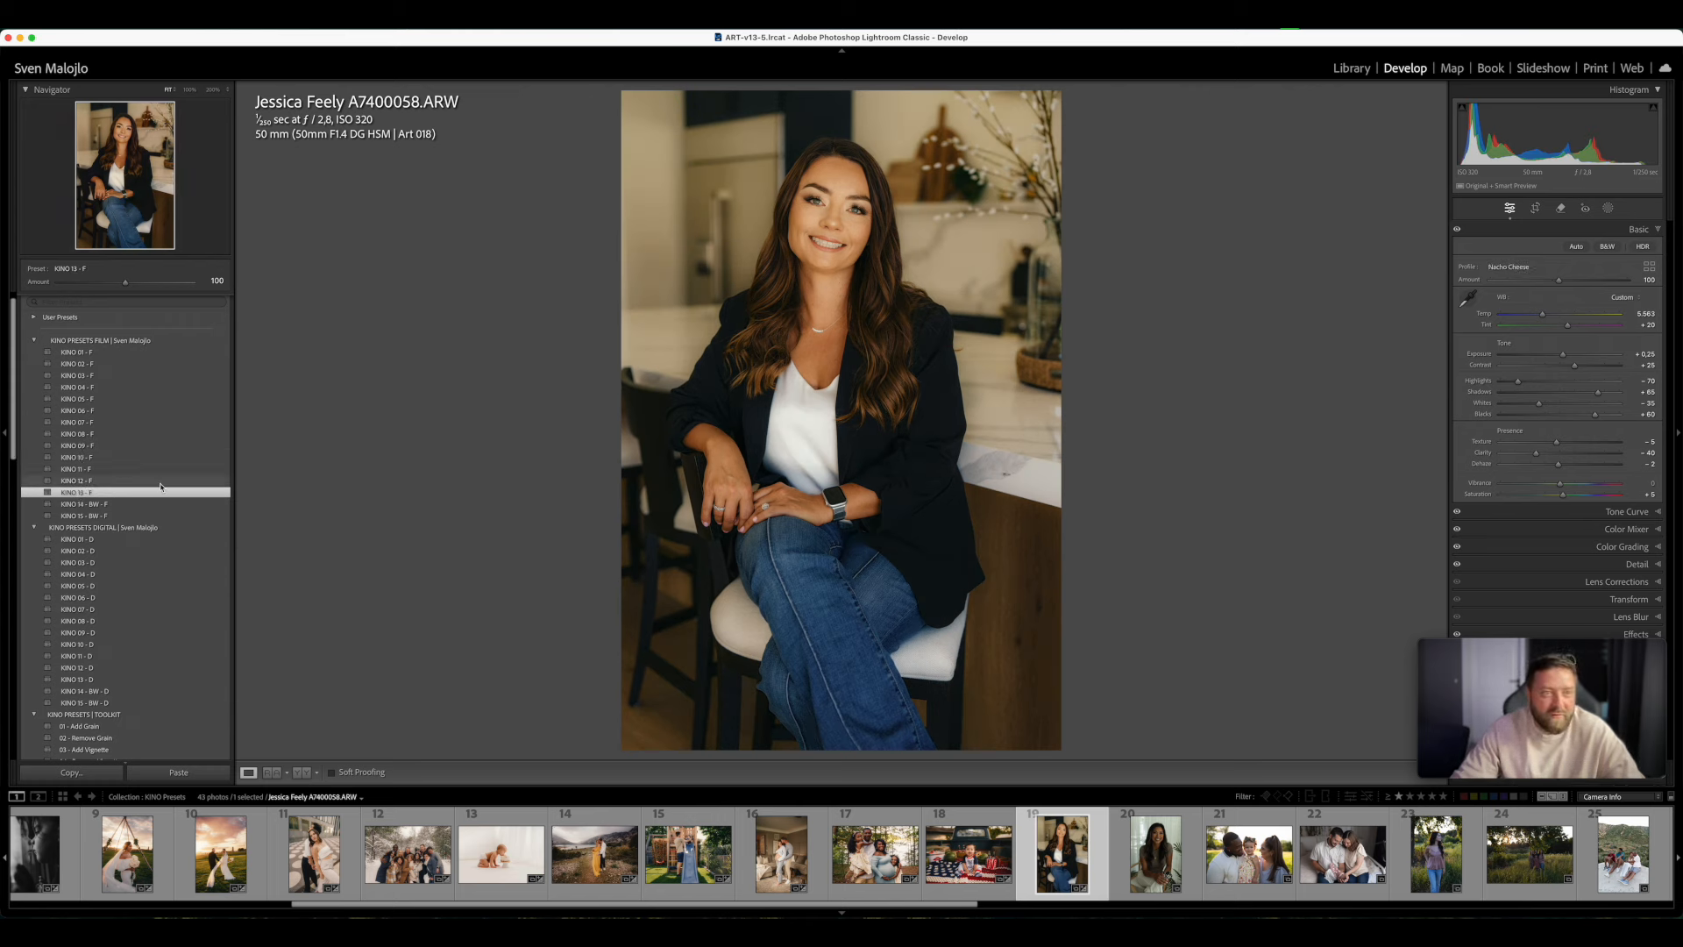
pyautogui.click(92, 482)
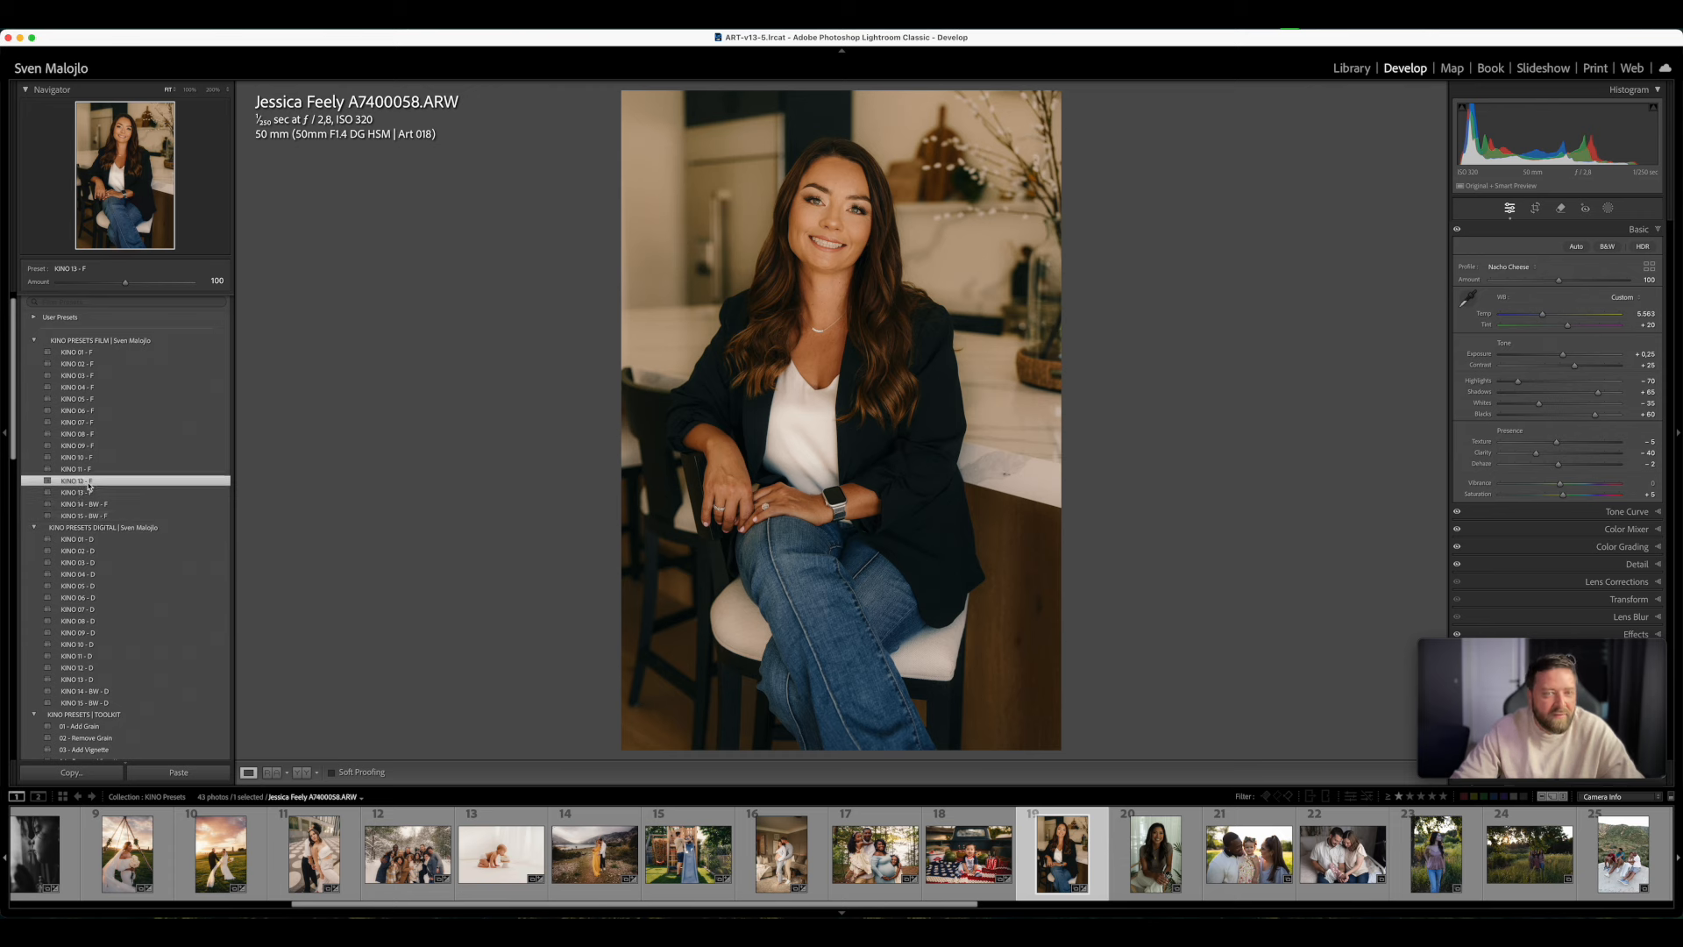
# - Try KINO 01 - F, KINO 02 - F and KINO 03 - F on the blazer portrait, and settle on KINO 07 - F
pyautogui.click(105, 353)
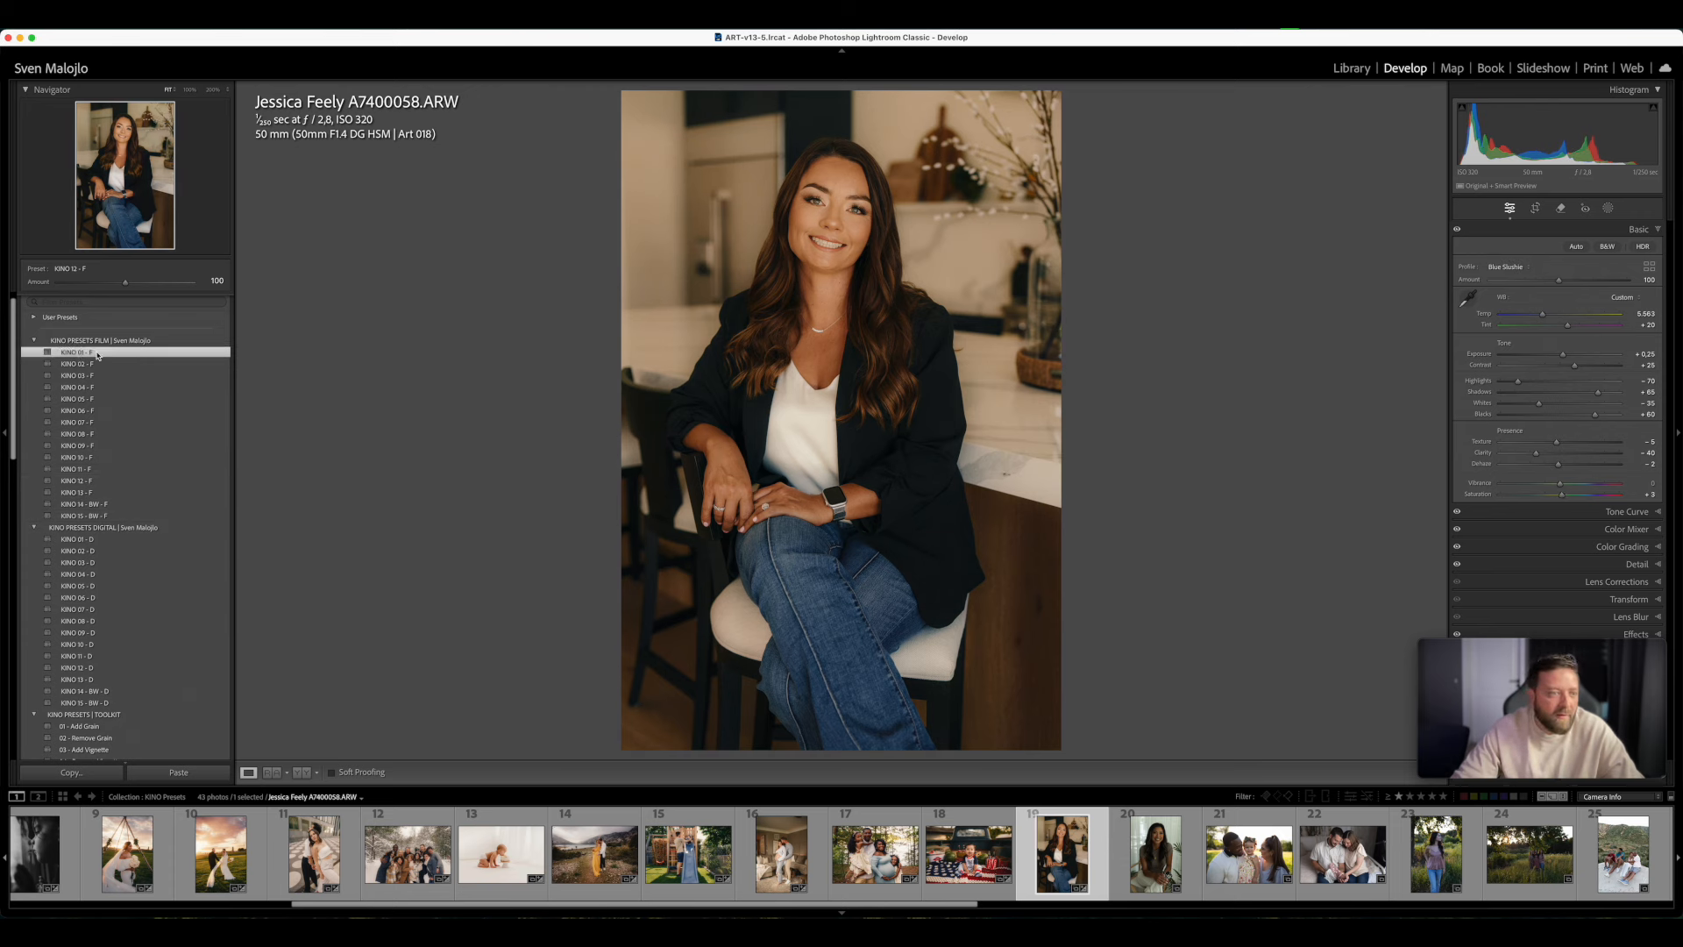
pyautogui.click(116, 366)
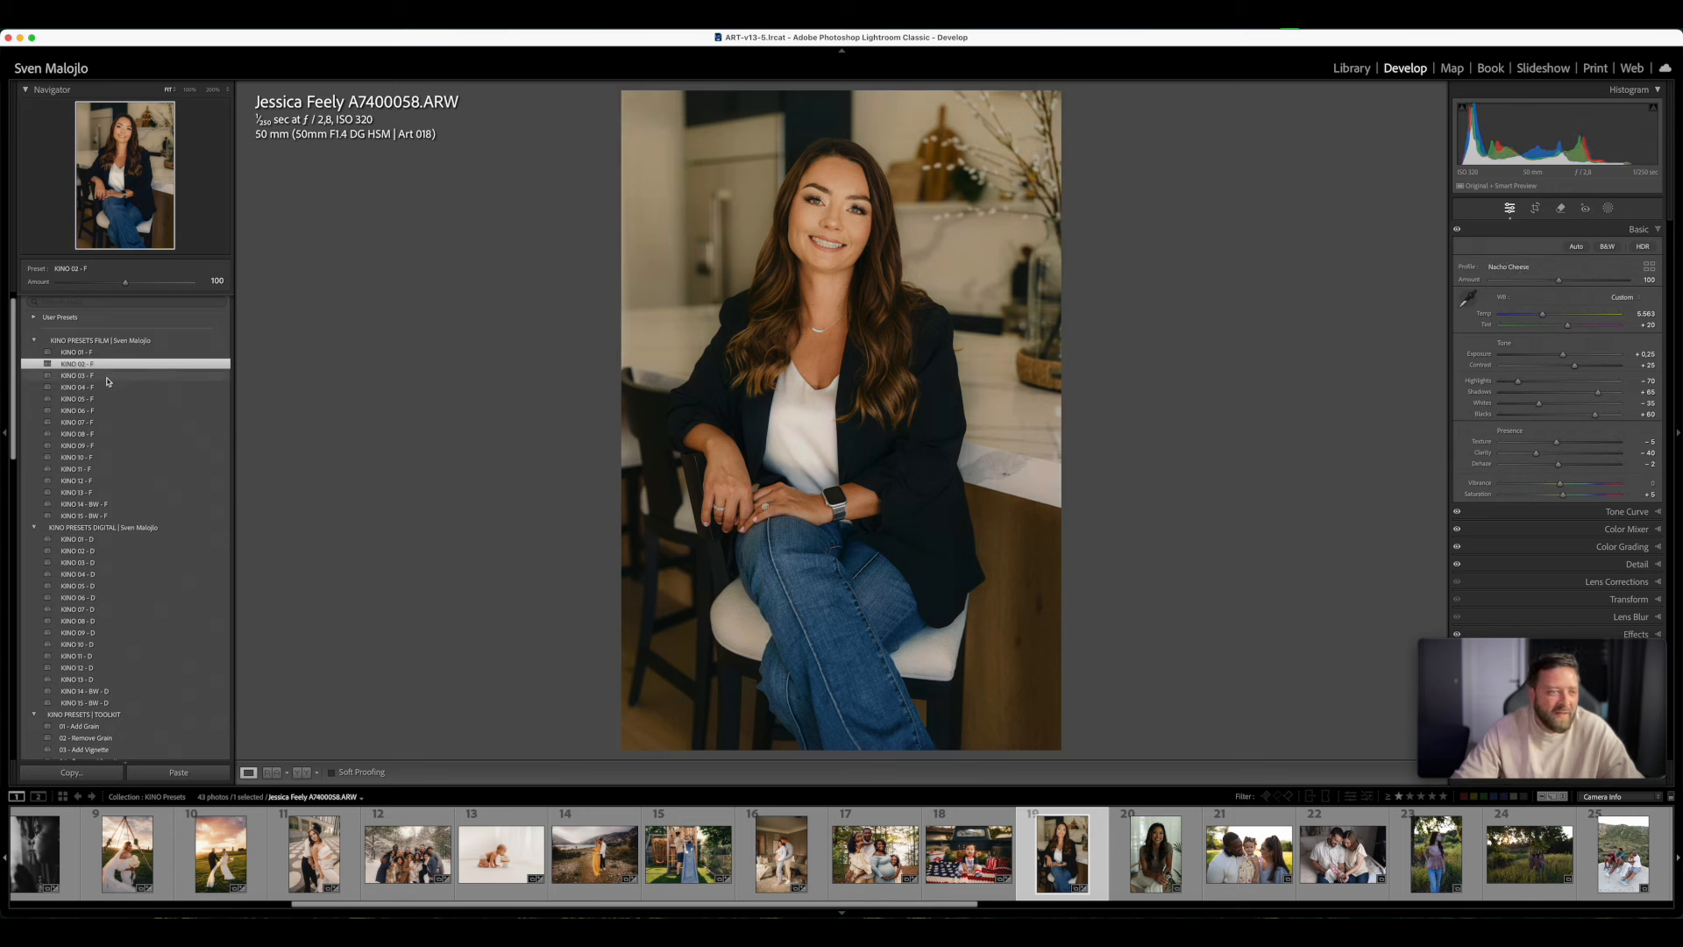
pyautogui.click(108, 377)
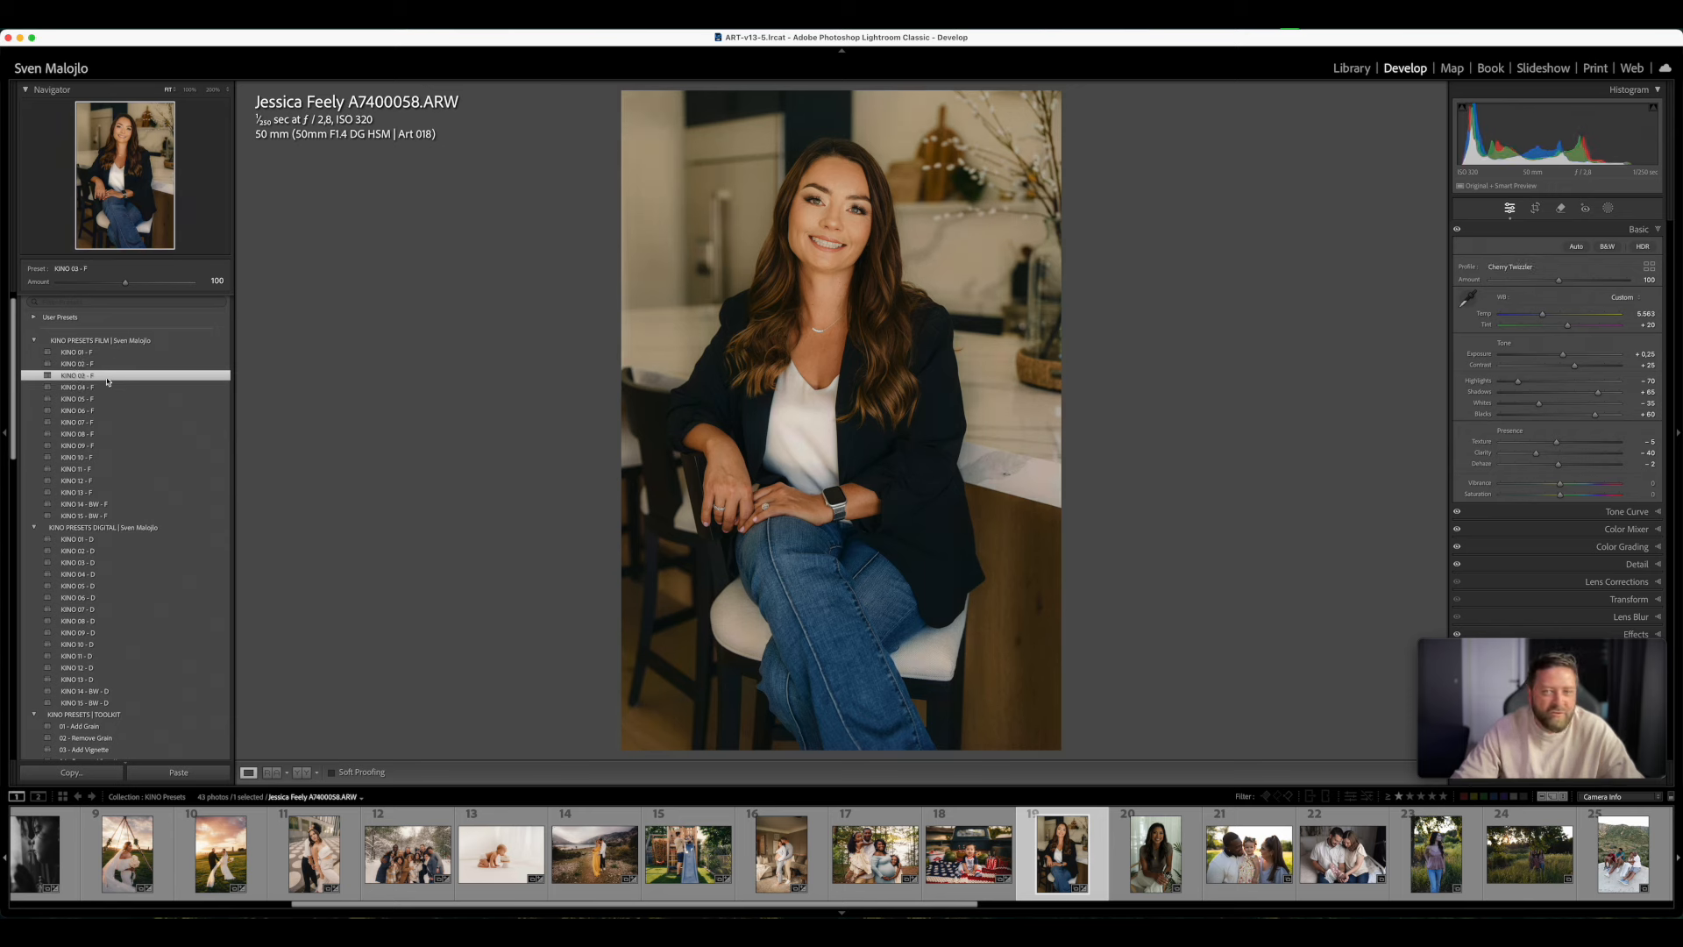
pyautogui.click(106, 424)
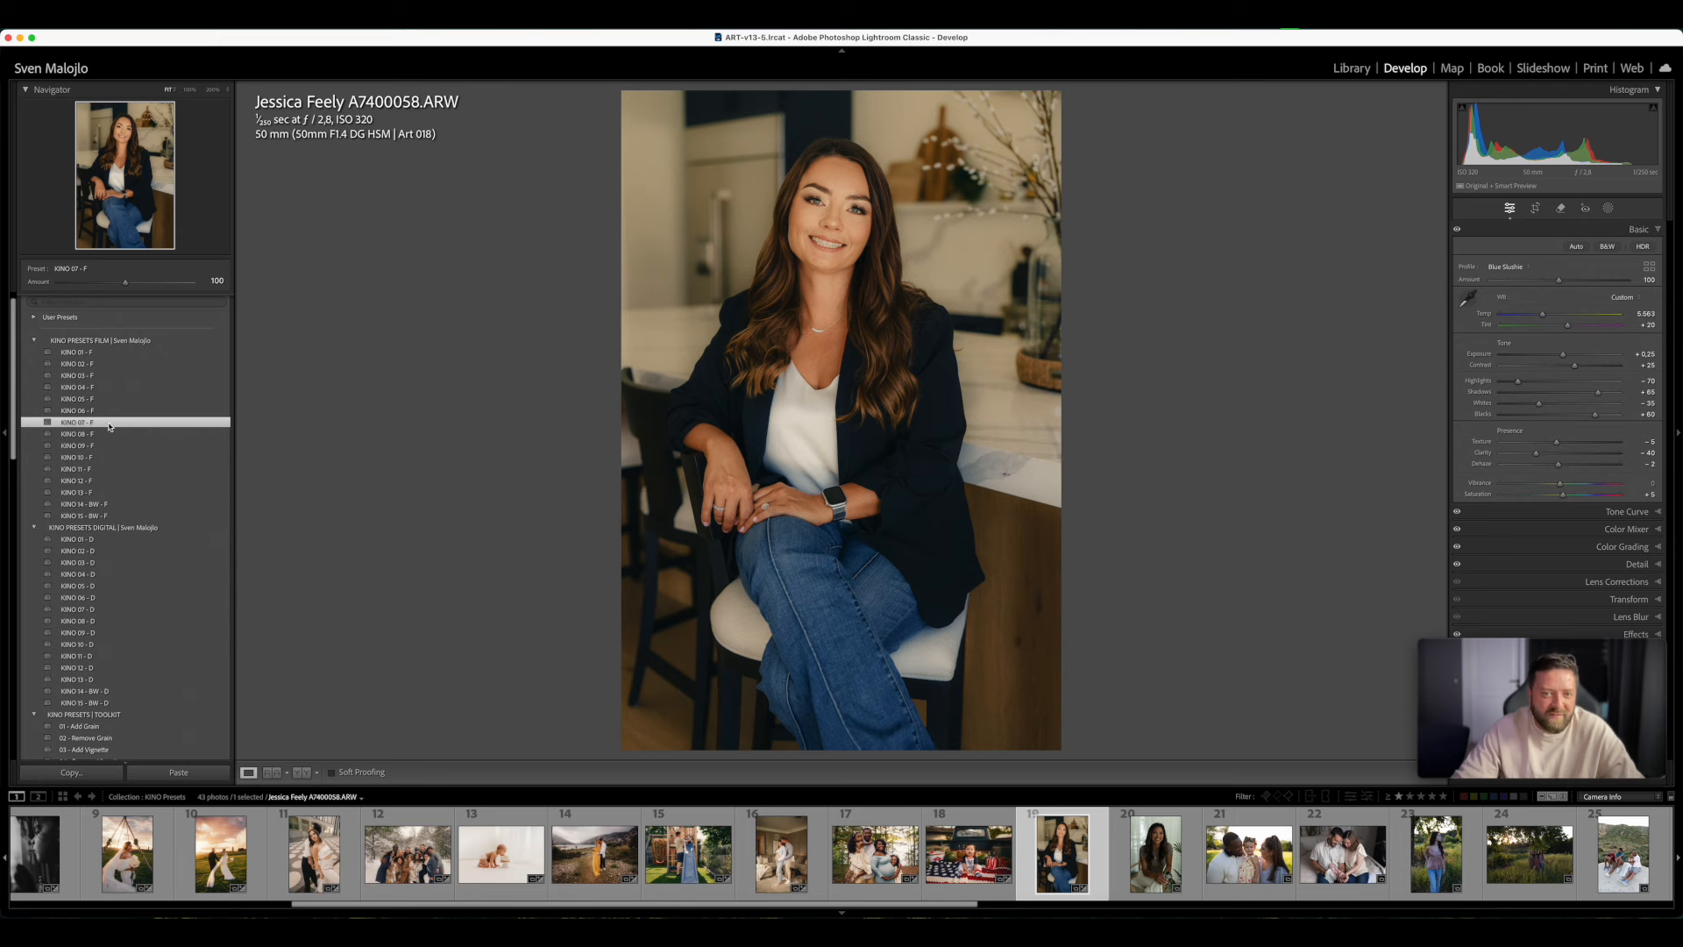
# - Open the portrait of the woman in the T-shirt, apply KINO 03 - D, set Temp to 5,173, raise the Tint and set Exposure to +0.50
pyautogui.click(1190, 866)
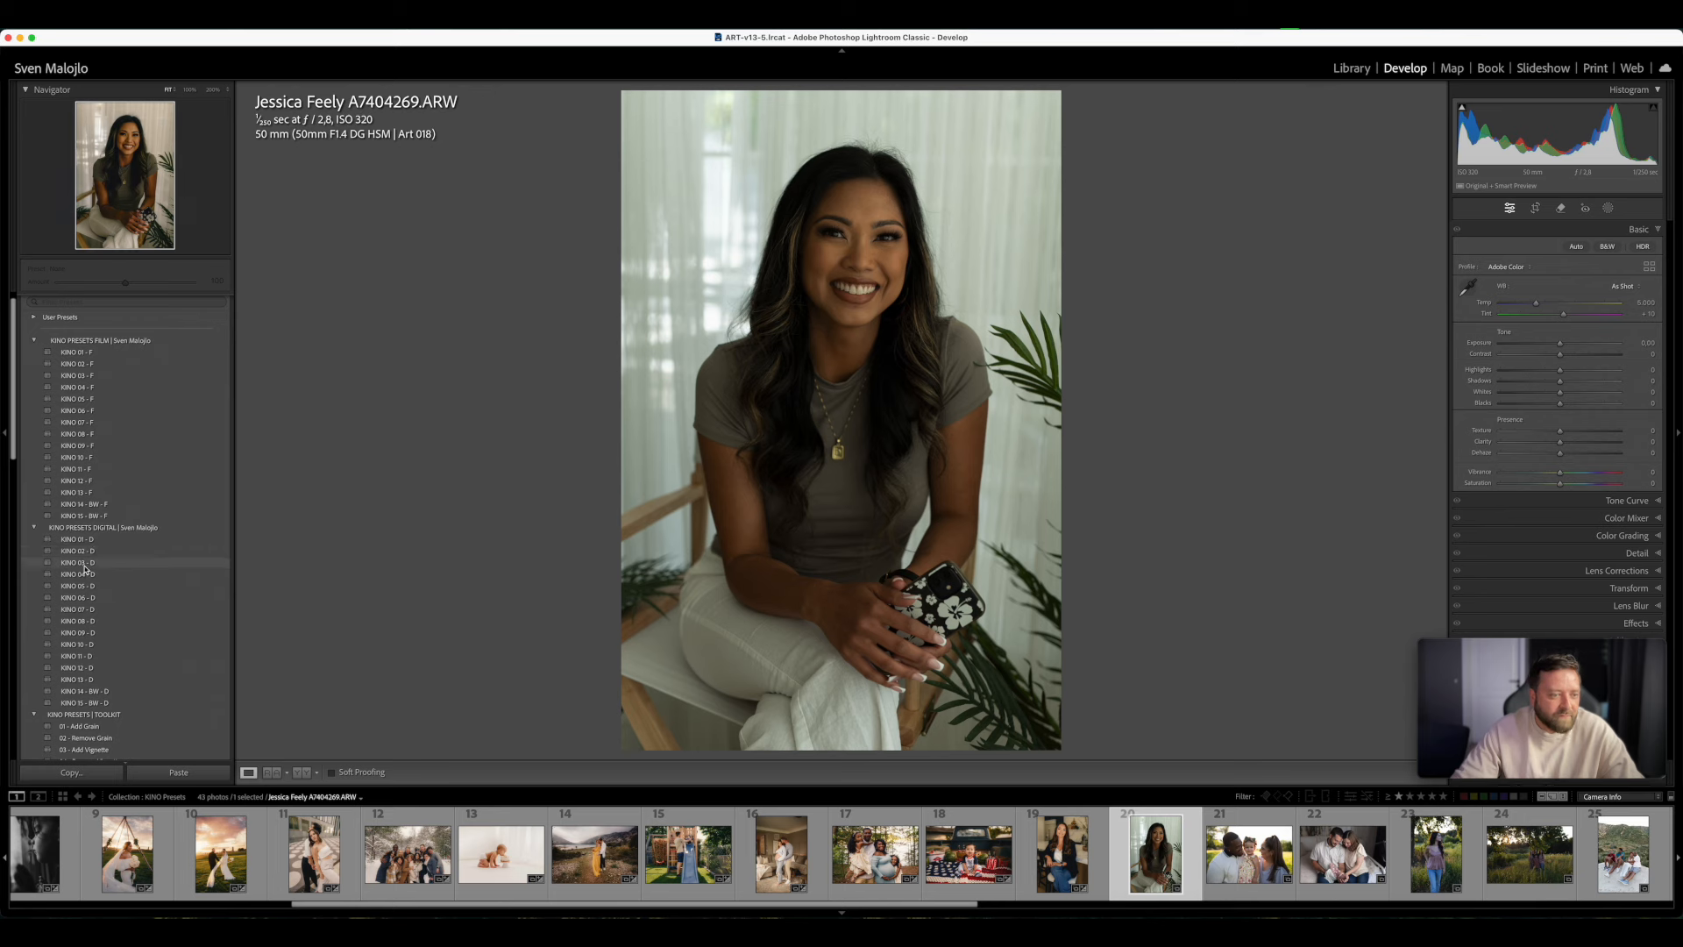
pyautogui.click(84, 563)
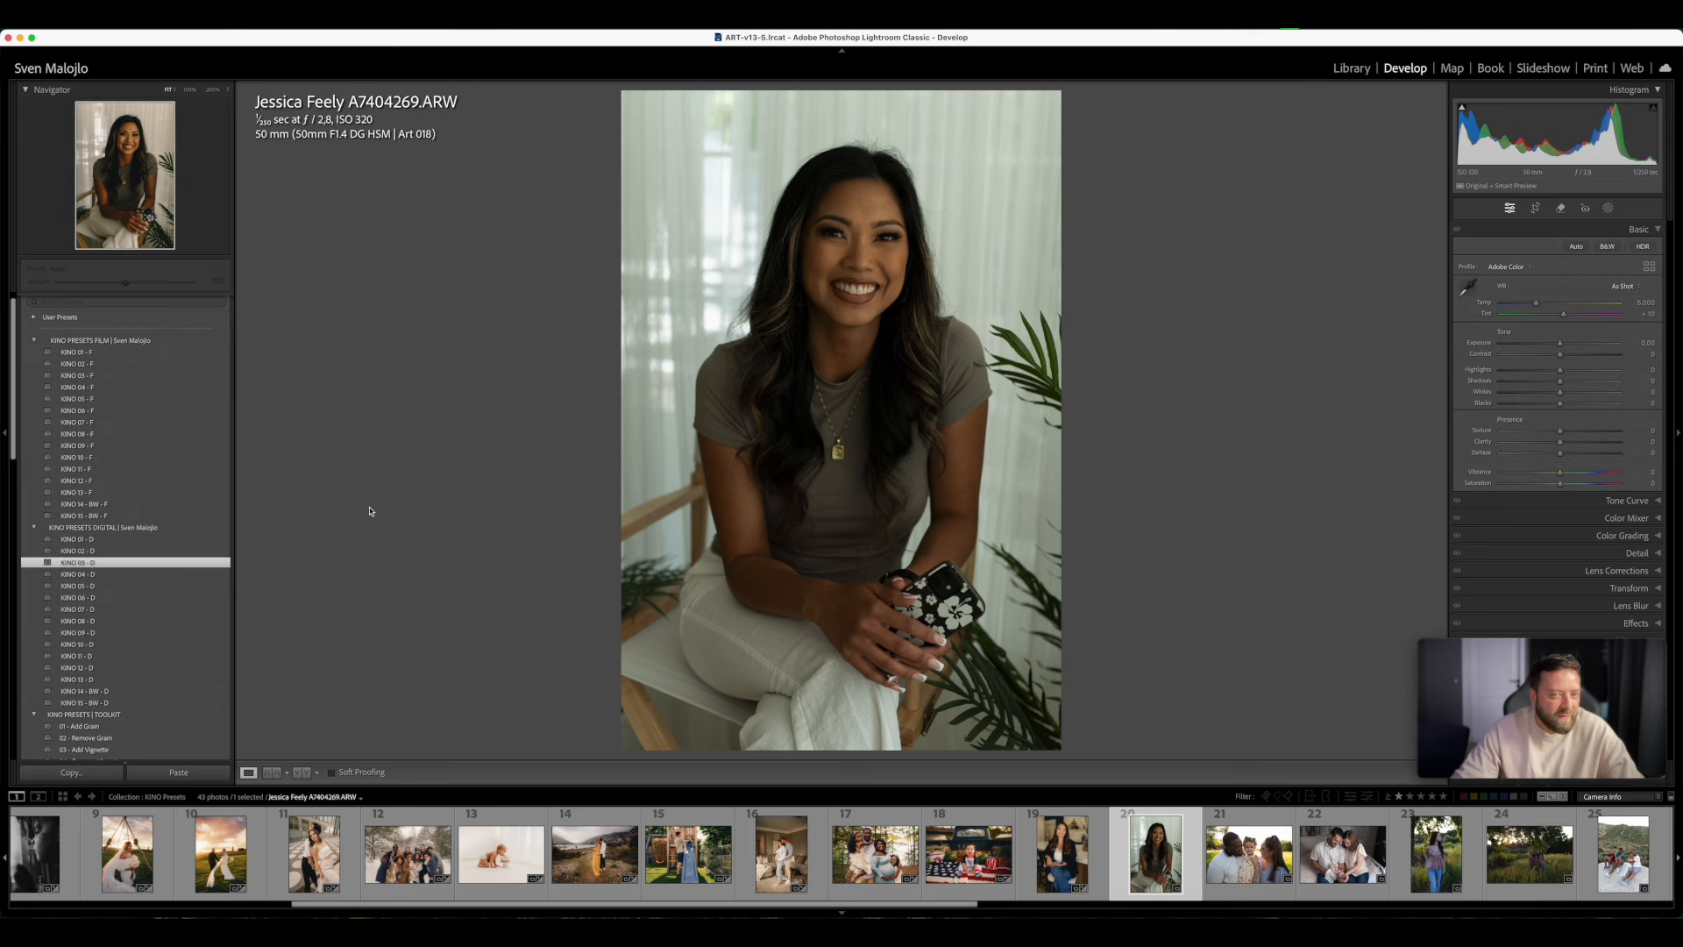
pyautogui.moveTo(1561, 354); pyautogui.dragTo(1565, 356)
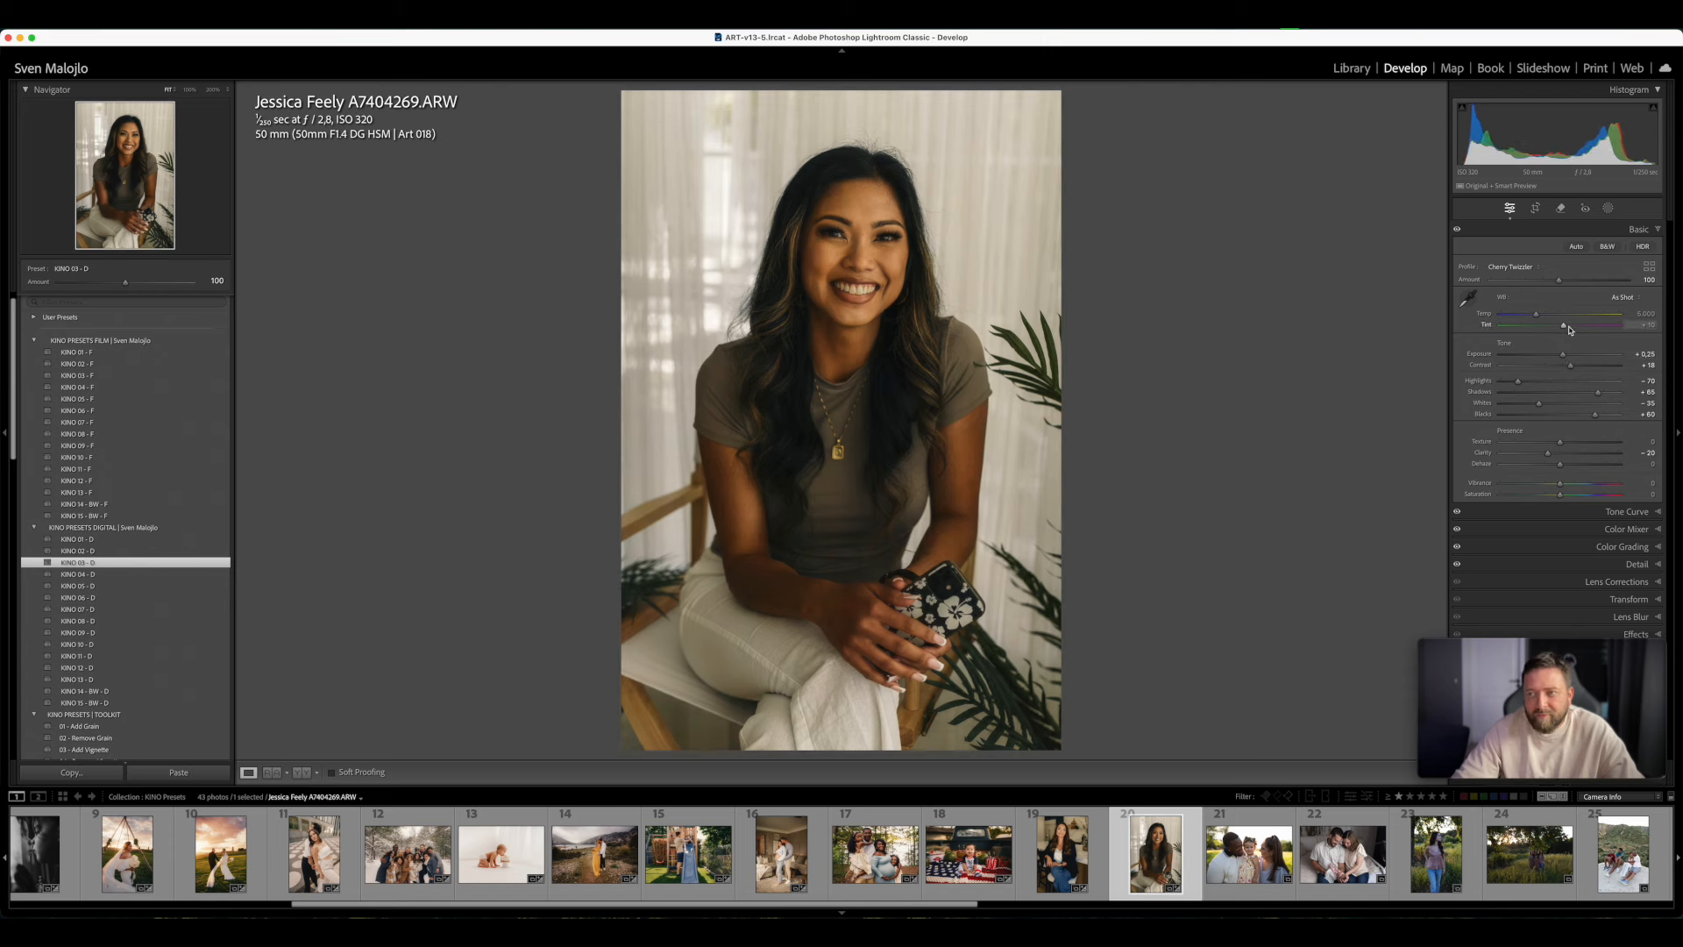
pyautogui.moveTo(1563, 324)
pyautogui.mouseDown()
pyautogui.moveTo(1540, 319)
pyautogui.moveTo(1564, 357)
pyautogui.mouseUp()
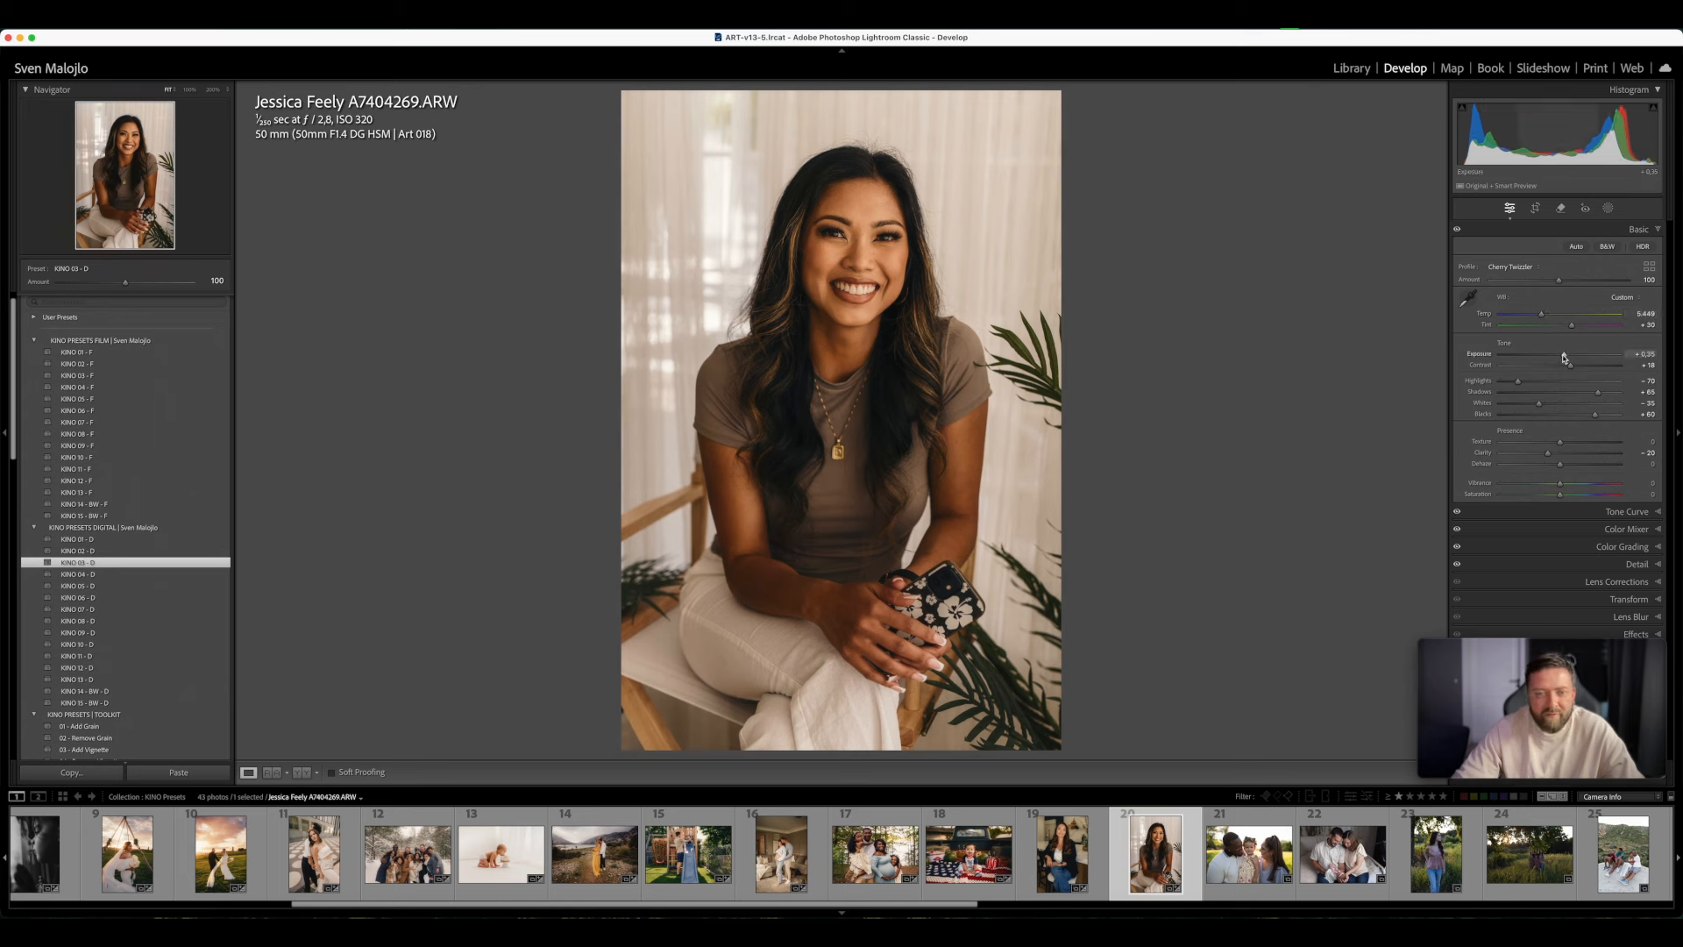
pyautogui.moveTo(1573, 326); pyautogui.dragTo(1567, 360)
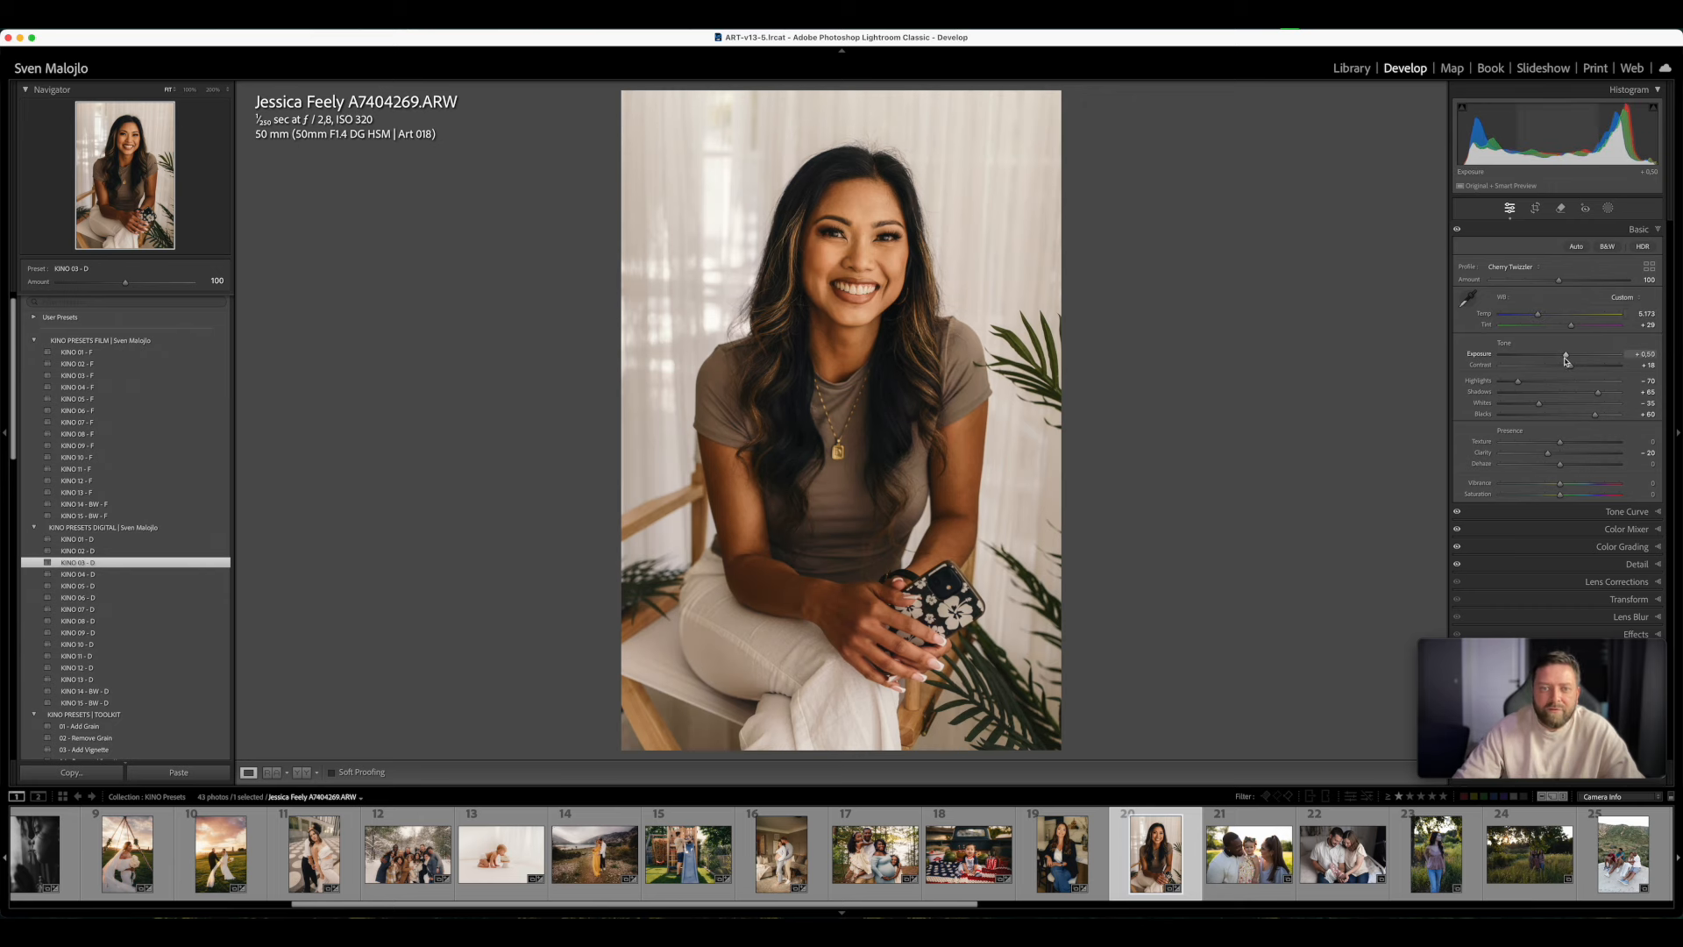
# - Compare KINO 03 - F with KINO 03 - D on the T-shirt portrait and keep KINO 03 - F
pyautogui.click(97, 377)
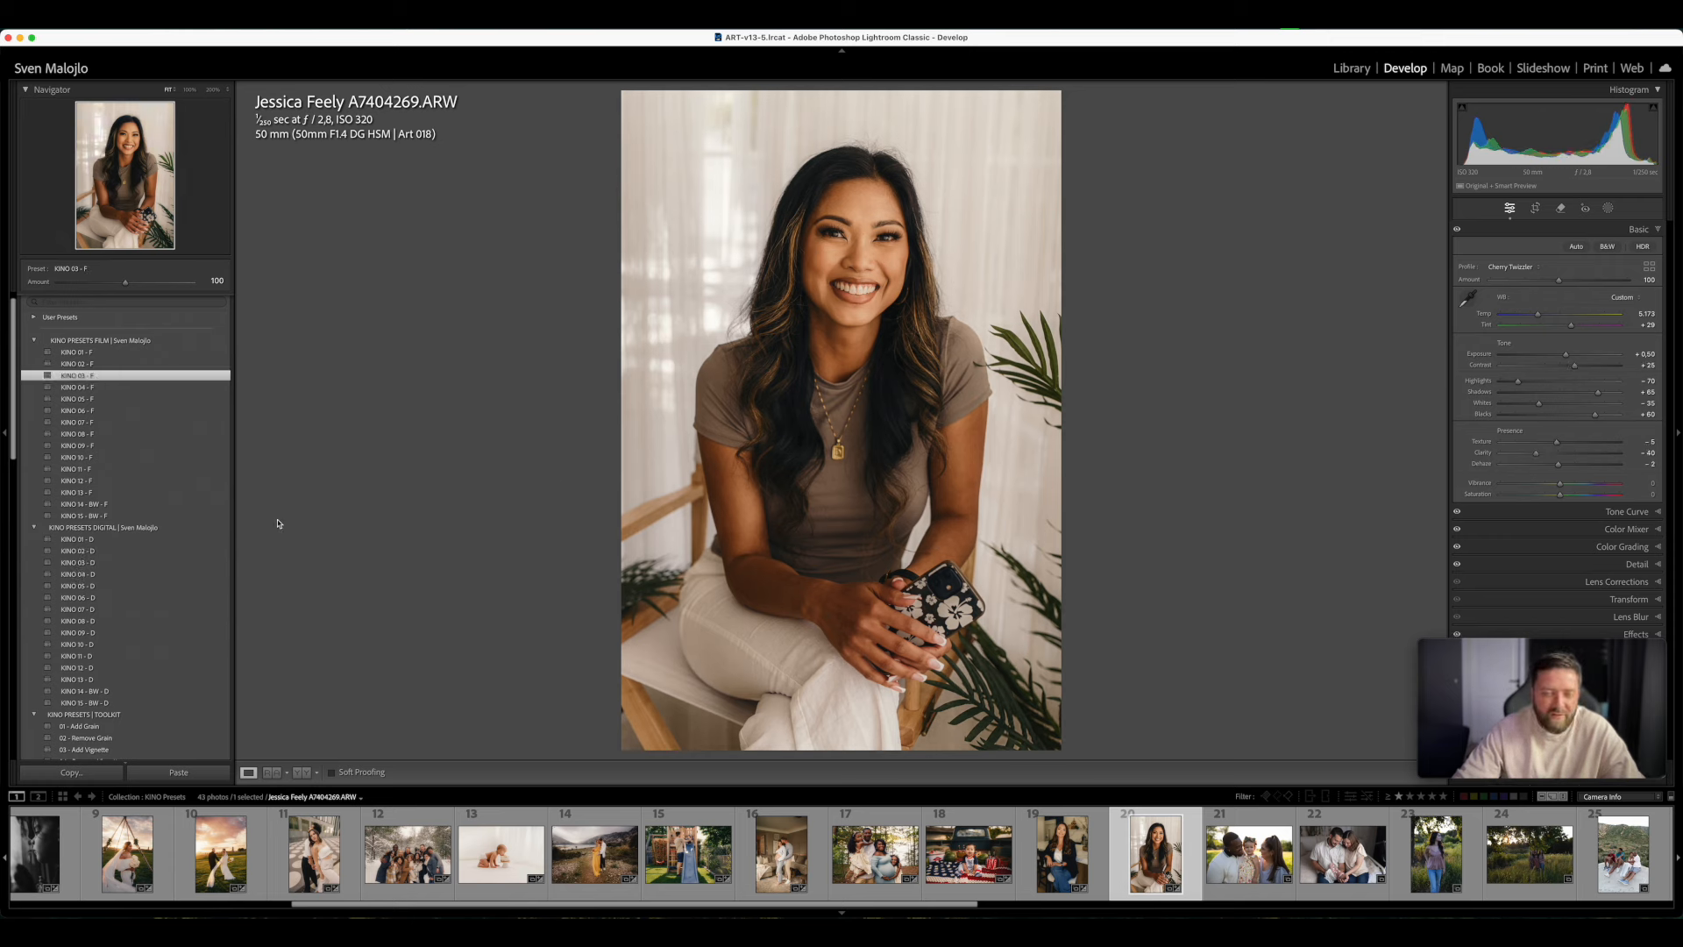
pyautogui.click(91, 563)
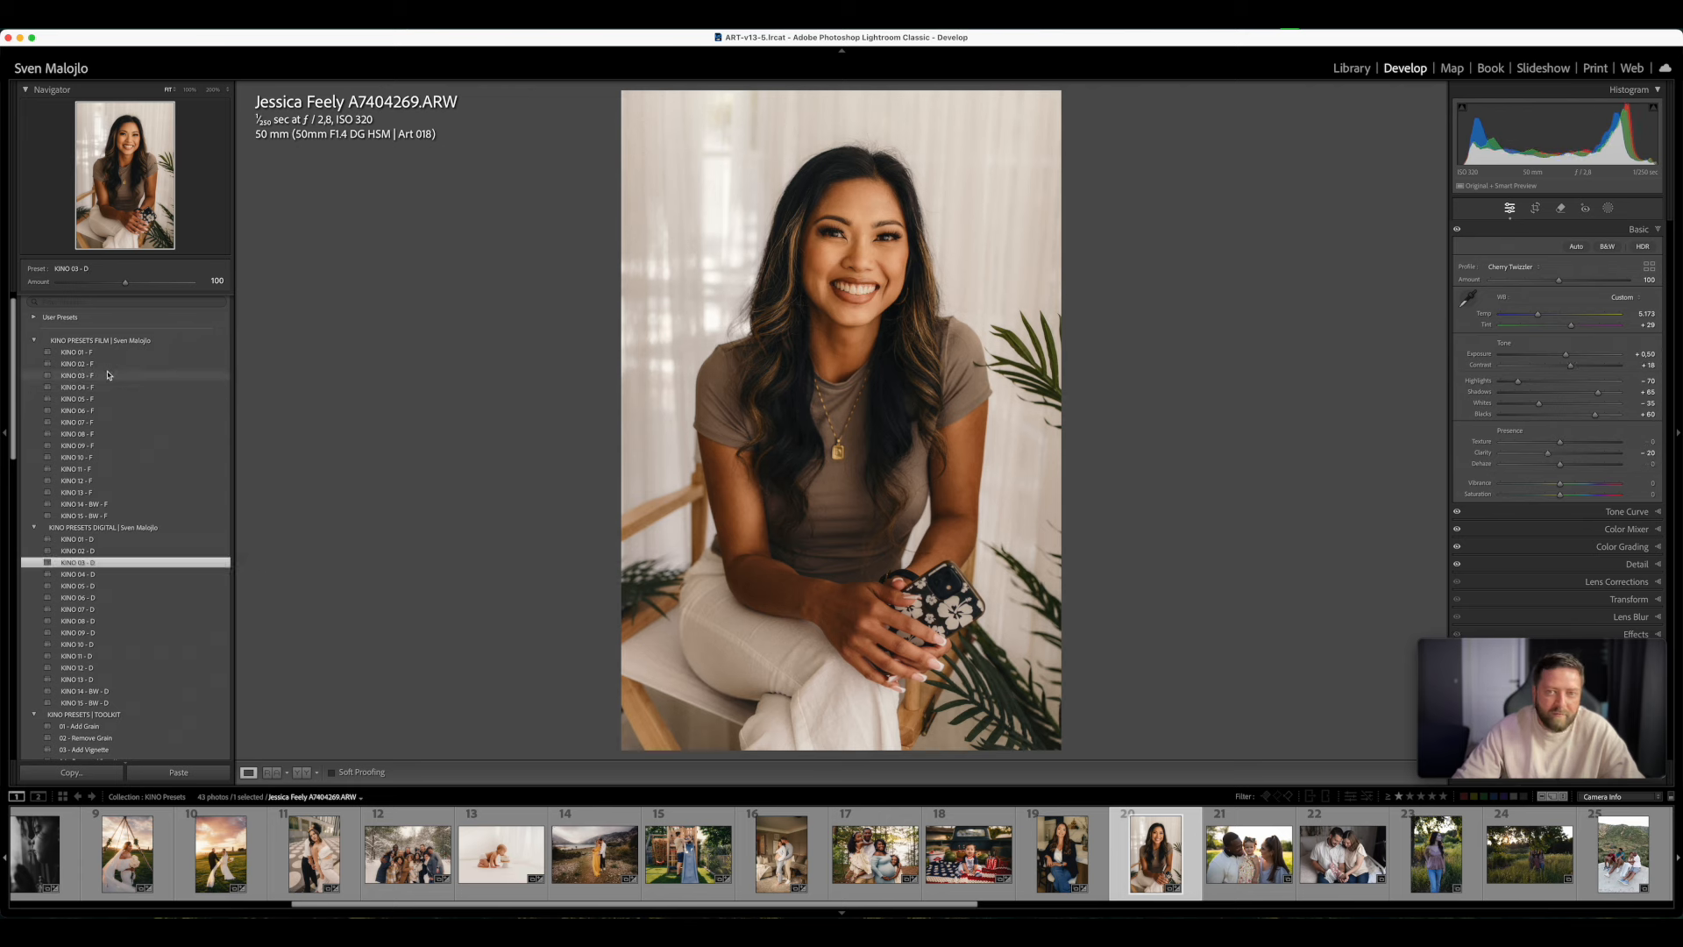
pyautogui.click(109, 376)
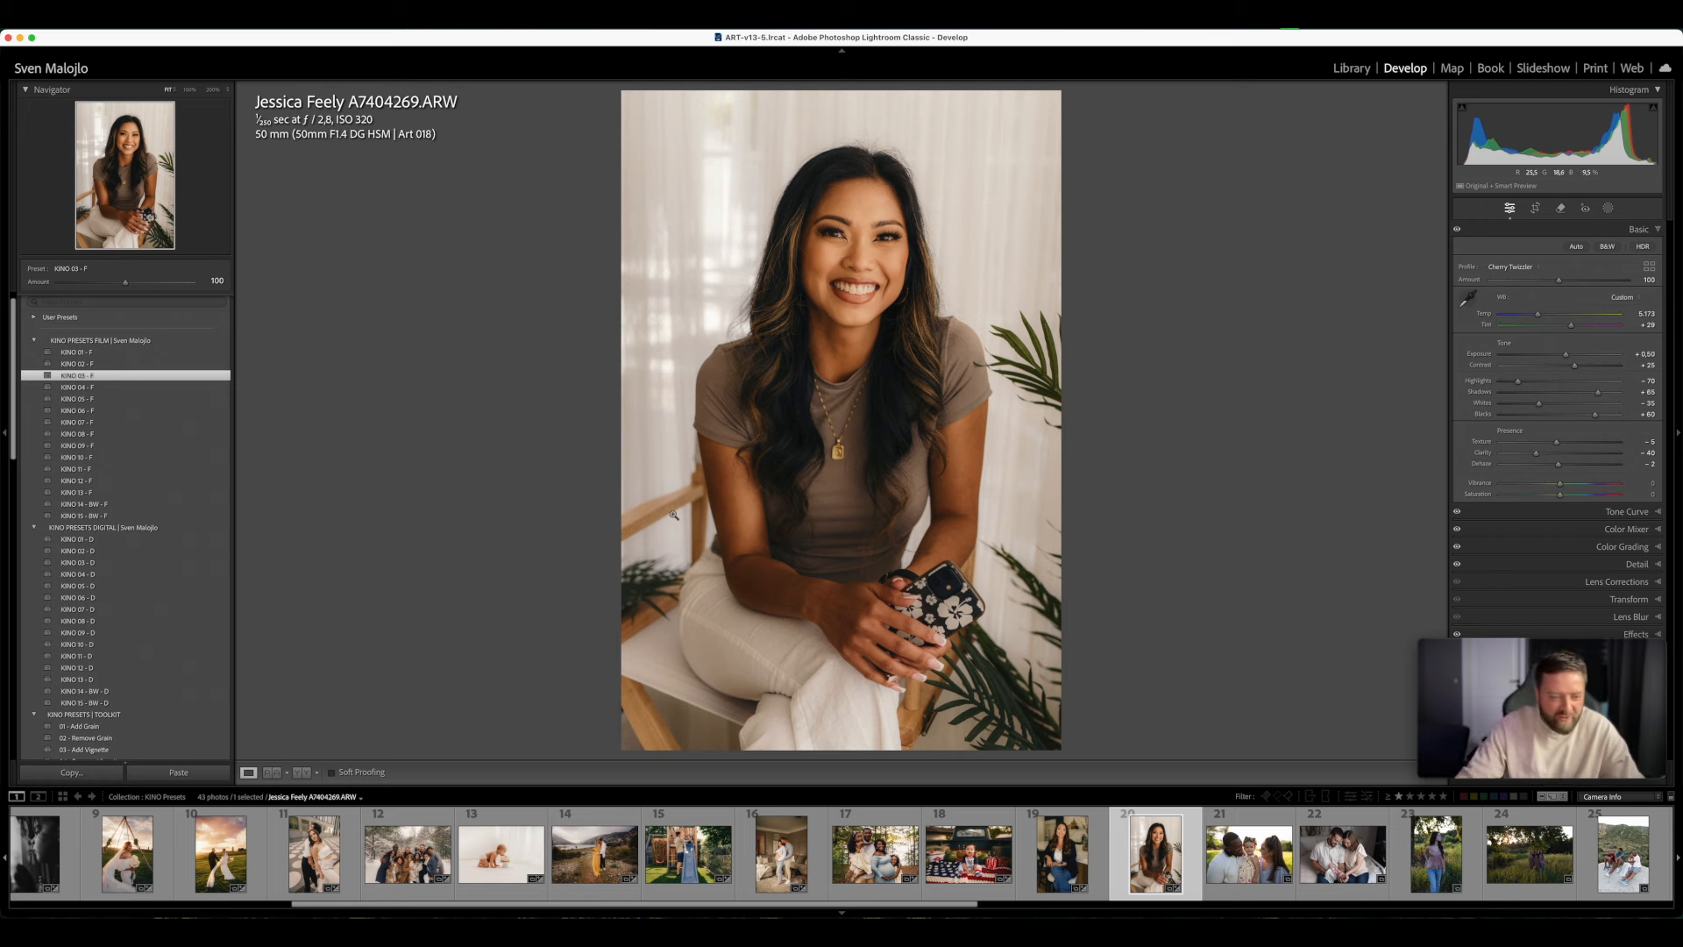
# - Apply KINO 02 - F to the outdoor family photo with the toddler, compare before and after, and set Temp to 7,893 and Tint to +15
pyautogui.hscroll(3, 1226, 863)
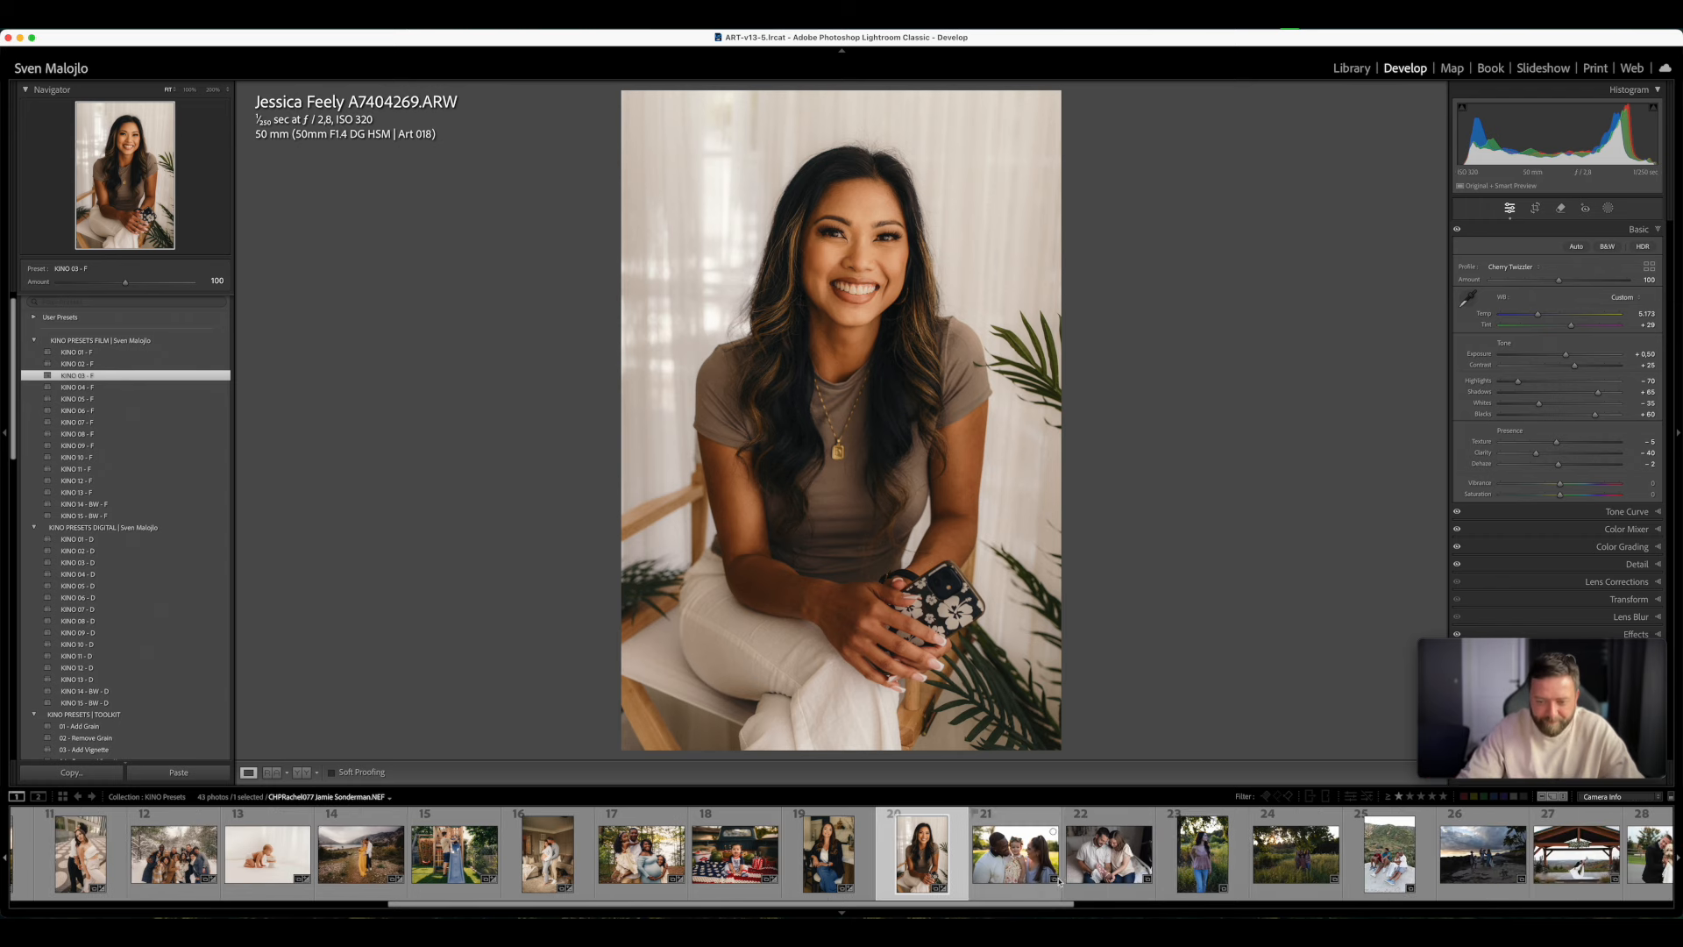
pyautogui.click(1022, 896)
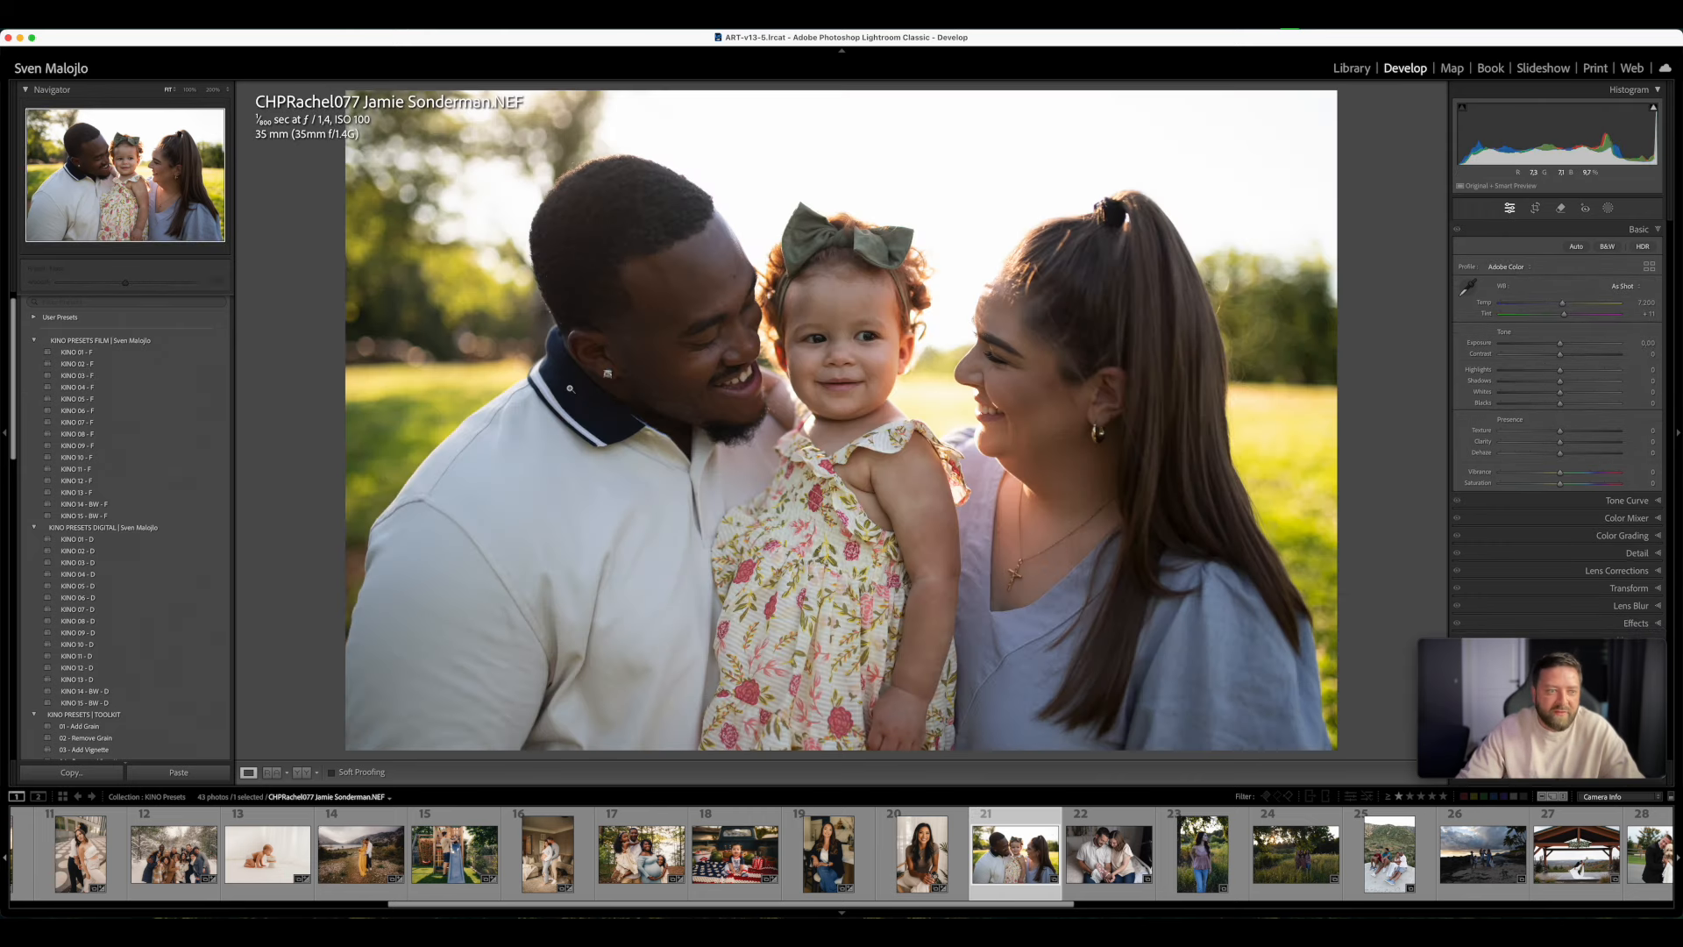
pyautogui.click(102, 365)
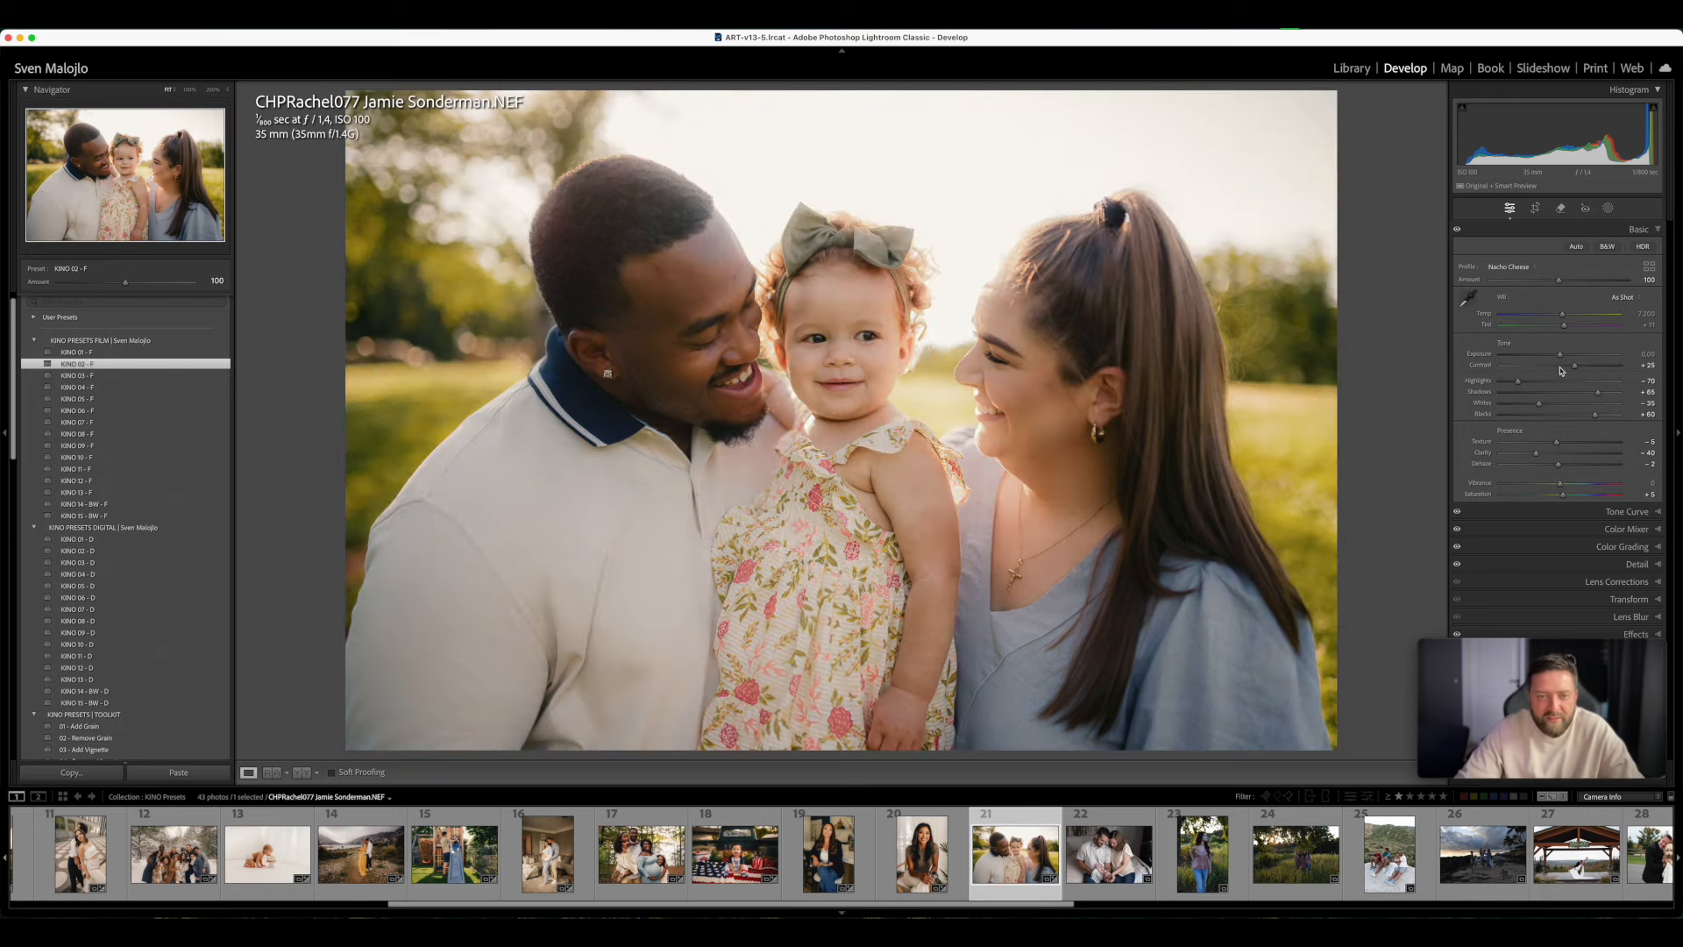
pyautogui.press('y')
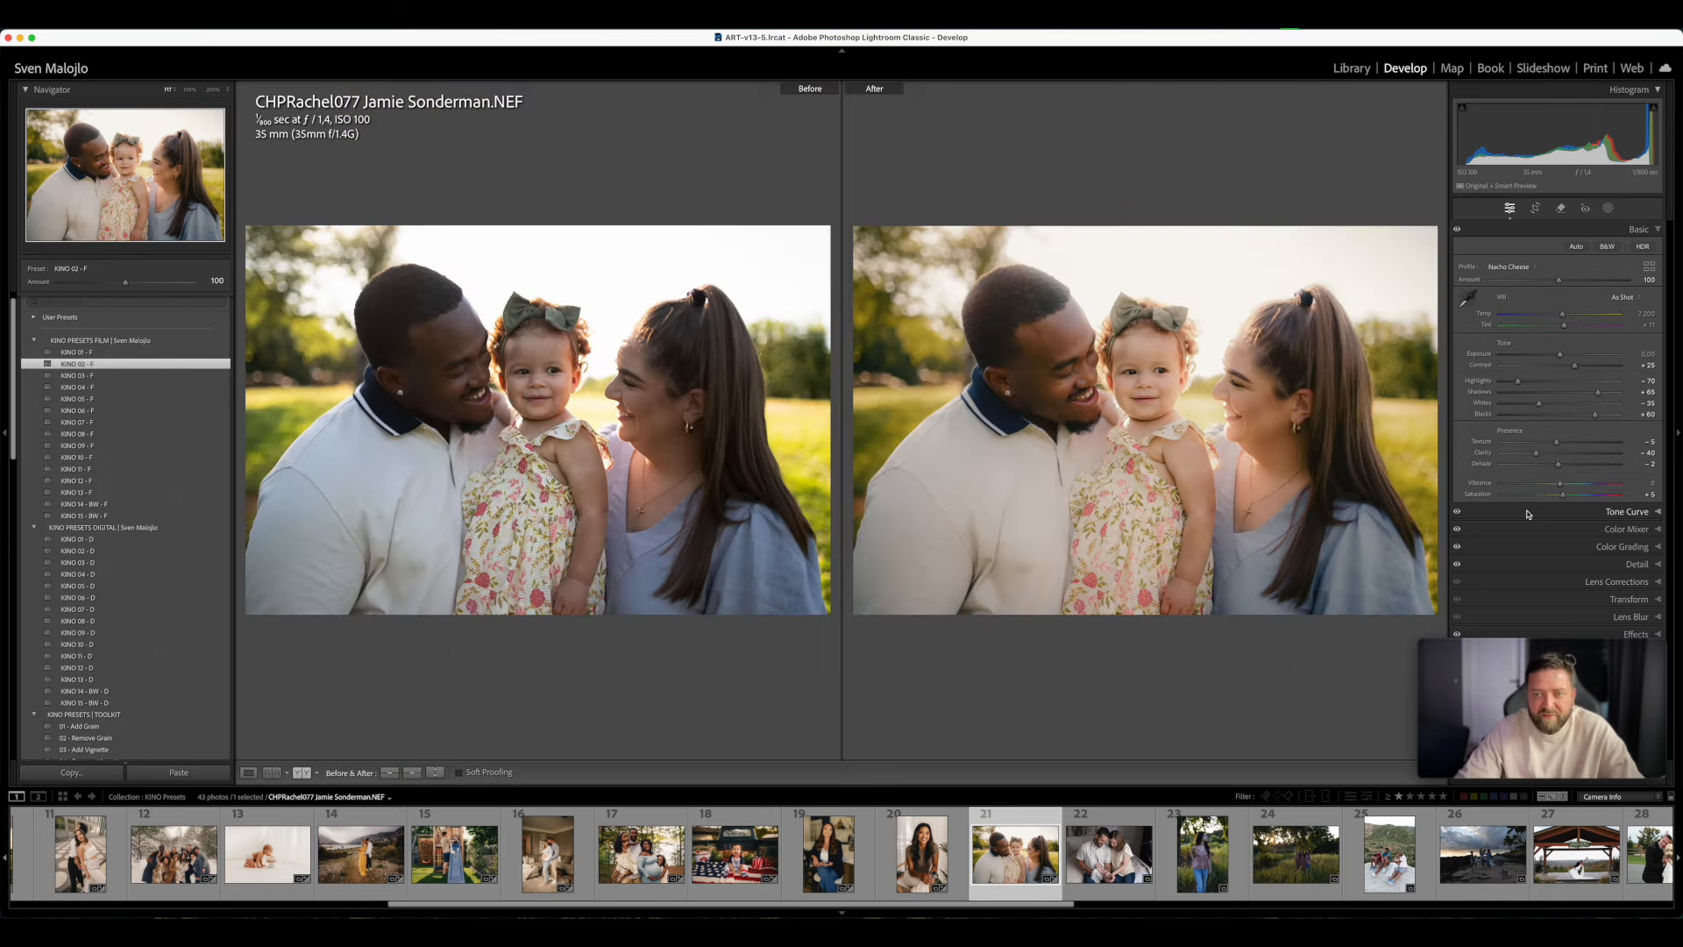
pyautogui.moveTo(1566, 319); pyautogui.dragTo(1567, 327)
pyautogui.press('y')
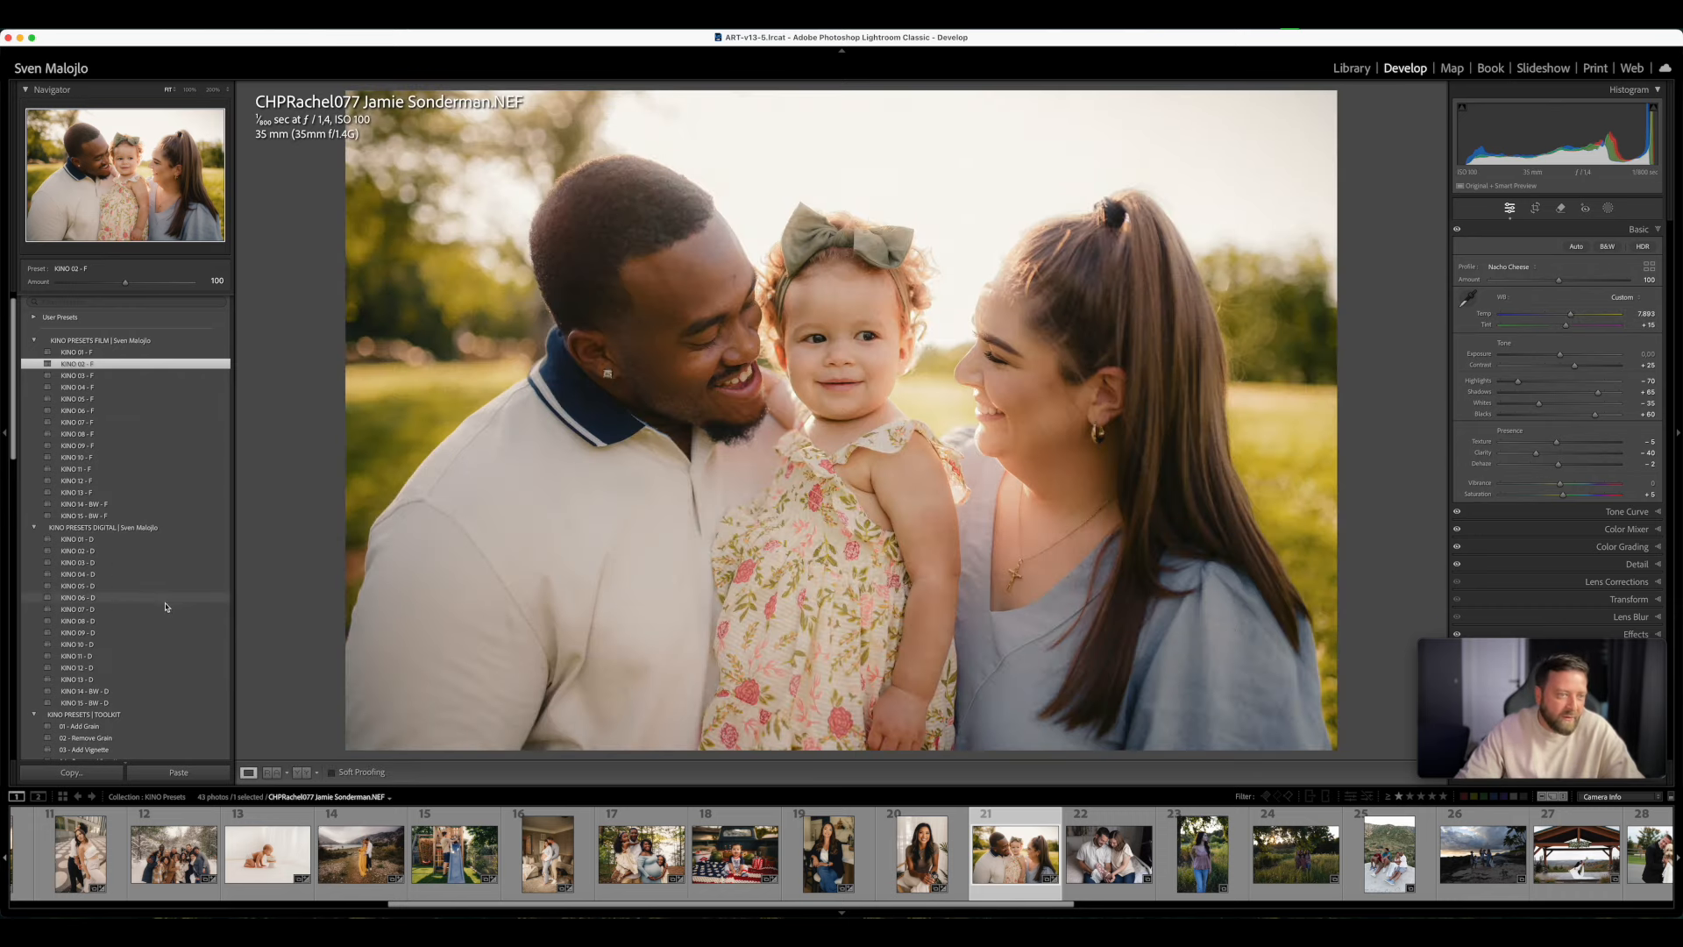
# - Try KINO 02 - D on the toddler family photo, raise the Tint slightly and apply KINO 03 - F
pyautogui.click(103, 554)
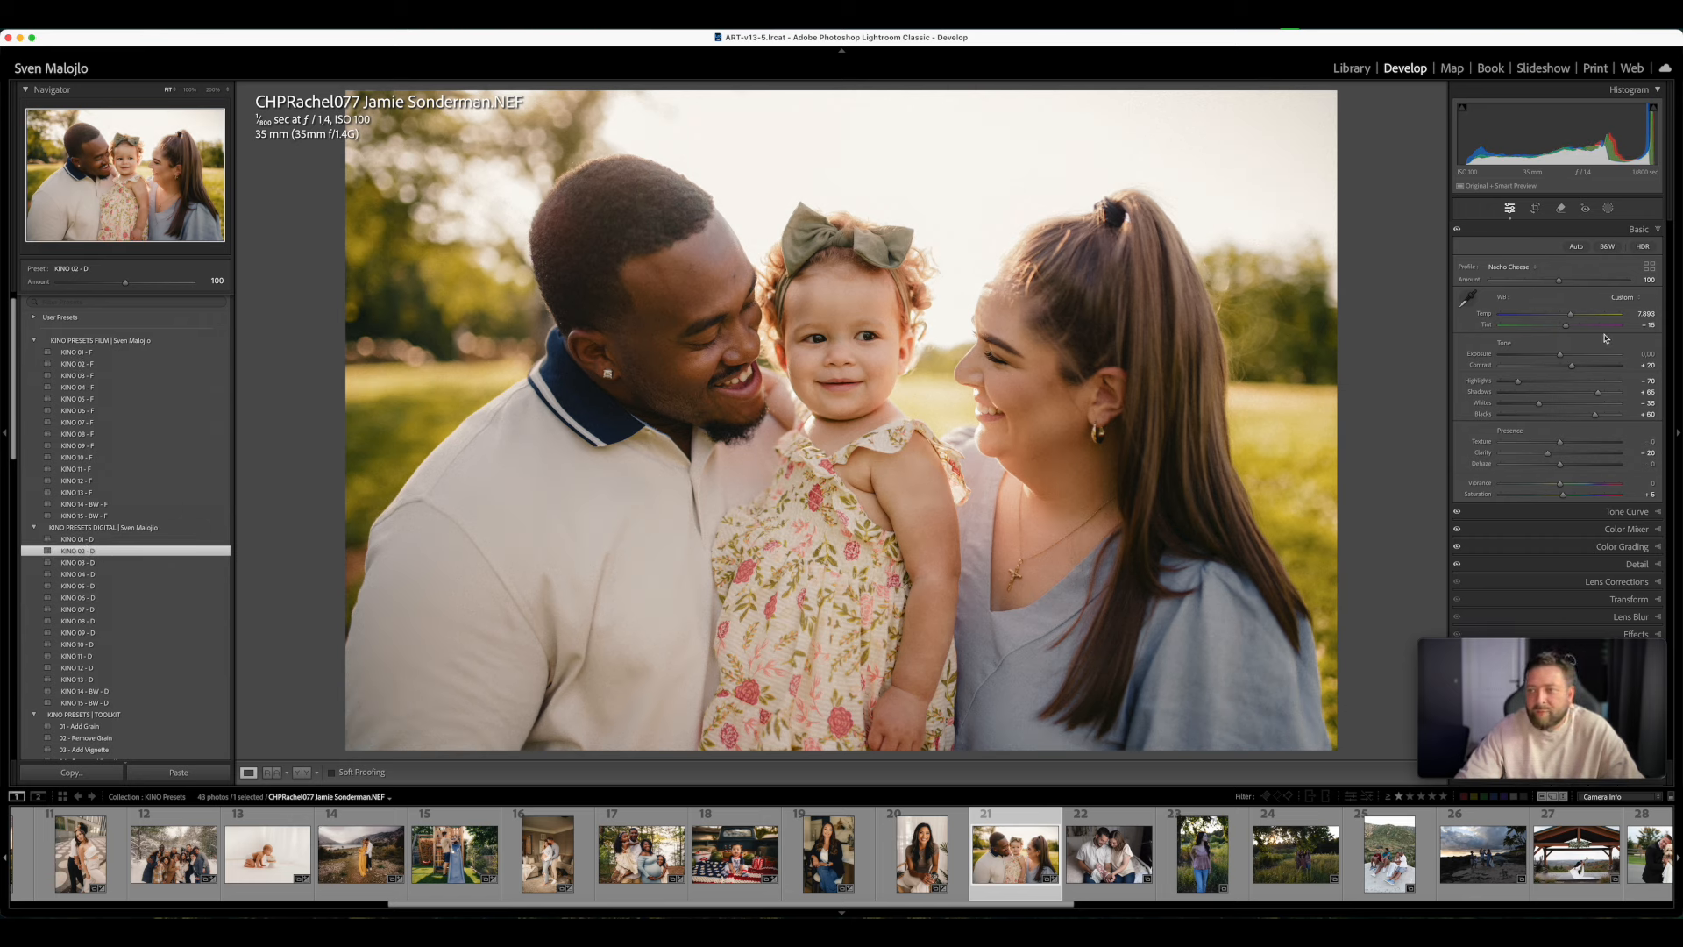
pyautogui.moveTo(1567, 327); pyautogui.dragTo(1569, 327)
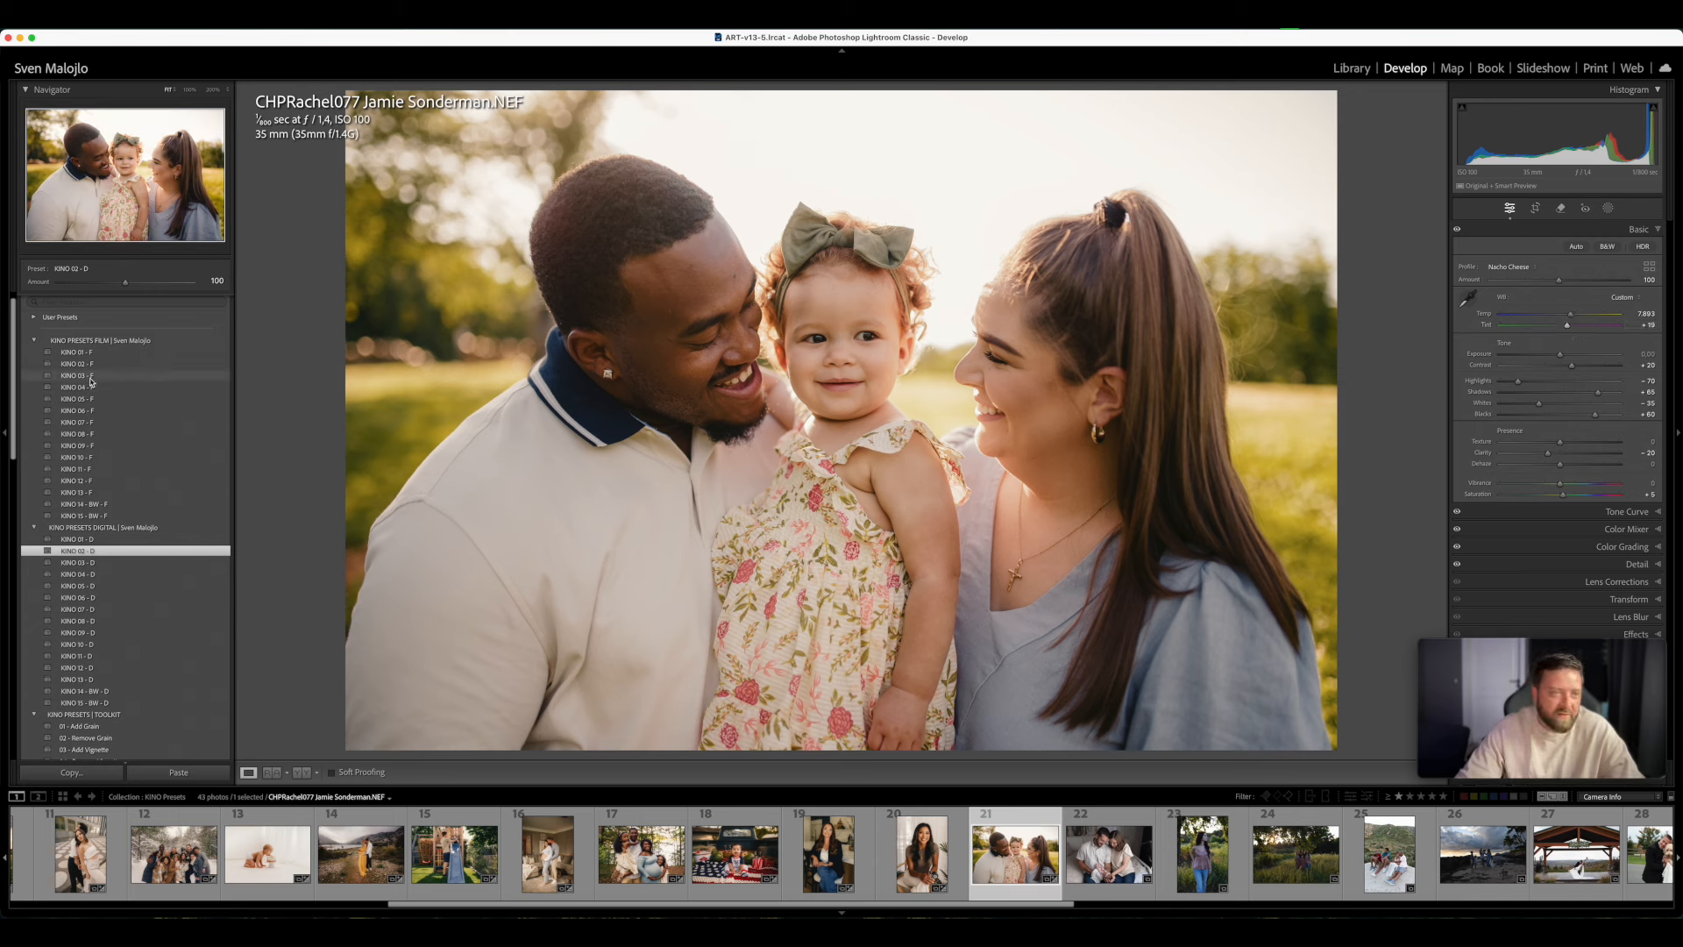
pyautogui.click(90, 377)
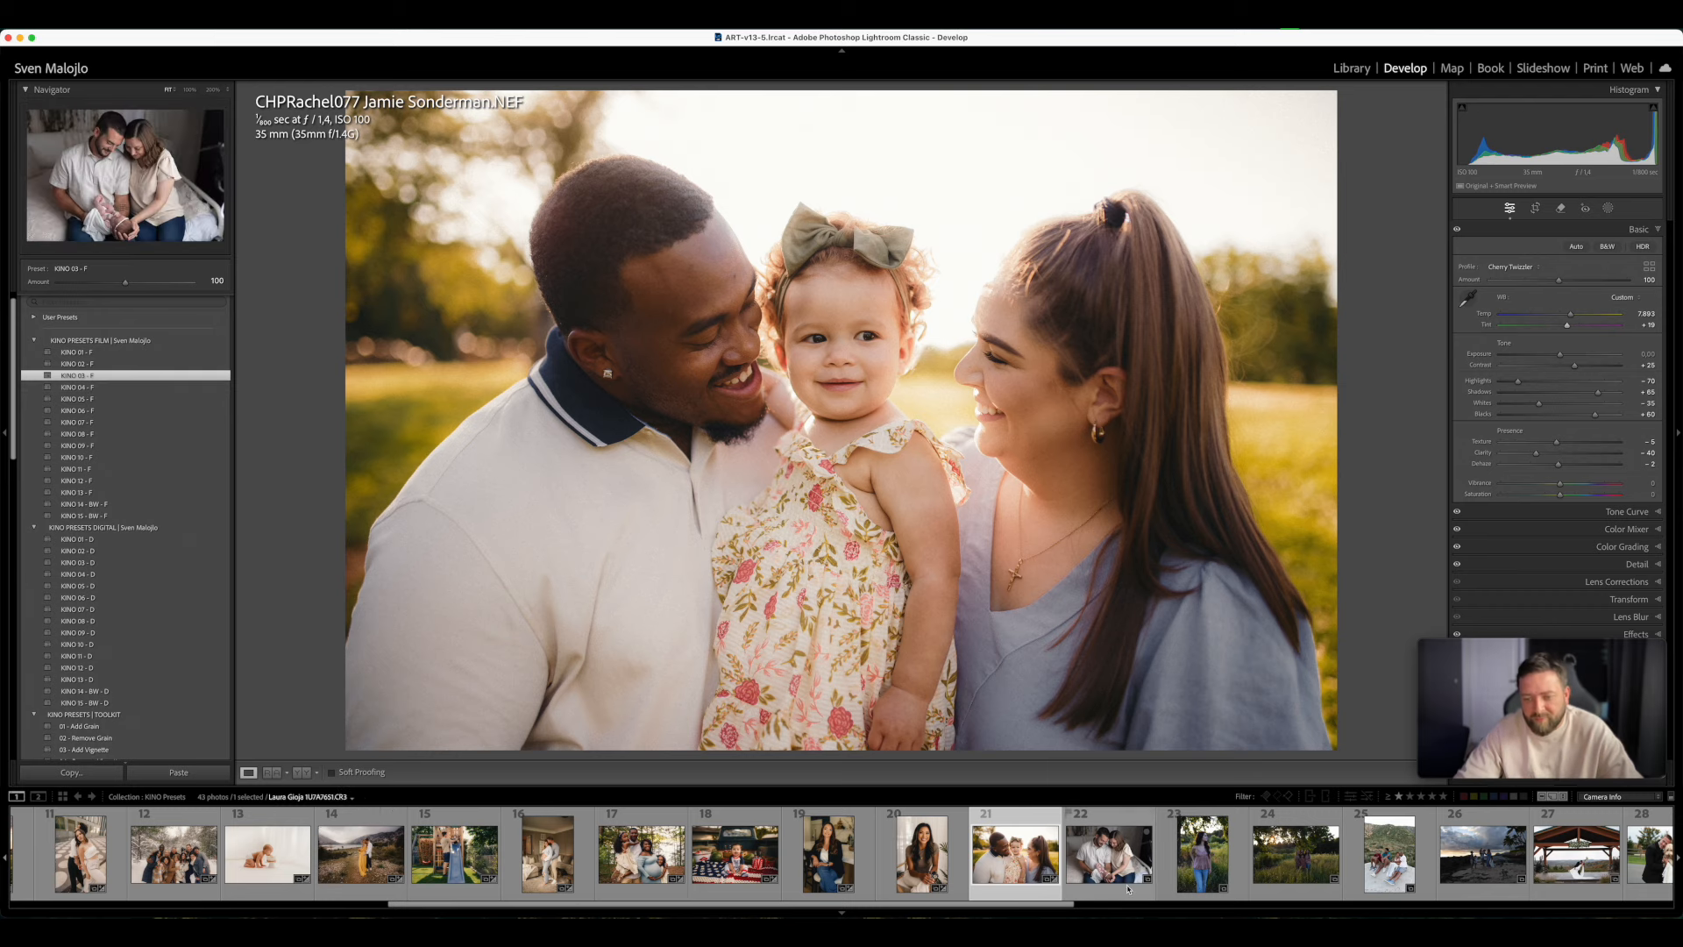
# - Open the photo of the couple holding the newborn, apply KINO 02 - F and compare it before and after side by side
pyautogui.click(1099, 893)
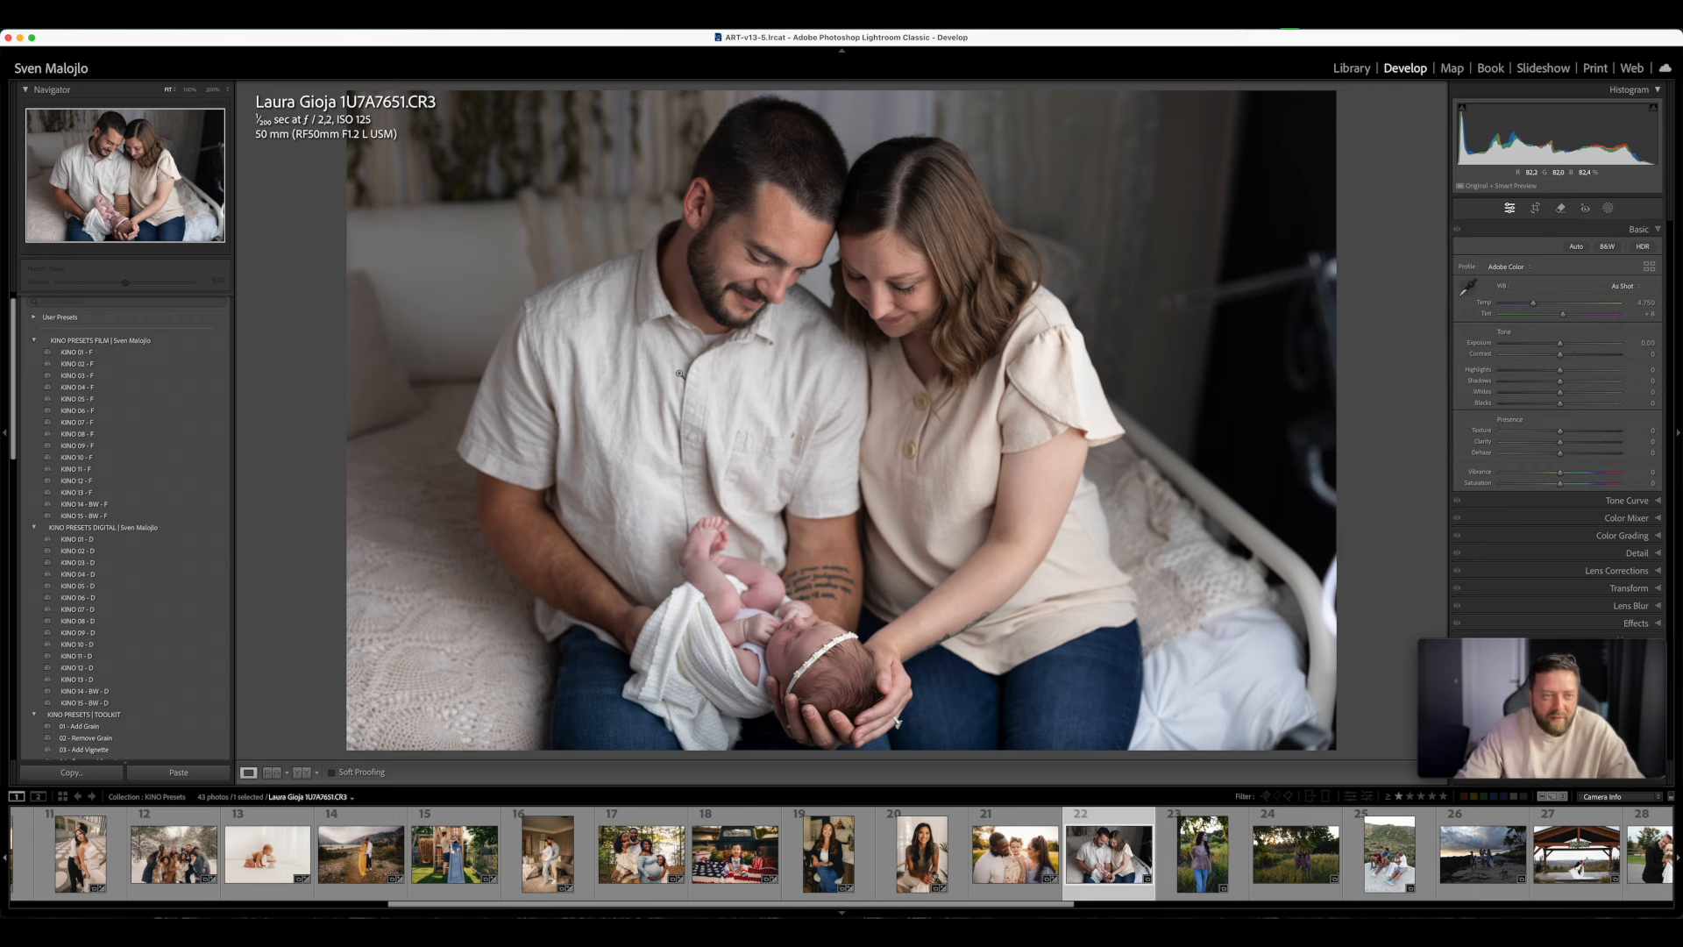
pyautogui.click(1008, 808)
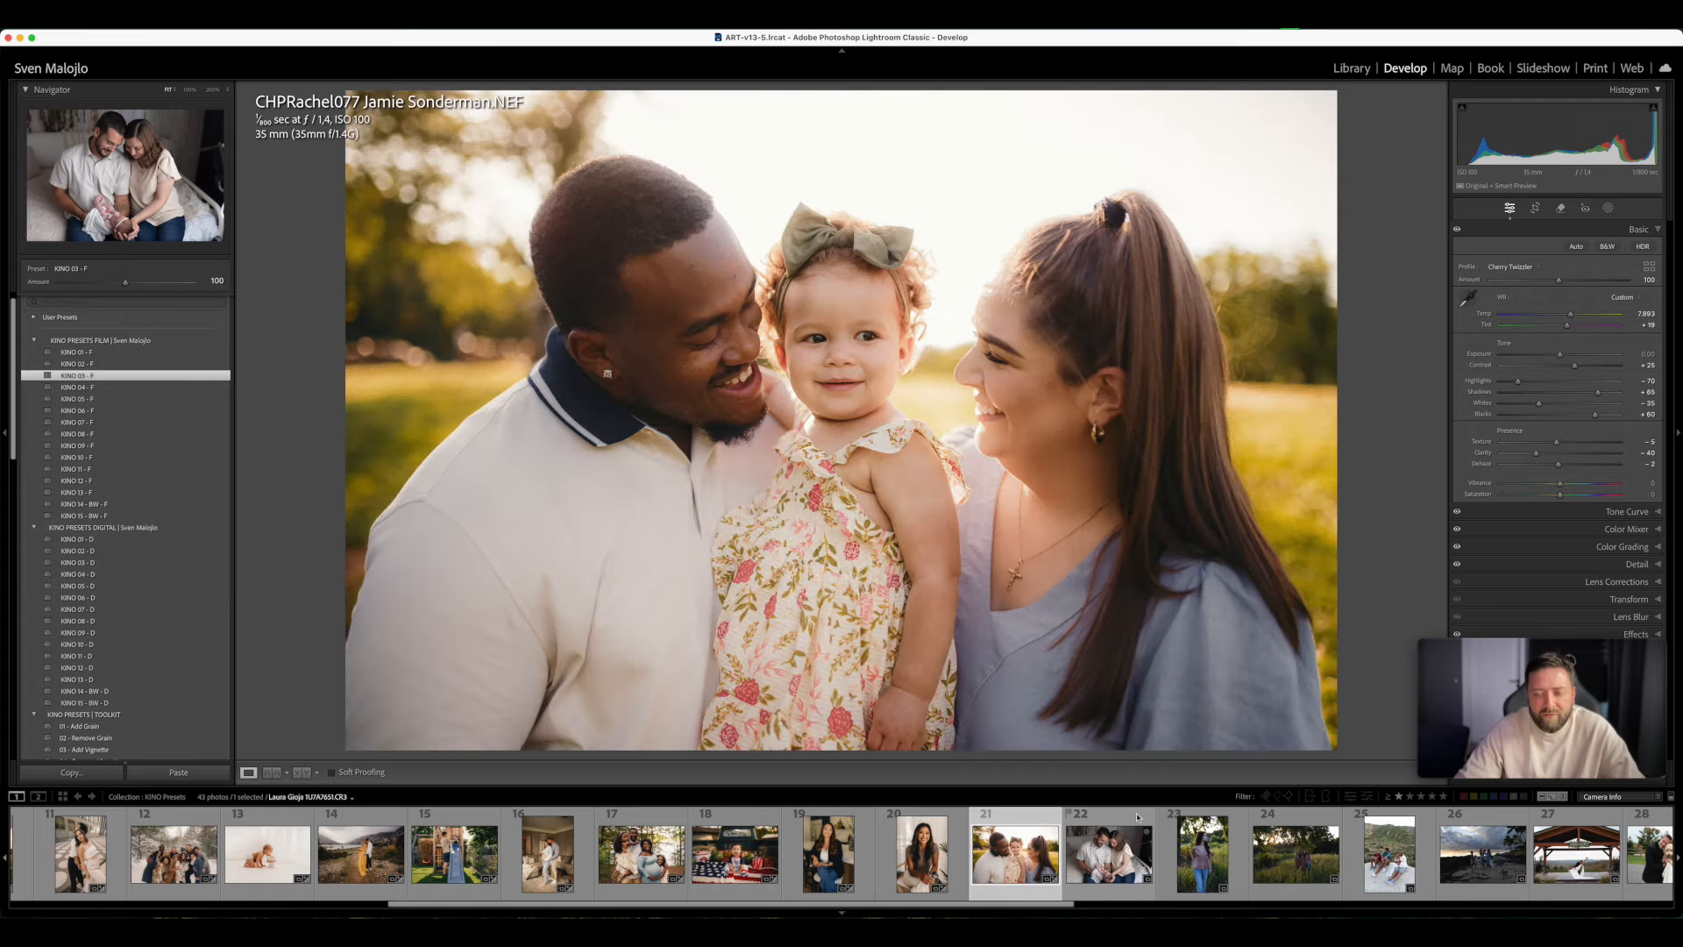
pyautogui.click(1137, 817)
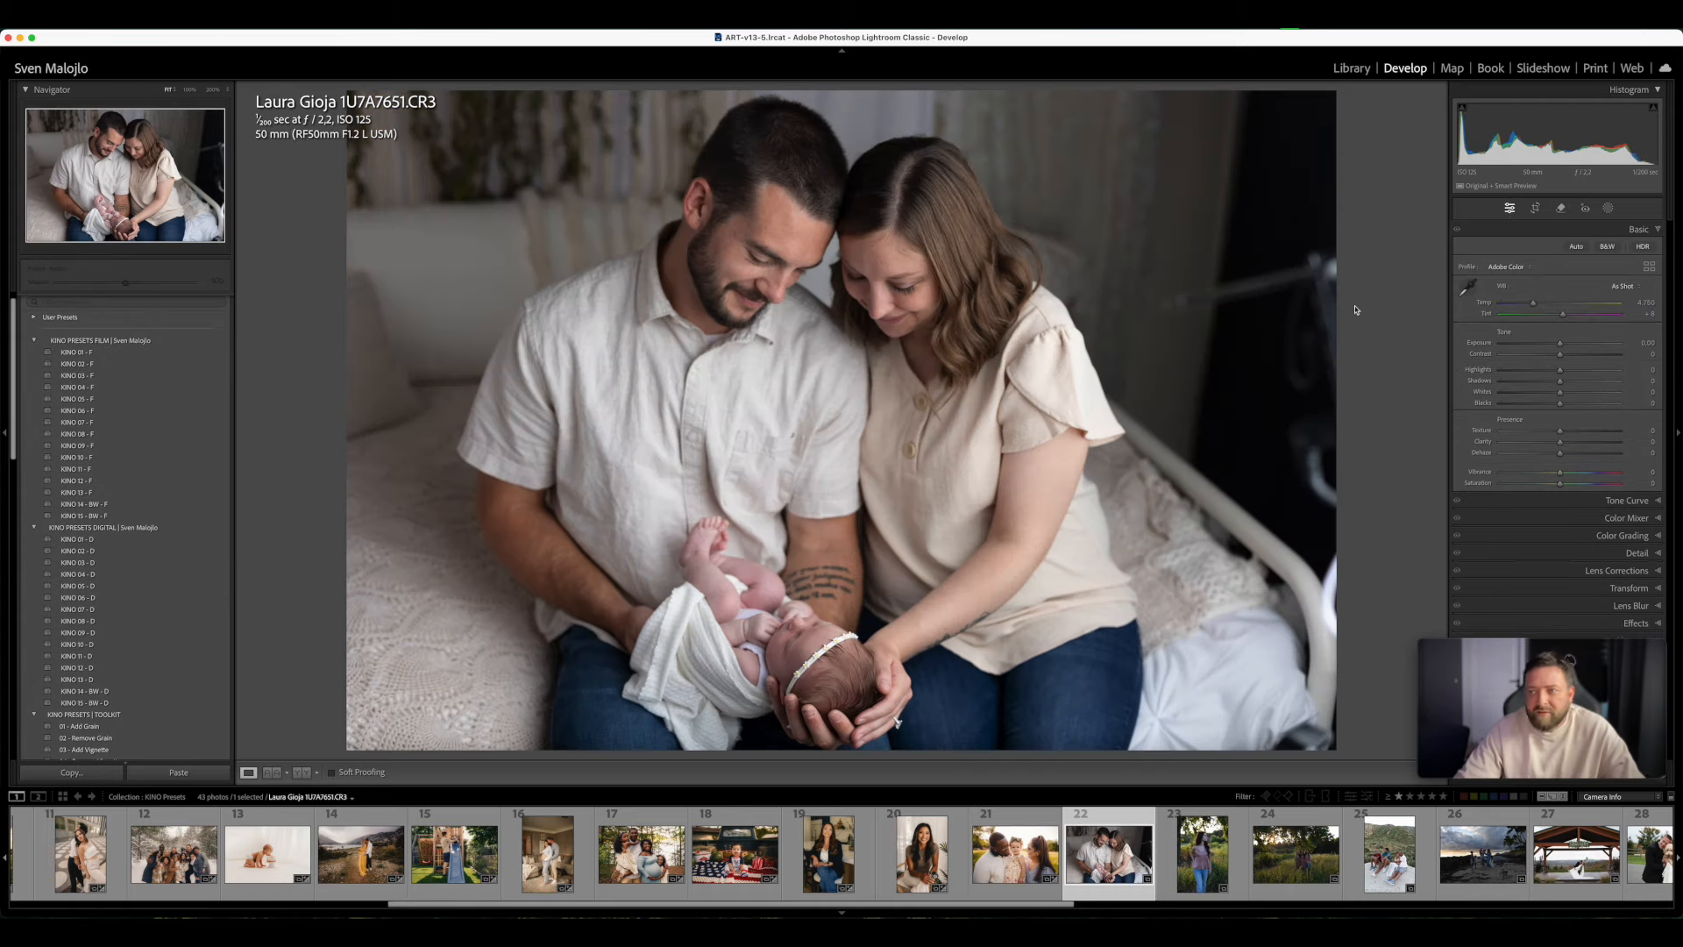
pyautogui.click(121, 364)
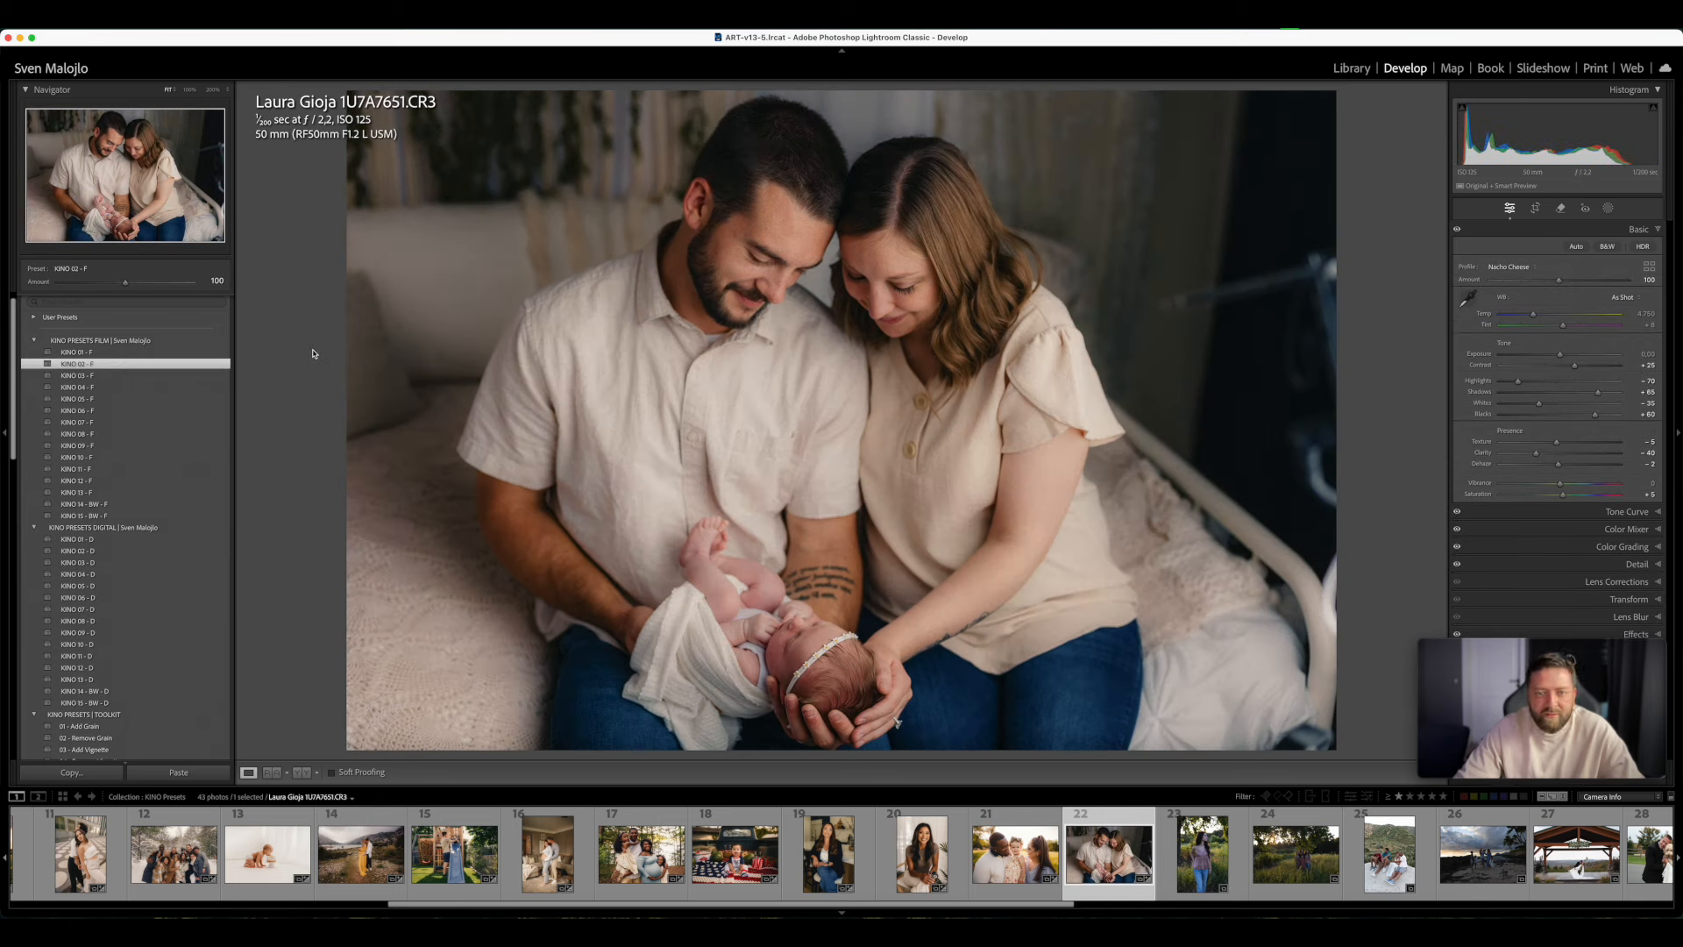
pyautogui.press('y')
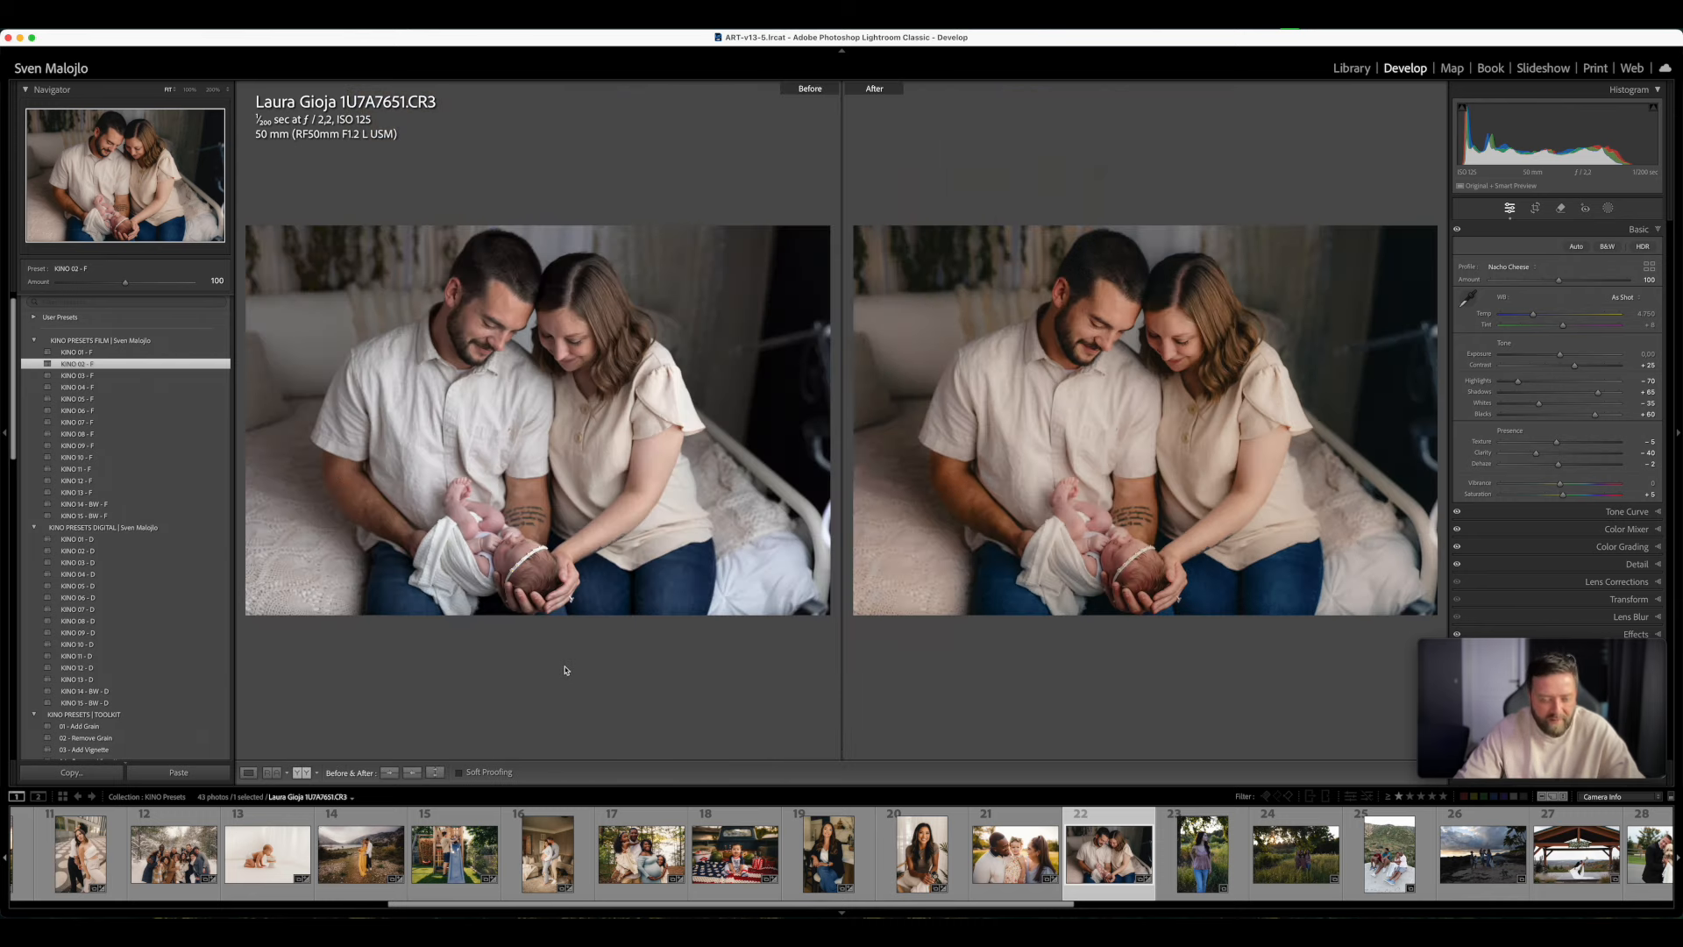
pyautogui.press('y')
# - Try KINO 03 - F and KINO 06 - F on the newborn photo, return to KINO 02 - F, warm the Temp, set Exposure to +0.05, and apply KINO 02 - D
pyautogui.click(210, 375)
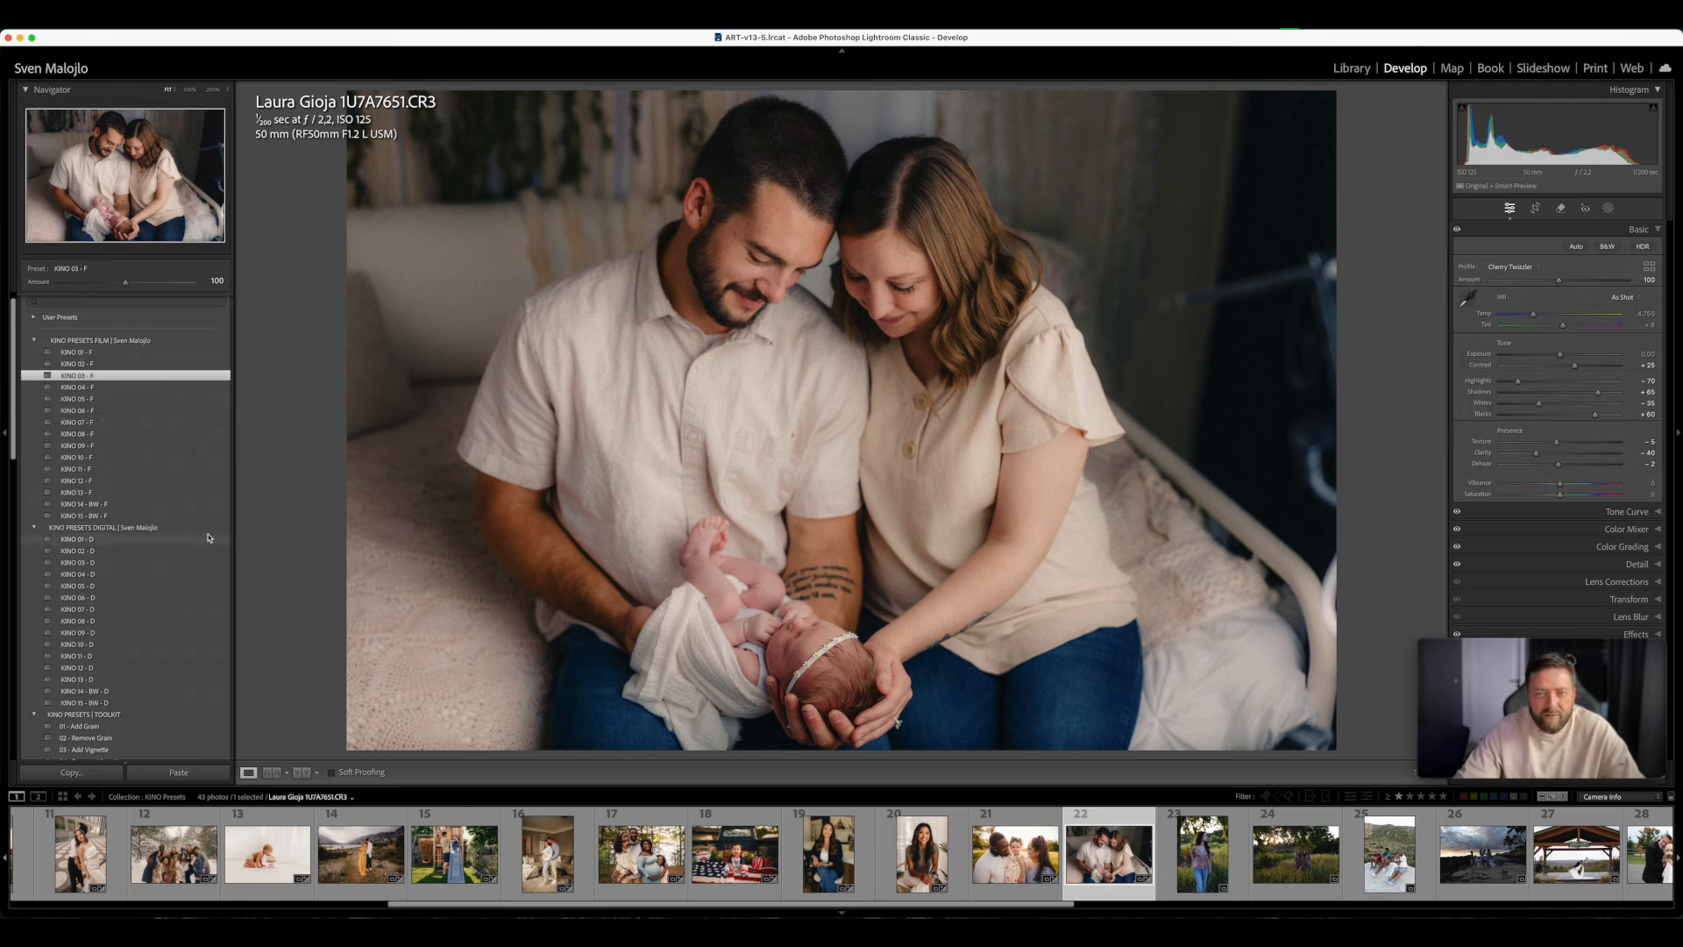
pyautogui.click(104, 410)
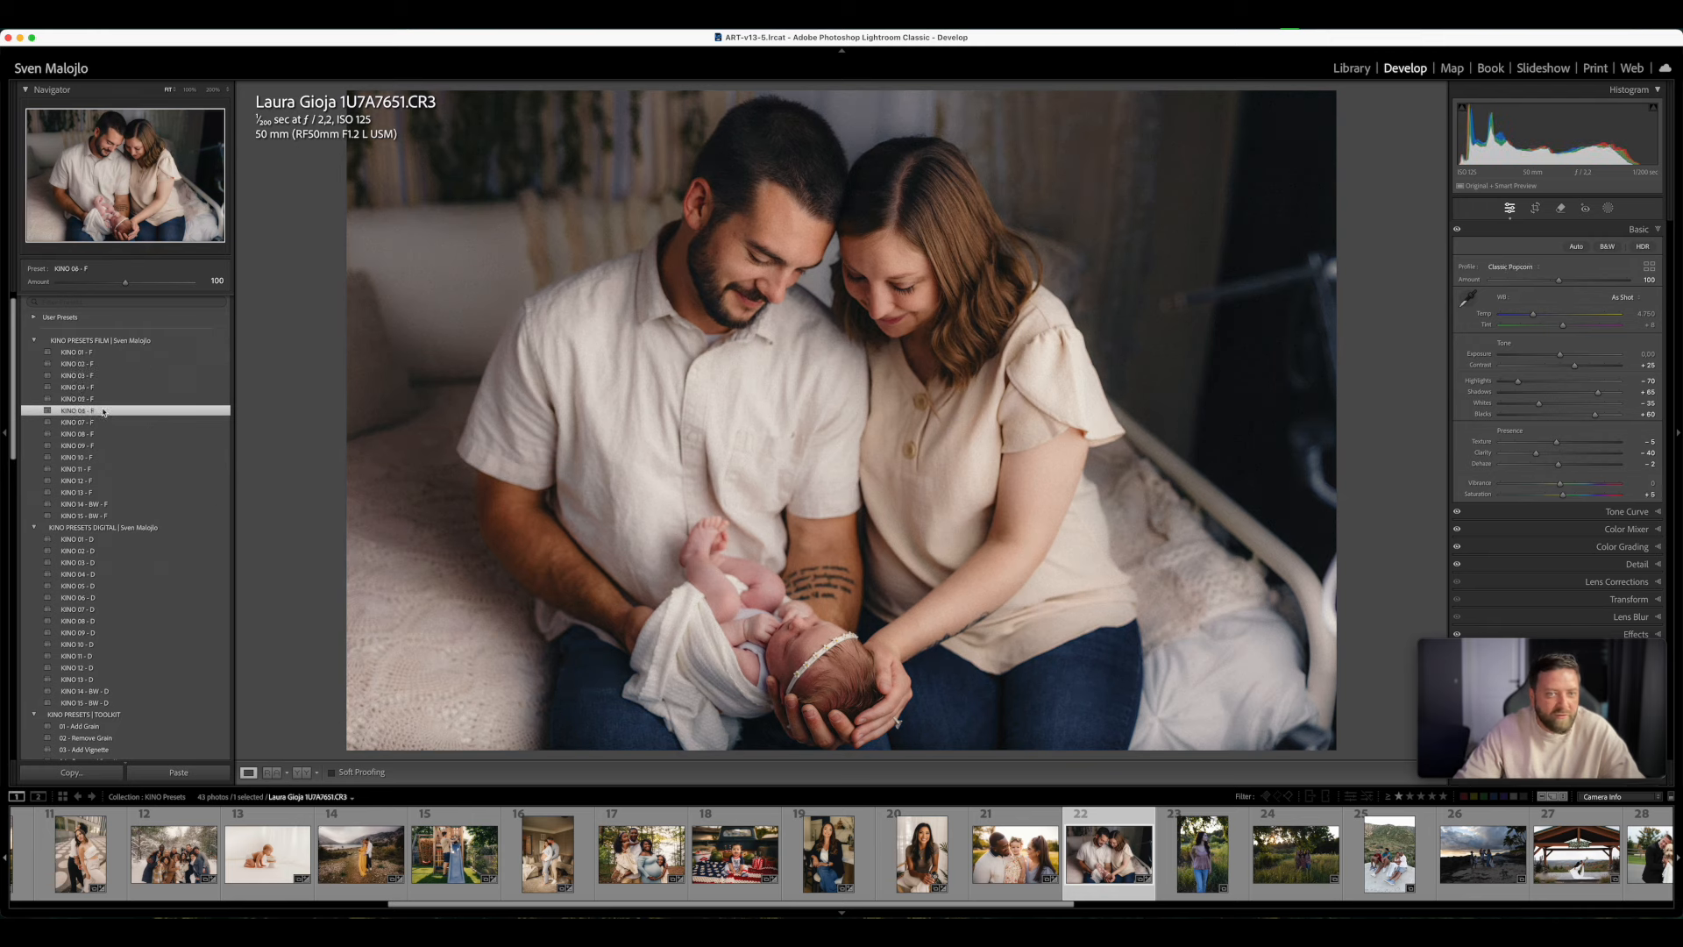
pyautogui.click(98, 364)
pyautogui.moveTo(1533, 314); pyautogui.dragTo(1565, 357)
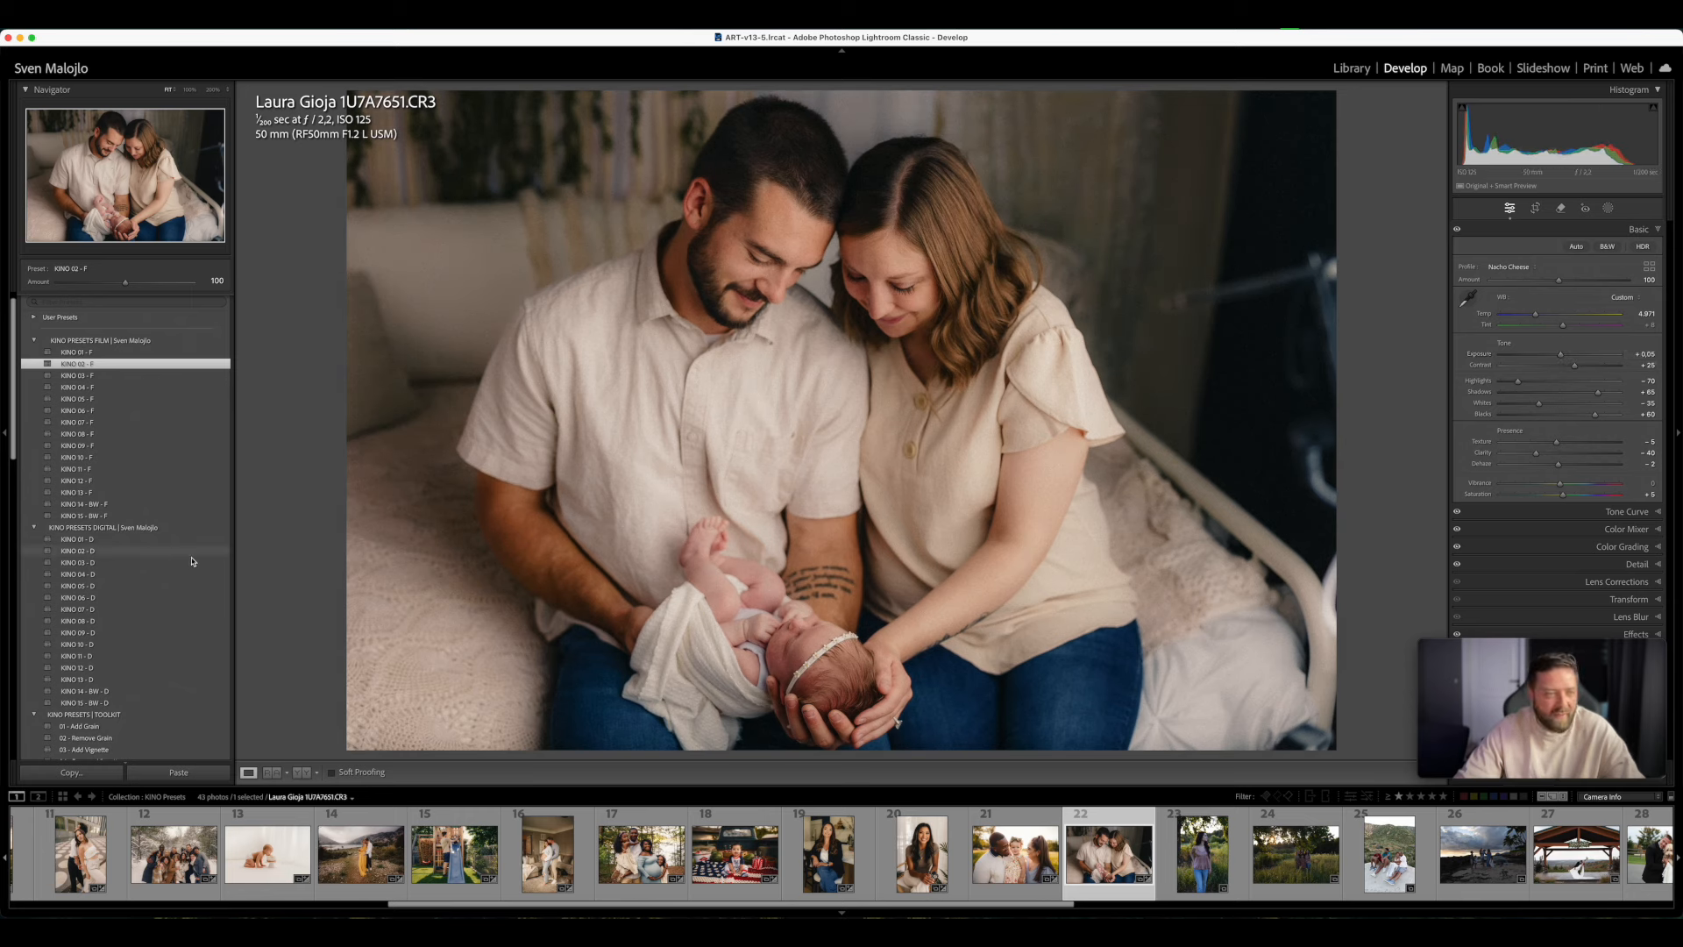
pyautogui.click(113, 556)
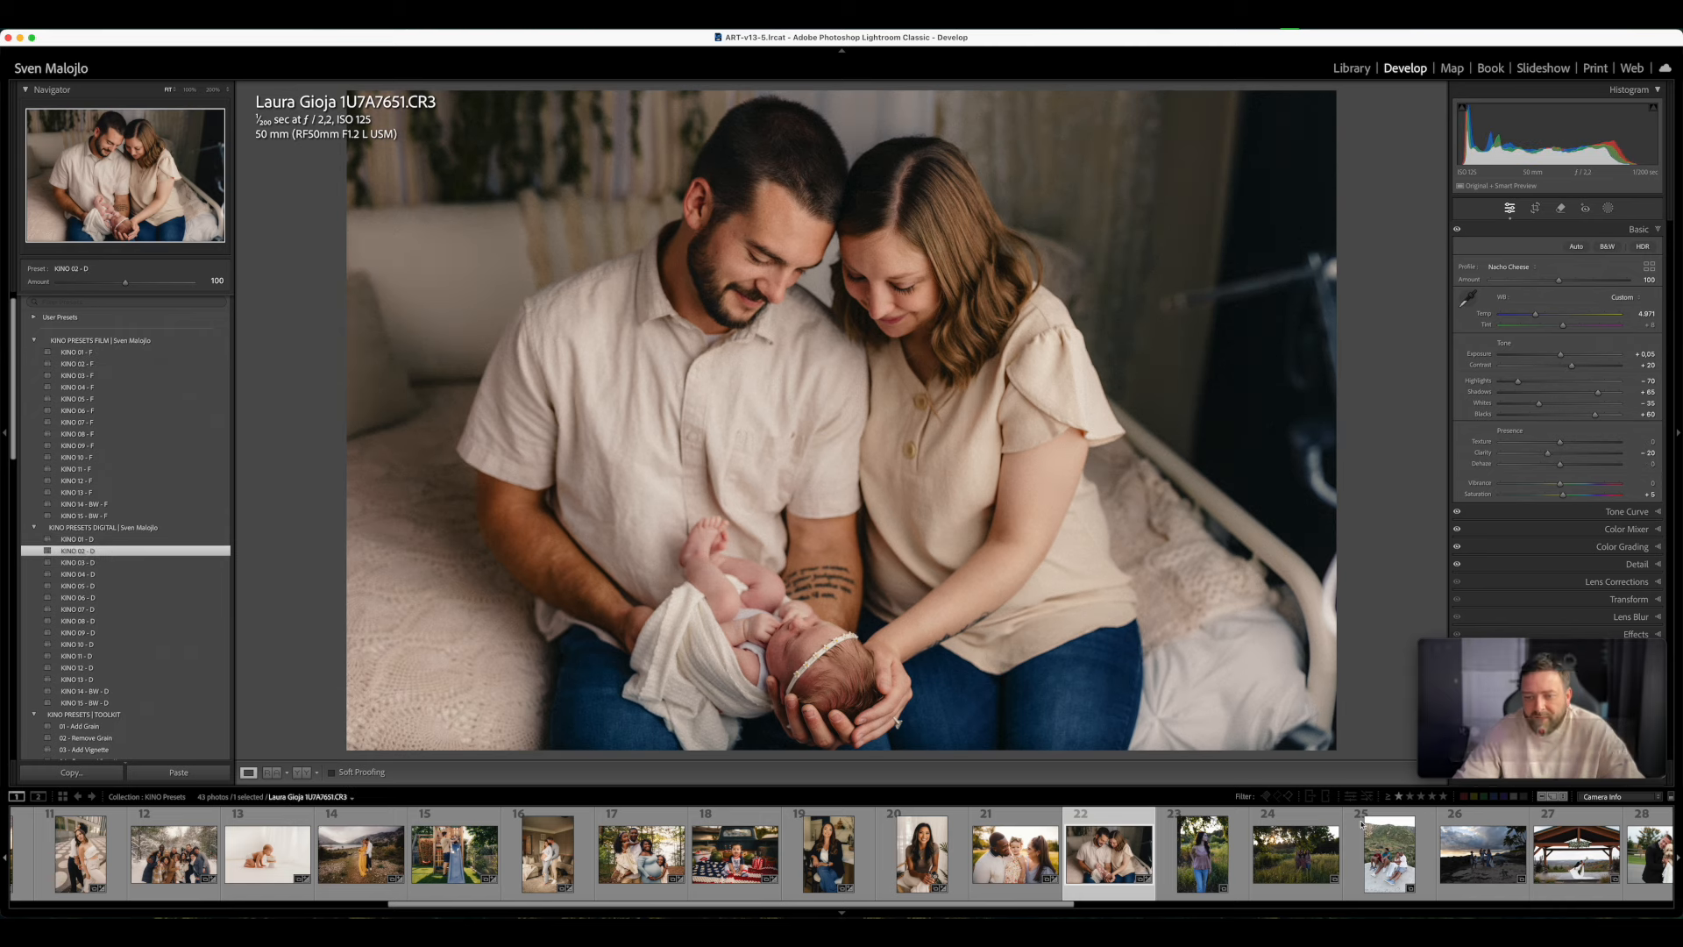
# - Open the outdoor portrait of the woman in the pink top and warm its Temp to 7,483
pyautogui.click(1233, 878)
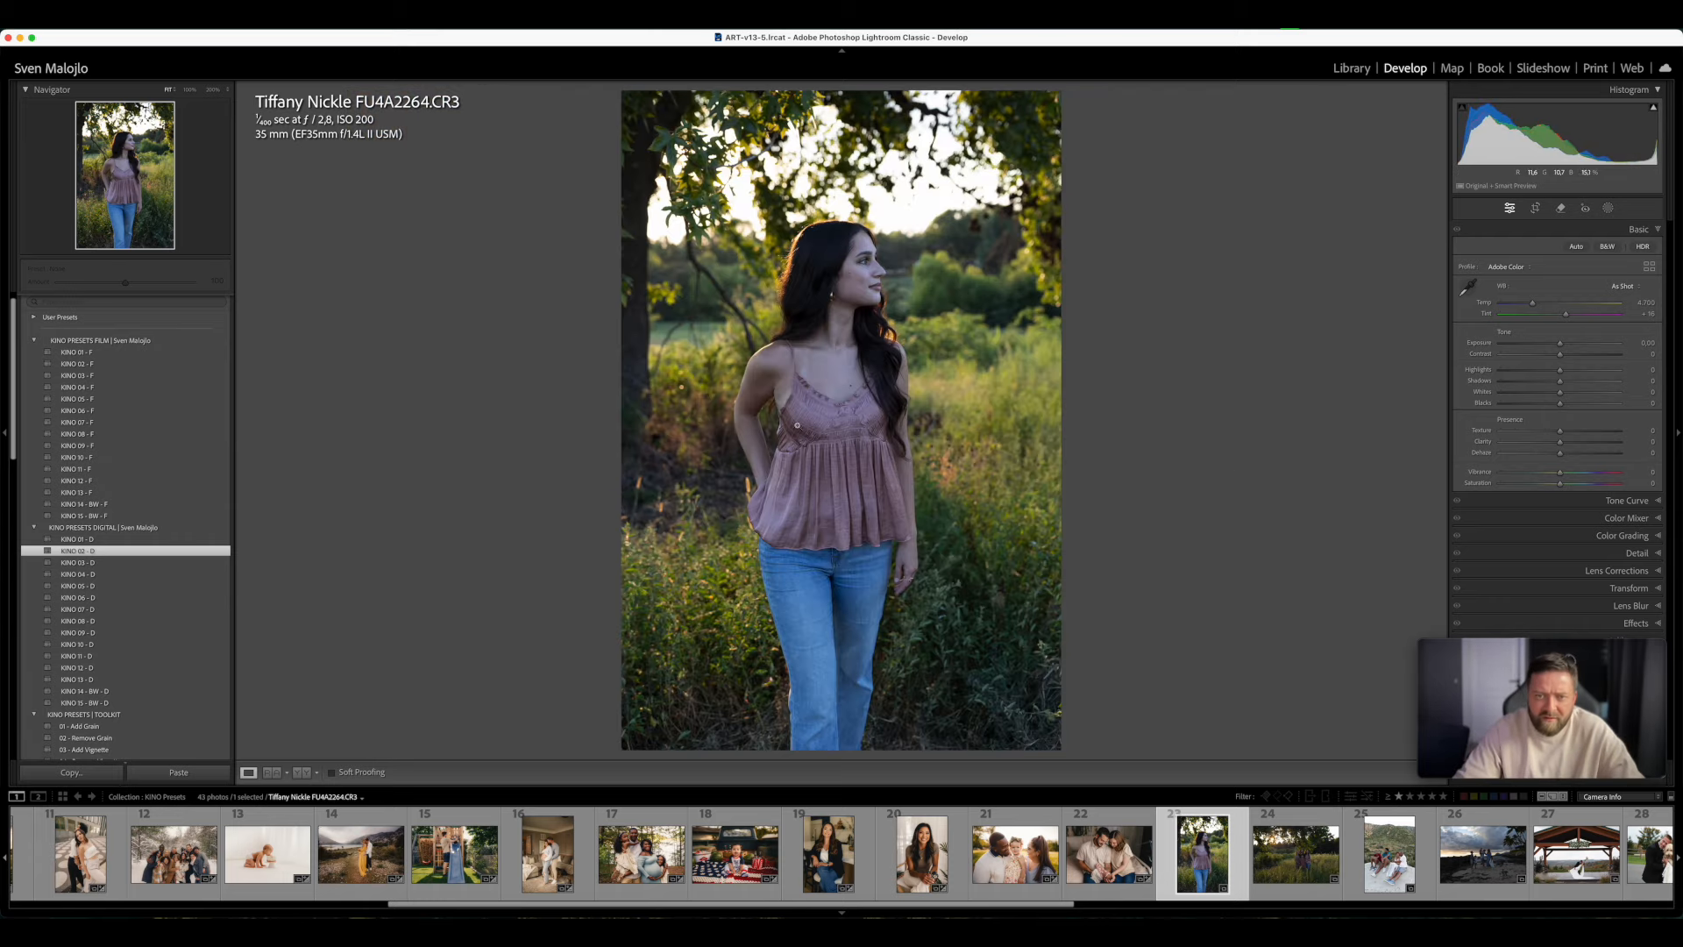
pyautogui.moveTo(1550, 304); pyautogui.dragTo(1564, 305)
pyautogui.click(1567, 305)
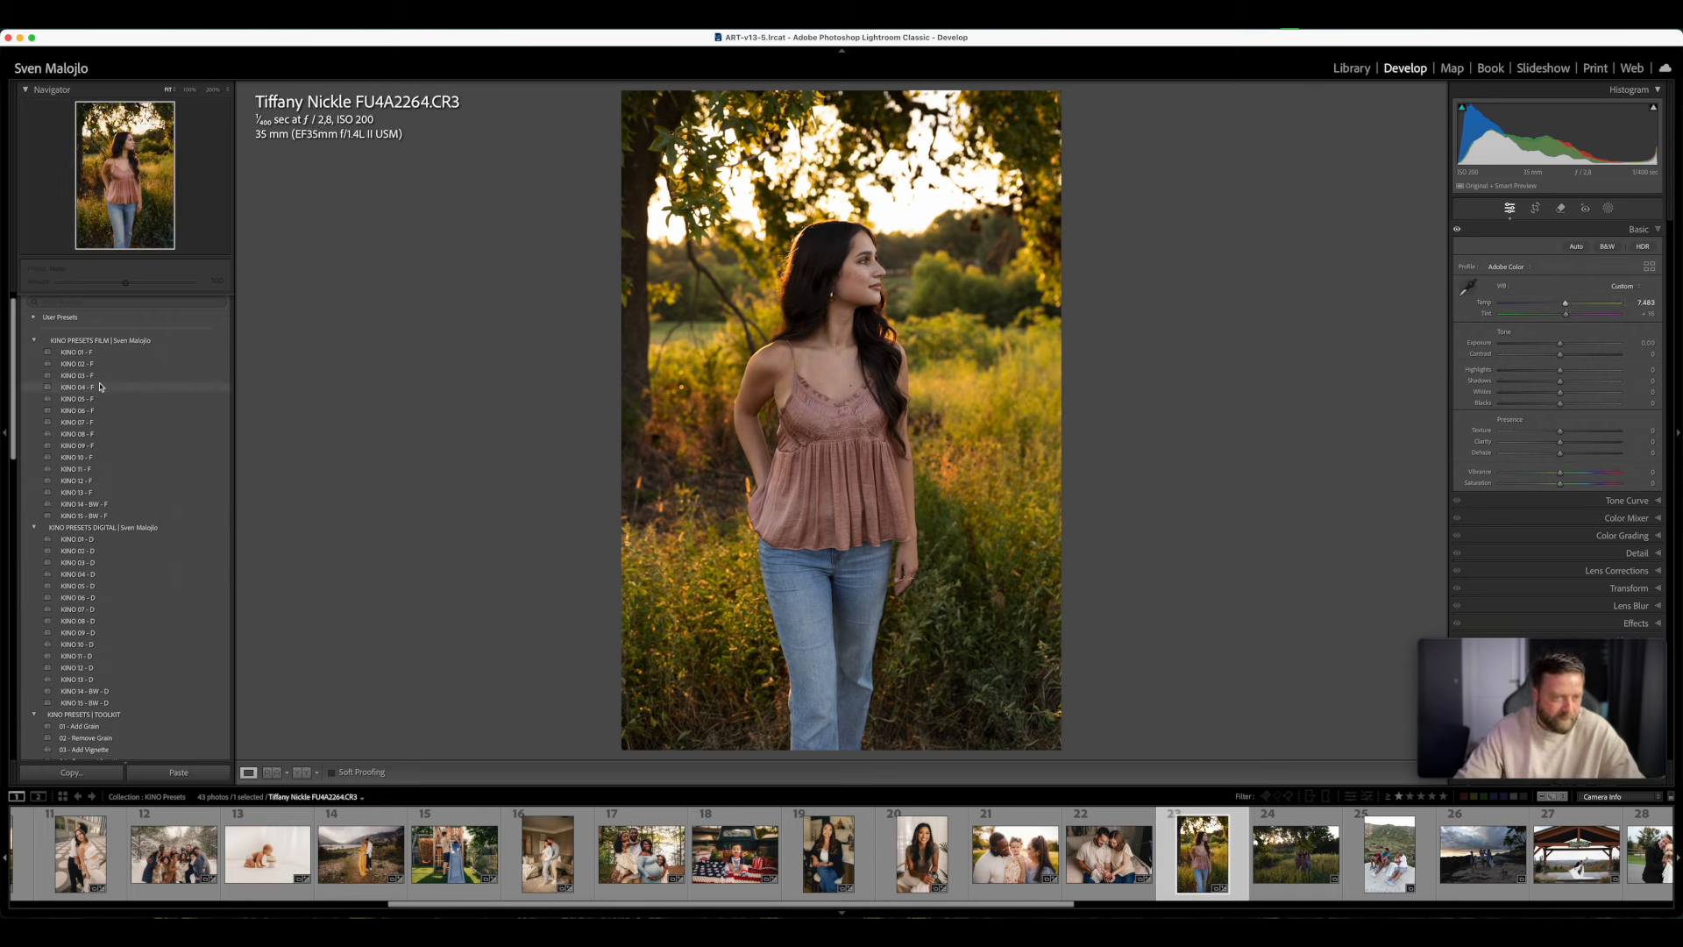
# - Apply KINO 01 - F to the portrait of the woman in the pink top, warm the Temp to 8,252 and raise the Tint slightly
pyautogui.click(99, 354)
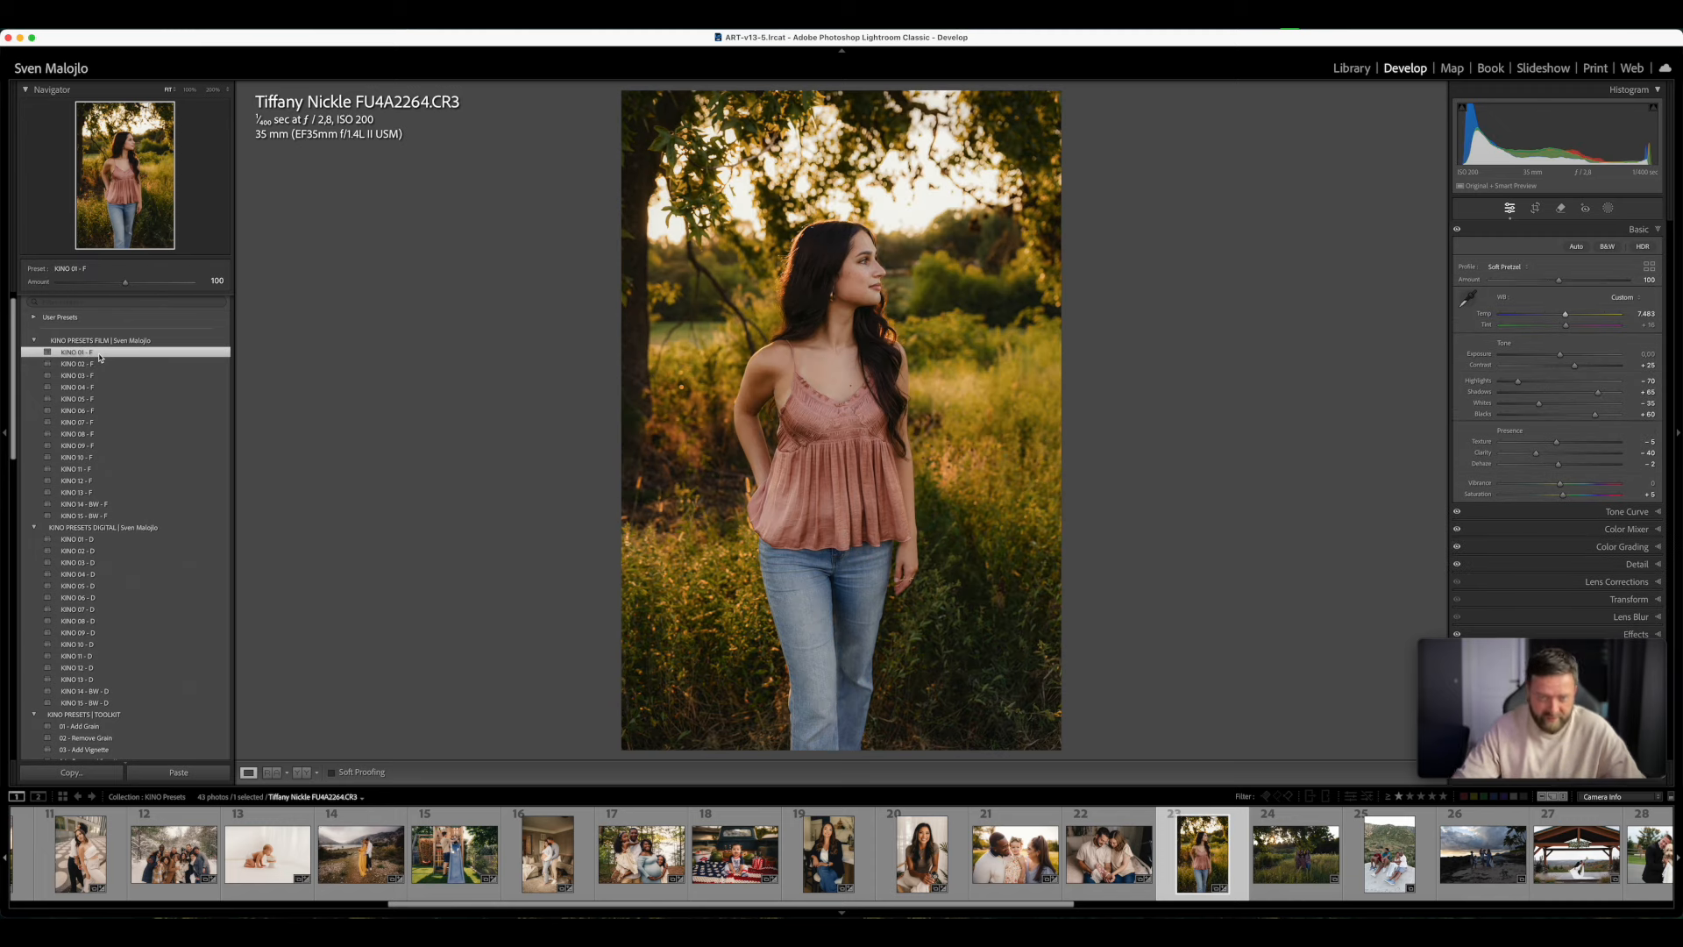
pyautogui.moveTo(1566, 314); pyautogui.dragTo(1572, 318)
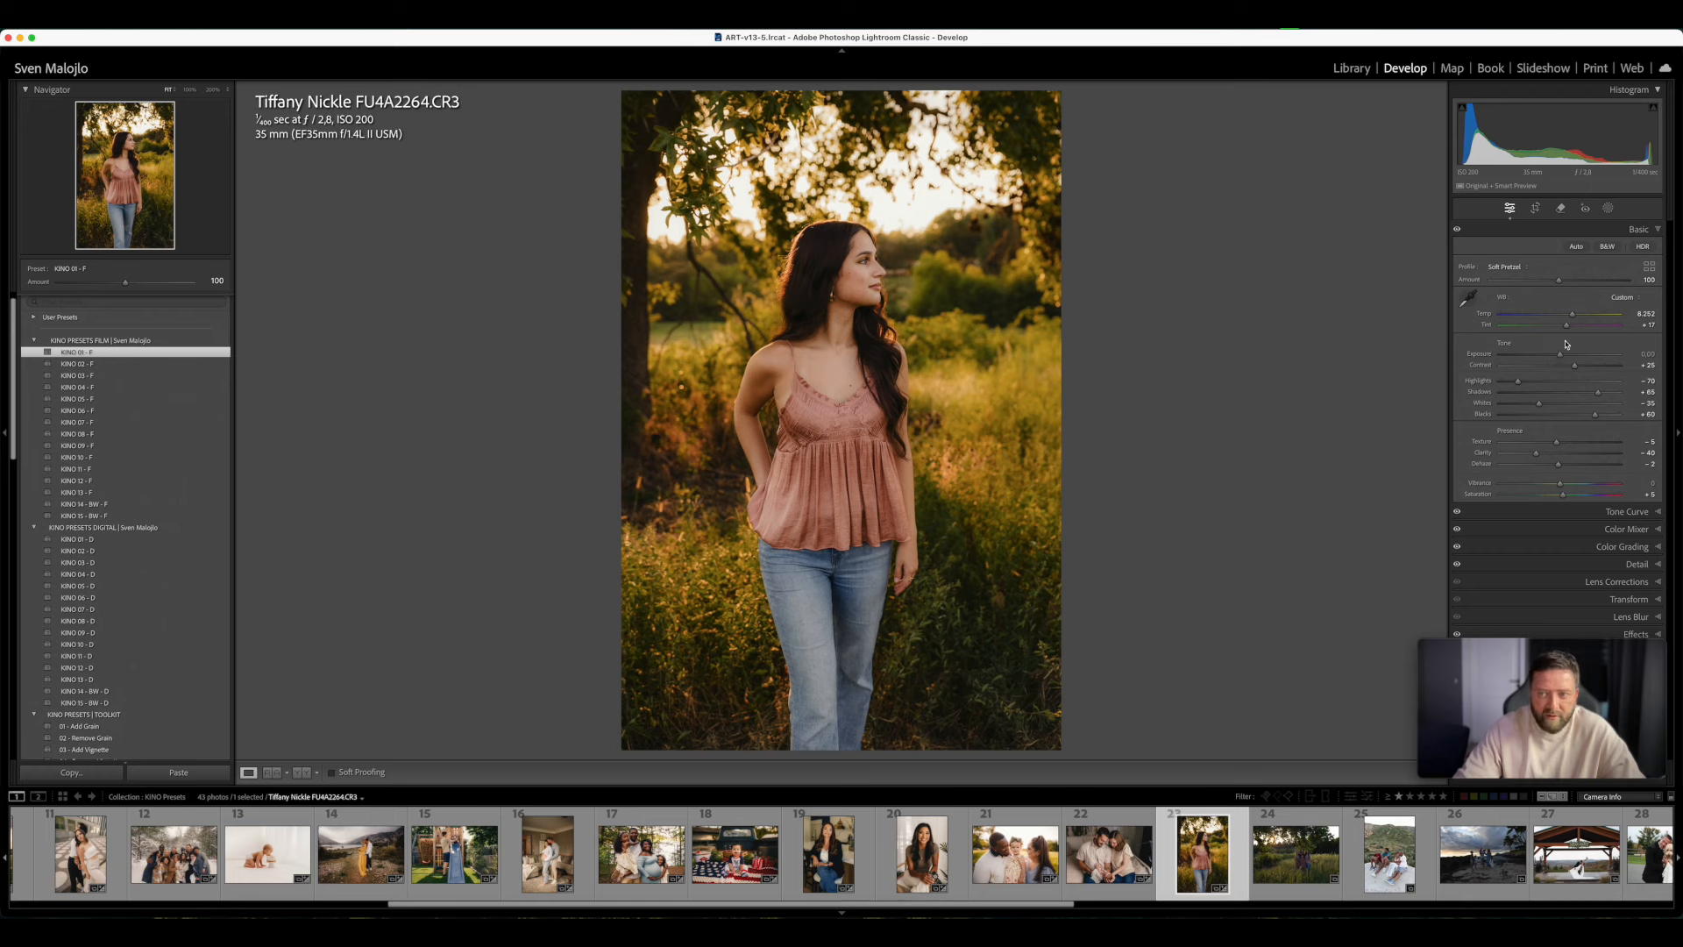
pyautogui.moveTo(1568, 332); pyautogui.dragTo(1569, 331)
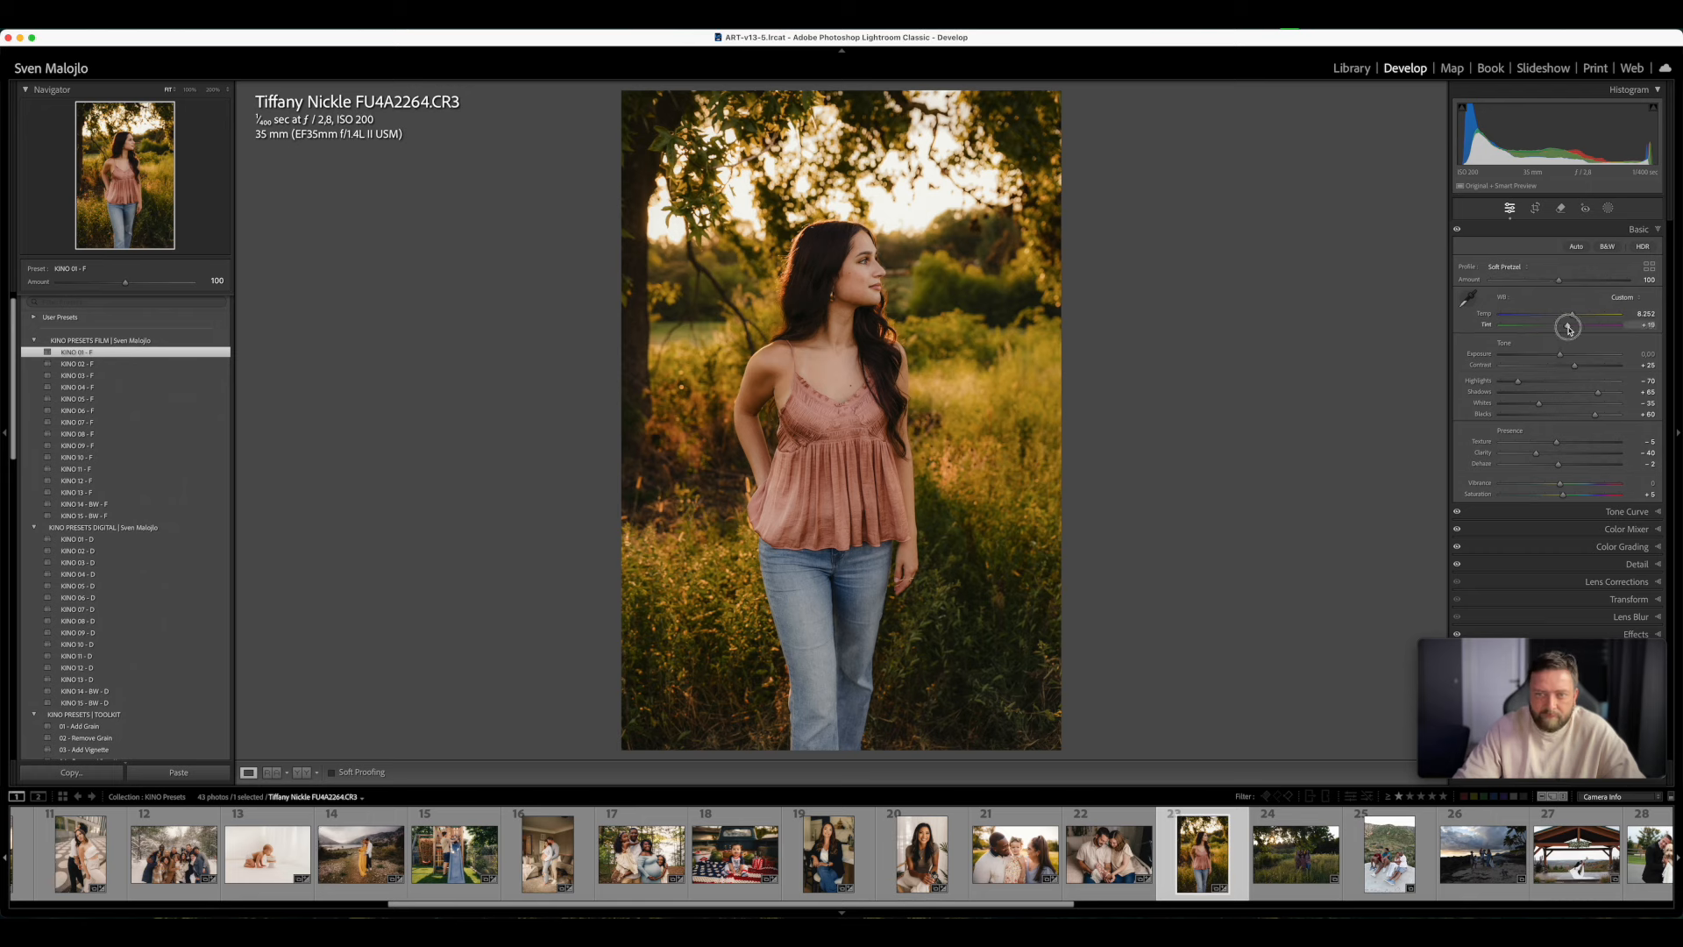
# - Try the film presets KINO 02 - F through KINO 14 - BW - F one after another on the portrait, ending with KINO 15 - BW - F
pyautogui.click(112, 368)
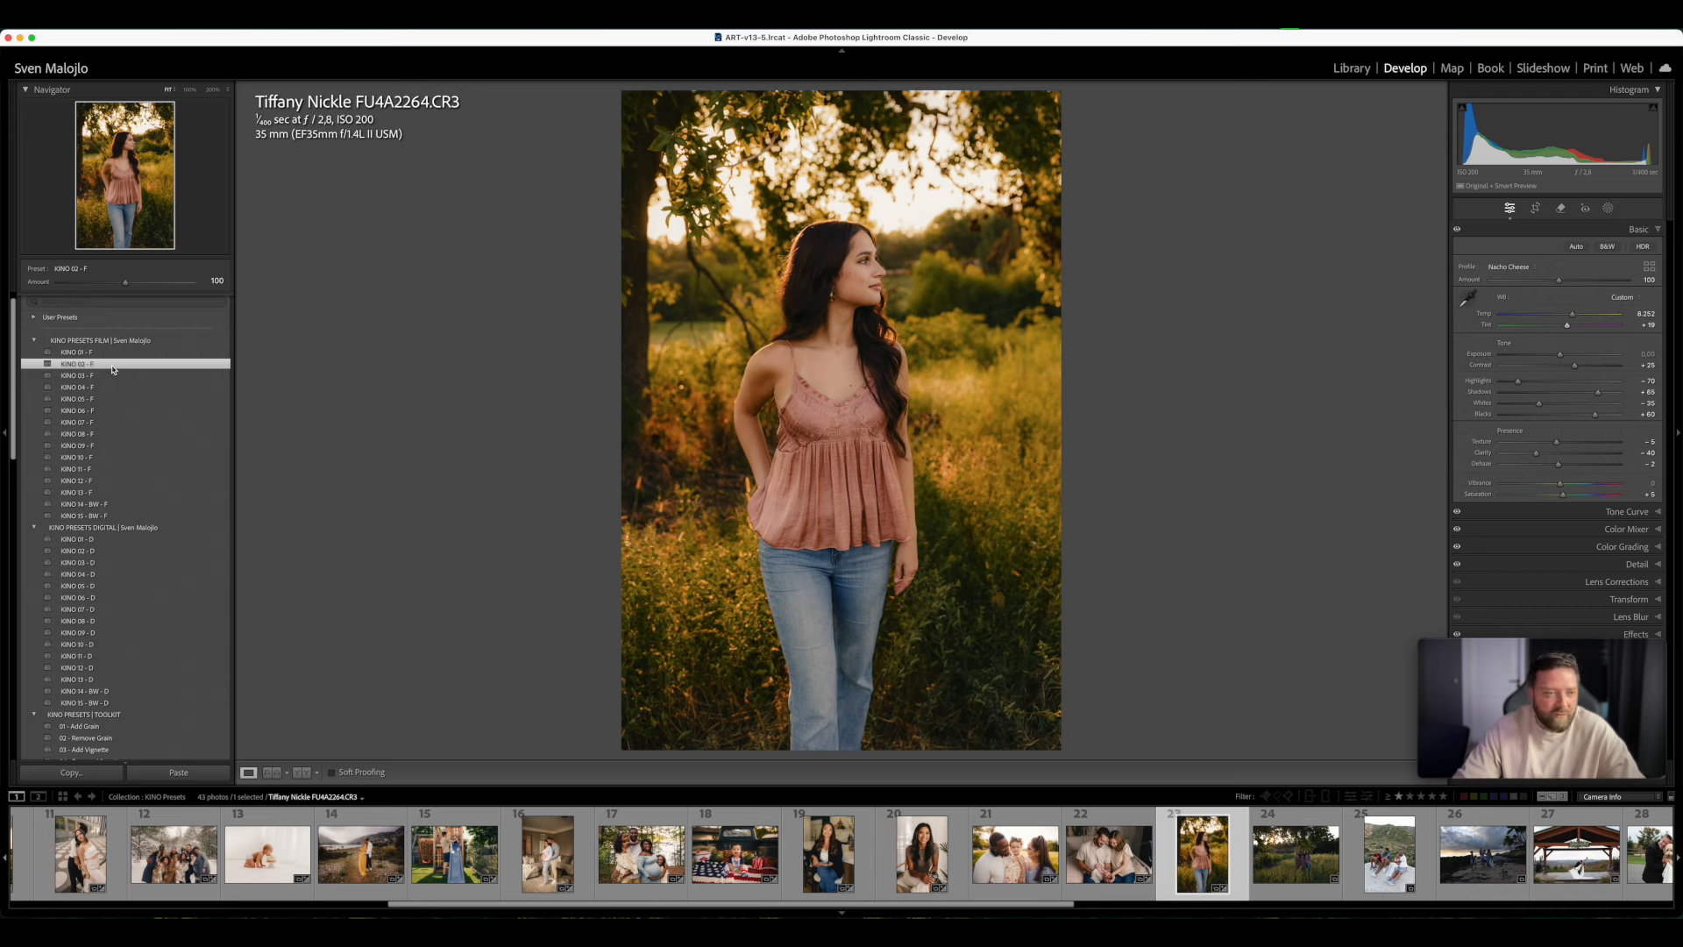
pyautogui.click(113, 376)
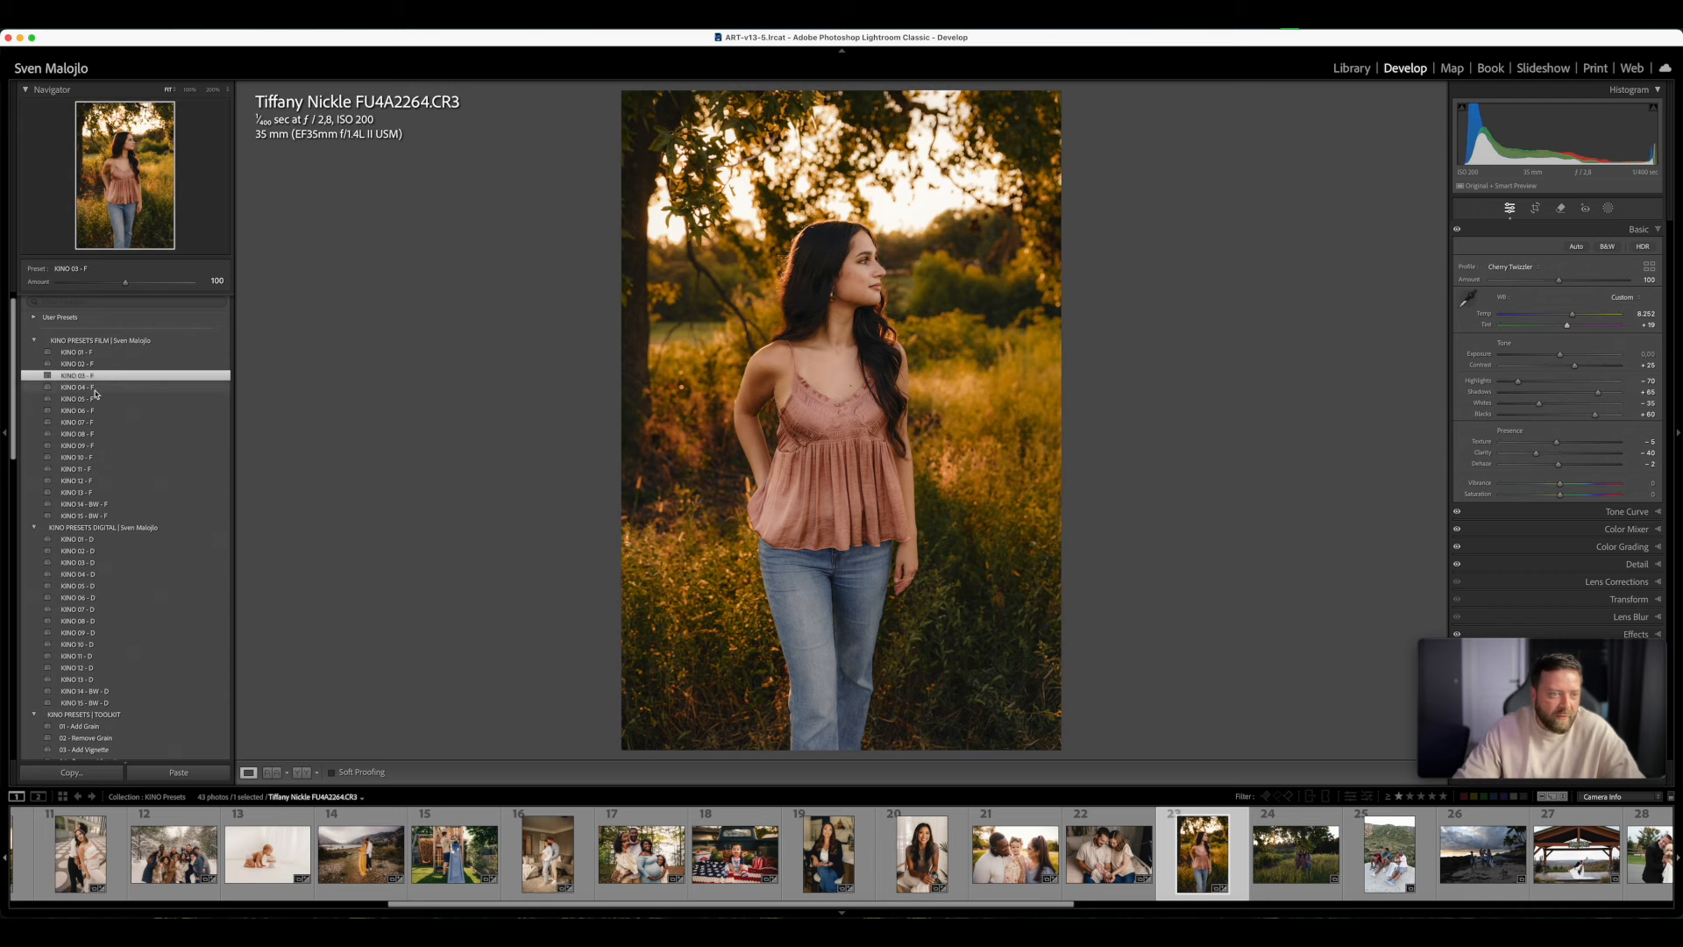
pyautogui.click(95, 392)
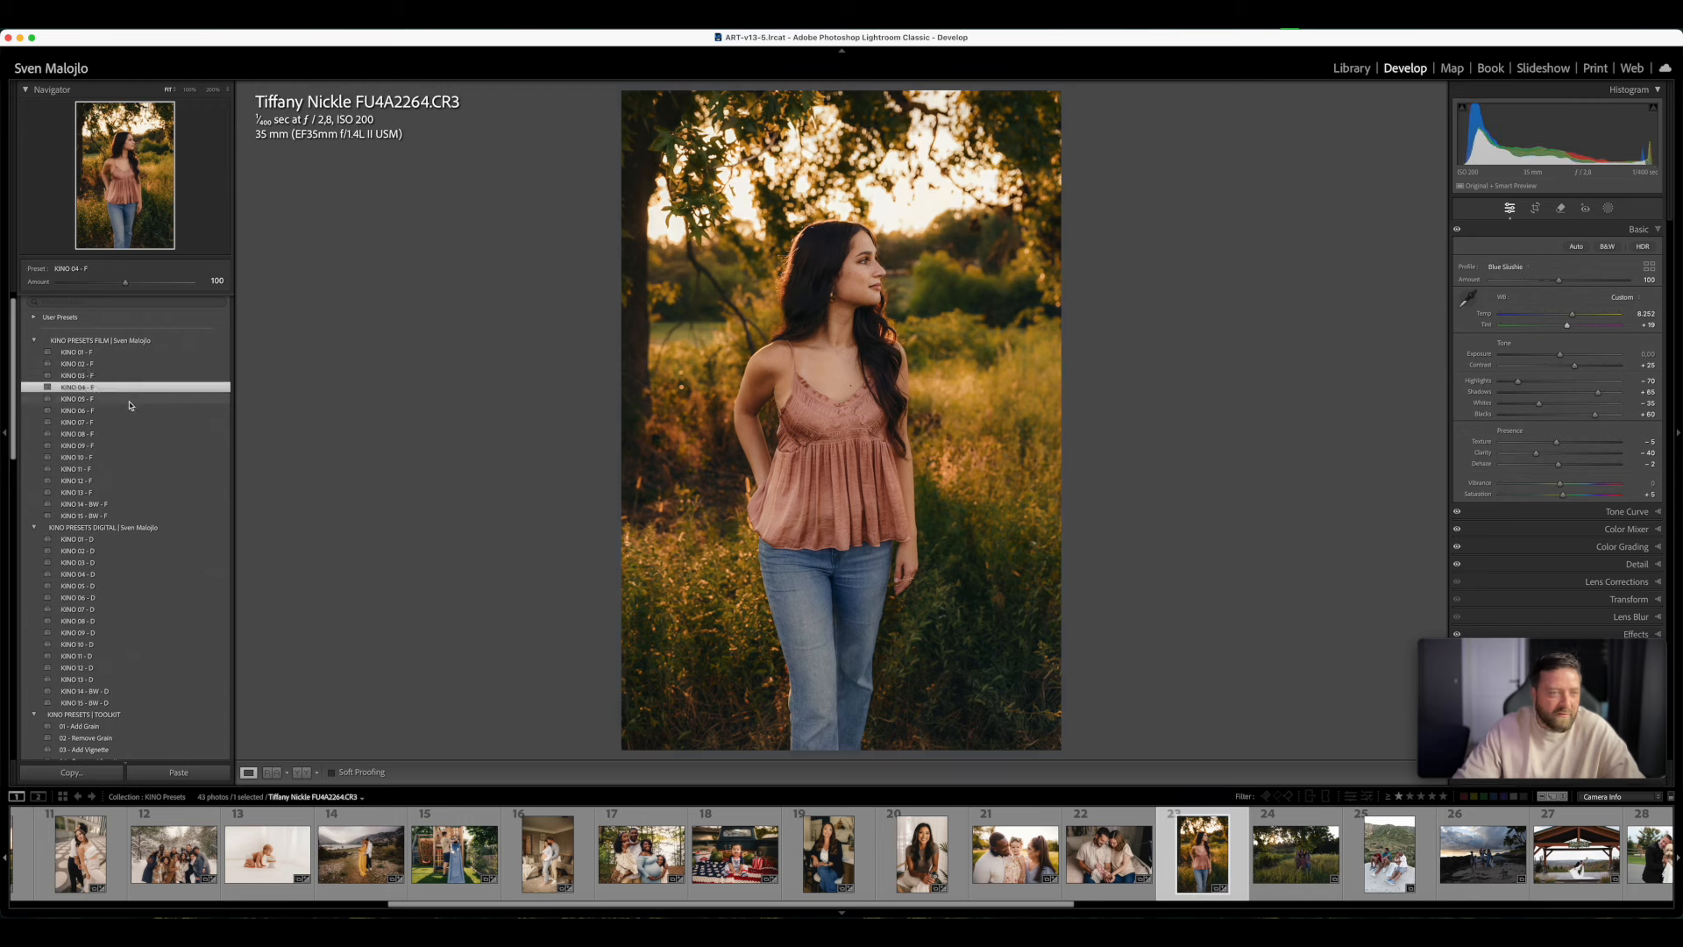
pyautogui.click(94, 400)
pyautogui.click(94, 412)
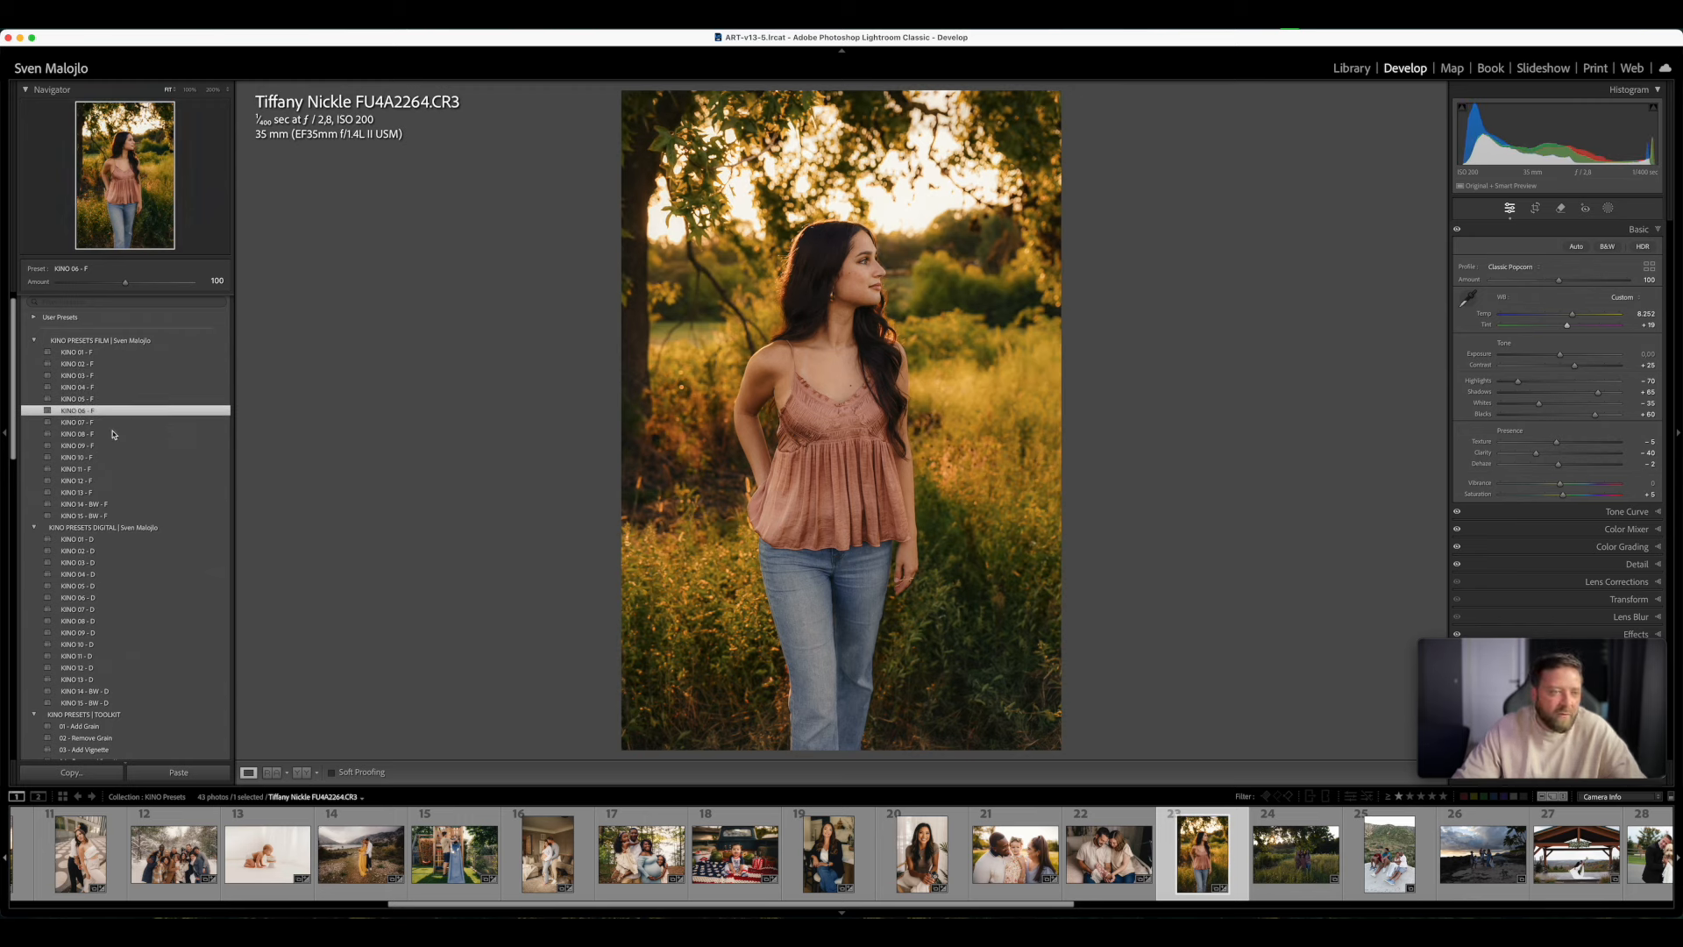
pyautogui.click(98, 422)
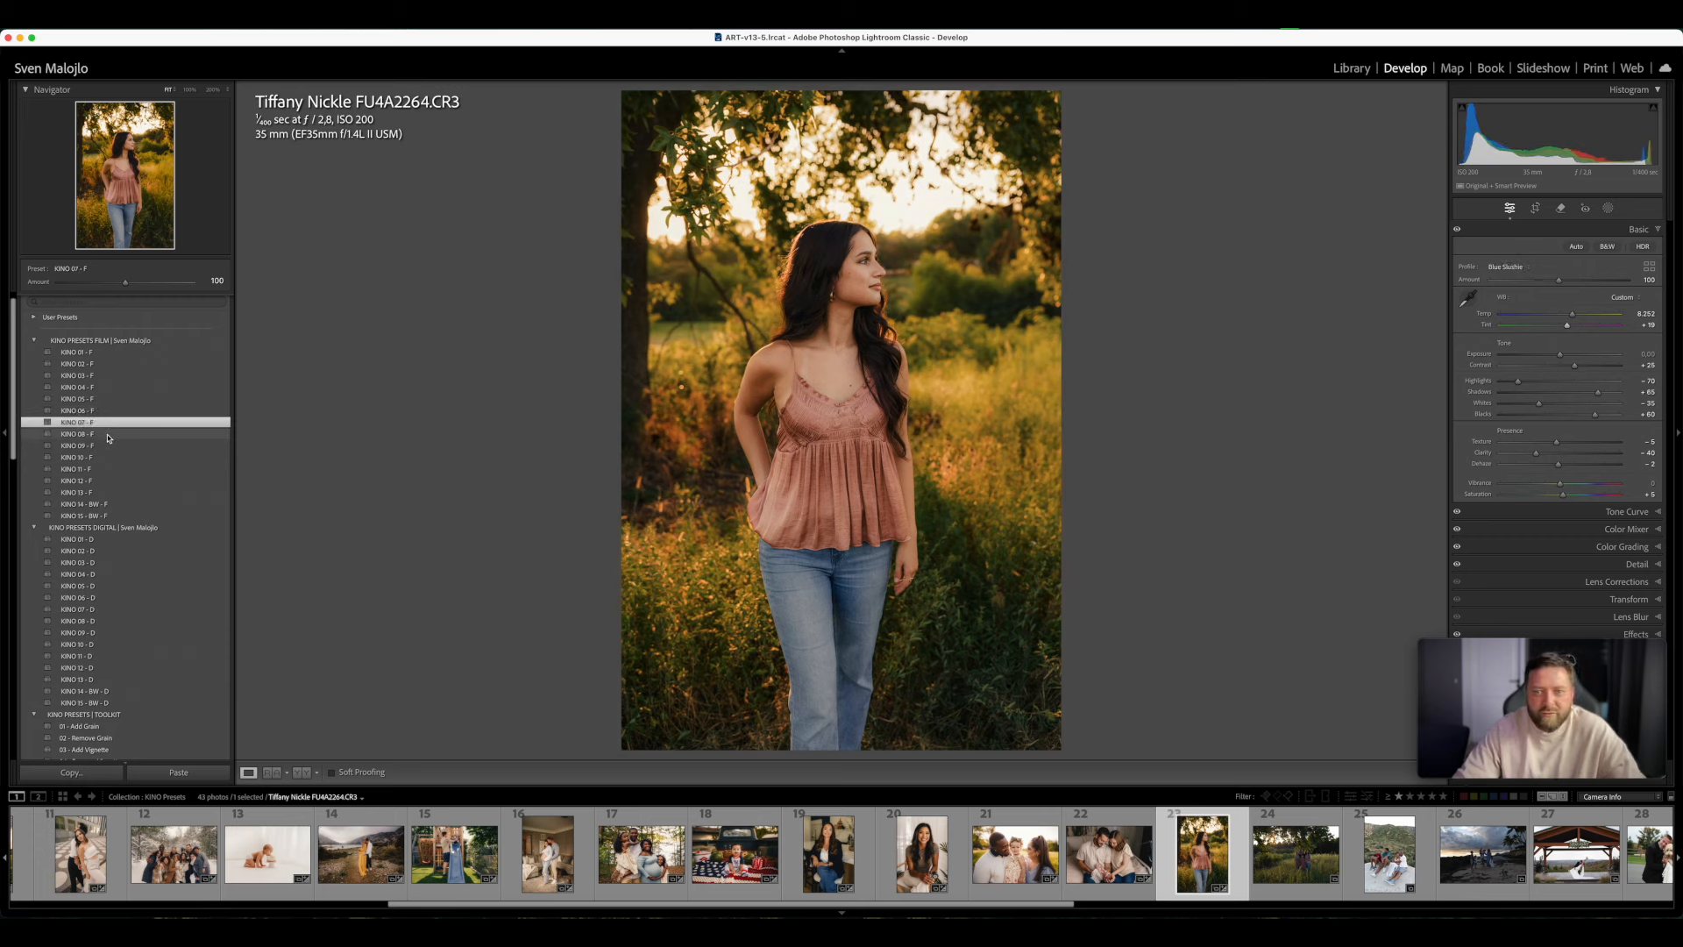
pyautogui.click(108, 434)
pyautogui.click(112, 446)
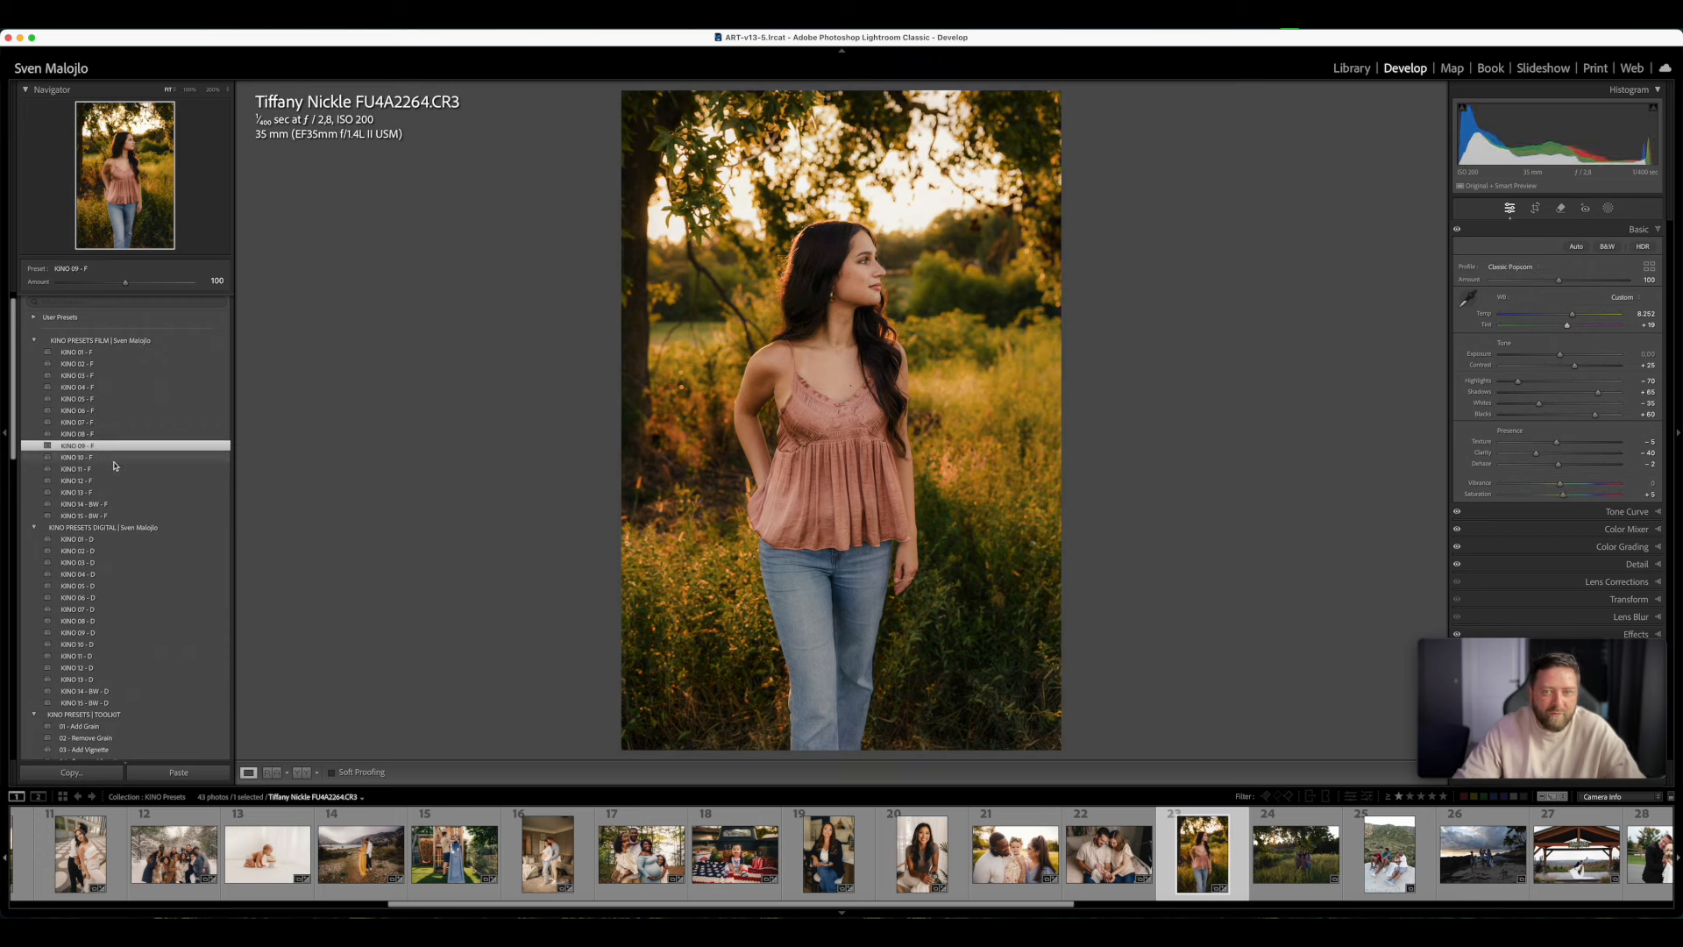
pyautogui.click(113, 459)
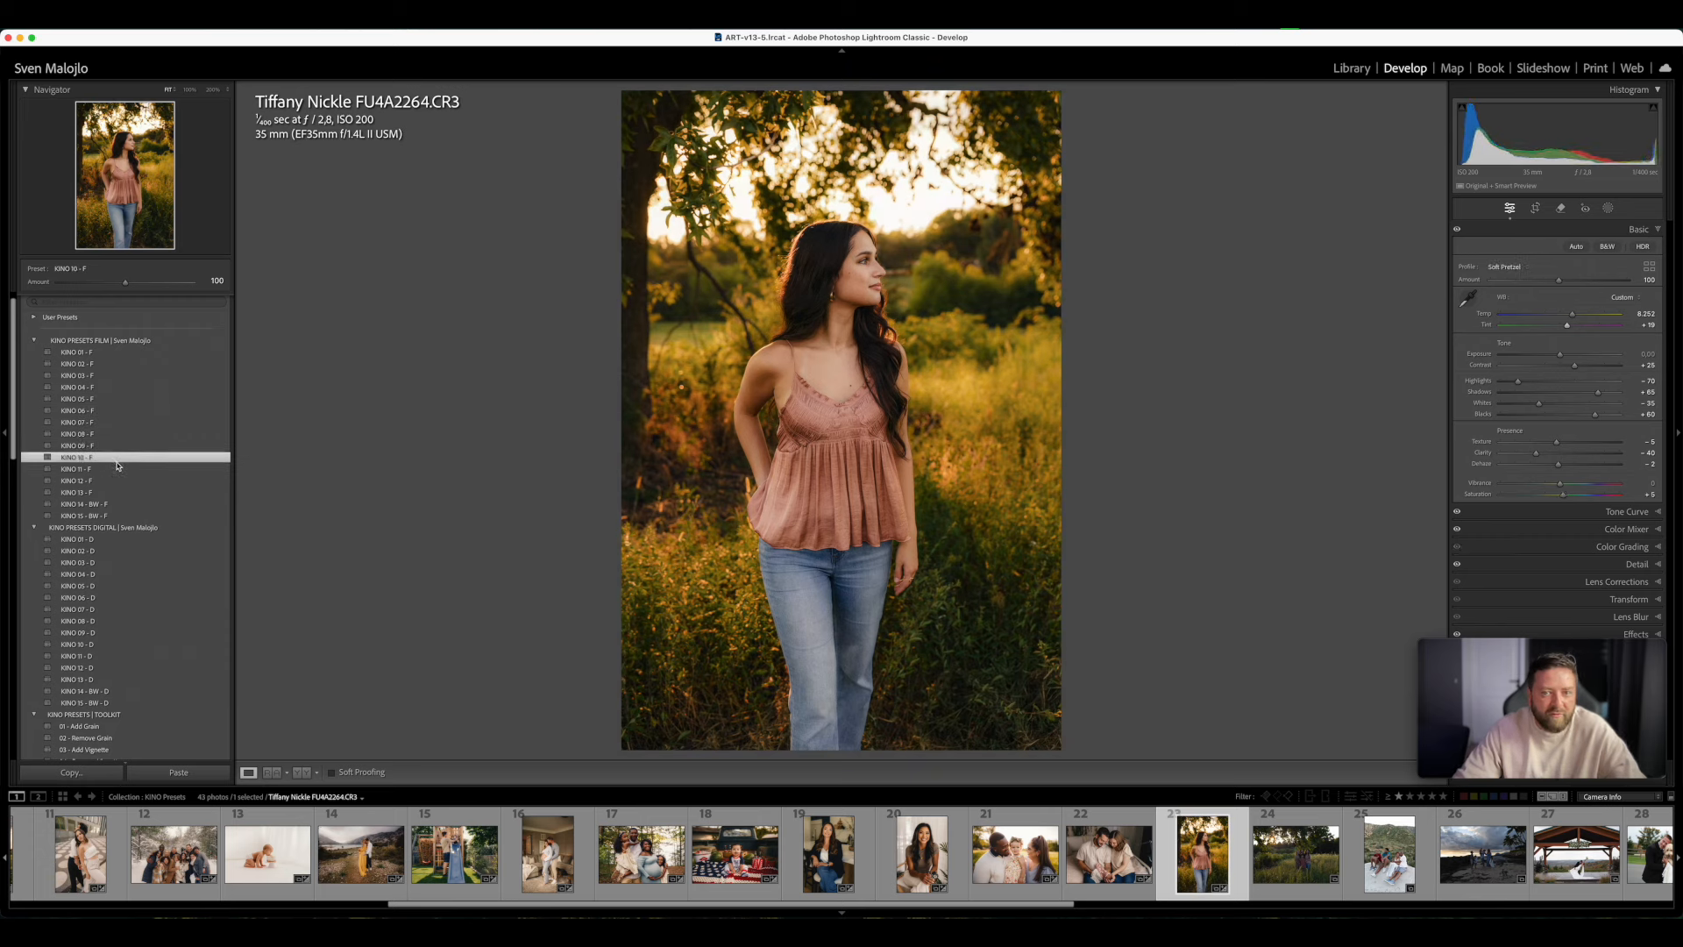
pyautogui.click(101, 472)
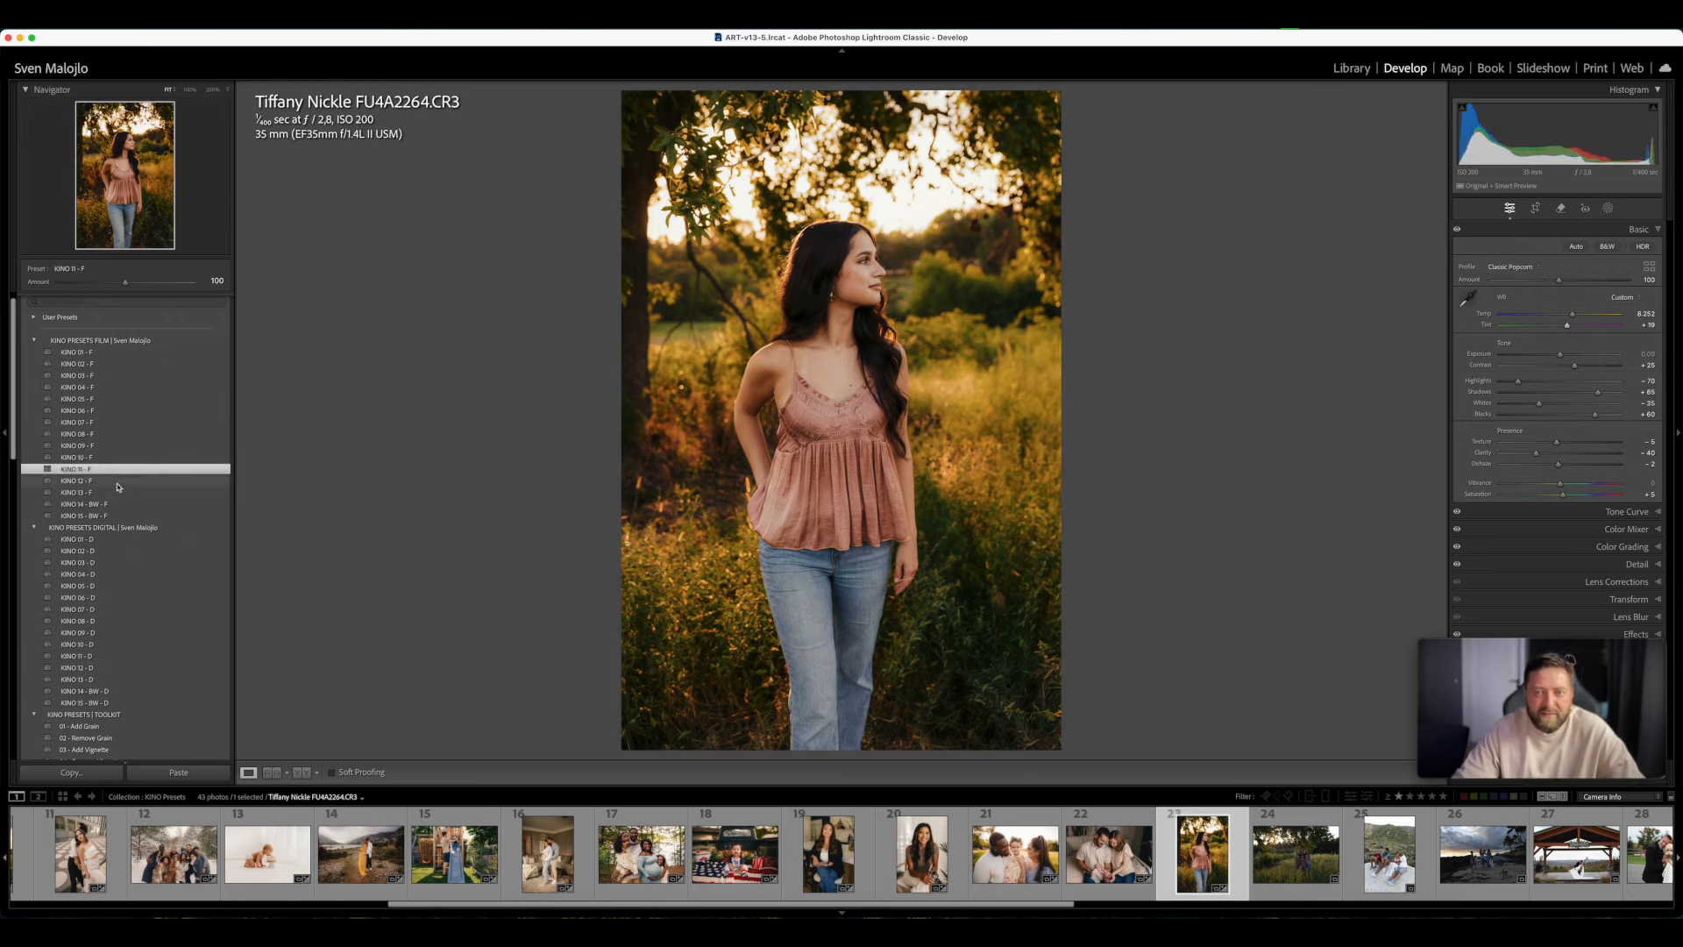
pyautogui.click(118, 482)
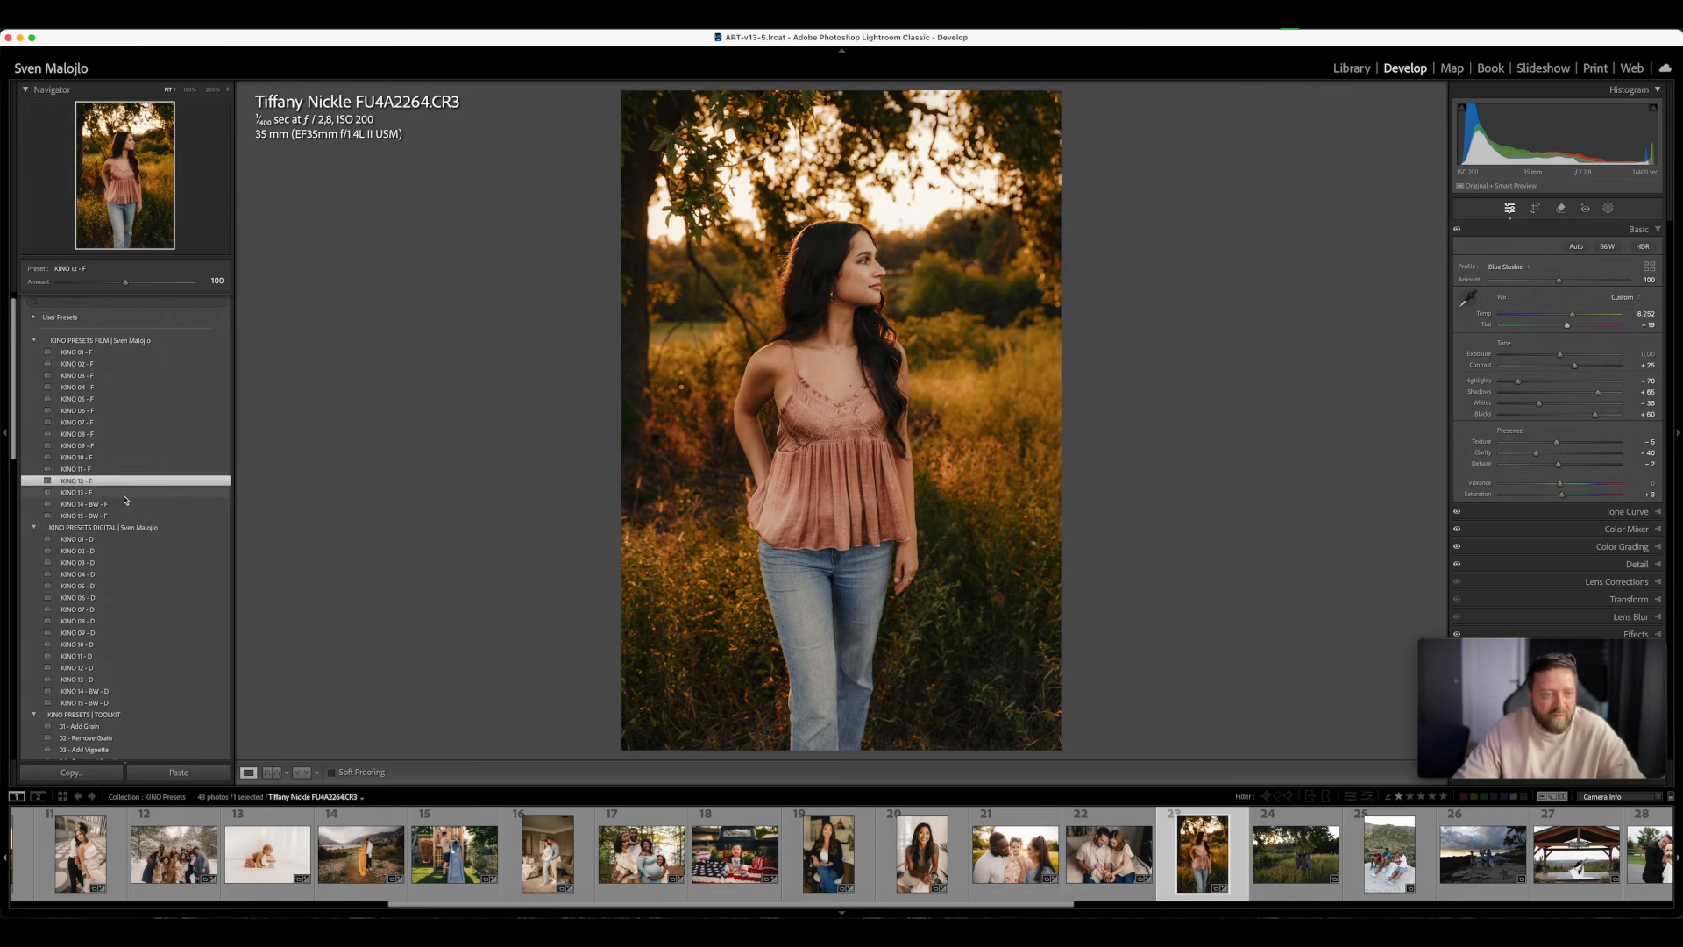
pyautogui.click(125, 496)
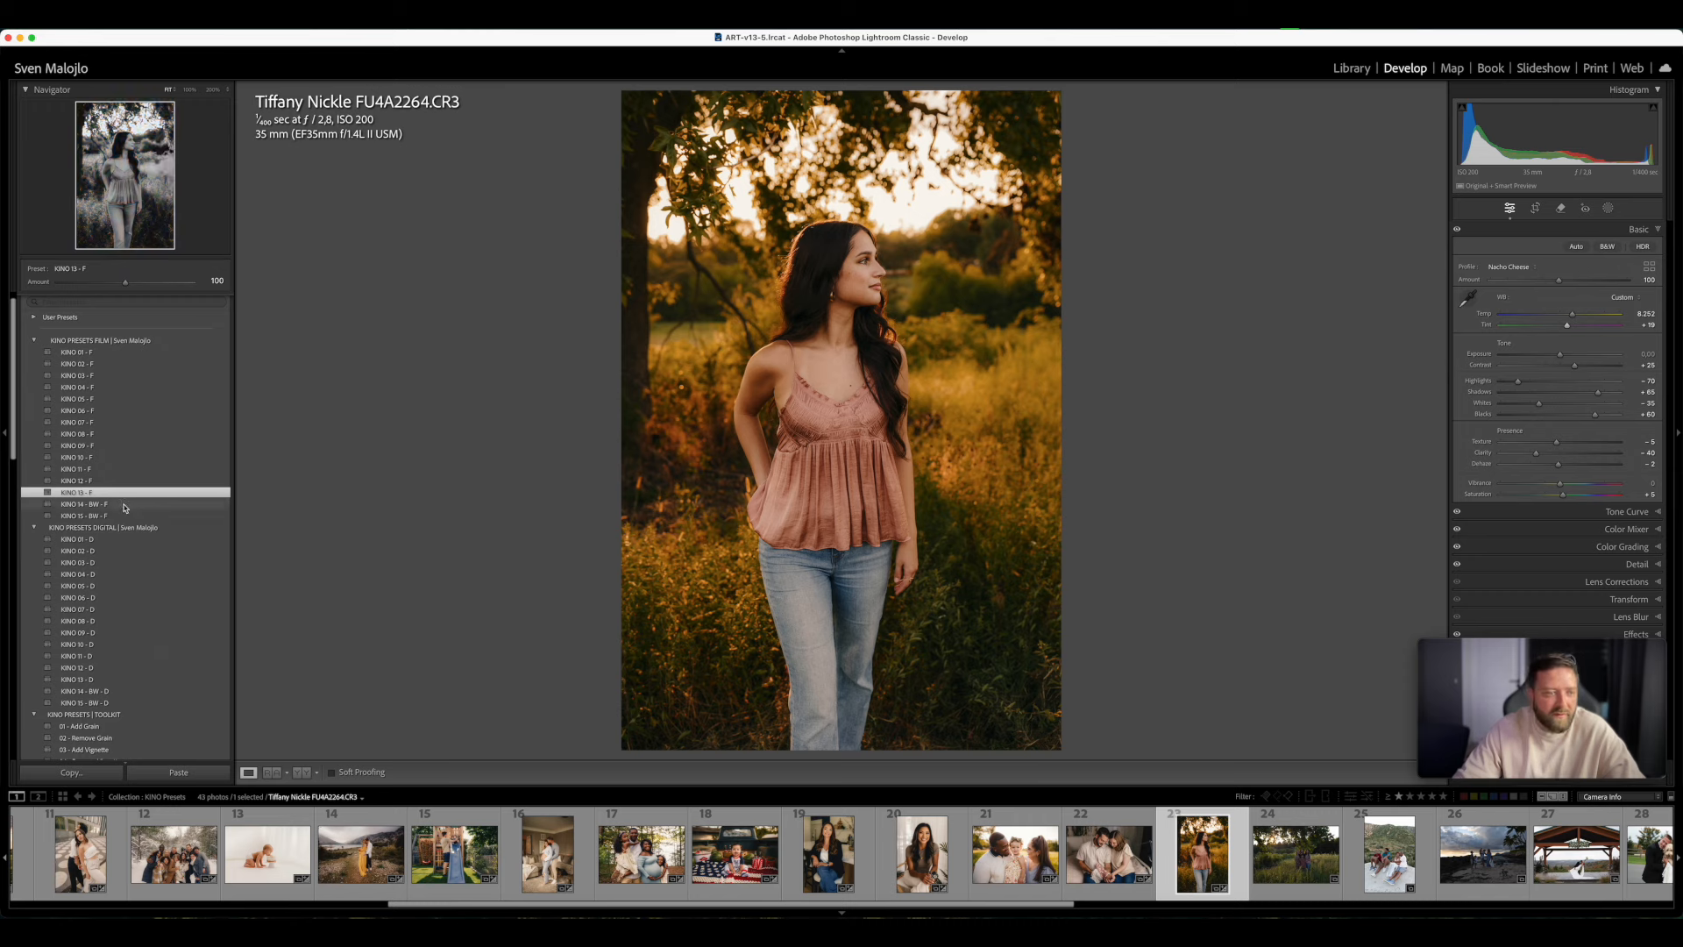
pyautogui.click(125, 506)
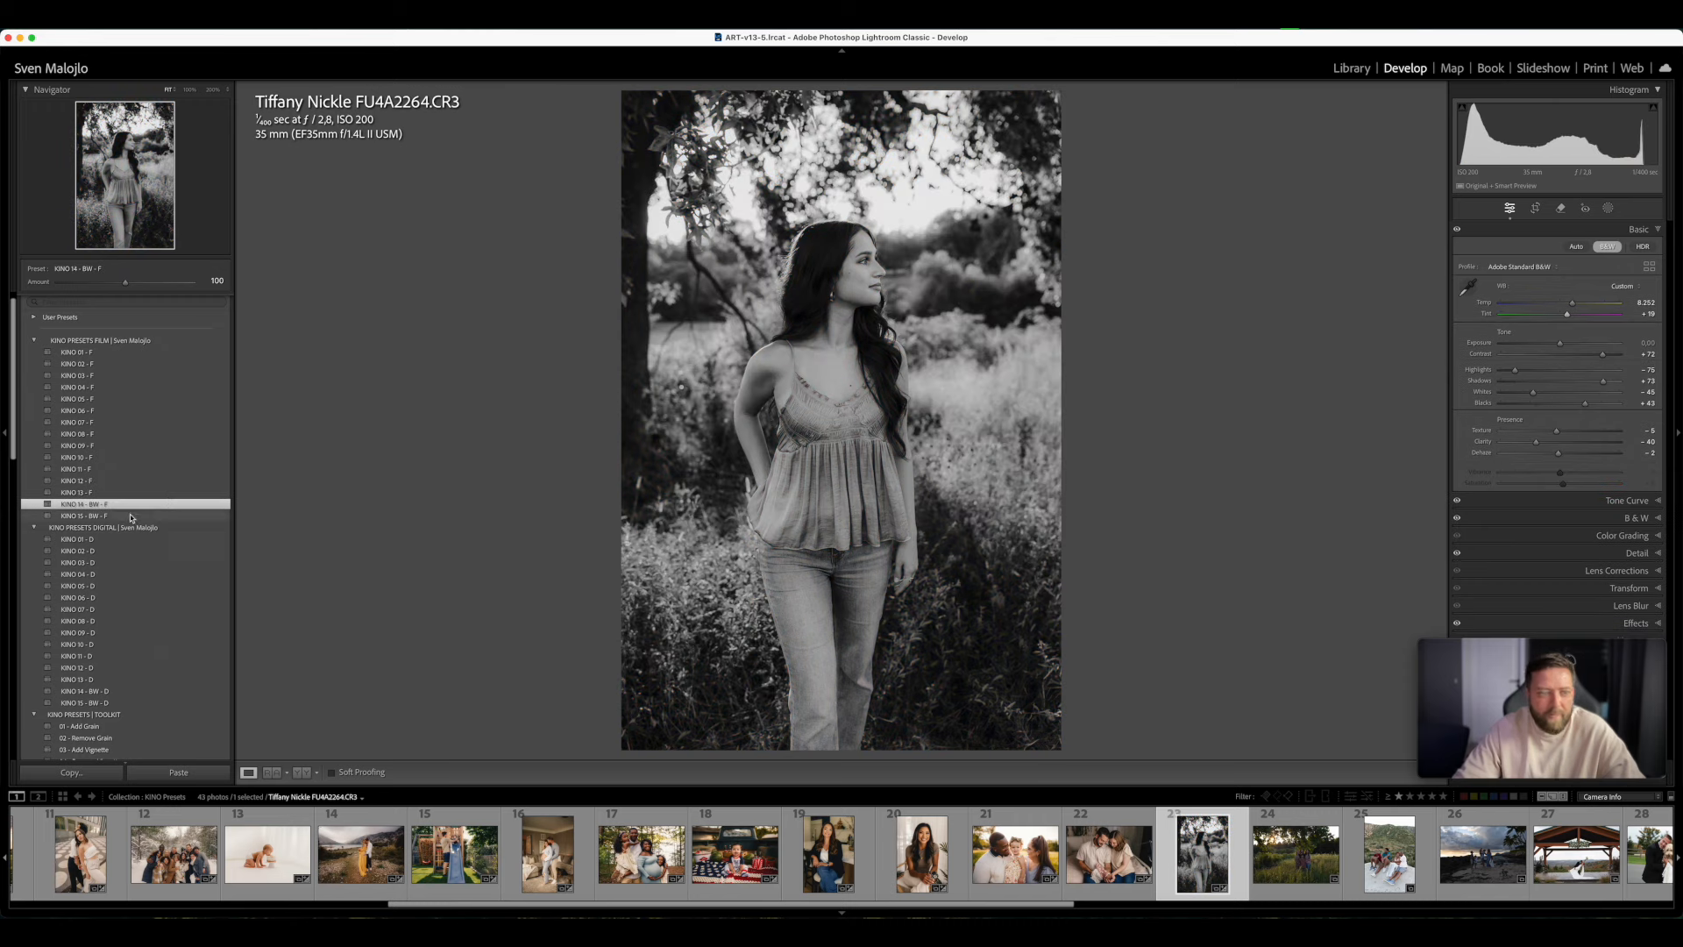
pyautogui.click(131, 517)
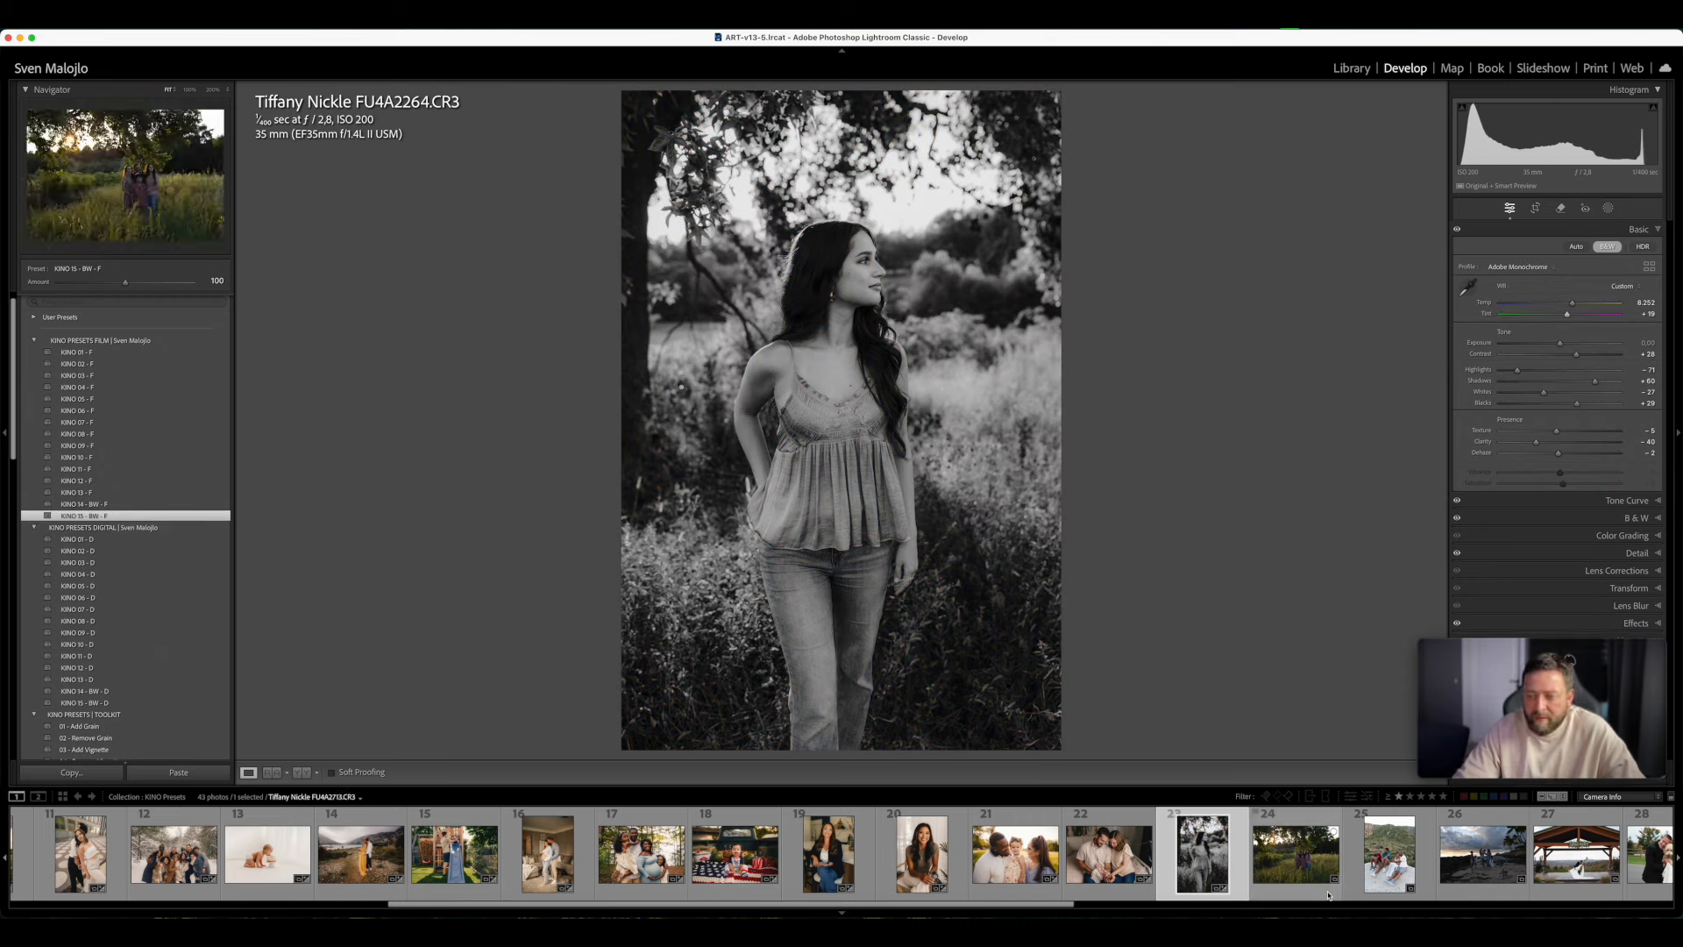
# - Open the photo of the family sitting on the rock, apply KINO 03 - D, warm the Temp to 9,758 and set Exposure to -0.40
pyautogui.click(1372, 821)
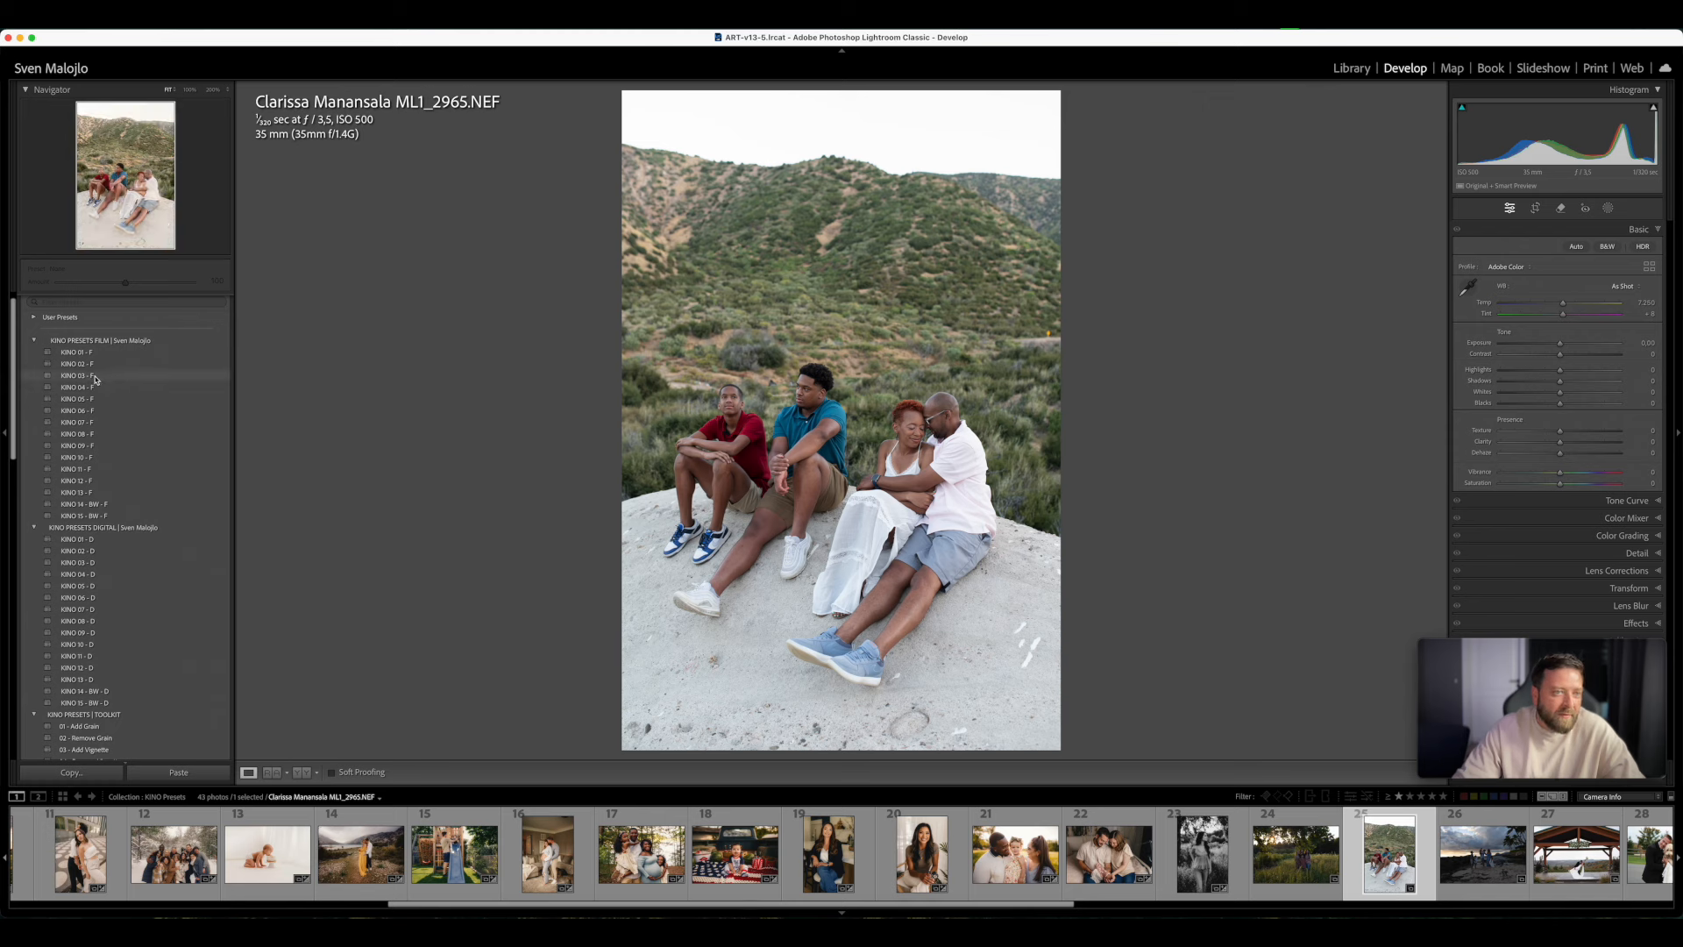
pyautogui.click(80, 561)
pyautogui.moveTo(1563, 314); pyautogui.dragTo(1555, 355)
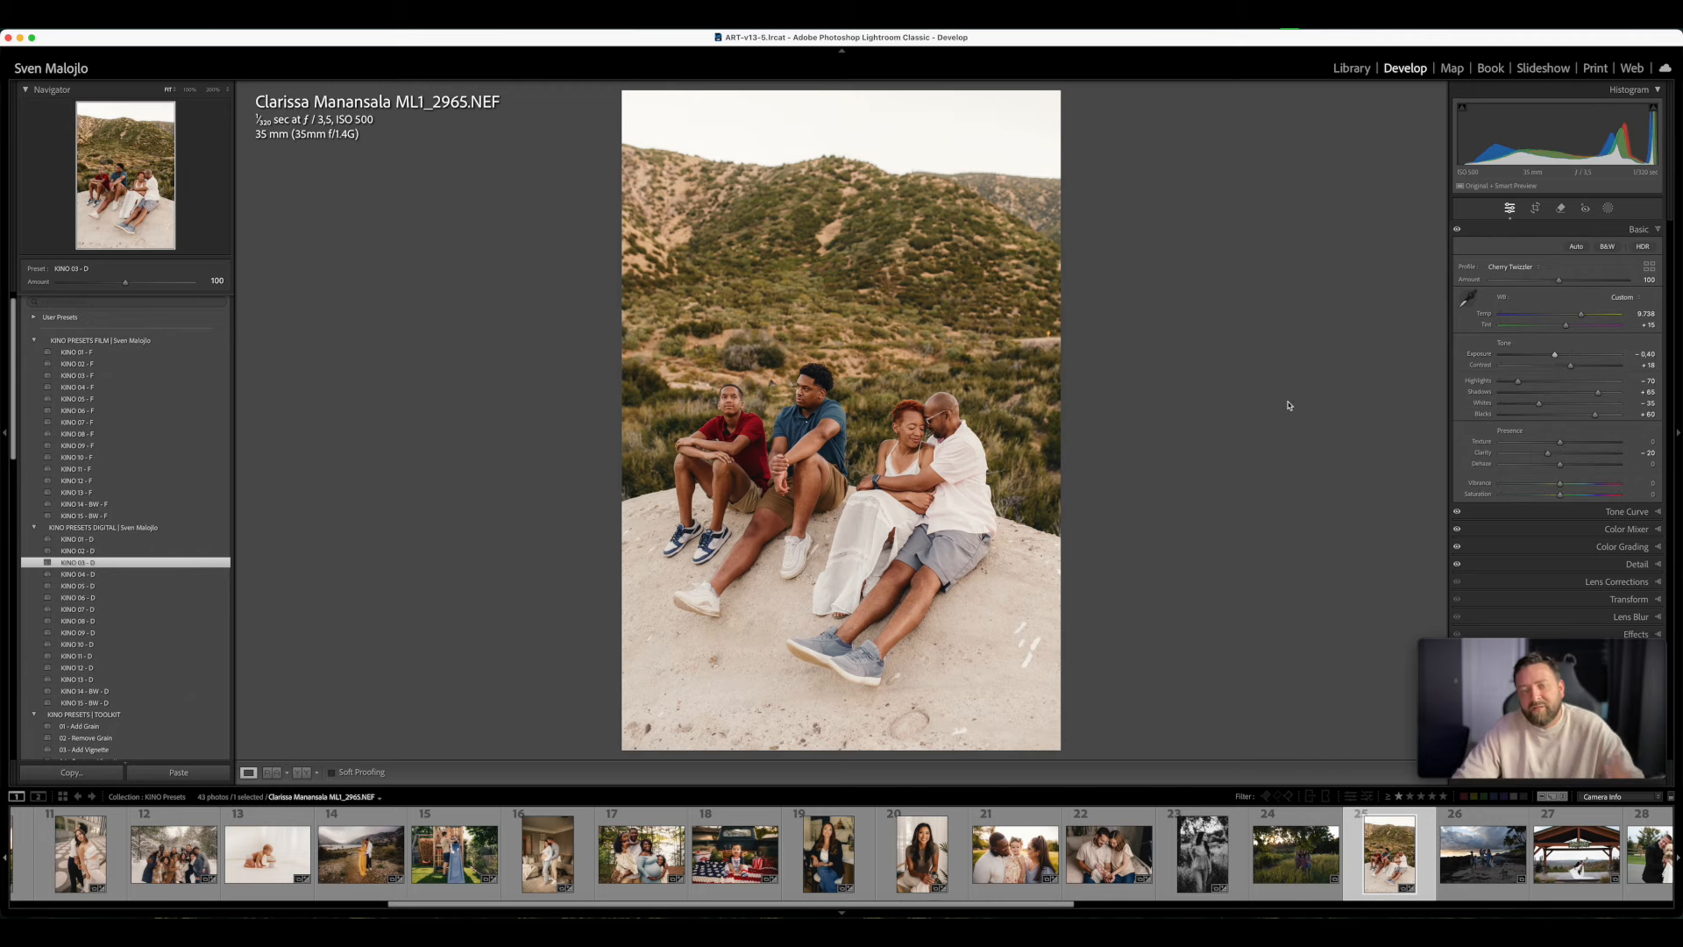
# - Add the AI mask preset Bg - SIMPLE BG ENHANCER at an Amount of 139 and compare the family photo before and after
pyautogui.scroll(-5, 131, 526)
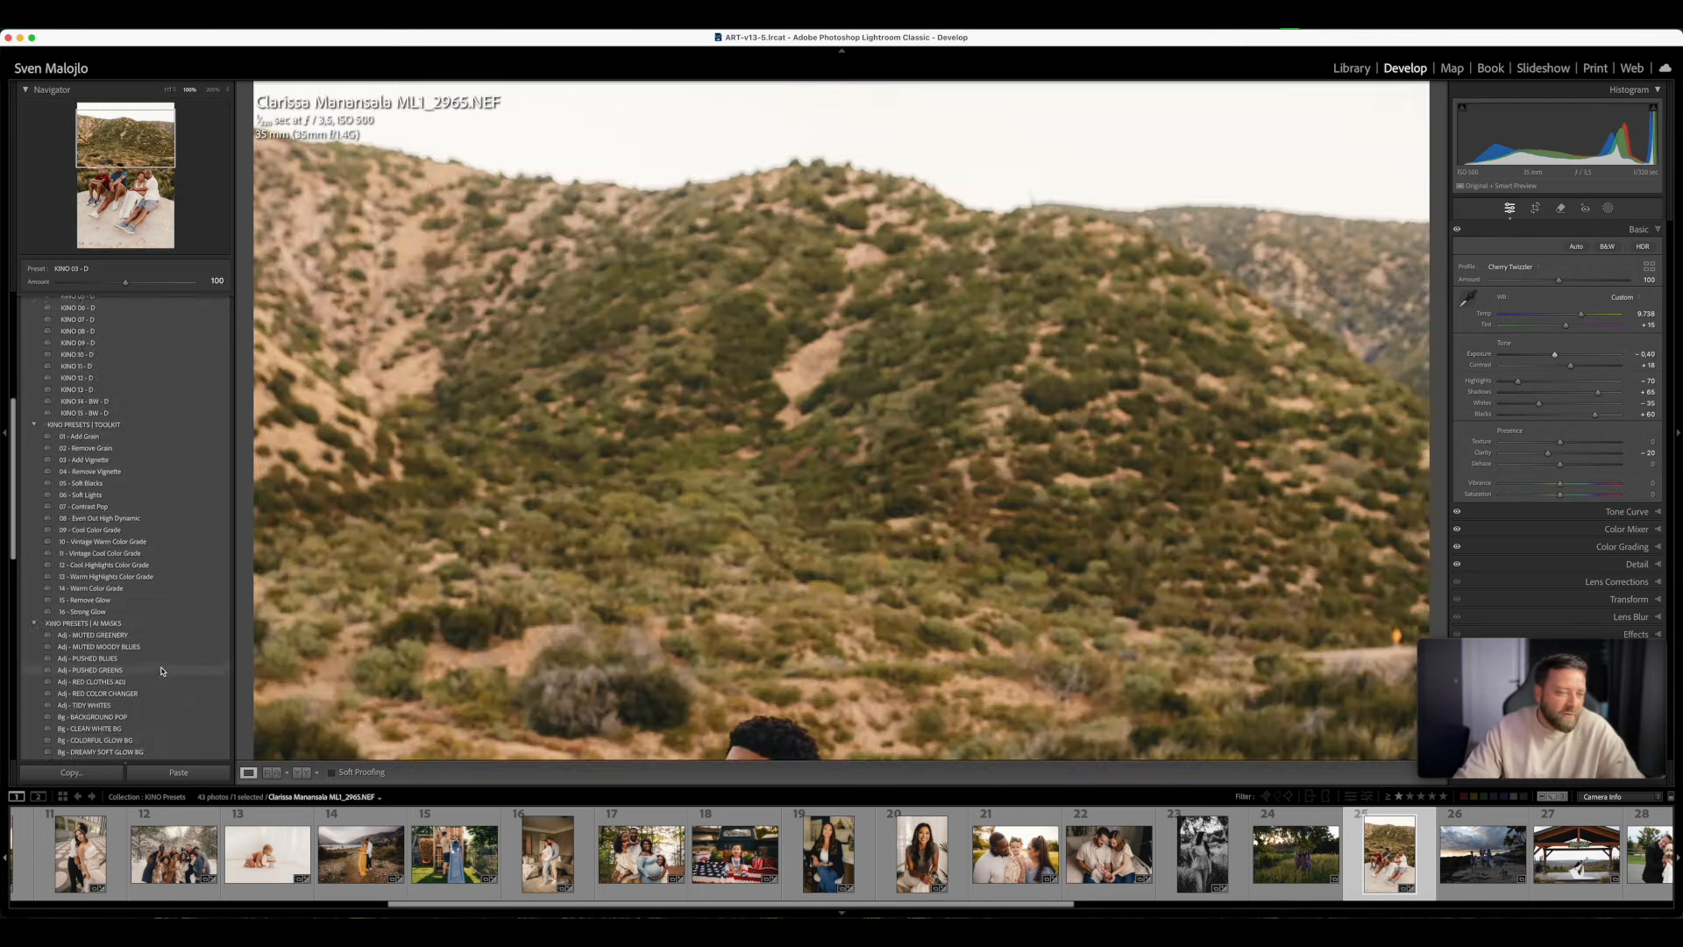
pyautogui.scroll(-6, 112, 591)
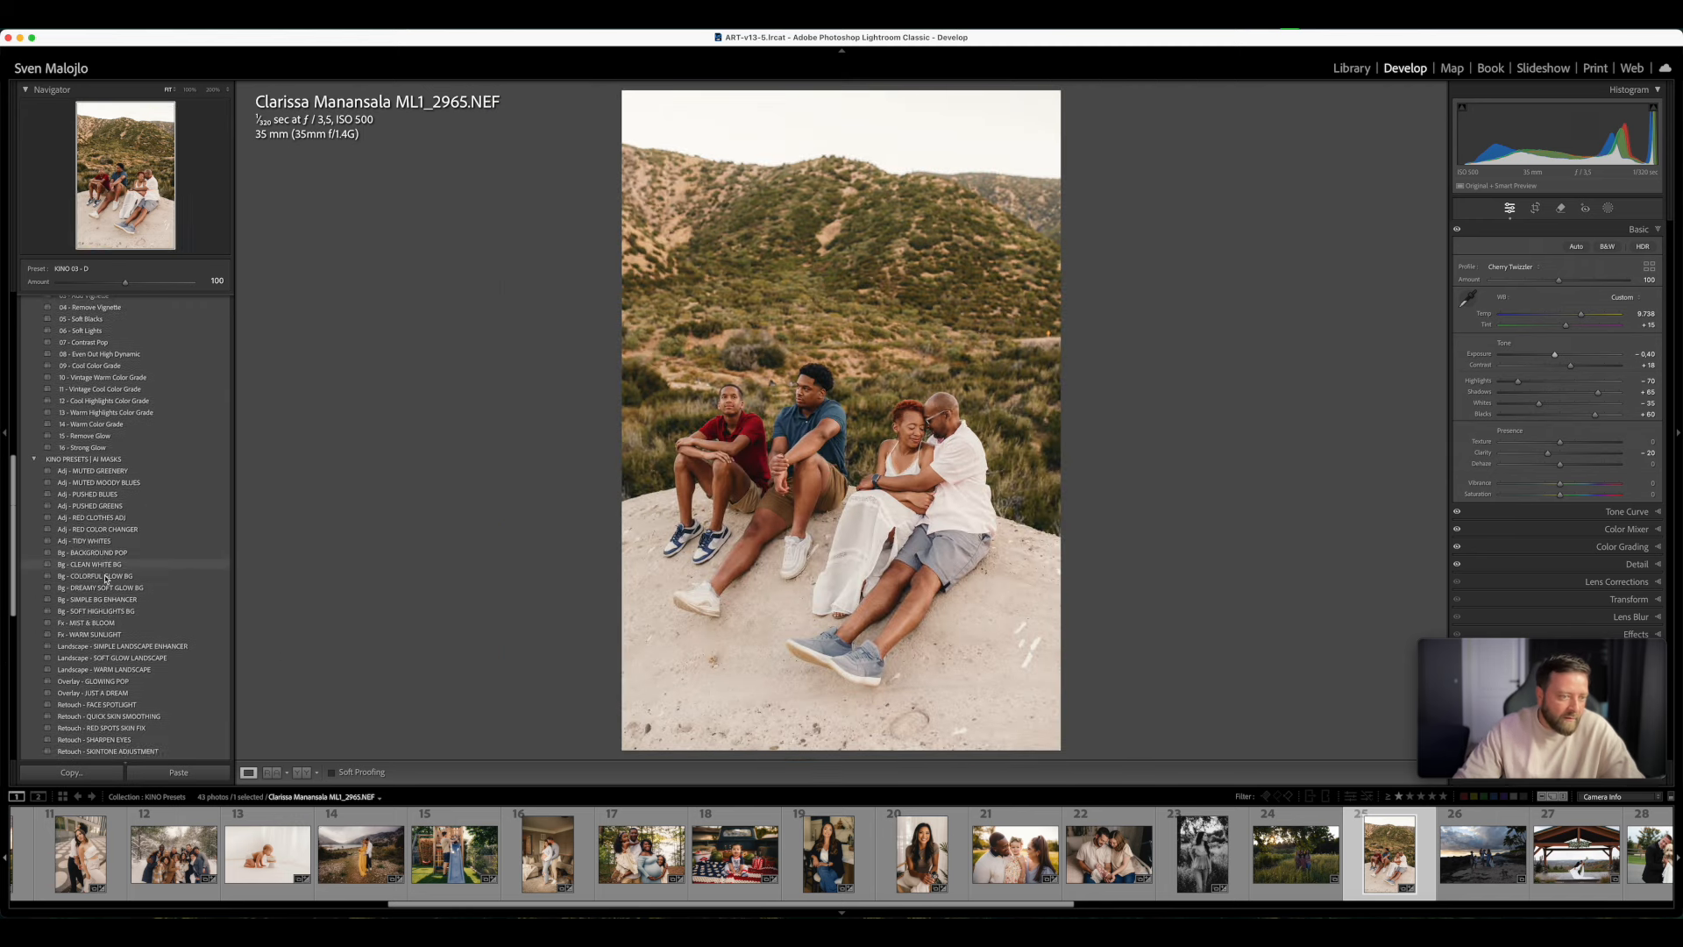
pyautogui.scroll(1, 99, 482)
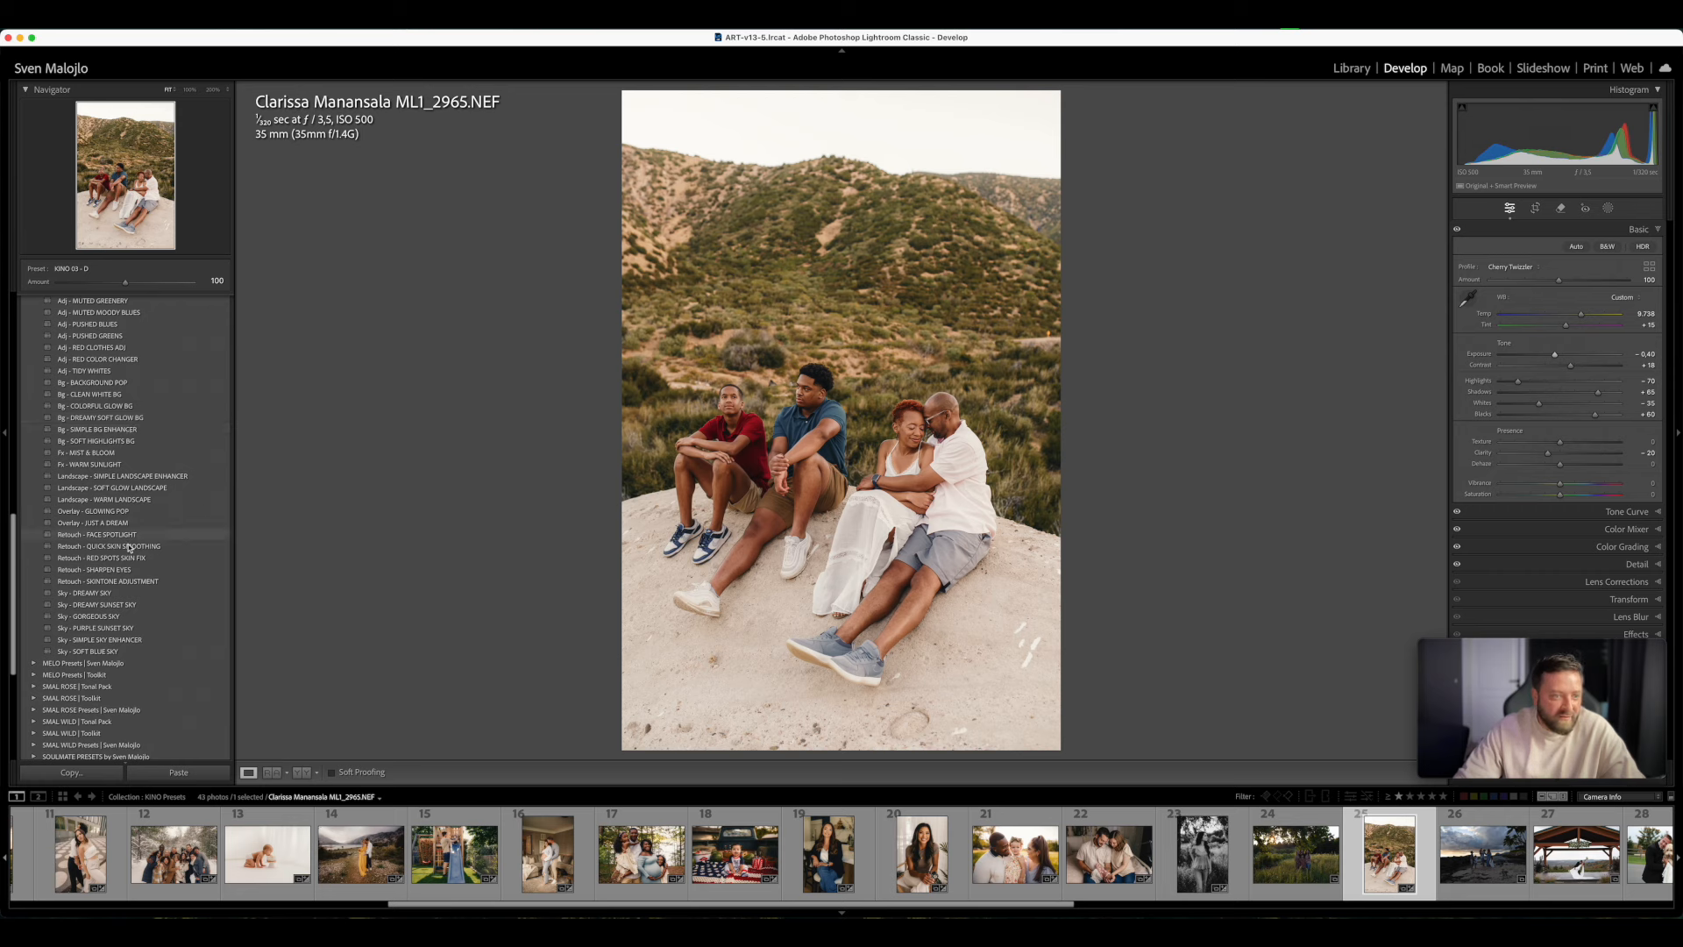
pyautogui.click(132, 428)
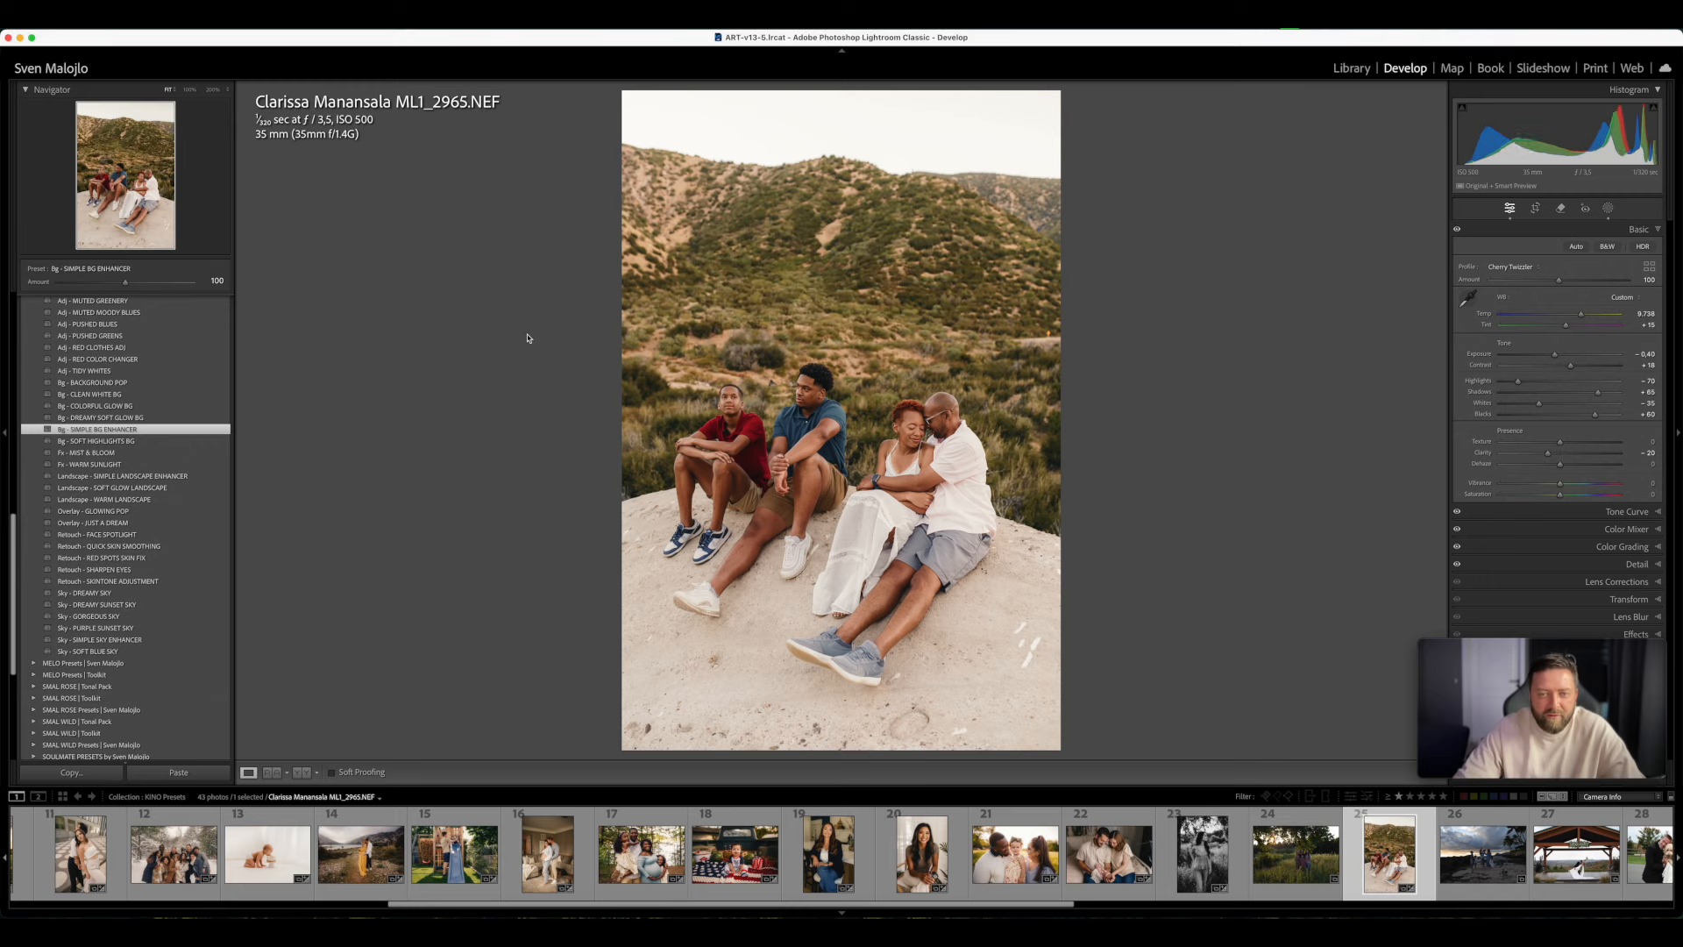
pyautogui.moveTo(125, 282)
pyautogui.mouseDown()
pyautogui.moveTo(156, 289)
pyautogui.moveTo(100, 286)
pyautogui.moveTo(151, 297)
pyautogui.mouseUp()
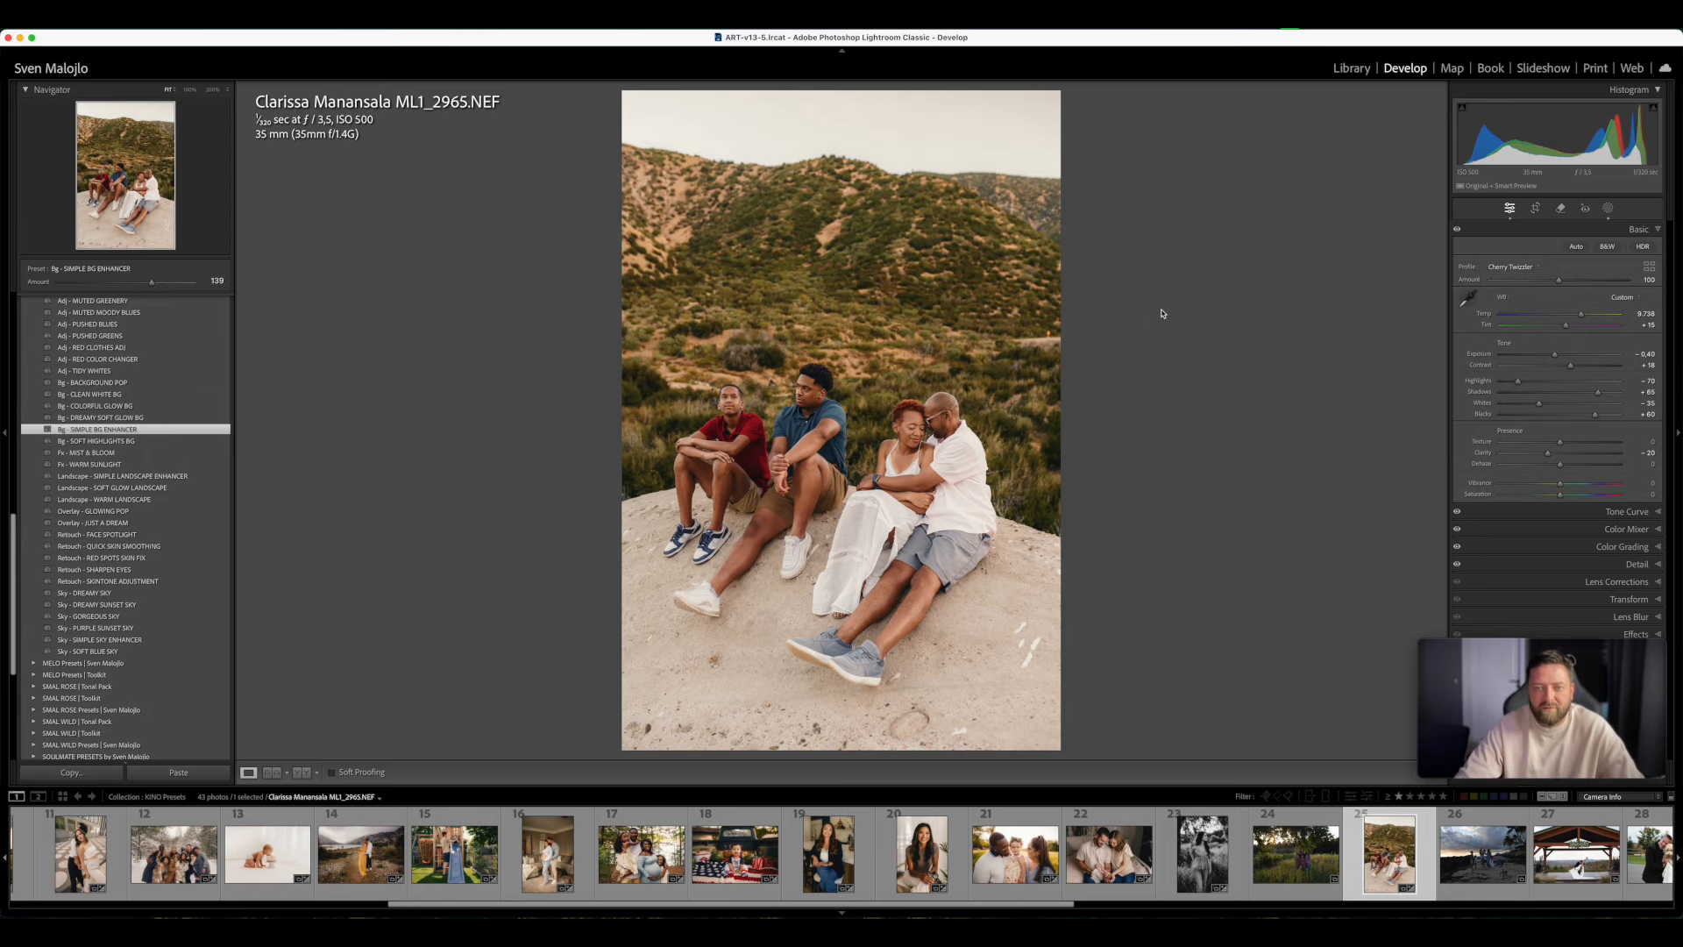
pyautogui.press('y')
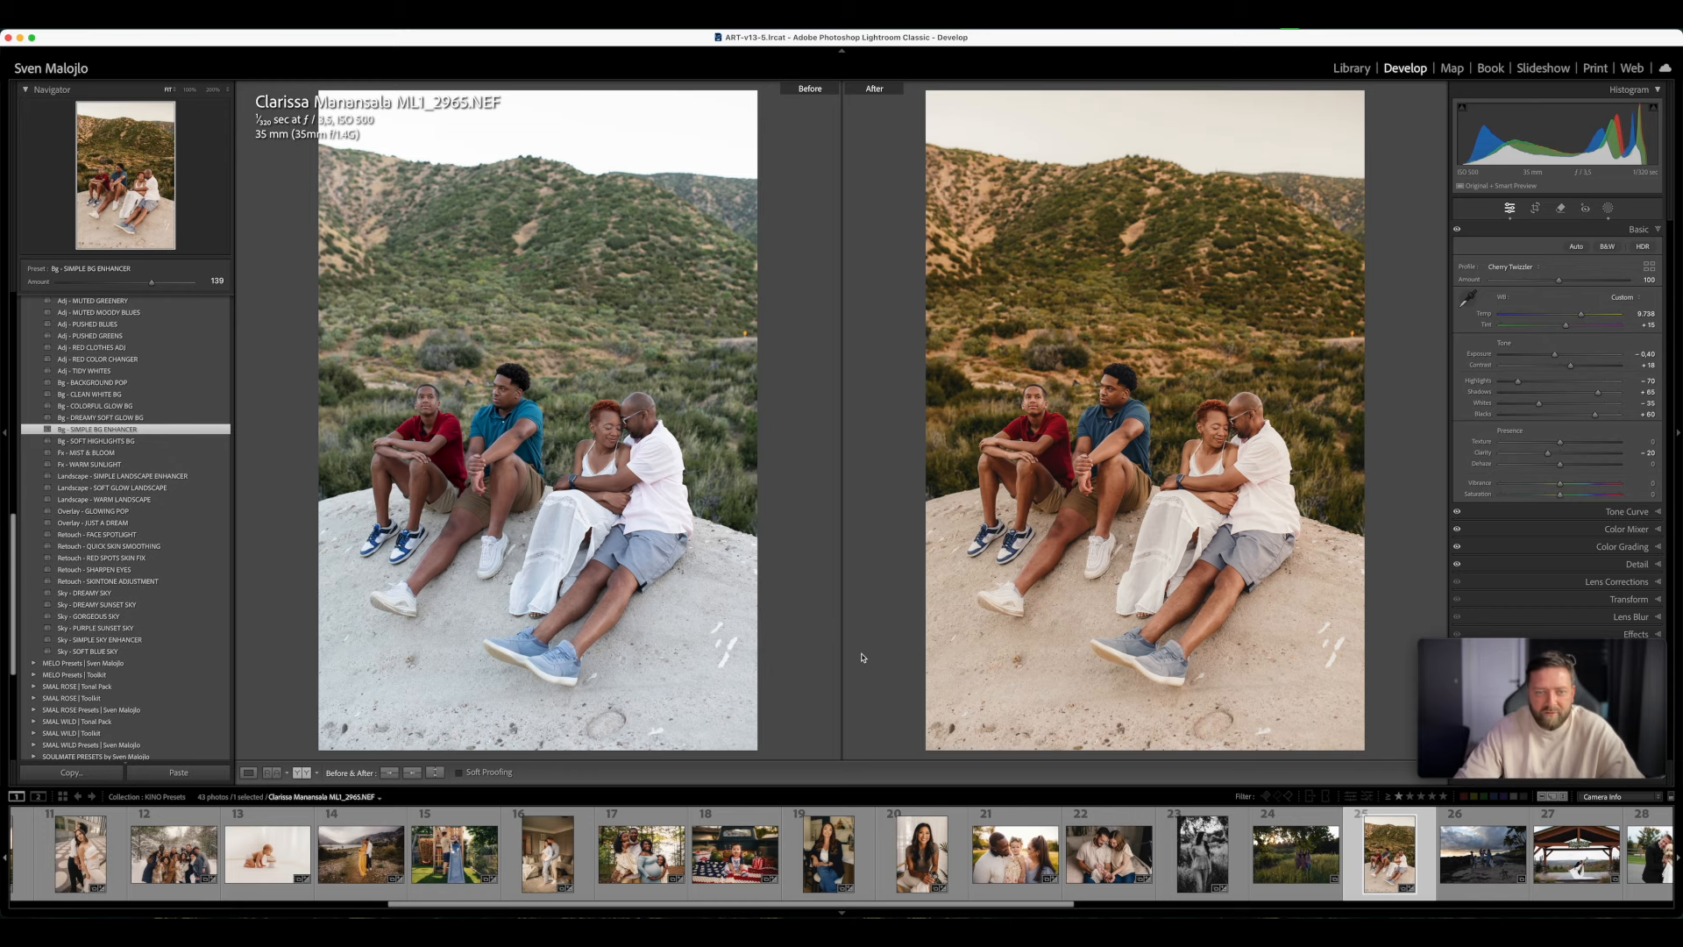
pyautogui.press('y')
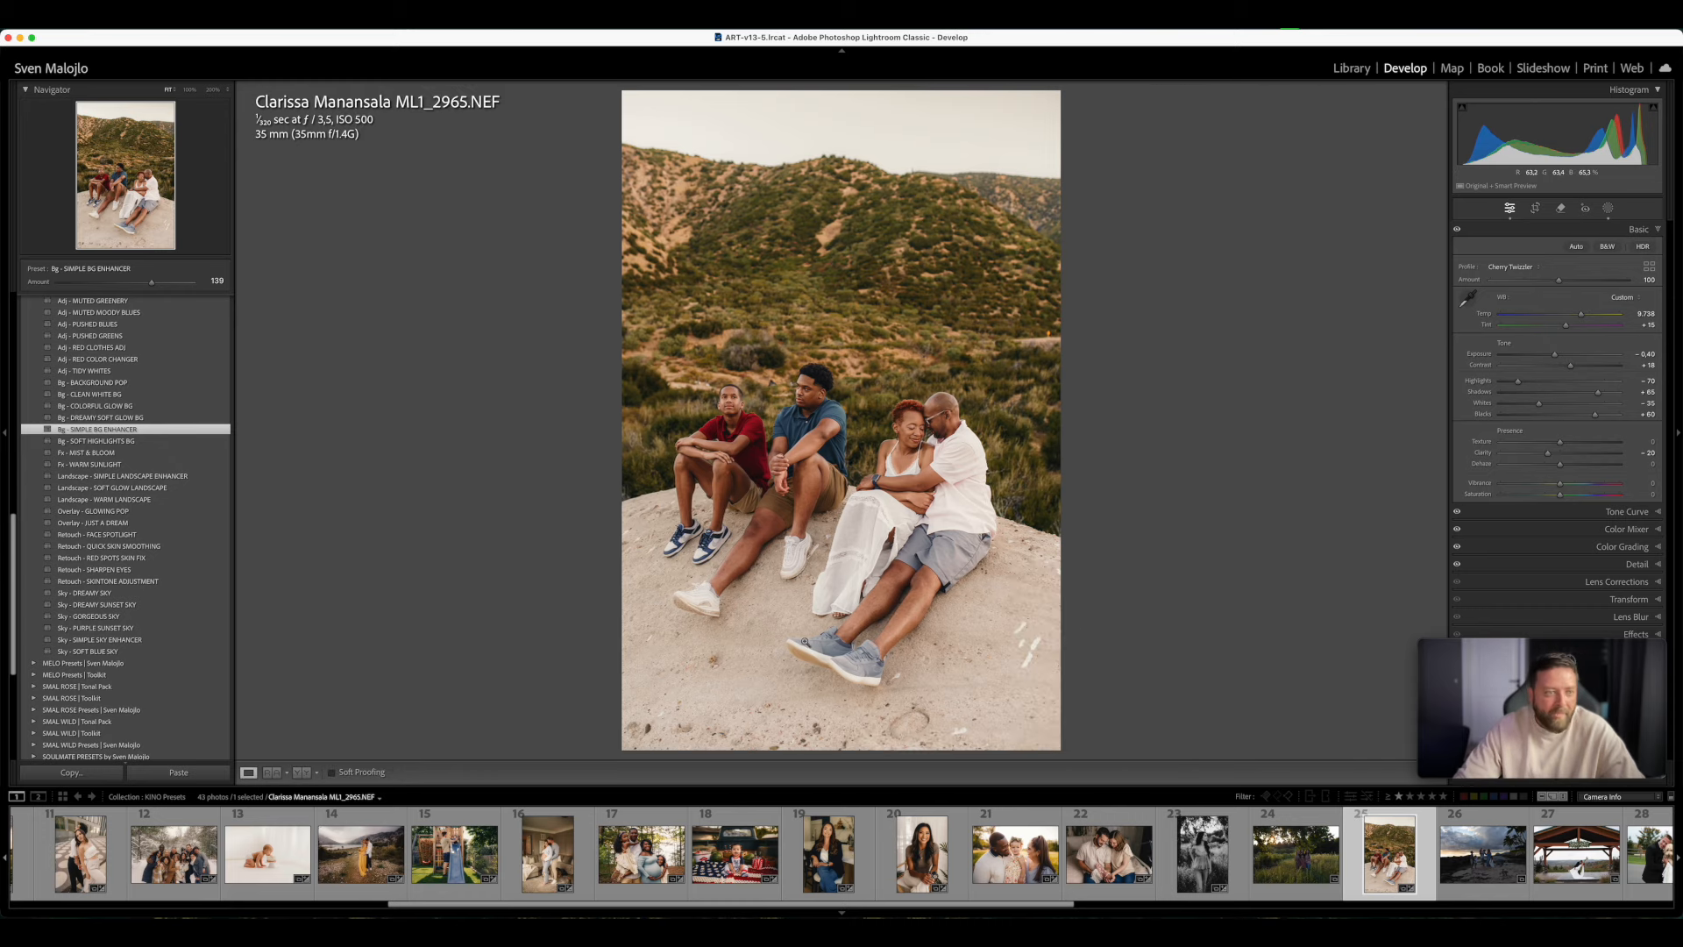
# - Switch the family photo to KINO 02 - F, inspect it up close and compare it before and after side by side
pyautogui.scroll(20, 126, 526)
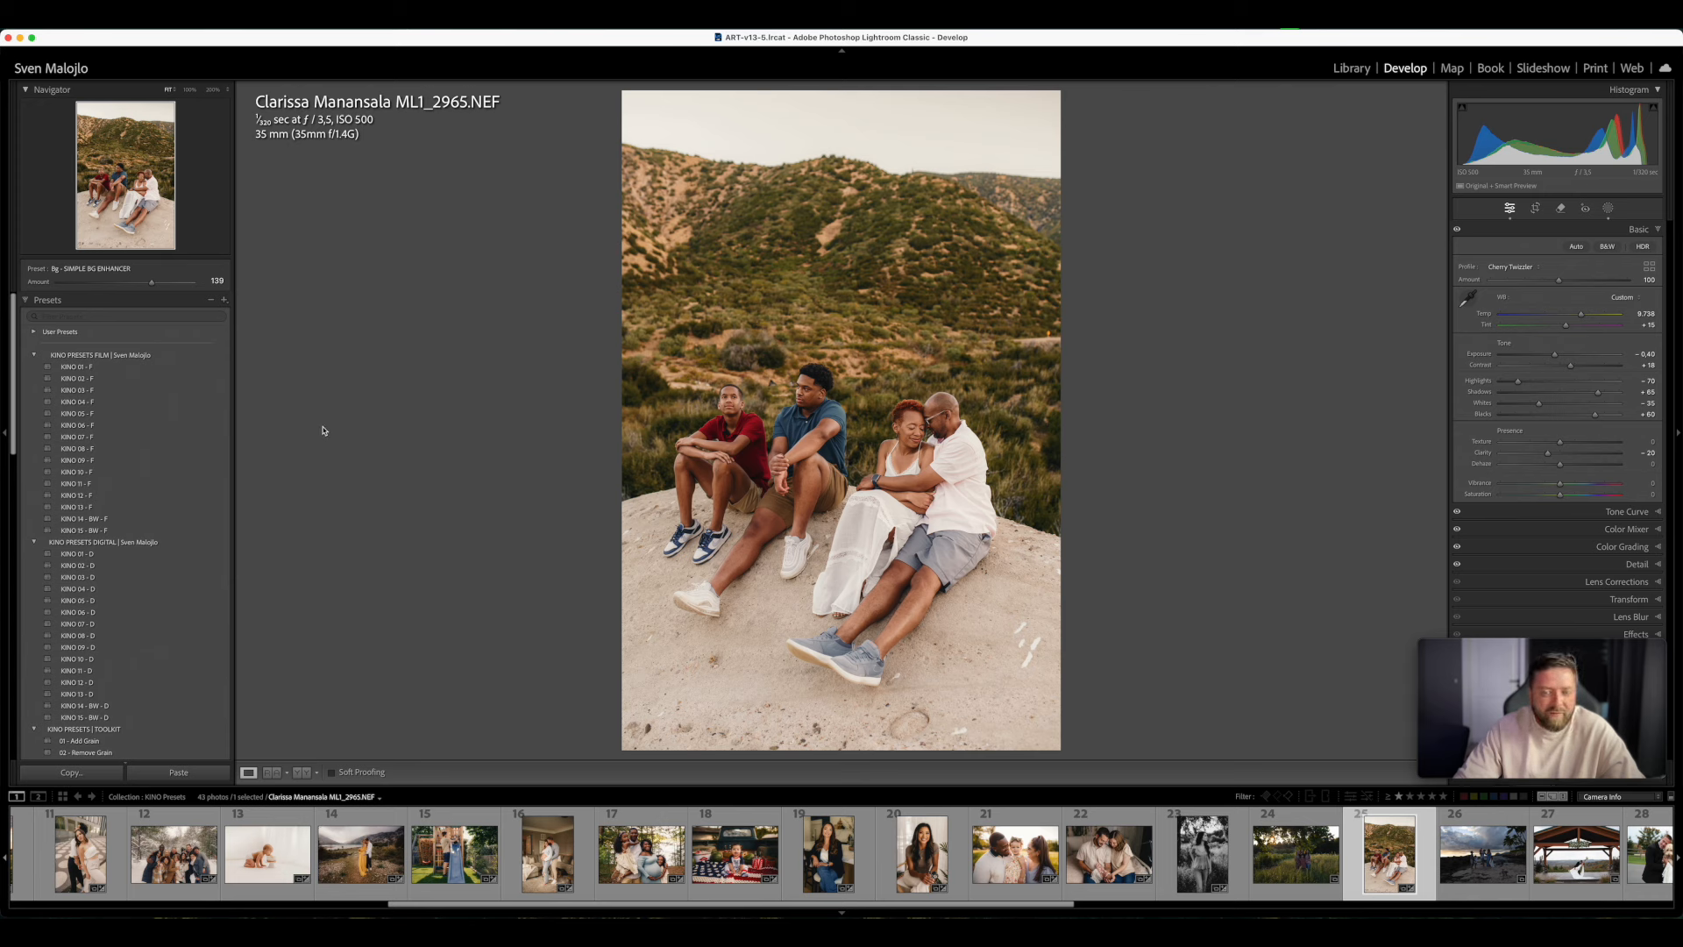
pyautogui.click(110, 384)
pyautogui.click(777, 443)
pyautogui.click(776, 443)
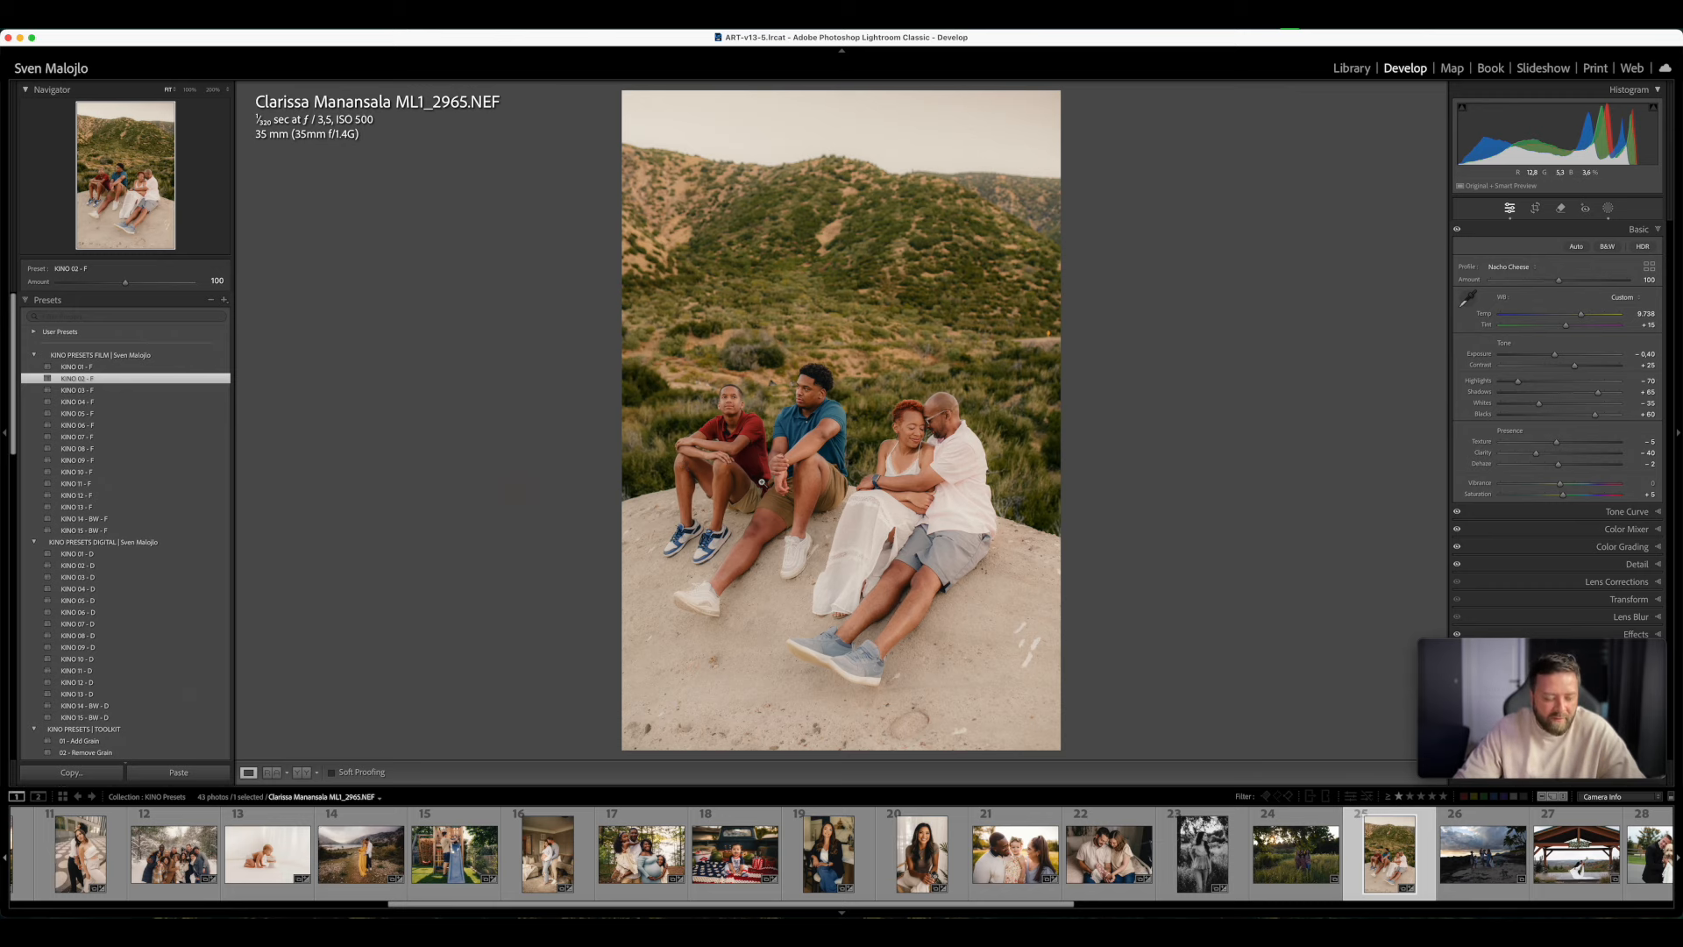
pyautogui.press('y')
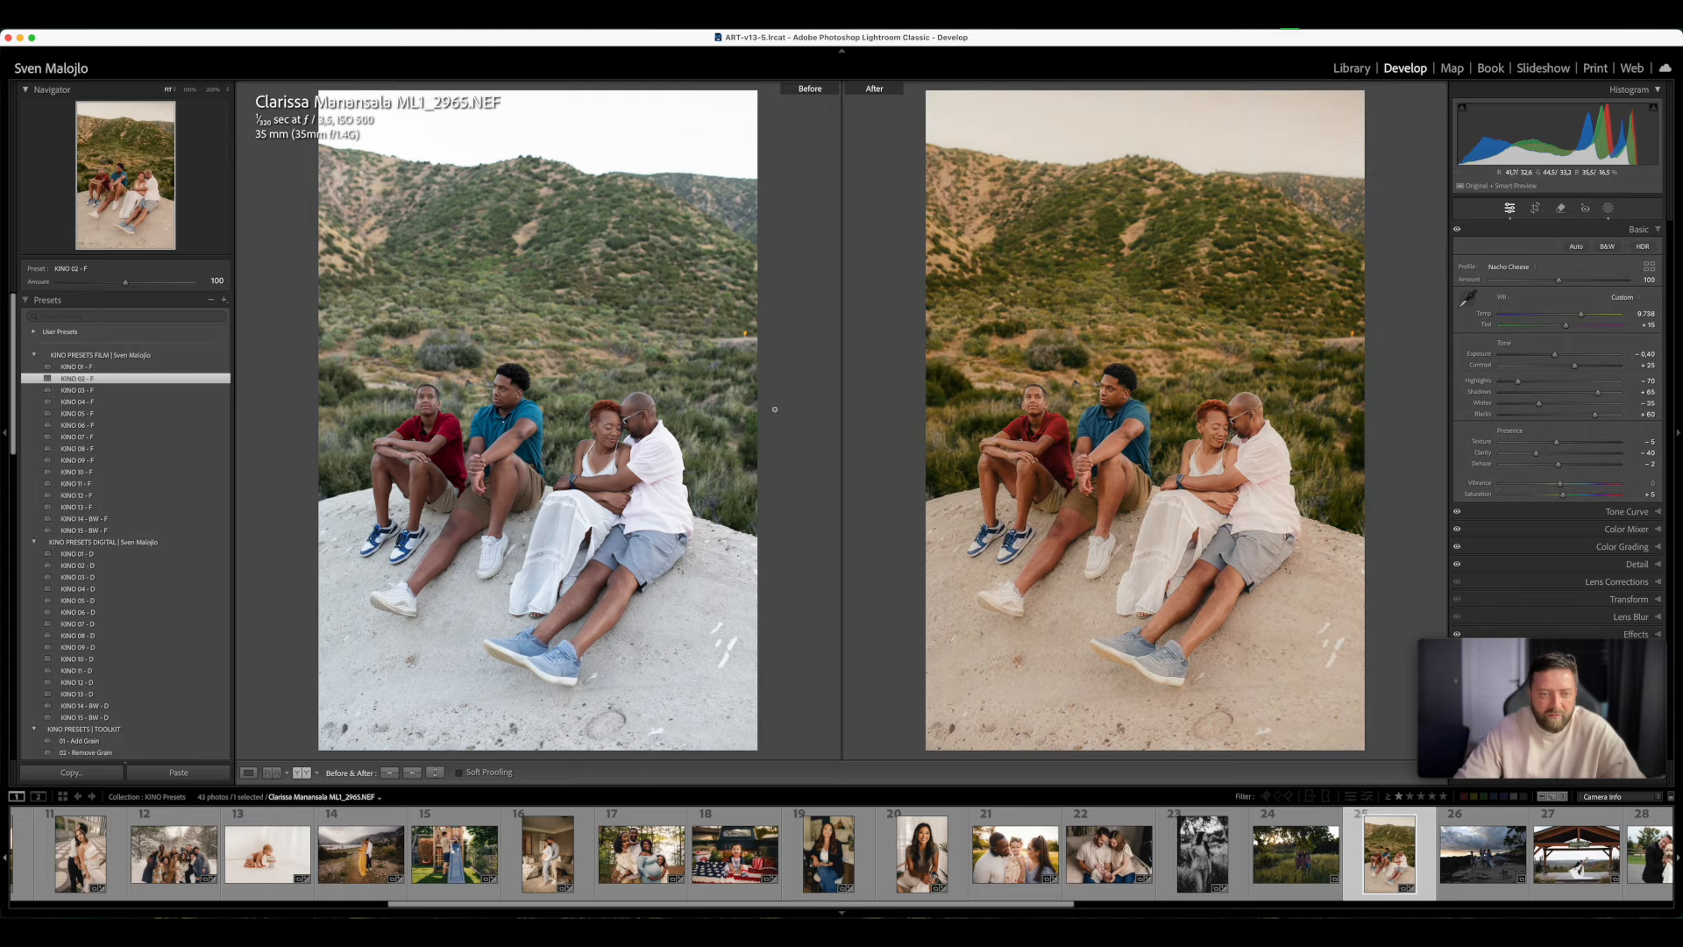
pyautogui.click(1064, 441)
pyautogui.click(1062, 440)
pyautogui.press('y')
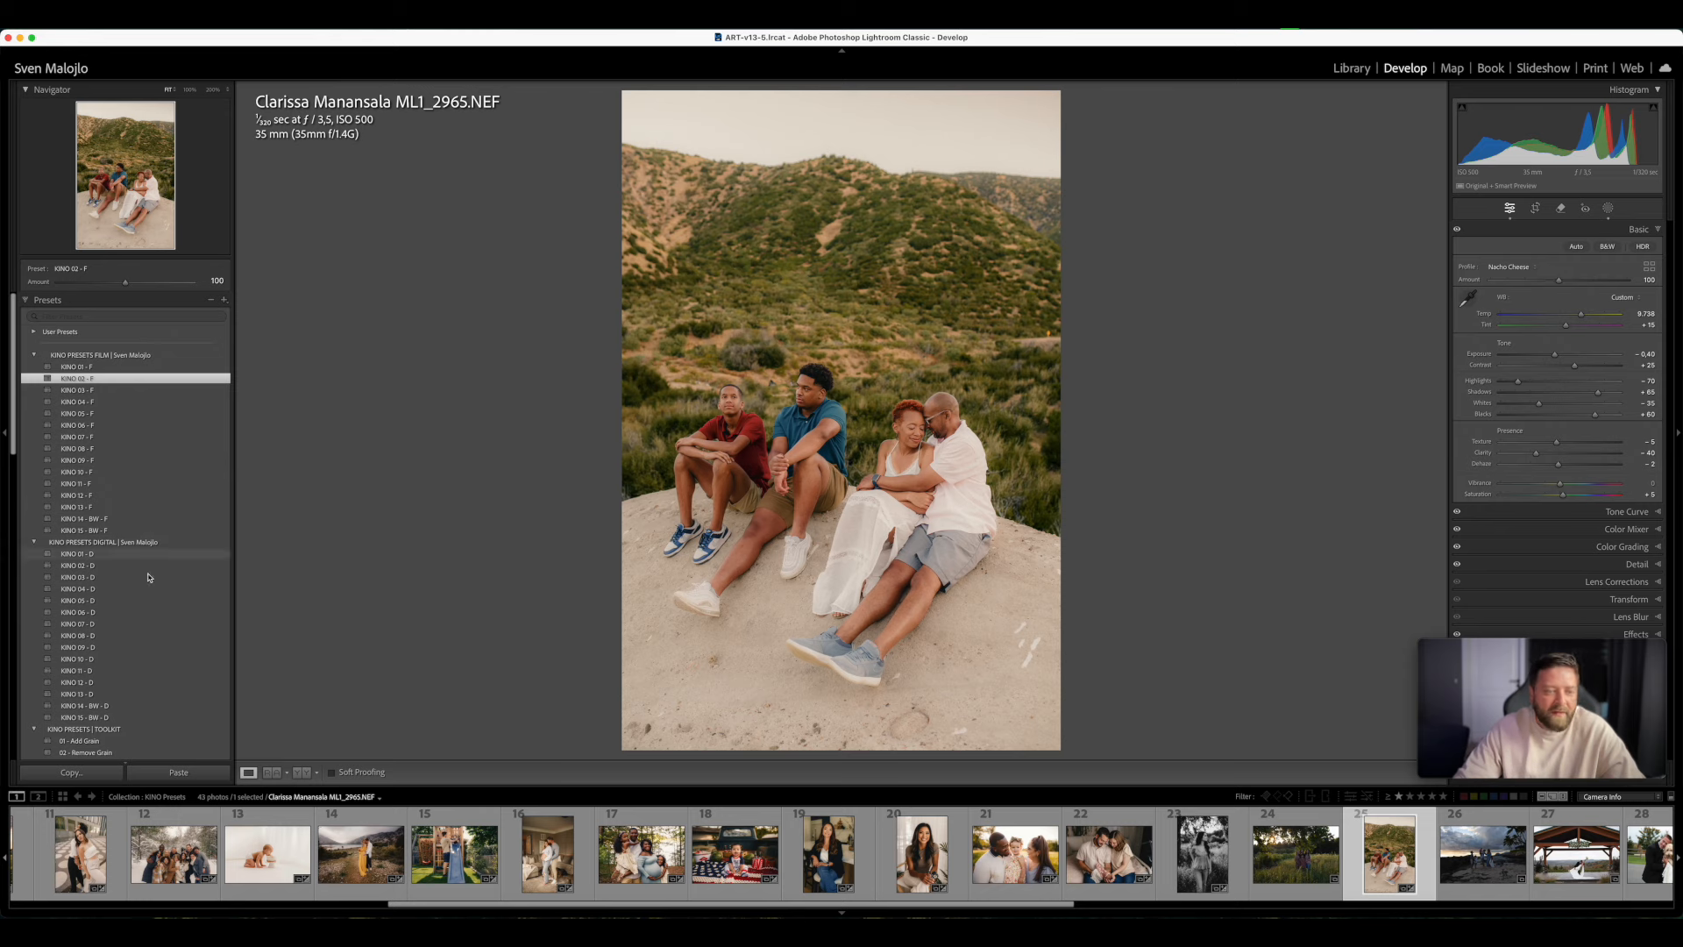
# - Add the AI mask preset Adj - RED CLOTHES ADJ, compare the red shirt before and after up close, and set the preset Amount to 89
pyautogui.scroll(-8, 182, 637)
pyautogui.scroll(-5, 182, 638)
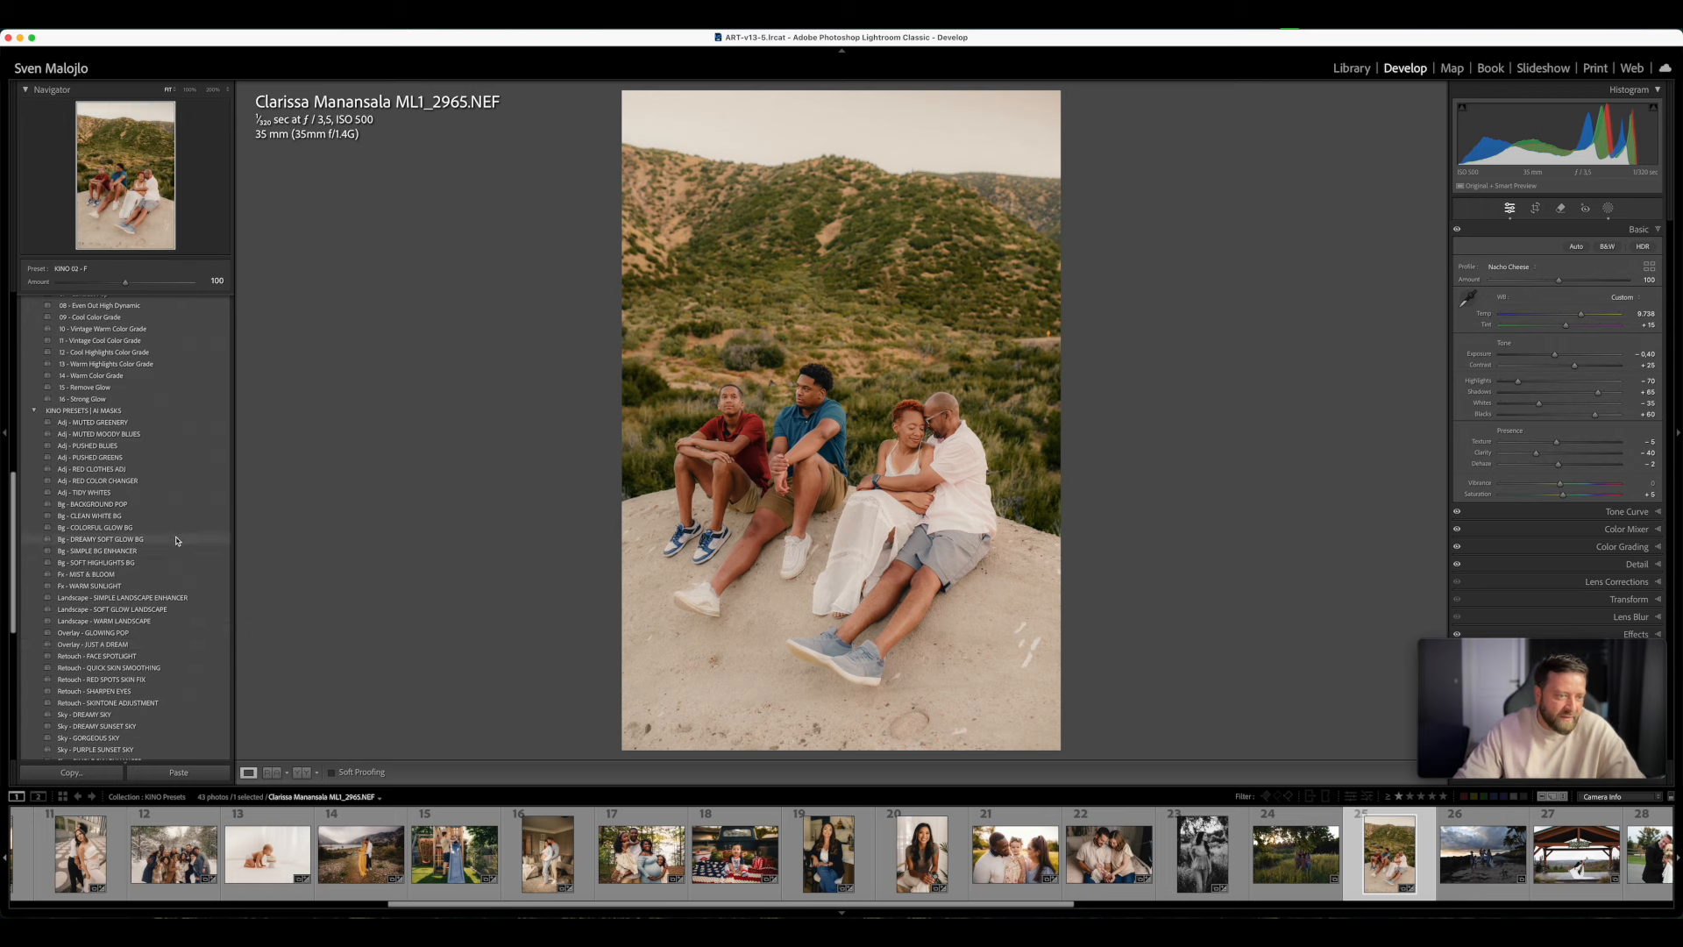
pyautogui.click(77, 472)
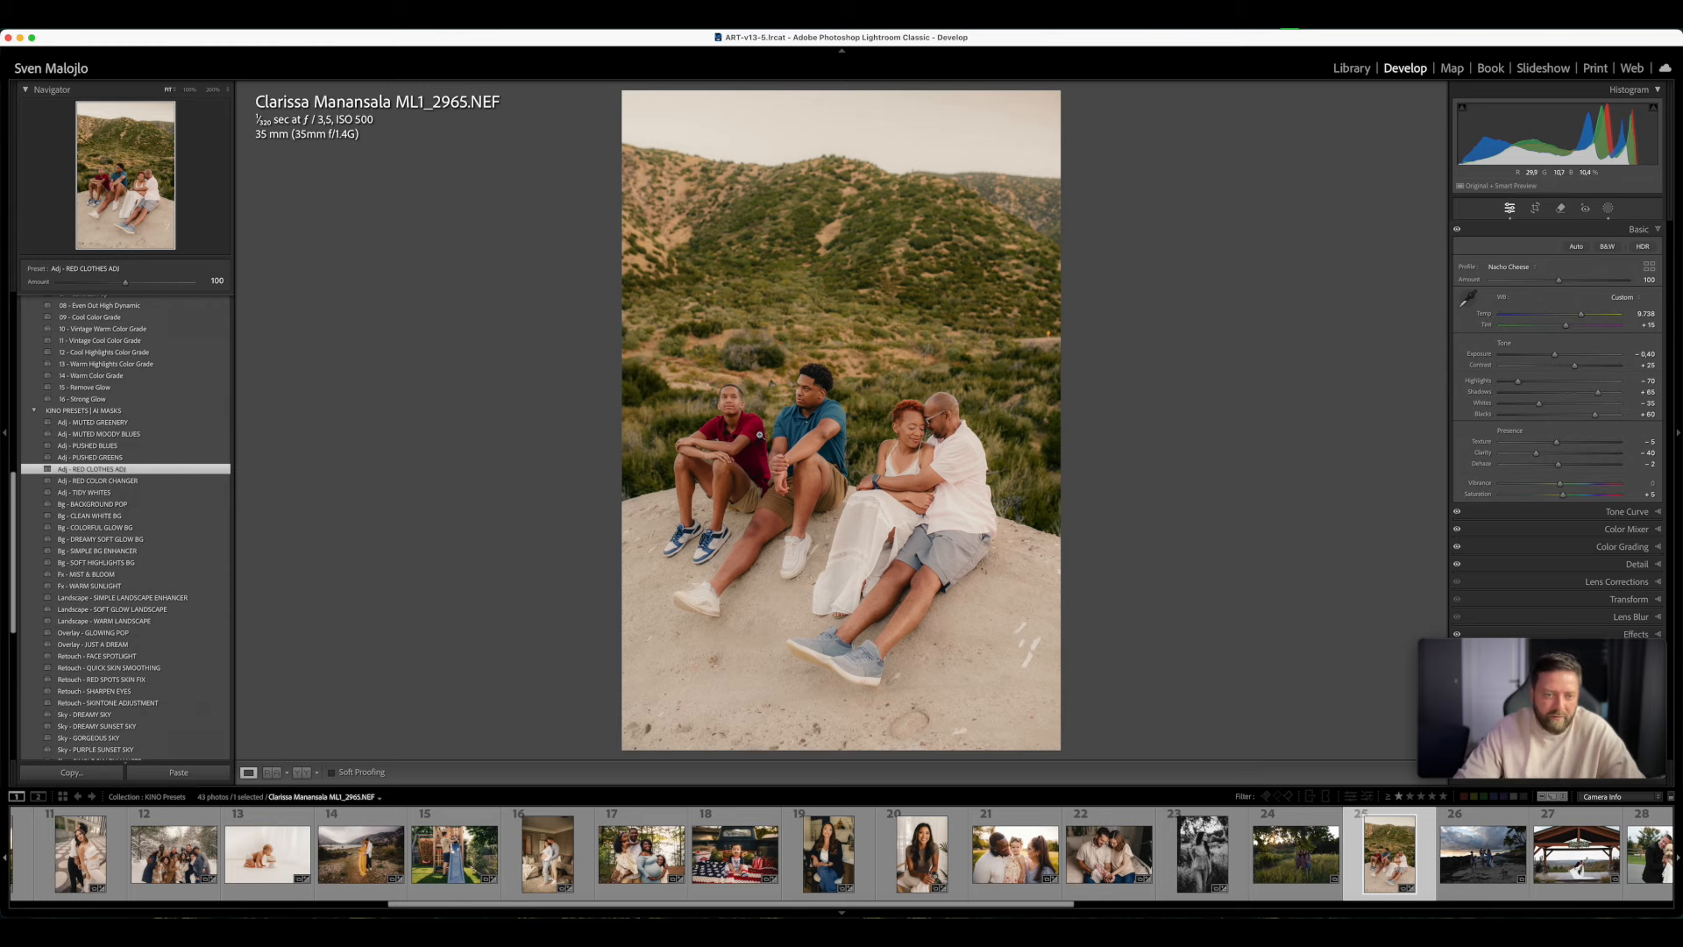
pyautogui.click(760, 434)
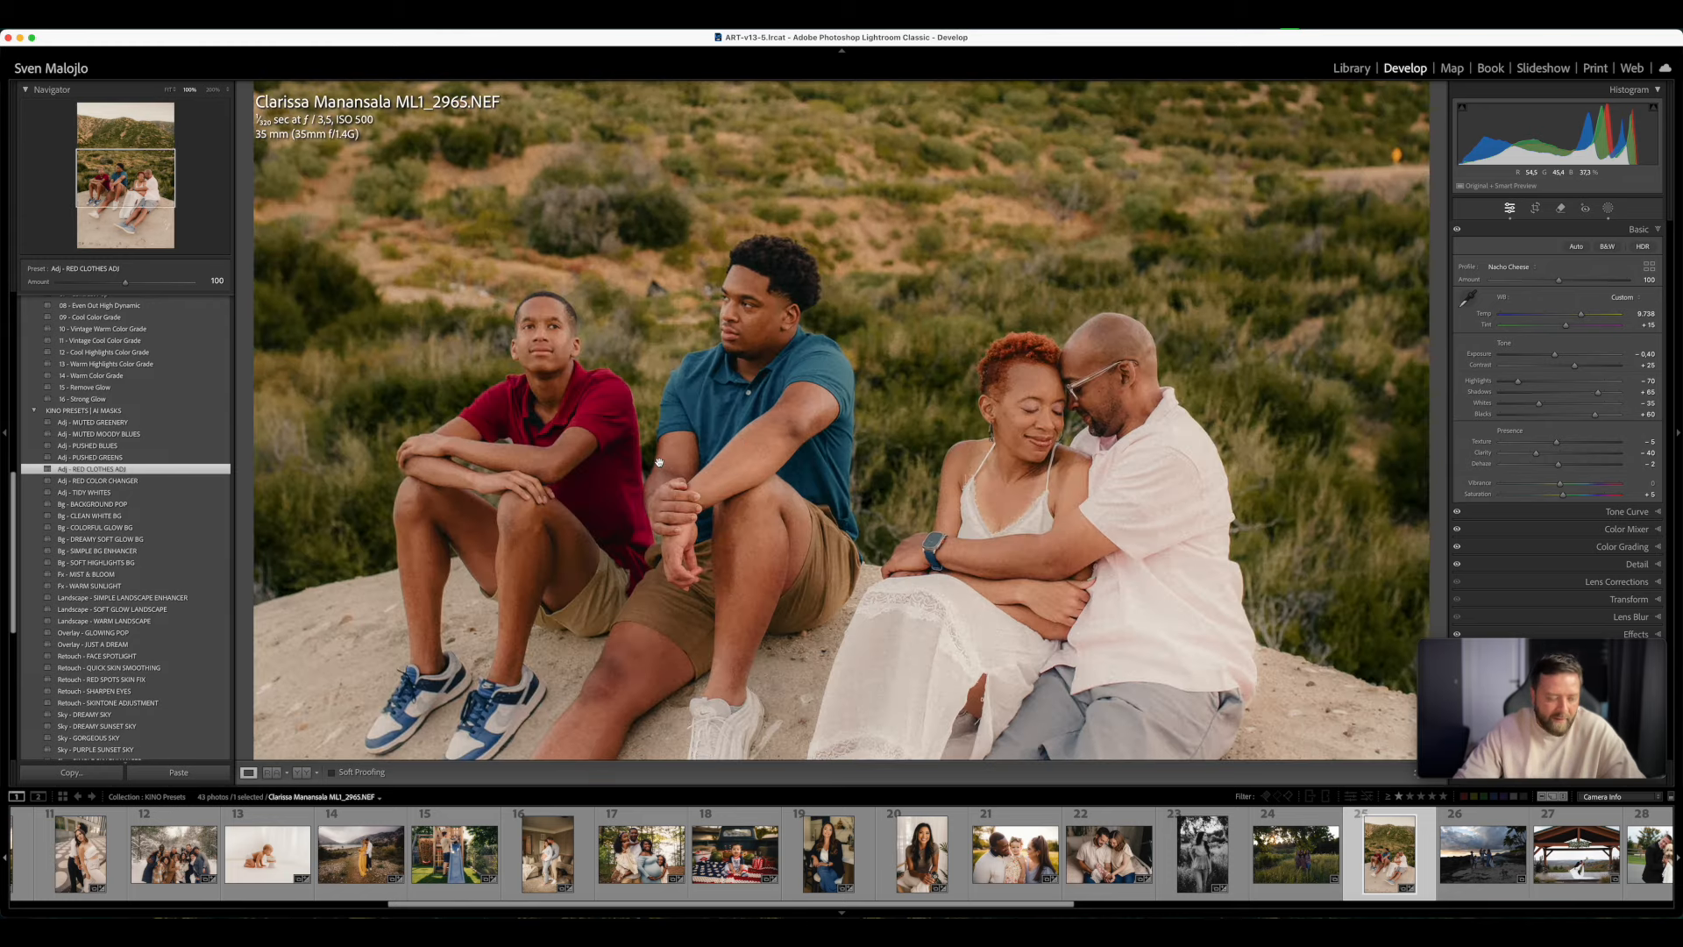
pyautogui.press('y')
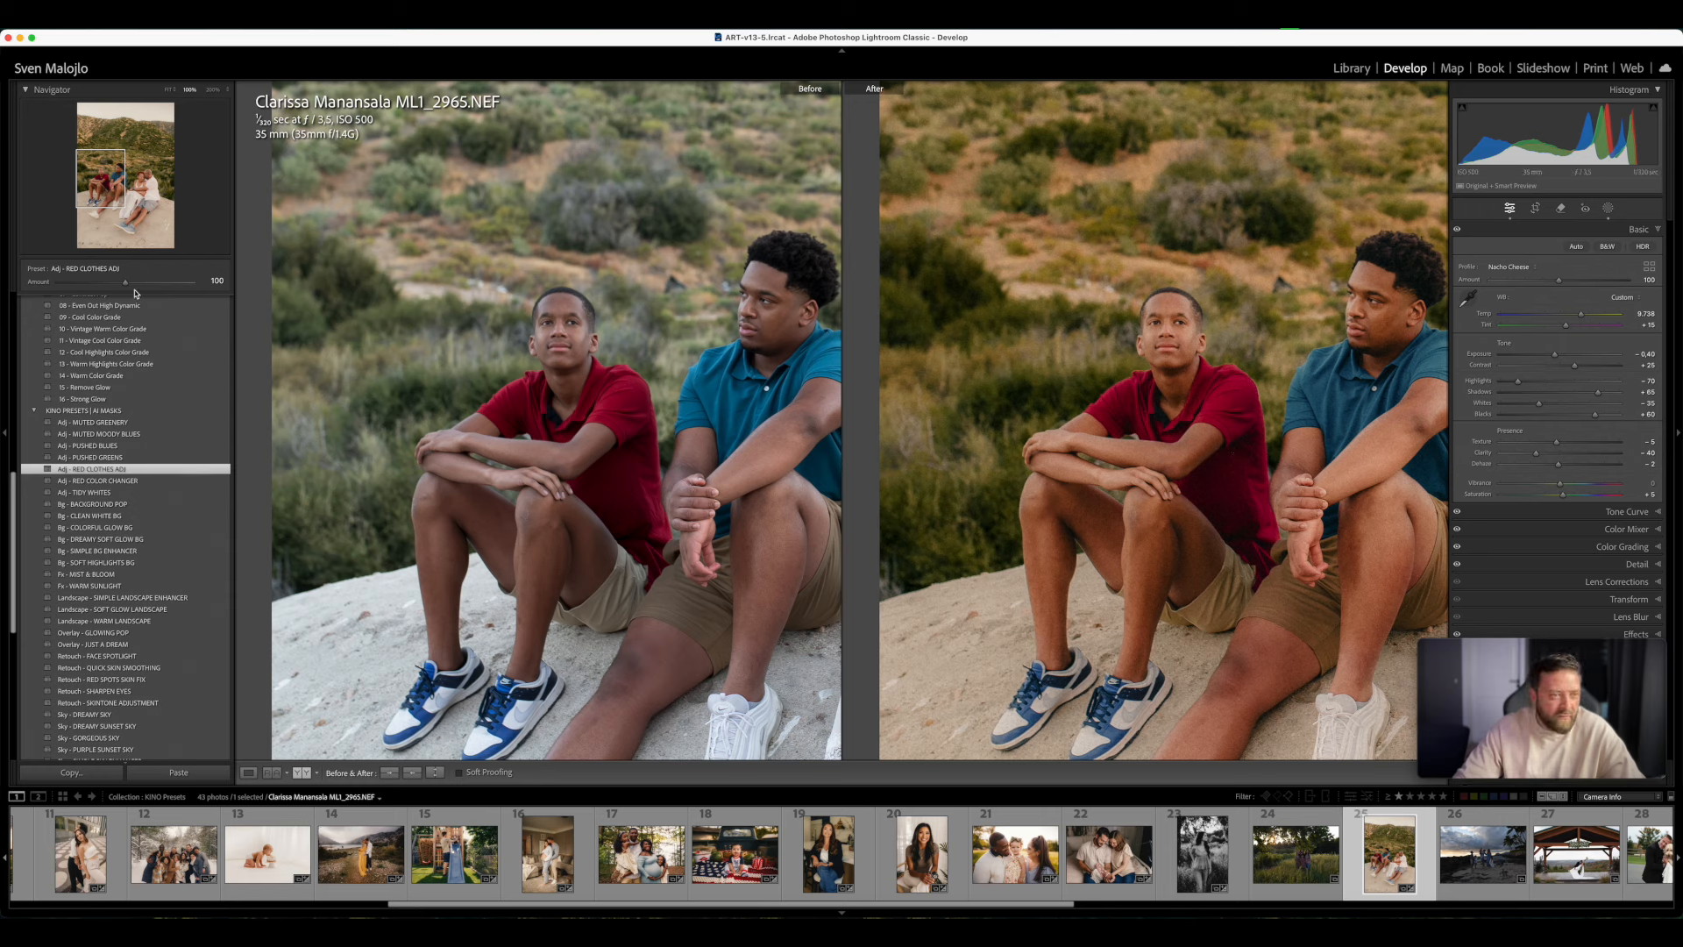
pyautogui.moveTo(125, 283)
pyautogui.mouseDown()
pyautogui.moveTo(215, 288)
pyautogui.moveTo(2, 292)
pyautogui.moveTo(126, 306)
pyautogui.mouseUp()
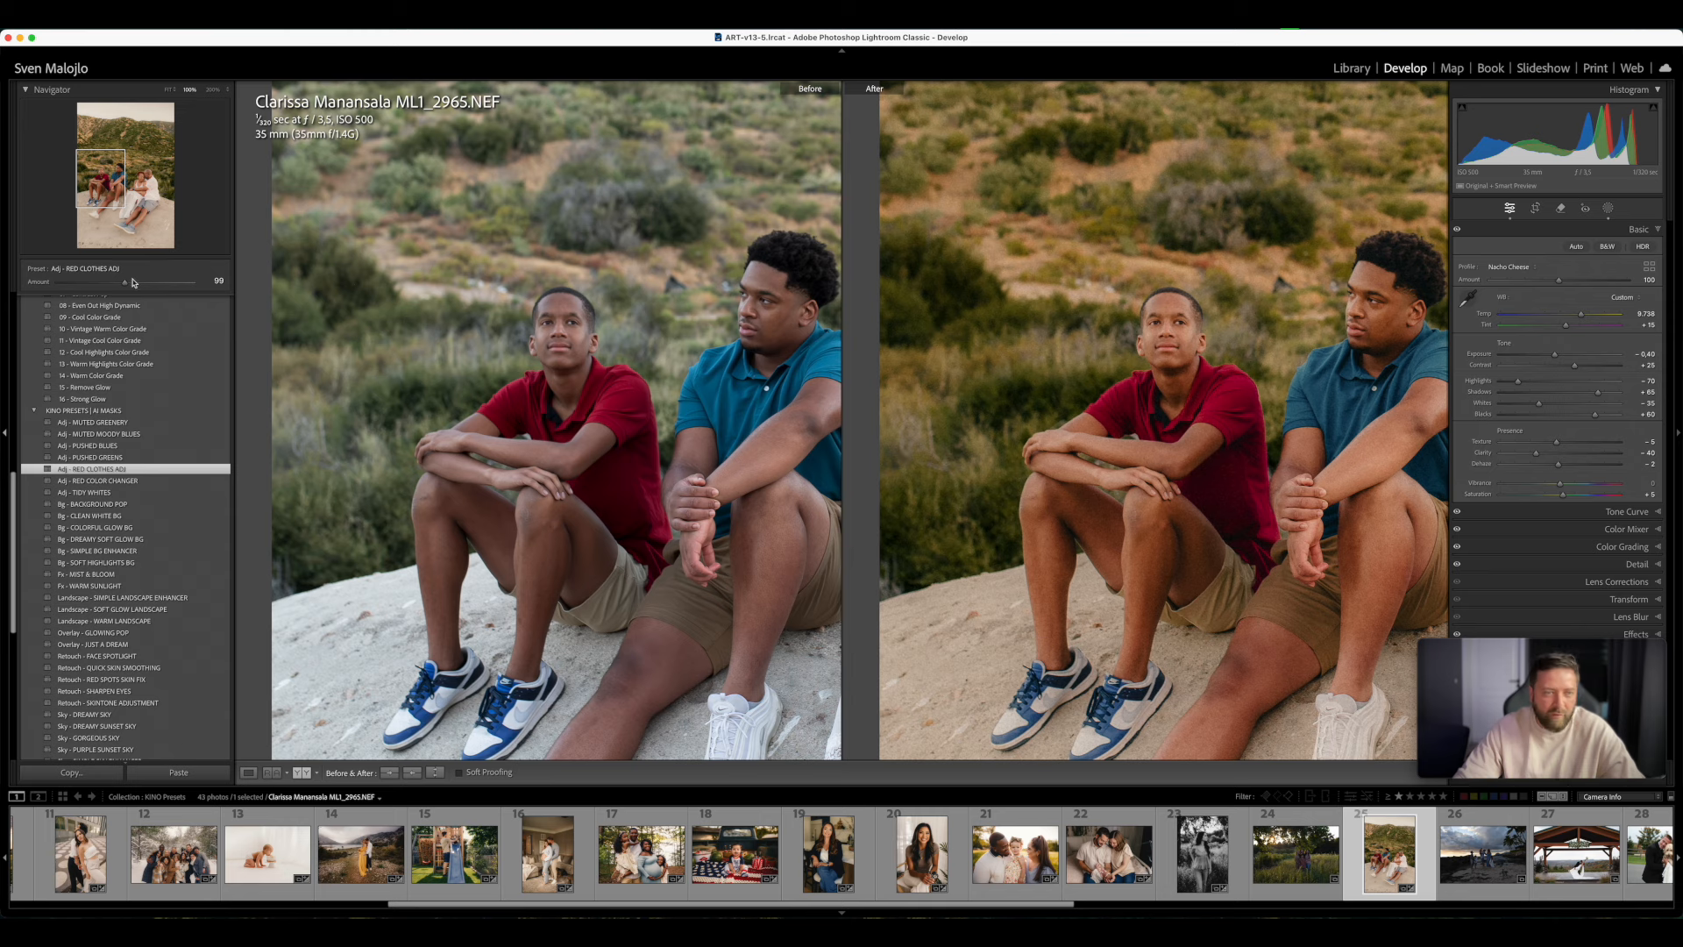
pyautogui.moveTo(127, 286); pyautogui.dragTo(117, 283)
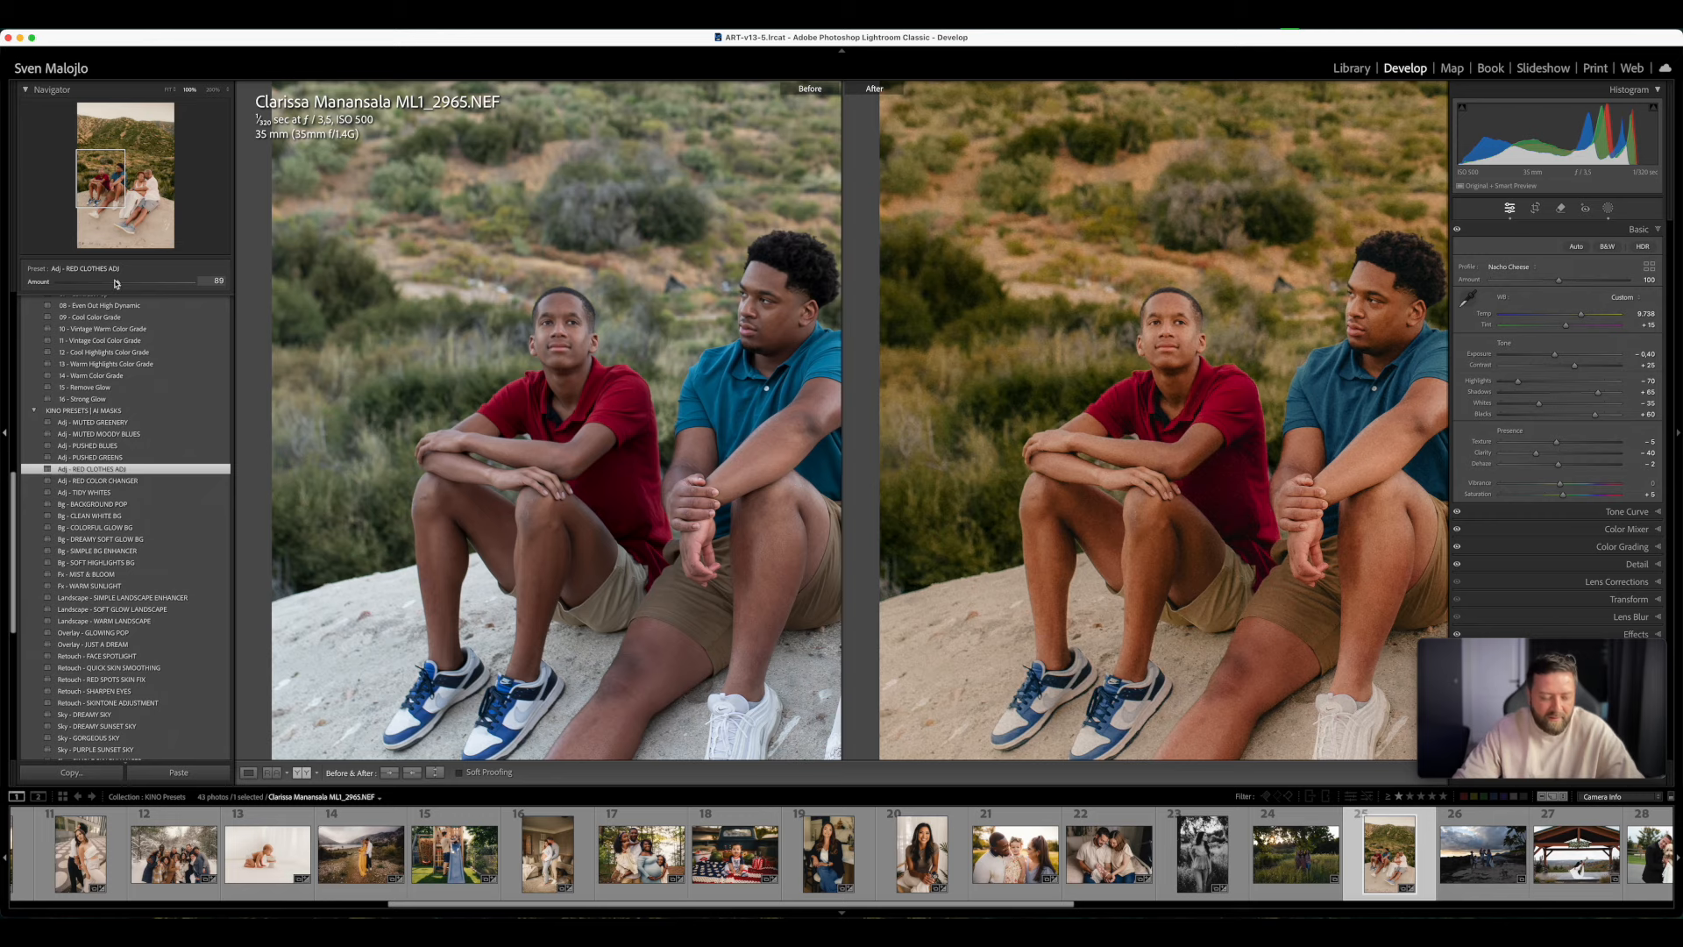
pyautogui.click(1006, 334)
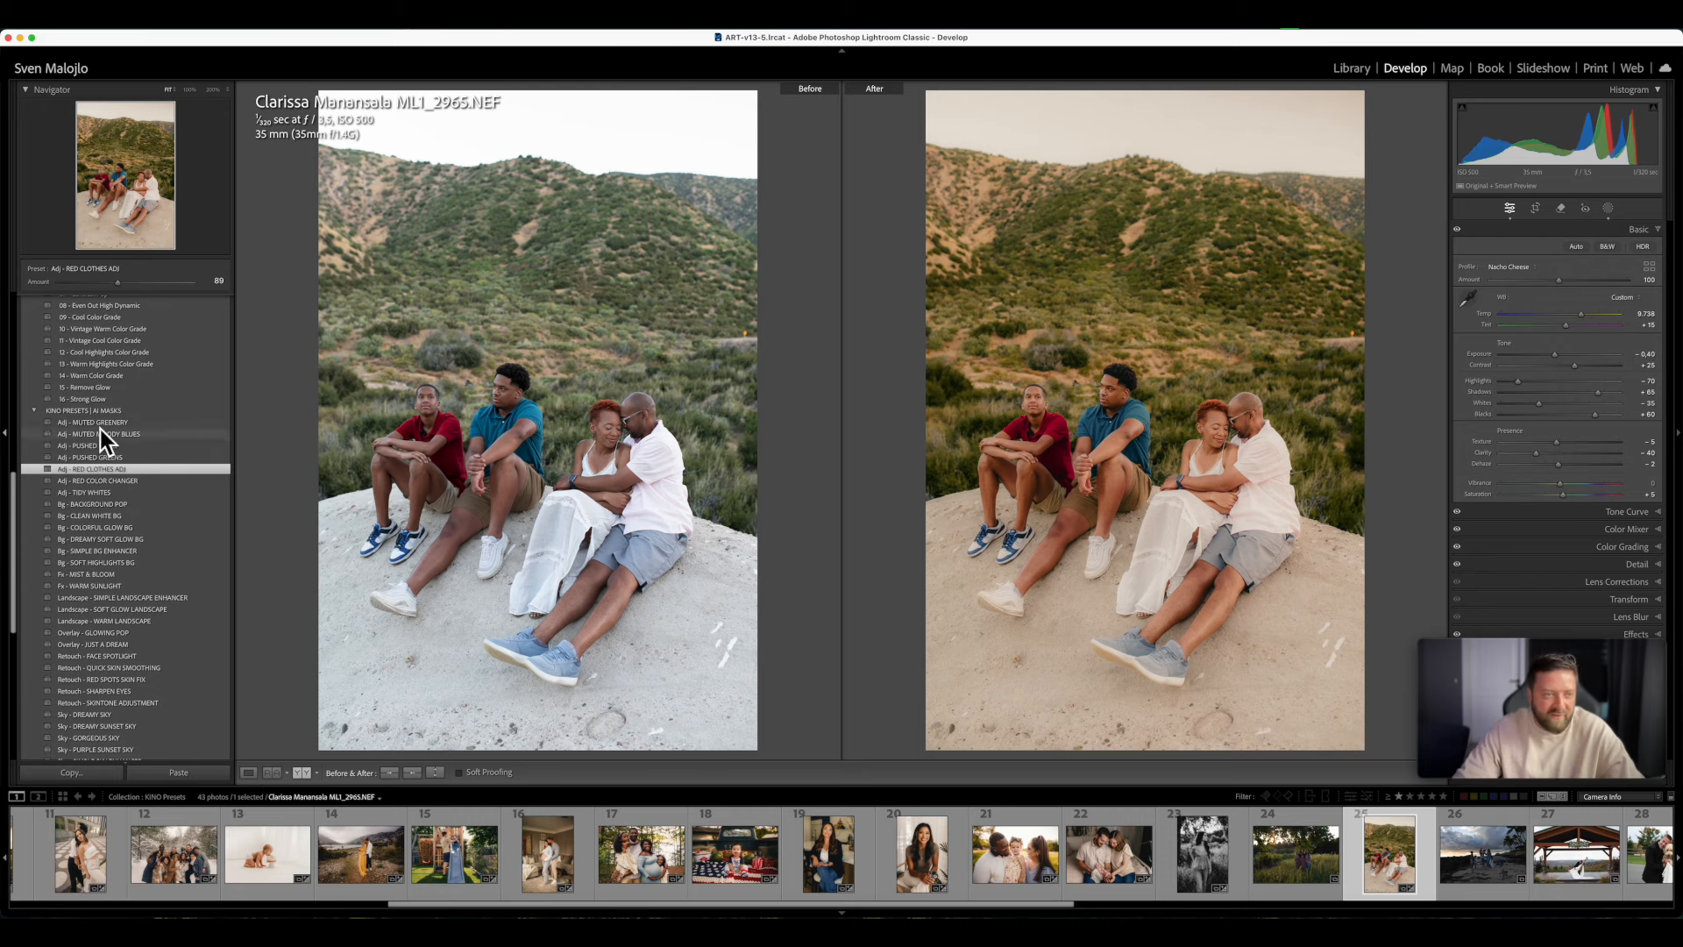
# - Delete the RED CLOTHES ADJ mask from the family photo, keeping the landscape and sky masks
pyautogui.scroll(10, 132, 412)
pyautogui.scroll(1, 136, 402)
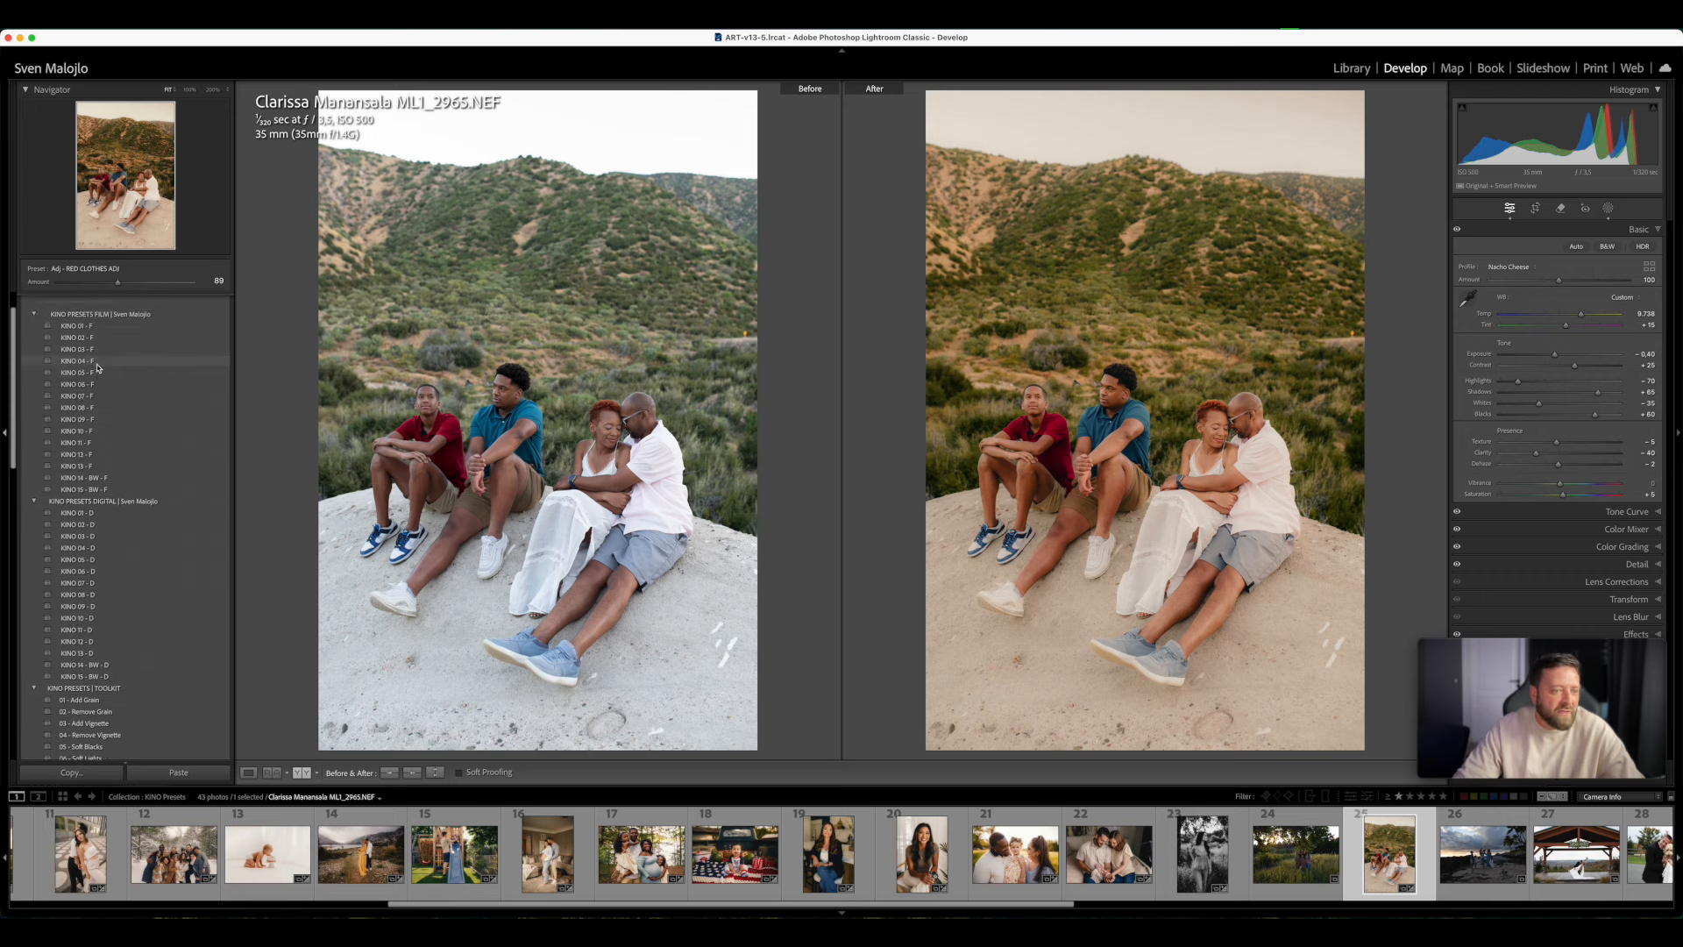
pyautogui.click(1608, 208)
pyautogui.rightClick(1384, 162)
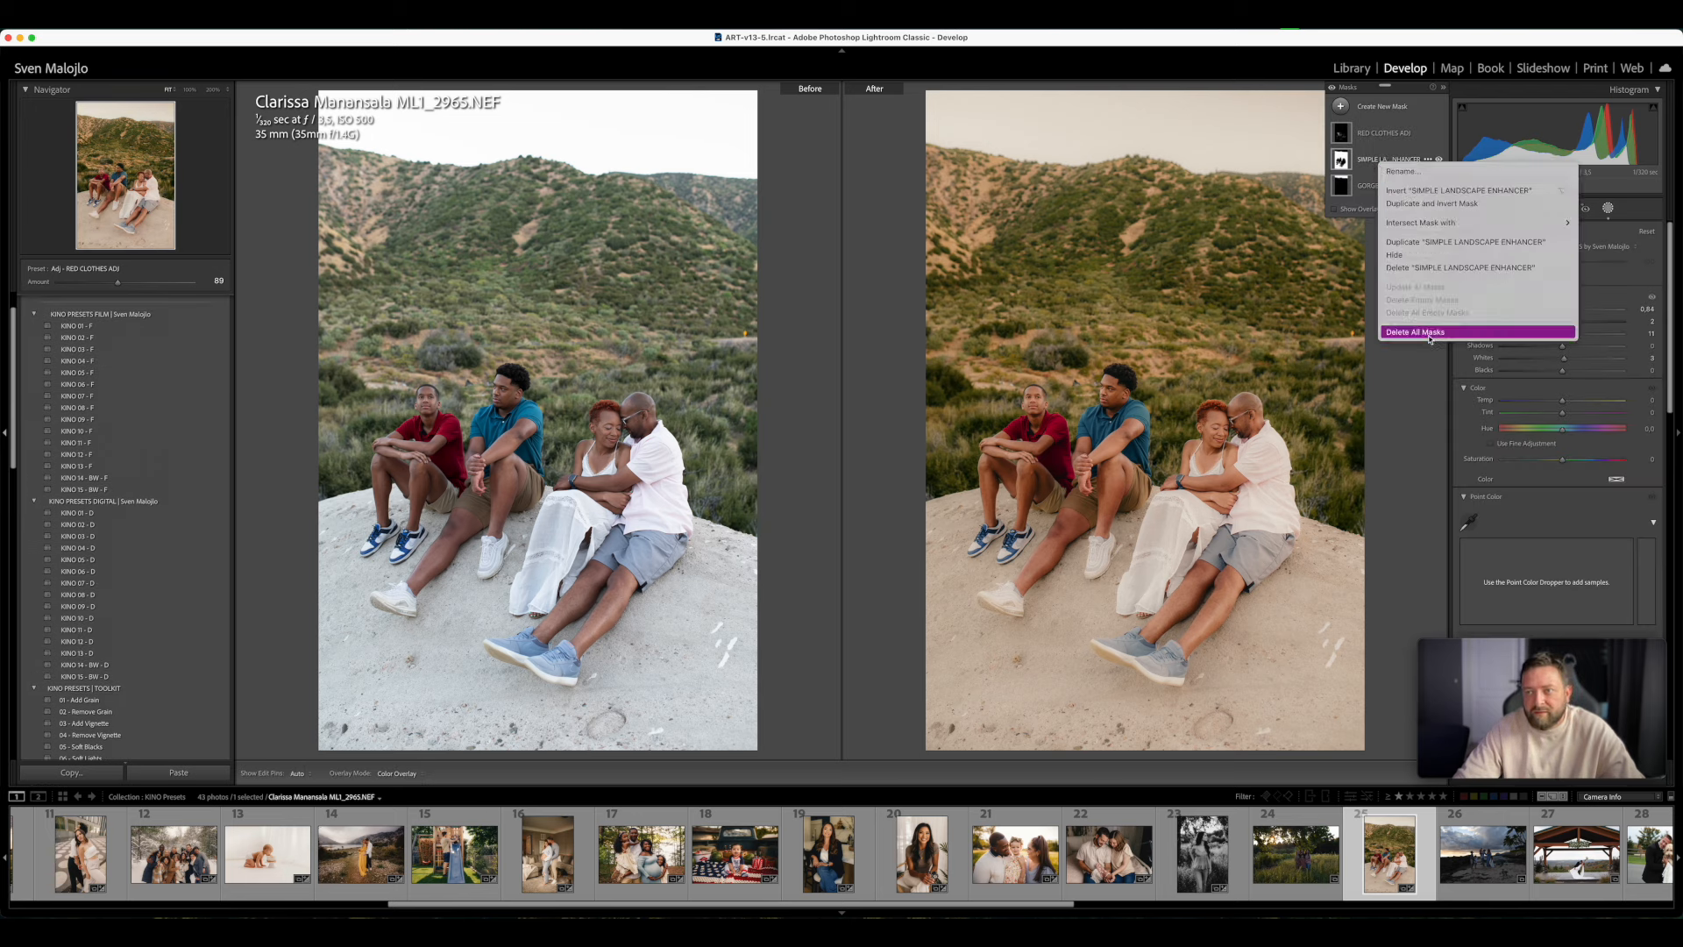
pyautogui.rightClick(1390, 132)
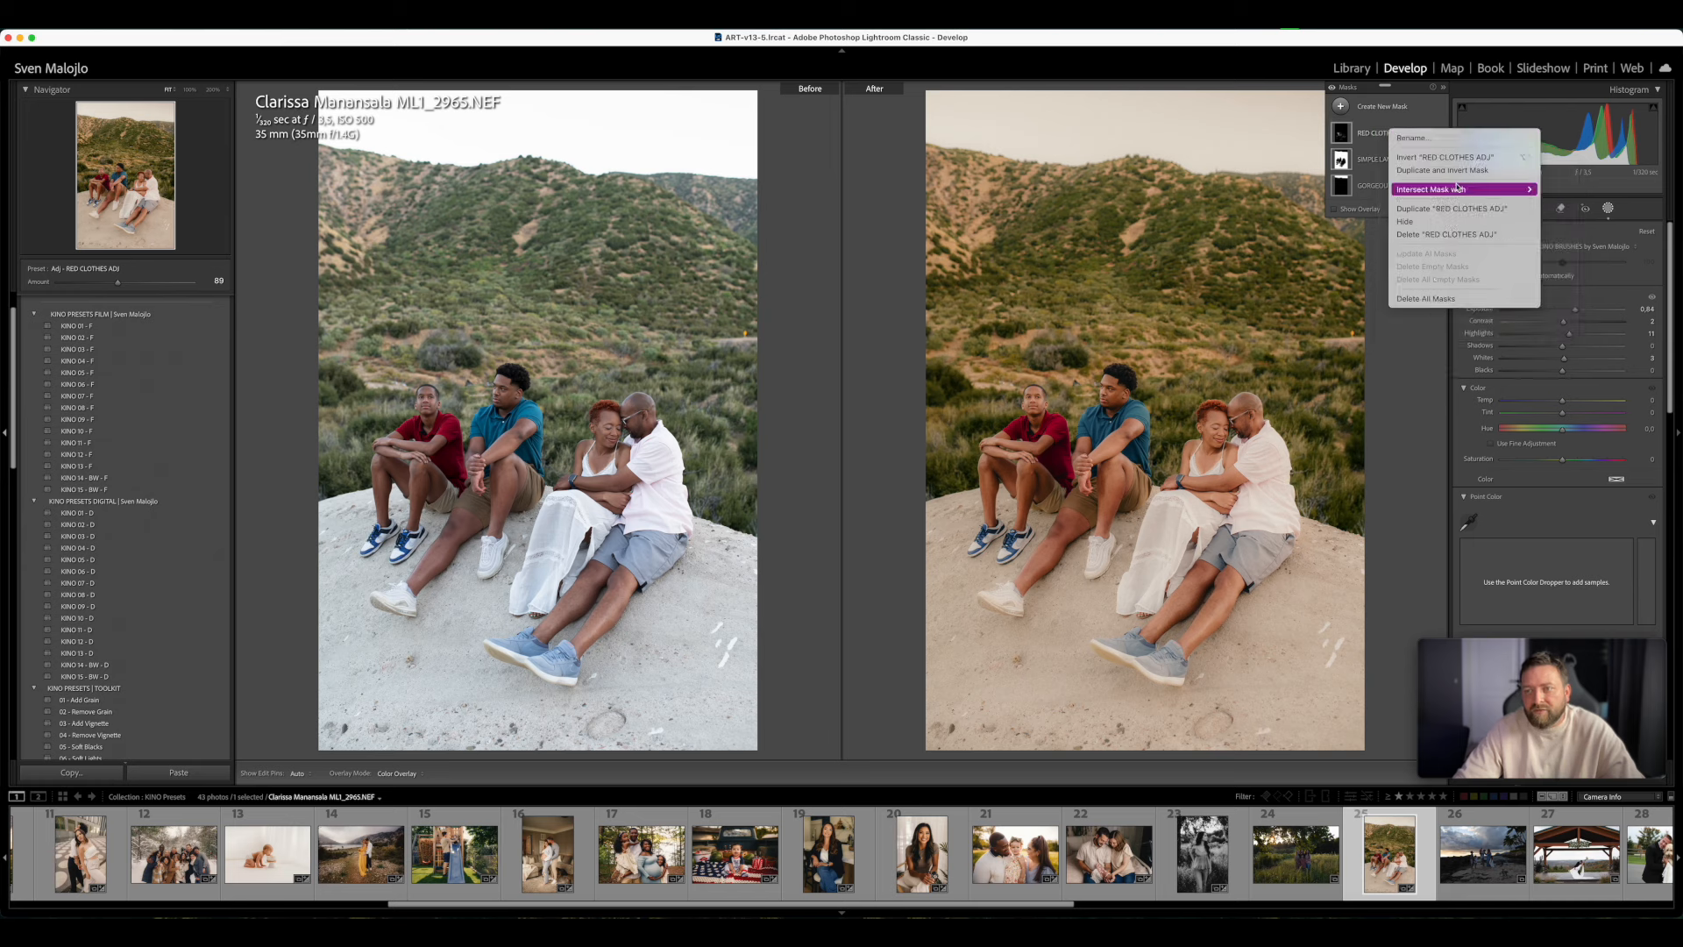
pyautogui.click(1460, 233)
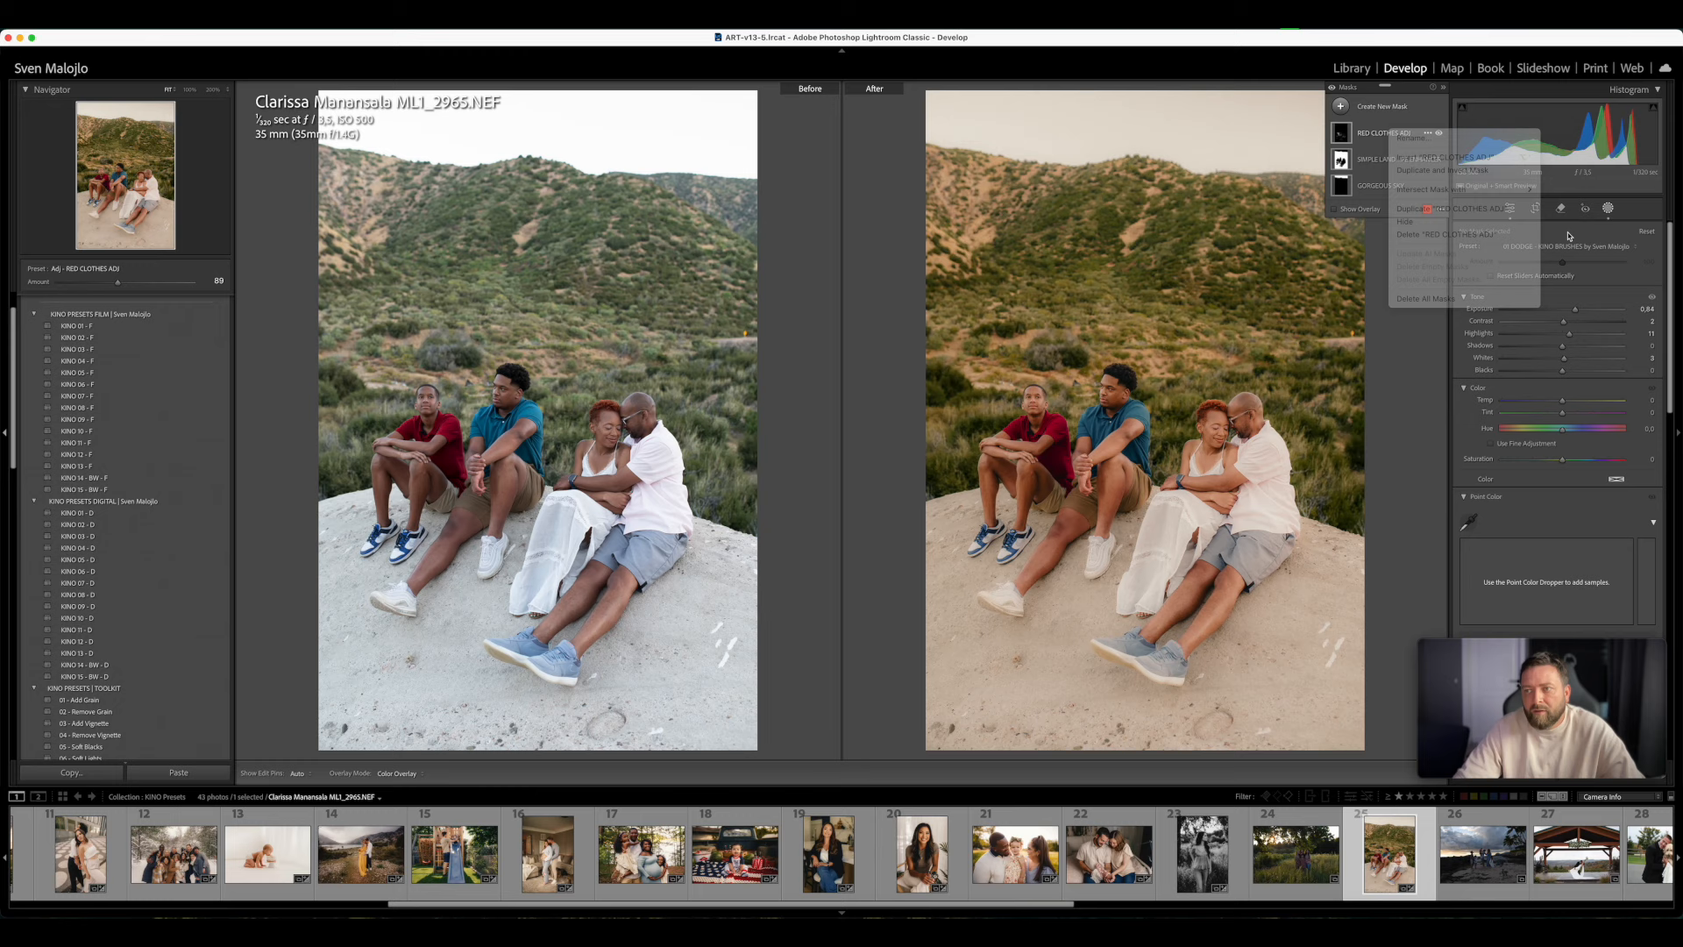
pyautogui.click(1608, 209)
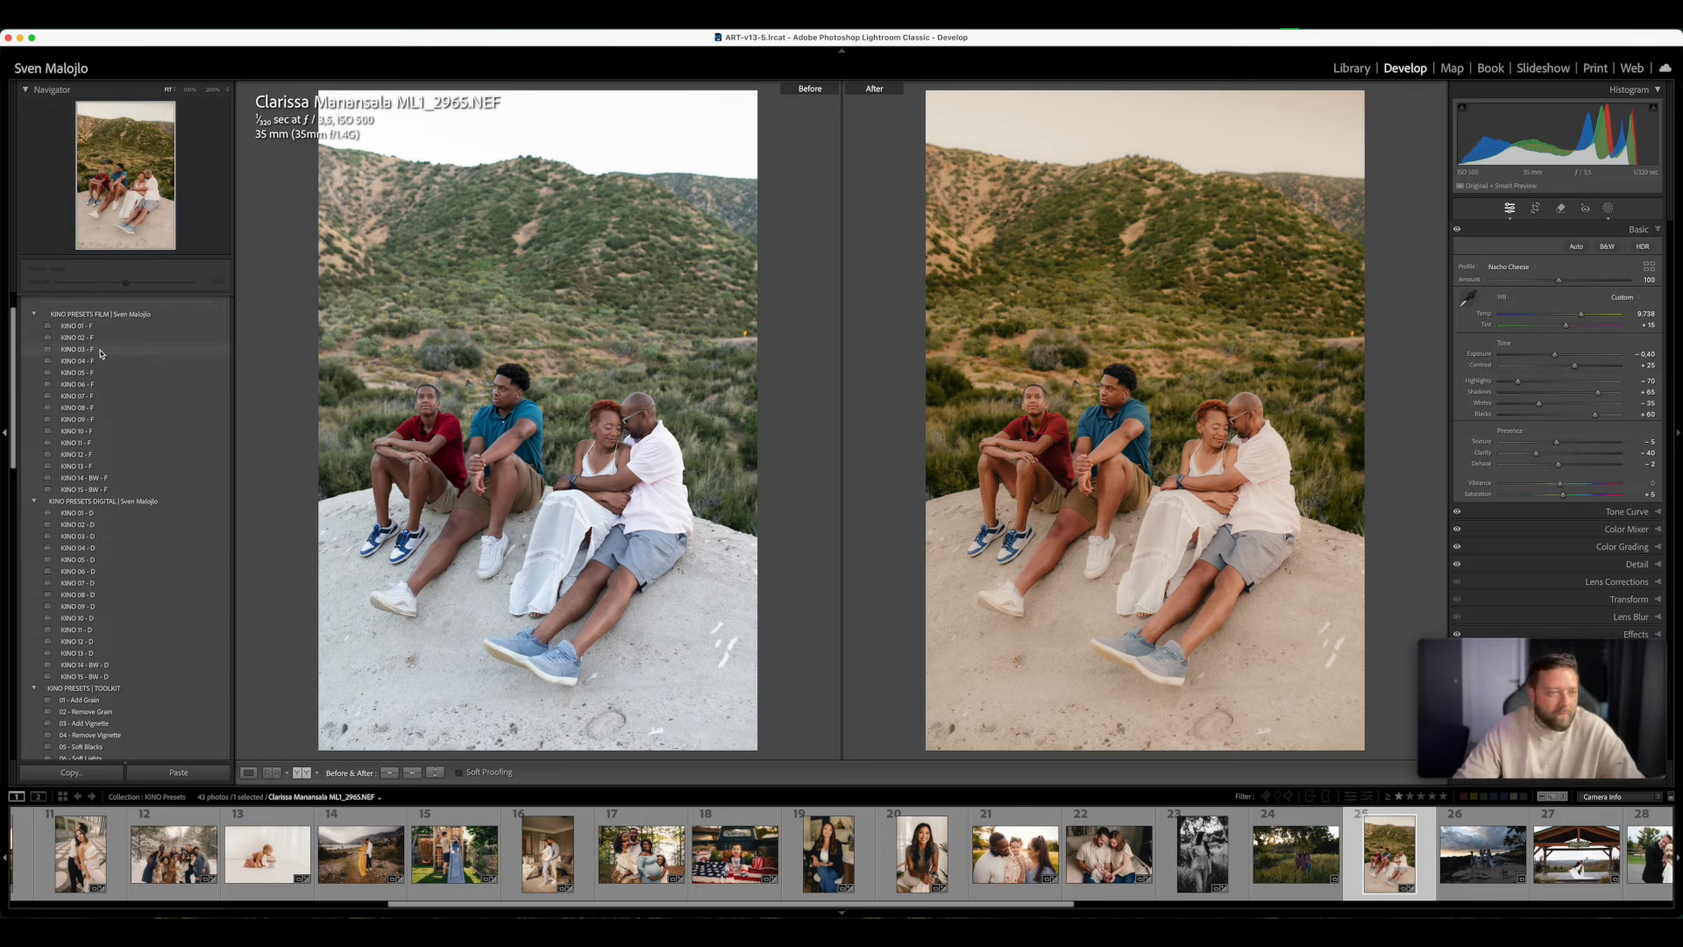
# - Try the film presets KINO 03, 05, 06, 09, 08, 11, 10, 12 and 13 - F on the family photo
pyautogui.click(203, 350)
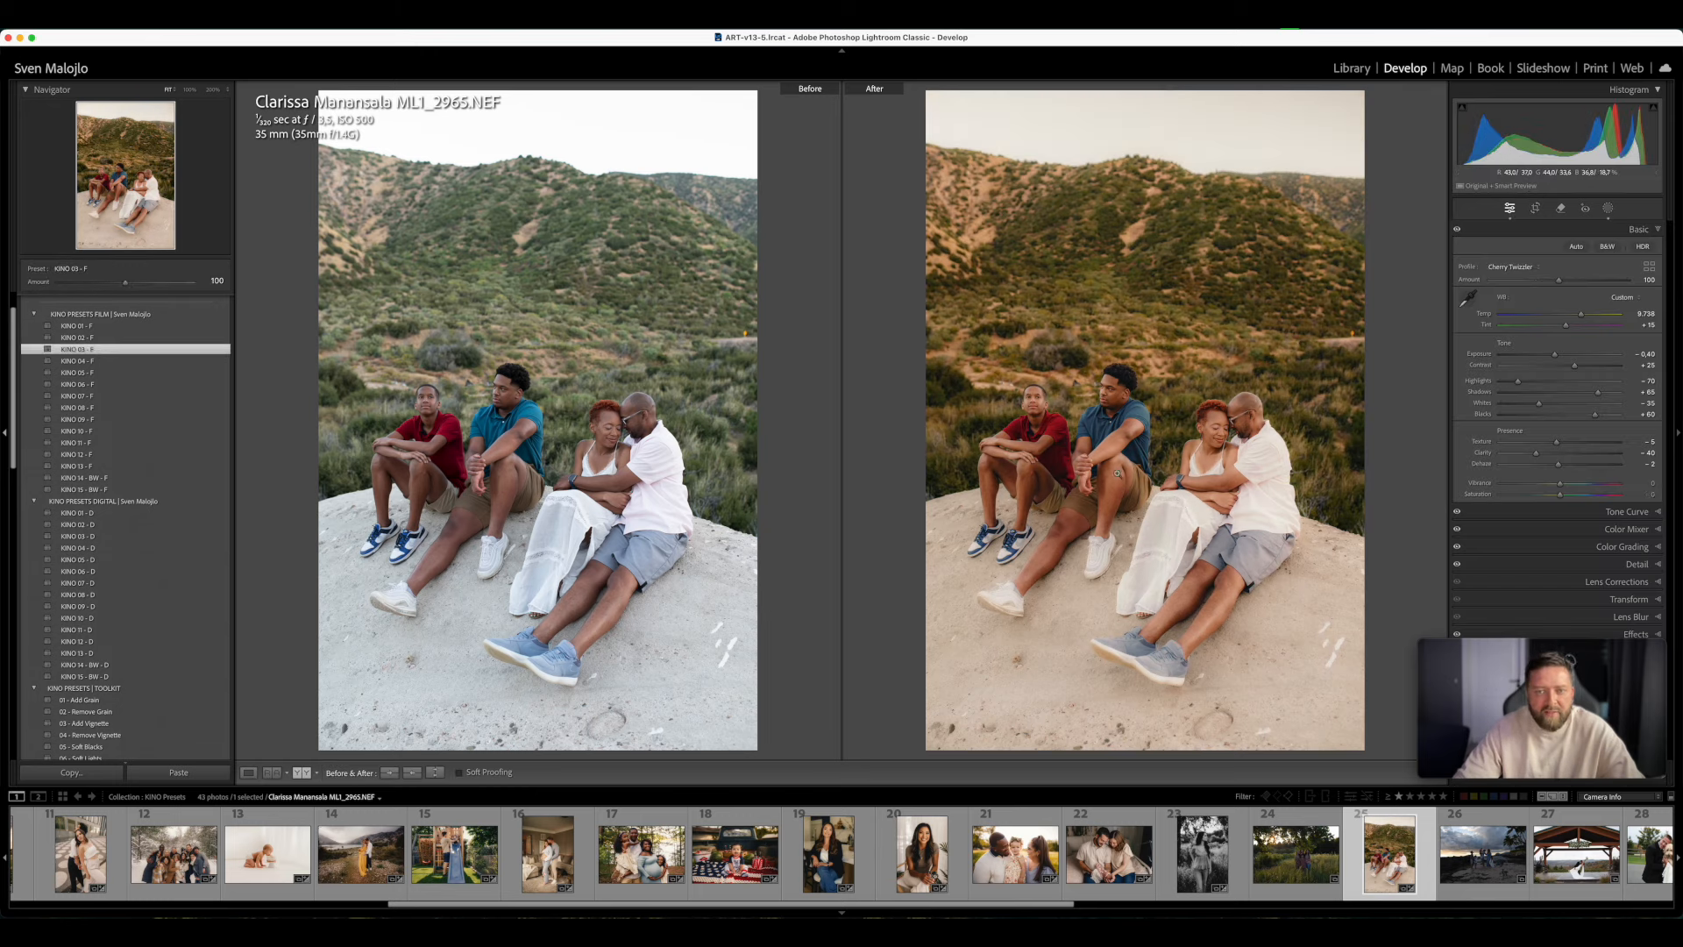
pyautogui.click(89, 371)
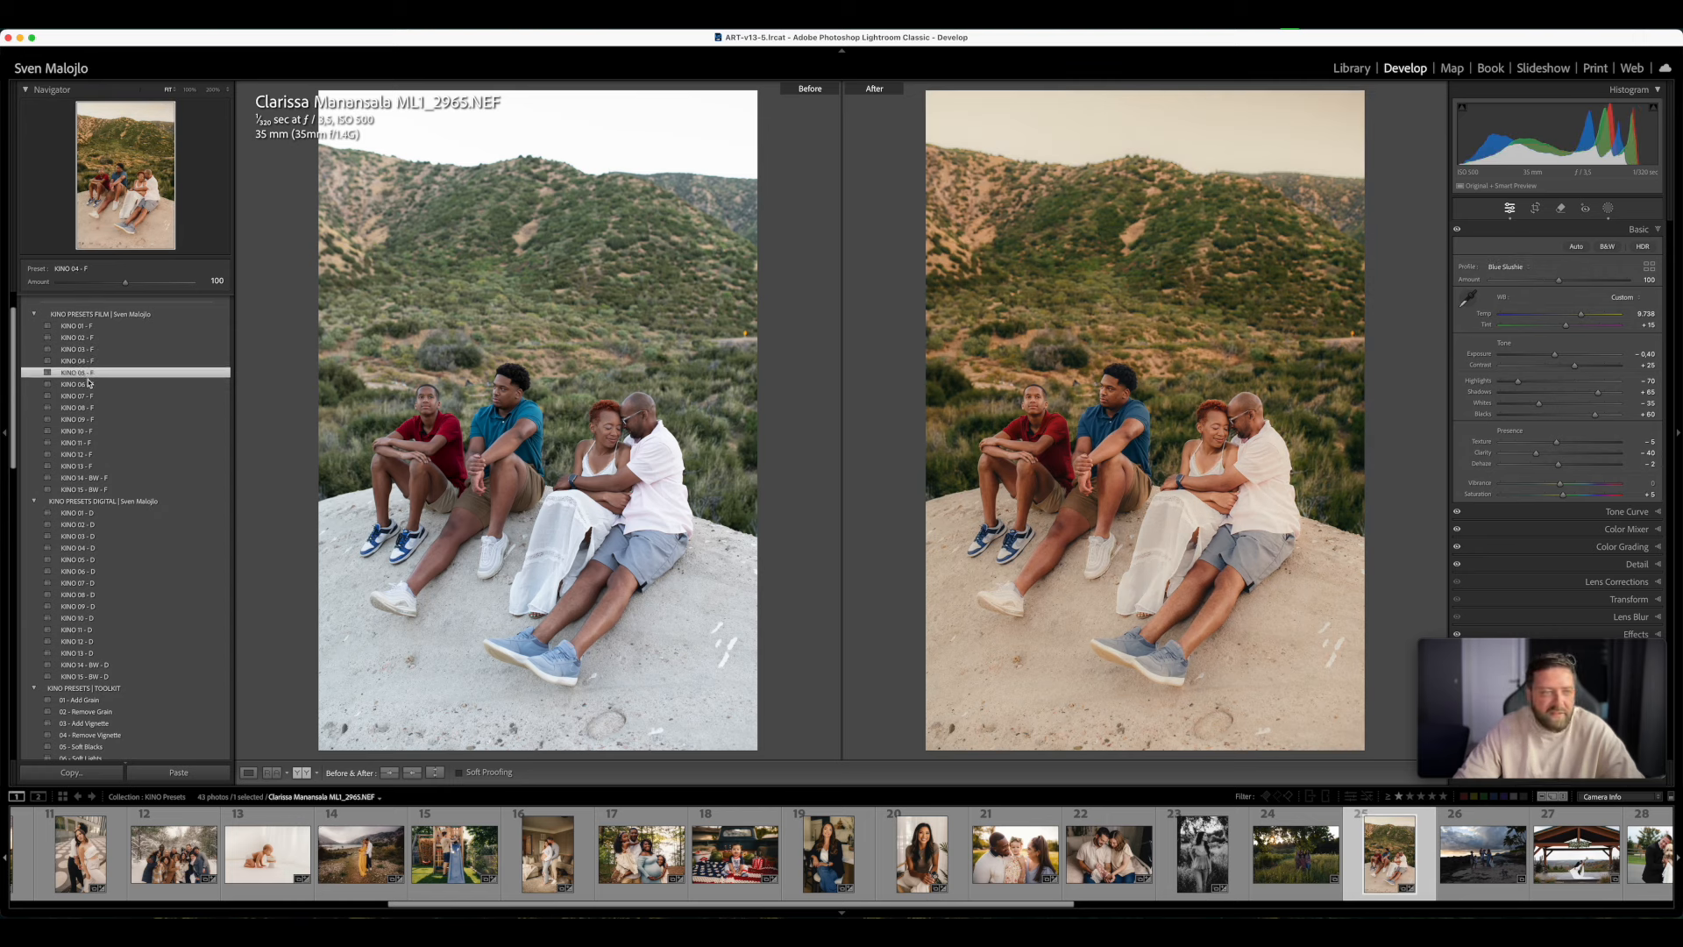
pyautogui.click(89, 384)
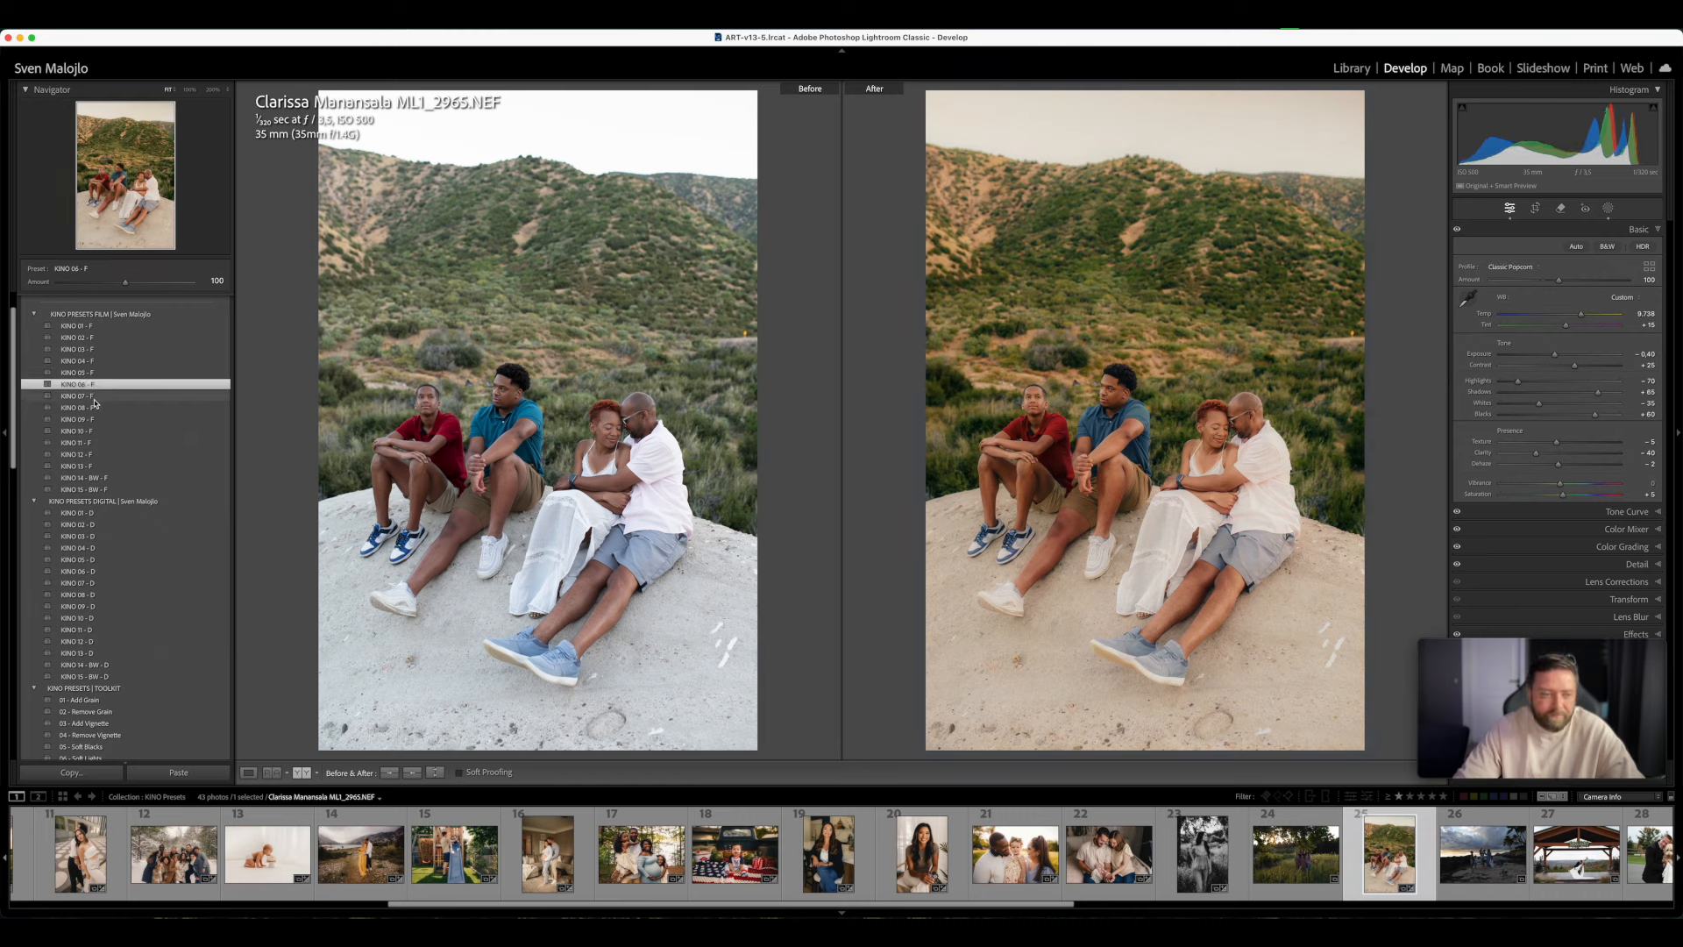
pyautogui.click(94, 420)
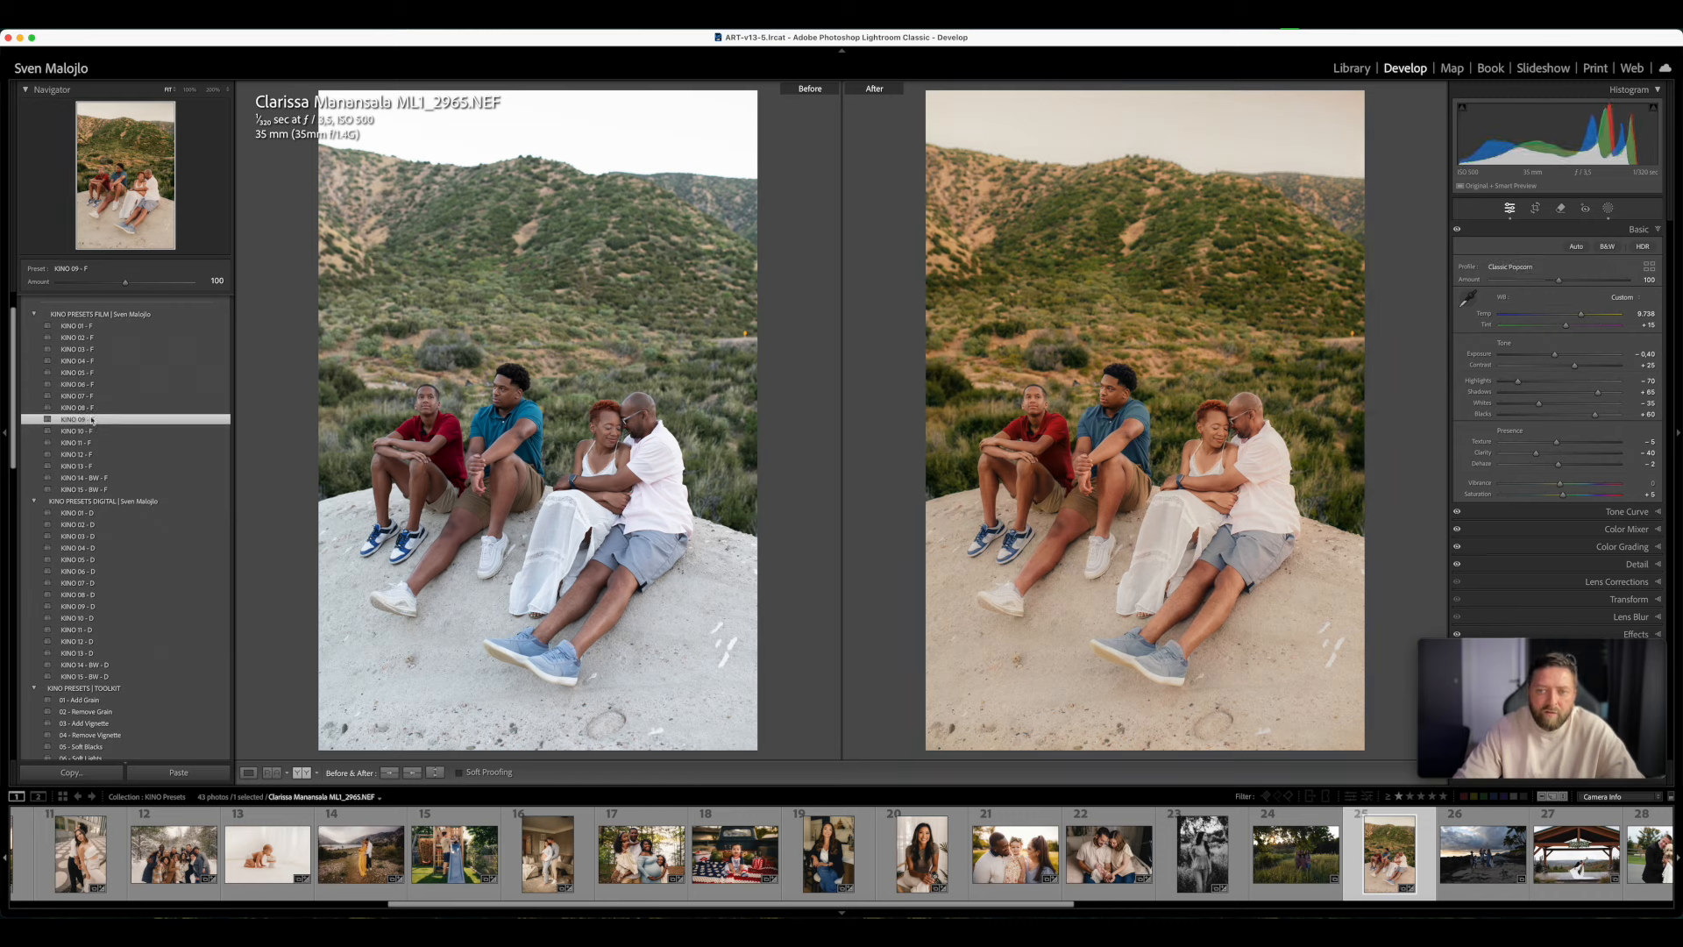
pyautogui.click(96, 409)
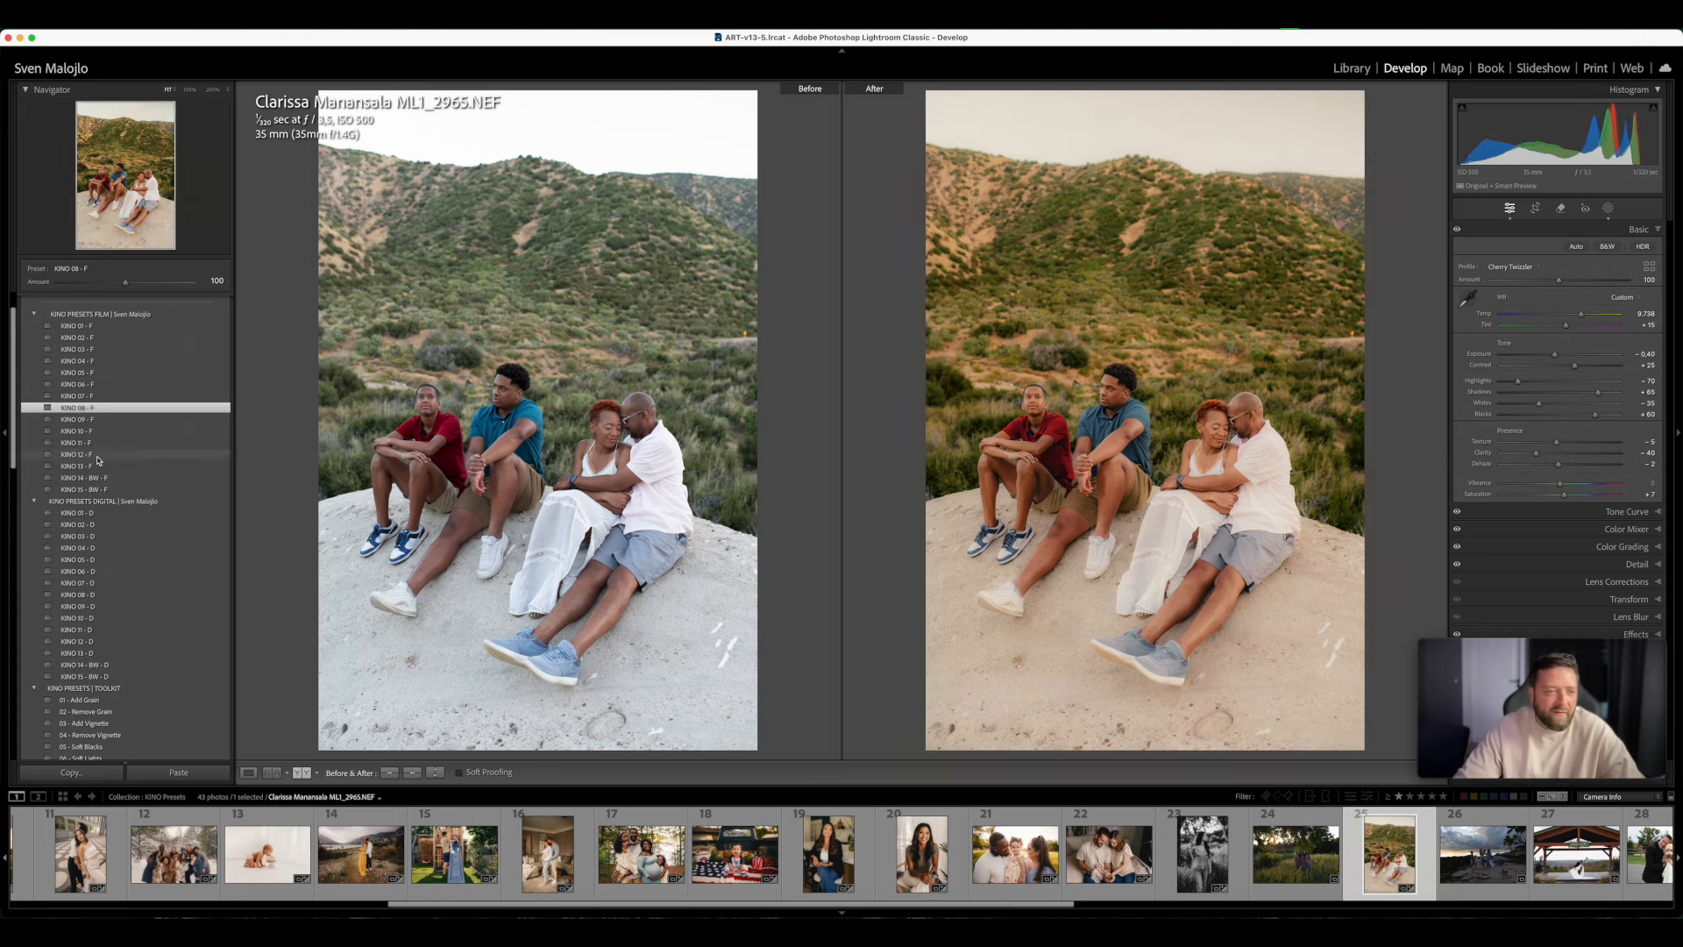
pyautogui.click(100, 444)
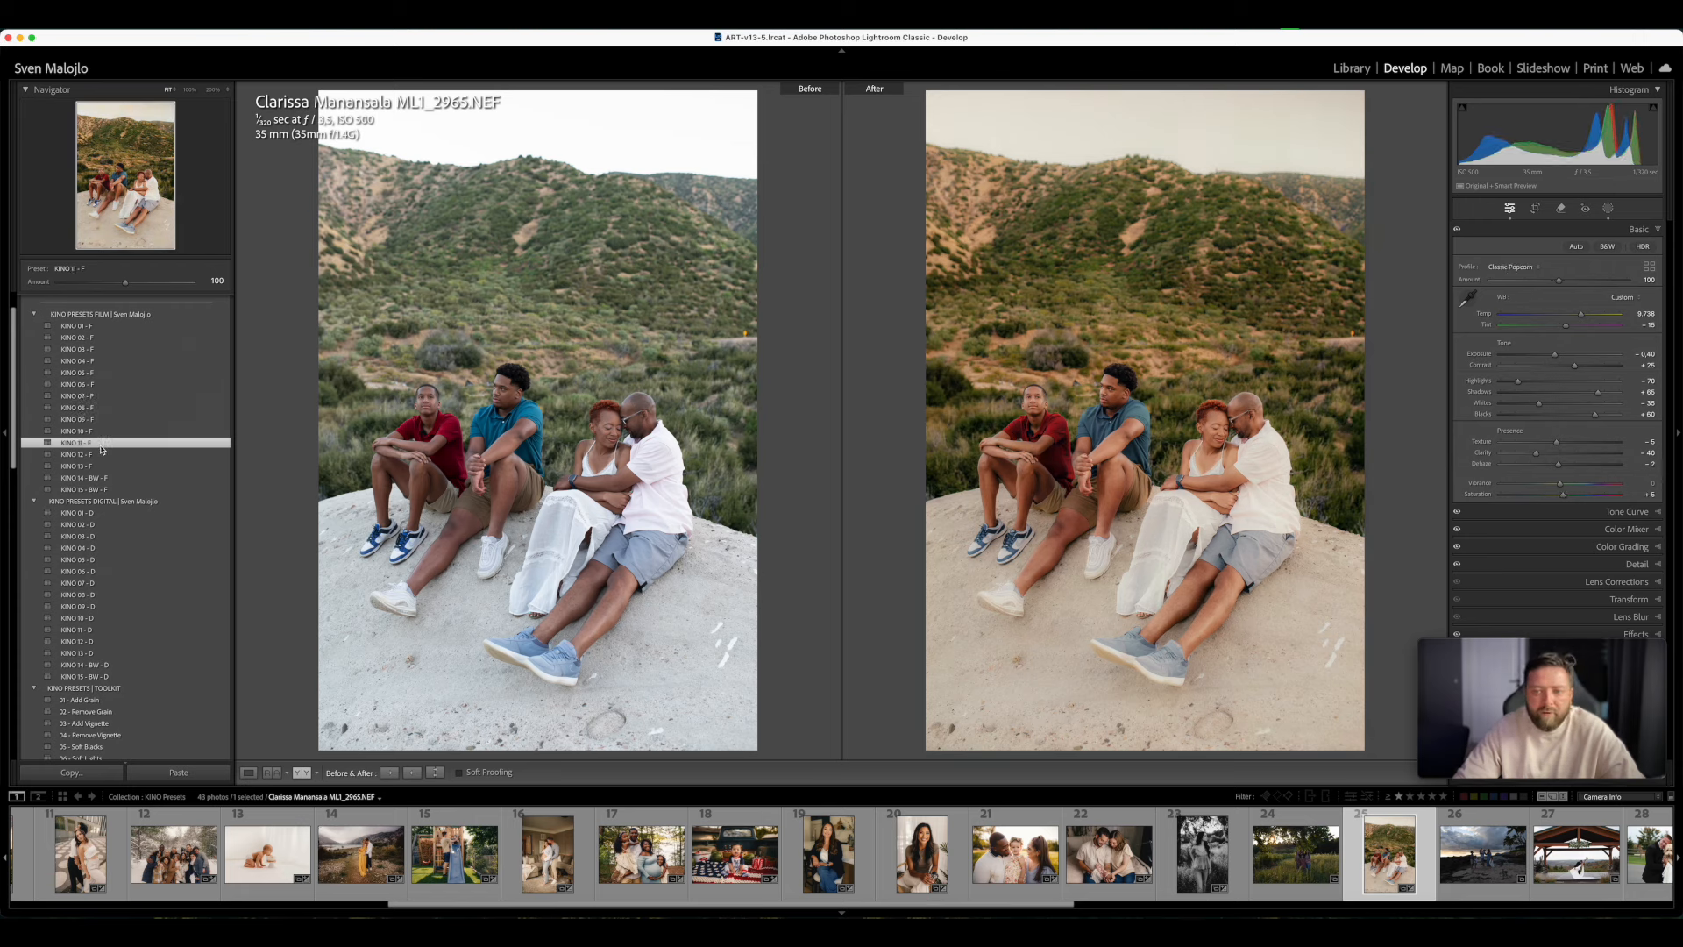
pyautogui.click(104, 433)
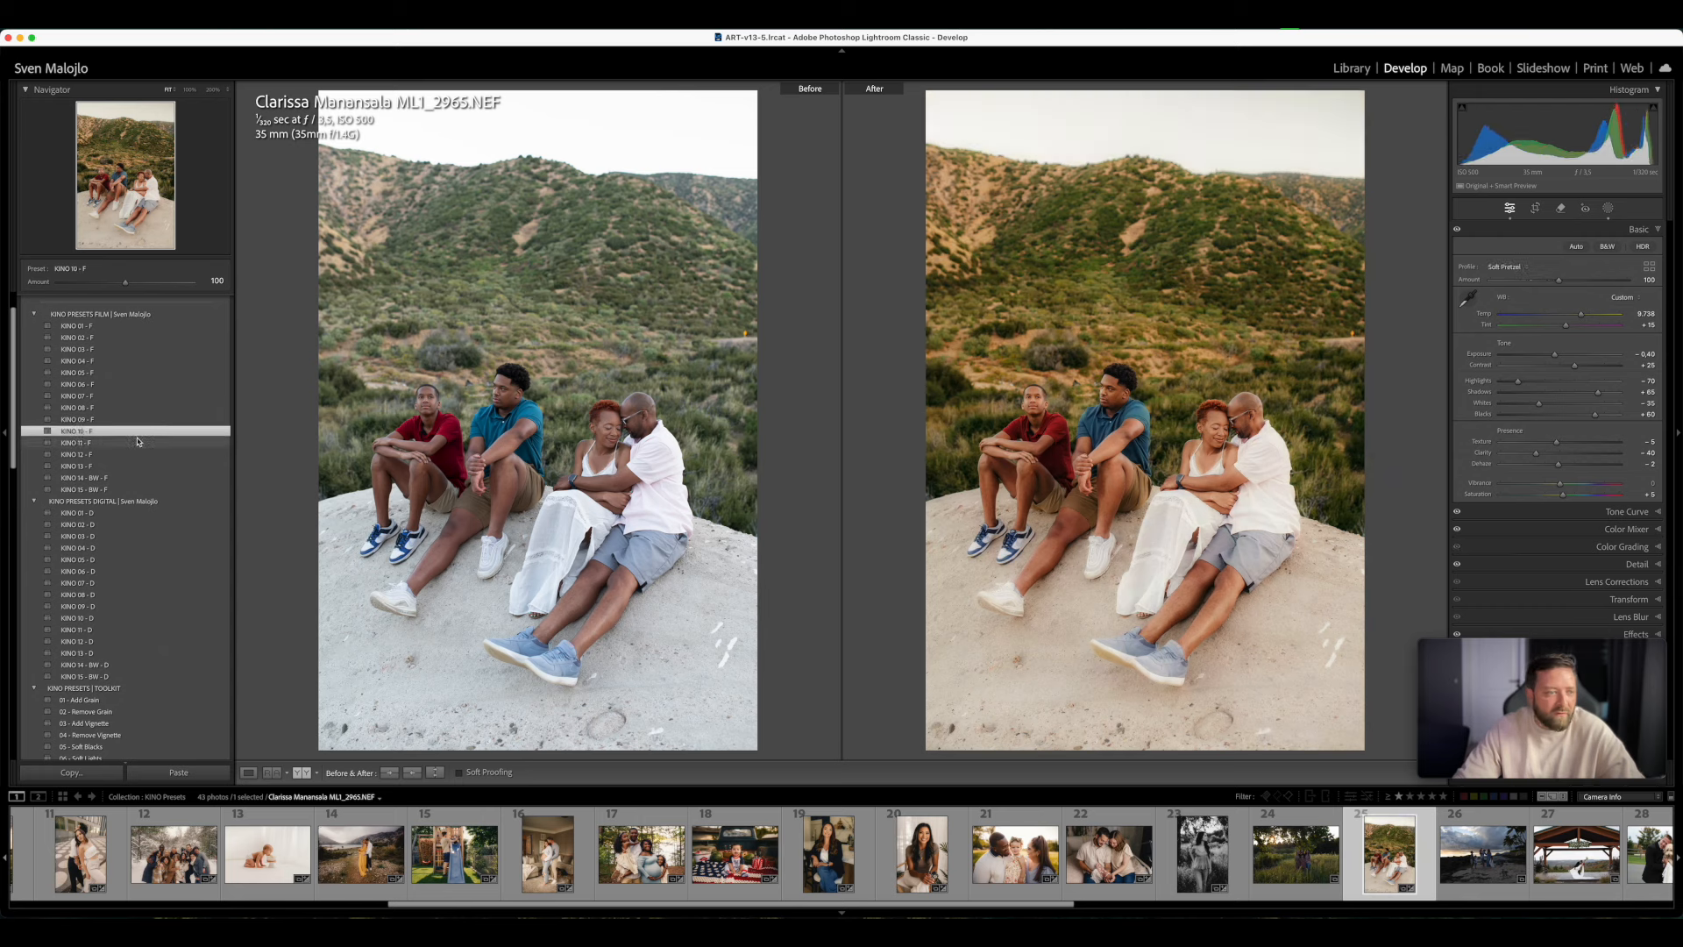
pyautogui.click(99, 455)
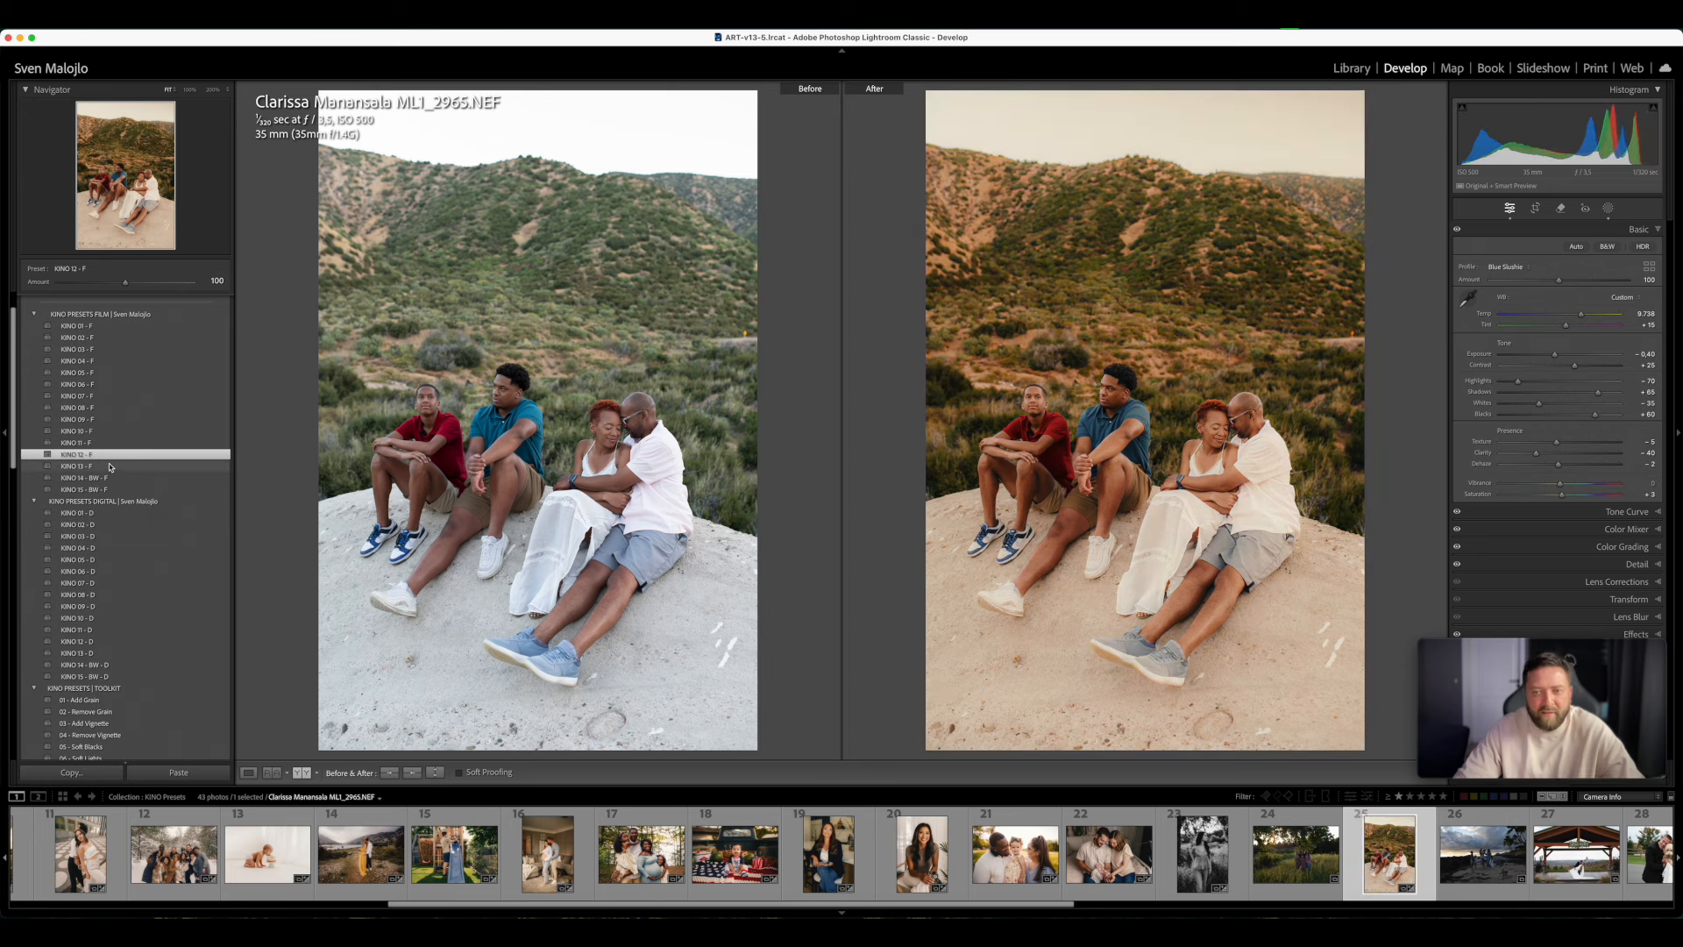
pyautogui.click(109, 468)
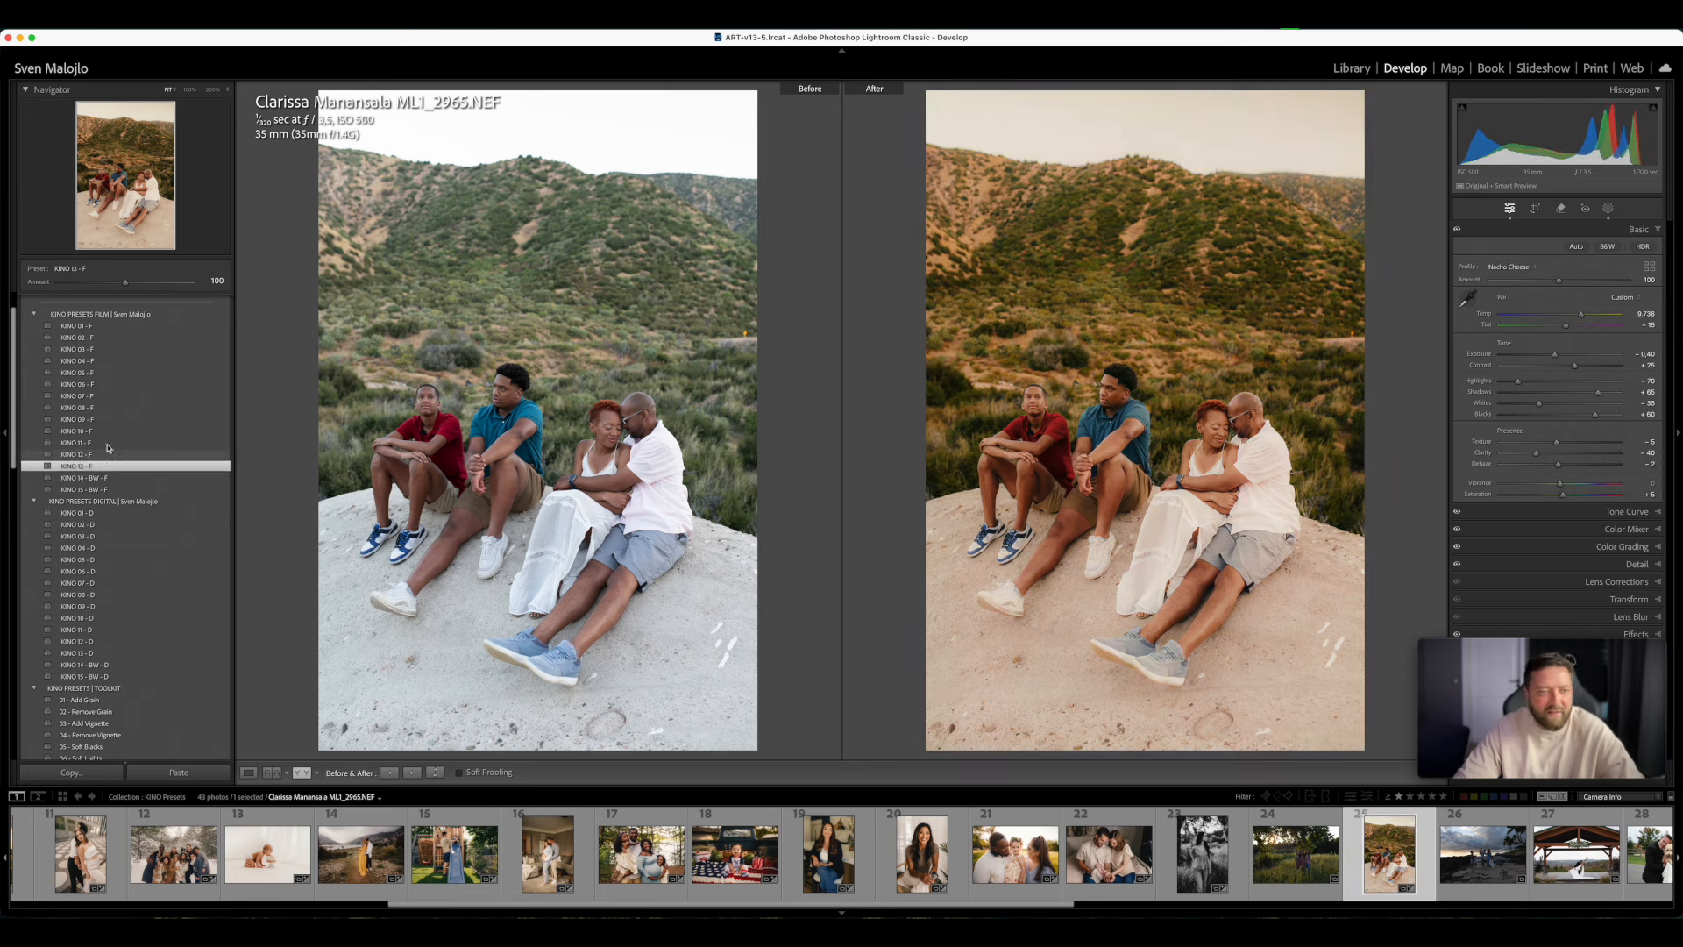
# - Recheck KINO 03, 06, 05 and 01 - F on the family photo, settle on KINO 02 - F and leave the before/after comparison
pyautogui.click(96, 351)
pyautogui.click(100, 384)
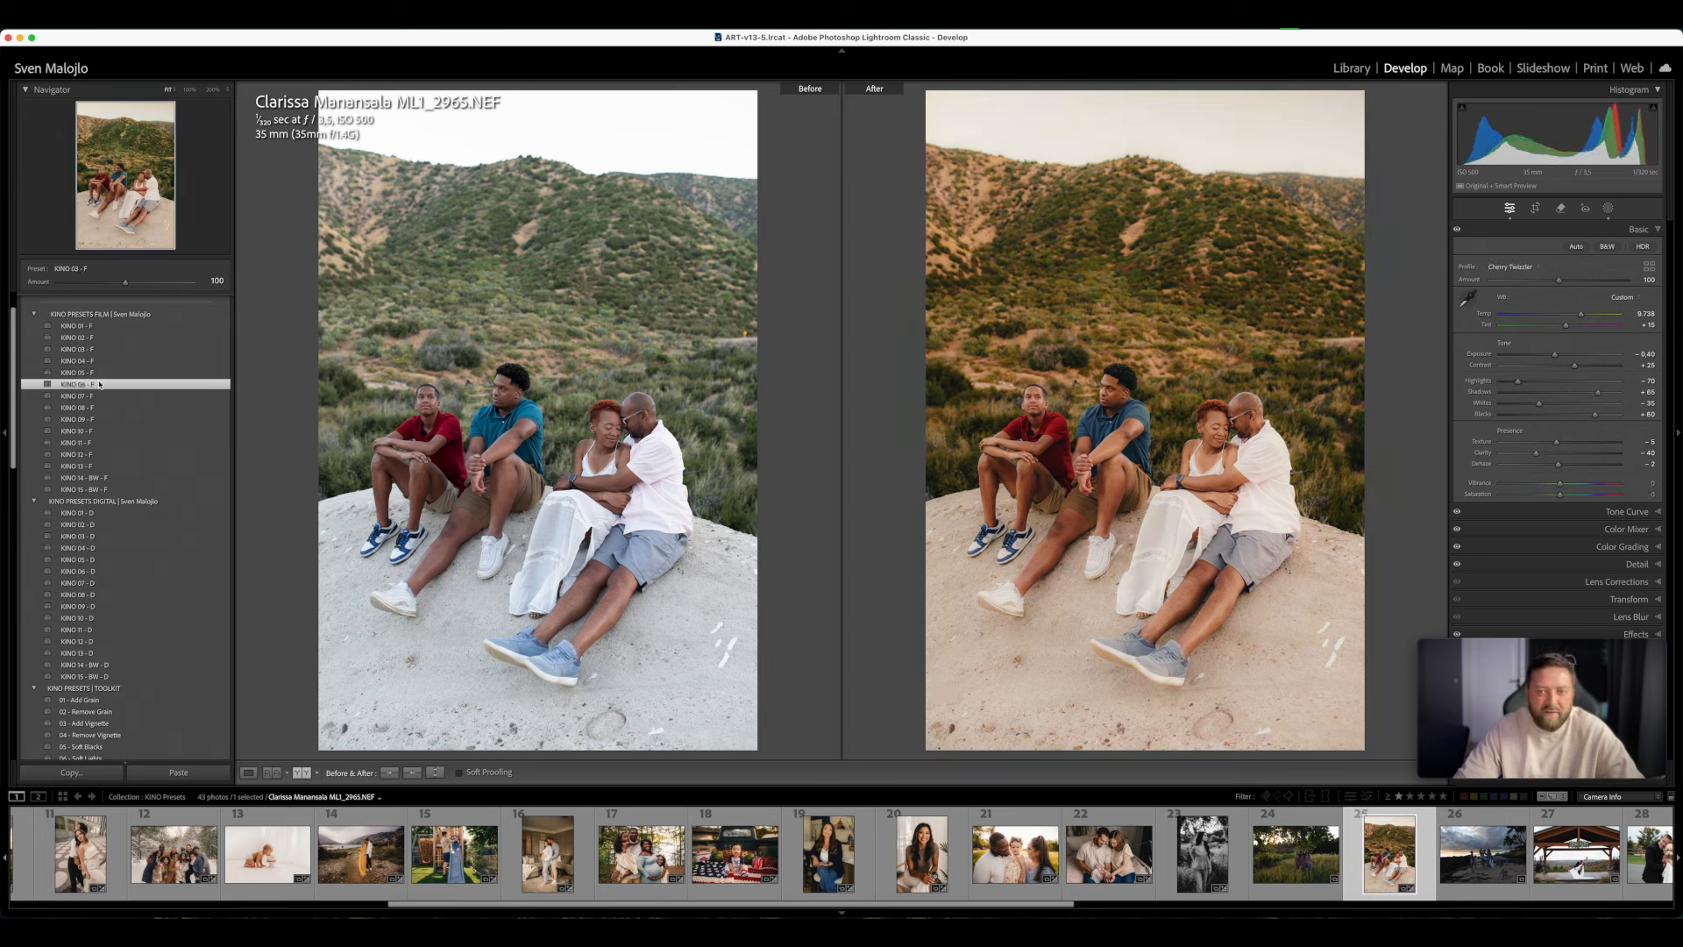
pyautogui.click(100, 373)
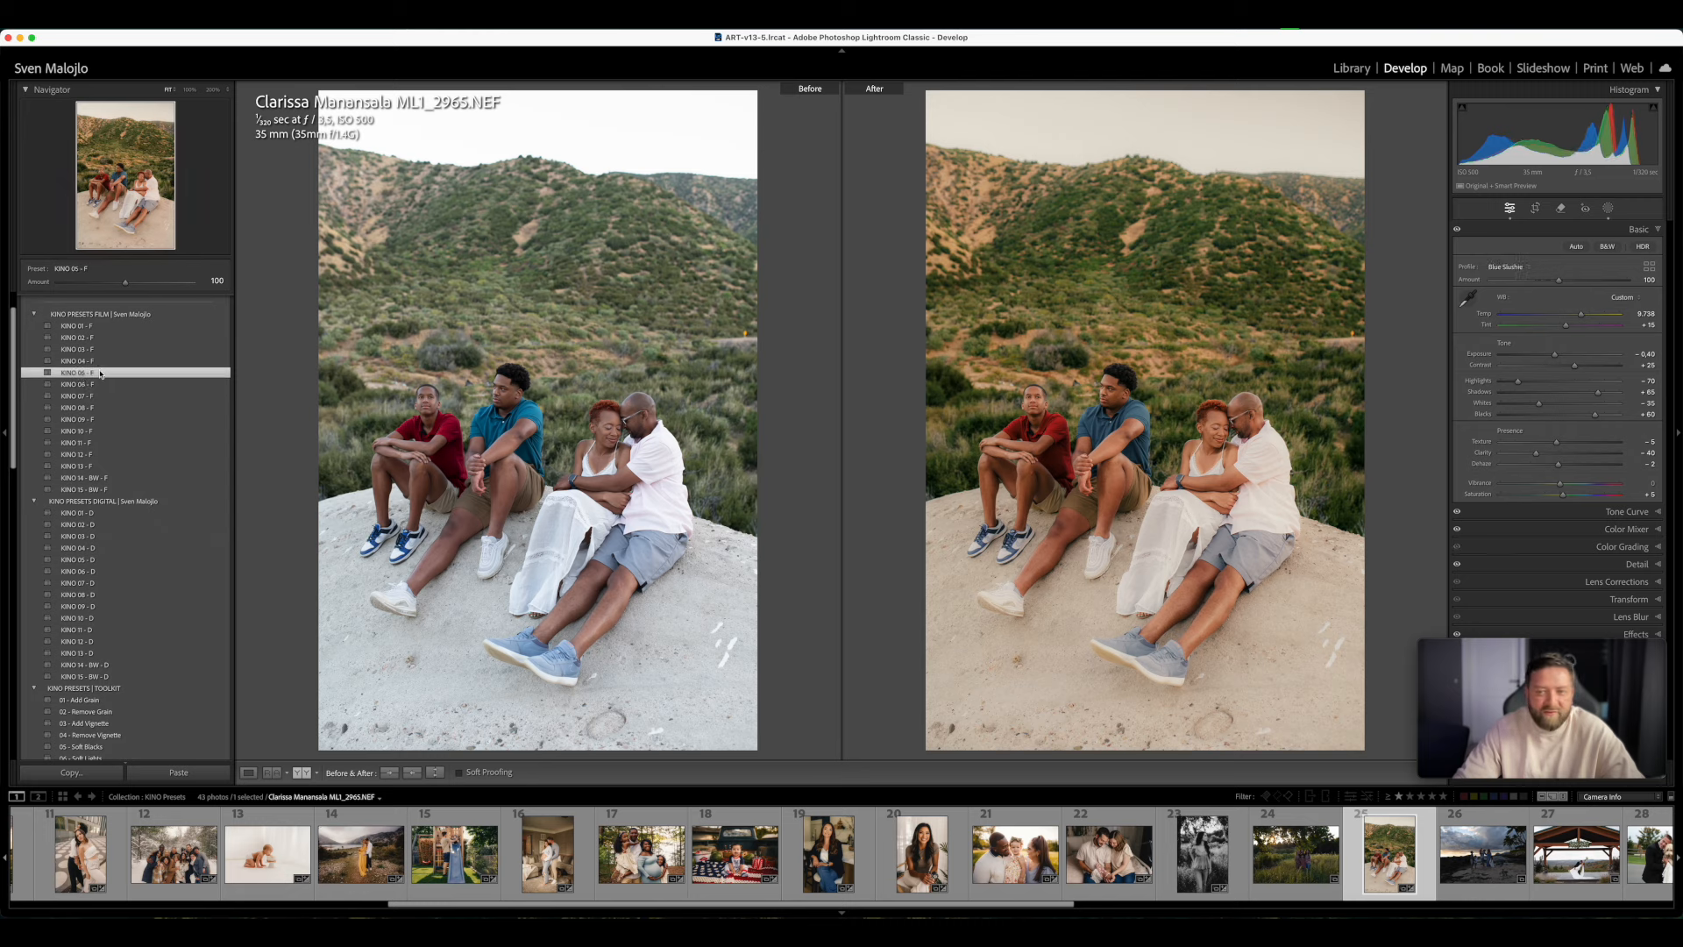
pyautogui.click(101, 350)
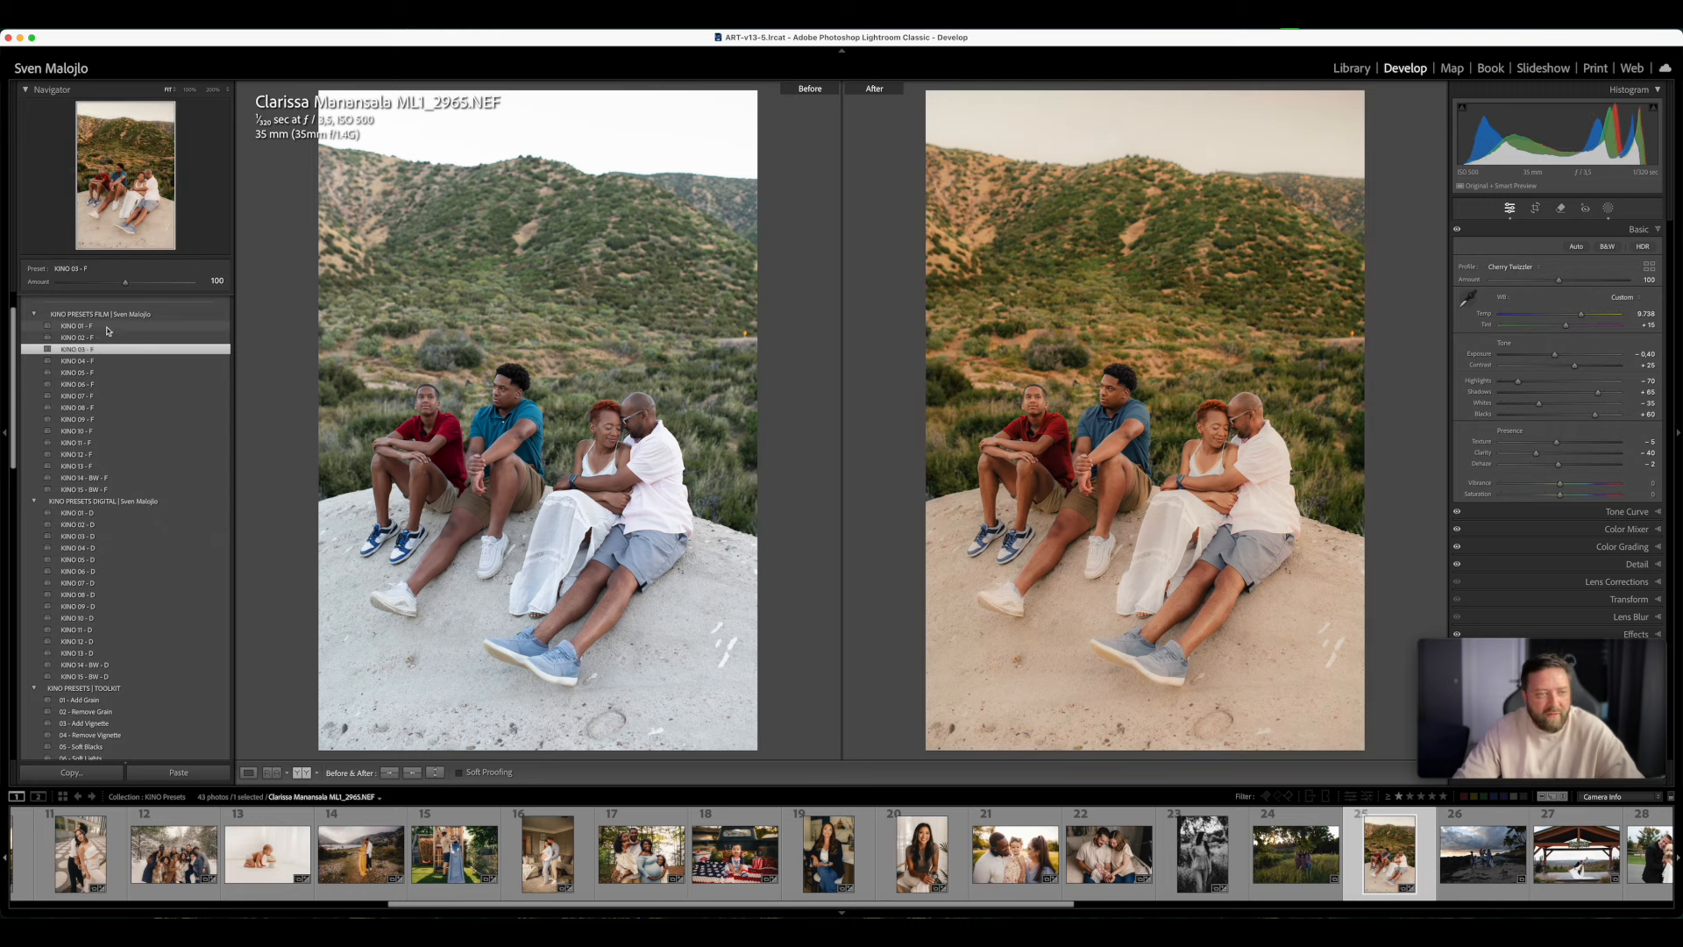
pyautogui.click(106, 326)
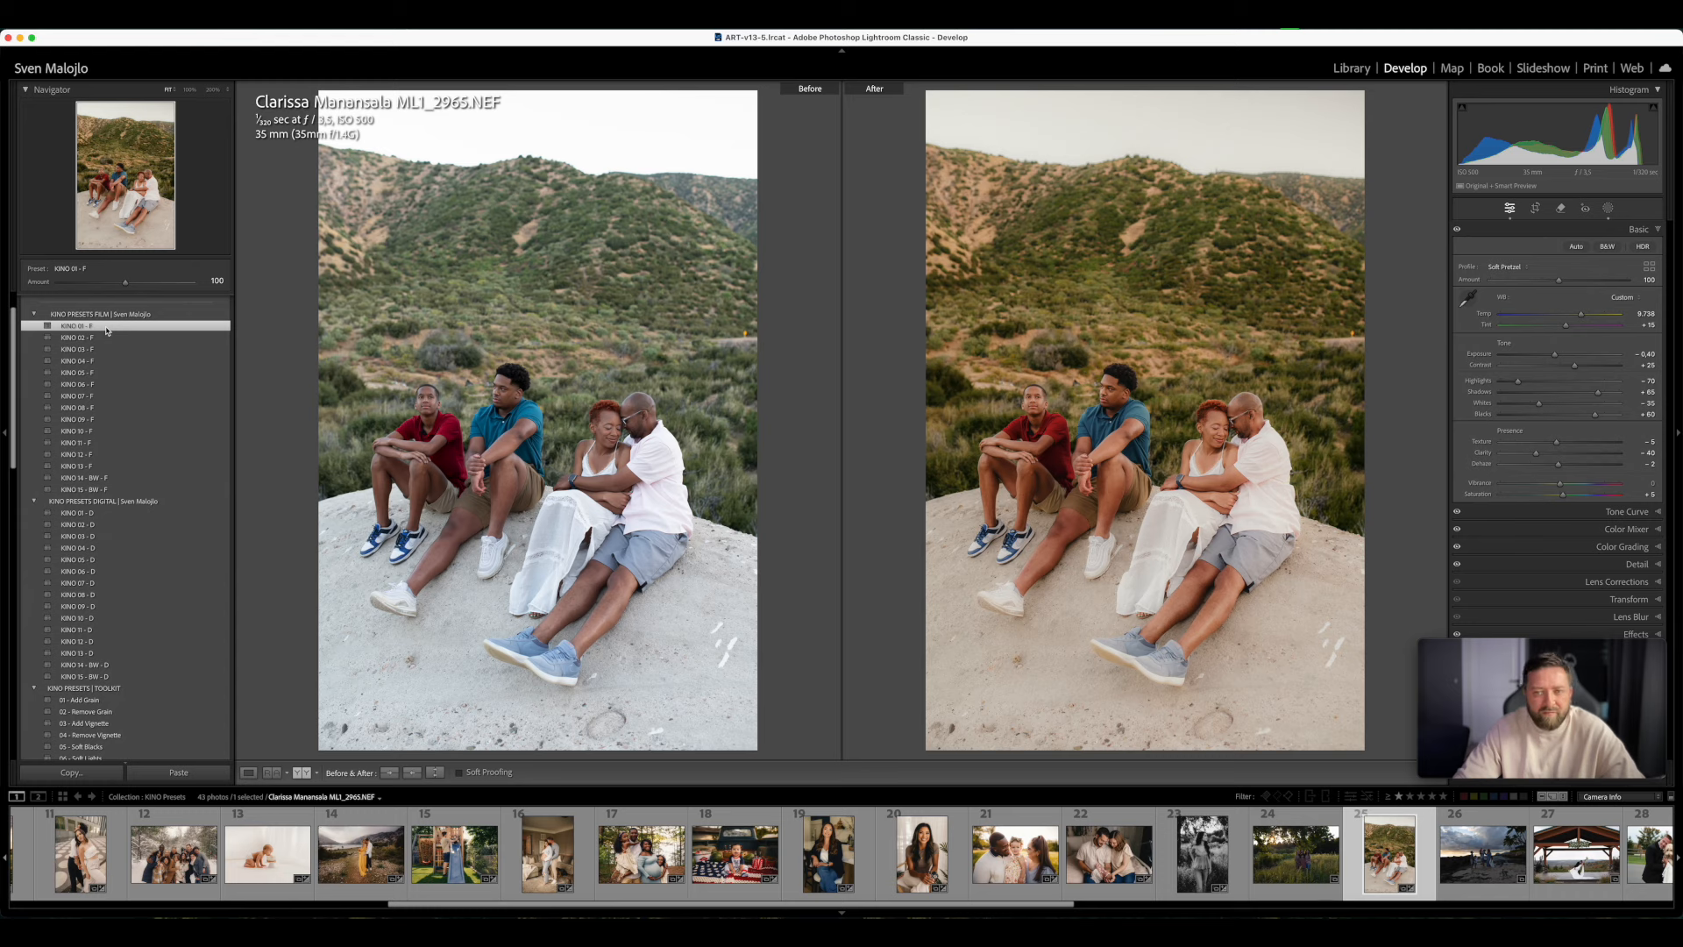
pyautogui.click(106, 339)
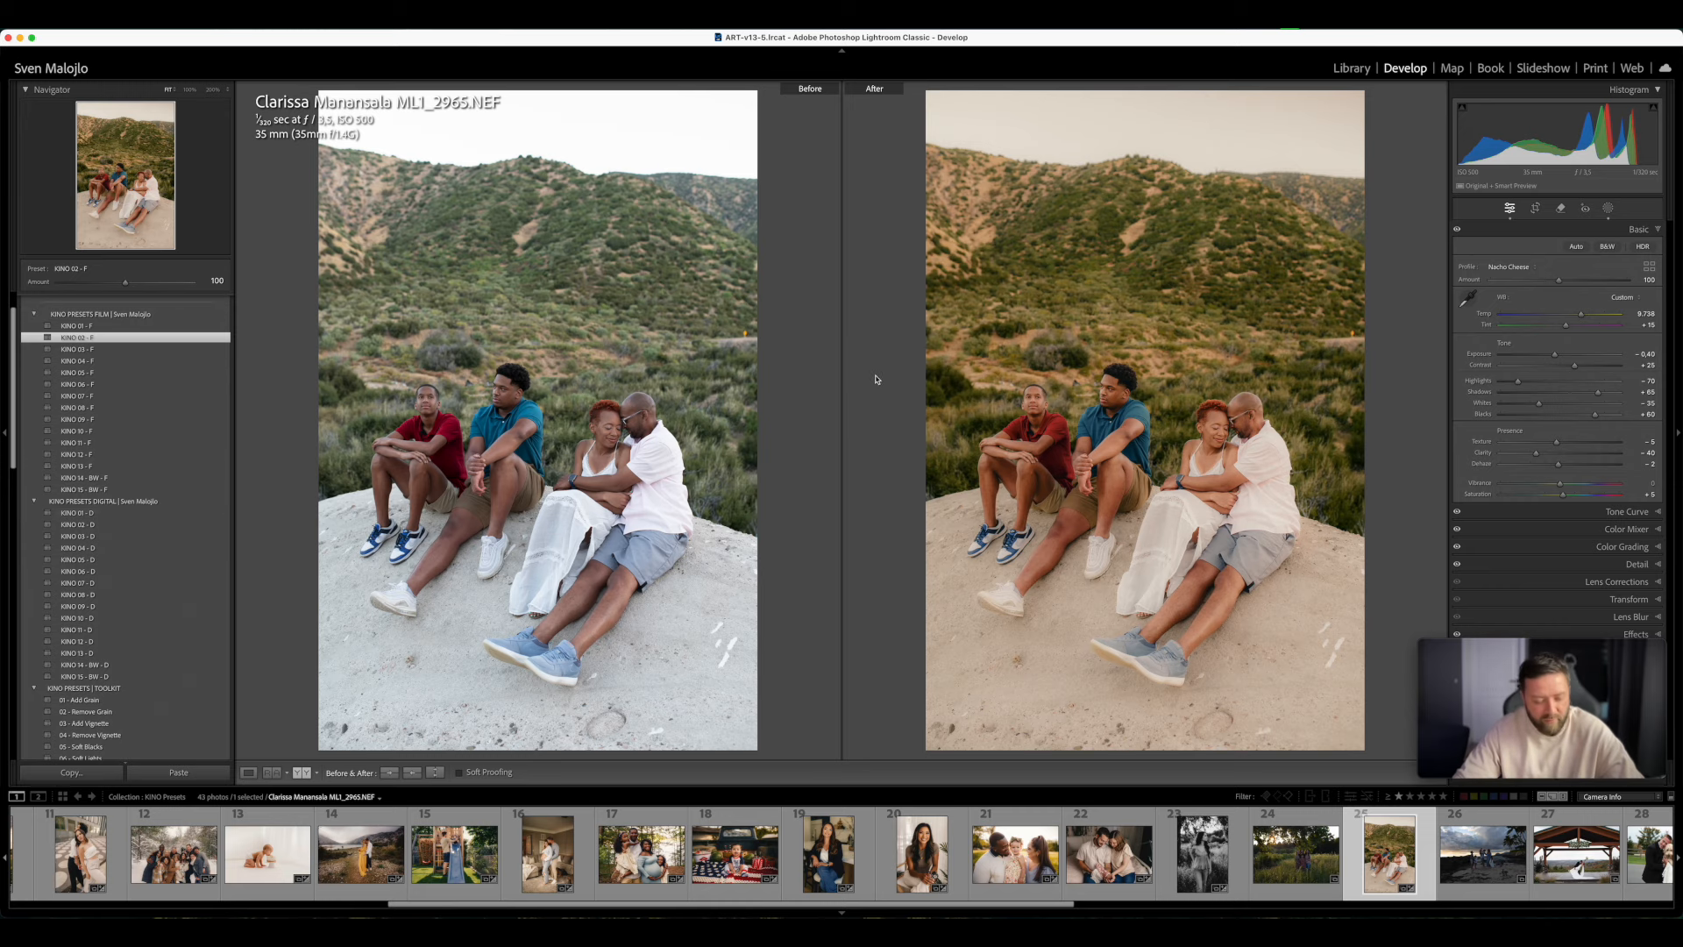
pyautogui.press('y')
# - Open the photo of the baby sitting in the truck bed and apply the film preset KINO 02 - F
pyautogui.scroll(-10, 116, 443)
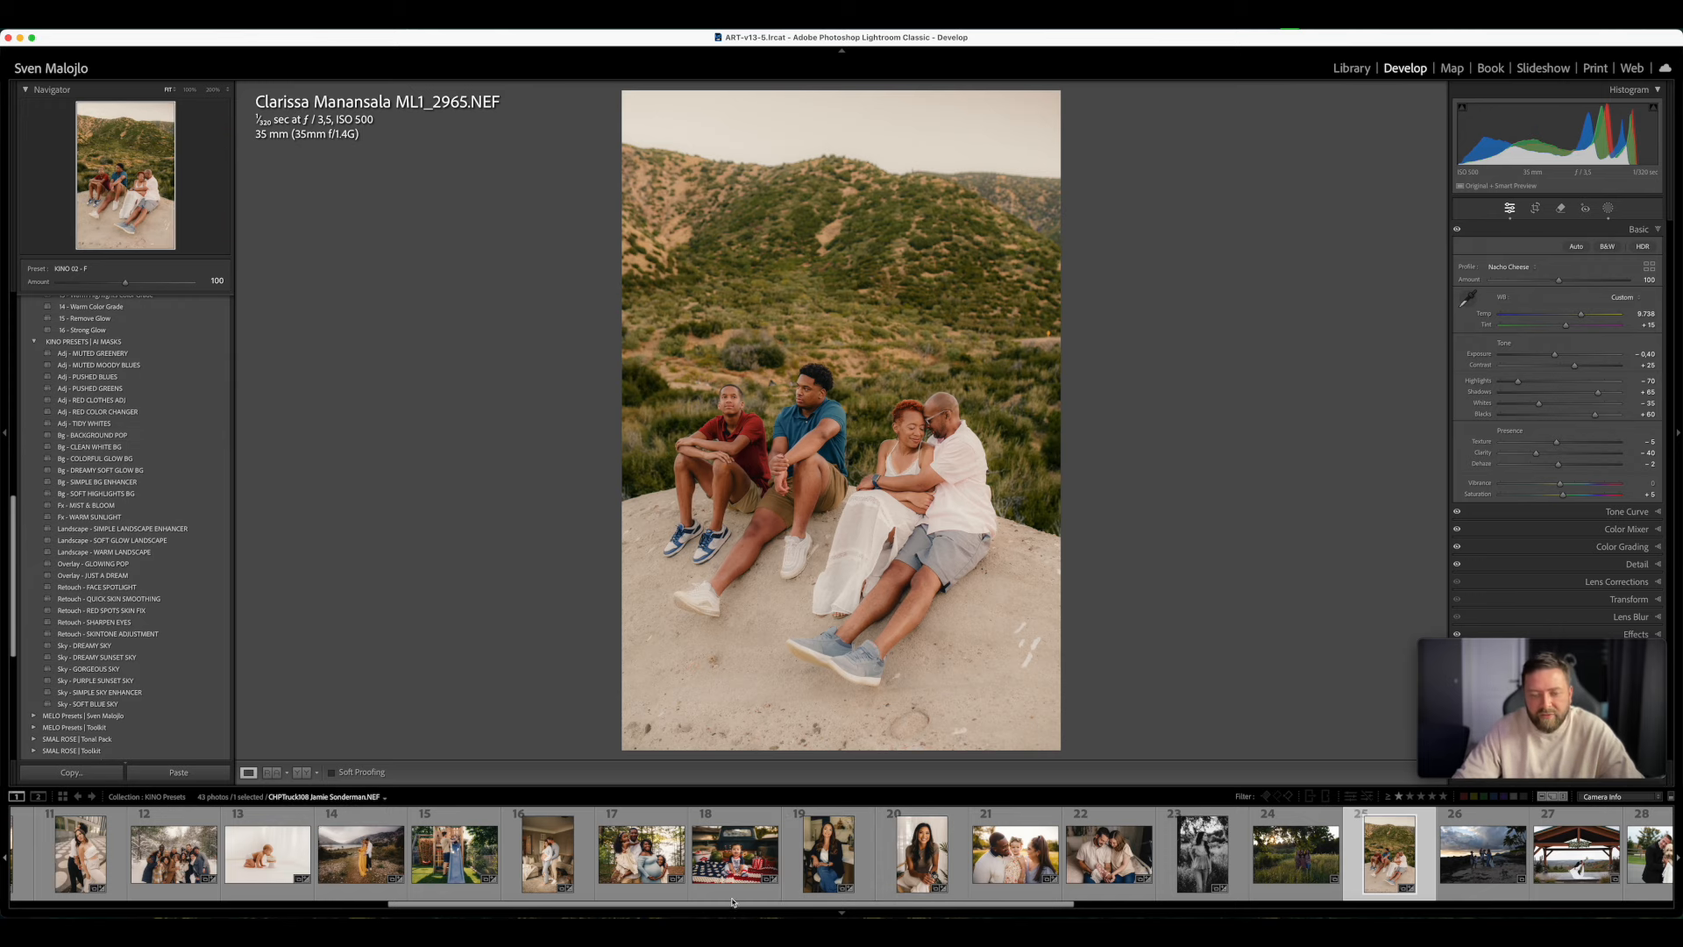
pyautogui.click(734, 855)
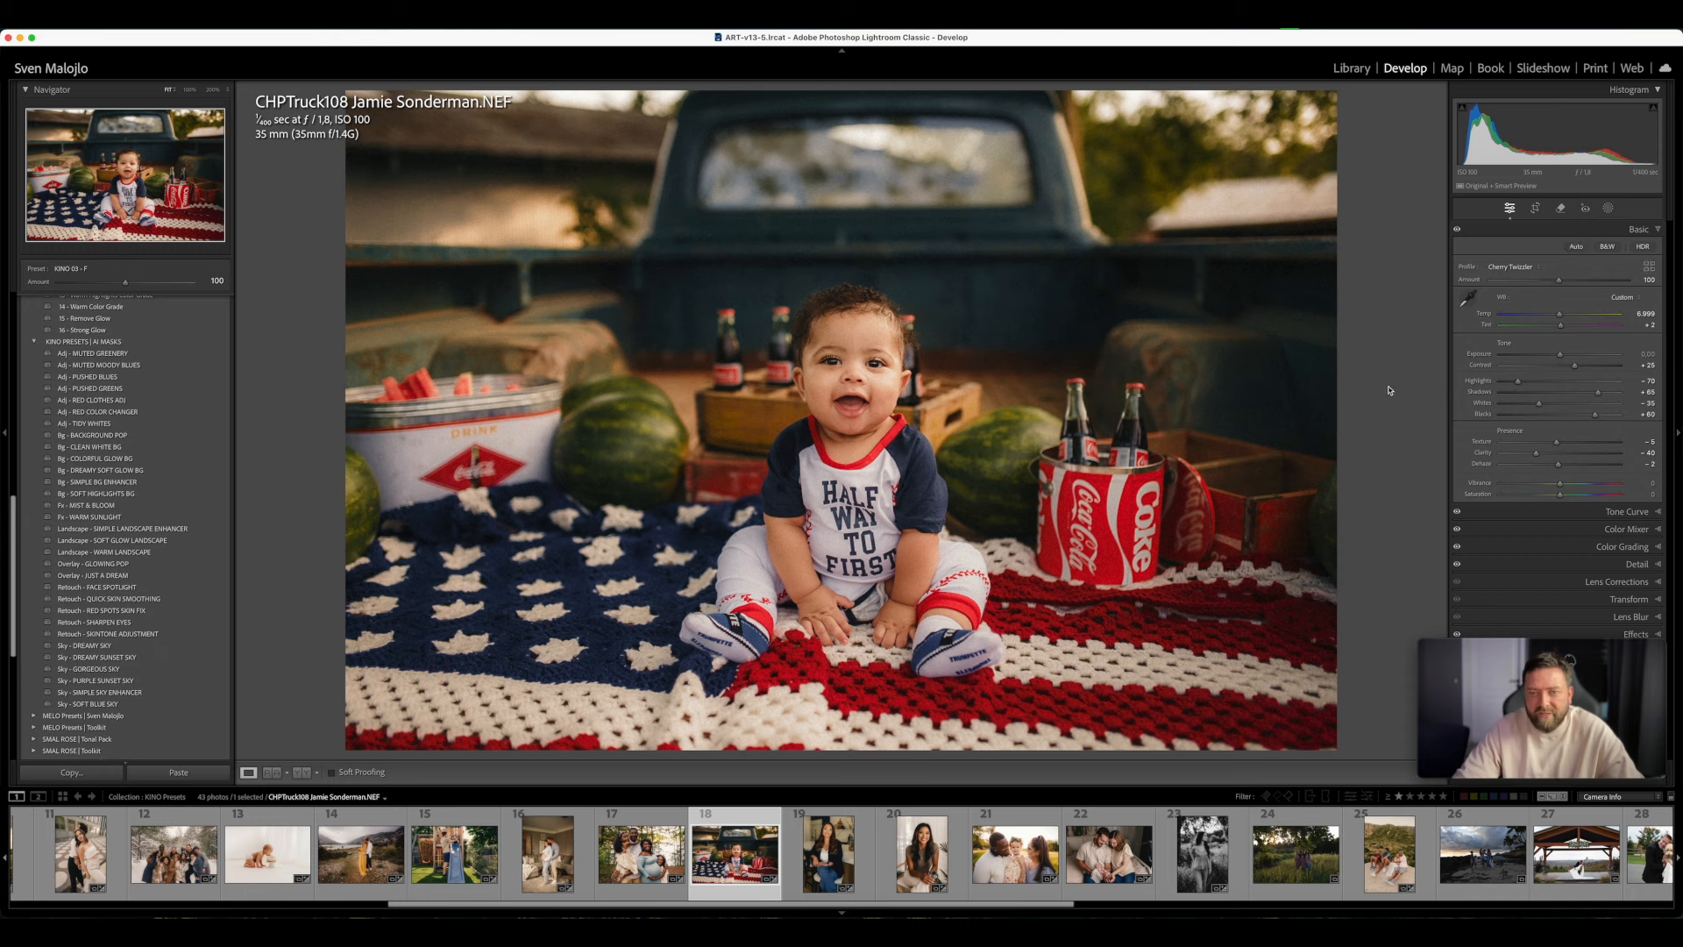
pyautogui.scroll(10, 63, 402)
pyautogui.click(75, 378)
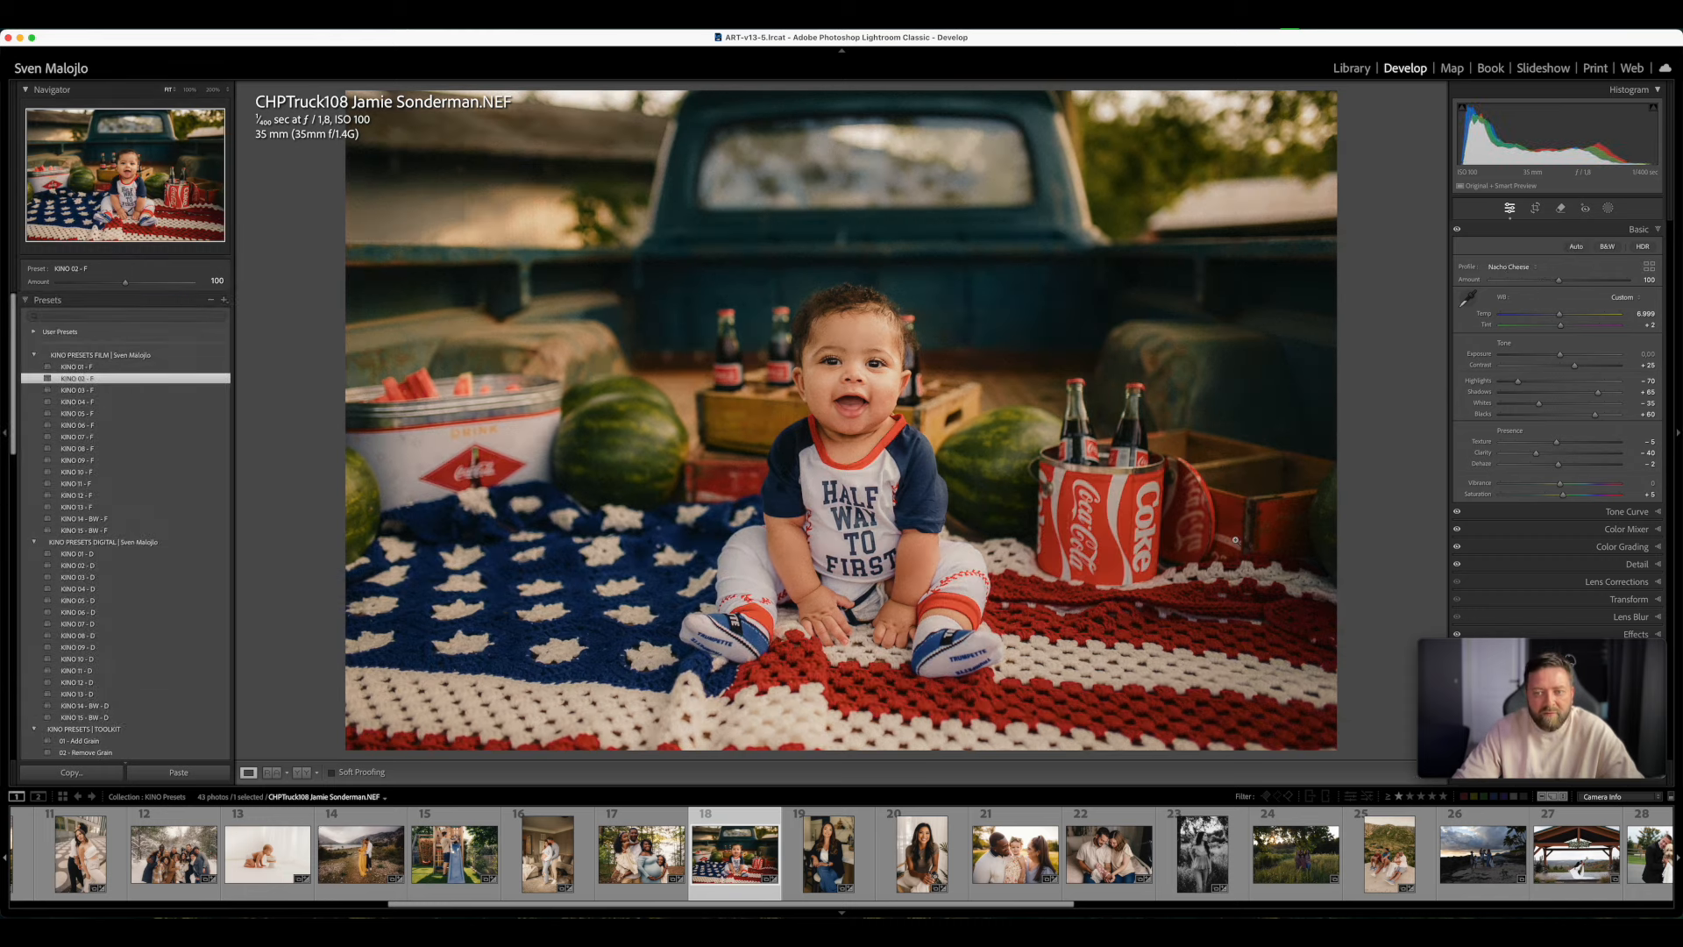
# - Add the AI mask preset Adj - RED COLOR CHANGER to the baby photo at an Amount of 75
pyautogui.scroll(-2, 128, 645)
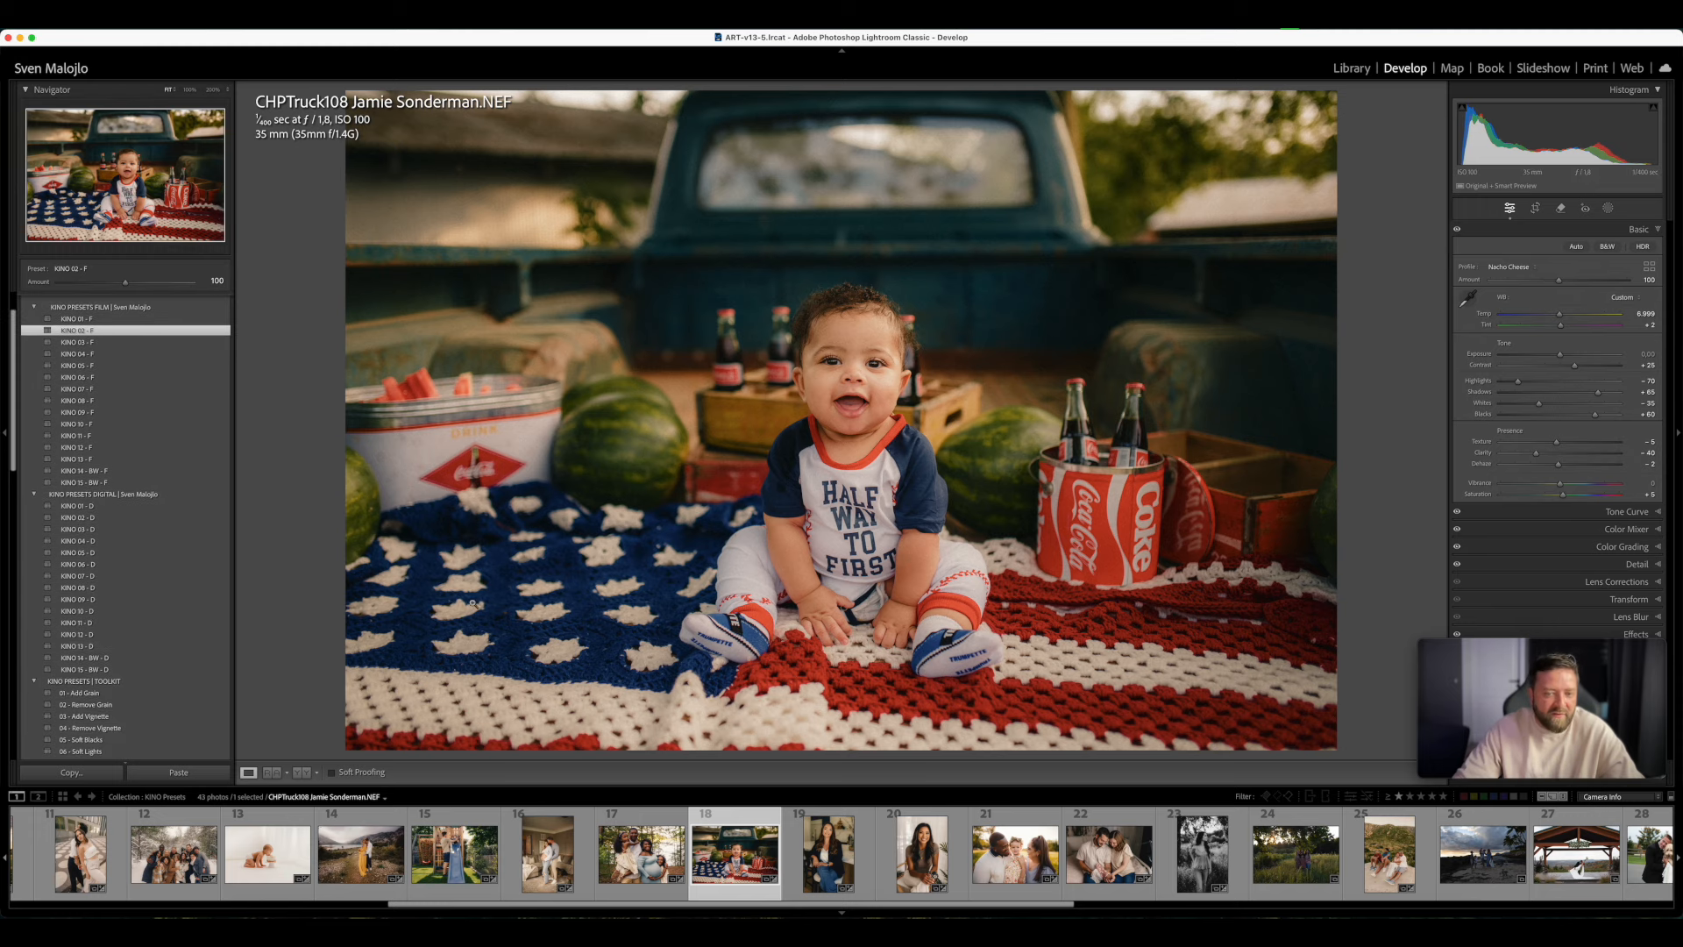
pyautogui.scroll(-7, 121, 647)
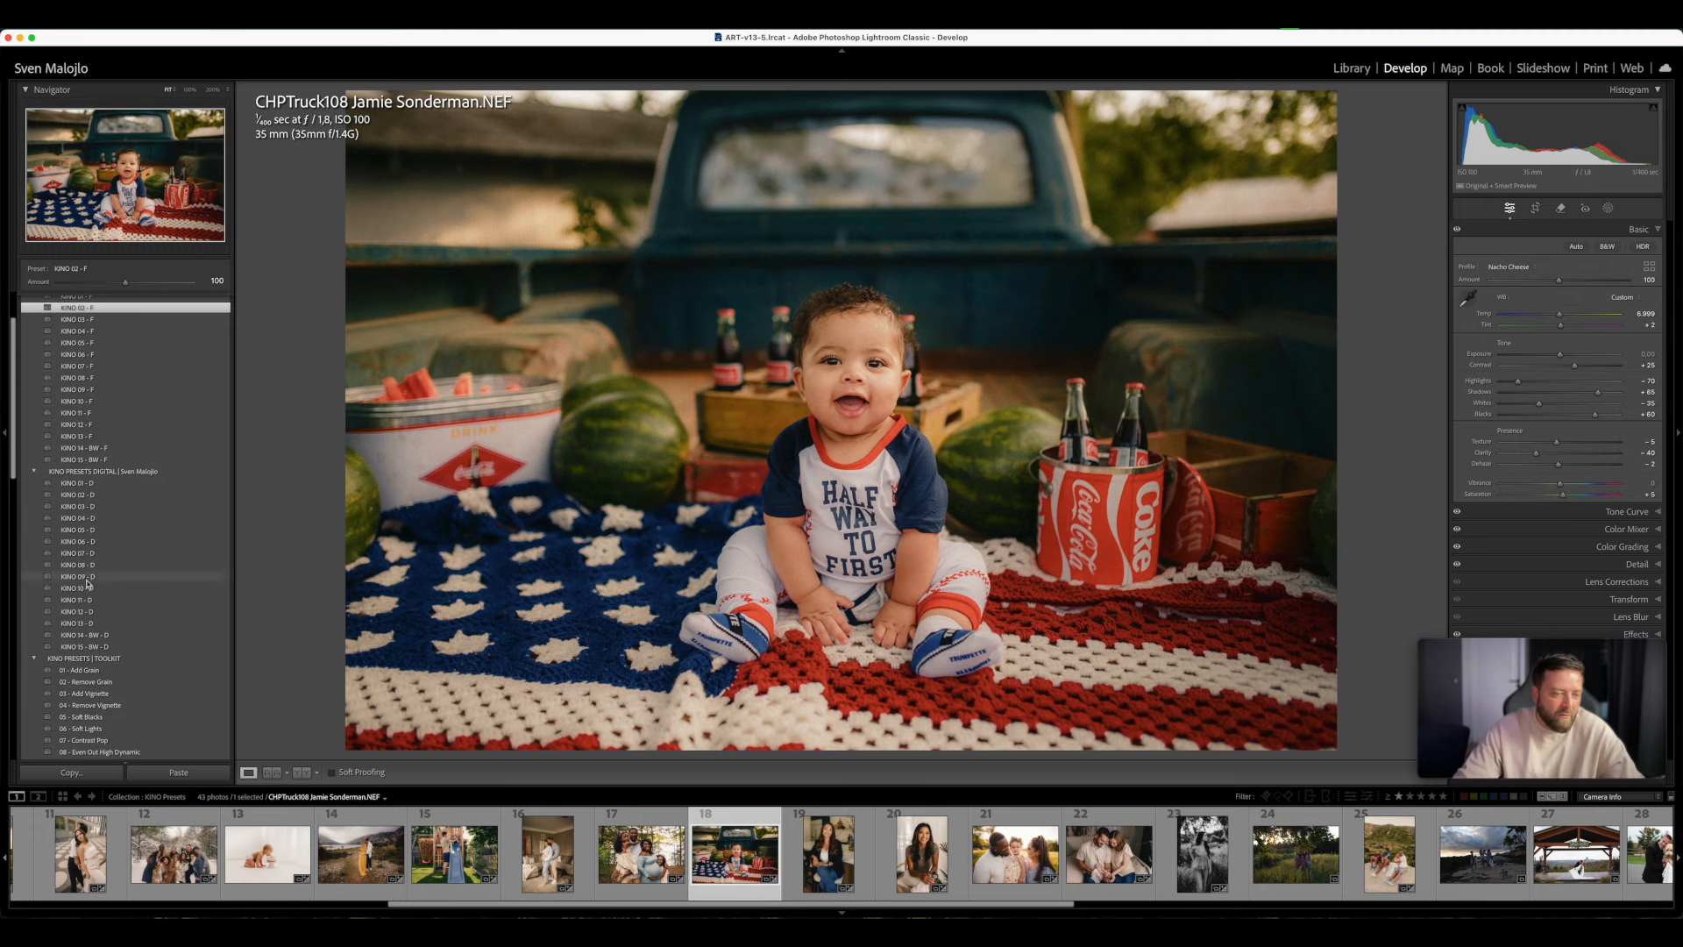
pyautogui.scroll(-4, 121, 647)
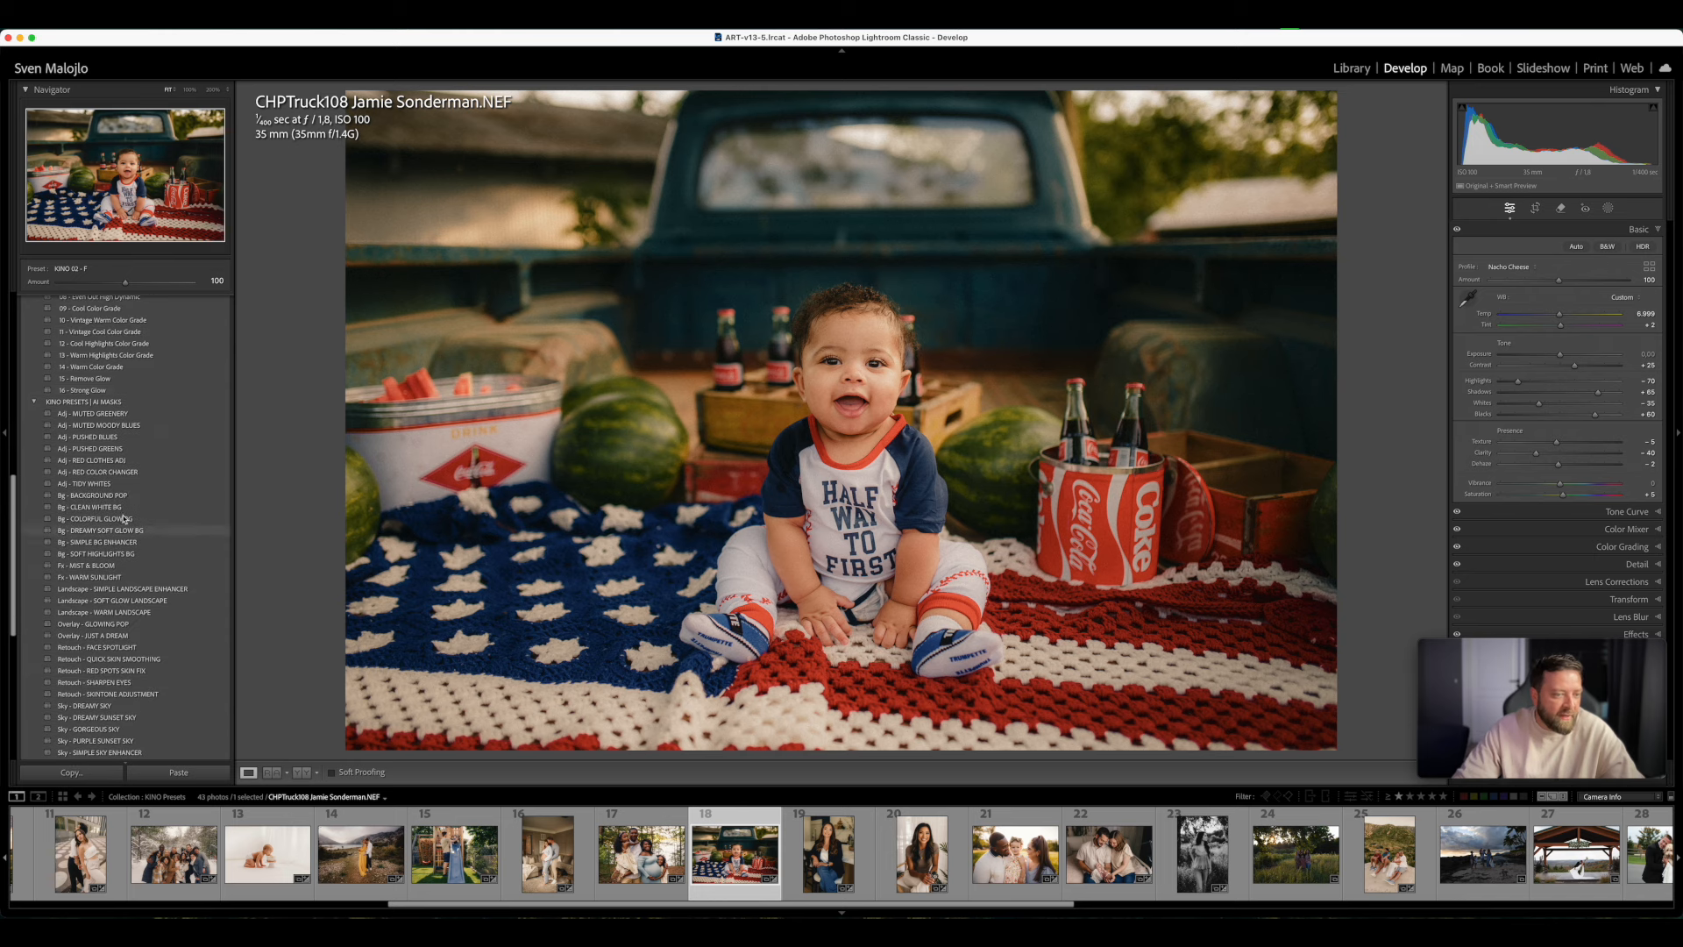
pyautogui.click(109, 473)
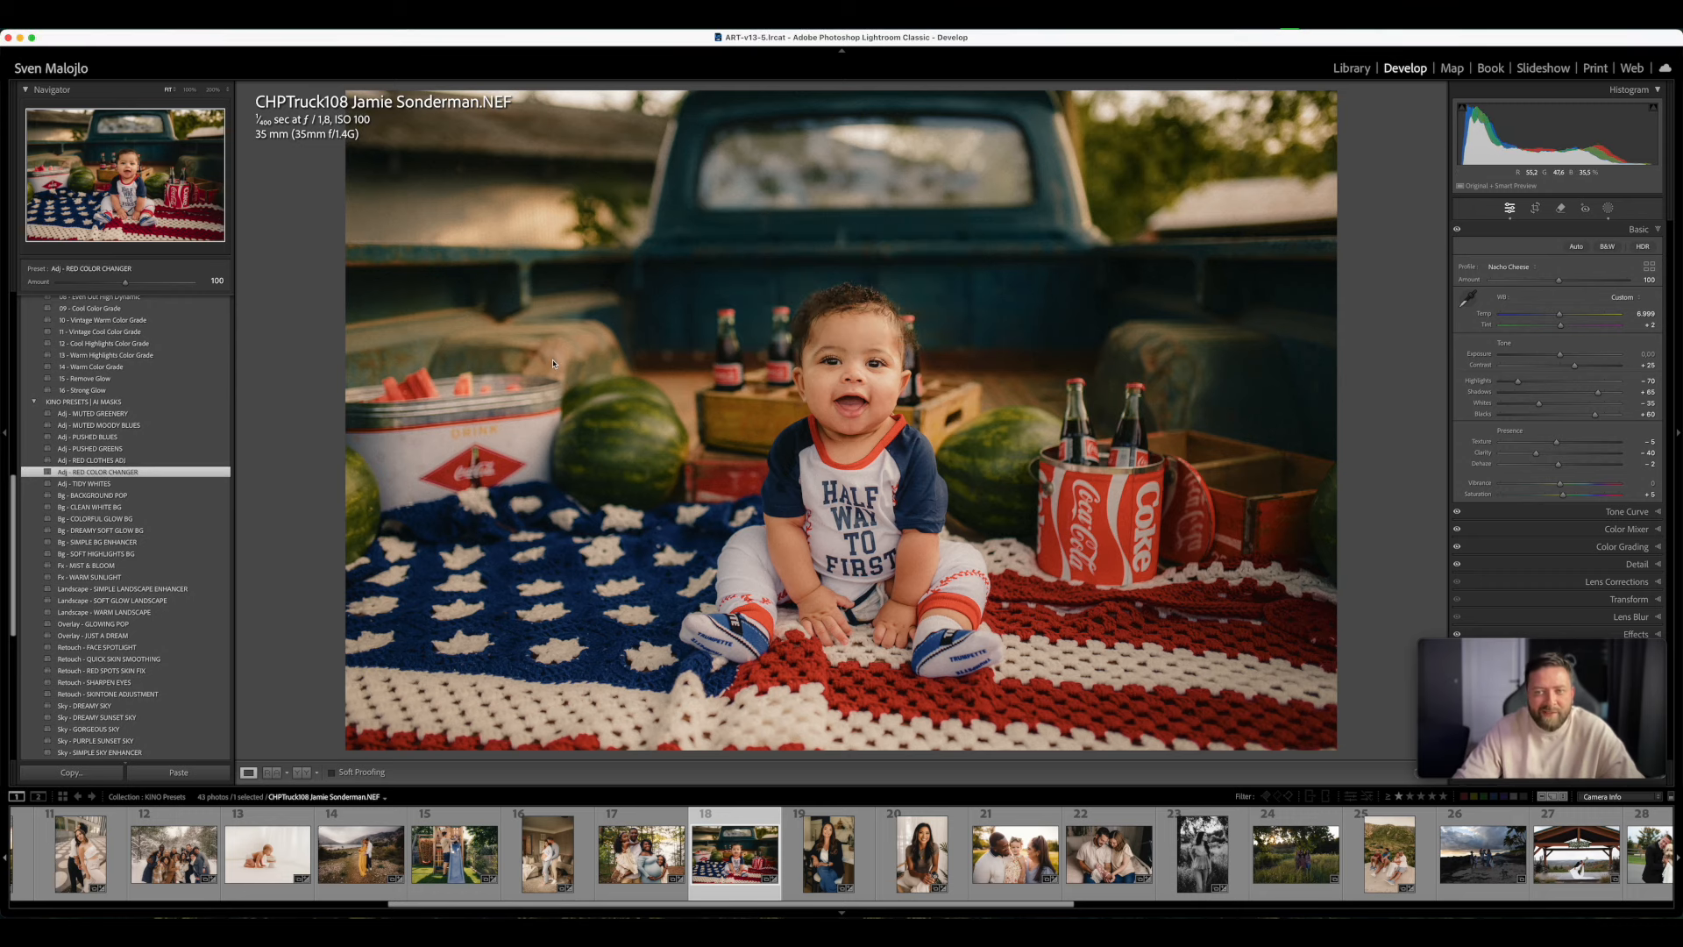
pyautogui.moveTo(125, 282); pyautogui.dragTo(100, 317)
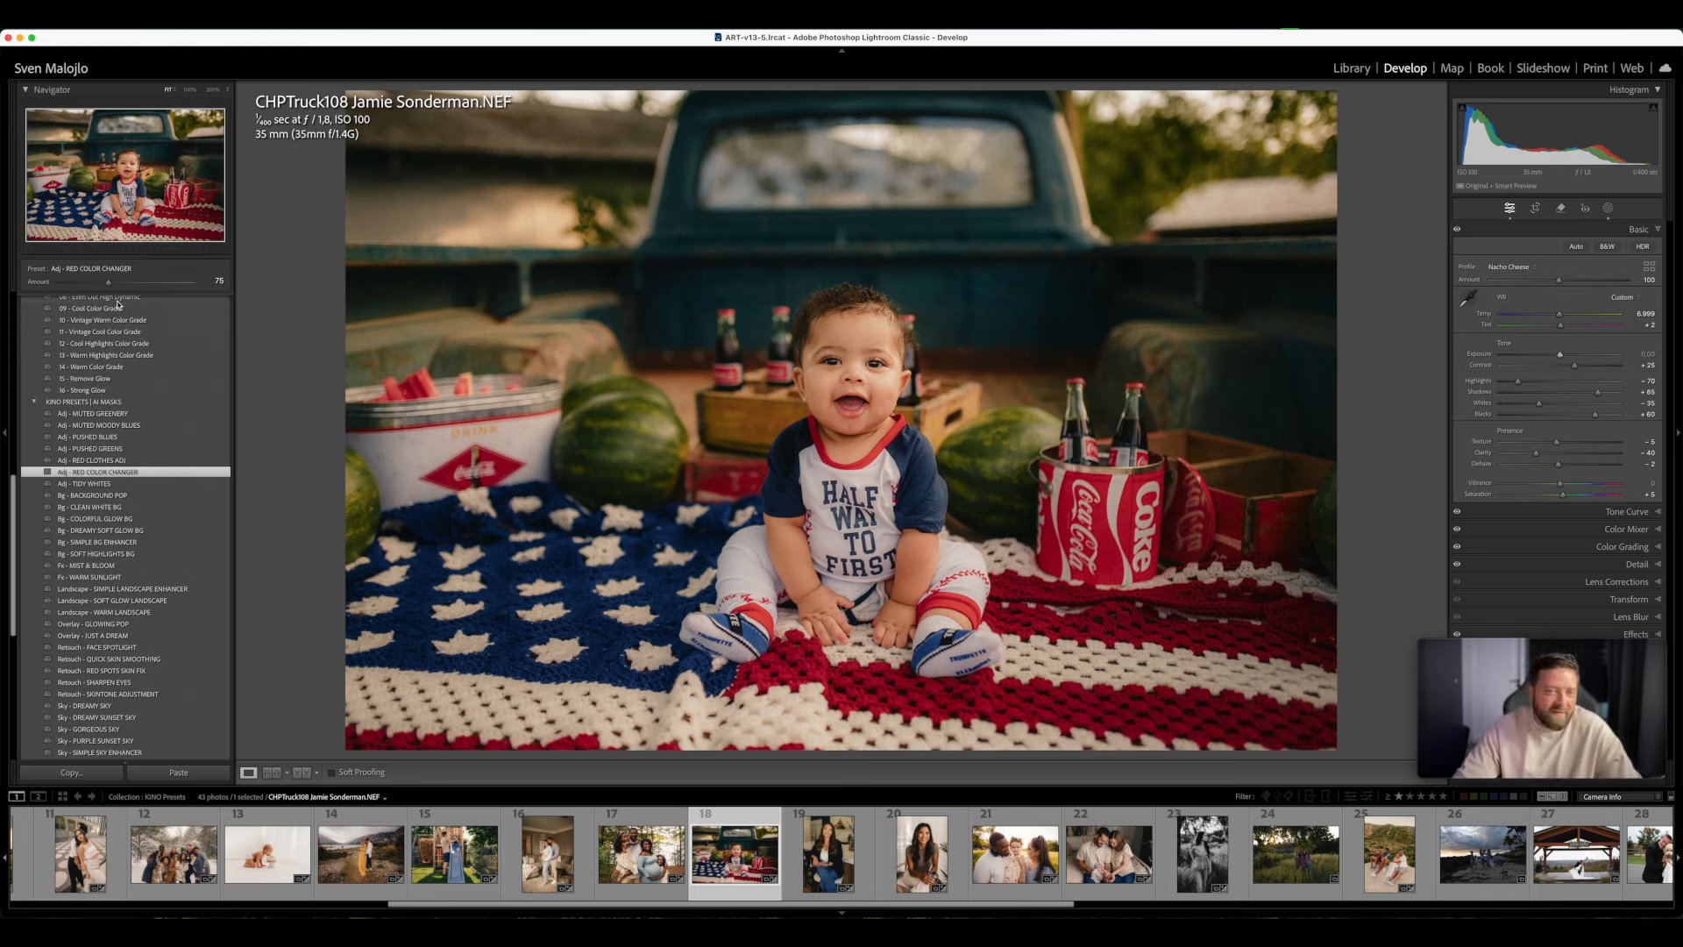
# - Inspect the baby photo's reds up close, try the RED COLOR CHANGER Amount at 200, and set it to 107
pyautogui.click(855, 396)
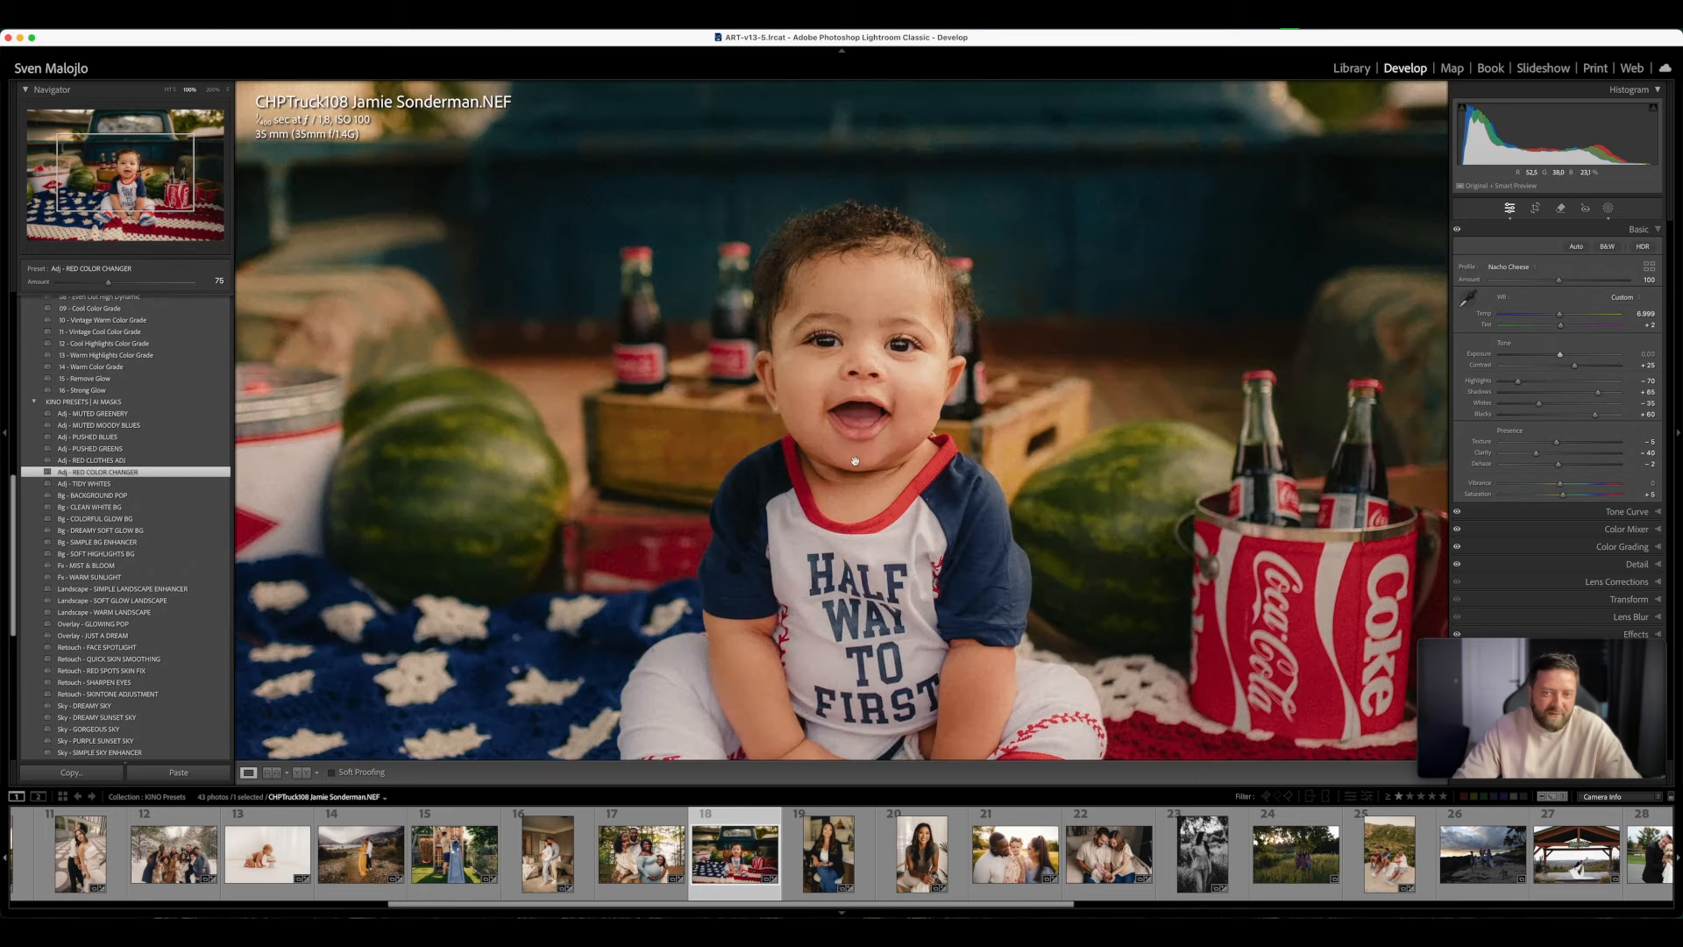
pyautogui.moveTo(108, 282); pyautogui.dragTo(2, 313)
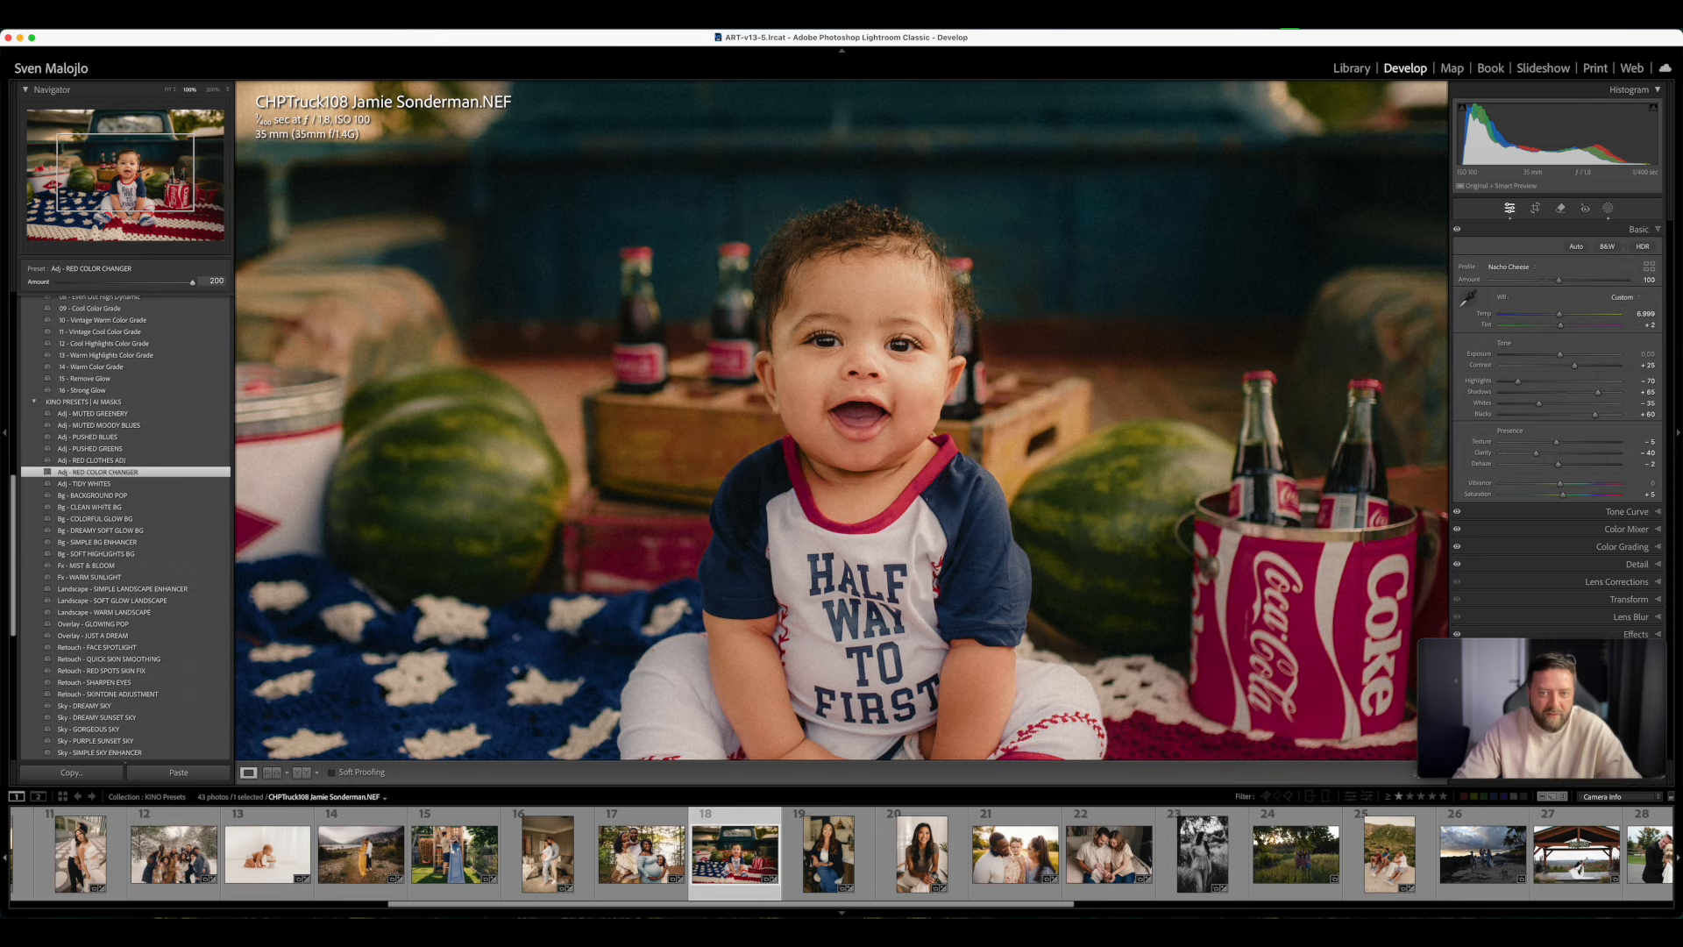
pyautogui.moveTo(3, 342); pyautogui.dragTo(130, 326)
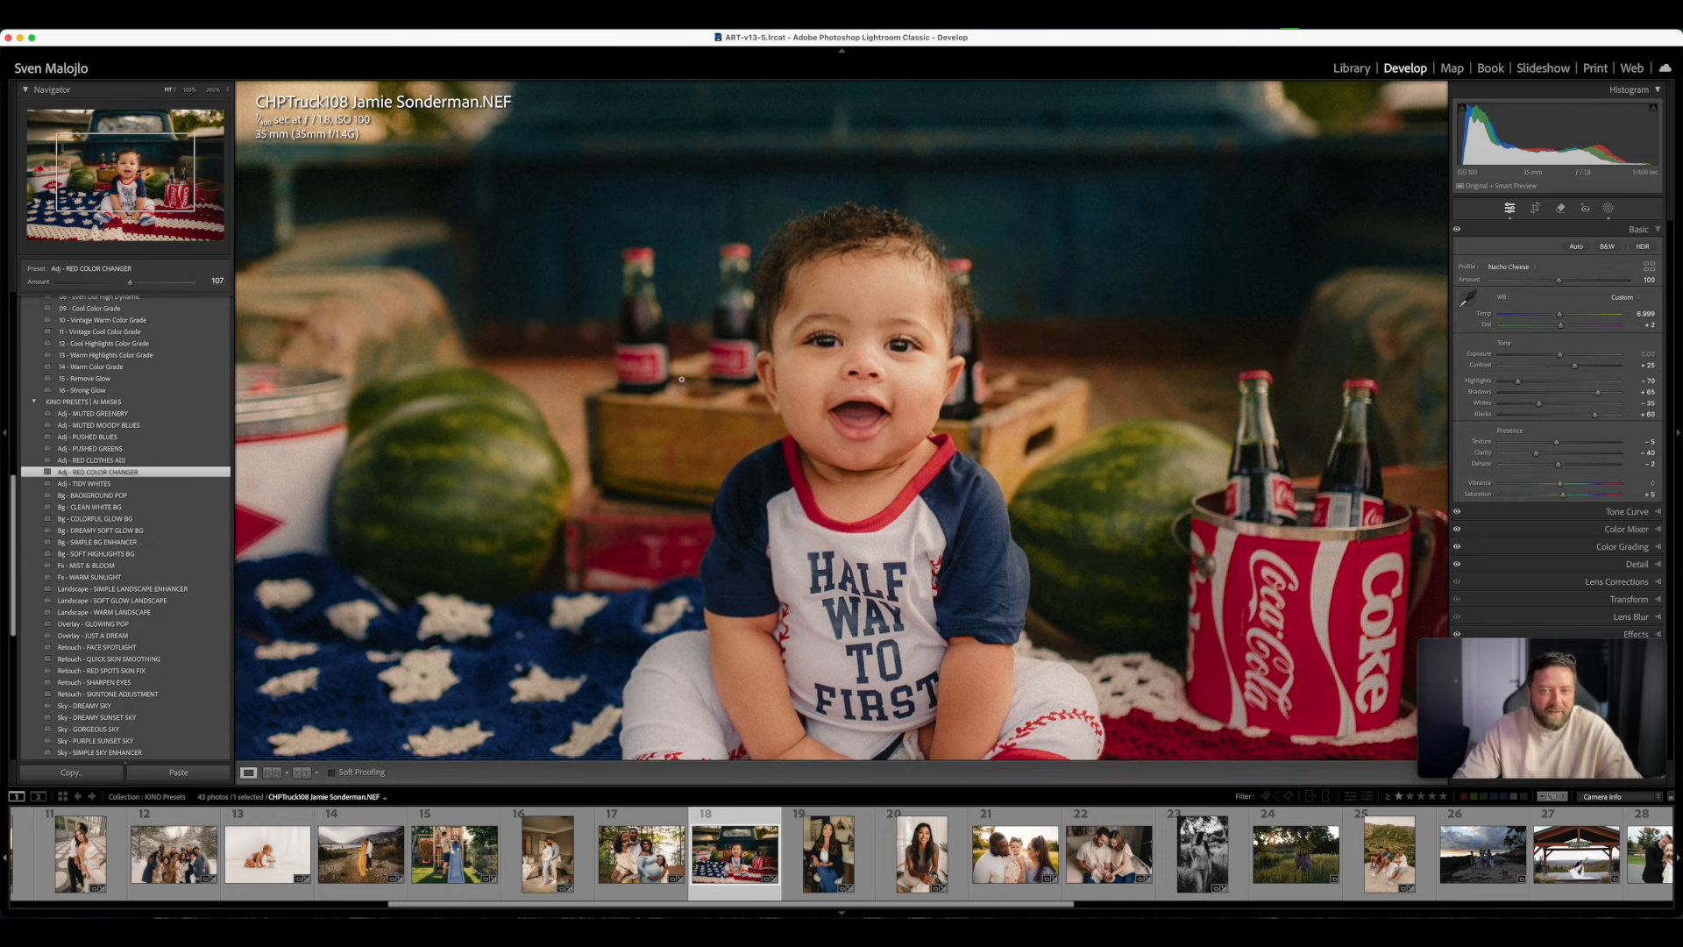
pyautogui.press('z')
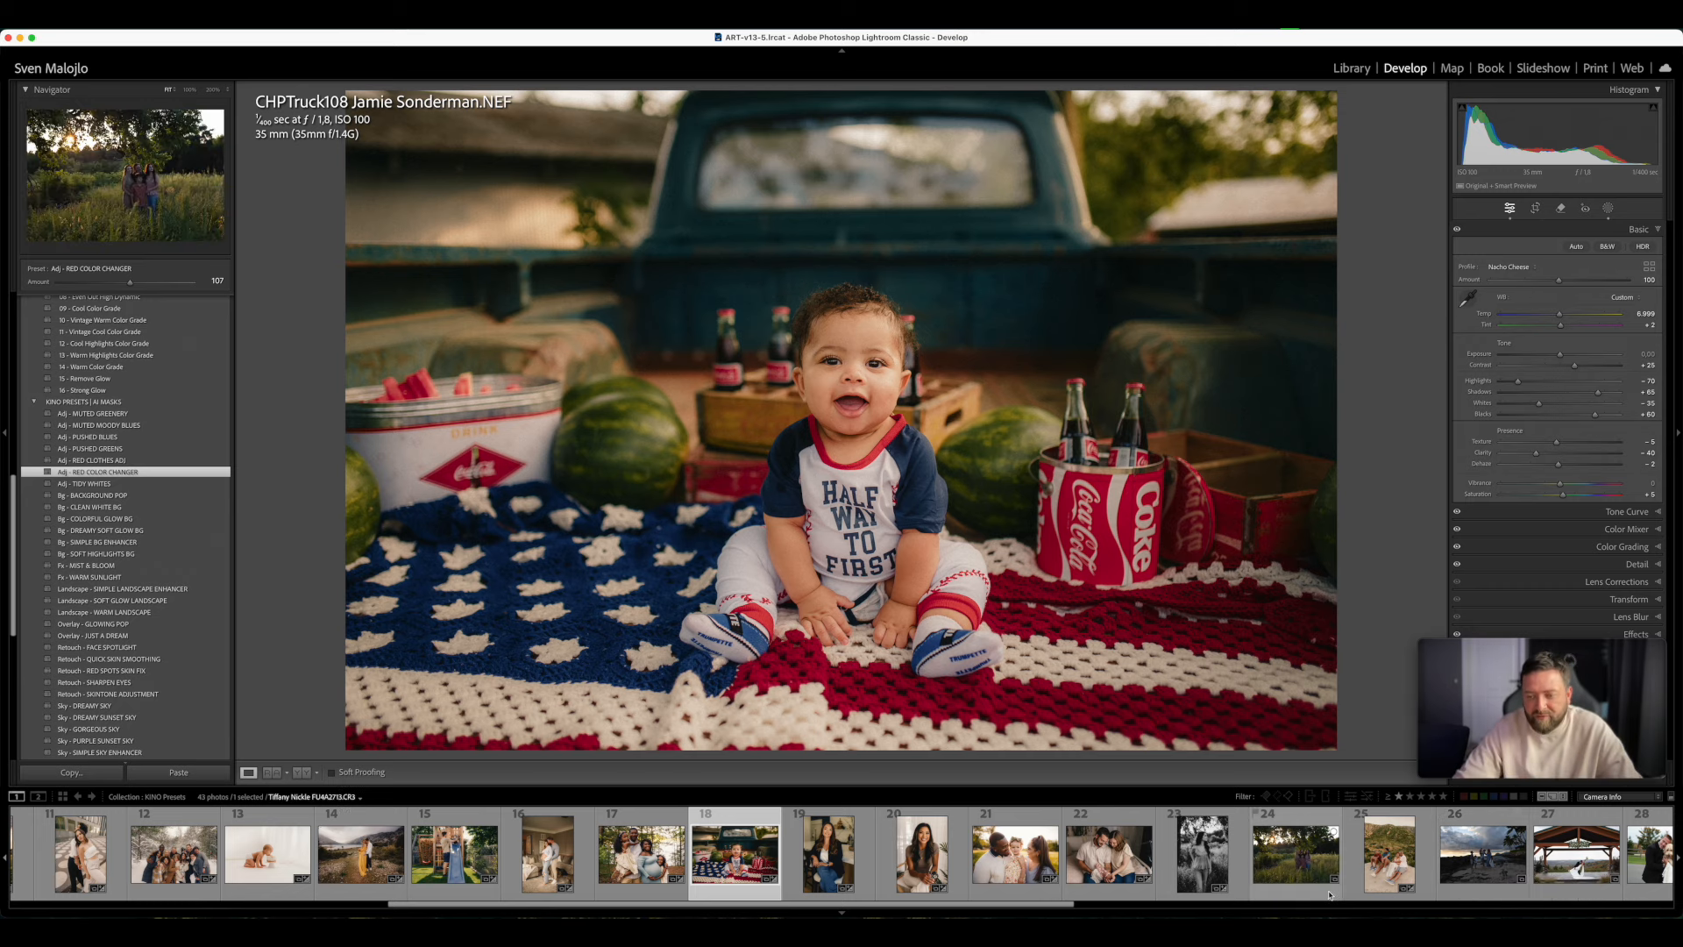
# - Open the photo of the family on the rocky beach and straighten it with a crop Angle of about 2.7
pyautogui.click(1480, 891)
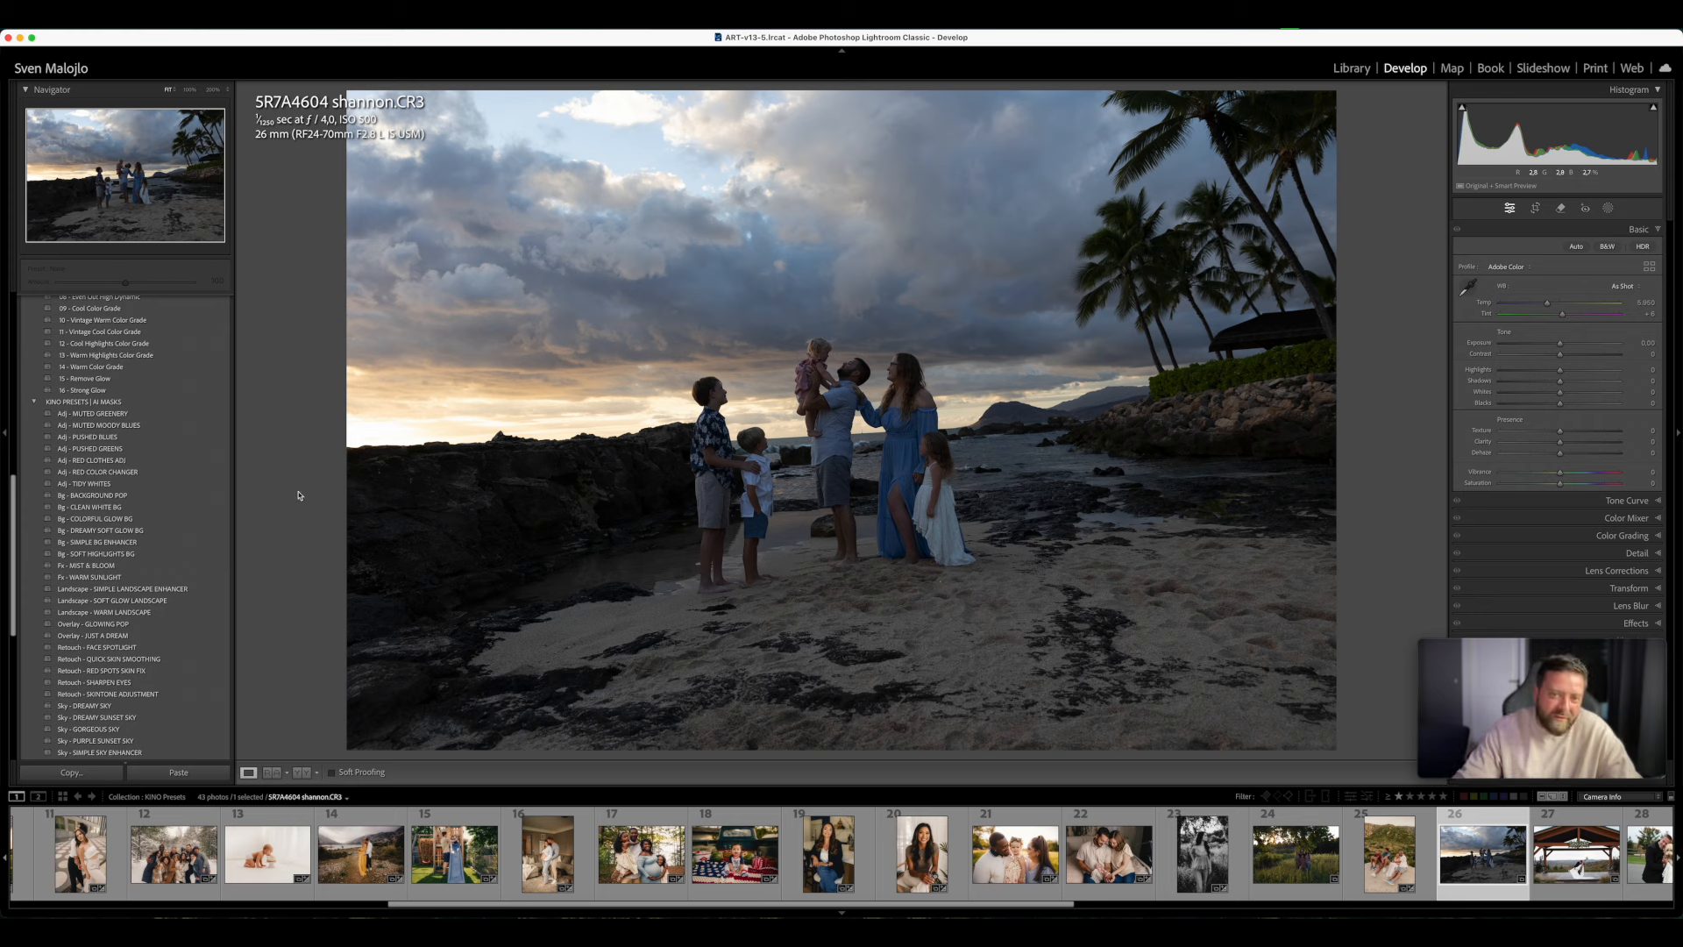
pyautogui.scroll(10, 156, 471)
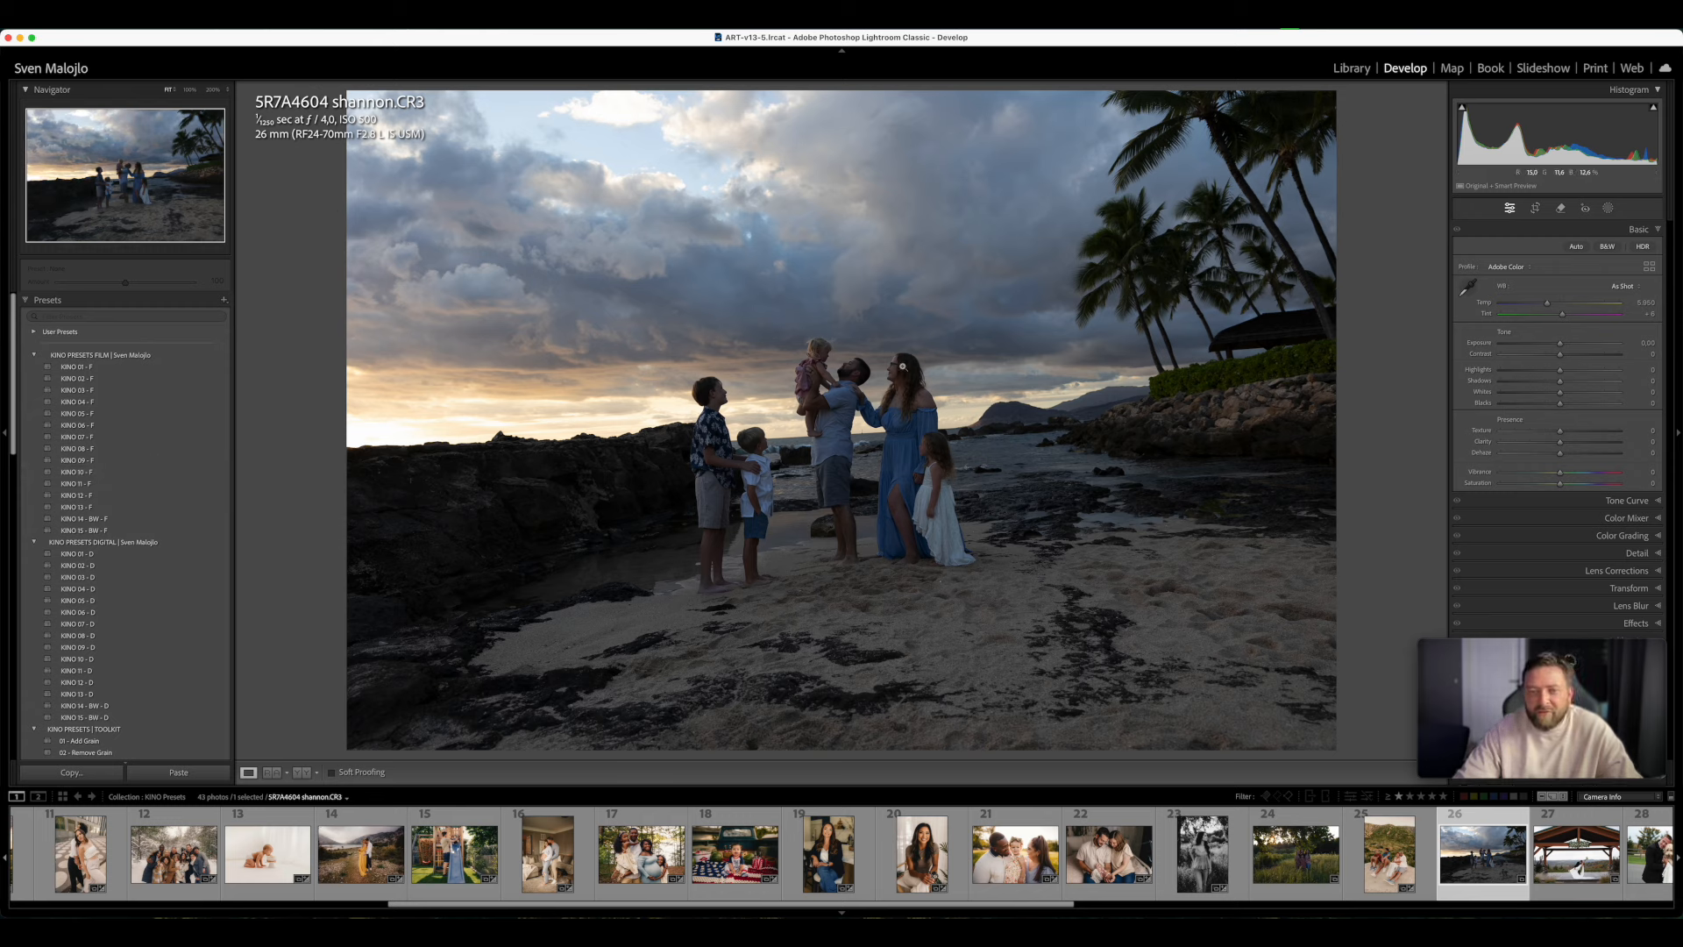
pyautogui.click(1535, 208)
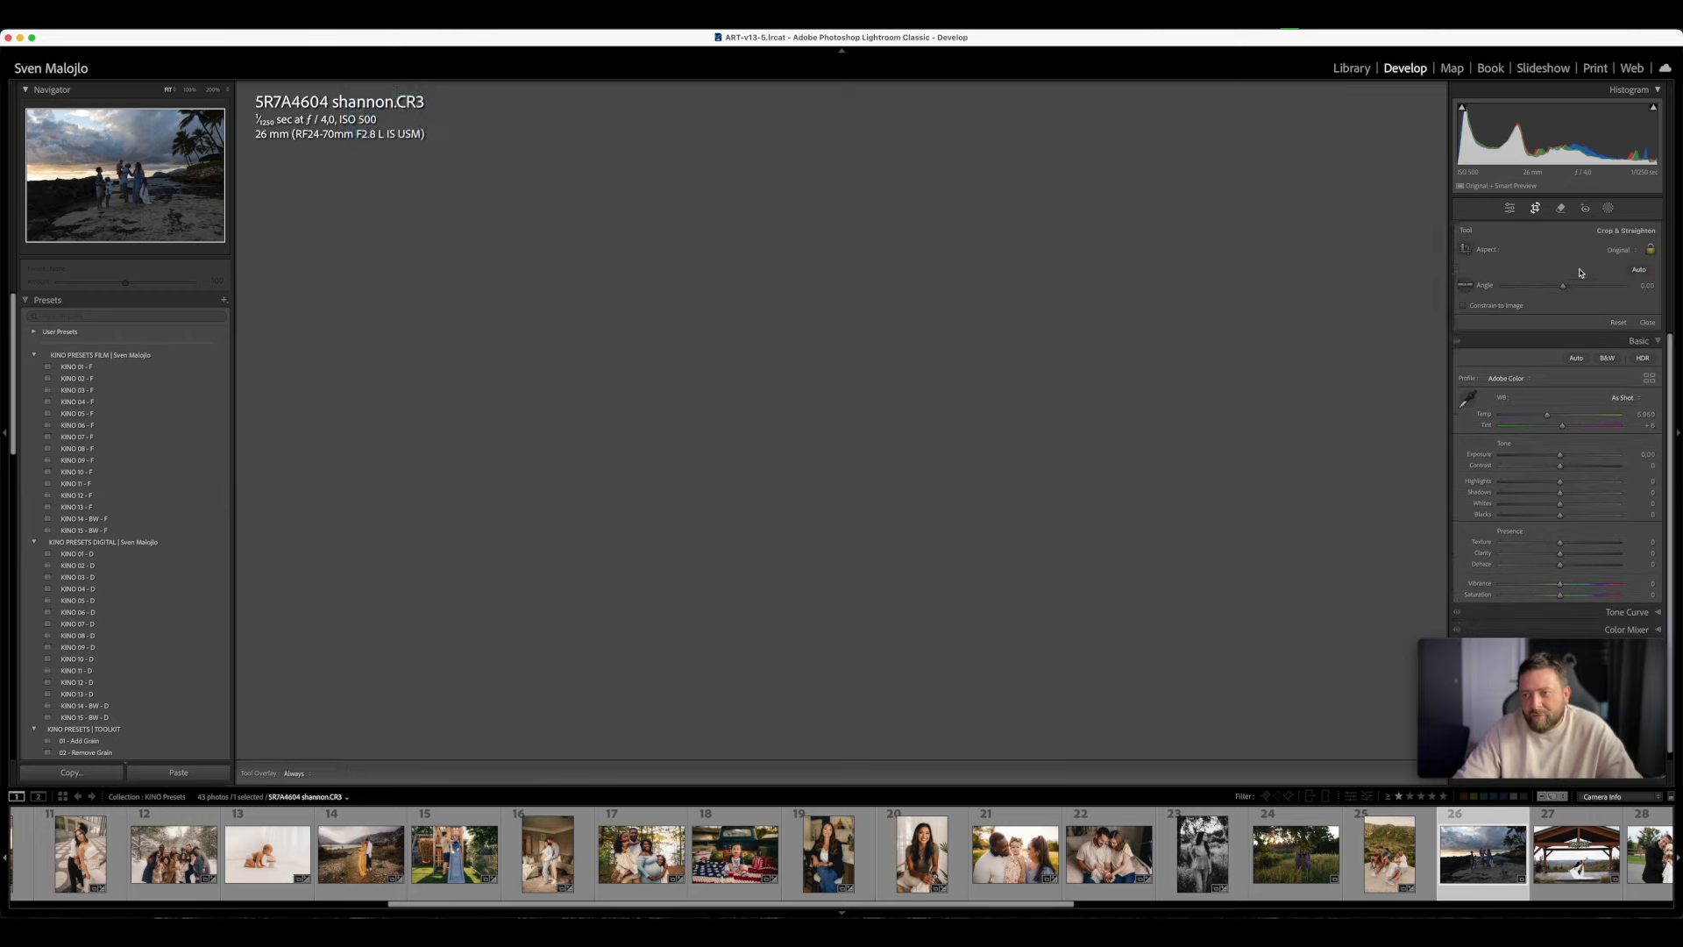
pyautogui.moveTo(1562, 287); pyautogui.dragTo(1566, 292)
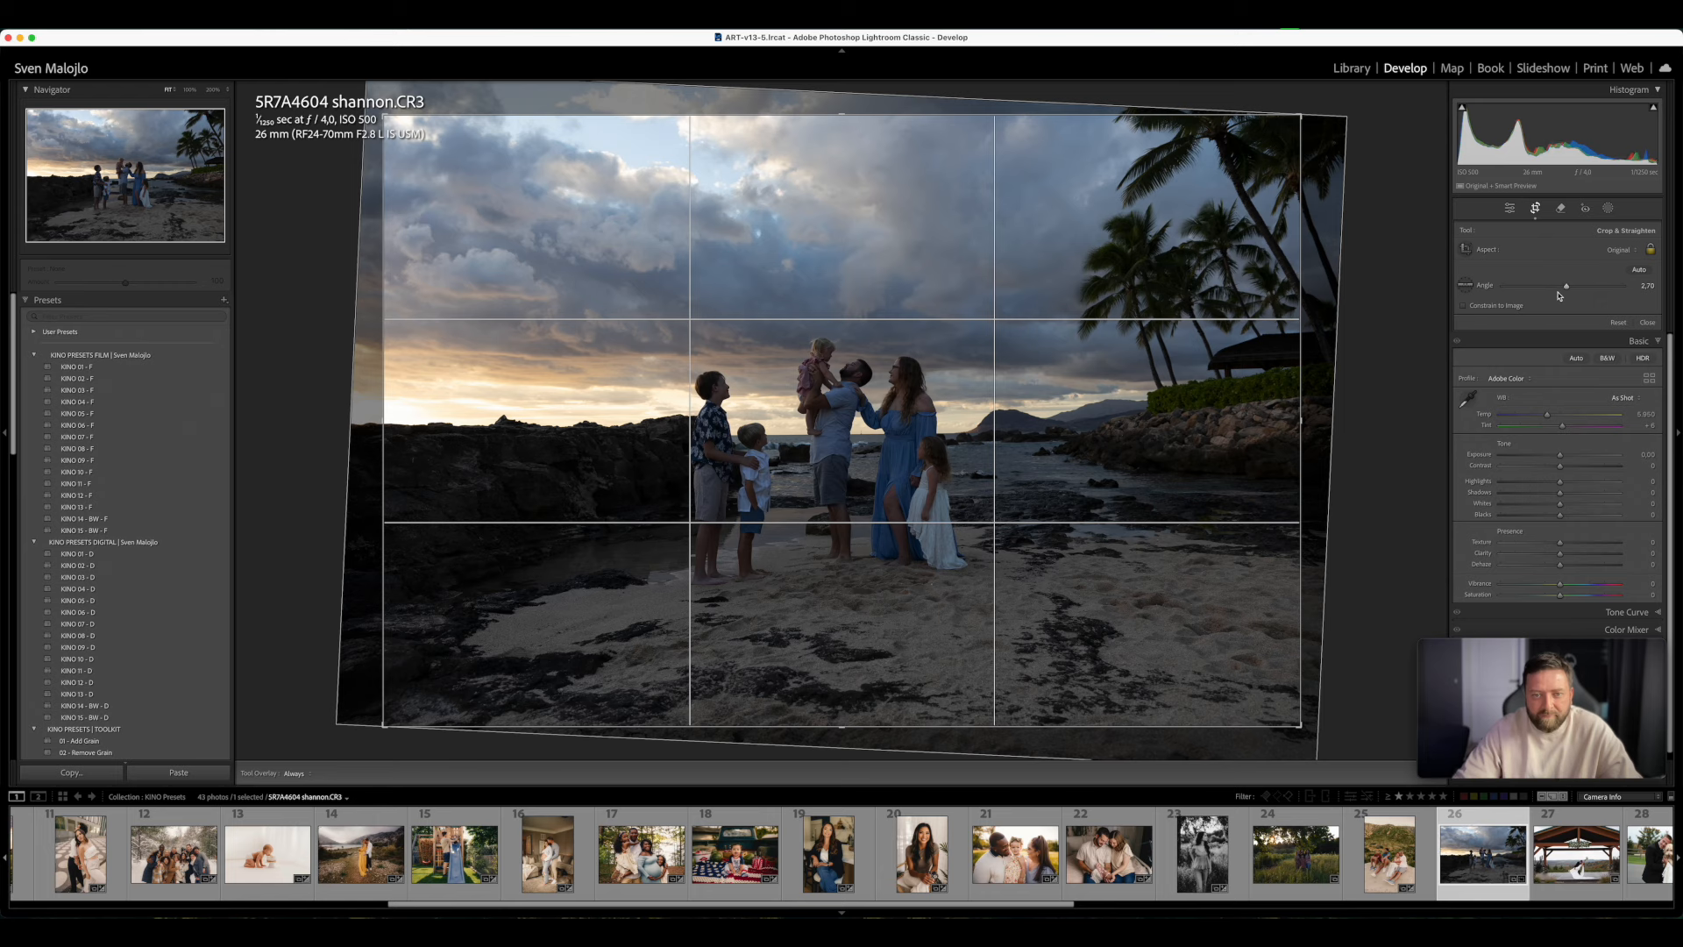
pyautogui.press('Return')
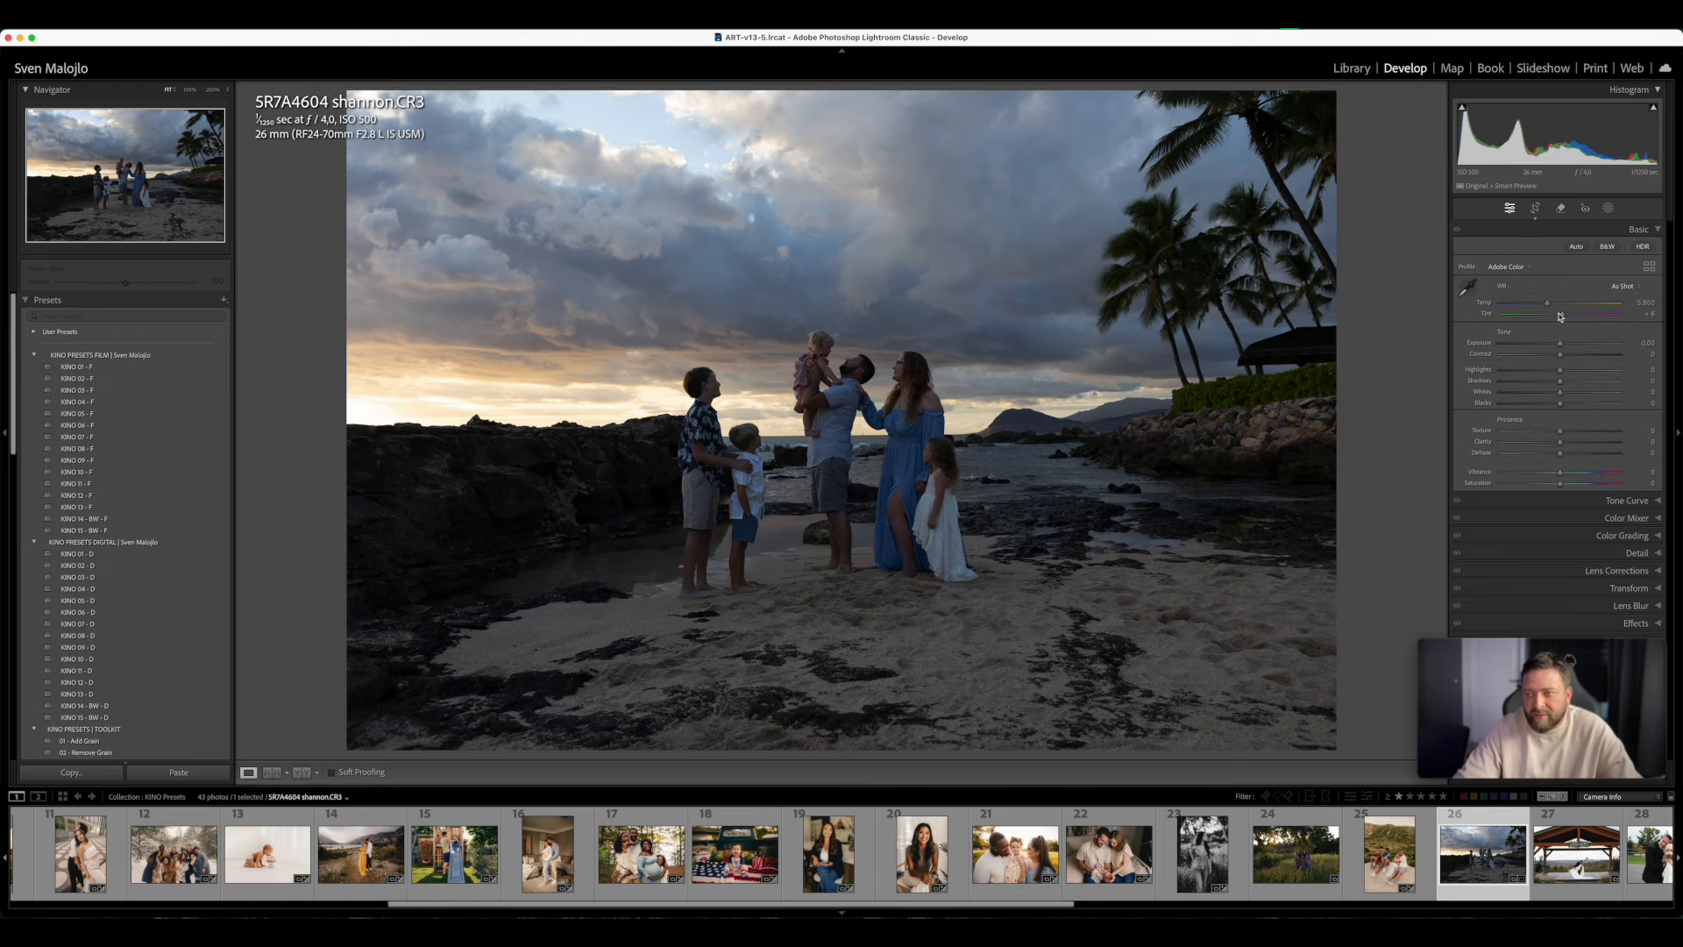
# - Warm and brighten the beach photo, apply film preset KINO 08 - F, and set Temp to 9,506, Tint to +23 and Exposure to +1.15
pyautogui.click(1566, 304)
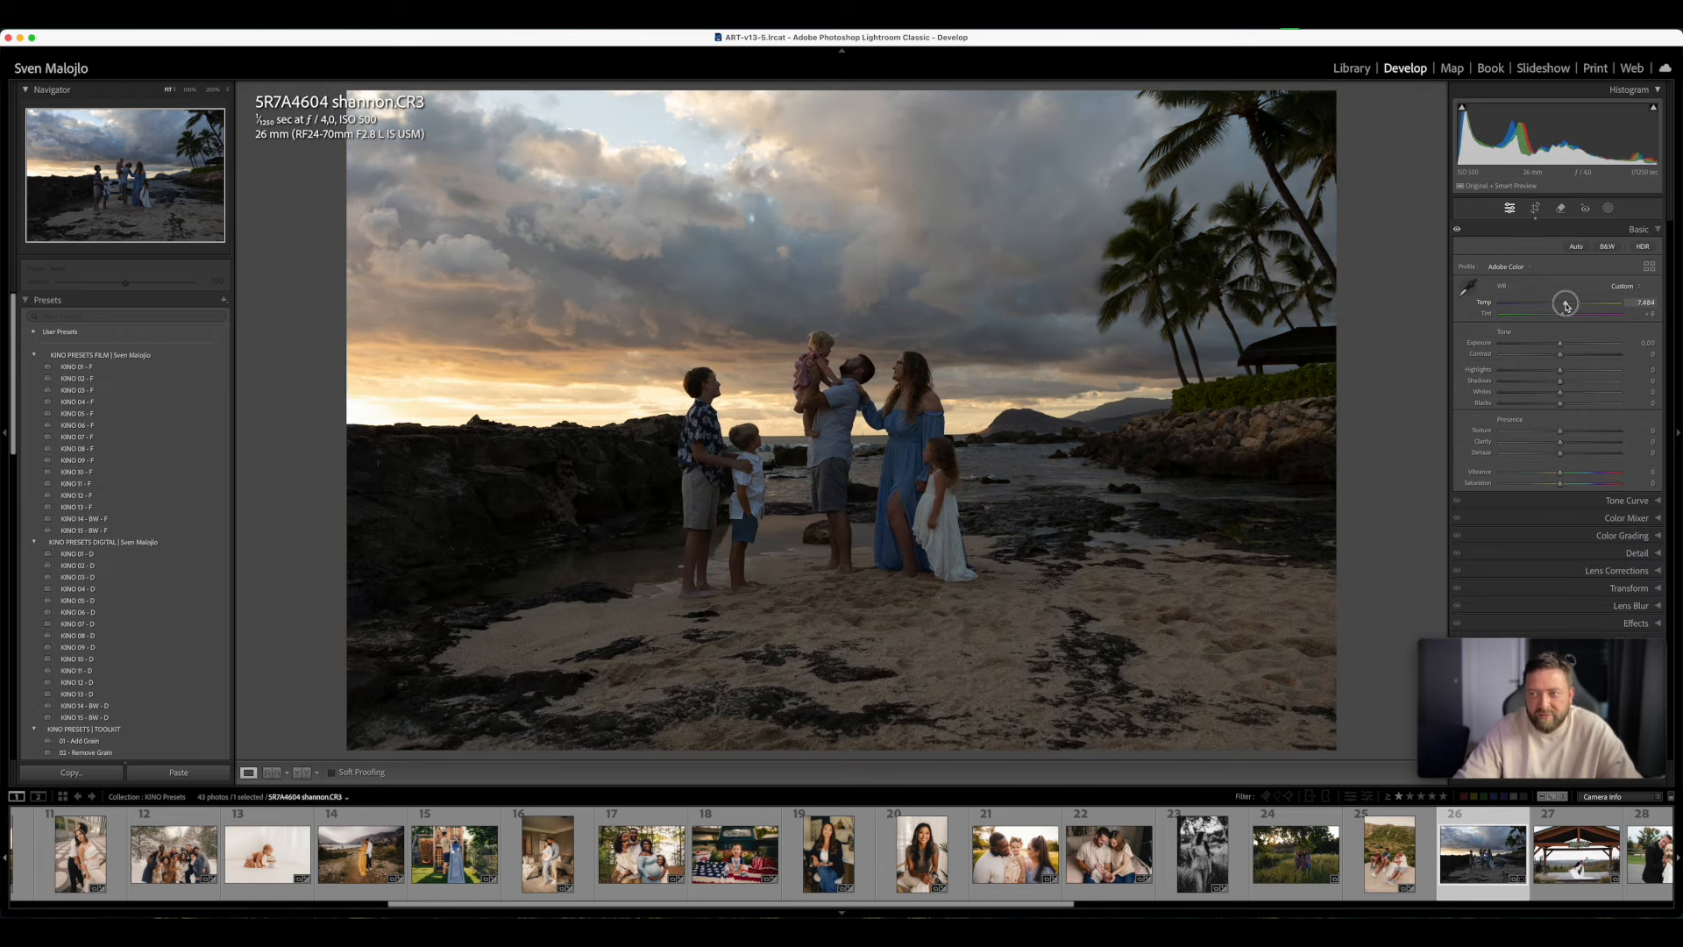
pyautogui.moveTo(1566, 305); pyautogui.dragTo(1563, 349)
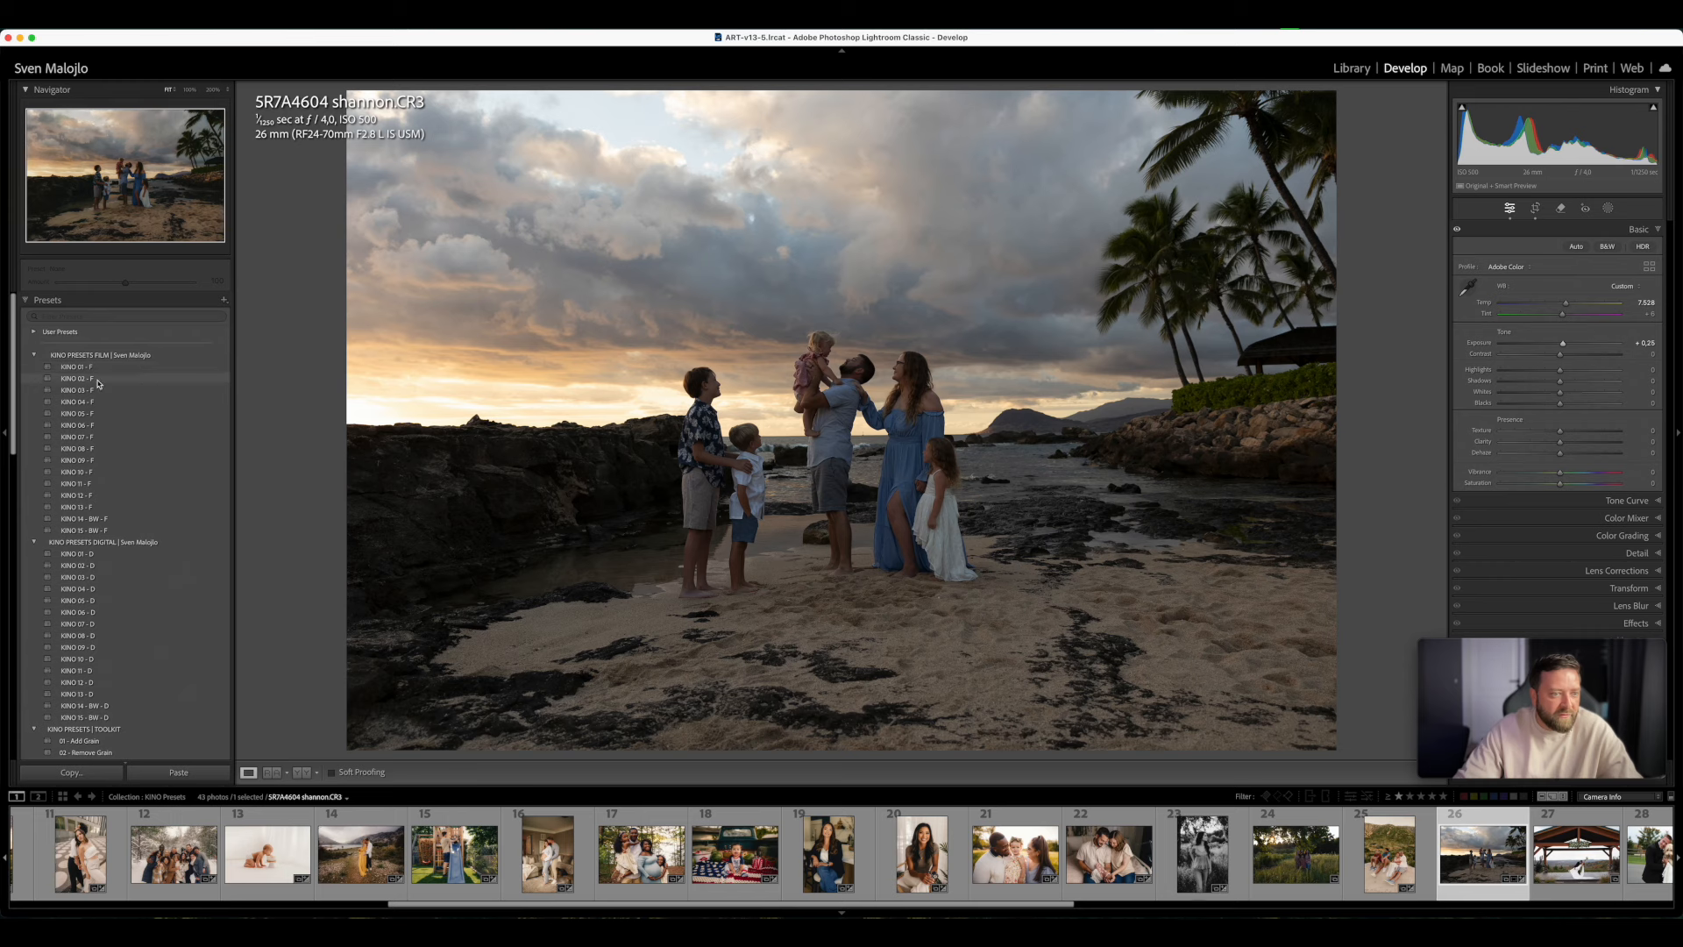
pyautogui.click(99, 449)
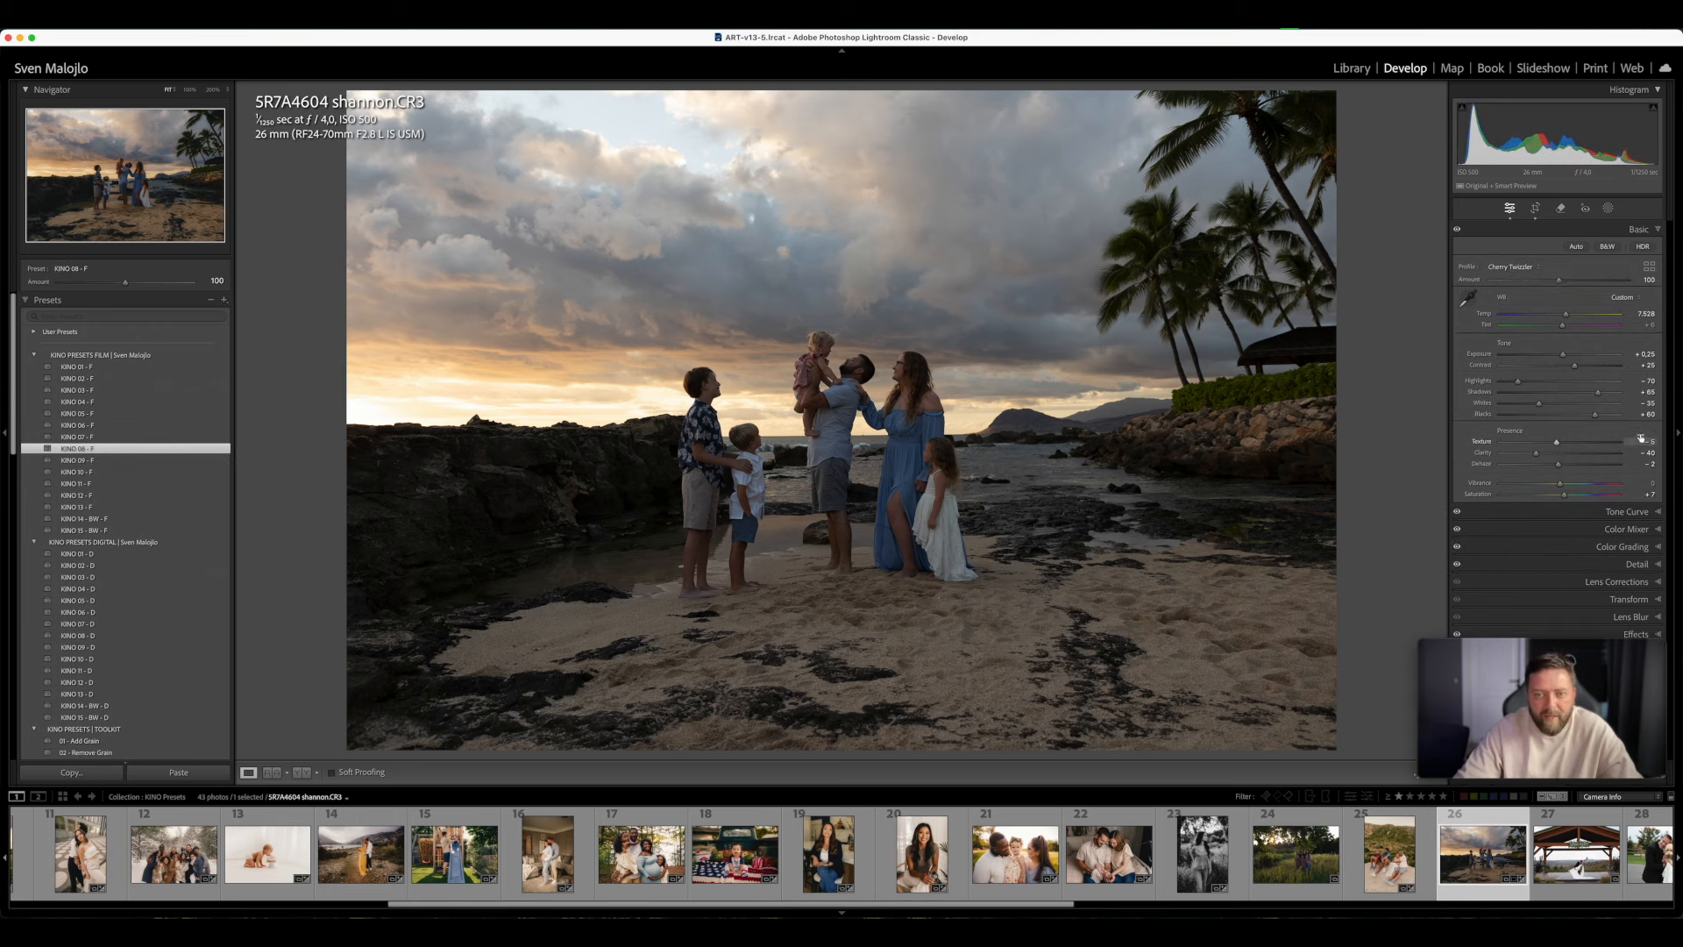
pyautogui.moveTo(1564, 354)
pyautogui.mouseDown()
pyautogui.moveTo(1581, 321)
pyautogui.moveTo(1569, 330)
pyautogui.mouseUp()
pyautogui.click(1565, 328)
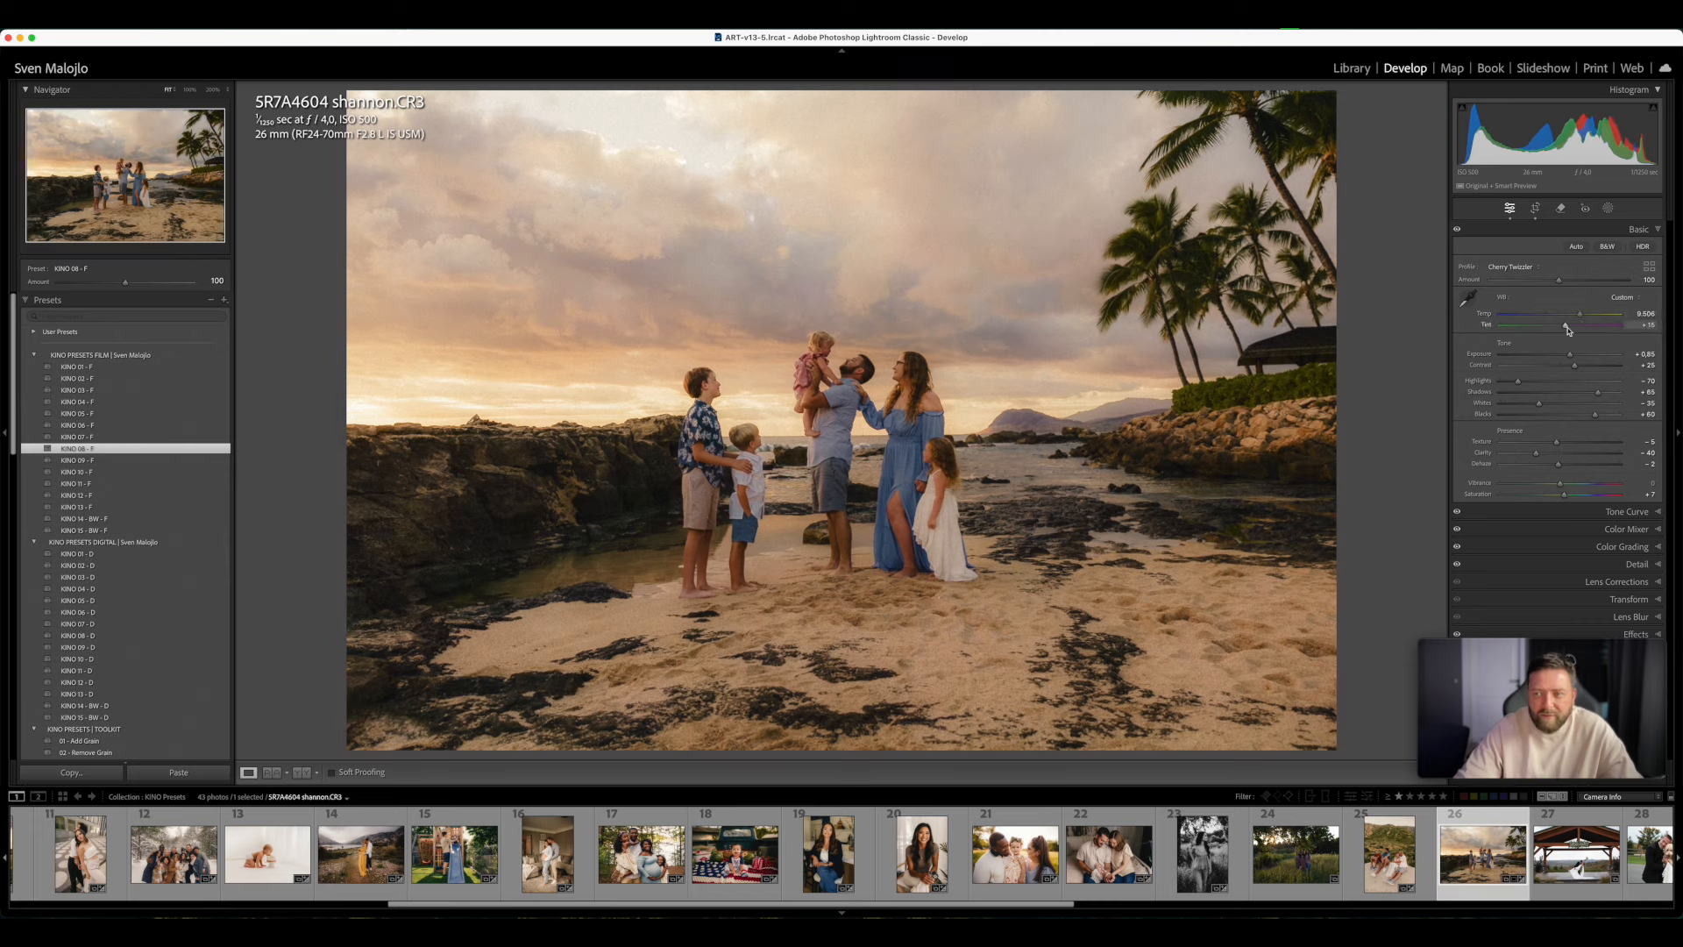
pyautogui.moveTo(1569, 355); pyautogui.dragTo(1572, 328)
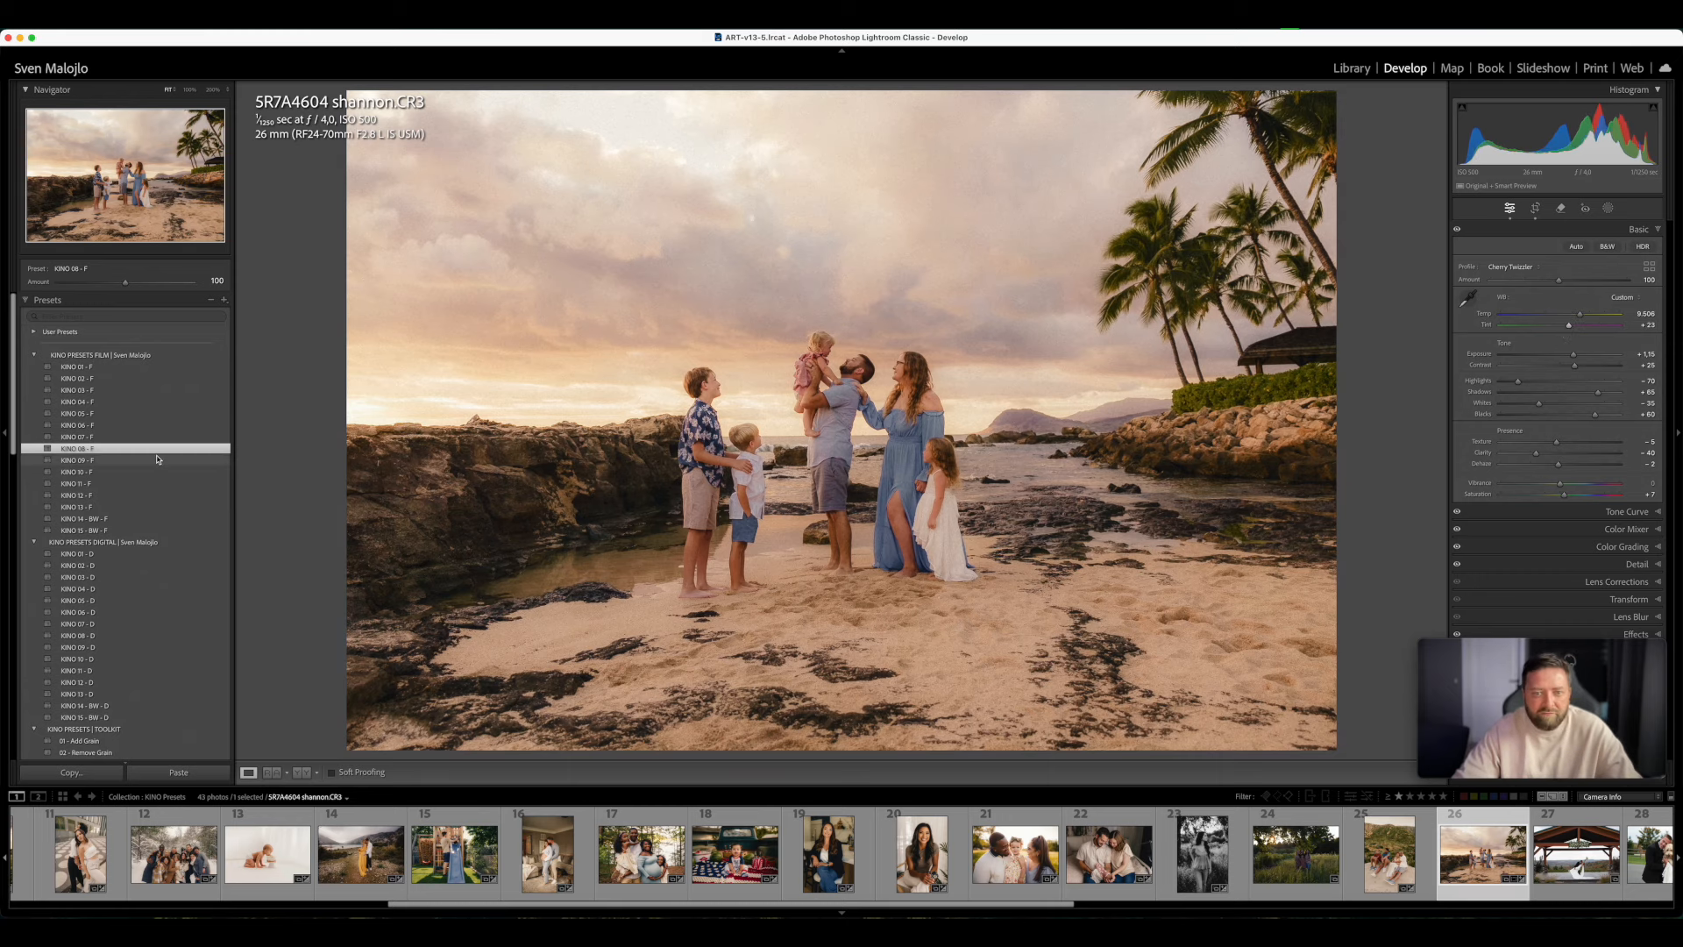
# - Refine the straightening of the beach photo with a crop Angle of about 3.6
pyautogui.click(1535, 207)
pyautogui.moveTo(1559, 294); pyautogui.dragTo(1569, 291)
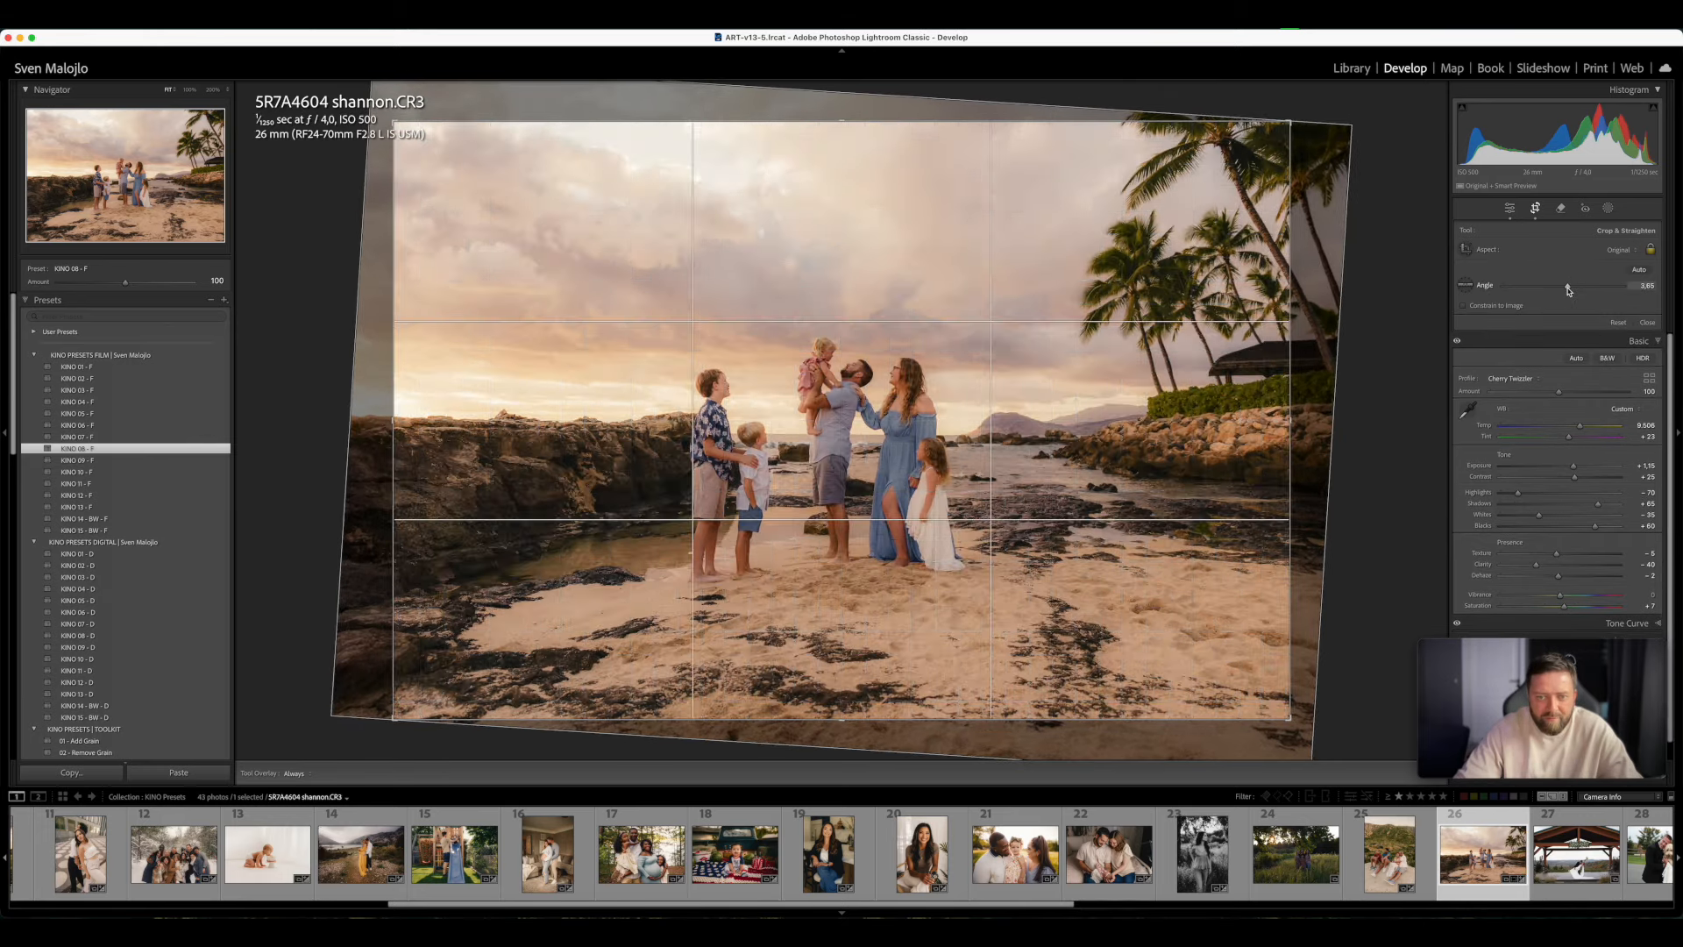
pyautogui.press('Return')
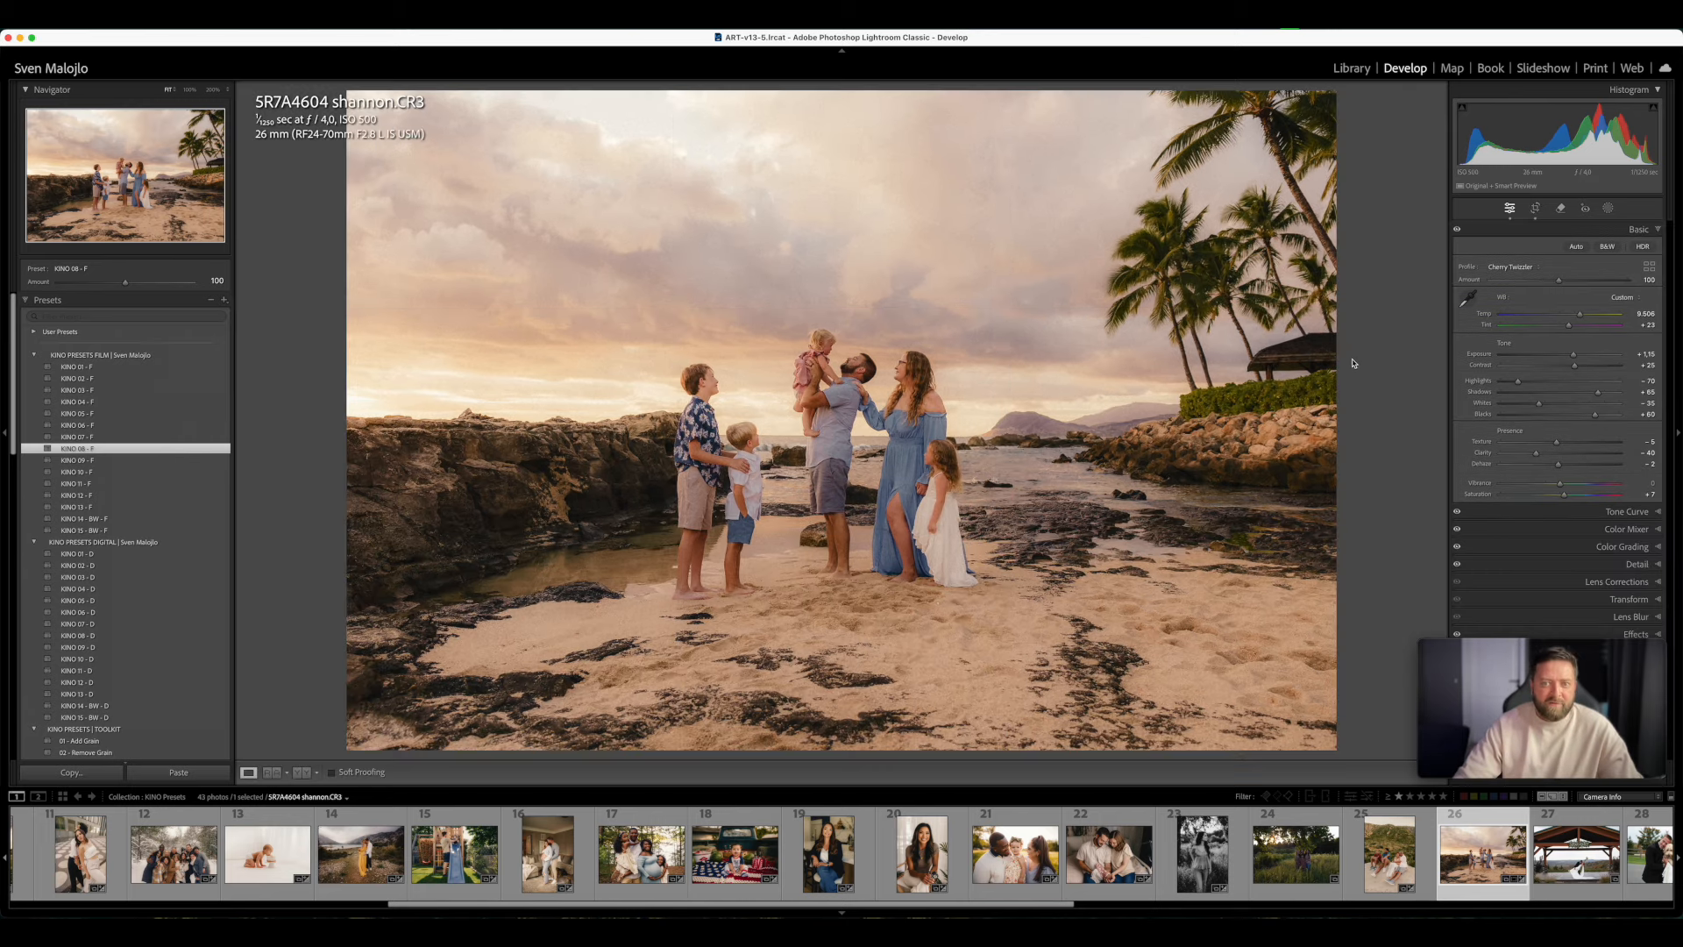
# - Compare film presets KINO 02, 03 and 04 - F on the beach photo and settle on KINO 05 - F
pyautogui.click(113, 380)
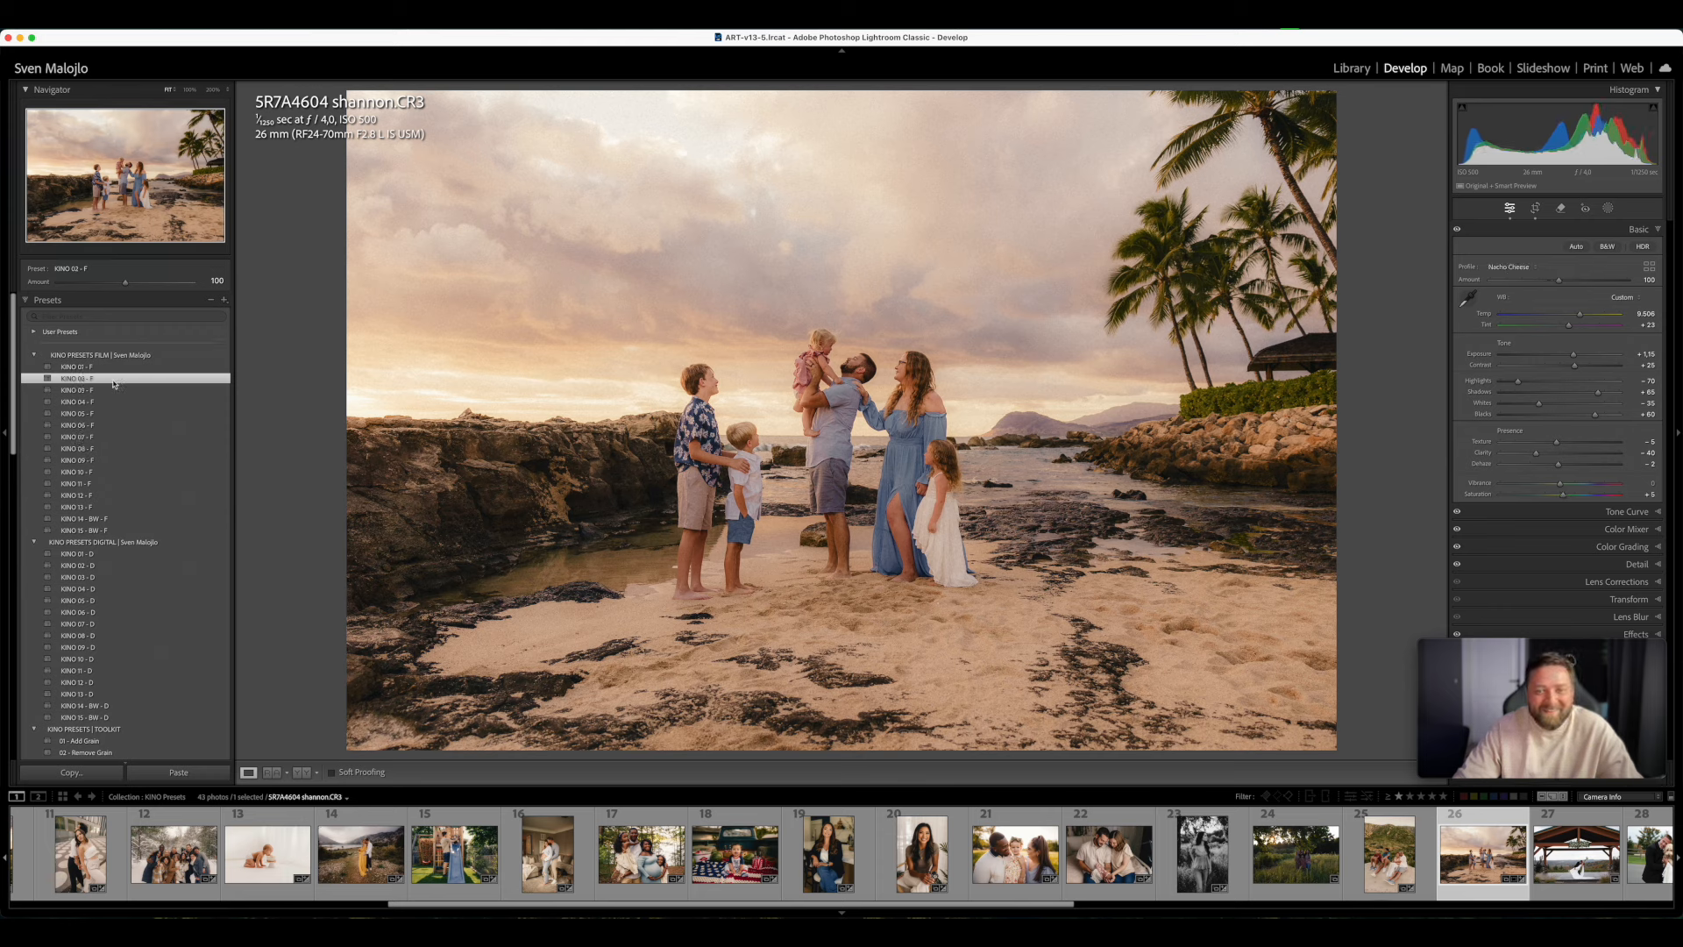
pyautogui.click(109, 391)
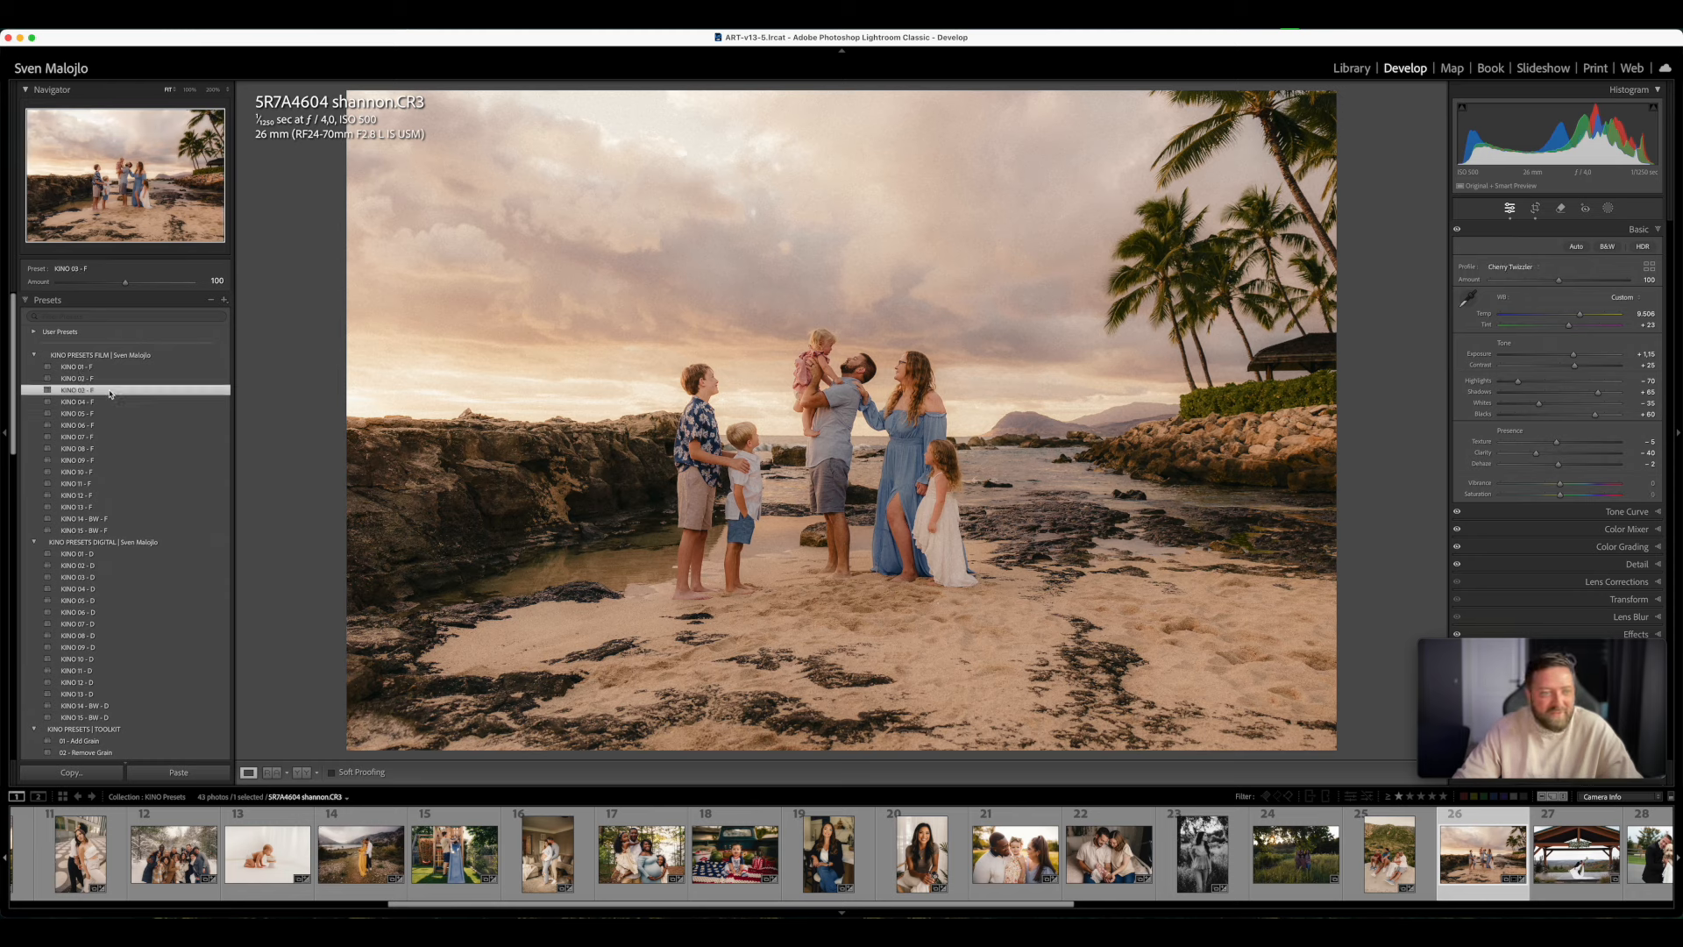
pyautogui.click(107, 403)
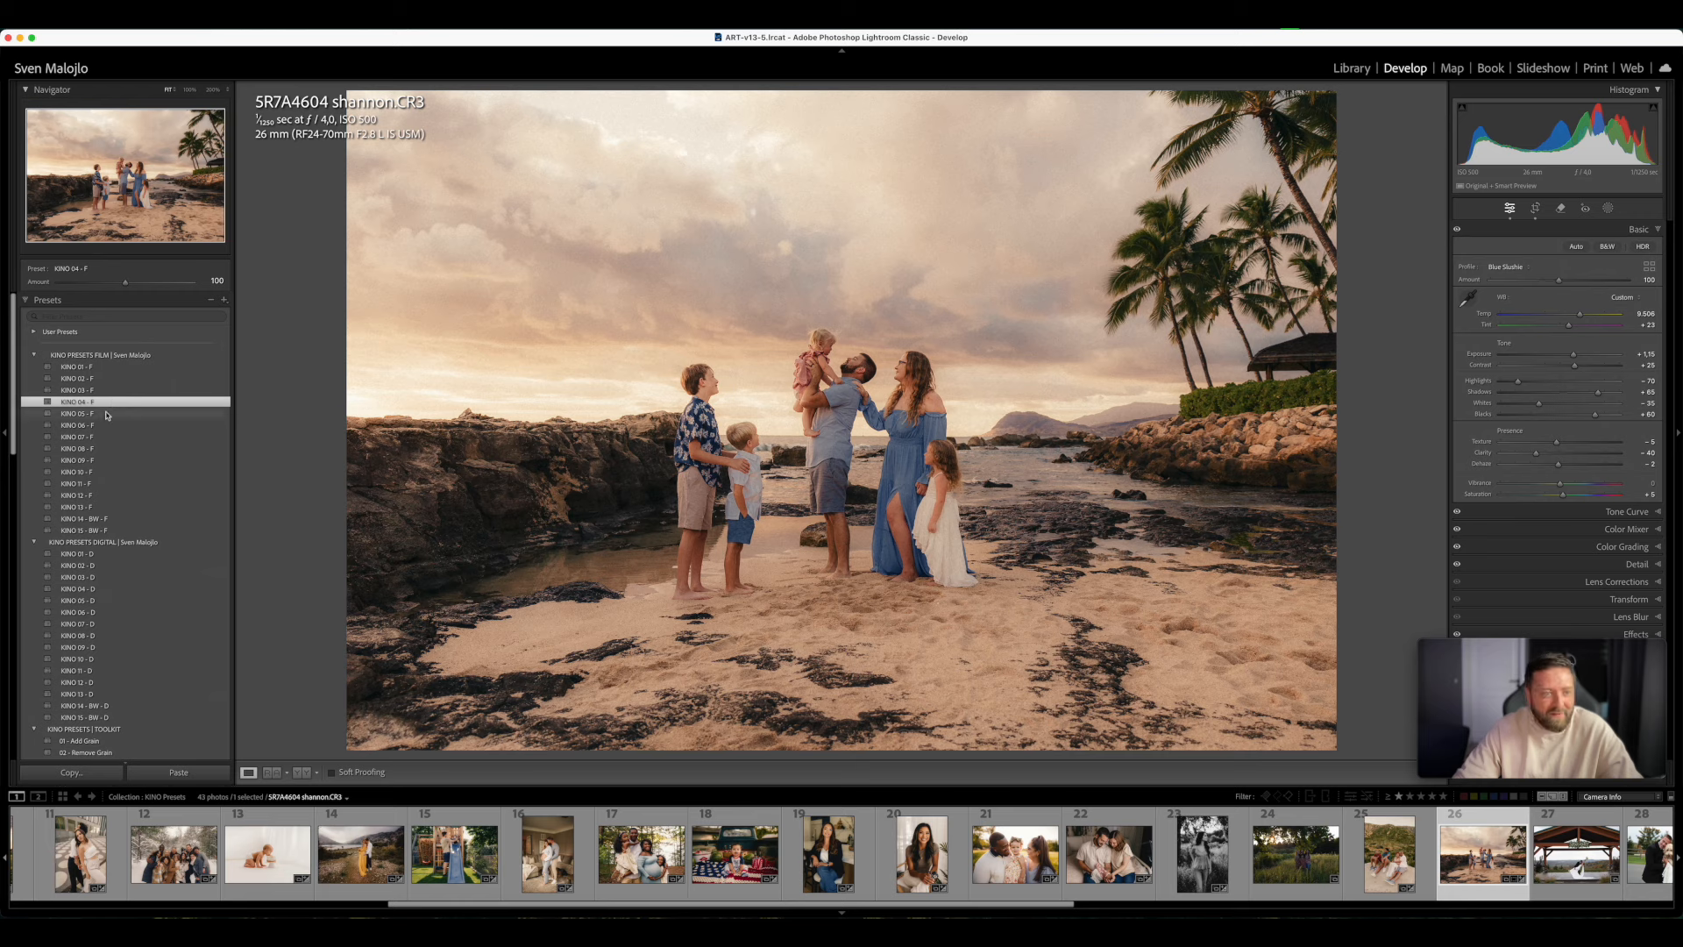
pyautogui.click(106, 414)
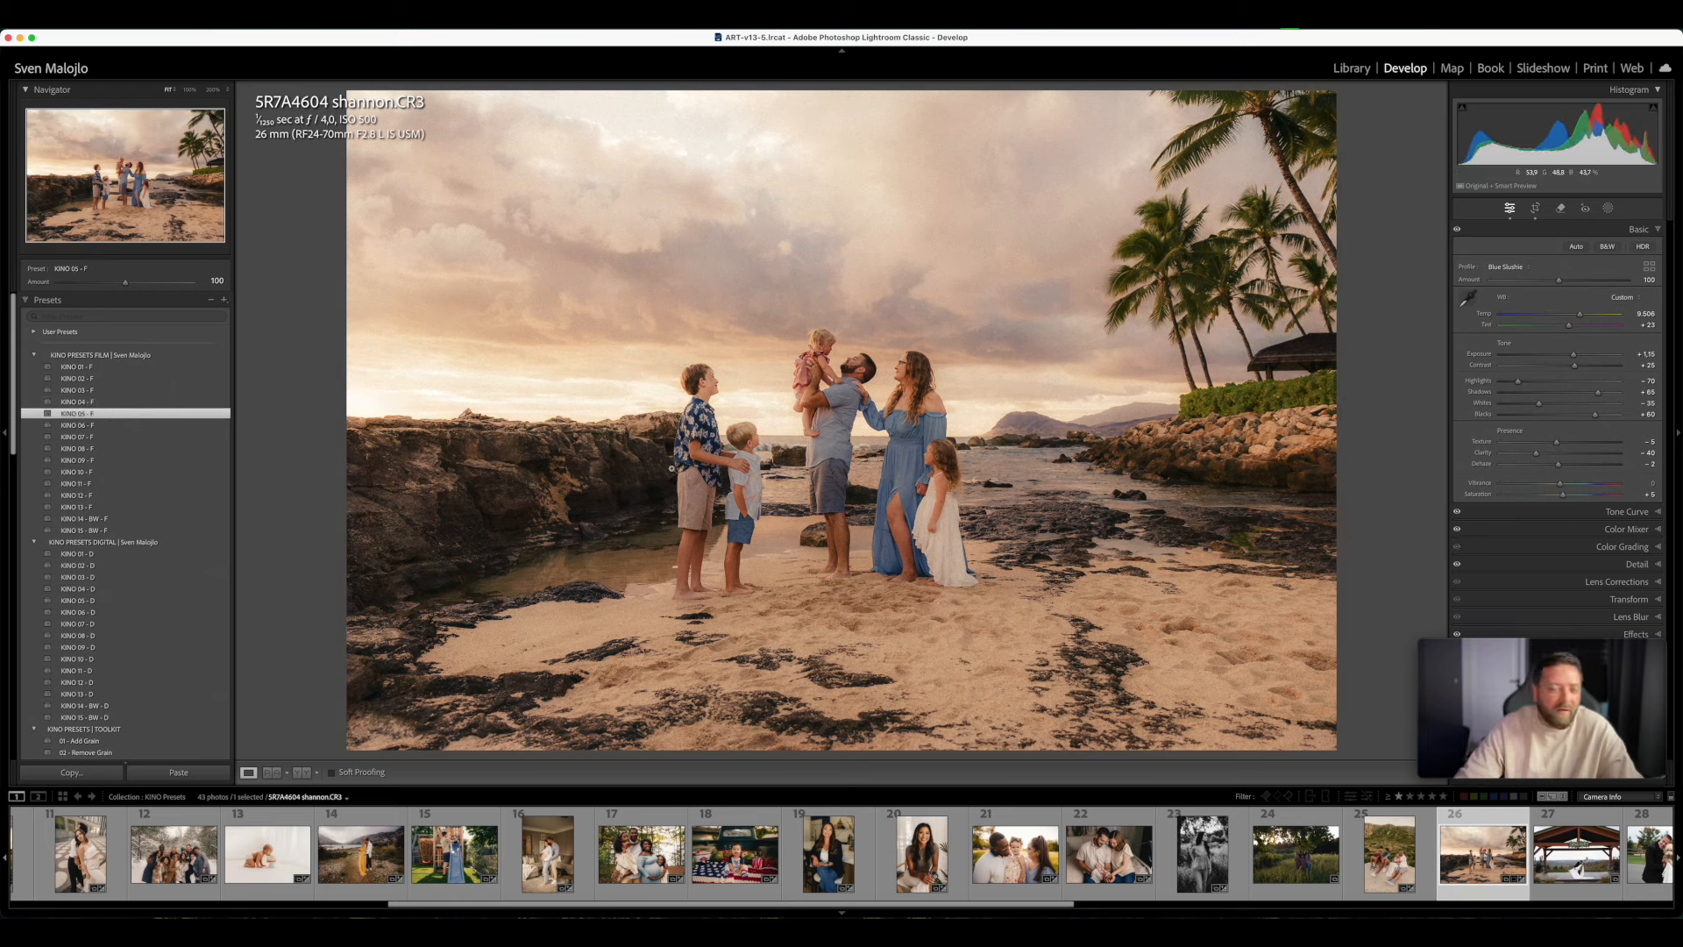
# - Try the toolkit preset 07 - Contrast Pop on the beach photo at an Amount of 137, and undo it
pyautogui.scroll(-5, 196, 551)
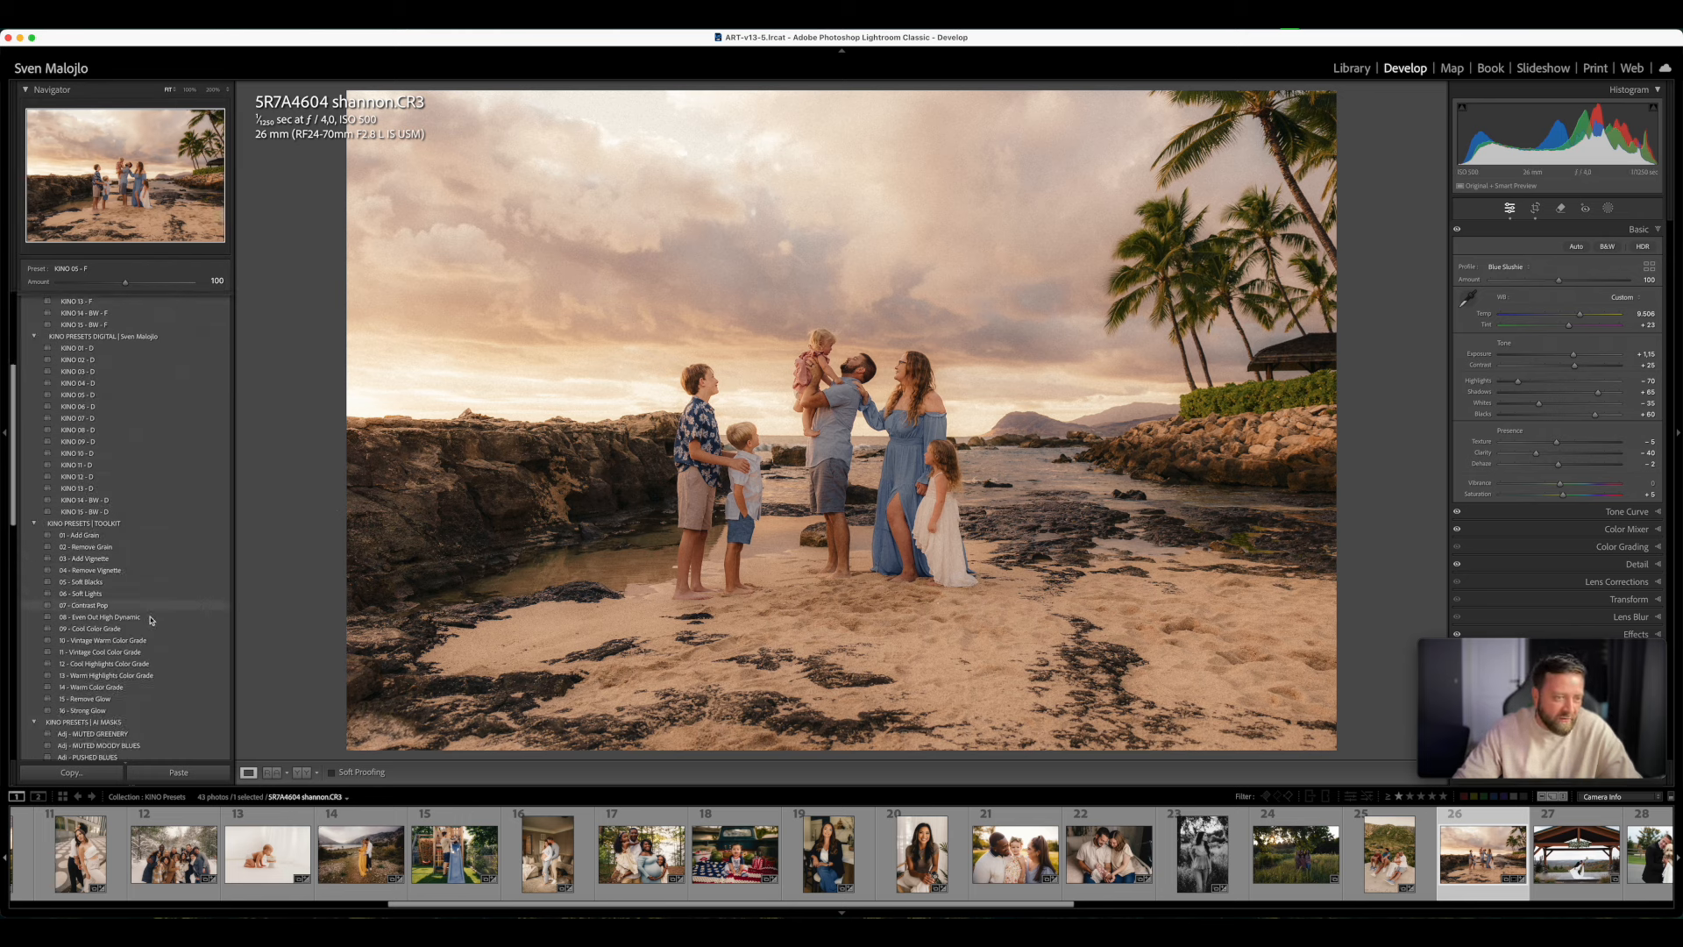
pyautogui.click(97, 606)
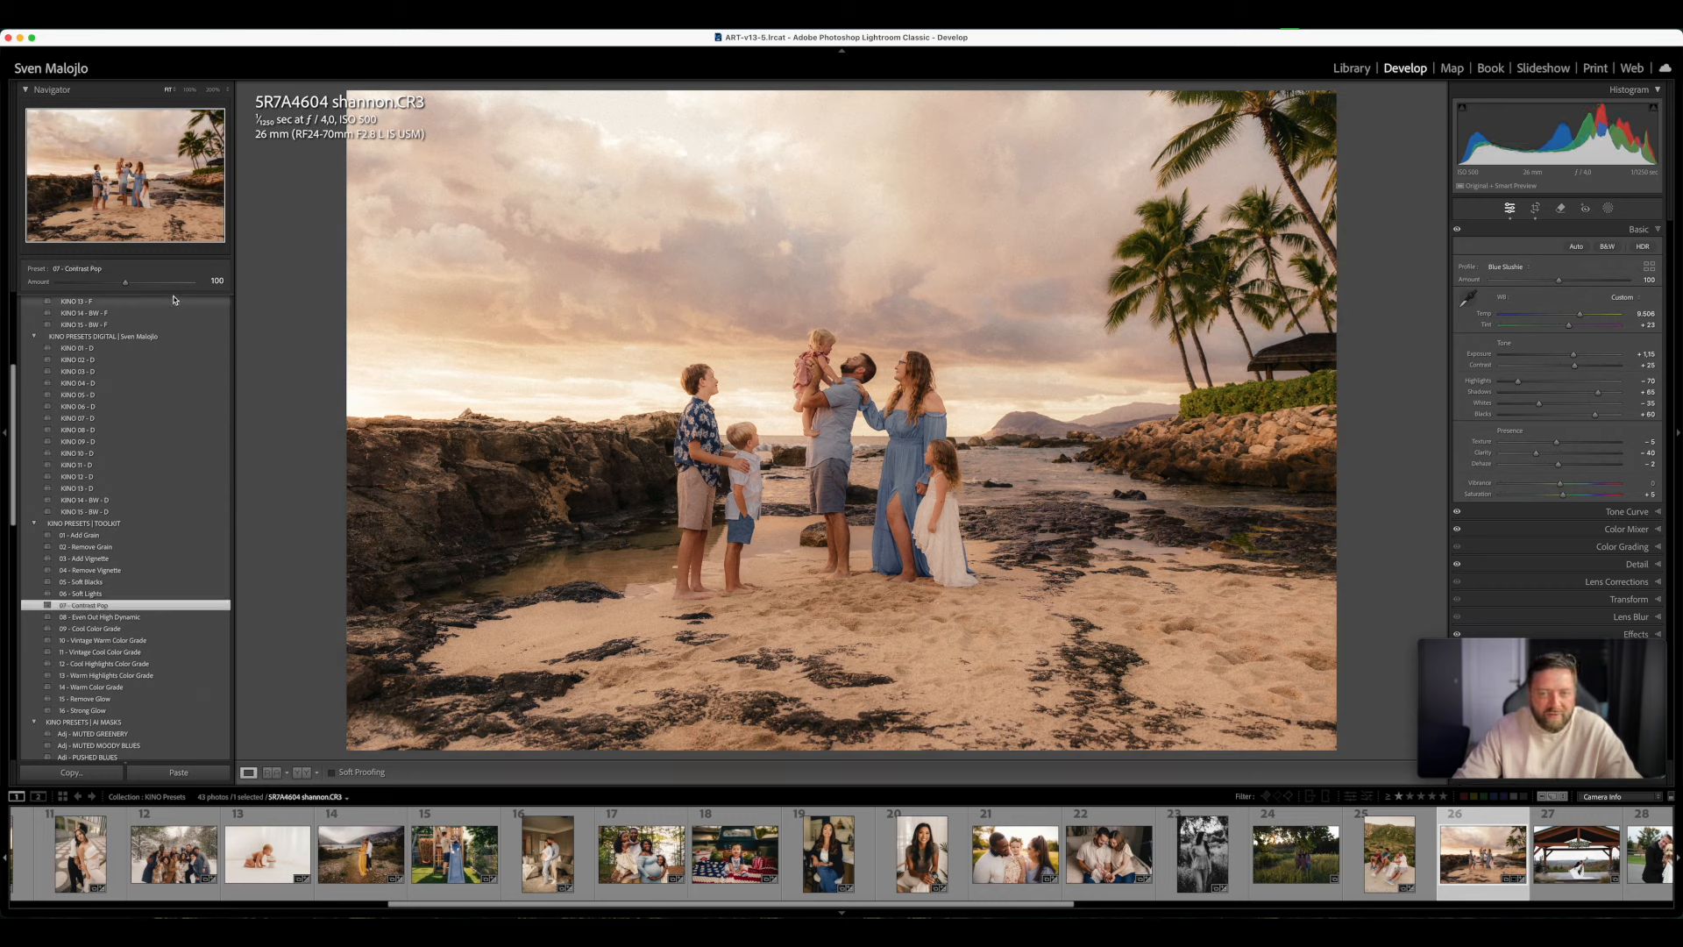
pyautogui.moveTo(127, 286)
pyautogui.mouseDown()
pyautogui.moveTo(157, 286)
pyautogui.moveTo(81, 285)
pyautogui.moveTo(140, 296)
pyautogui.mouseUp()
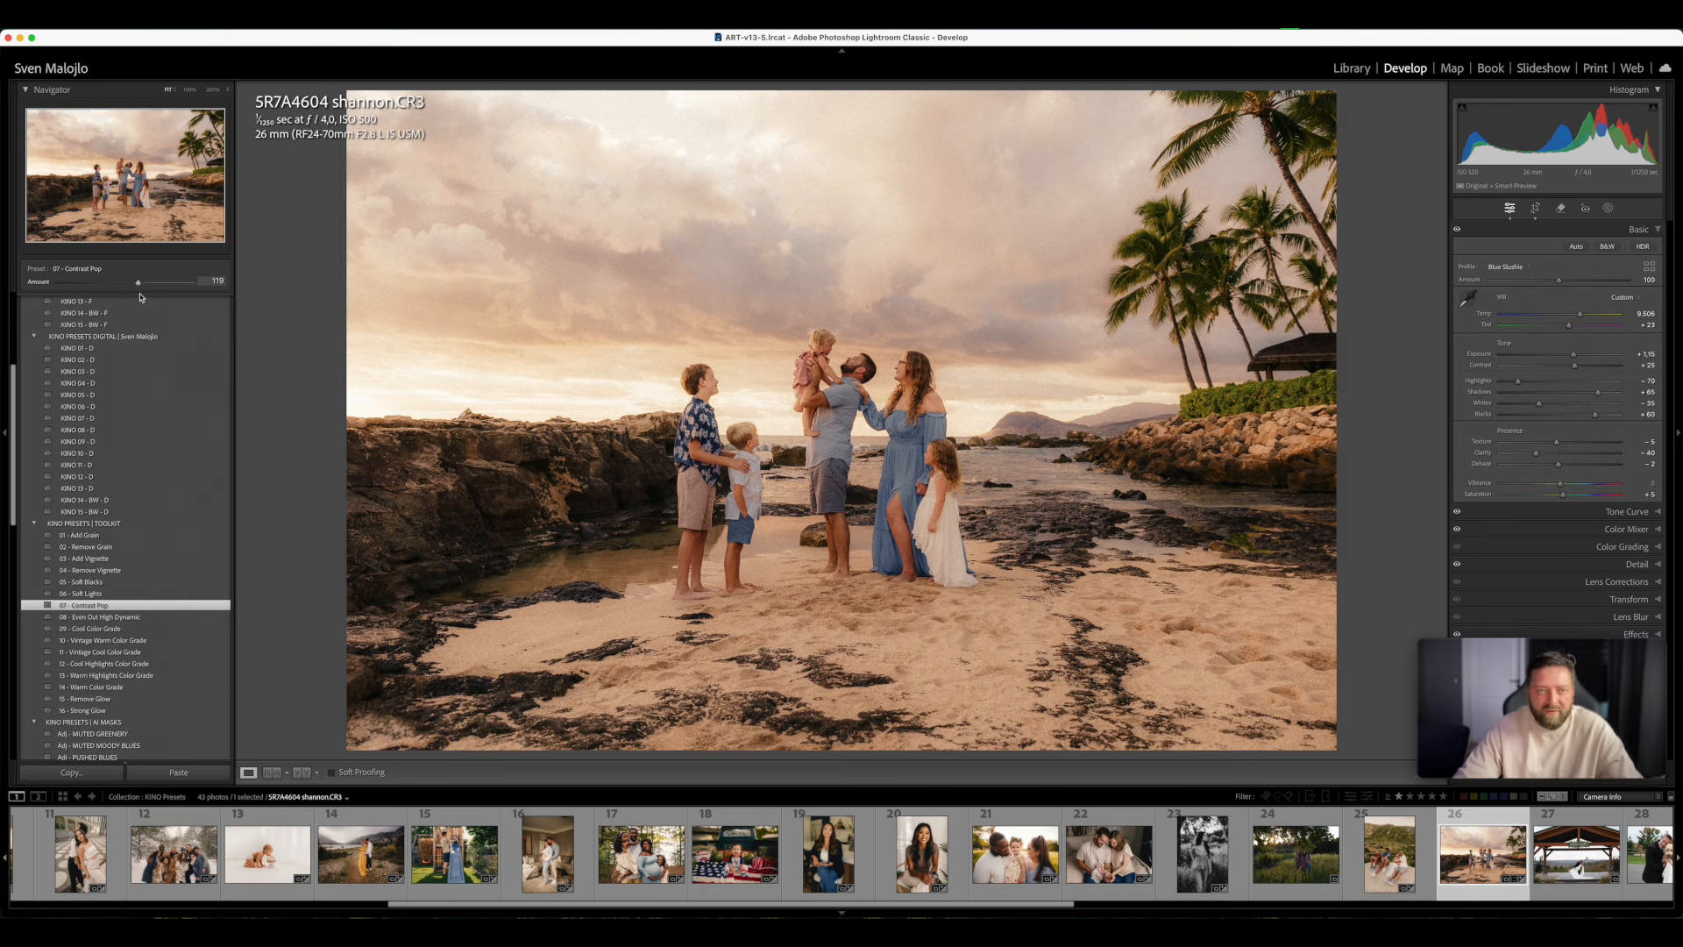
pyautogui.moveTo(140, 297)
pyautogui.mouseDown()
pyautogui.moveTo(160, 290)
pyautogui.moveTo(152, 316)
pyautogui.mouseUp()
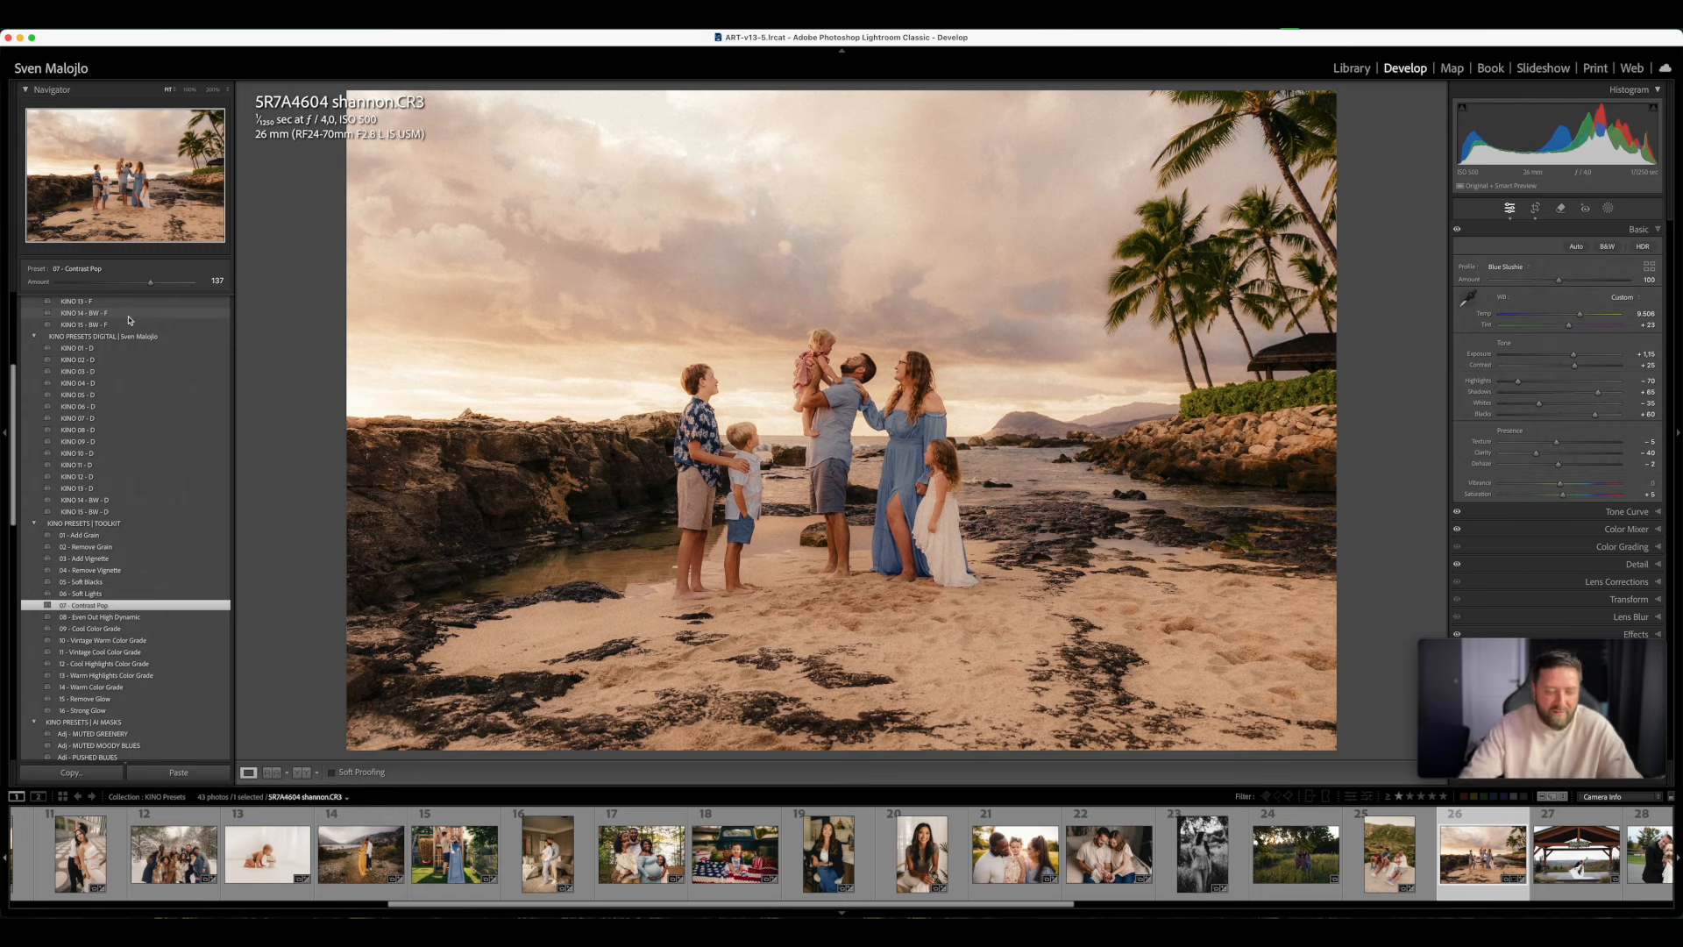
pyautogui.press('super+z')
pyautogui.press('super+z')
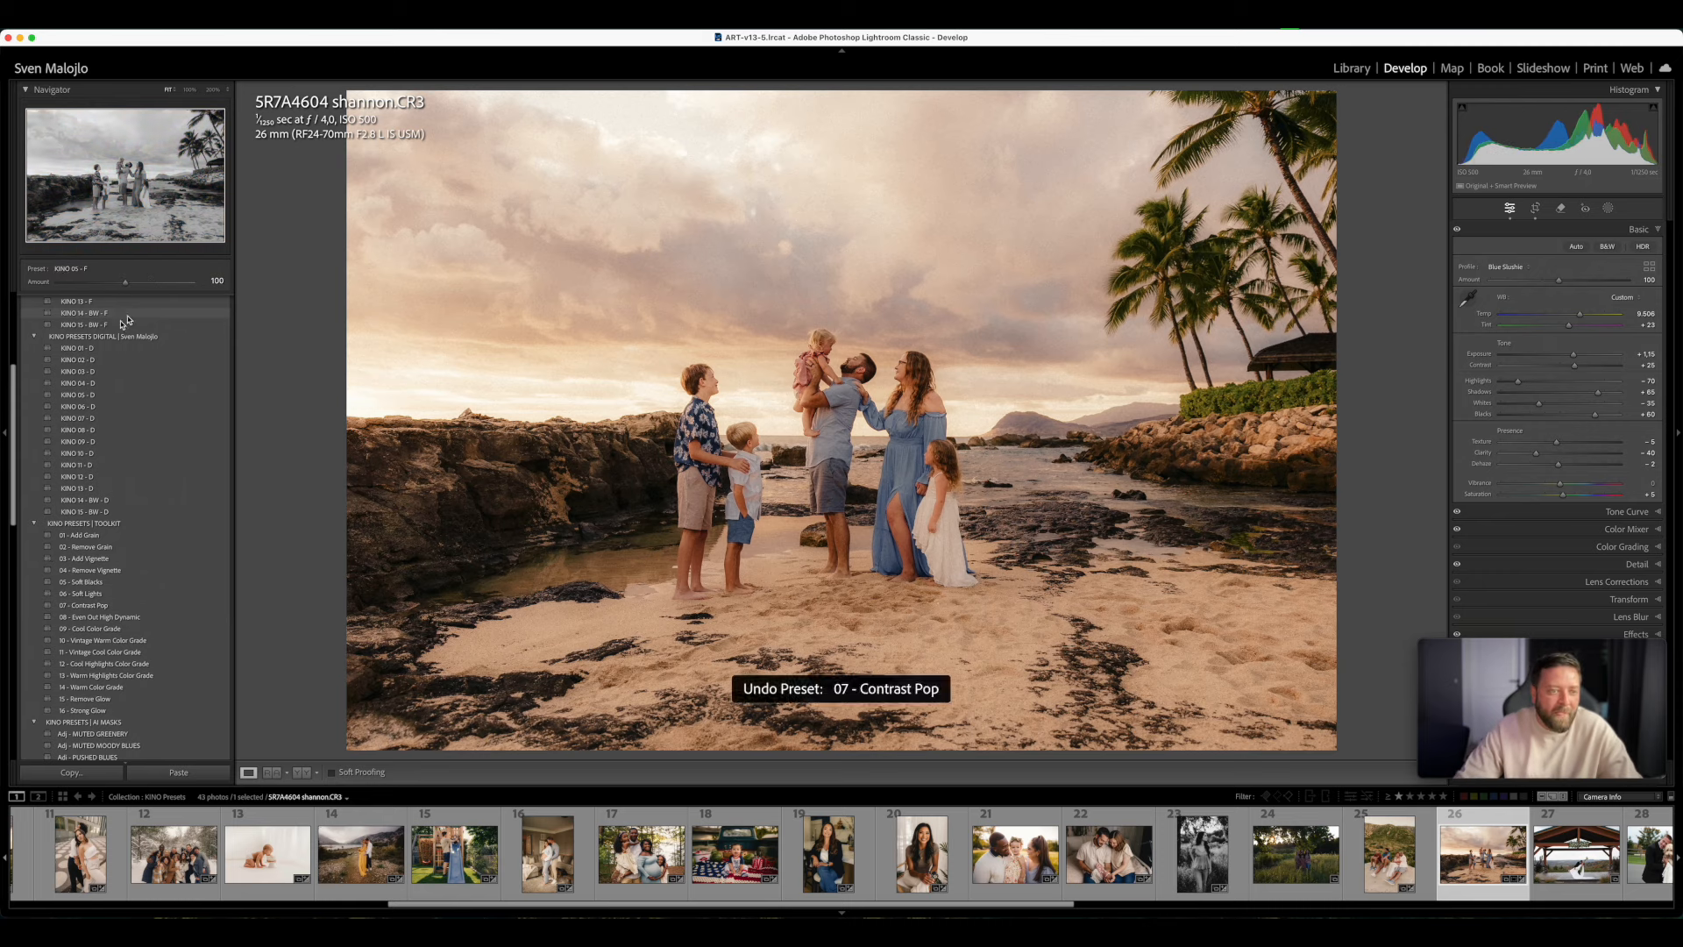
# - Add the AI mask preset Overlay - GLOWING POP to the beach photo at an Amount of 93
pyautogui.scroll(-5, 140, 521)
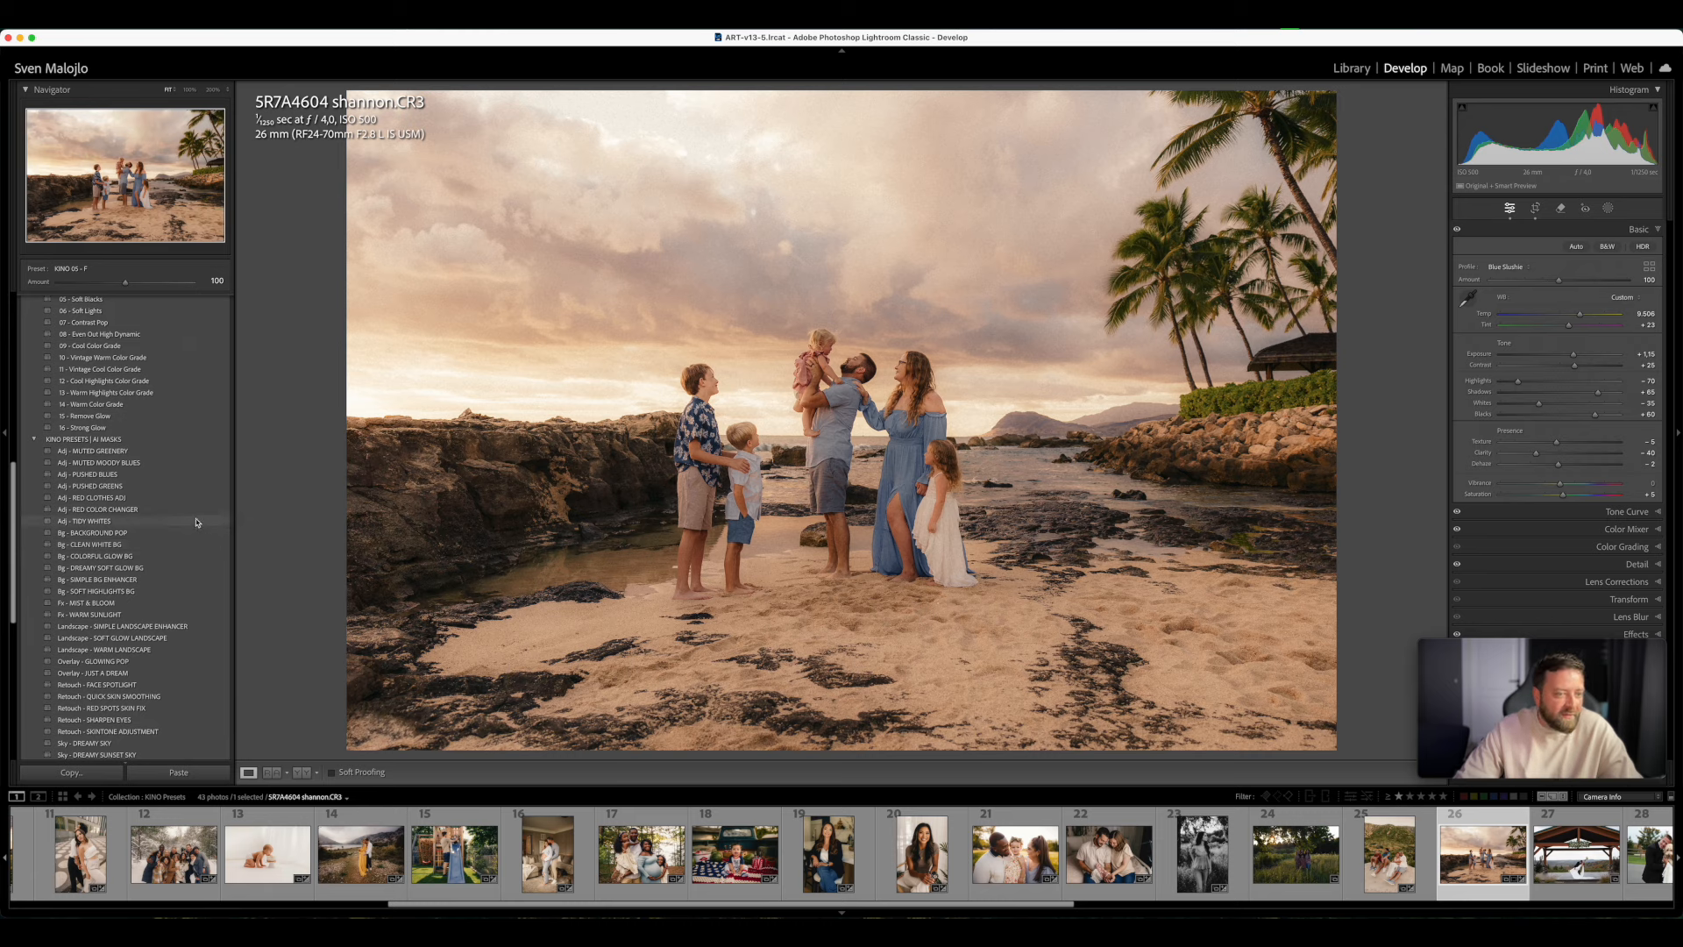
pyautogui.scroll(-1, 149, 574)
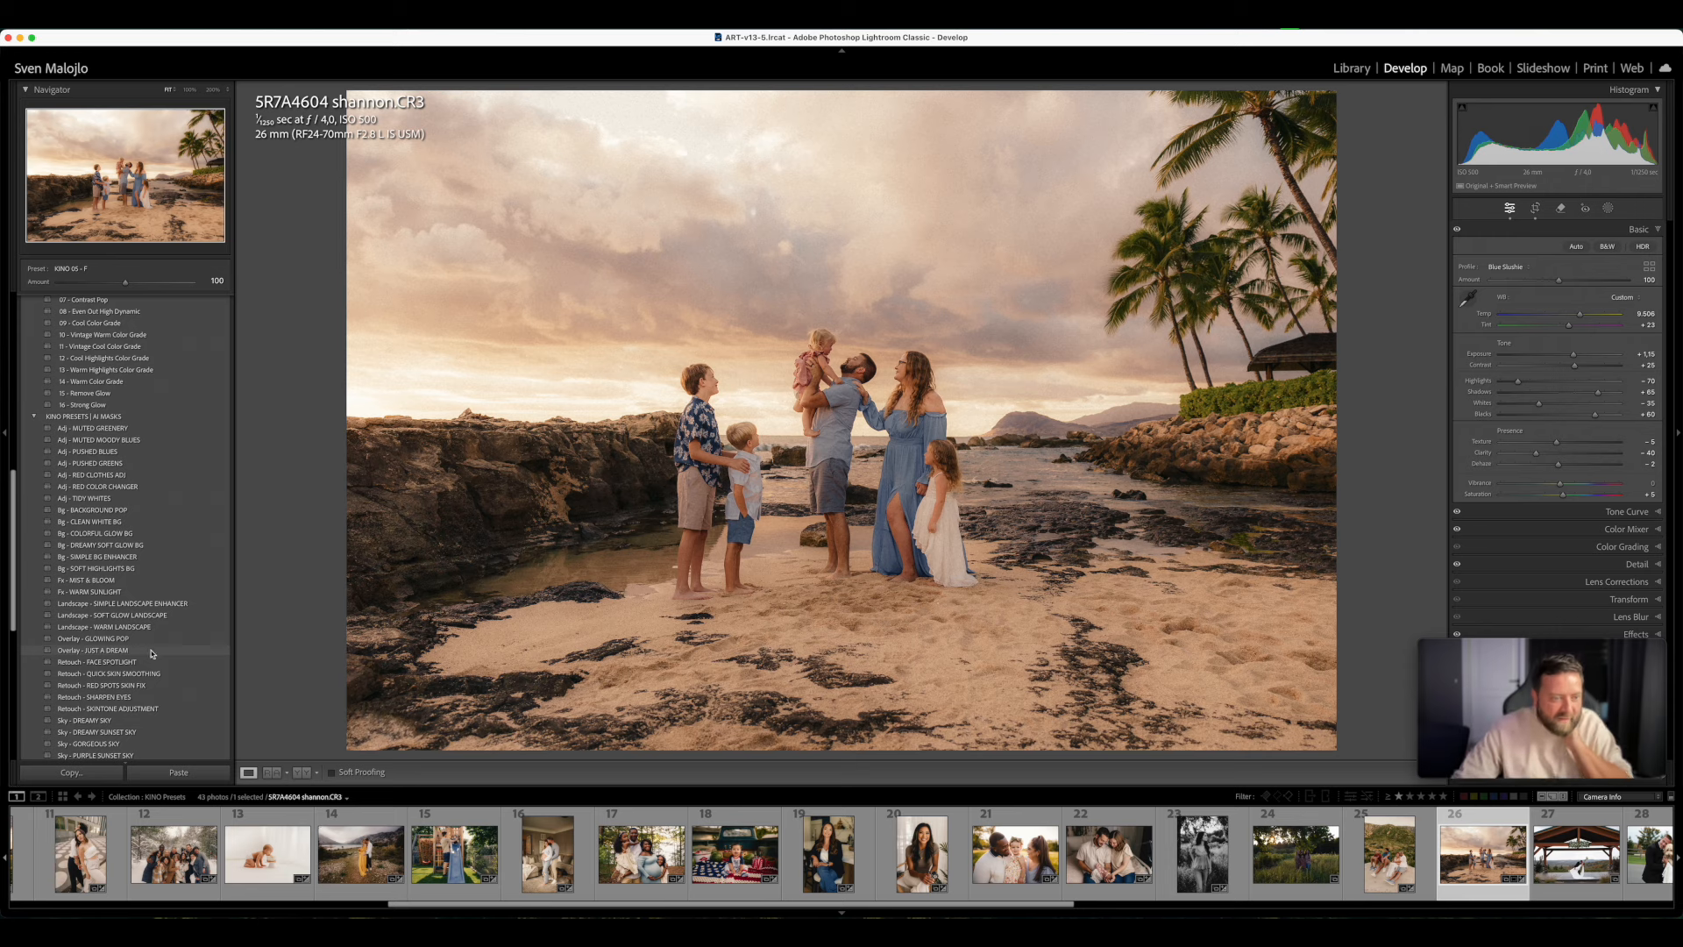
pyautogui.click(142, 641)
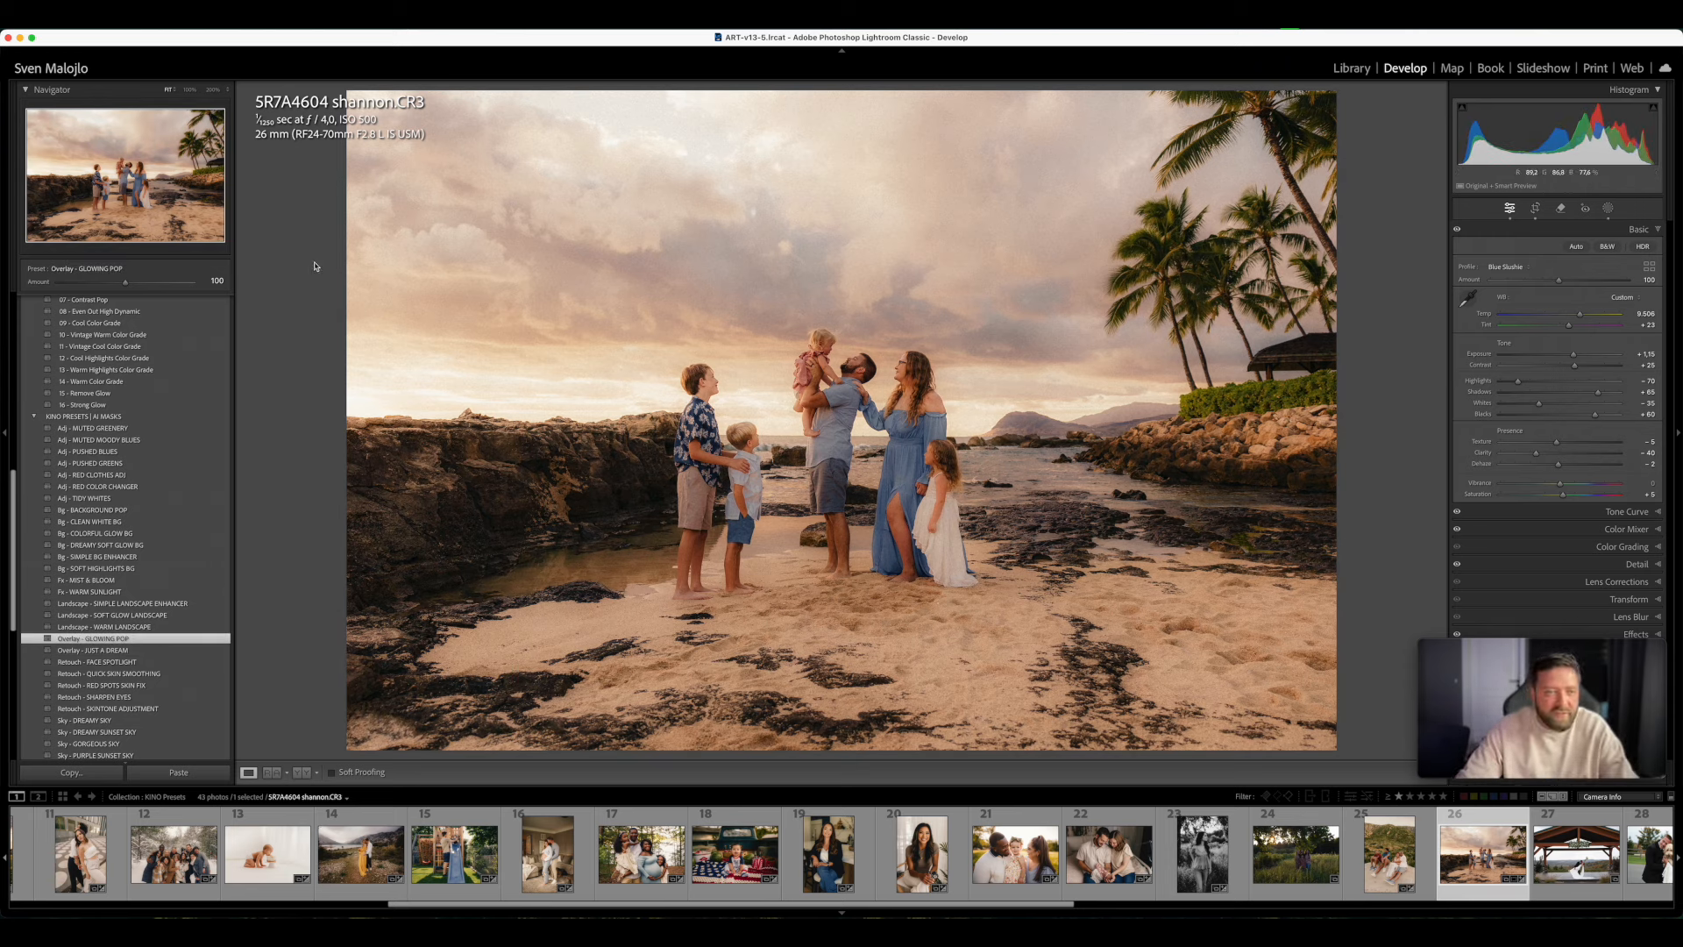
pyautogui.moveTo(130, 289)
pyautogui.mouseDown()
pyautogui.moveTo(175, 286)
pyautogui.moveTo(105, 297)
pyautogui.moveTo(145, 303)
pyautogui.moveTo(120, 307)
pyautogui.mouseUp()
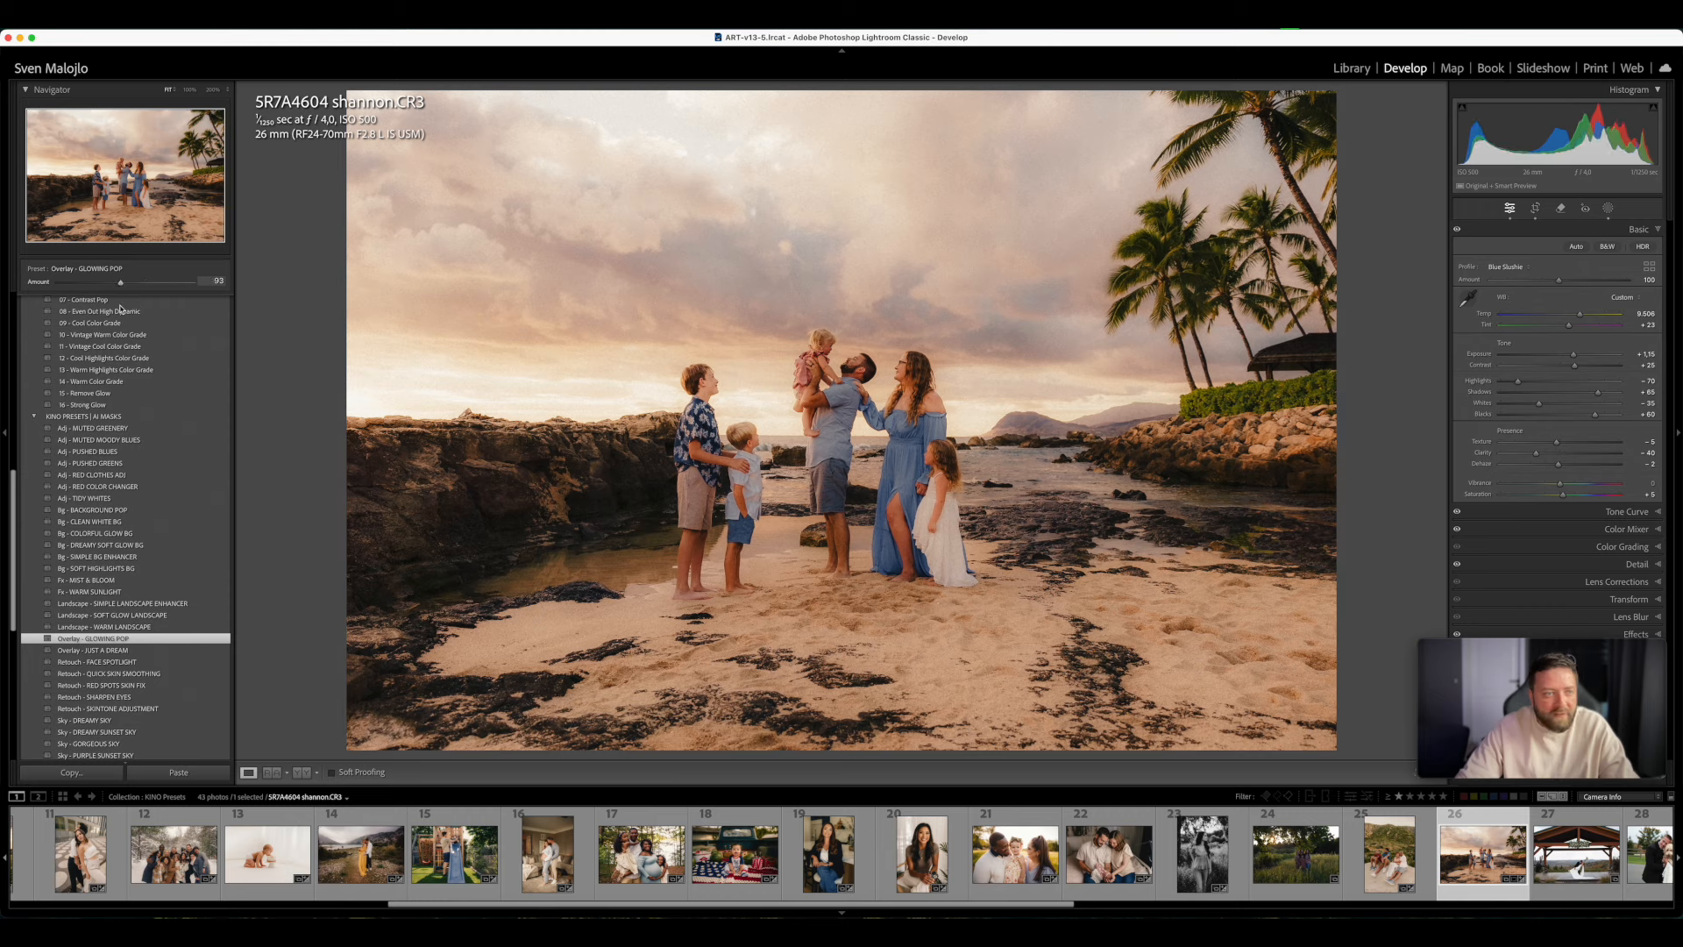
# - Add a subtracting brush to the GLOWING POP OVERLAY mask and set the brush Flow to 16
pyautogui.click(1608, 208)
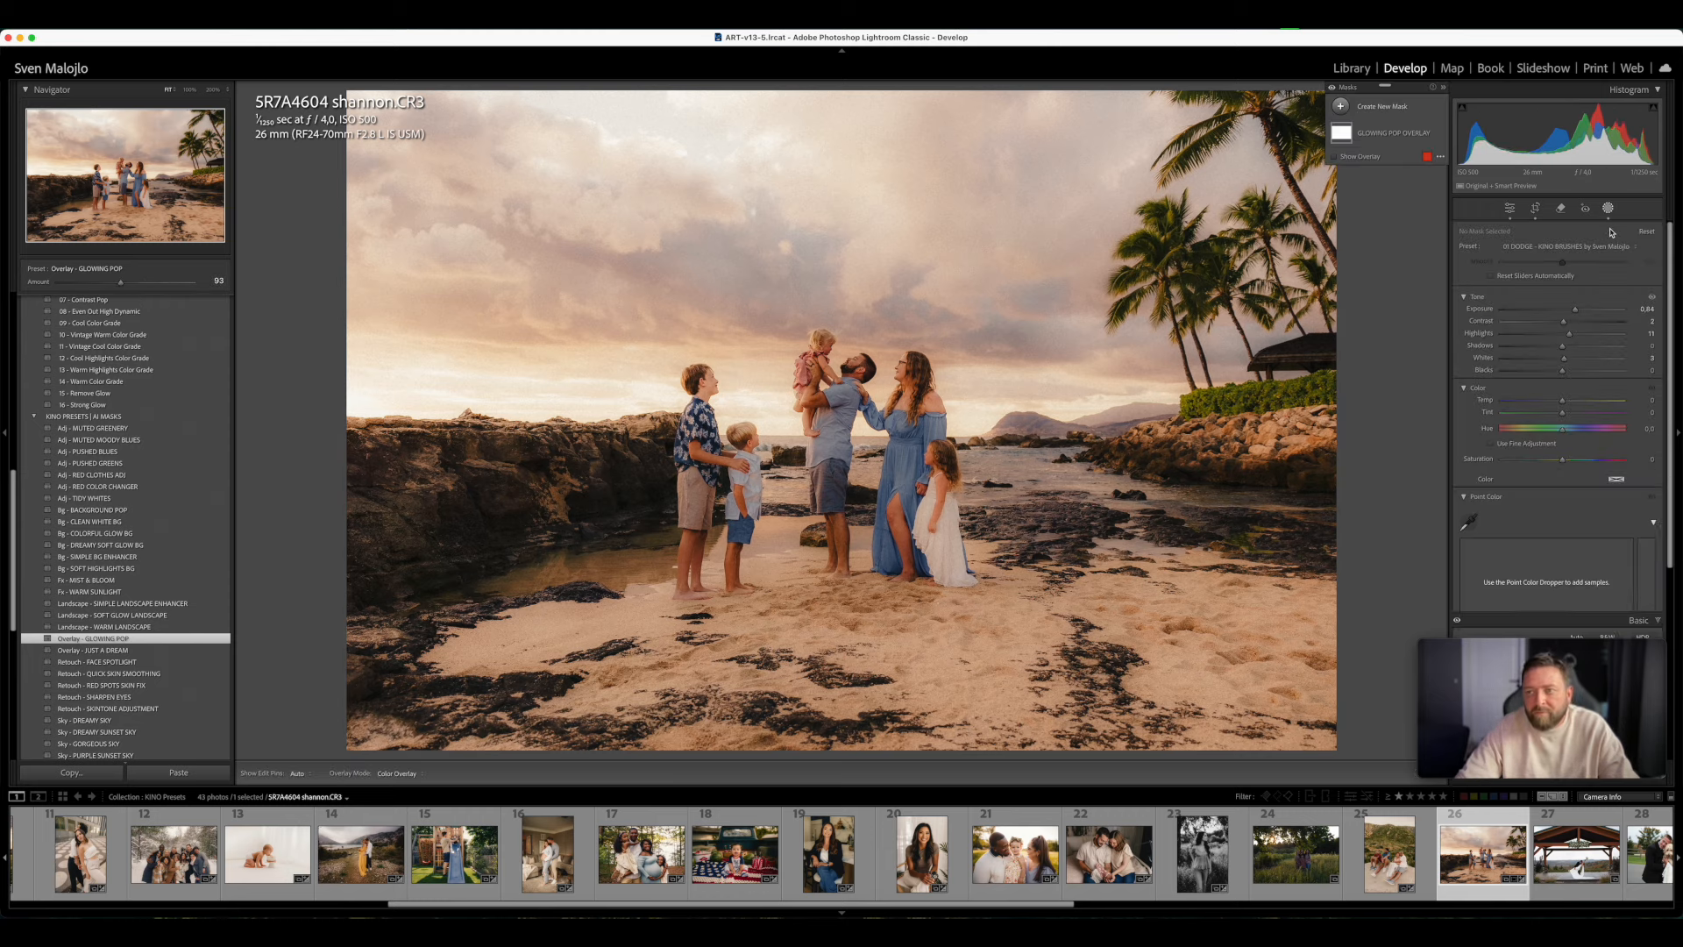
pyautogui.click(1385, 139)
pyautogui.click(1385, 142)
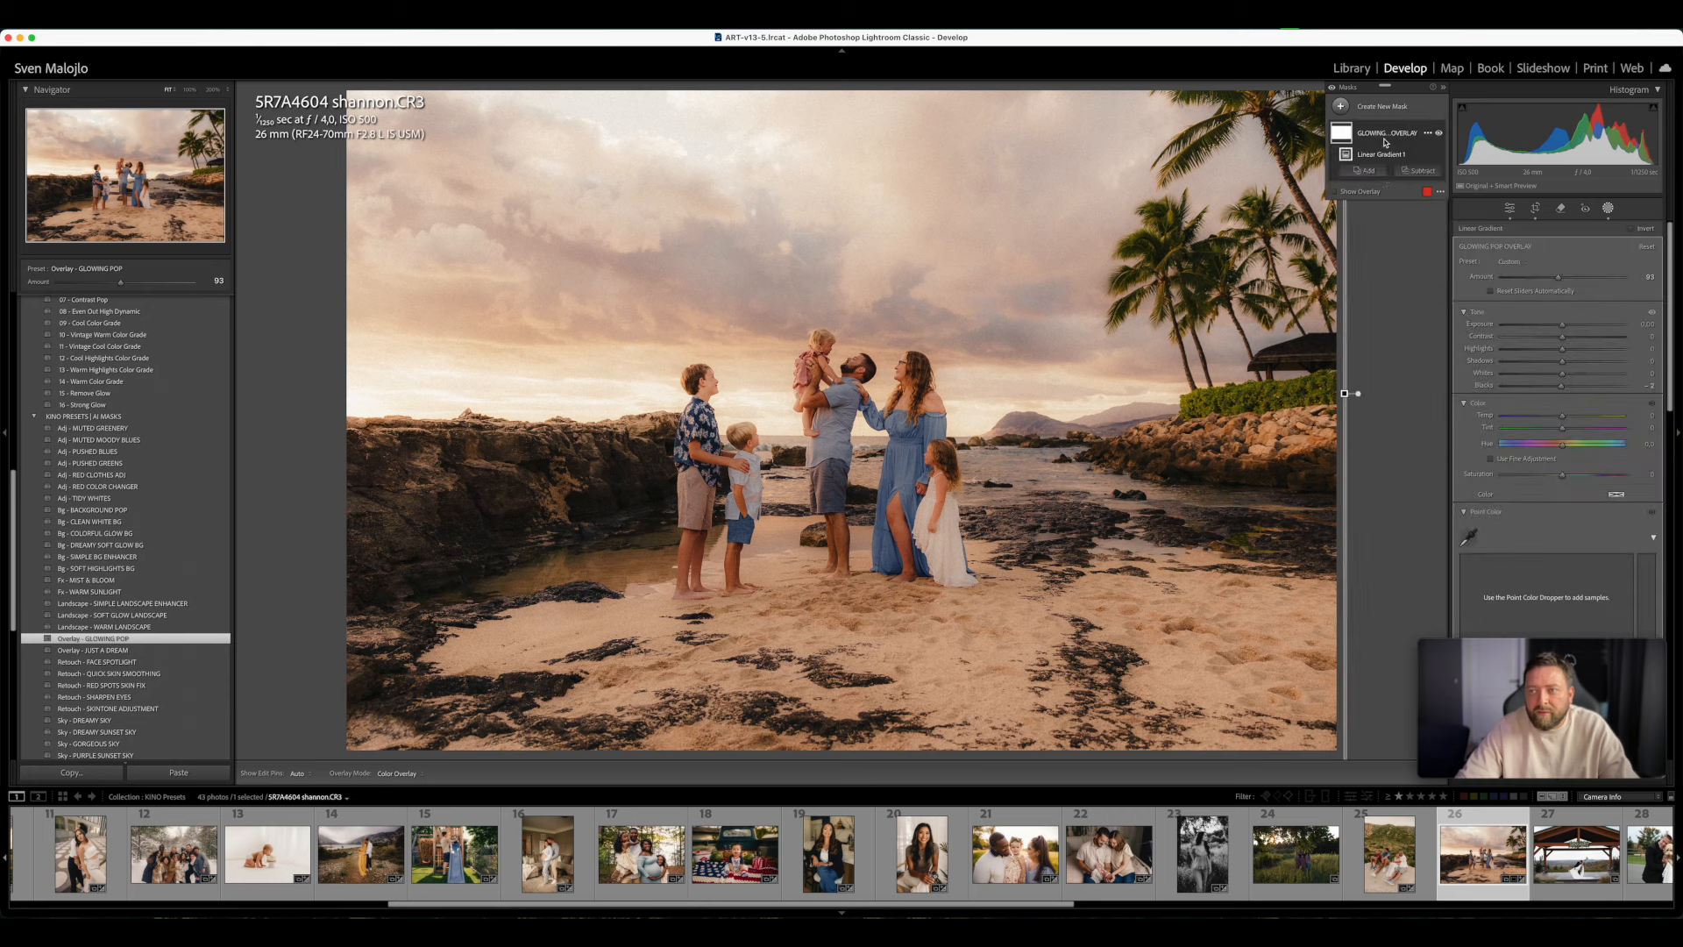
pyautogui.click(1421, 171)
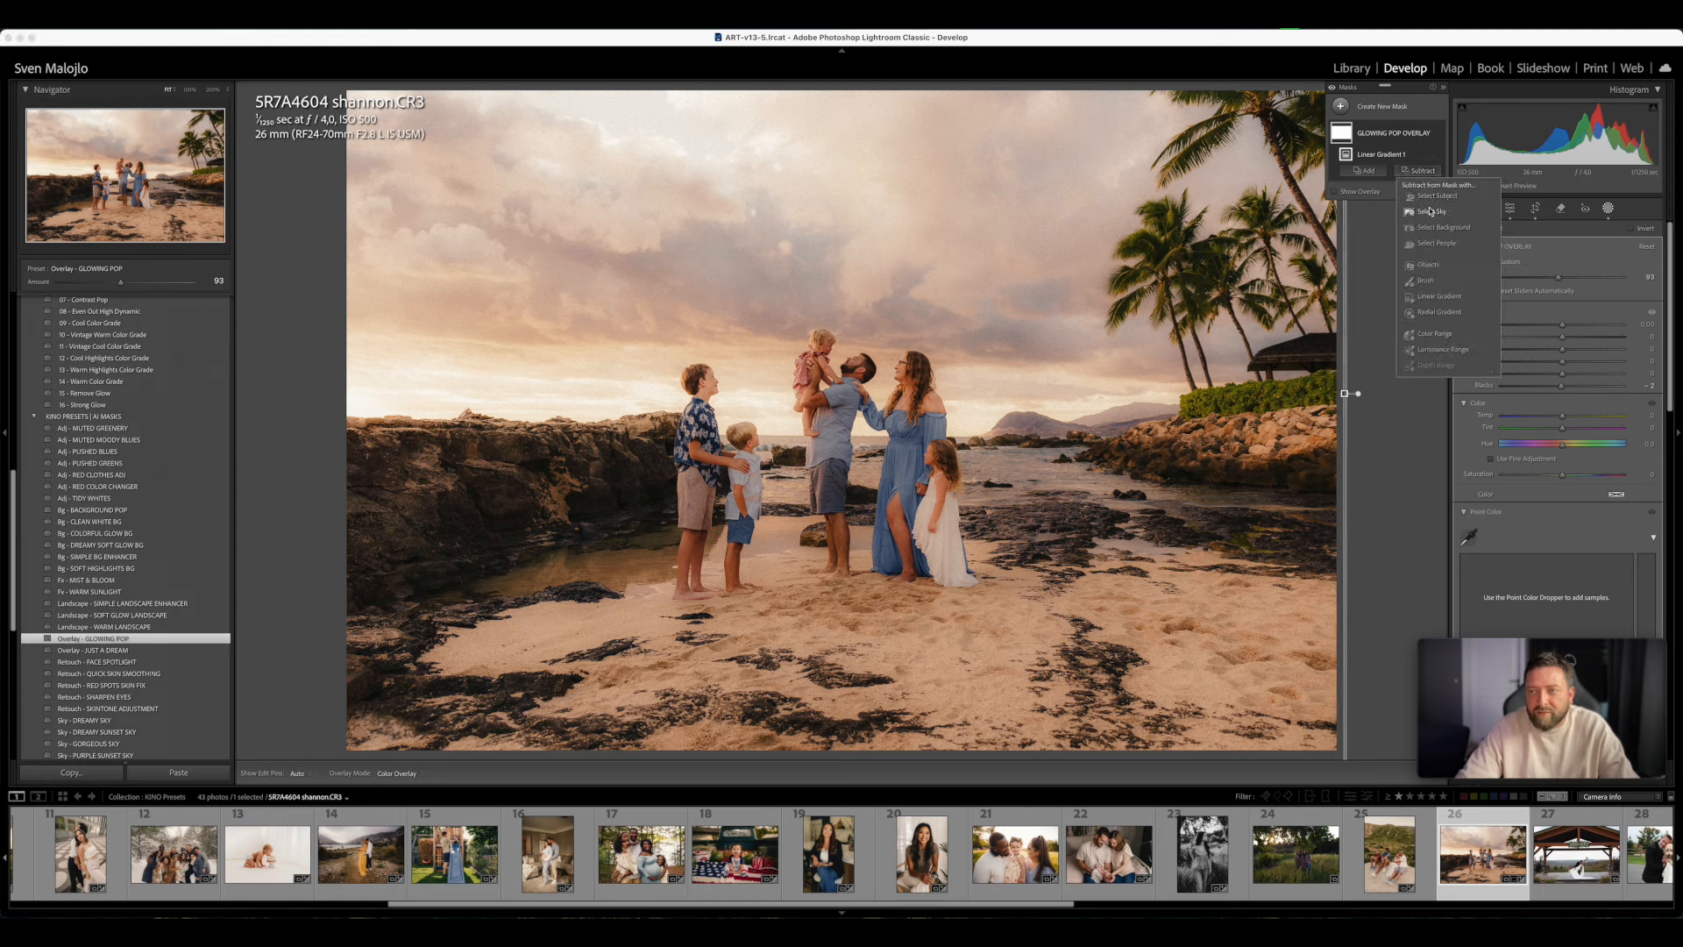
pyautogui.click(1427, 281)
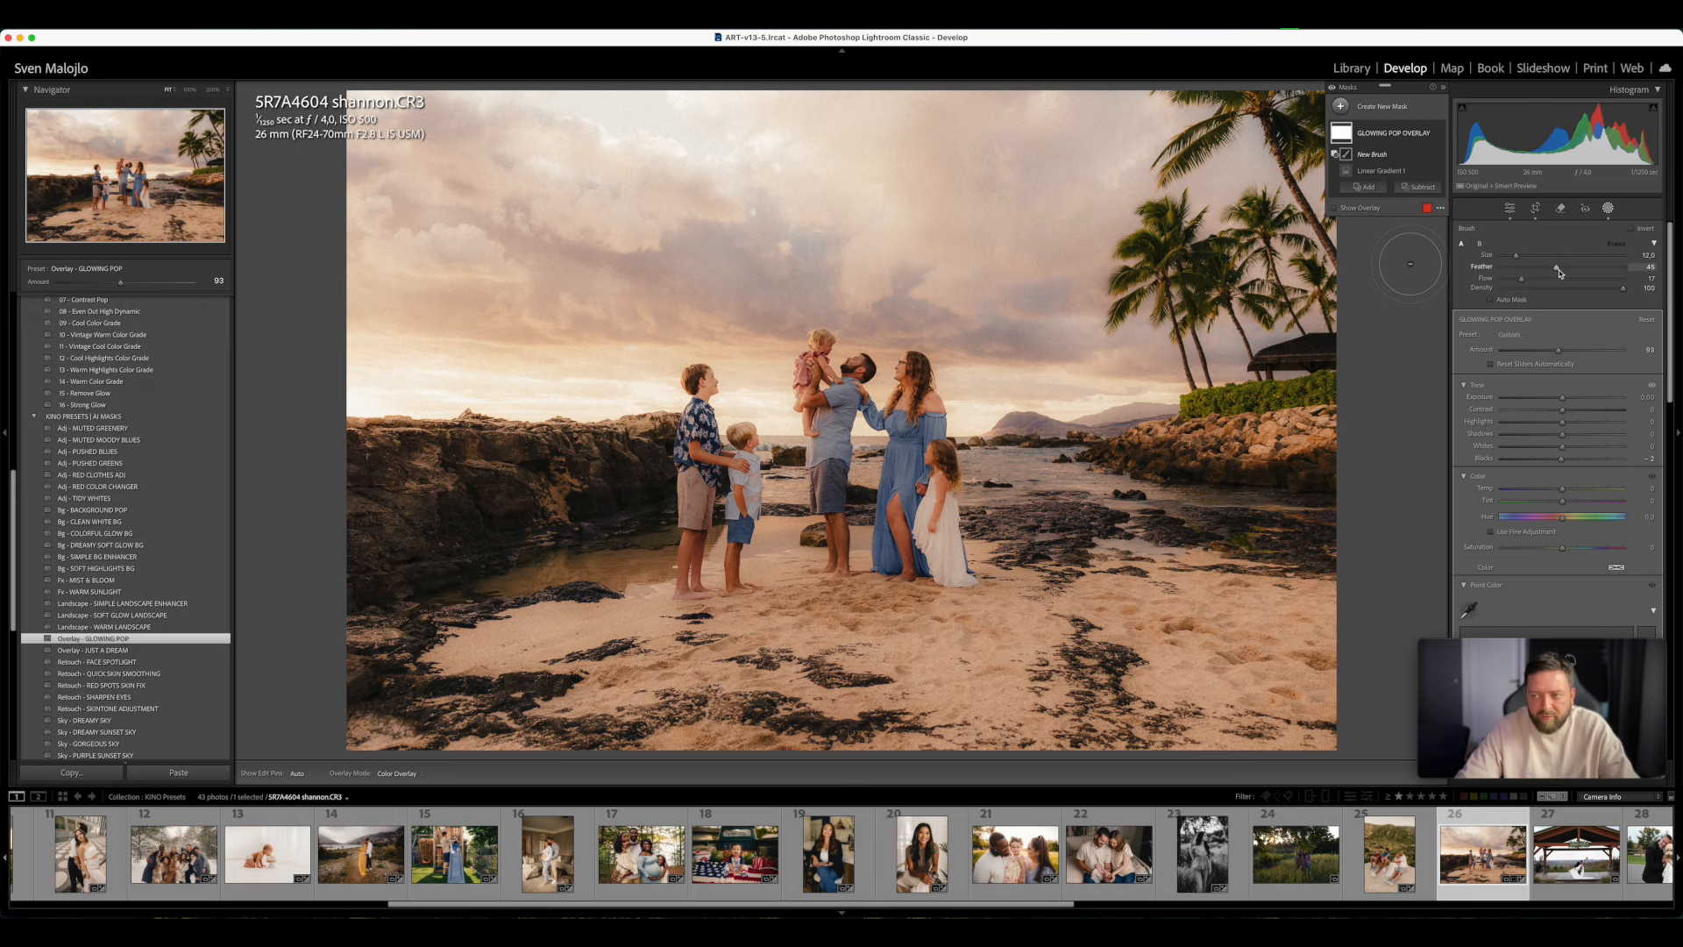
pyautogui.moveTo(1521, 284)
pyautogui.mouseDown()
pyautogui.moveTo(1591, 294)
pyautogui.moveTo(1520, 296)
pyautogui.mouseUp()
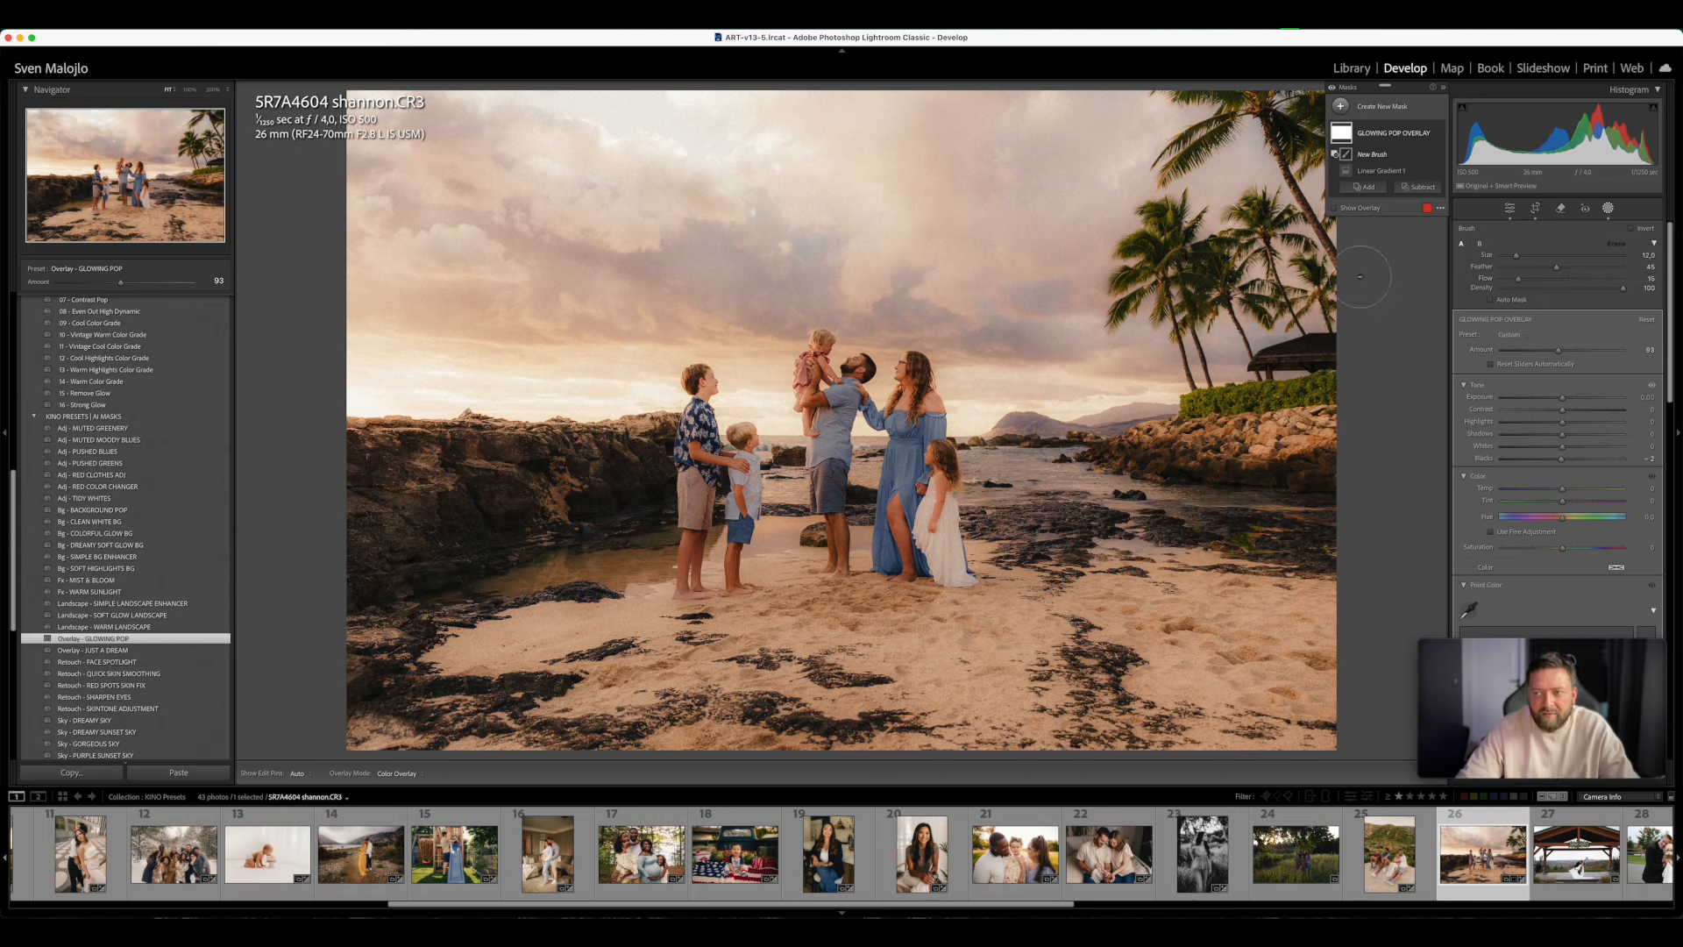
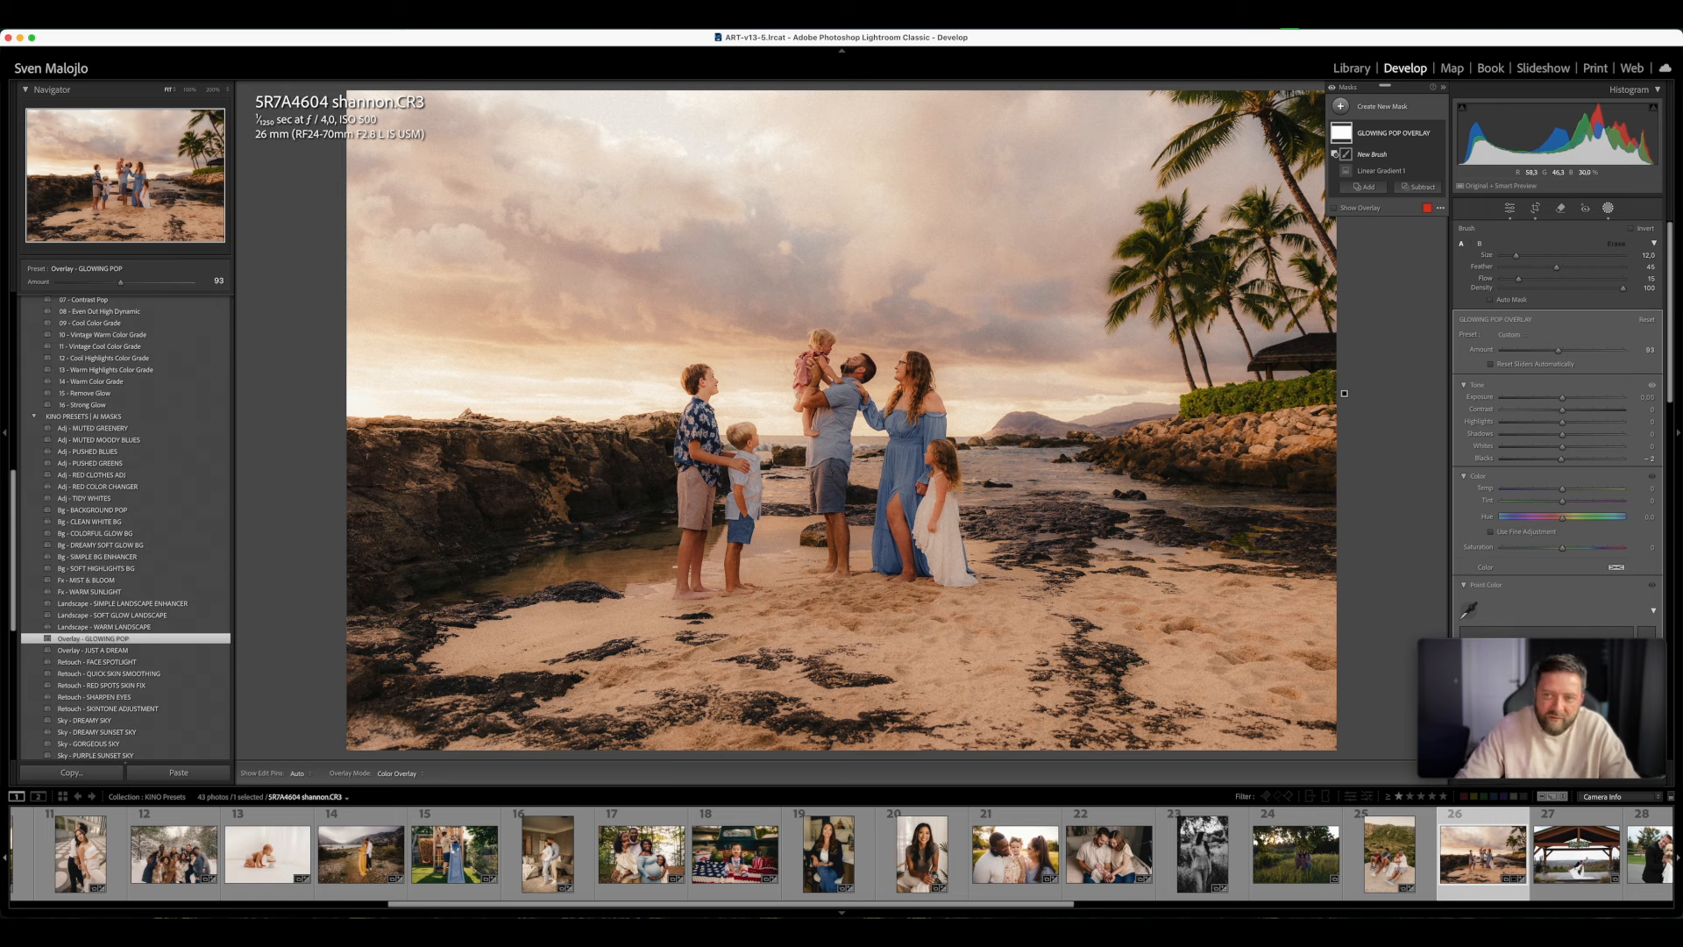
# - Paint over the family with the subtracting brush to reduce the GLOWING POP OVERLAY effect on them
pyautogui.press('h')
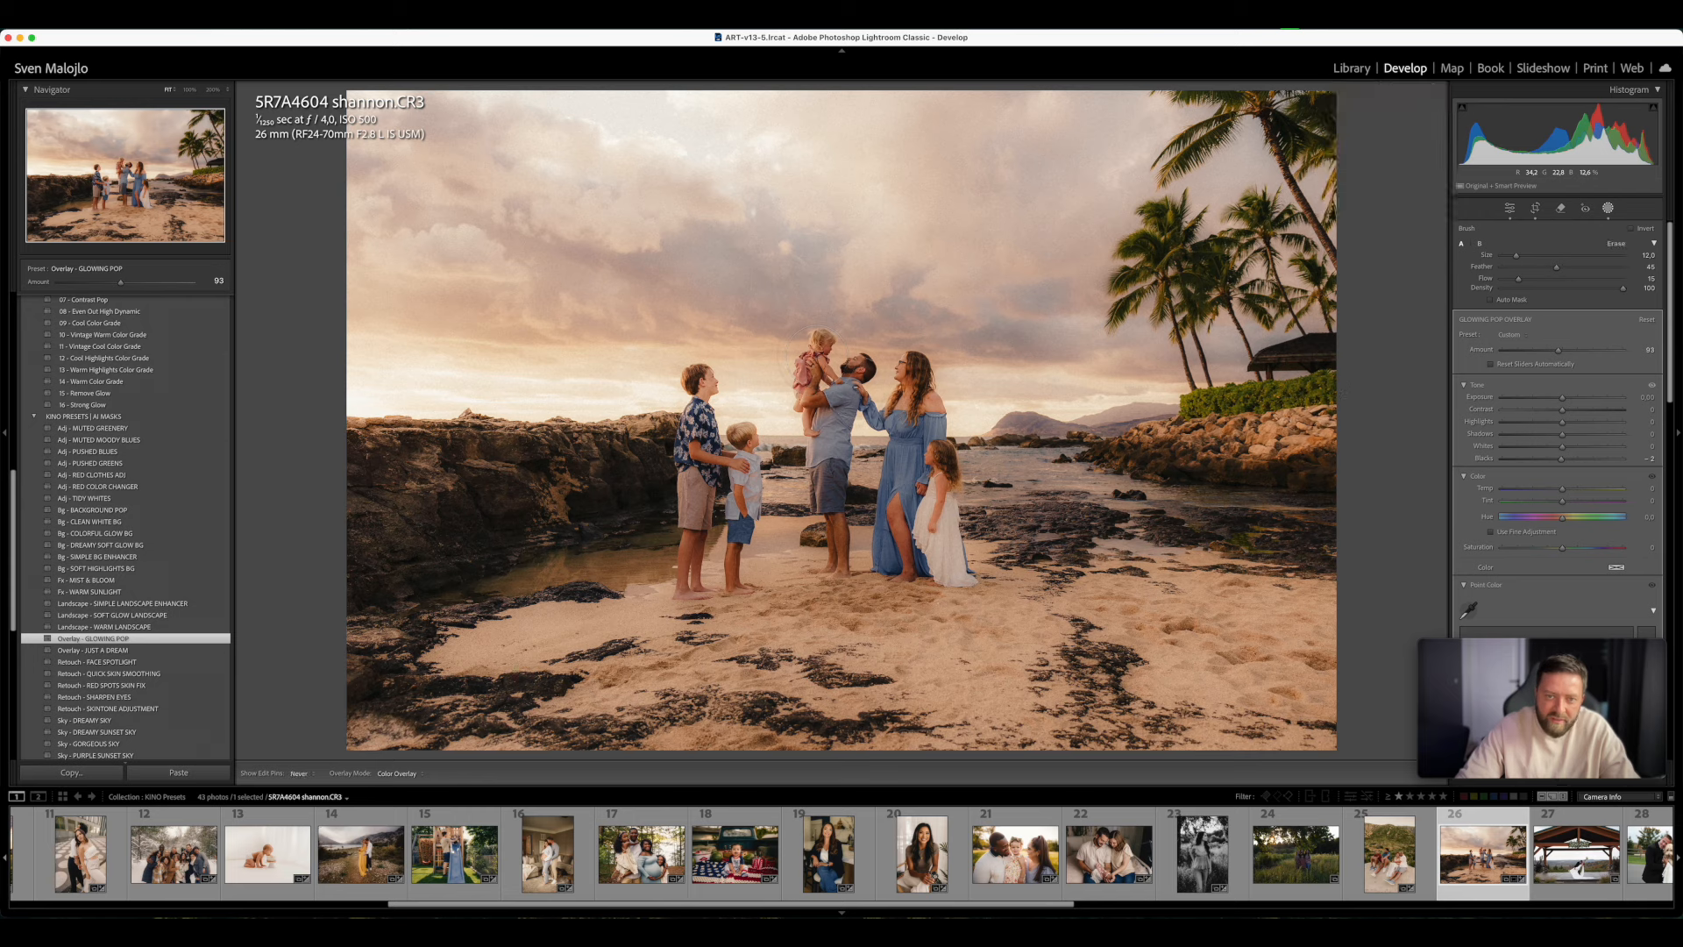
pyautogui.press('h')
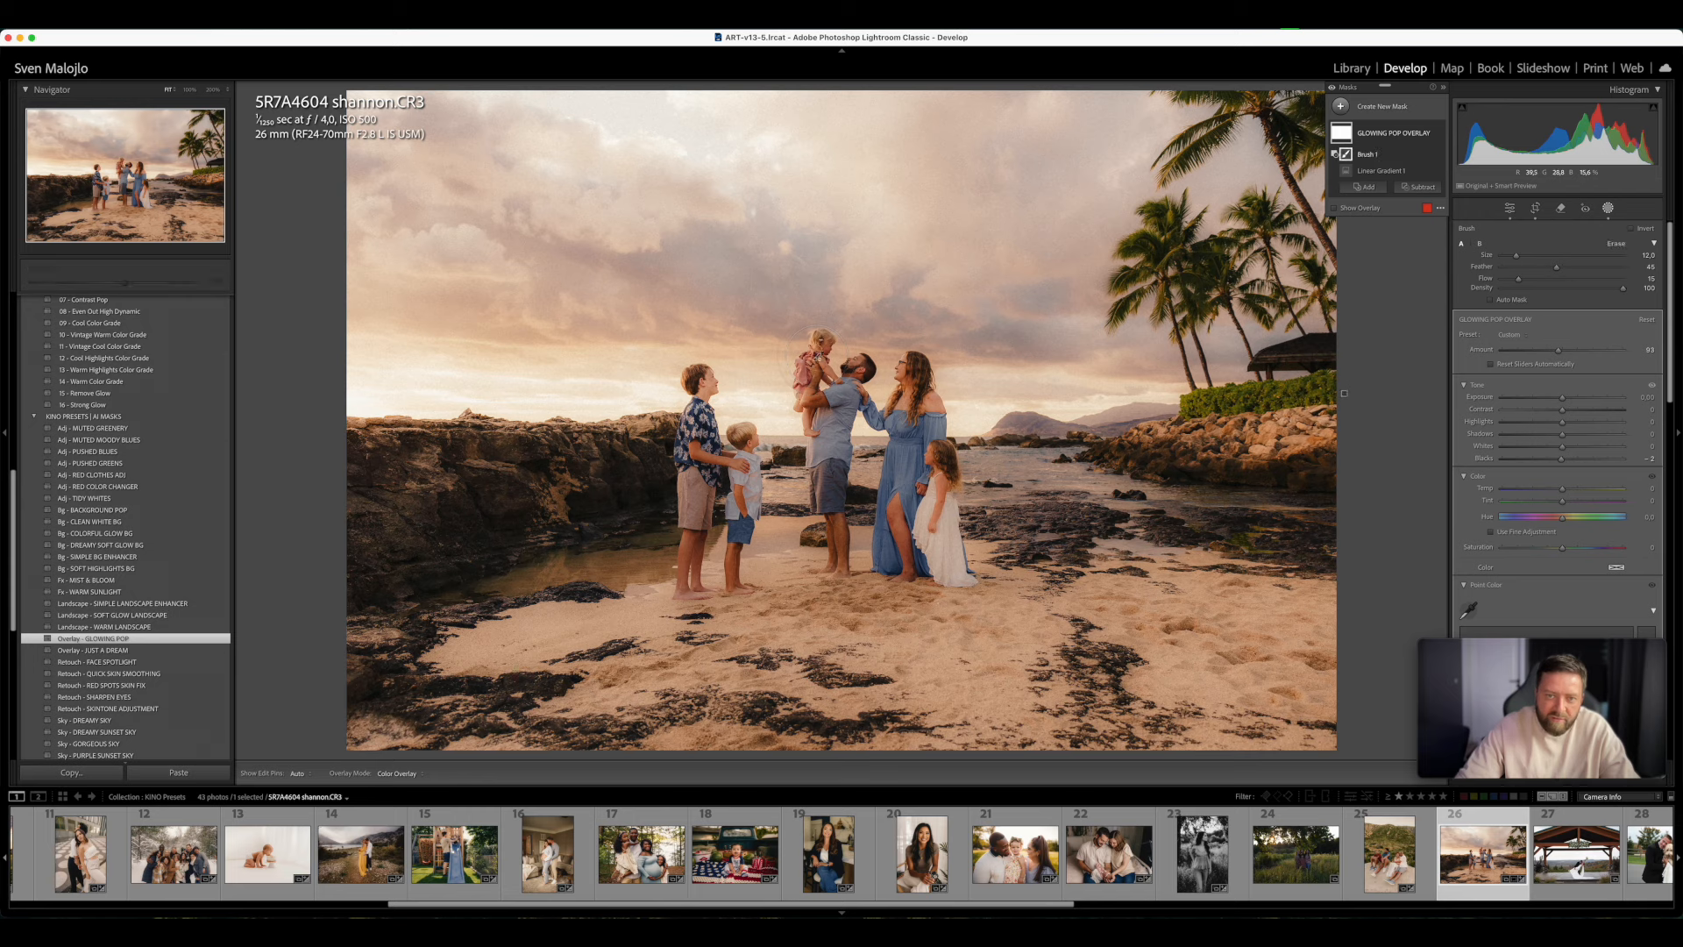
pyautogui.moveTo(882, 360)
pyautogui.mouseDown()
pyautogui.moveTo(924, 412)
pyautogui.moveTo(945, 478)
pyautogui.moveTo(932, 502)
pyautogui.mouseUp()
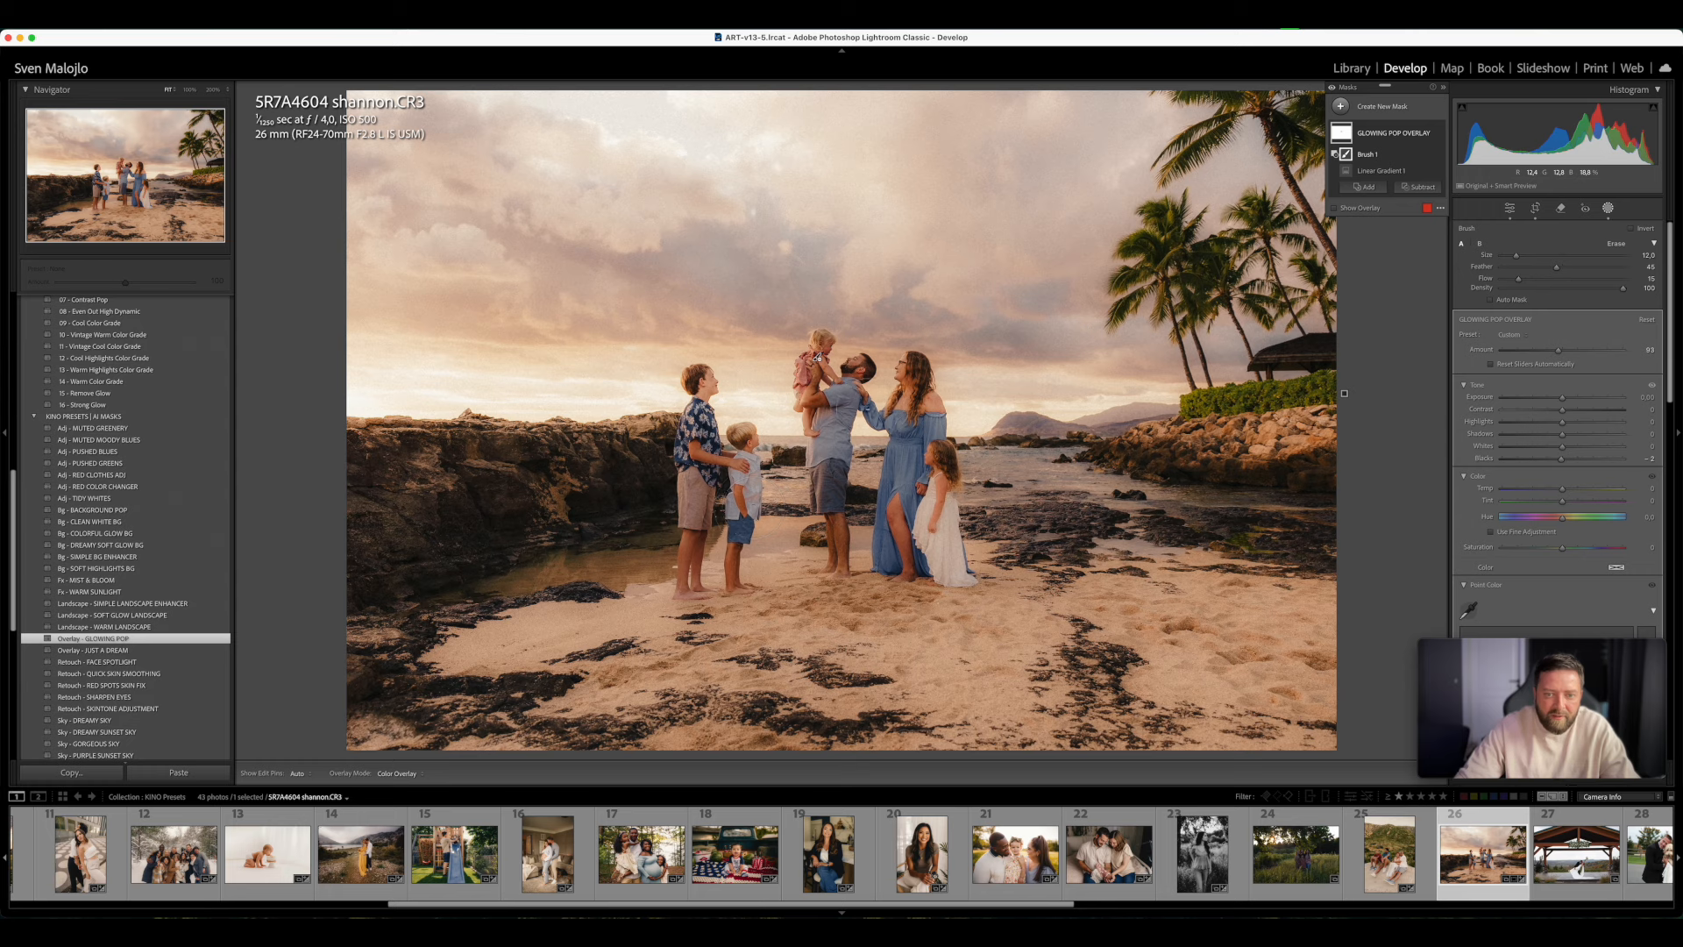
pyautogui.press('h')
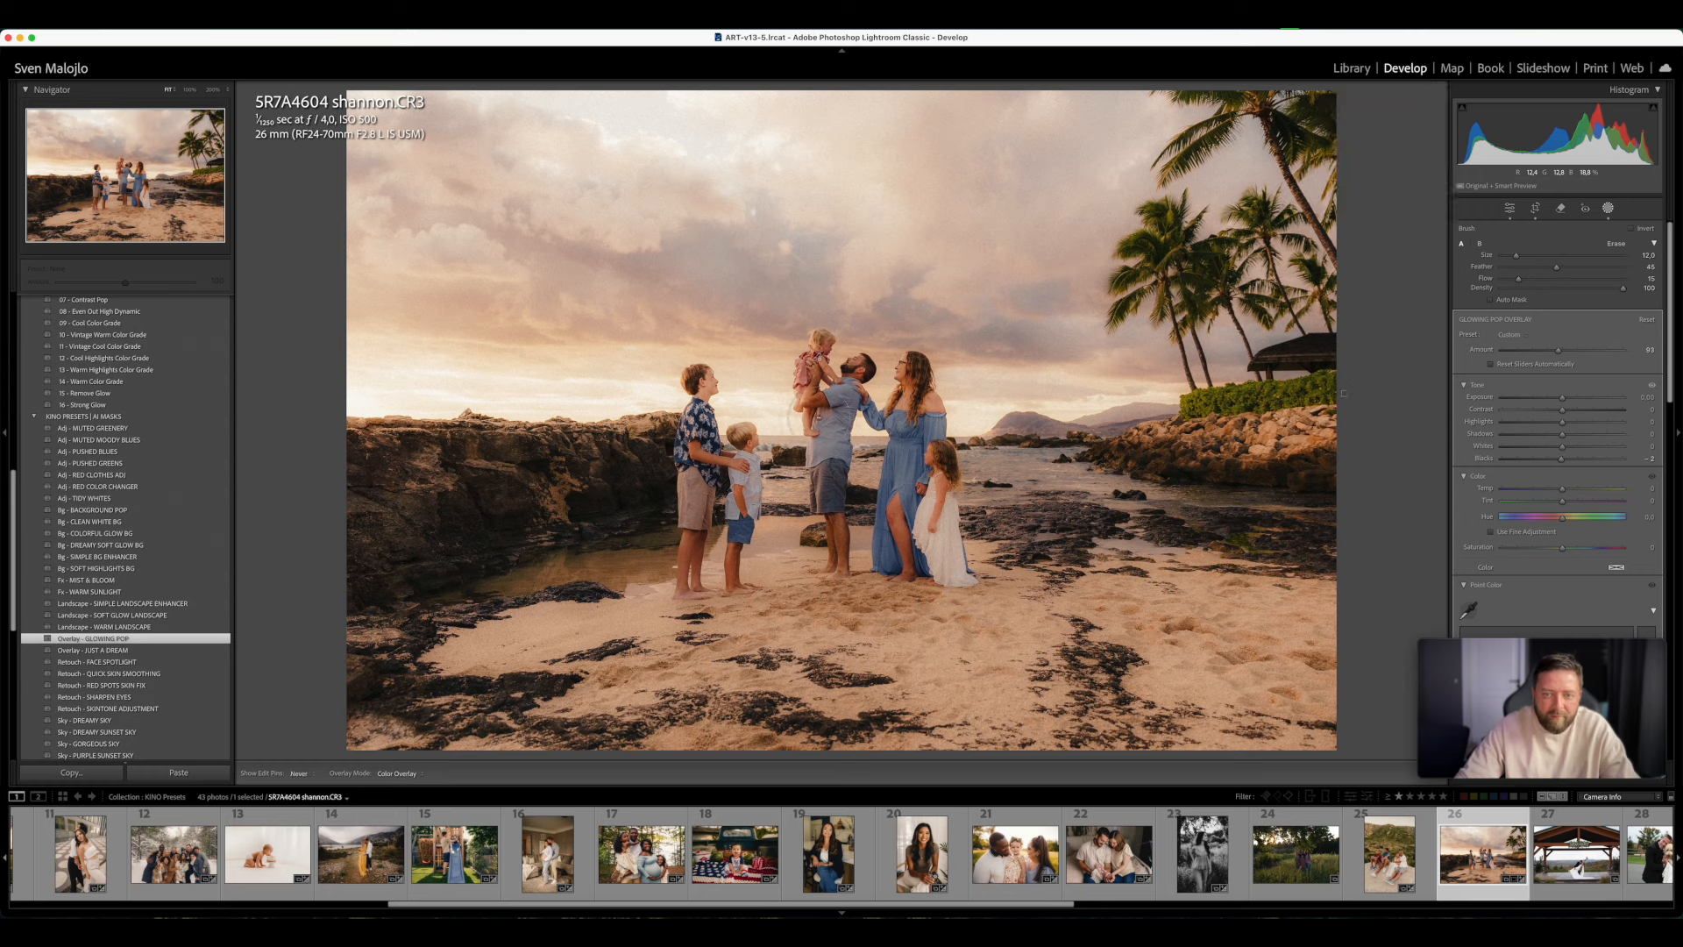
pyautogui.press('h')
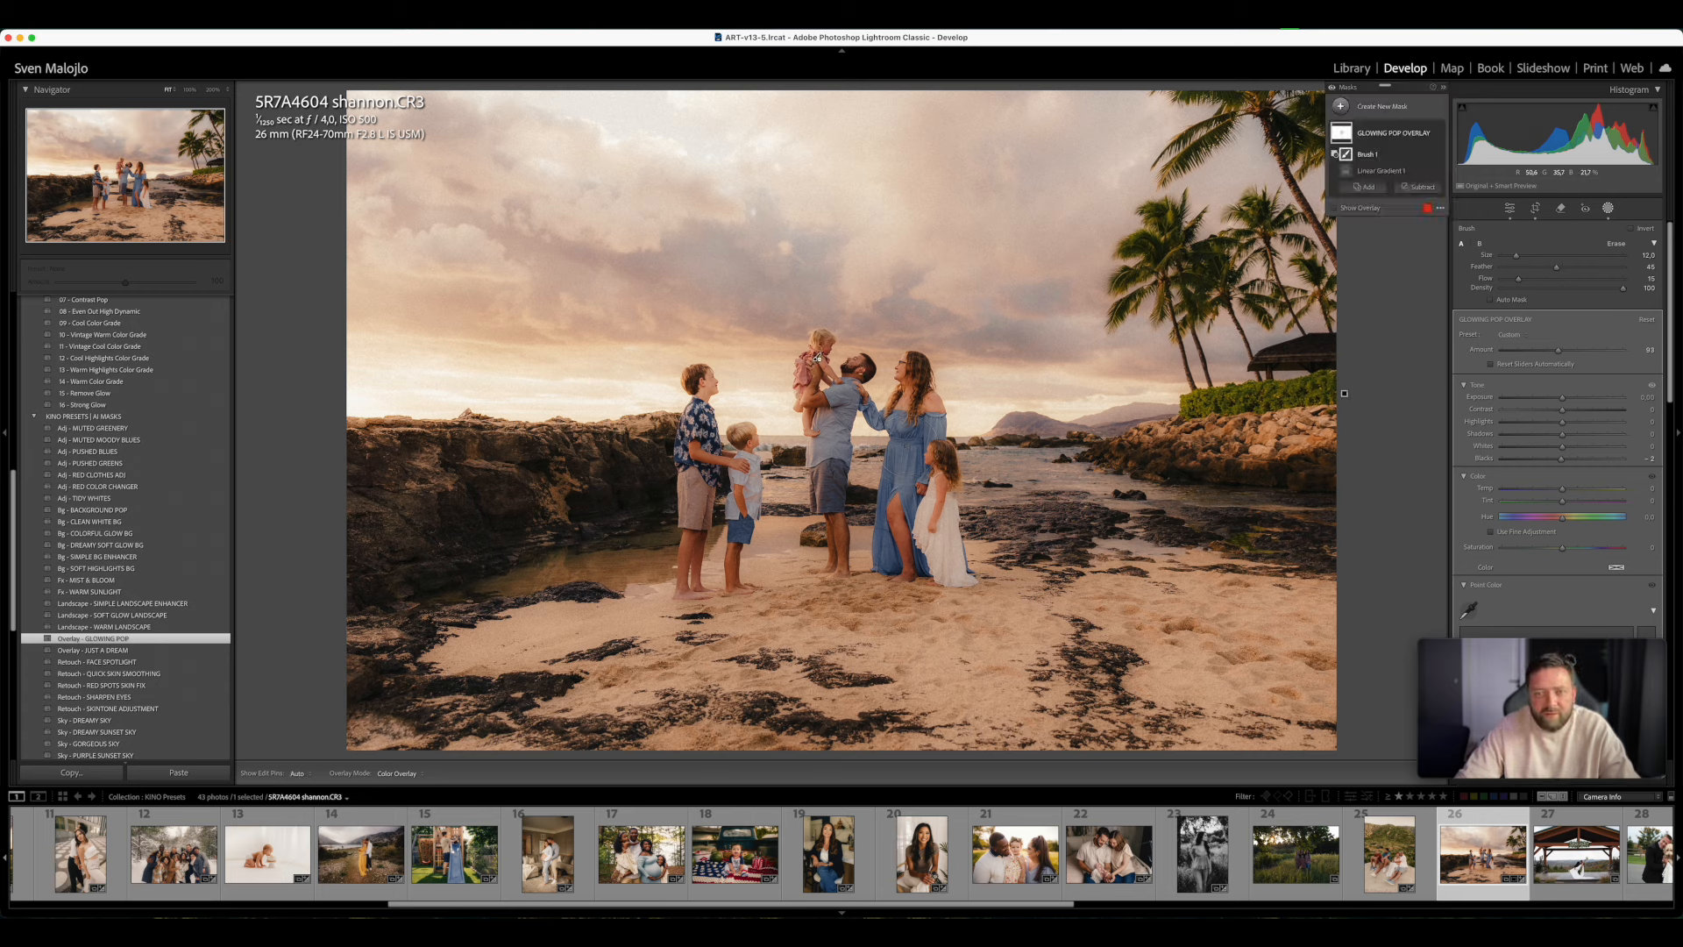
pyautogui.press('h')
pyautogui.press('h')
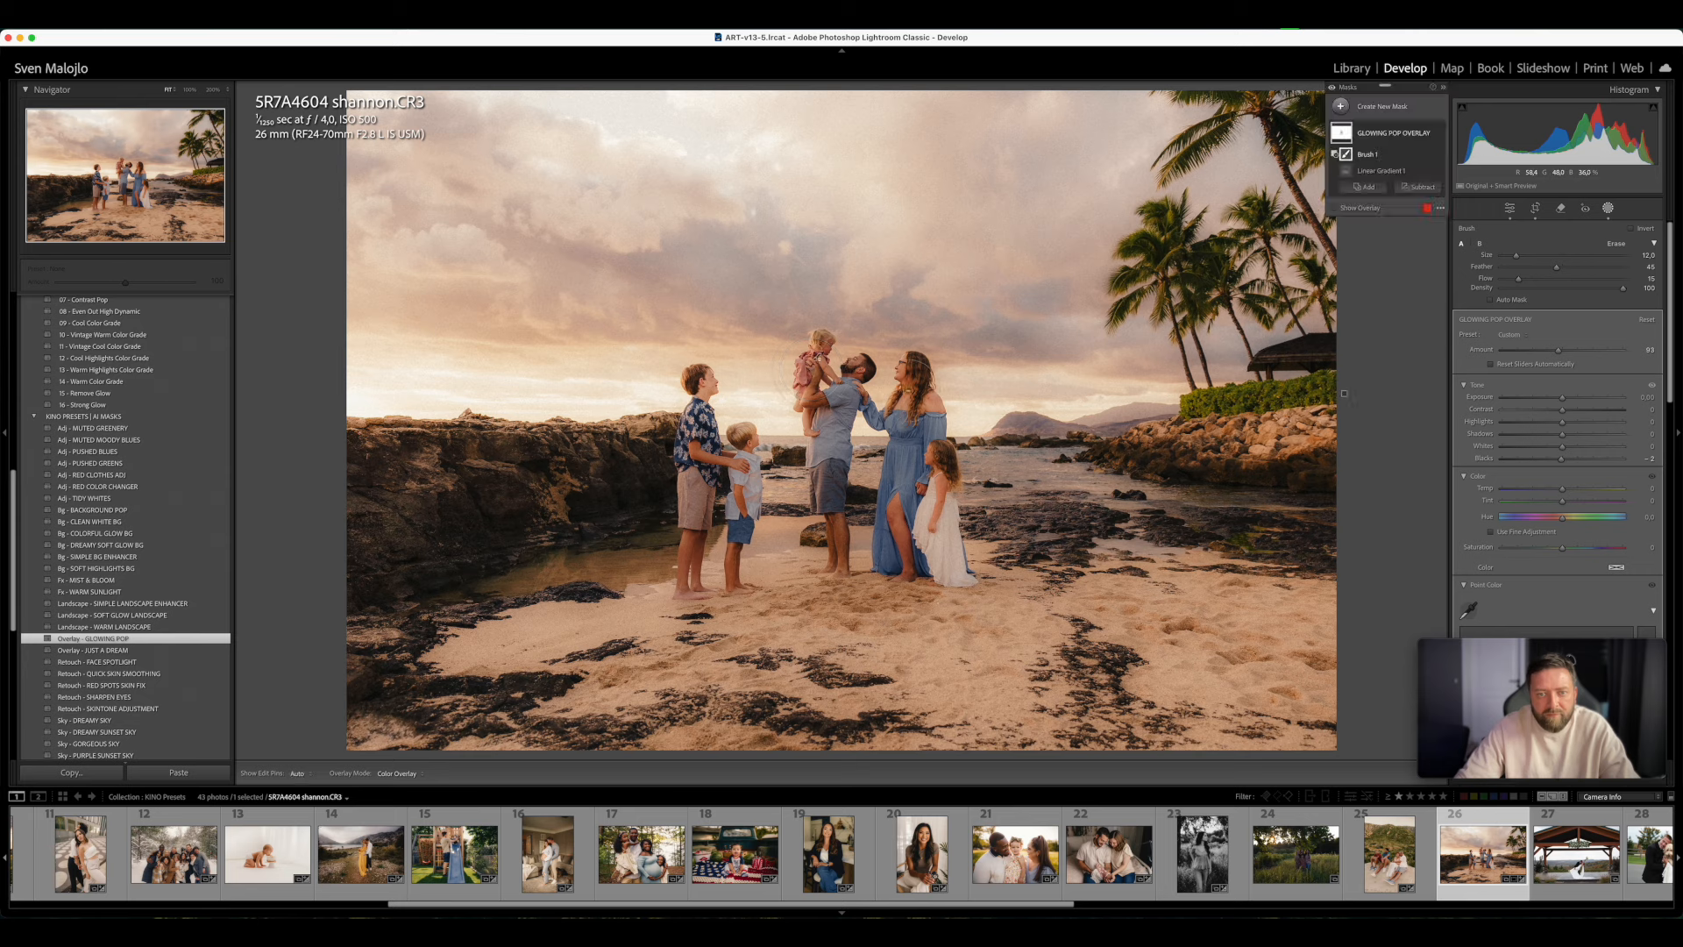
pyautogui.press('h')
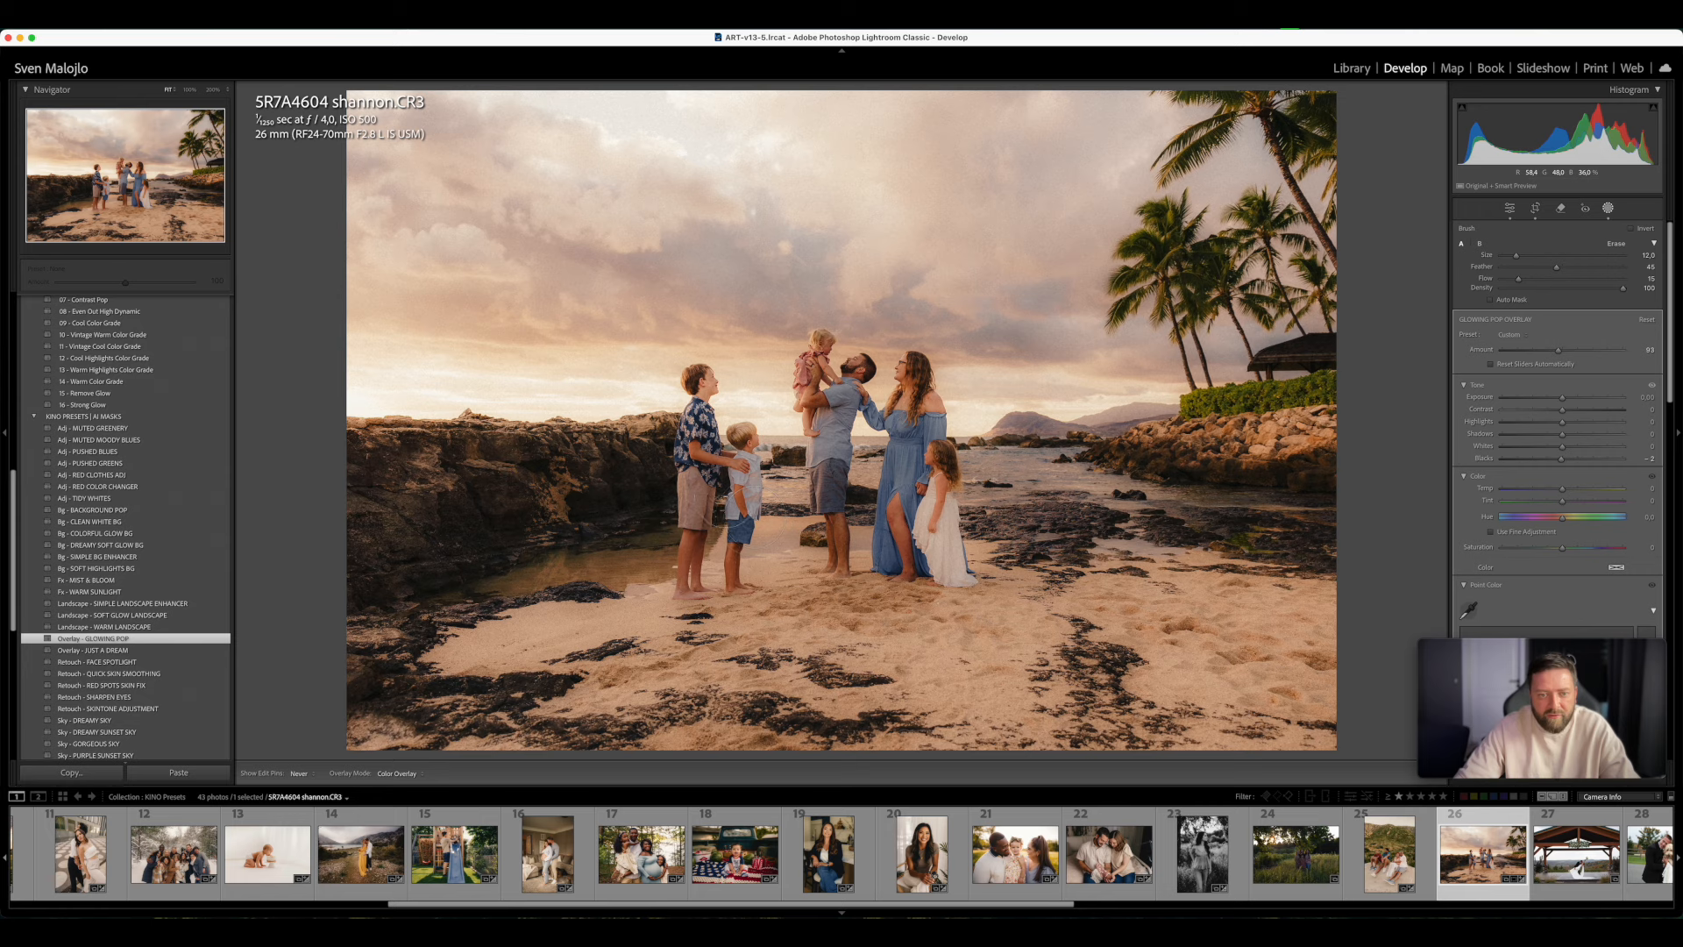
pyautogui.press('h')
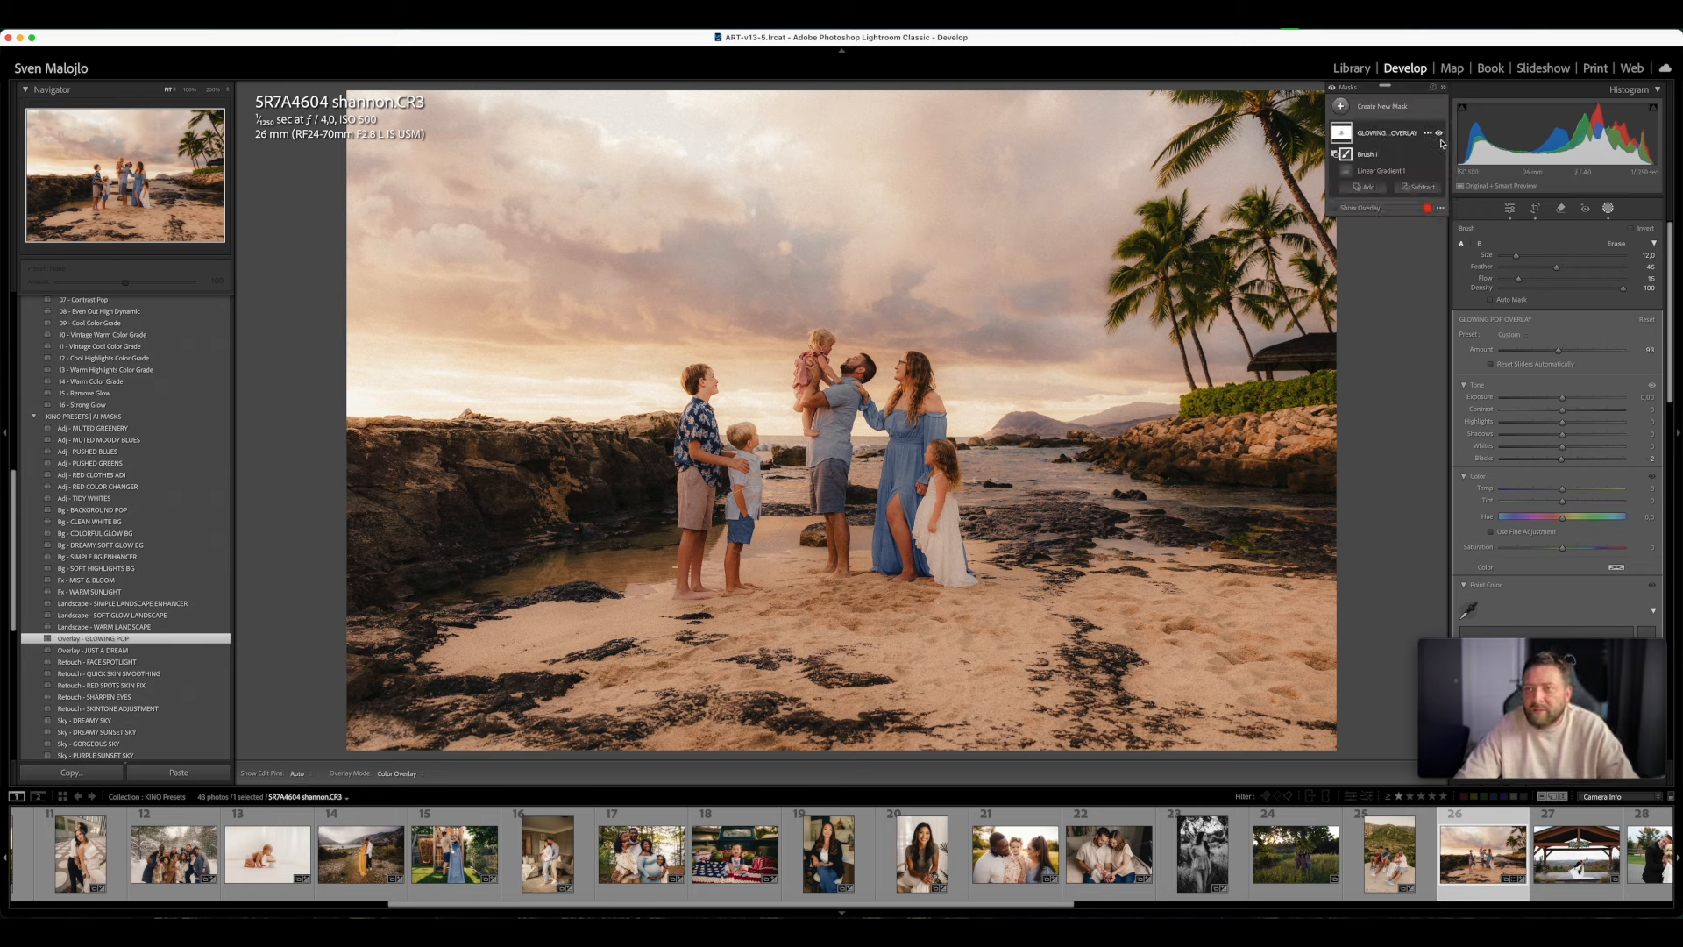
# - Compare the beach photo with the GLOWING POP OVERLAY mask off and on, and fine-tune the mask's Amount
pyautogui.click(1439, 134)
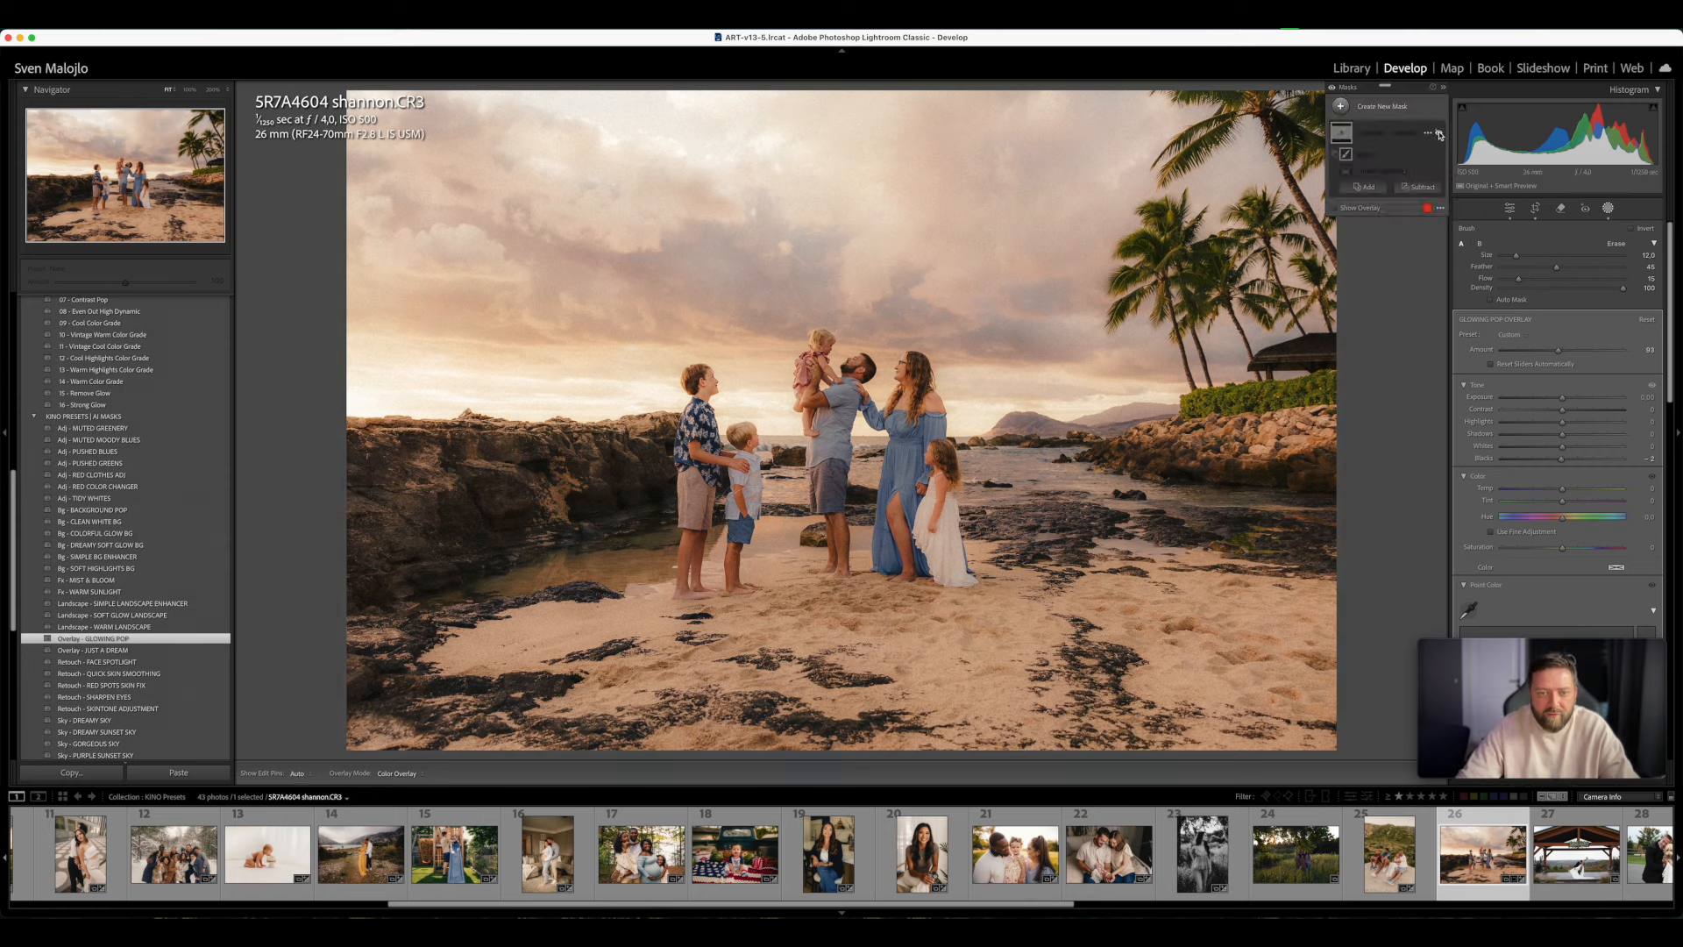
pyautogui.click(1440, 135)
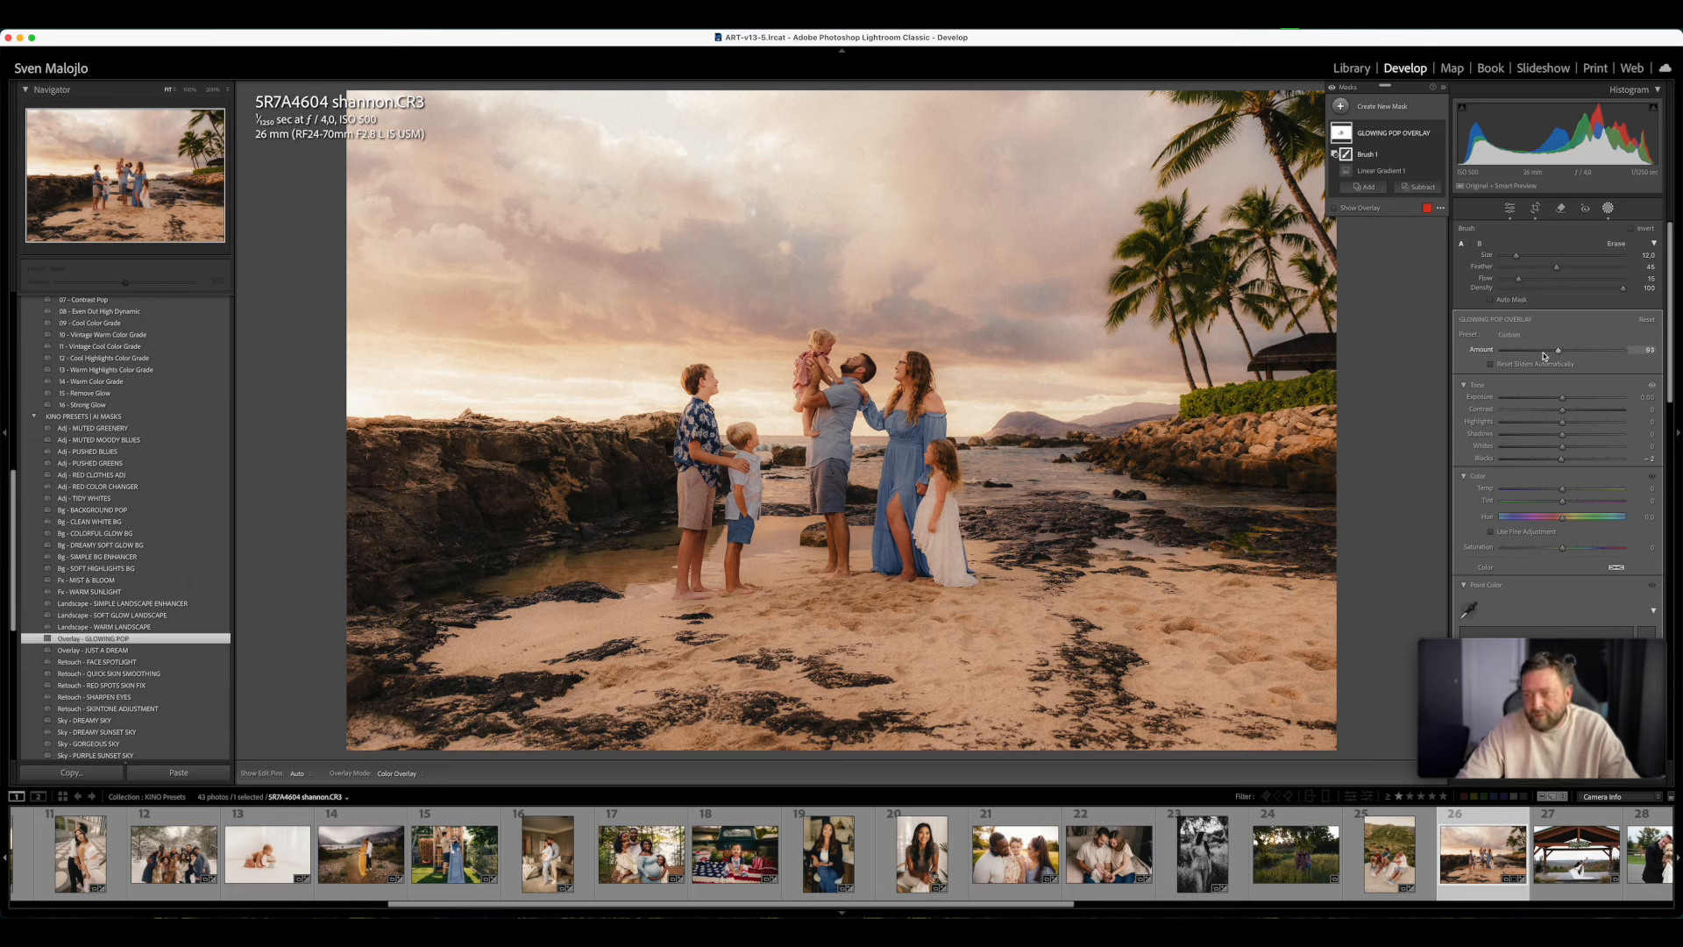
pyautogui.moveTo(1556, 354)
pyautogui.mouseDown()
pyautogui.moveTo(1504, 354)
pyautogui.moveTo(1604, 354)
pyautogui.moveTo(1434, 372)
pyautogui.moveTo(1622, 363)
pyautogui.moveTo(1530, 364)
pyautogui.moveTo(1557, 375)
pyautogui.mouseUp()
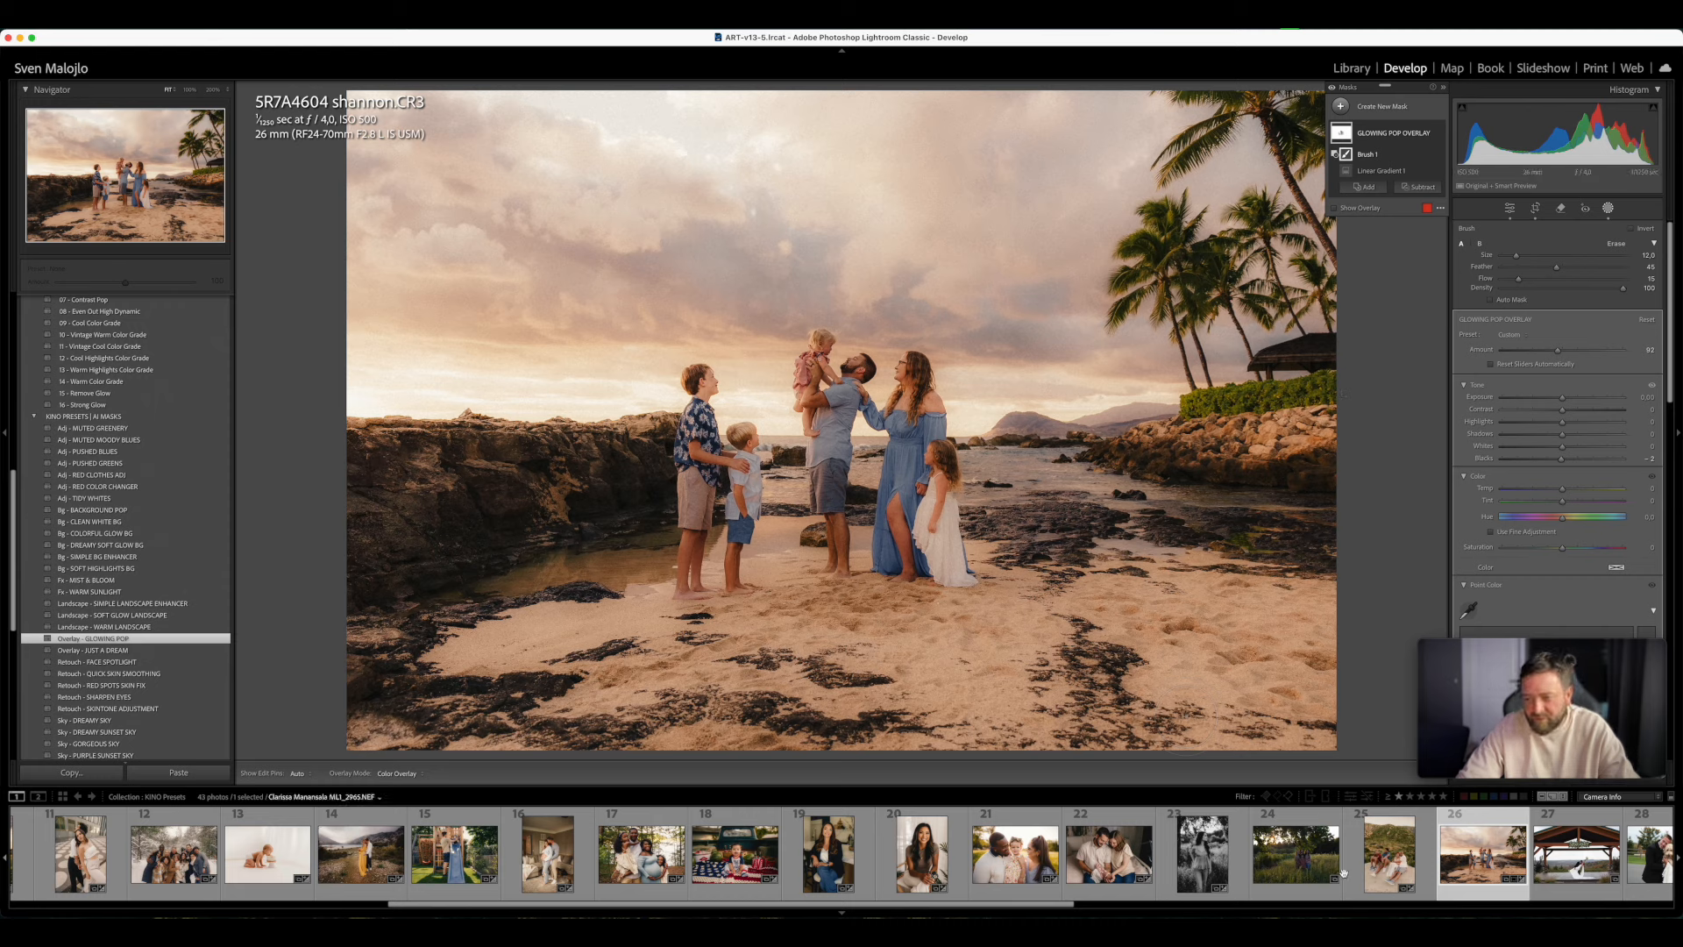
# - Open the wedding photo of the couple under the wooden pavilion and straighten it automatically
pyautogui.scroll(-1, 1348, 863)
pyautogui.scroll(-1, 1348, 863)
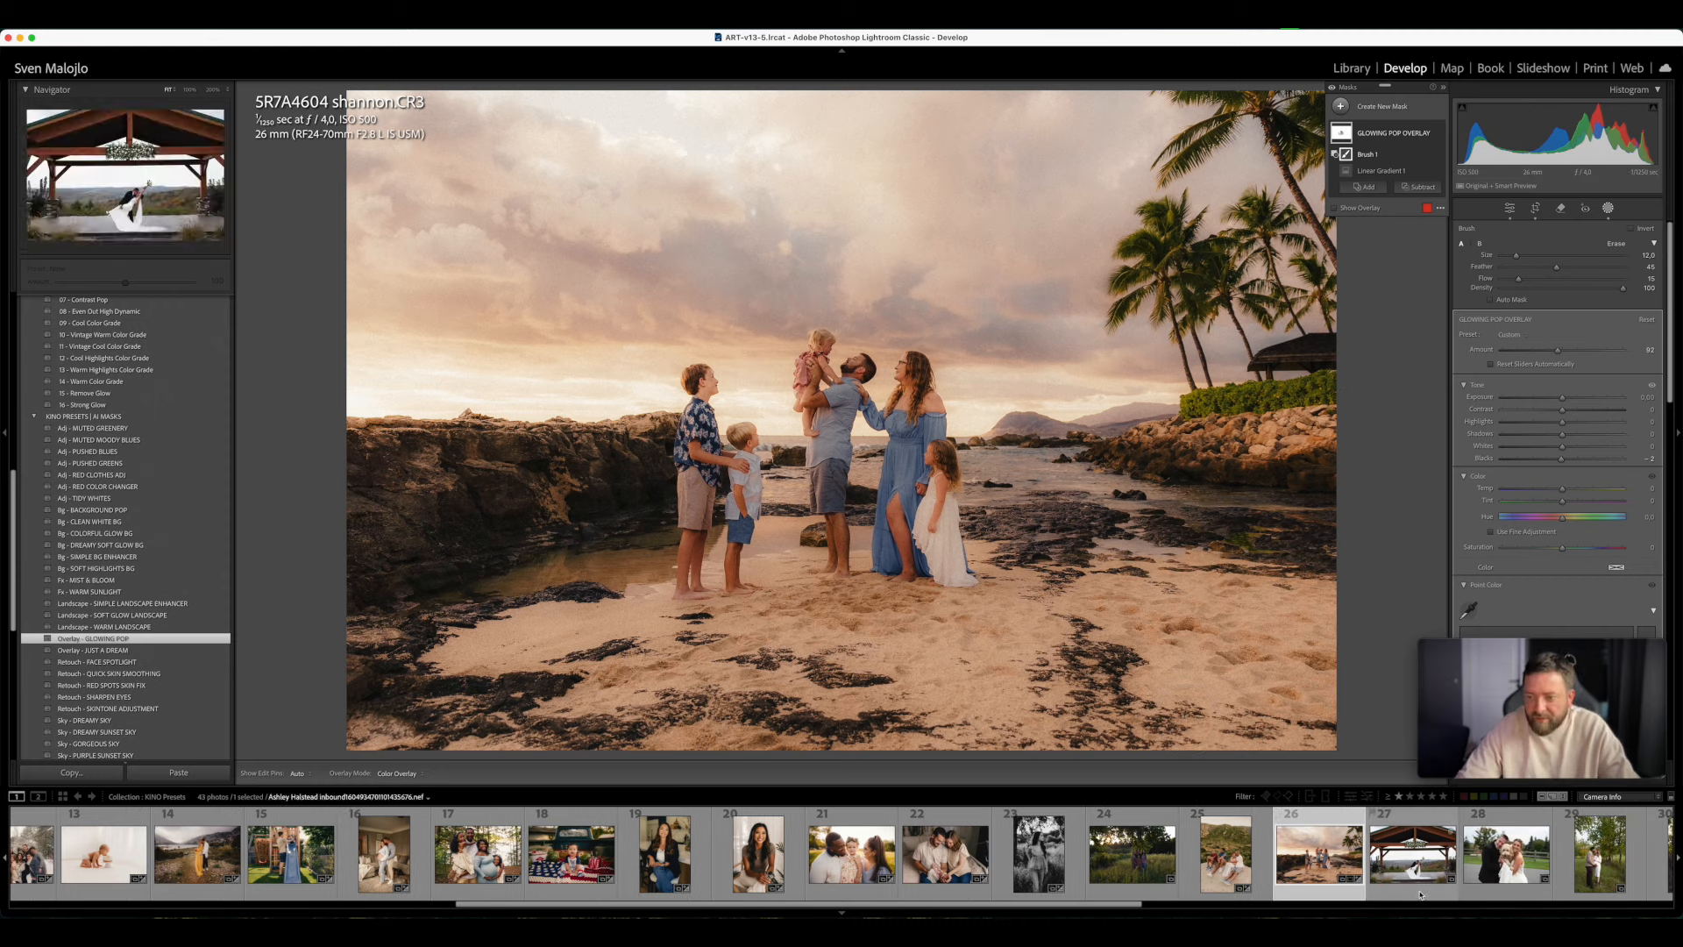
pyautogui.click(1407, 854)
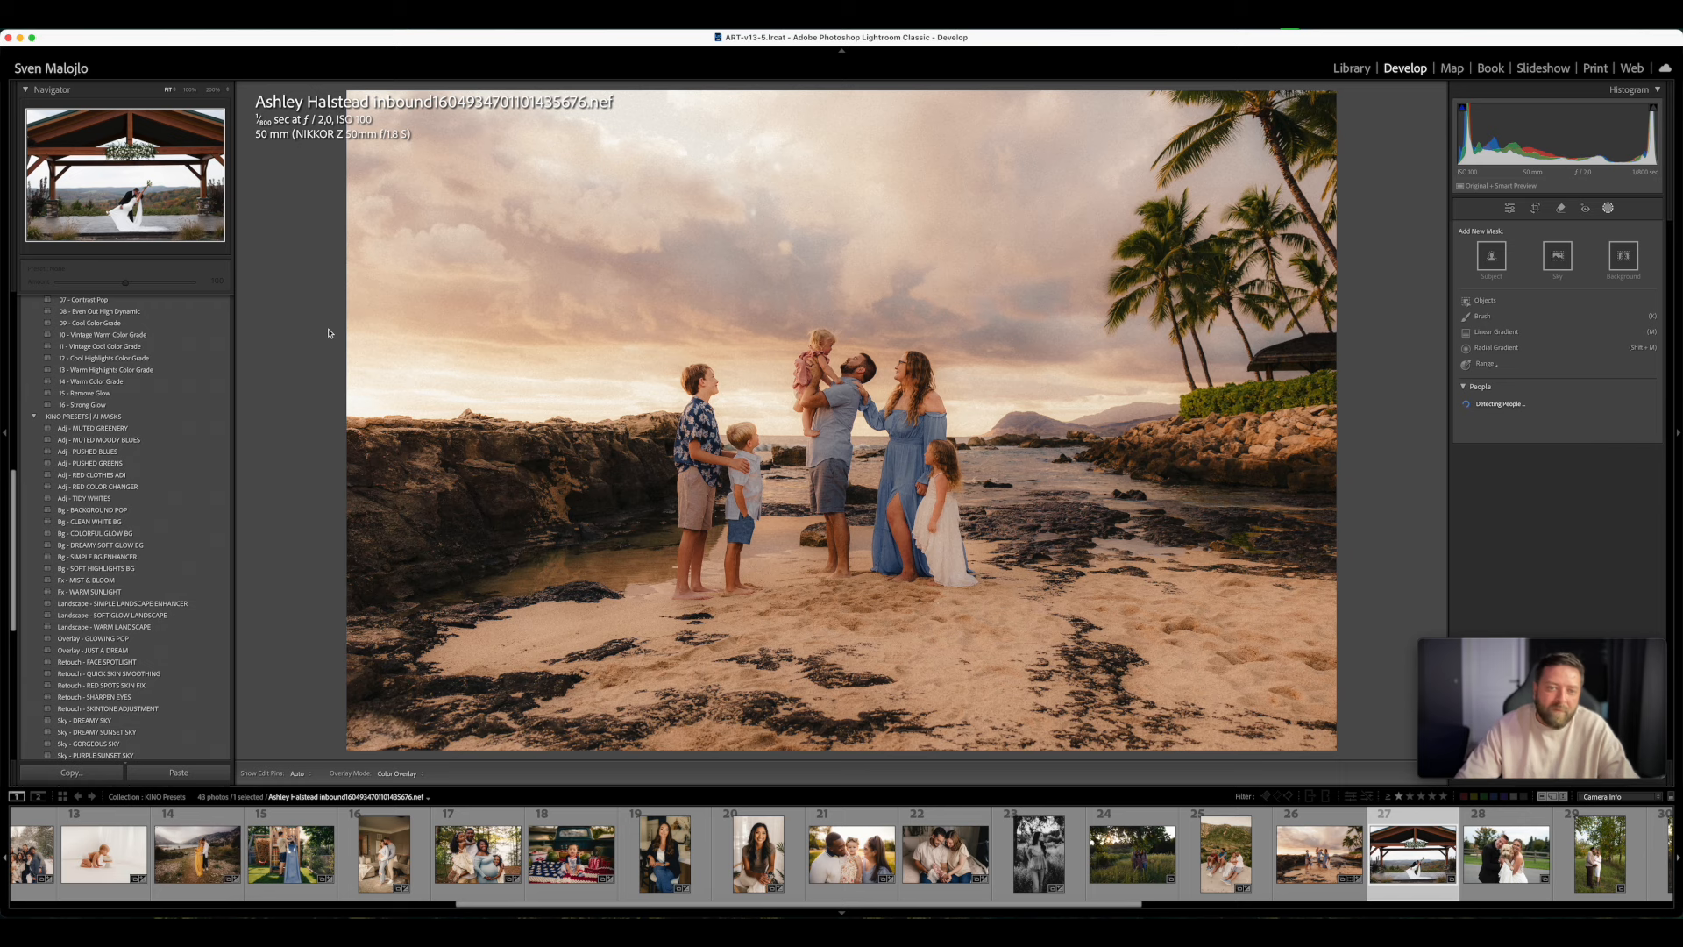
pyautogui.press('r')
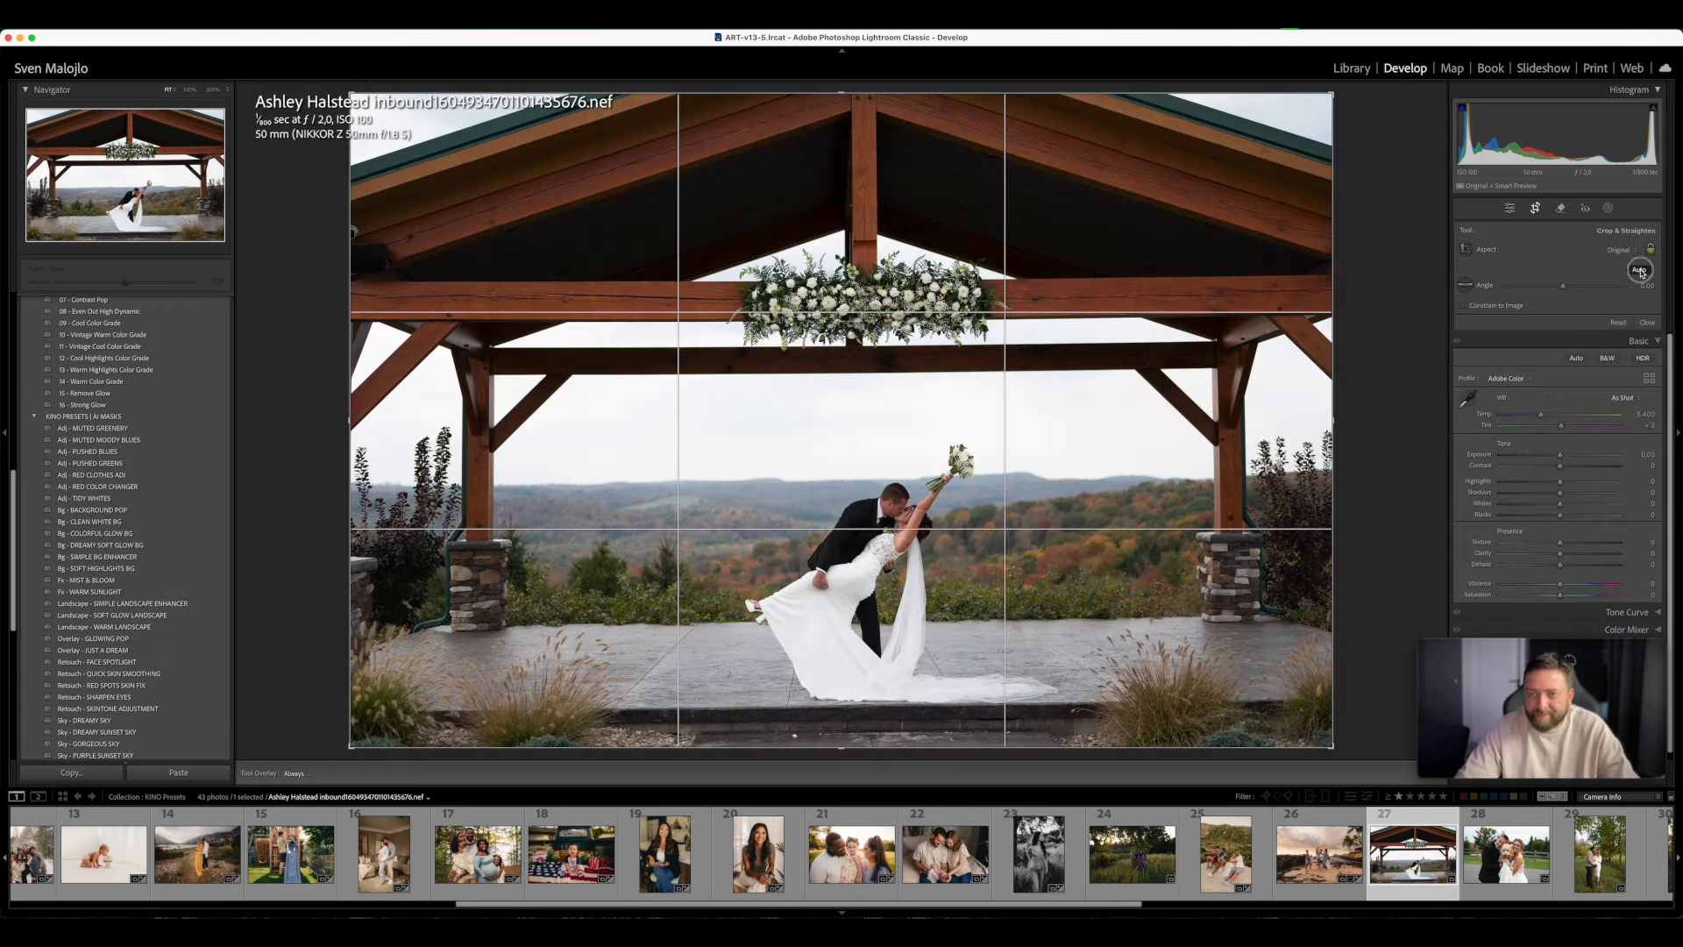
pyautogui.click(1638, 270)
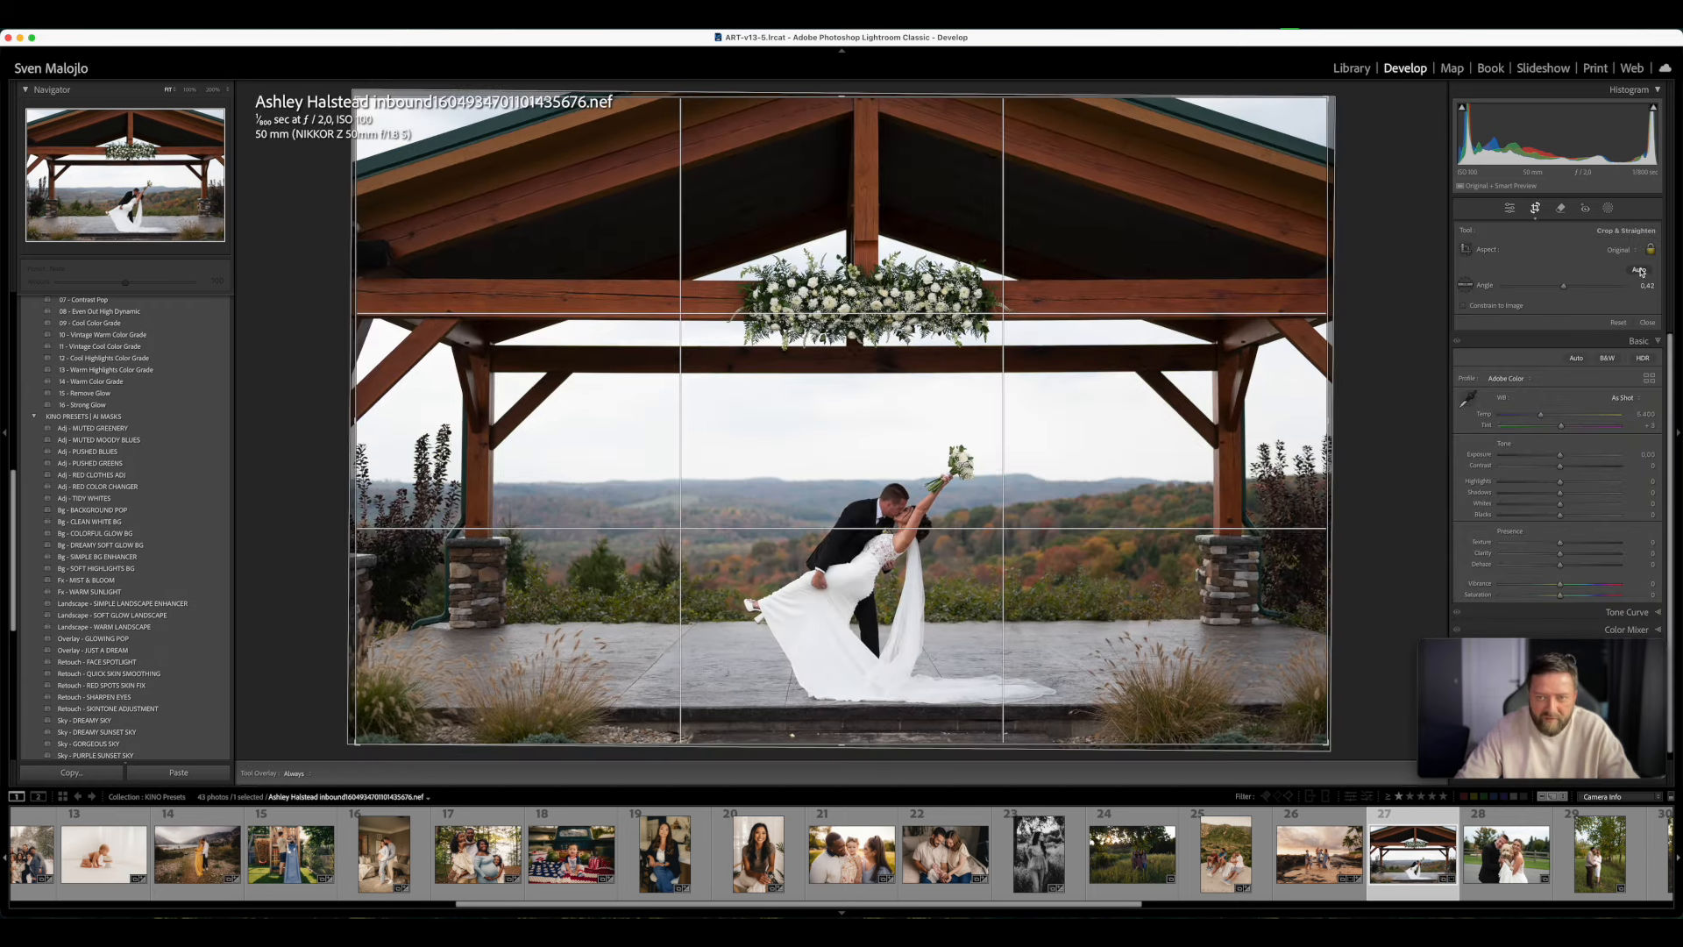
pyautogui.click(1537, 209)
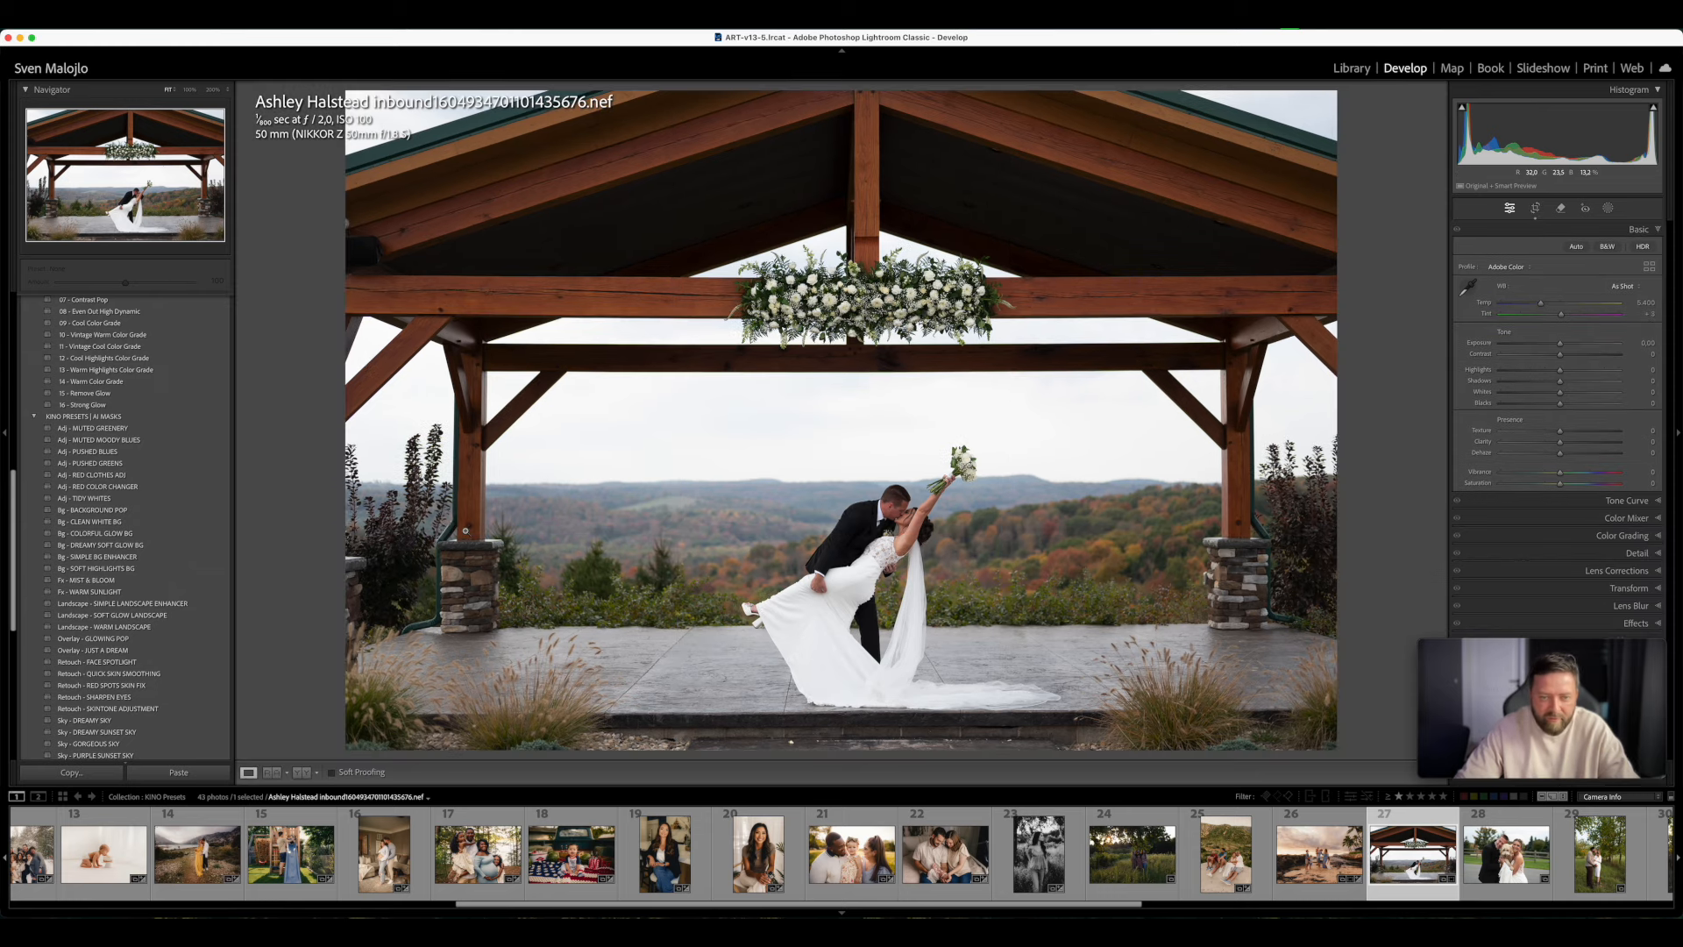
# - Compare film presets KINO 03 - F, including before and after, and KINO 08 - F on the pavilion photo, and settle on KINO 01 - F
pyautogui.scroll(15, 94, 436)
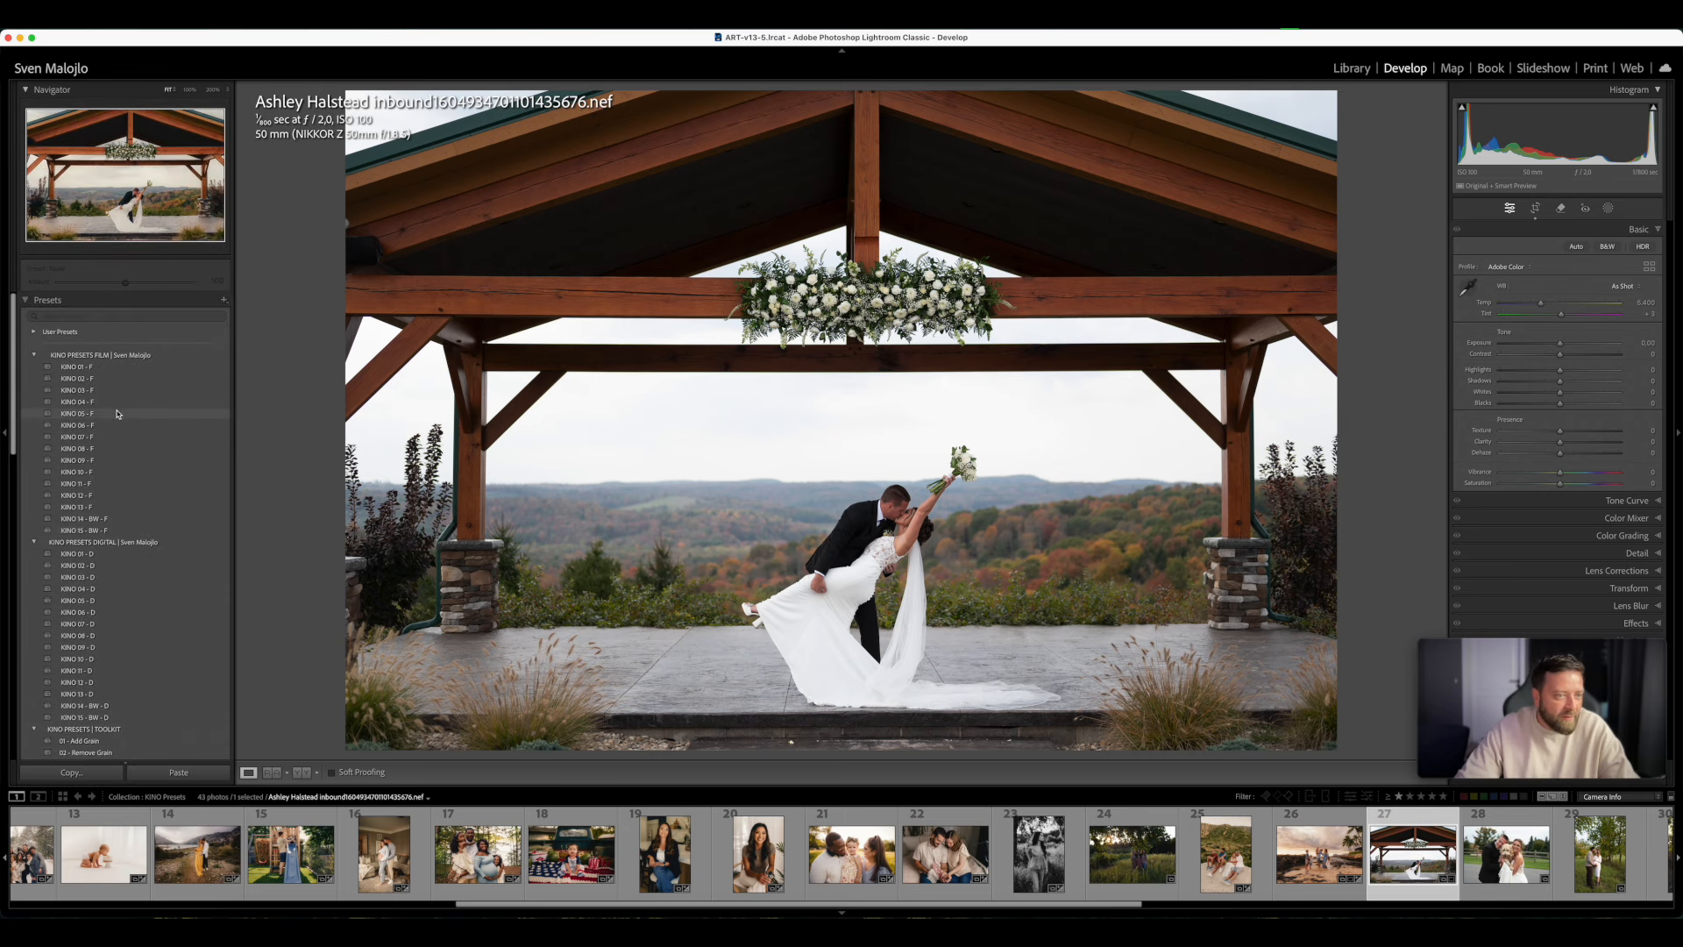
pyautogui.click(95, 390)
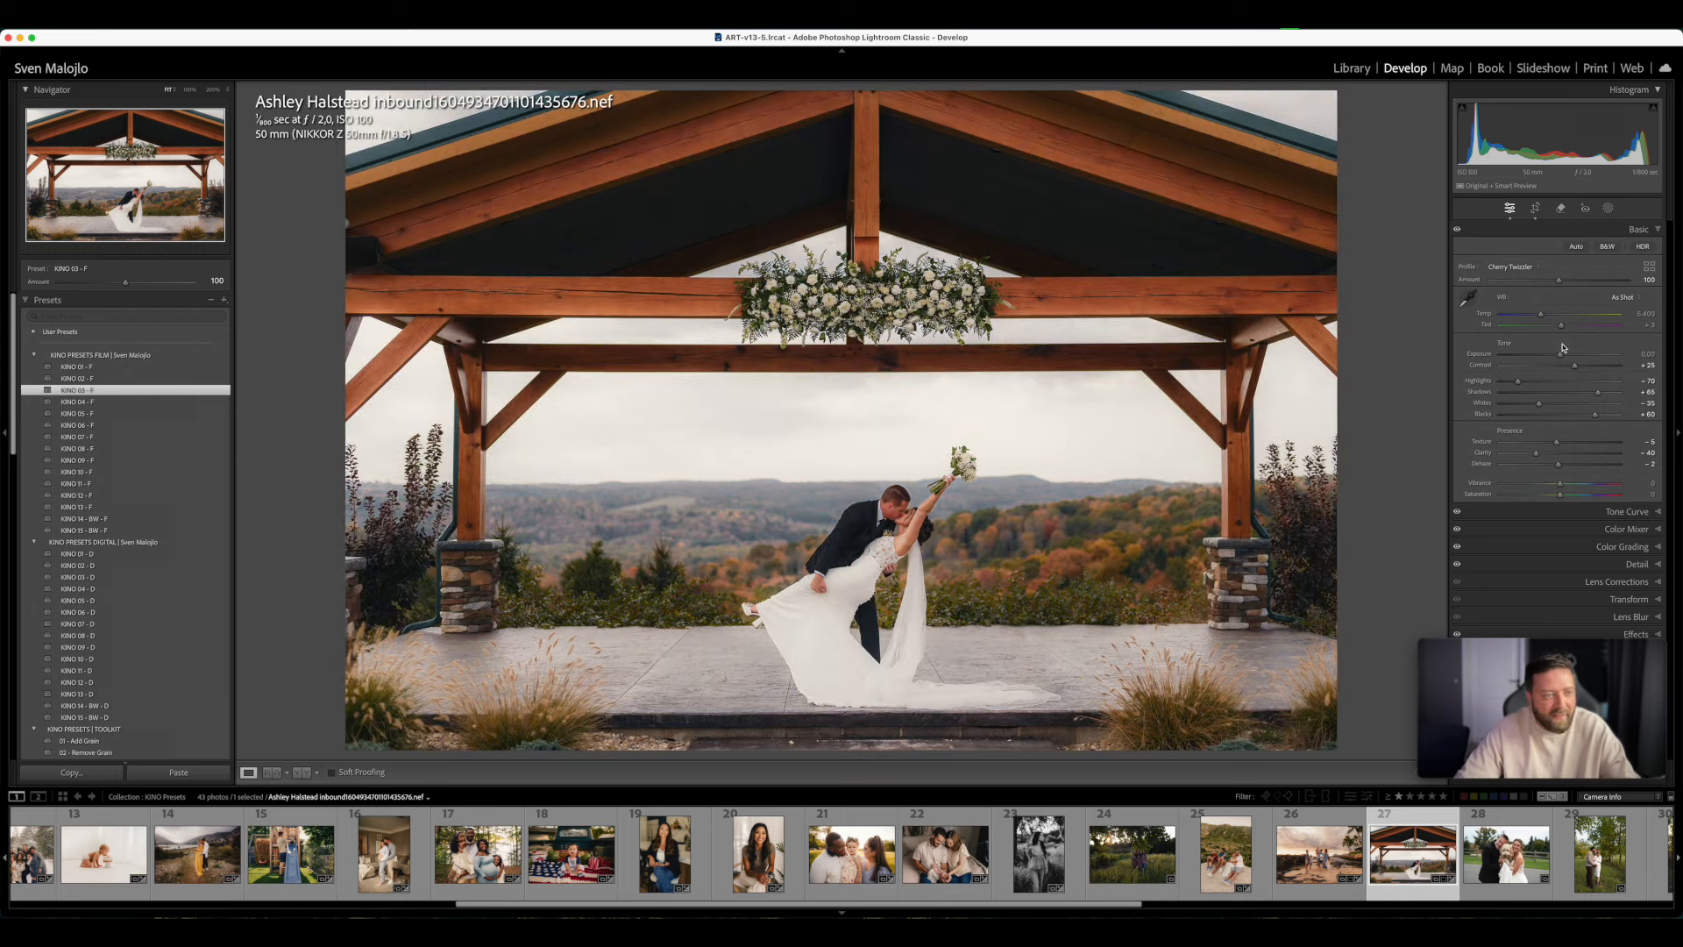
pyautogui.press('y')
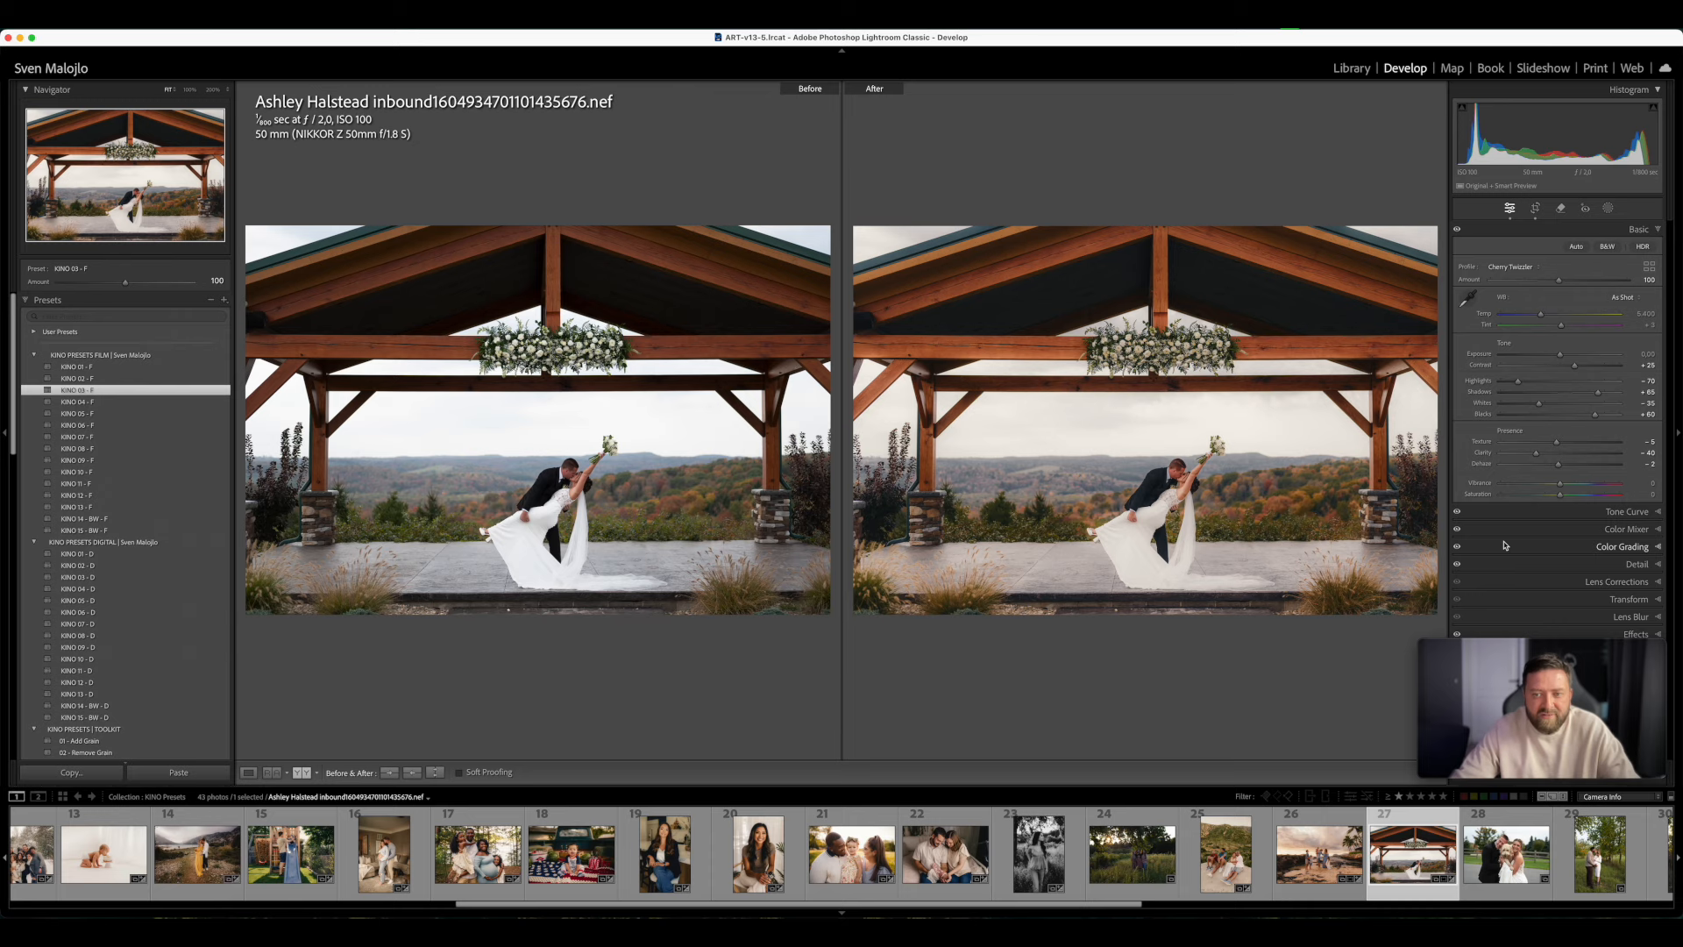
pyautogui.press('y')
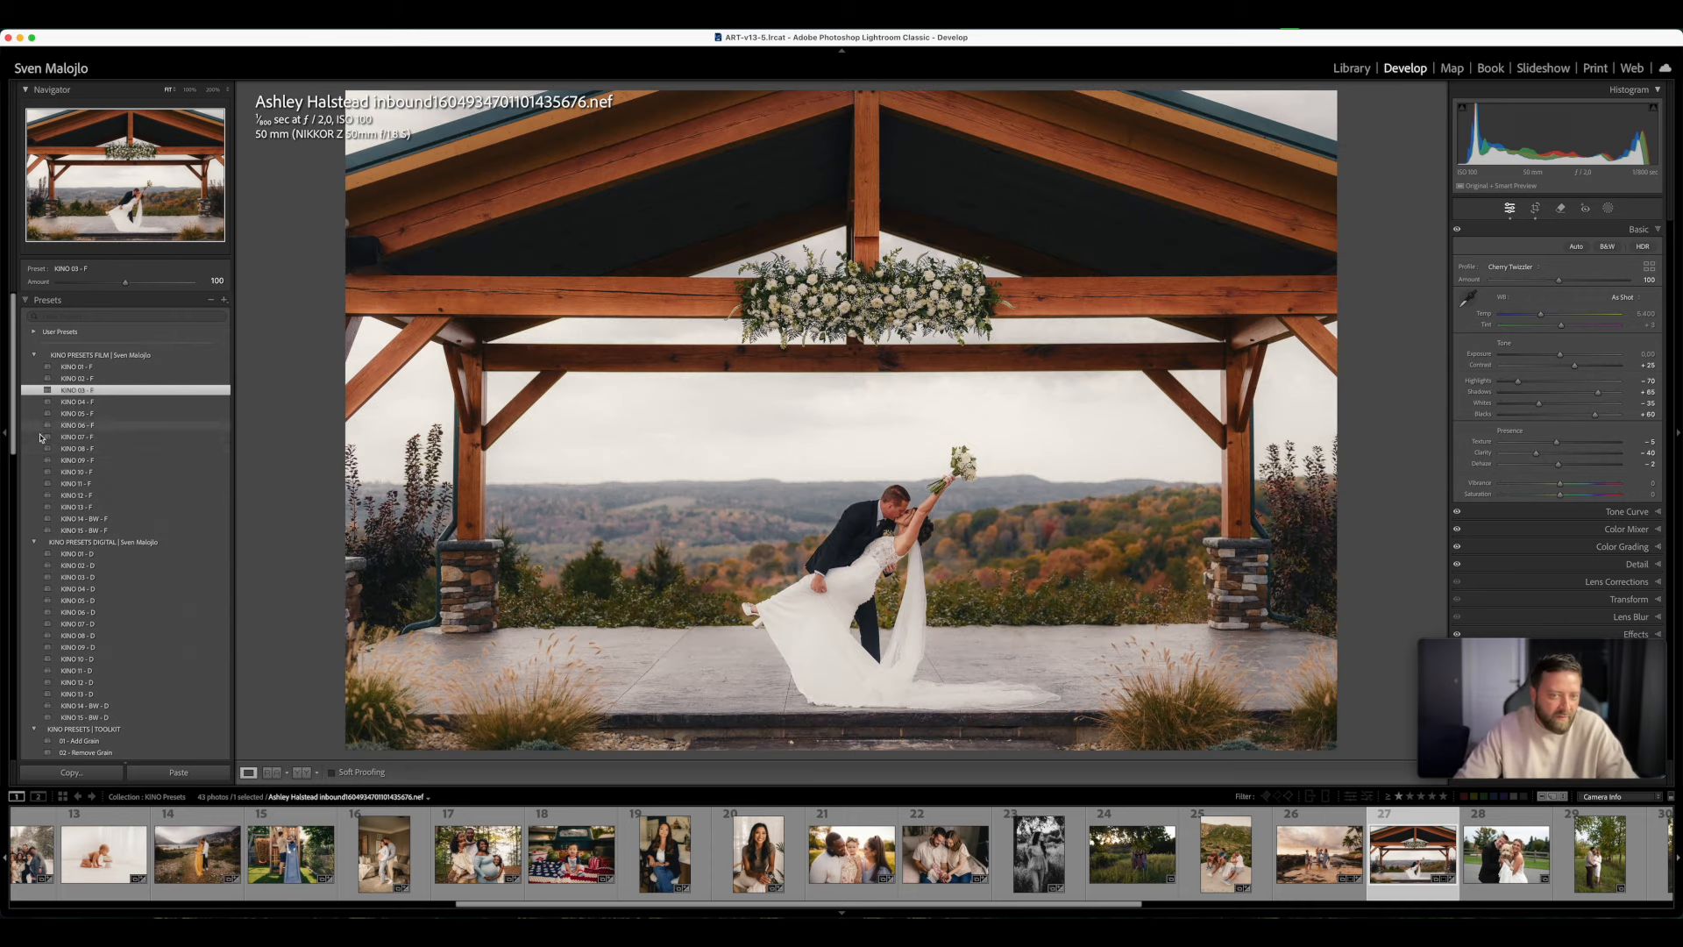
pyautogui.click(92, 450)
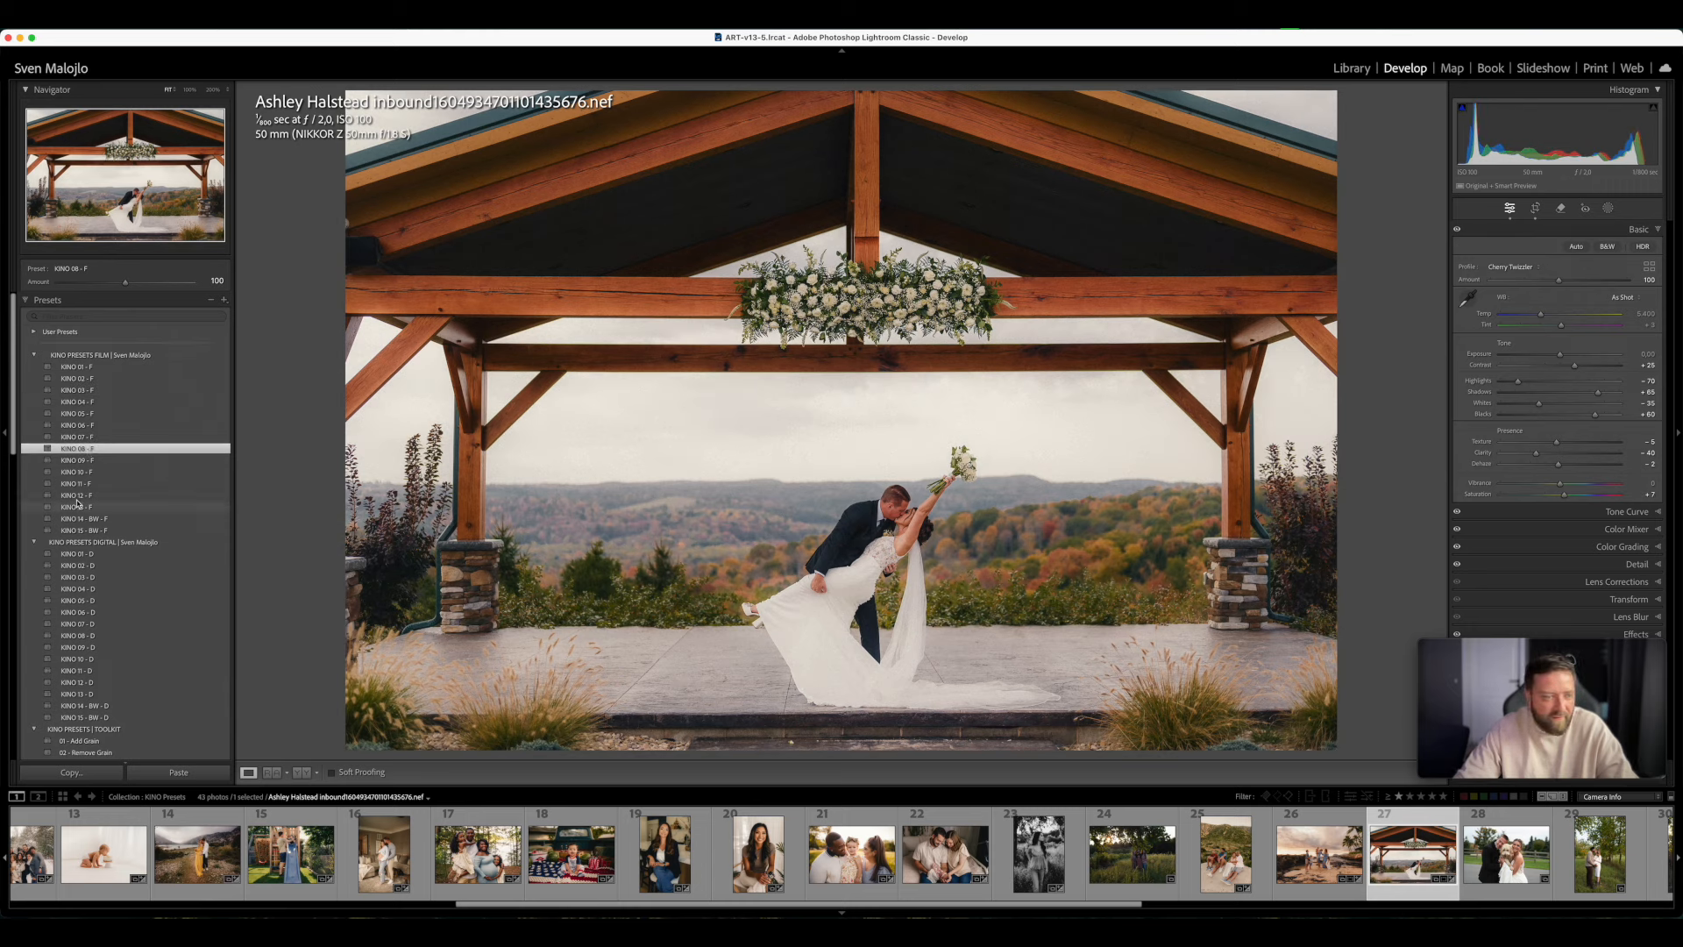
pyautogui.click(88, 368)
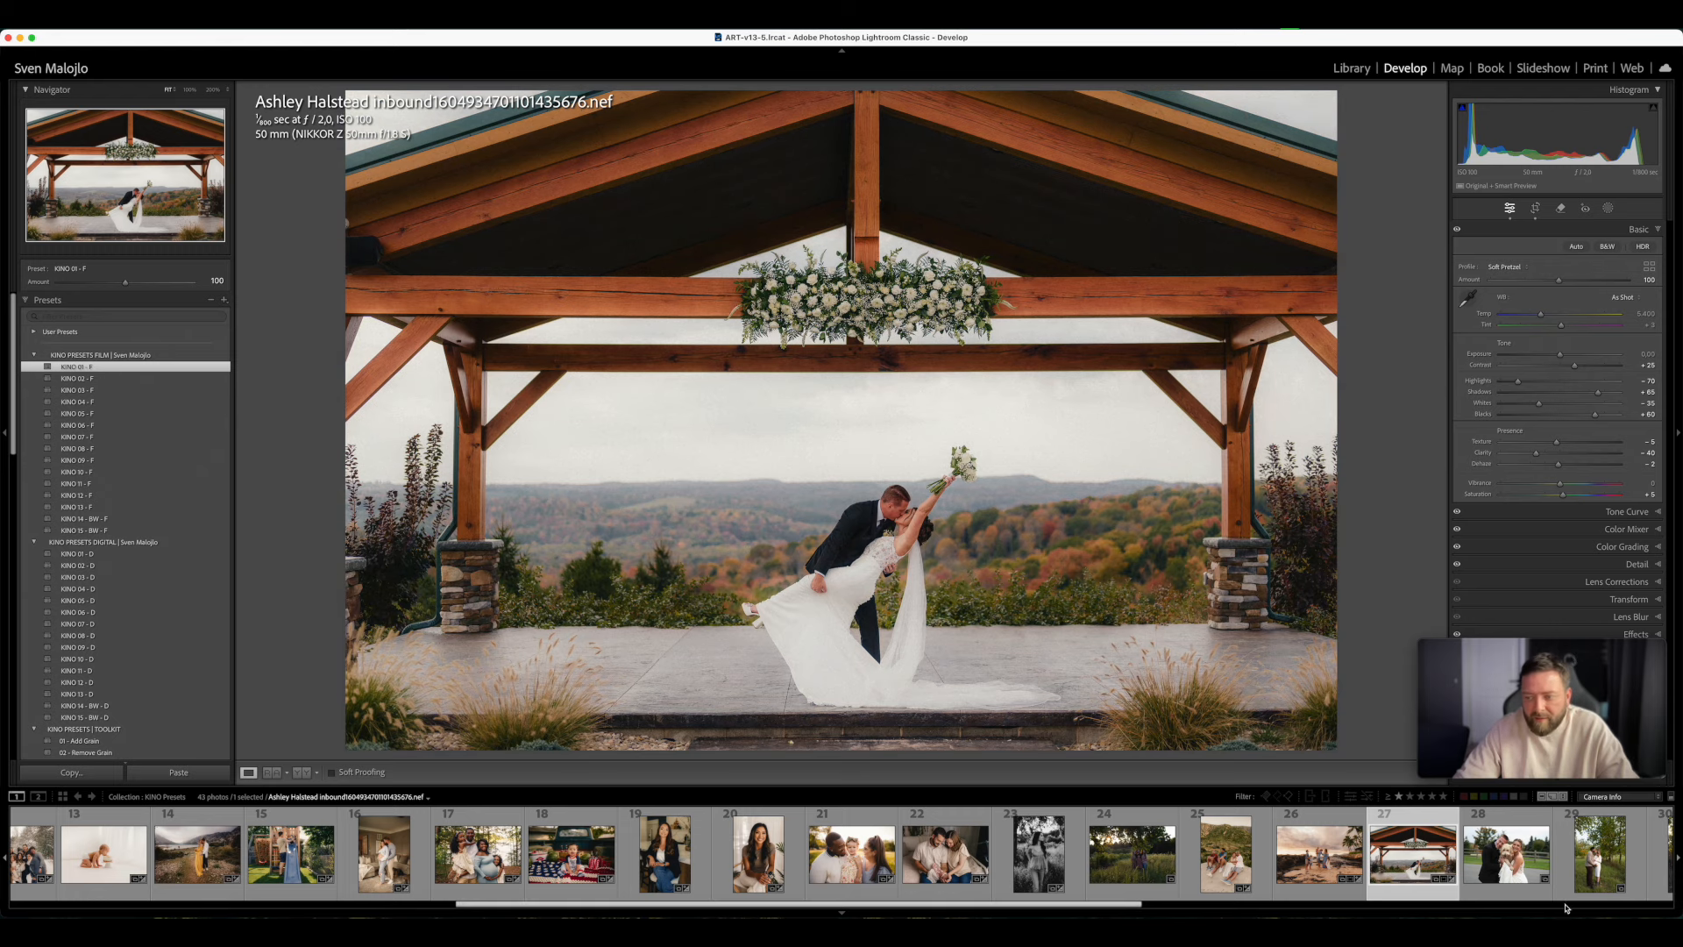
# - Apply KINO 01 - F to the wedding couple with dog photo, and set Exposure to -0.25 and Temp to 5,748
pyautogui.click(1506, 854)
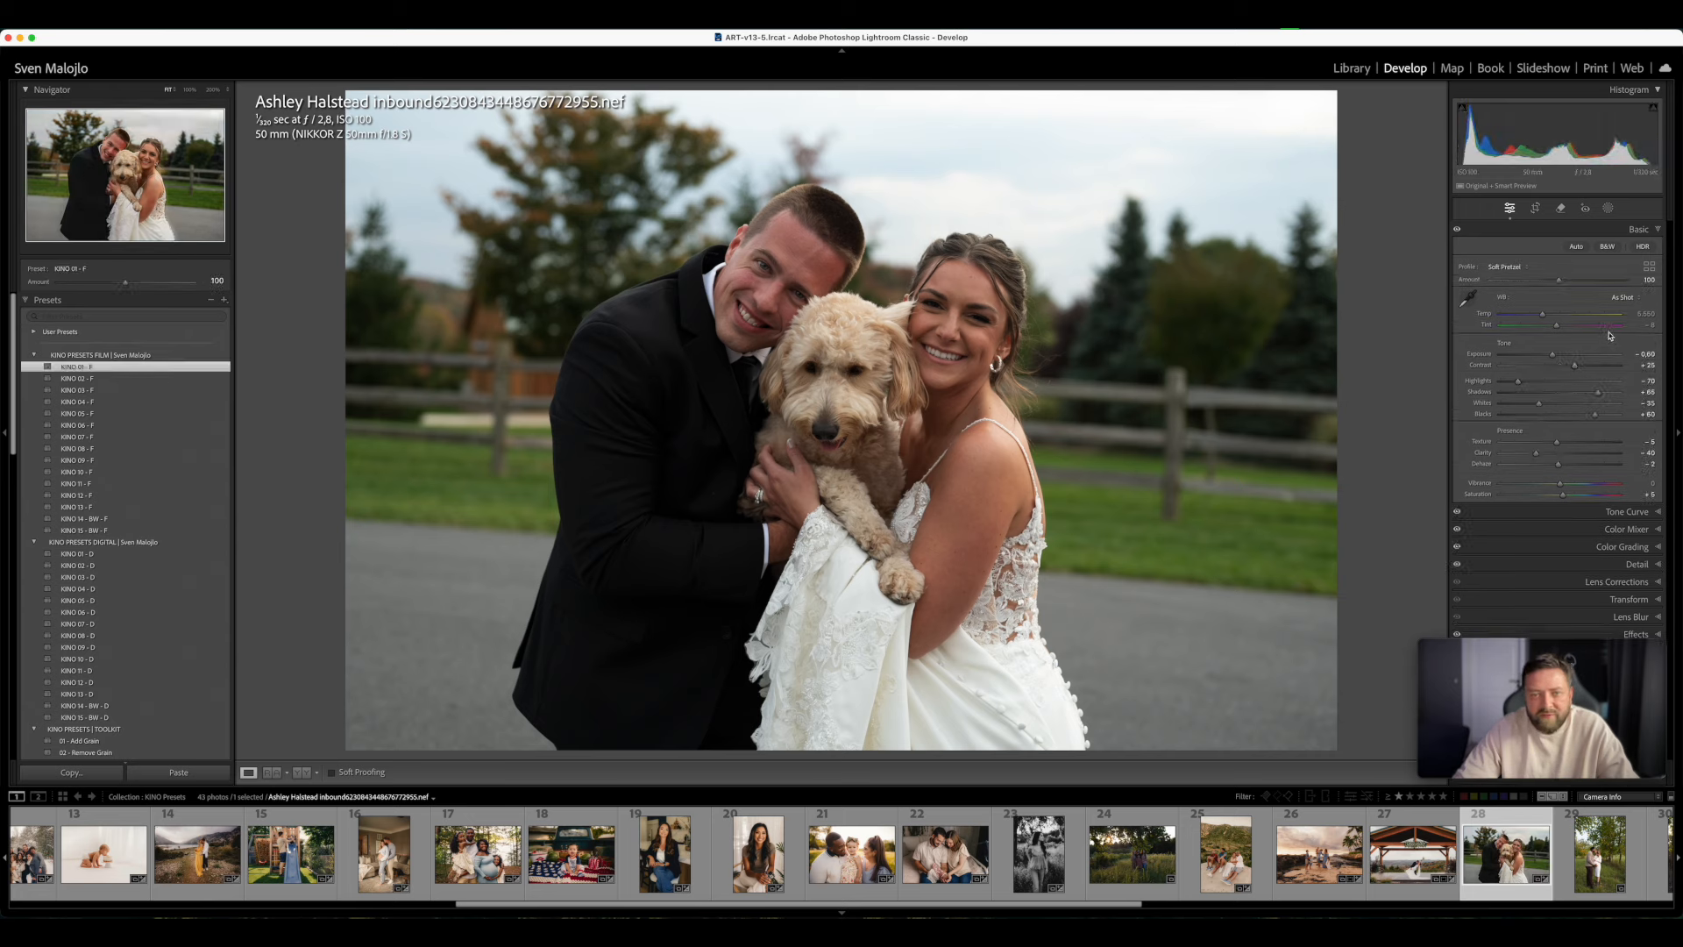
pyautogui.click(1558, 356)
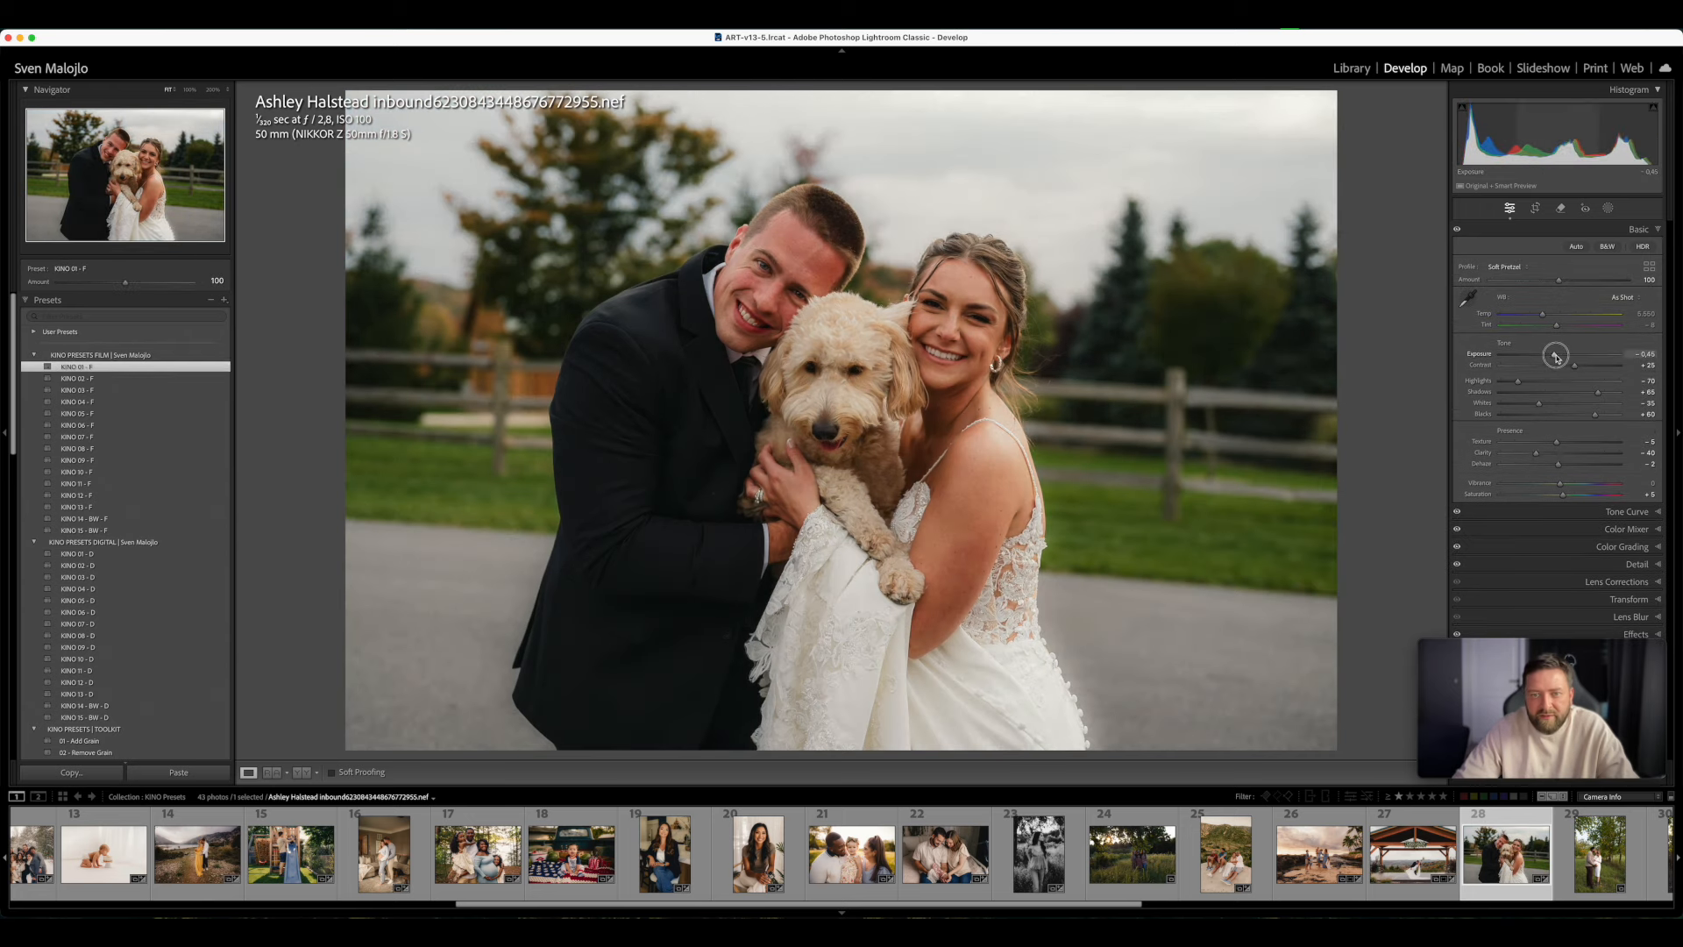
pyautogui.moveTo(1558, 355); pyautogui.dragTo(1547, 317)
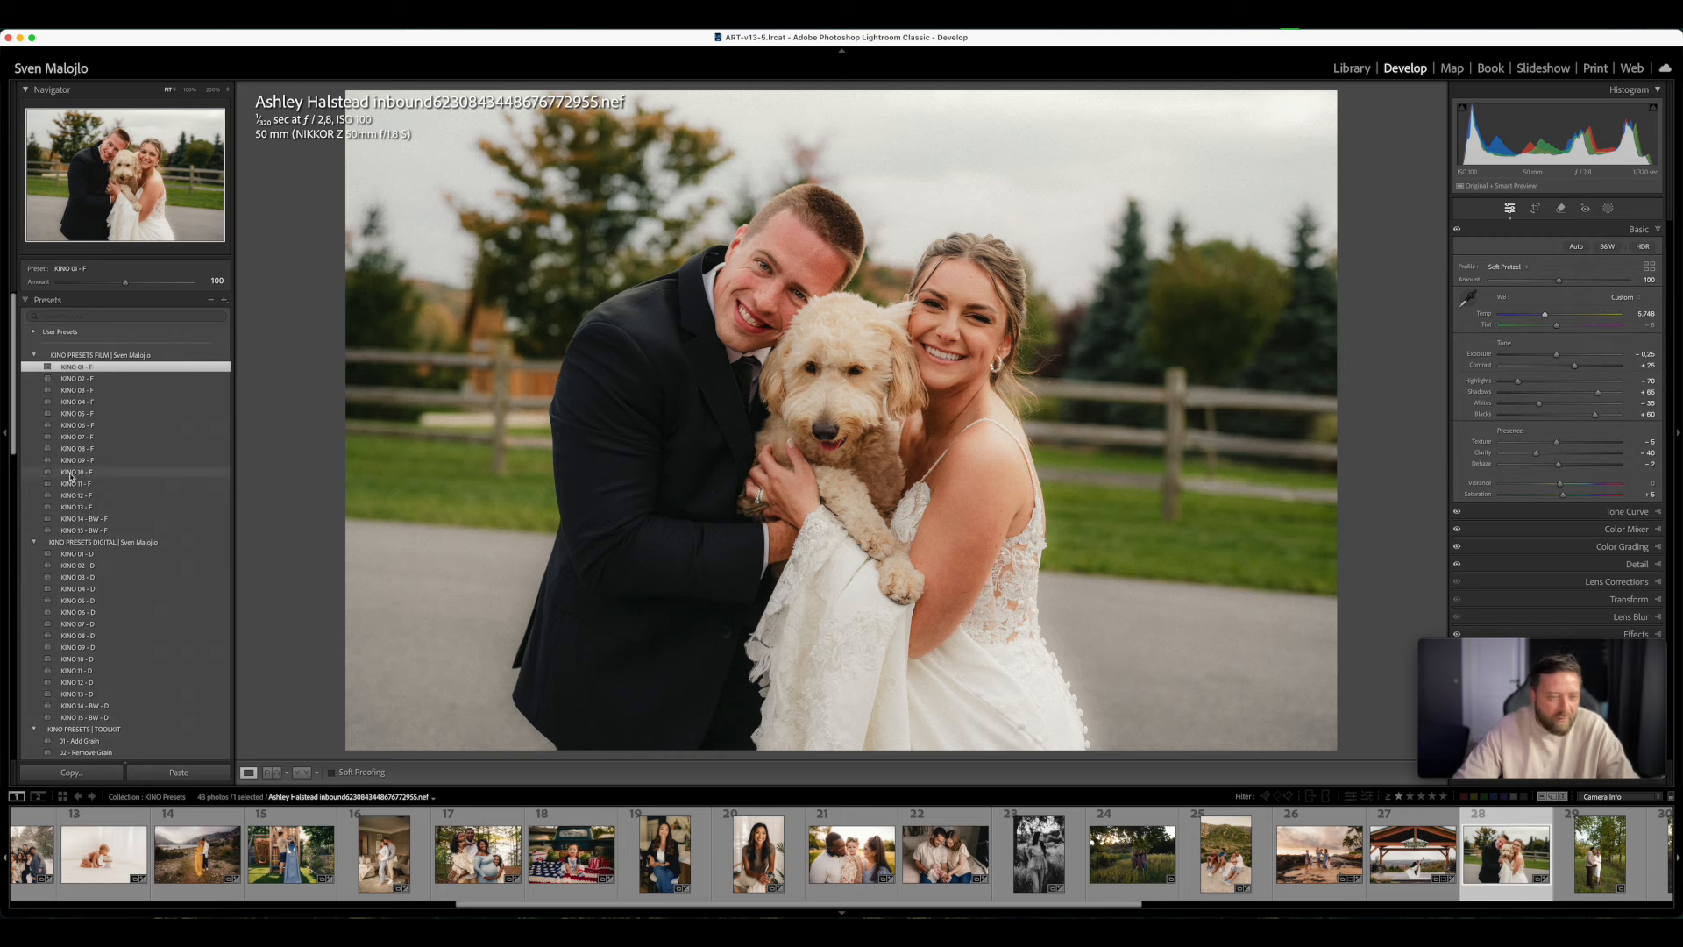
# - Try the digital preset KINO 01 - D with the toolkit preset 15 - Remove Glow on the couple with dog photo
pyautogui.click(107, 555)
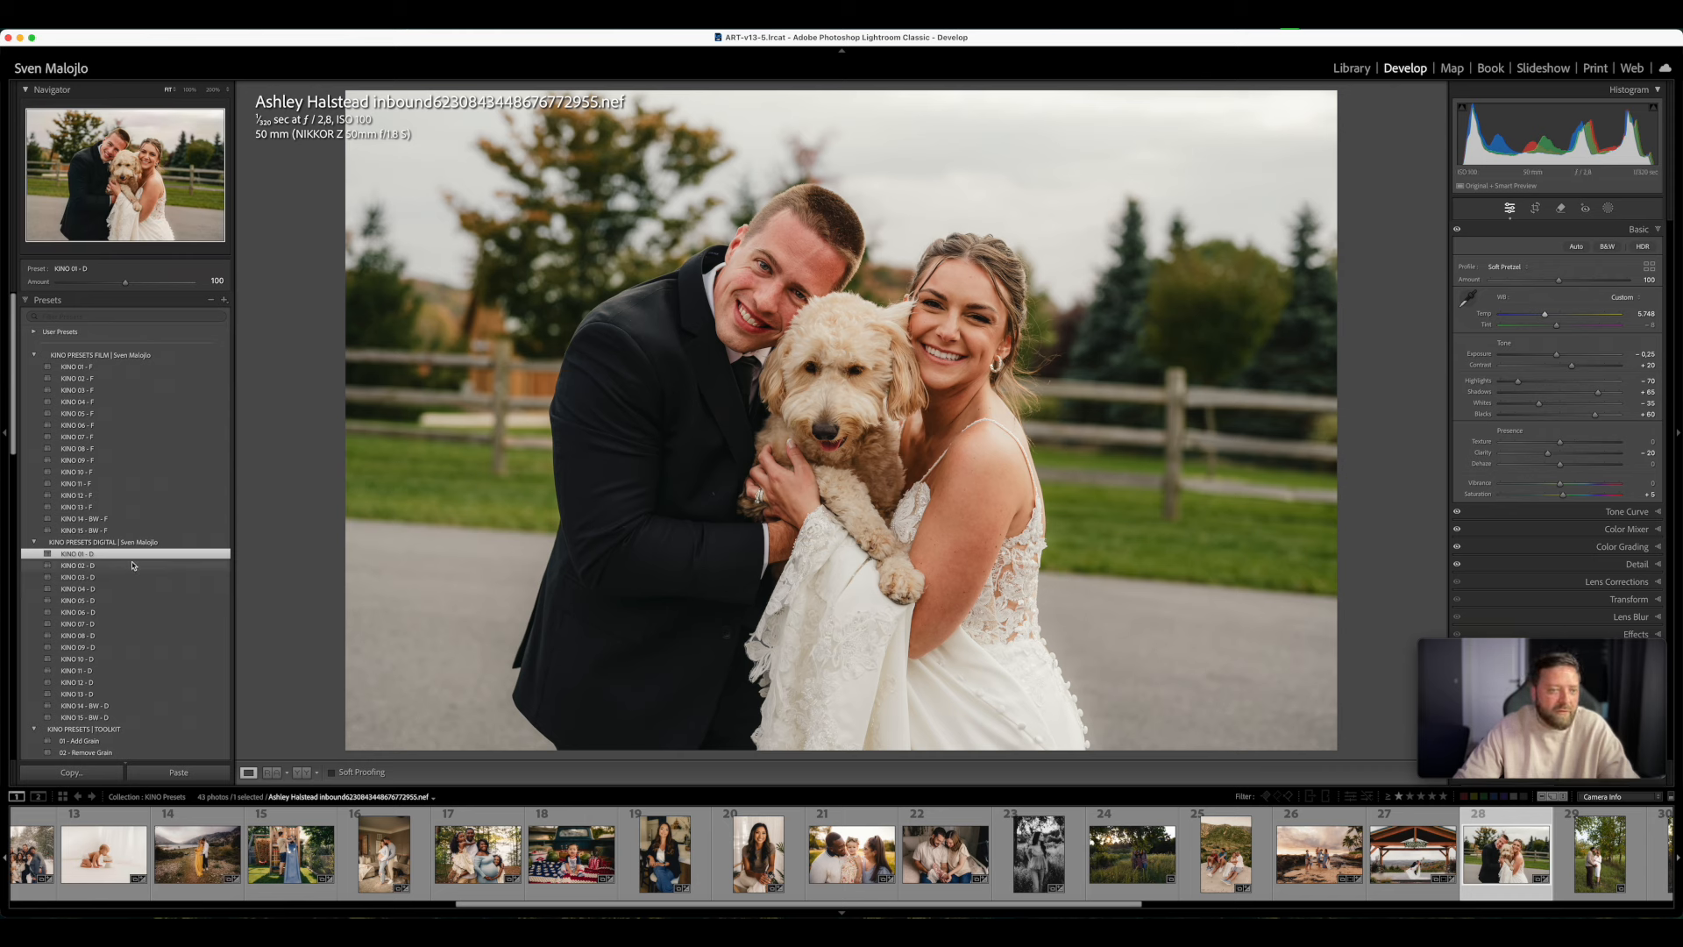
pyautogui.scroll(-5, 145, 644)
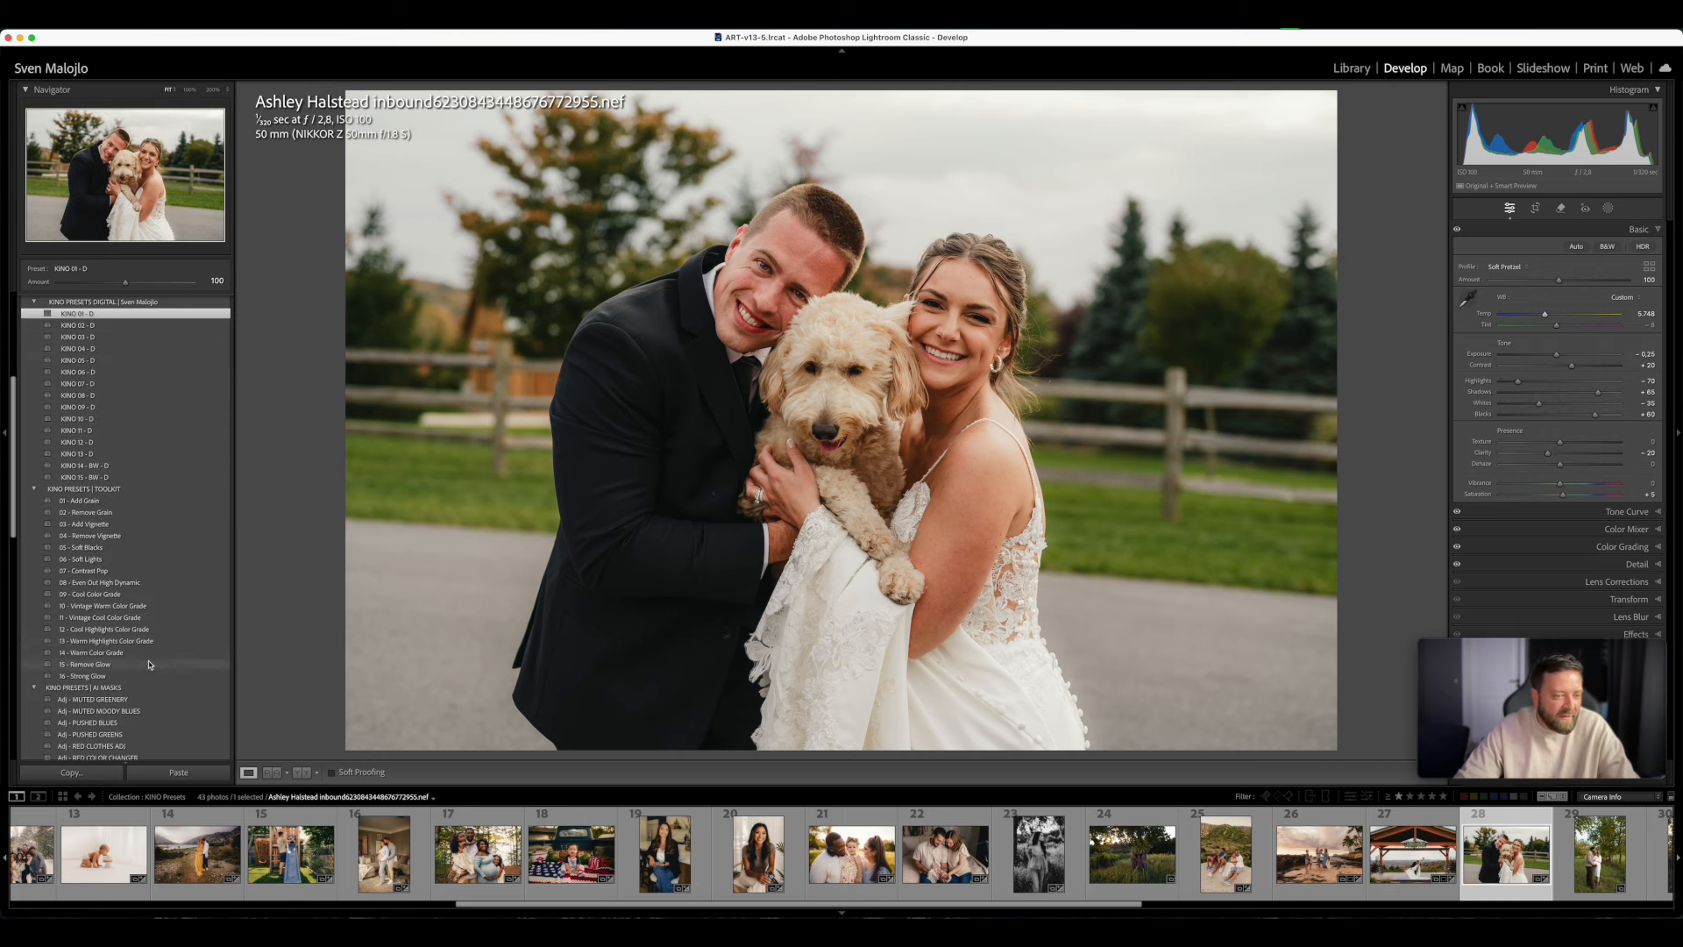
pyautogui.click(149, 665)
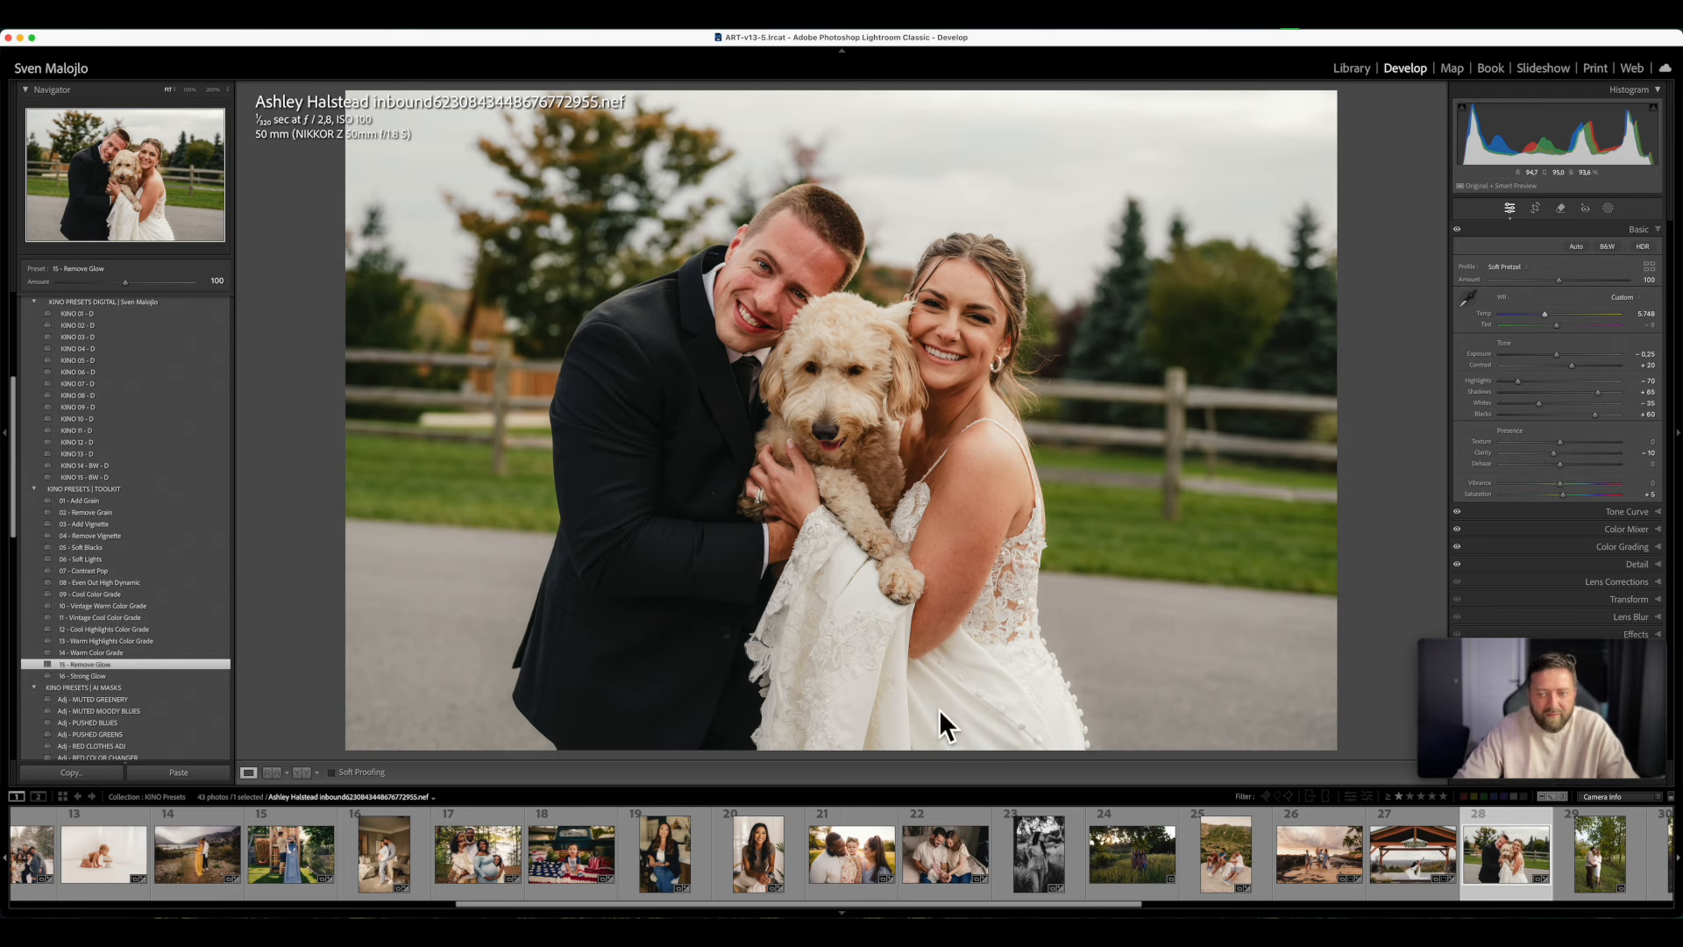
# - Compare film presets KINO 02, 03 and 07 - F on the couple with dog photo and apply KINO 08 - F
pyautogui.scroll(4, 105, 640)
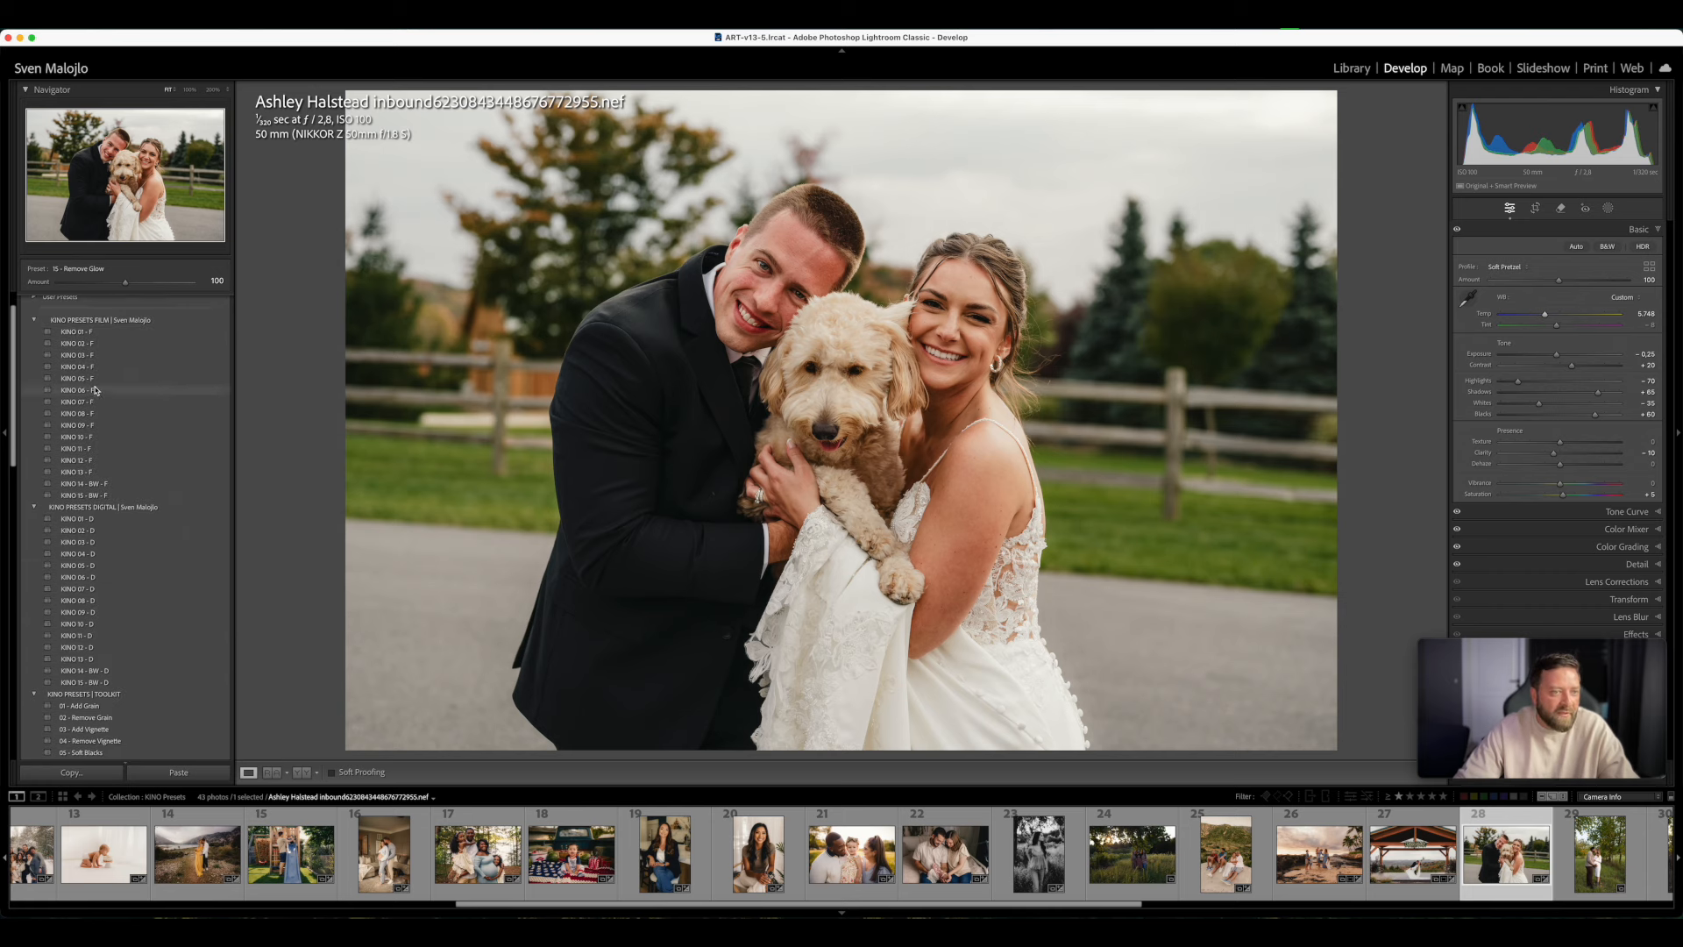
pyautogui.click(90, 343)
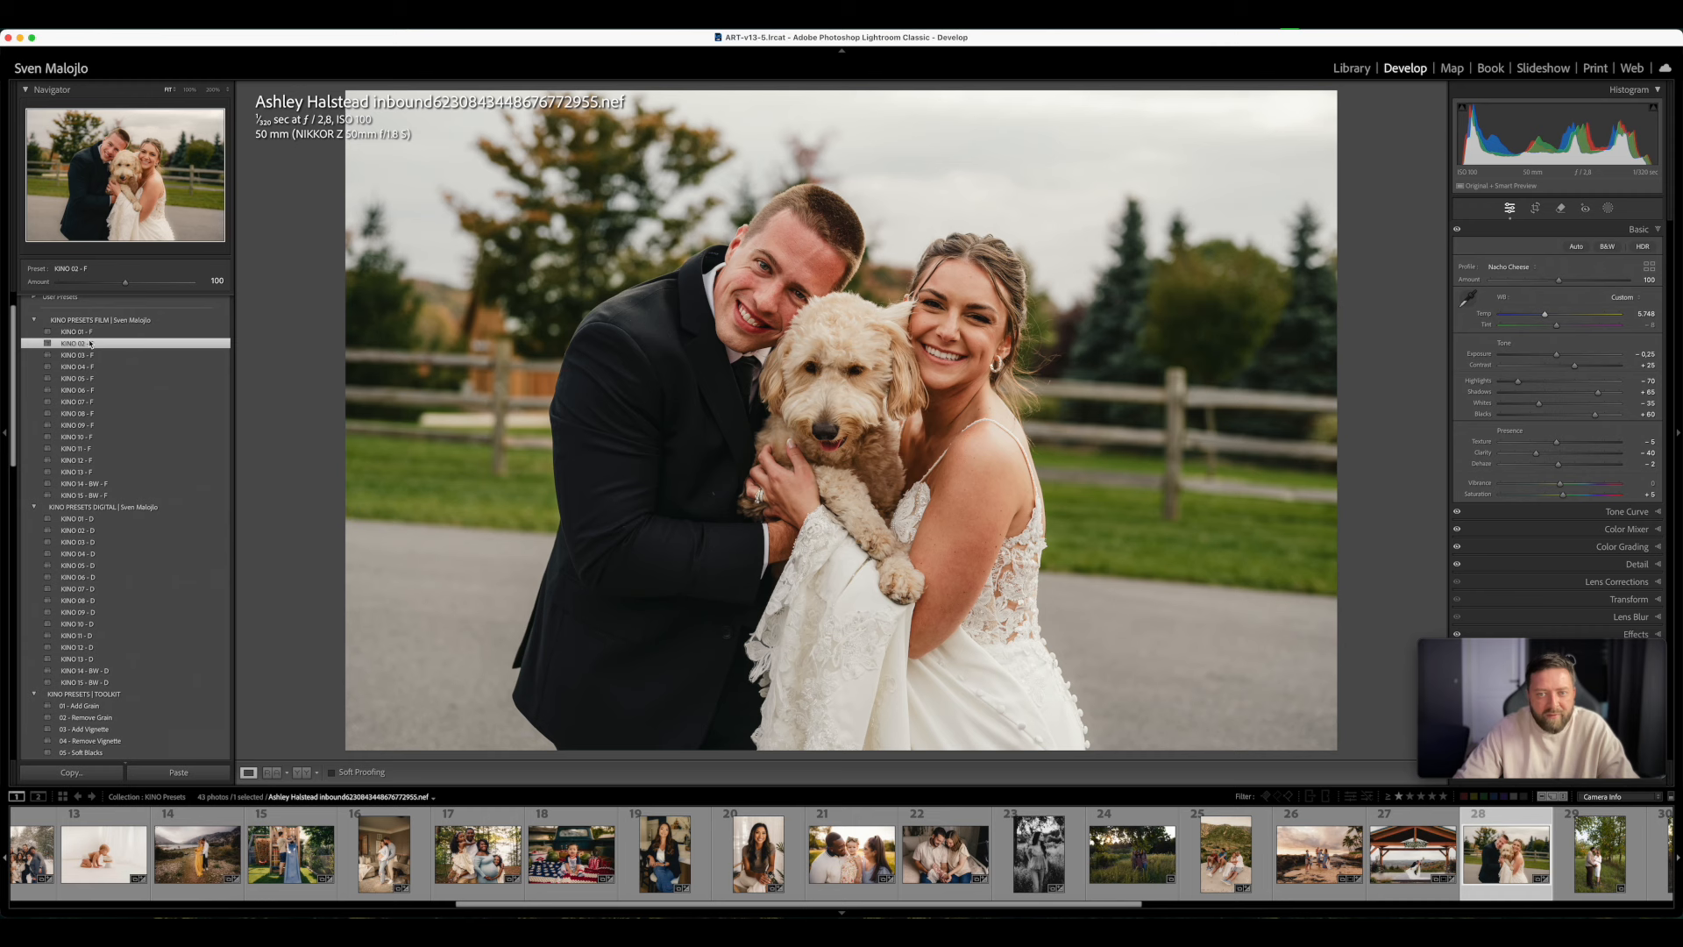
pyautogui.click(88, 357)
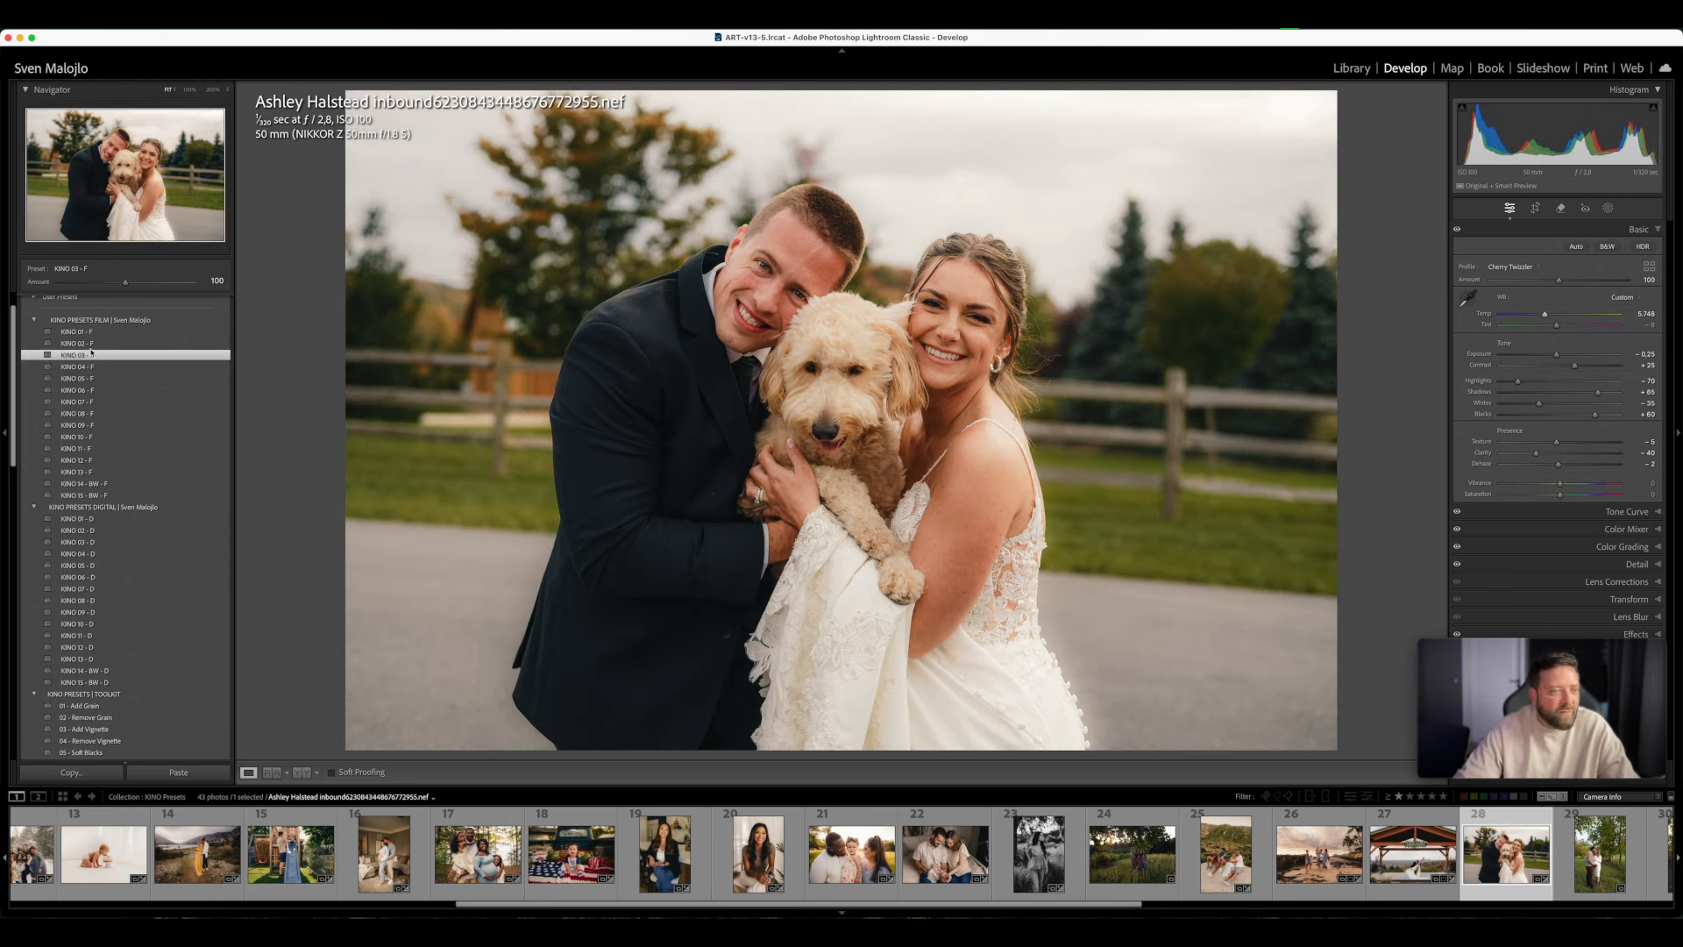
pyautogui.click(88, 344)
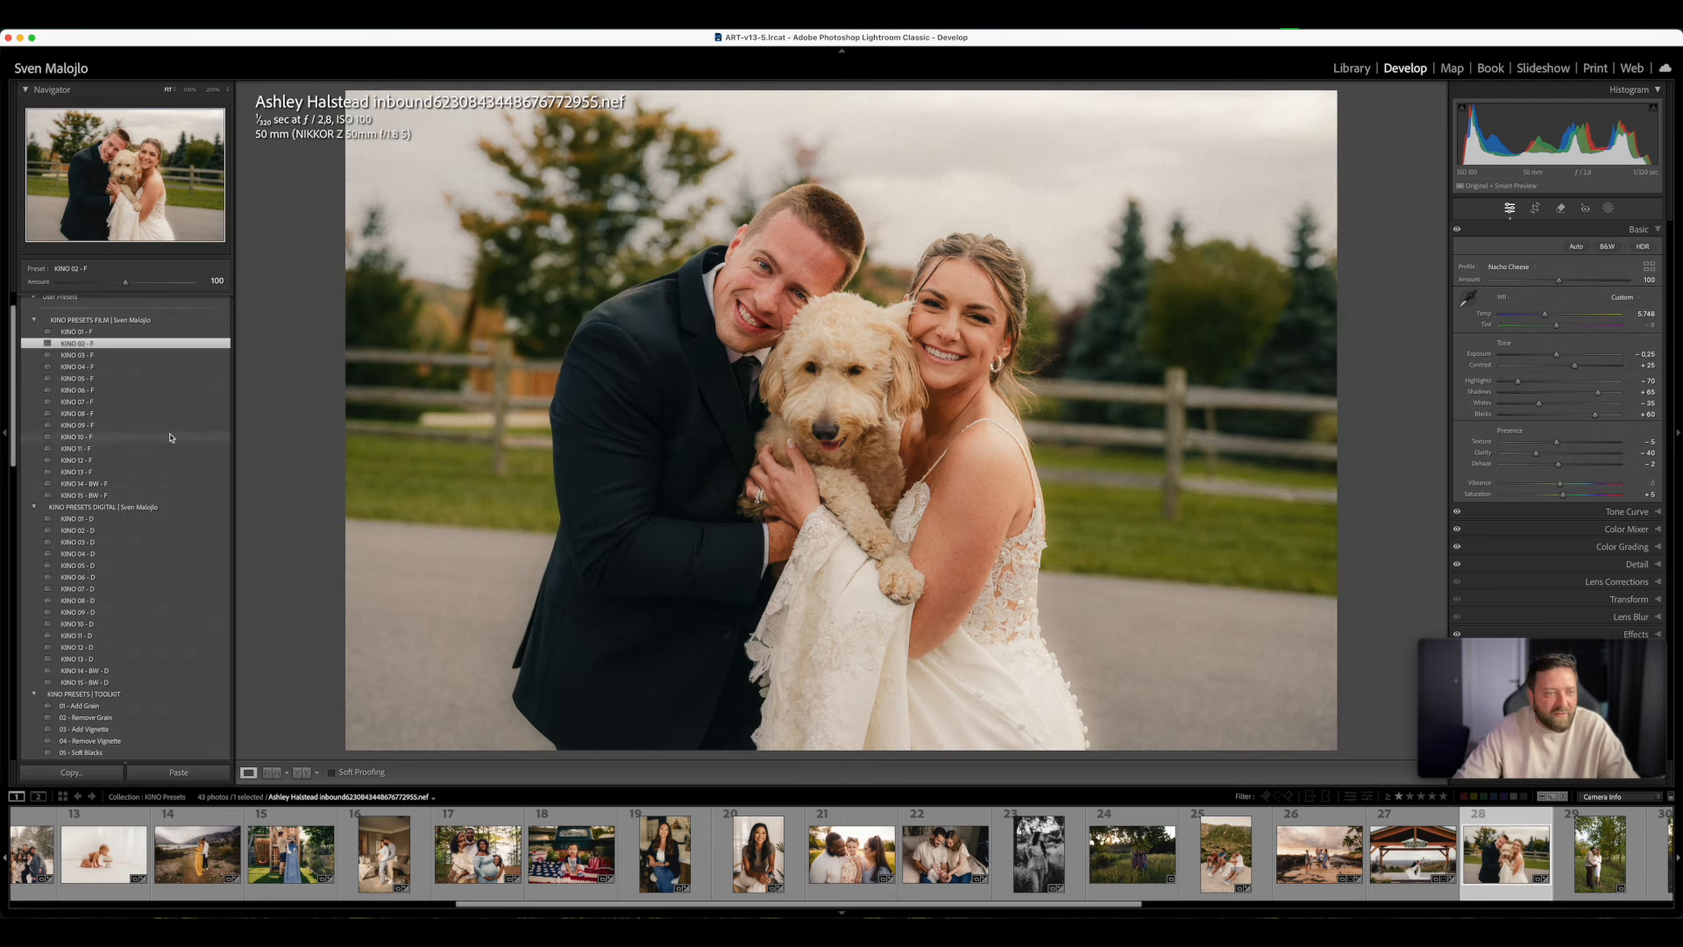
pyautogui.click(92, 413)
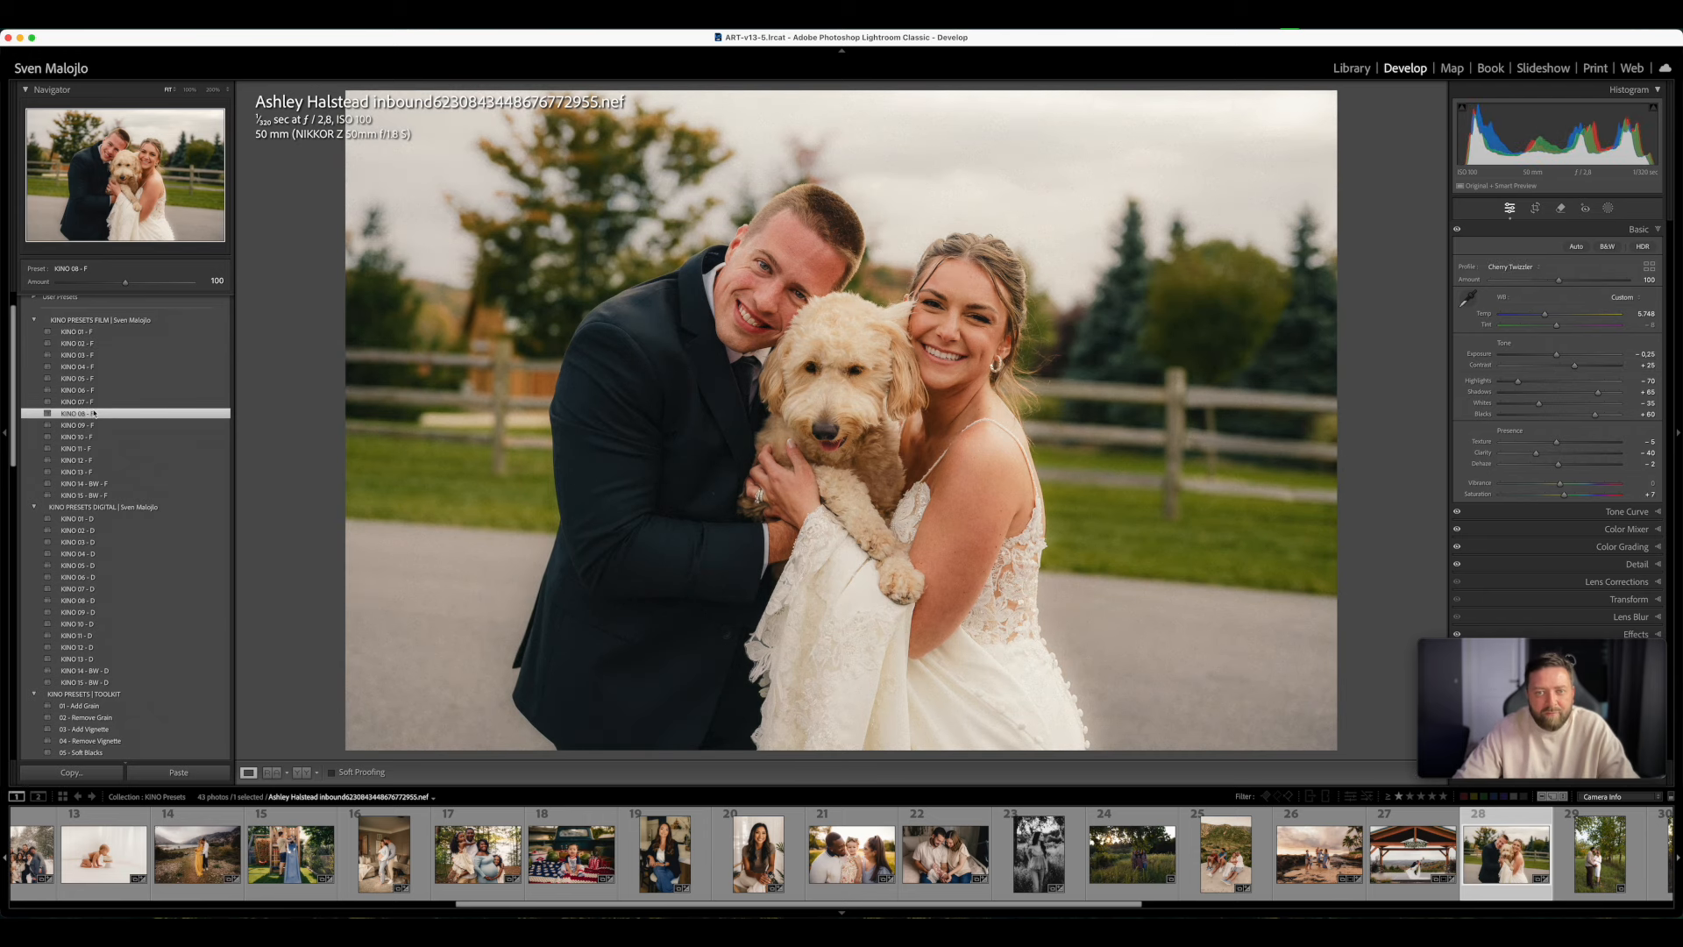
pyautogui.click(96, 402)
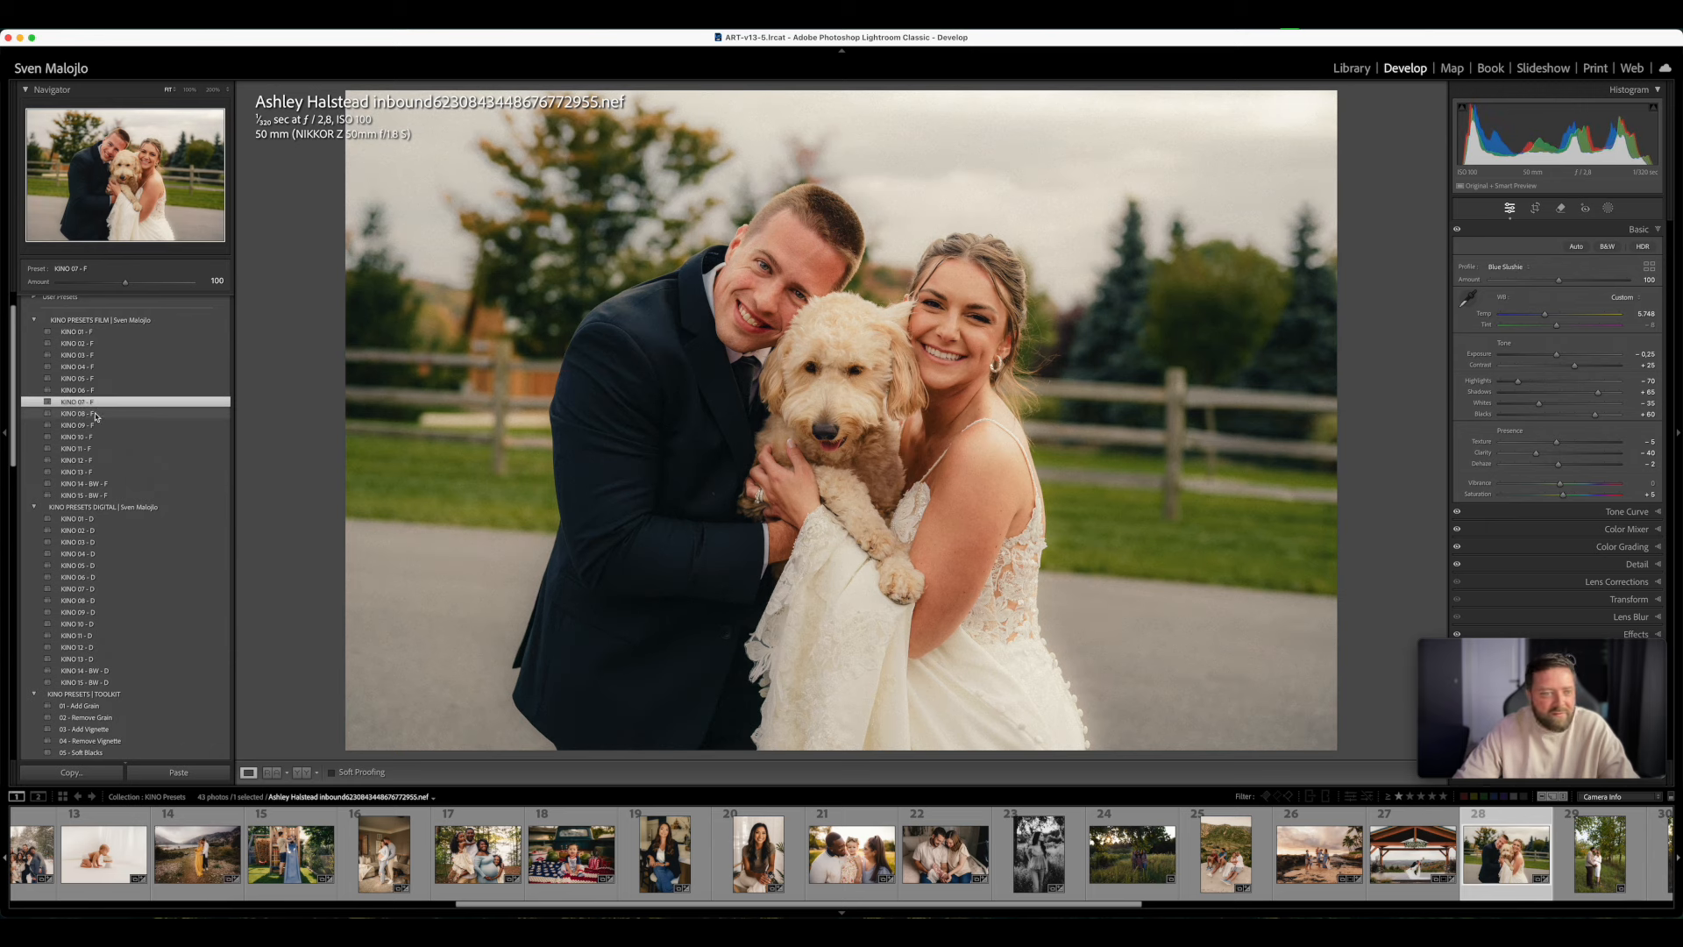
pyautogui.click(96, 415)
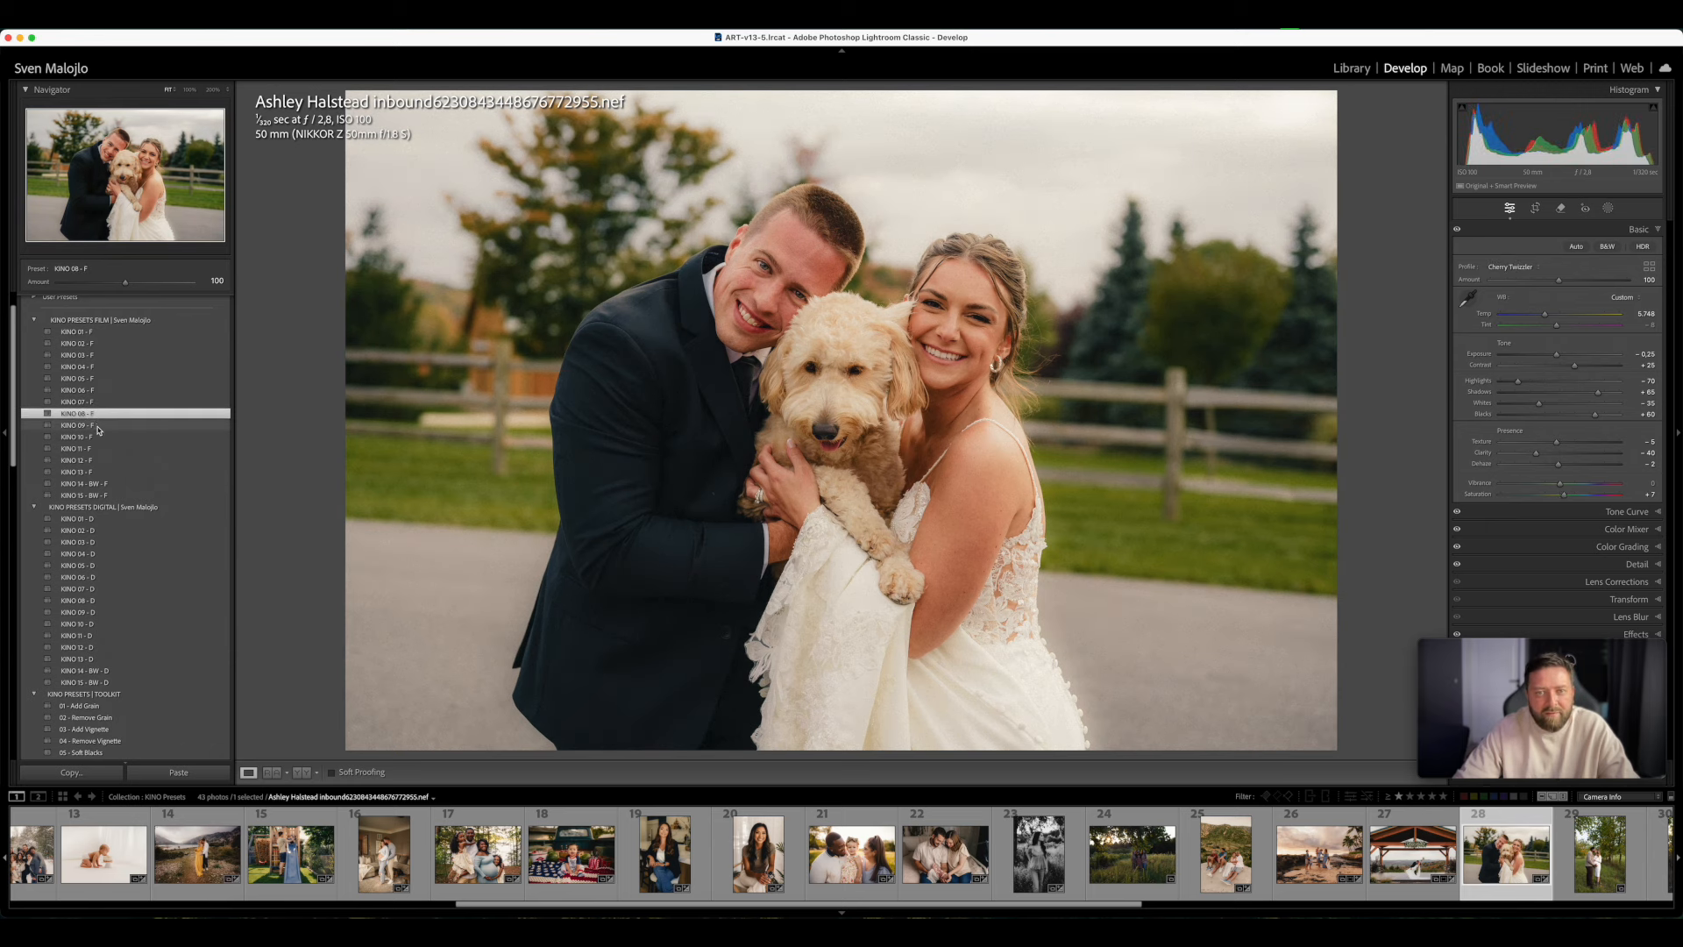
# - Compare film presets KINO 05, 04, 03, 10 and 08 - F on the couple with dog photo and settle on KINO 09 - F
pyautogui.click(89, 380)
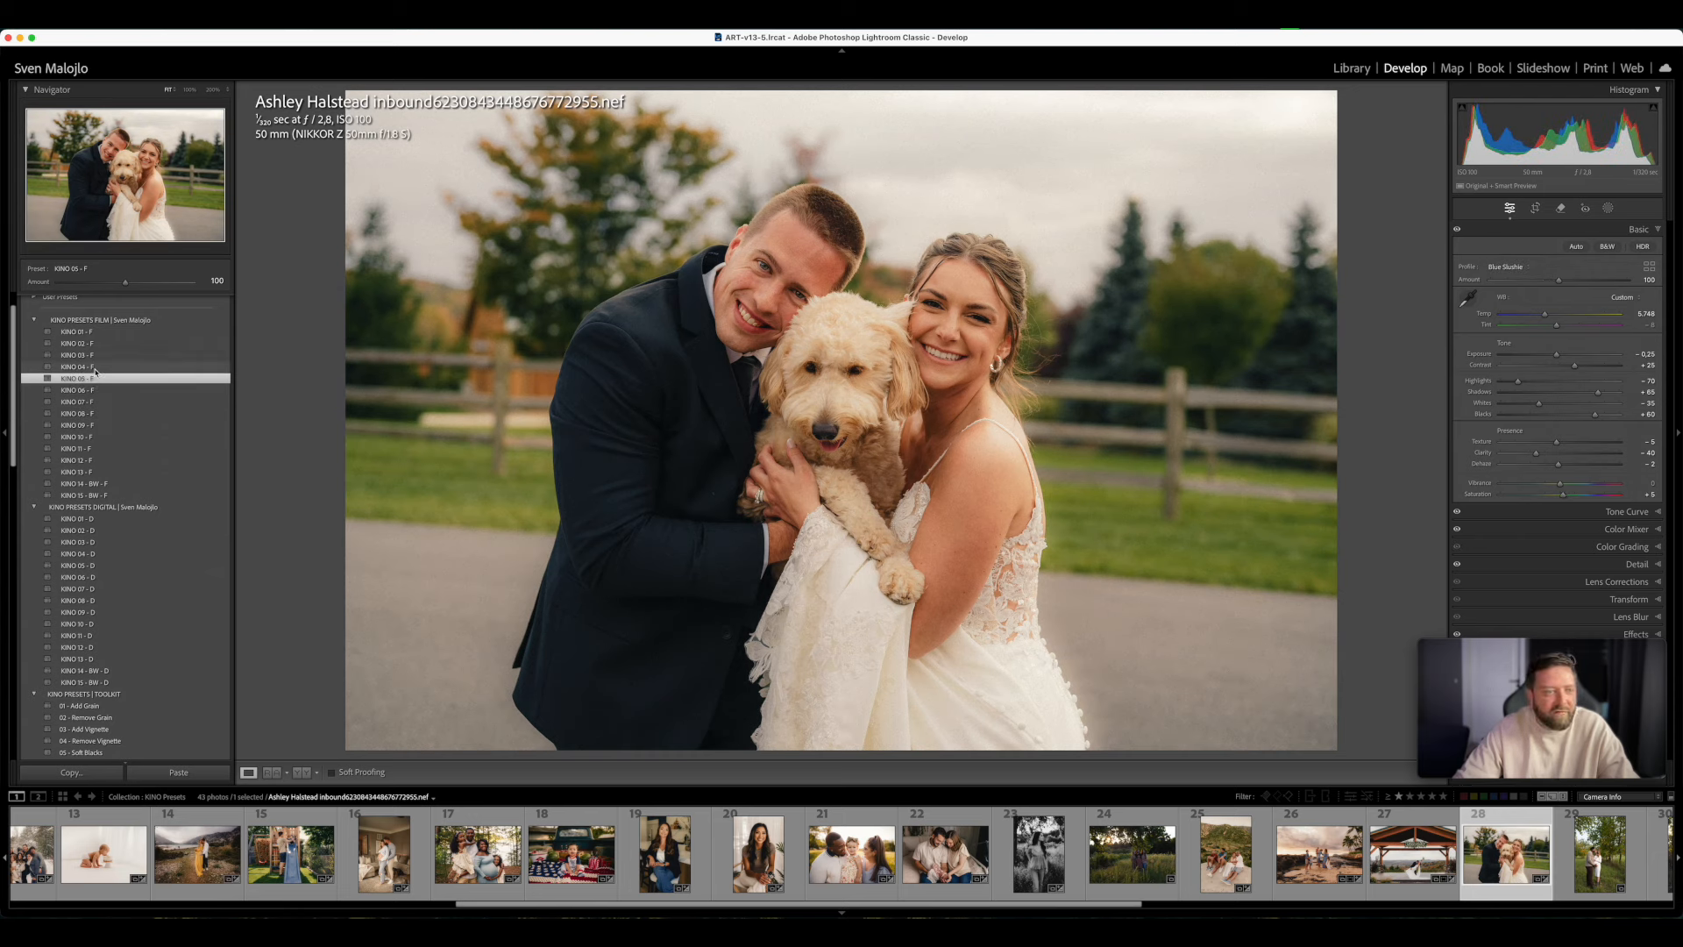
pyautogui.click(101, 367)
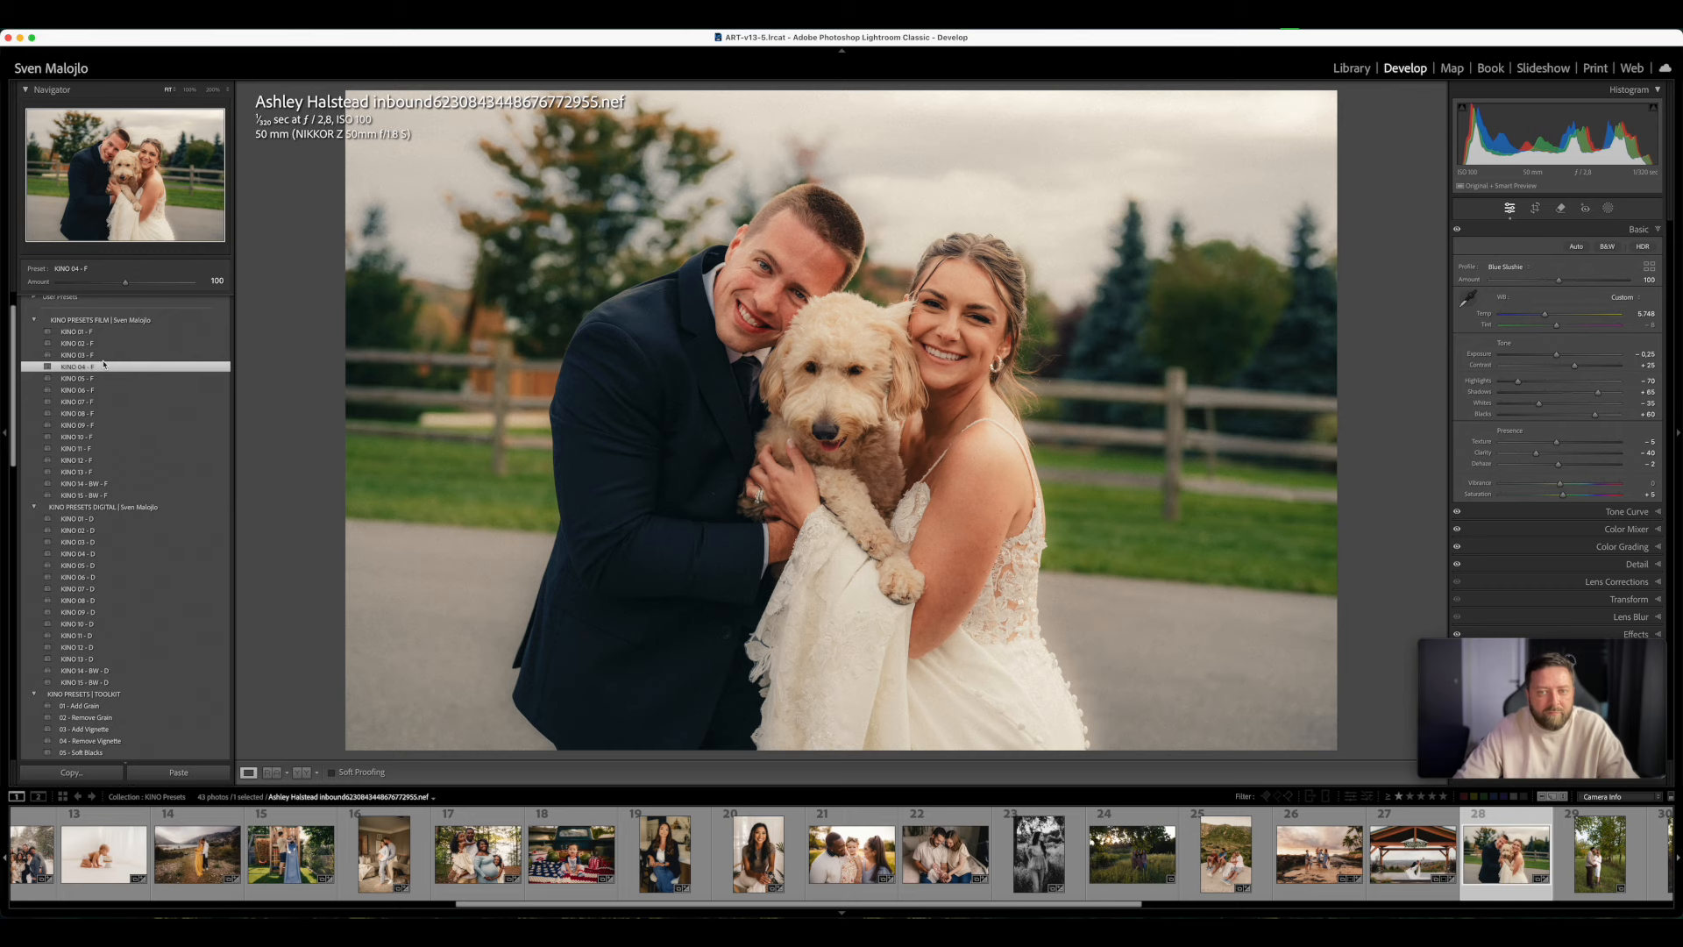
pyautogui.click(104, 356)
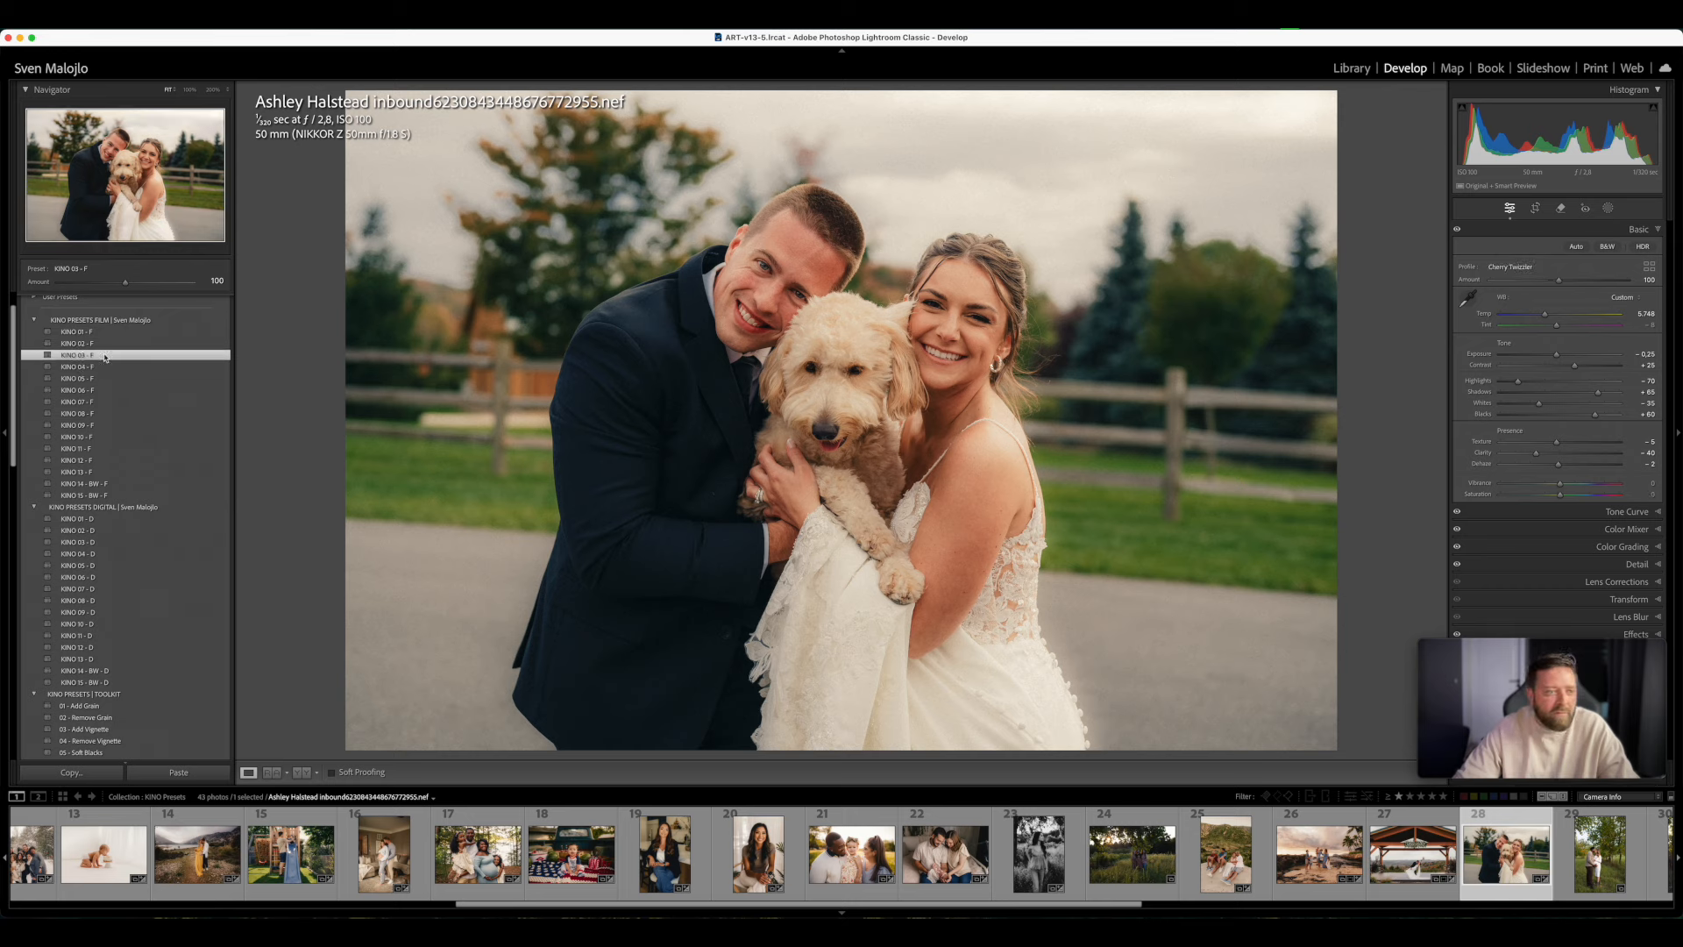
pyautogui.click(101, 436)
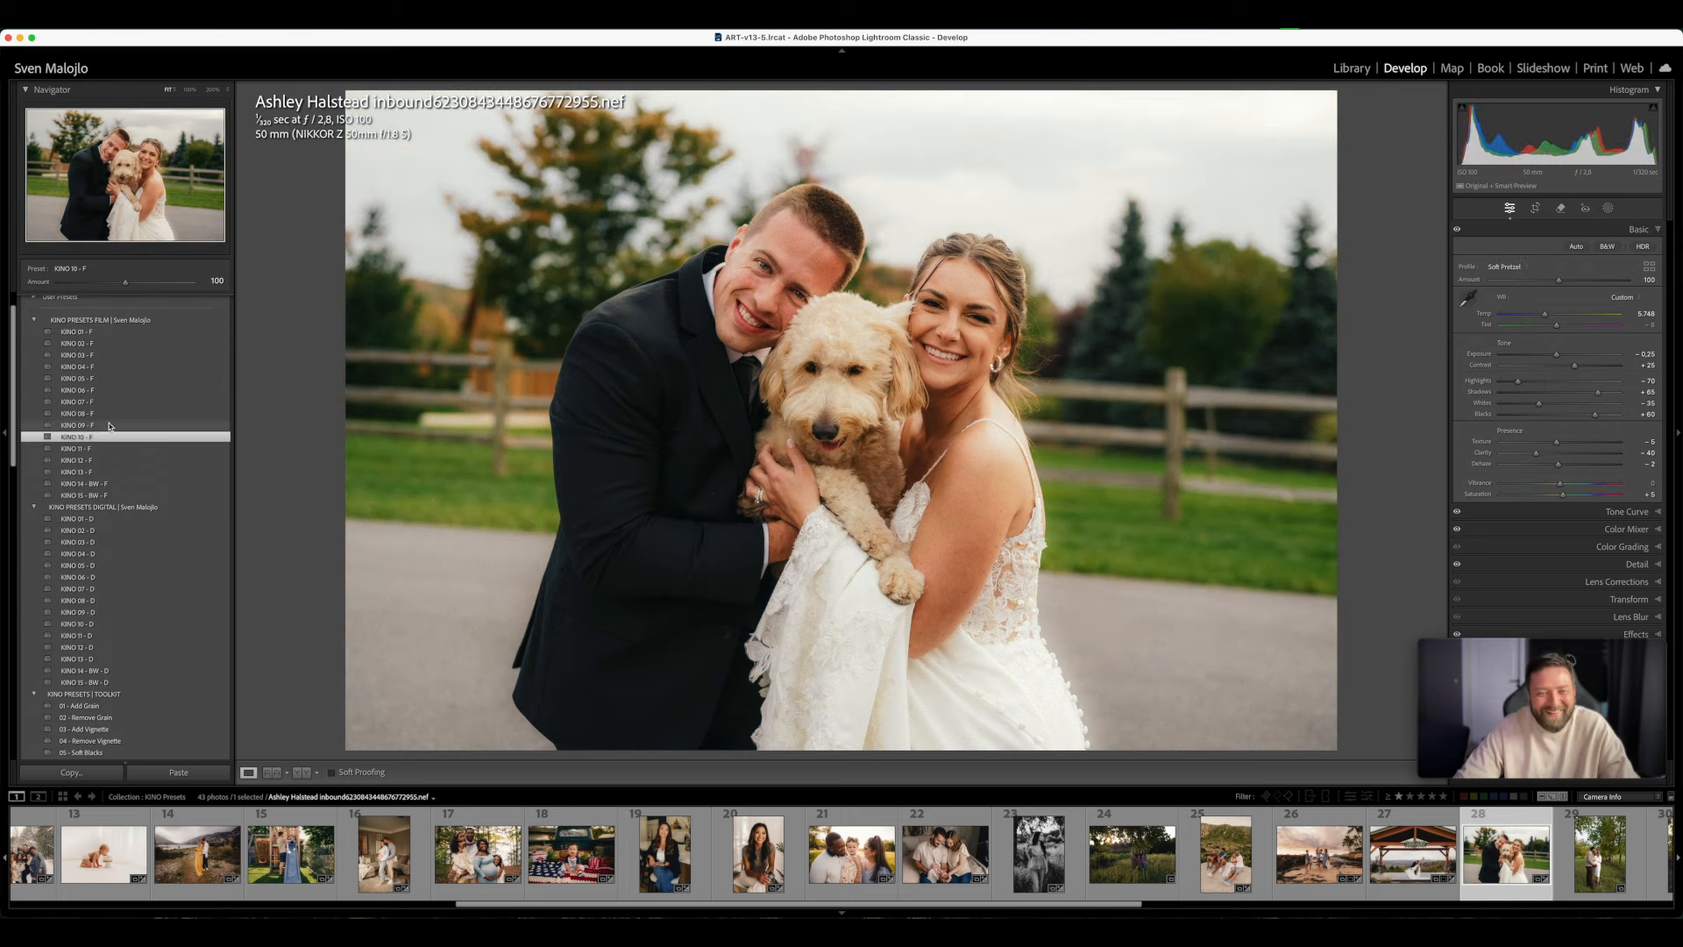
pyautogui.click(101, 425)
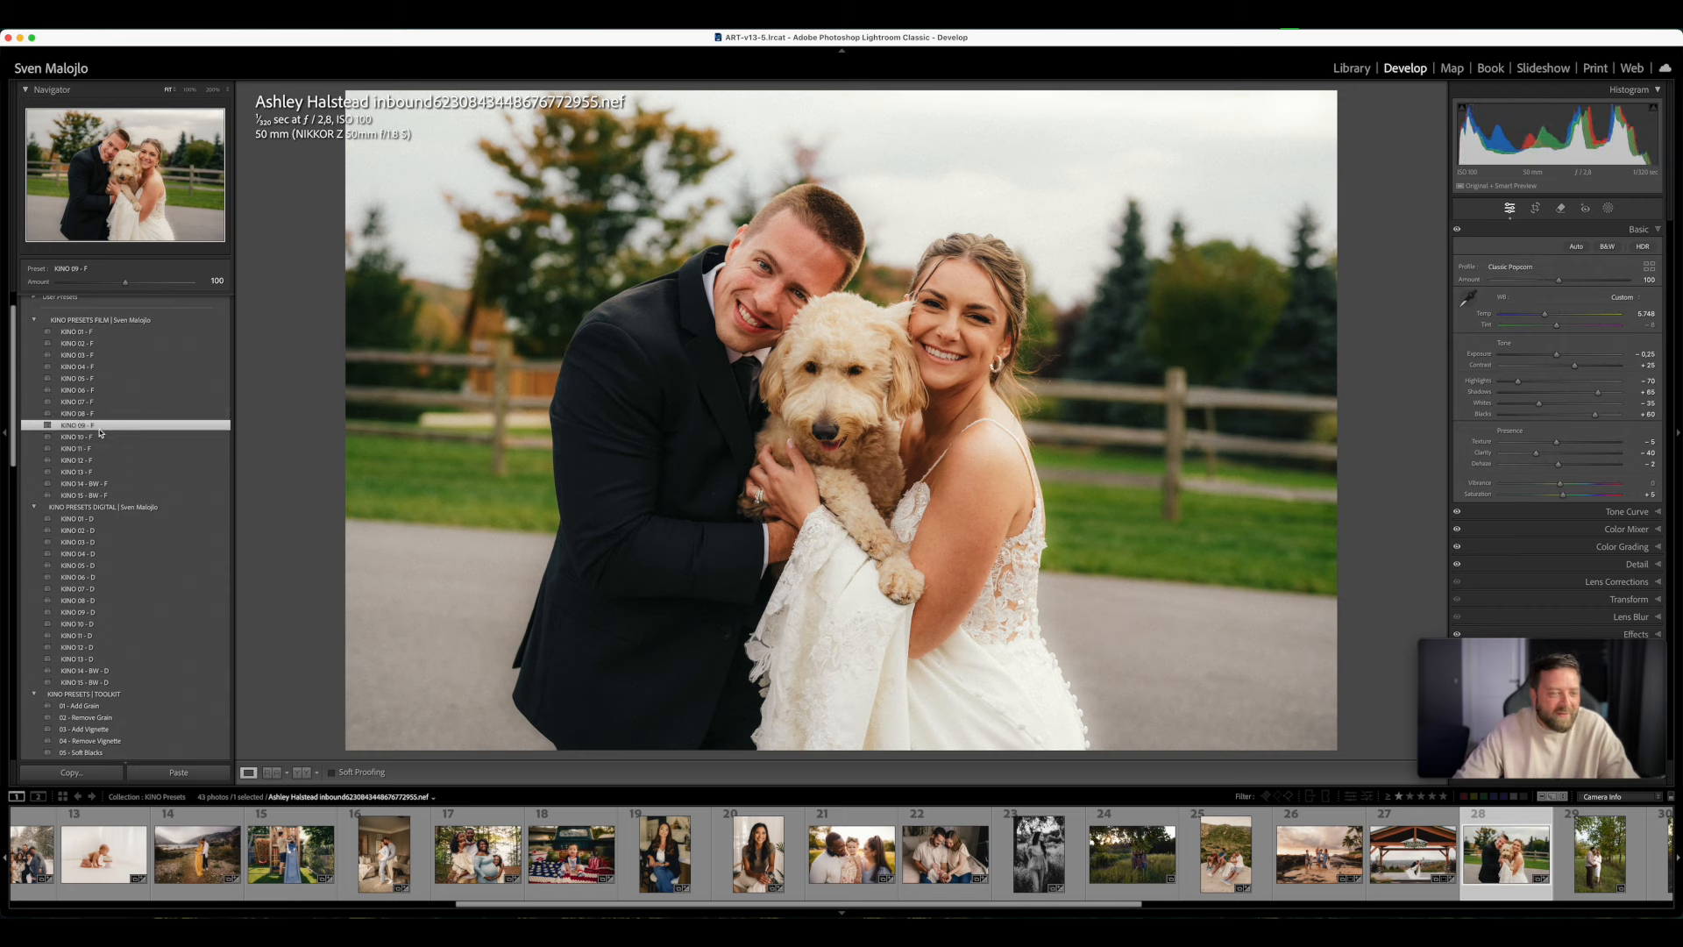
pyautogui.click(101, 415)
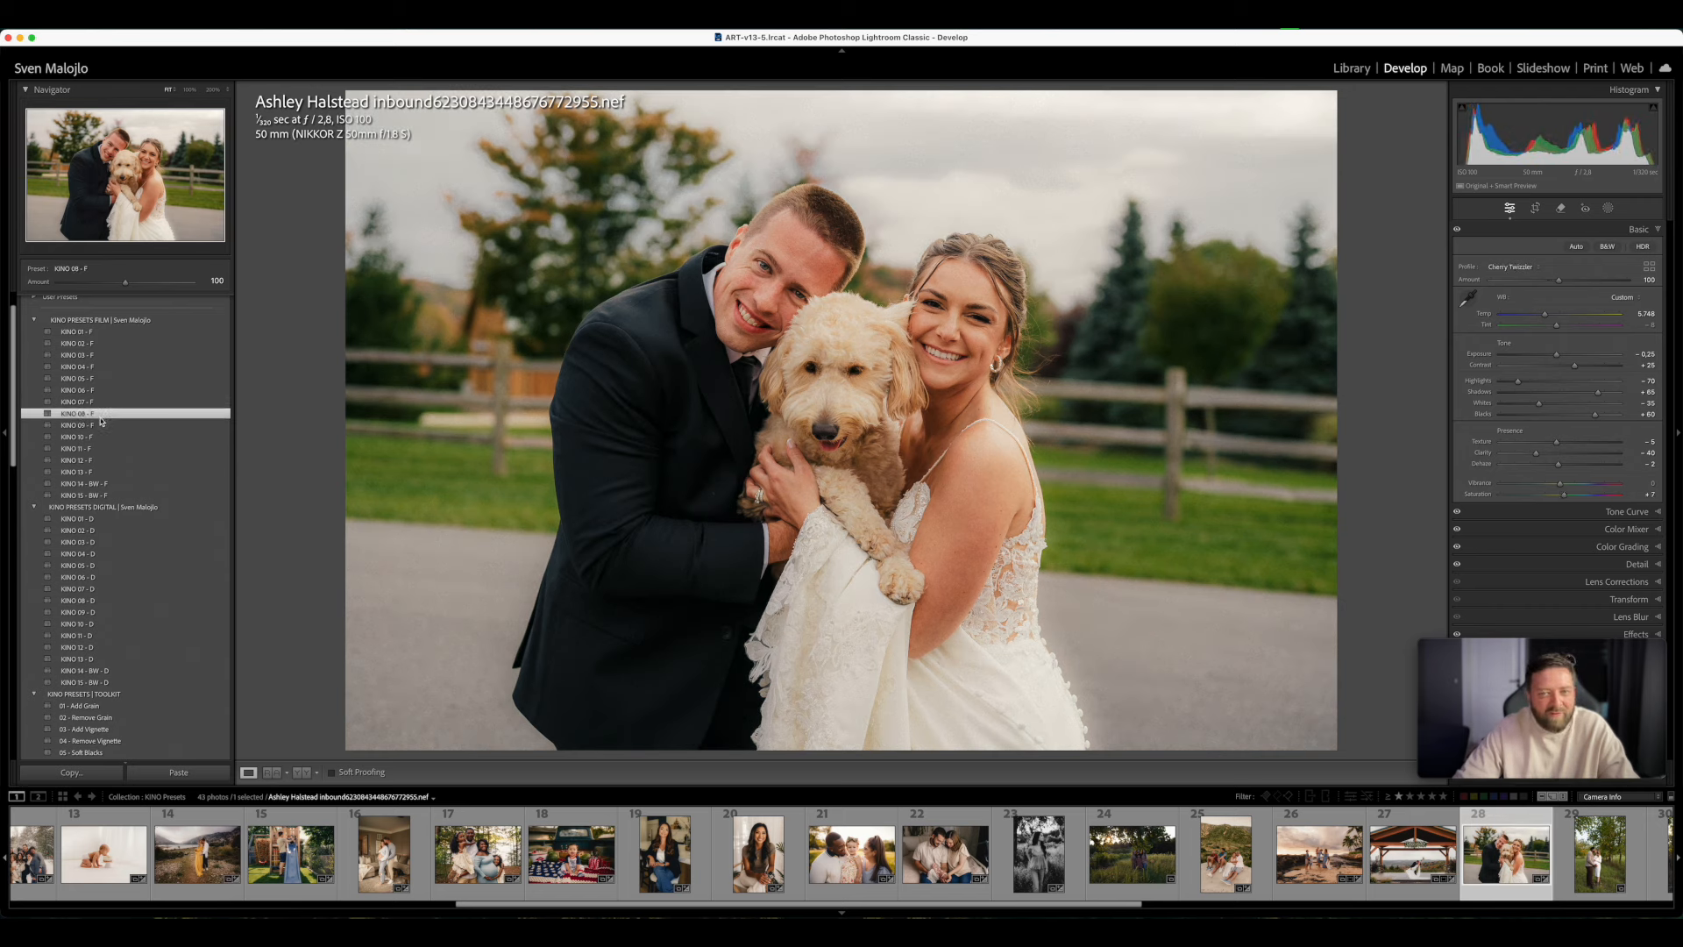
pyautogui.click(102, 427)
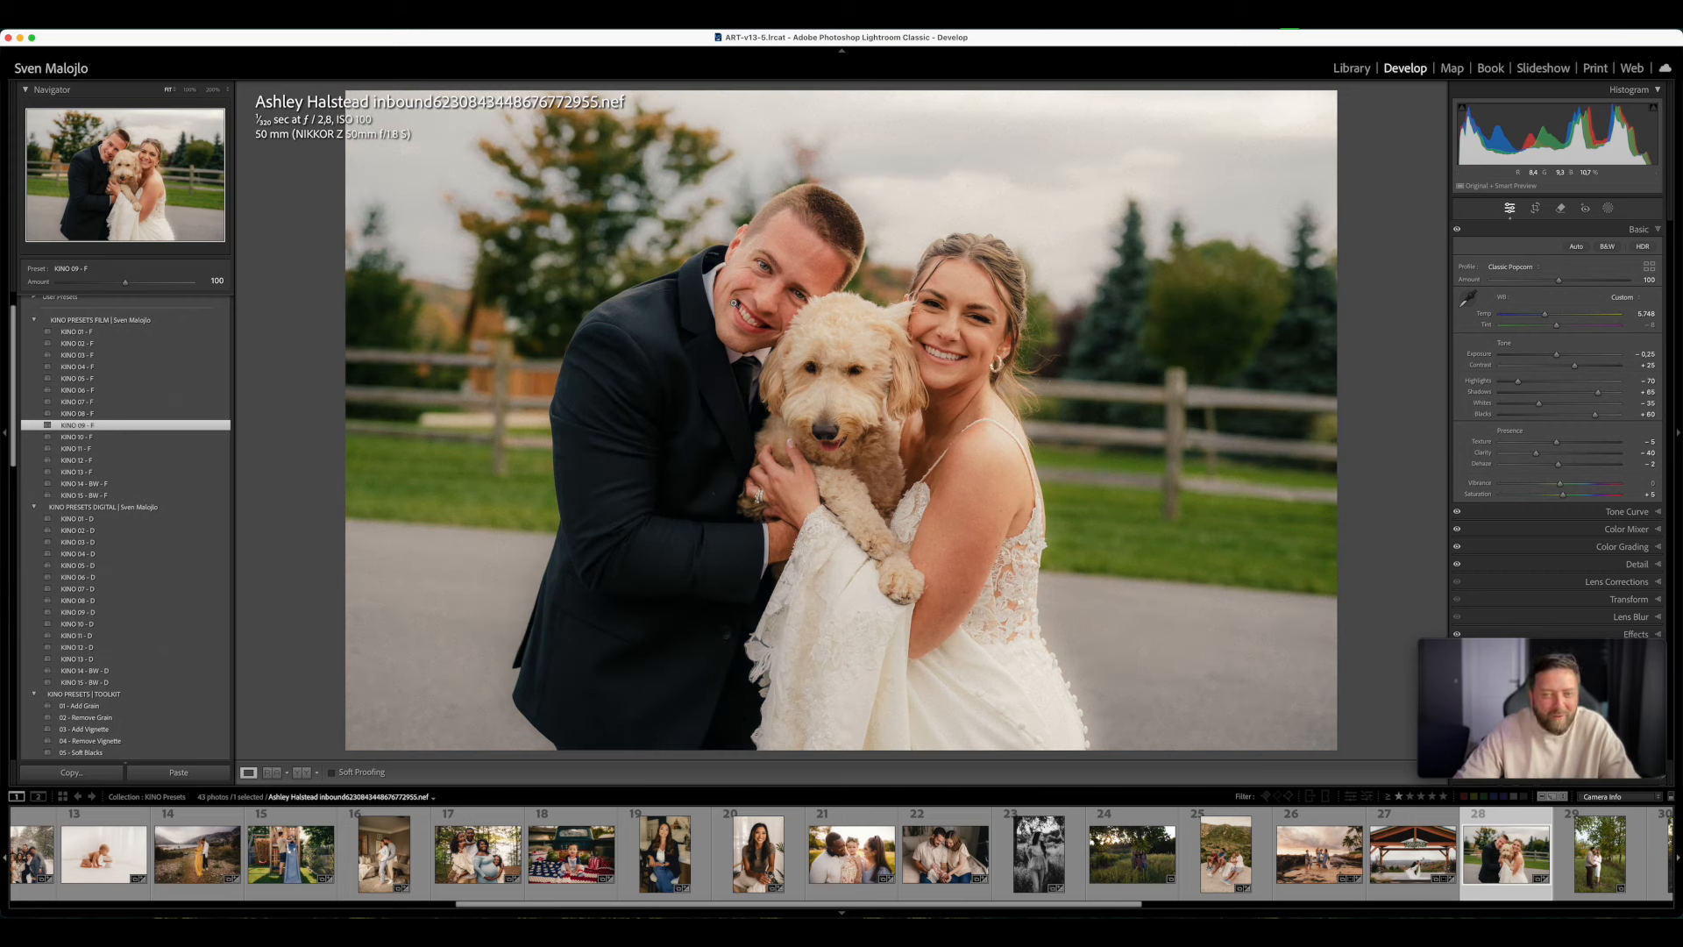
# - Inspect the groom's face up close and start a brush mask using the 06 RED SKIN FIX - KINO BRUSHES preset
pyautogui.click(805, 290)
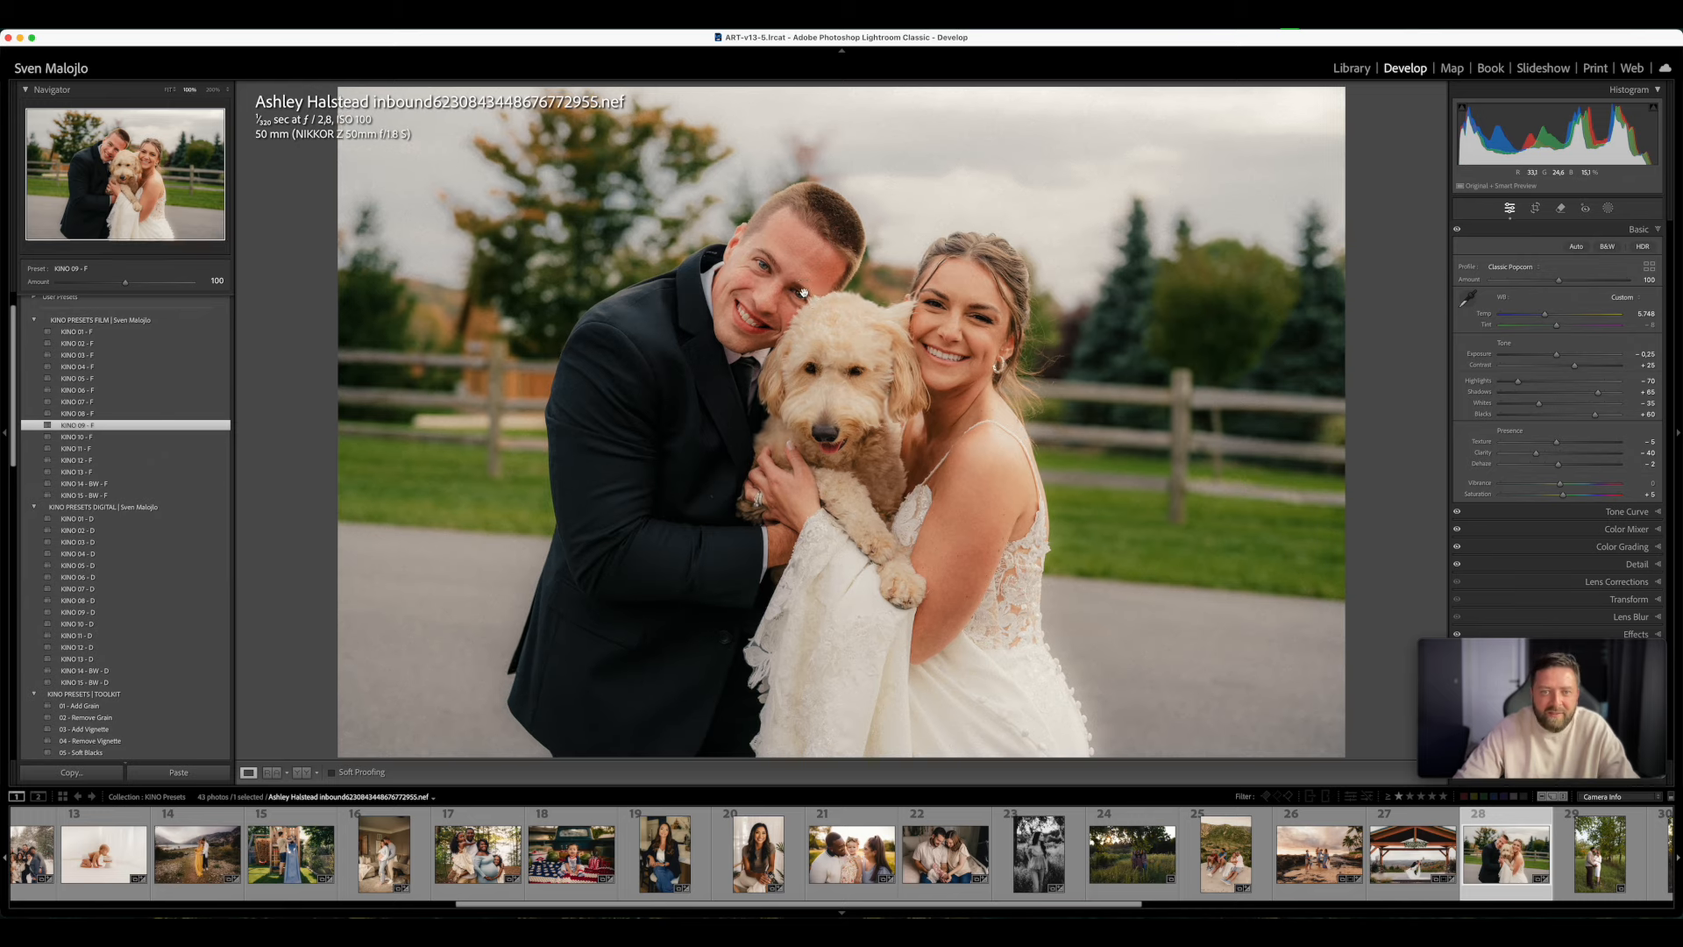
pyautogui.click(823, 361)
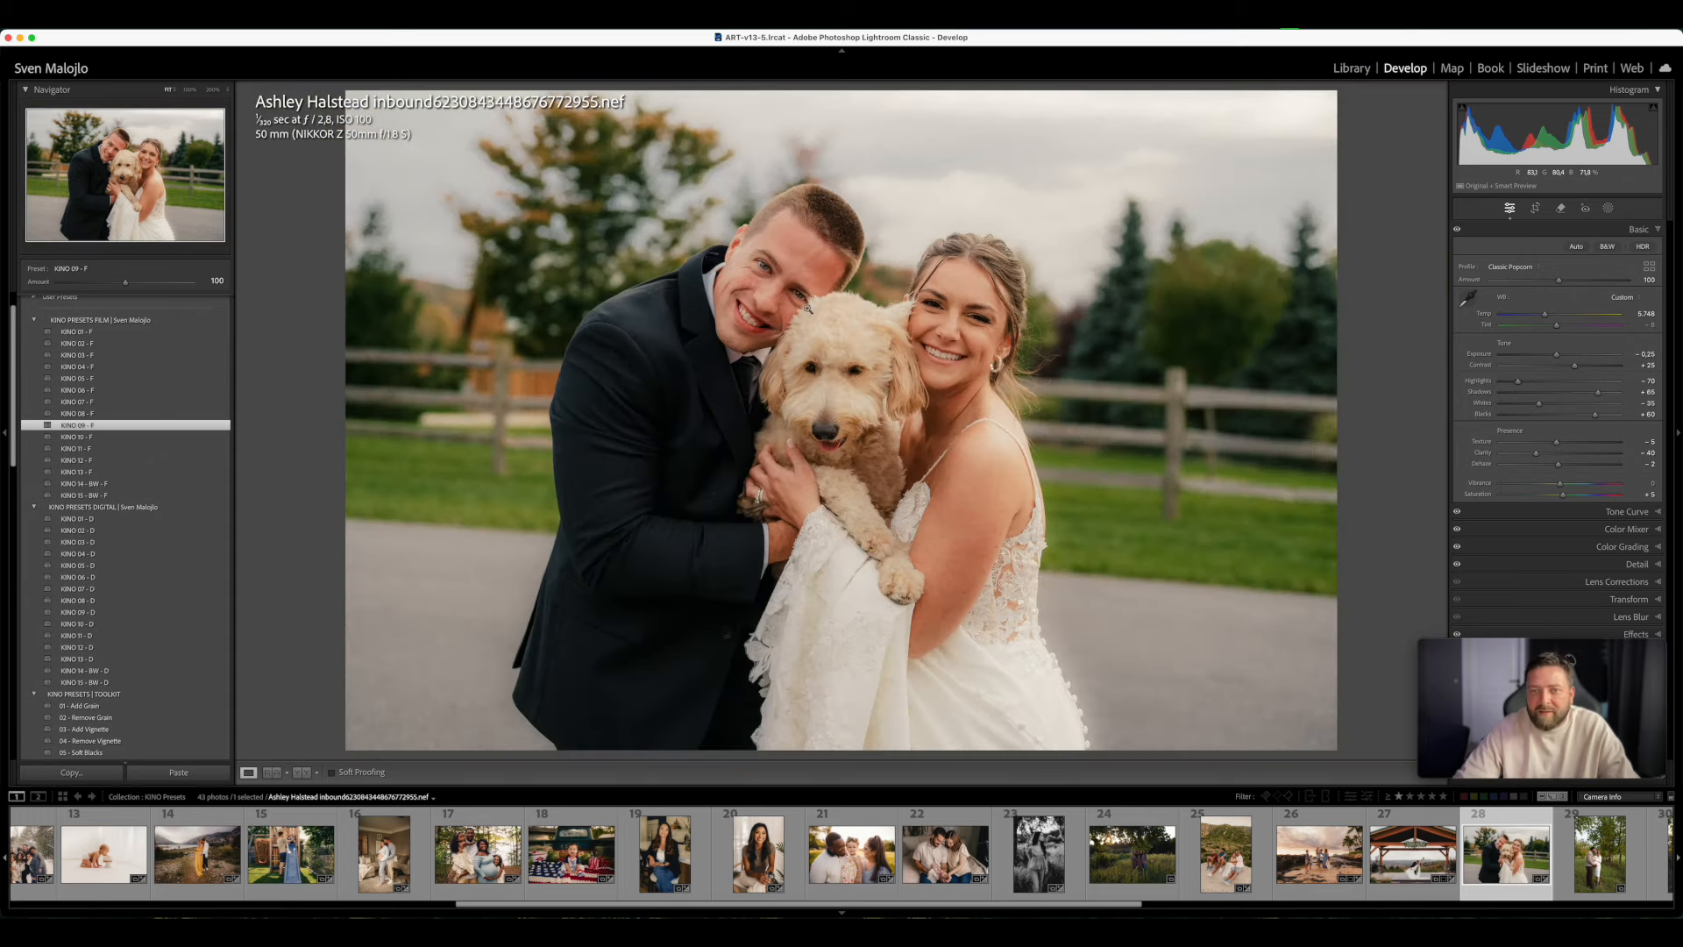
pyautogui.click(807, 306)
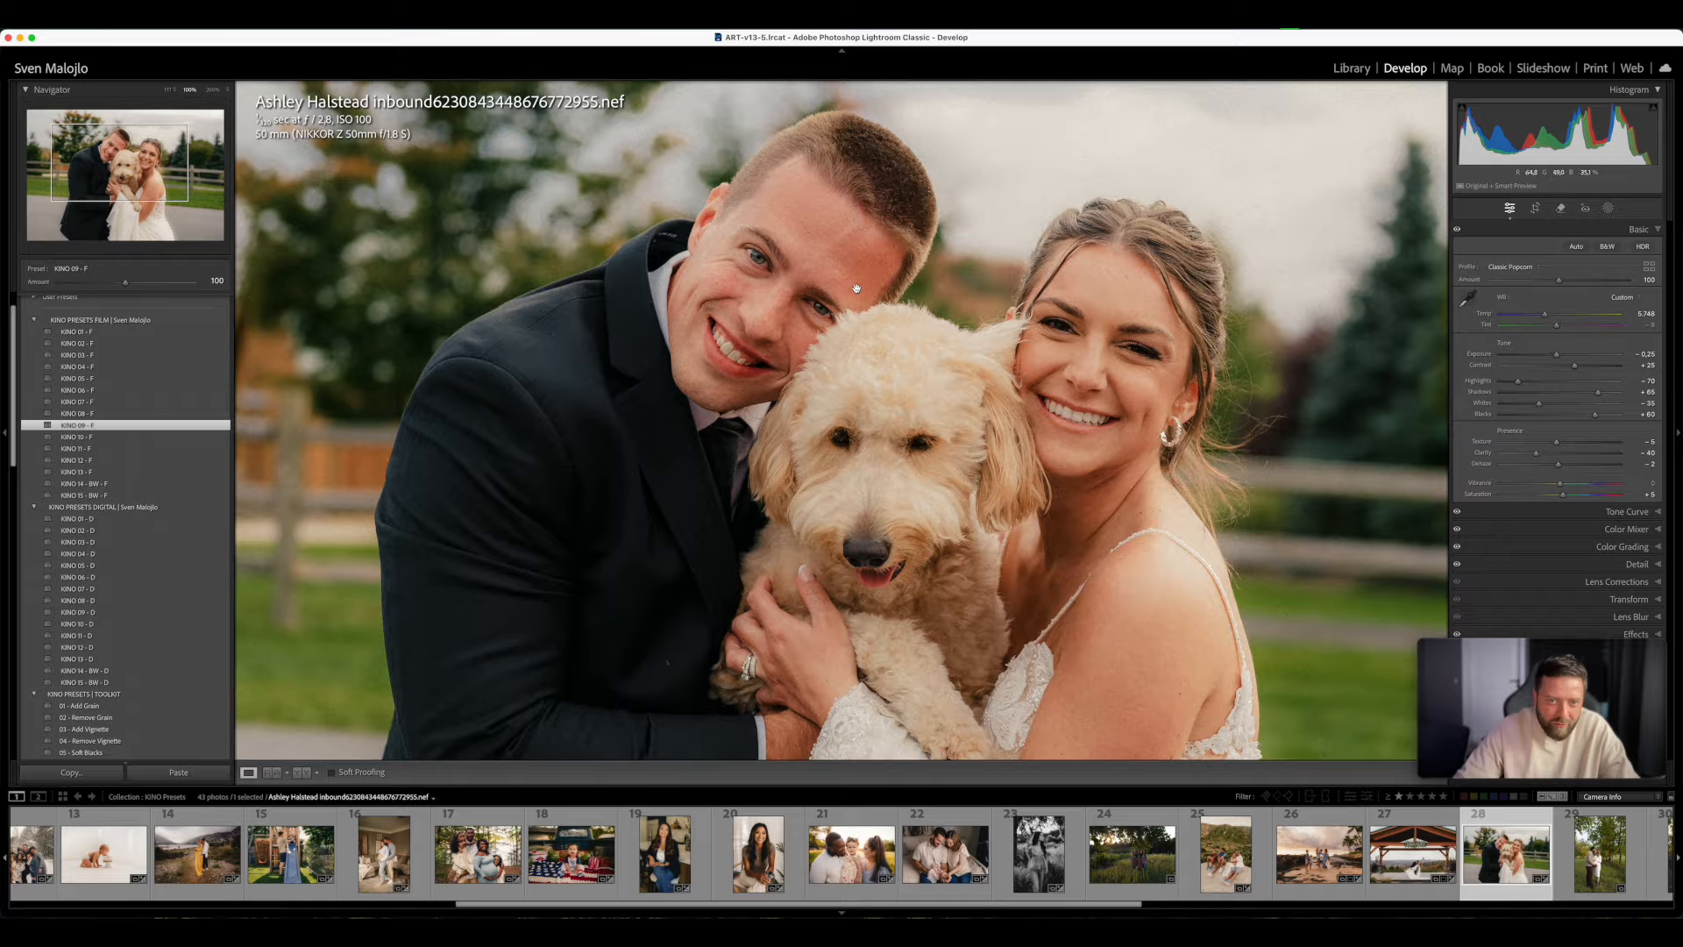
pyautogui.click(856, 289)
pyautogui.click(1608, 210)
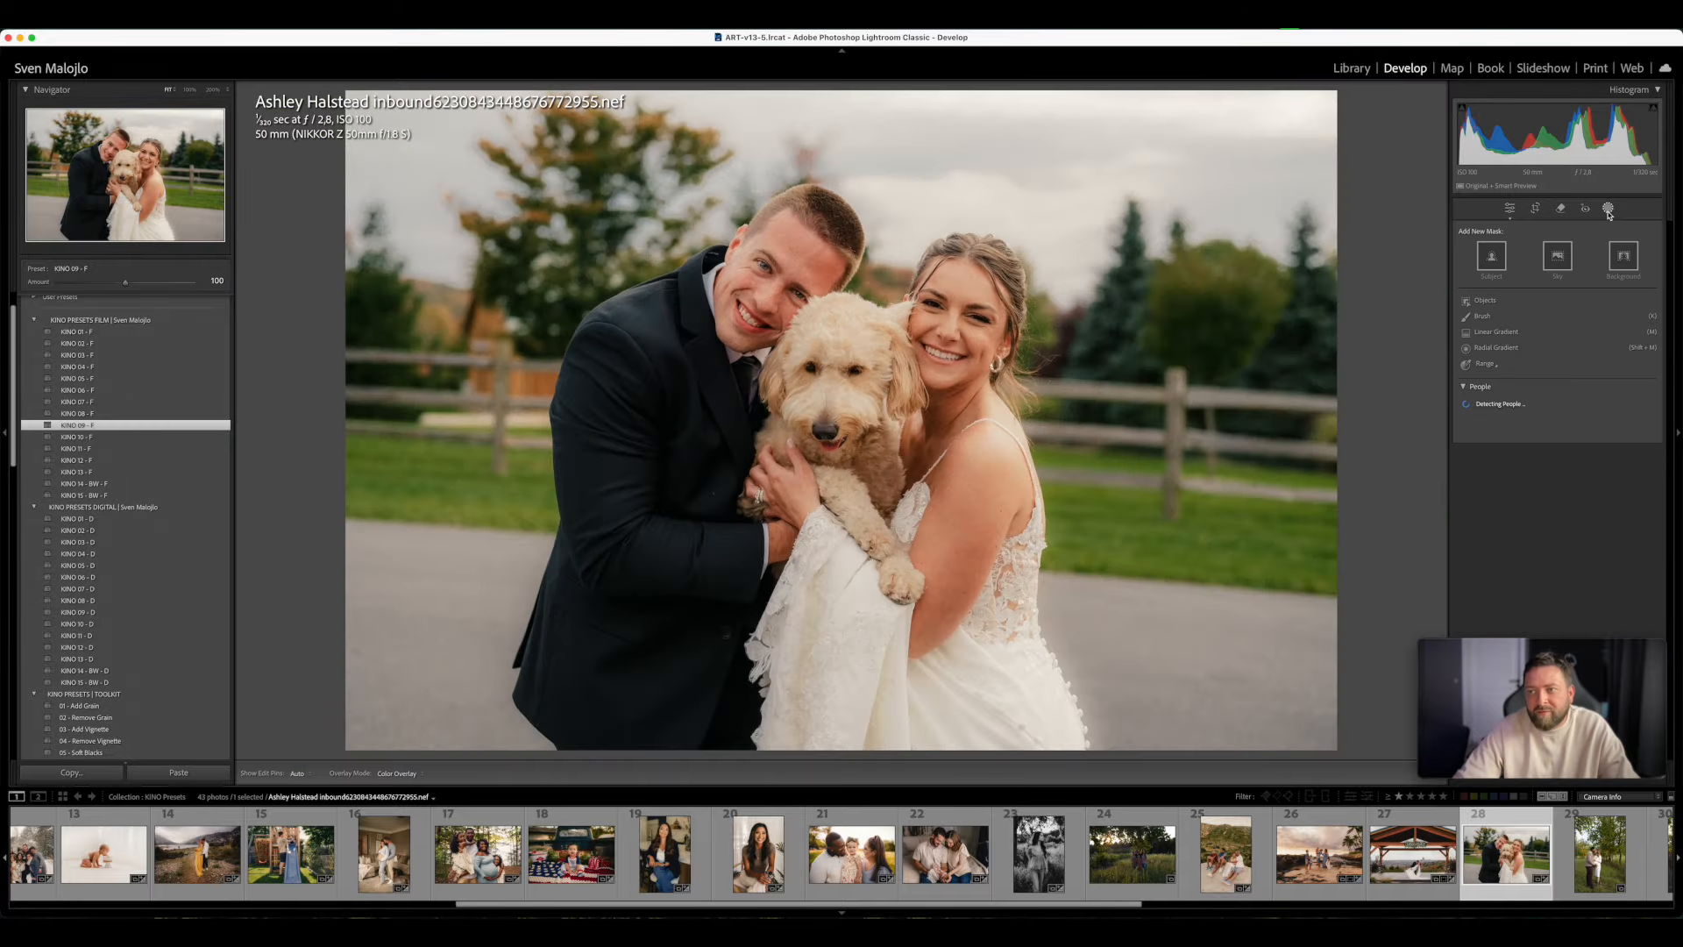
pyautogui.click(1484, 316)
pyautogui.click(1515, 334)
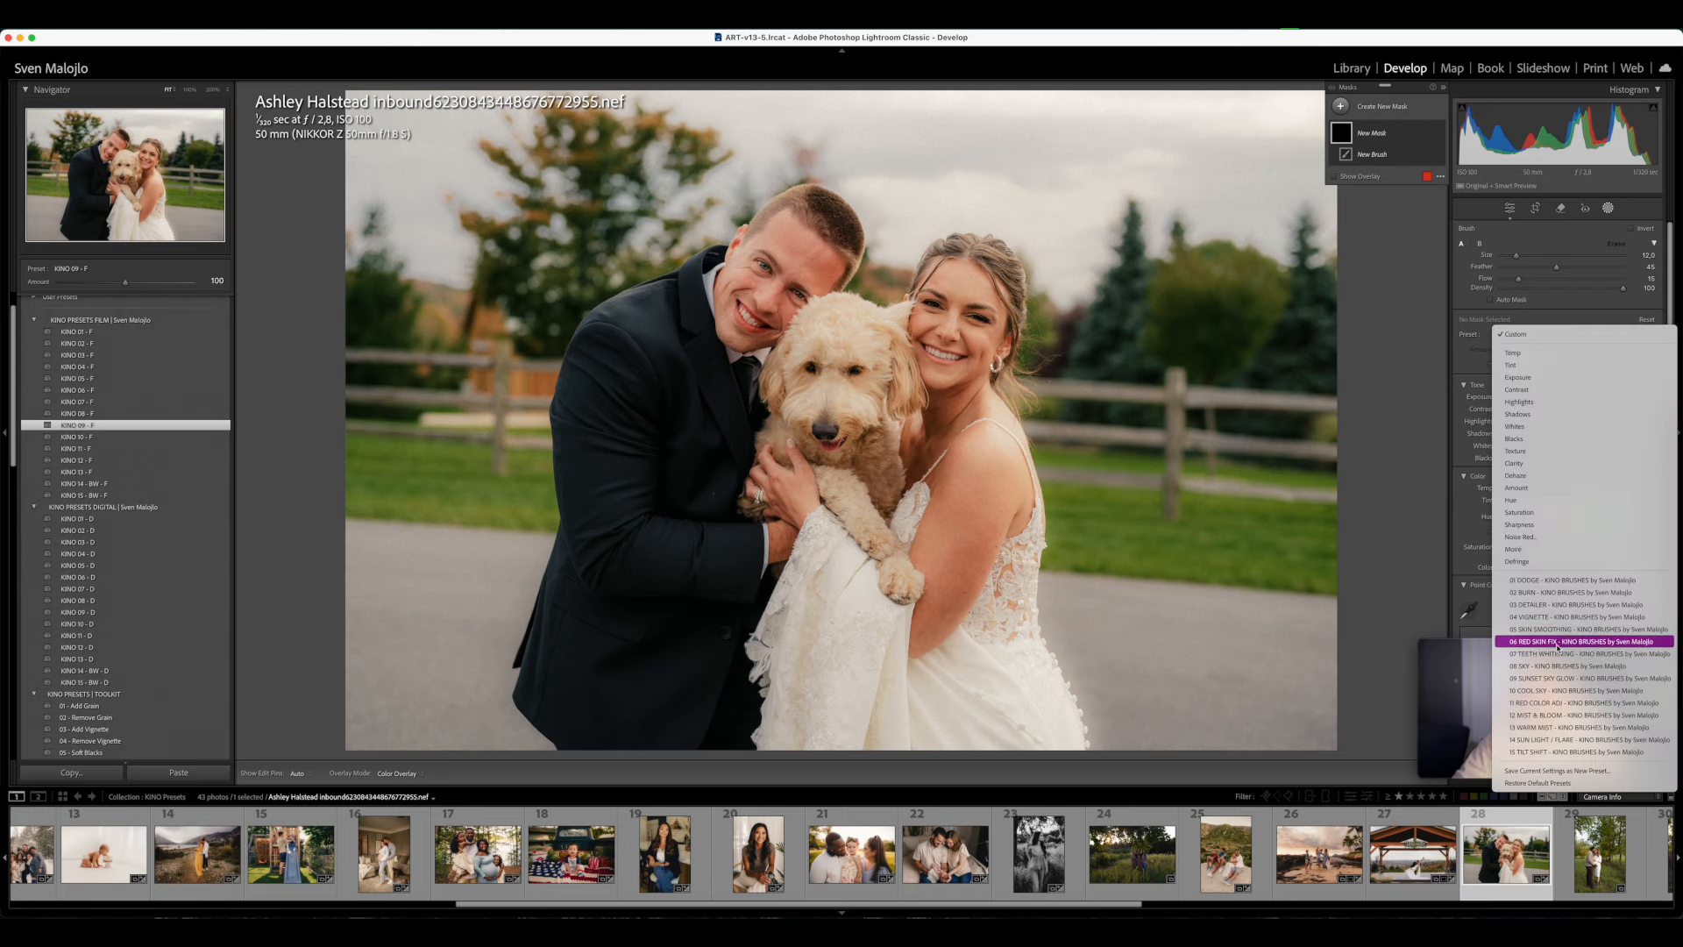
pyautogui.click(1534, 641)
# - Paint the red skin fix over the reddish area of the groom's forehead
pyautogui.press('z')
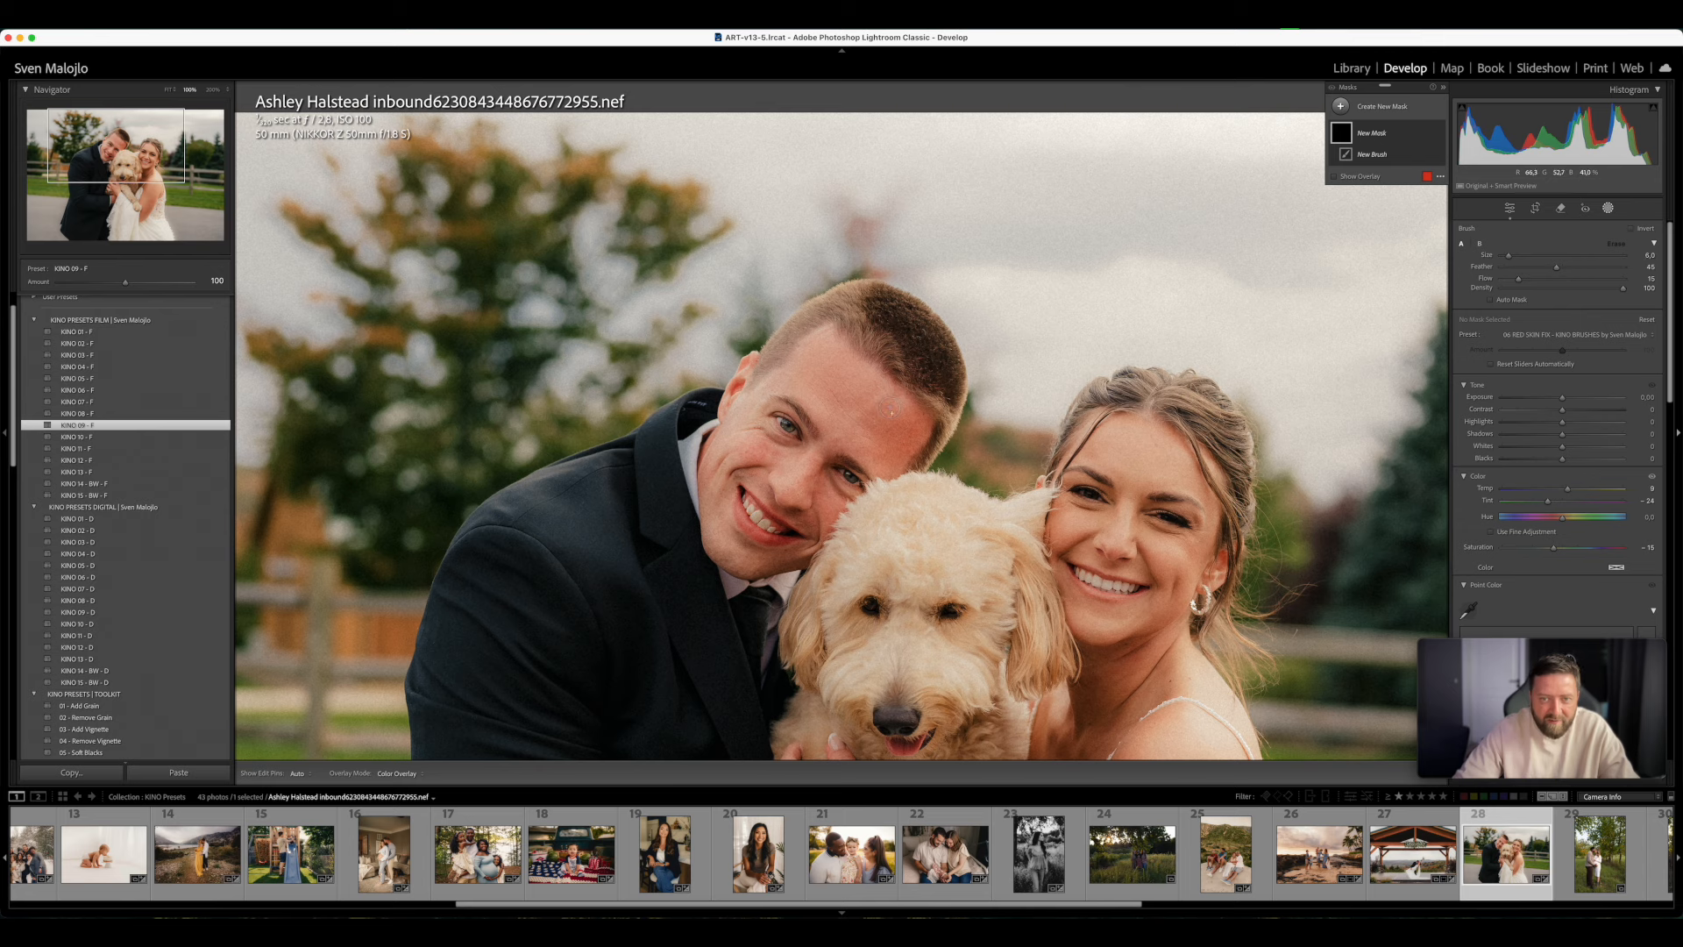
pyautogui.moveTo(893, 414); pyautogui.dragTo(881, 434)
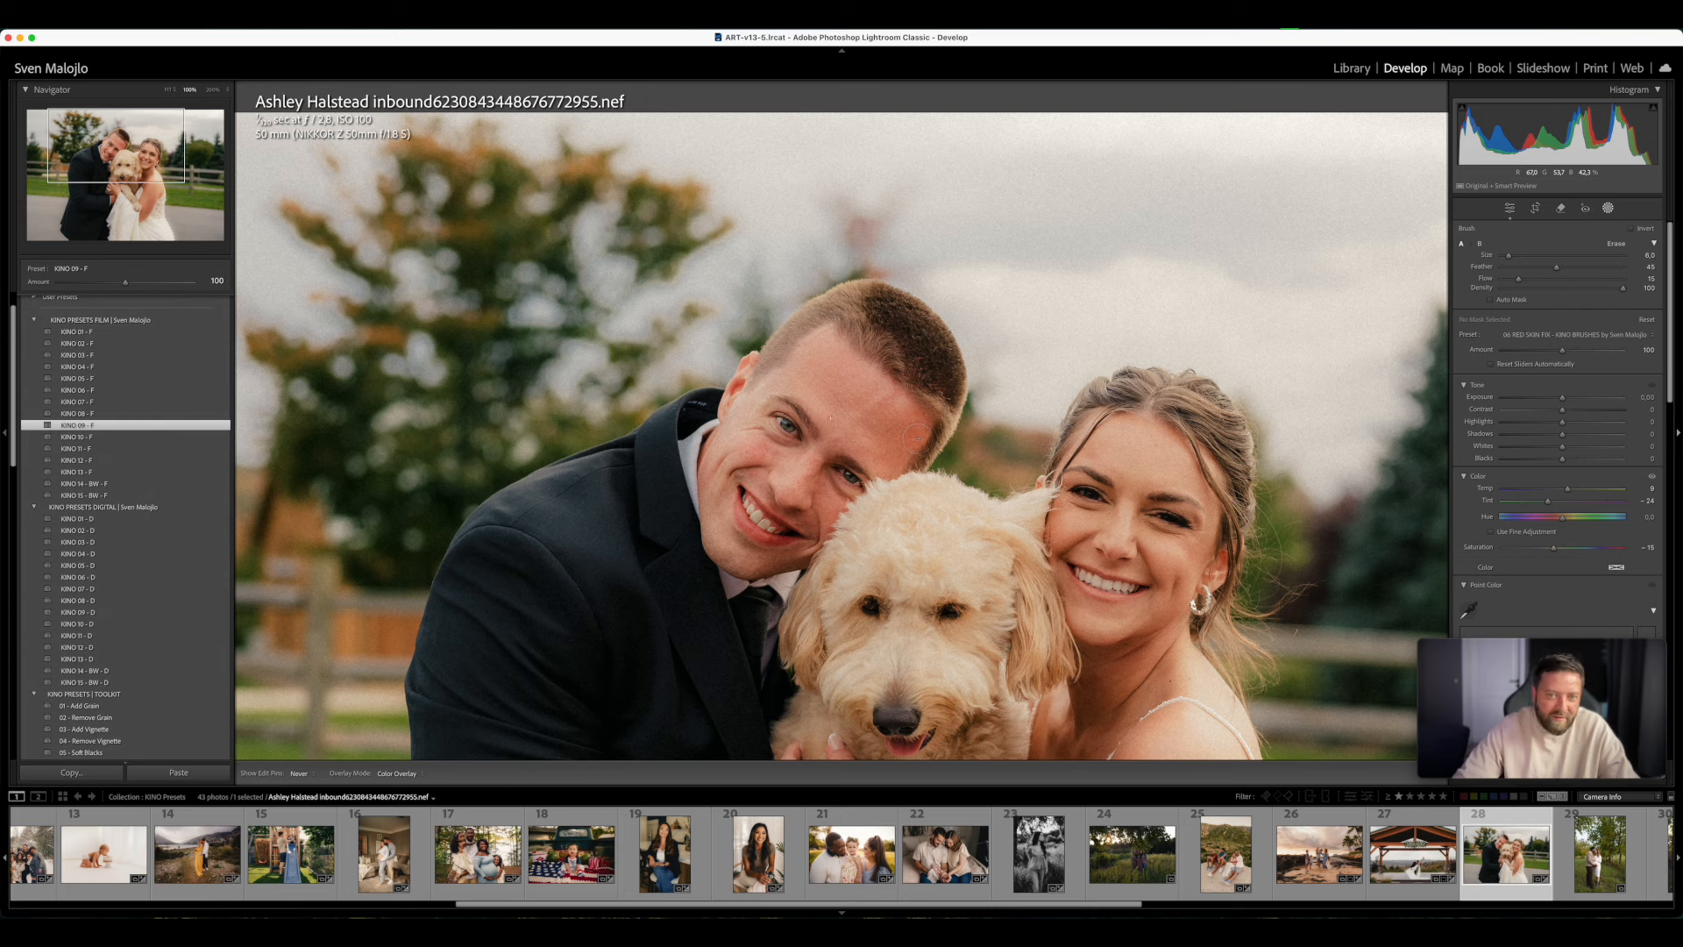
pyautogui.moveTo(916, 434); pyautogui.dragTo(880, 433)
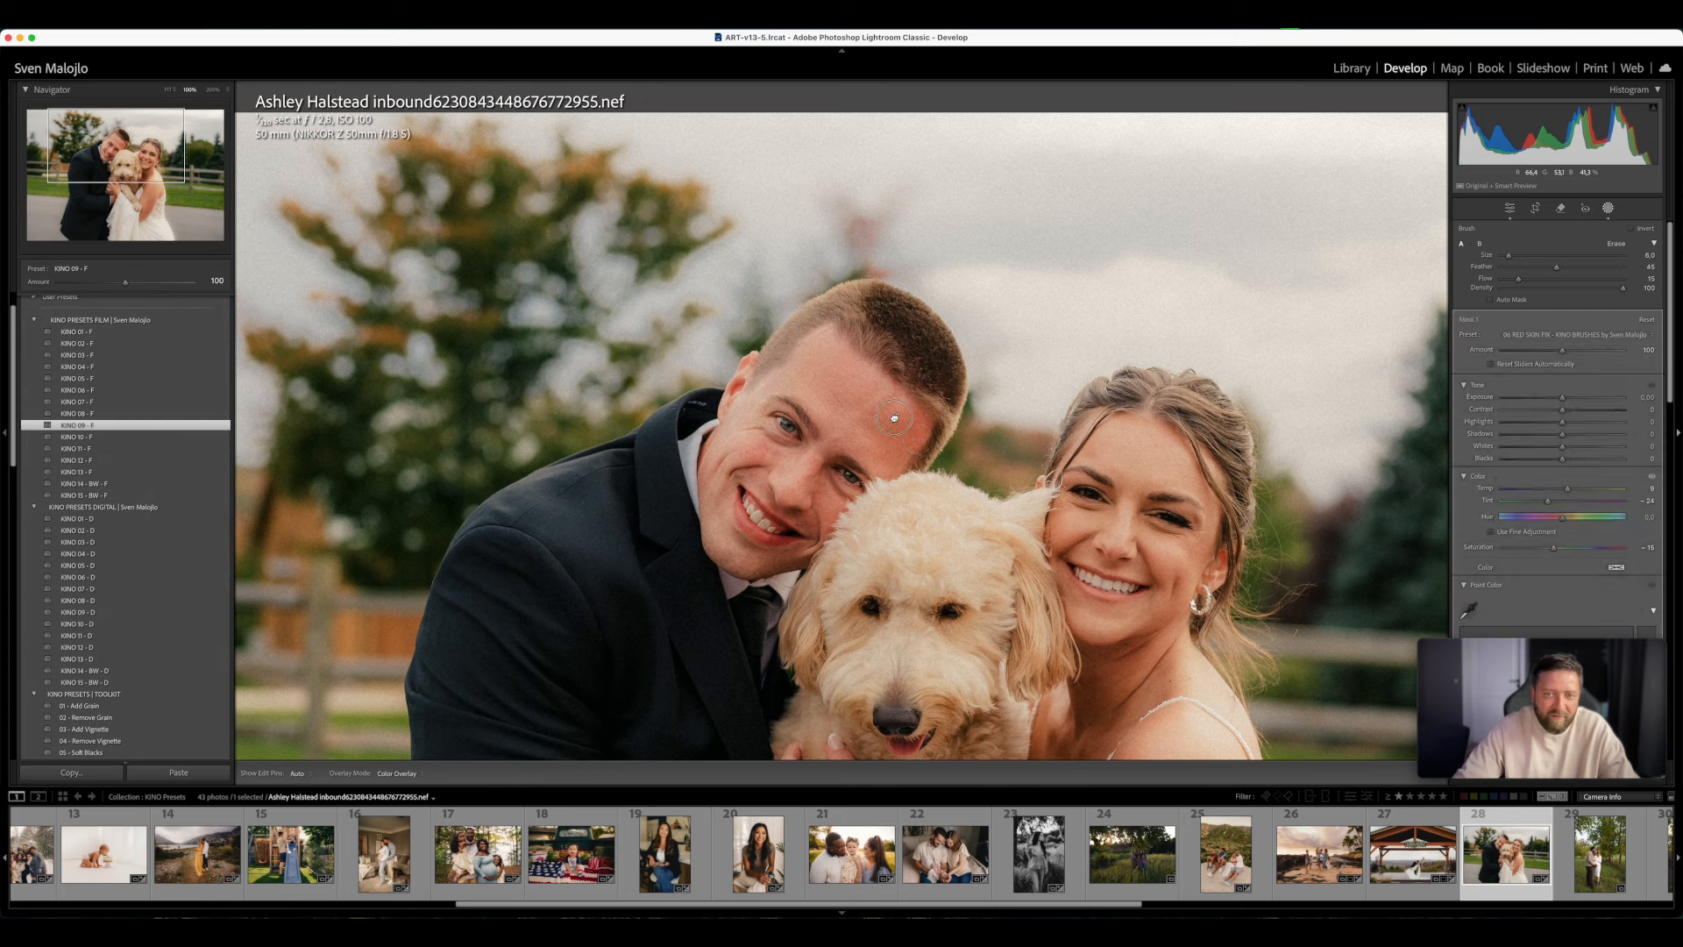
pyautogui.click(894, 418)
pyautogui.press('h')
pyautogui.press('h')
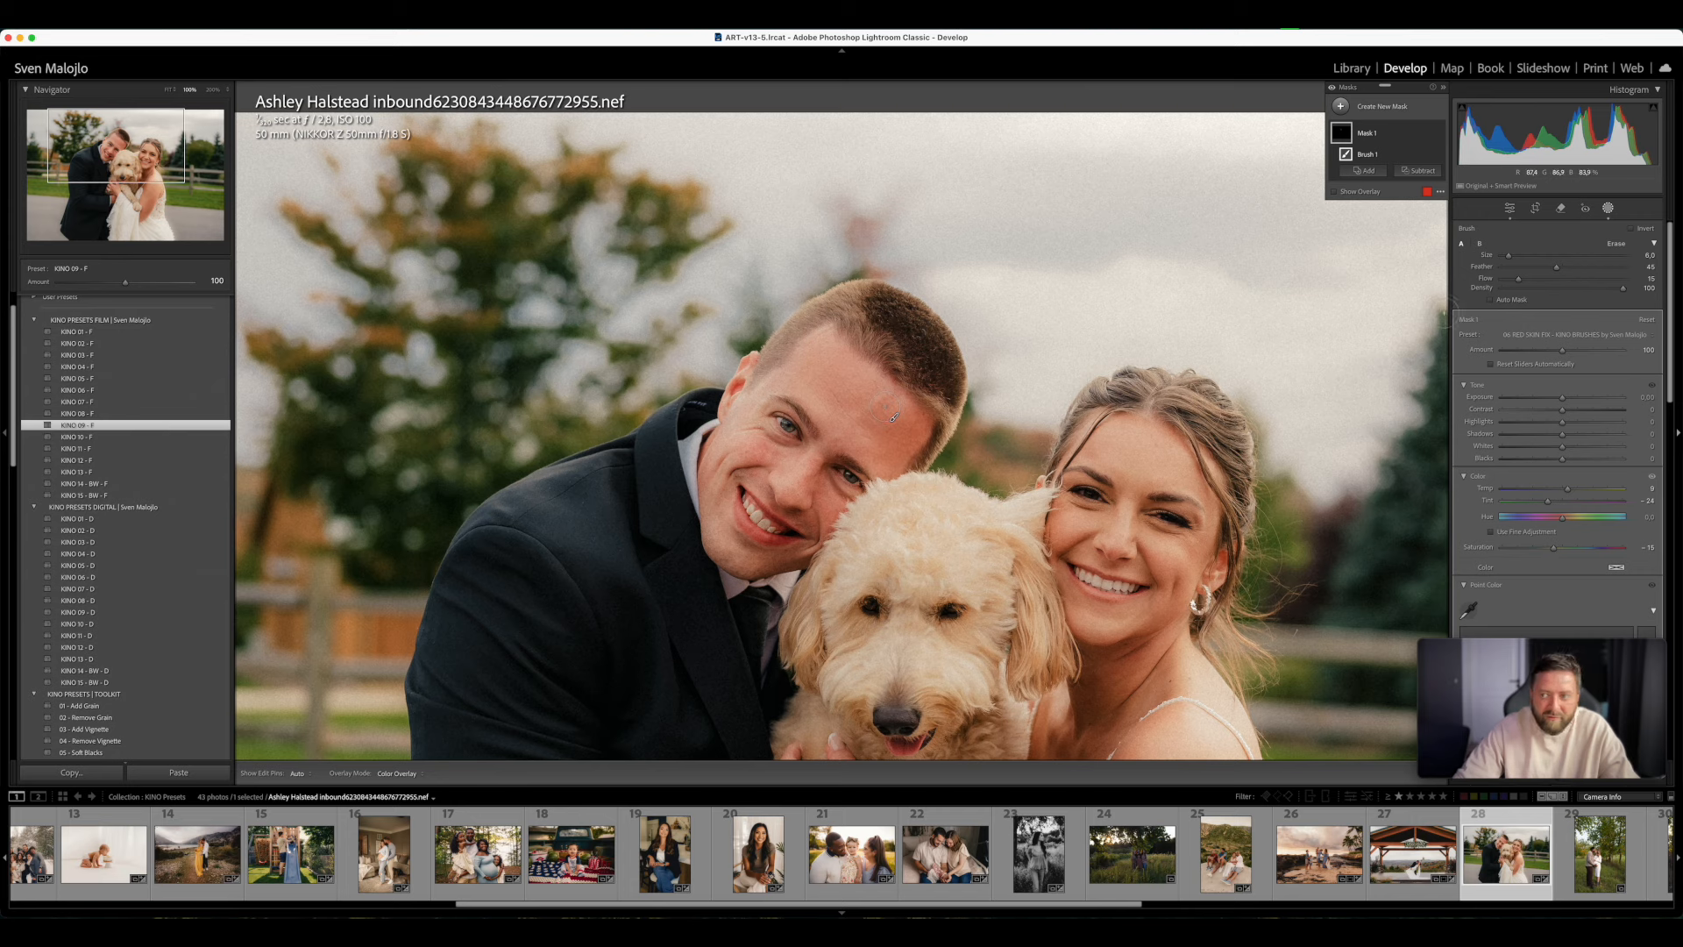
# - Set the brush Flow to 22 and paint the red skin fix over the rest of the groom's face
pyautogui.moveTo(1519, 279); pyautogui.dragTo(1527, 281)
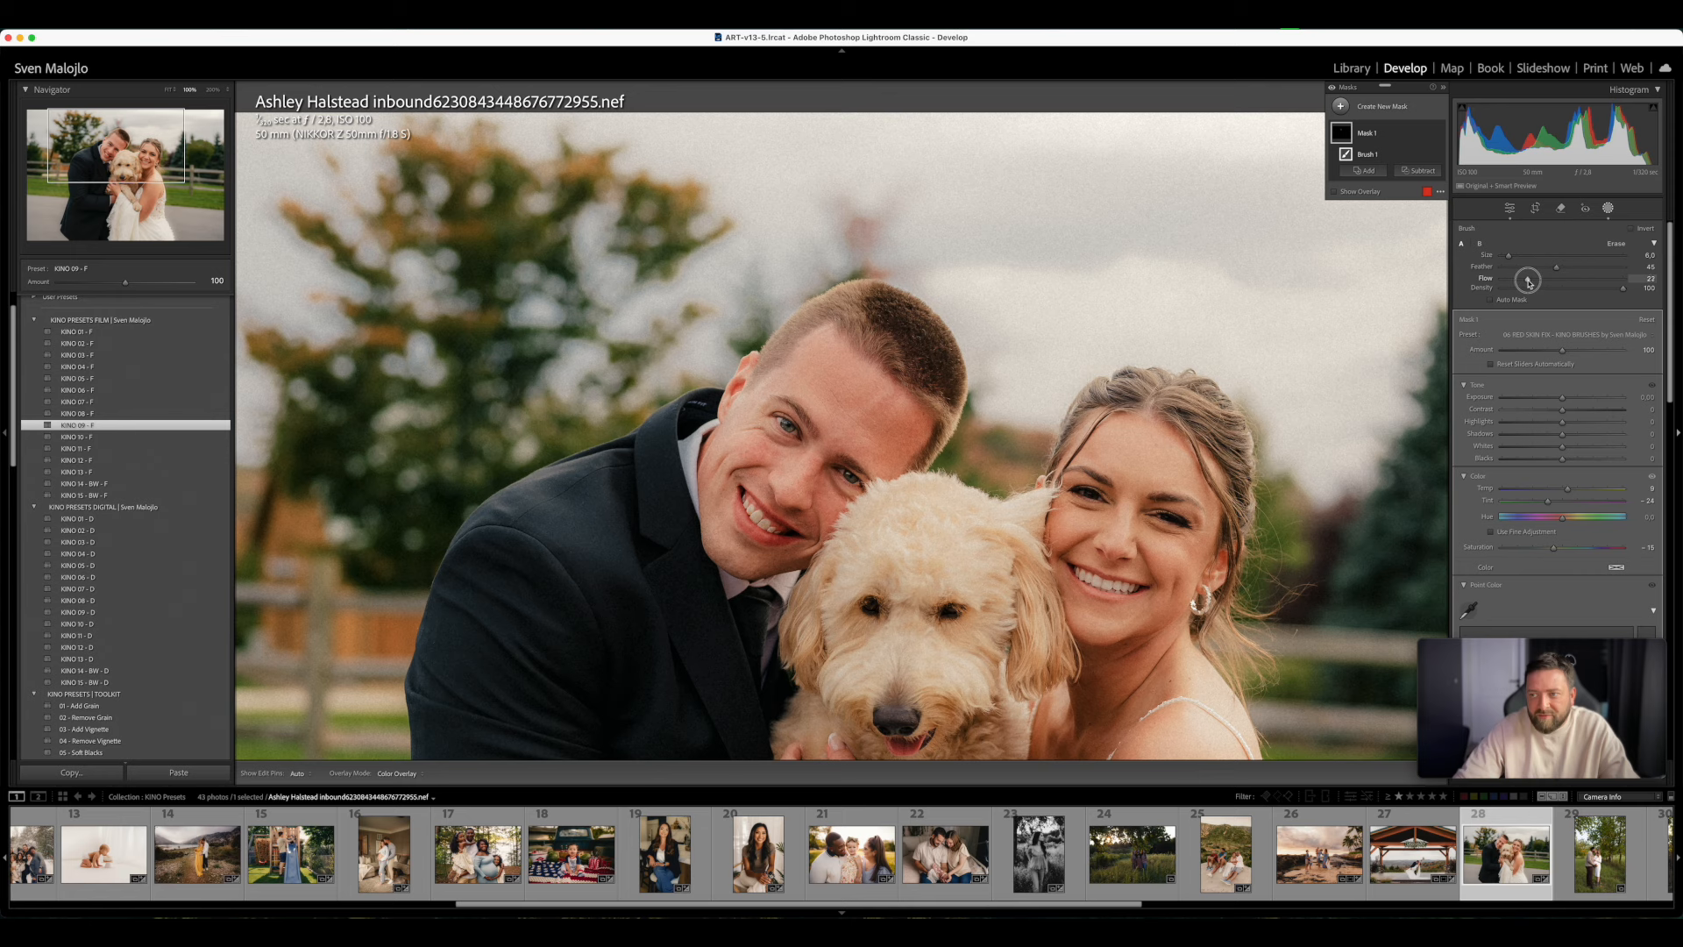
pyautogui.press('h')
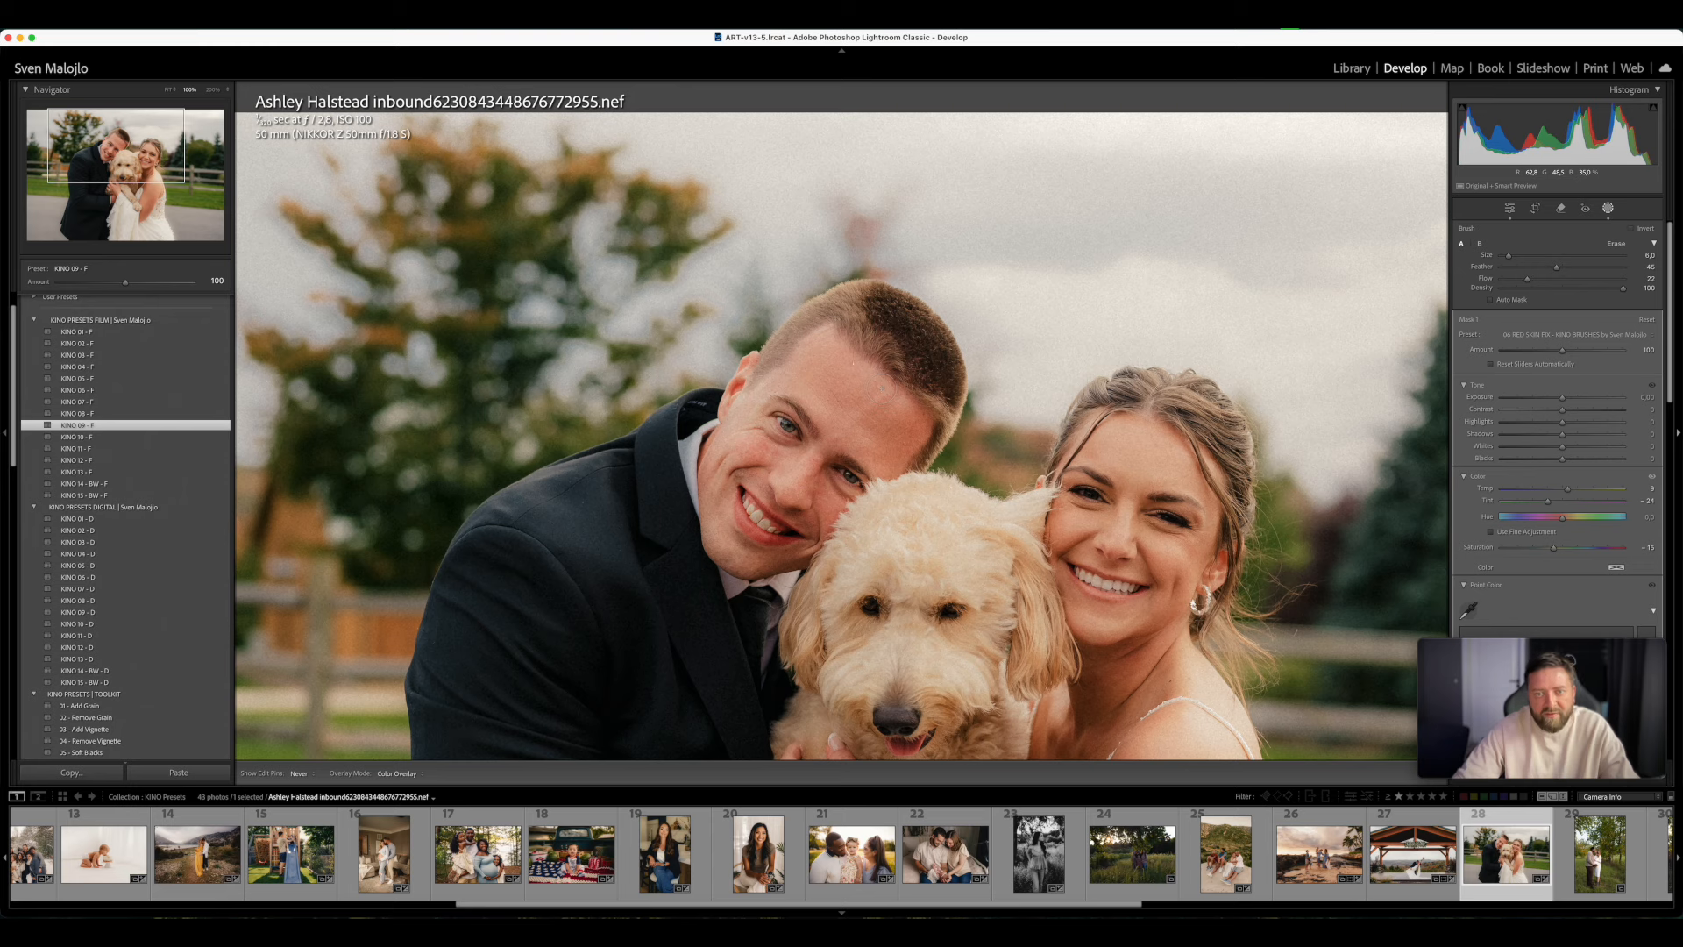
pyautogui.moveTo(841, 435); pyautogui.dragTo(838, 447)
pyautogui.moveTo(820, 526); pyautogui.dragTo(828, 513)
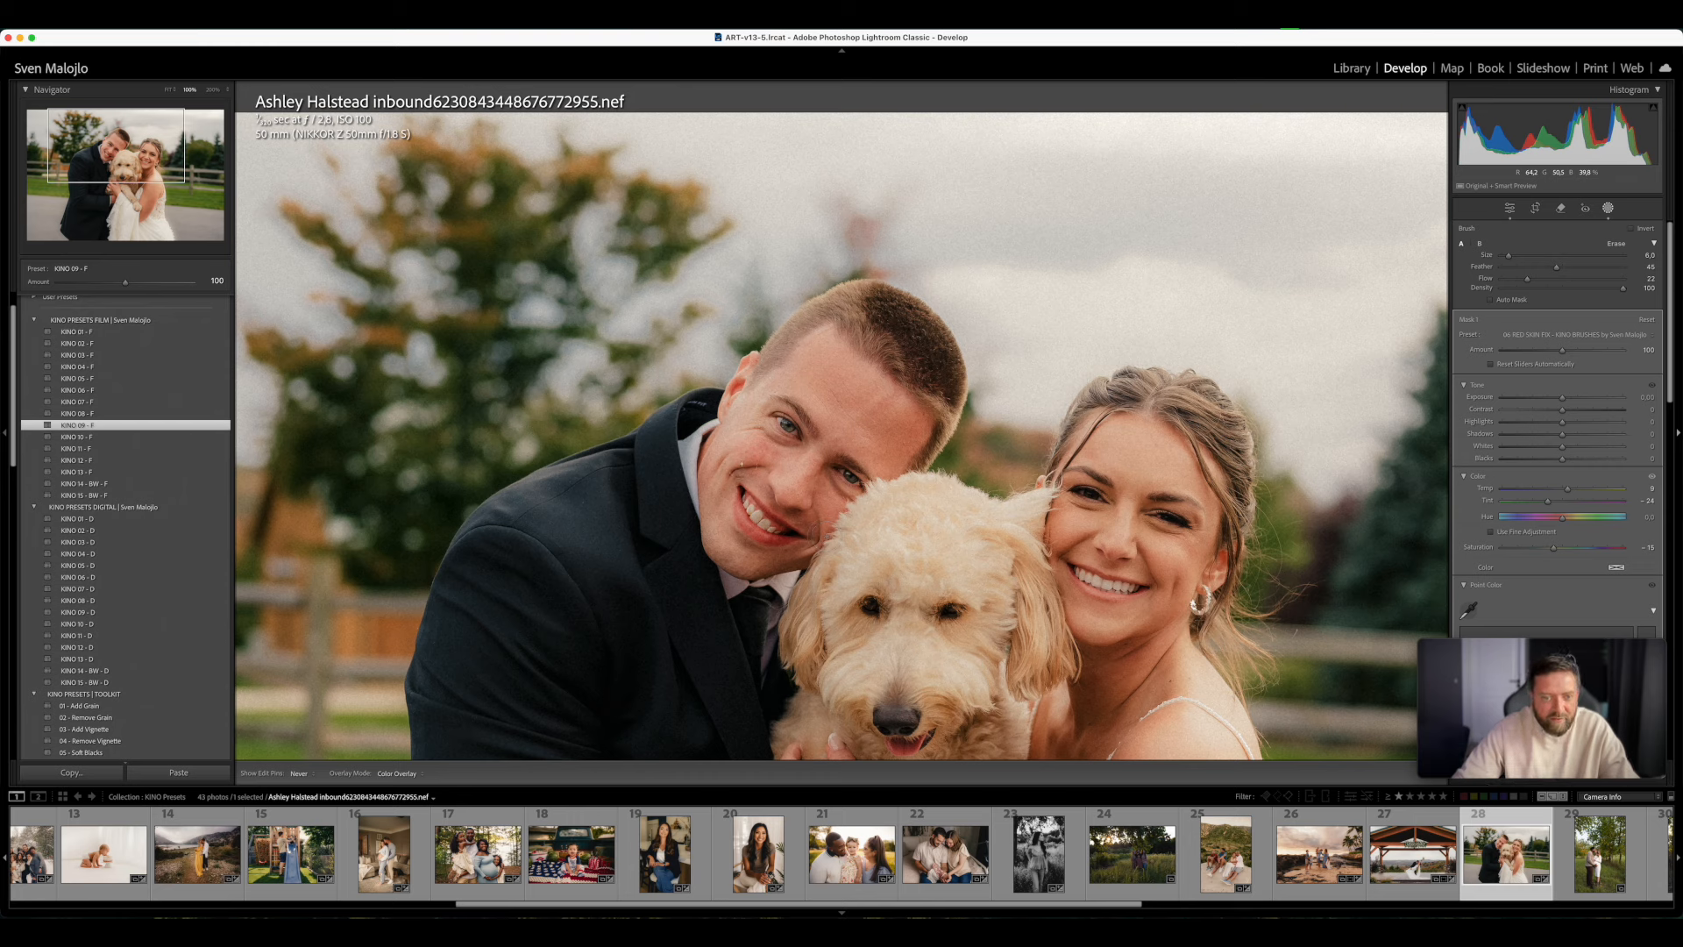
pyautogui.moveTo(748, 449)
pyautogui.mouseDown()
pyautogui.moveTo(894, 418)
pyautogui.moveTo(852, 465)
pyautogui.moveTo(893, 418)
pyautogui.mouseUp()
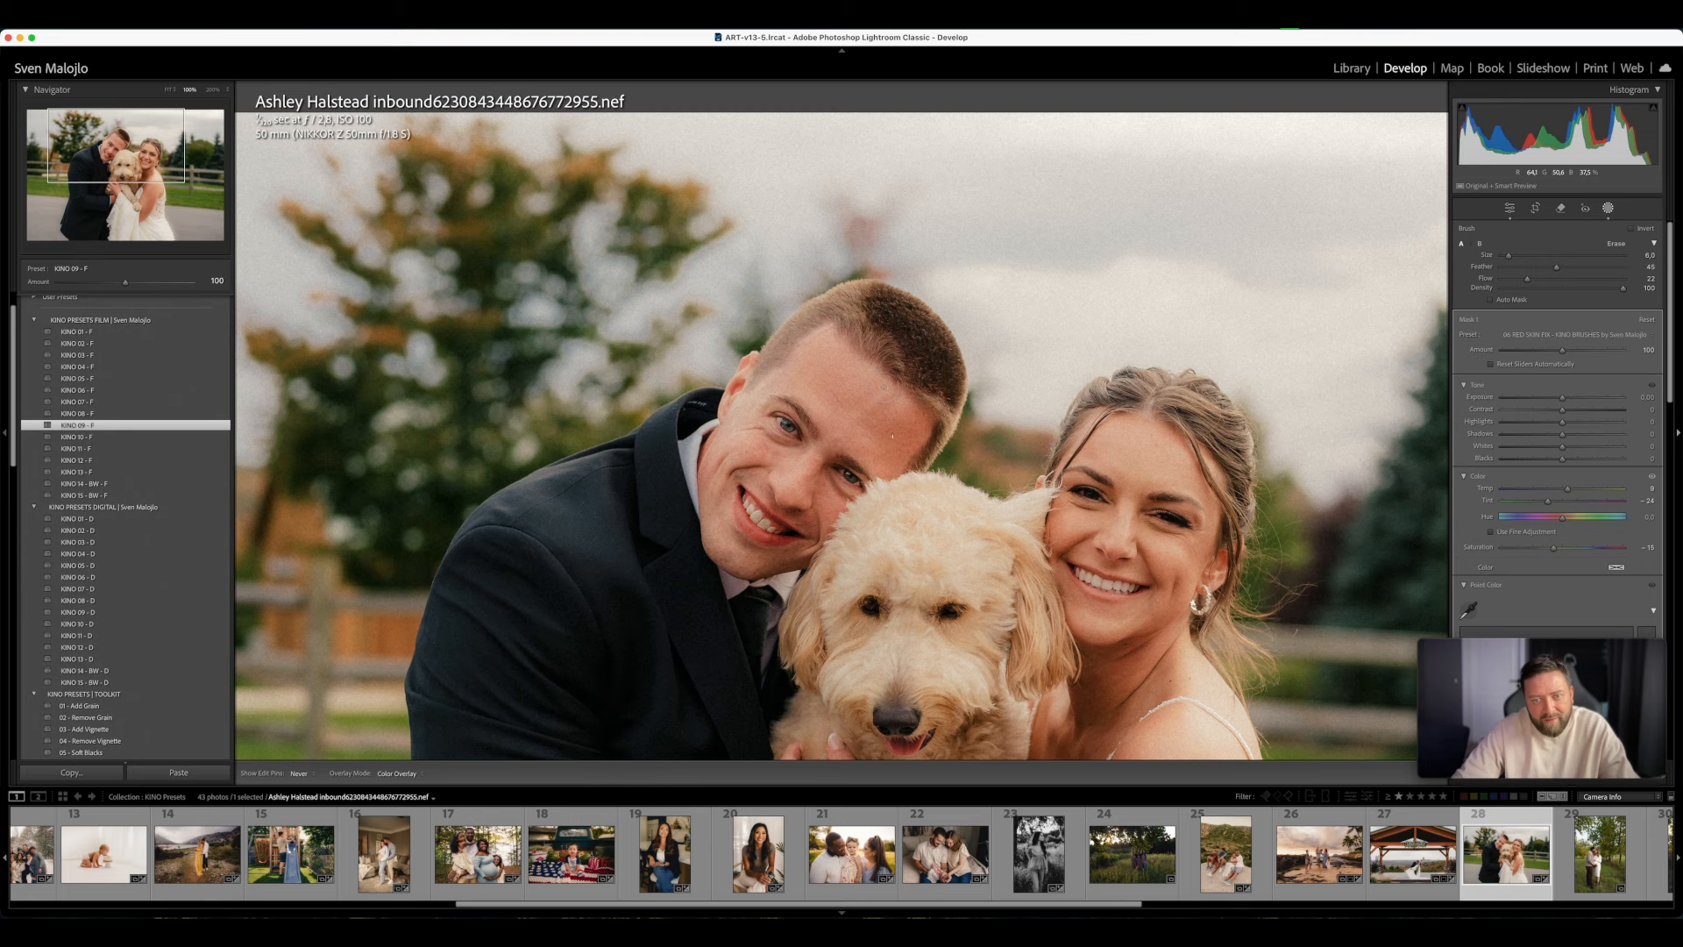
pyautogui.moveTo(894, 417); pyautogui.dragTo(1198, 433)
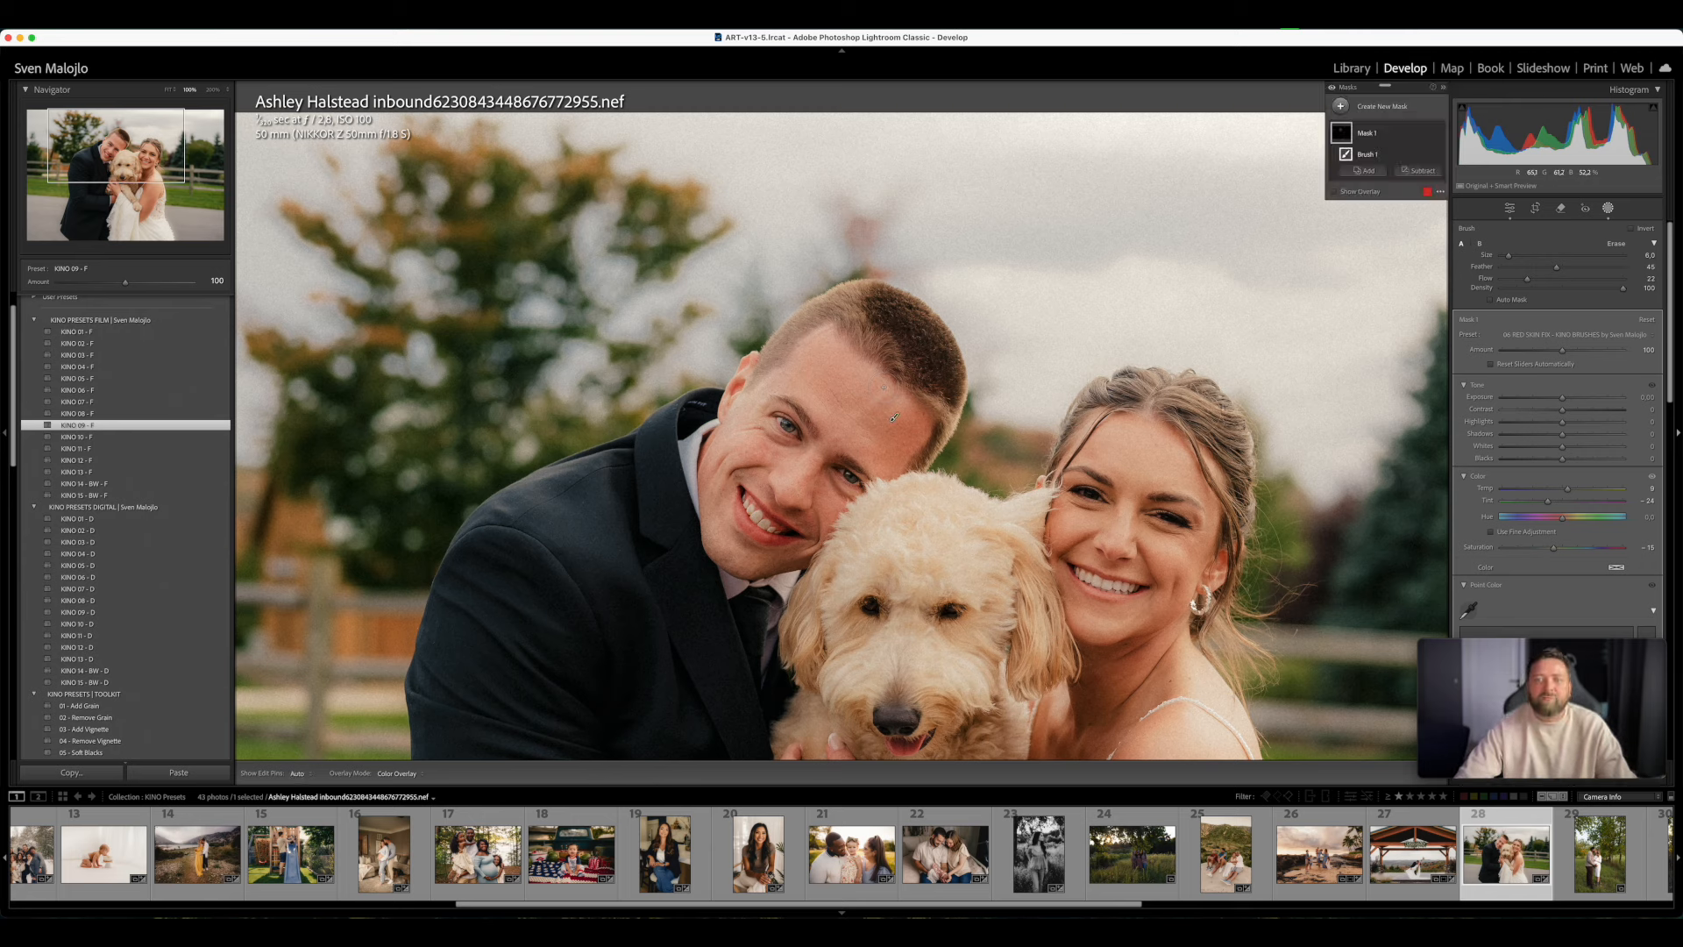
# - Check the skin fix with the mask off and on, close masking, and compare the whole photo before and after
pyautogui.click(1441, 135)
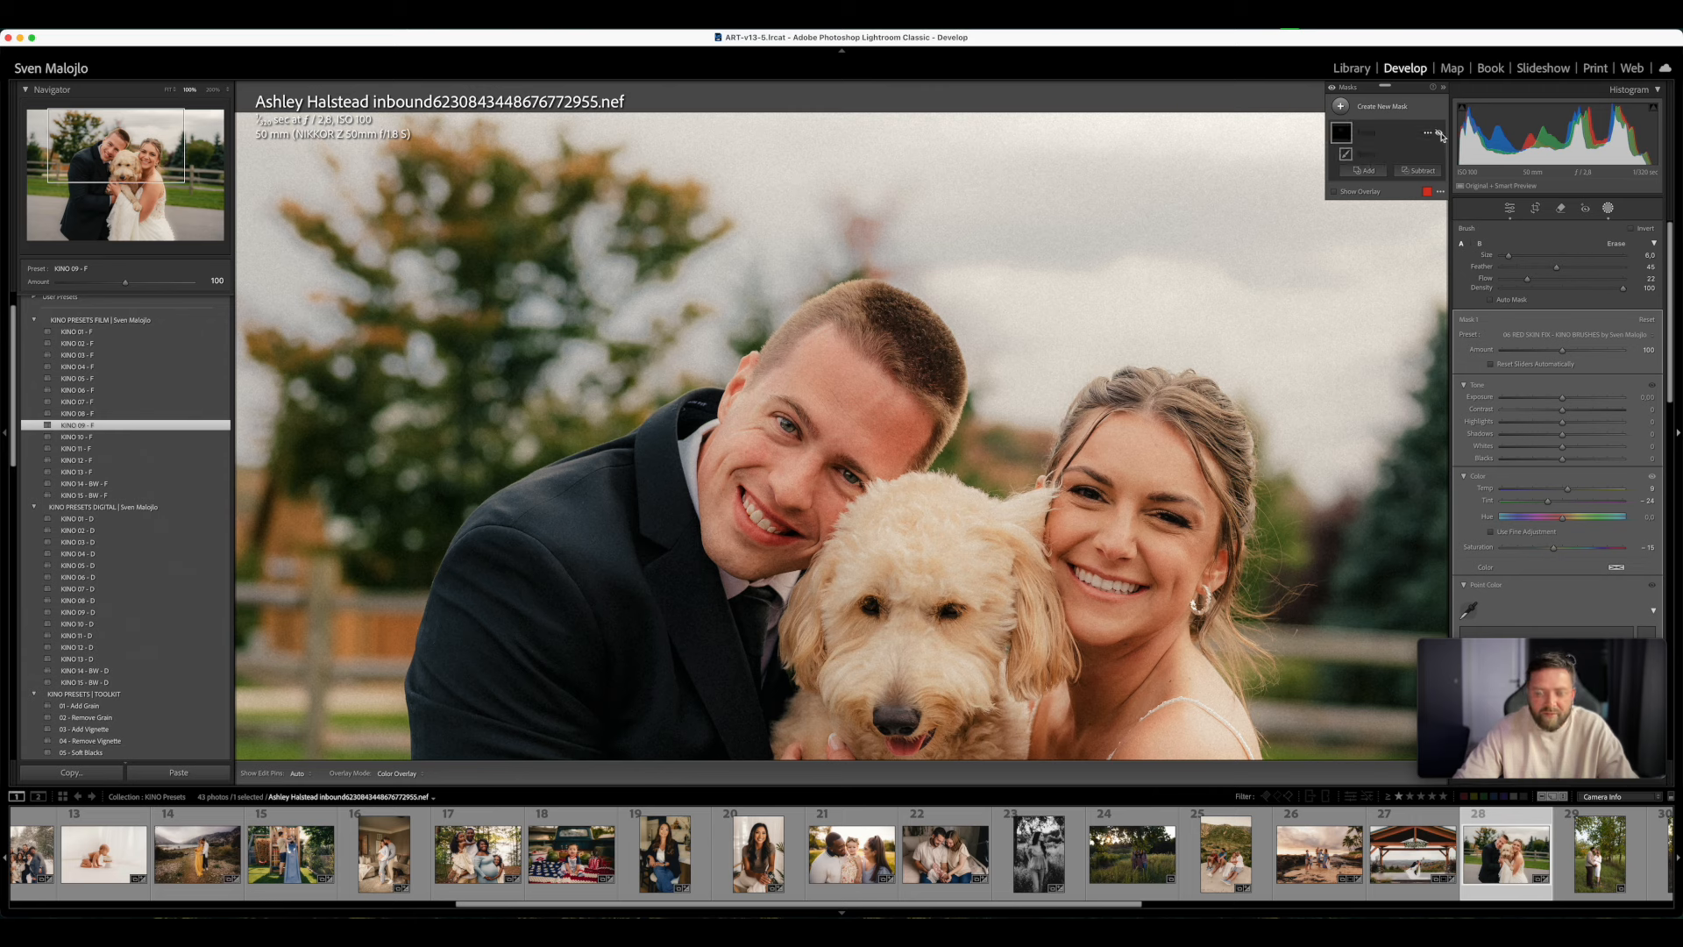
pyautogui.click(1439, 134)
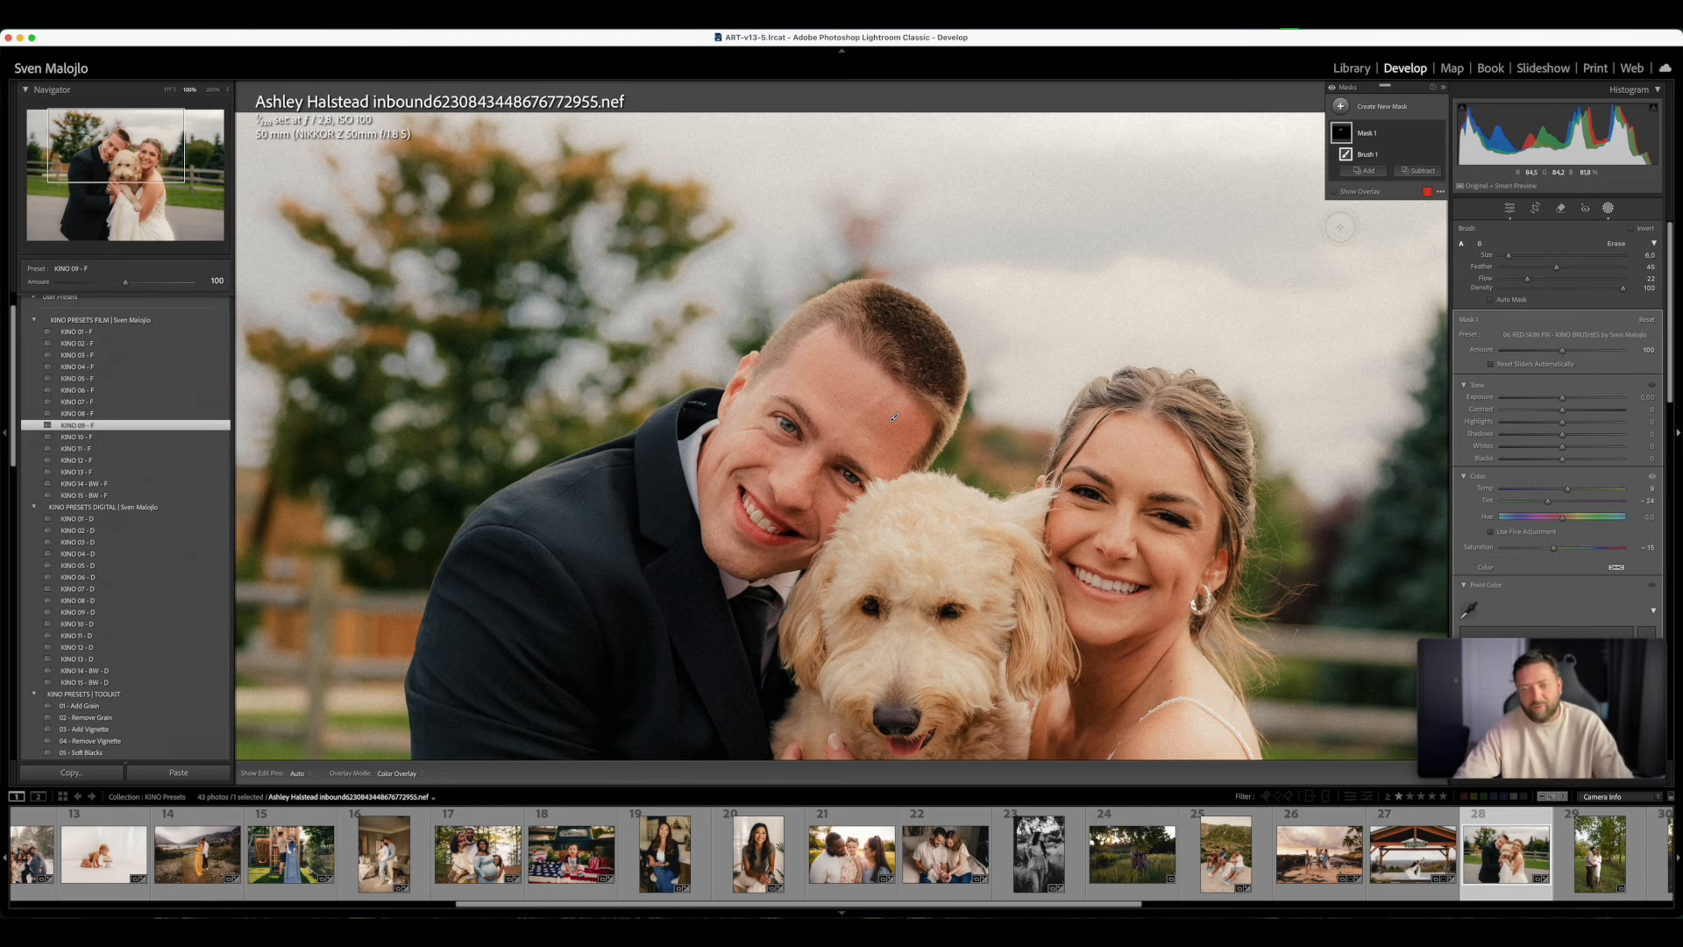
pyautogui.press('y')
pyautogui.press('y')
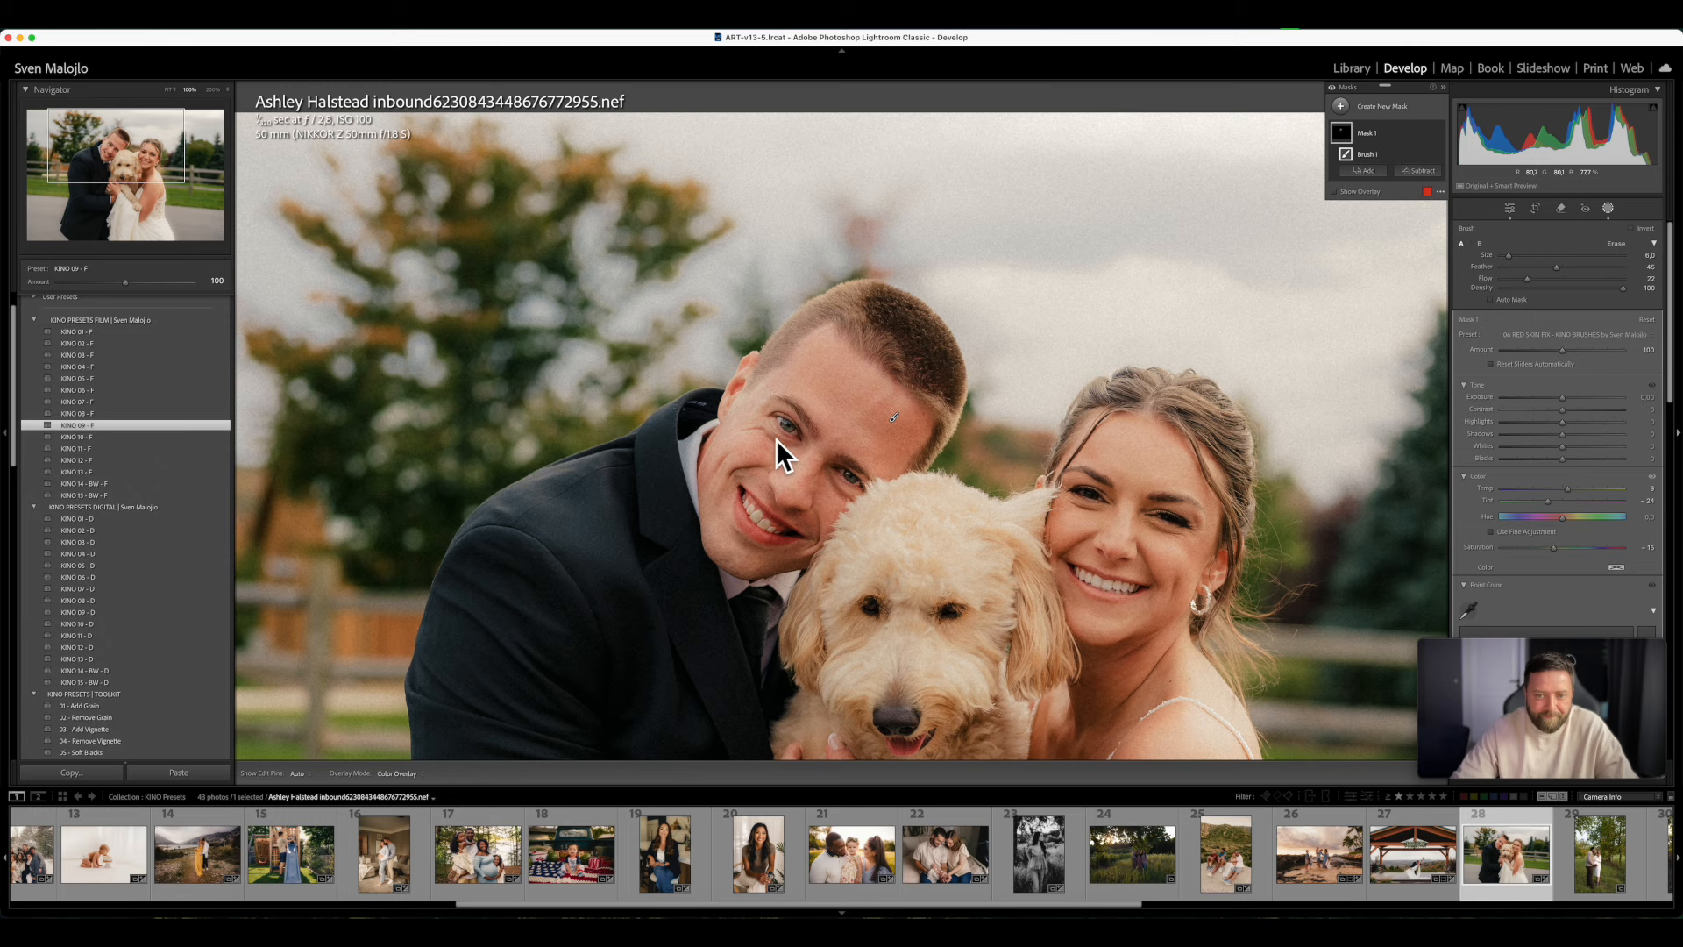
pyautogui.click(1609, 208)
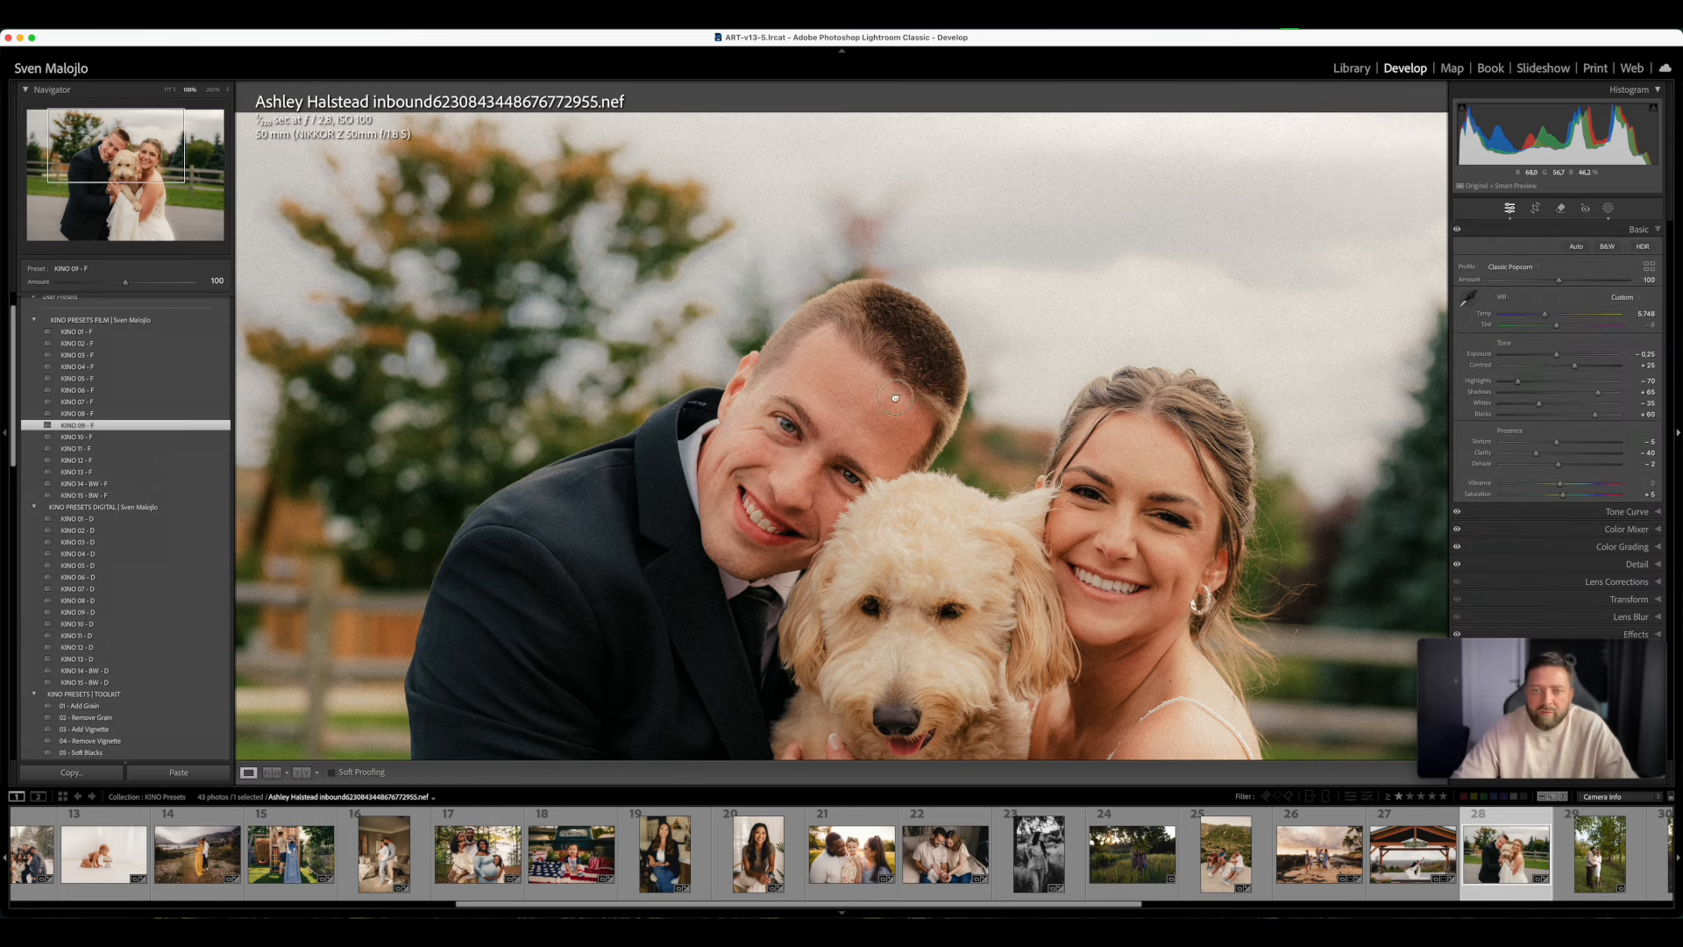
pyautogui.click(900, 389)
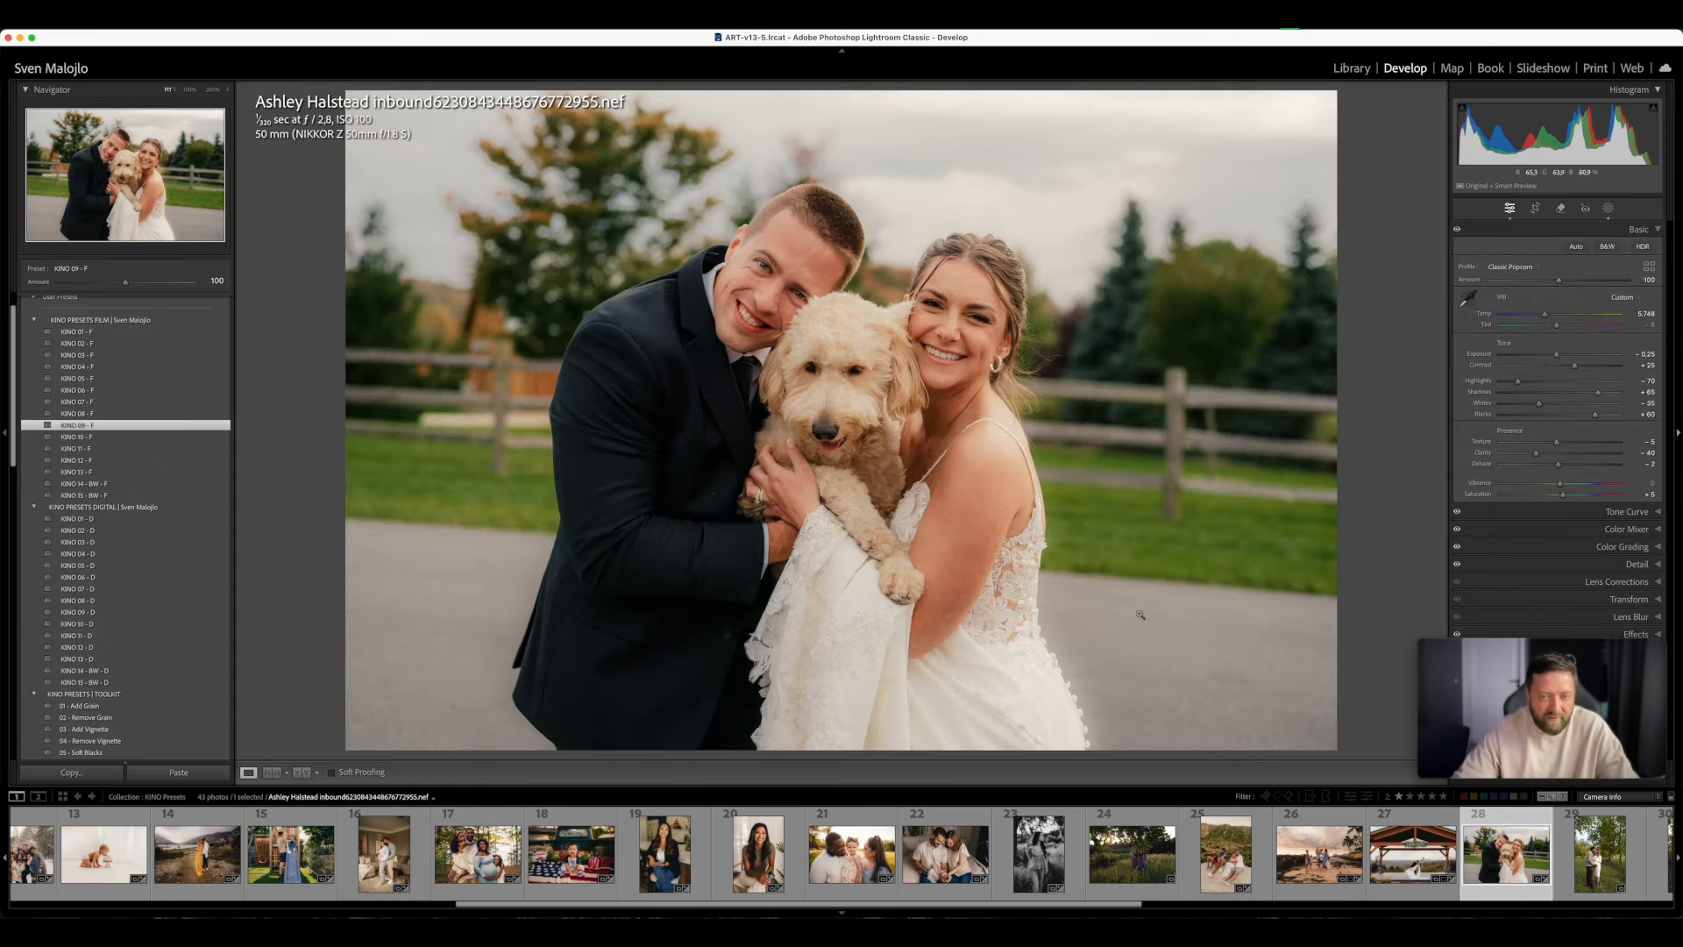
pyautogui.press('y')
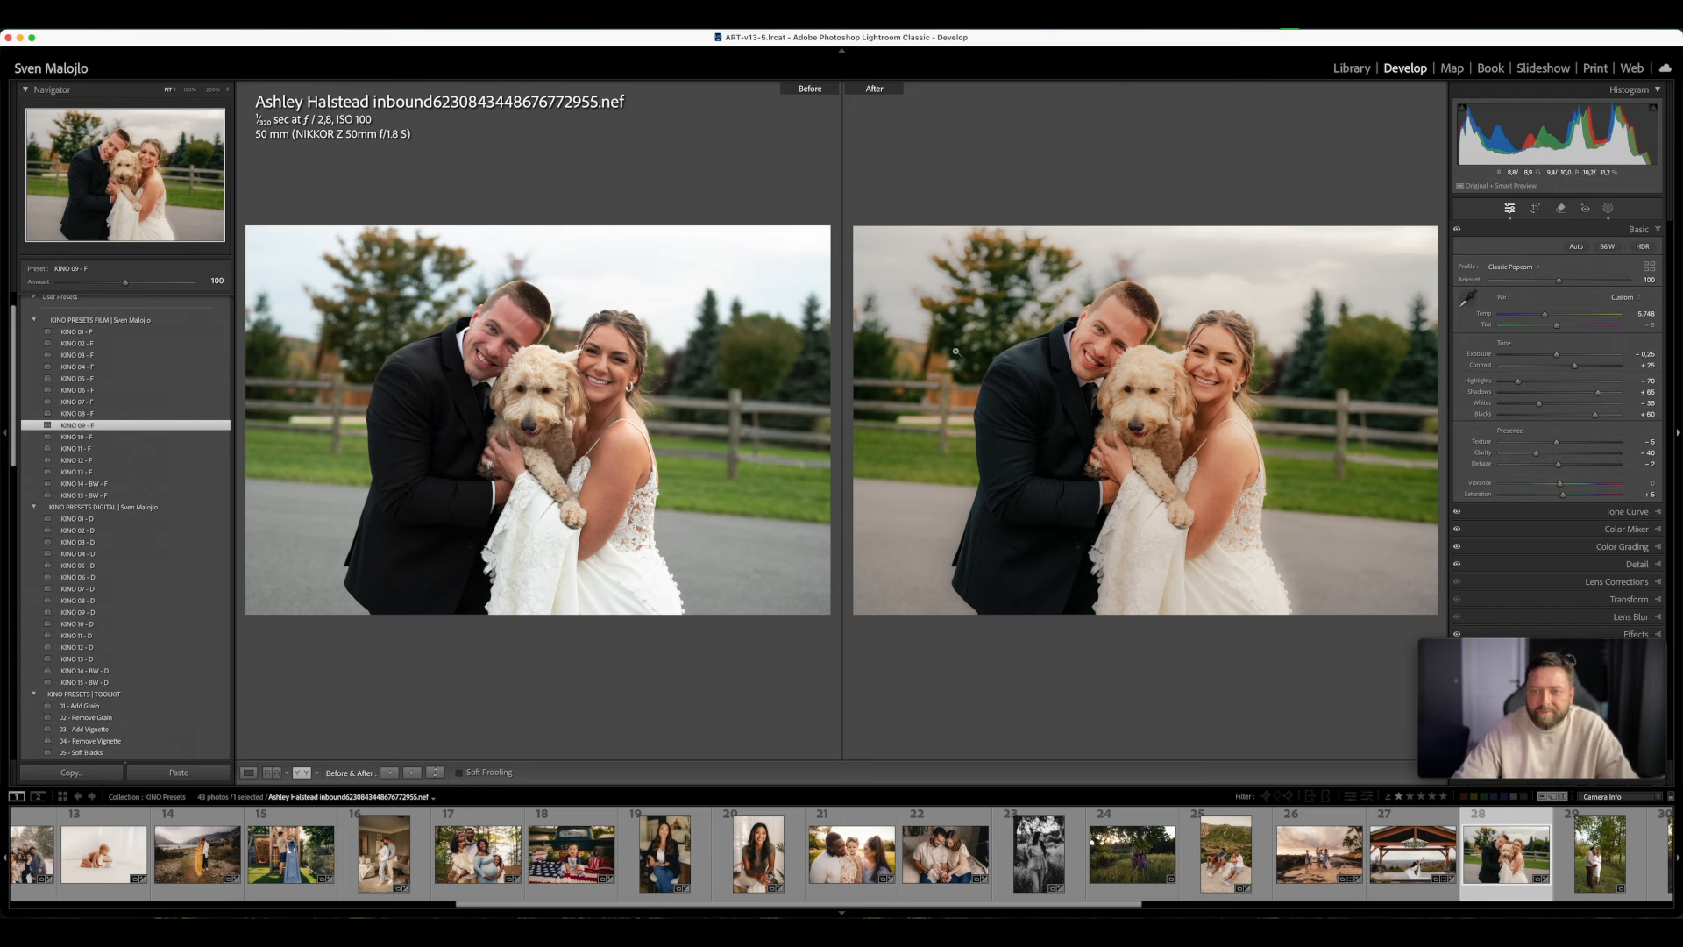
# - Open photo 29 of the kissing maternity couple in single view, try KINO 04 - F, and apply digital preset KINO 04 - D
pyautogui.scroll(-5, 1439, 864)
pyautogui.scroll(-6, 1440, 863)
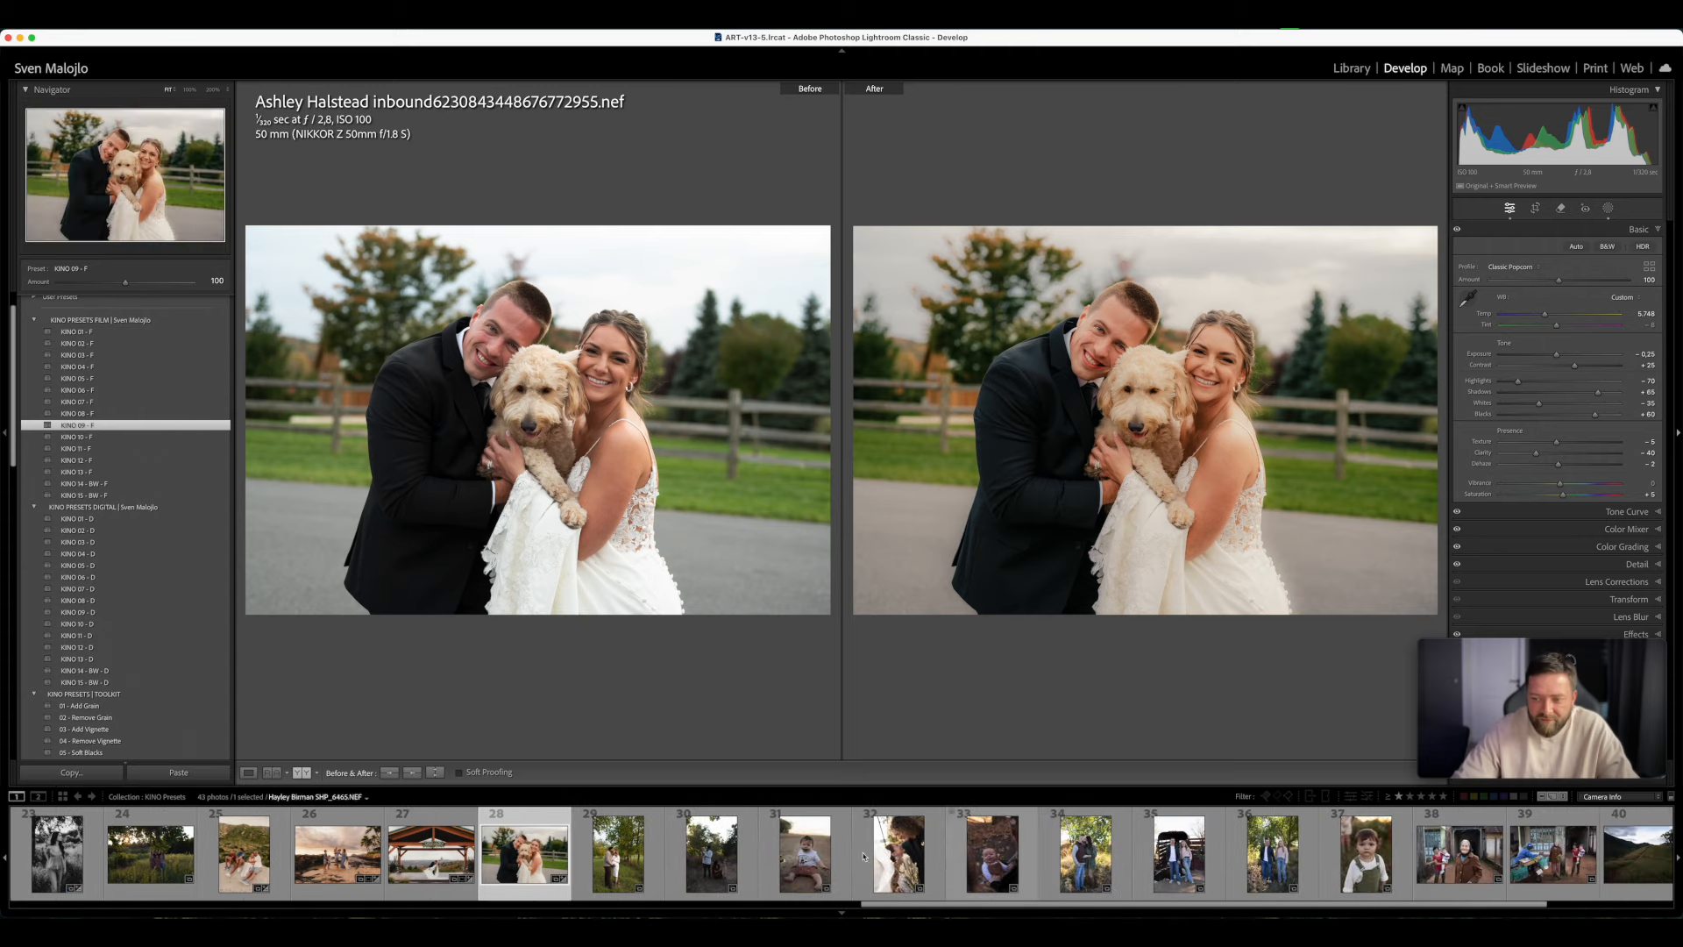
pyautogui.click(630, 848)
pyautogui.press('y')
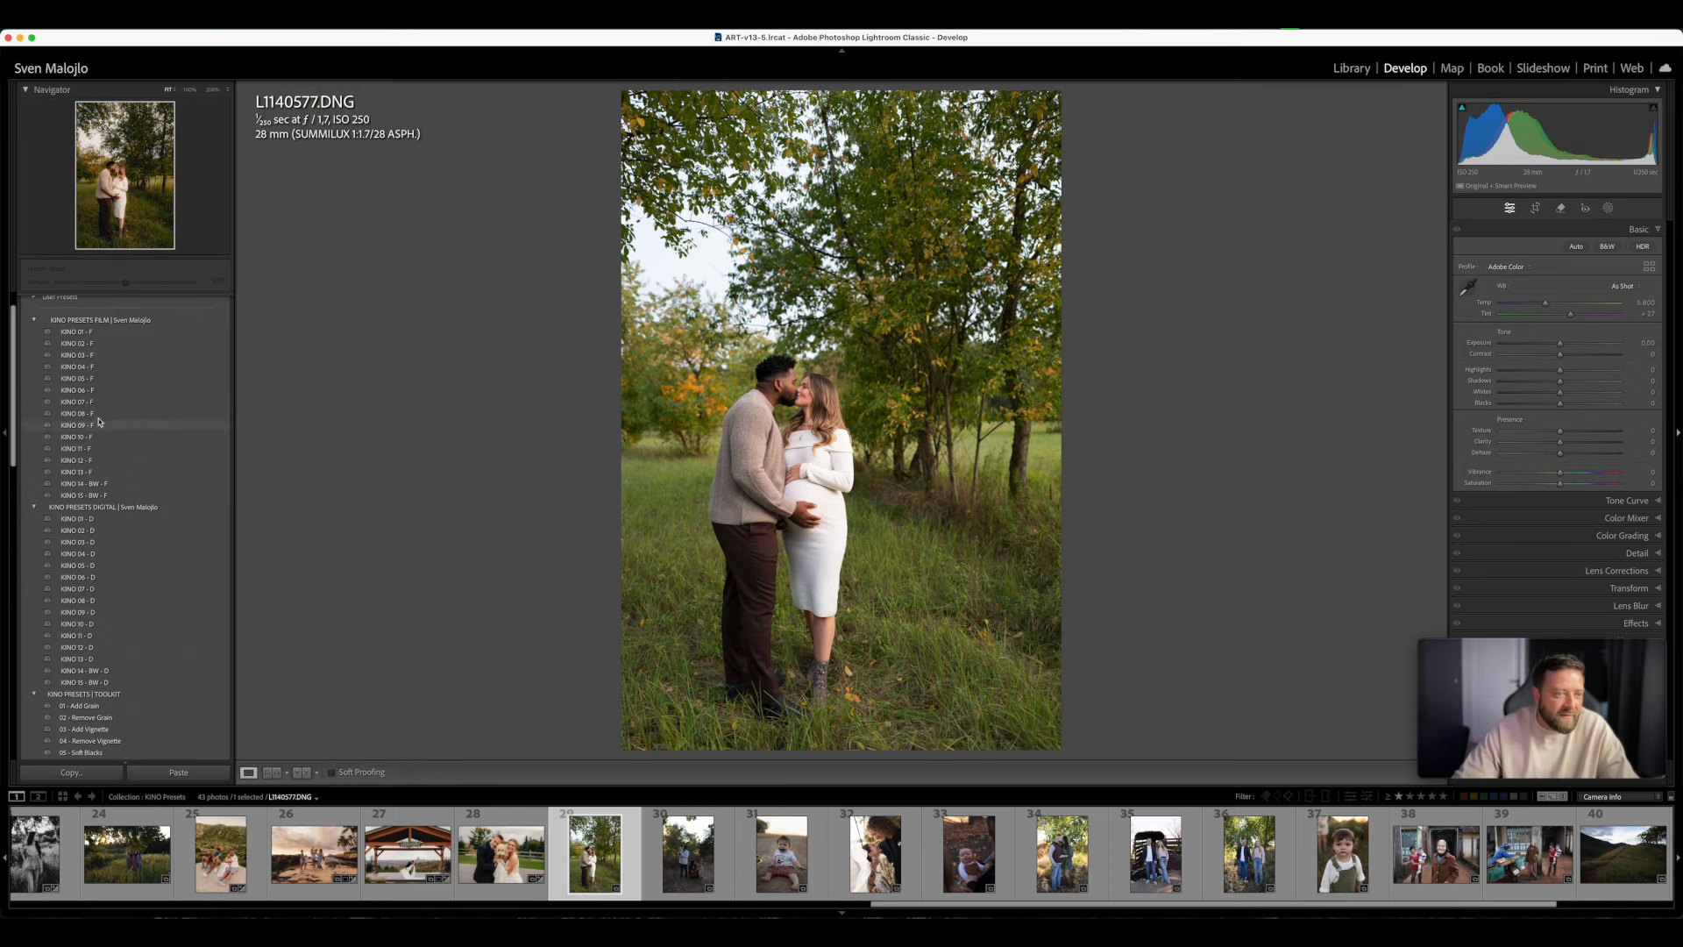
pyautogui.click(79, 367)
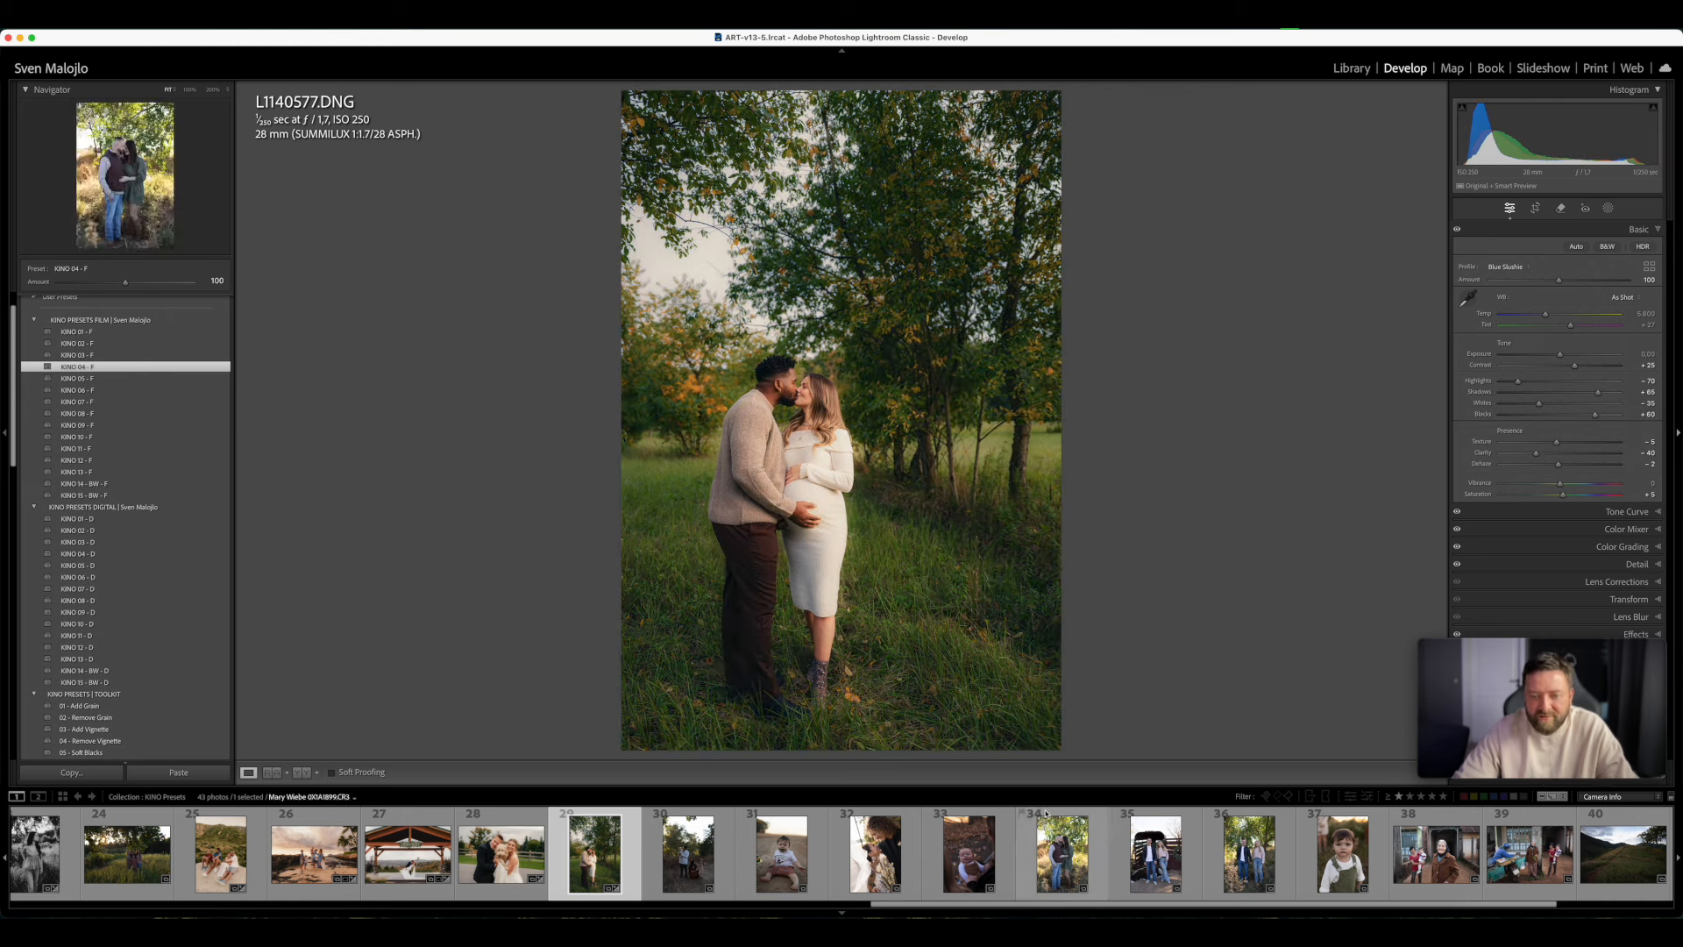
pyautogui.click(84, 554)
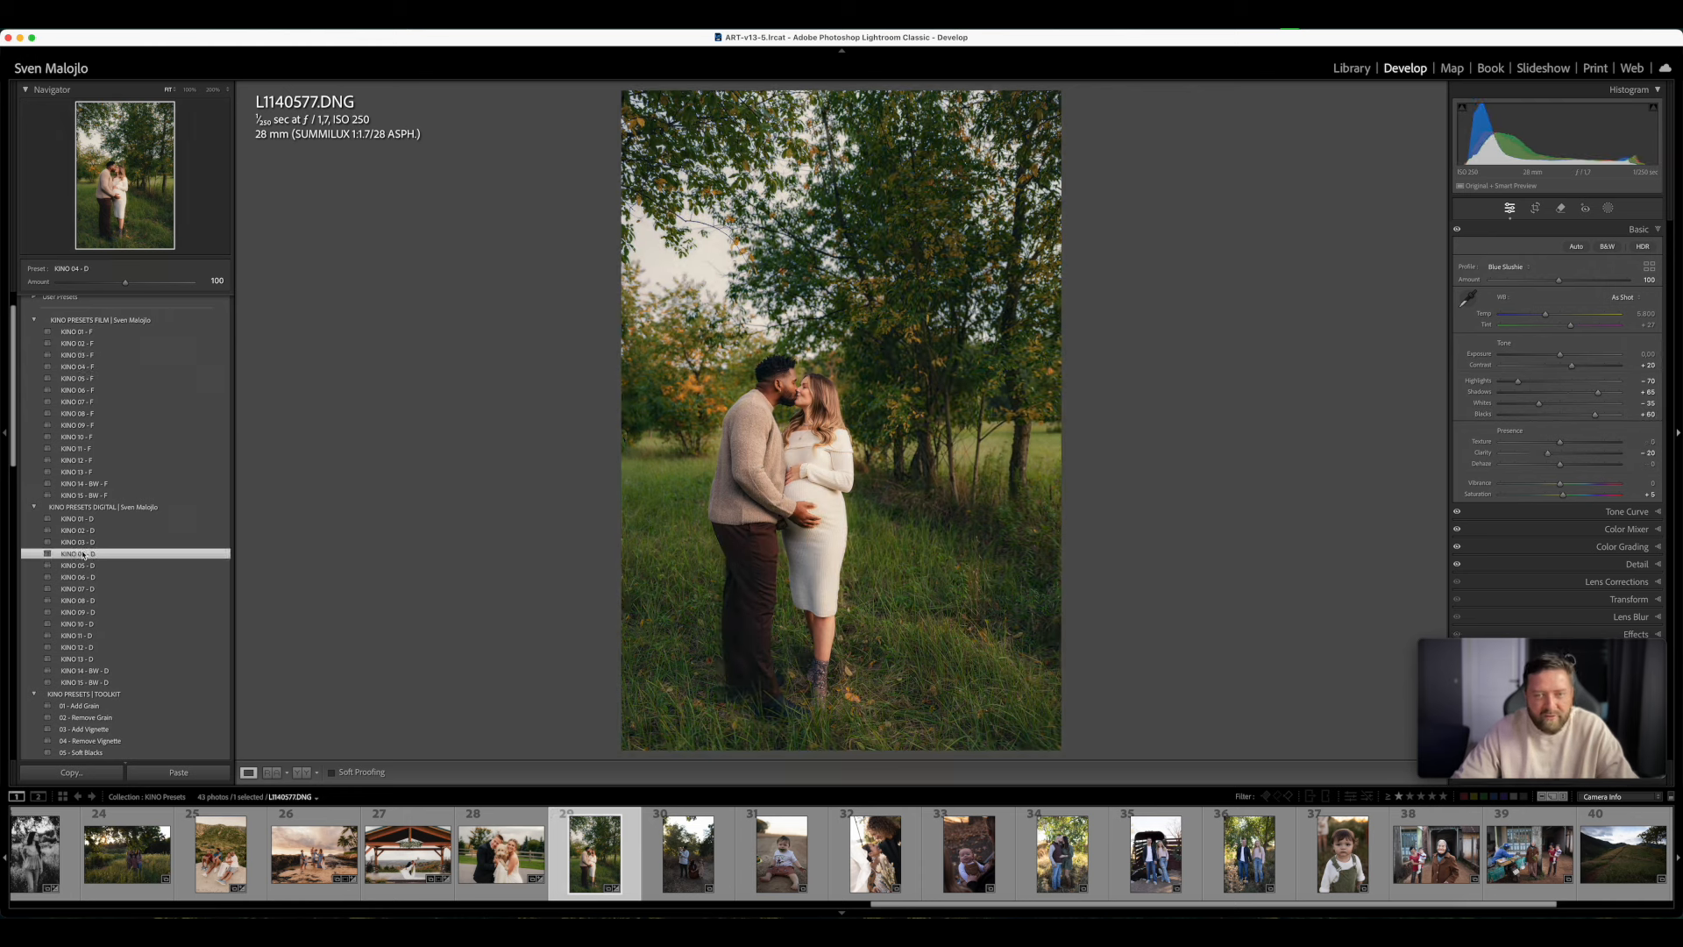
# - Apply KINO 08 - F to the backlit family photo, set Exposure to +0.55, Tint to +20 and Temp to 7,871, and switch to KINO 08 - D
pyautogui.press('Right')
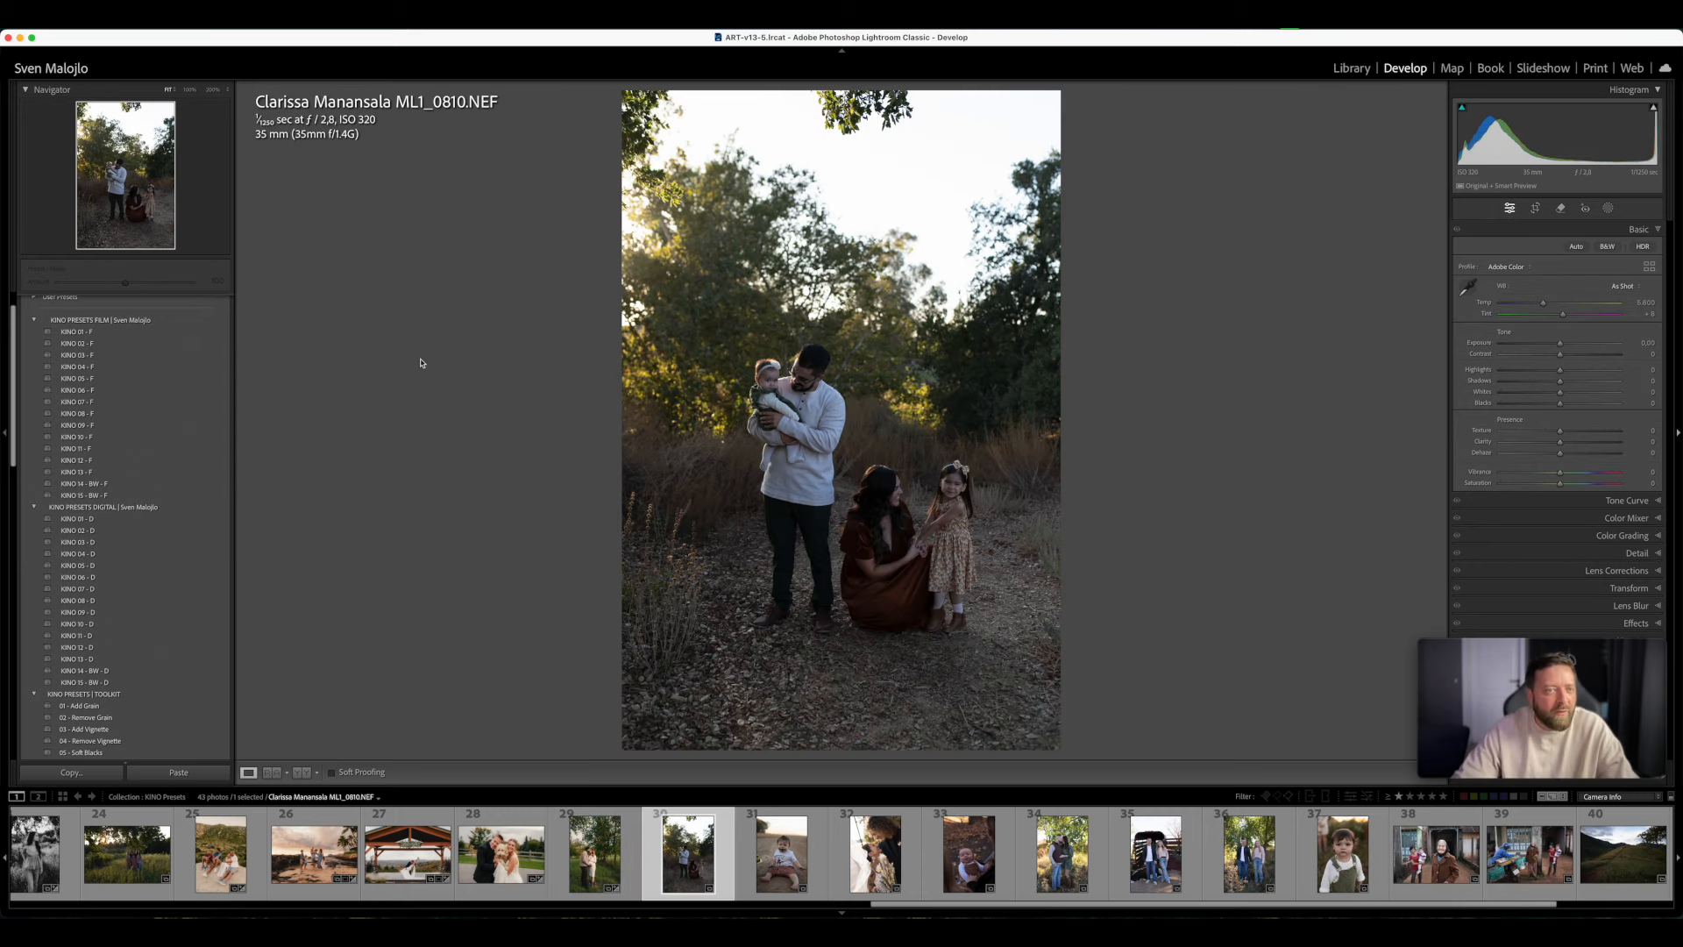
pyautogui.click(103, 412)
pyautogui.moveTo(1561, 355)
pyautogui.mouseDown()
pyautogui.moveTo(1554, 316)
pyautogui.moveTo(1571, 328)
pyautogui.mouseUp()
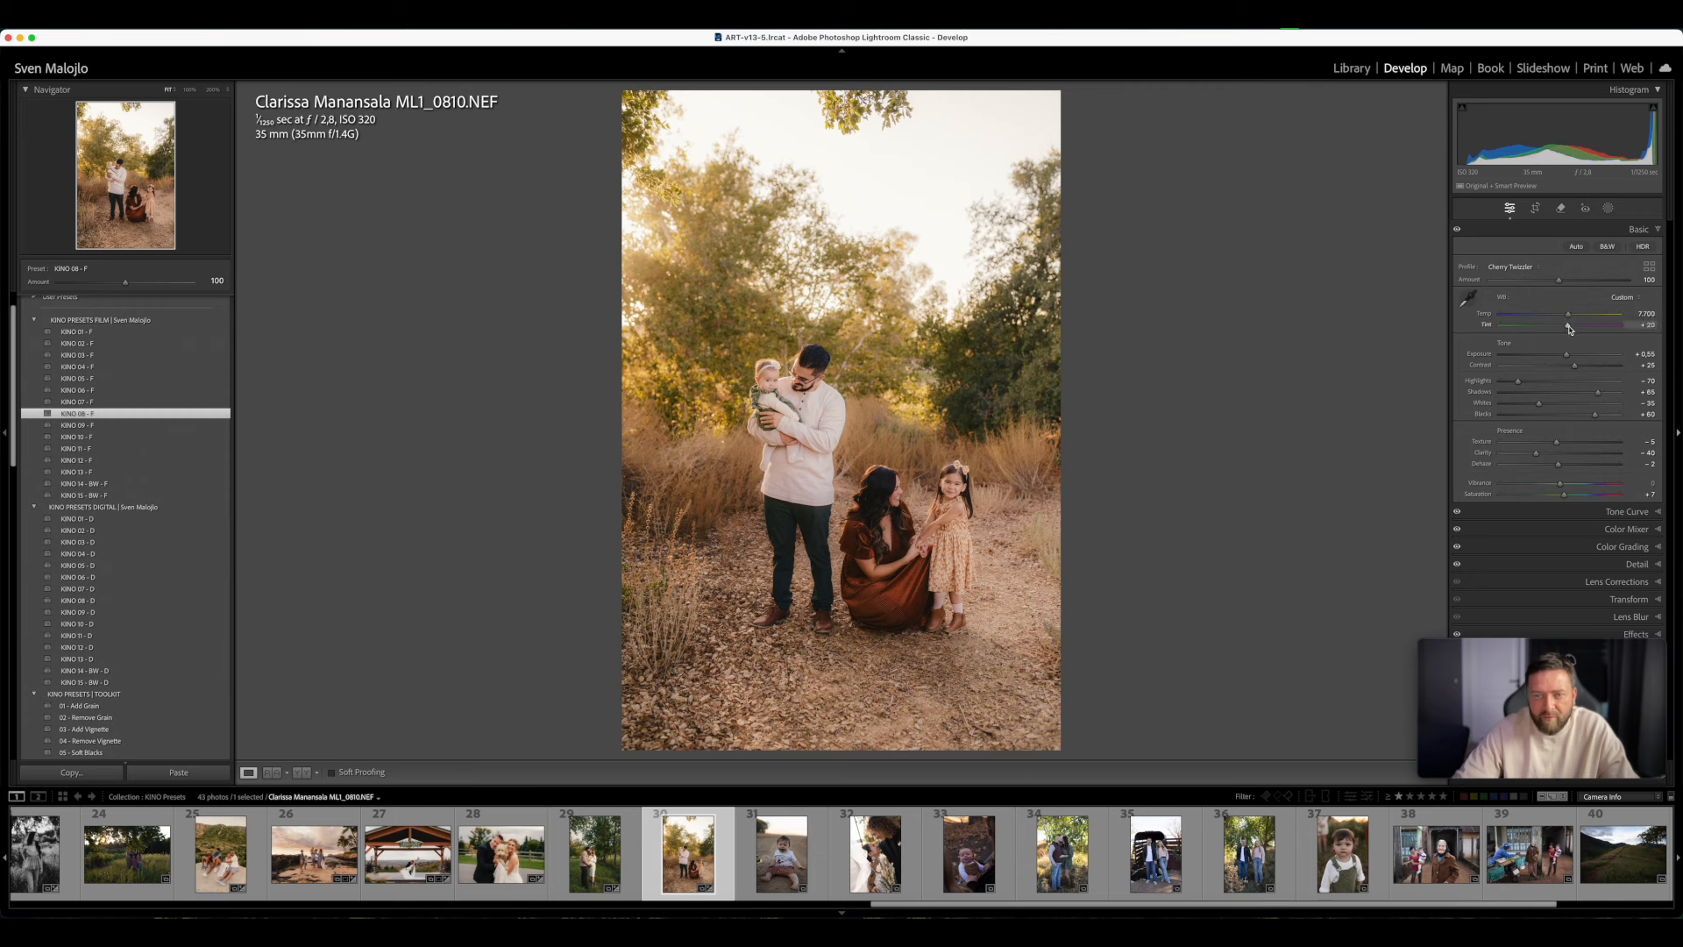
pyautogui.moveTo(1569, 317); pyautogui.dragTo(1570, 318)
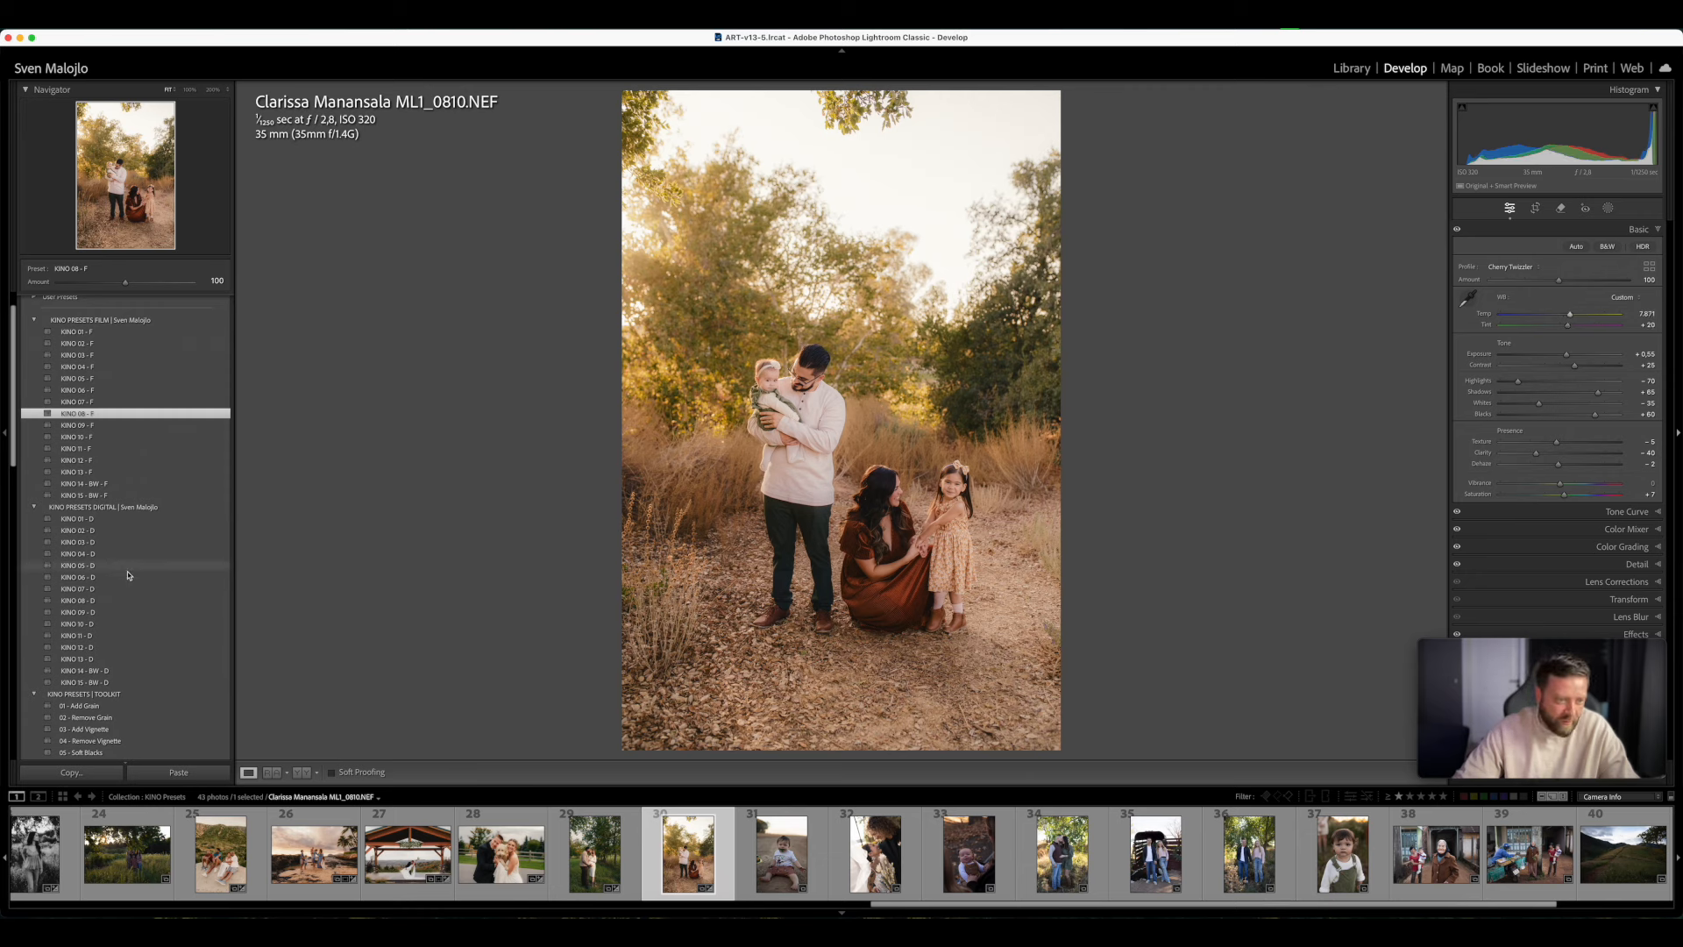
pyautogui.click(79, 600)
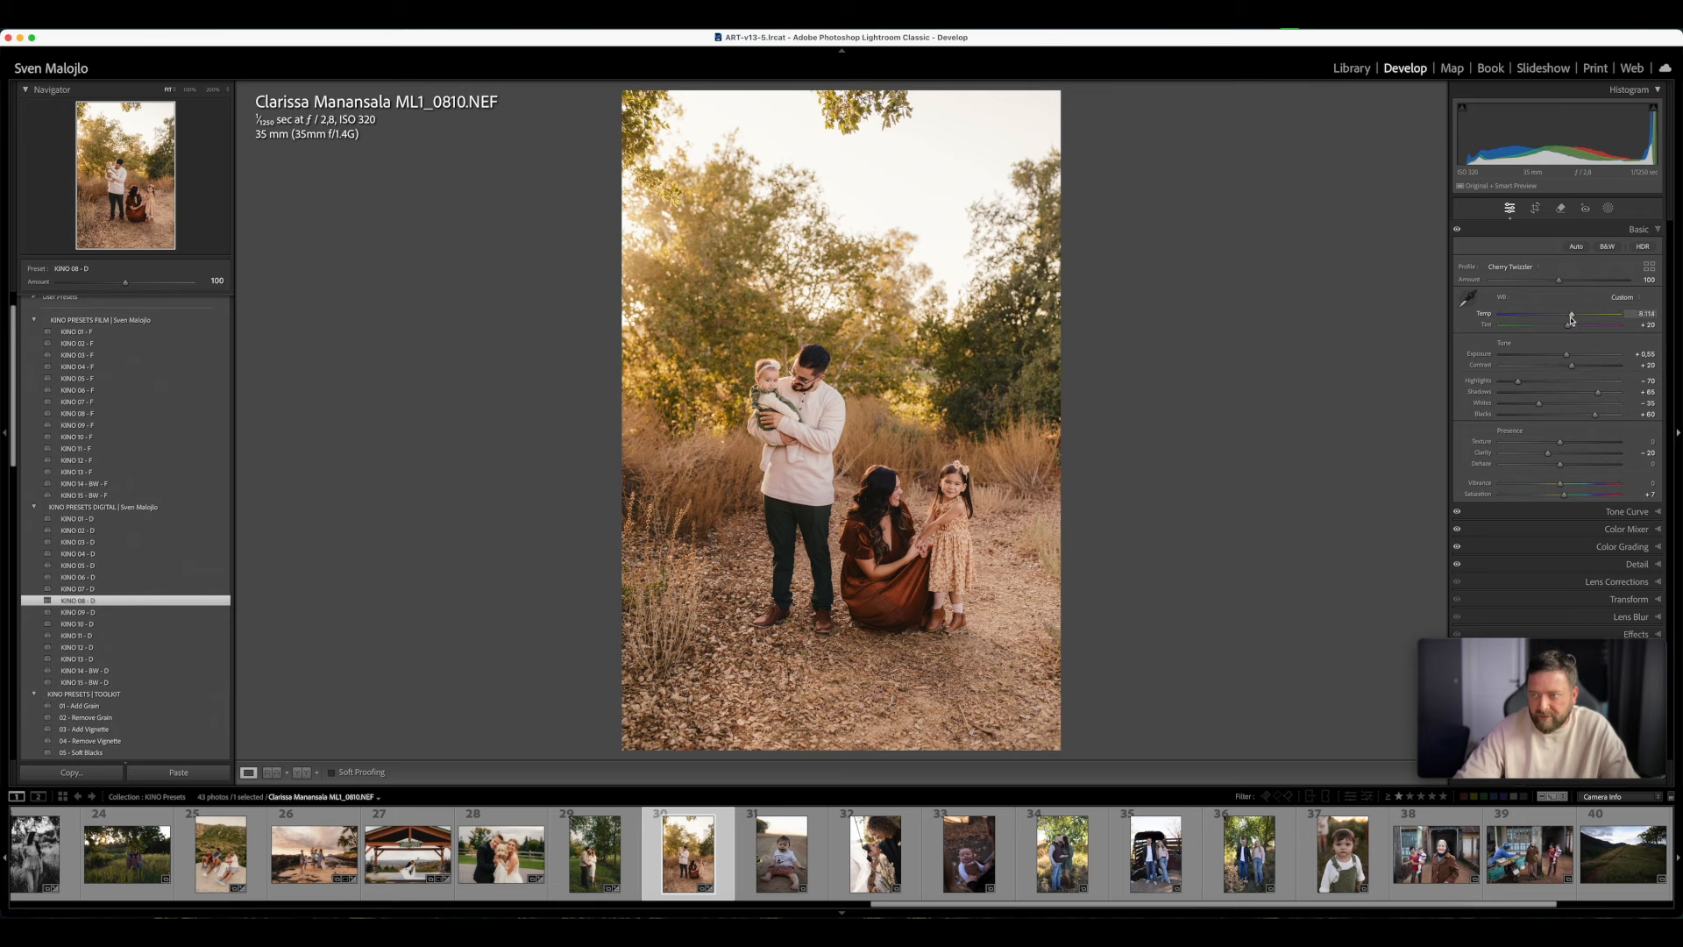
# - Set the backlit family photo's Temp to 9,534, Tint to +21 and Exposure to +0.50, and apply 07 - Contrast Pop at amount 62
pyautogui.moveTo(1575, 318); pyautogui.dragTo(1580, 315)
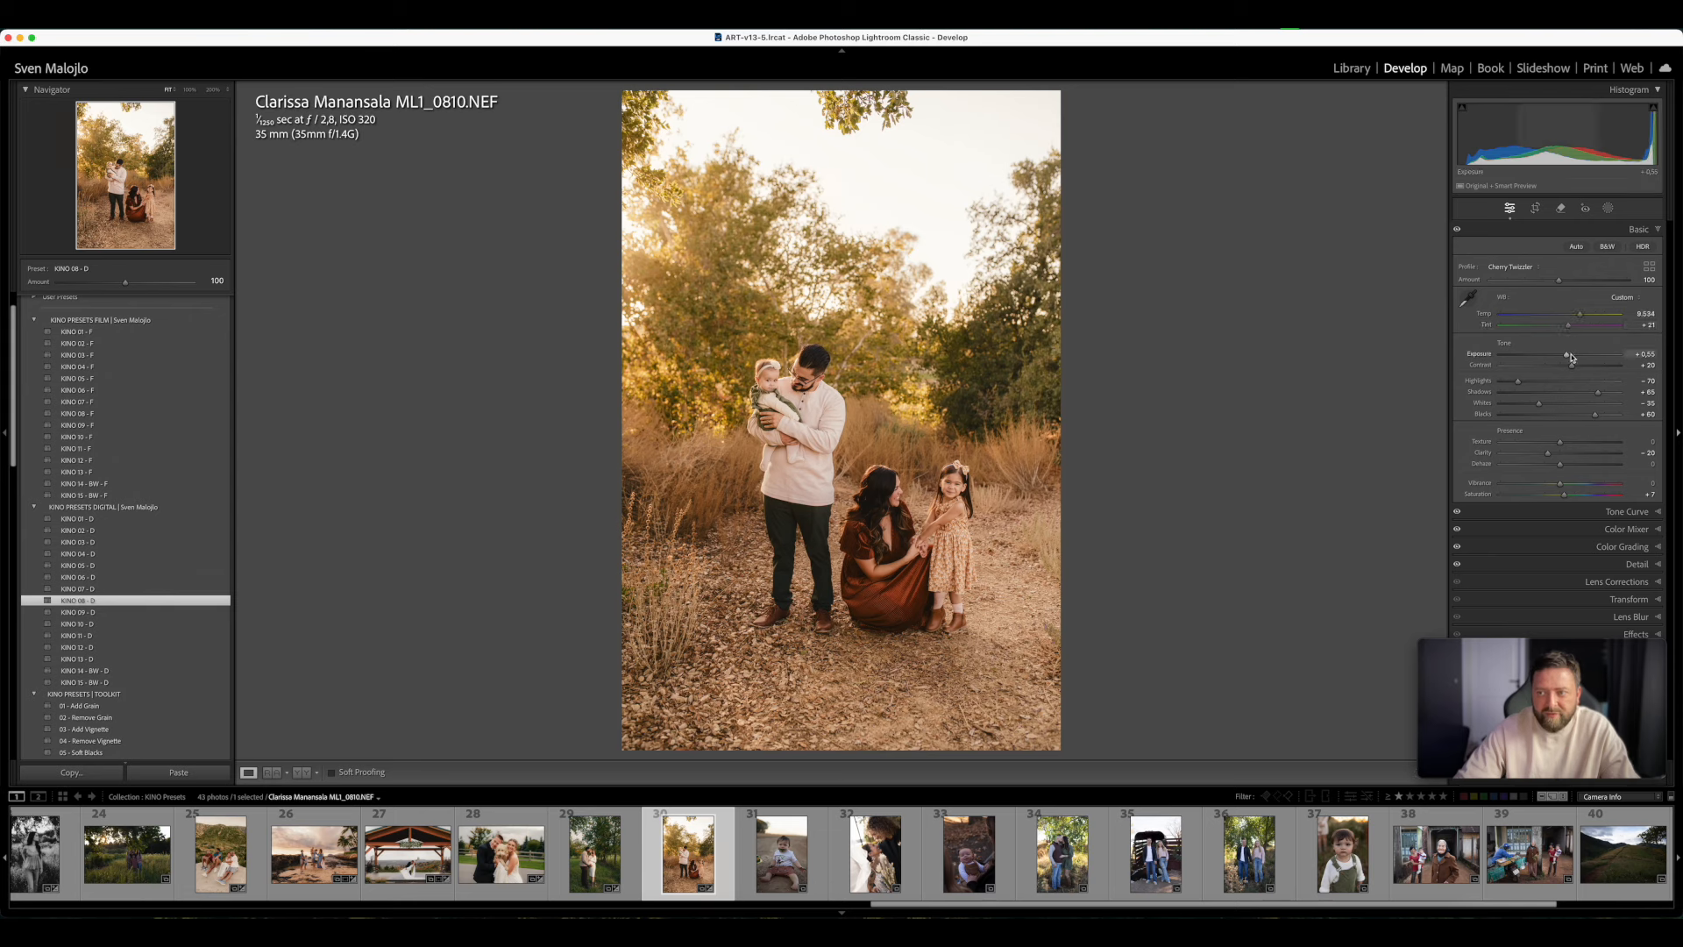
pyautogui.moveTo(1569, 358); pyautogui.dragTo(1566, 358)
pyautogui.scroll(-3, 105, 624)
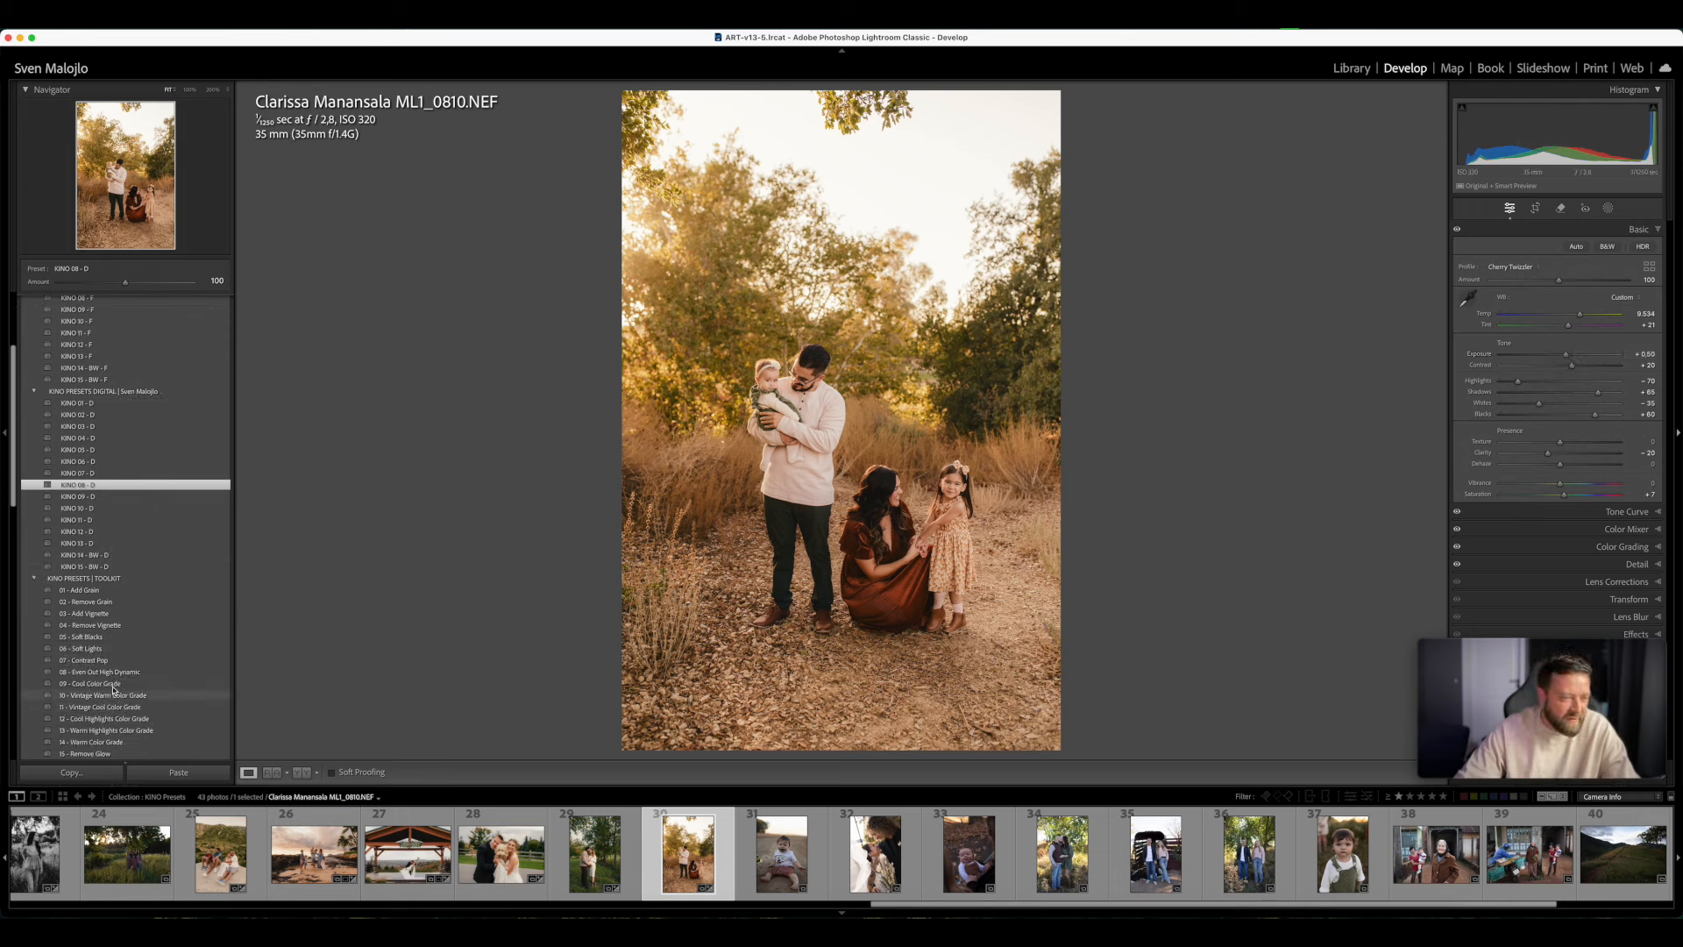
pyautogui.click(103, 661)
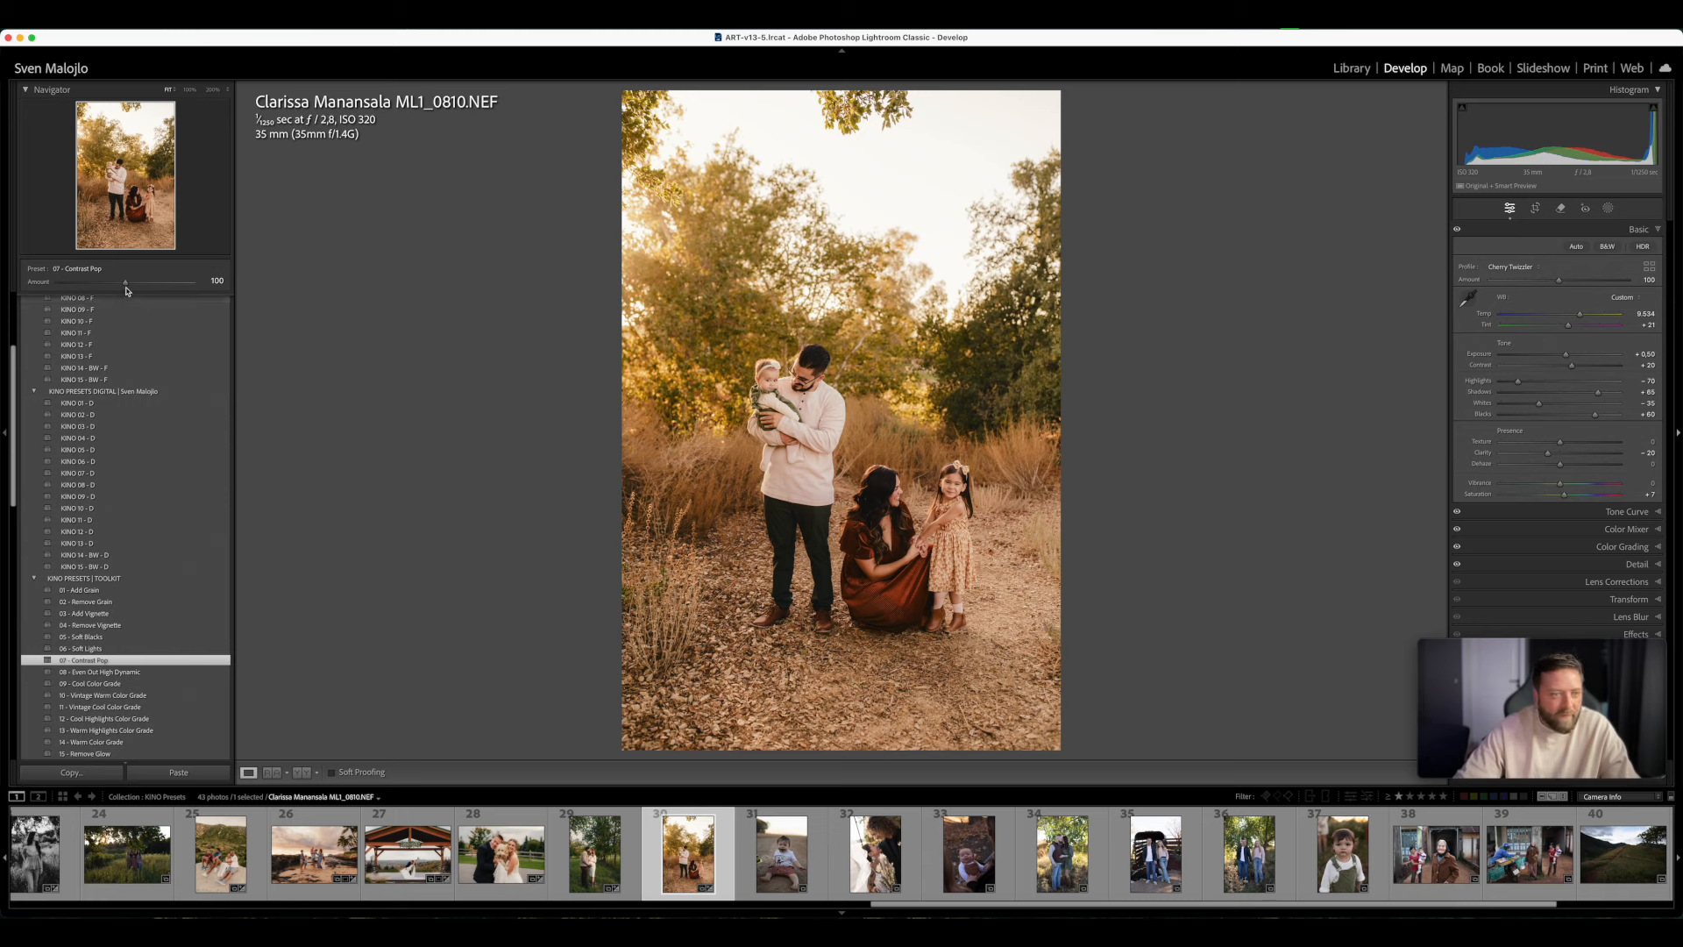
pyautogui.moveTo(124, 282); pyautogui.dragTo(95, 306)
# - Apply the AI mask preset Fx - MIST & BLOOM to the family photo at amount 85
pyautogui.scroll(-5, 103, 568)
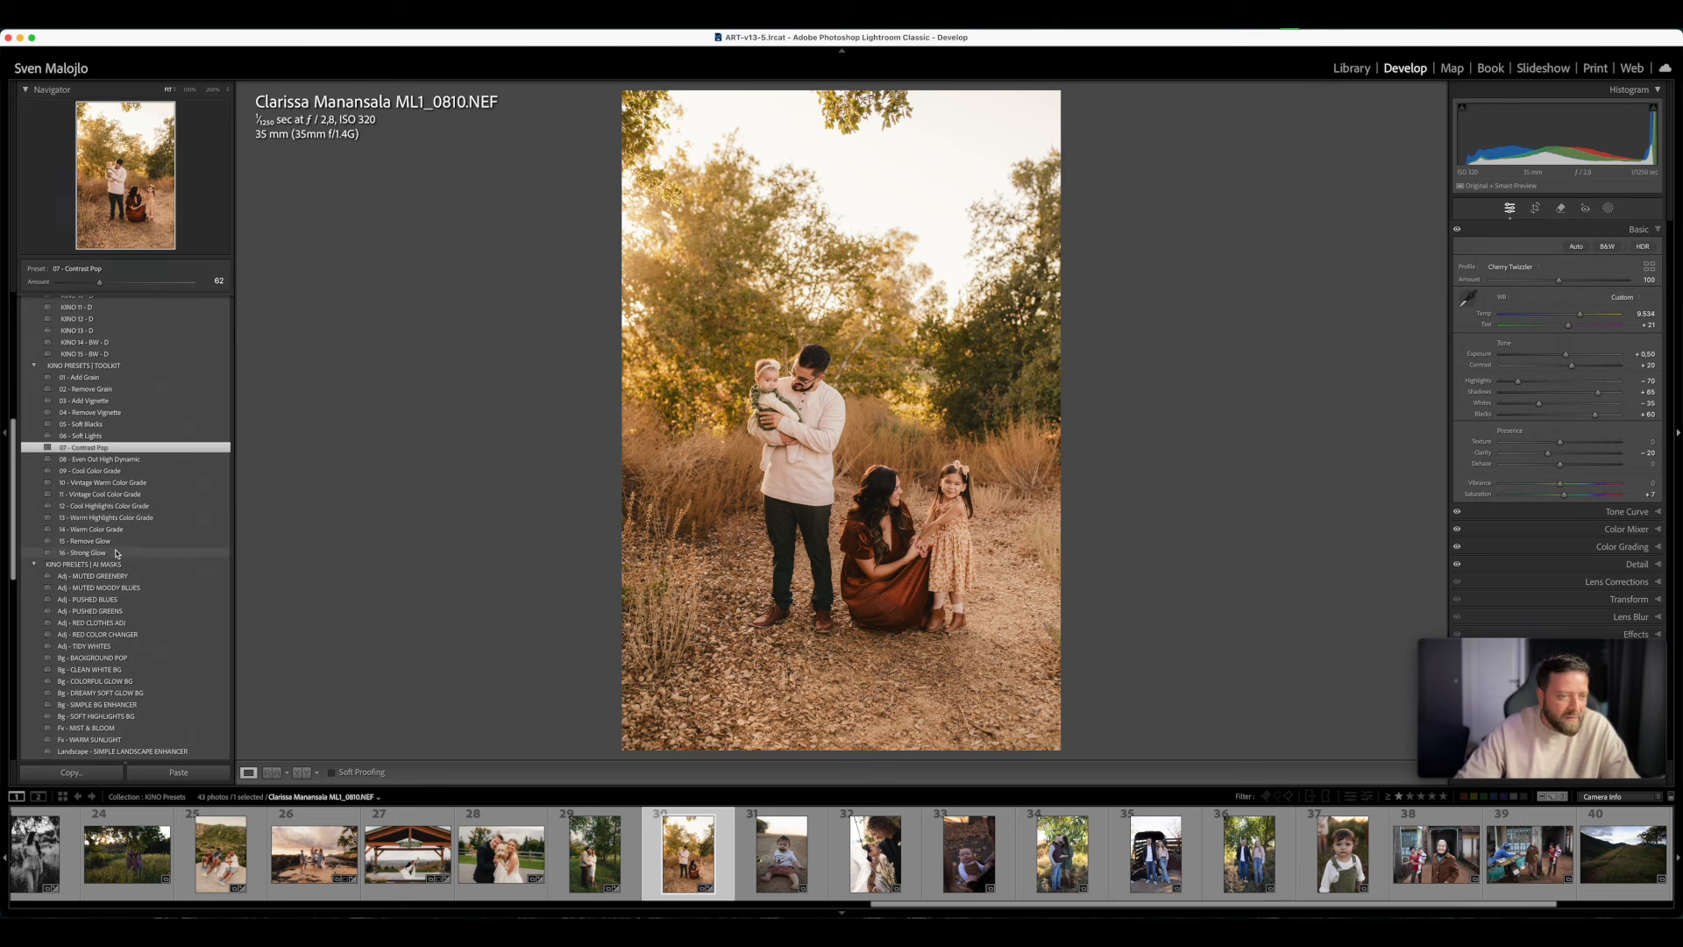
pyautogui.scroll(-2, 118, 614)
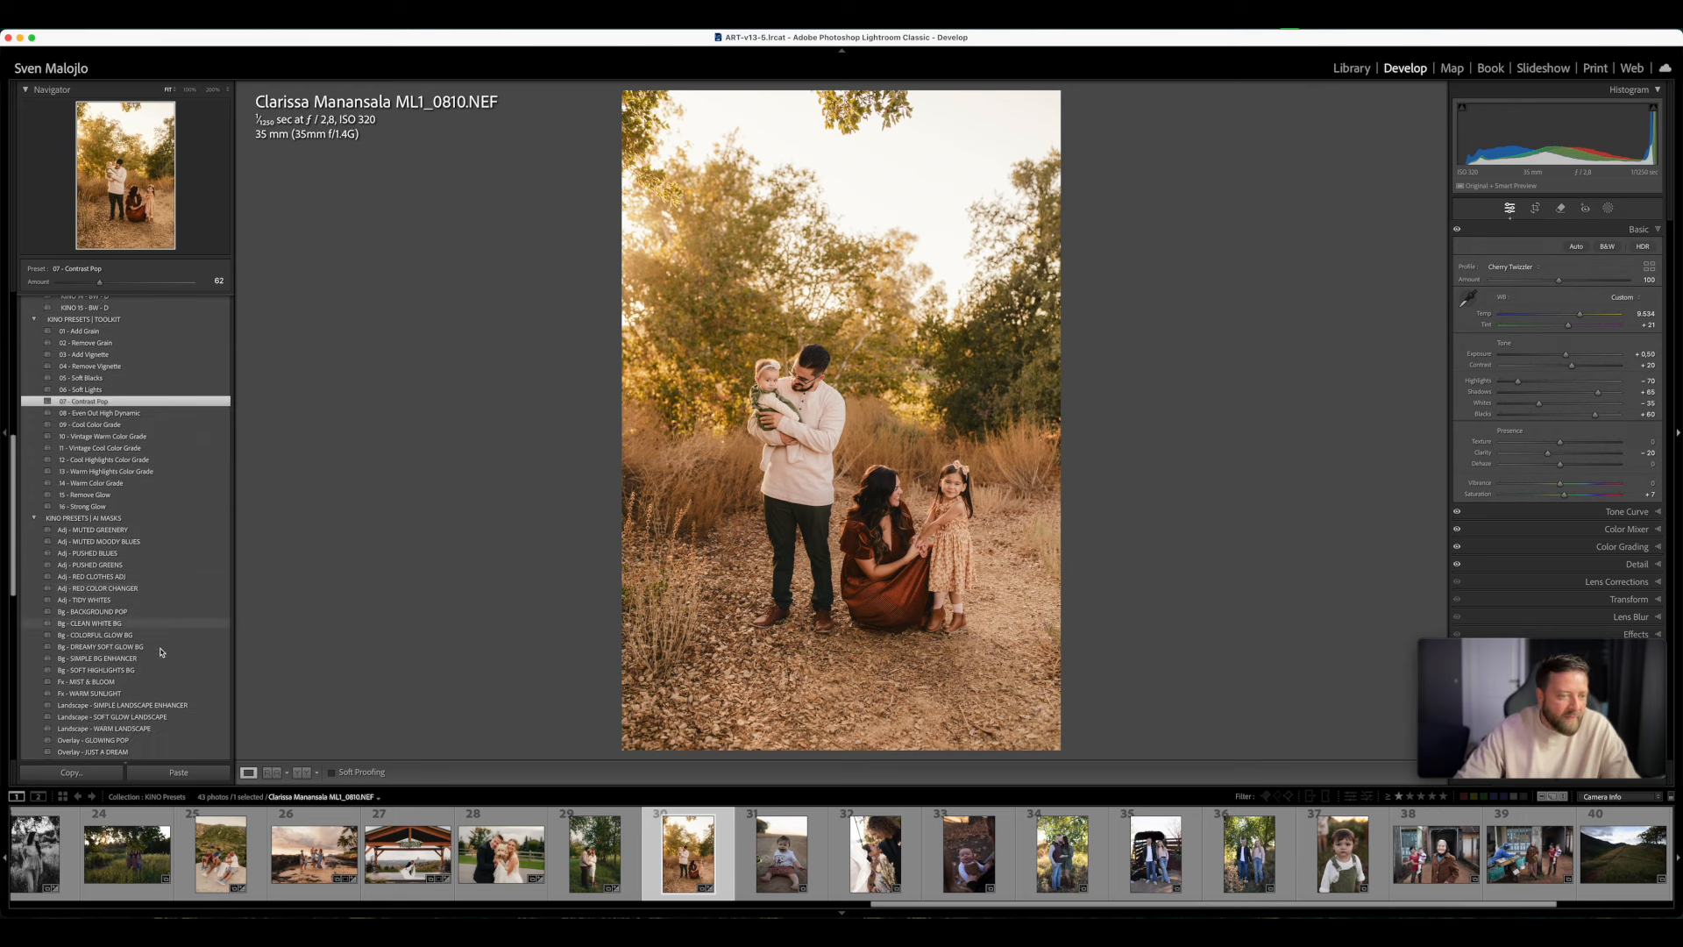
pyautogui.click(103, 682)
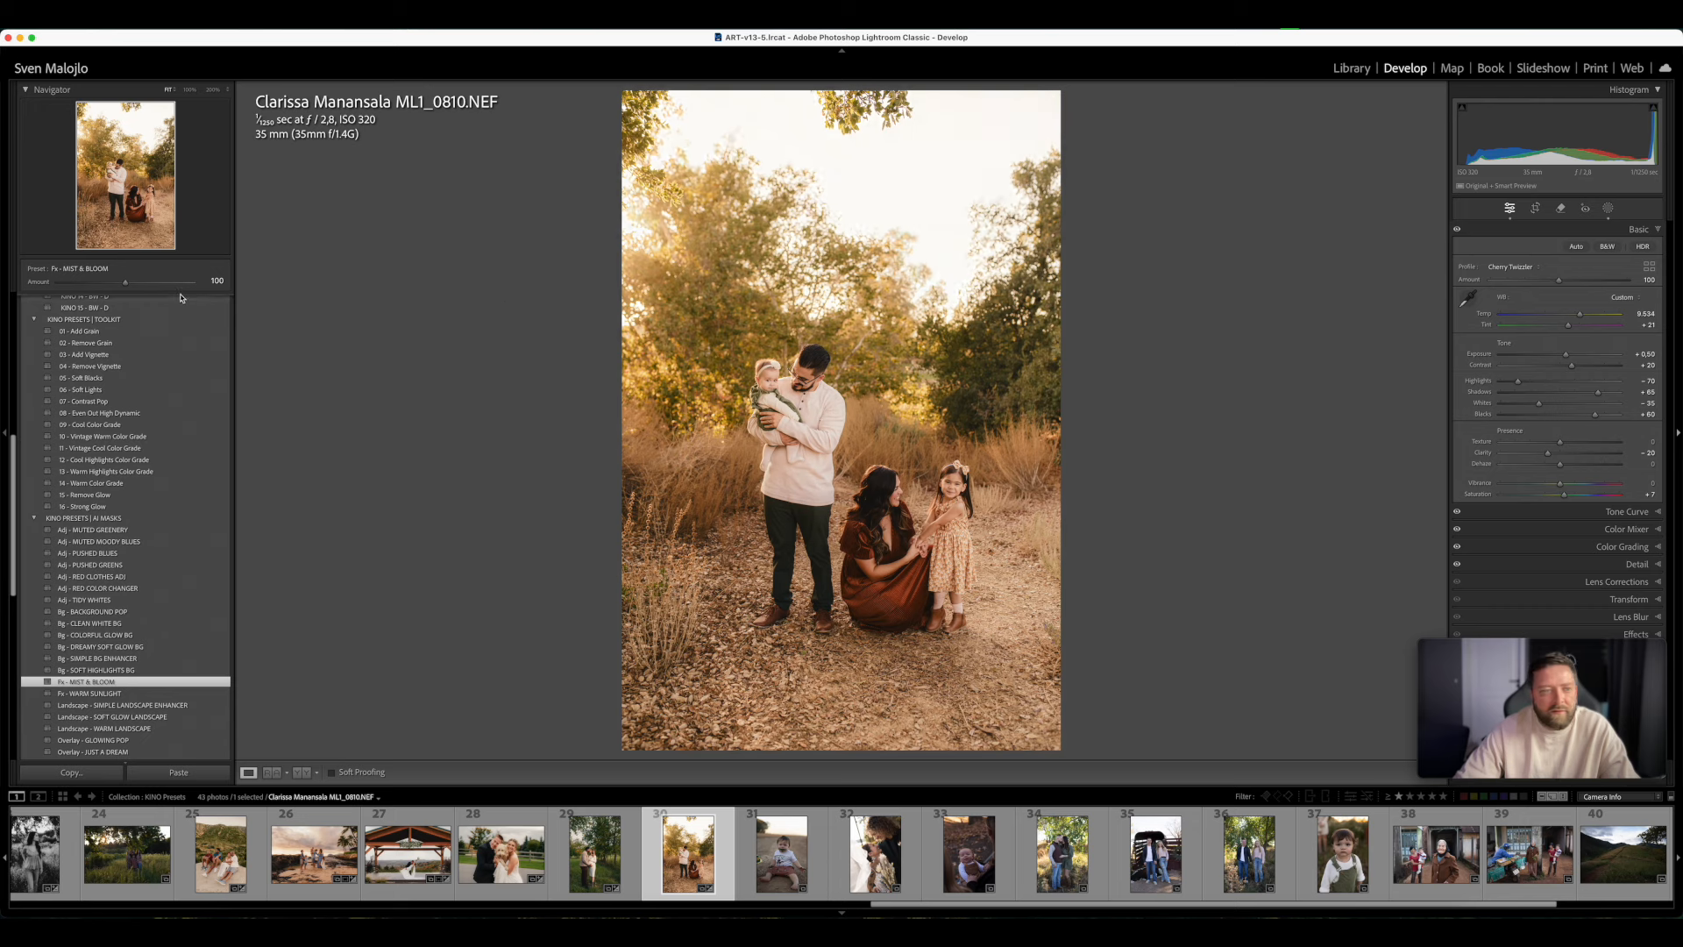
pyautogui.moveTo(125, 281)
pyautogui.mouseDown()
pyautogui.moveTo(143, 281)
pyautogui.moveTo(70, 289)
pyautogui.moveTo(115, 305)
pyautogui.mouseUp()
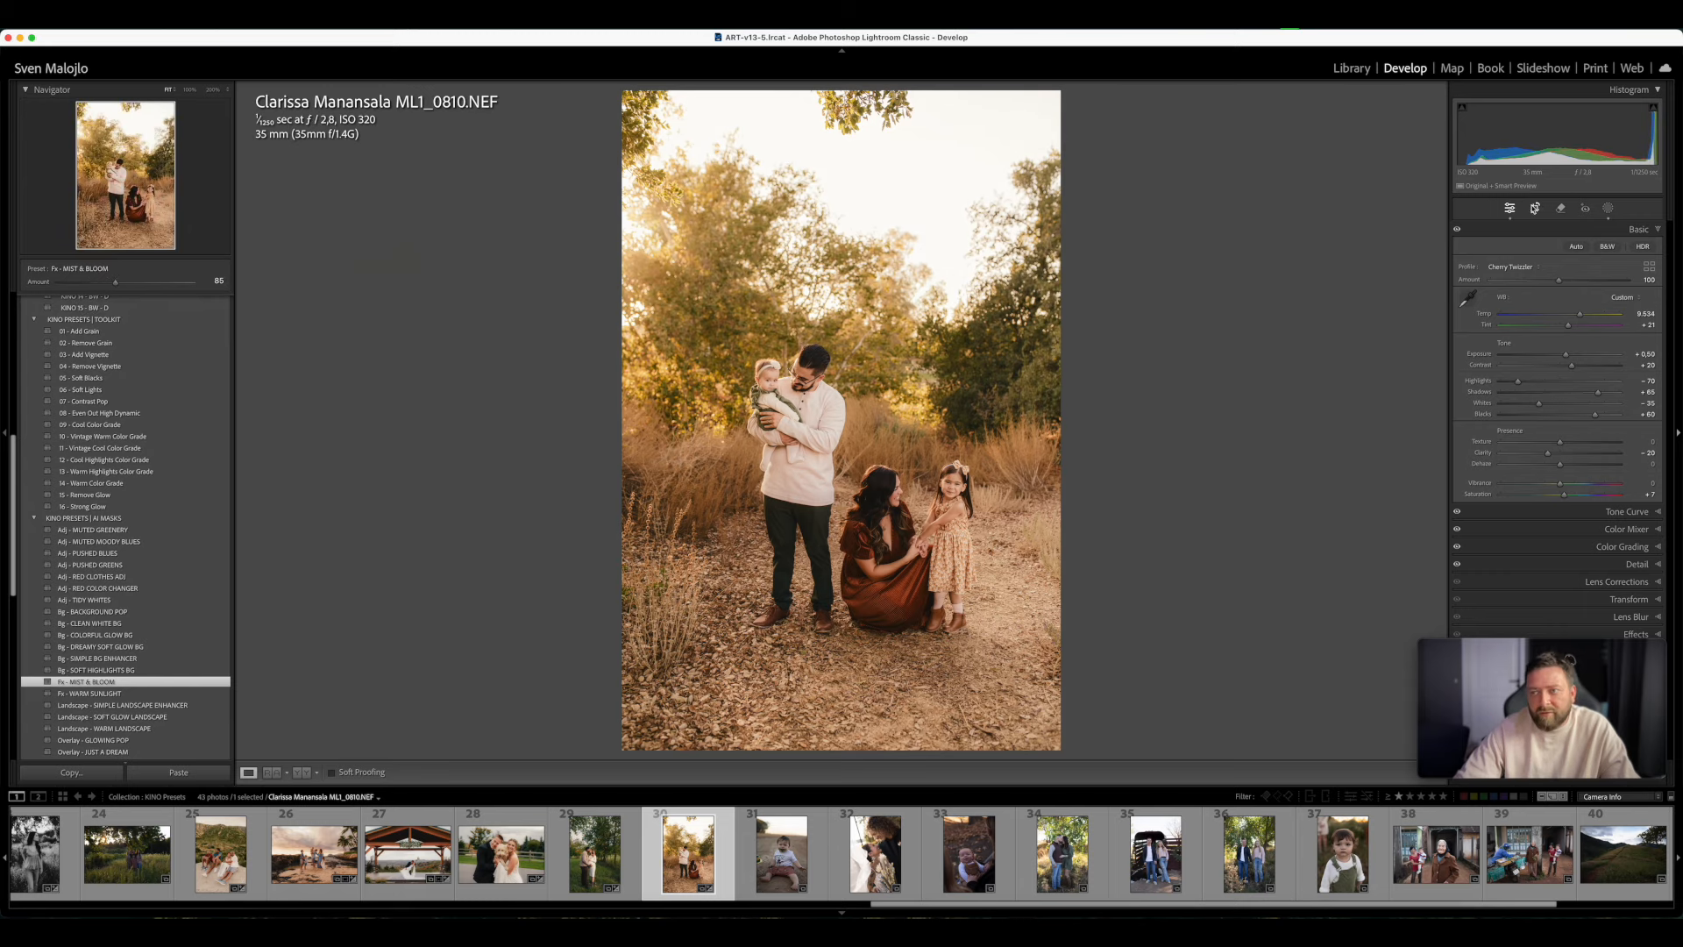
# - Crop the family photo tighter around the four people in its original aspect ratio and compare it before and after
pyautogui.click(1535, 208)
pyautogui.moveTo(841, 92); pyautogui.dragTo(852, 146)
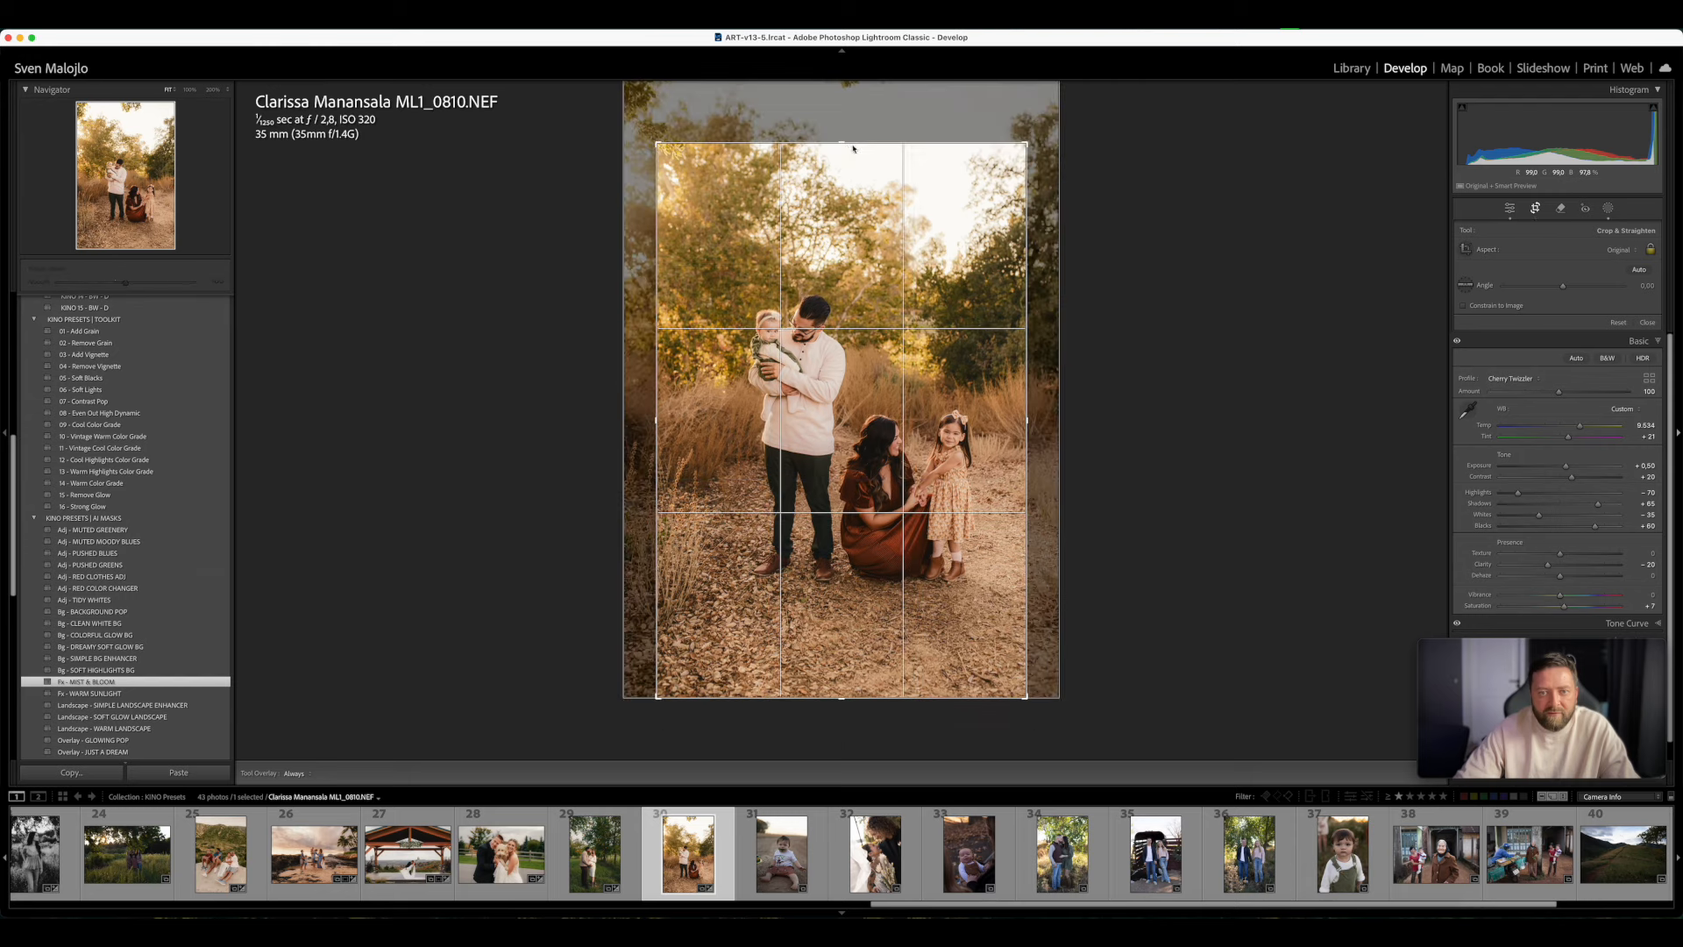
pyautogui.press('Return')
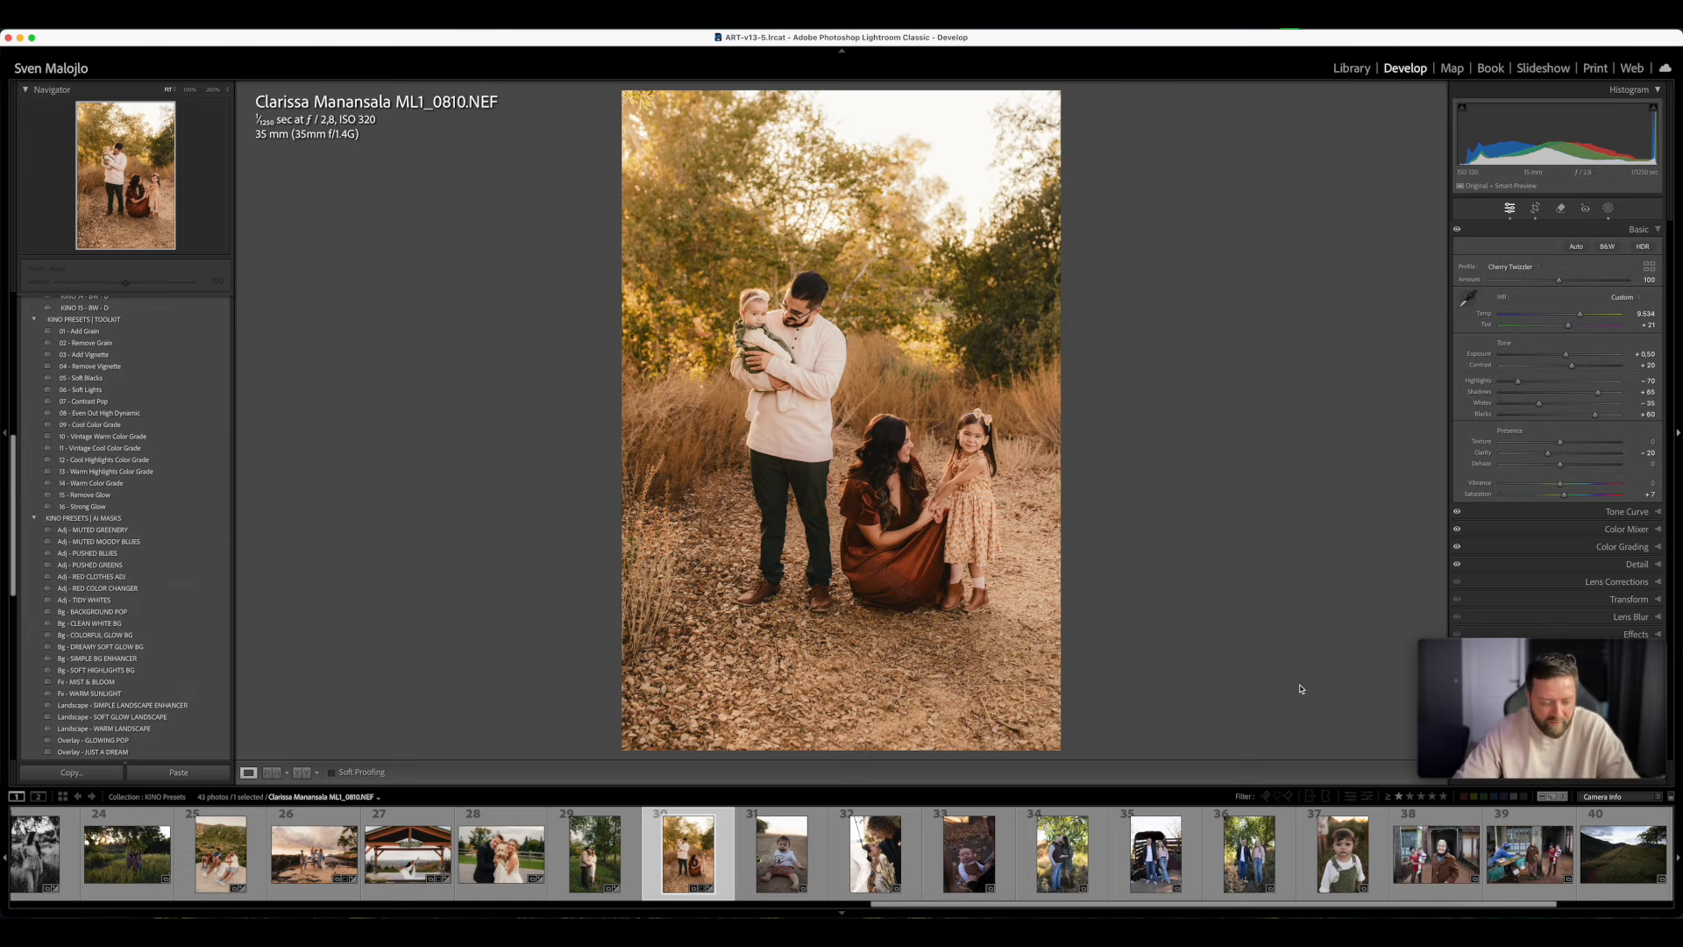
pyautogui.press('y')
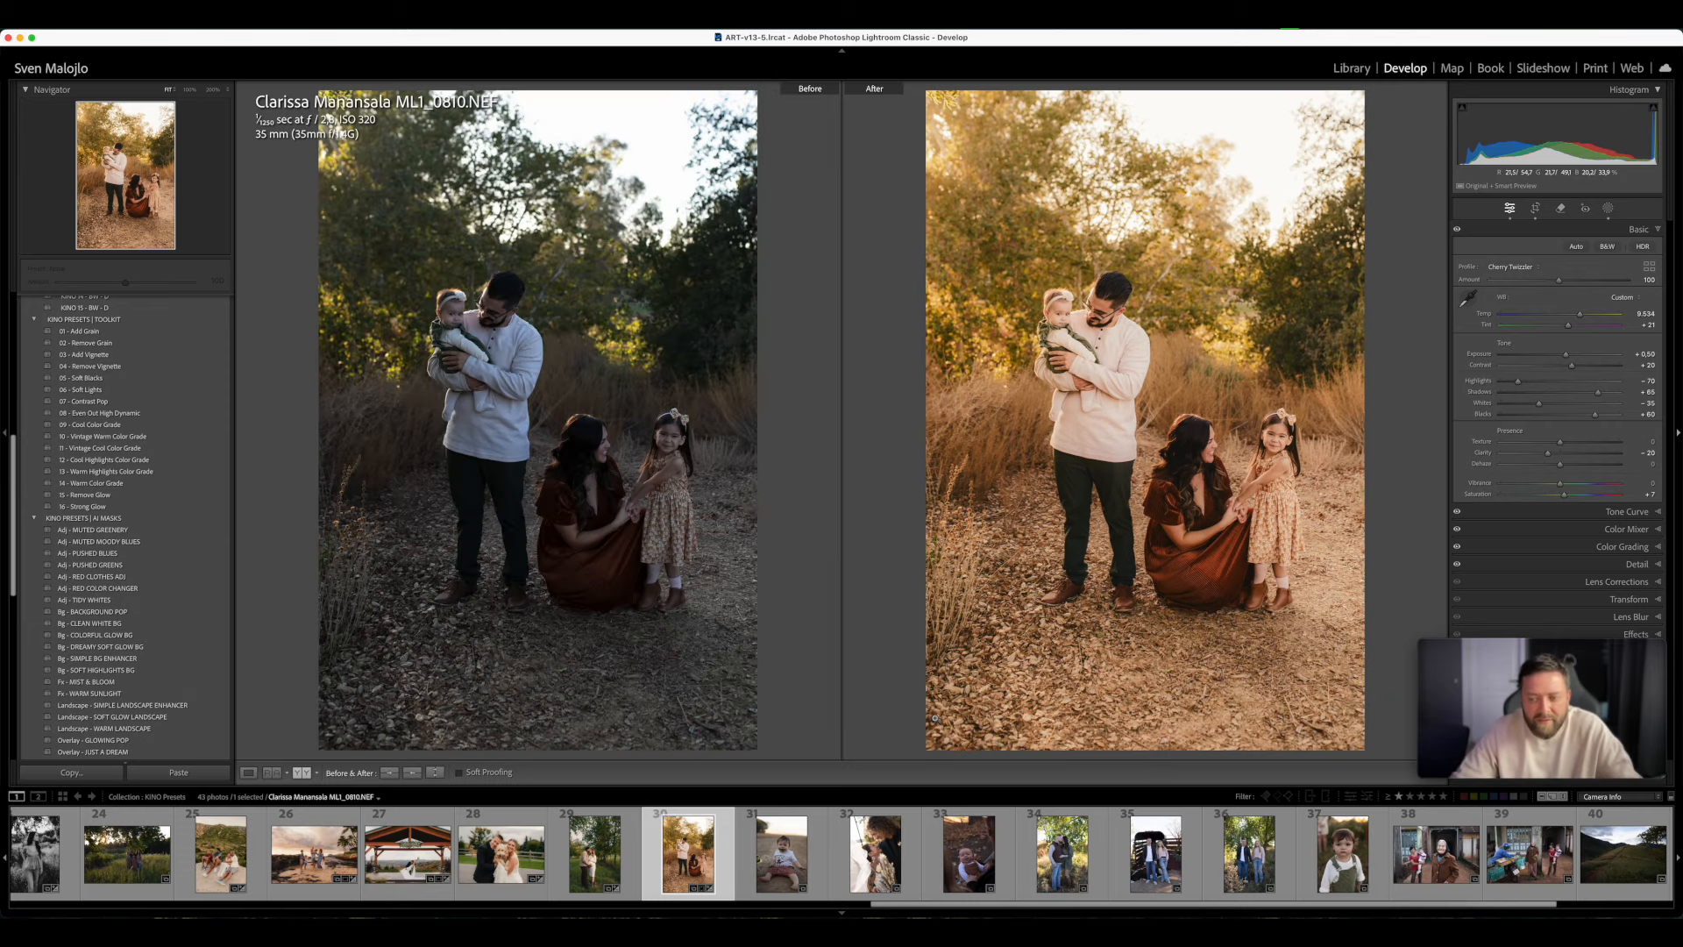
pyautogui.press('y')
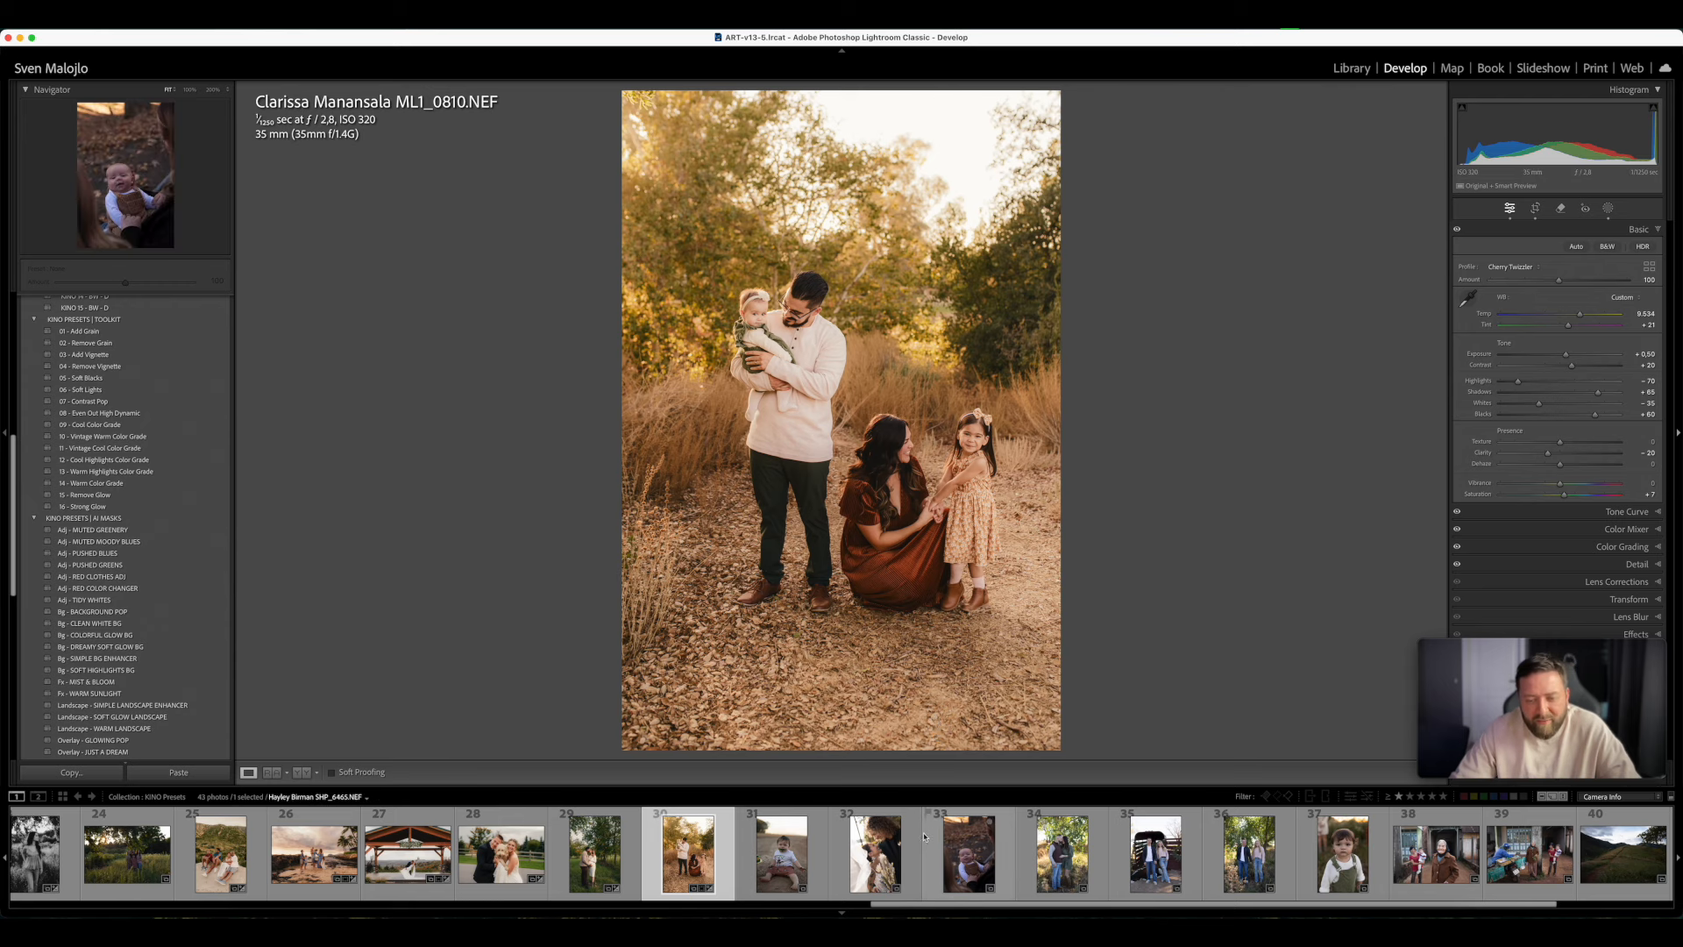
# - Open photo 31 of the sitting toddler, apply KINO 06 - F, and set Temp to 8,663, Tint to +15 and Exposure to +0.20
pyautogui.click(781, 853)
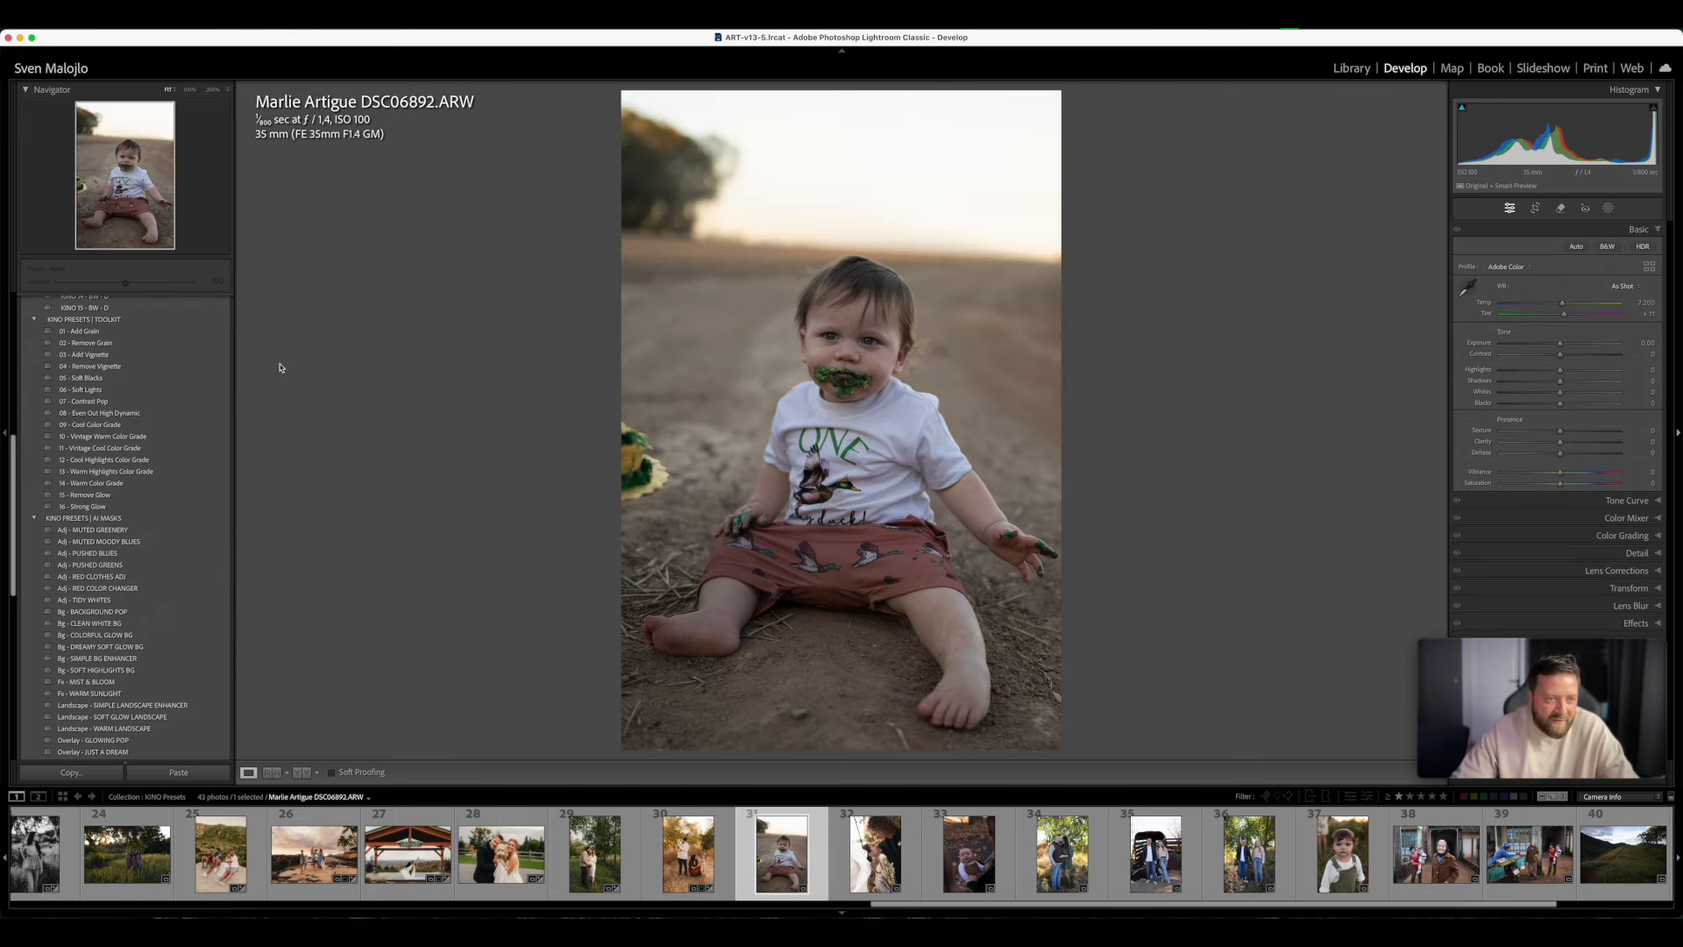
pyautogui.scroll(10, 117, 379)
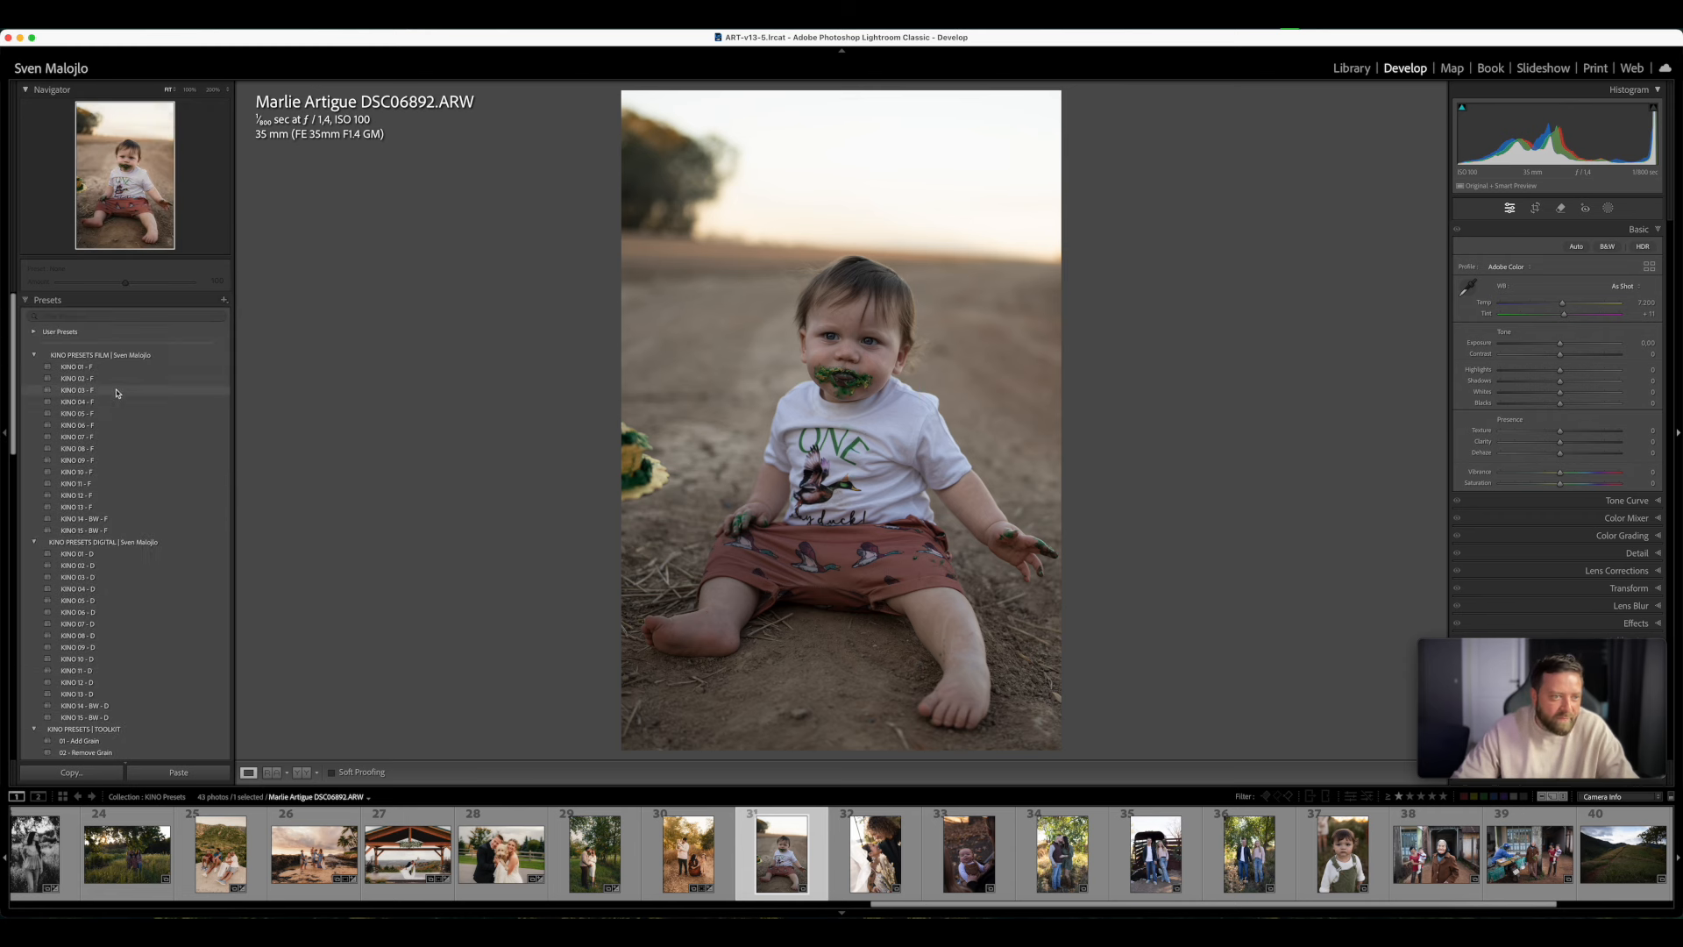
pyautogui.click(110, 424)
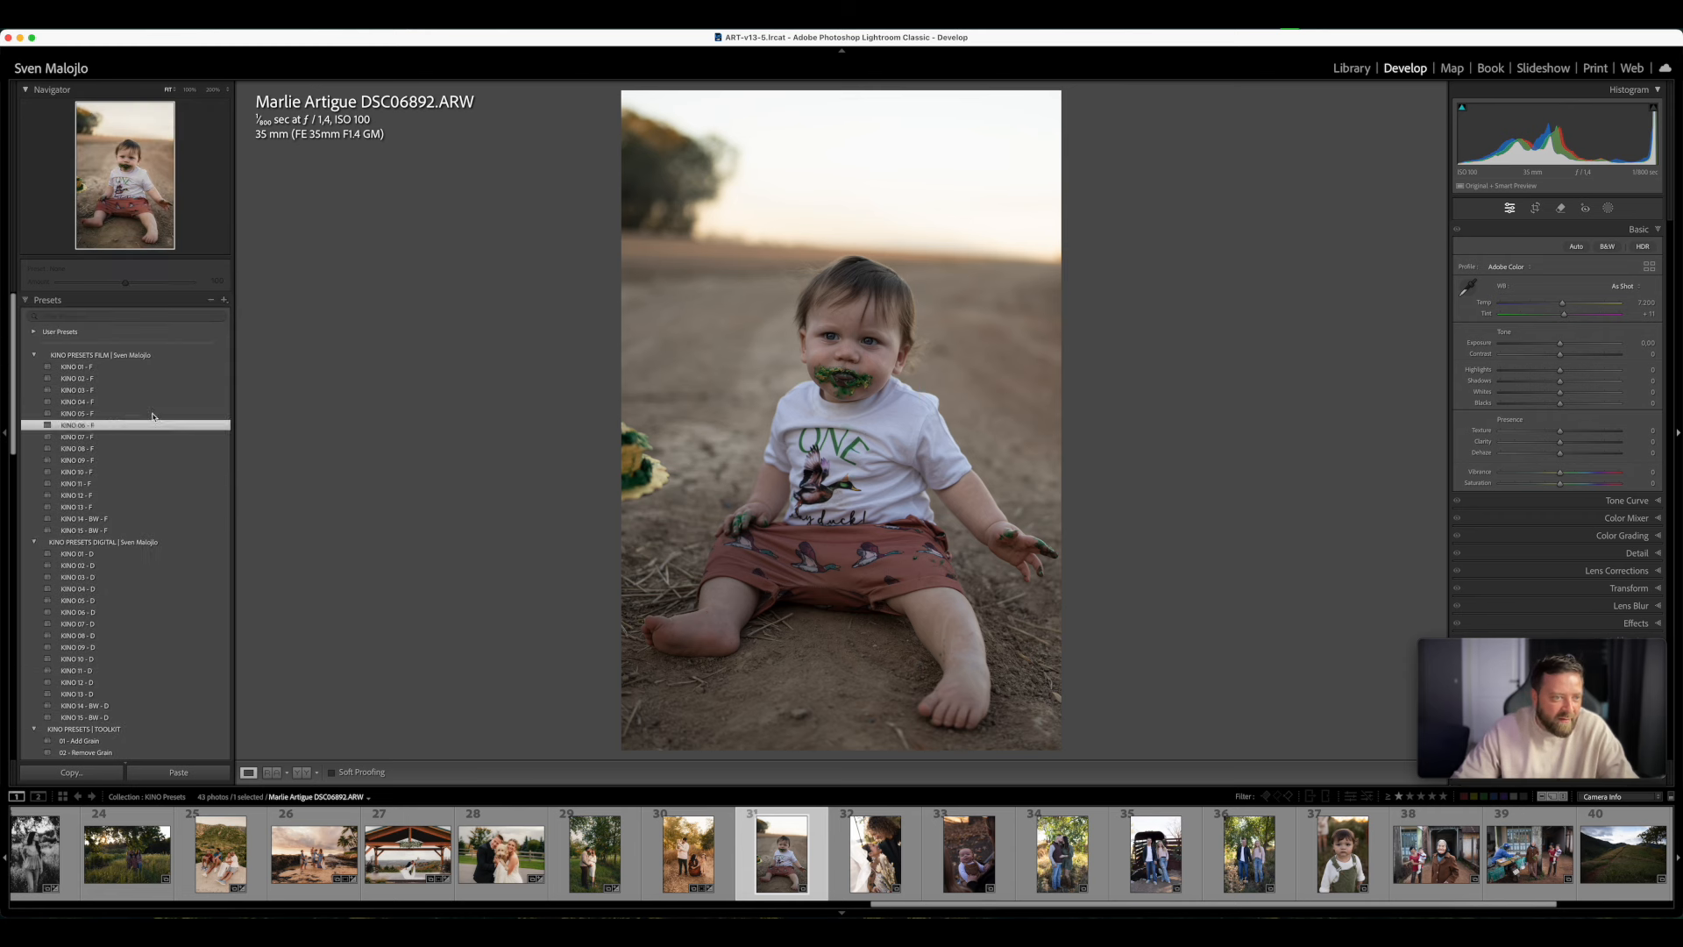
pyautogui.moveTo(1554, 357)
pyautogui.mouseDown()
pyautogui.moveTo(1575, 317)
pyautogui.moveTo(1567, 330)
pyautogui.mouseUp()
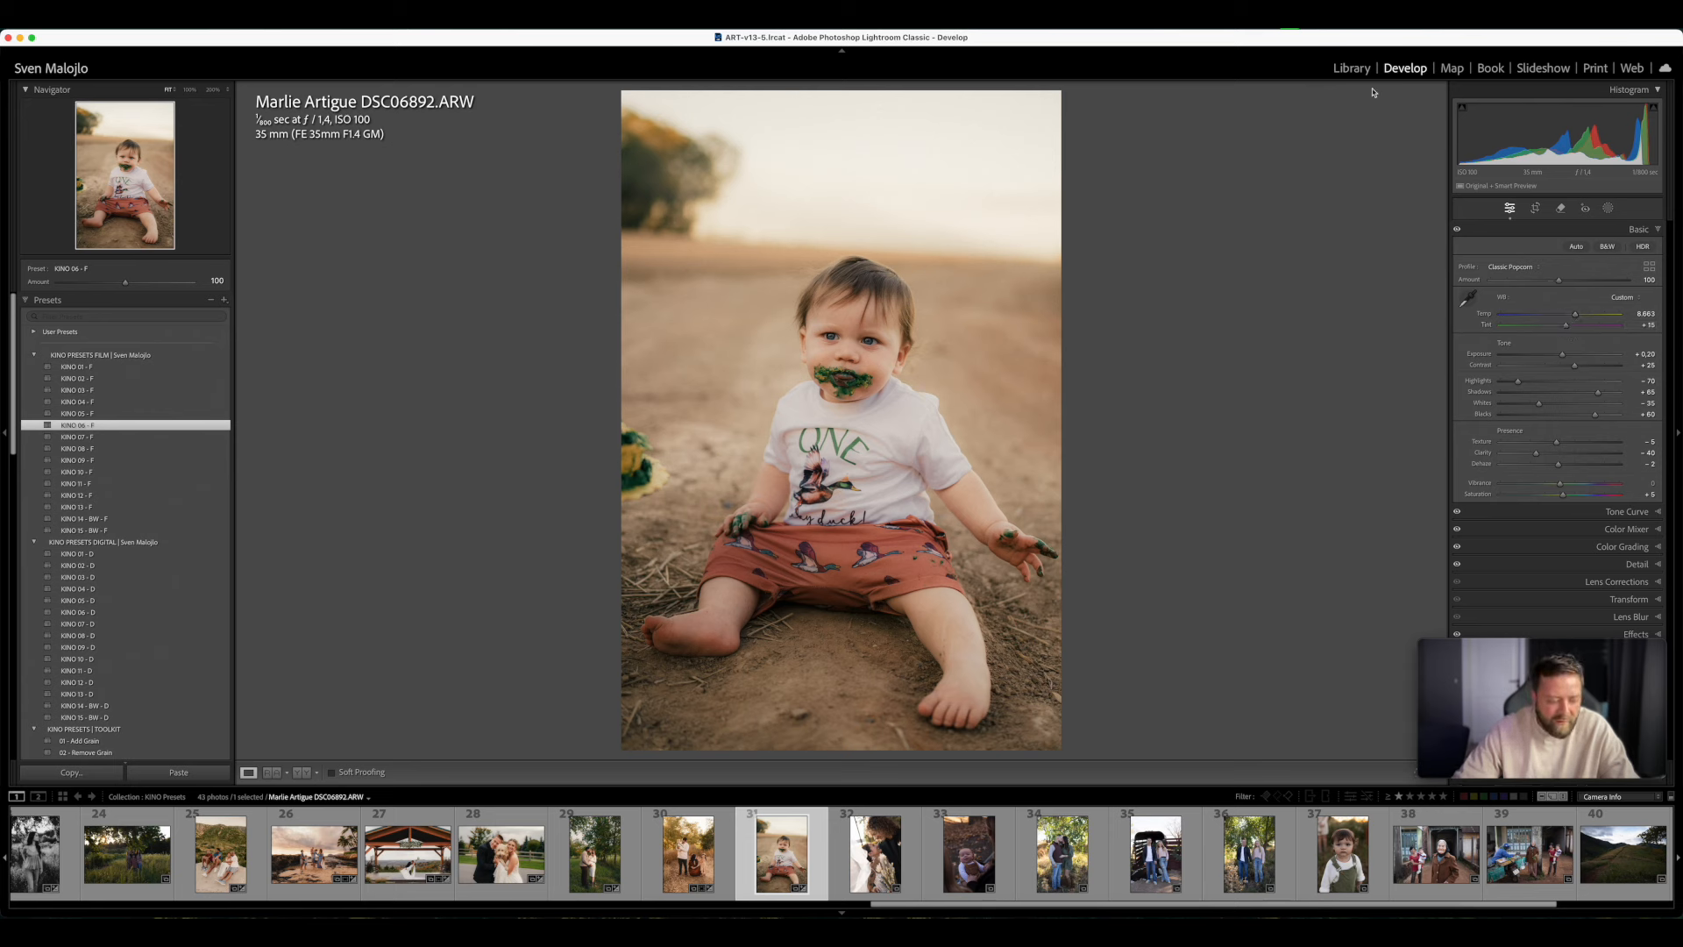
# - Switch the photo info overlay to show the capture date and pixel dimensions
pyautogui.press('i')
pyautogui.press('i')
pyautogui.press('i')
pyautogui.press('i')
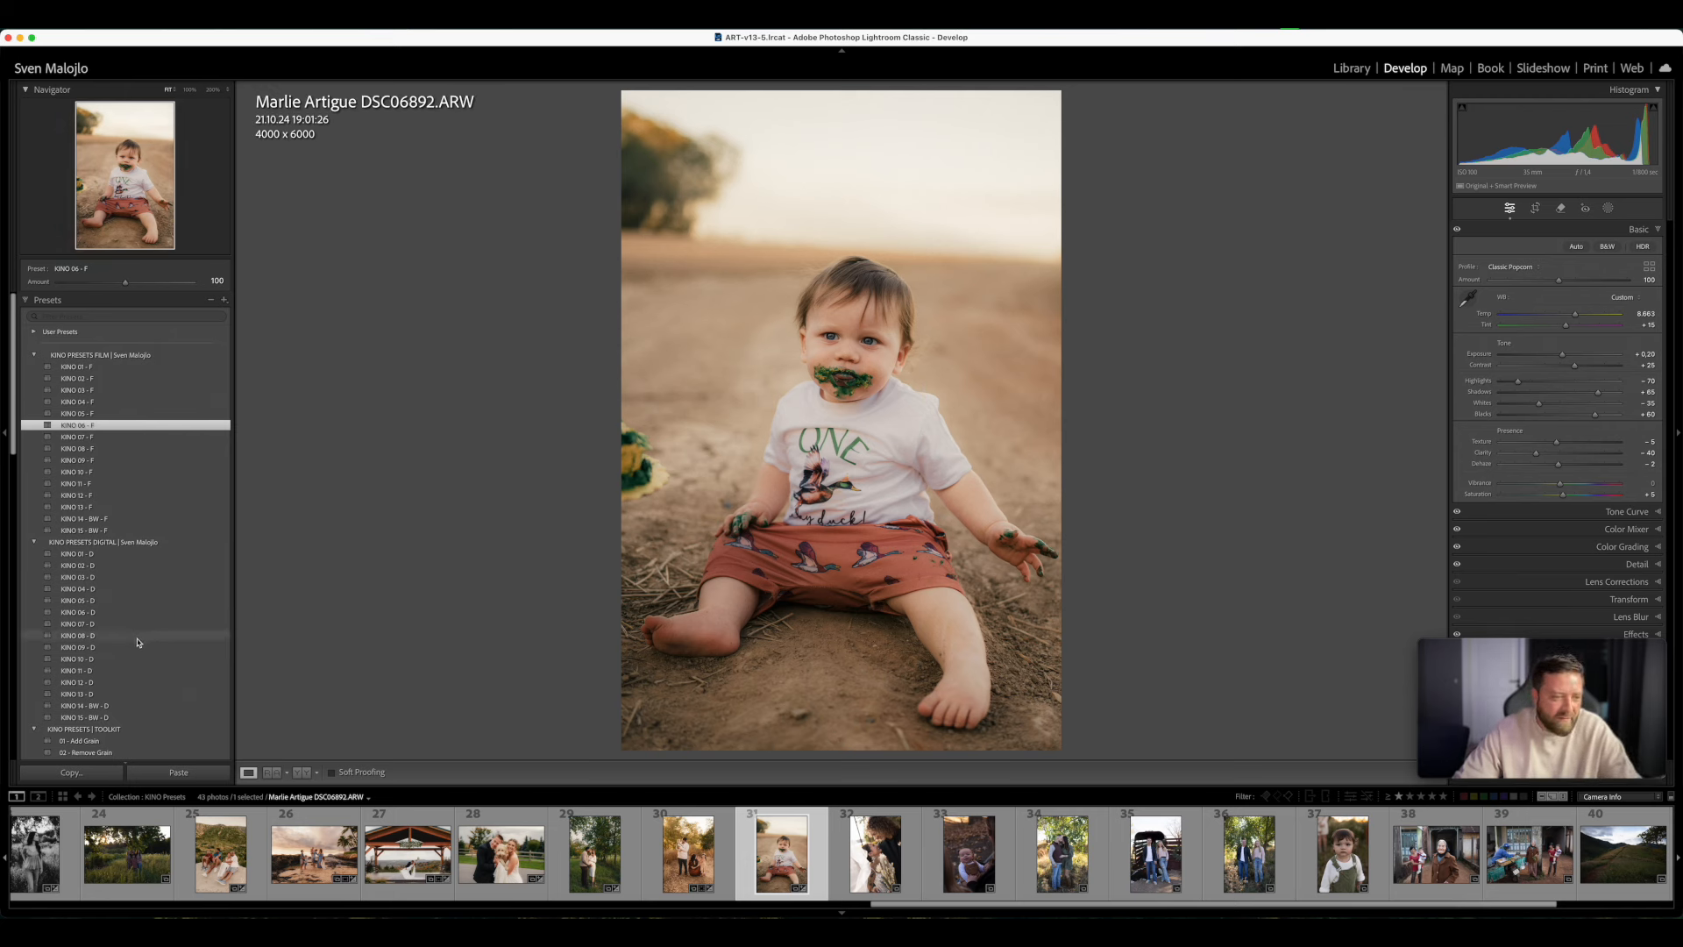
# - Apply 07 - Contrast Pop to the toddler photo at amount 115, set Exposure to +0.25, and compare before and after
pyautogui.scroll(-10, 138, 642)
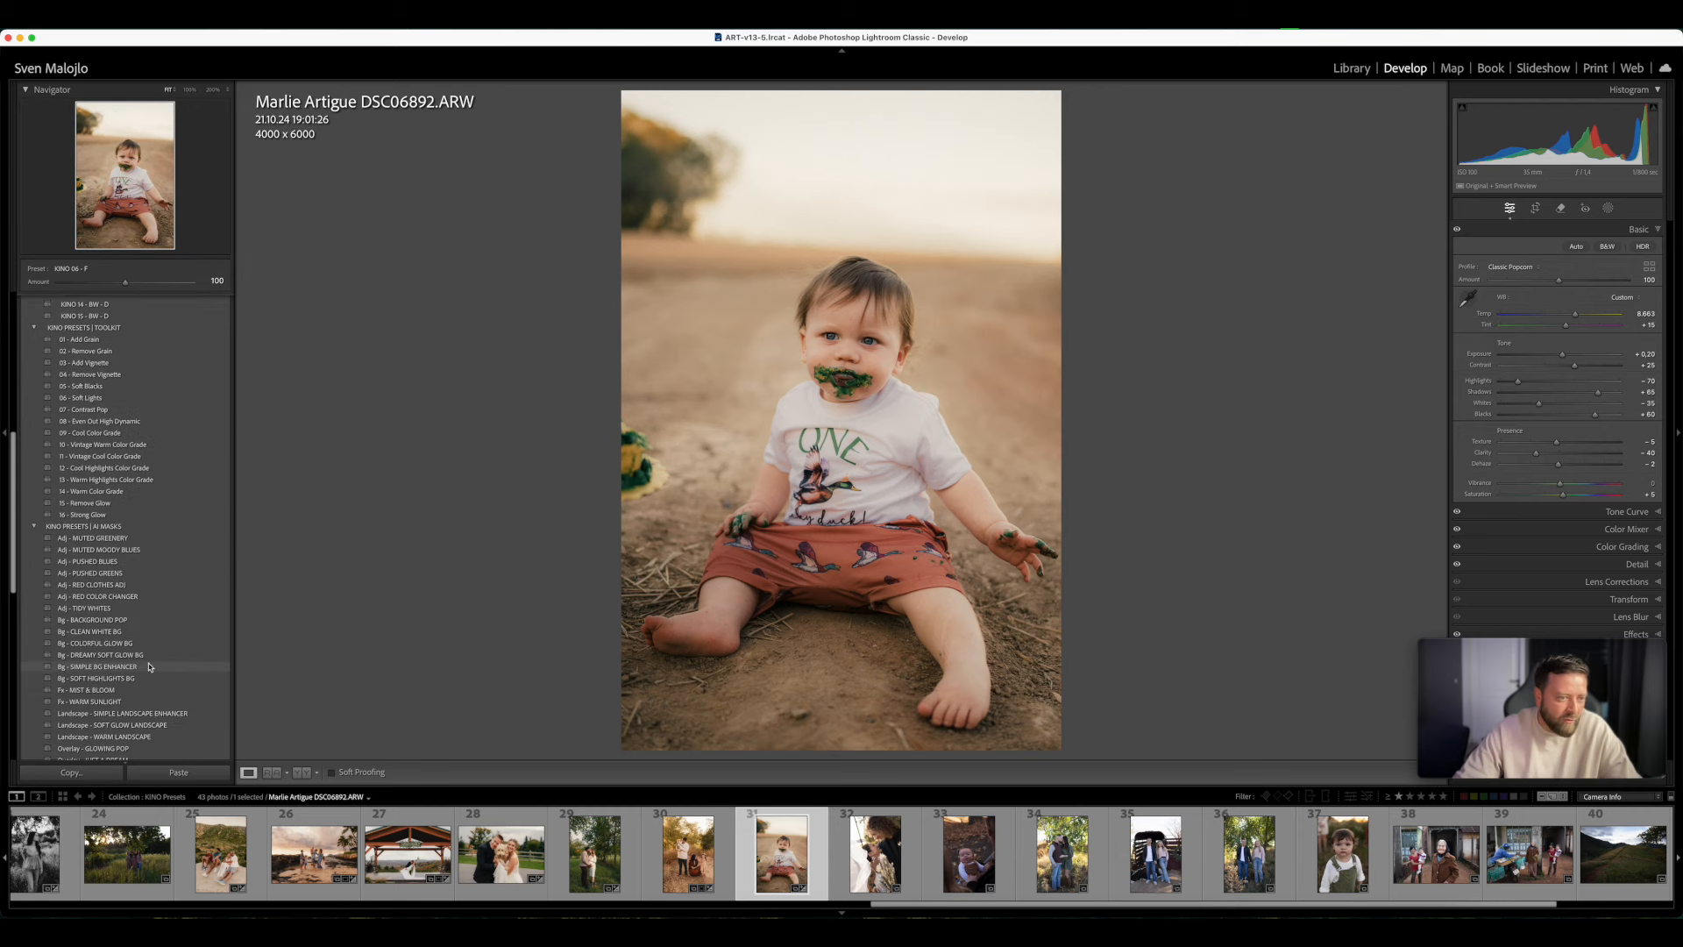
pyautogui.click(109, 410)
pyautogui.moveTo(125, 283)
pyautogui.mouseDown()
pyautogui.moveTo(149, 282)
pyautogui.moveTo(135, 282)
pyautogui.mouseUp()
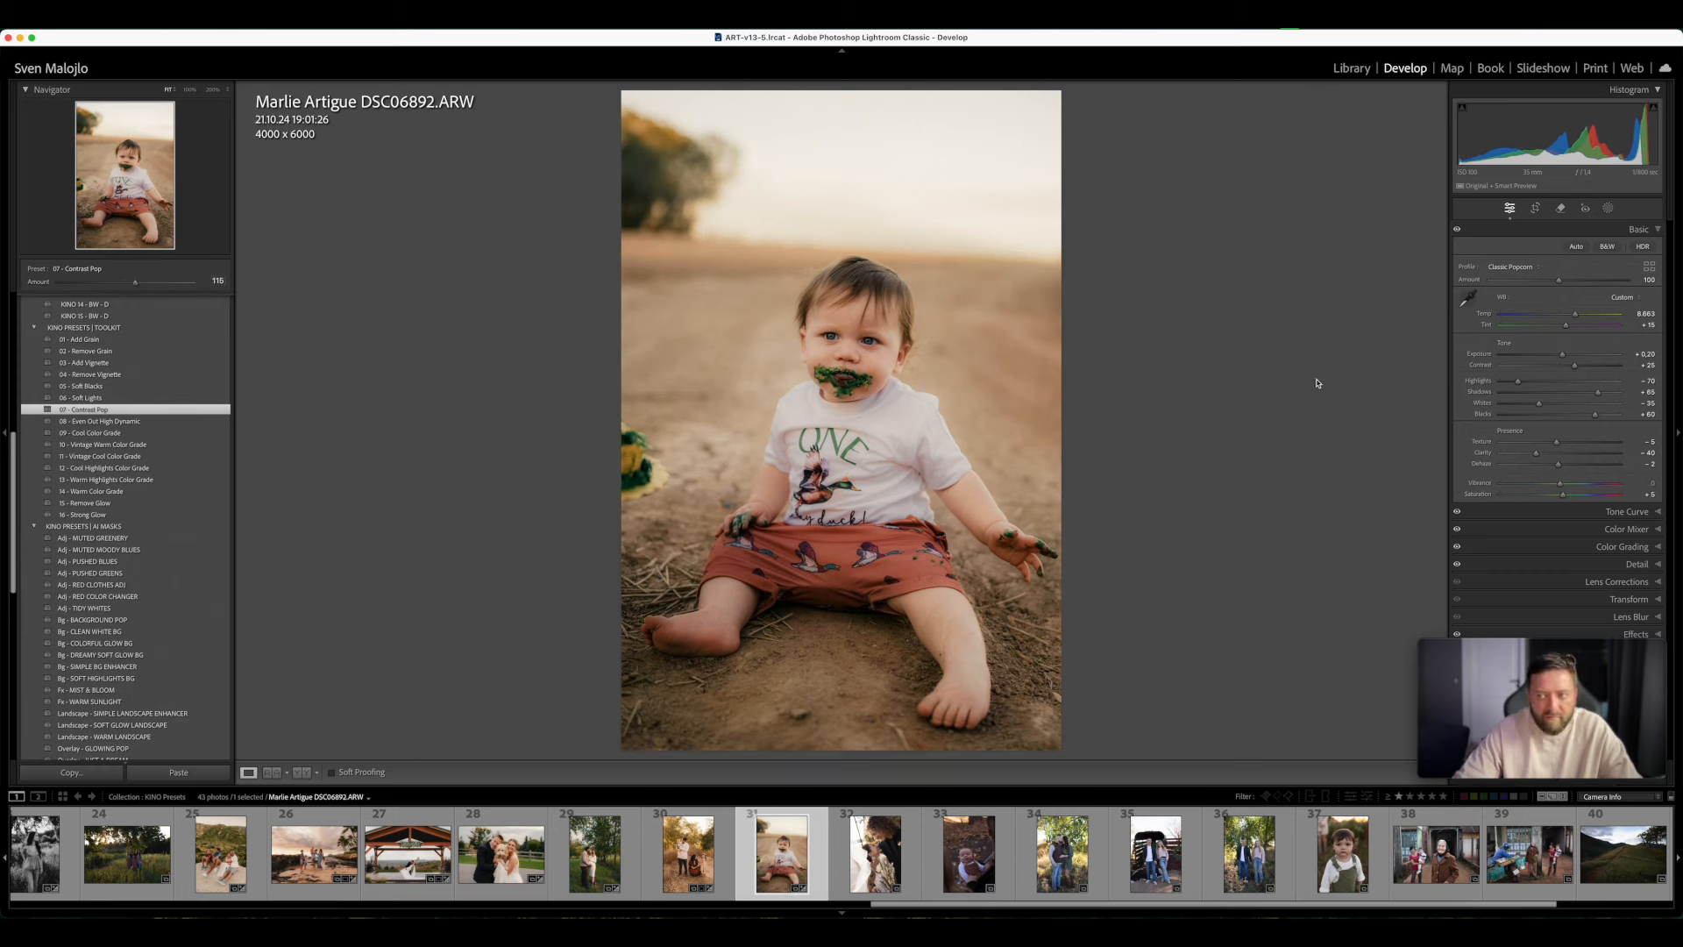
pyautogui.moveTo(1565, 358); pyautogui.dragTo(1563, 358)
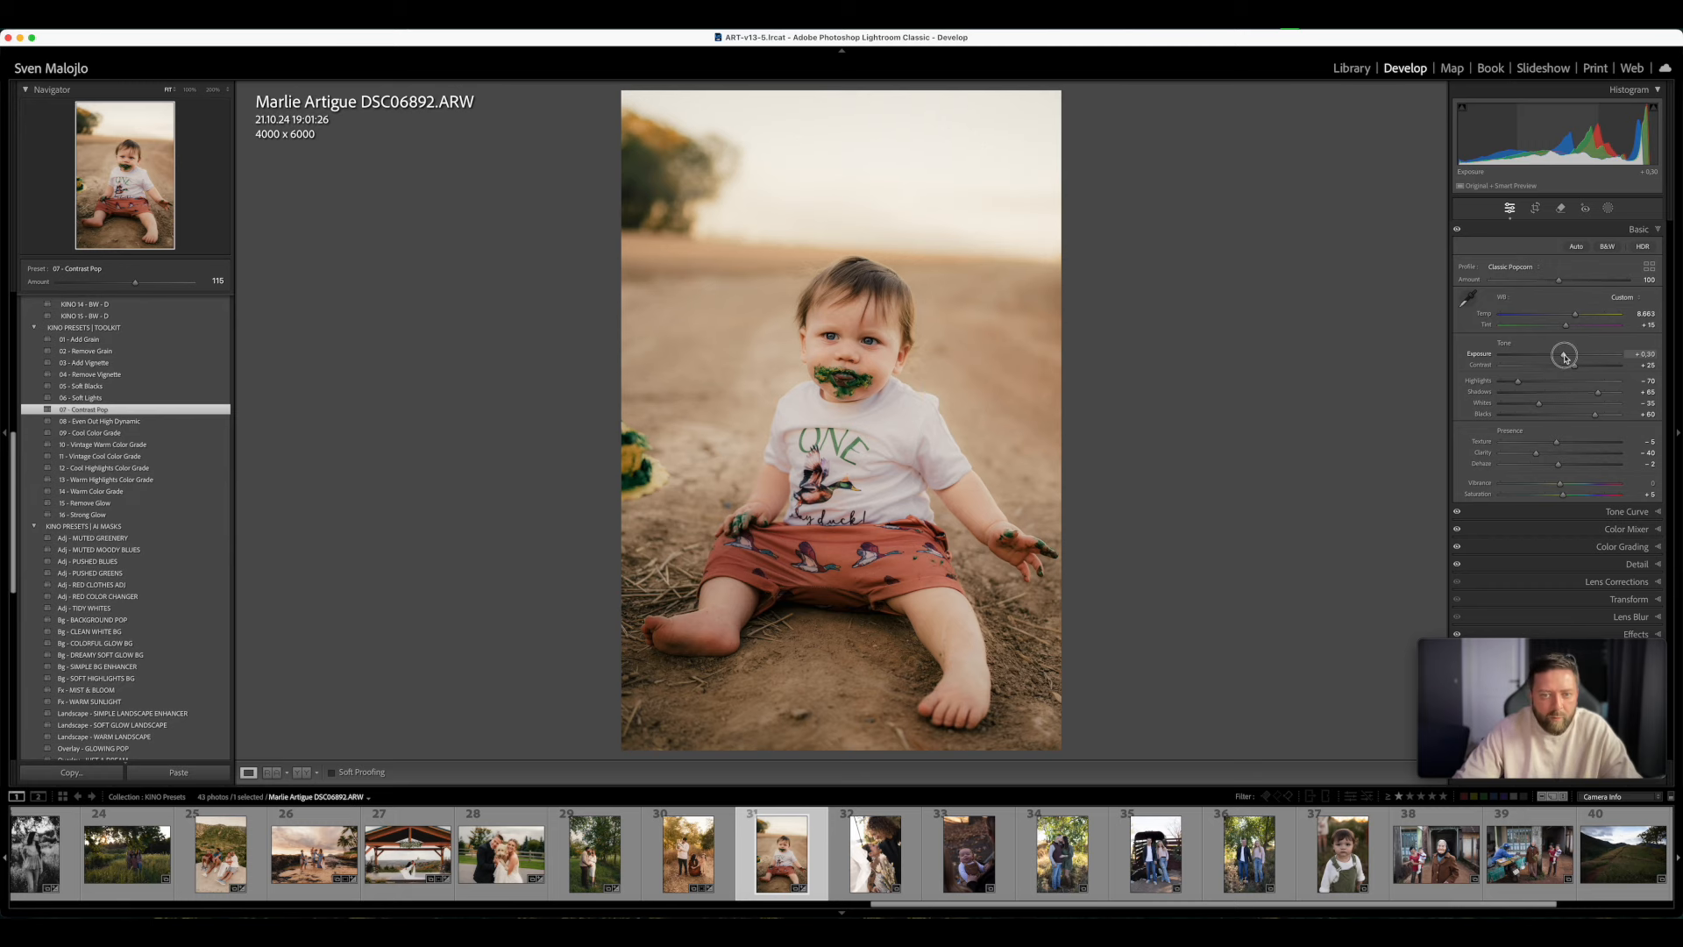
pyautogui.press('y')
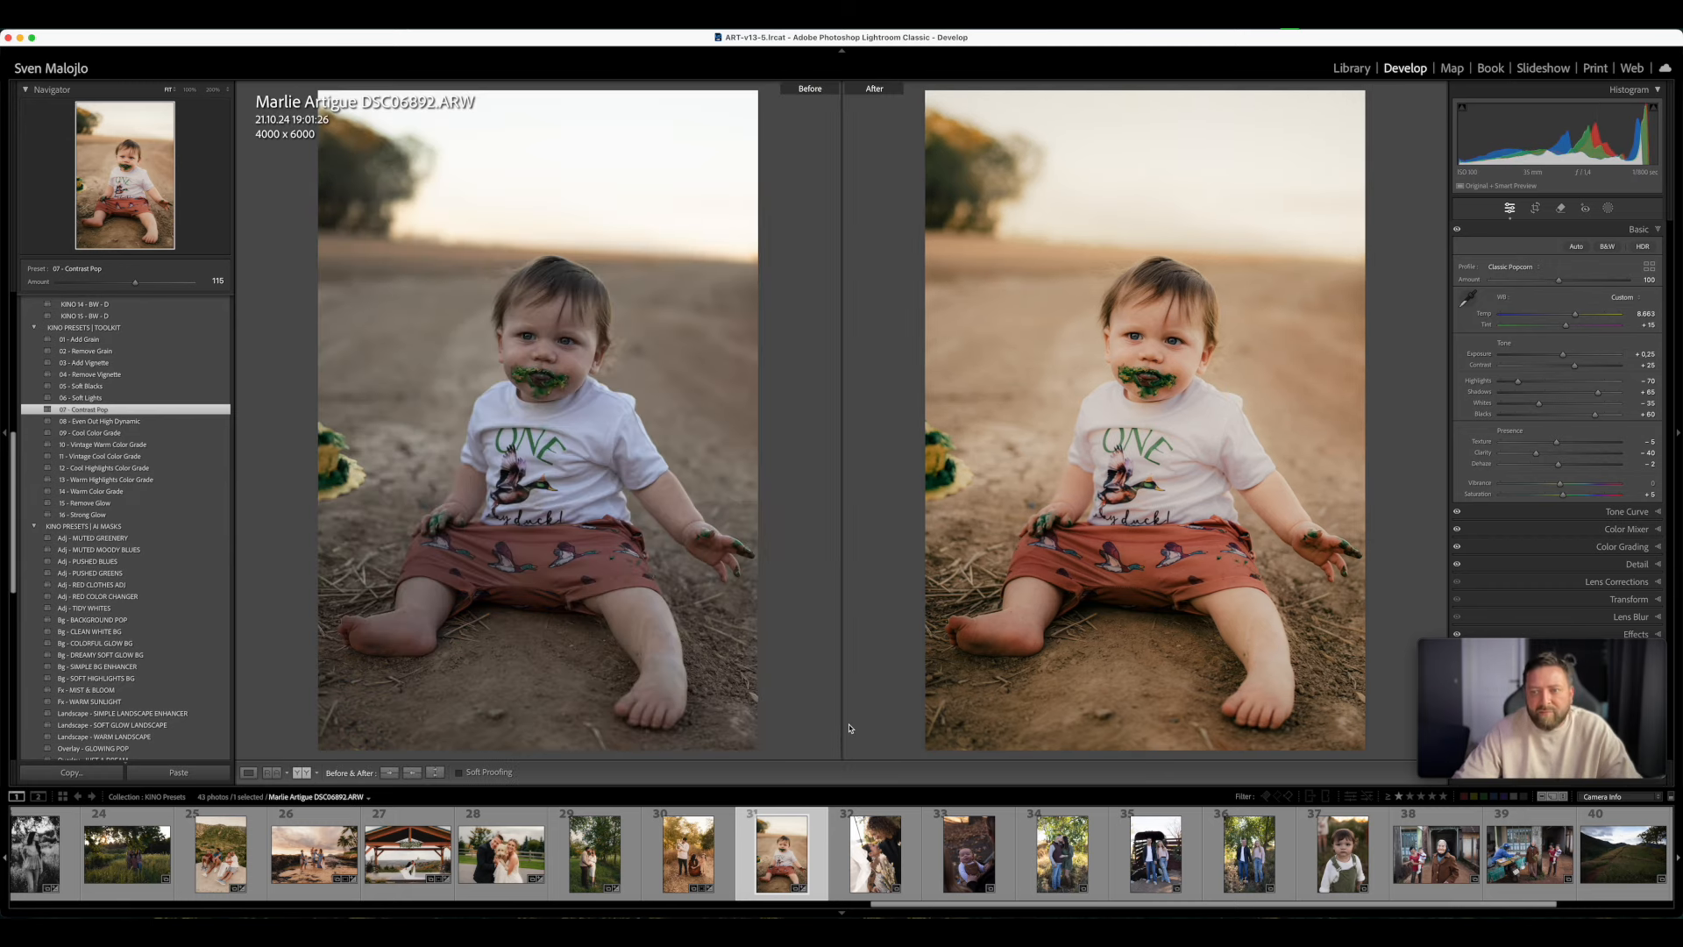
# - Open photo 32 of the wedding couple in single view, apply KINO 03 - F, and set Temp to 8,291, Exposure to -0.10 and Tint to +18
pyautogui.click(915, 868)
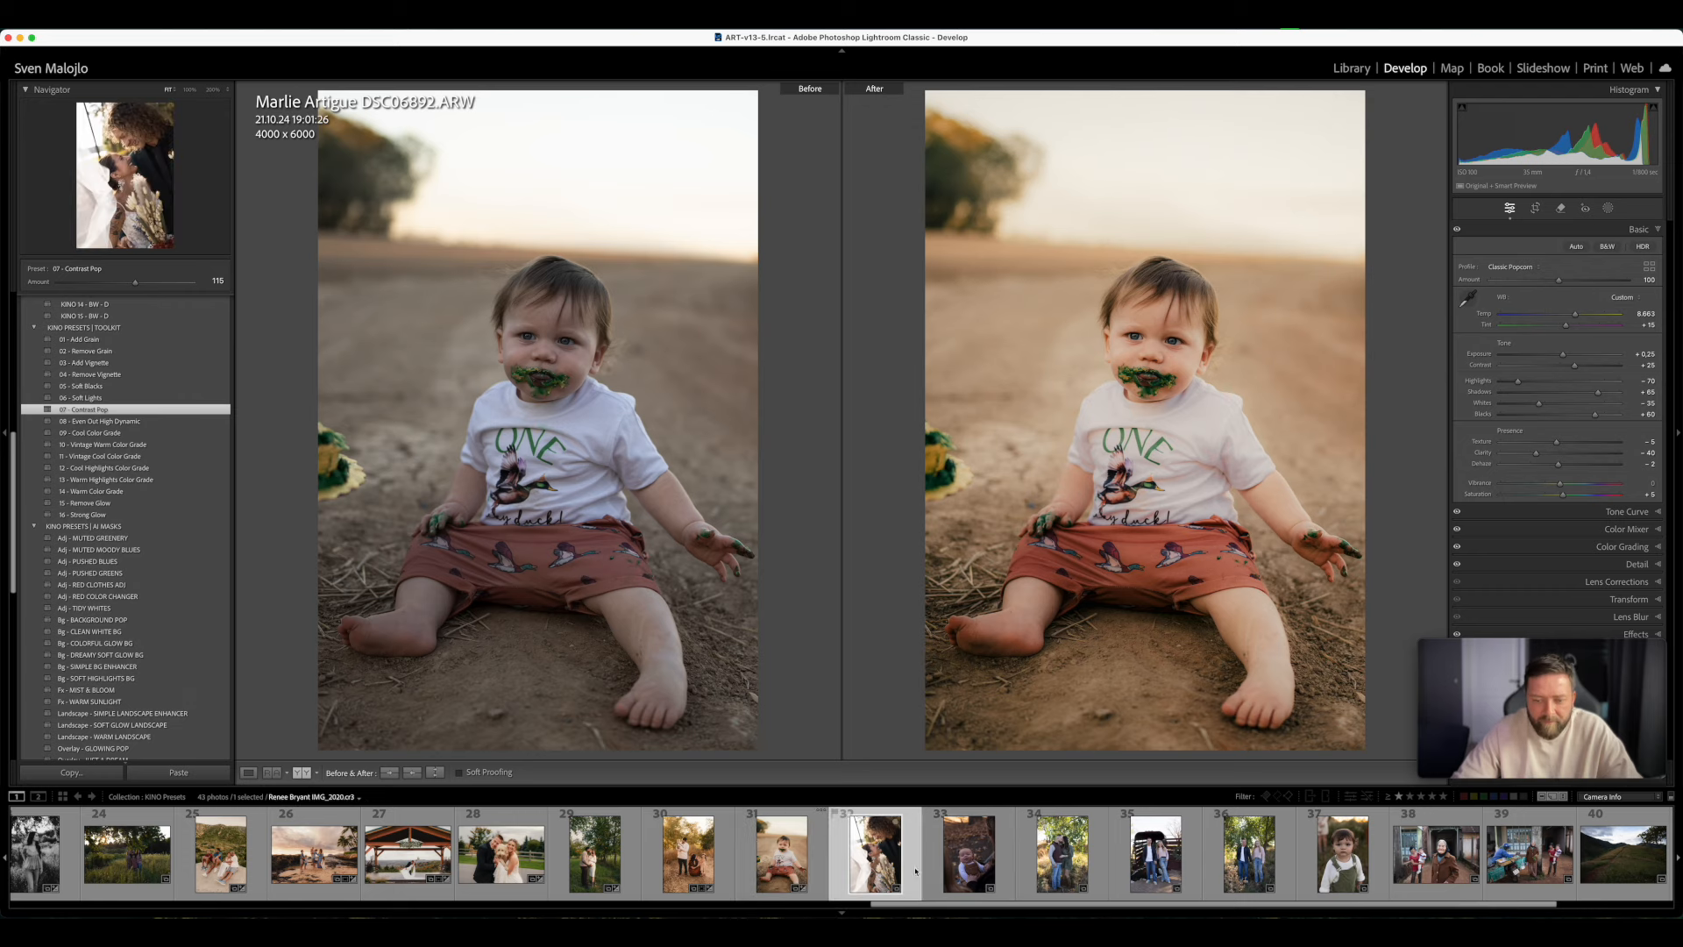
pyautogui.press('y')
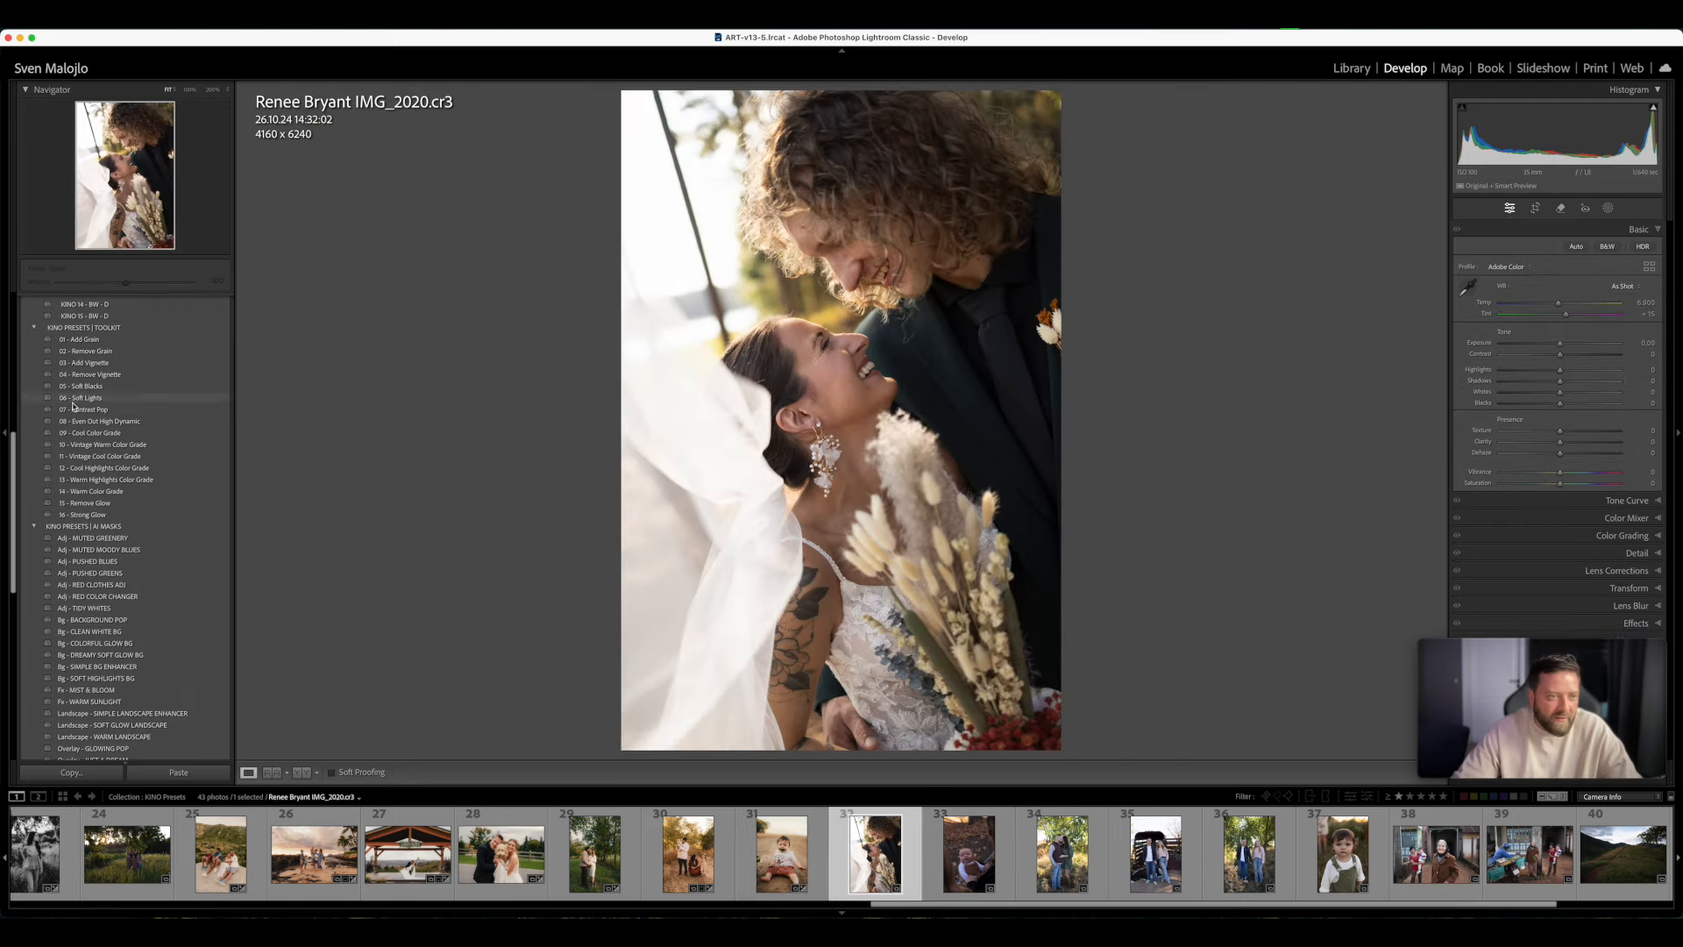
pyautogui.scroll(5, 99, 434)
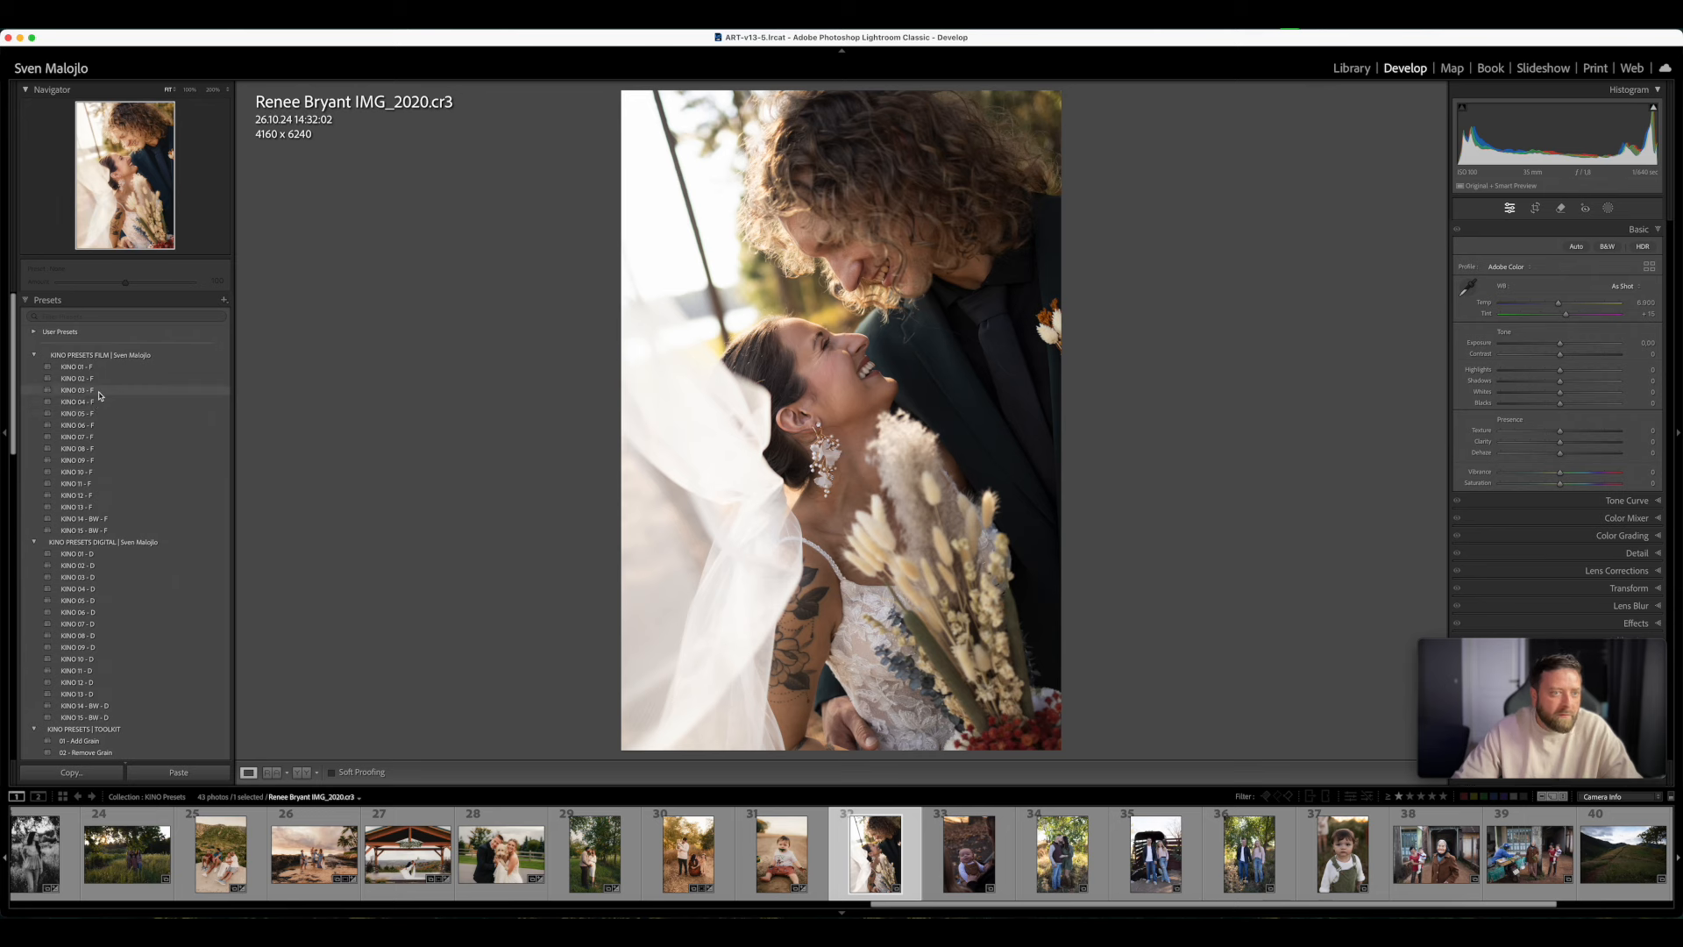
pyautogui.click(99, 392)
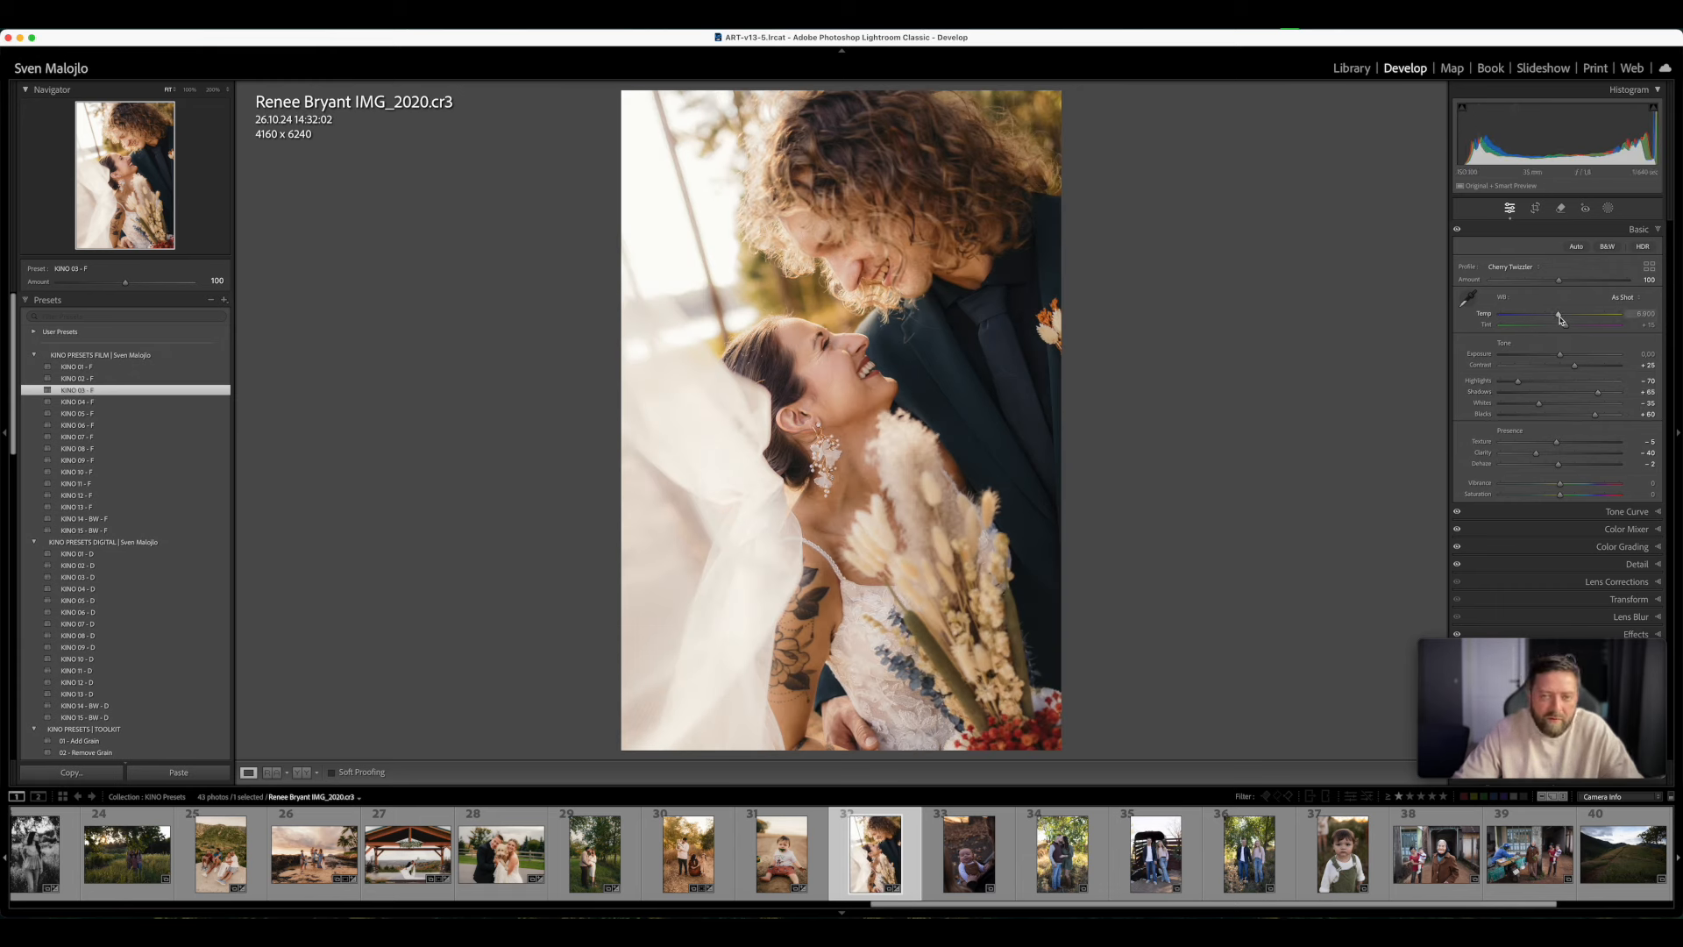
pyautogui.moveTo(1555, 317); pyautogui.dragTo(1566, 319)
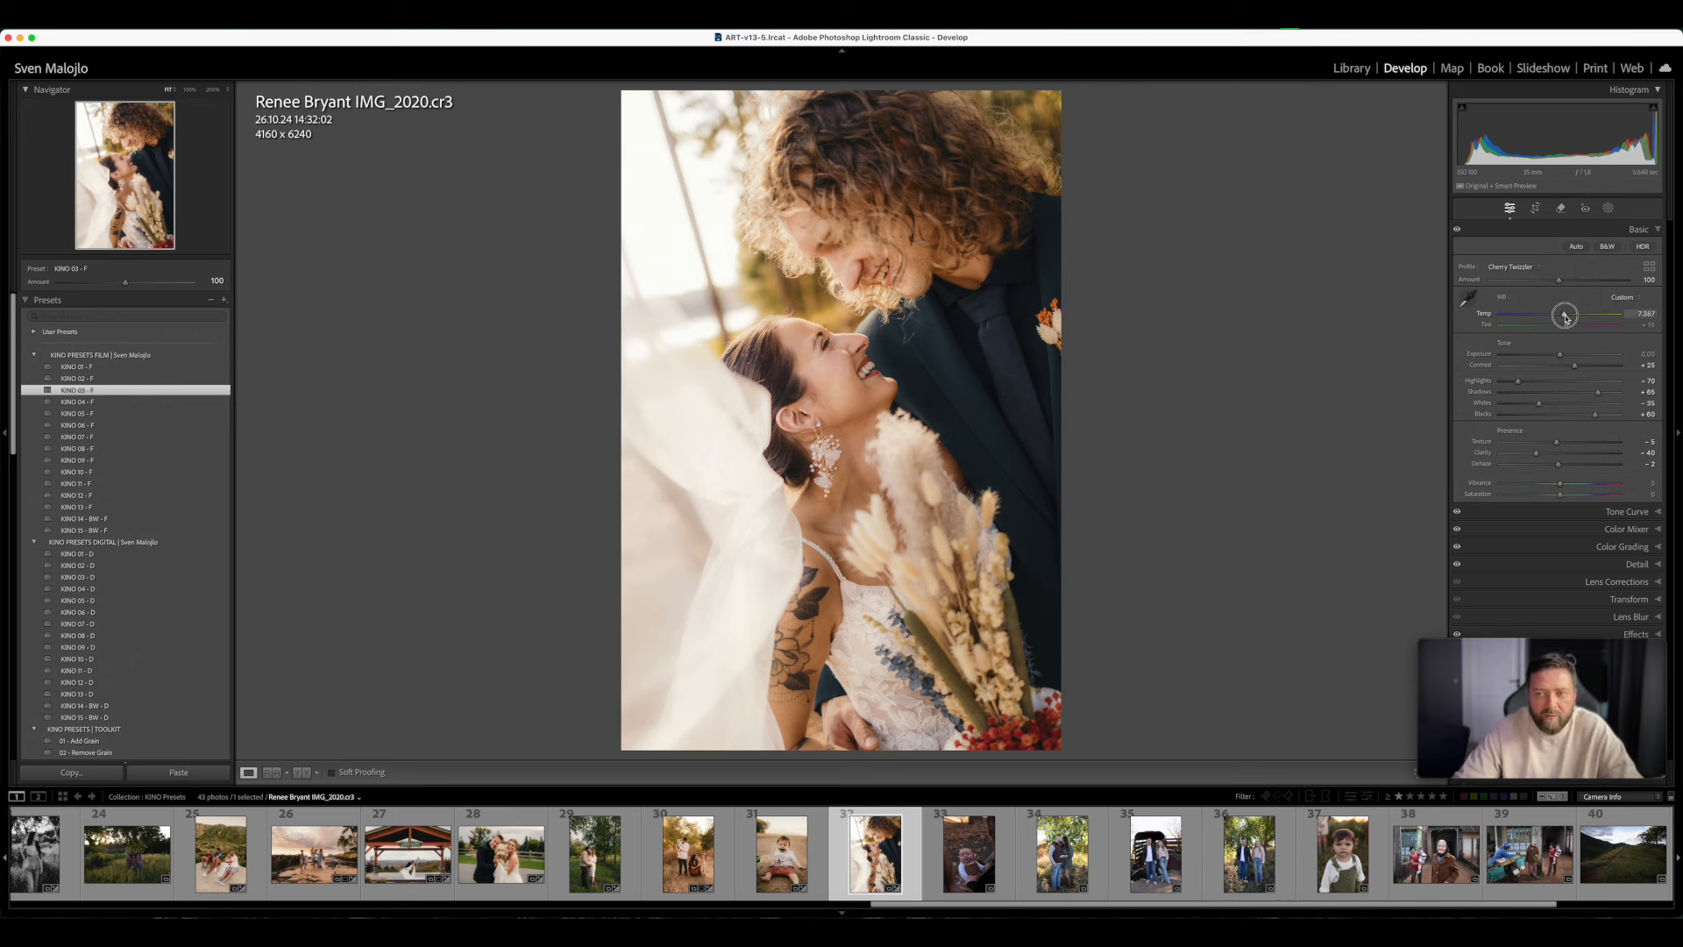
pyautogui.moveTo(1560, 355)
pyautogui.mouseDown()
pyautogui.moveTo(1578, 319)
pyautogui.moveTo(1569, 329)
pyautogui.mouseUp()
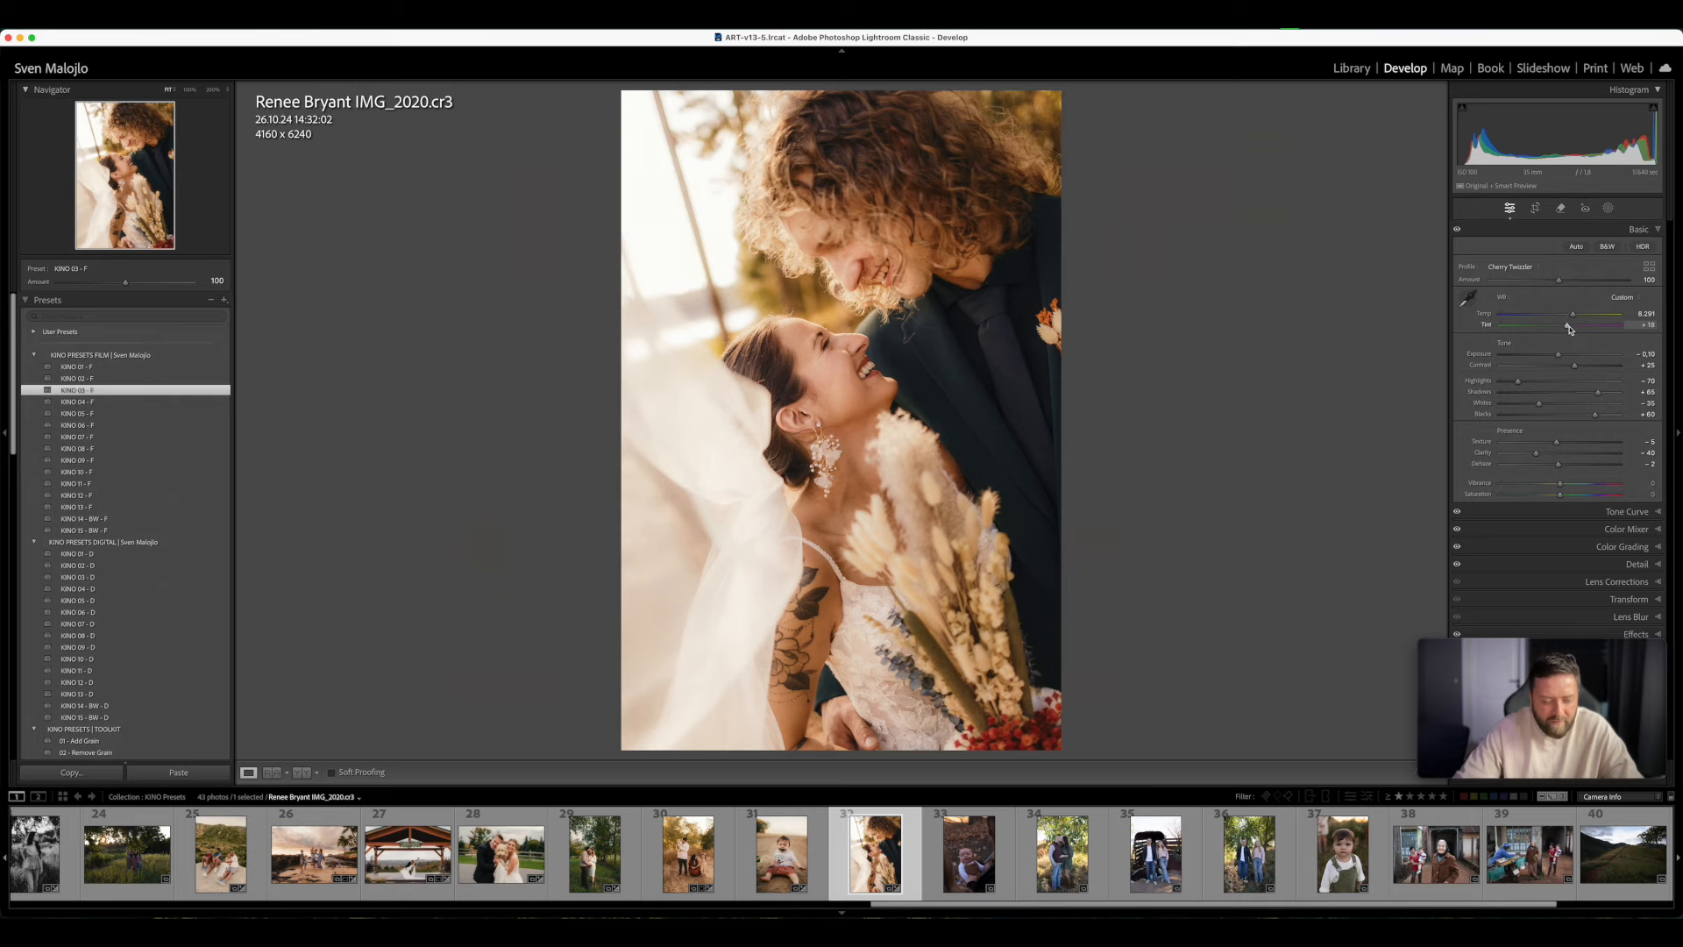
# - Compare the wedding couple photo before and after, and inspect the bride's face up close
pyautogui.press('y')
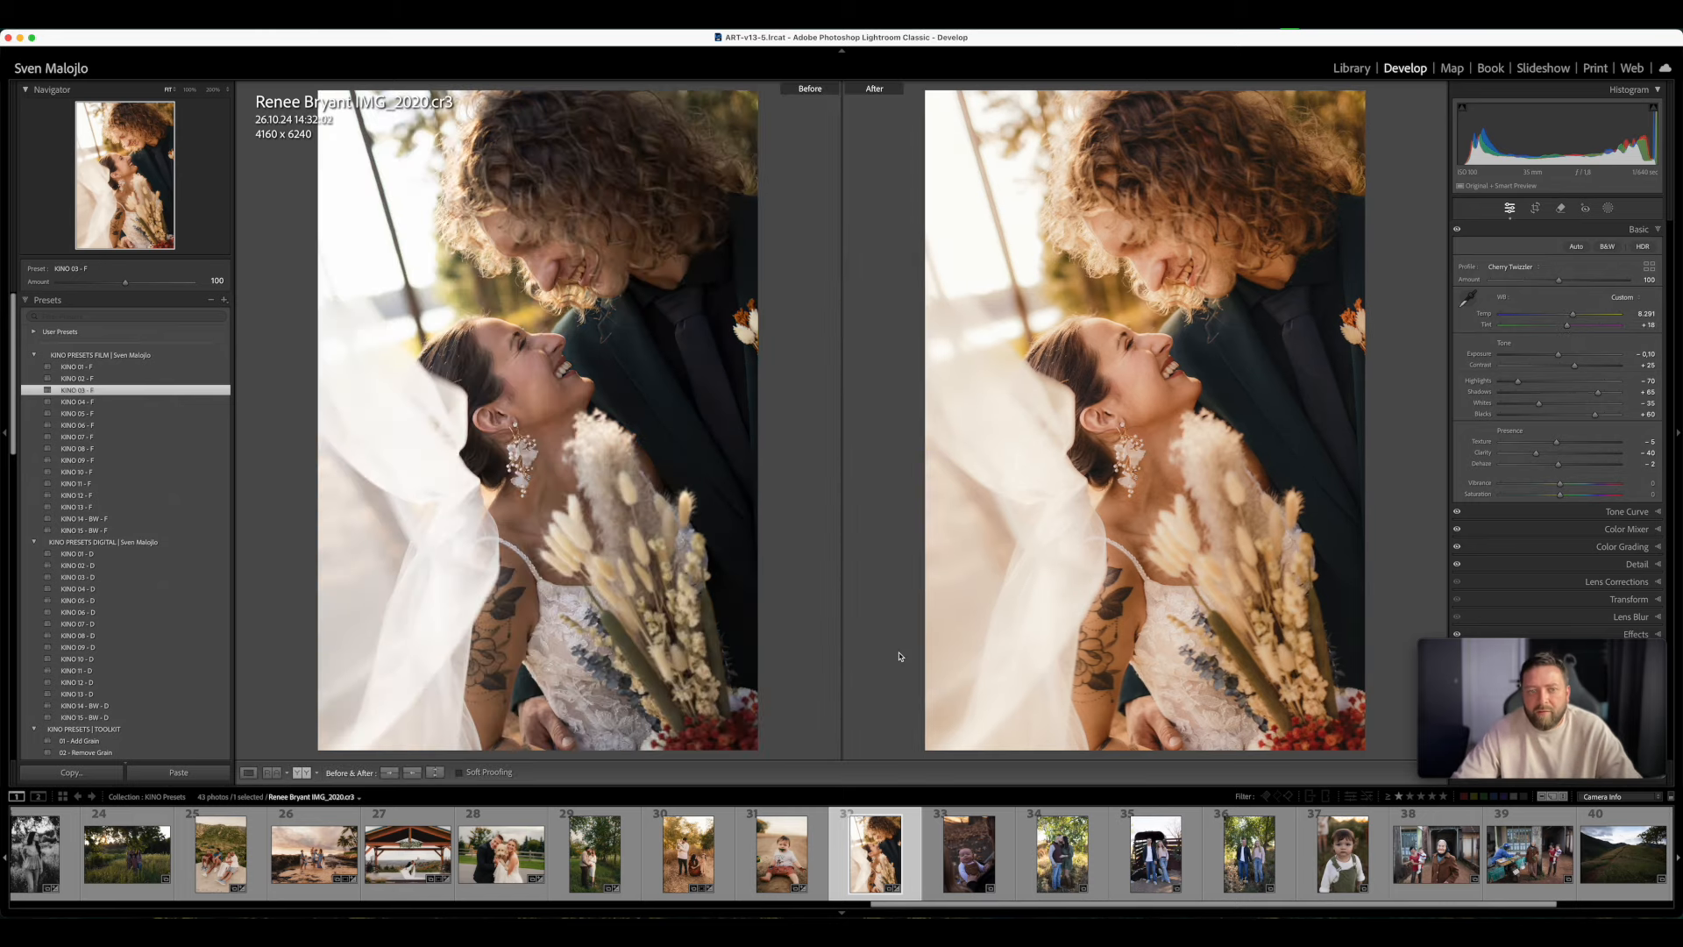
pyautogui.press('y')
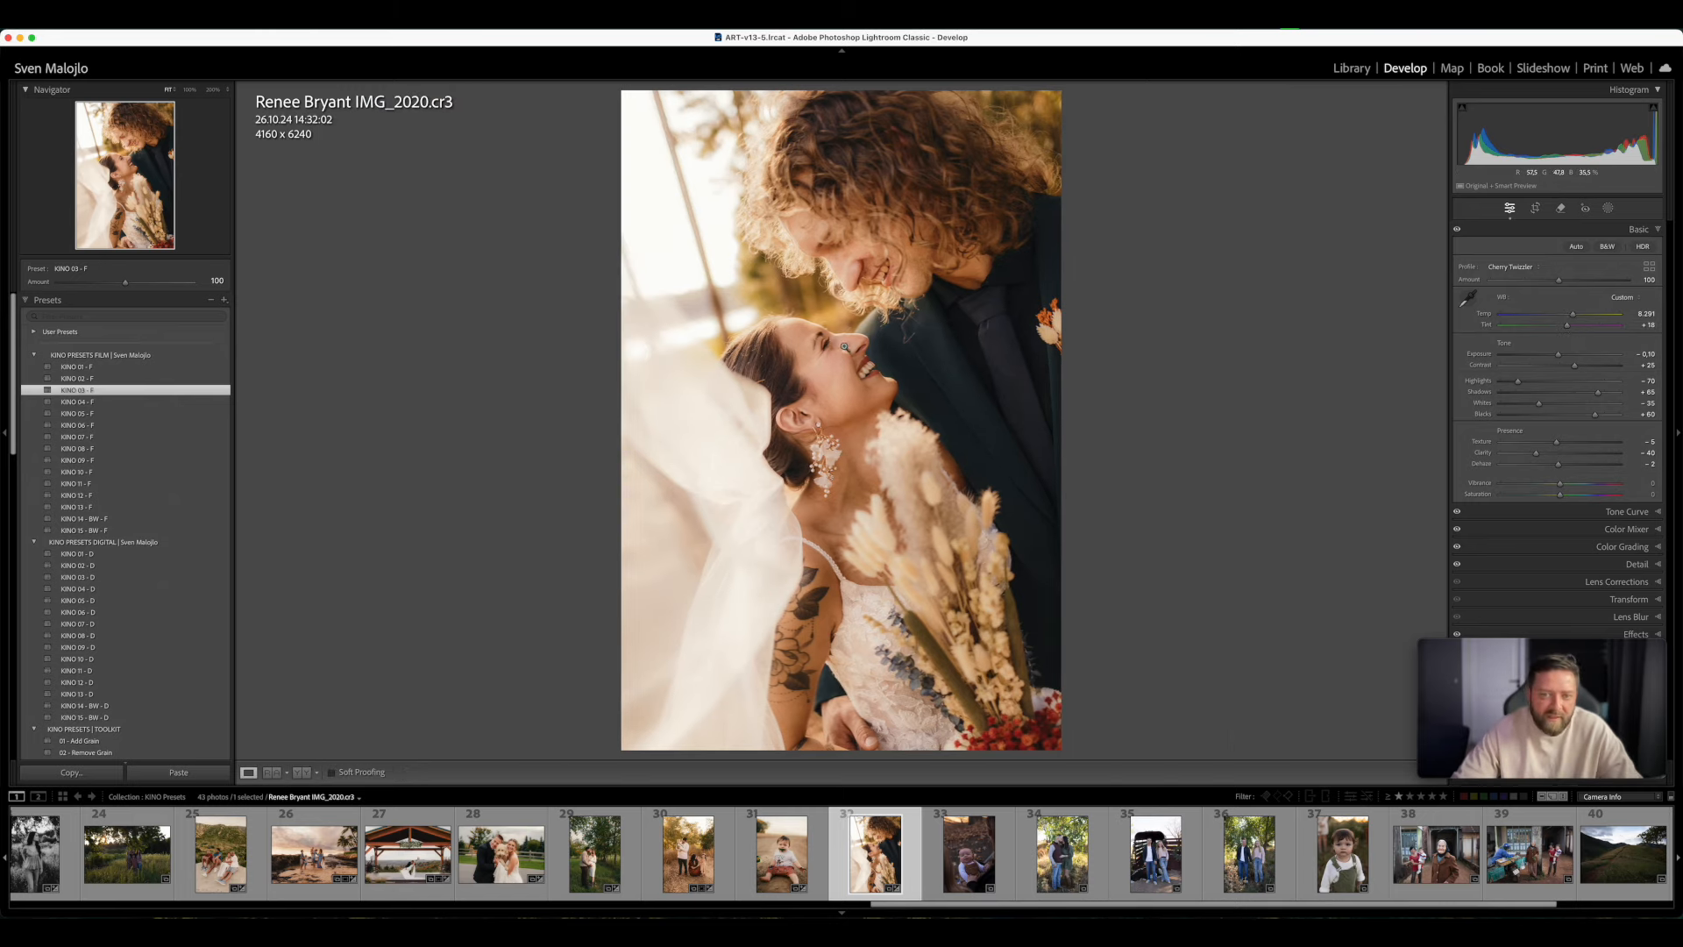
pyautogui.click(844, 399)
pyautogui.click(1002, 351)
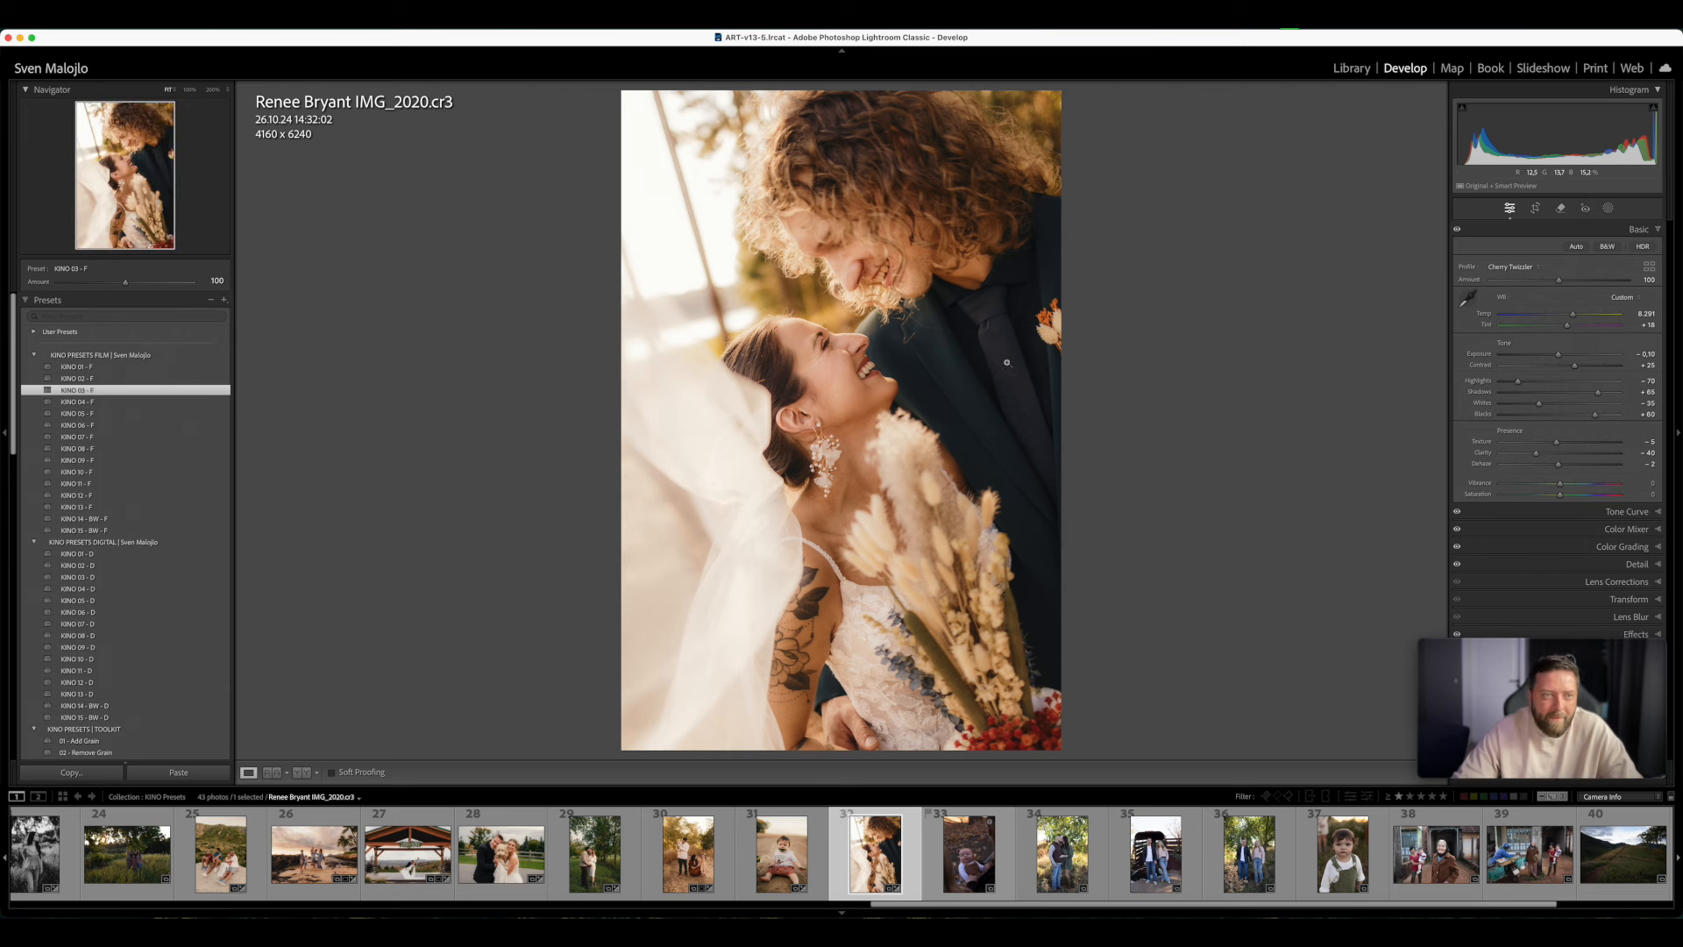
# - Open photo 33 of the baby in knitted overalls, set Exposure to +0.80, apply KINO 03 - F, and raise Exposure to +1.05
pyautogui.click(1000, 864)
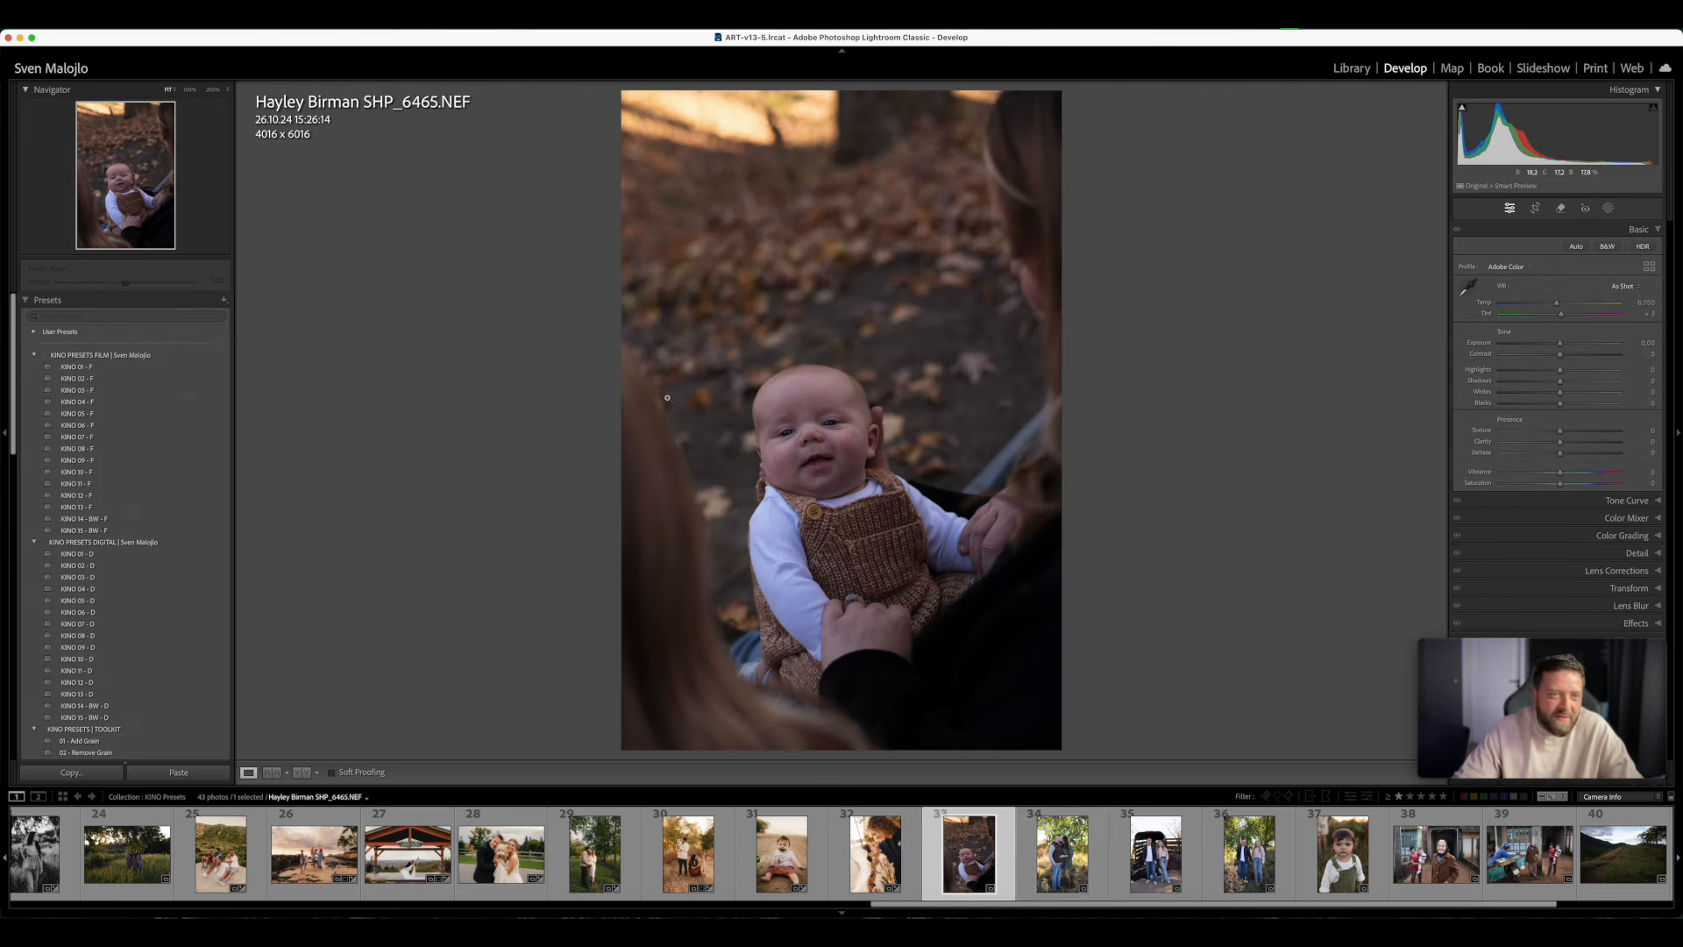
pyautogui.click(1570, 342)
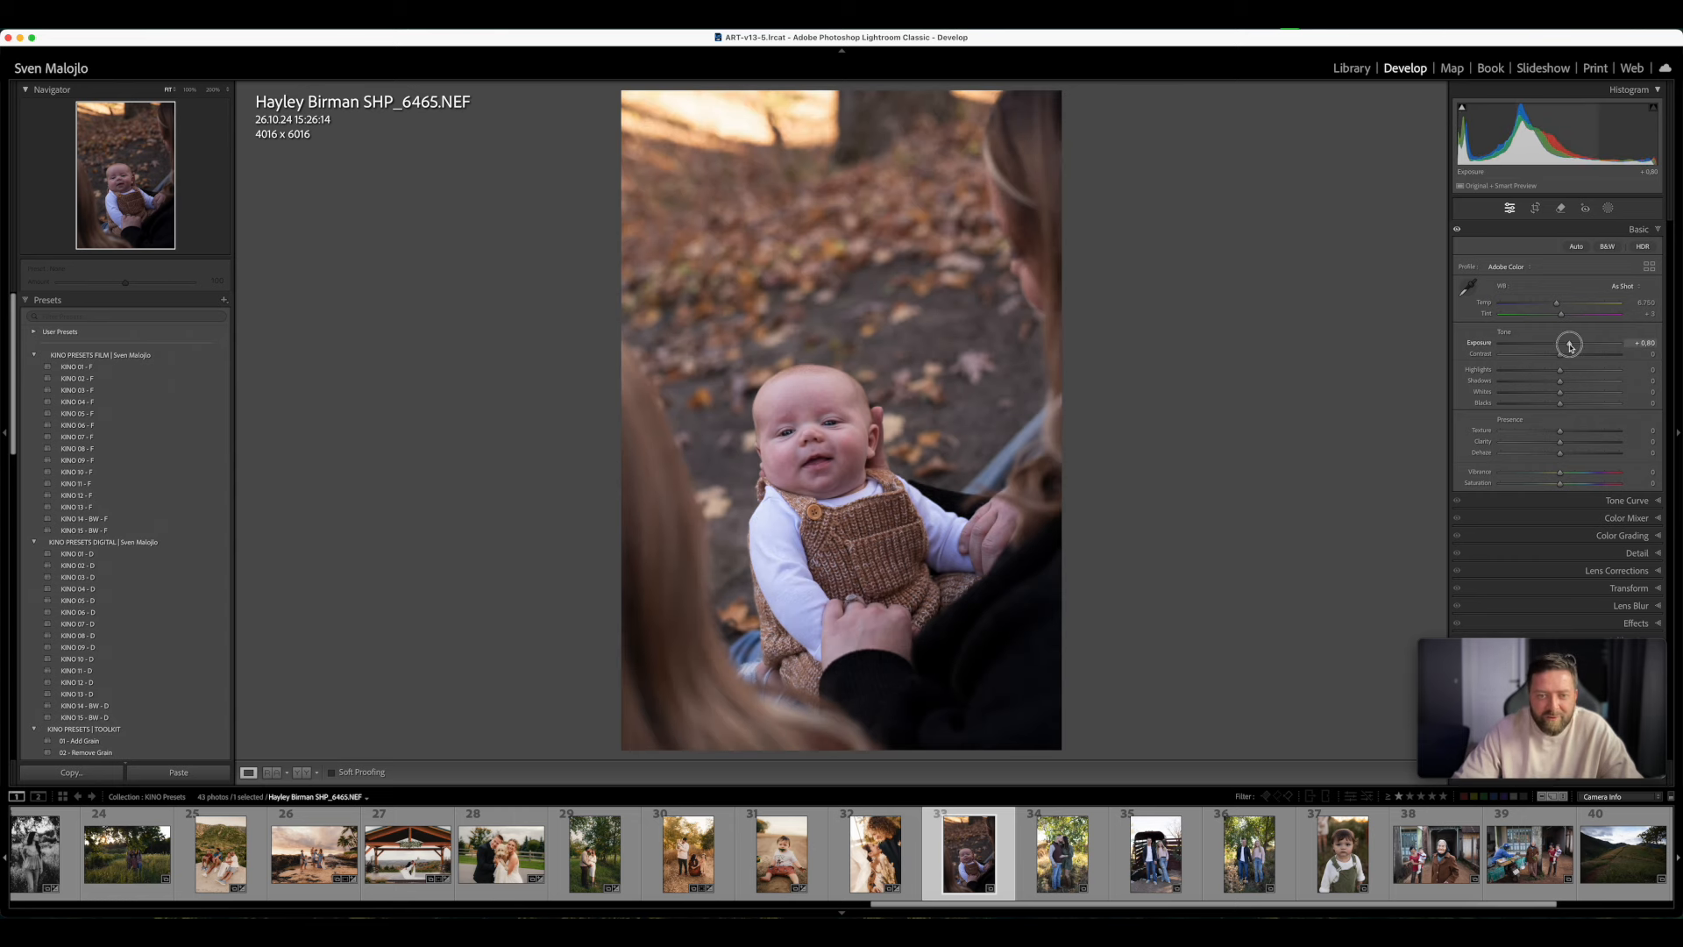
pyautogui.click(114, 389)
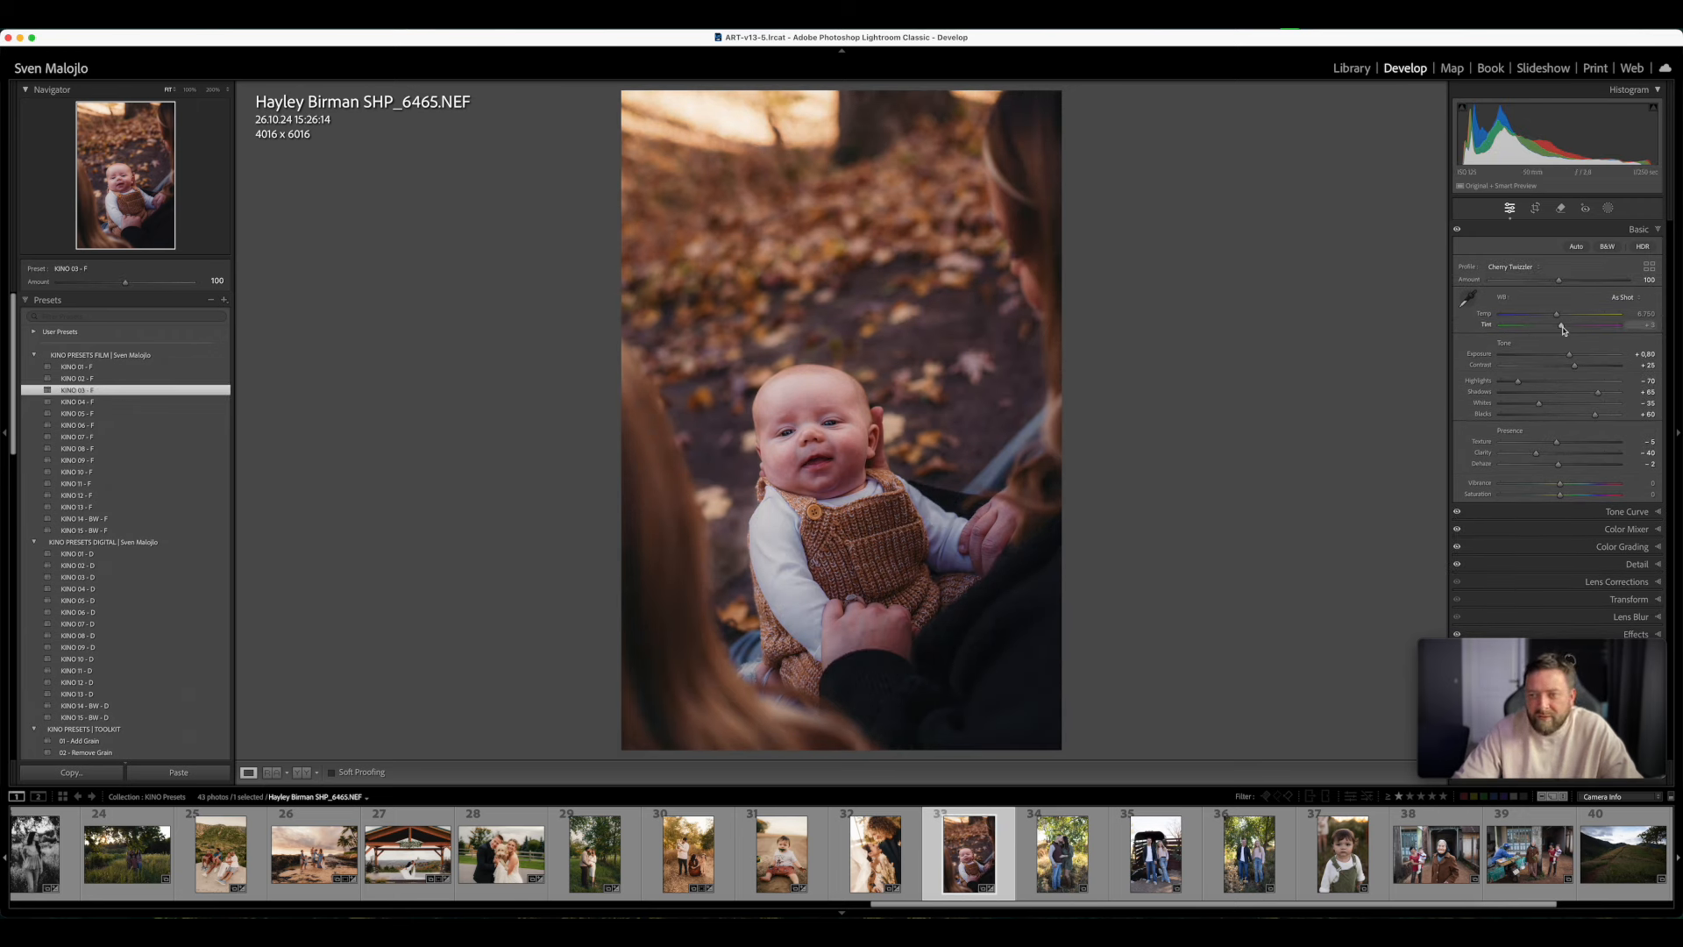
pyautogui.moveTo(1568, 353); pyautogui.dragTo(1569, 343)
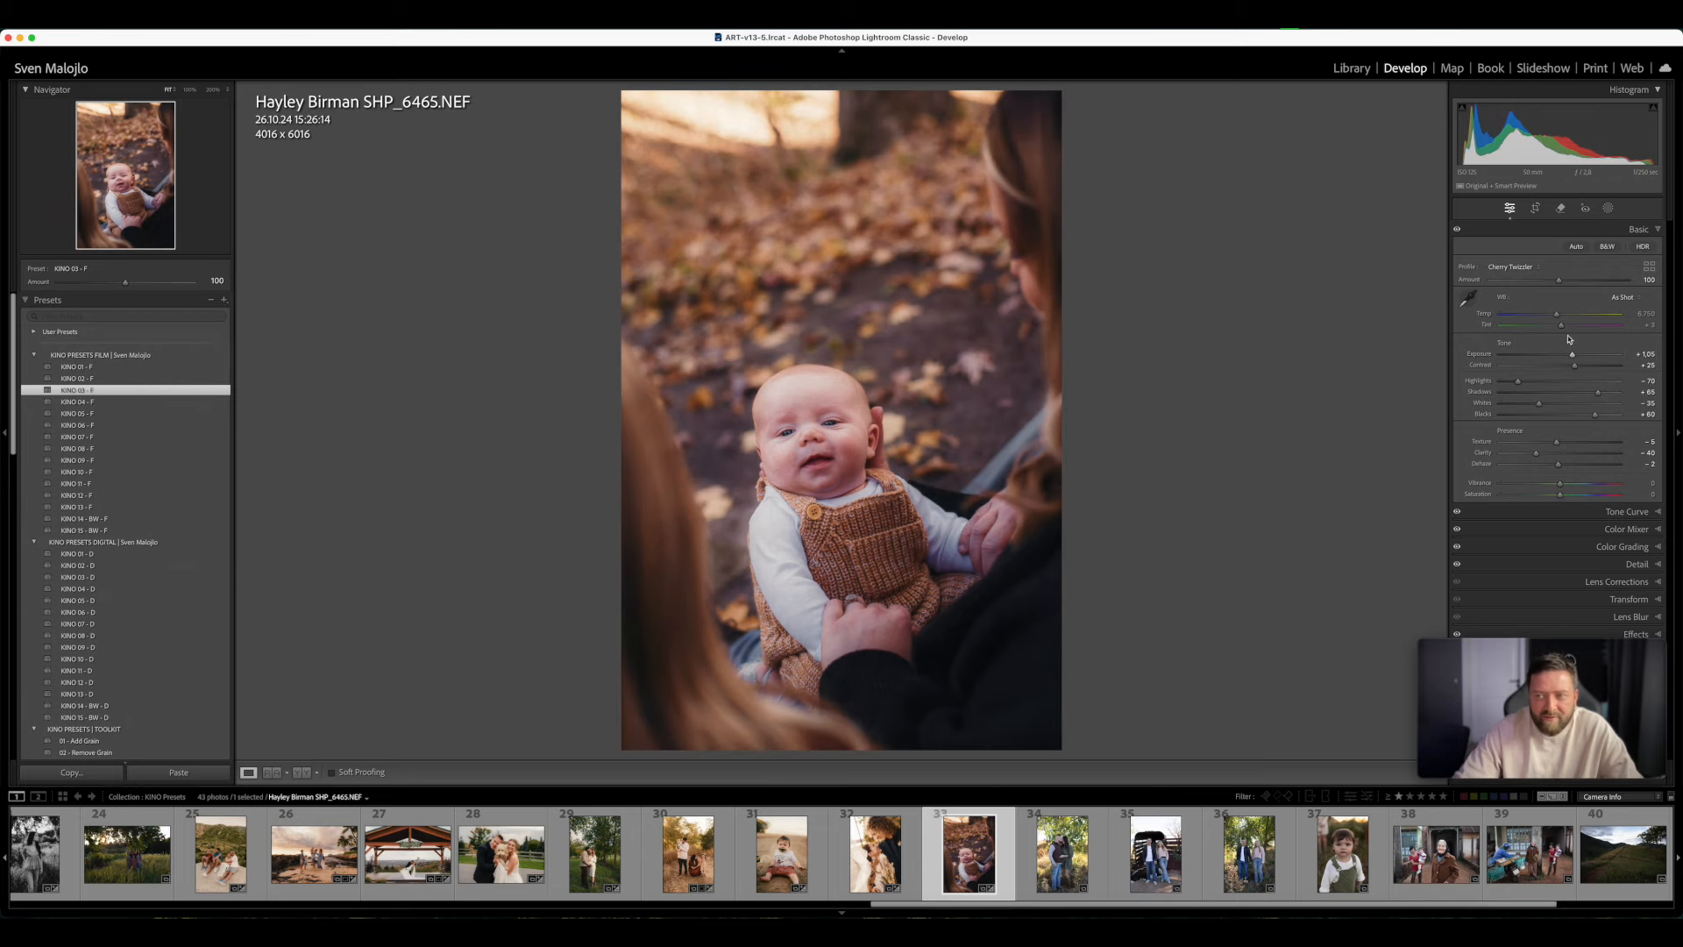
# - Inspect the baby up close at 100% and set the photo's Temp to 9,282
pyautogui.click(776, 530)
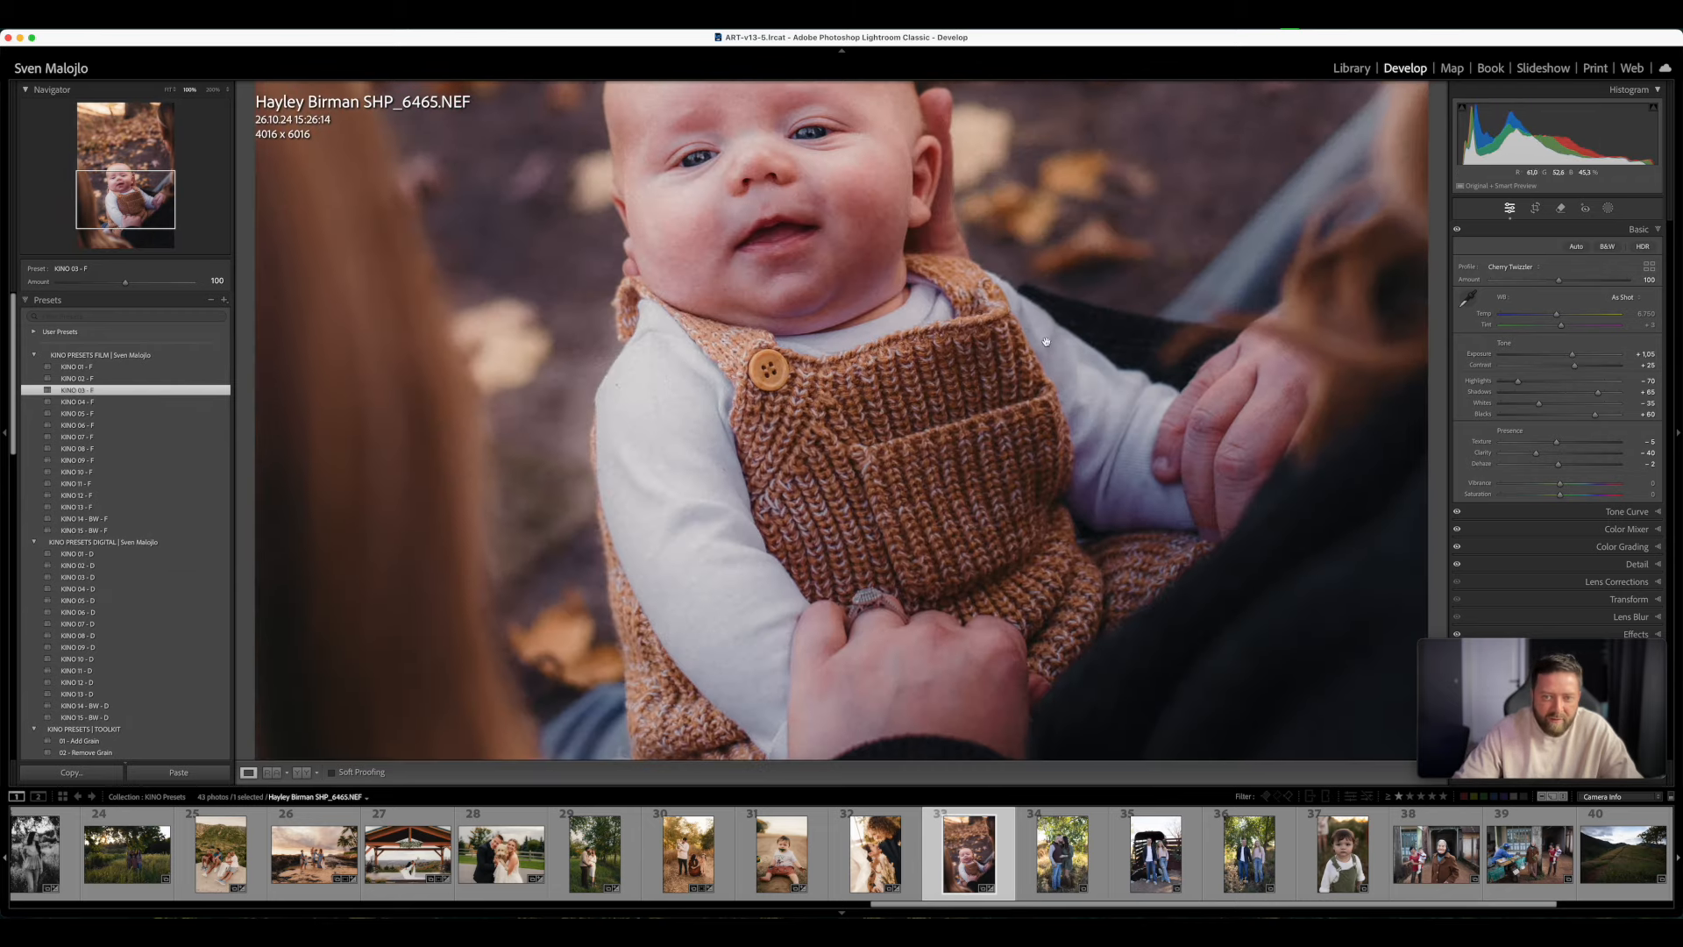
pyautogui.click(999, 355)
pyautogui.moveTo(1557, 313); pyautogui.dragTo(1578, 325)
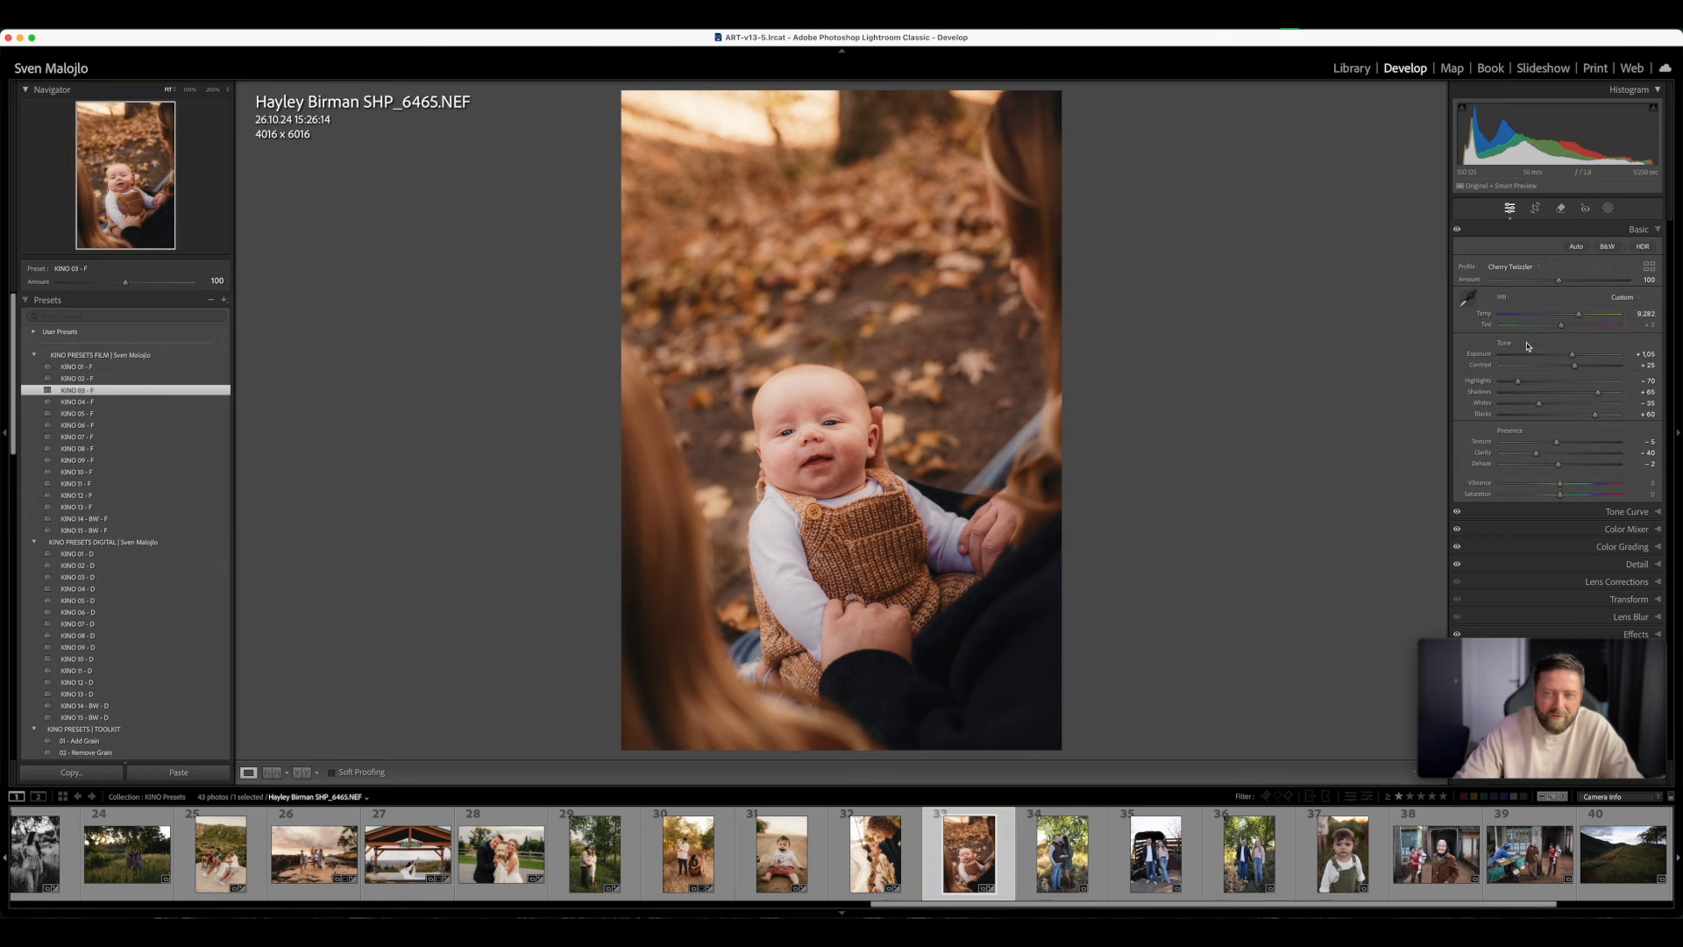
# - Set the baby photo's Tint to +7 and Exposure to +1.10, and compare it before and after
pyautogui.moveTo(1559, 328); pyautogui.dragTo(1561, 330)
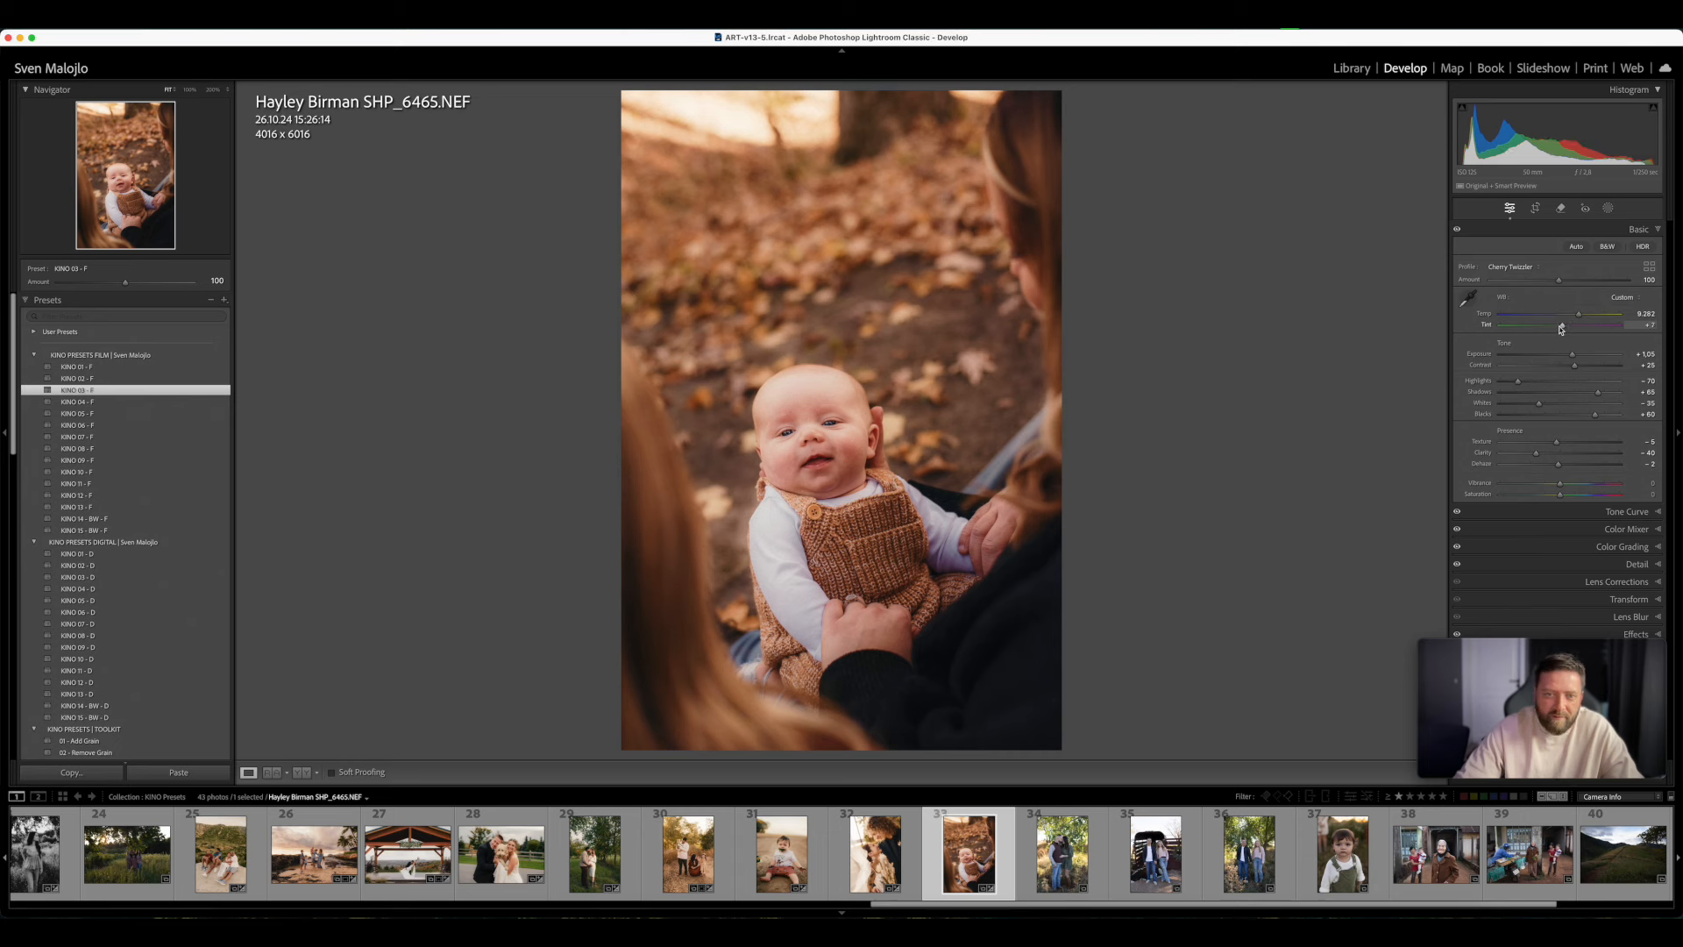
pyautogui.moveTo(1574, 357); pyautogui.dragTo(1576, 359)
pyautogui.press('y')
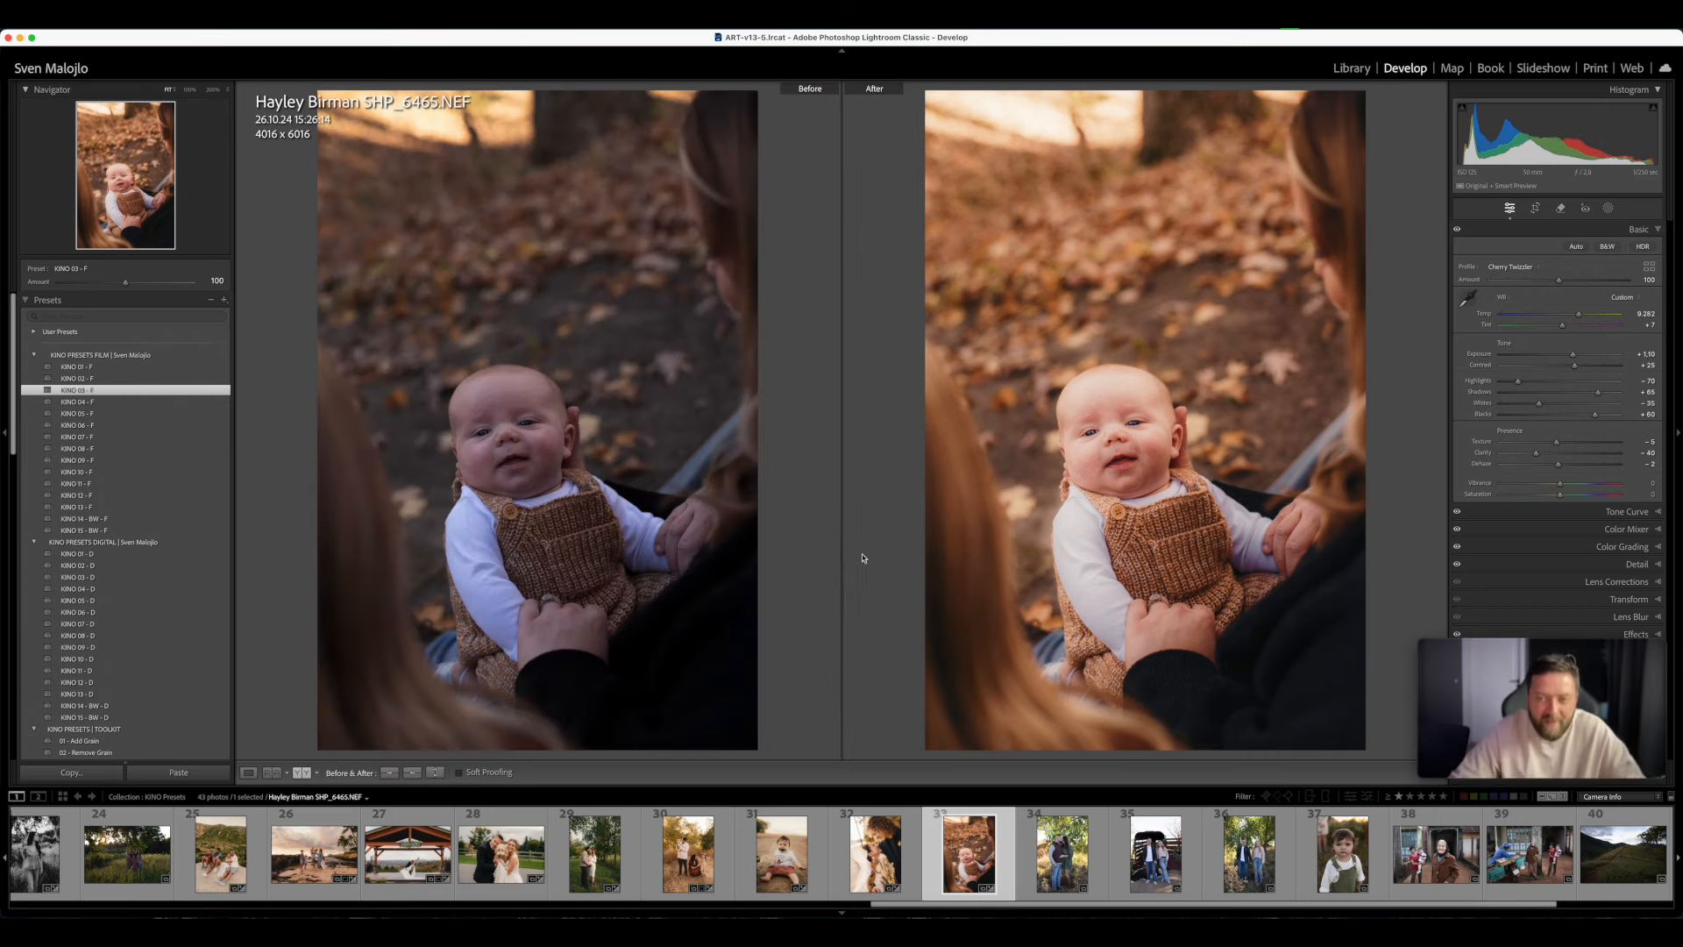
pyautogui.press('y')
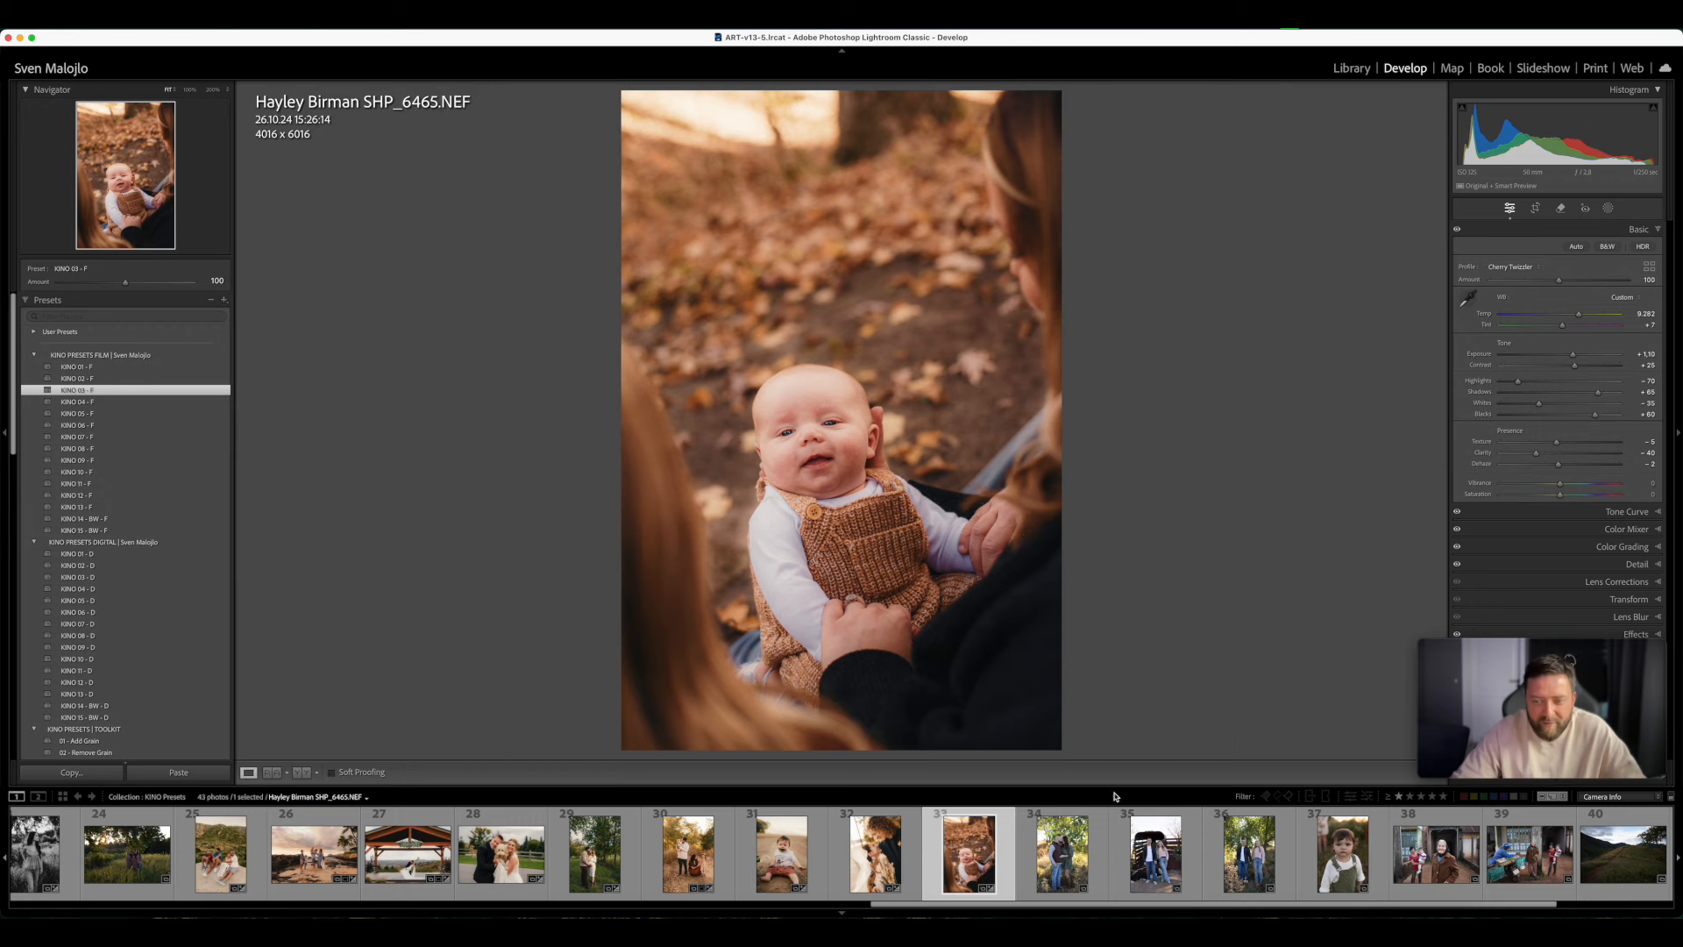
# - Open photo 37 of the toddler in green overalls, apply KINO 02 - F, and set Temp to 8,466, Tint to +25 and Exposure to +0.20
pyautogui.click(1368, 856)
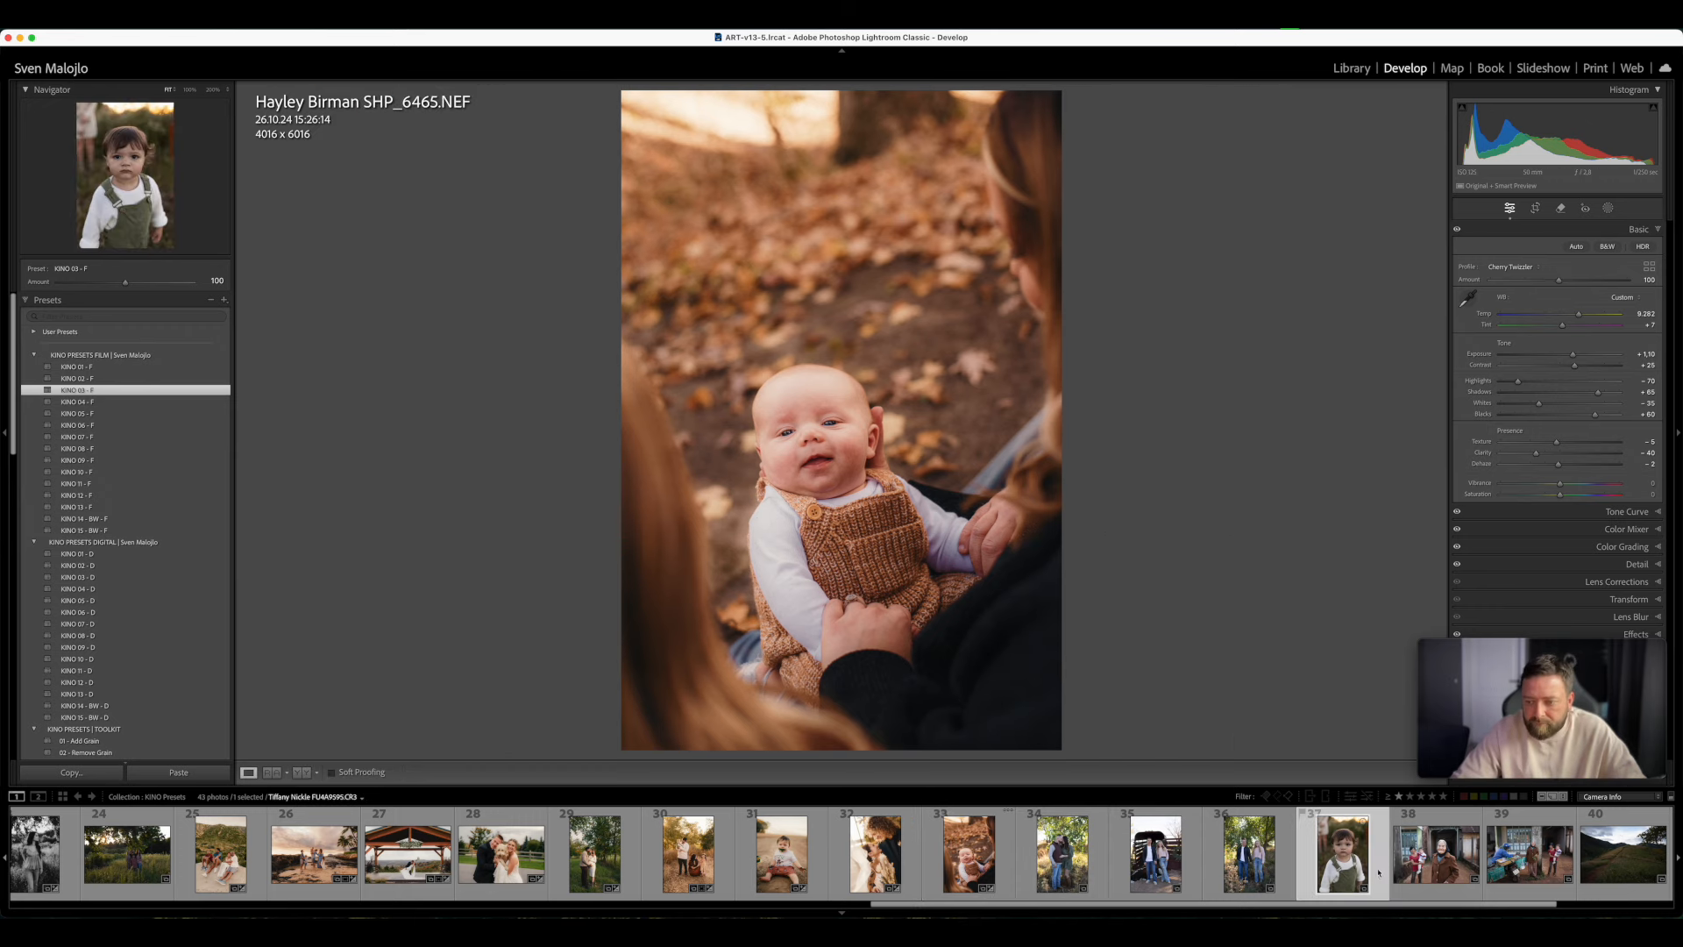
pyautogui.scroll(-3, 1371, 855)
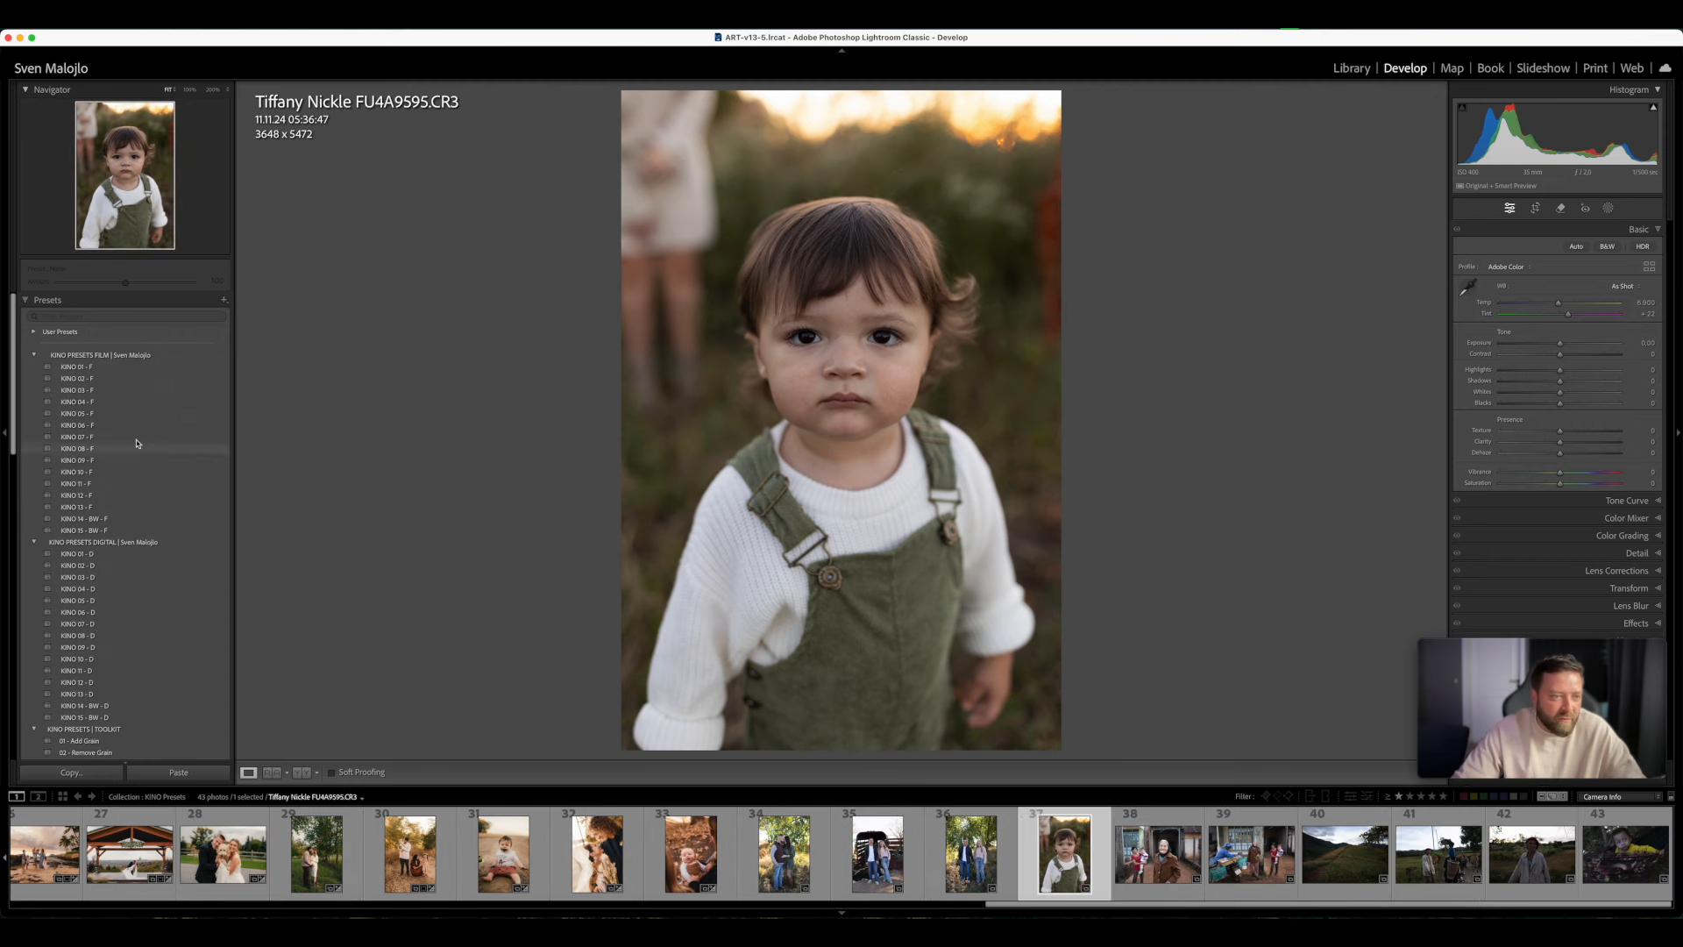
pyautogui.click(117, 378)
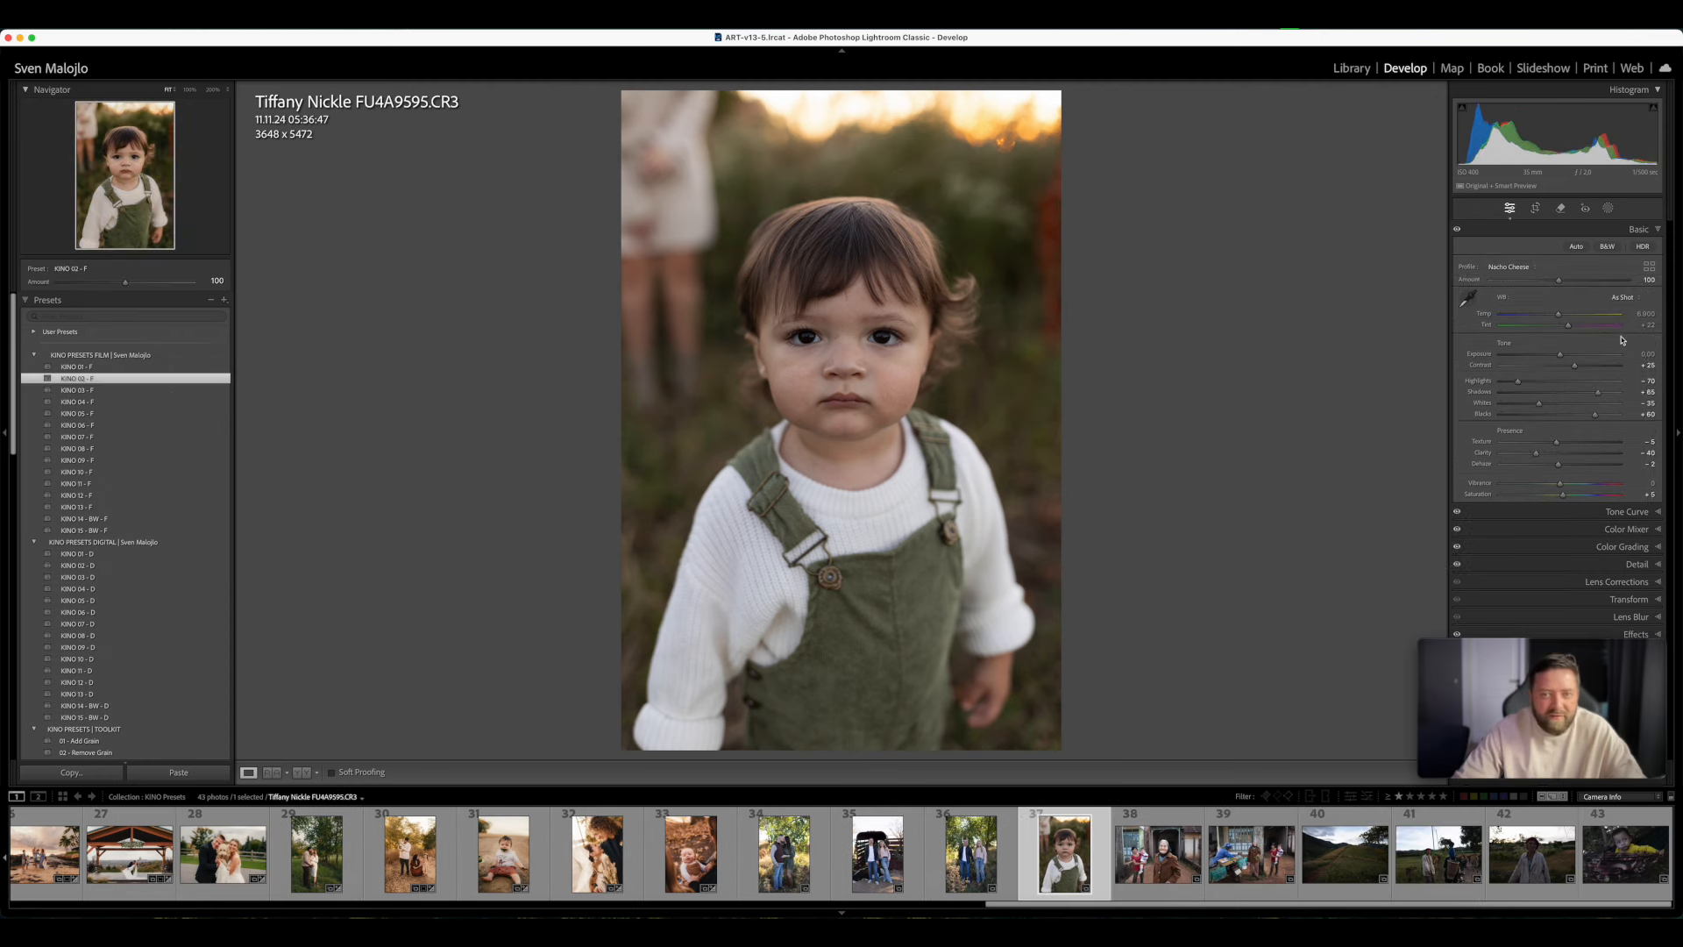
pyautogui.moveTo(1558, 314); pyautogui.dragTo(1564, 355)
pyautogui.moveTo(1571, 316); pyautogui.dragTo(1574, 318)
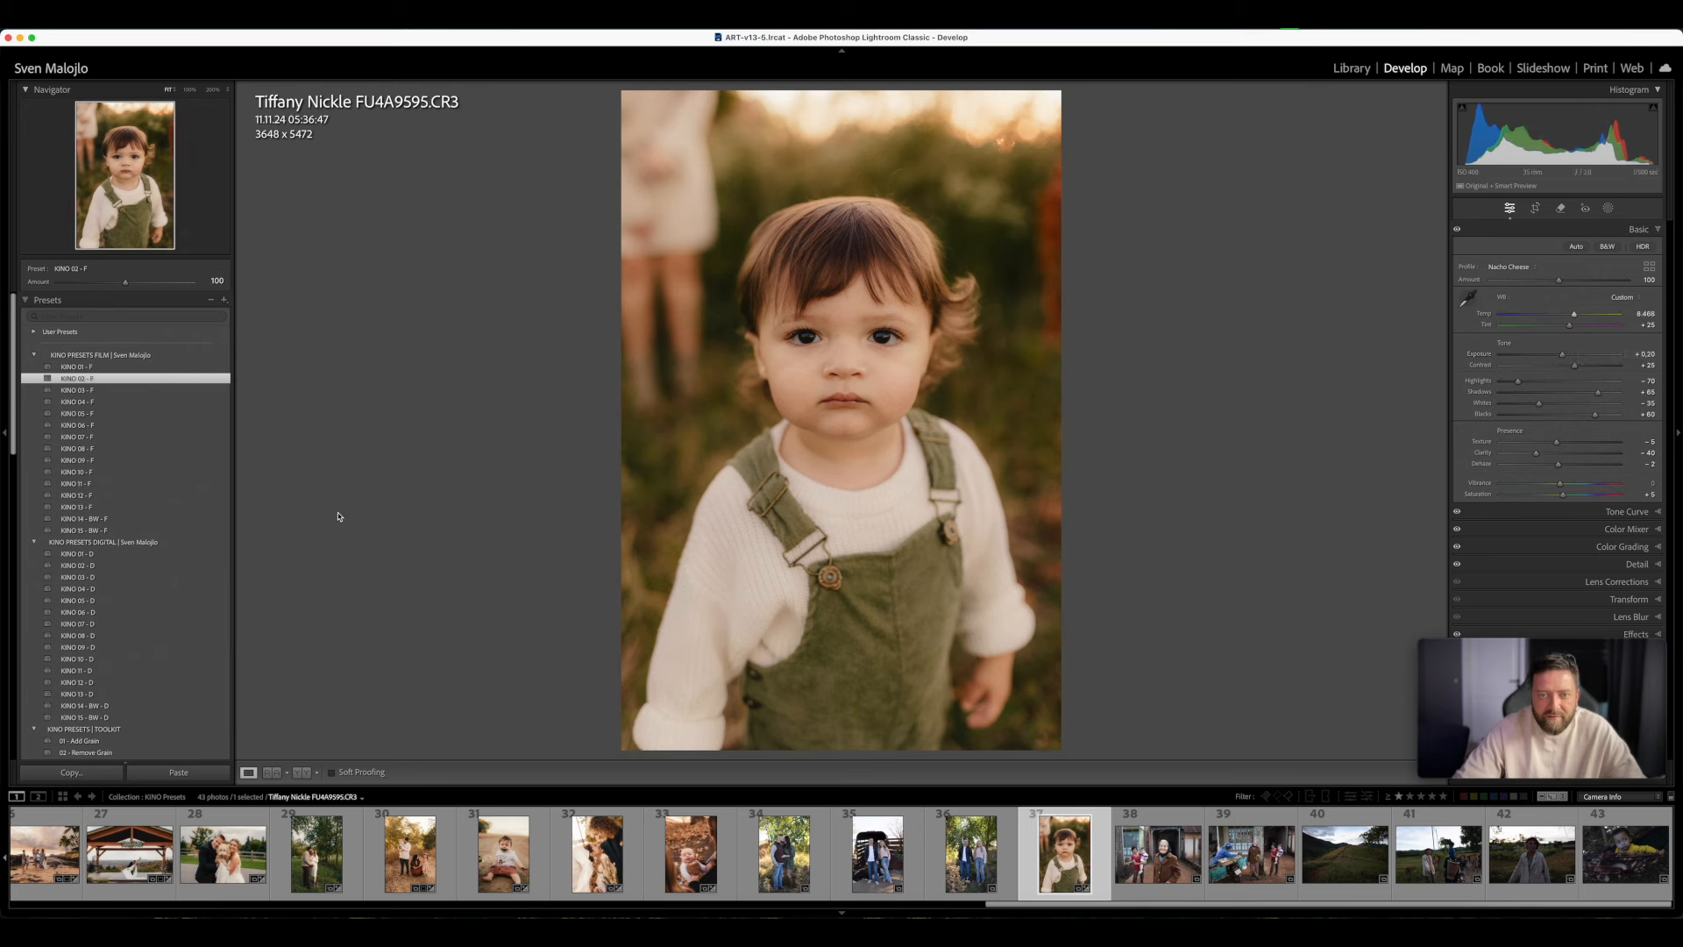
# - Try out the film presets between KINO 03 - F and KINO 14 - BW - F on the toddler photo and settle on KINO 01 - F
pyautogui.click(131, 391)
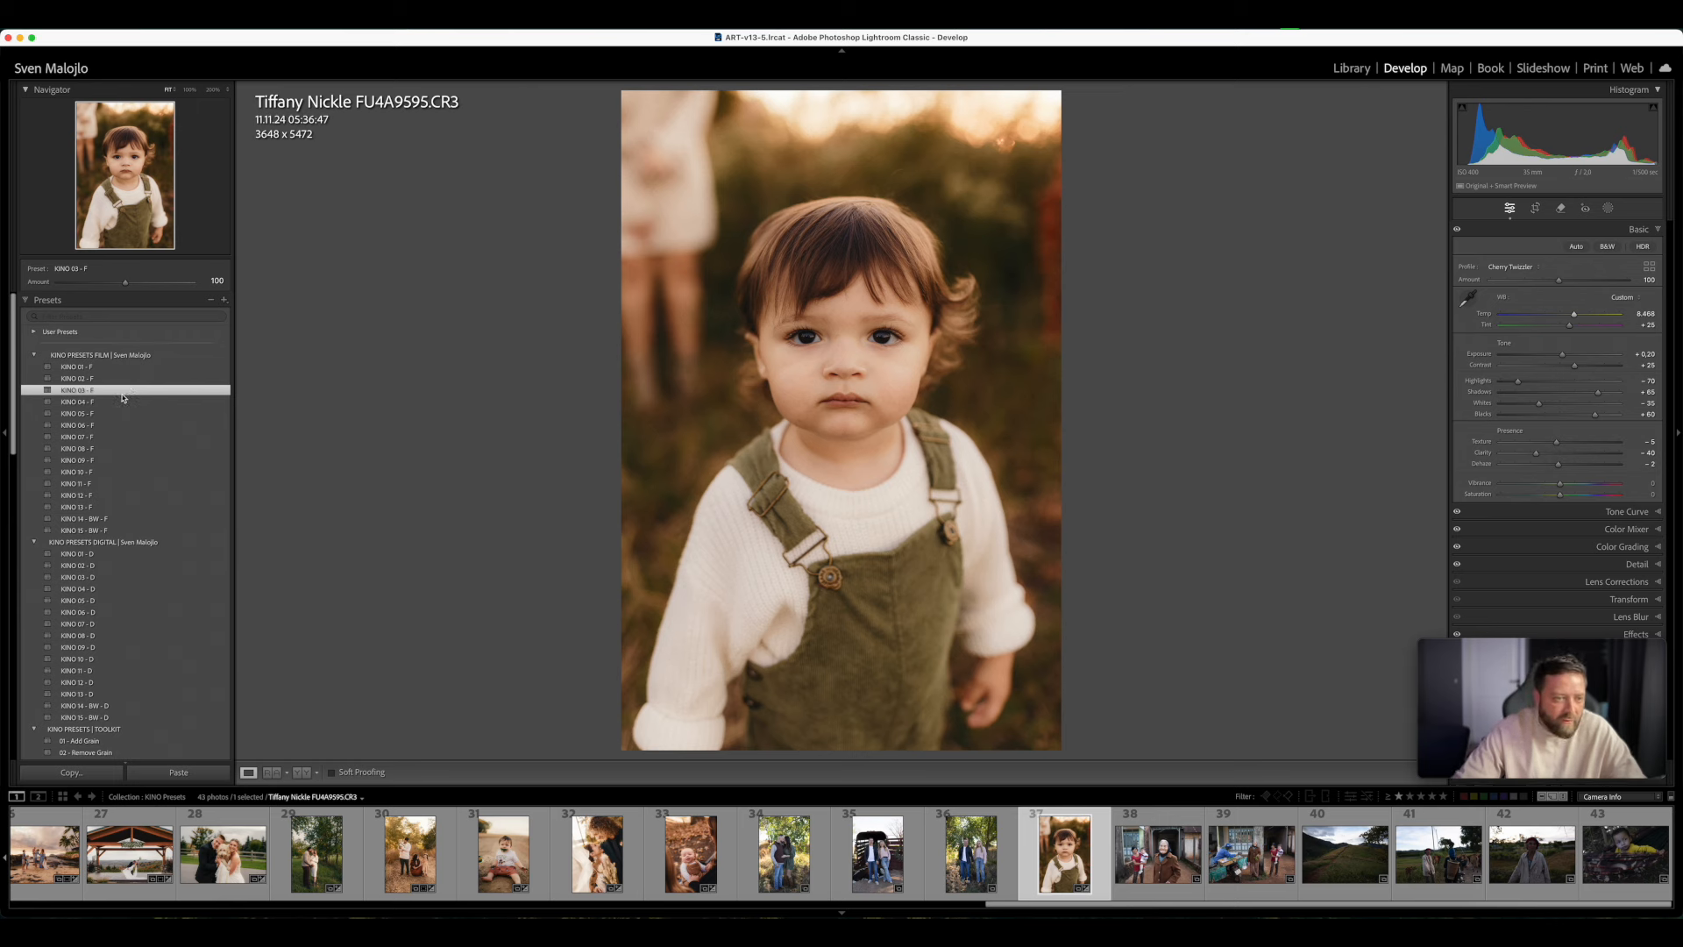
pyautogui.click(119, 401)
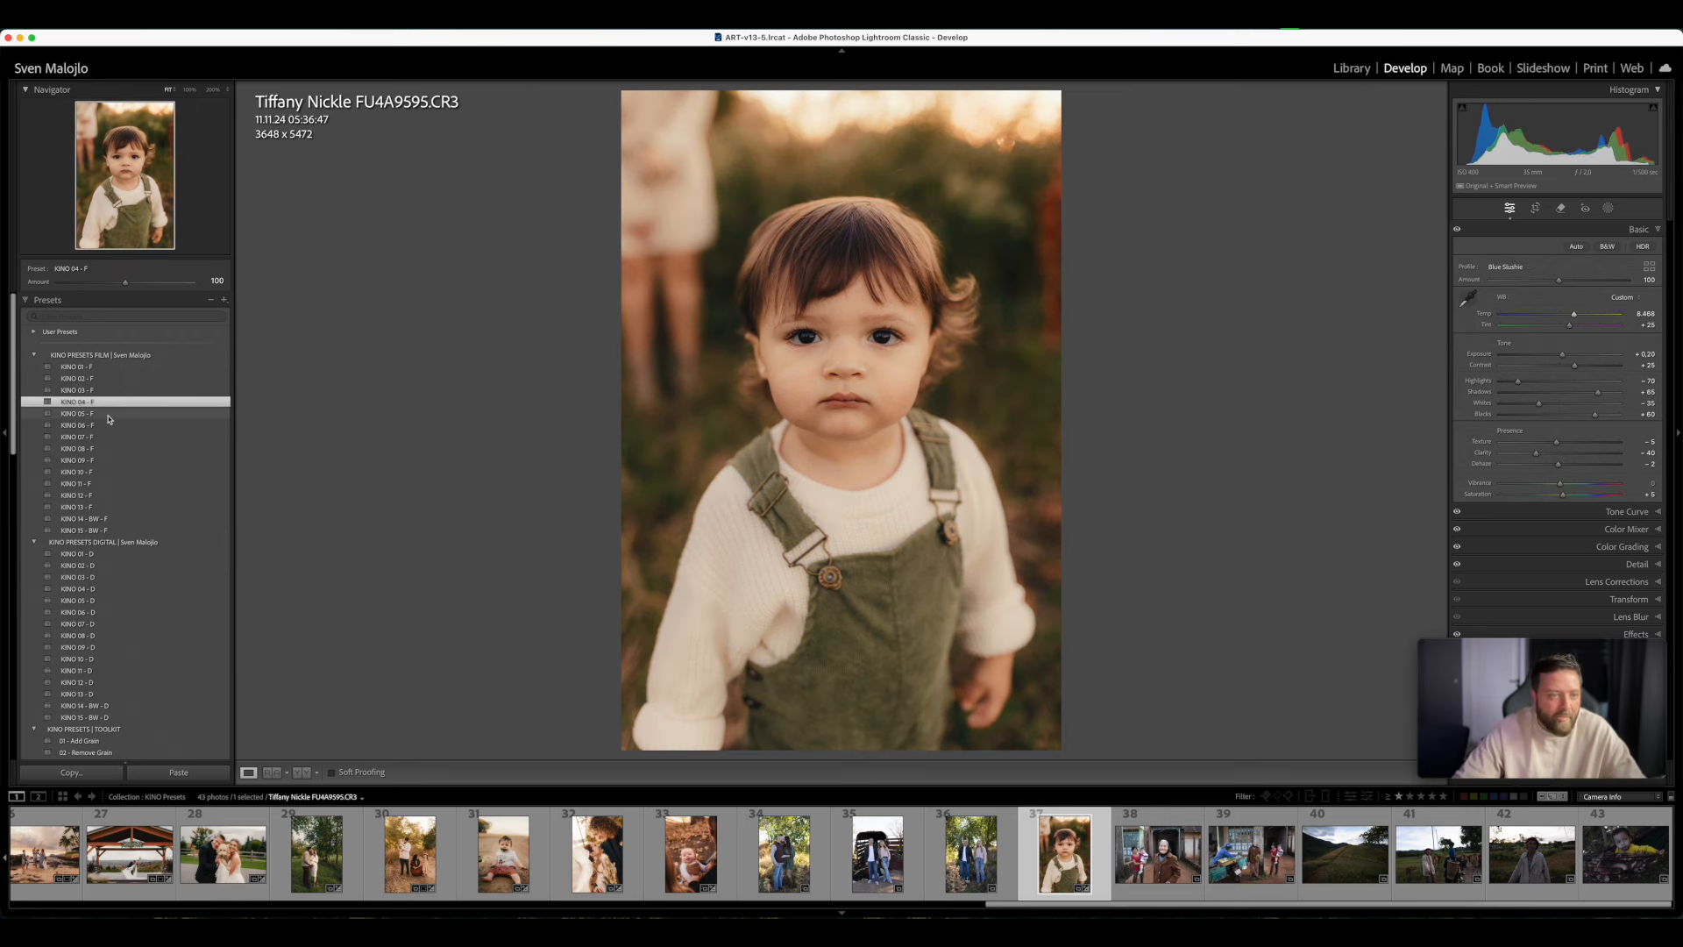
pyautogui.click(110, 415)
pyautogui.click(112, 425)
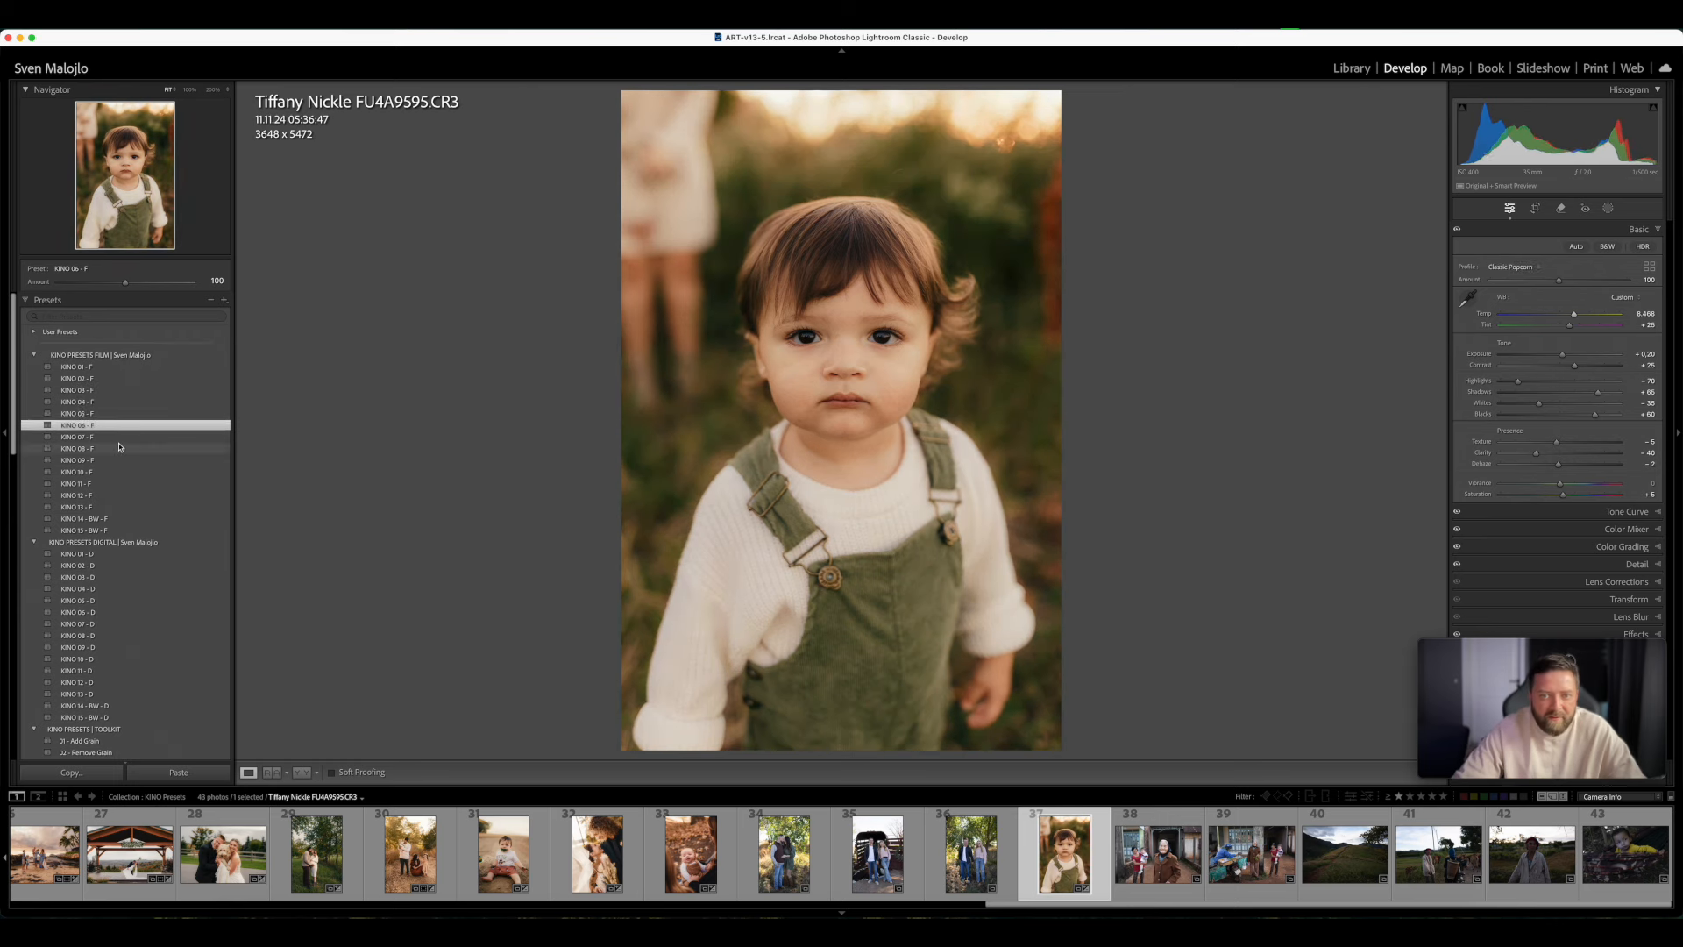
pyautogui.click(119, 448)
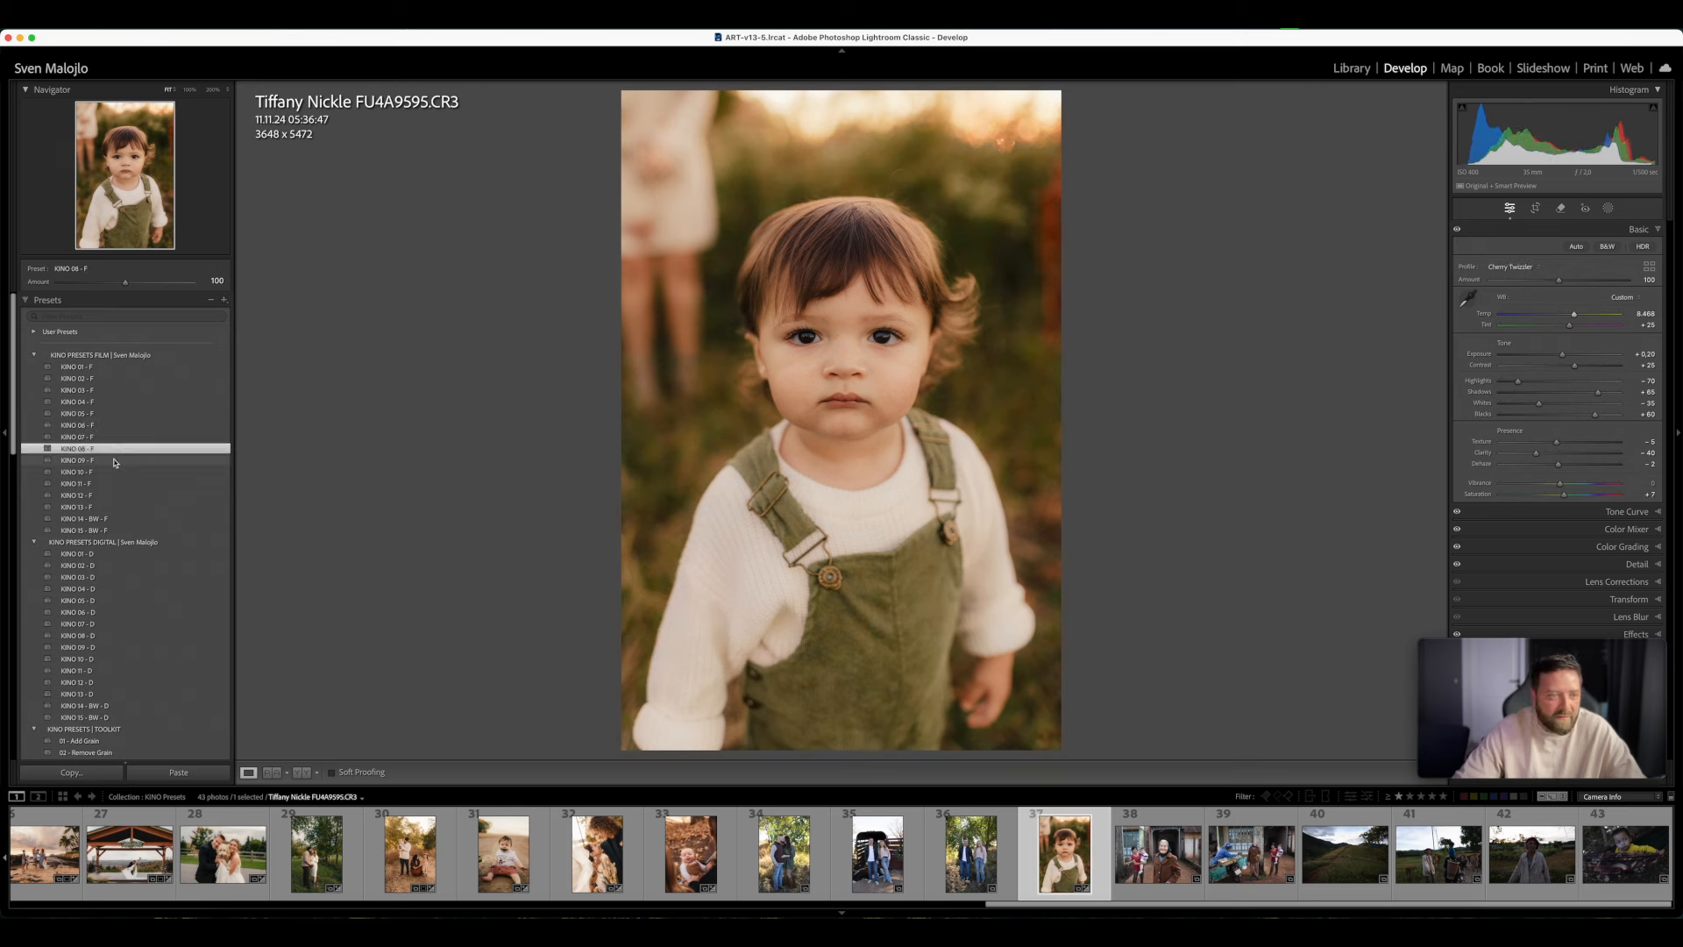
pyautogui.click(114, 460)
pyautogui.click(111, 473)
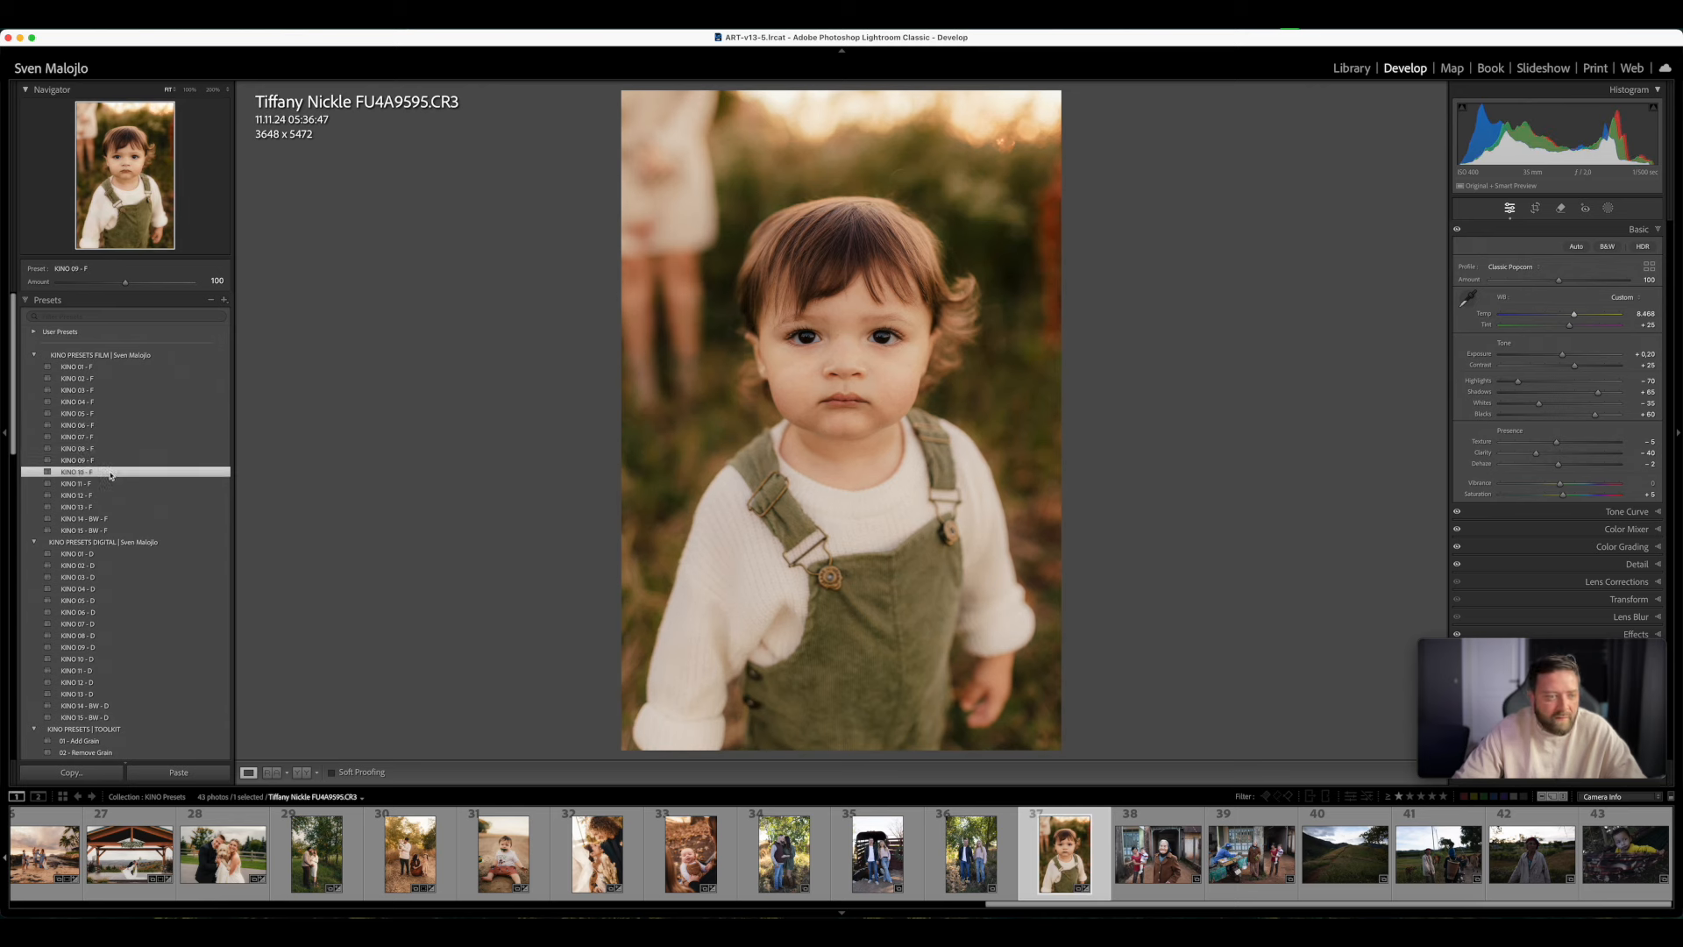
pyautogui.click(106, 497)
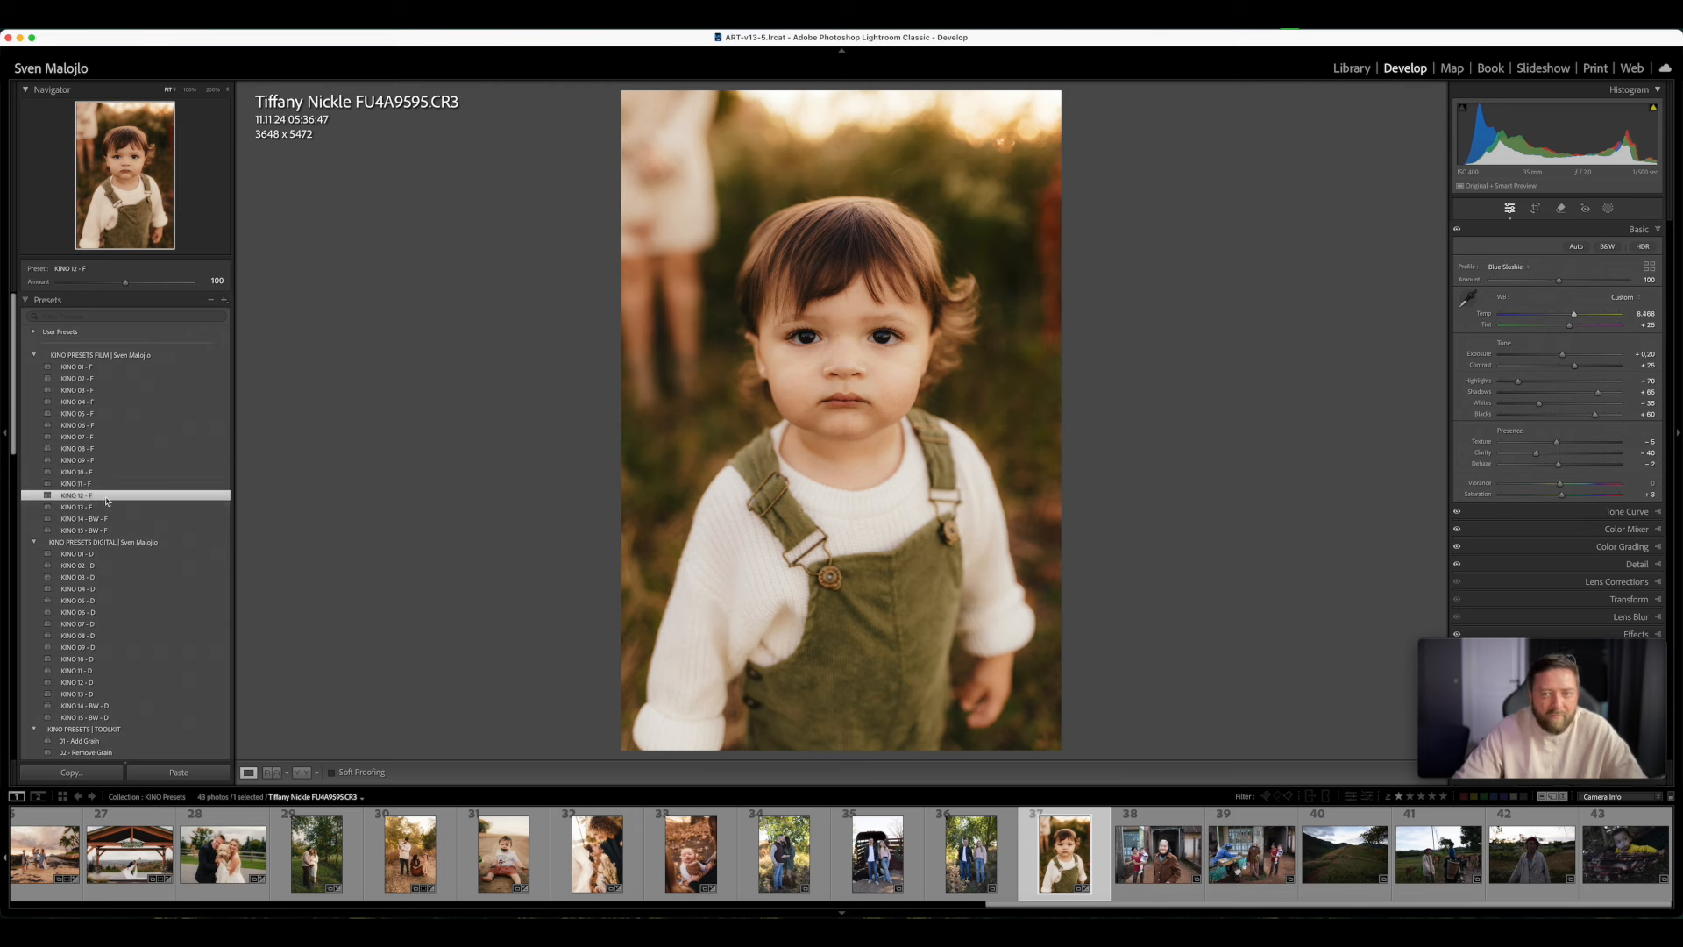
pyautogui.click(105, 506)
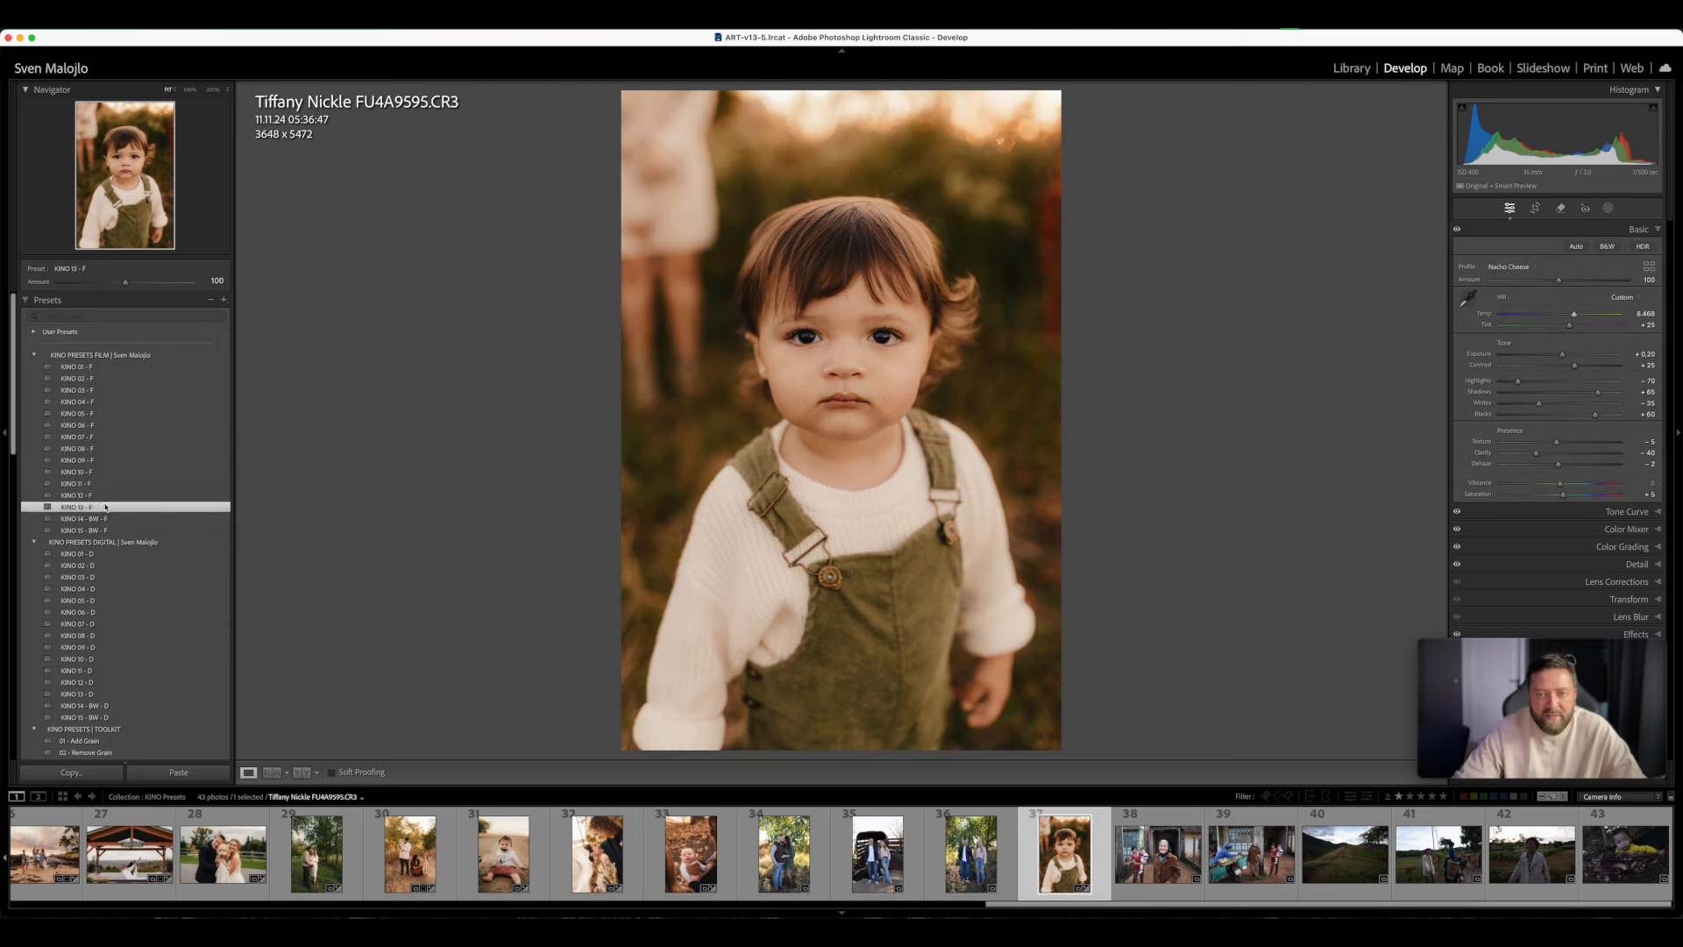
pyautogui.click(107, 519)
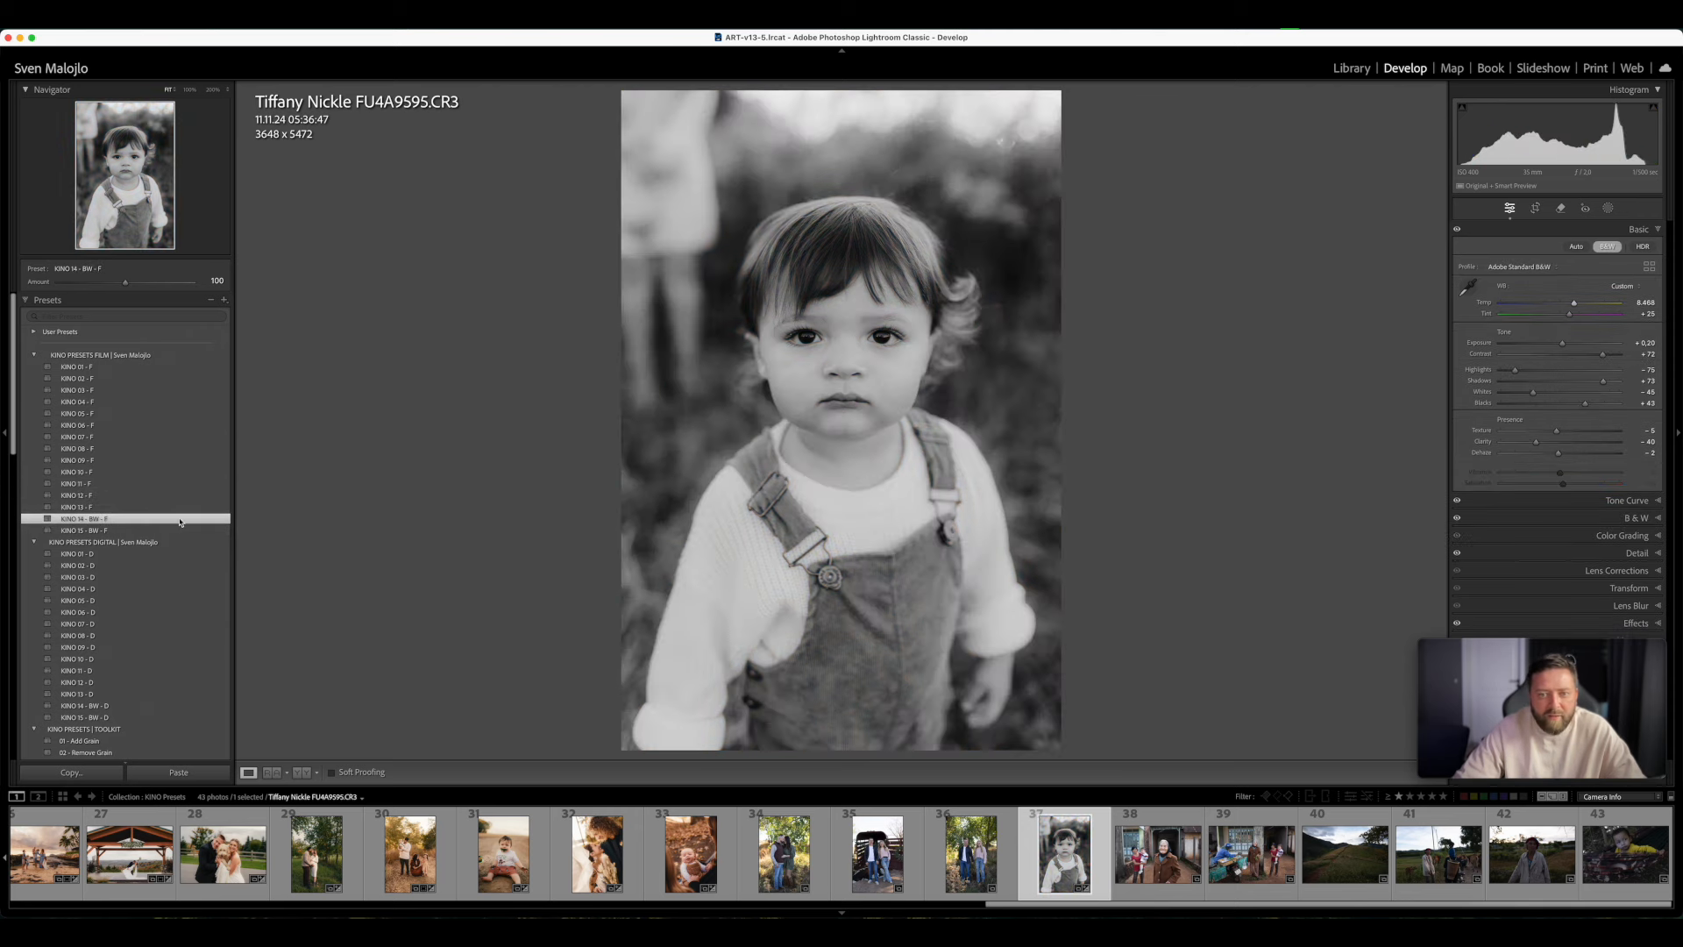
pyautogui.click(97, 367)
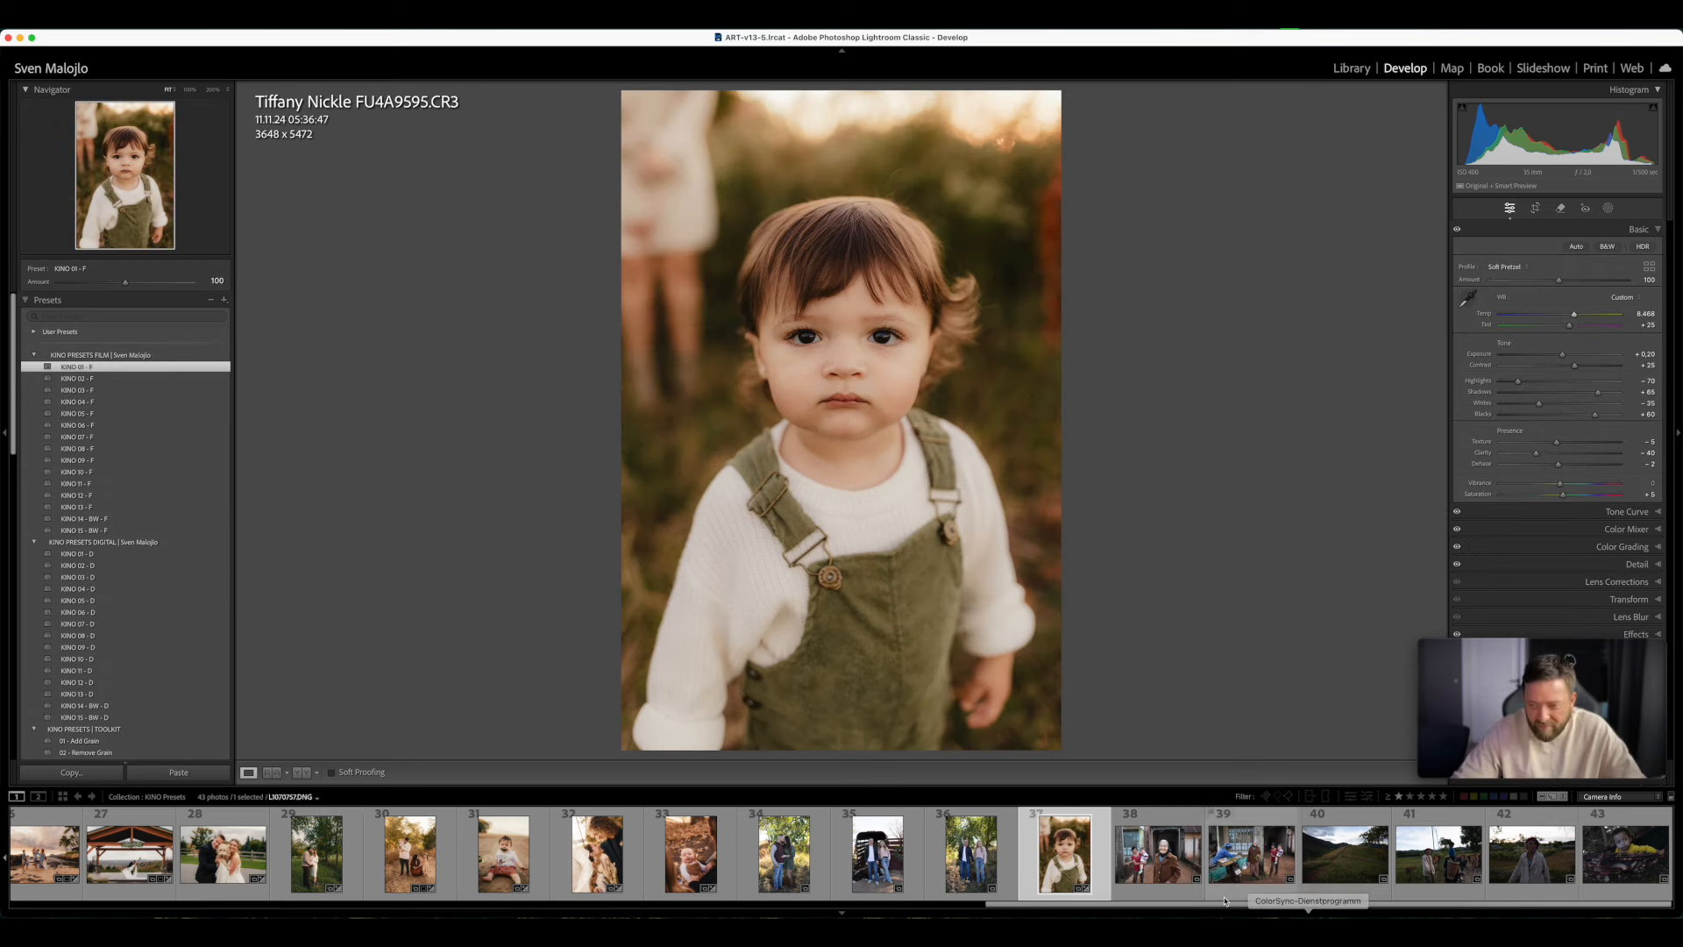
# - View photo 38, move on to photo 39 with the motorbike vendor, apply KINO 03 - F, and set Exposure to +0.20
pyautogui.click(1181, 893)
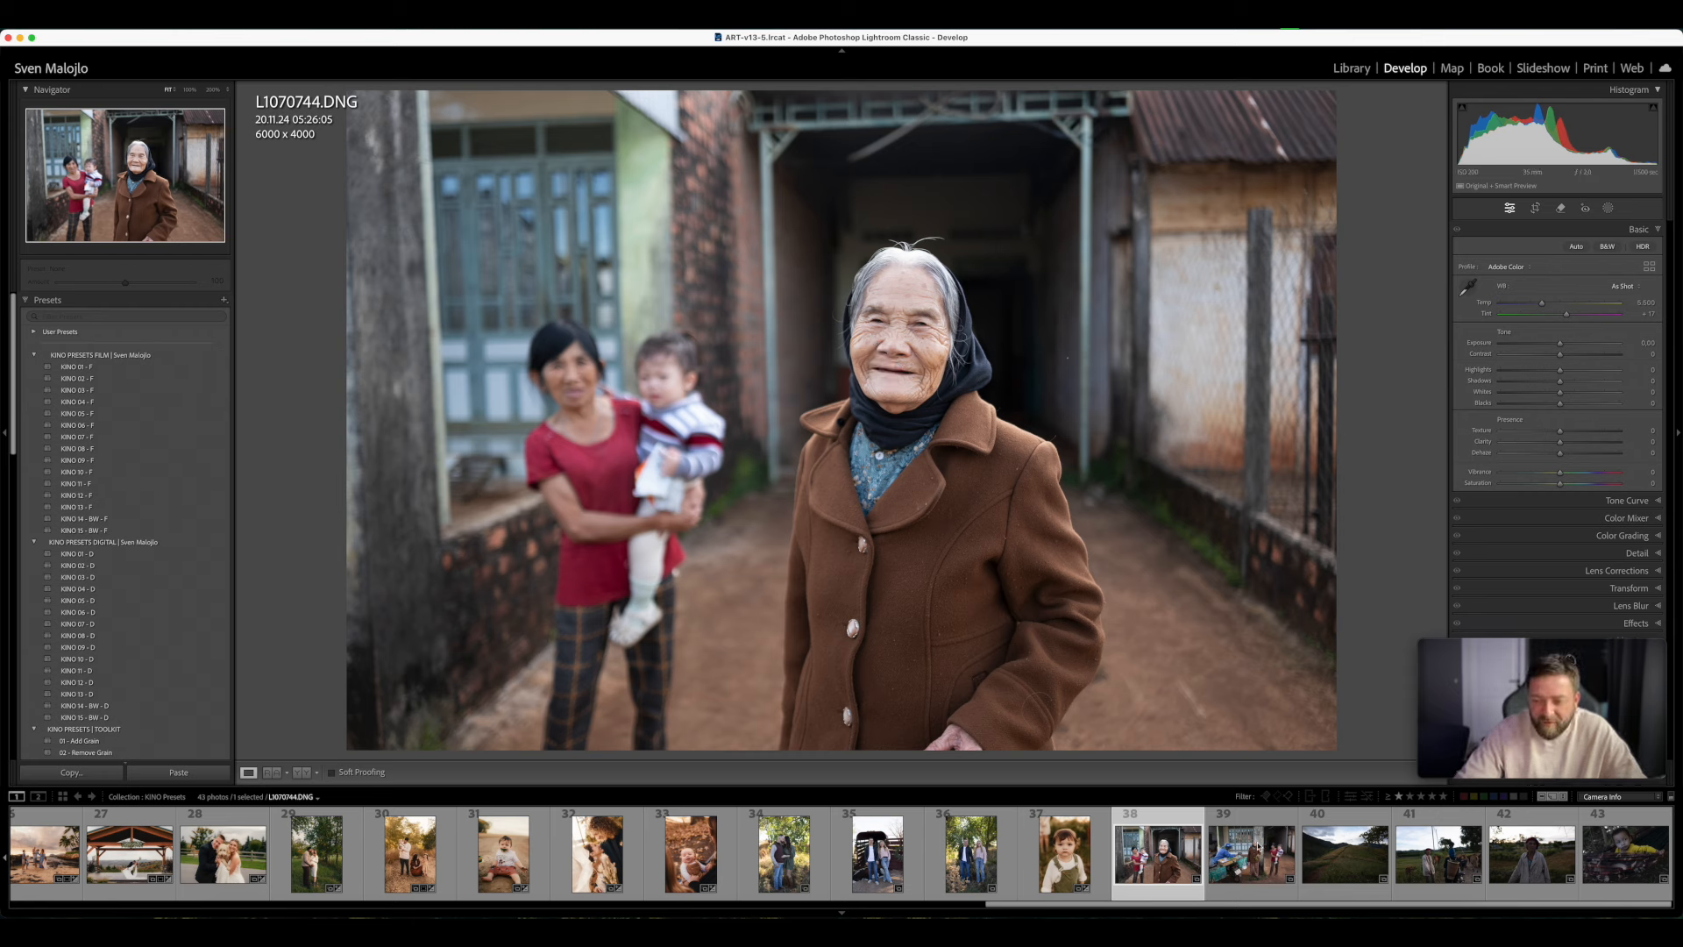
pyautogui.press('Right')
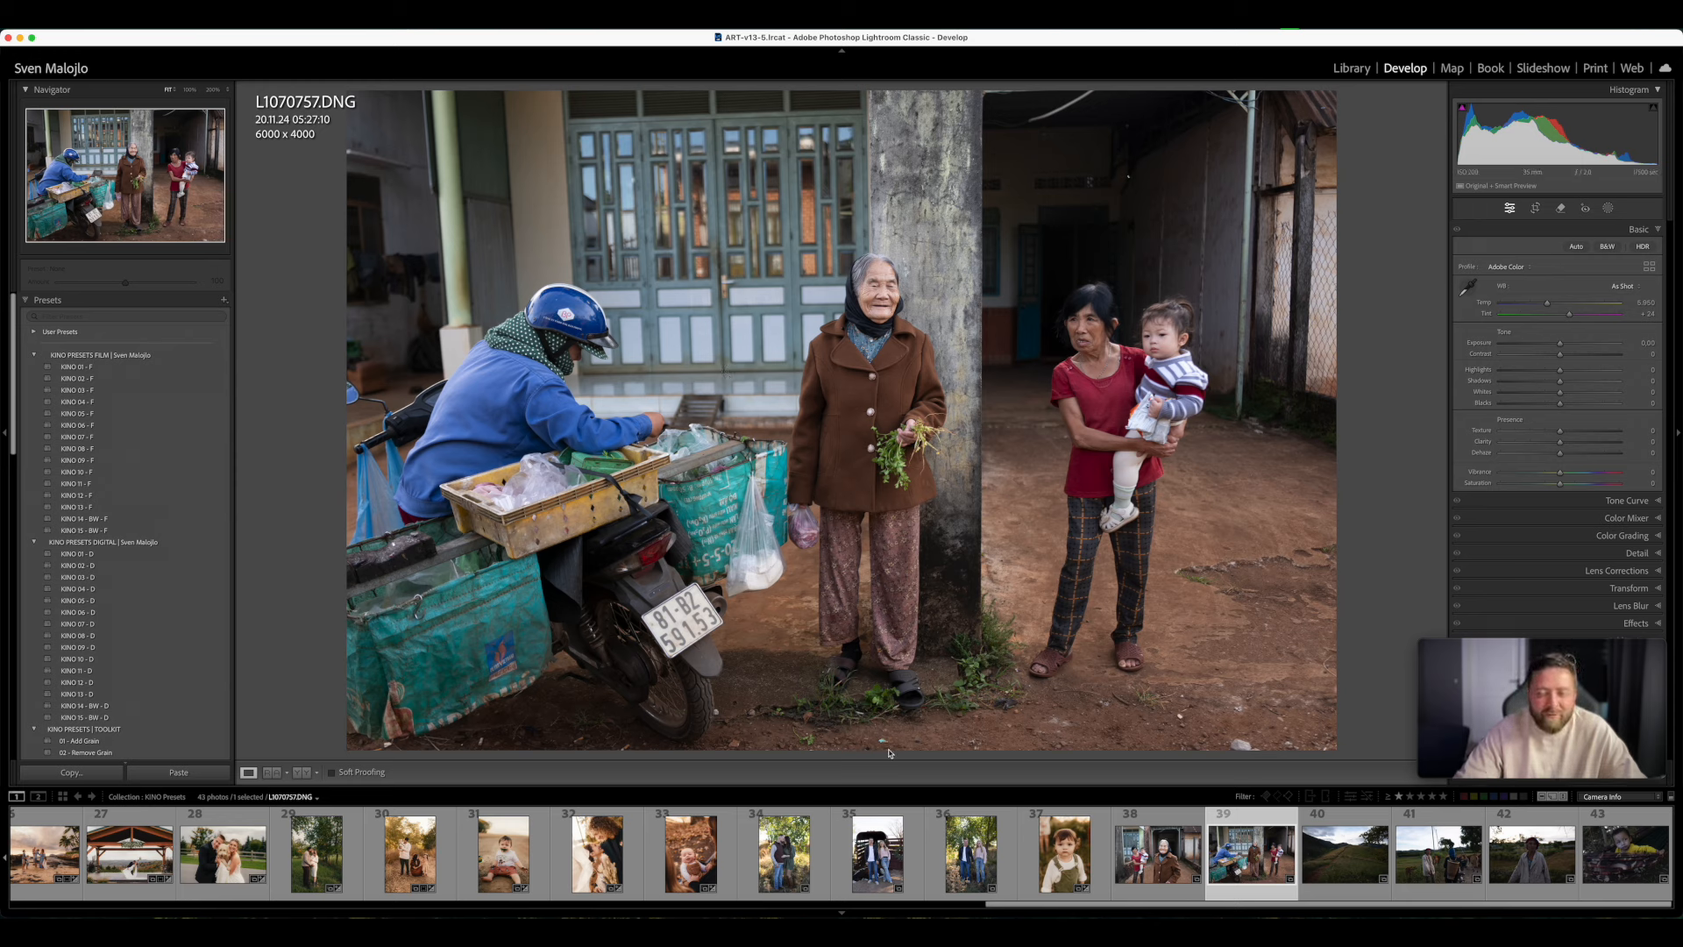
pyautogui.click(118, 391)
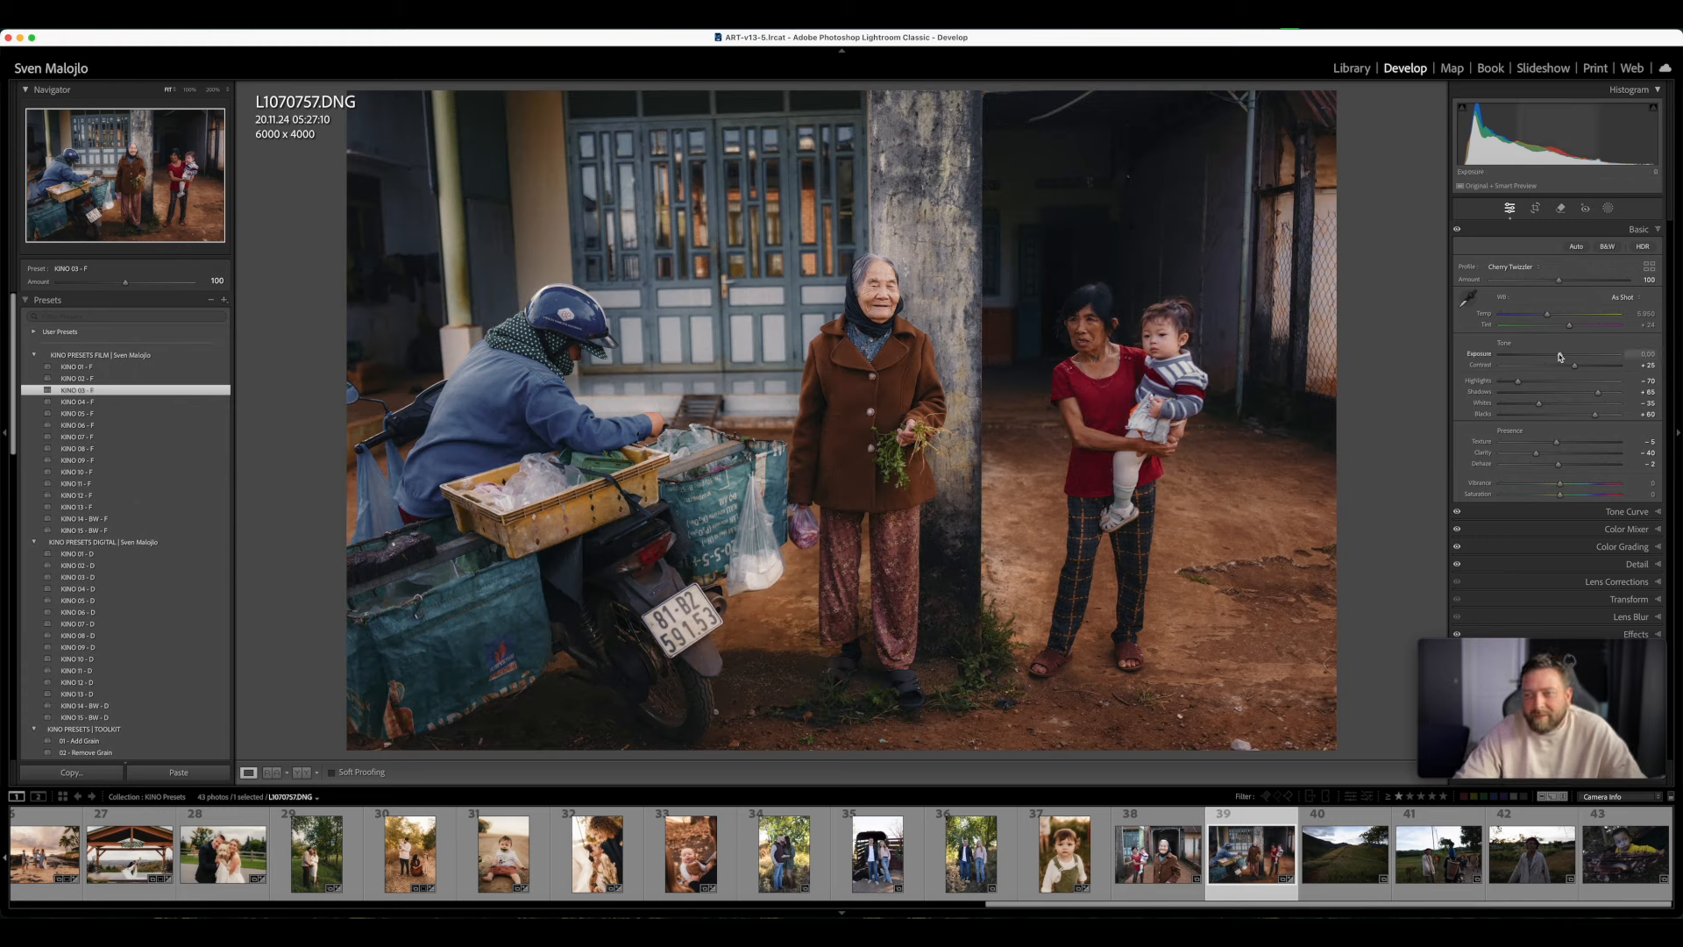
pyautogui.moveTo(1560, 356); pyautogui.dragTo(1547, 317)
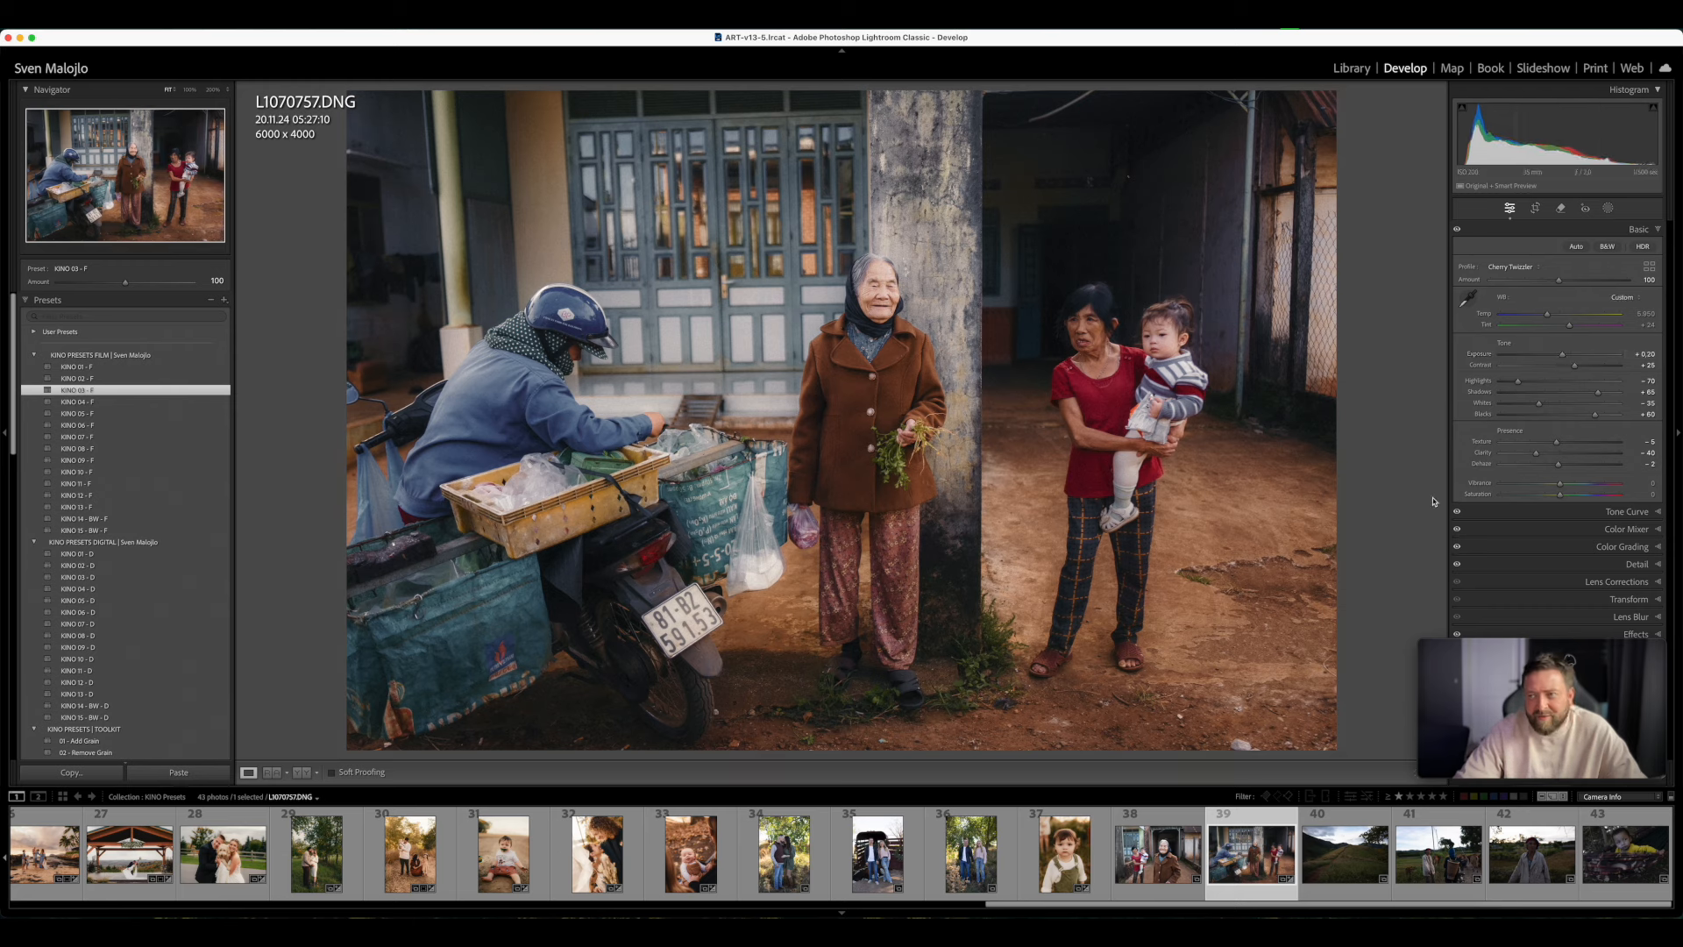
# - Open photo 40 of the grassy hillside path, apply KINO 02 - F, and set Exposure to +0.40
pyautogui.click(1362, 853)
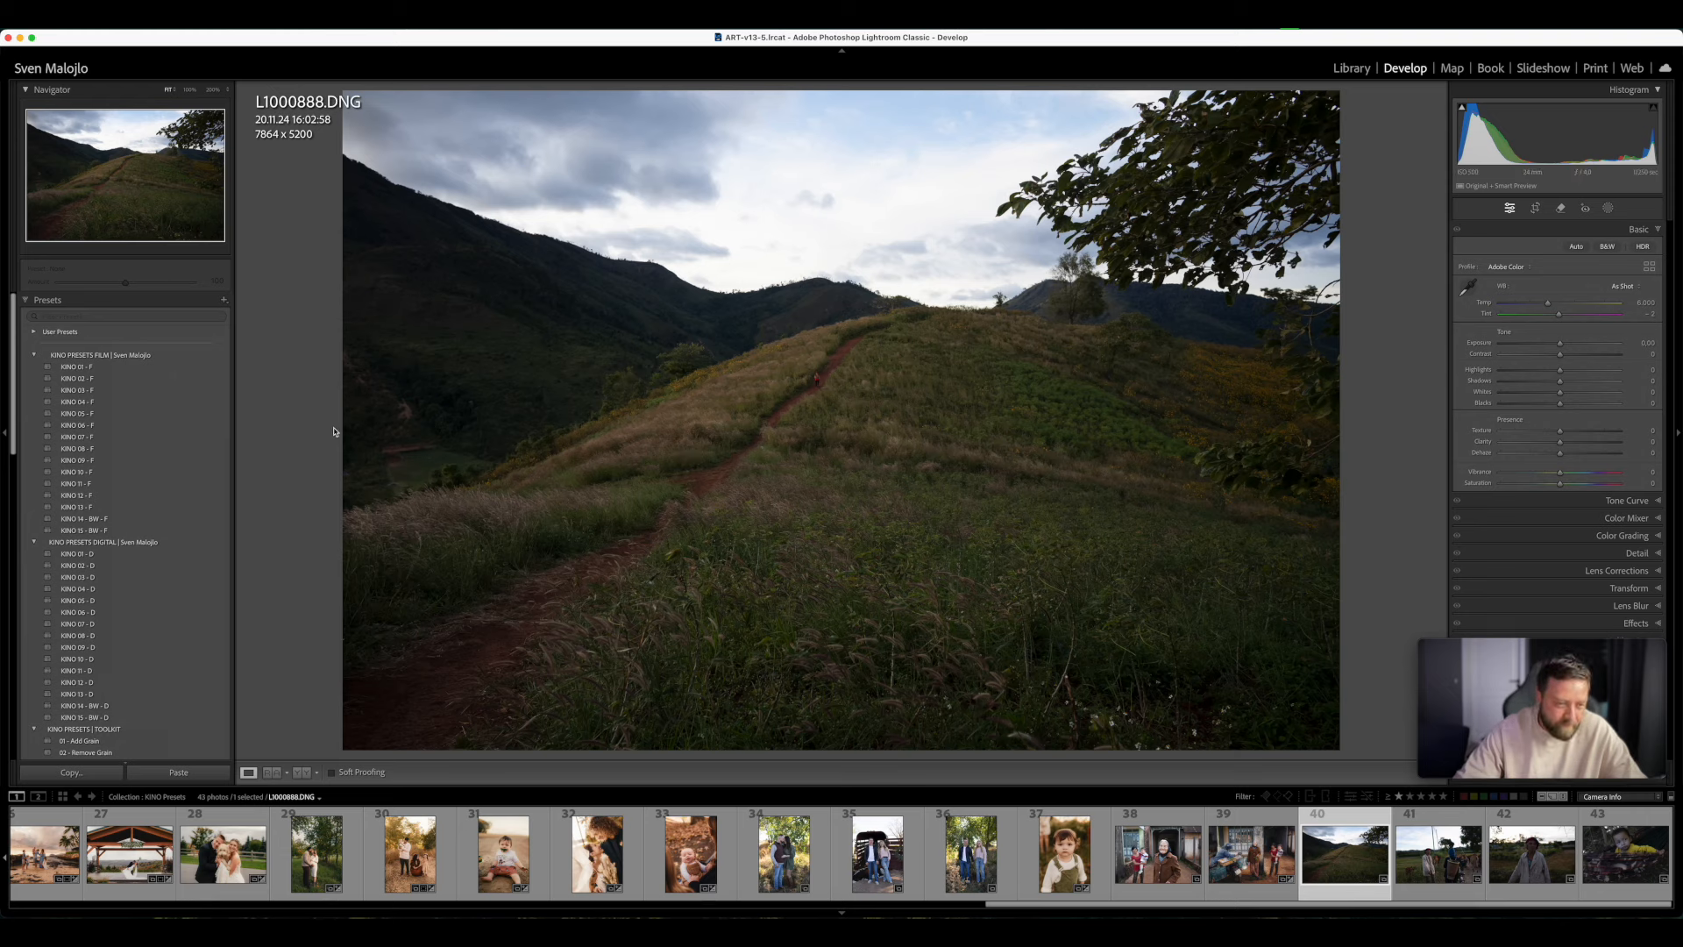
pyautogui.click(126, 380)
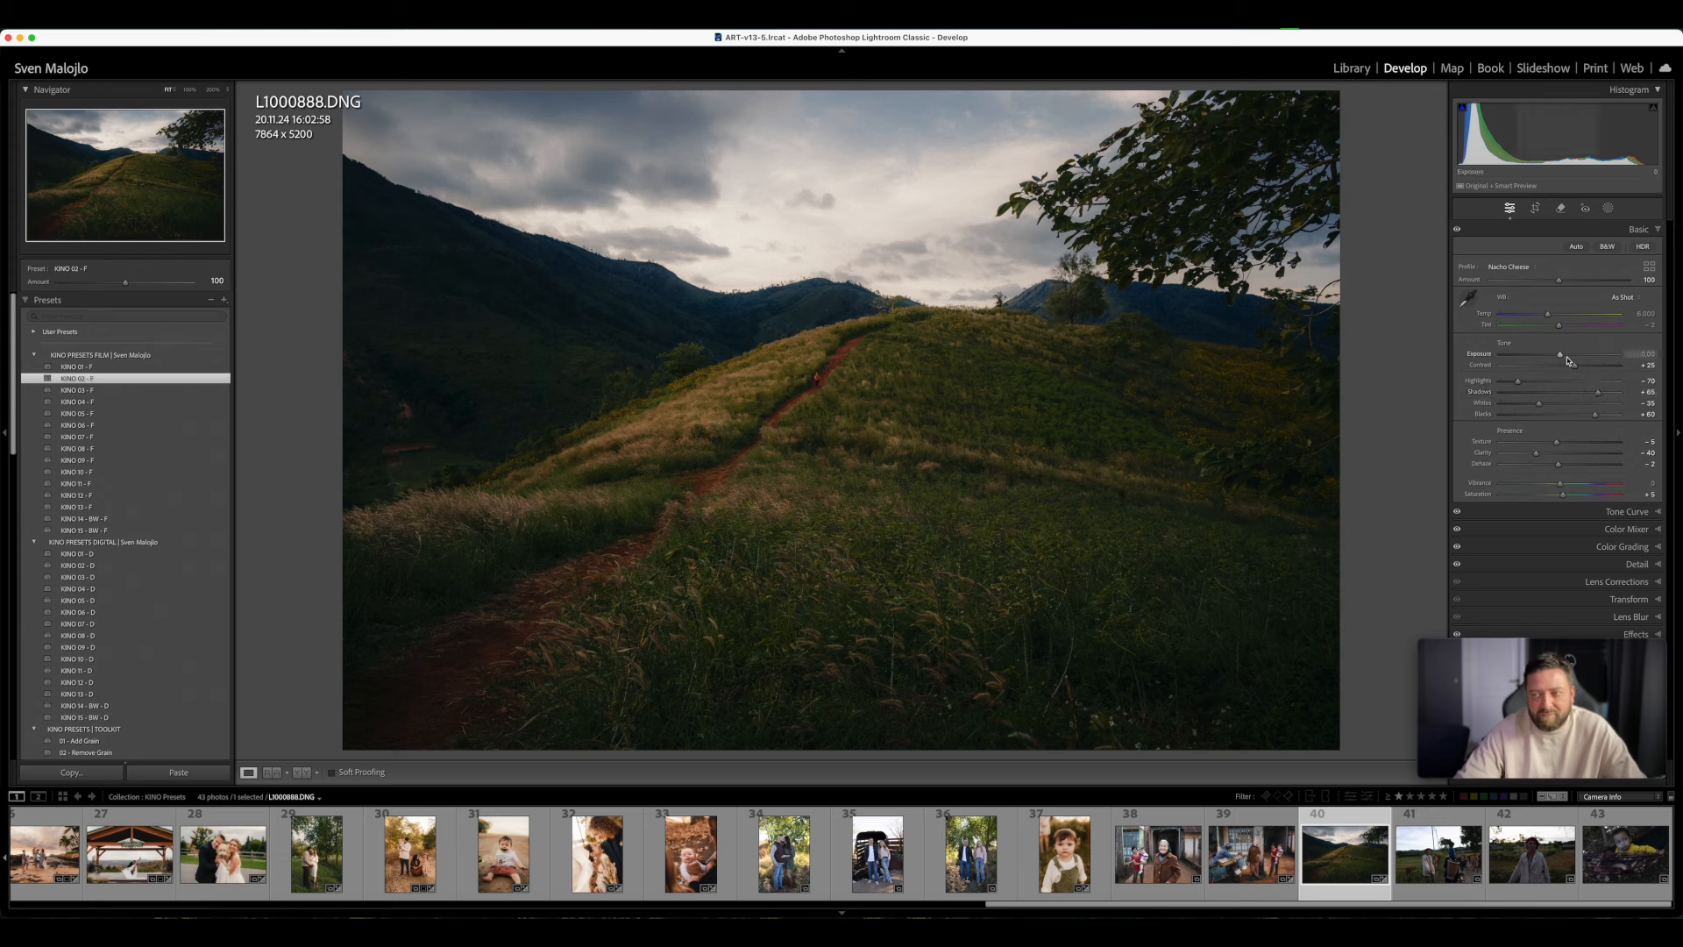
pyautogui.moveTo(1565, 358); pyautogui.dragTo(1565, 358)
# - Try the Sky - DREAMY SUNSET SKY preset at amount 32 on the hillside photo and delete its mask
pyautogui.scroll(-15, 187, 549)
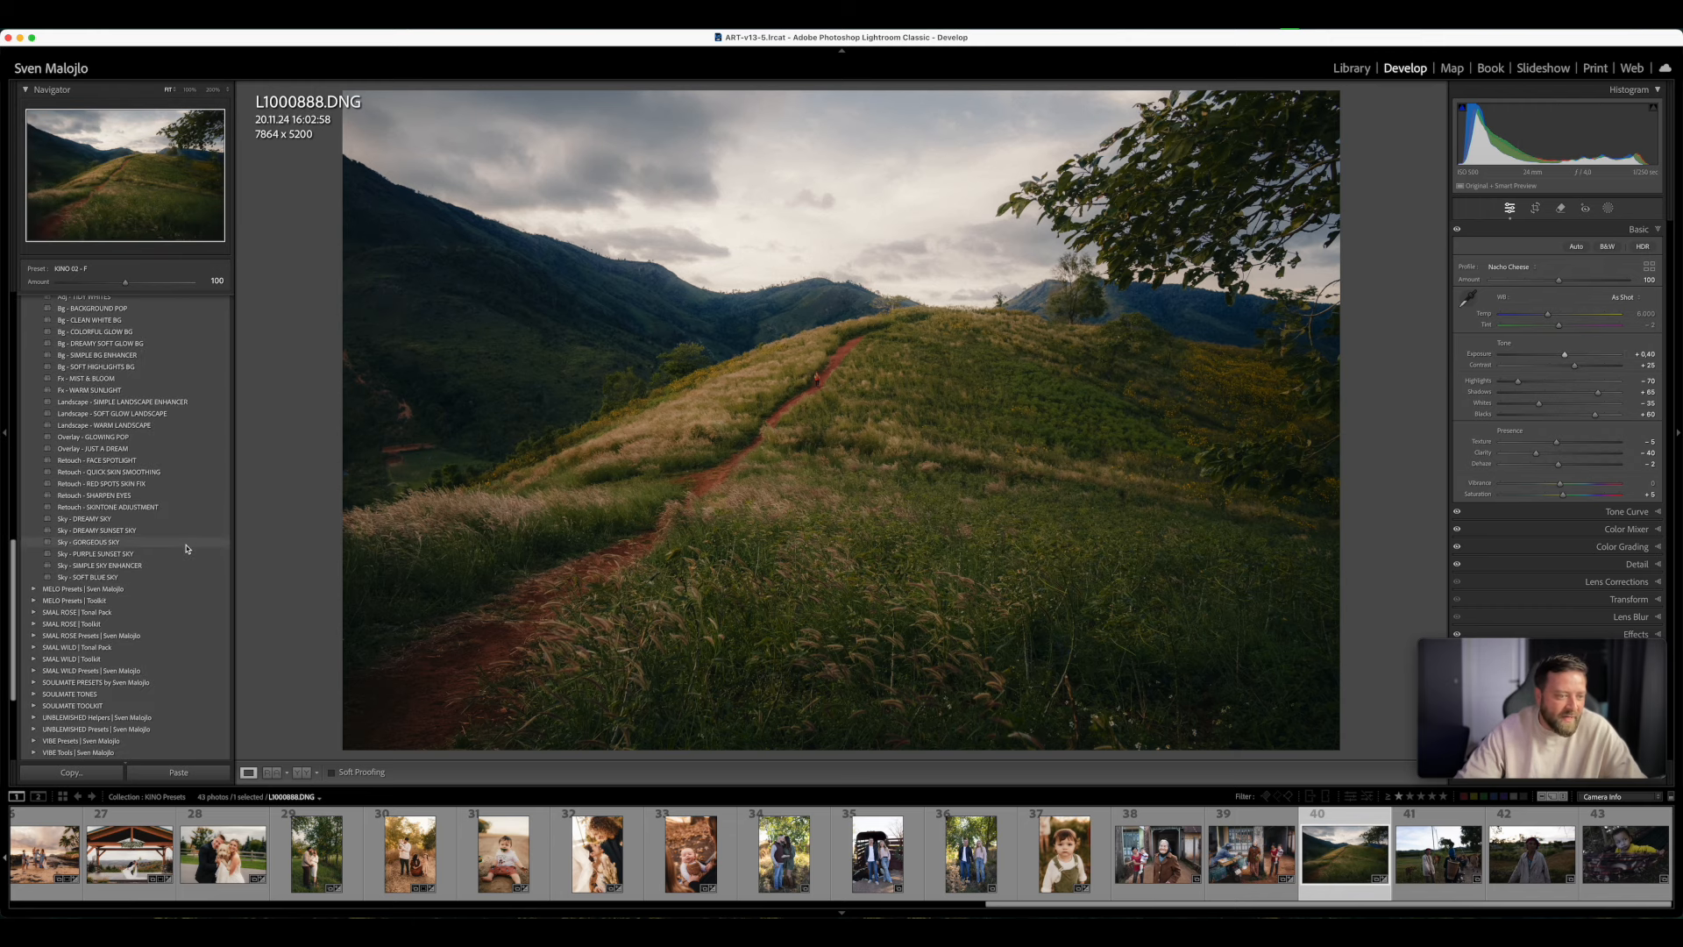
pyautogui.click(117, 532)
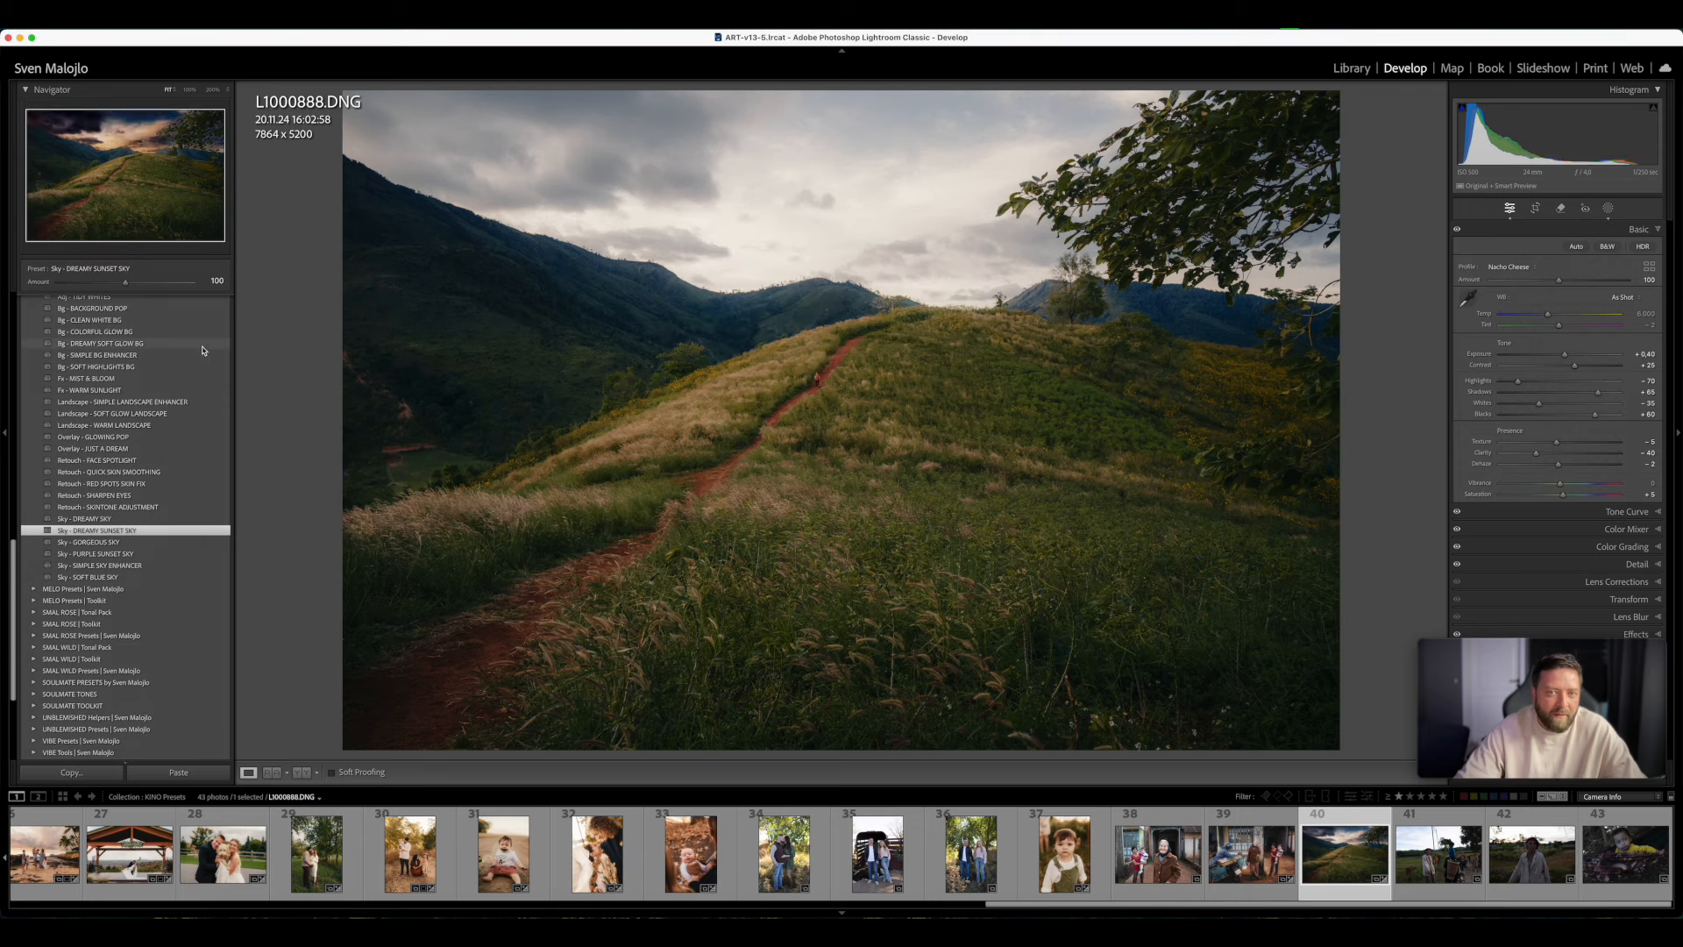
pyautogui.moveTo(125, 282); pyautogui.dragTo(80, 287)
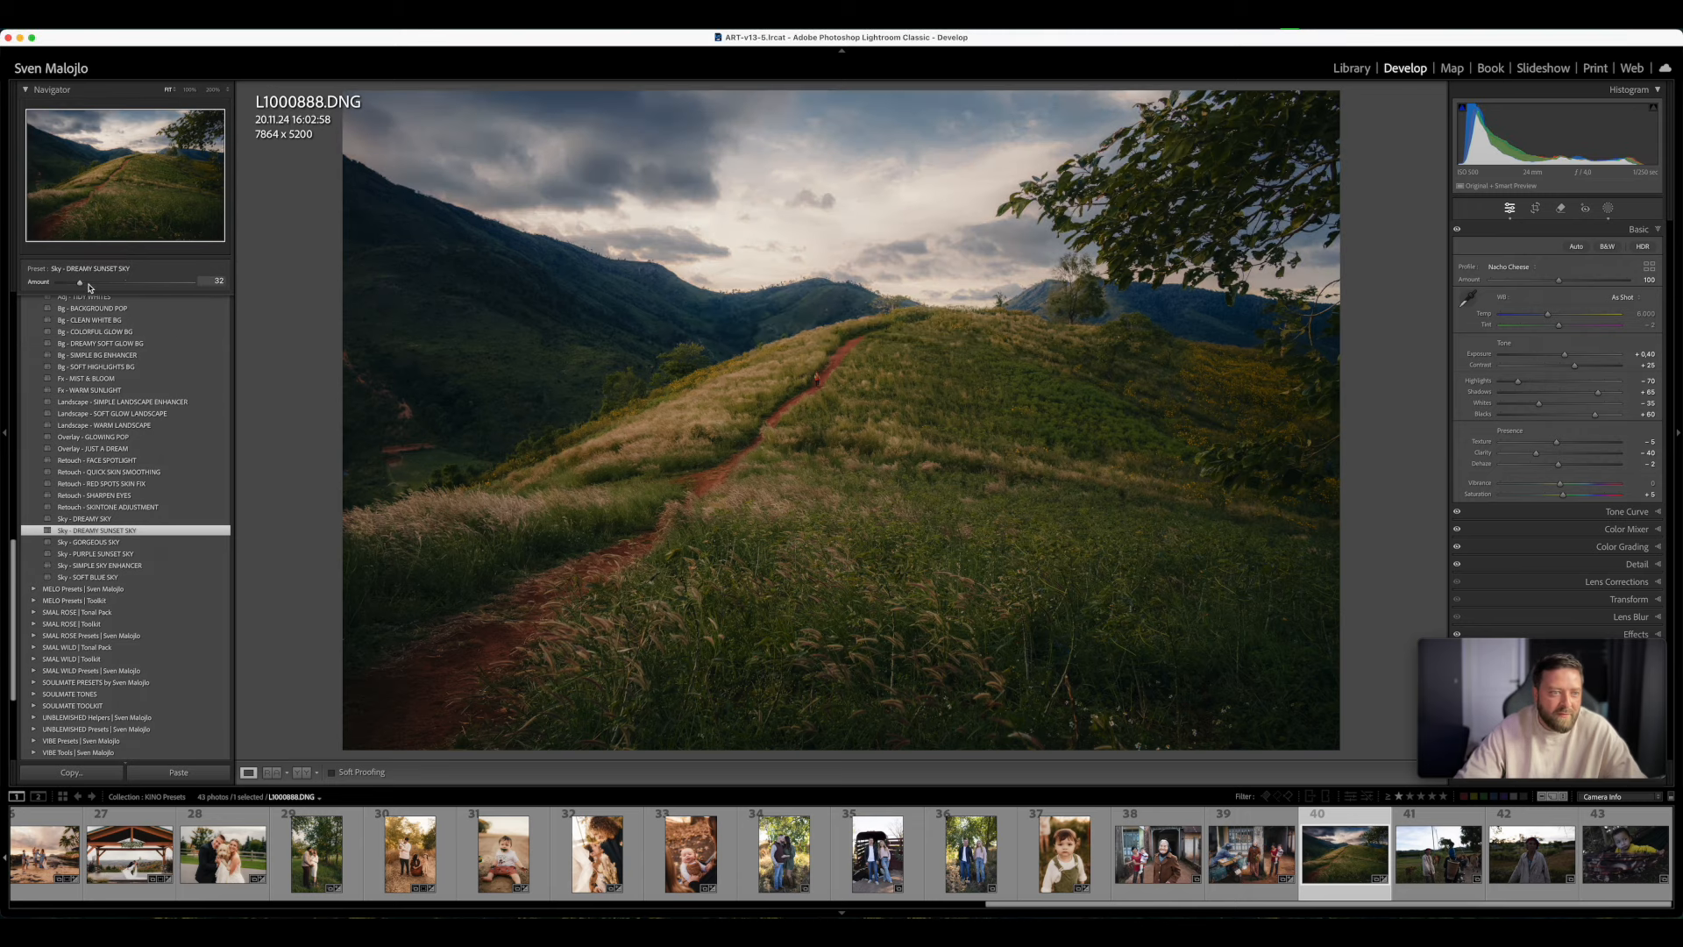
pyautogui.click(1606, 209)
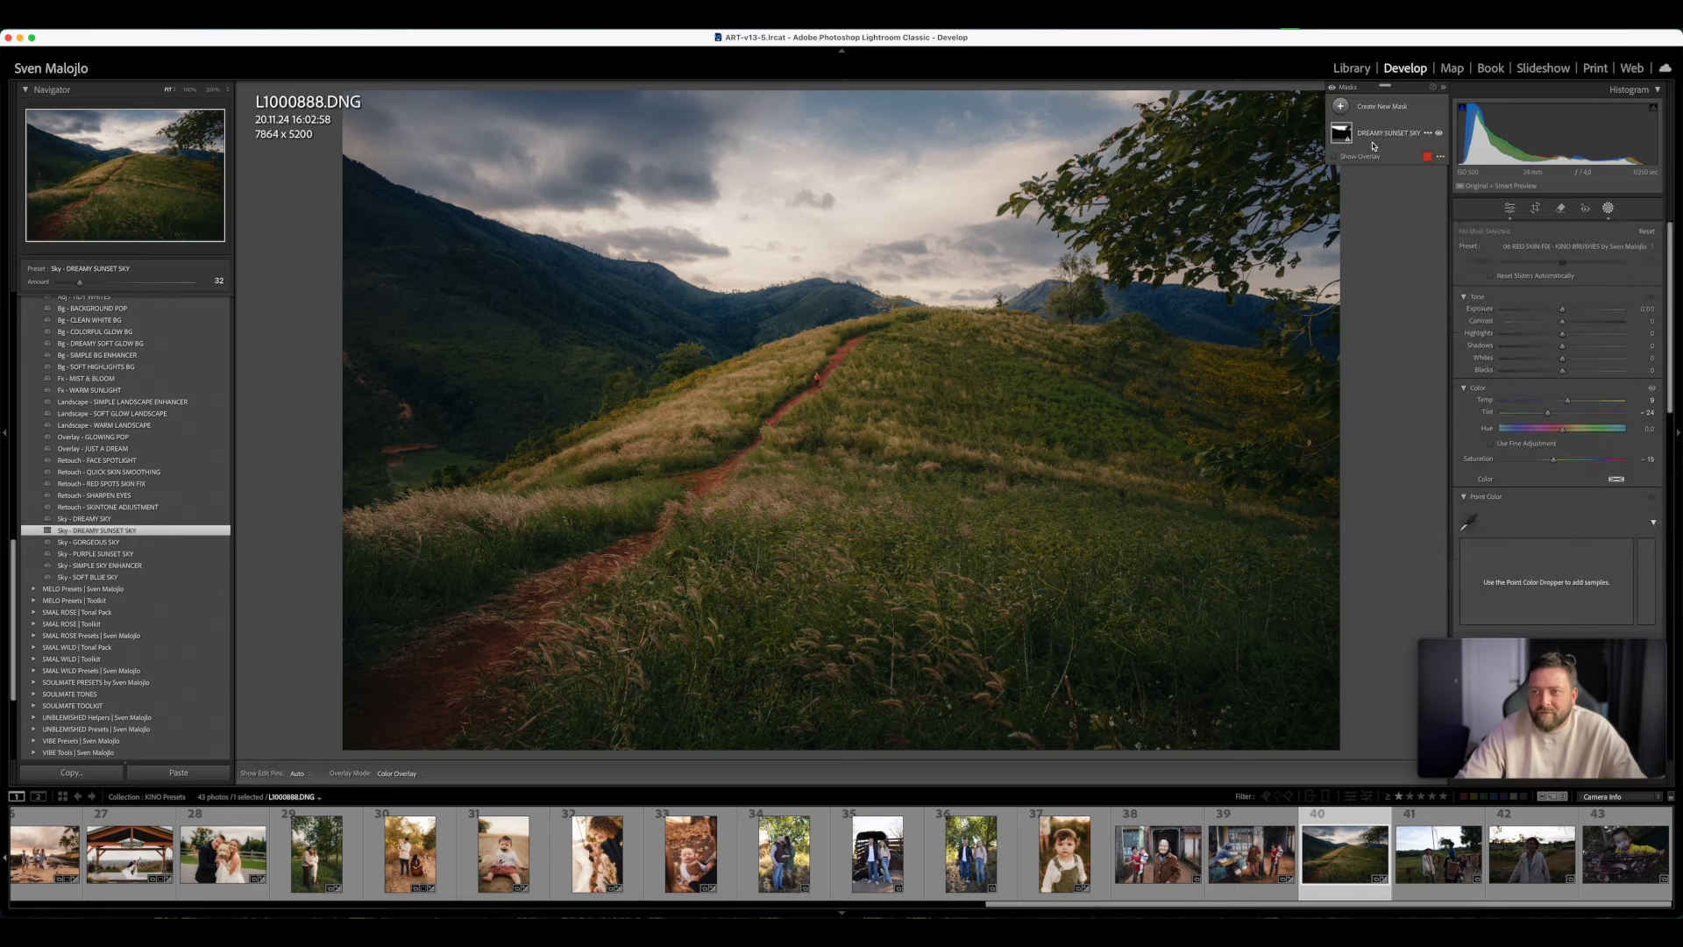
pyautogui.click(1428, 133)
pyautogui.click(1429, 309)
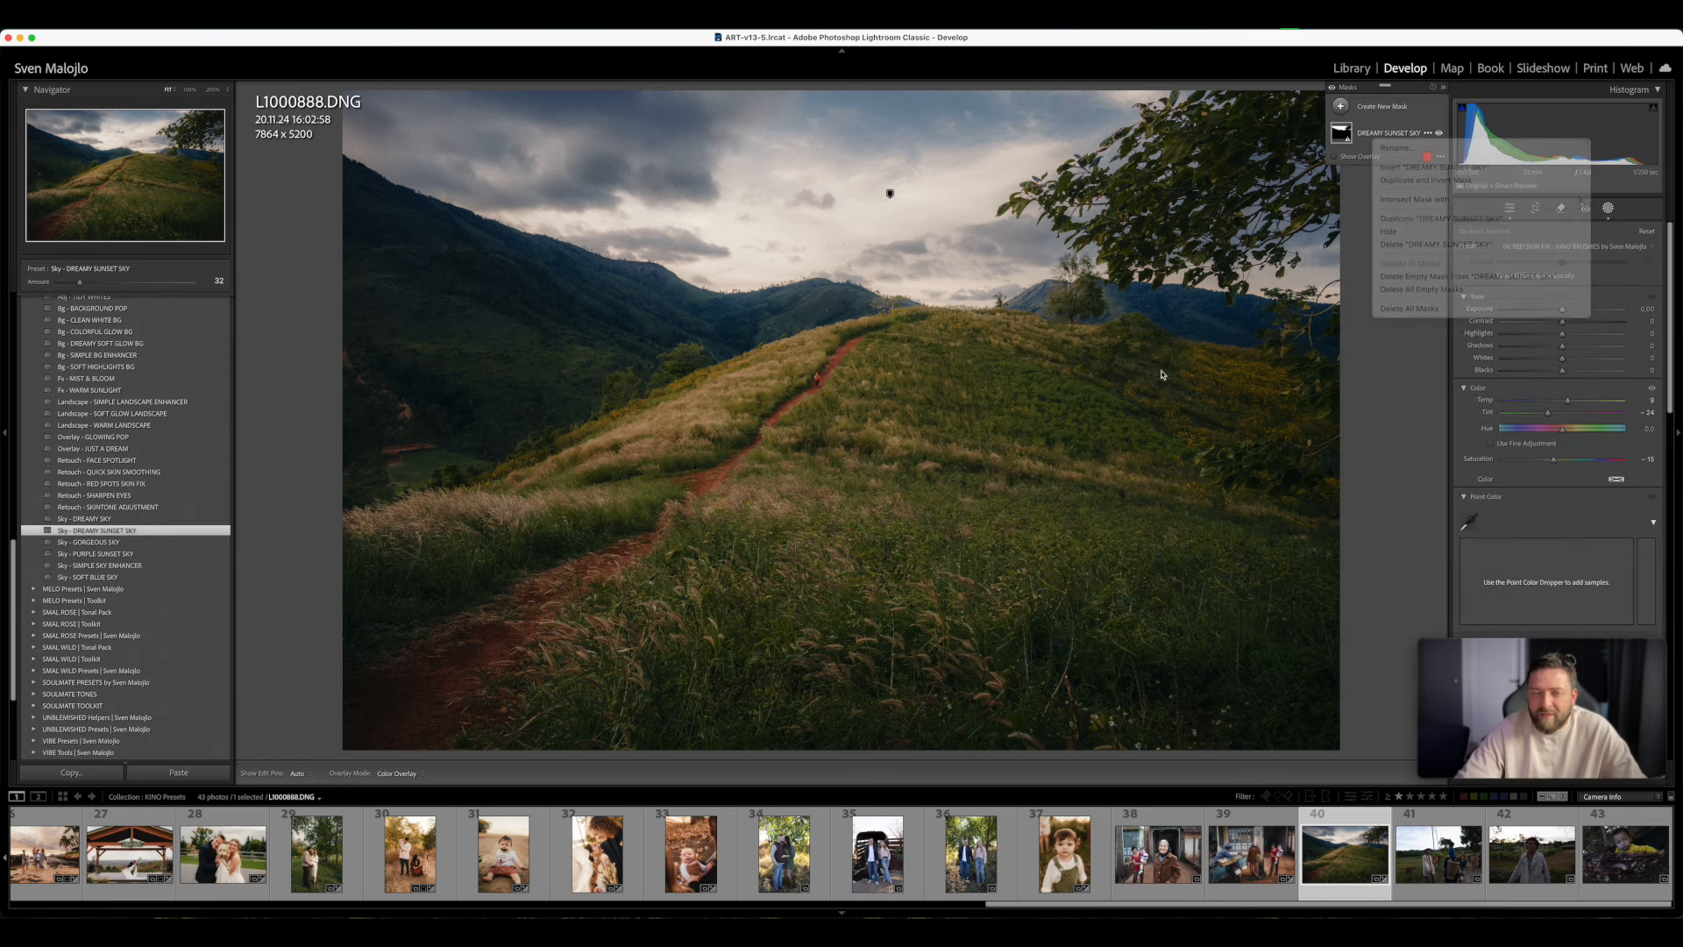
# - Apply the Sky - GORGEOUS SKY preset at amount 69 and set the hillside photo's Temp to 6,157
pyautogui.click(121, 543)
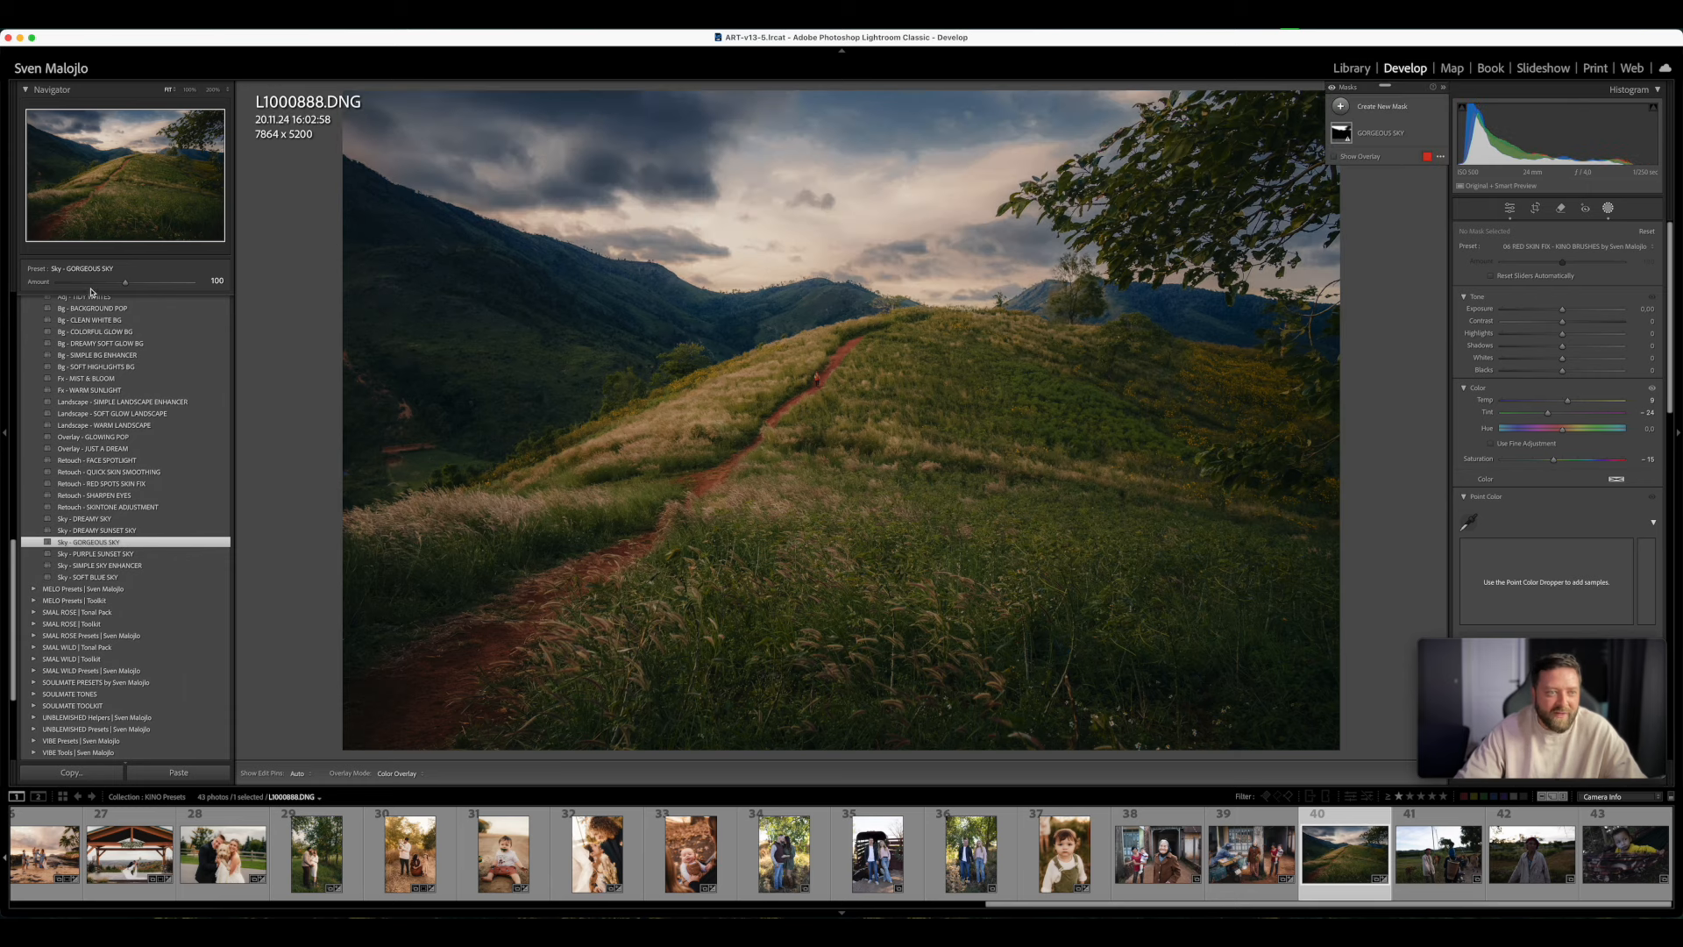
pyautogui.moveTo(126, 291); pyautogui.dragTo(105, 286)
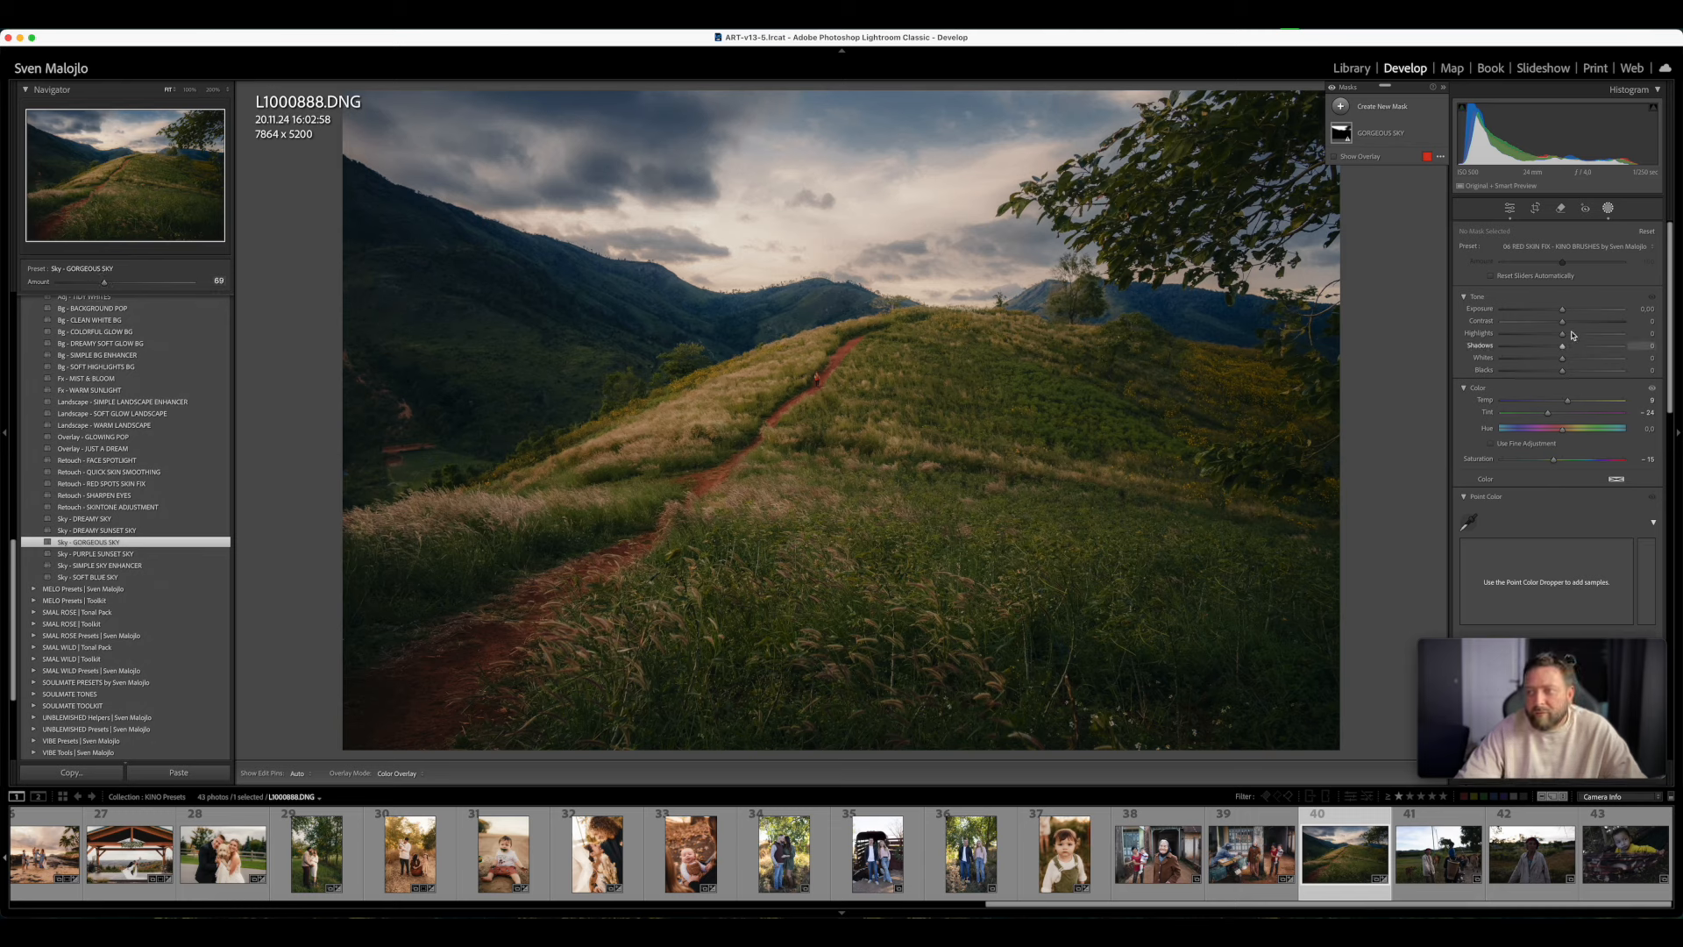
pyautogui.click(1608, 207)
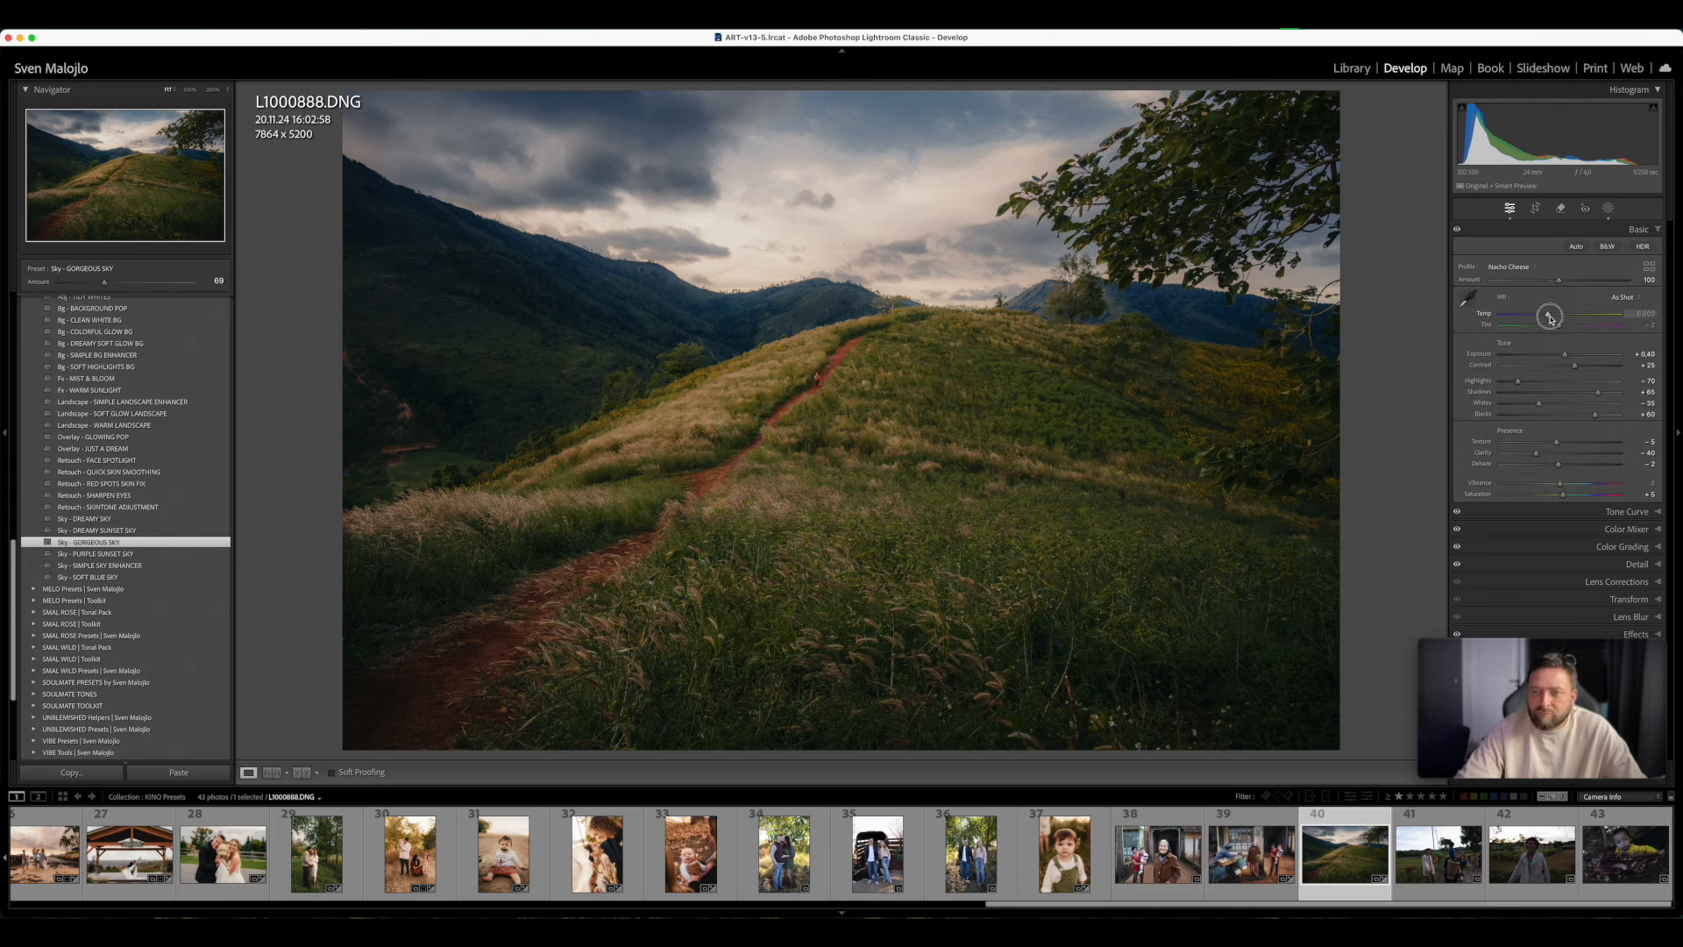
pyautogui.moveTo(1551, 317); pyautogui.dragTo(1553, 317)
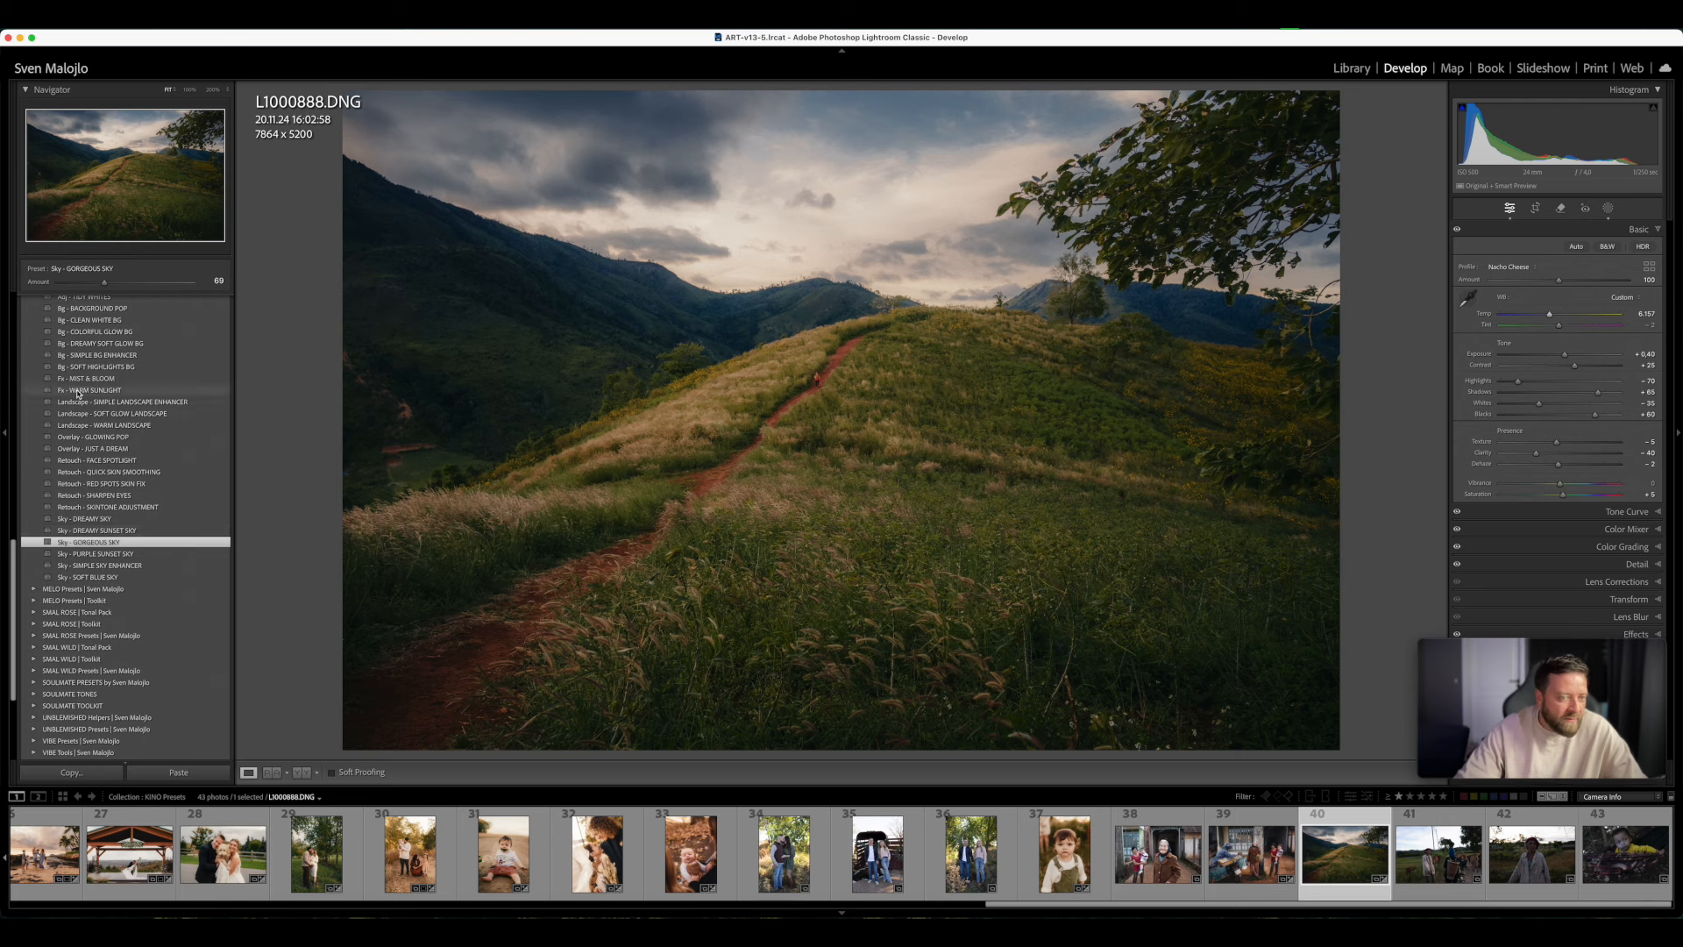
# - Apply the Overlay - GLOWING POP preset to the hillside photo, raise Exposure to +0.55, and compare it before and after
pyautogui.scroll(2, 131, 517)
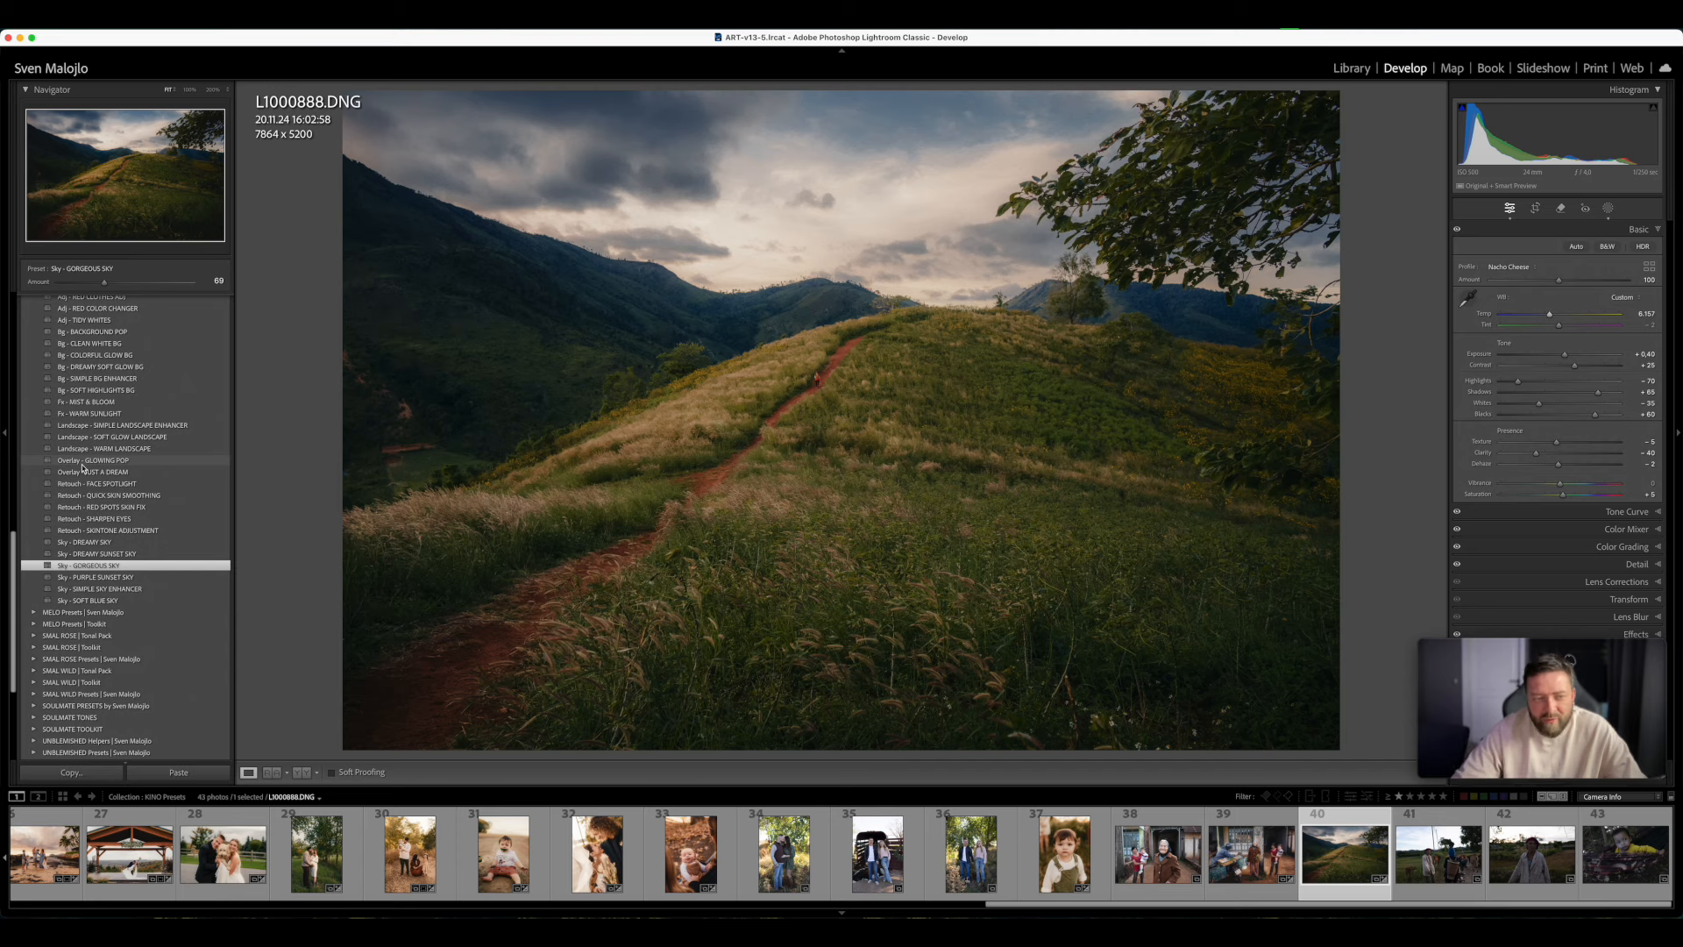
pyautogui.click(83, 461)
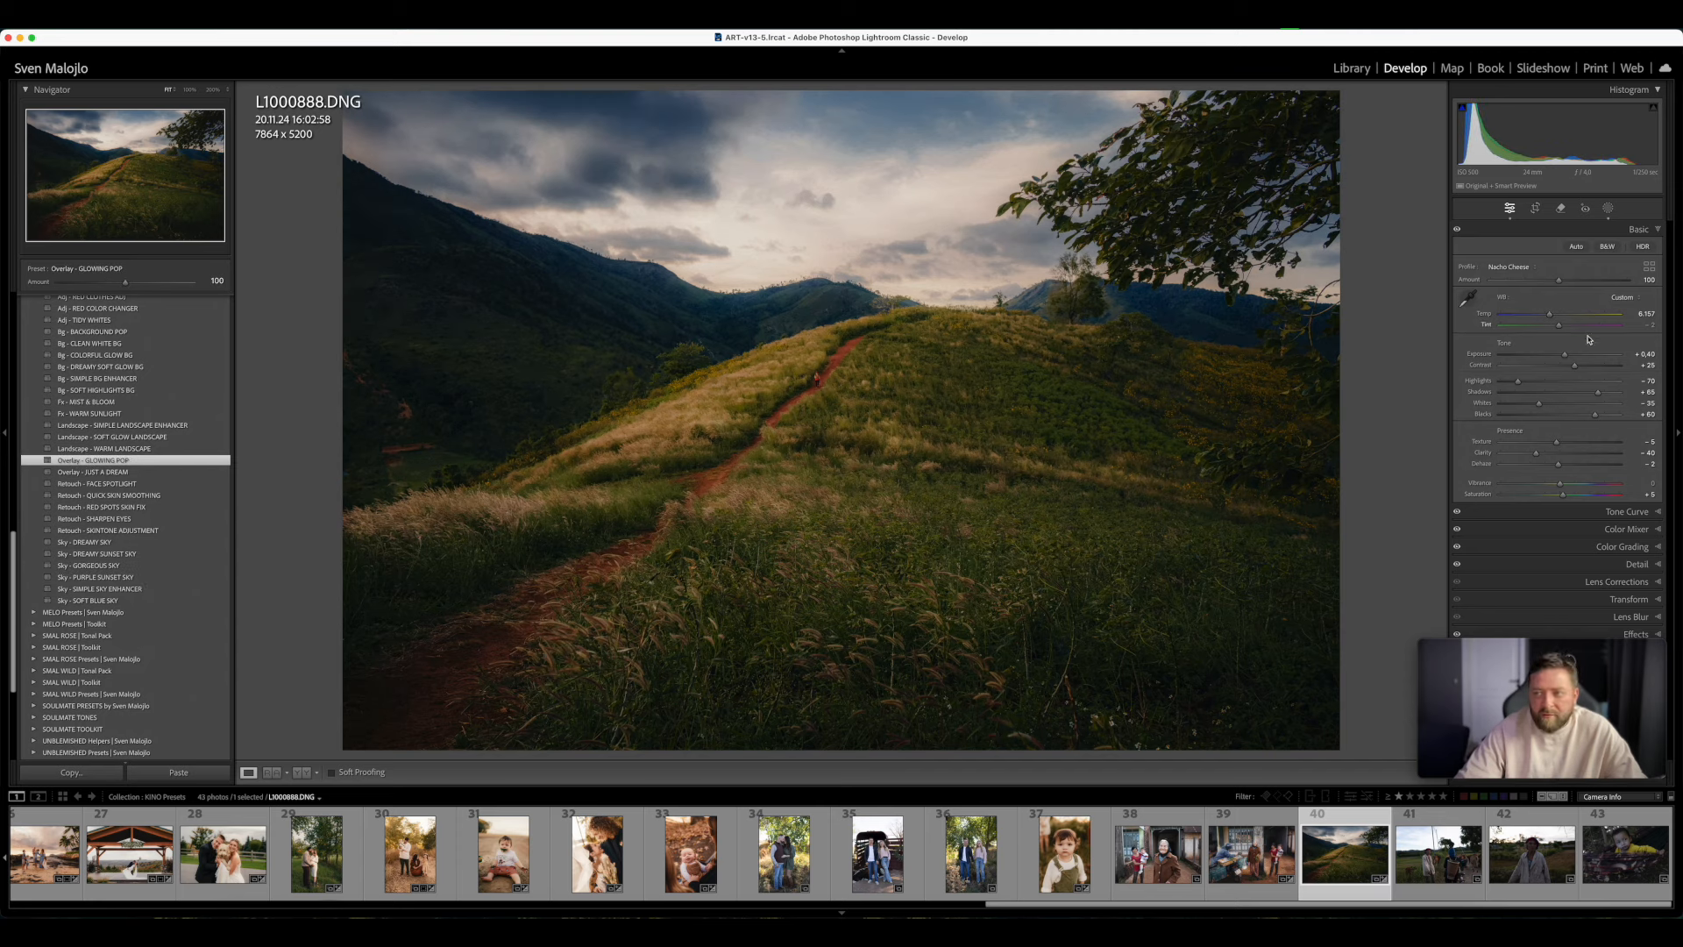
pyautogui.moveTo(1567, 354); pyautogui.dragTo(1569, 356)
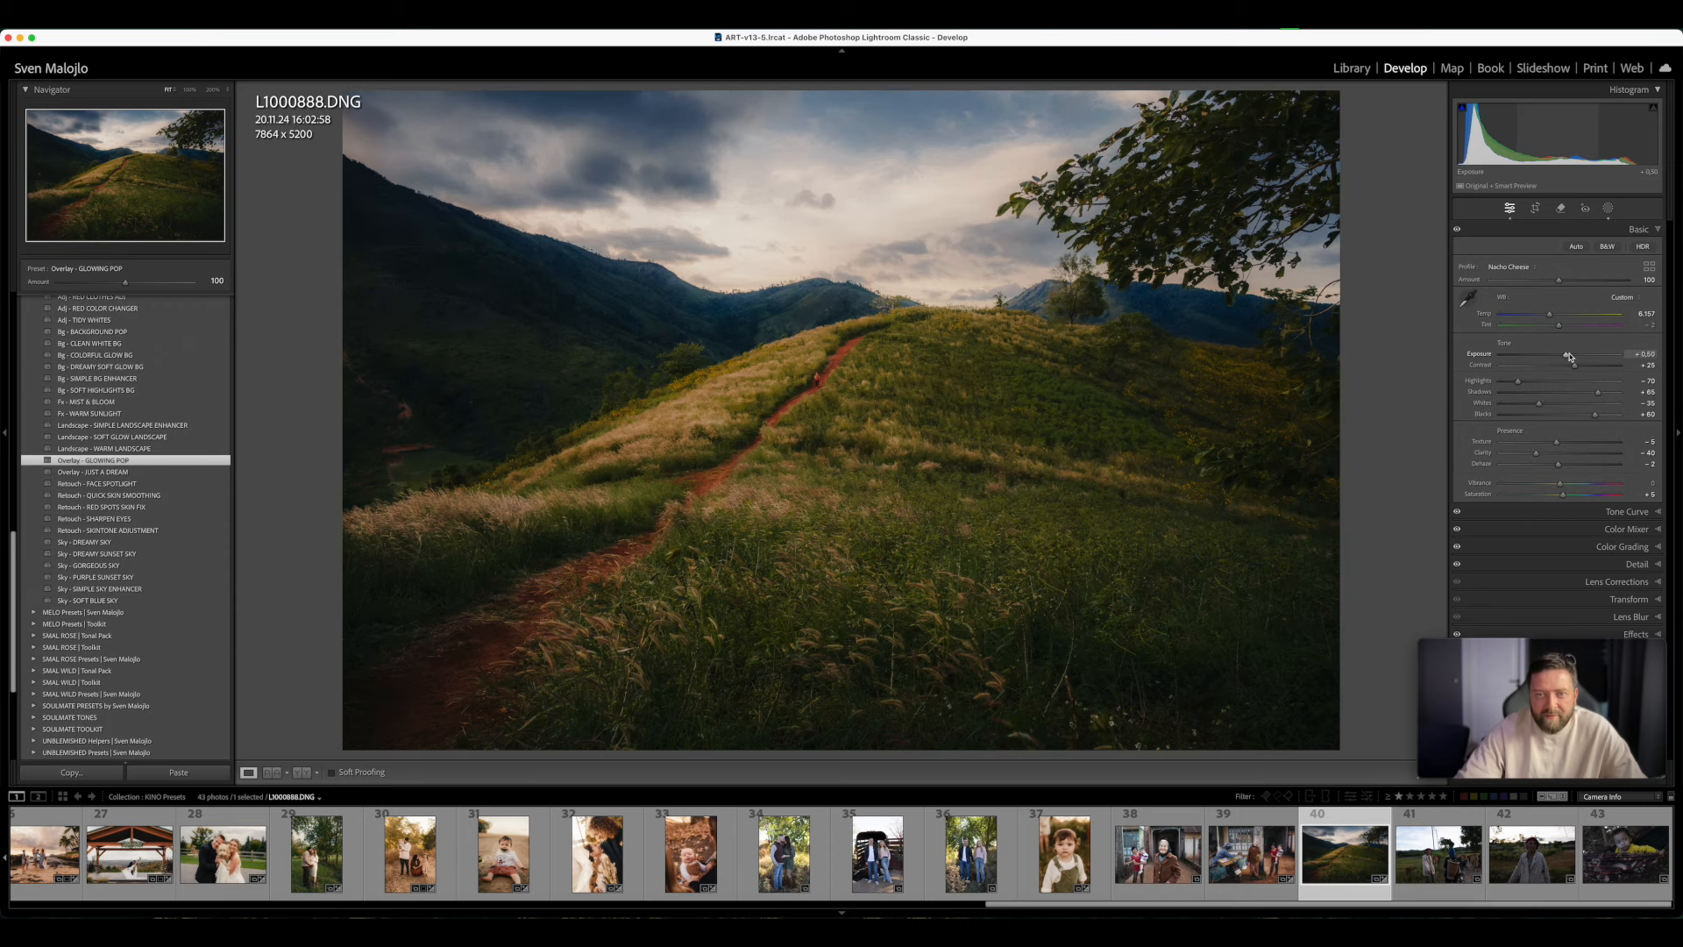
pyautogui.moveTo(1569, 357); pyautogui.dragTo(1570, 357)
pyautogui.press('y')
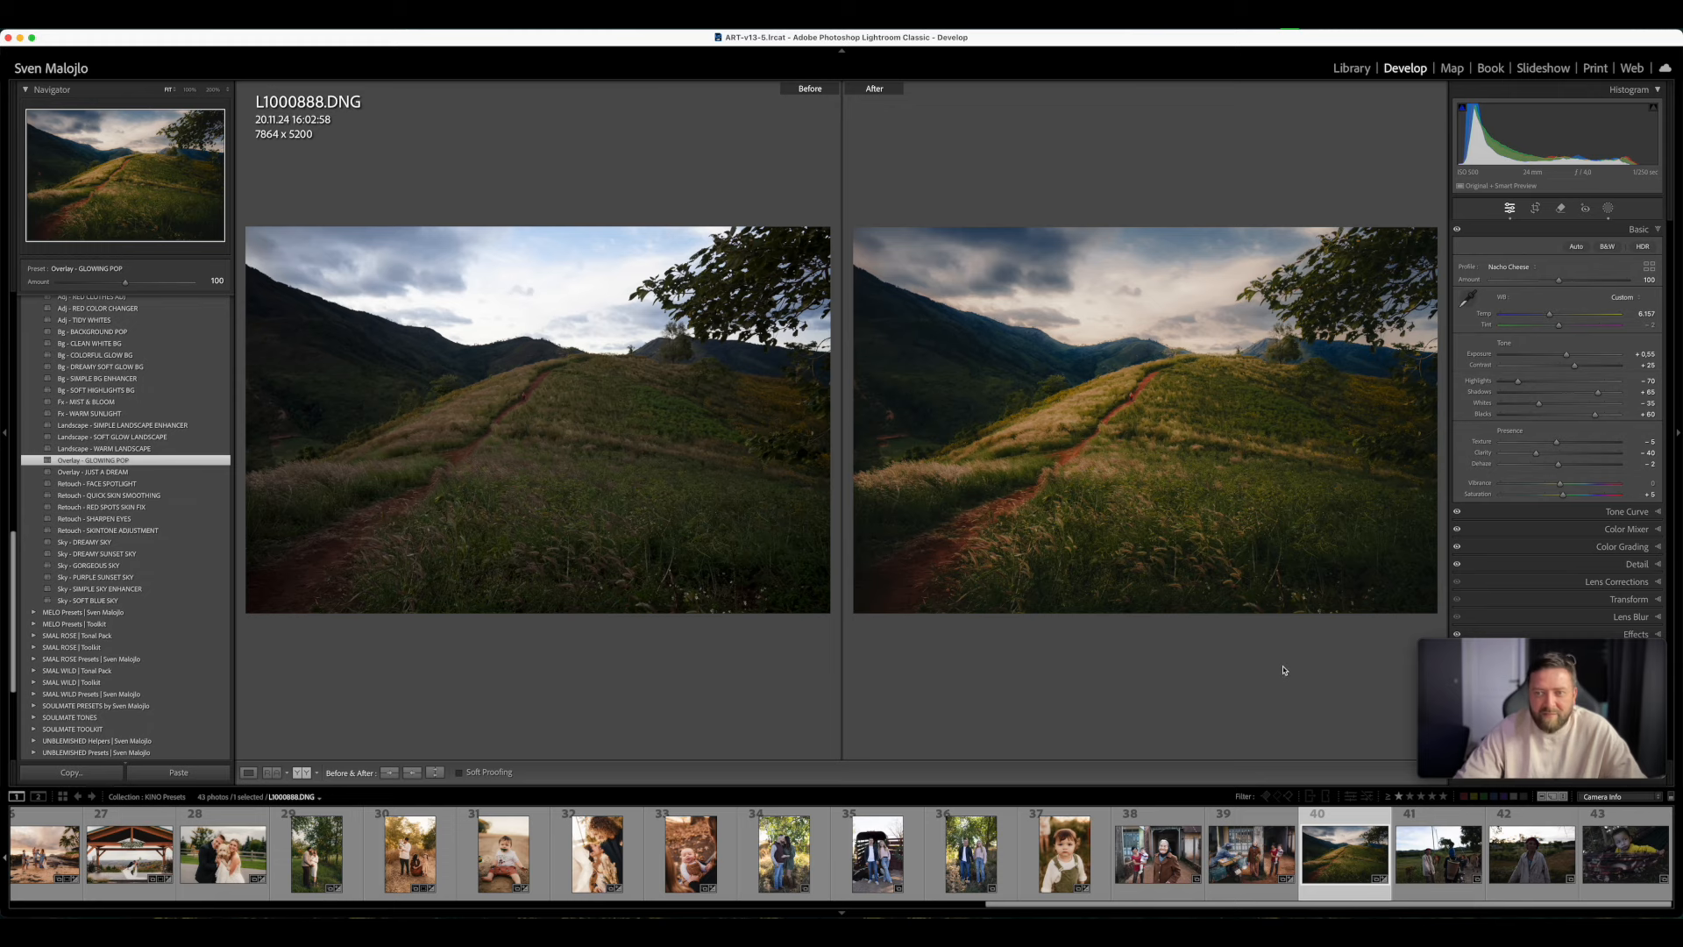
# - Enlarge the hillside photo's before and after comparison to inspect the edit, and return to the single-image view
pyautogui.press('Tab')
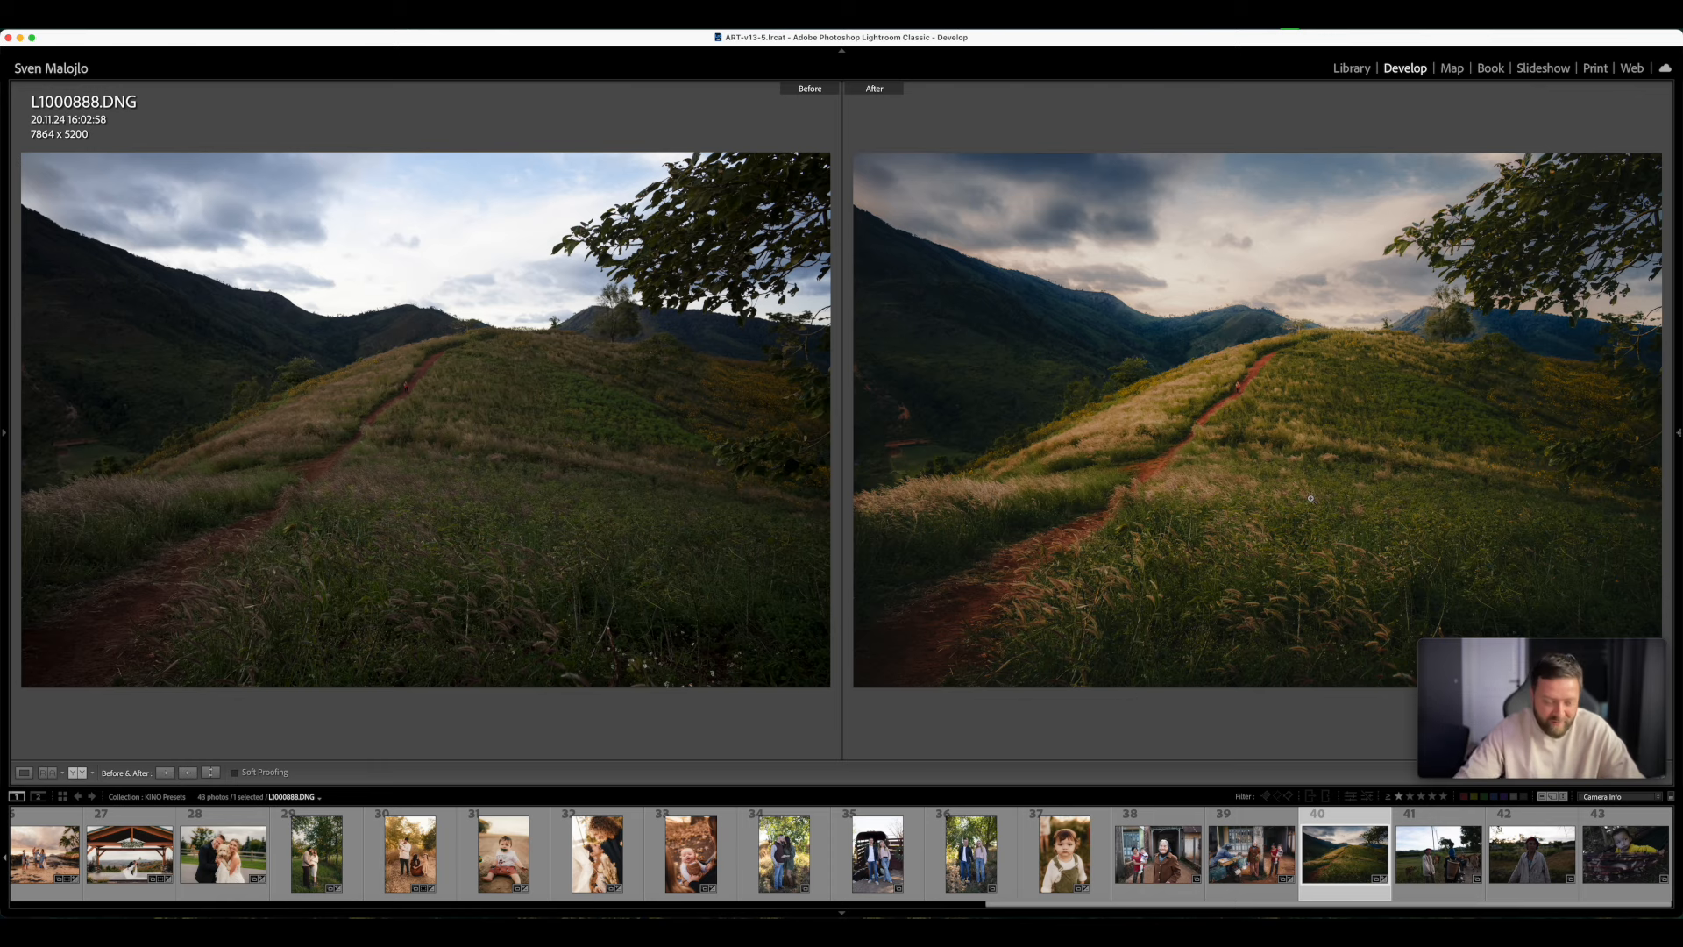
pyautogui.press('Tab')
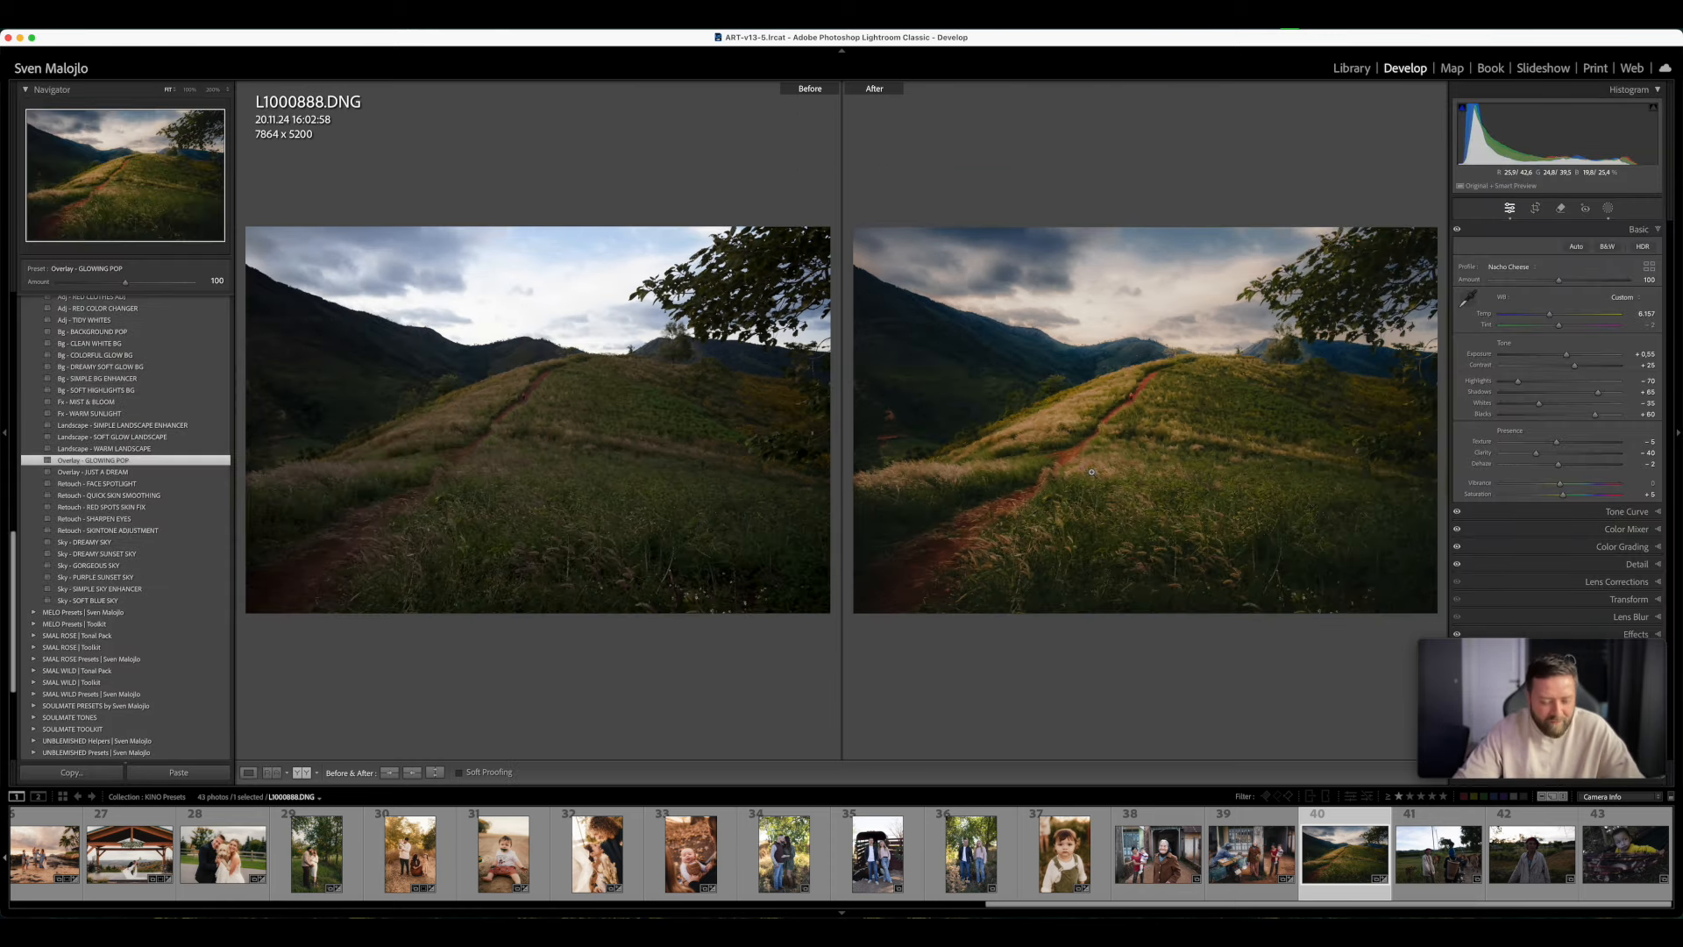
pyautogui.press('y')
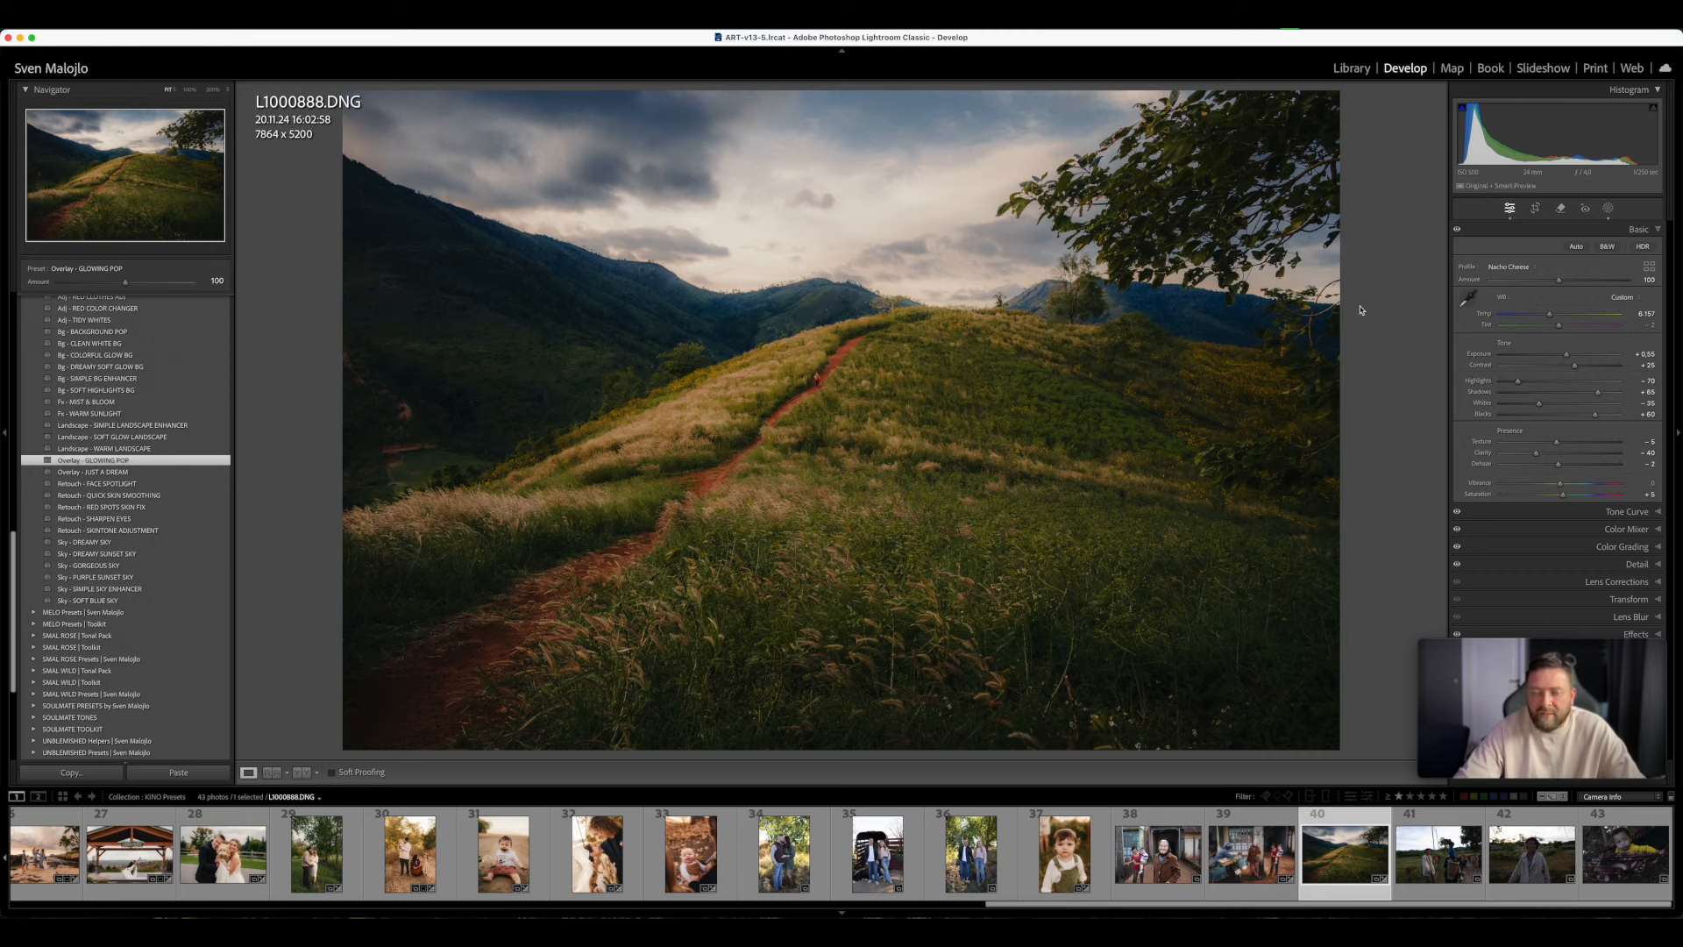
# - Open photo 41 of the two people with cattle and straighten it with an Angle of 2.18
pyautogui.click(1451, 894)
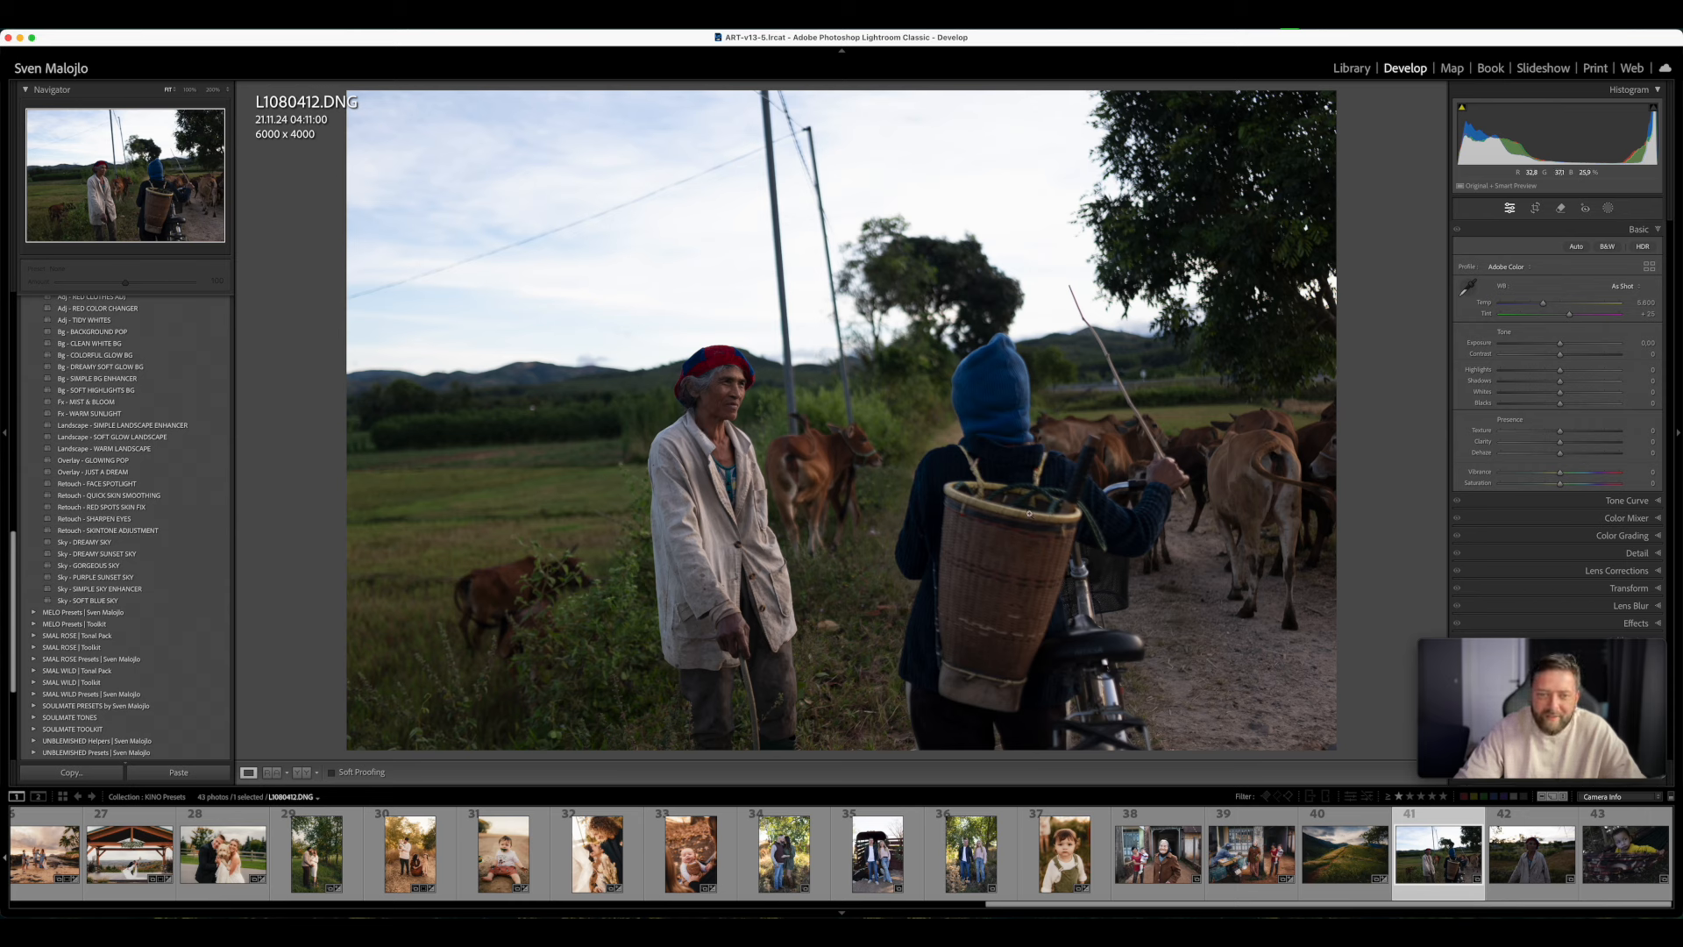
pyautogui.click(1536, 210)
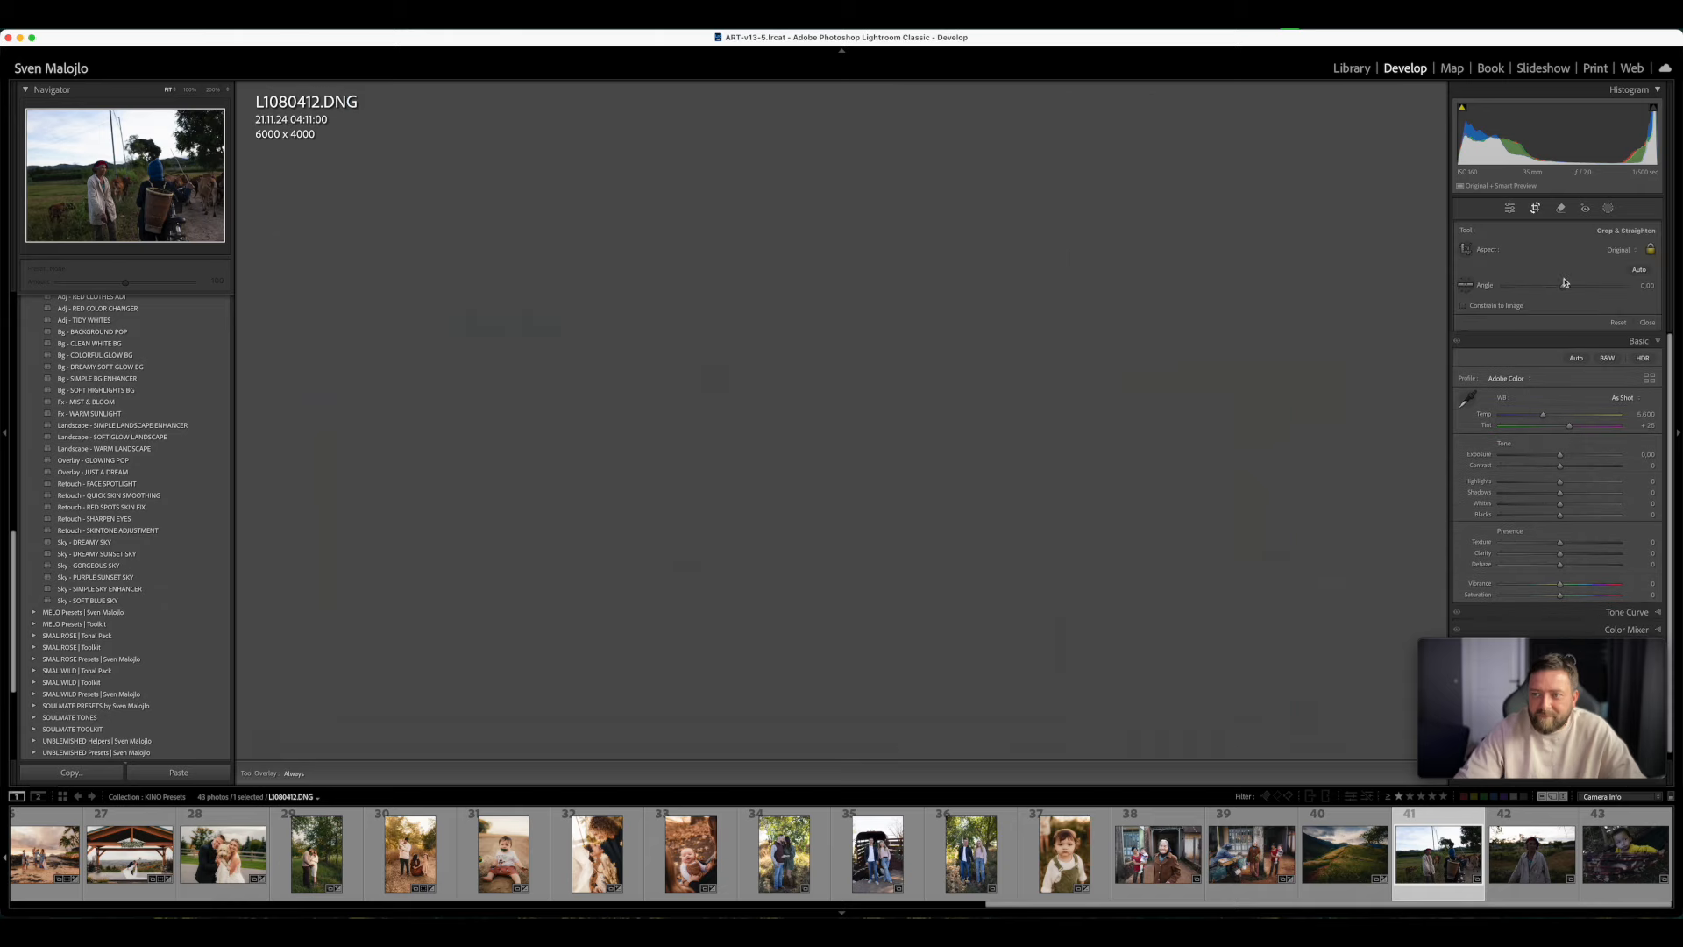
pyautogui.moveTo(1563, 291); pyautogui.dragTo(1568, 291)
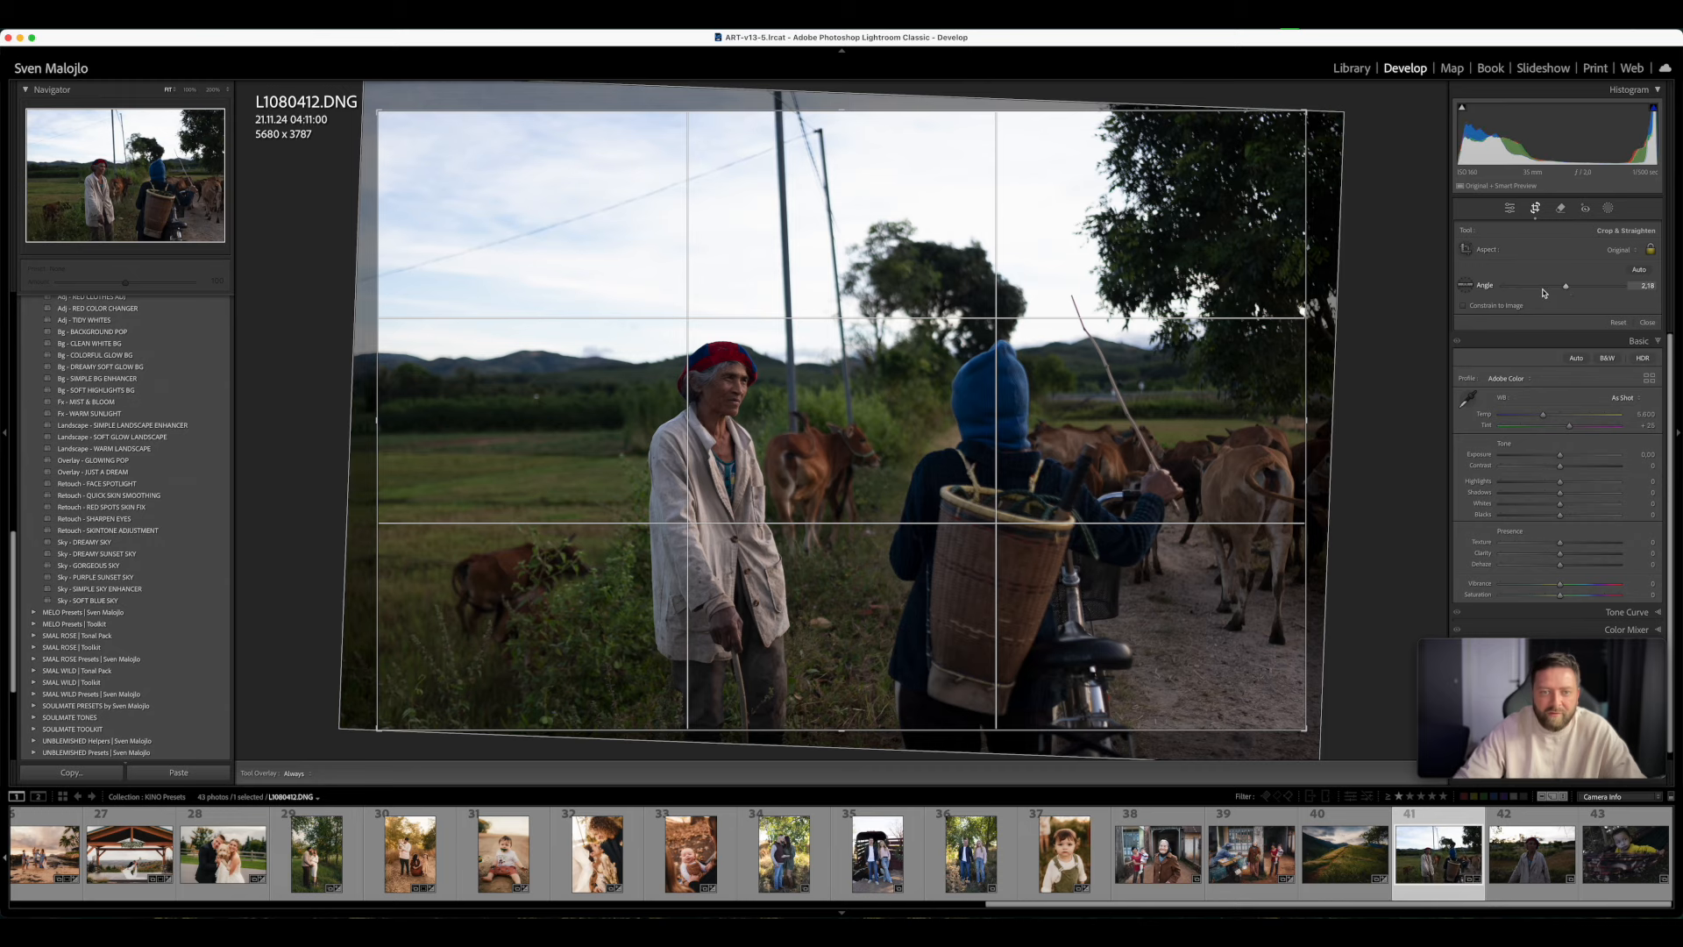
pyautogui.press('Return')
# - Apply the KINO 02 - F preset to photo 41, raise Exposure slightly, and set Temp to 6,075
pyautogui.scroll(10, 106, 412)
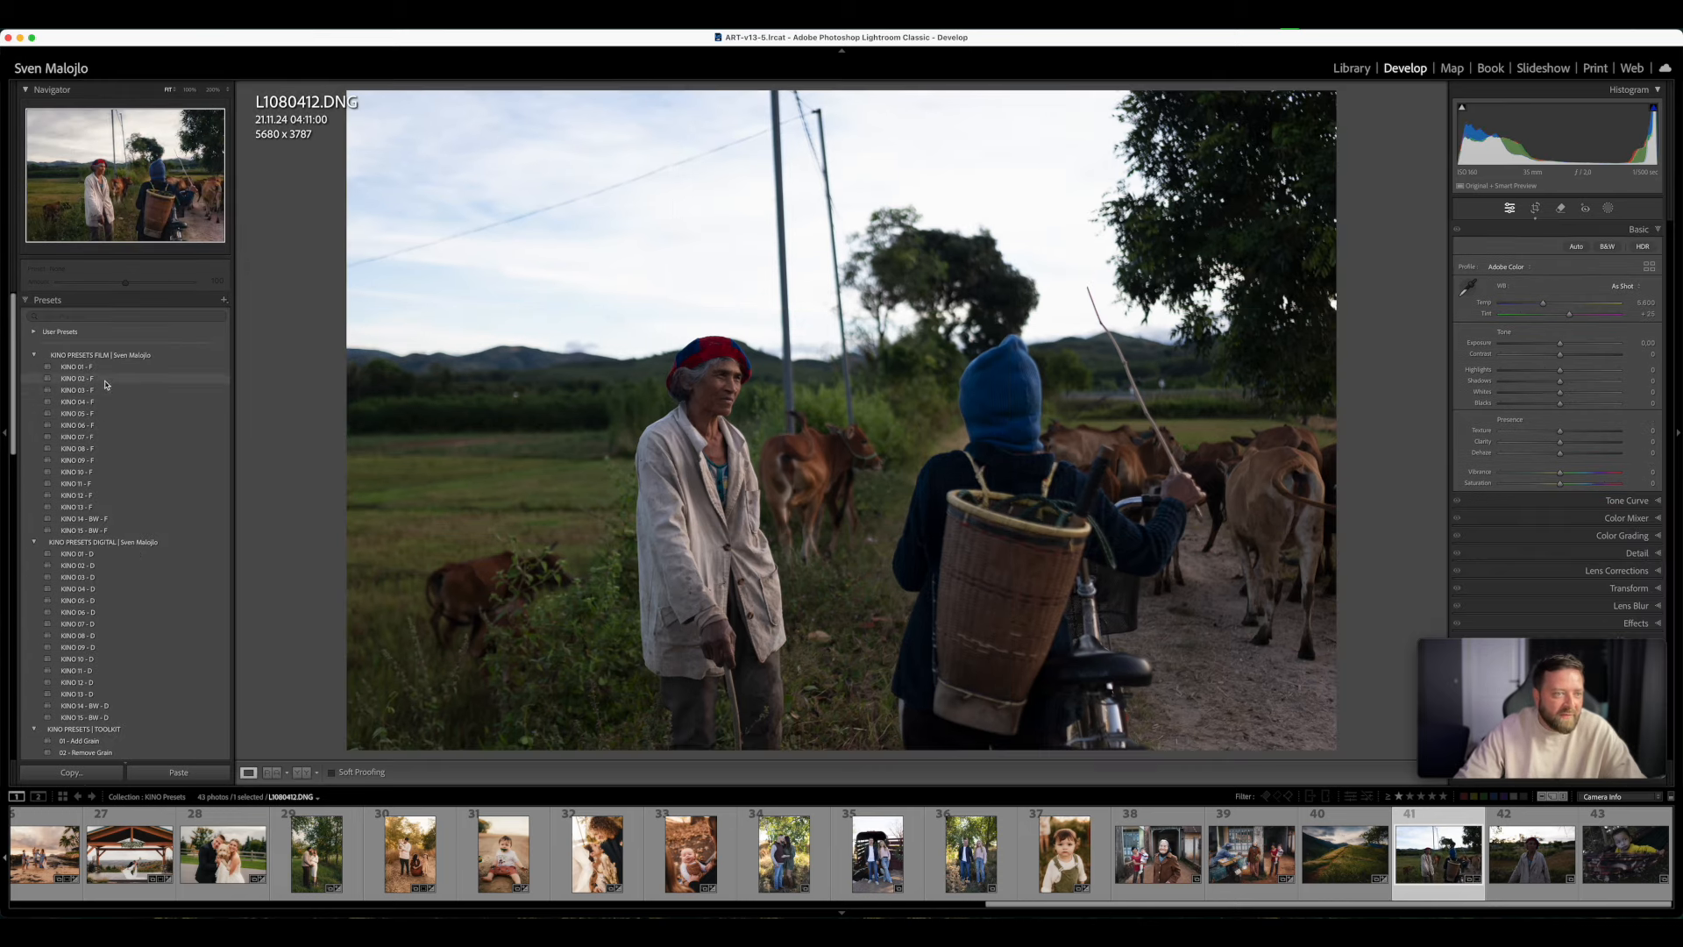
pyautogui.click(101, 378)
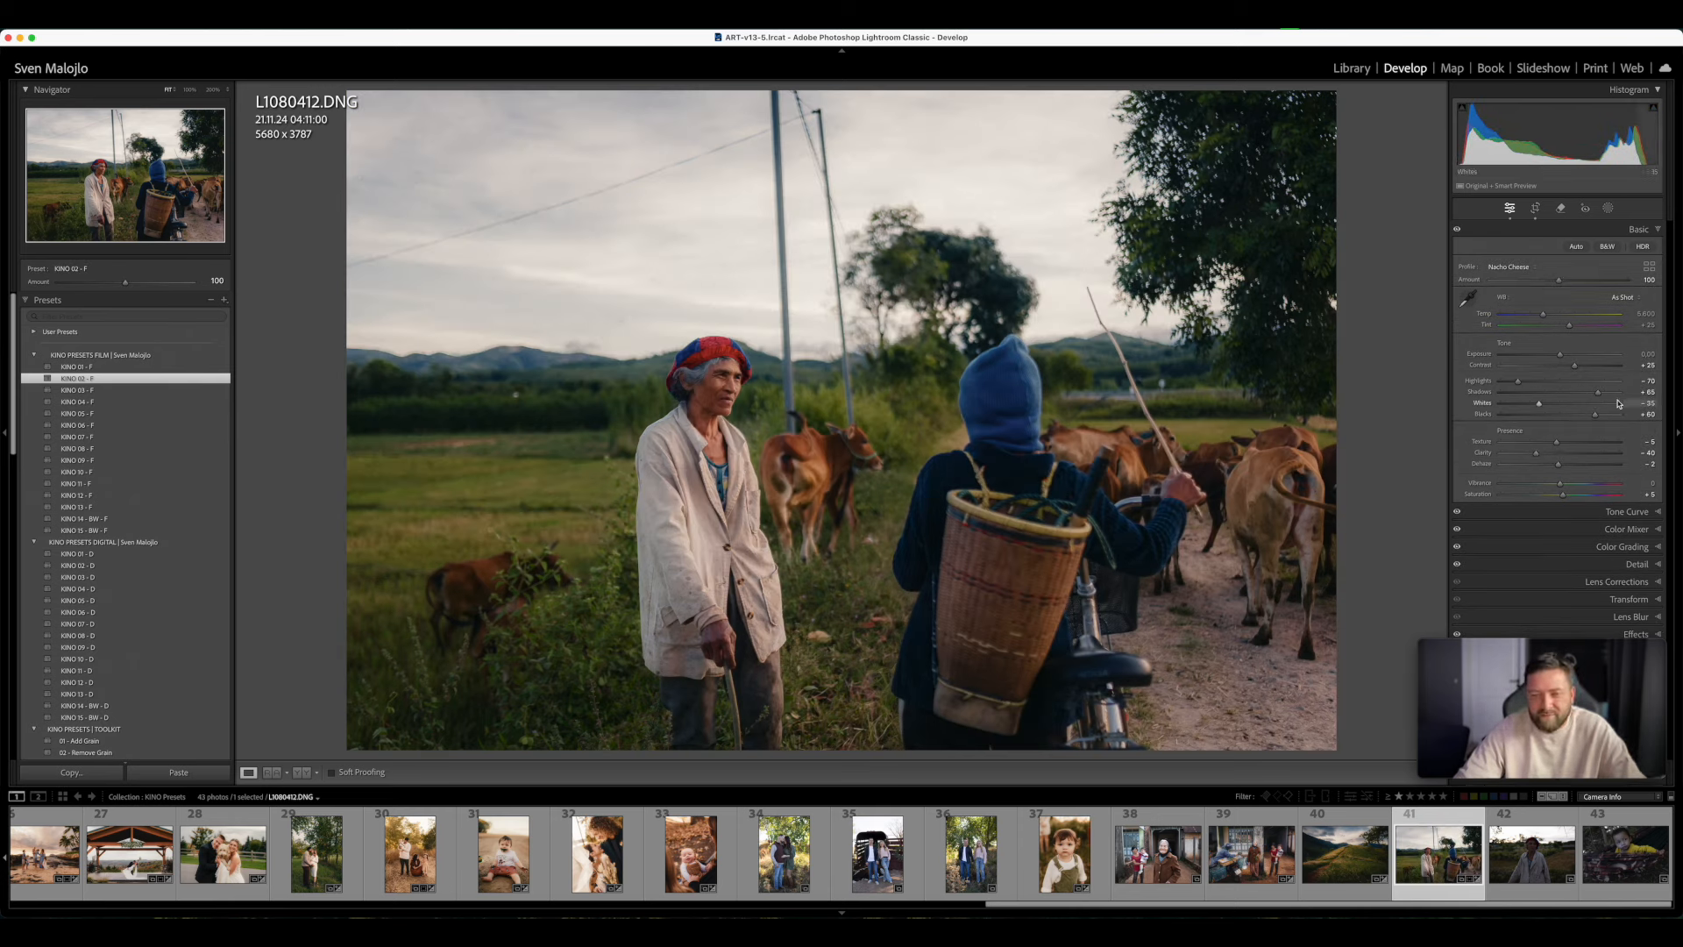
pyautogui.moveTo(1562, 356); pyautogui.dragTo(1549, 316)
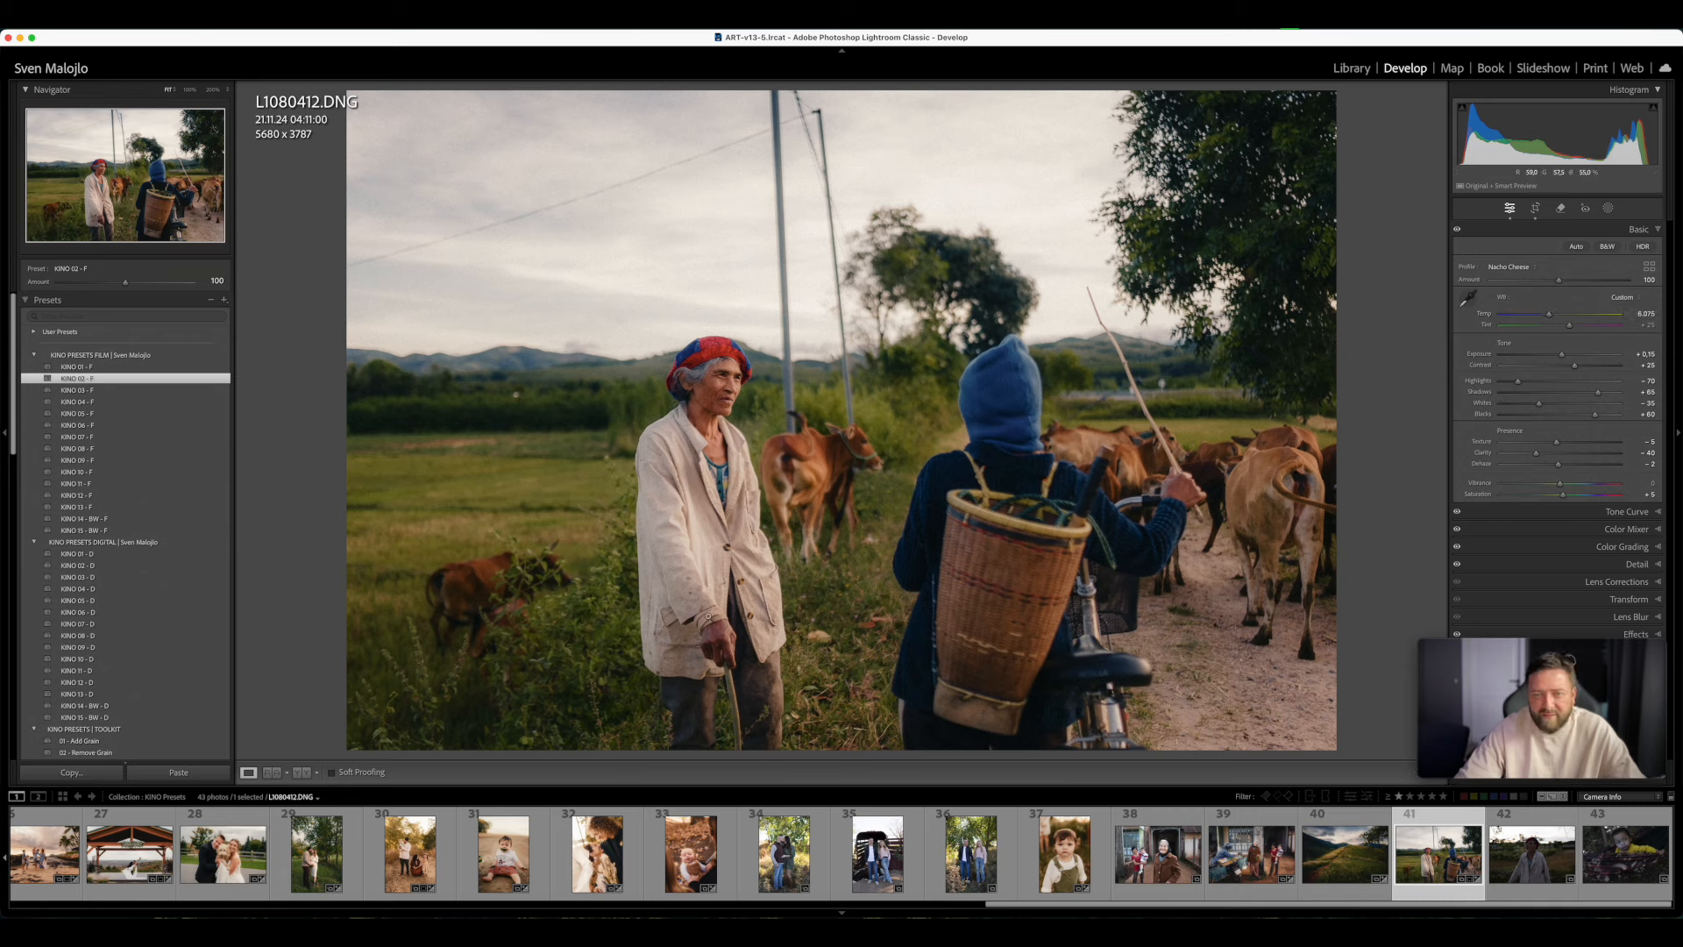
# - Try KINO 02 - D, 03 - D, 13 - D, 03 - F and 06 - F on the cattle photo, and apply KINO 09 - F
pyautogui.click(70, 565)
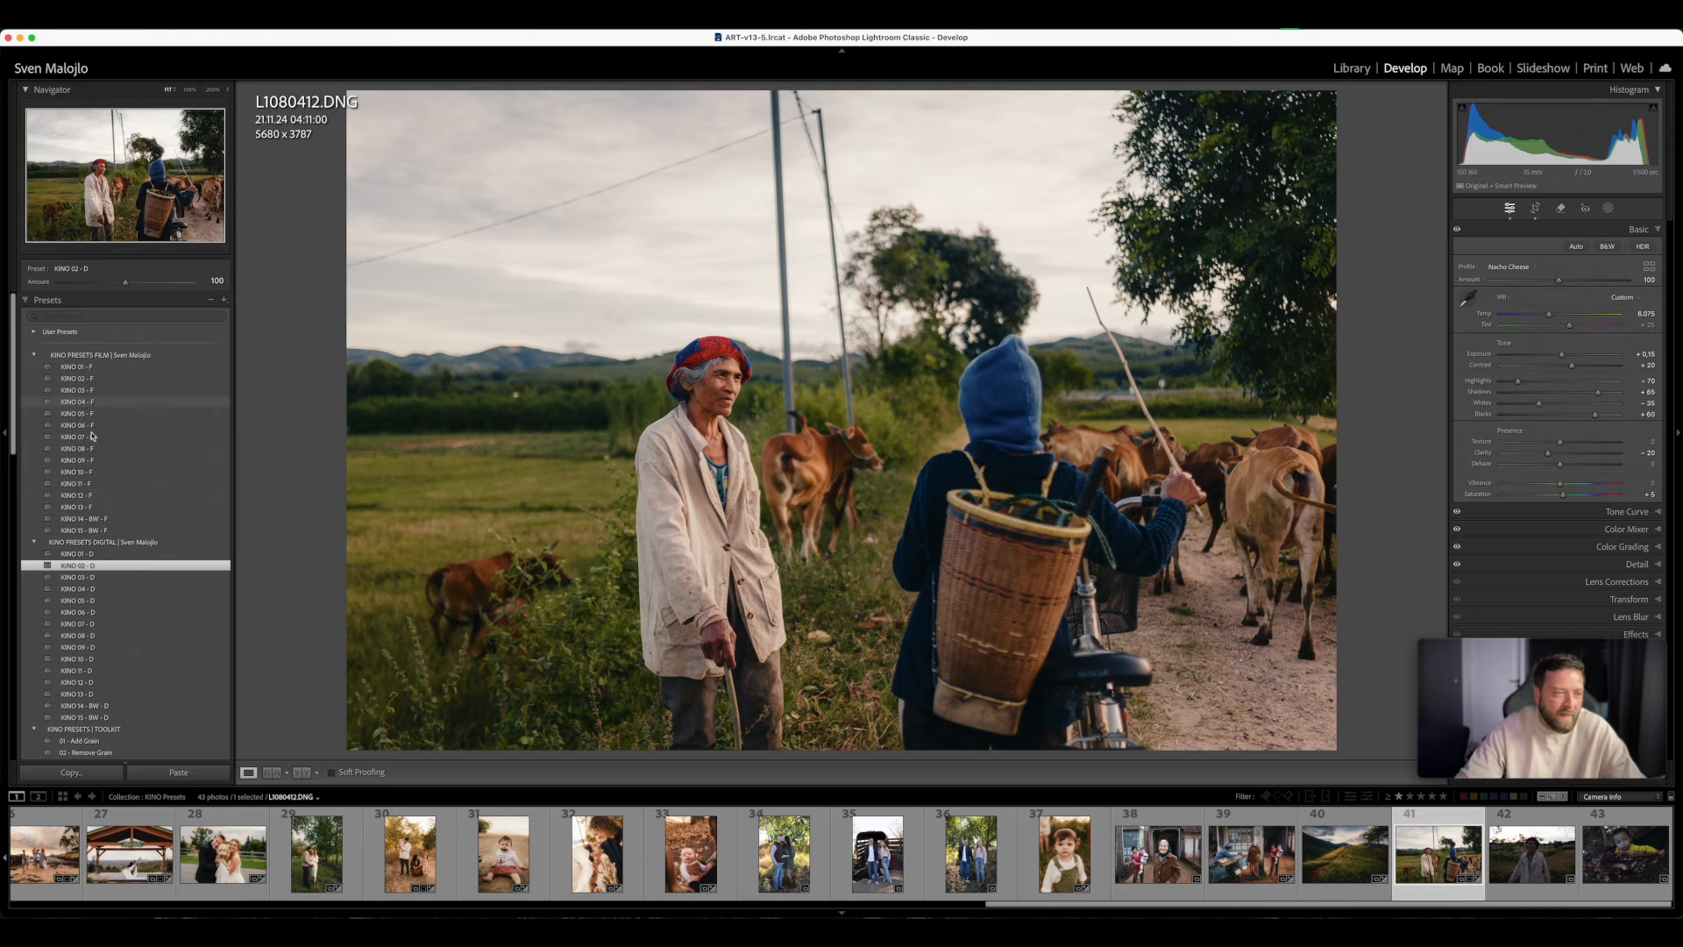
pyautogui.click(98, 577)
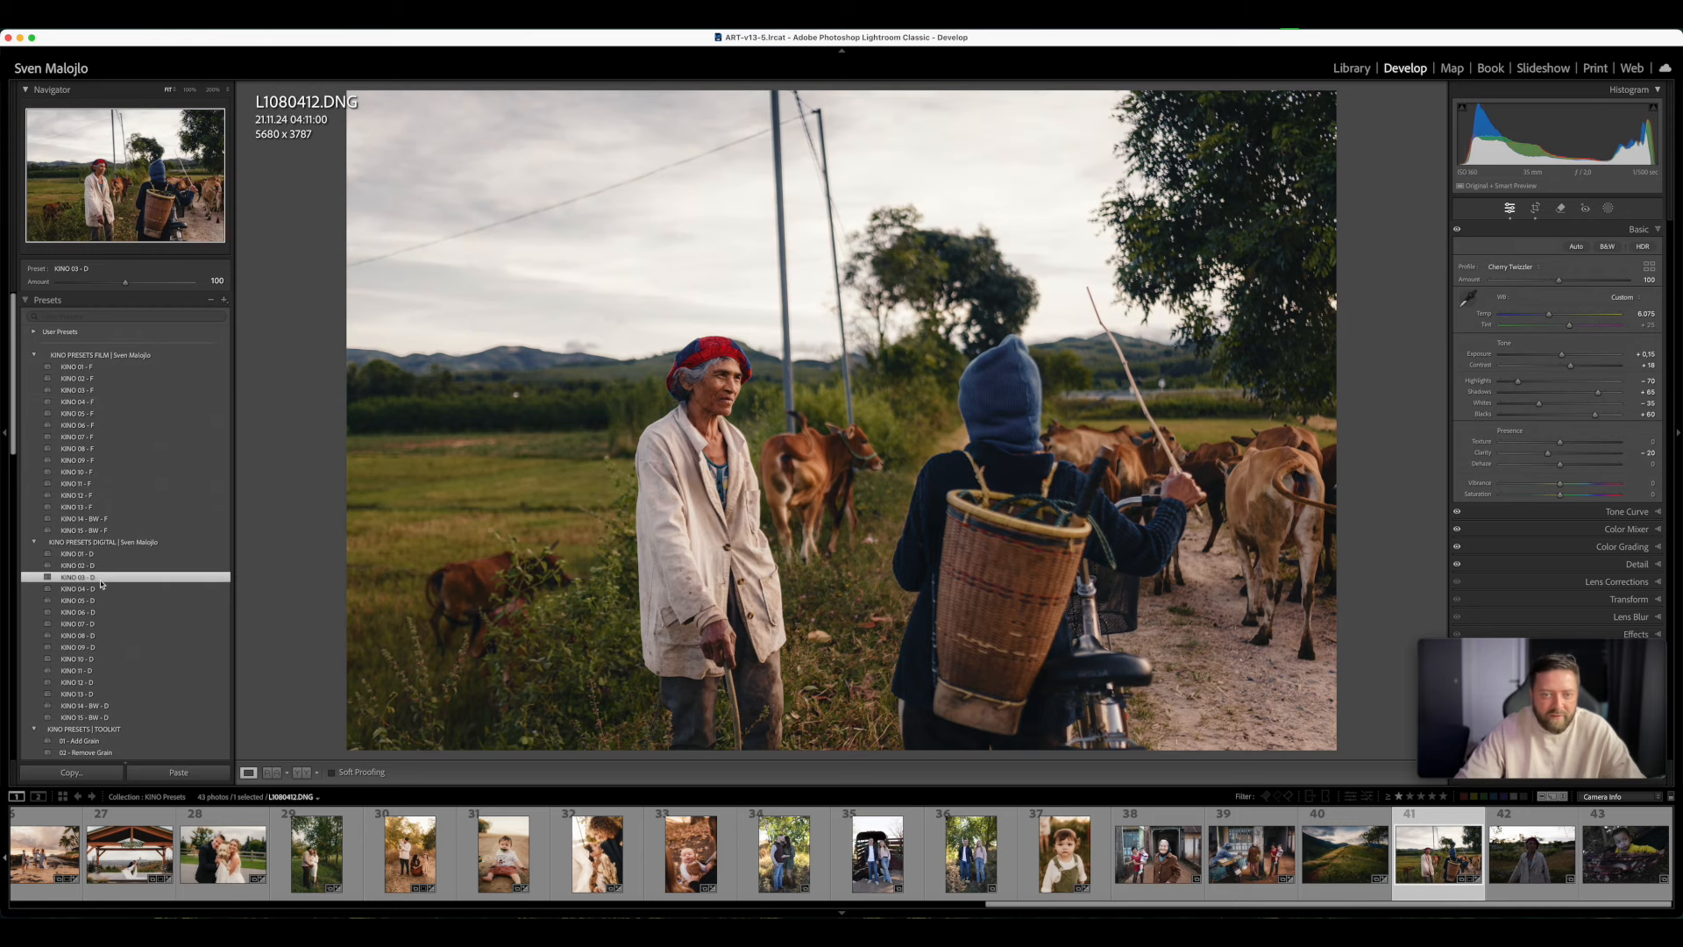
pyautogui.click(102, 693)
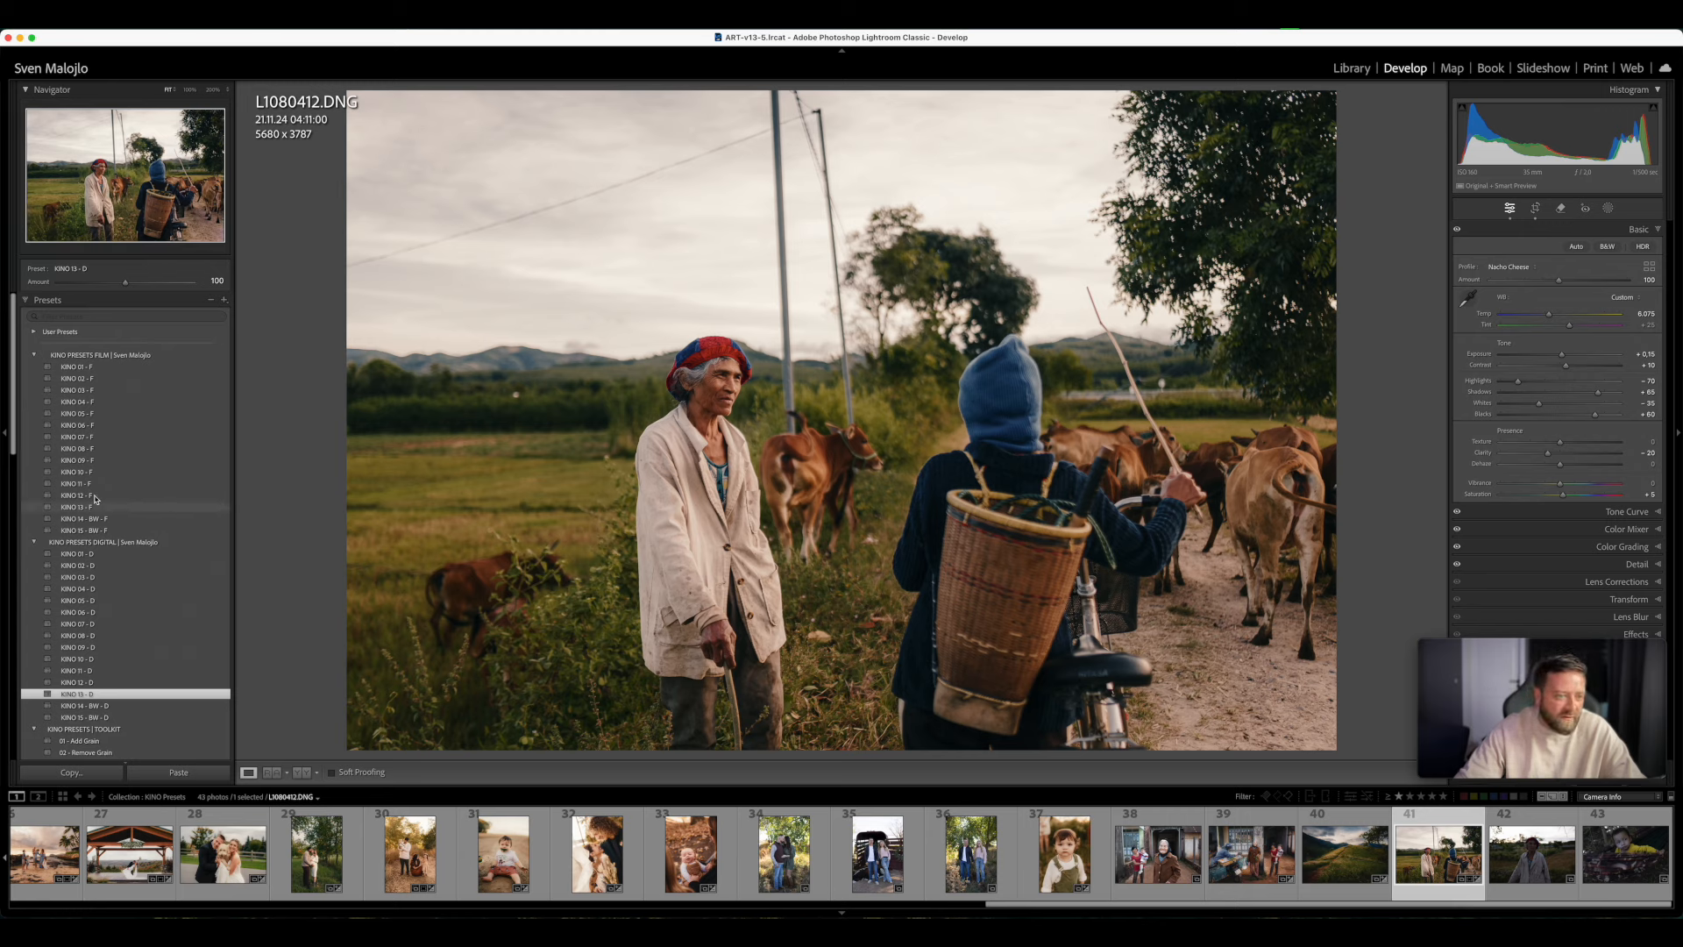
pyautogui.click(87, 391)
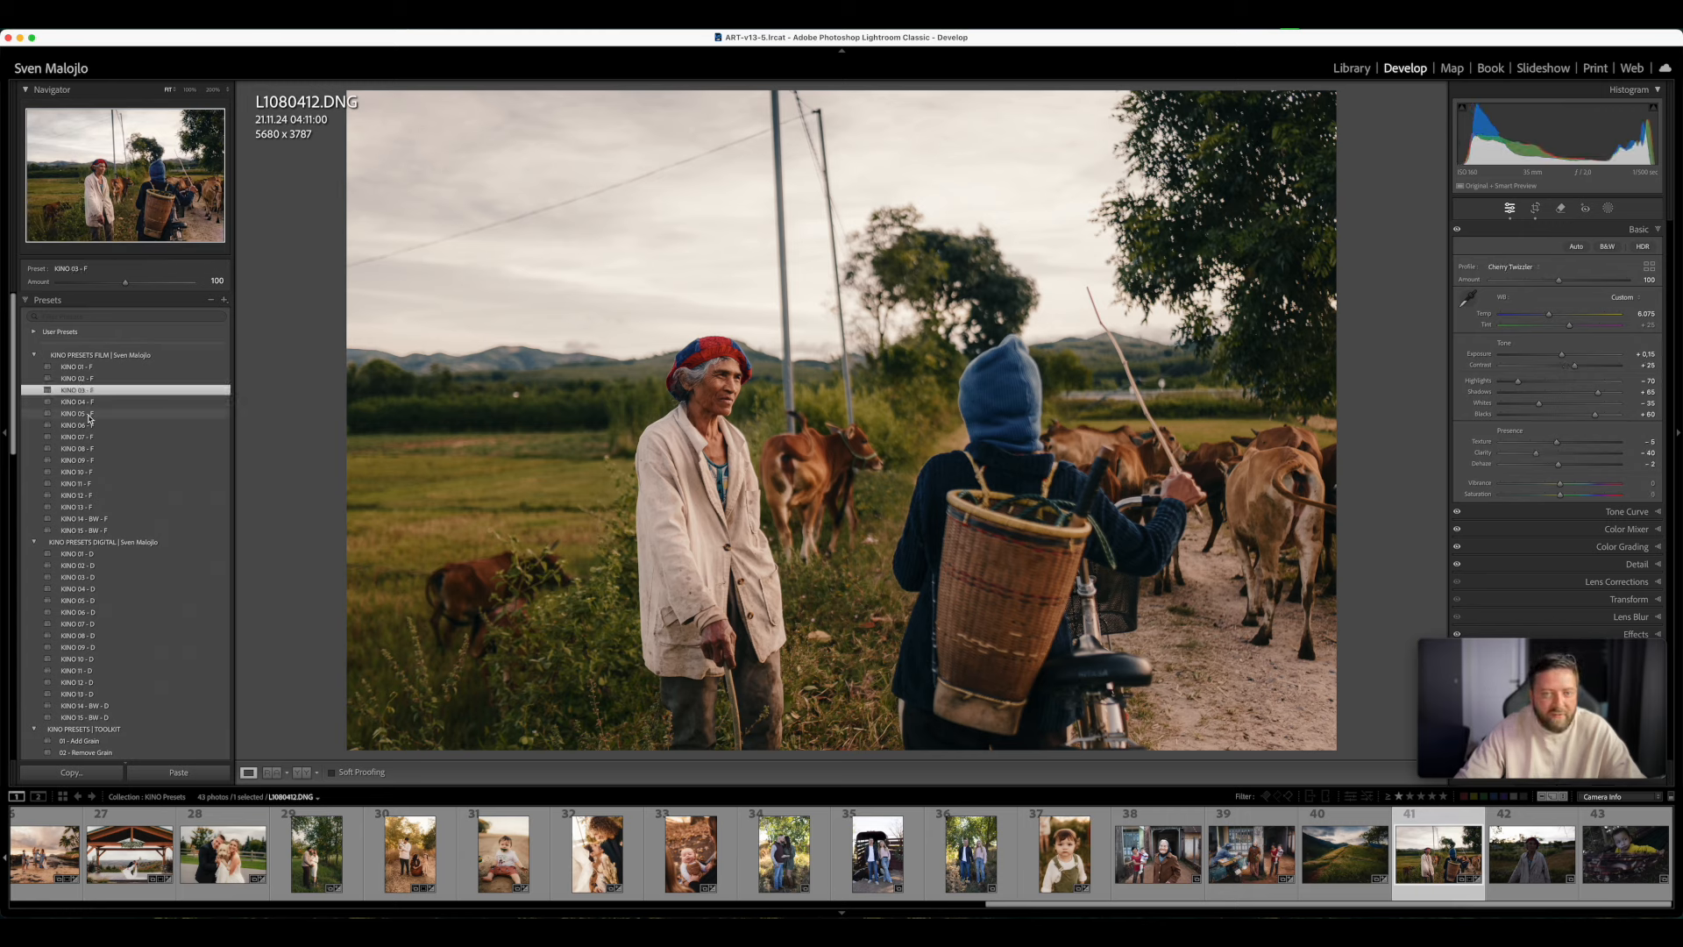
pyautogui.click(87, 425)
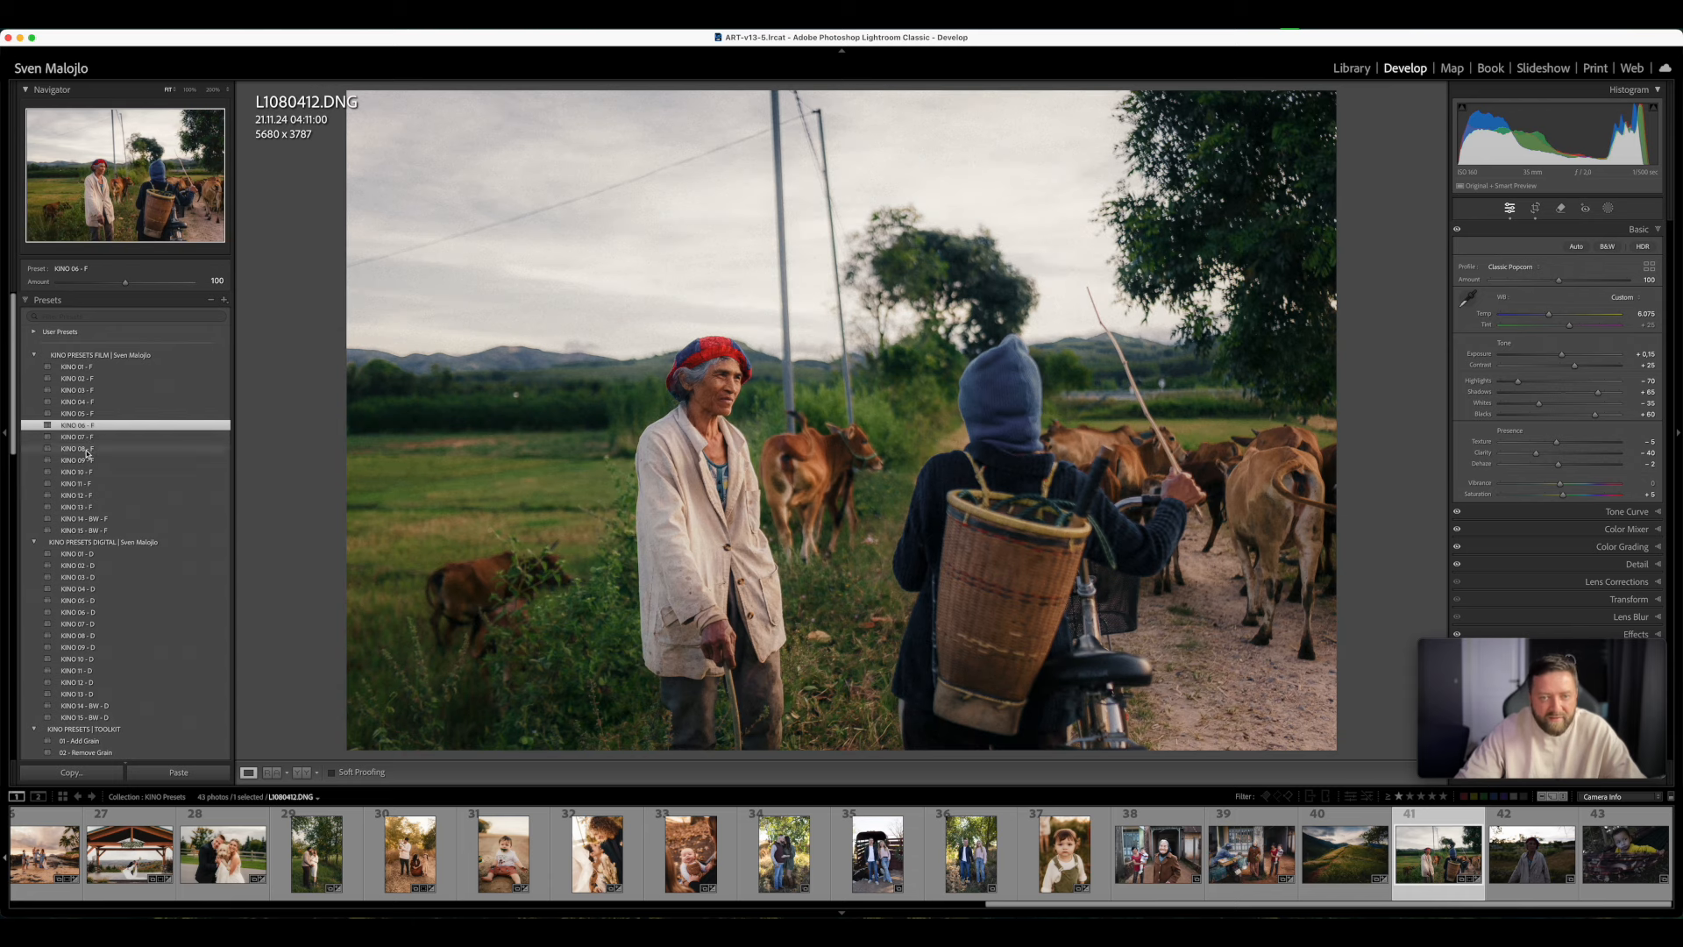
pyautogui.click(87, 460)
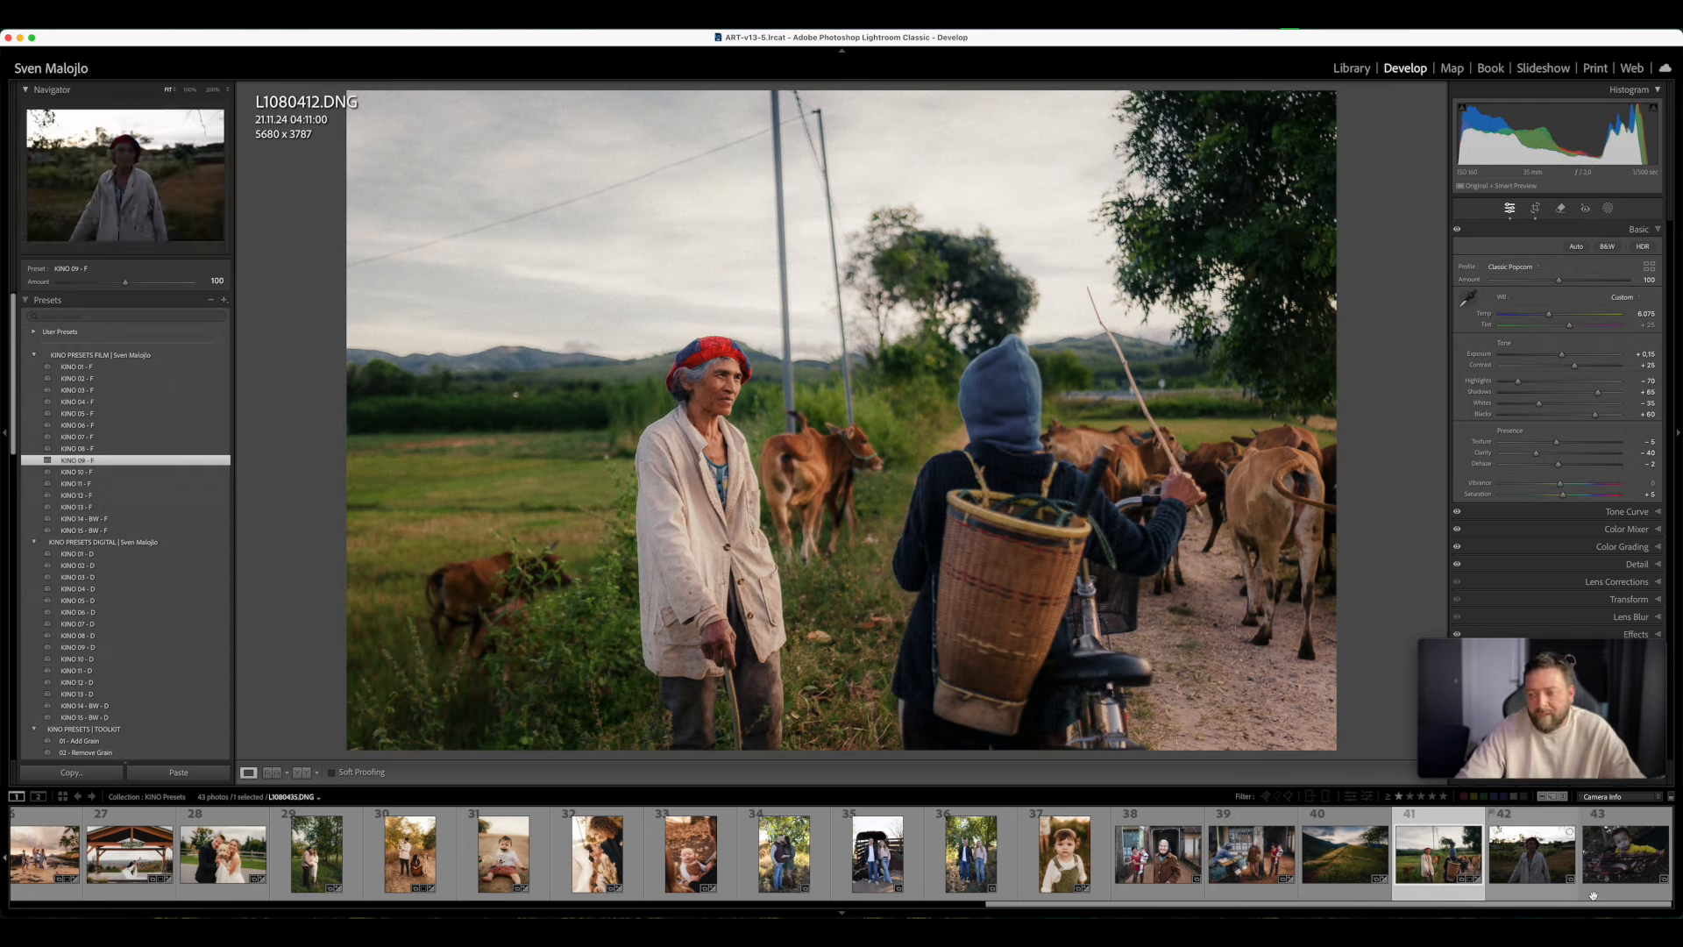
# - Open photo 43 of the child in the hammock, warm its Temp to 5,820, and apply the KINO 13 - F preset
pyautogui.click(1526, 892)
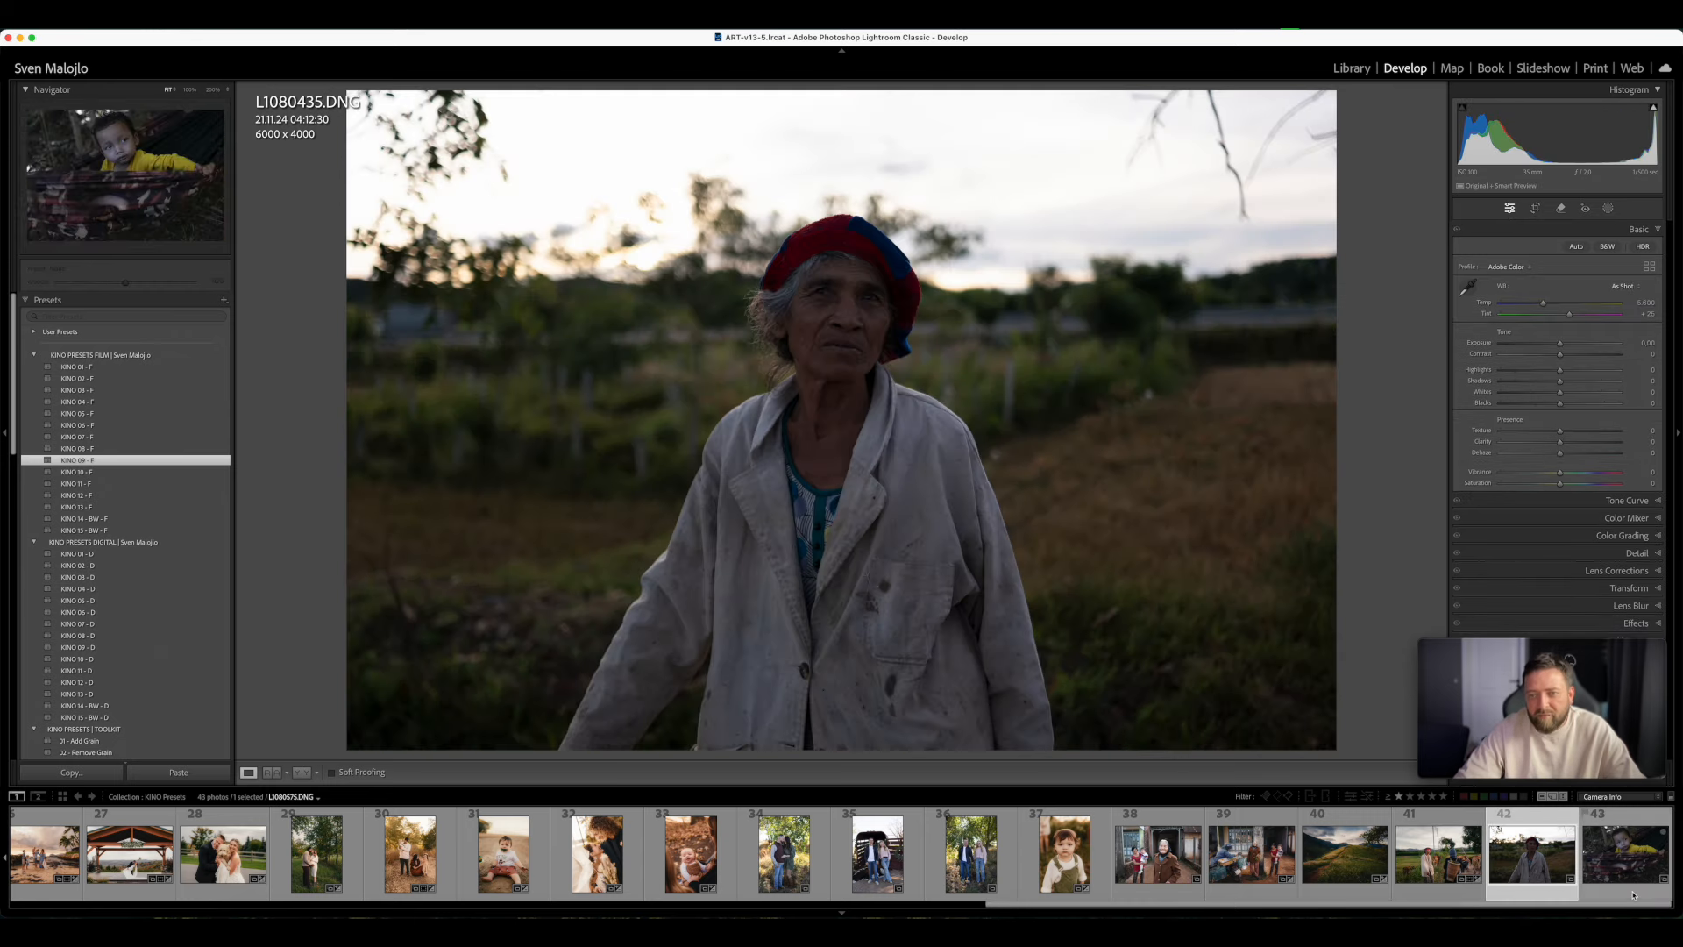
pyautogui.click(1626, 855)
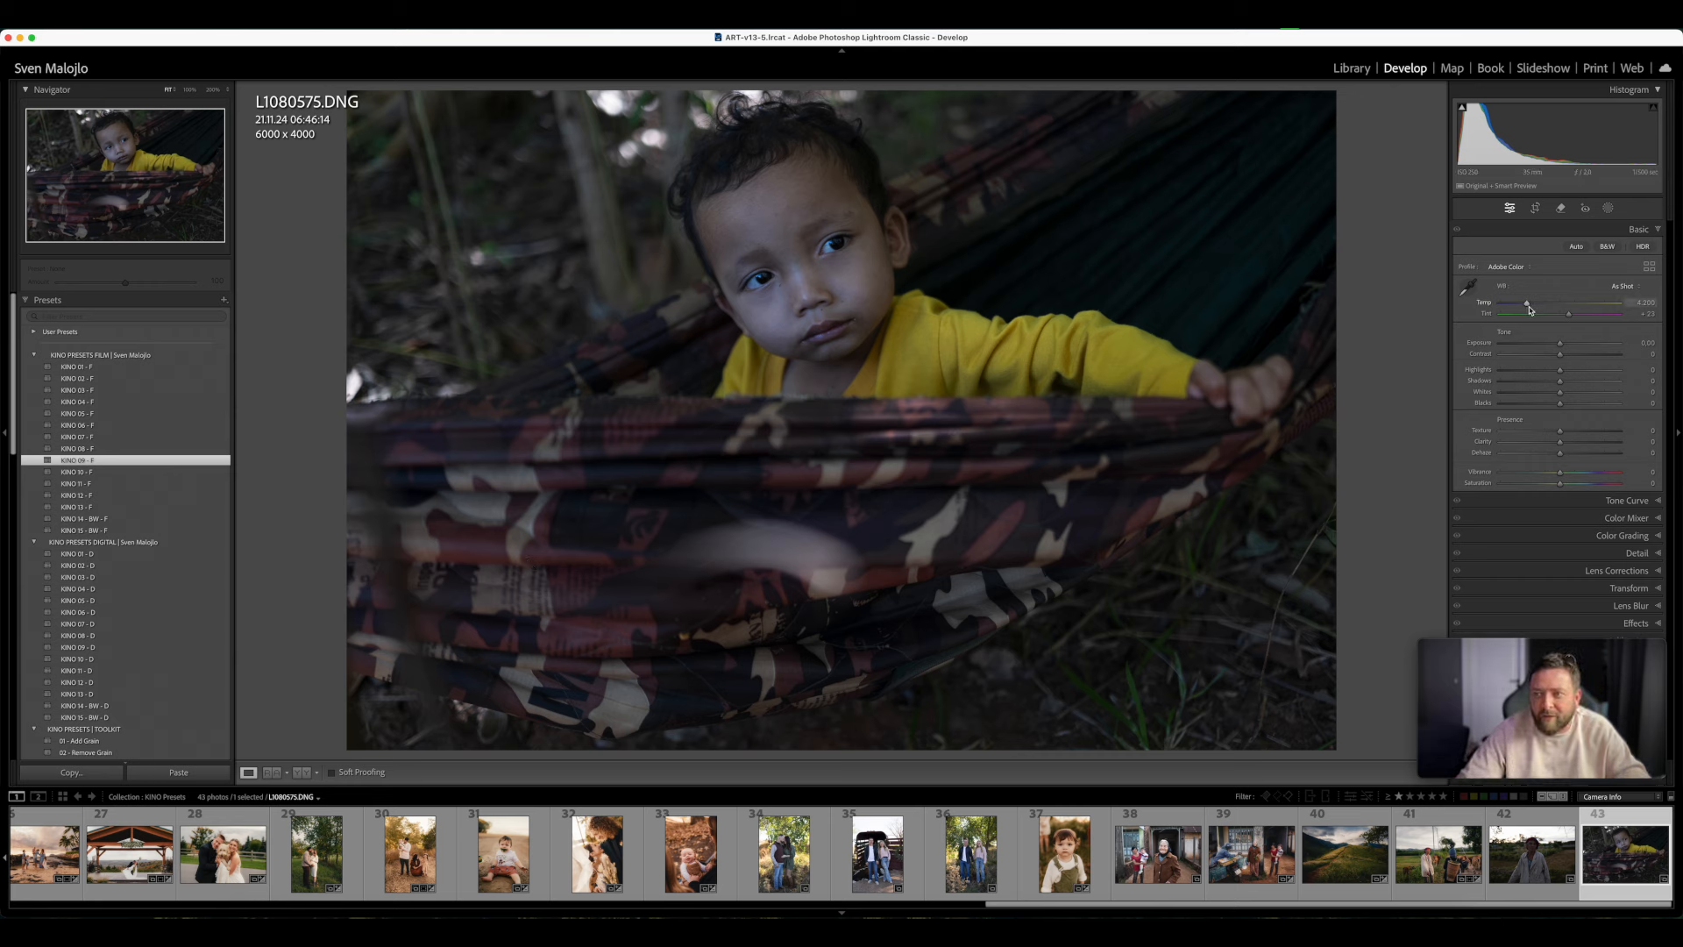
pyautogui.moveTo(1541, 304); pyautogui.dragTo(1546, 303)
pyautogui.click(77, 507)
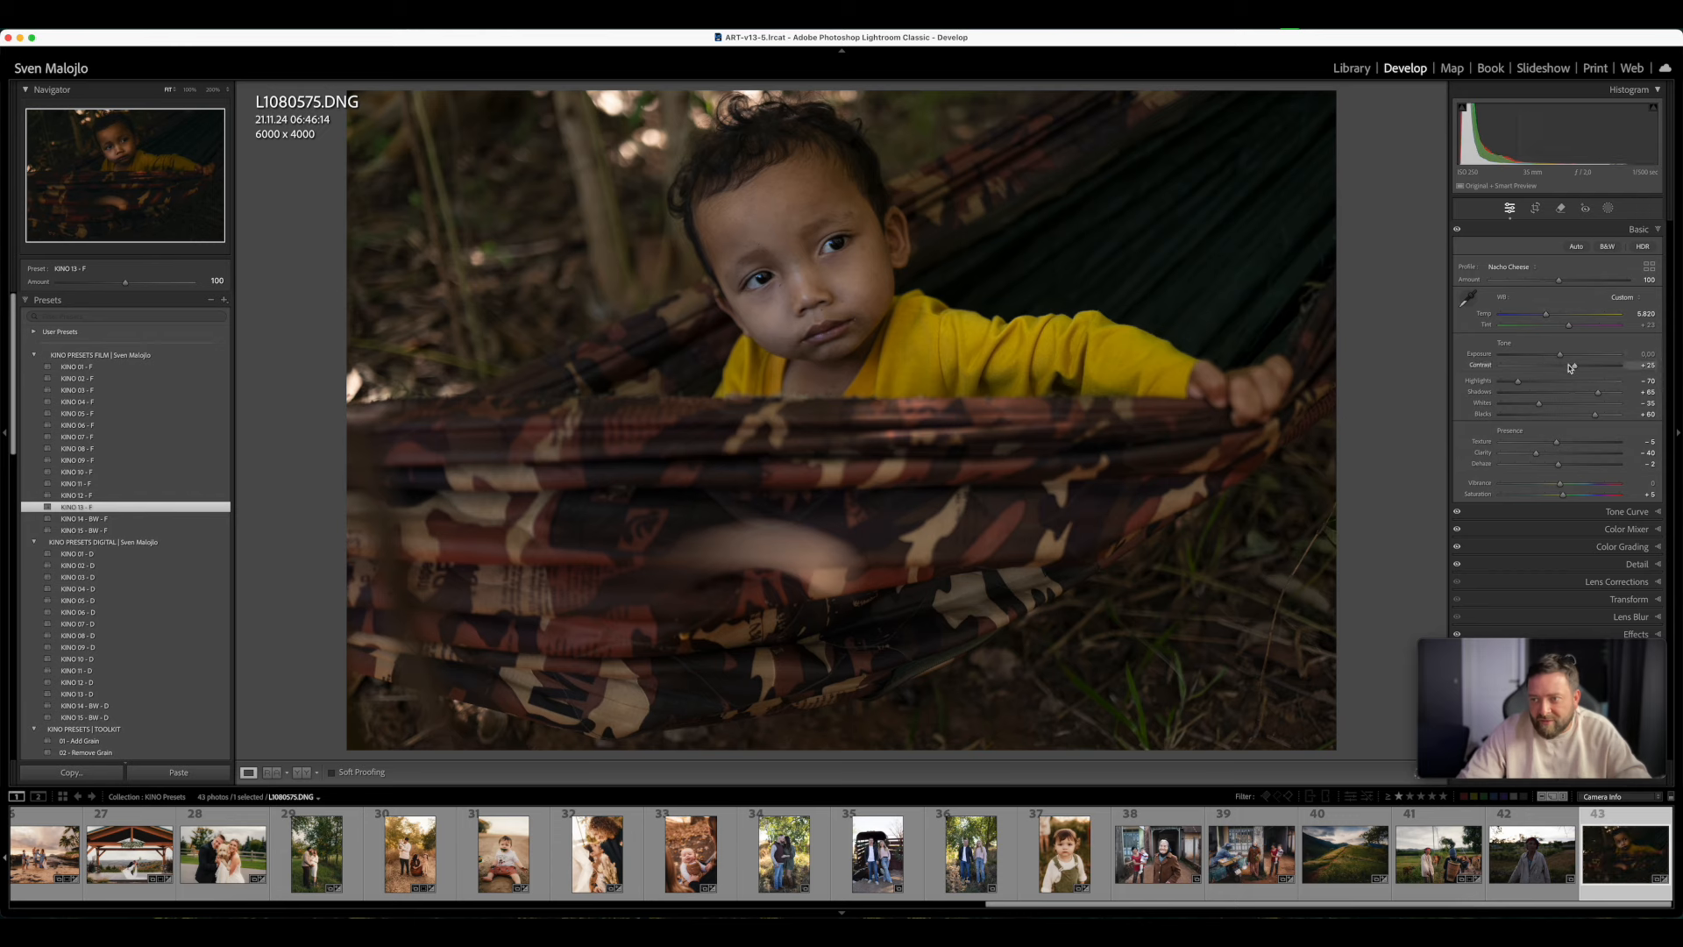
# - Brighten the hammock photo to Exposure +1.15 and set Temp to 6,206 and Tint to +28
pyautogui.moveTo(1566, 357); pyautogui.dragTo(1572, 327)
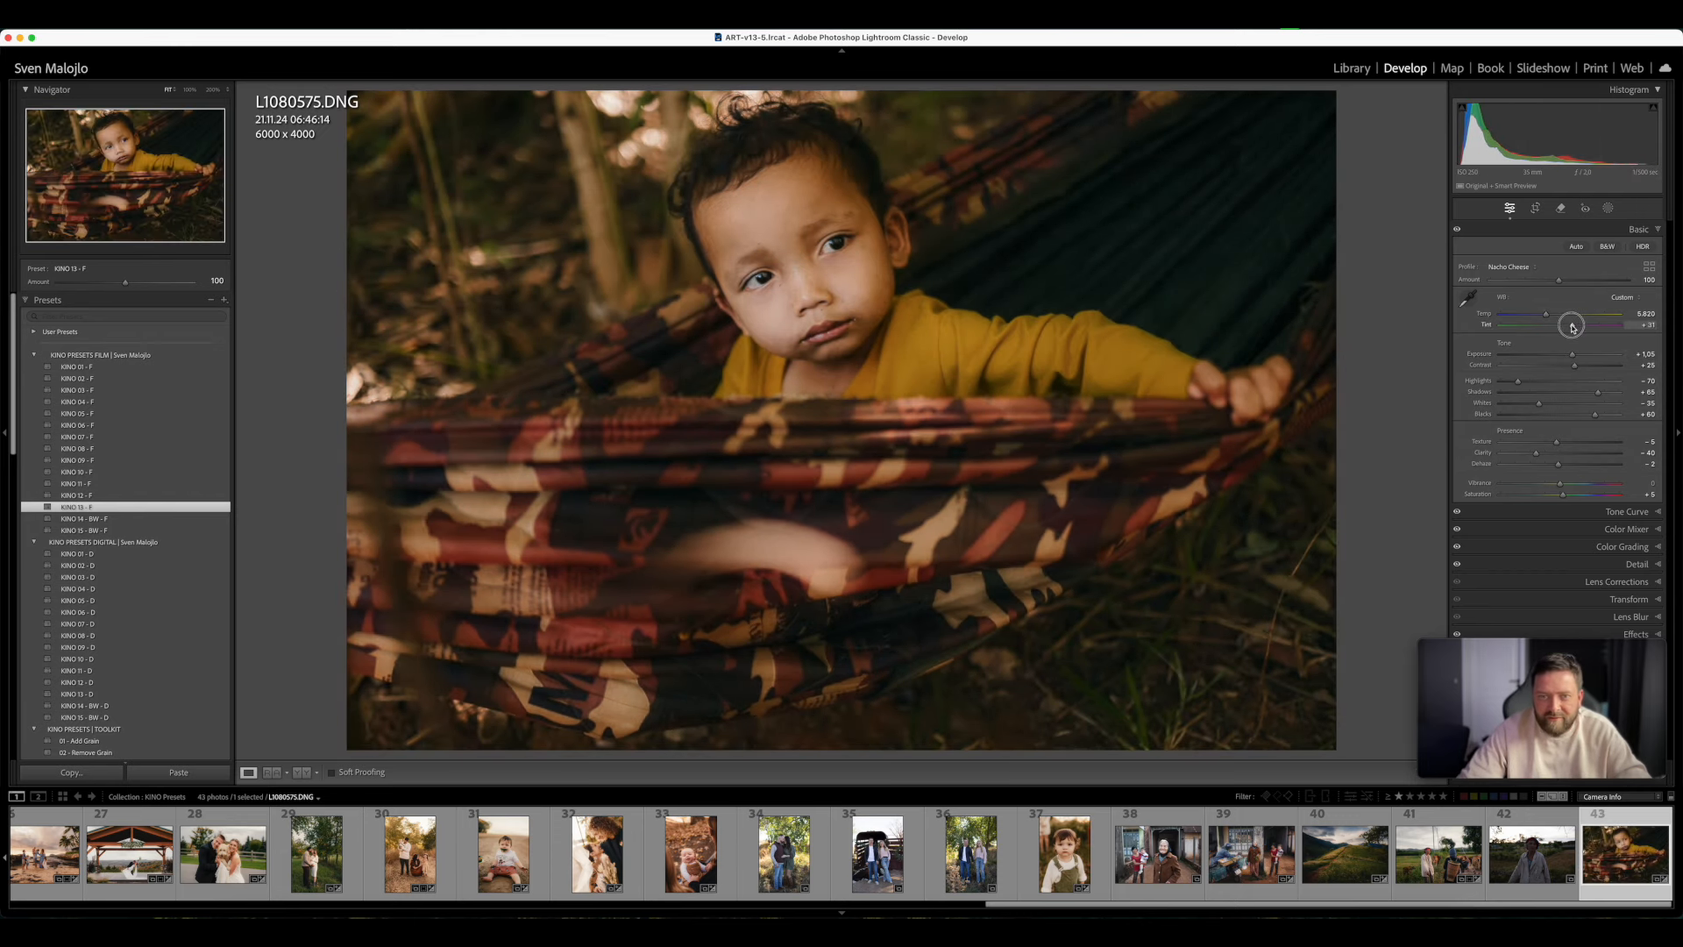
pyautogui.moveTo(1572, 354)
pyautogui.mouseDown()
pyautogui.moveTo(1550, 313)
pyautogui.moveTo(1574, 355)
pyautogui.moveTo(1572, 328)
pyautogui.mouseUp()
pyautogui.click(1571, 355)
pyautogui.click(1573, 355)
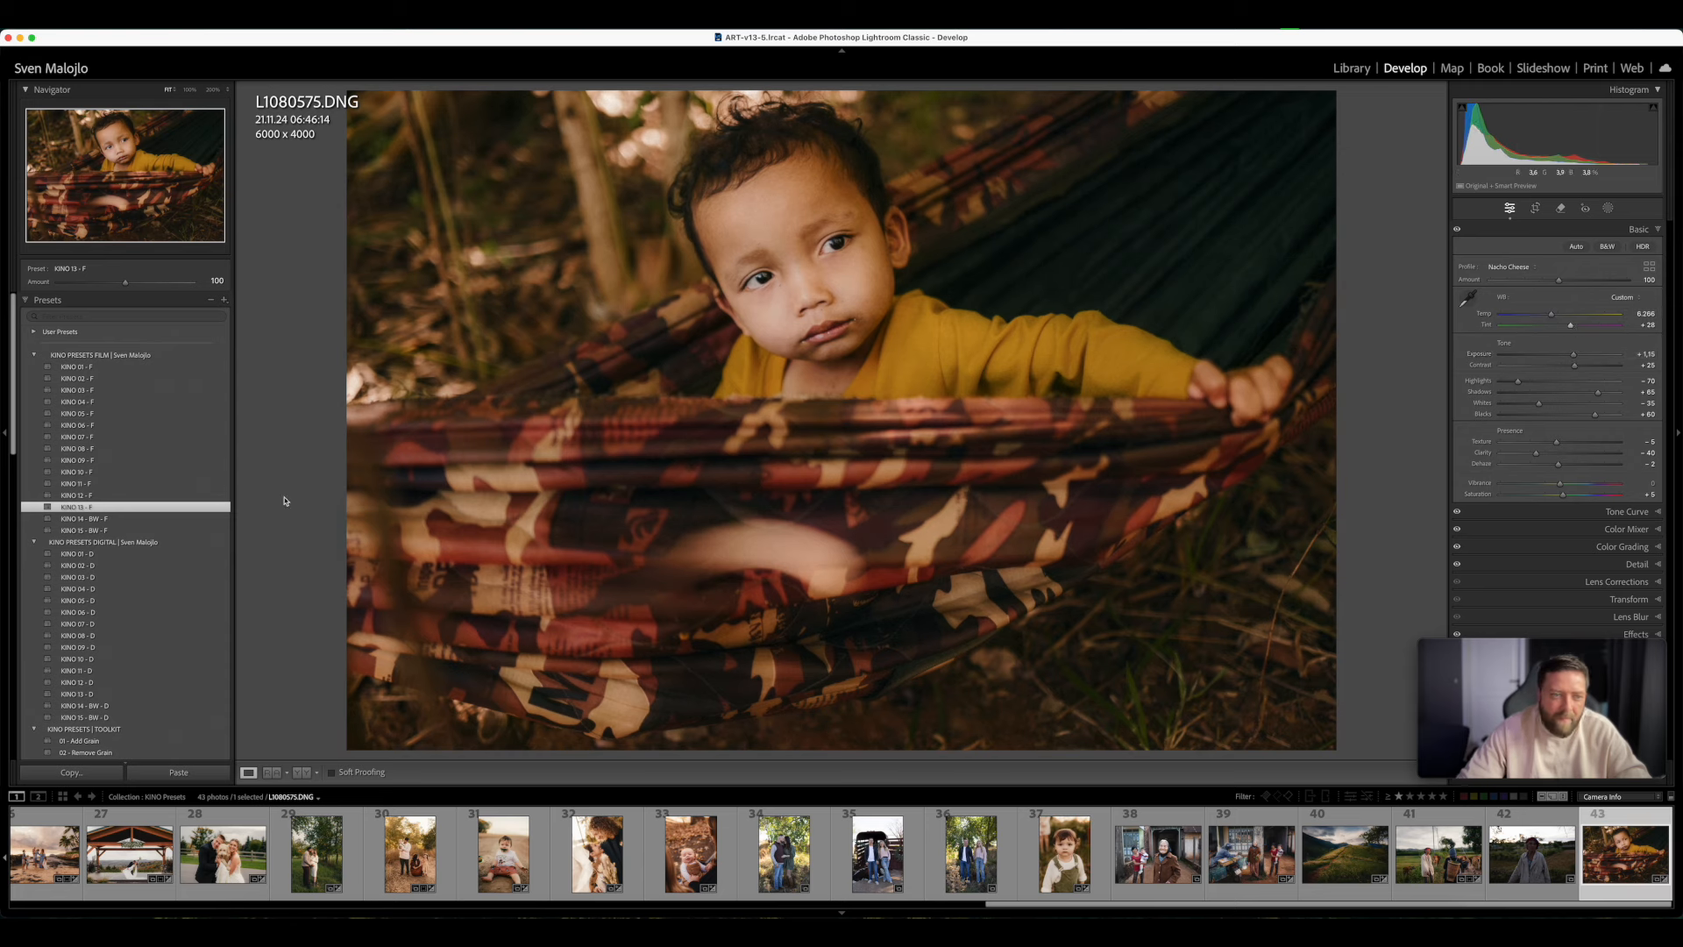
# - Apply KINO 12 - F to the hammock photo, set Temp to 6,403 and Tint to +33, and compare it before and after
pyautogui.click(137, 497)
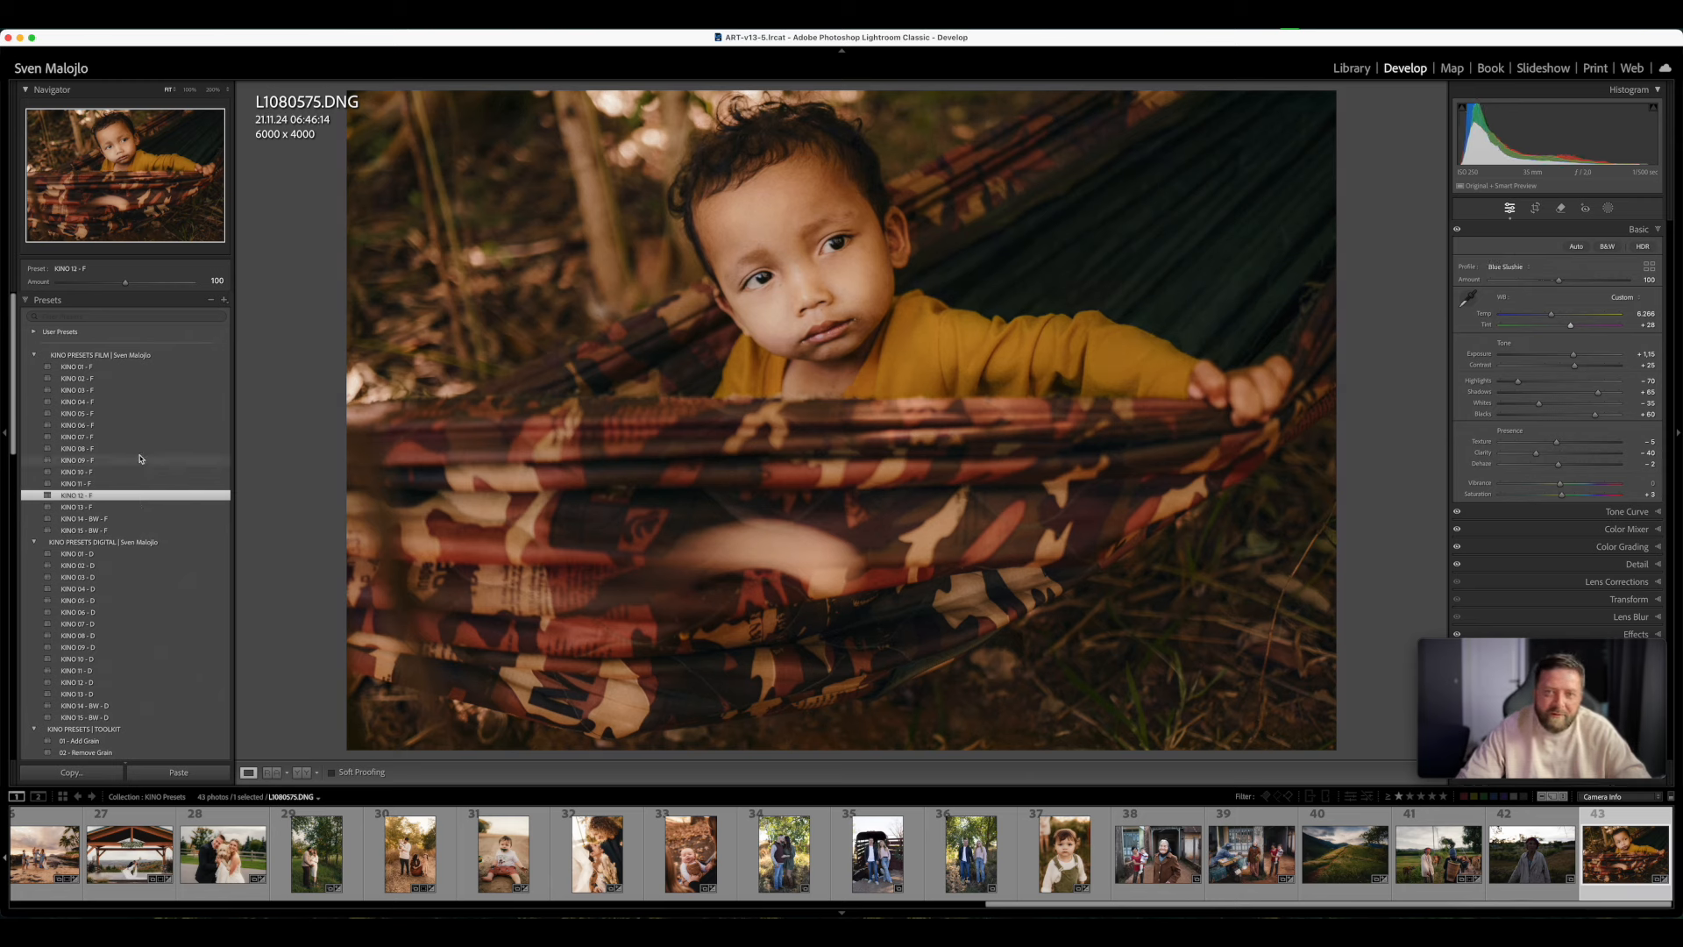
pyautogui.moveTo(1570, 325); pyautogui.dragTo(1555, 318)
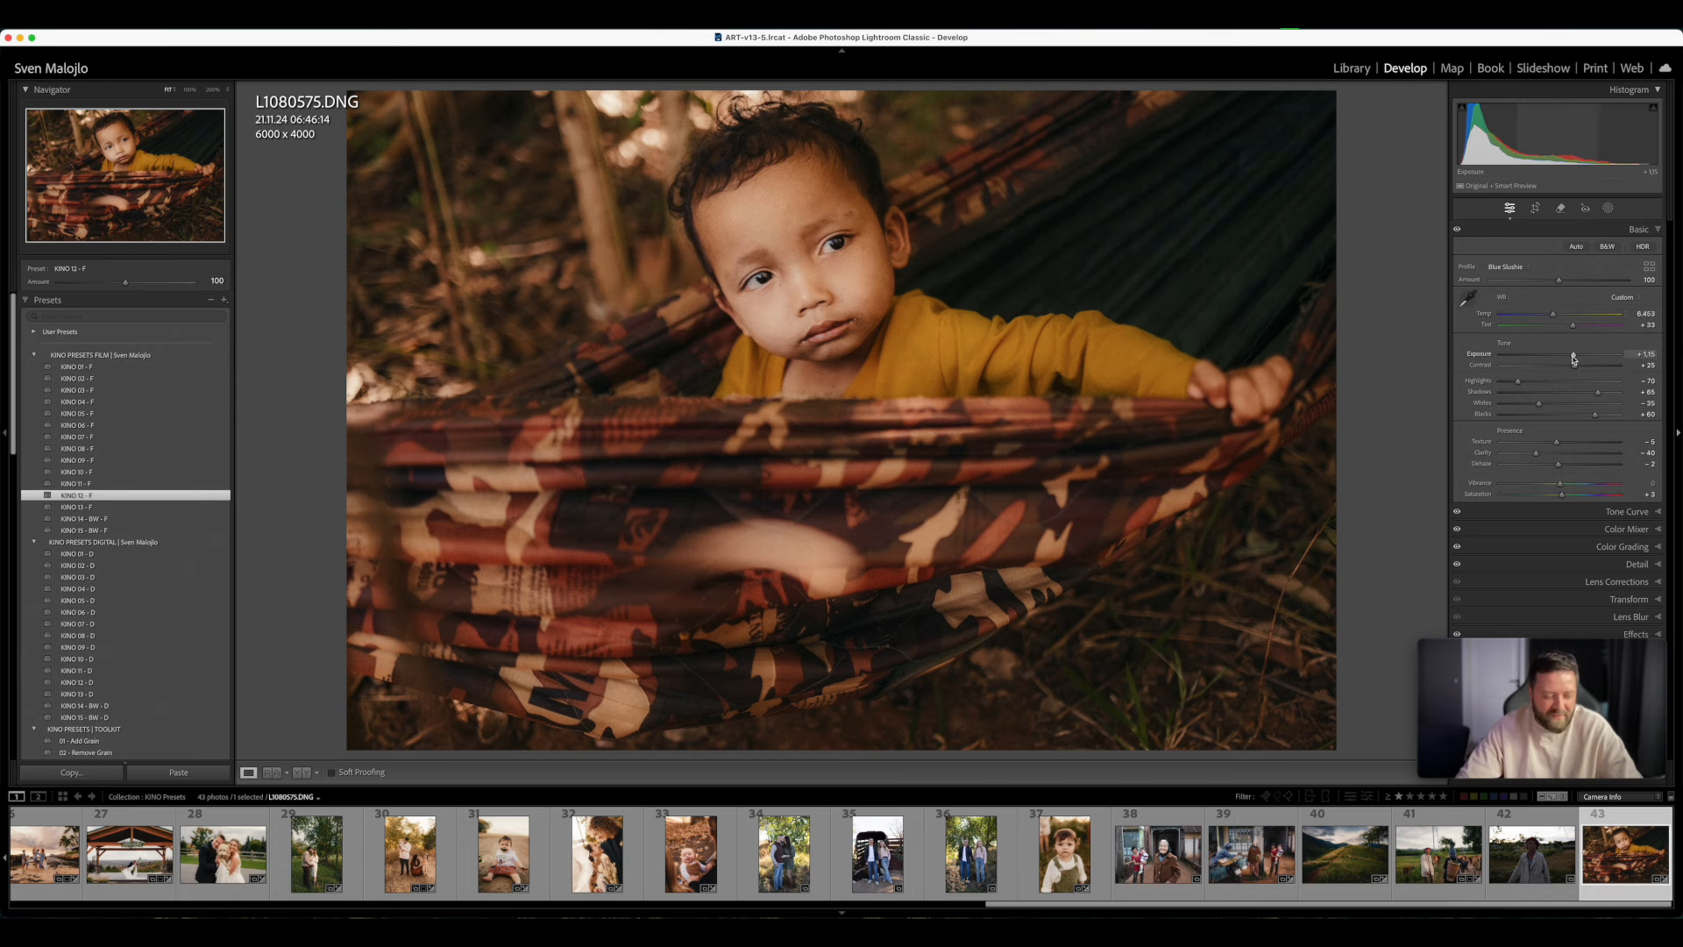
pyautogui.press('y')
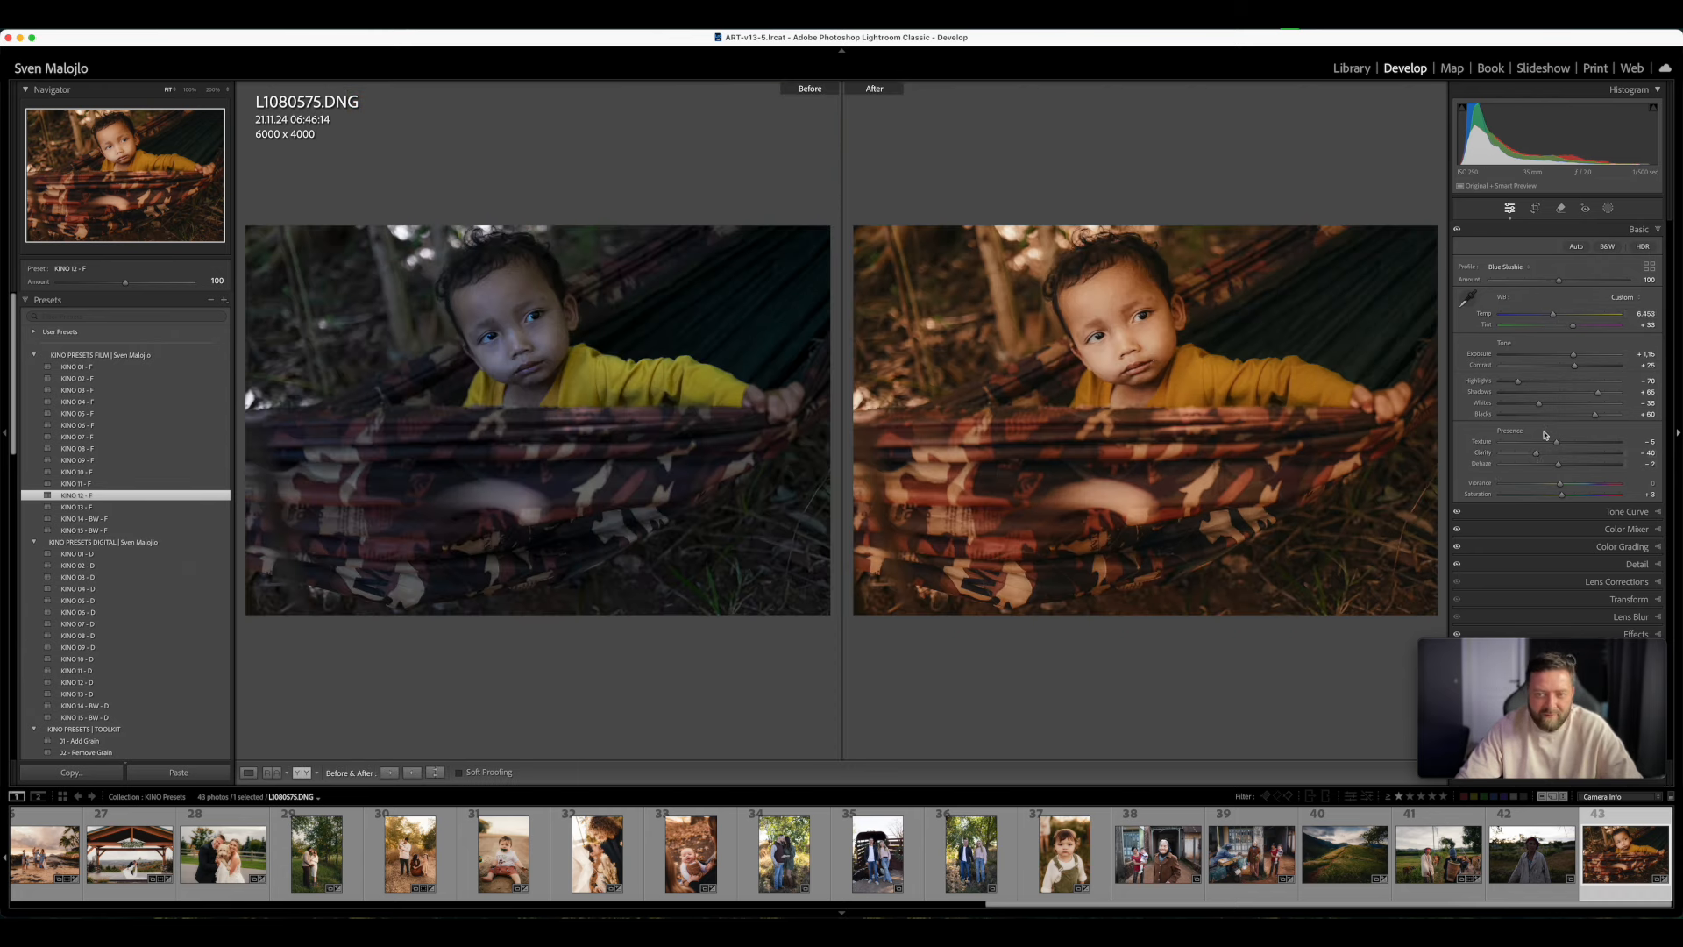
pyautogui.press('y')
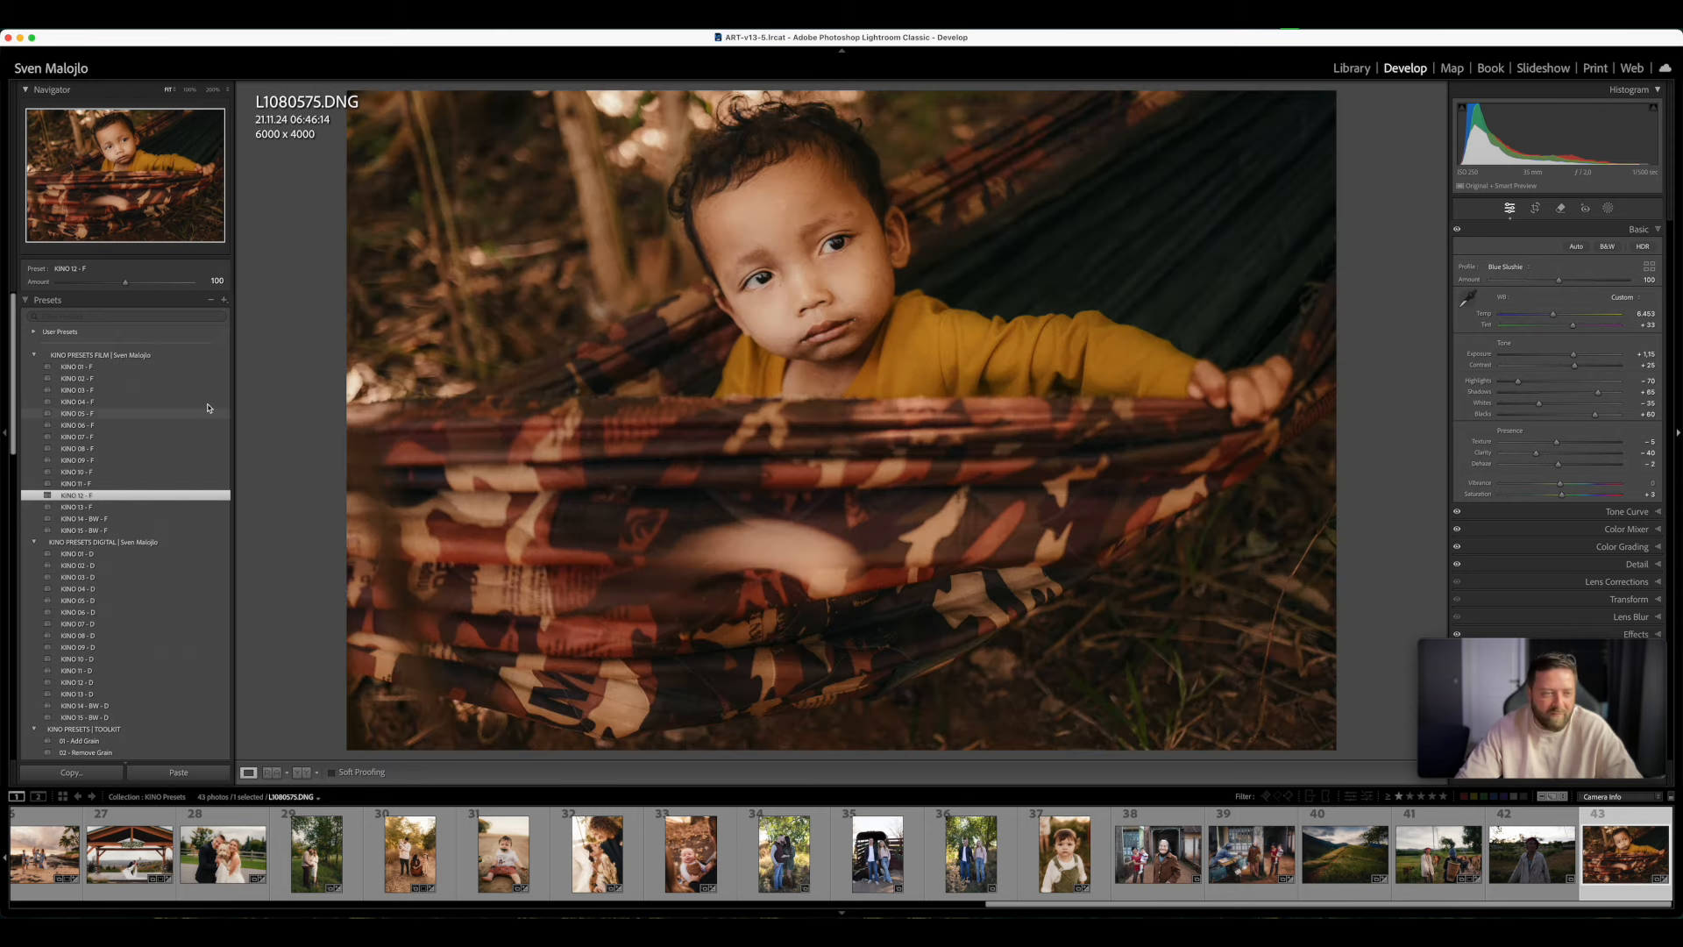
# - Try KINO 02 - F on the hammock photo, set Tint to +41, and reapply KINO 12 - F
pyautogui.click(90, 369)
pyautogui.click(92, 379)
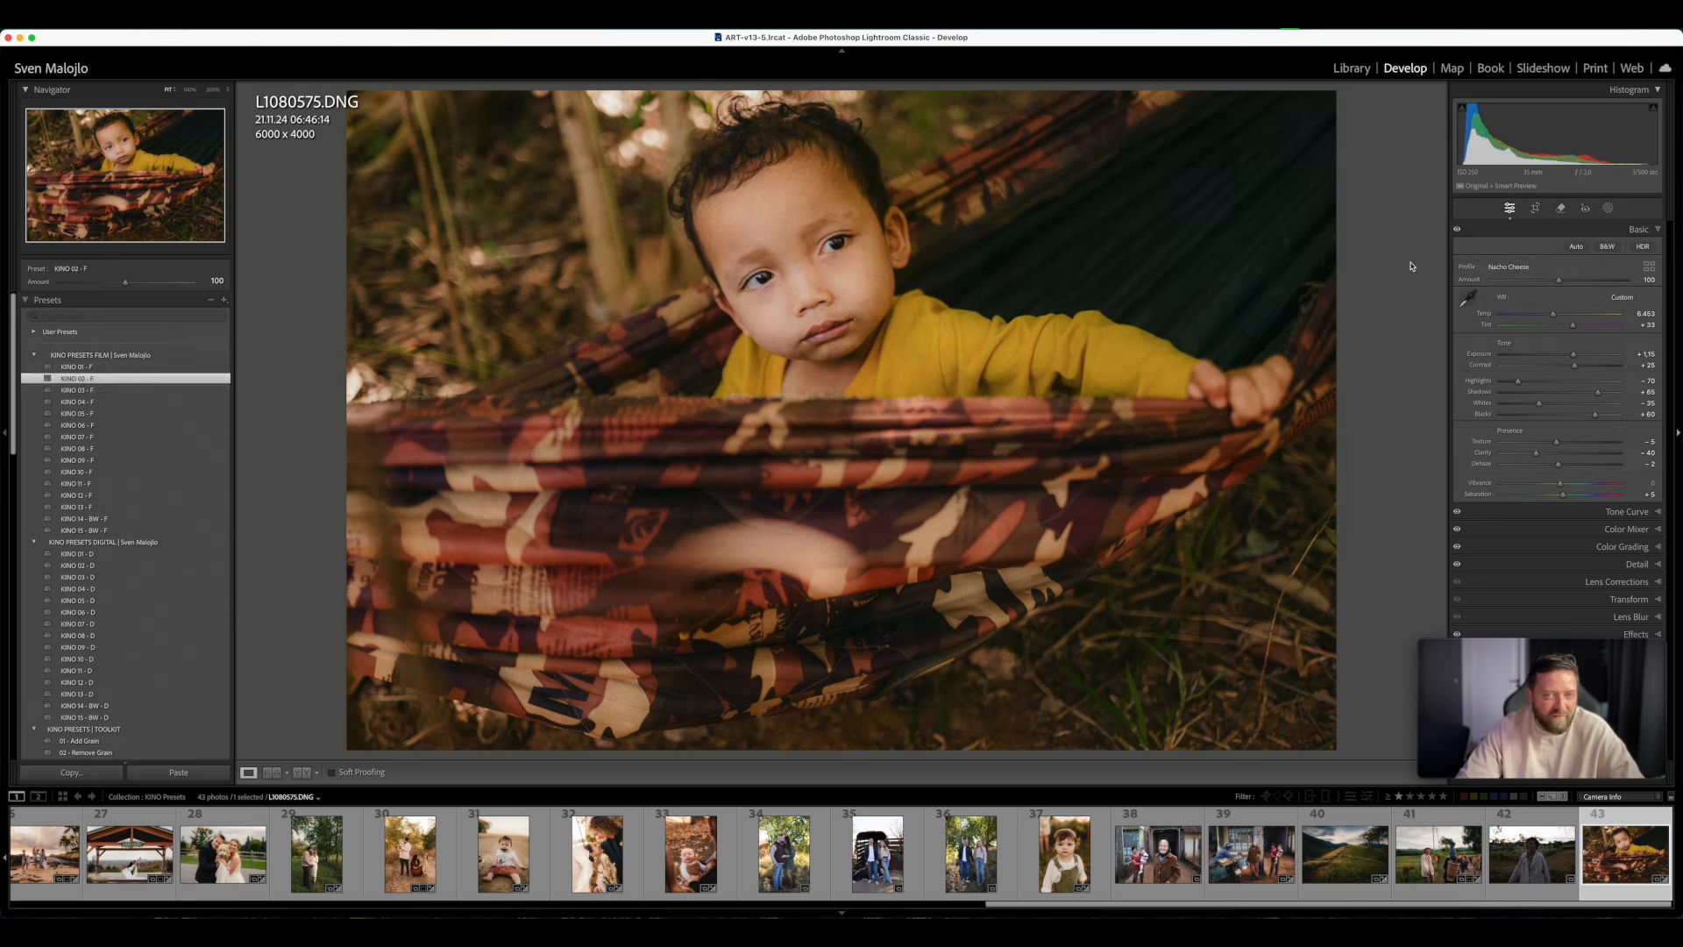
pyautogui.moveTo(1573, 326); pyautogui.dragTo(1576, 325)
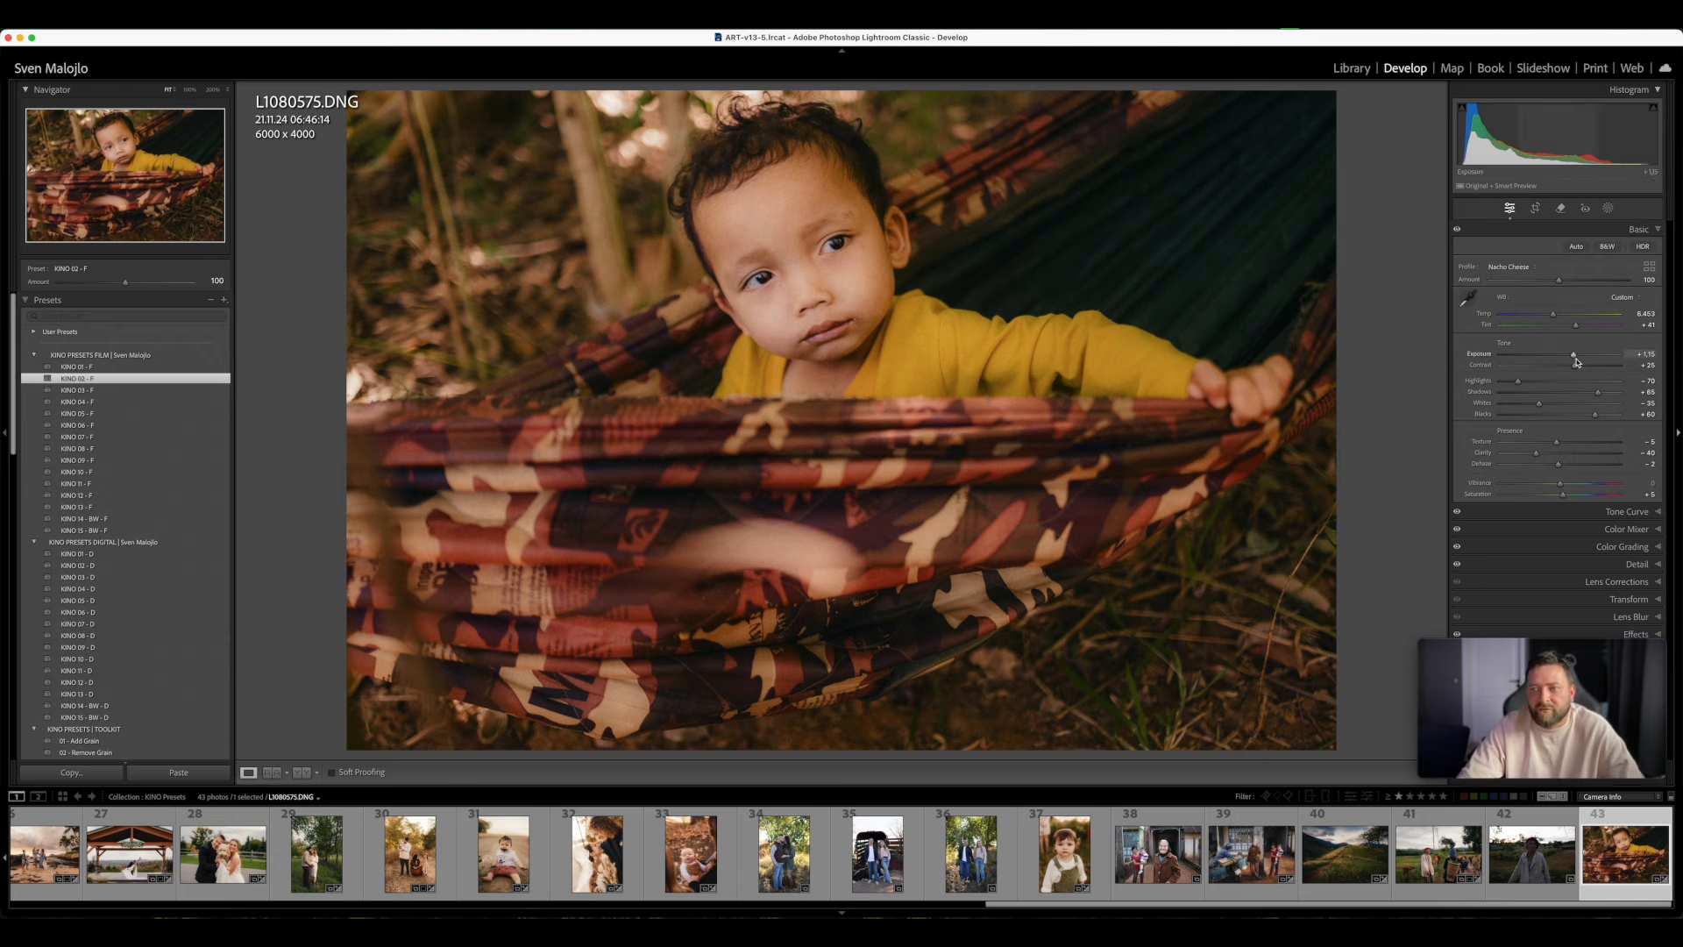
pyautogui.click(107, 496)
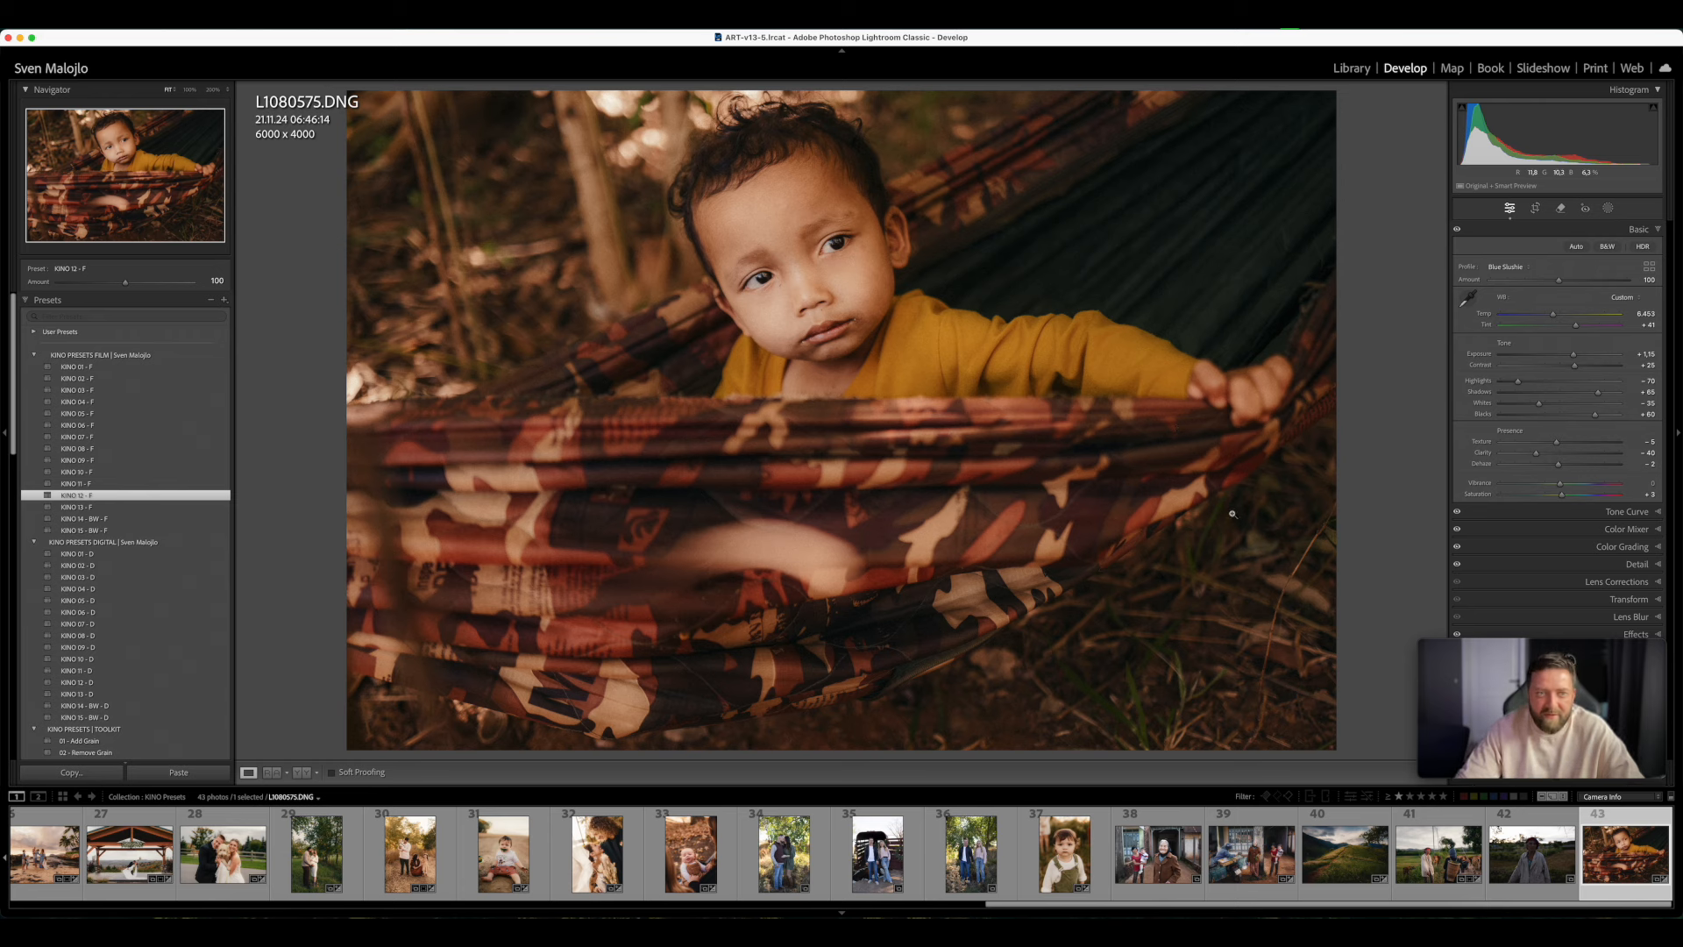
# - Start a brush mask on the hammock photo and choose the 12 MIST & BLOOM - KINO BRUSHES preset
pyautogui.click(1609, 208)
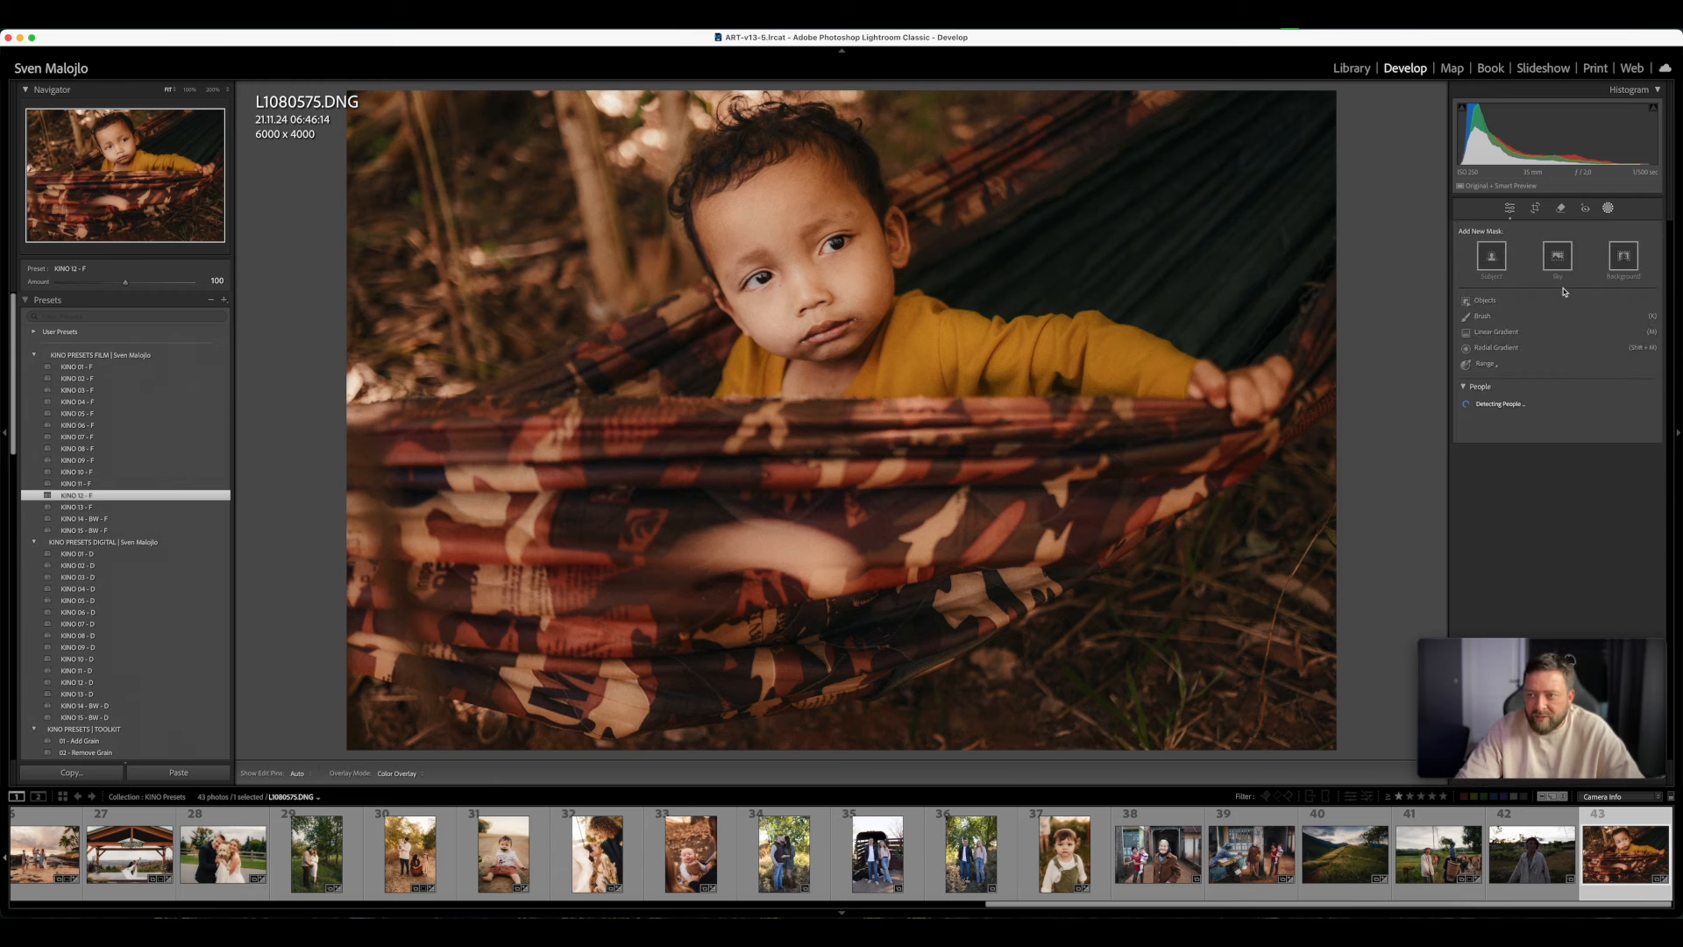
pyautogui.click(1483, 318)
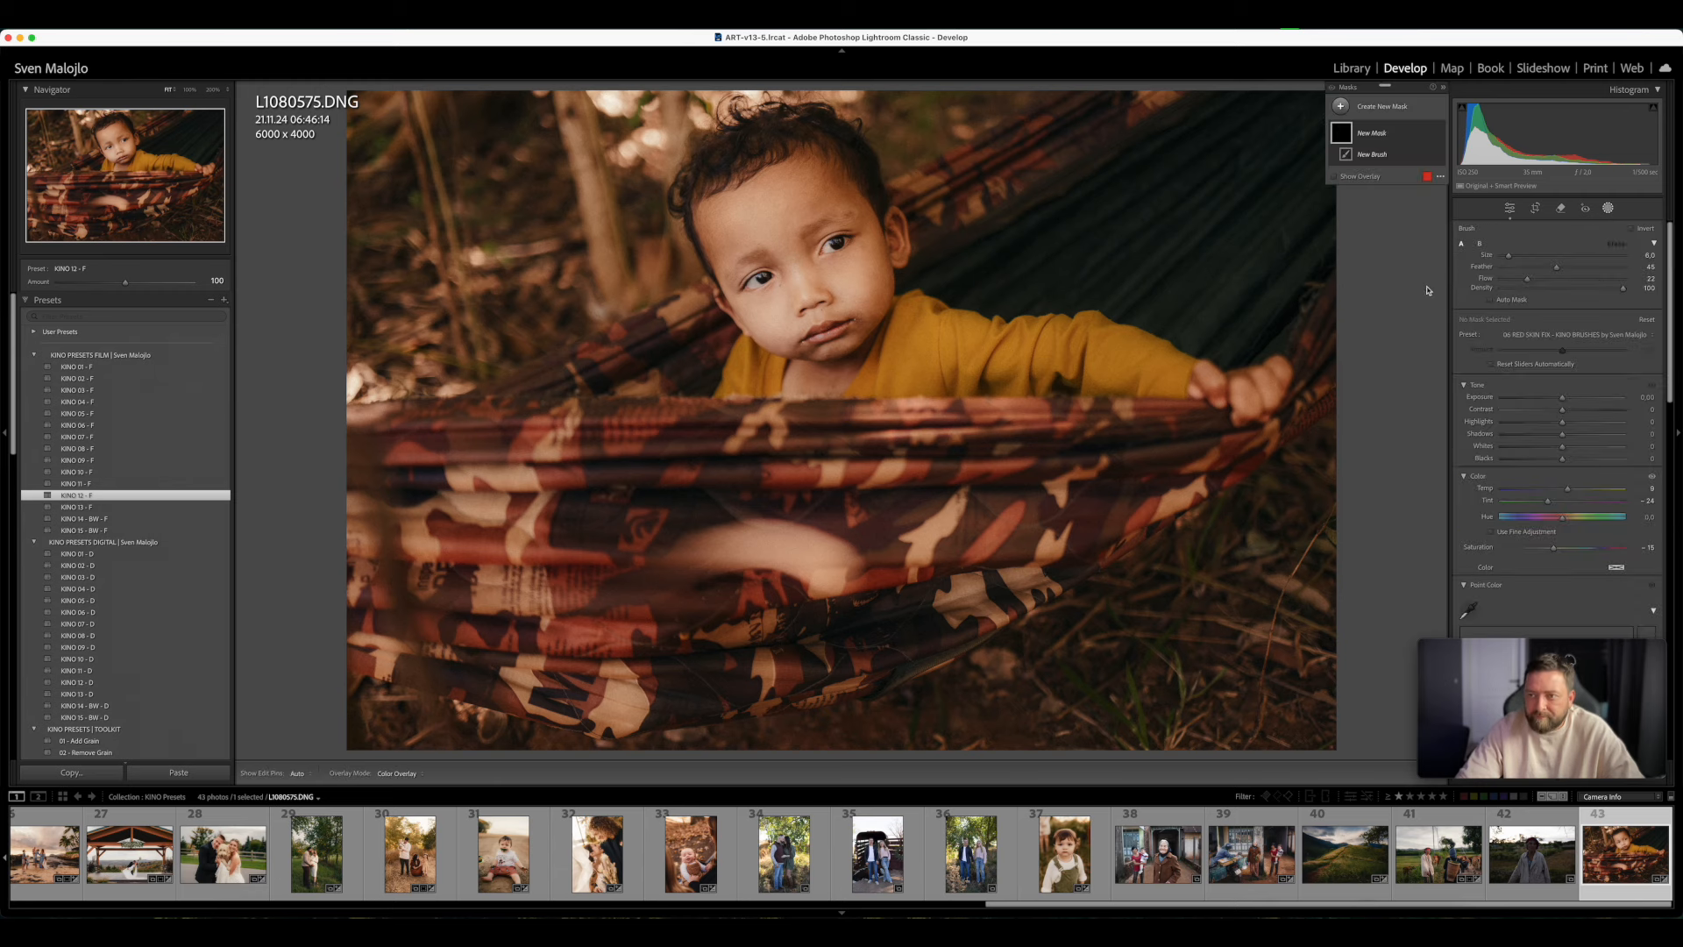
pyautogui.click(1559, 341)
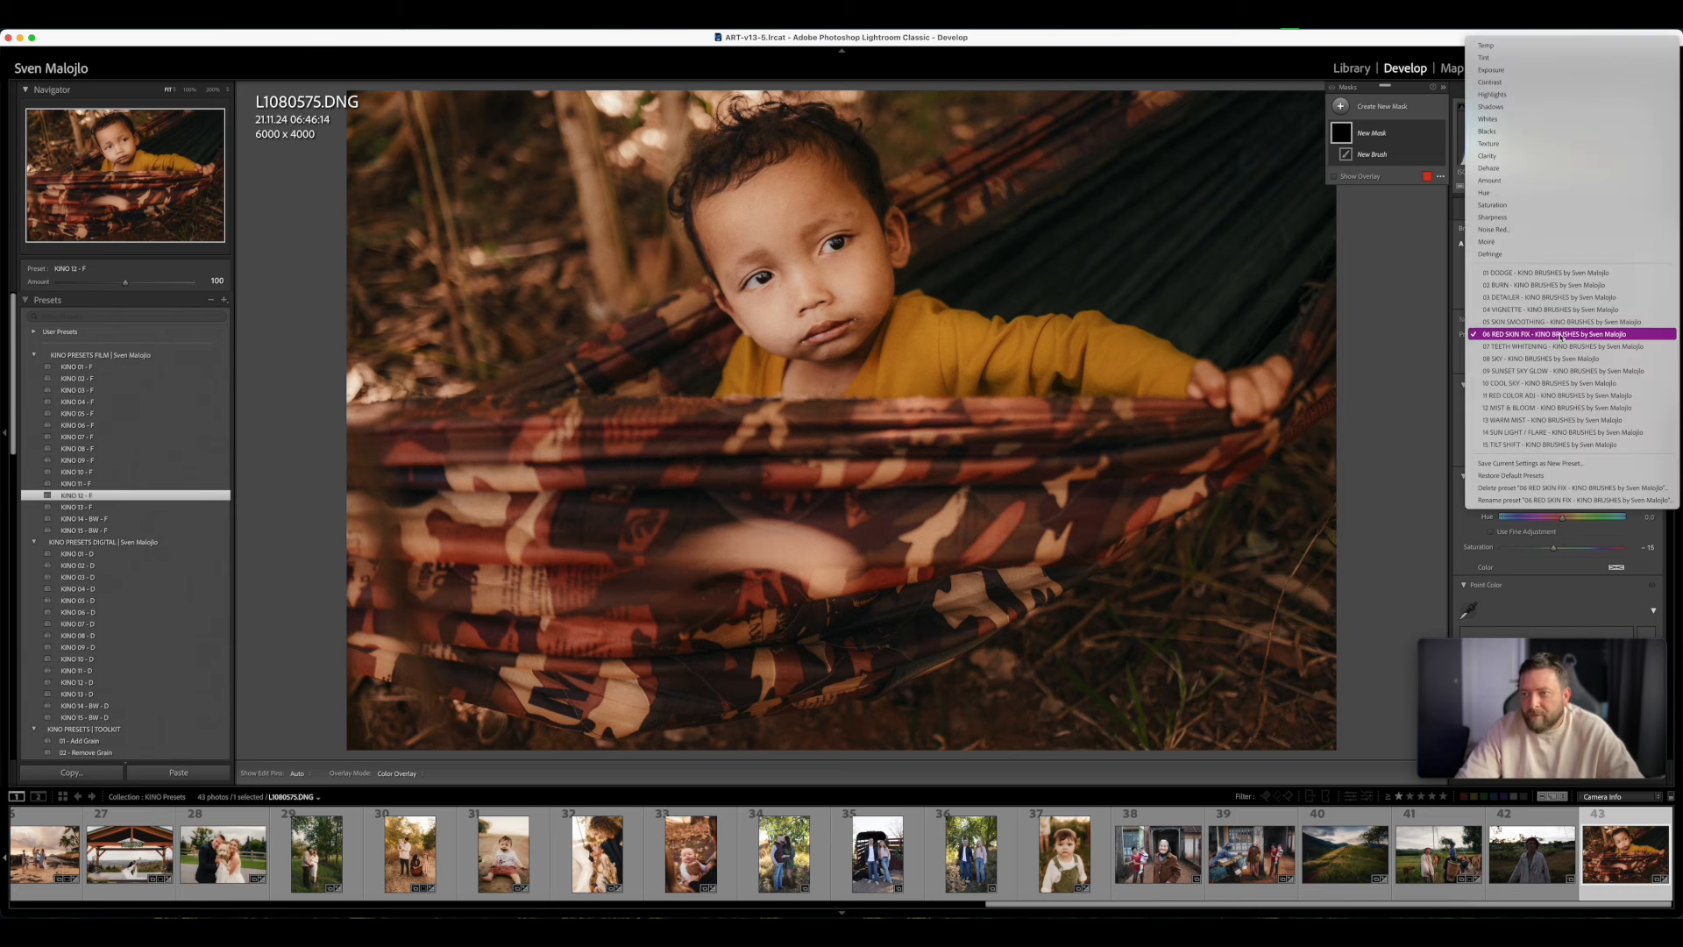
pyautogui.click(1529, 409)
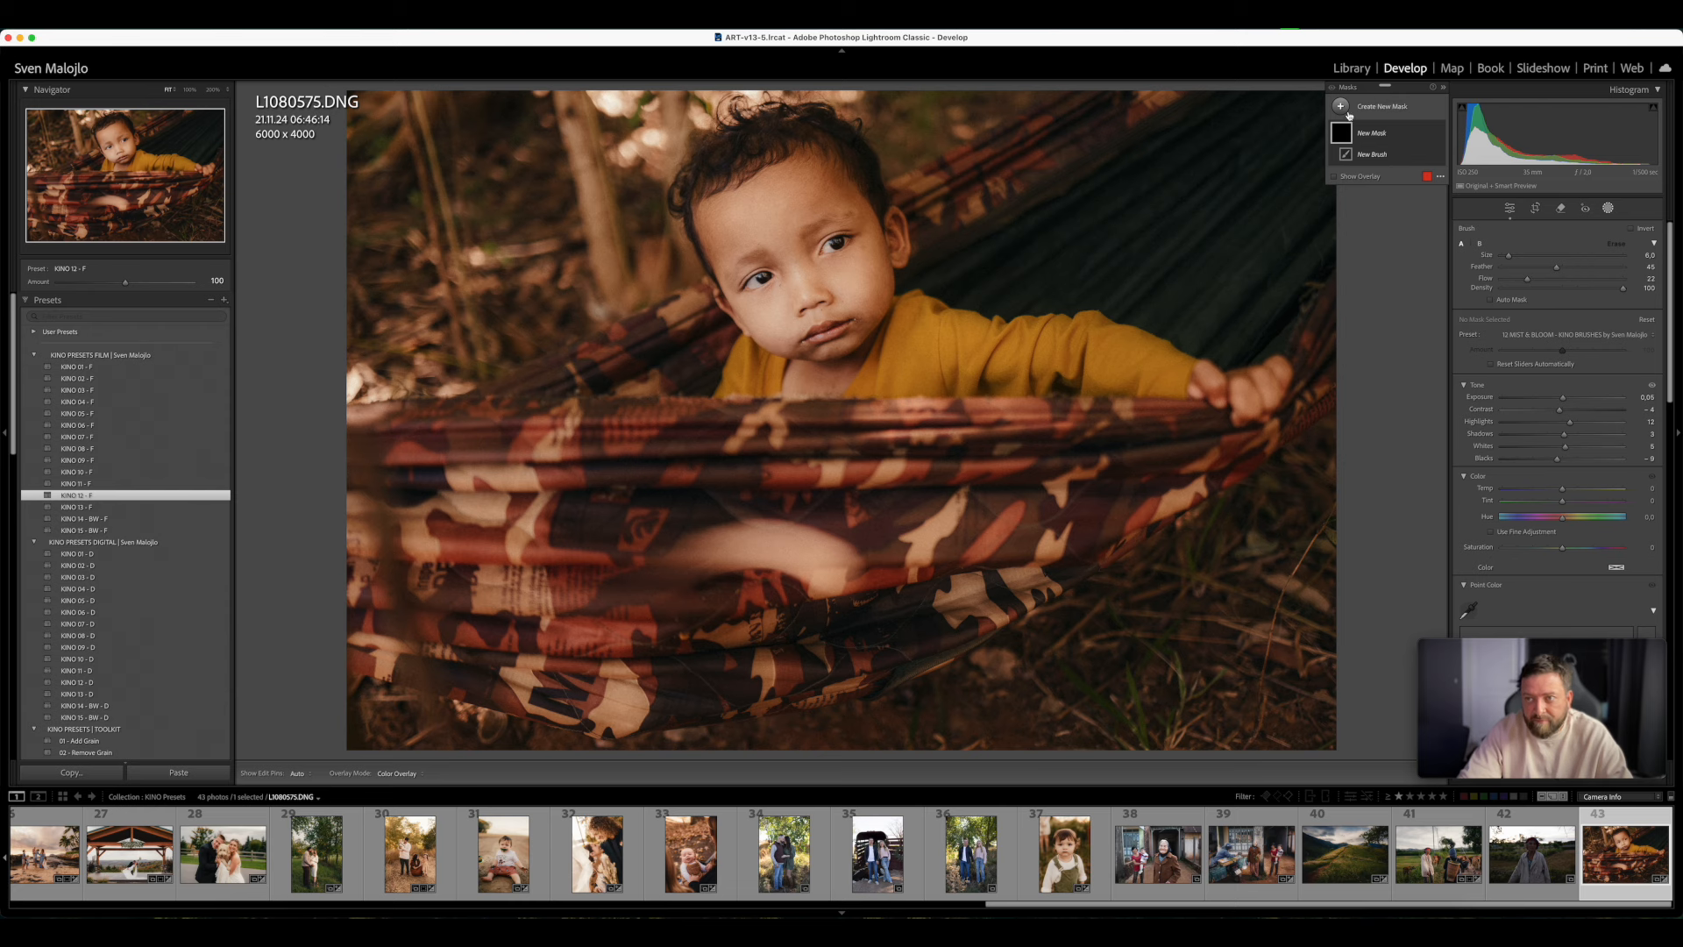
# - Create a wide radial gradient mask with Feather 54 over the bright background beside the child's head, using the MIST & BLOOM preset
pyautogui.click(1381, 106)
pyautogui.click(1409, 245)
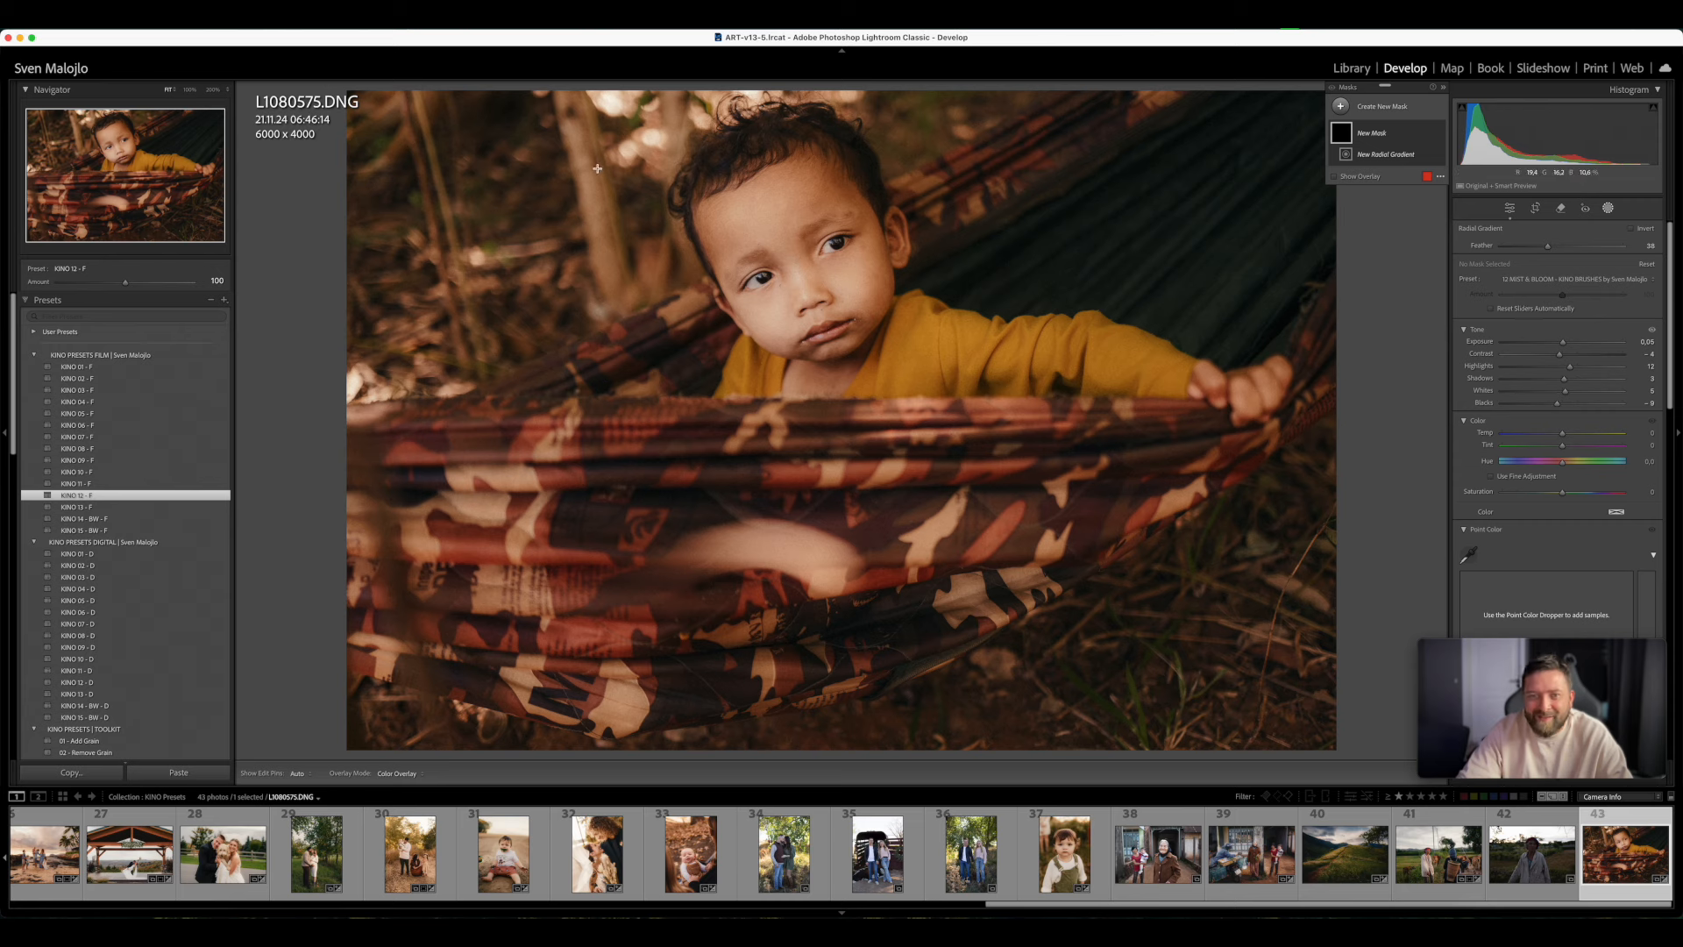
pyautogui.moveTo(623, 113); pyautogui.dragTo(717, 189)
pyautogui.moveTo(619, 159); pyautogui.dragTo(612, 145)
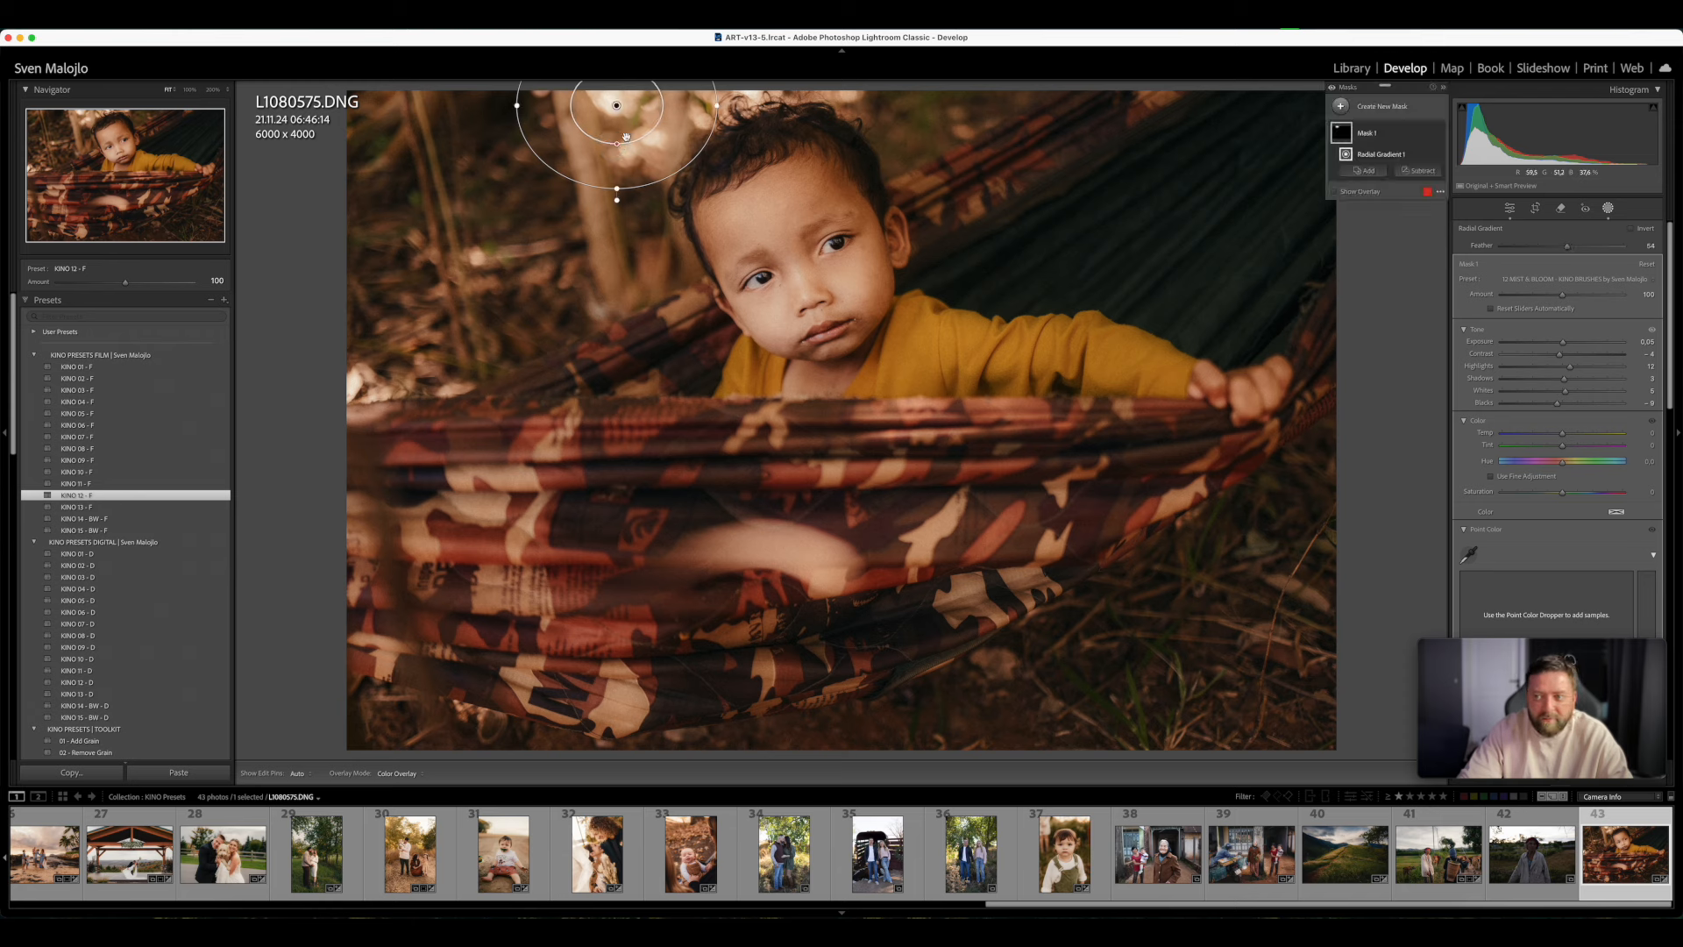
pyautogui.moveTo(719, 106); pyautogui.dragTo(837, 114)
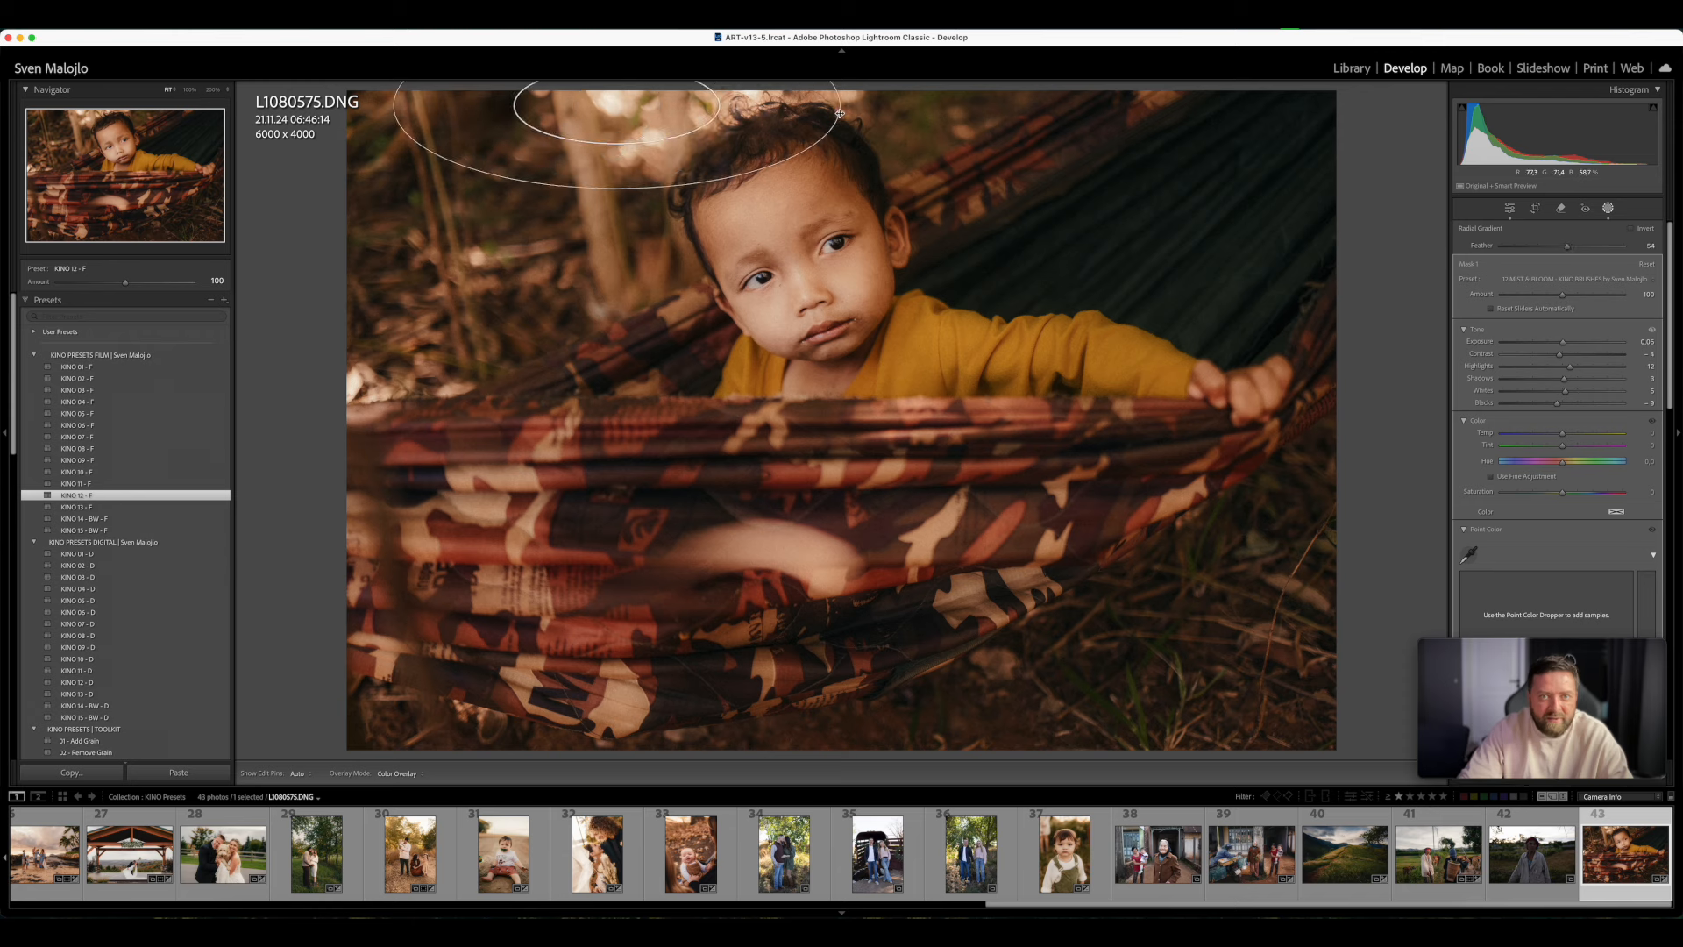
pyautogui.moveTo(617, 111); pyautogui.dragTo(635, 125)
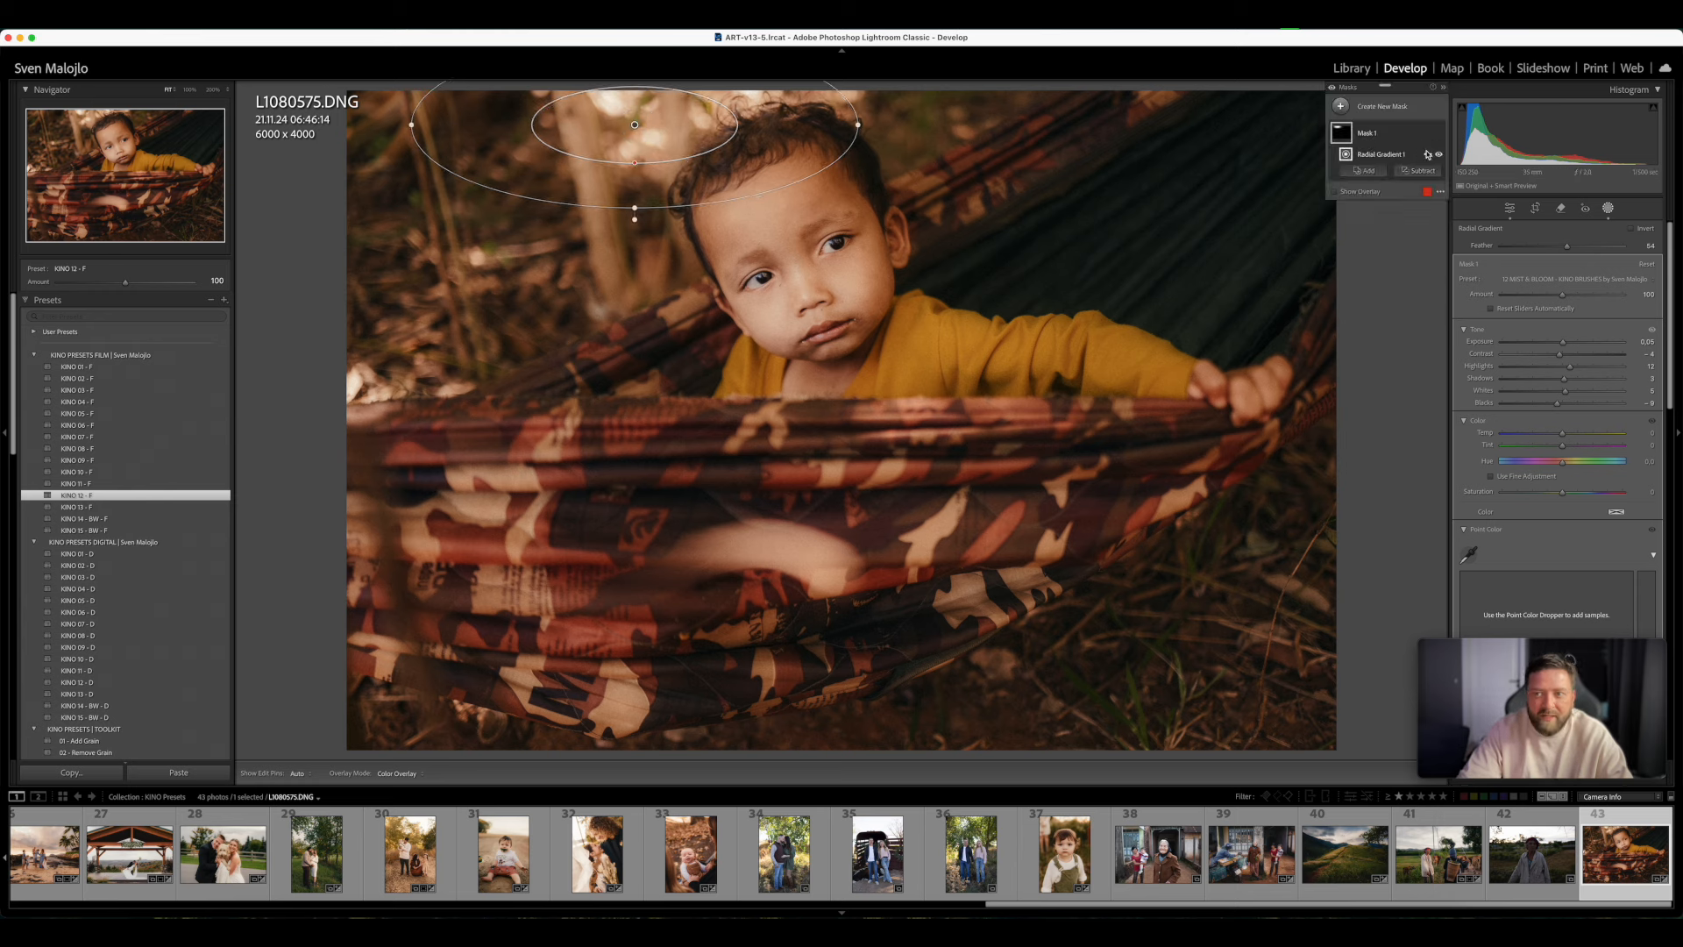
# - Duplicate the radial gradient mask, move the copy over the bright patch at the hammock's far edge, and make it narrower and taller
pyautogui.rightClick(691, 129)
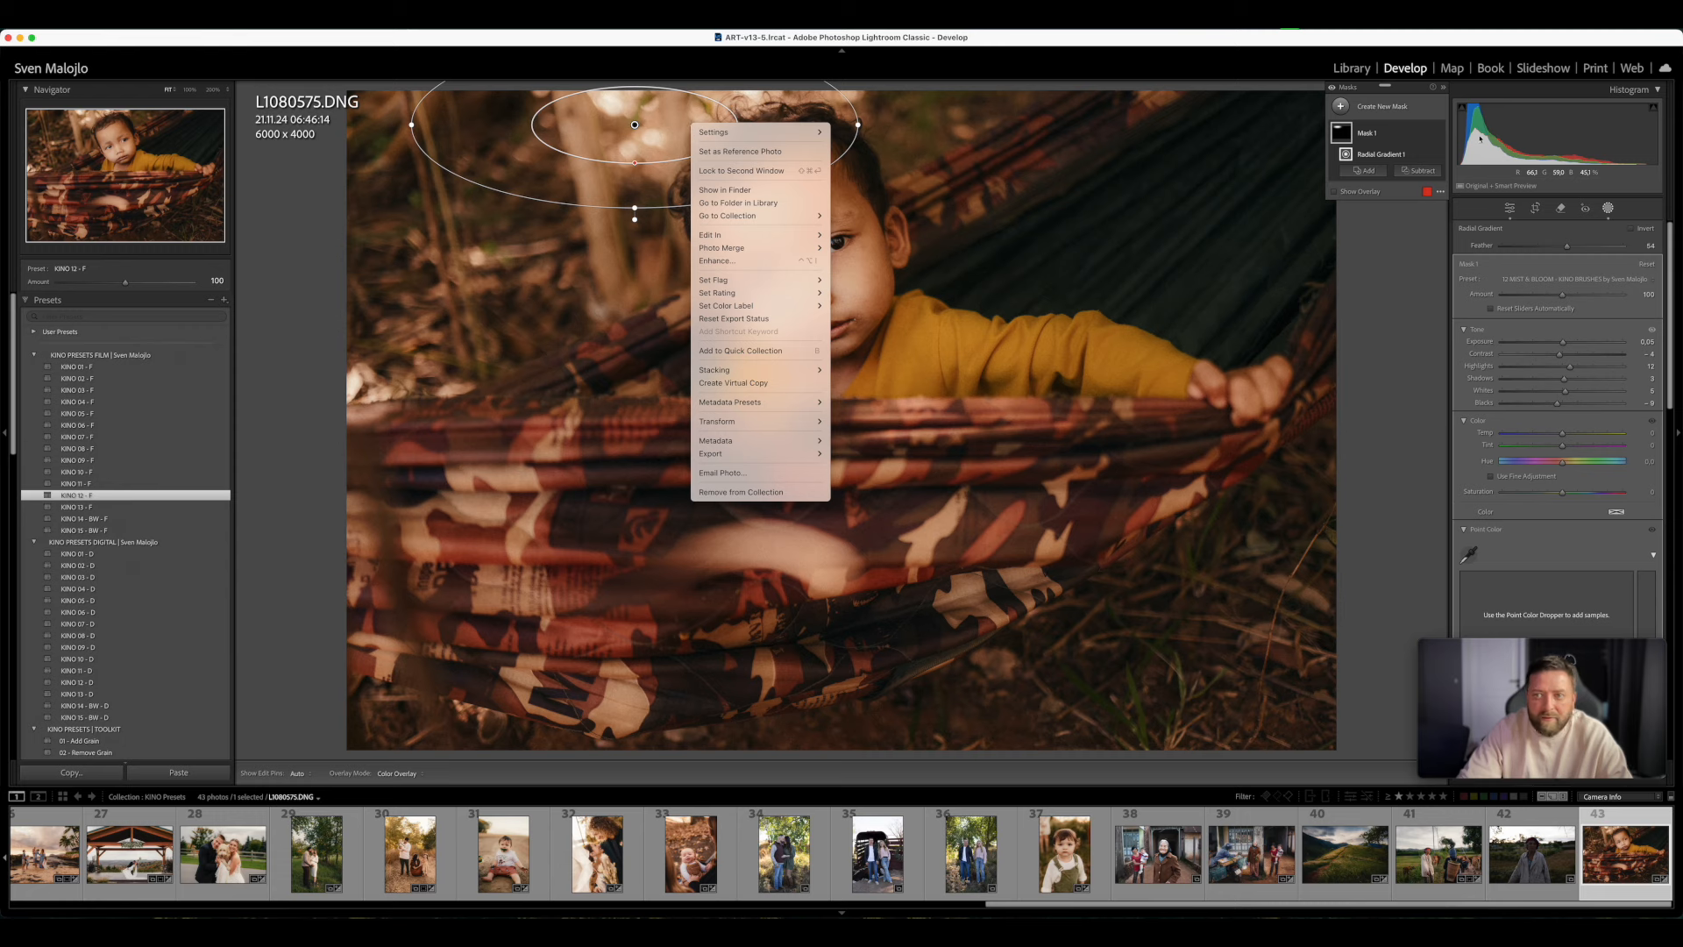
pyautogui.press('Escape')
pyautogui.rightClick(1396, 133)
pyautogui.click(1434, 208)
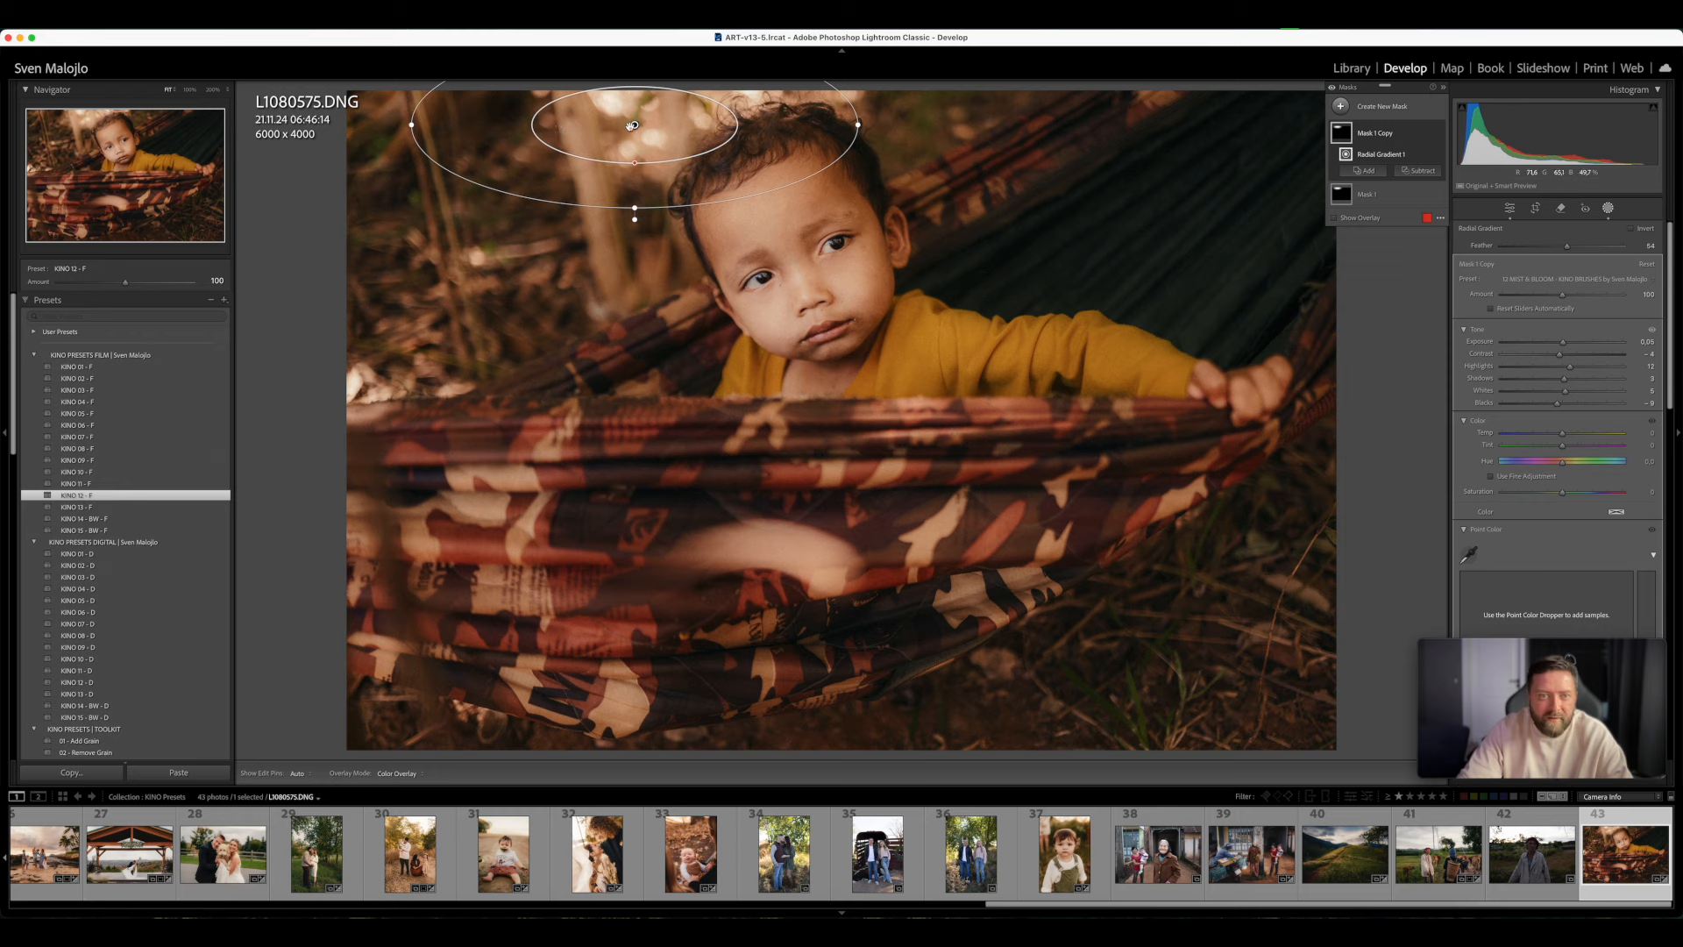
pyautogui.moveTo(634, 125); pyautogui.dragTo(375, 375)
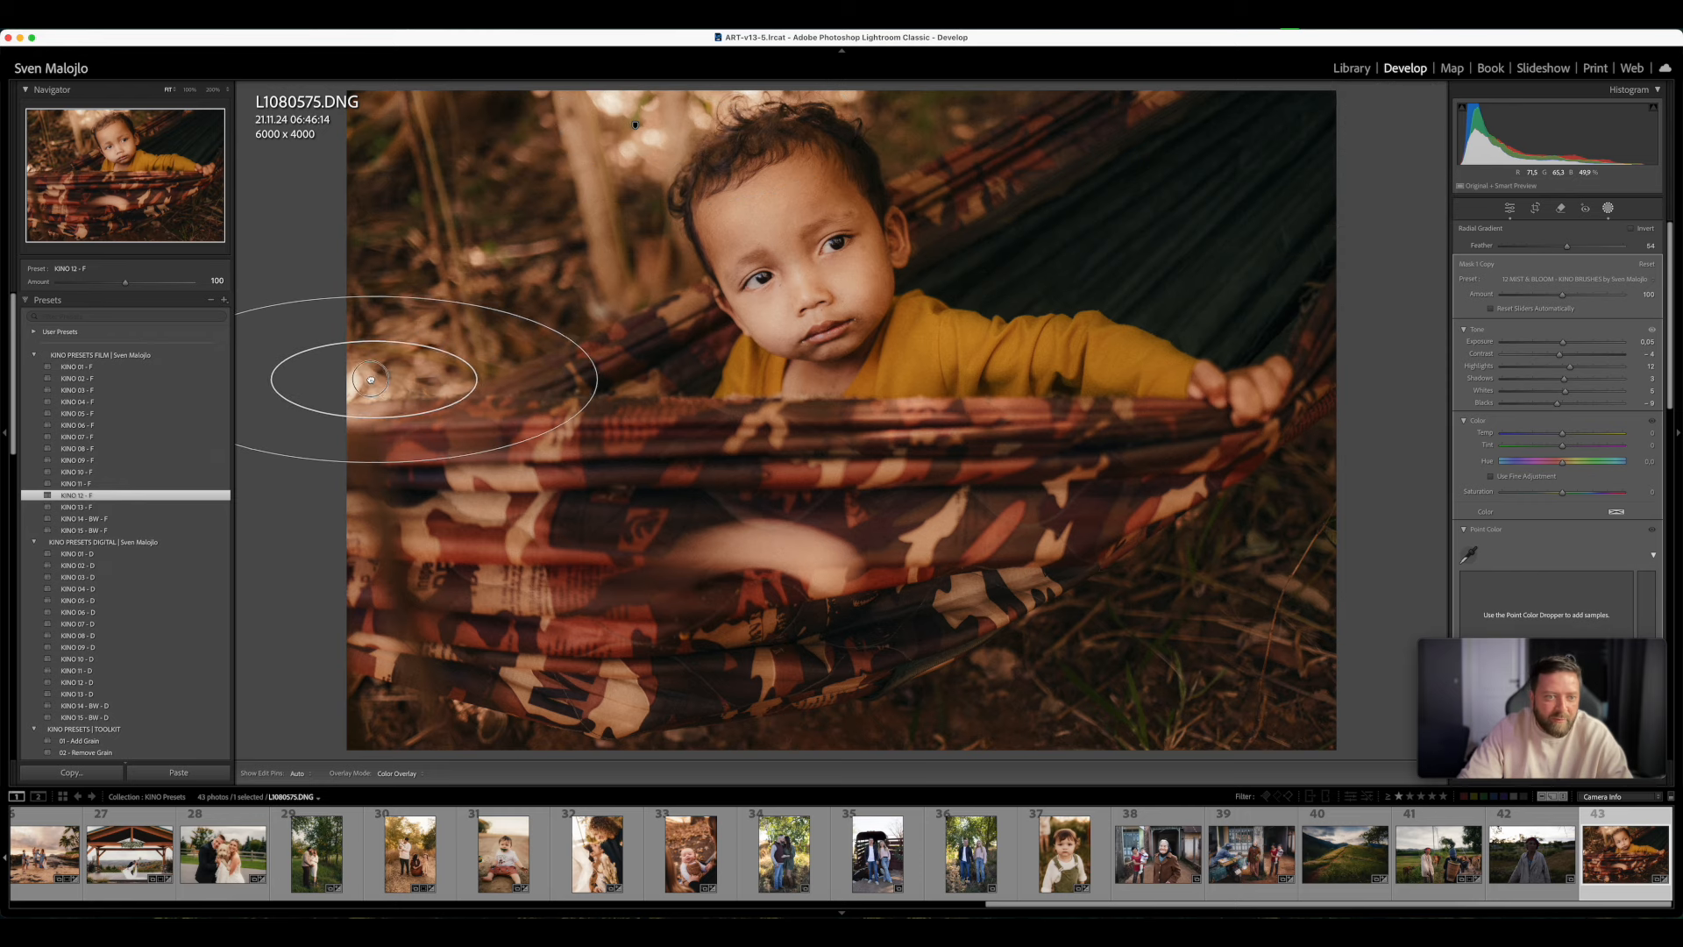
pyautogui.moveTo(603, 383); pyautogui.dragTo(486, 379)
pyautogui.moveTo(377, 294); pyautogui.dragTo(374, 245)
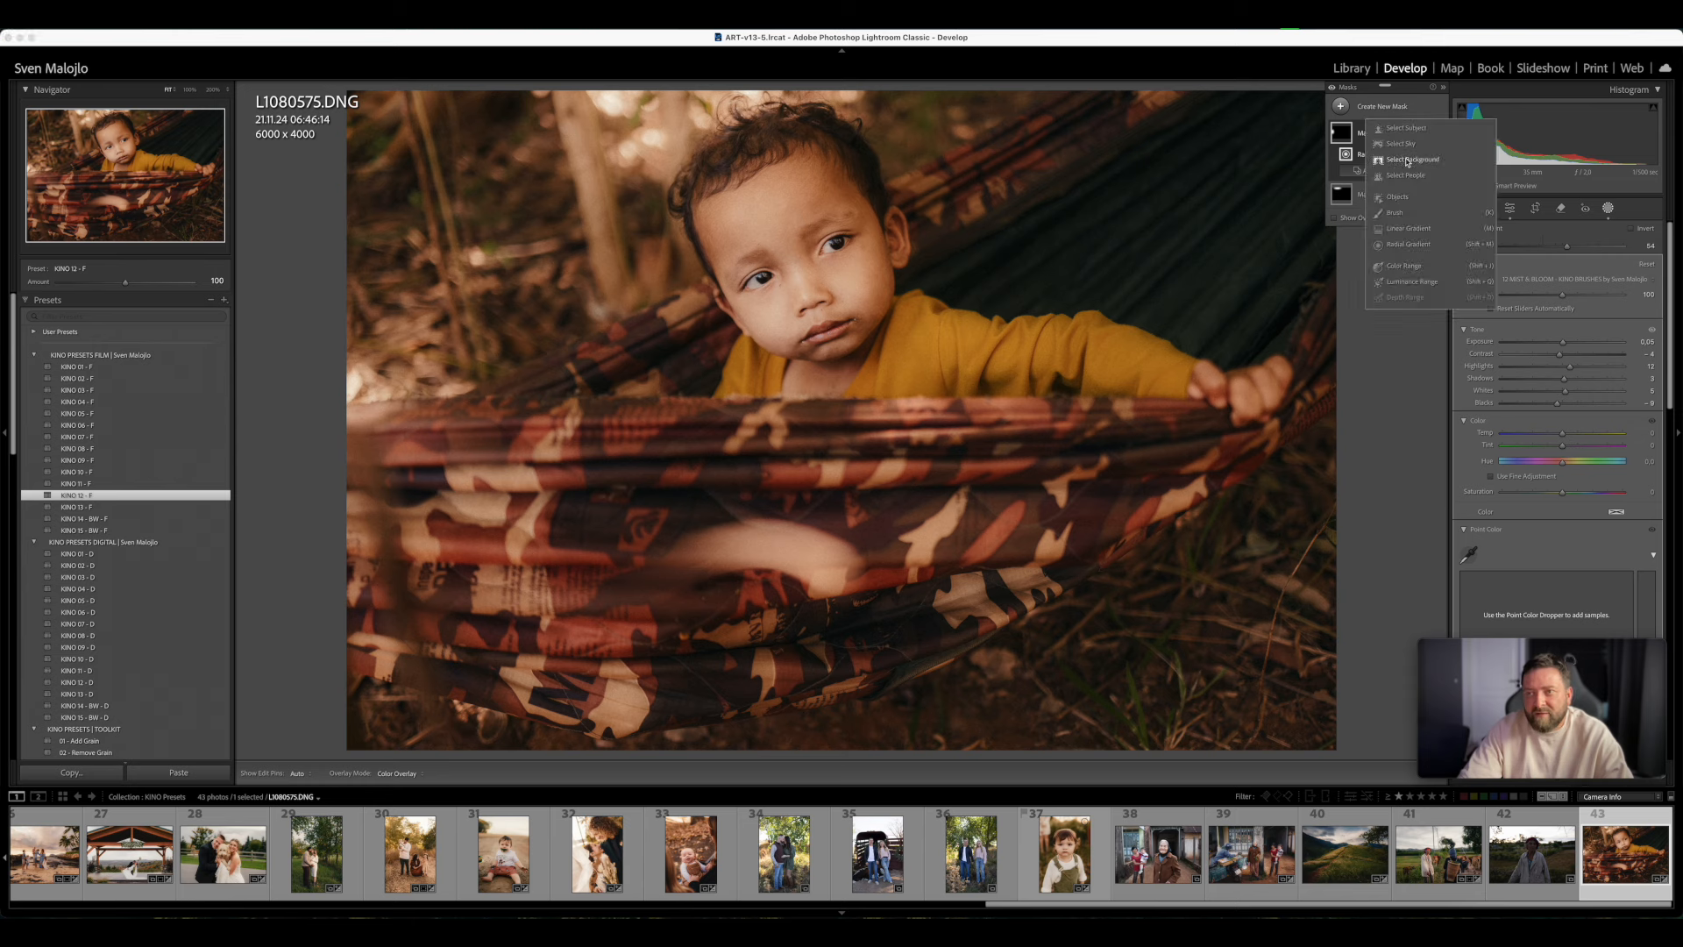
# - Add an upward linear gradient mask over the lower part of the hammock with the 02 BURN preset and lower its Amount to about 30
pyautogui.press('k')
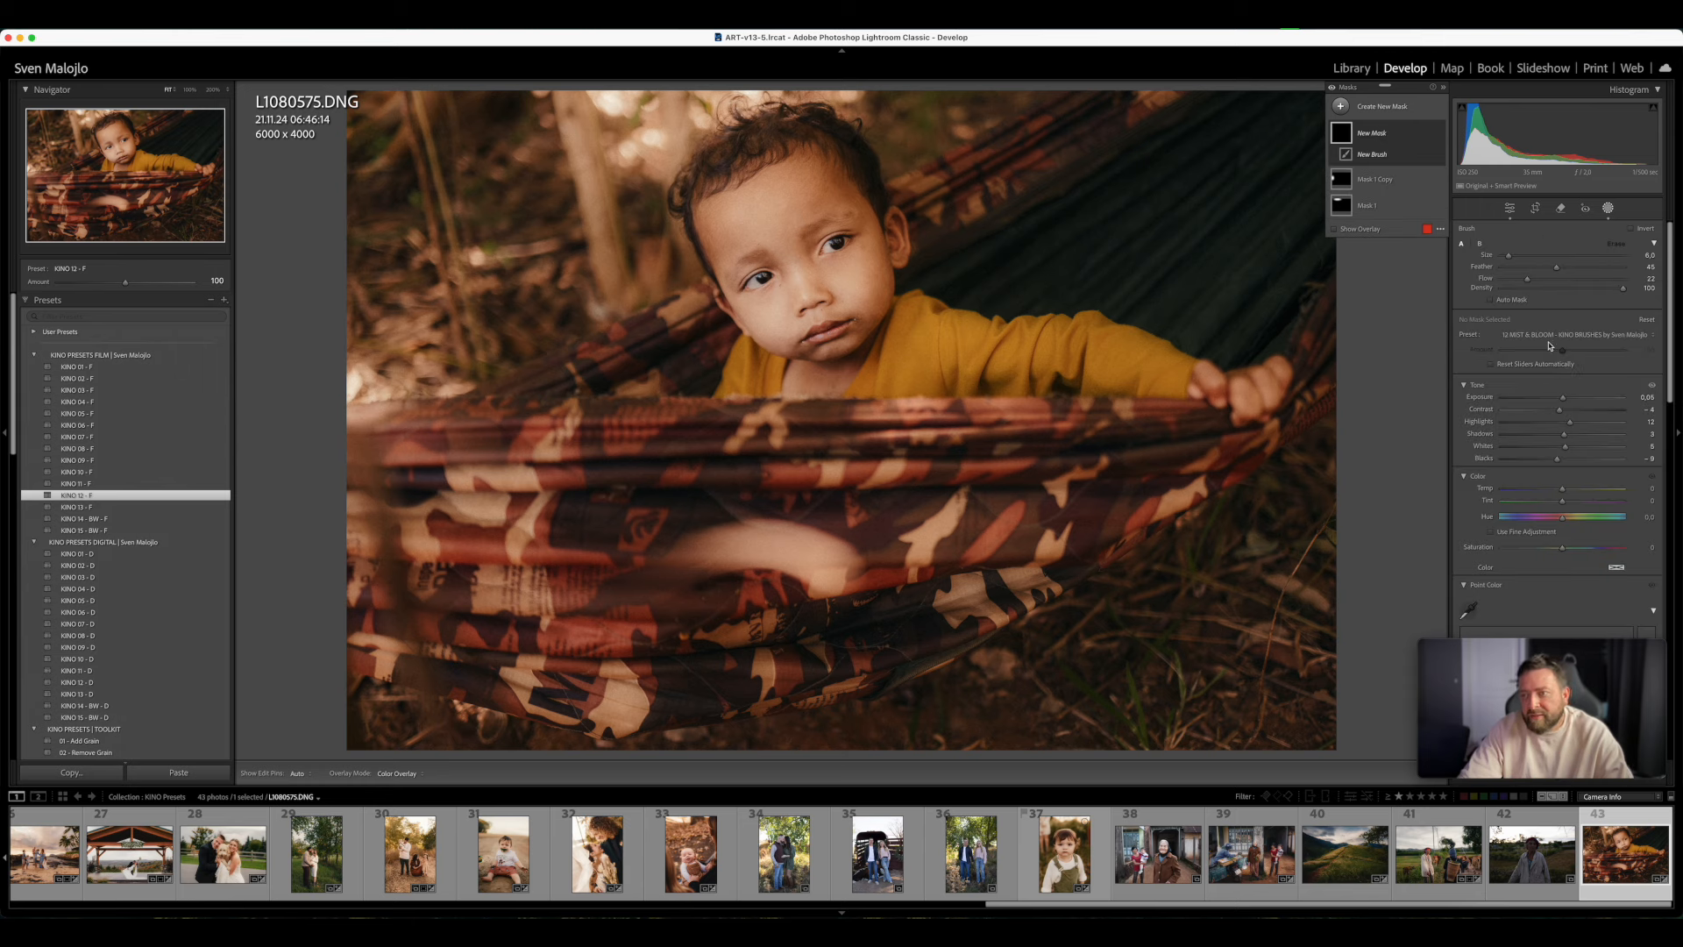
pyautogui.click(1341, 106)
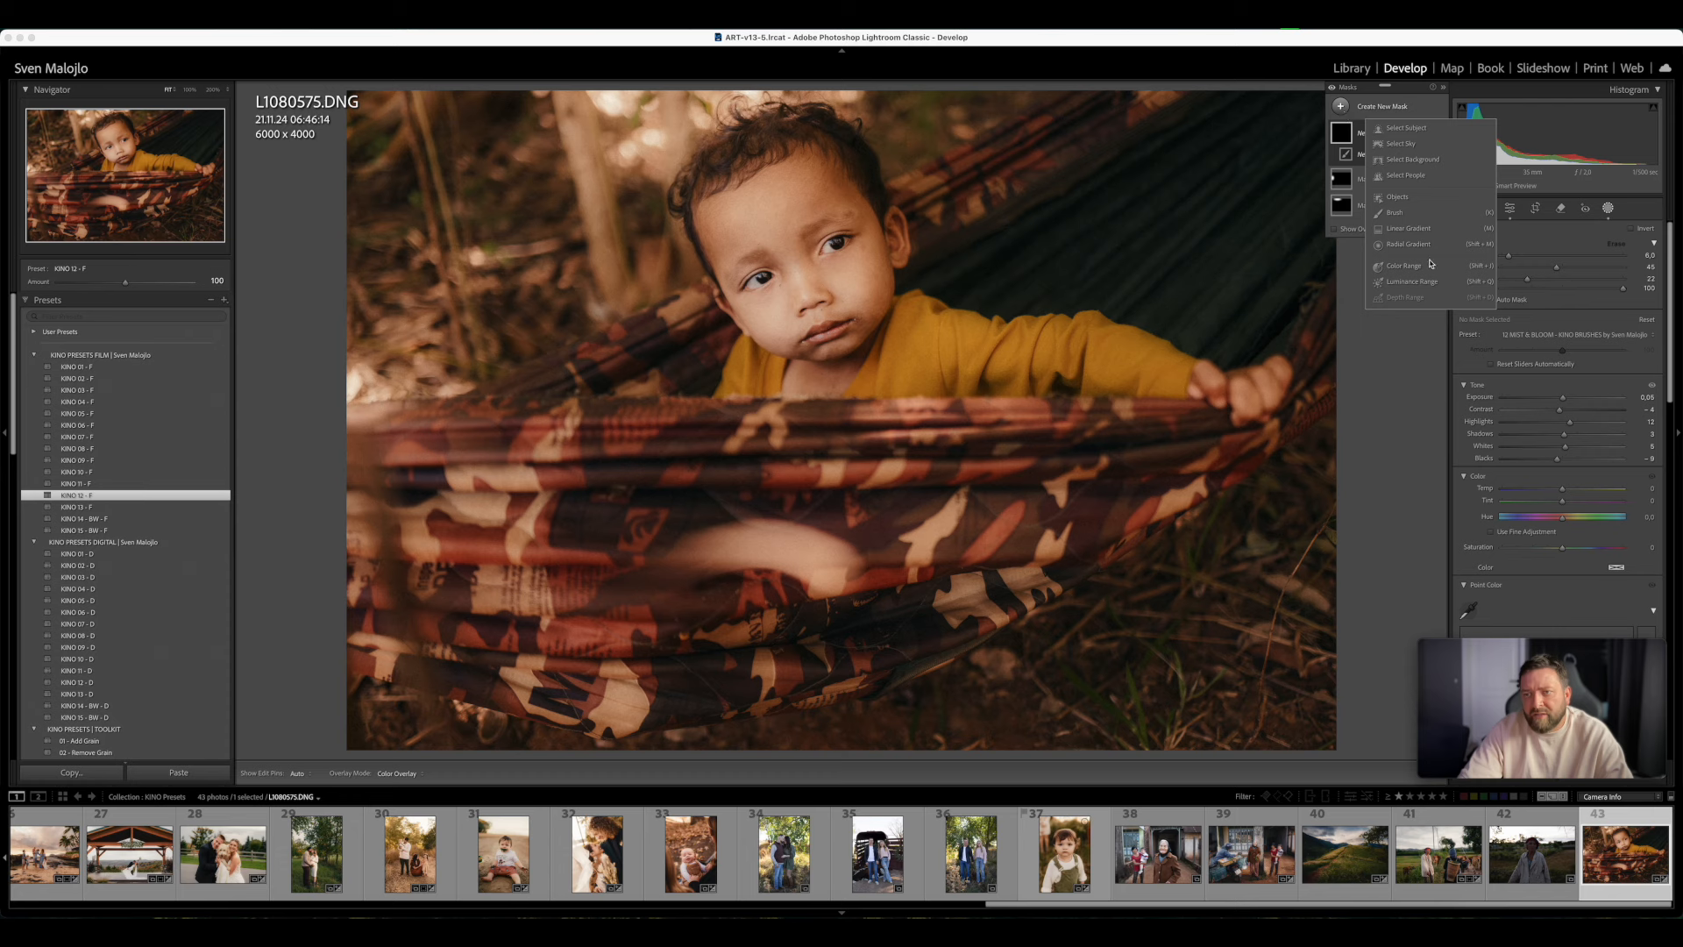
pyautogui.click(1408, 228)
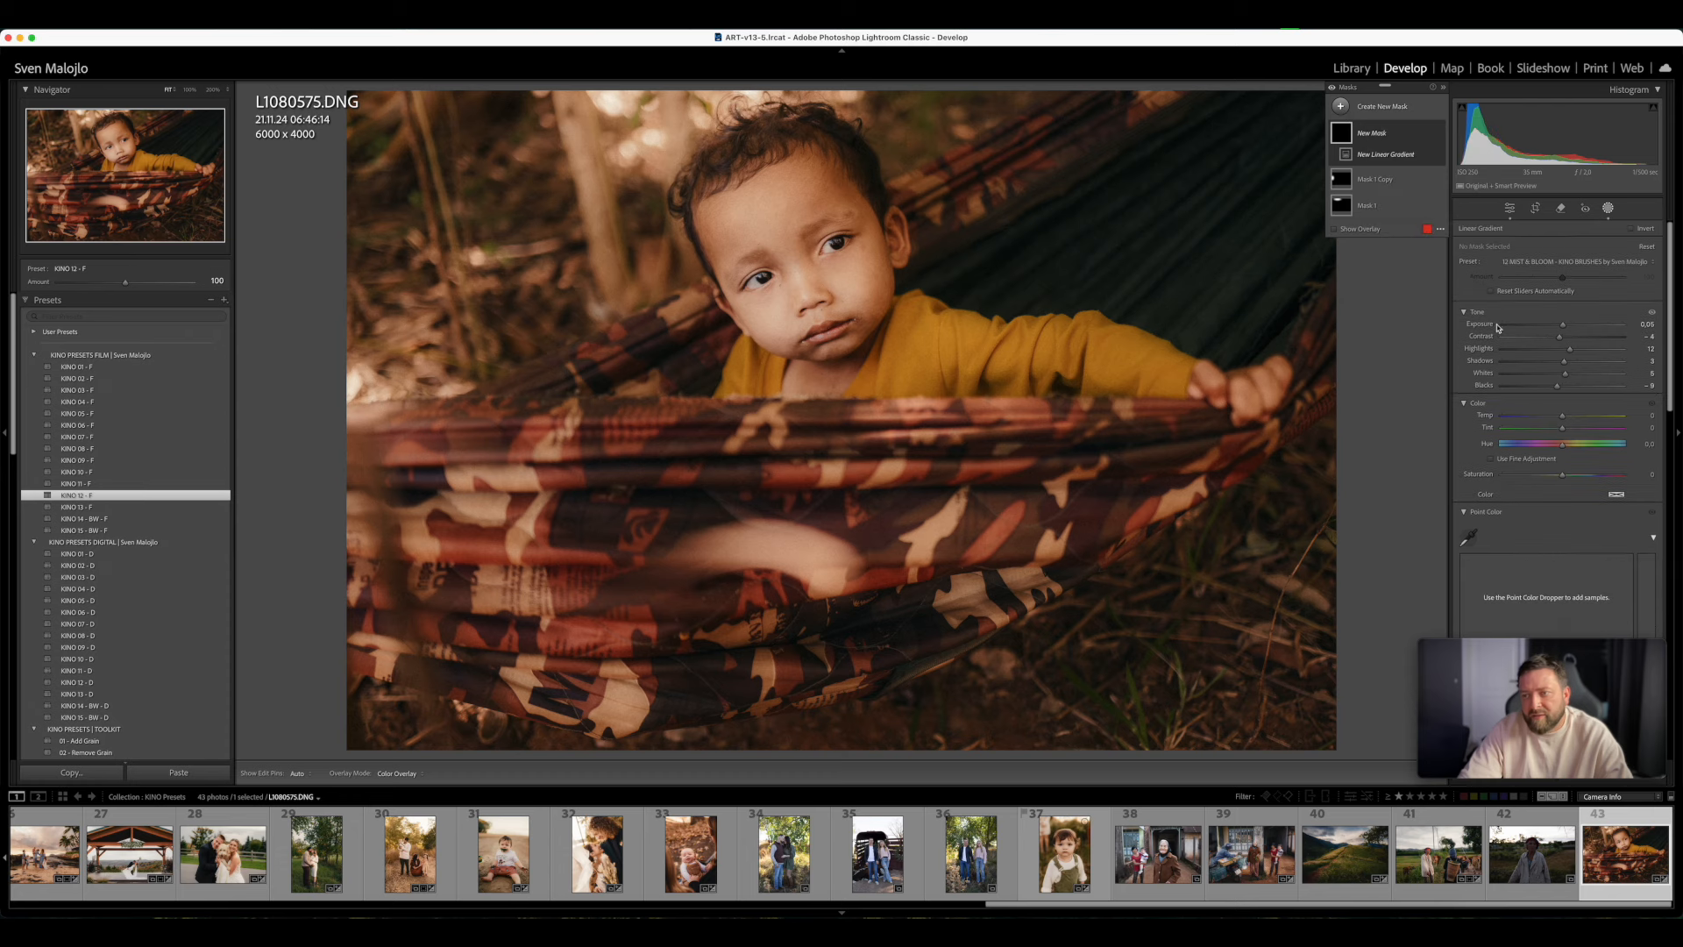
pyautogui.click(1540, 267)
pyautogui.click(1532, 145)
pyautogui.moveTo(1053, 654); pyautogui.dragTo(1006, 410)
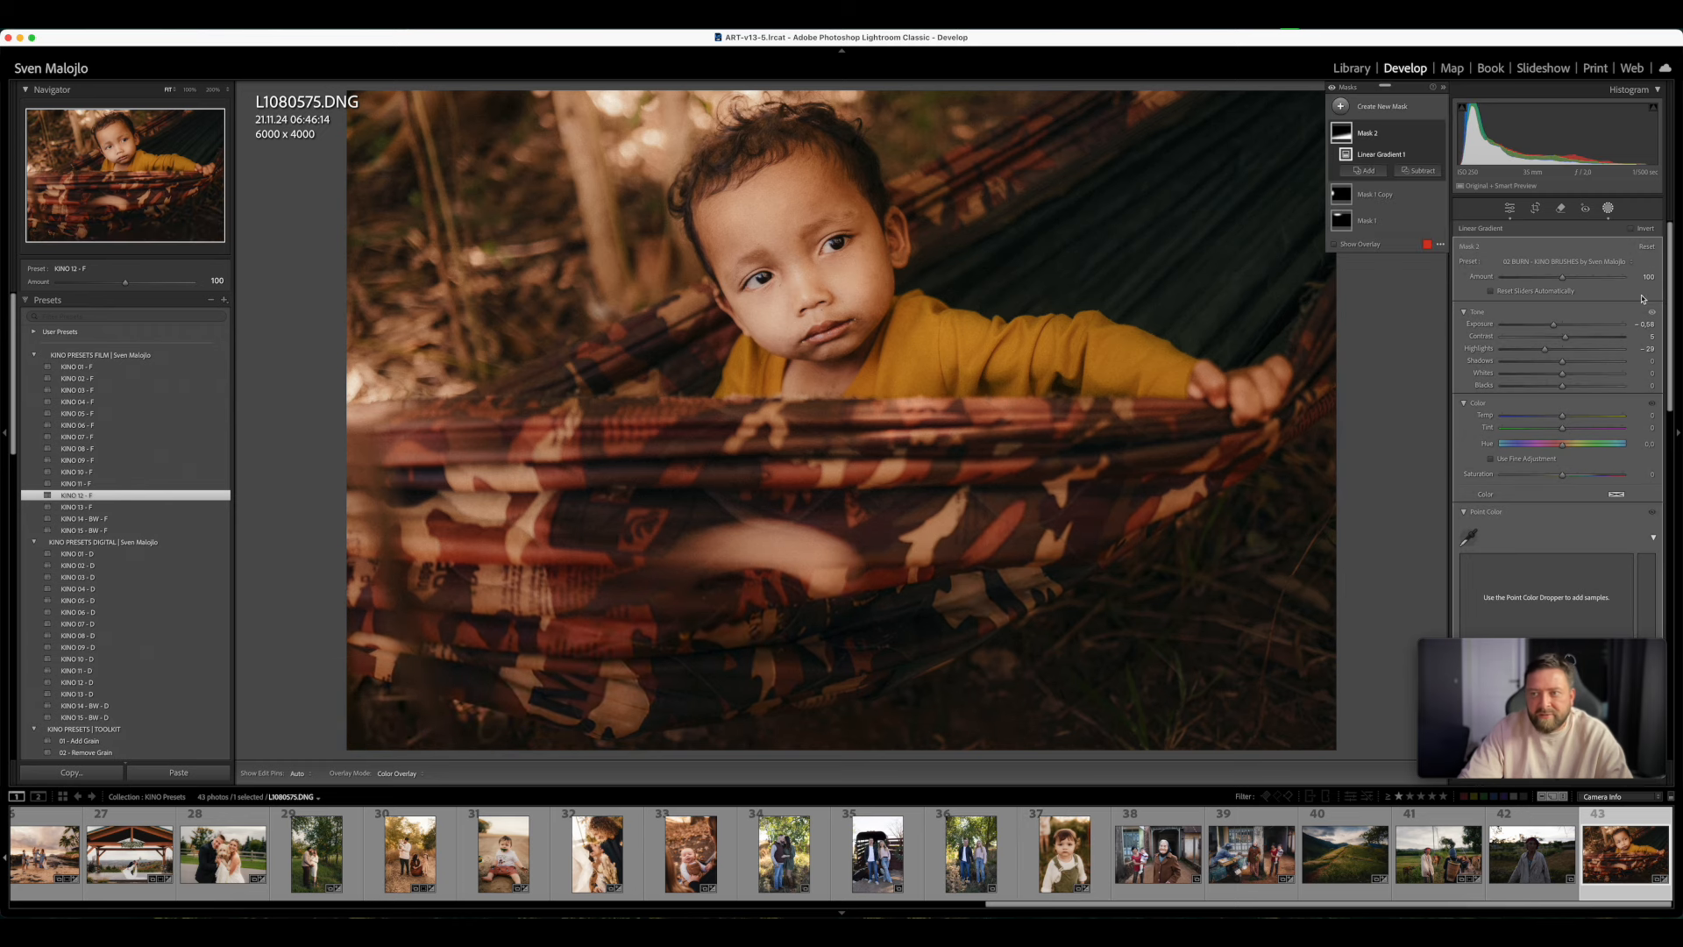
pyautogui.moveTo(1563, 277); pyautogui.dragTo(1520, 279)
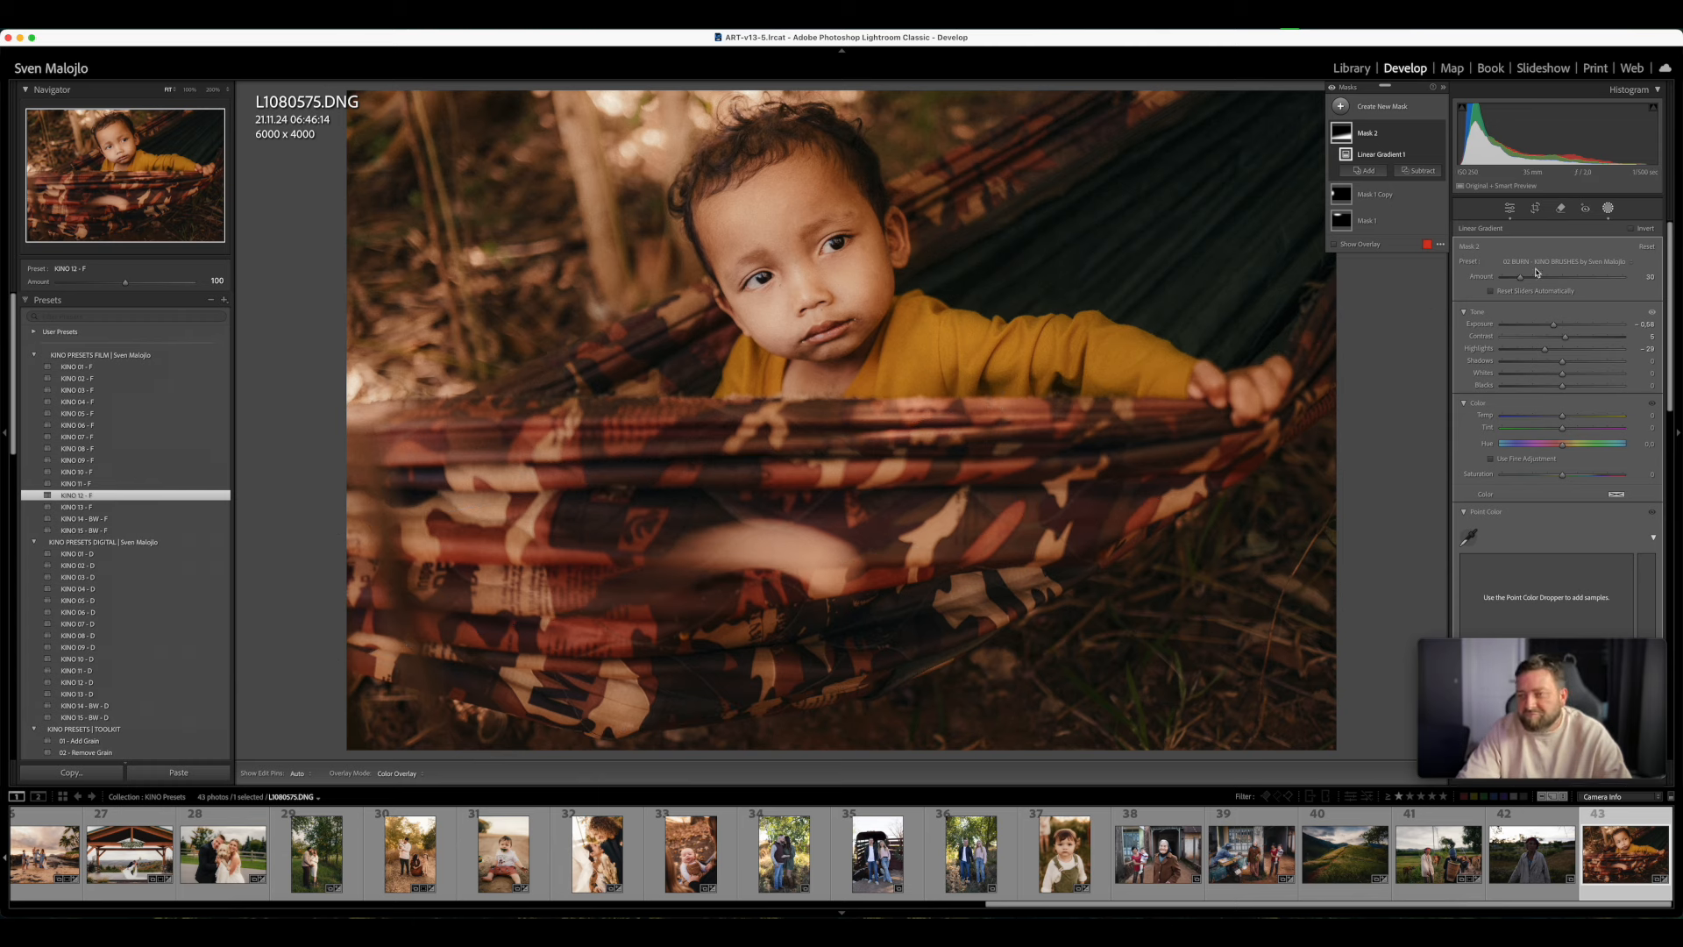
# - Review the KINO brush presets, compare the hammock photo with and without its masks, and close masking
pyautogui.click(1565, 261)
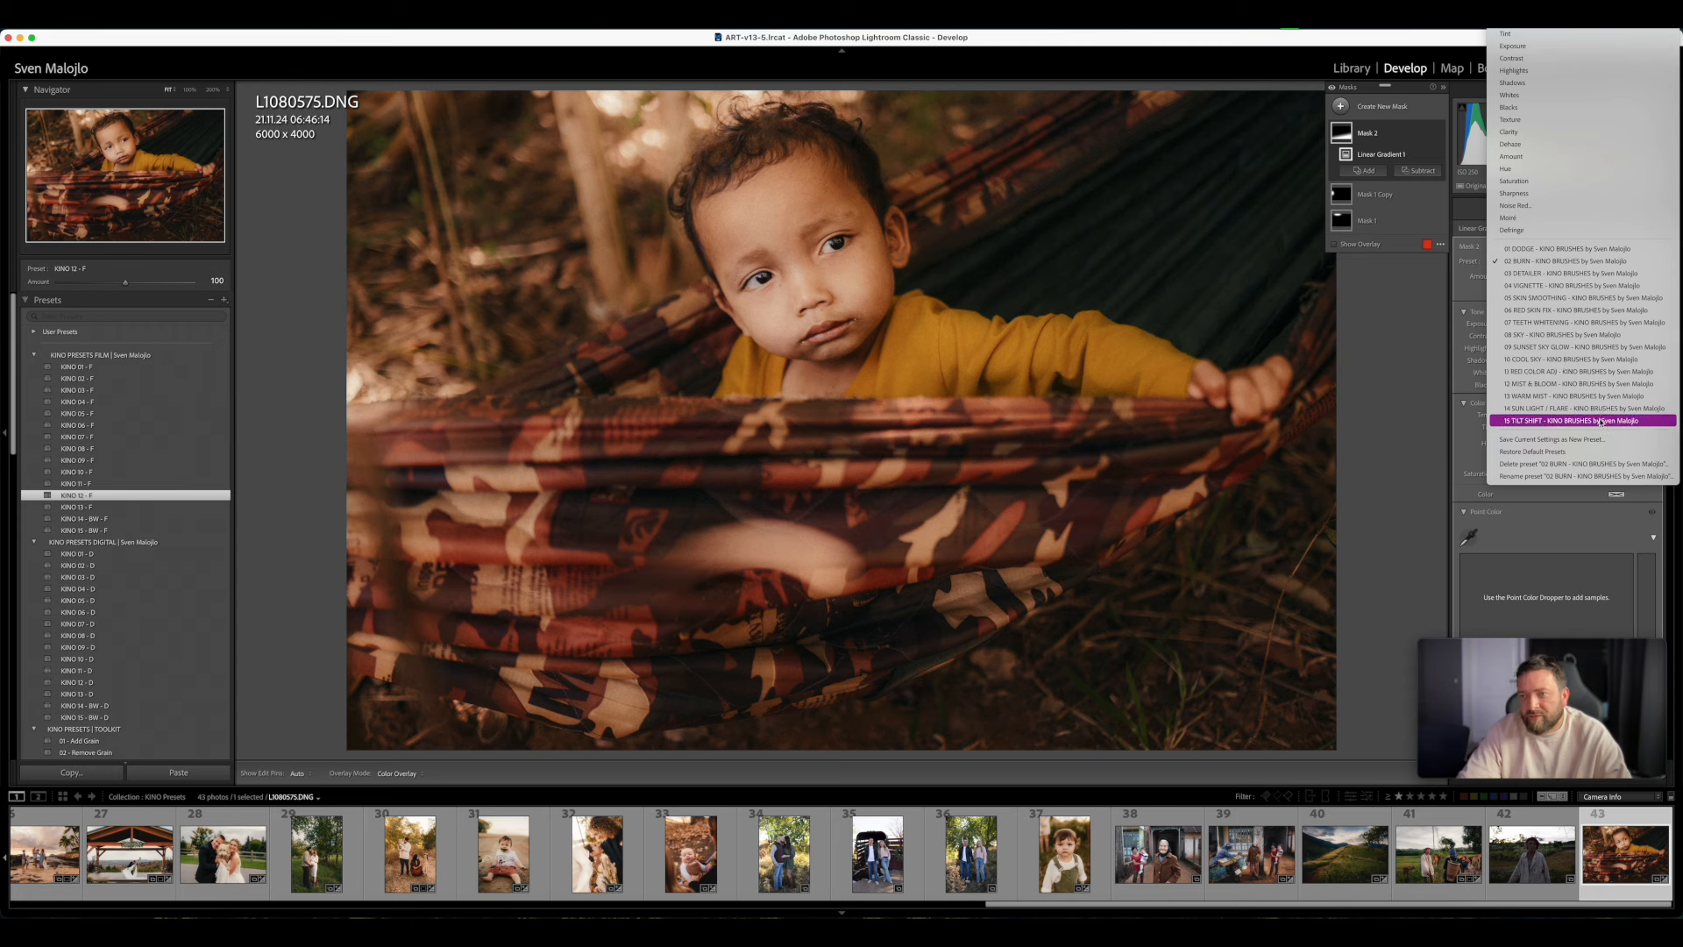
pyautogui.click(1421, 344)
pyautogui.click(1332, 90)
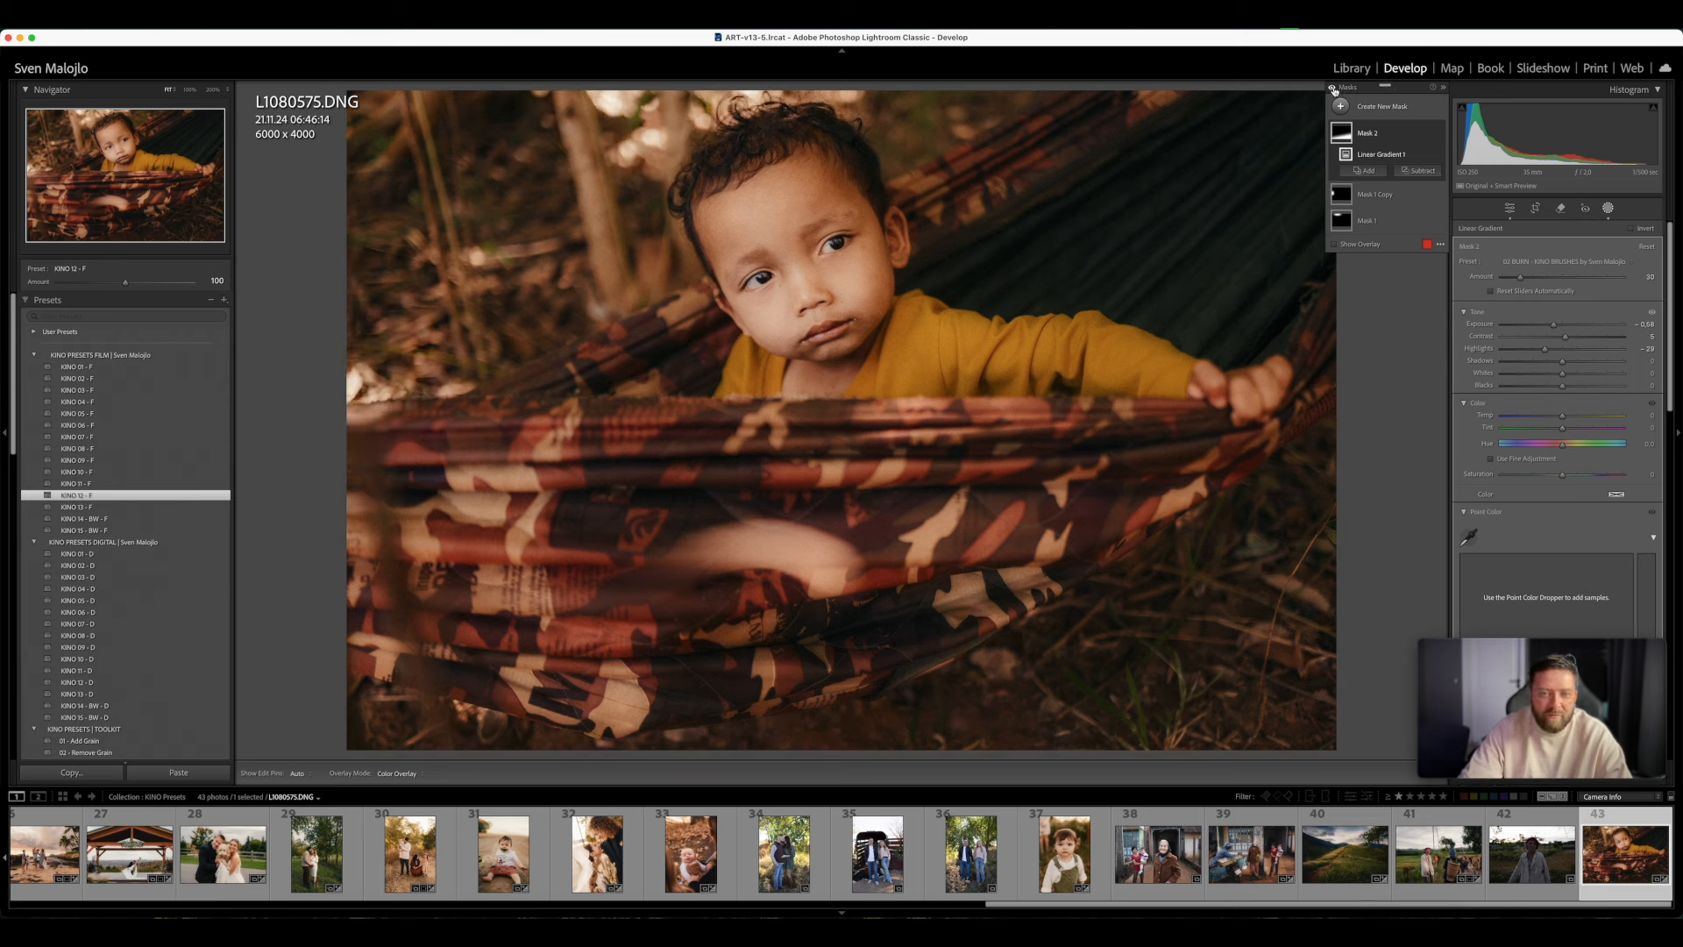
pyautogui.click(1332, 89)
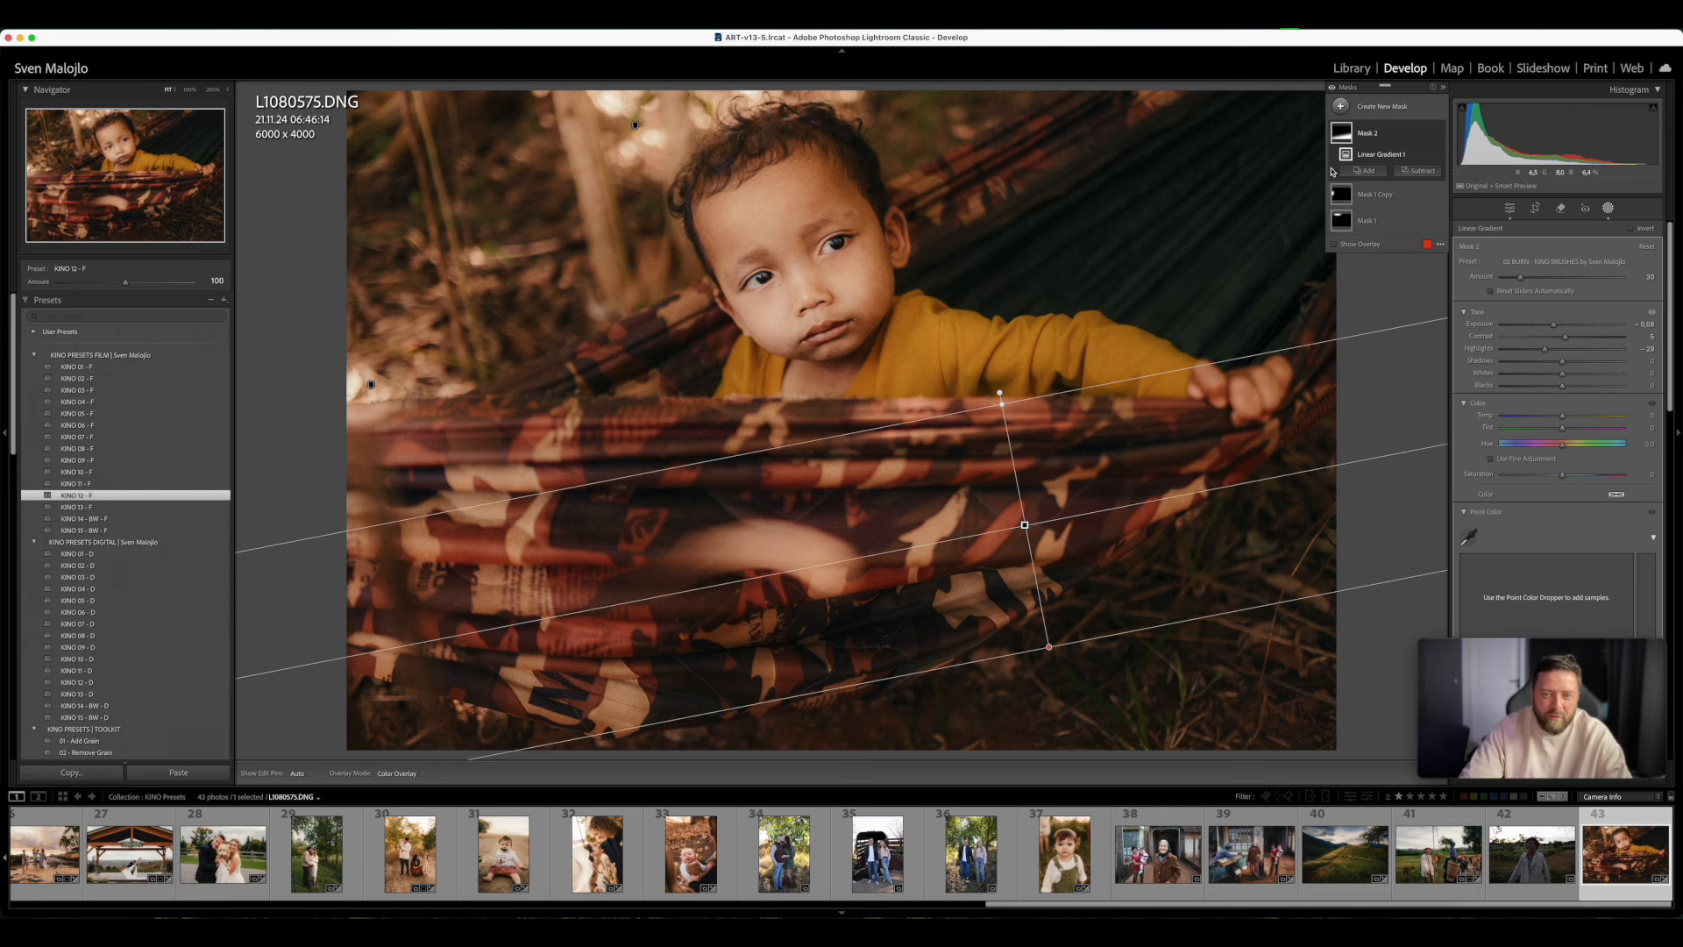
pyautogui.click(1332, 89)
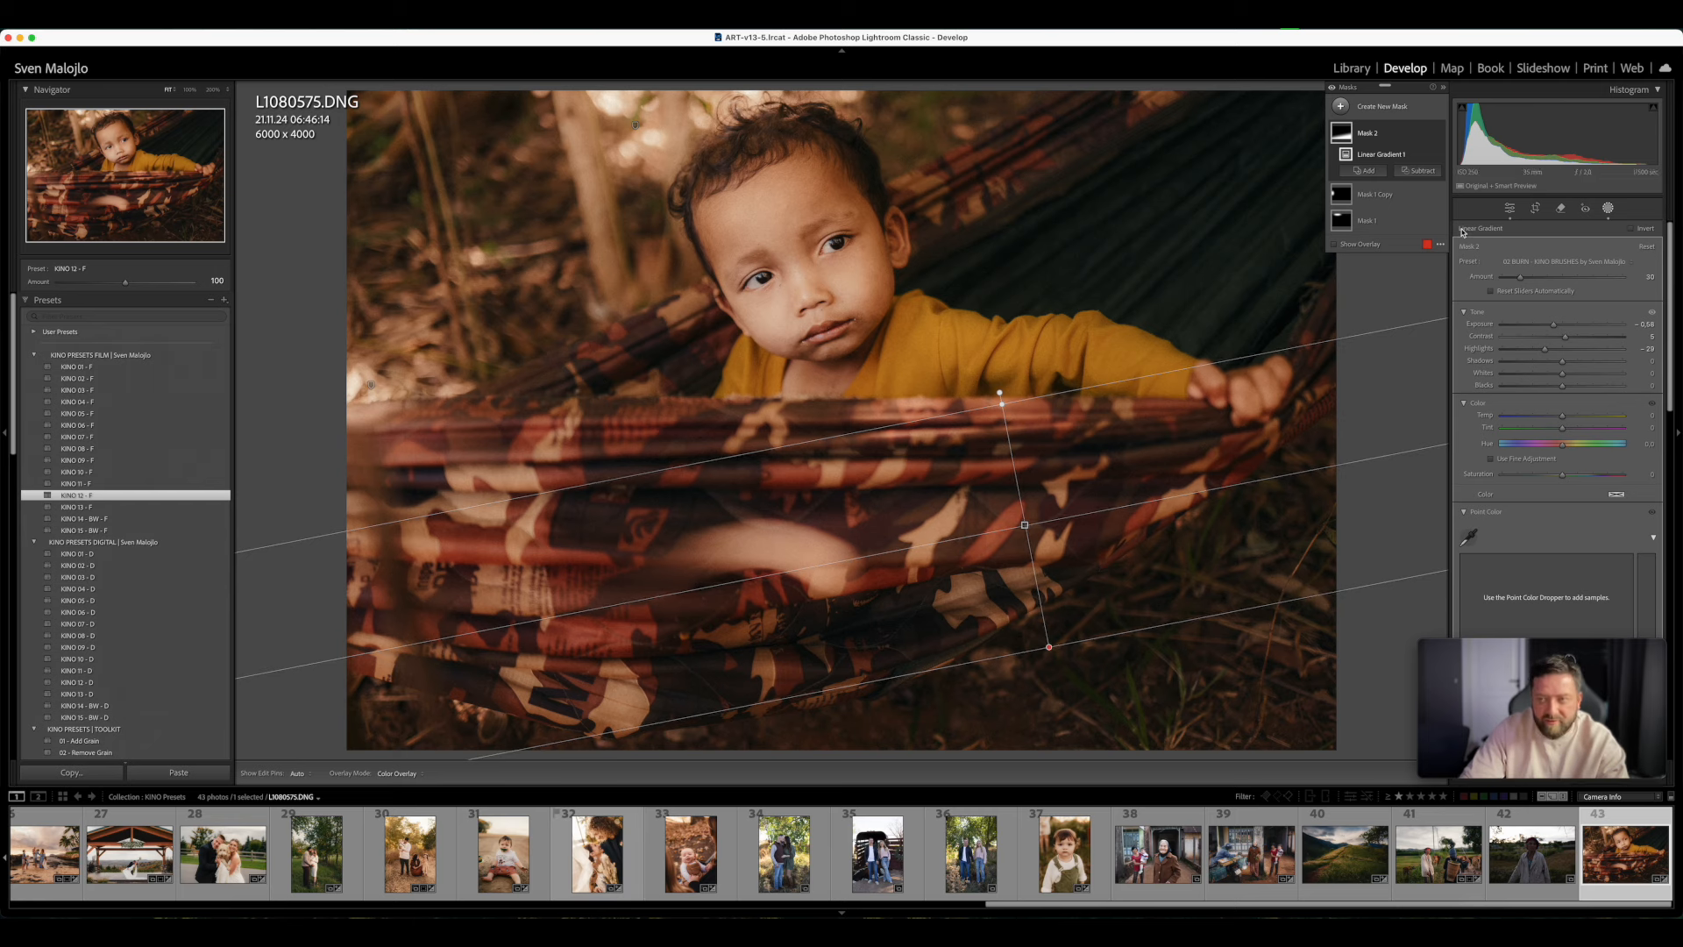
pyautogui.click(1608, 208)
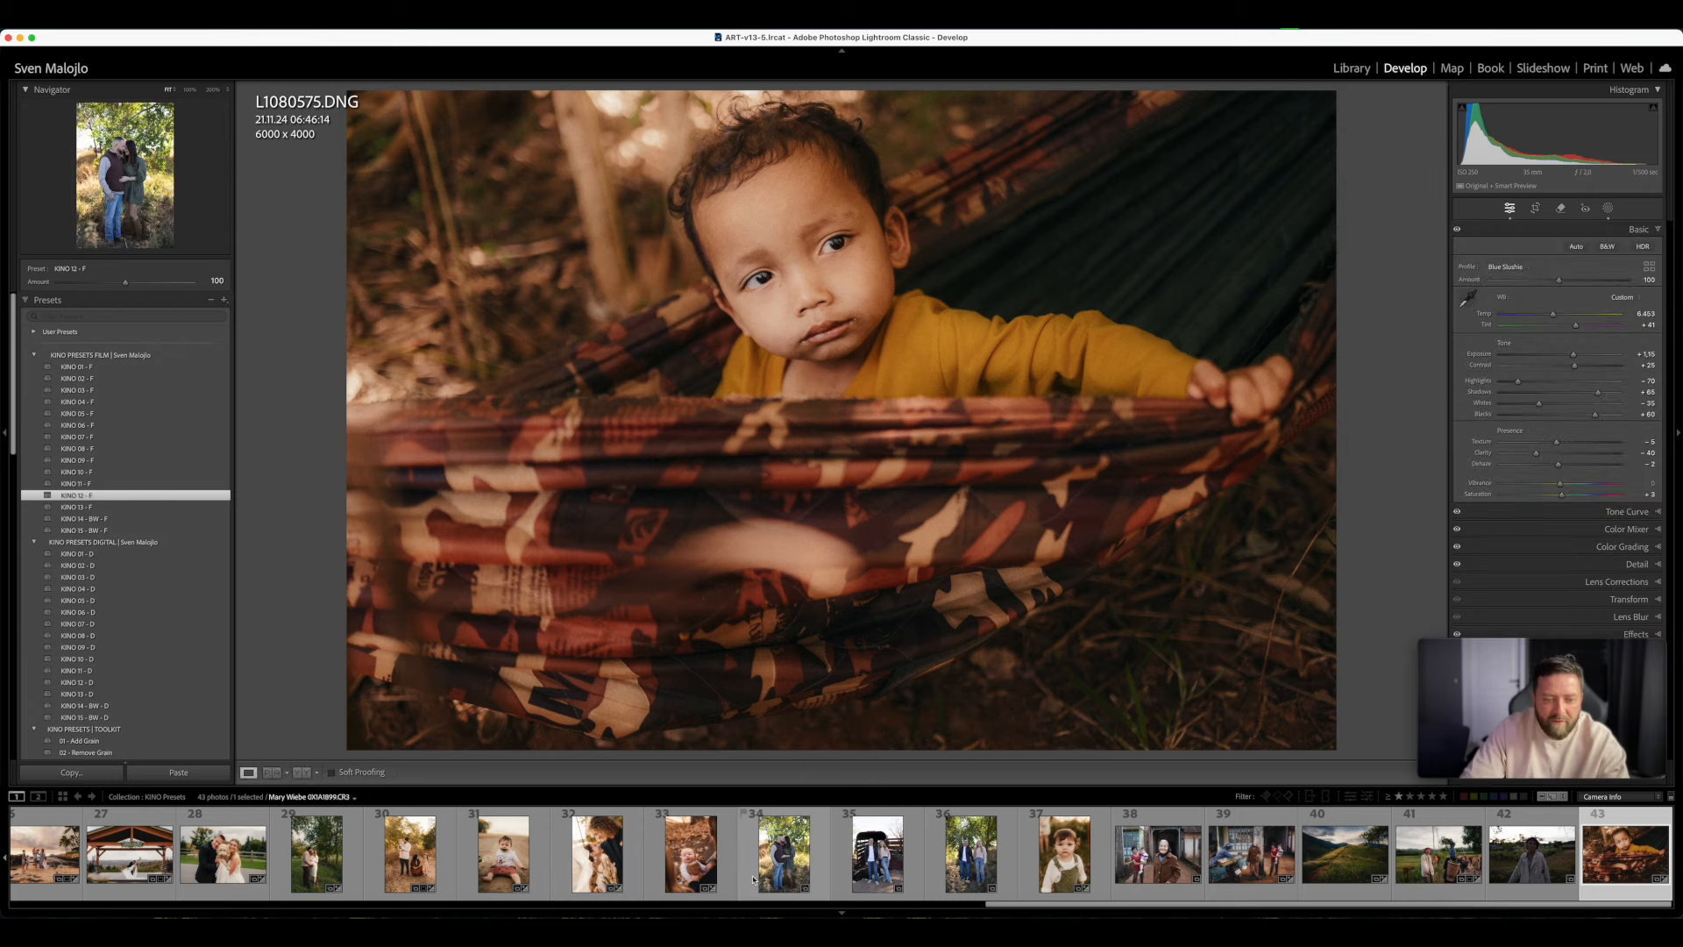
# - Open the photo of the baby among autumn leaves and apply Retouch - RED SPOTS SKIN FIX with Amount 38
pyautogui.click(691, 852)
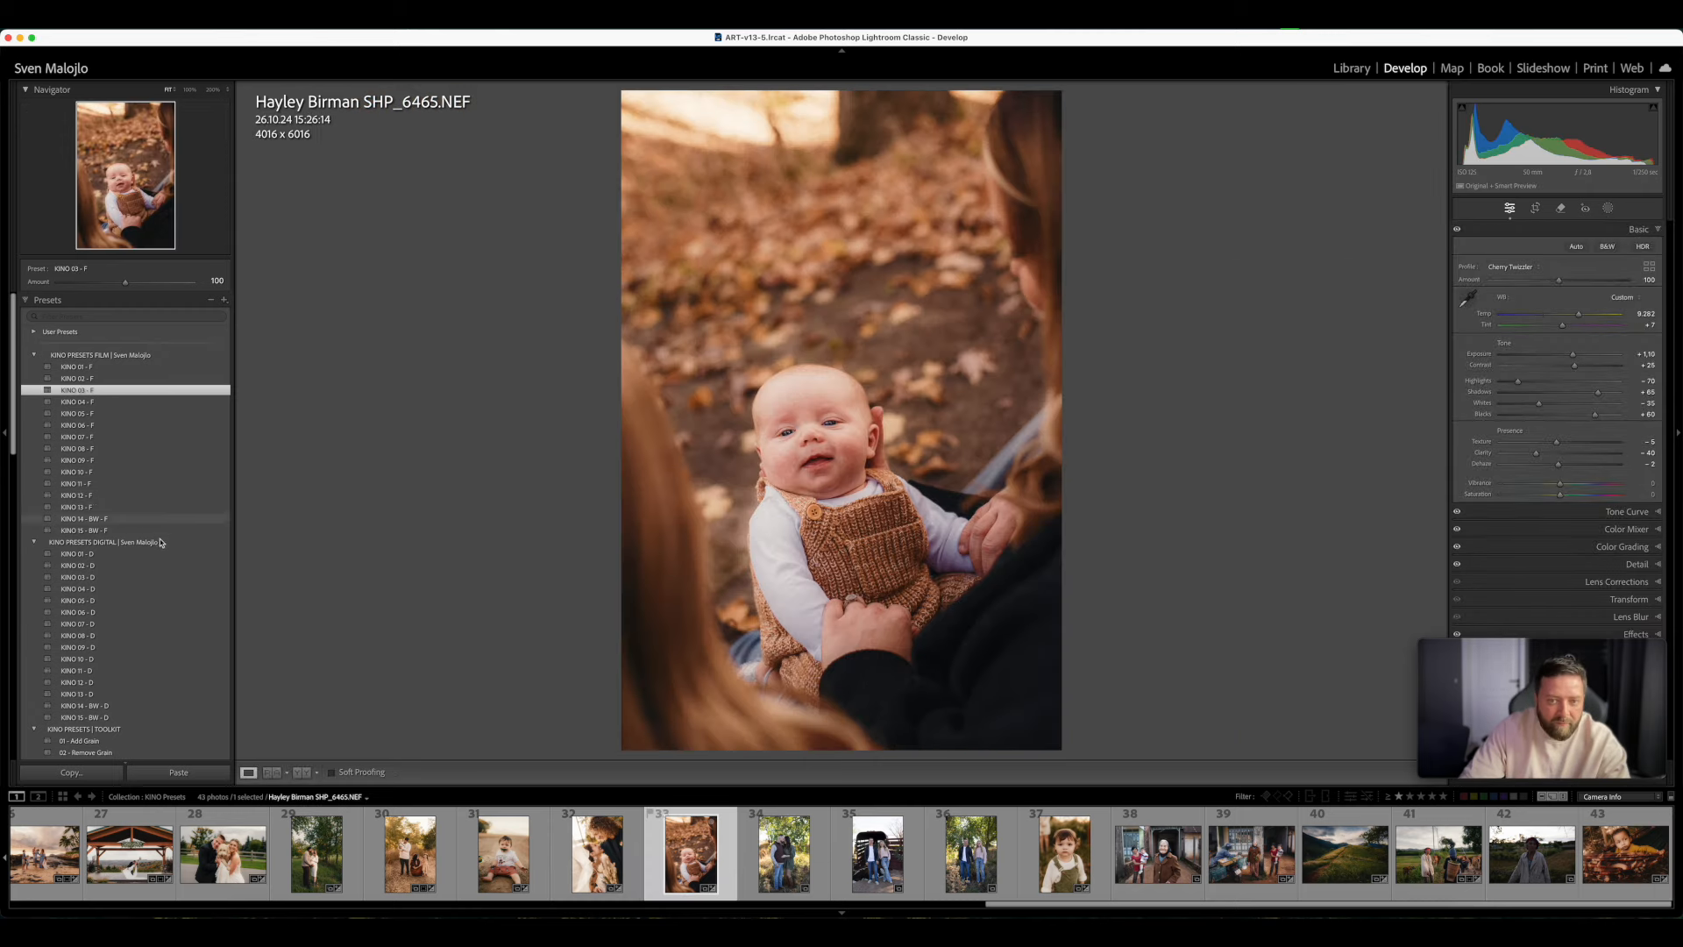
pyautogui.scroll(-10, 152, 578)
pyautogui.scroll(-7, 153, 578)
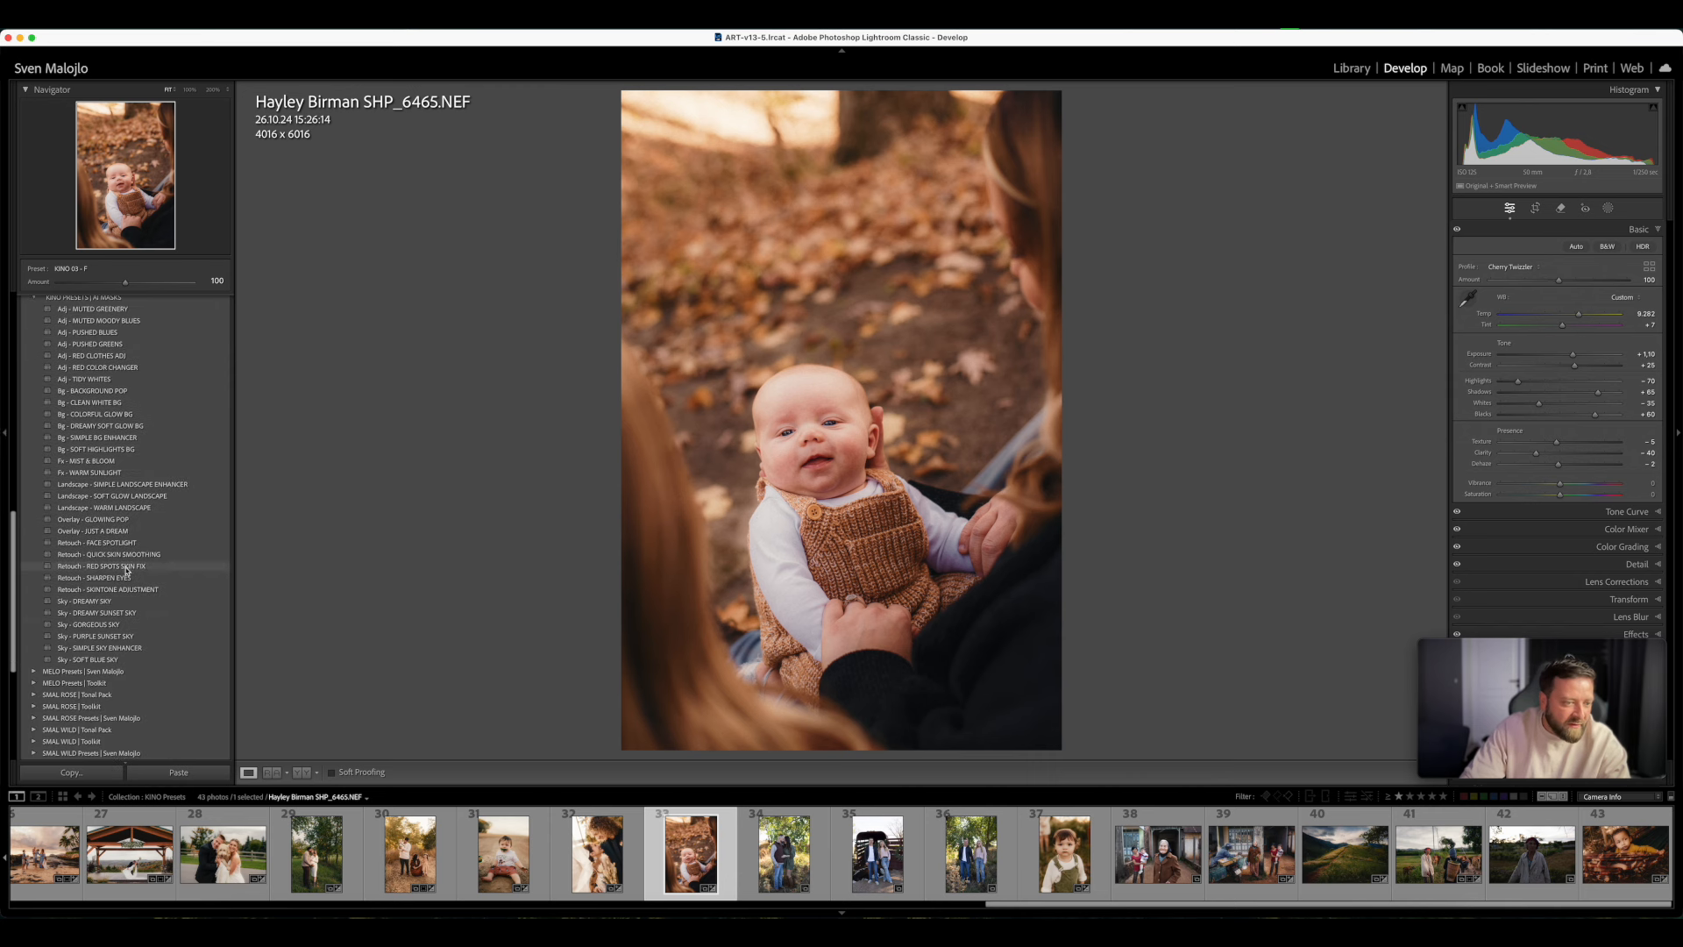
pyautogui.click(125, 567)
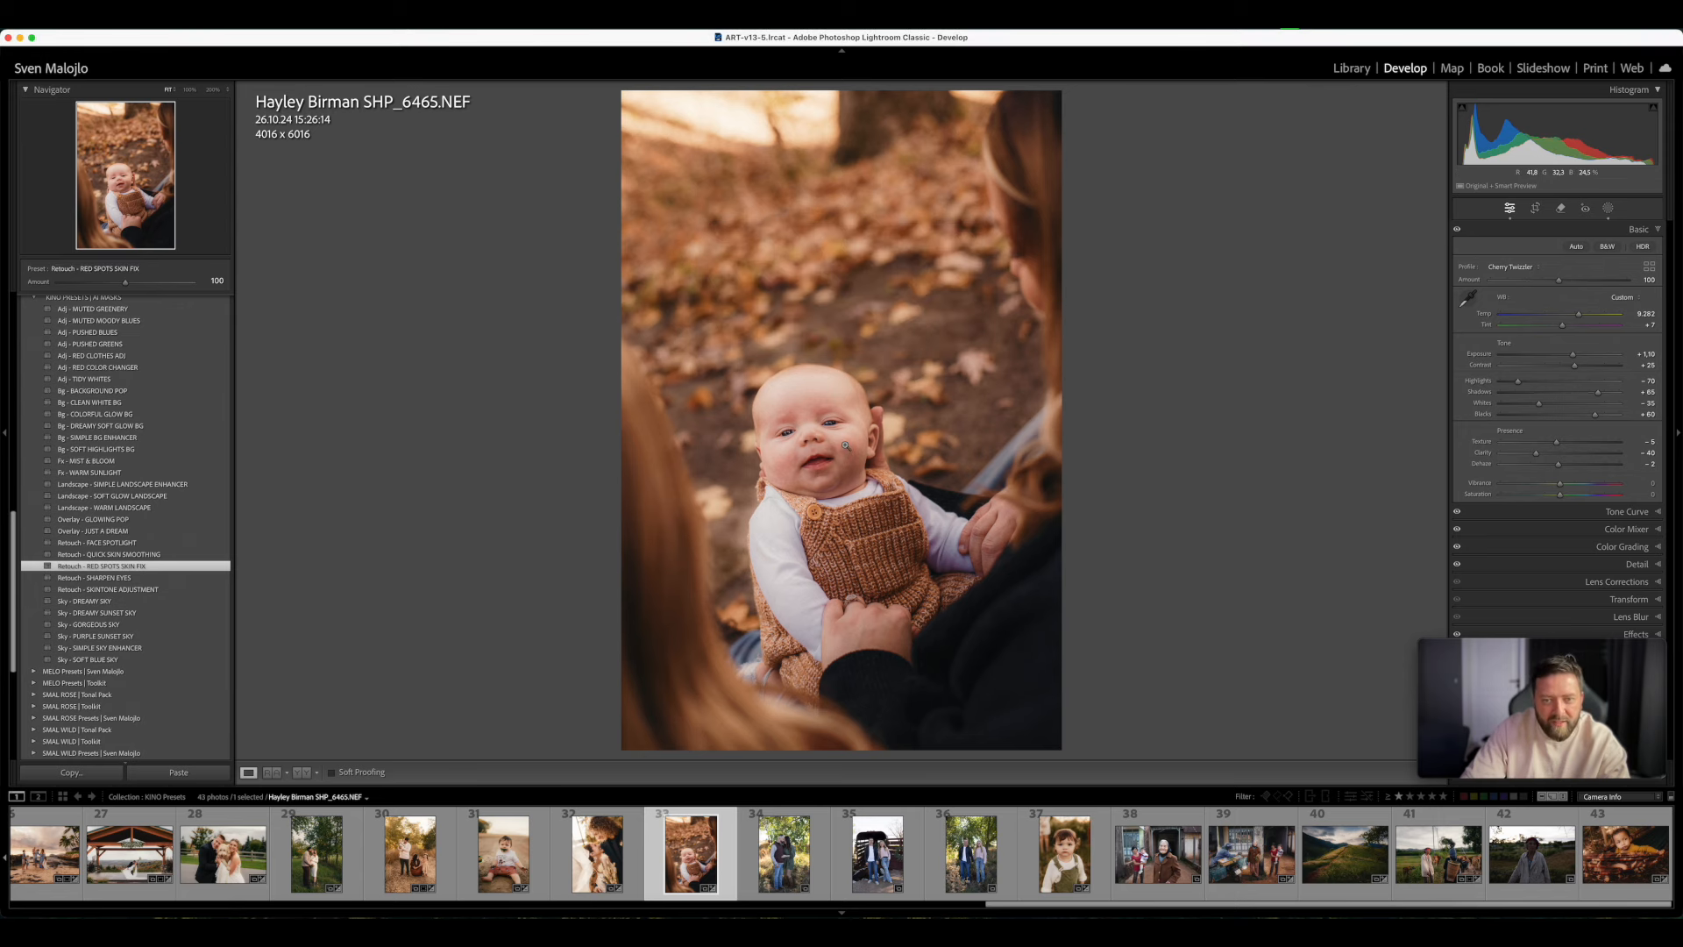
pyautogui.moveTo(125, 283); pyautogui.dragTo(233, 286)
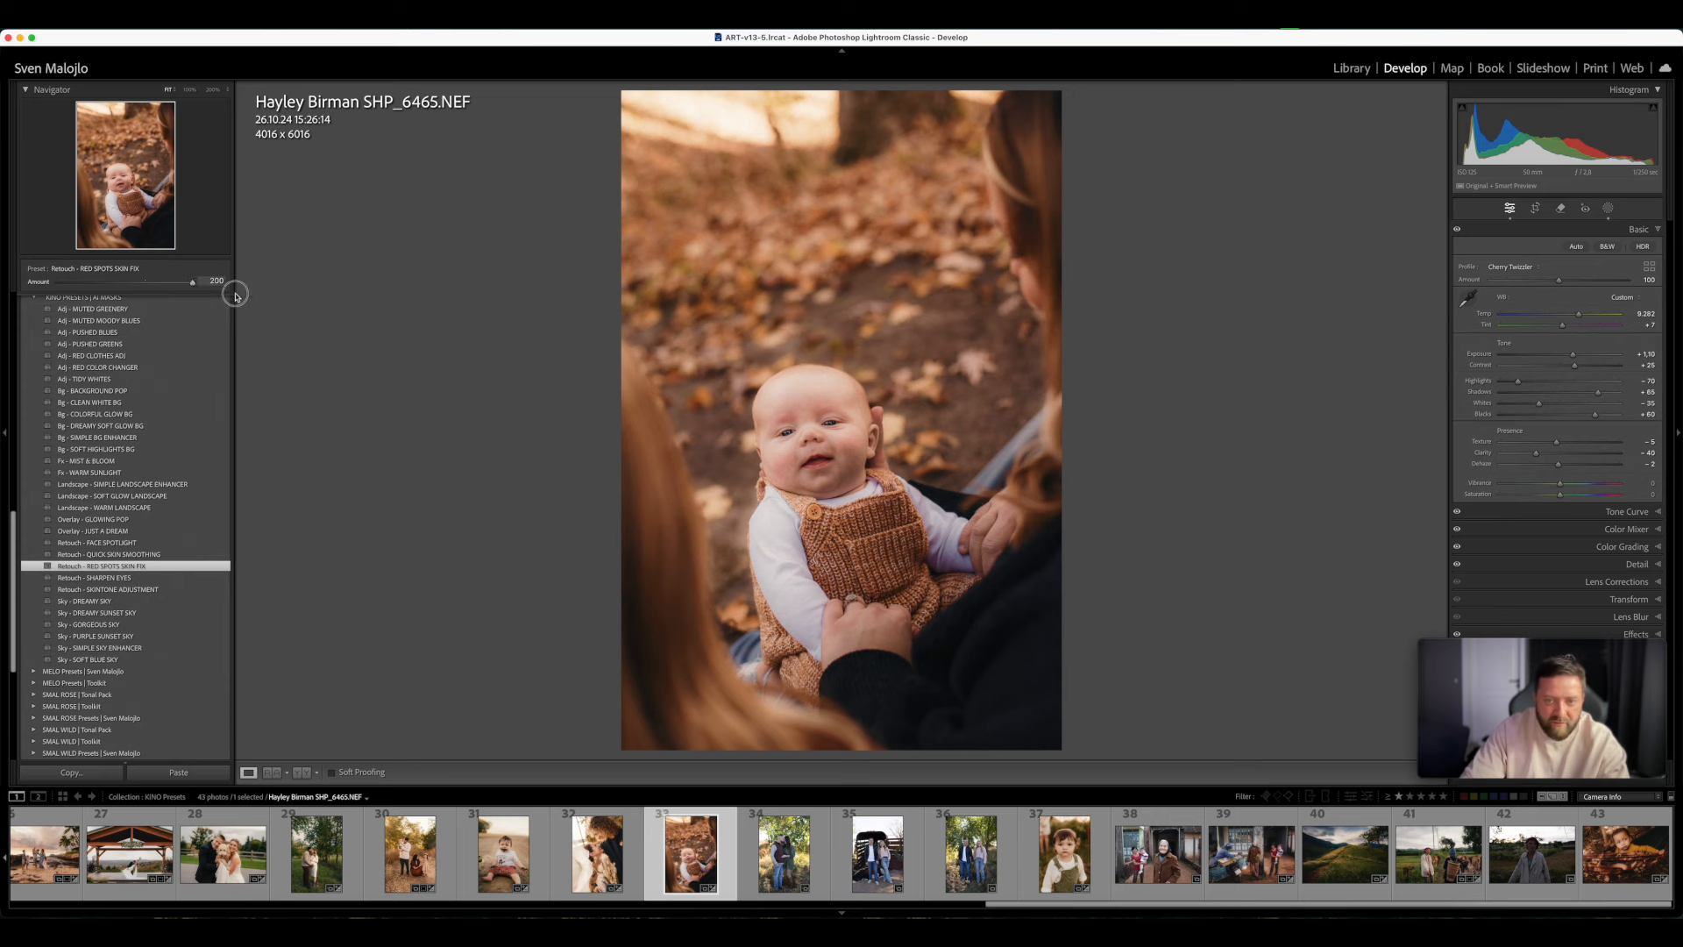
pyautogui.click(235, 295)
pyautogui.moveTo(235, 295); pyautogui.dragTo(85, 330)
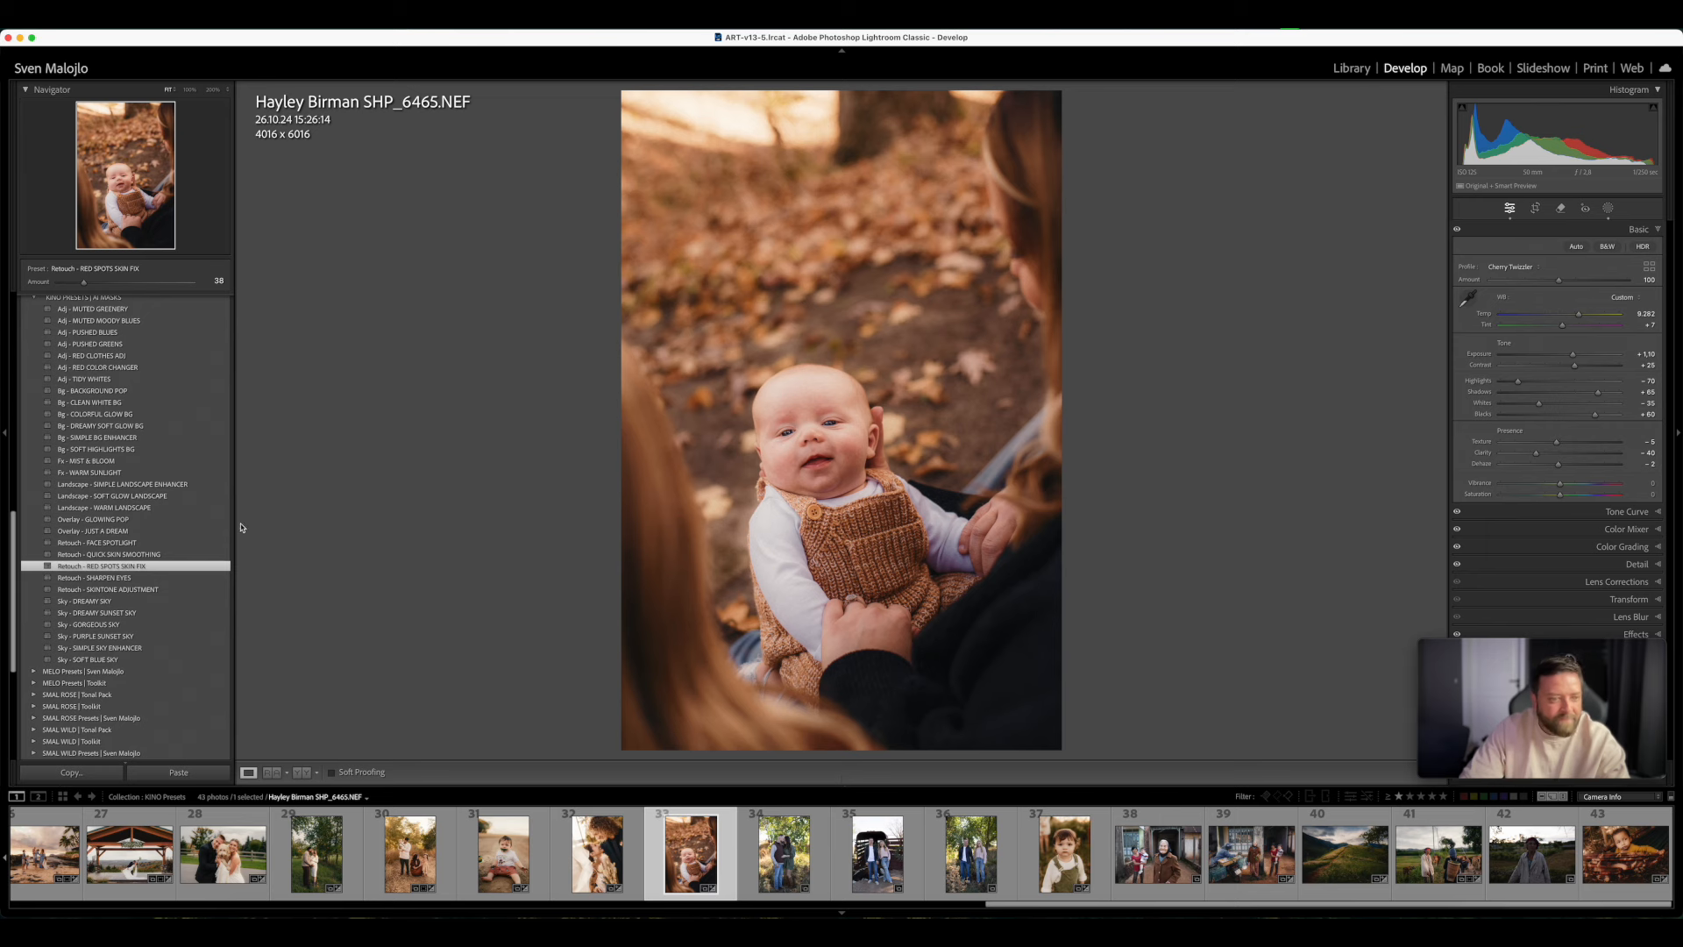
# - Apply the Overlay - JUST A DREAM preset to the baby photo with Amount 71
pyautogui.click(161, 531)
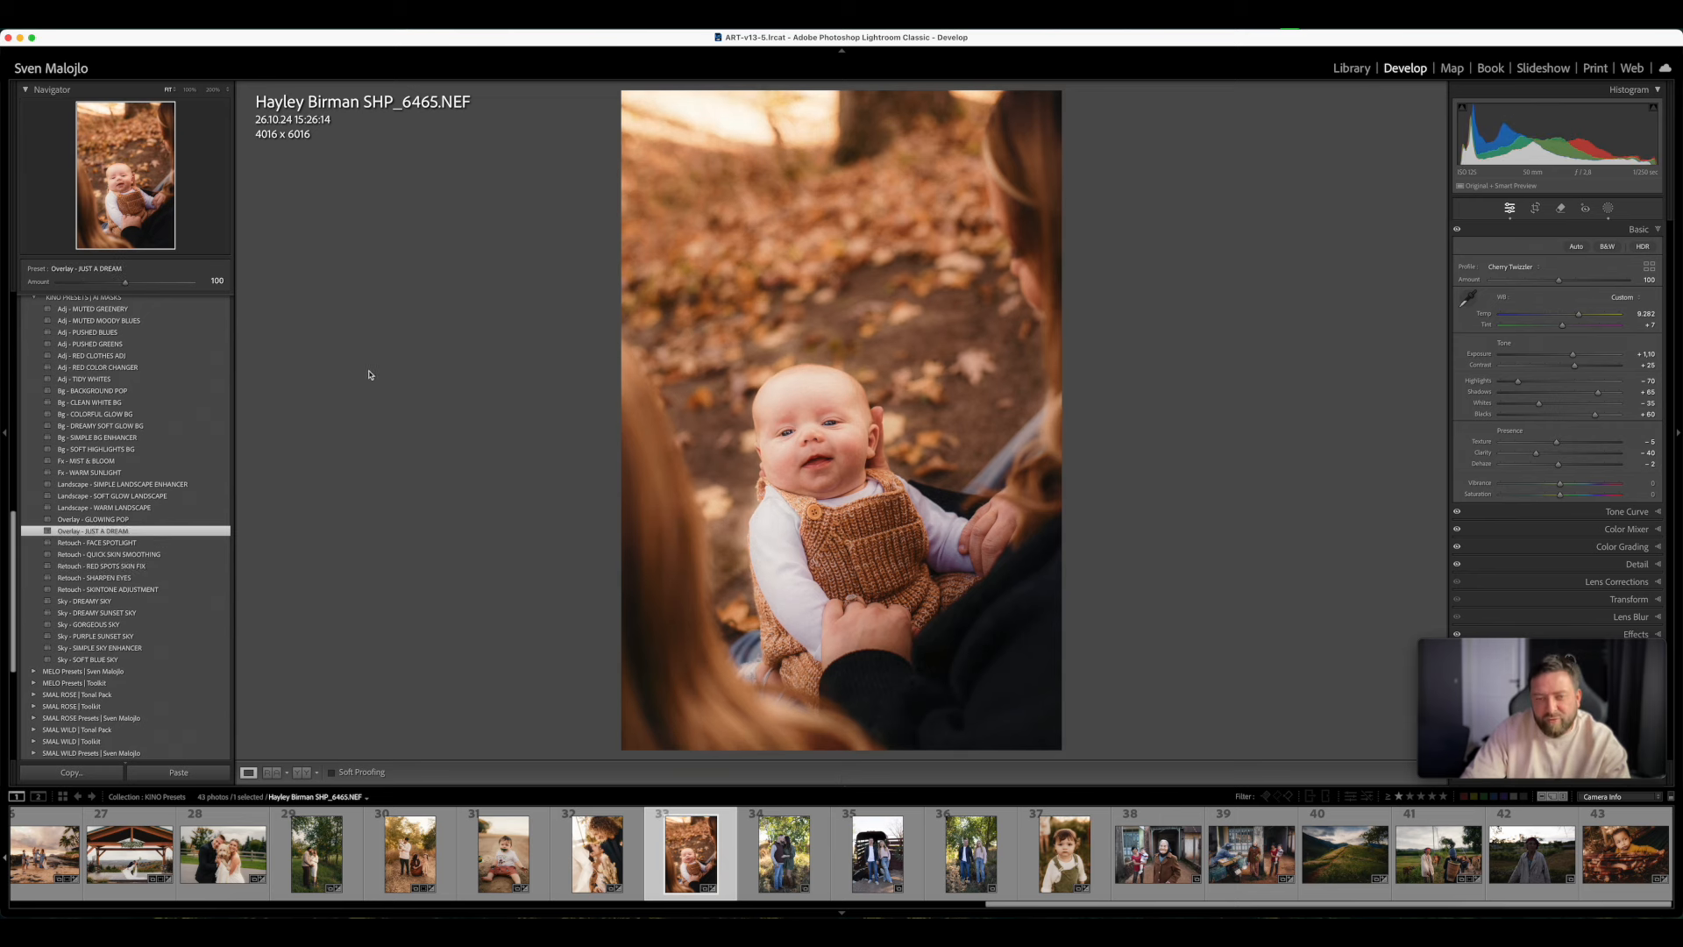
pyautogui.moveTo(125, 282); pyautogui.dragTo(146, 321)
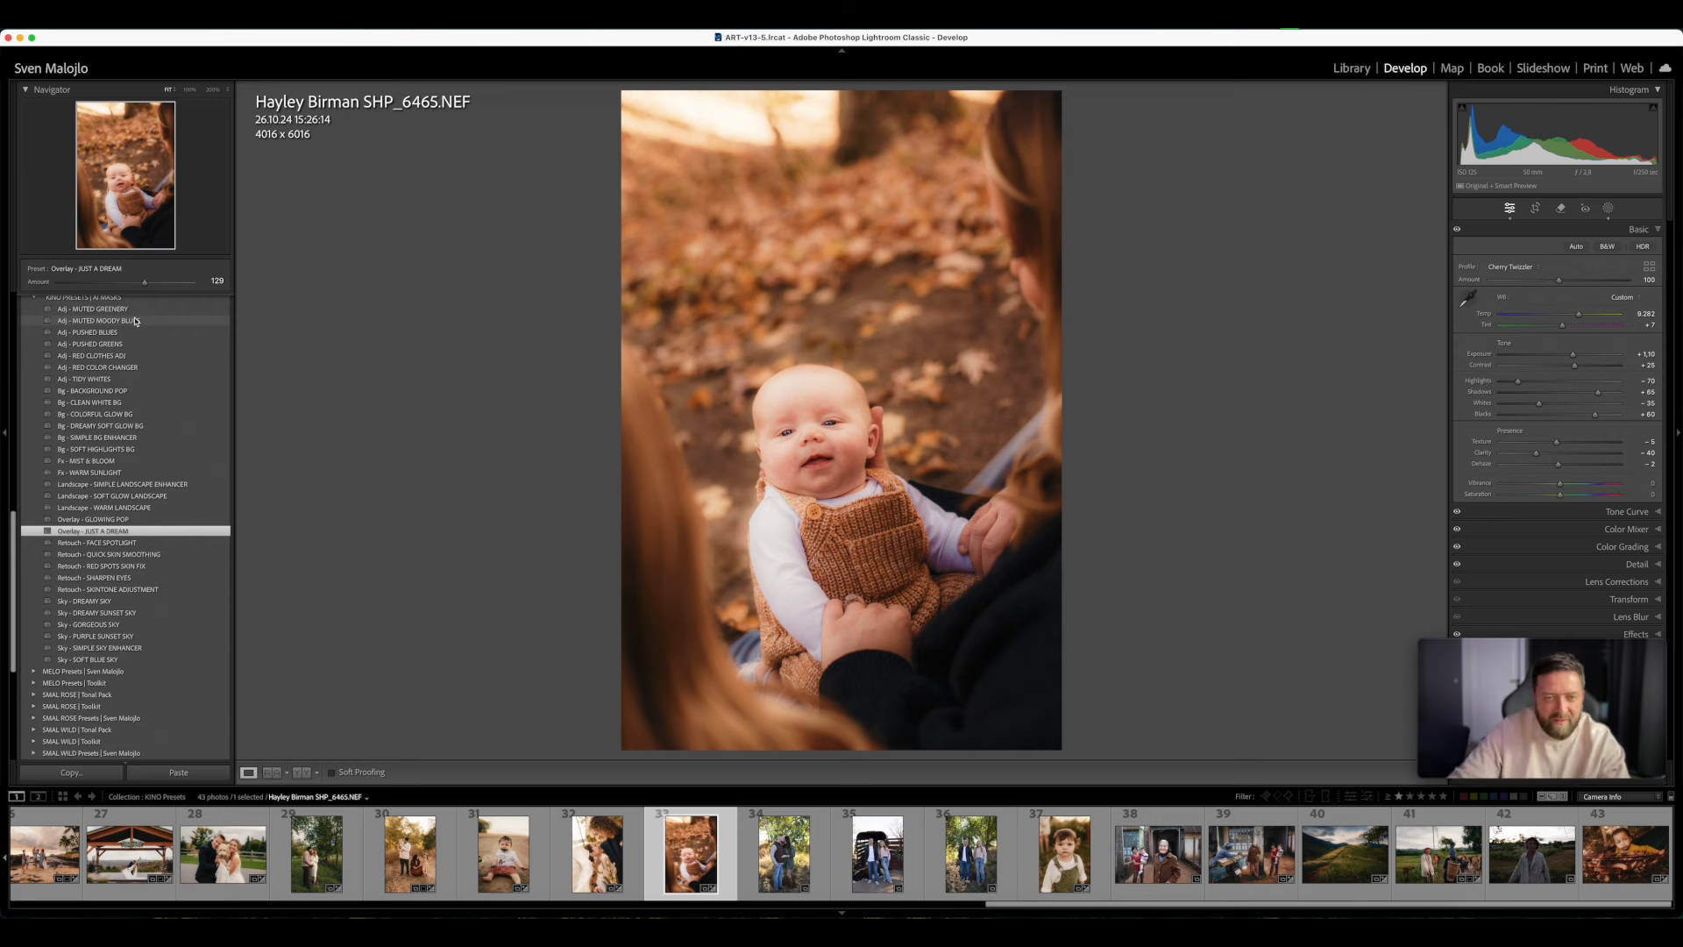
pyautogui.moveTo(144, 285); pyautogui.dragTo(103, 320)
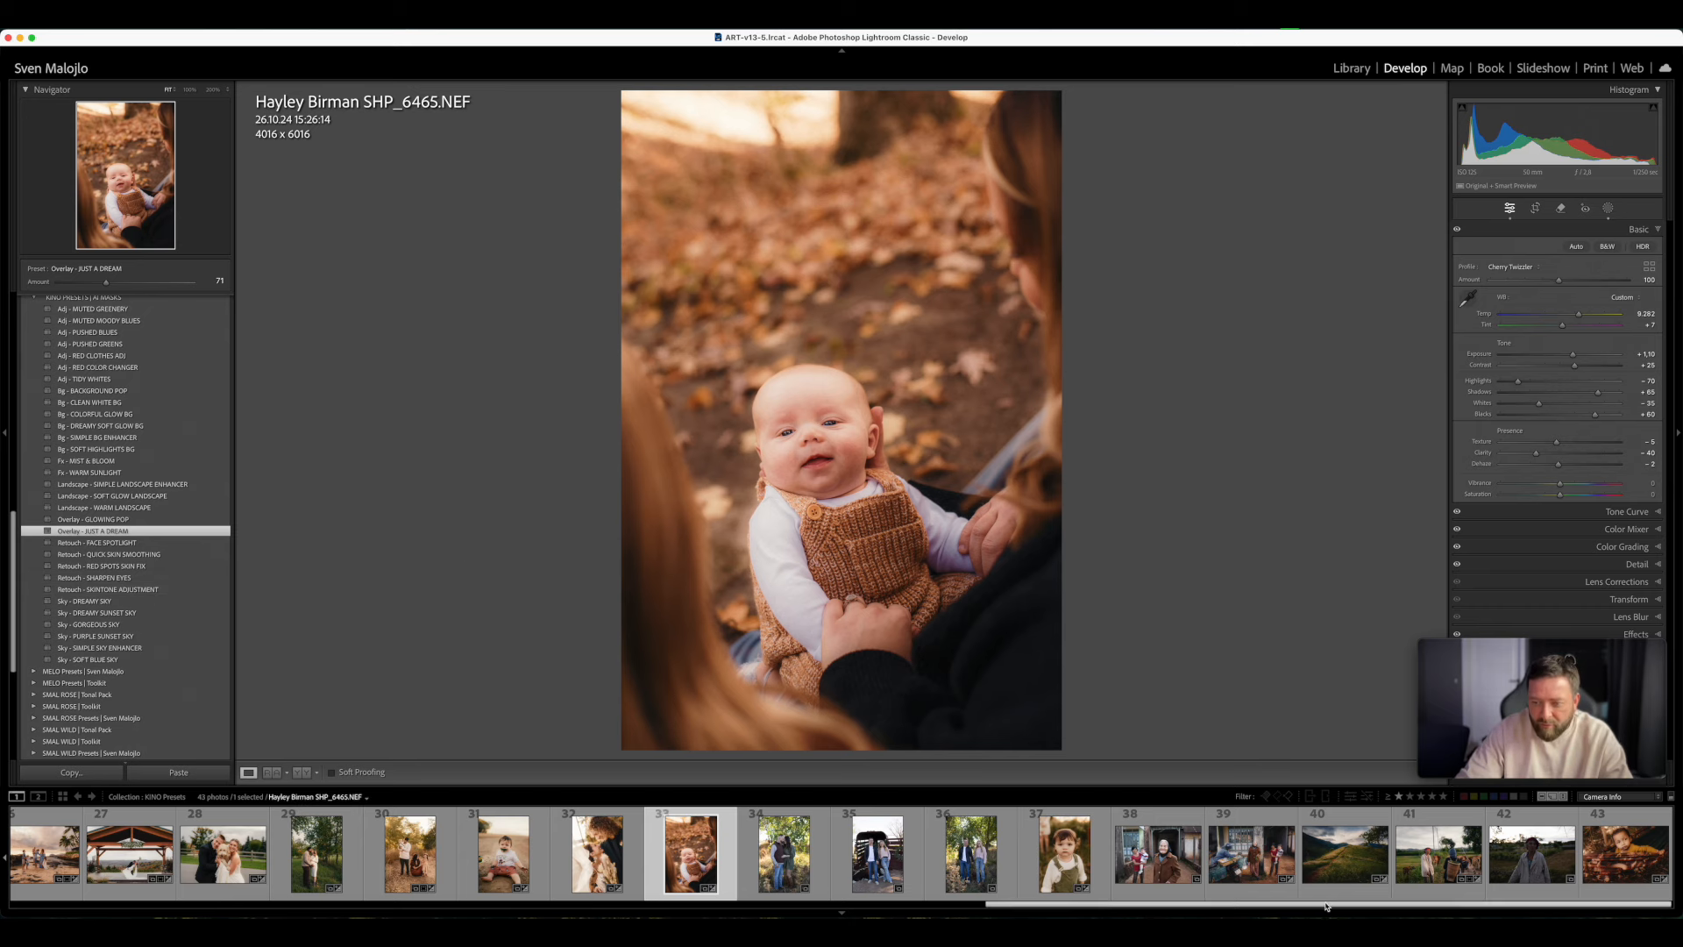
# - Open the hillside path photo and apply Adj - MUTED GREENERY at Amount 53 and Adj - MUTED MOODY BLUES at Amount 148
pyautogui.click(1370, 861)
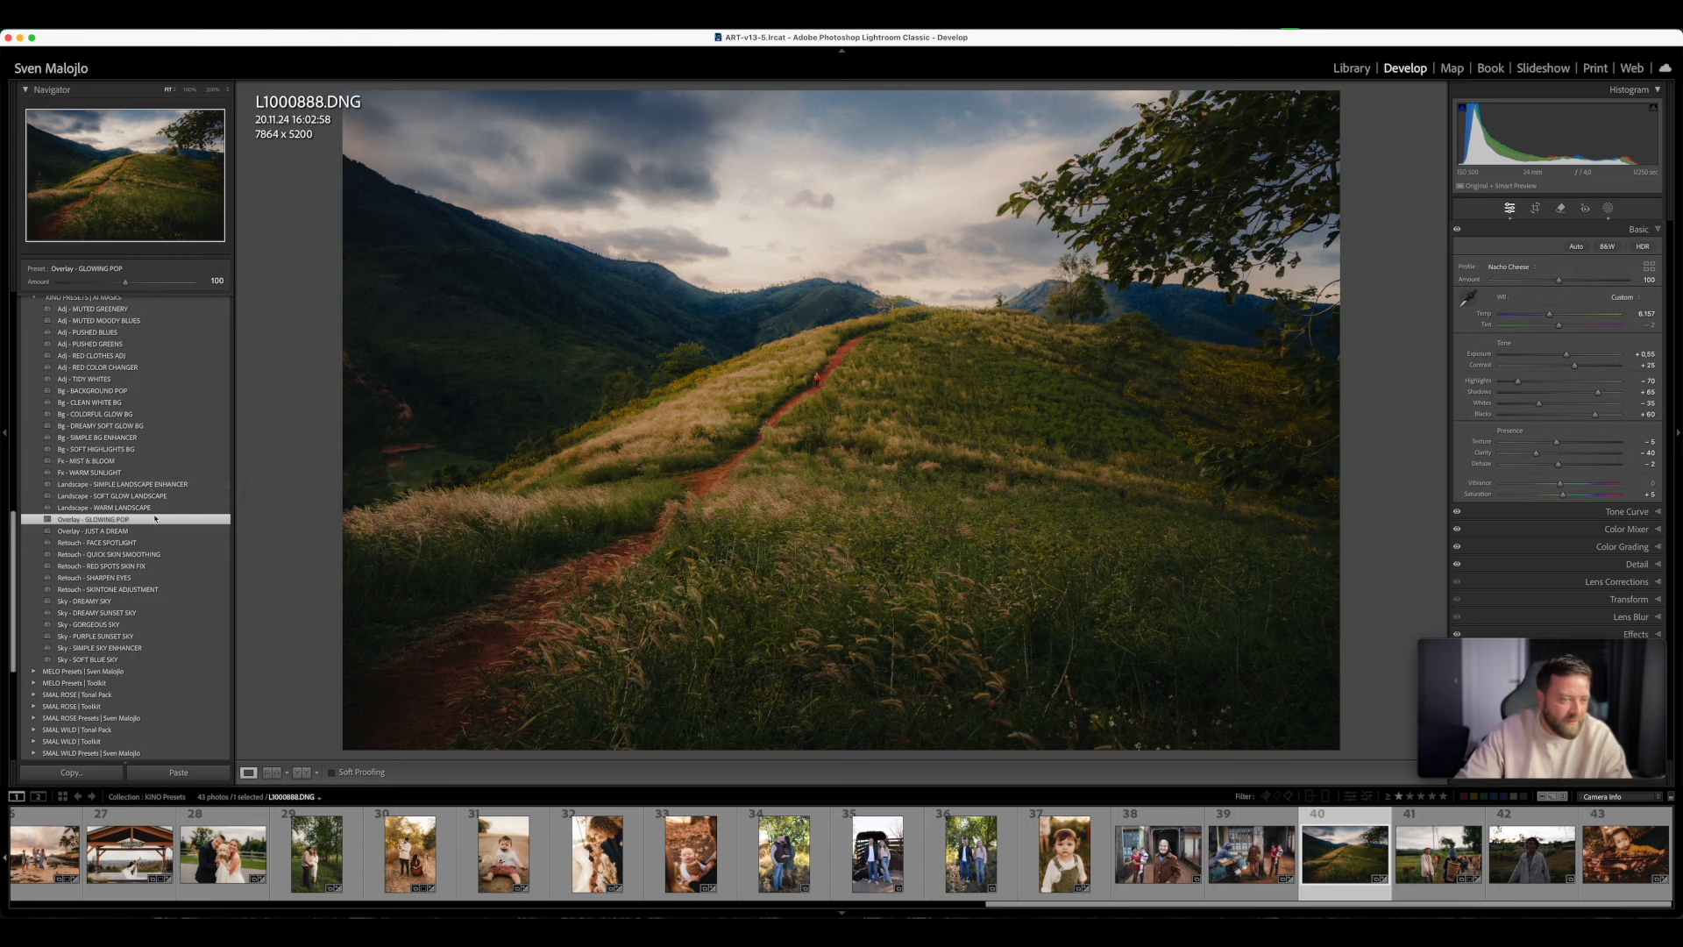
pyautogui.scroll(3, 105, 473)
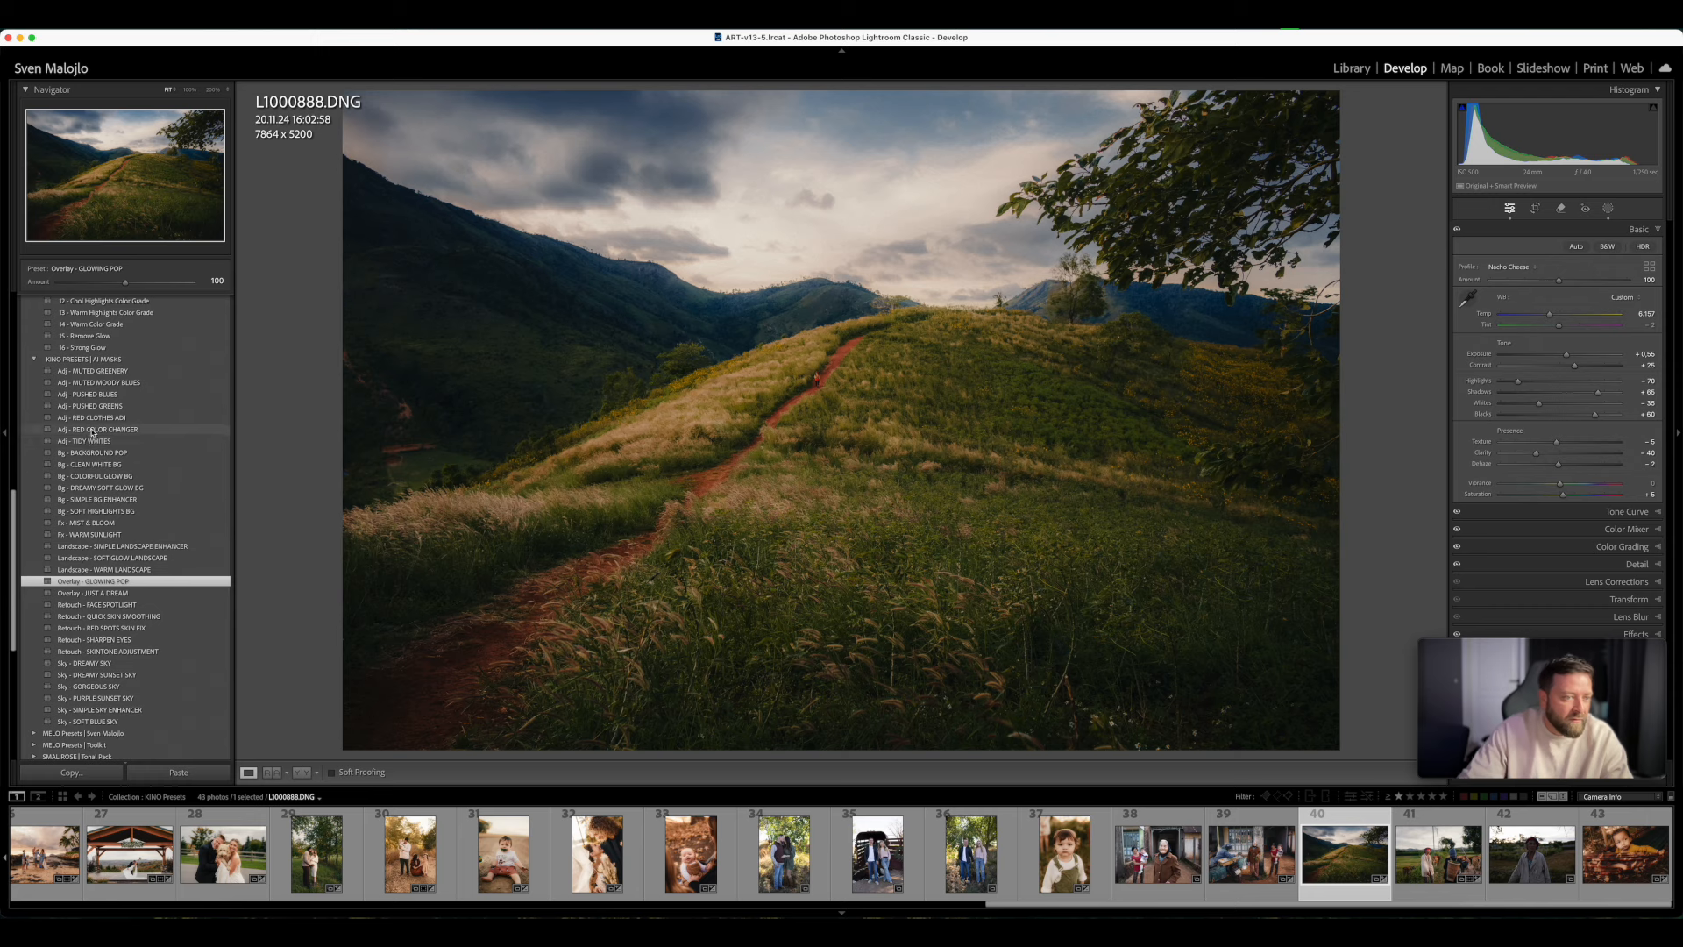
pyautogui.click(112, 370)
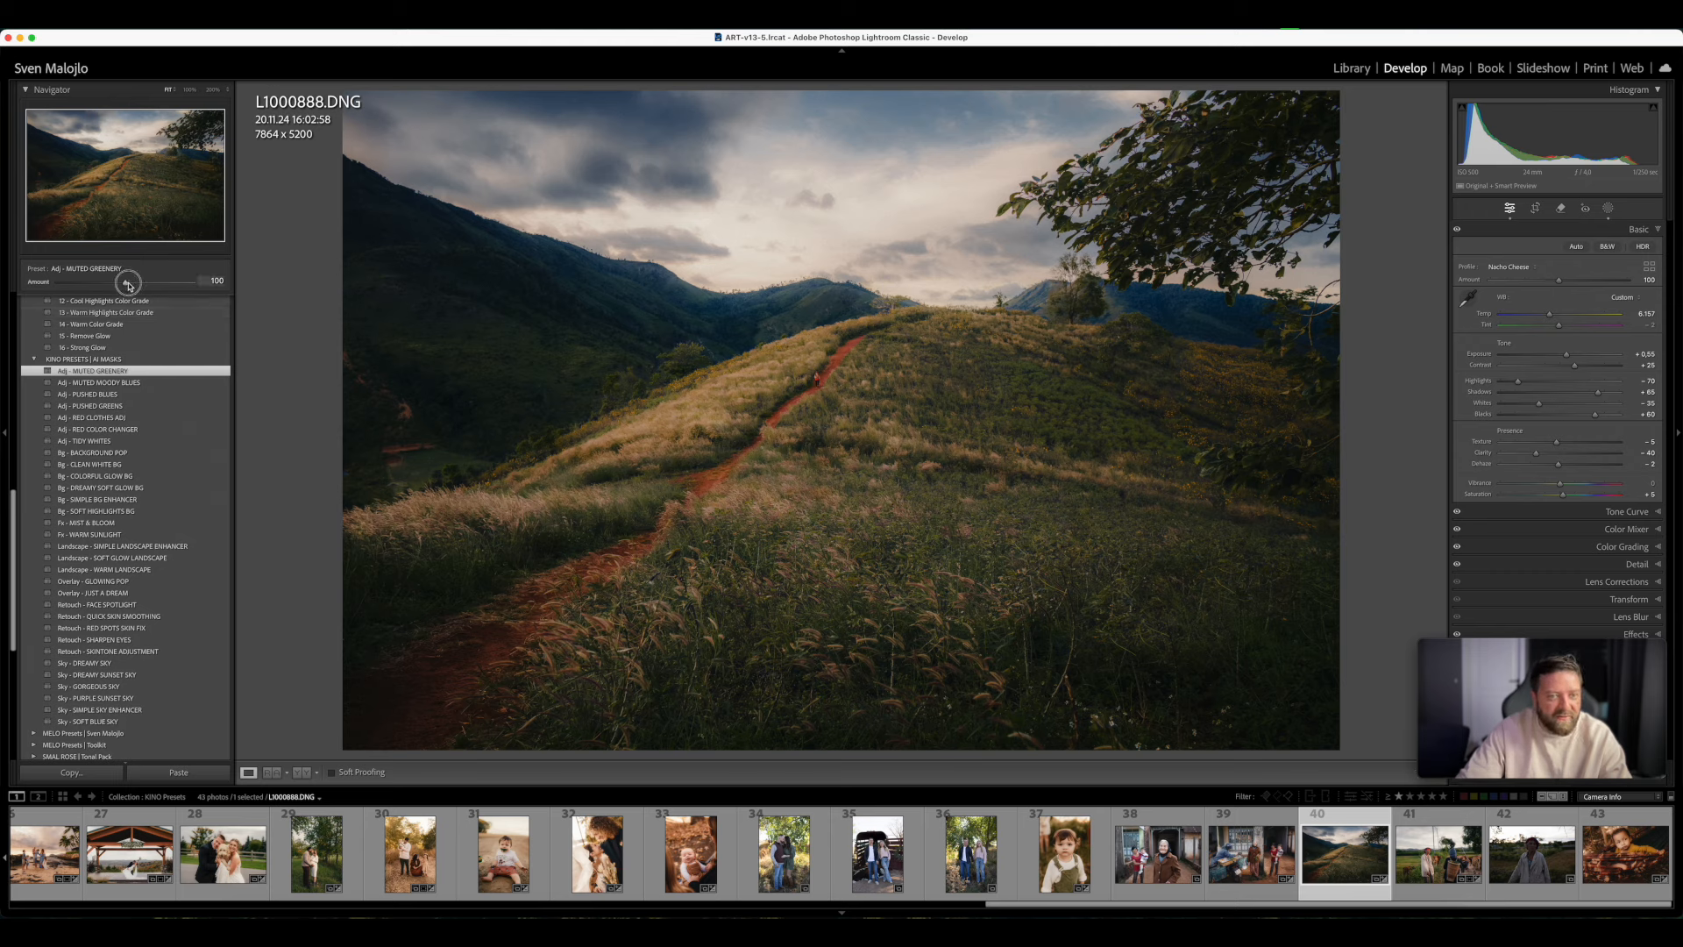
pyautogui.moveTo(208, 281); pyautogui.dragTo(93, 321)
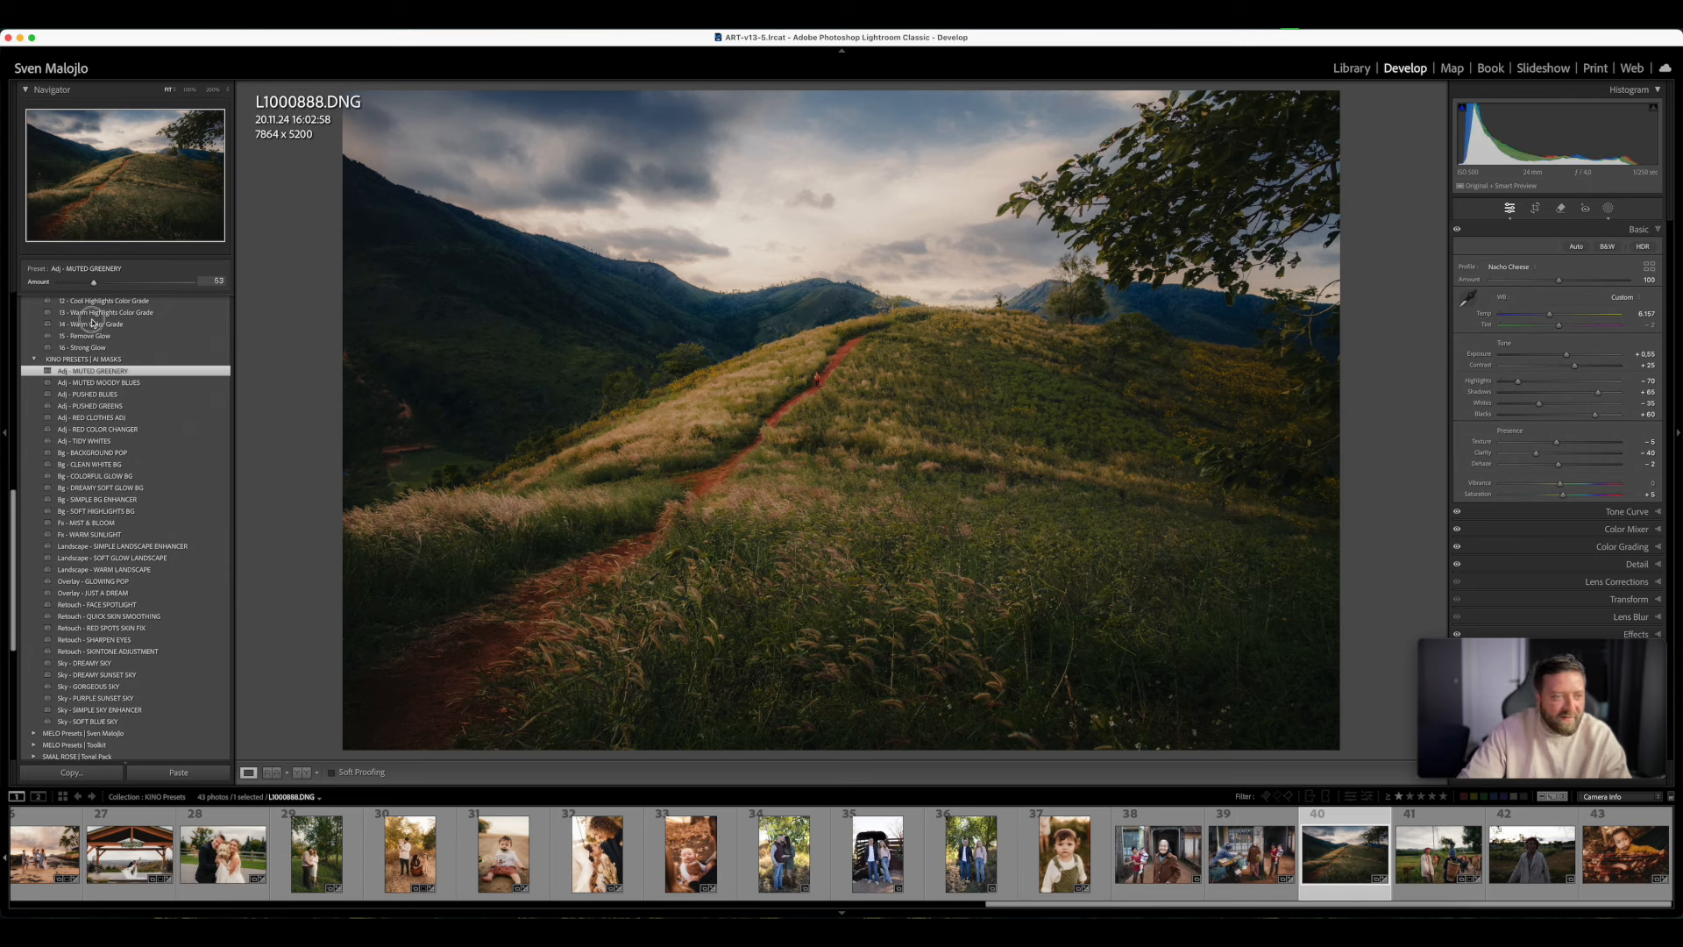
pyautogui.click(101, 383)
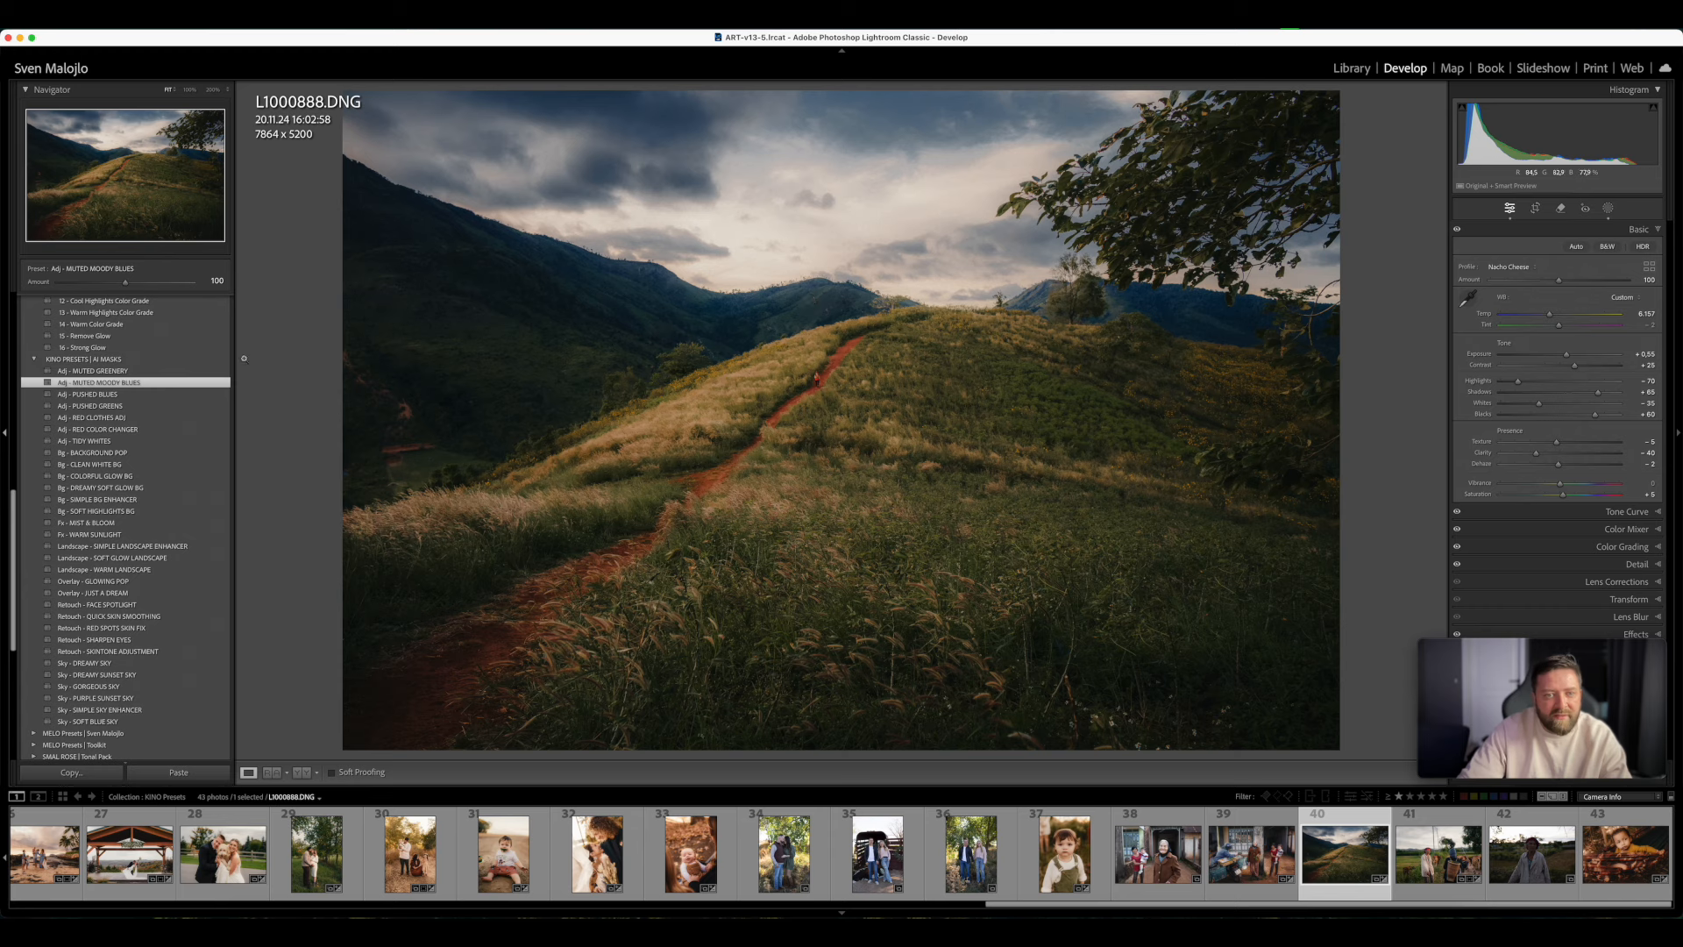
pyautogui.moveTo(125, 282)
pyautogui.mouseDown()
pyautogui.moveTo(187, 285)
pyautogui.moveTo(23, 293)
pyautogui.moveTo(157, 284)
pyautogui.mouseUp()
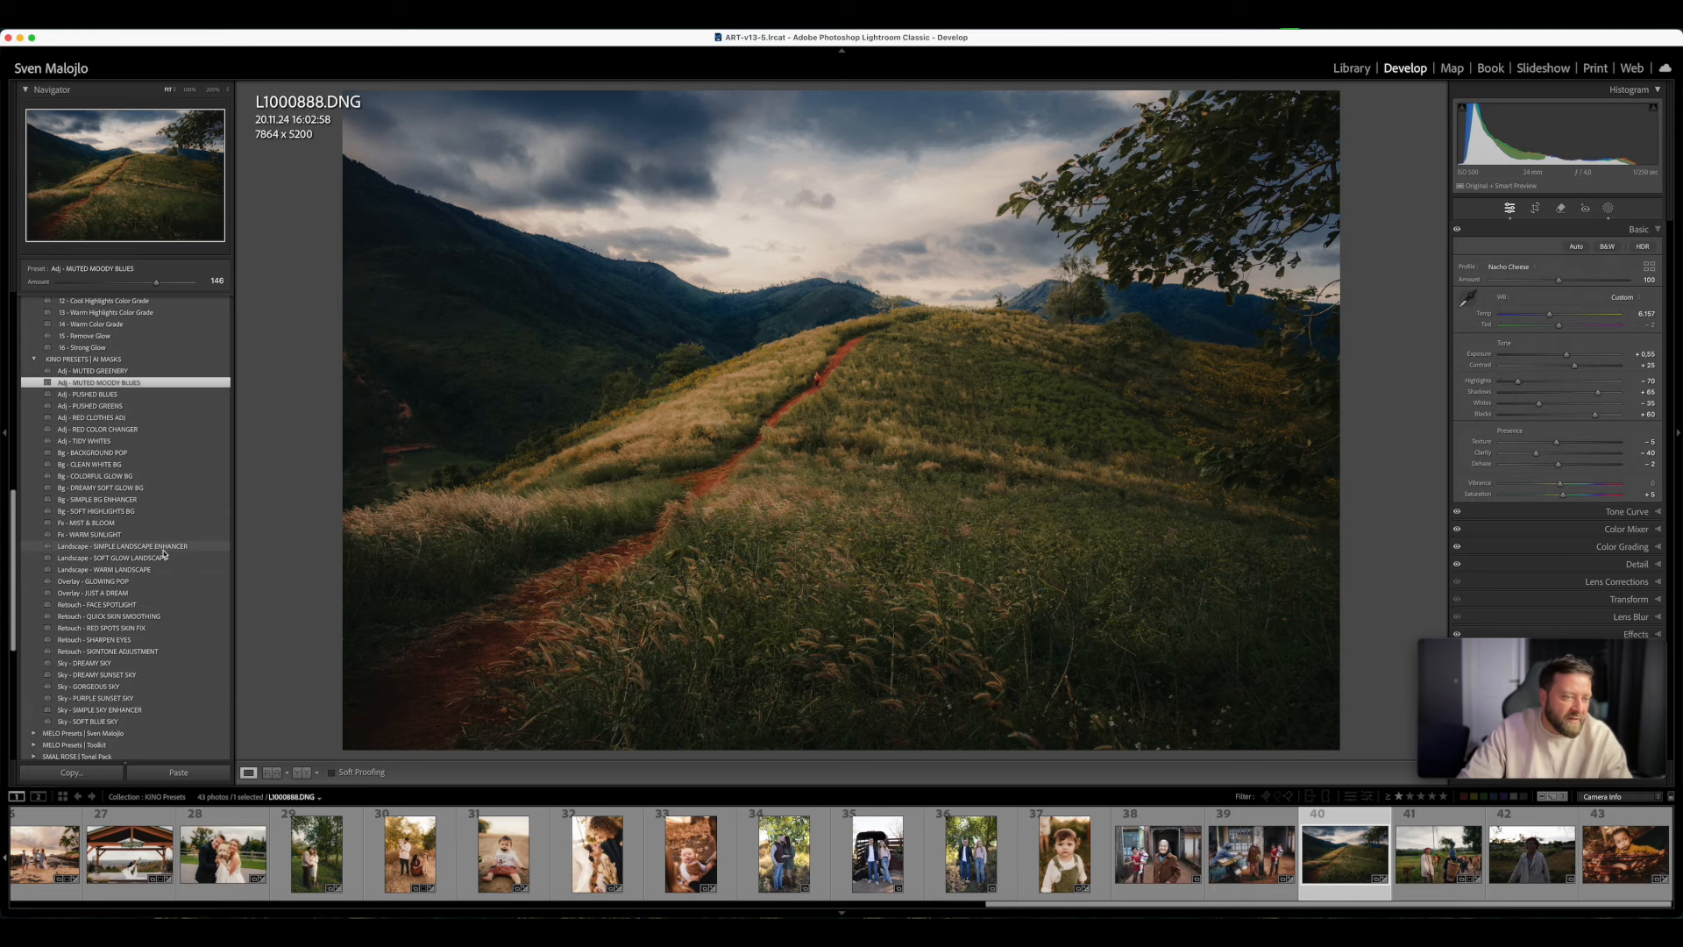
# - Look over the AI mask presets and browse the filmstrip back to the collection's first photos for another example
pyautogui.scroll(-1, 162, 654)
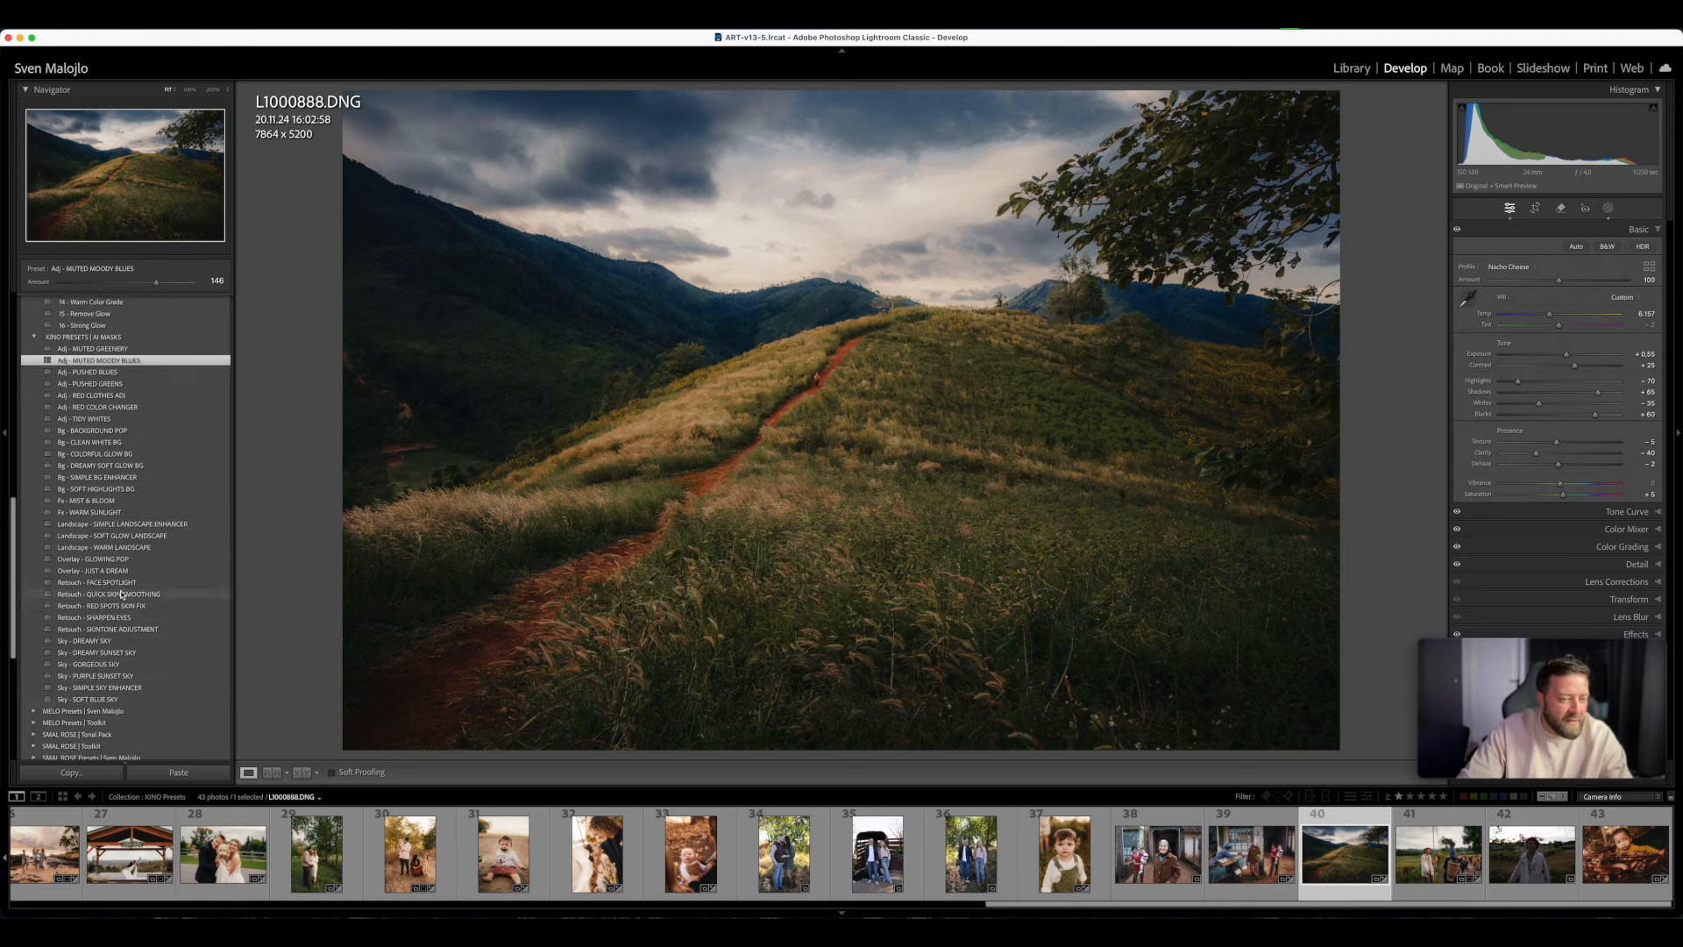
pyautogui.scroll(3, 791, 870)
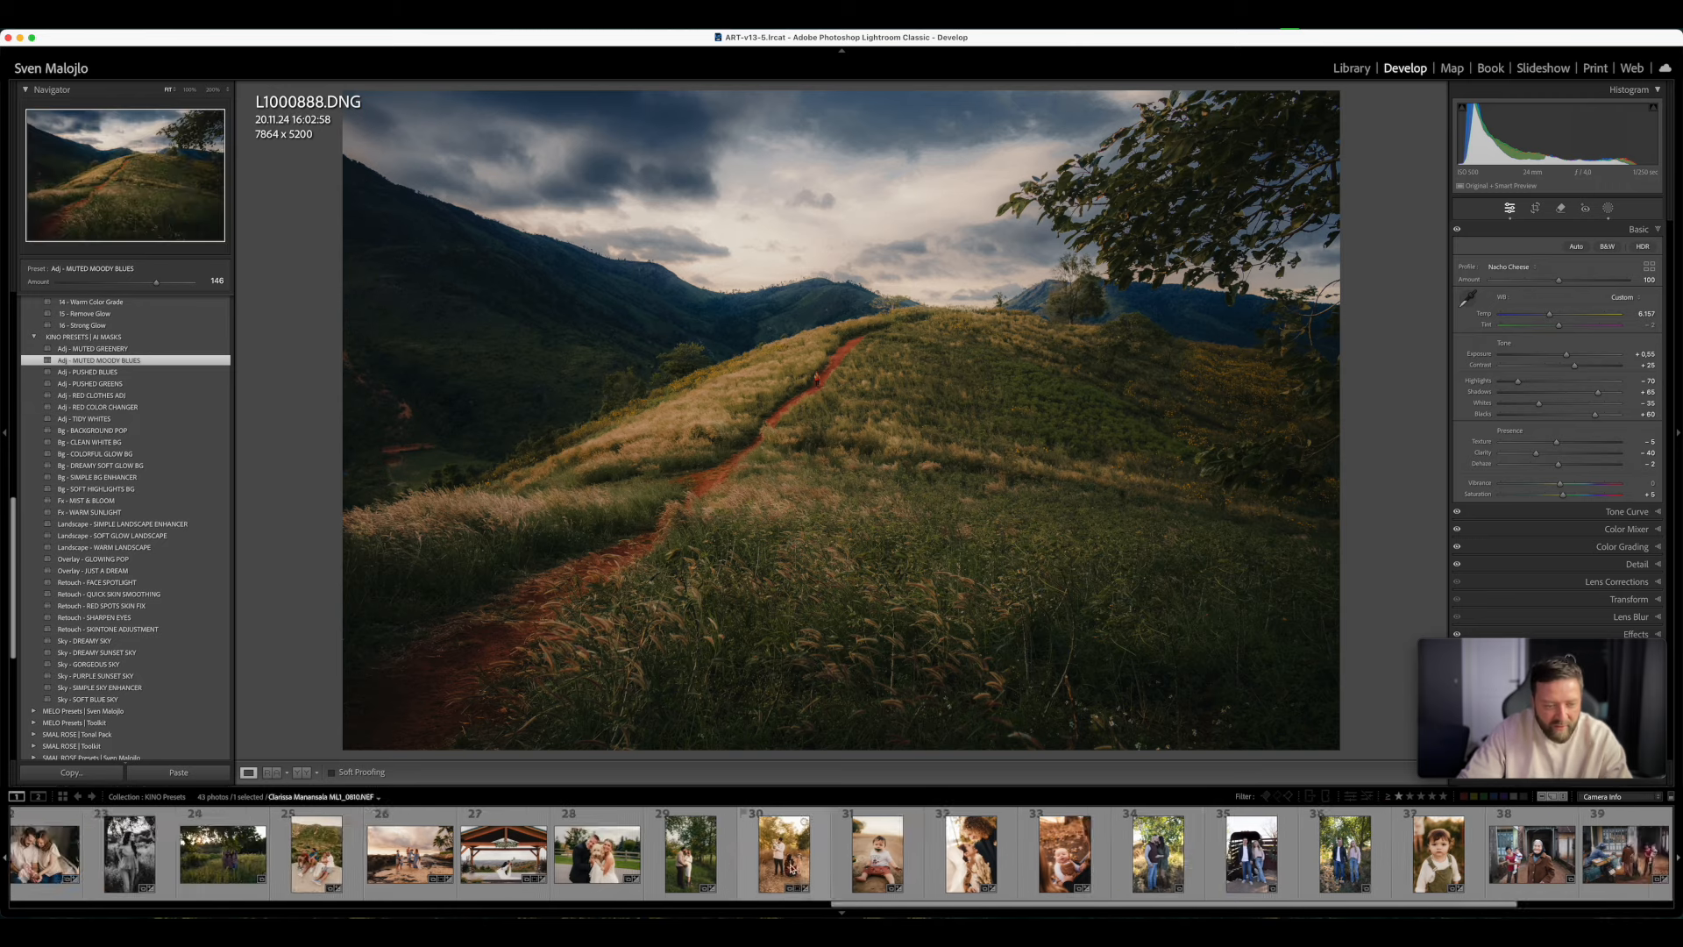
pyautogui.scroll(5, 792, 869)
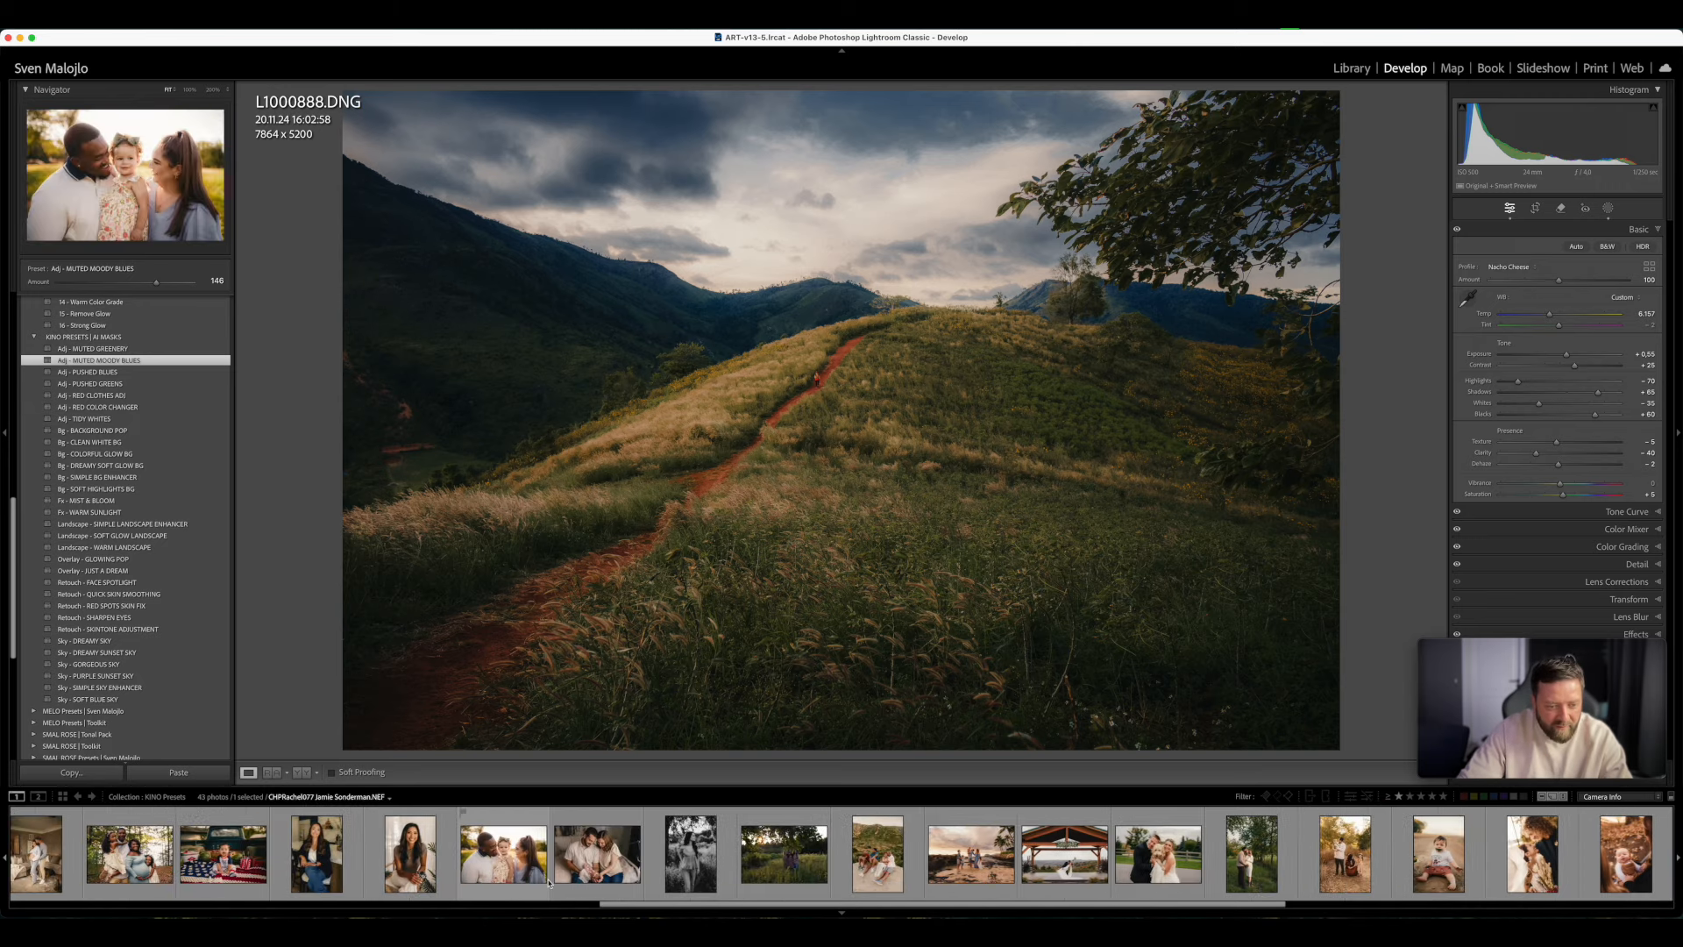
pyautogui.scroll(5, 549, 876)
pyautogui.scroll(-2, 543, 878)
pyautogui.scroll(2, 498, 881)
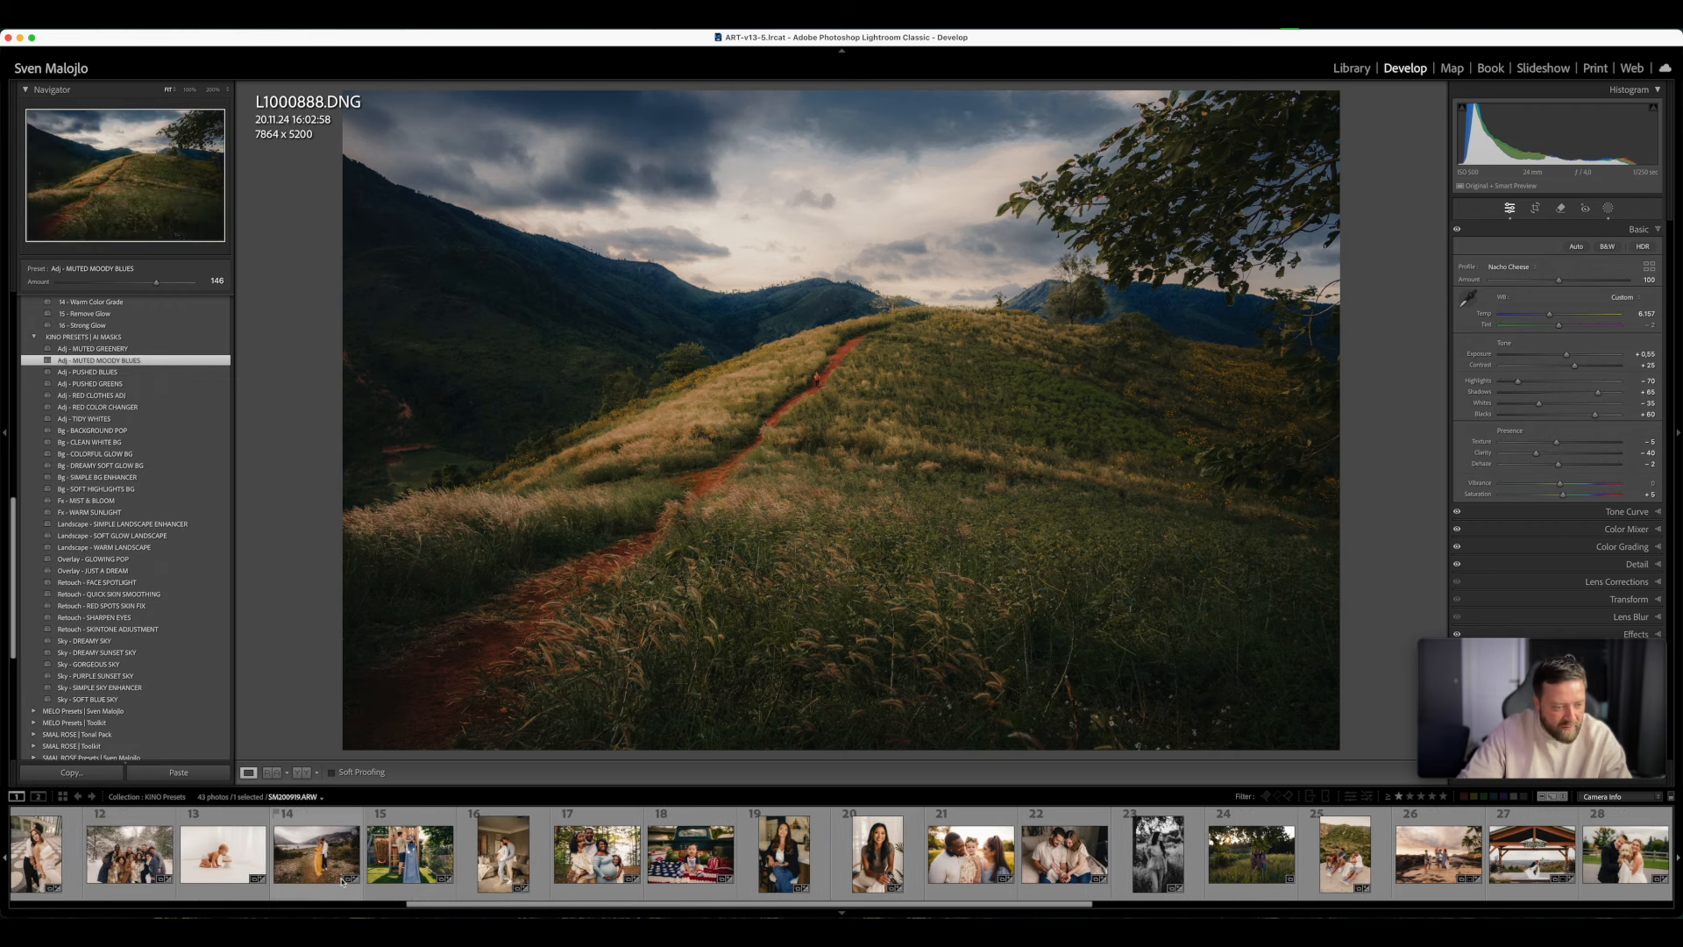
pyautogui.scroll(2, 342, 881)
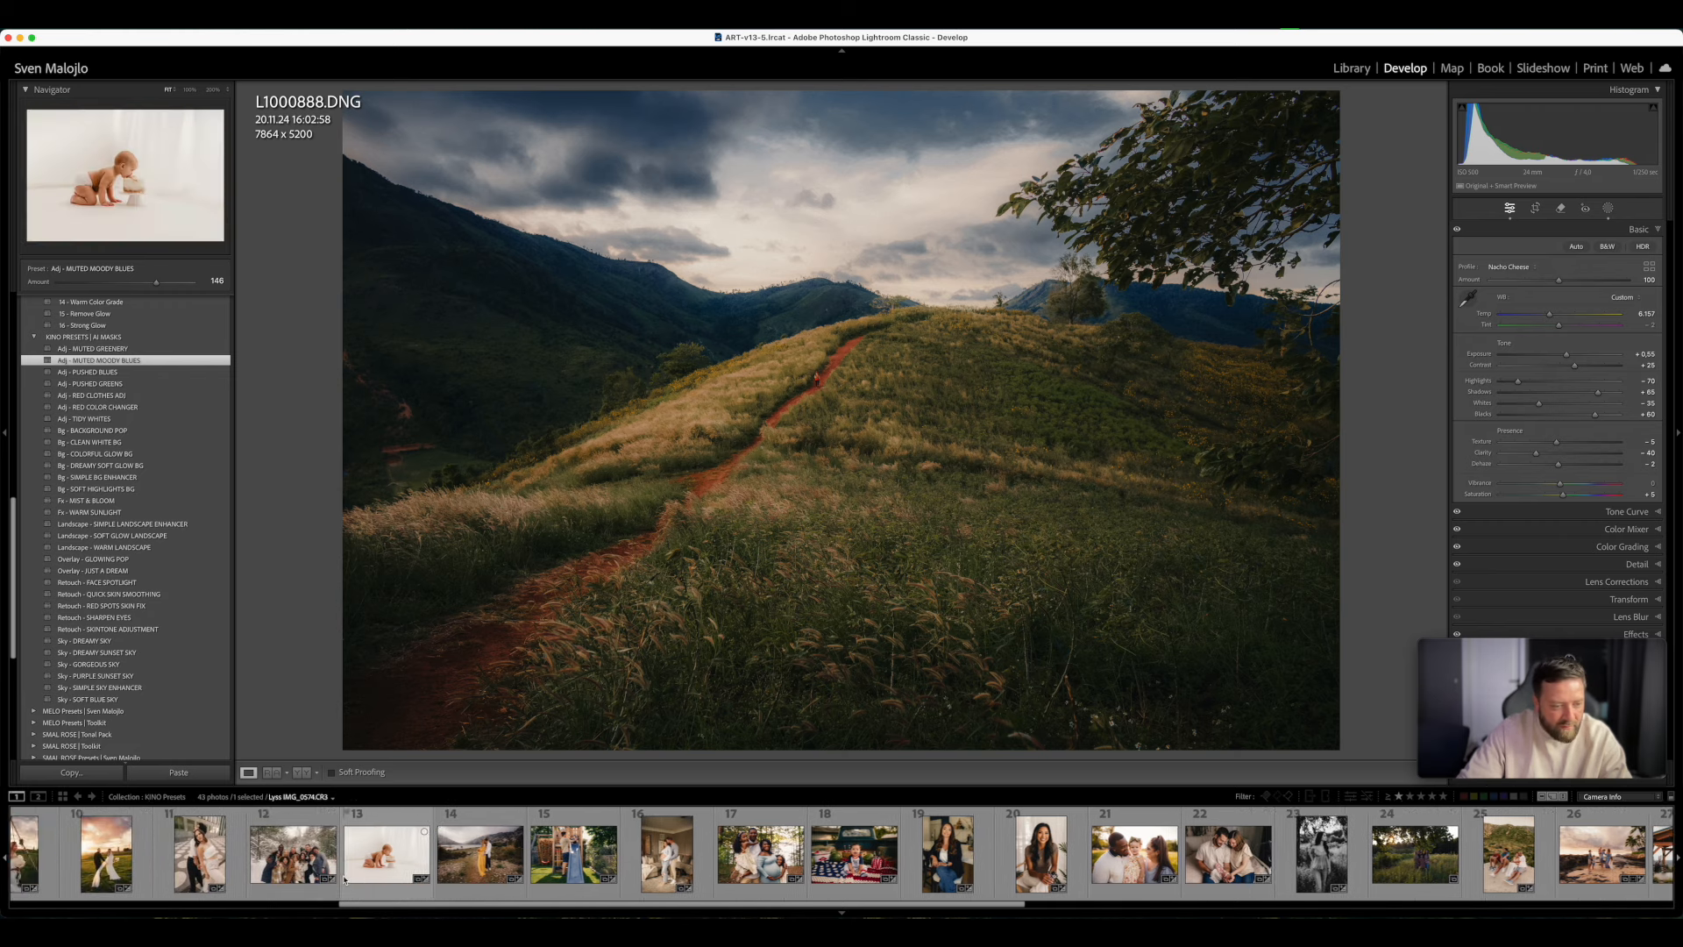
pyautogui.scroll(4, 465, 872)
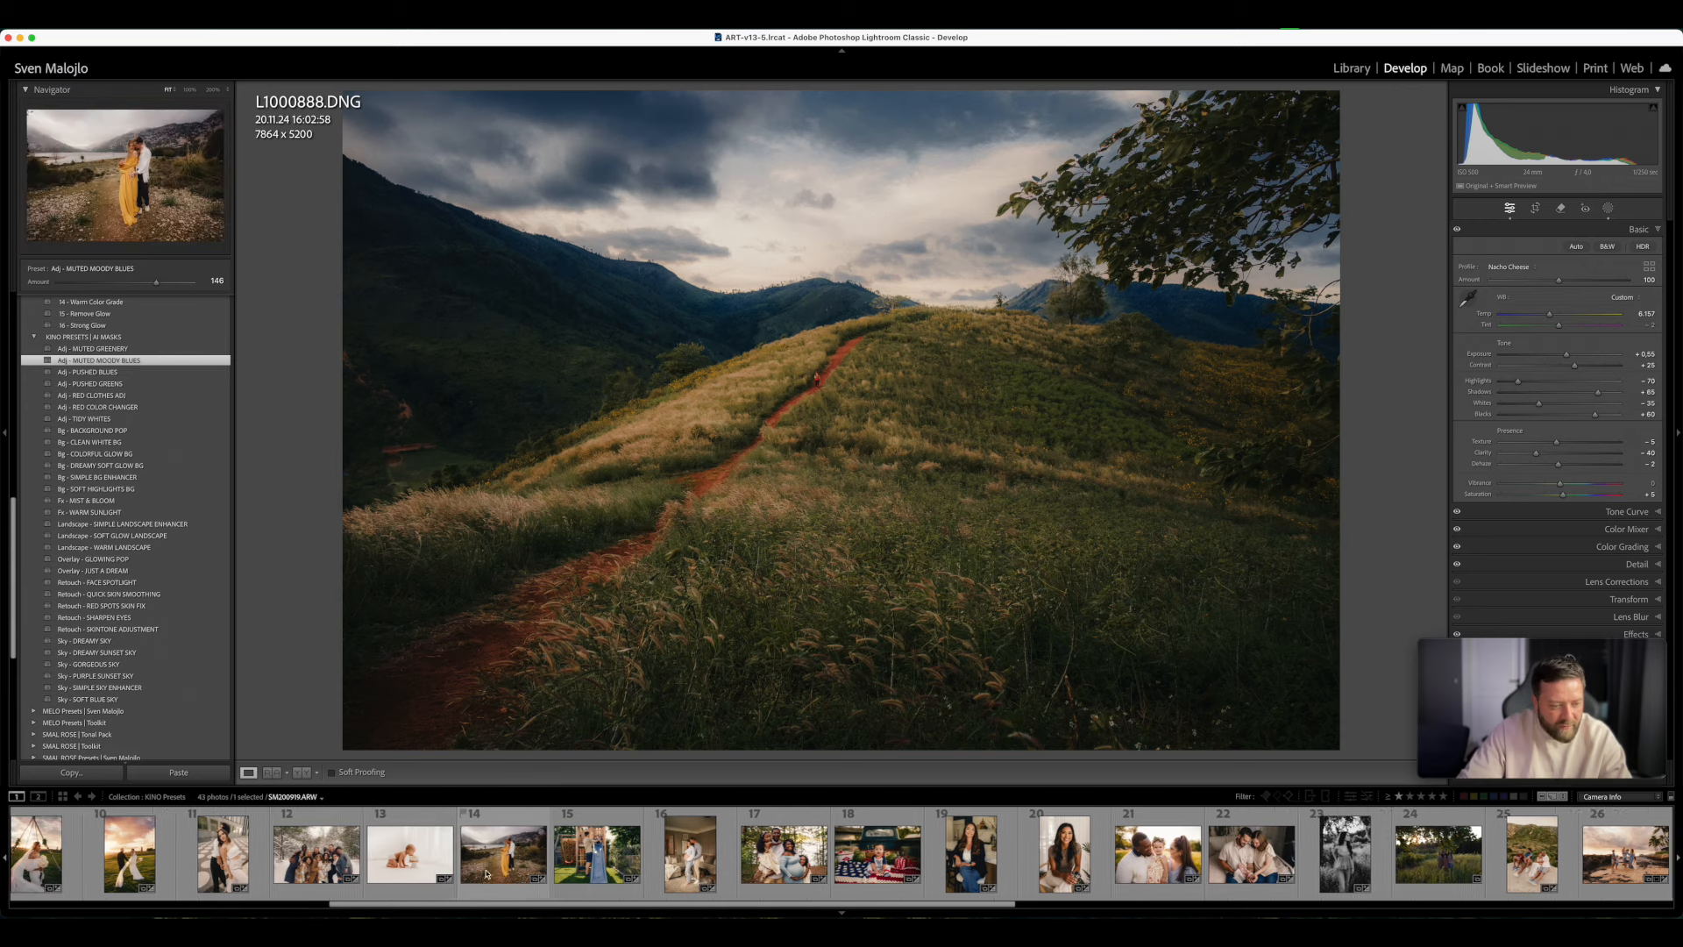
pyautogui.scroll(5, 486, 875)
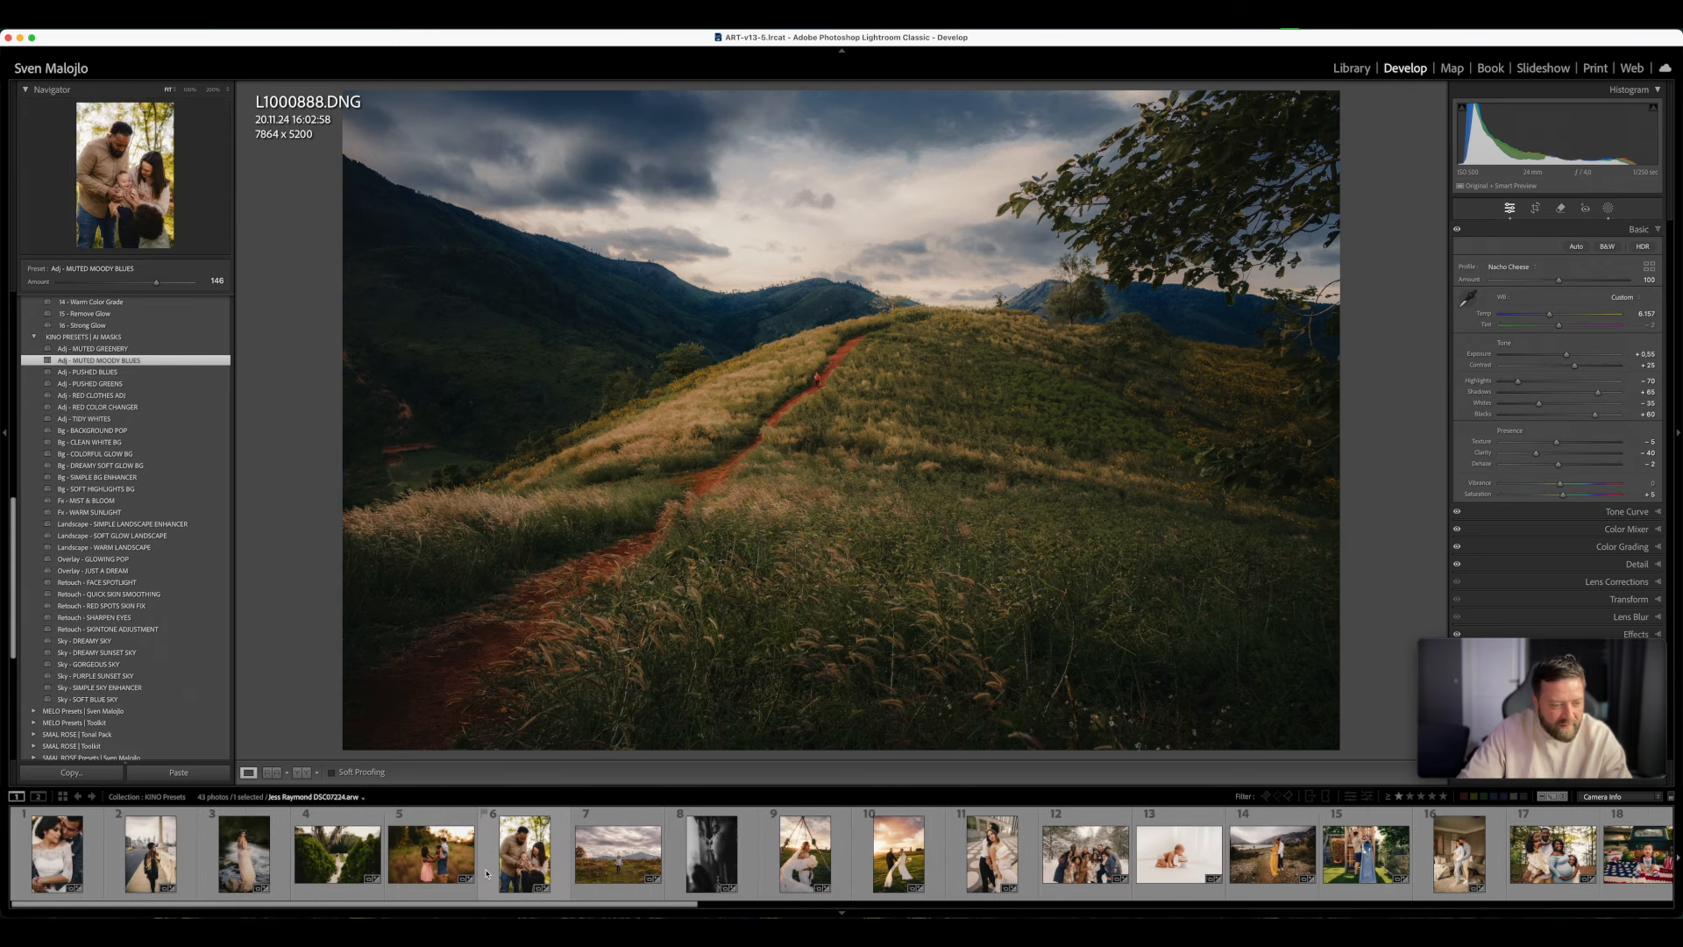
# - Switch to the Central Vietnam 2024 collection, filter it to one star and higher, and open the photo of two farmers in straw hats
pyautogui.click(282, 797)
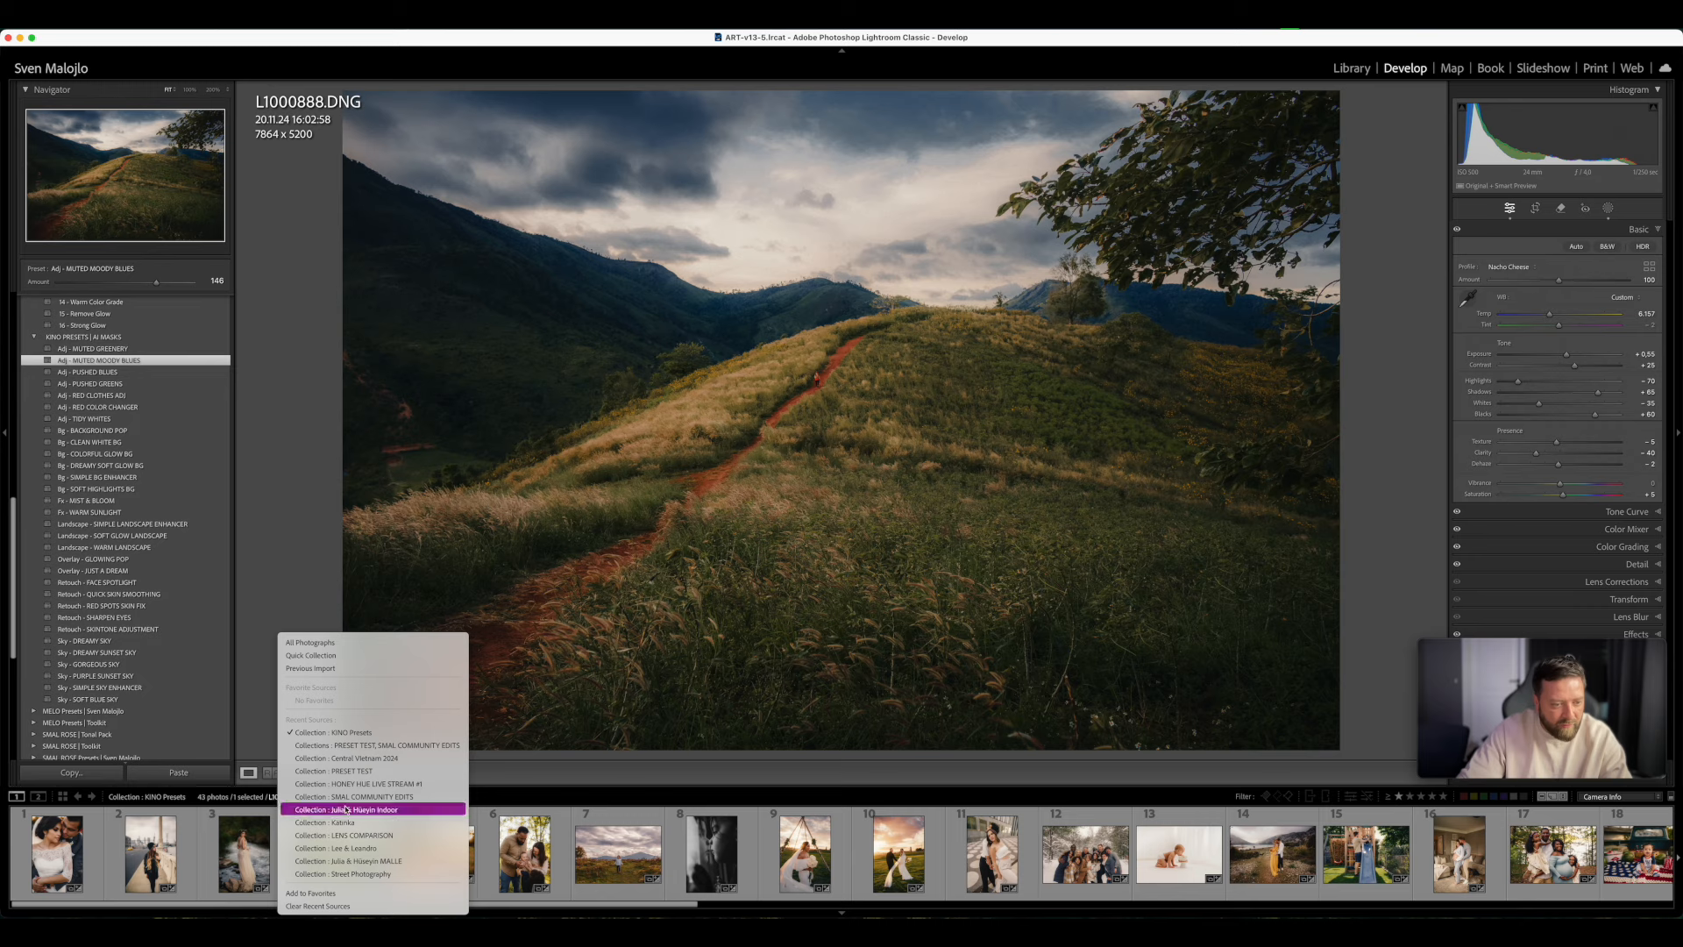
pyautogui.click(399, 758)
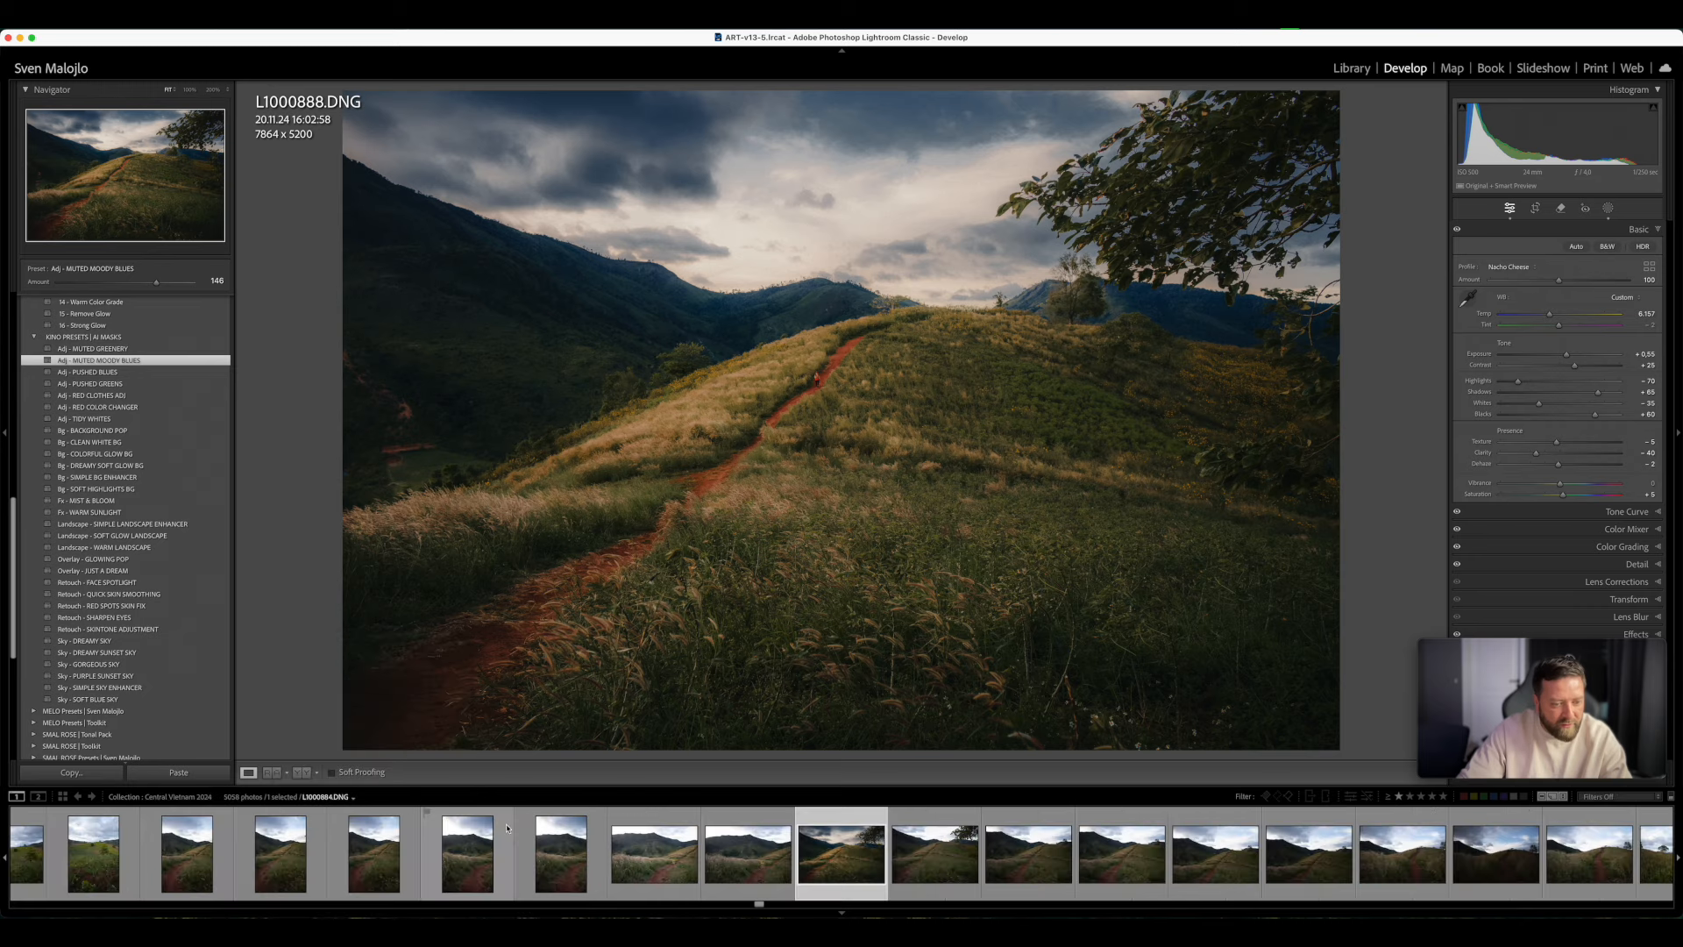
pyautogui.click(1443, 796)
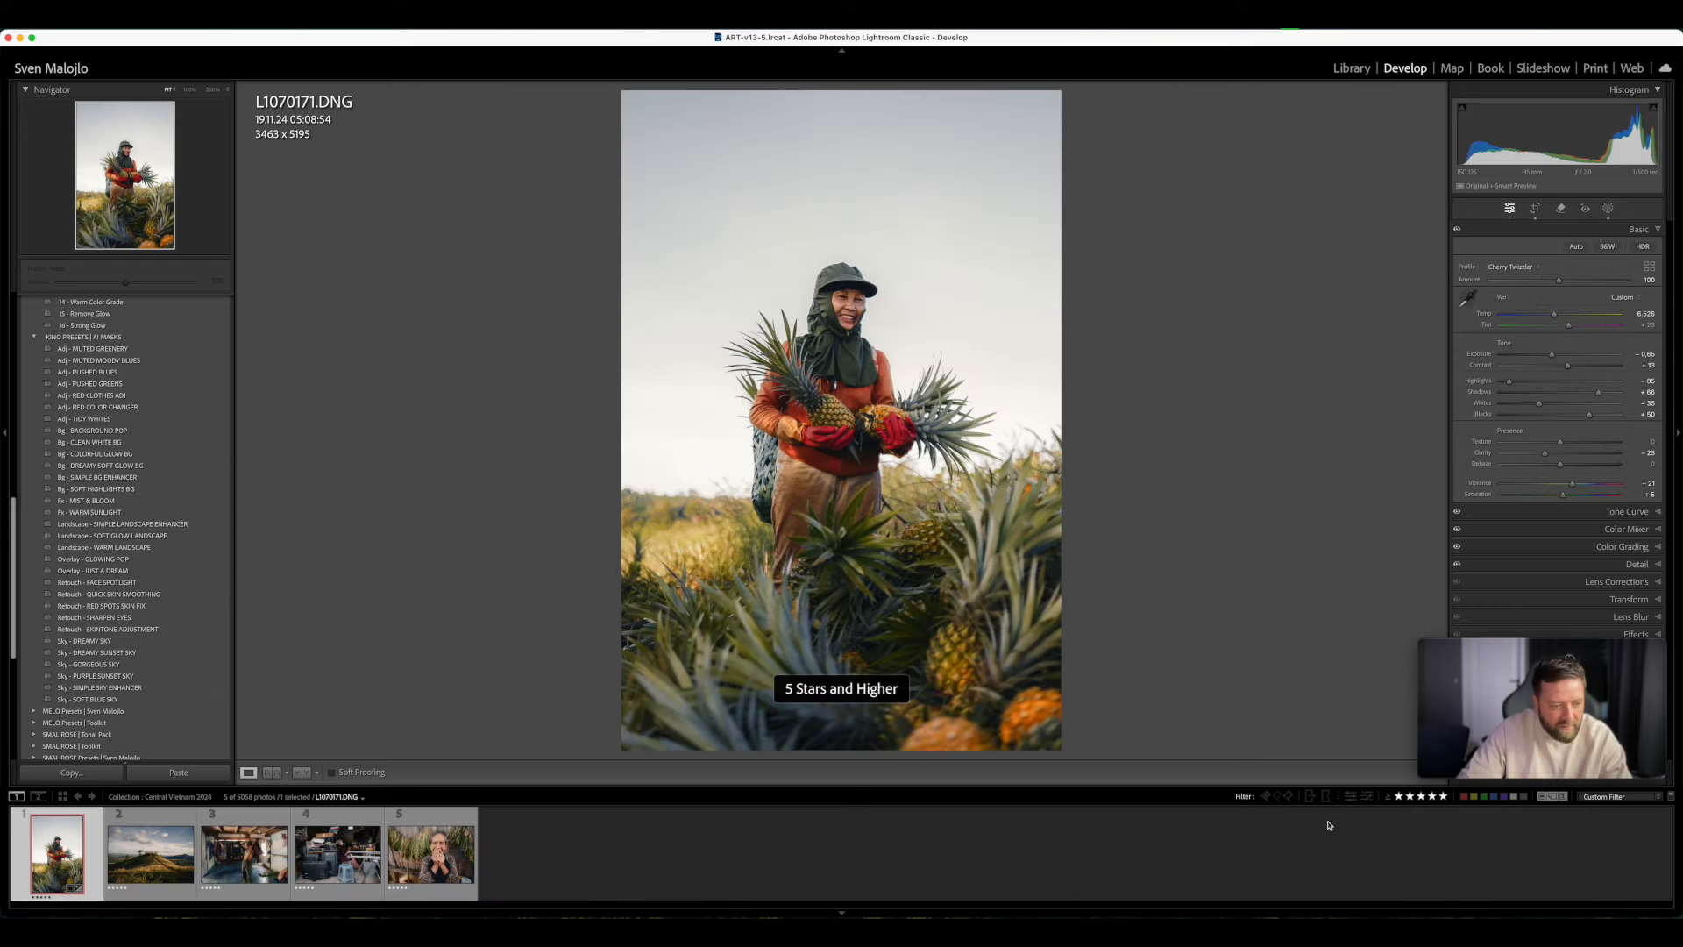
pyautogui.click(1399, 797)
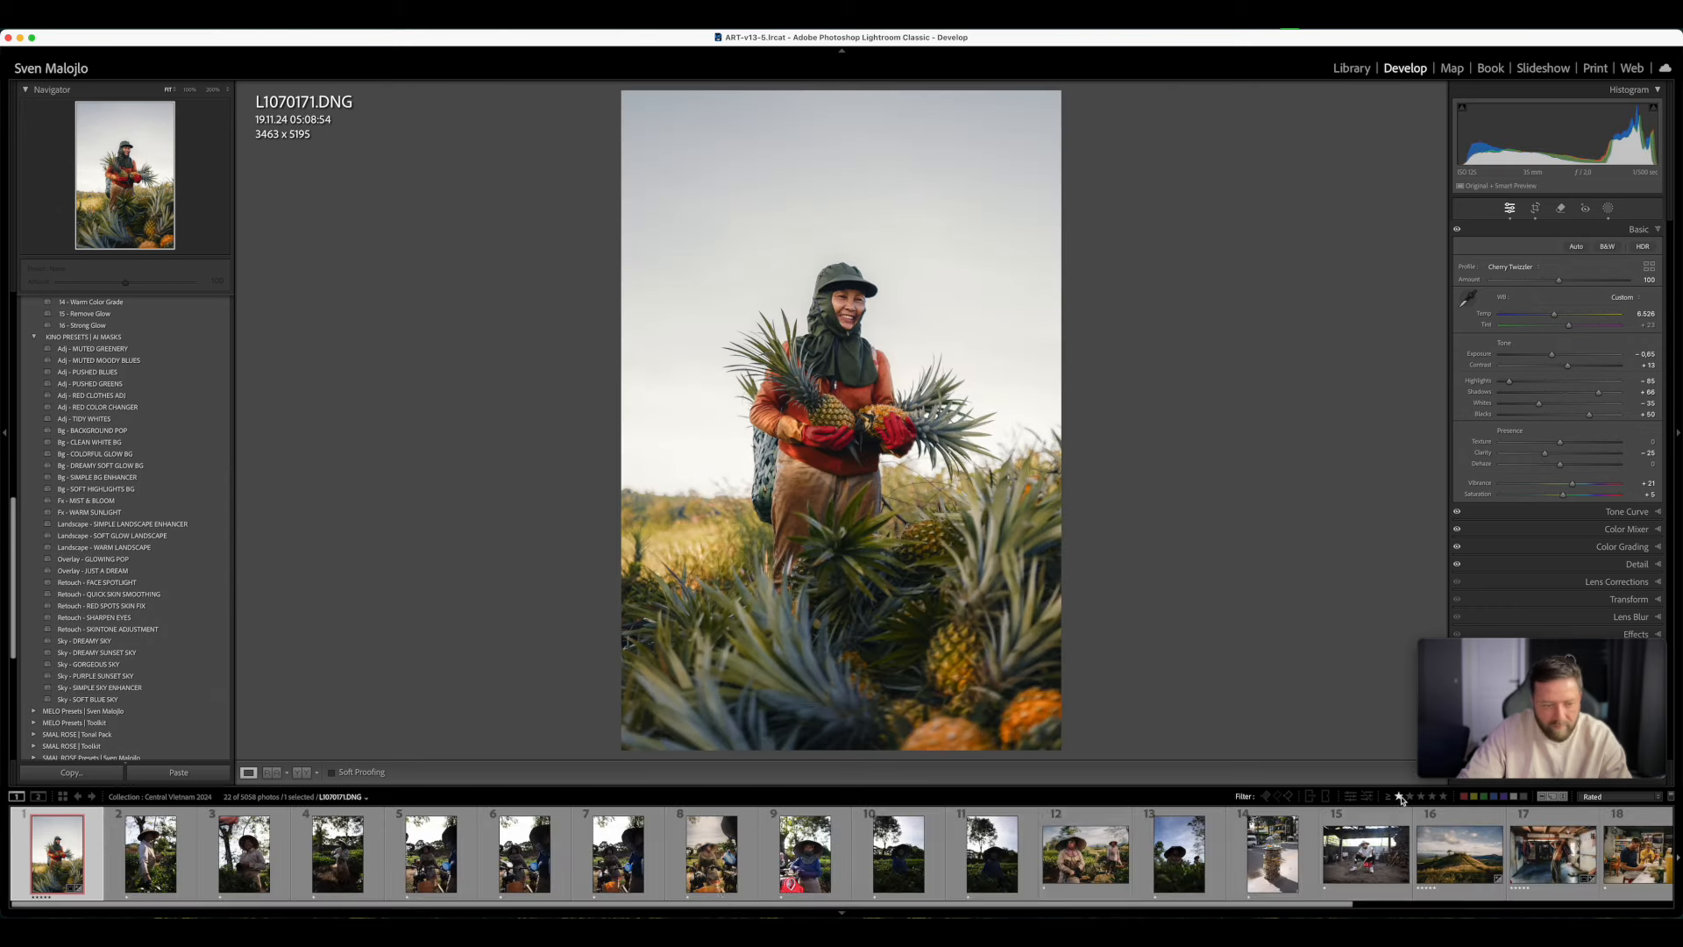
pyautogui.click(1087, 863)
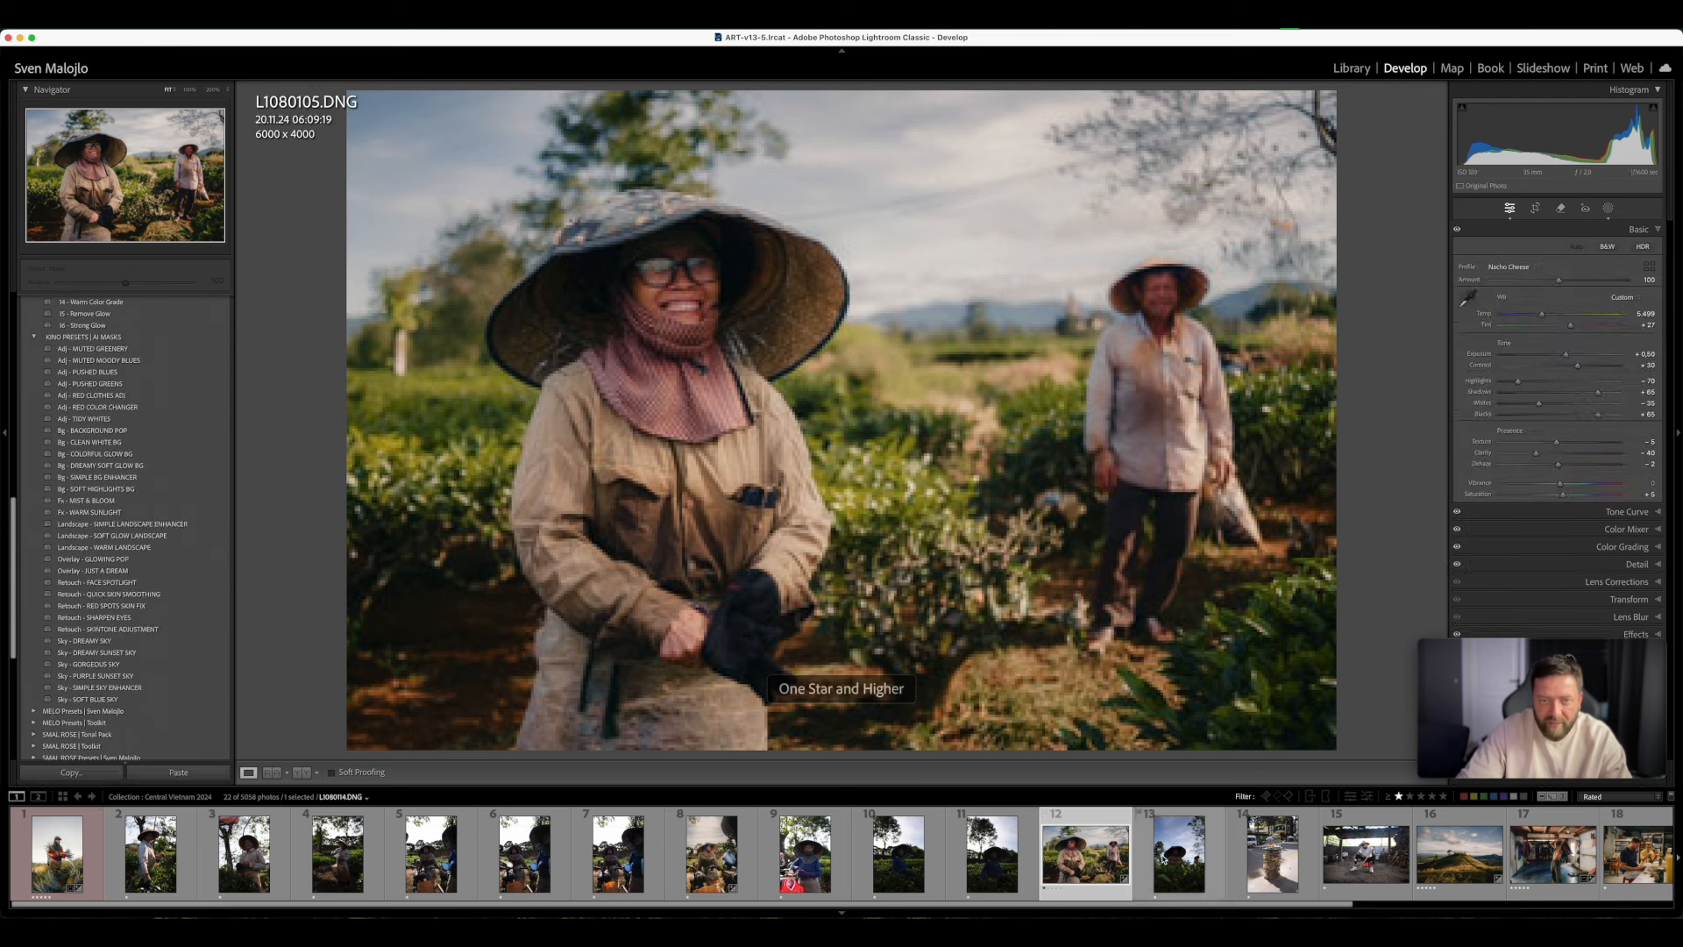
# - Check the existing DREAMY SKY mask on the farmers photo and set the photo's Exposure to +0.55
pyautogui.click(1608, 208)
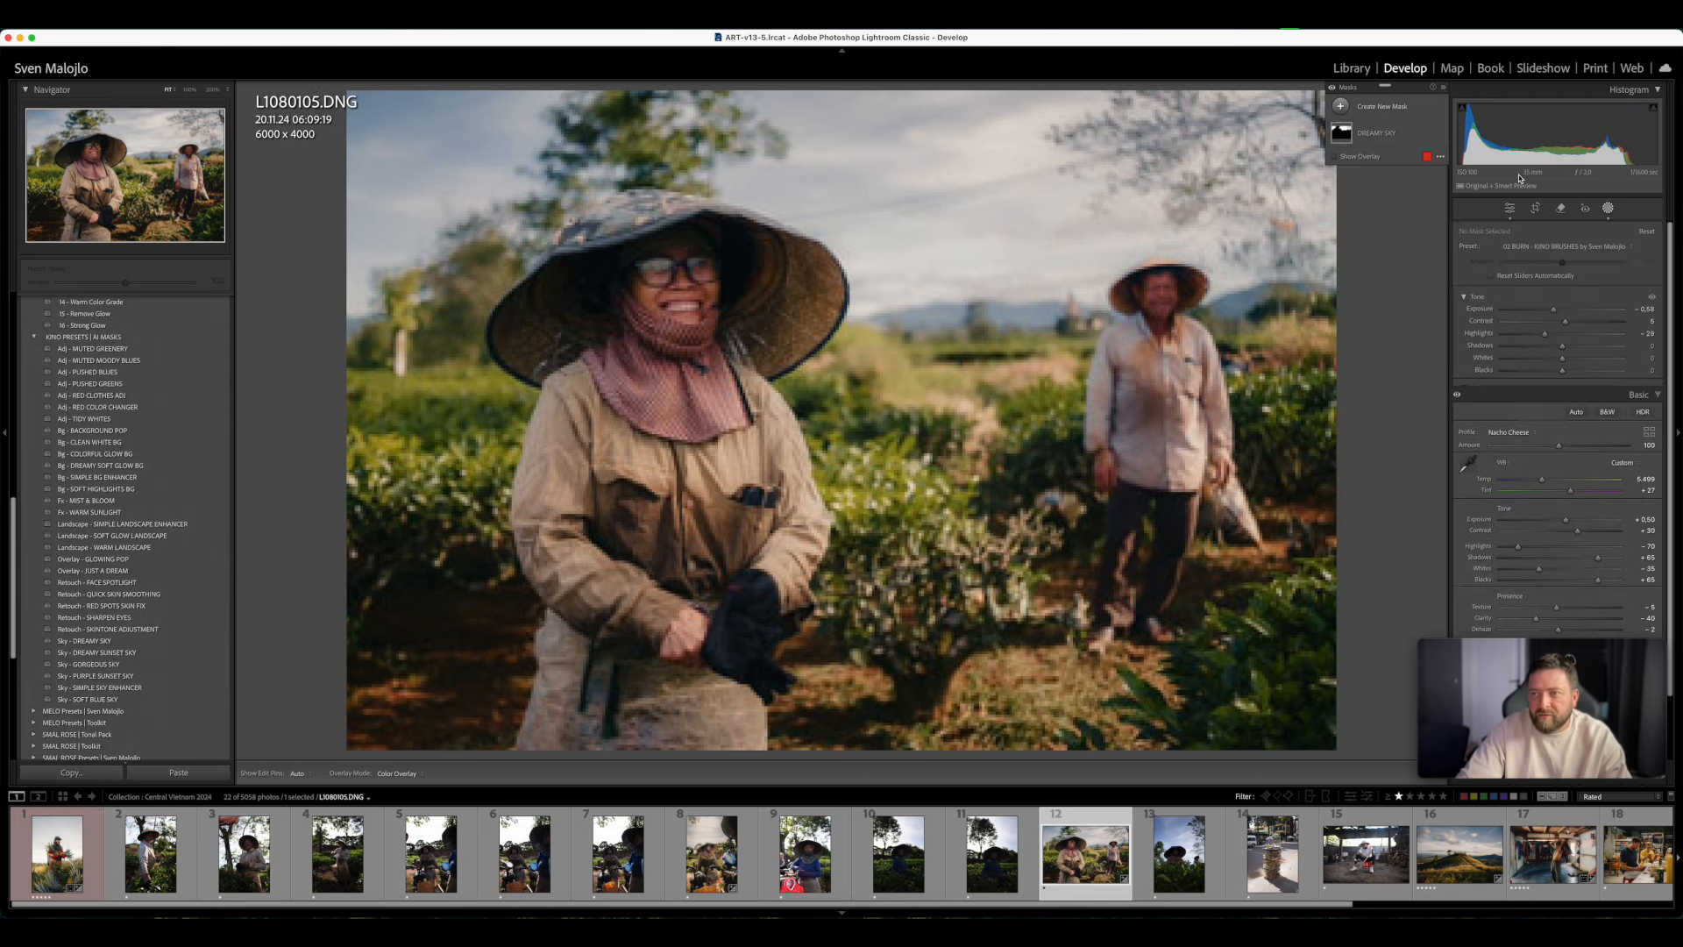
pyautogui.rightClick(1384, 135)
pyautogui.click(1402, 354)
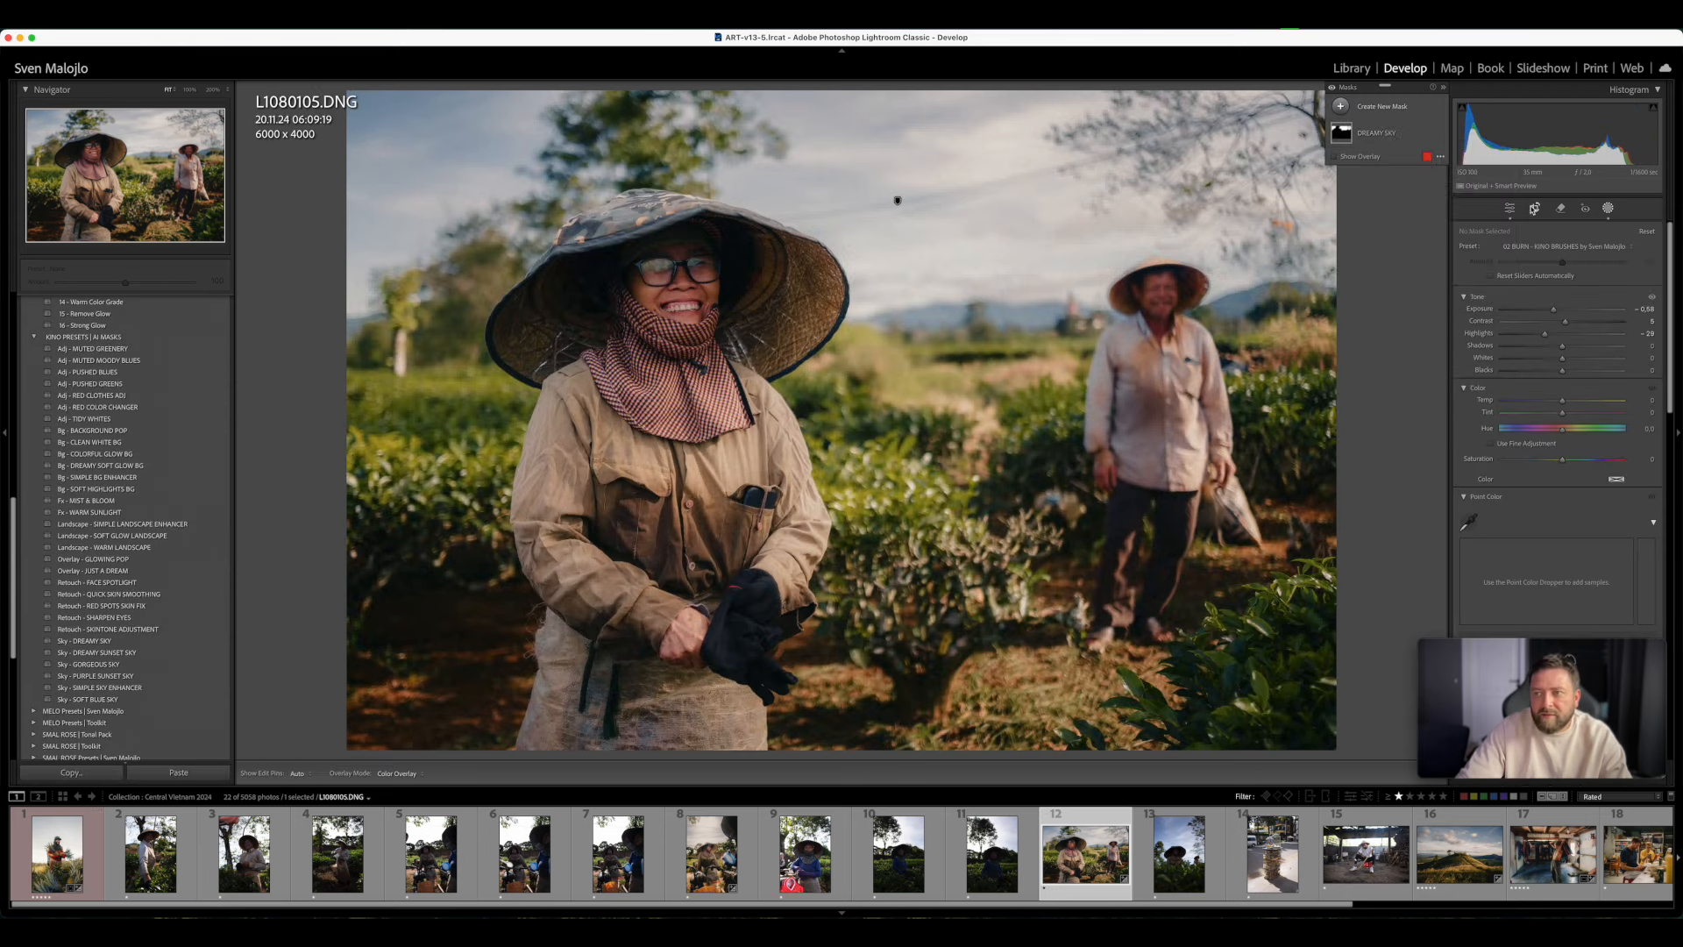
pyautogui.click(1608, 209)
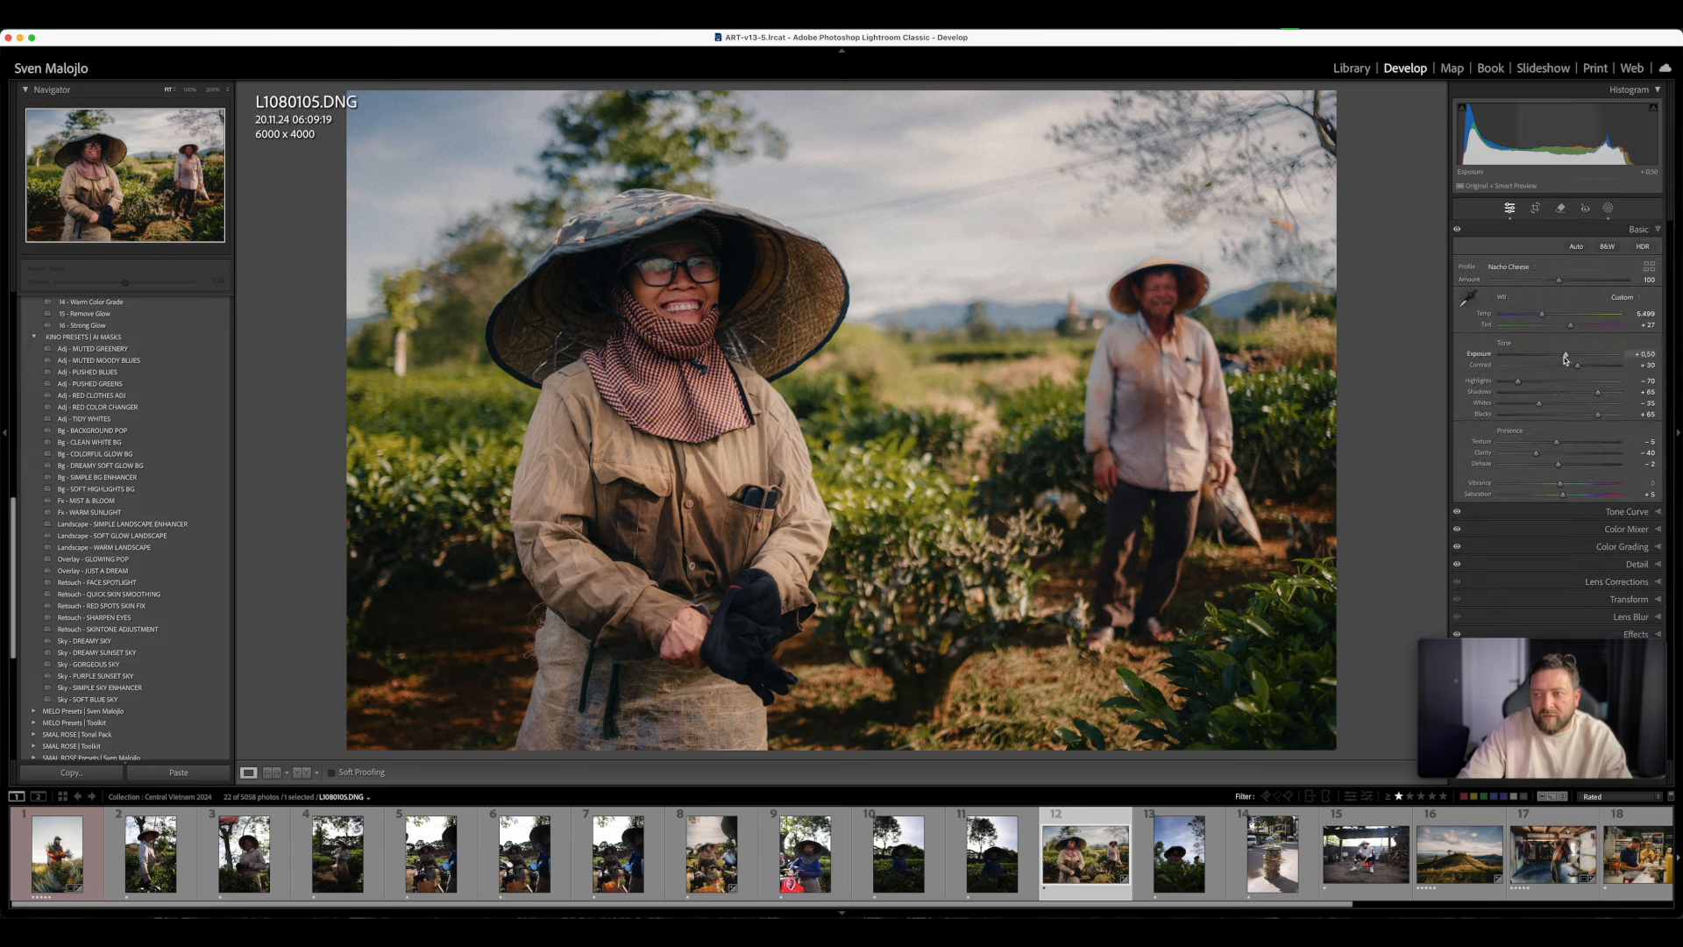
pyautogui.moveTo(1566, 355); pyautogui.dragTo(1567, 357)
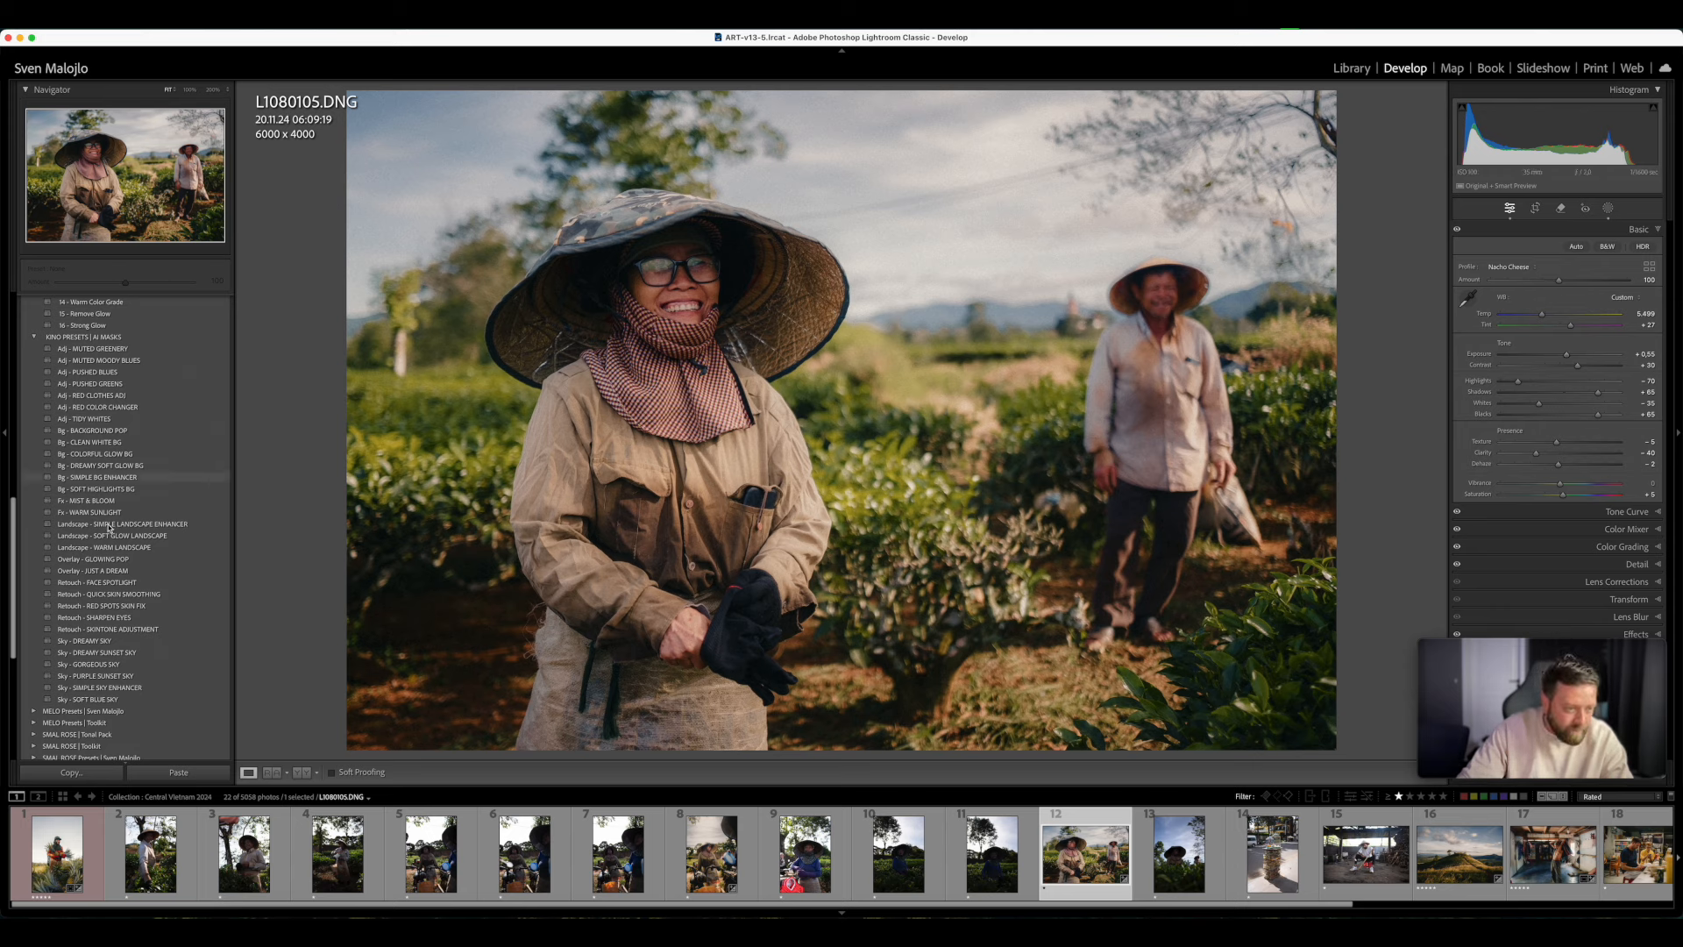
# - Apply the Retouch - FACE SPOTLIGHT preset to the farmers photo with Amount 62
pyautogui.click(123, 582)
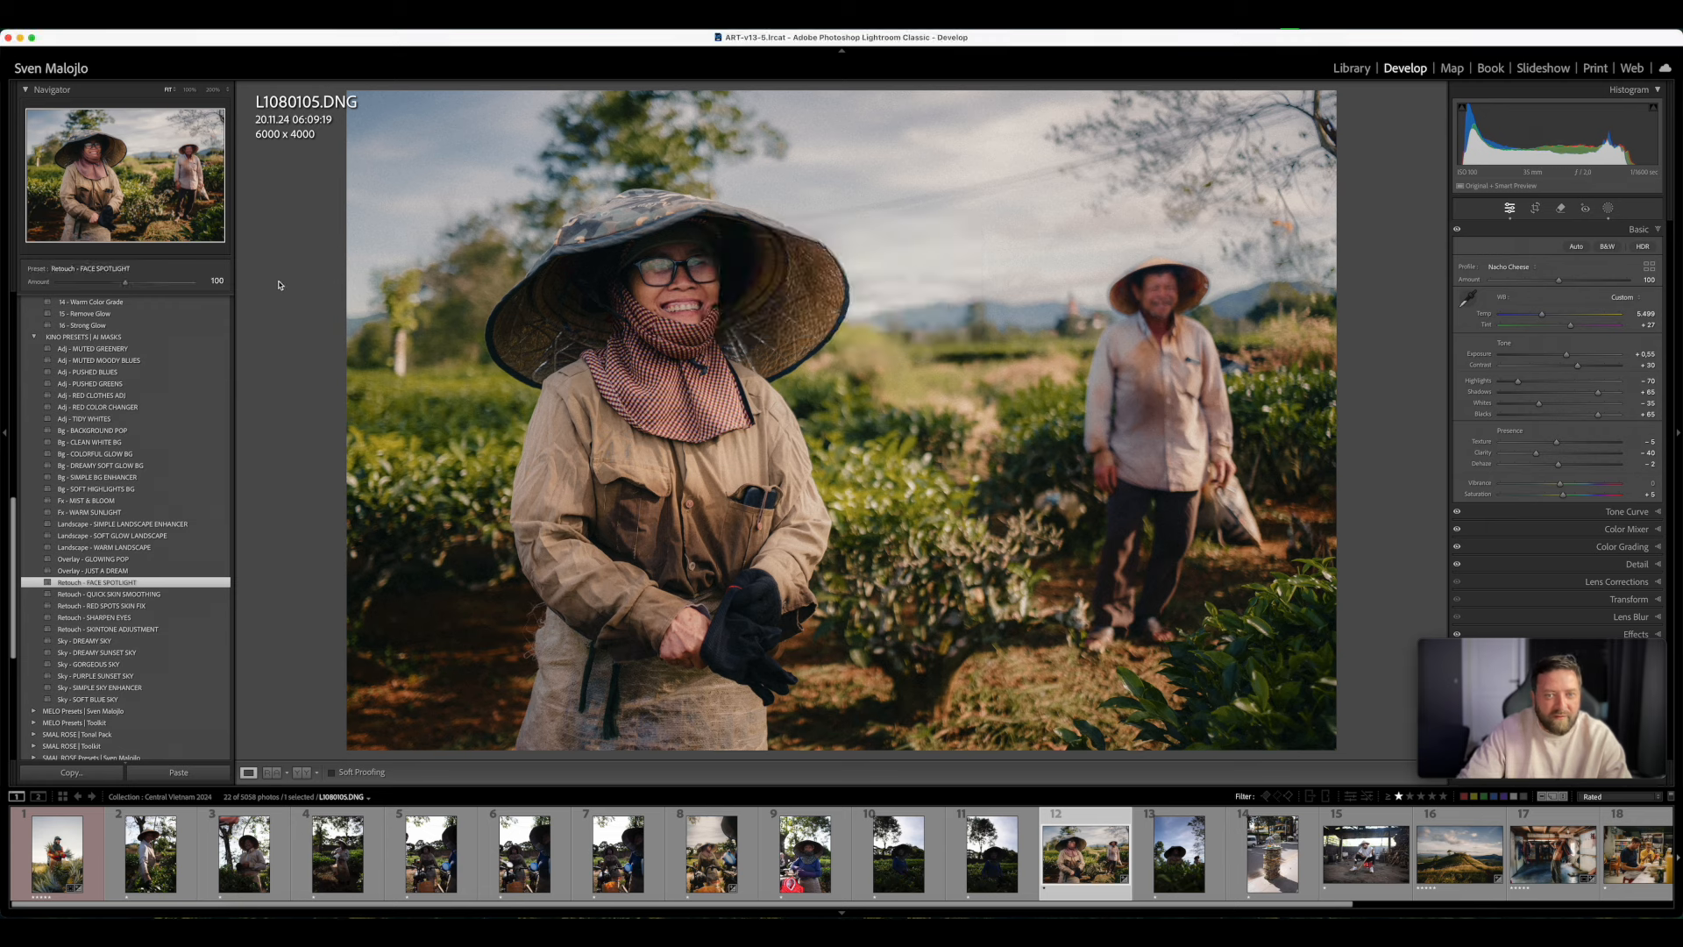
pyautogui.moveTo(126, 282); pyautogui.dragTo(79, 302)
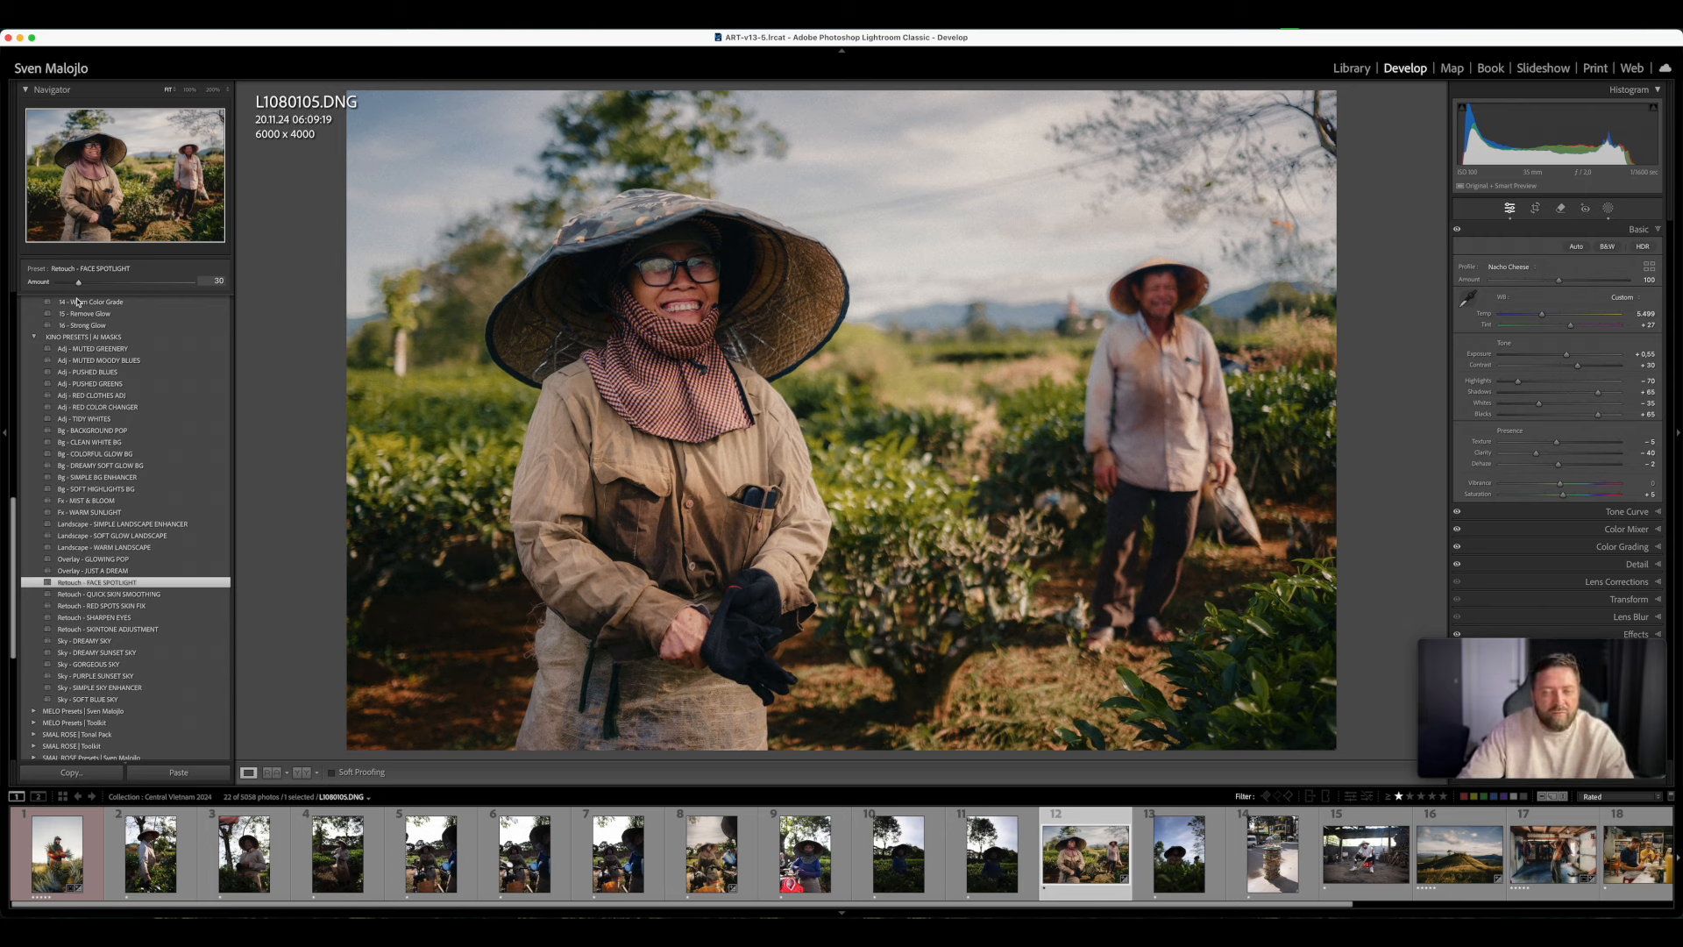
pyautogui.moveTo(77, 301)
pyautogui.mouseDown()
pyautogui.moveTo(114, 302)
pyautogui.moveTo(83, 301)
pyautogui.moveTo(98, 302)
pyautogui.mouseUp()
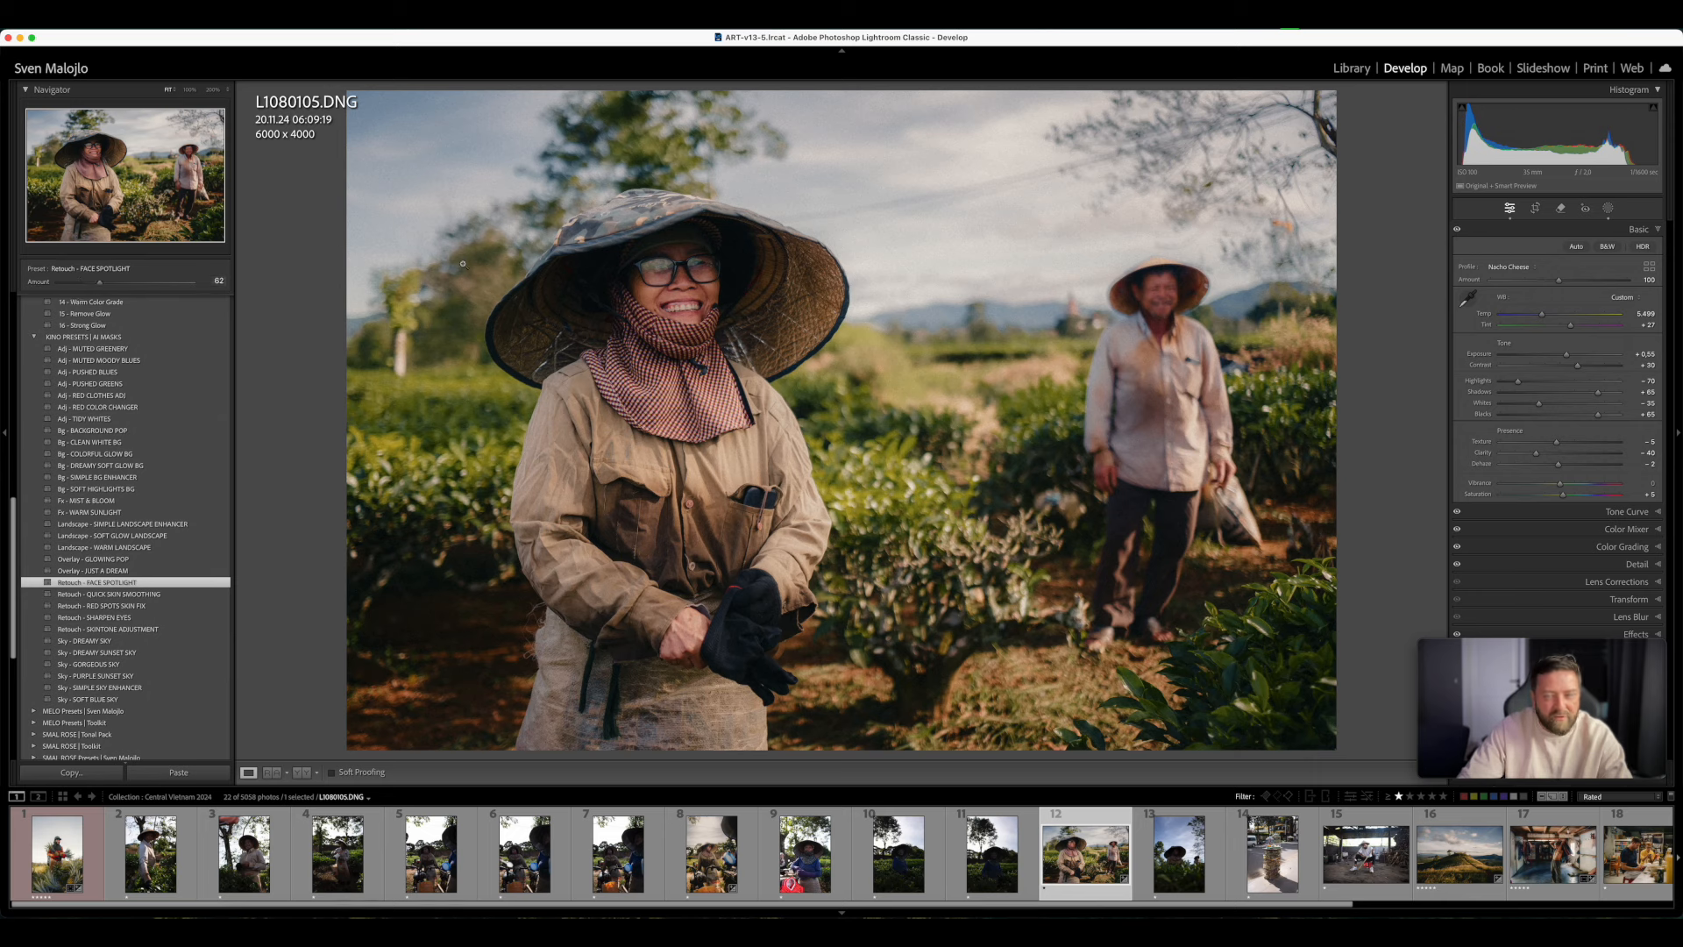
# - Subtract the background man's face from the FACE SPOTLIGHT mask using a brush with Flow 100
pyautogui.click(1608, 208)
pyautogui.click(1398, 137)
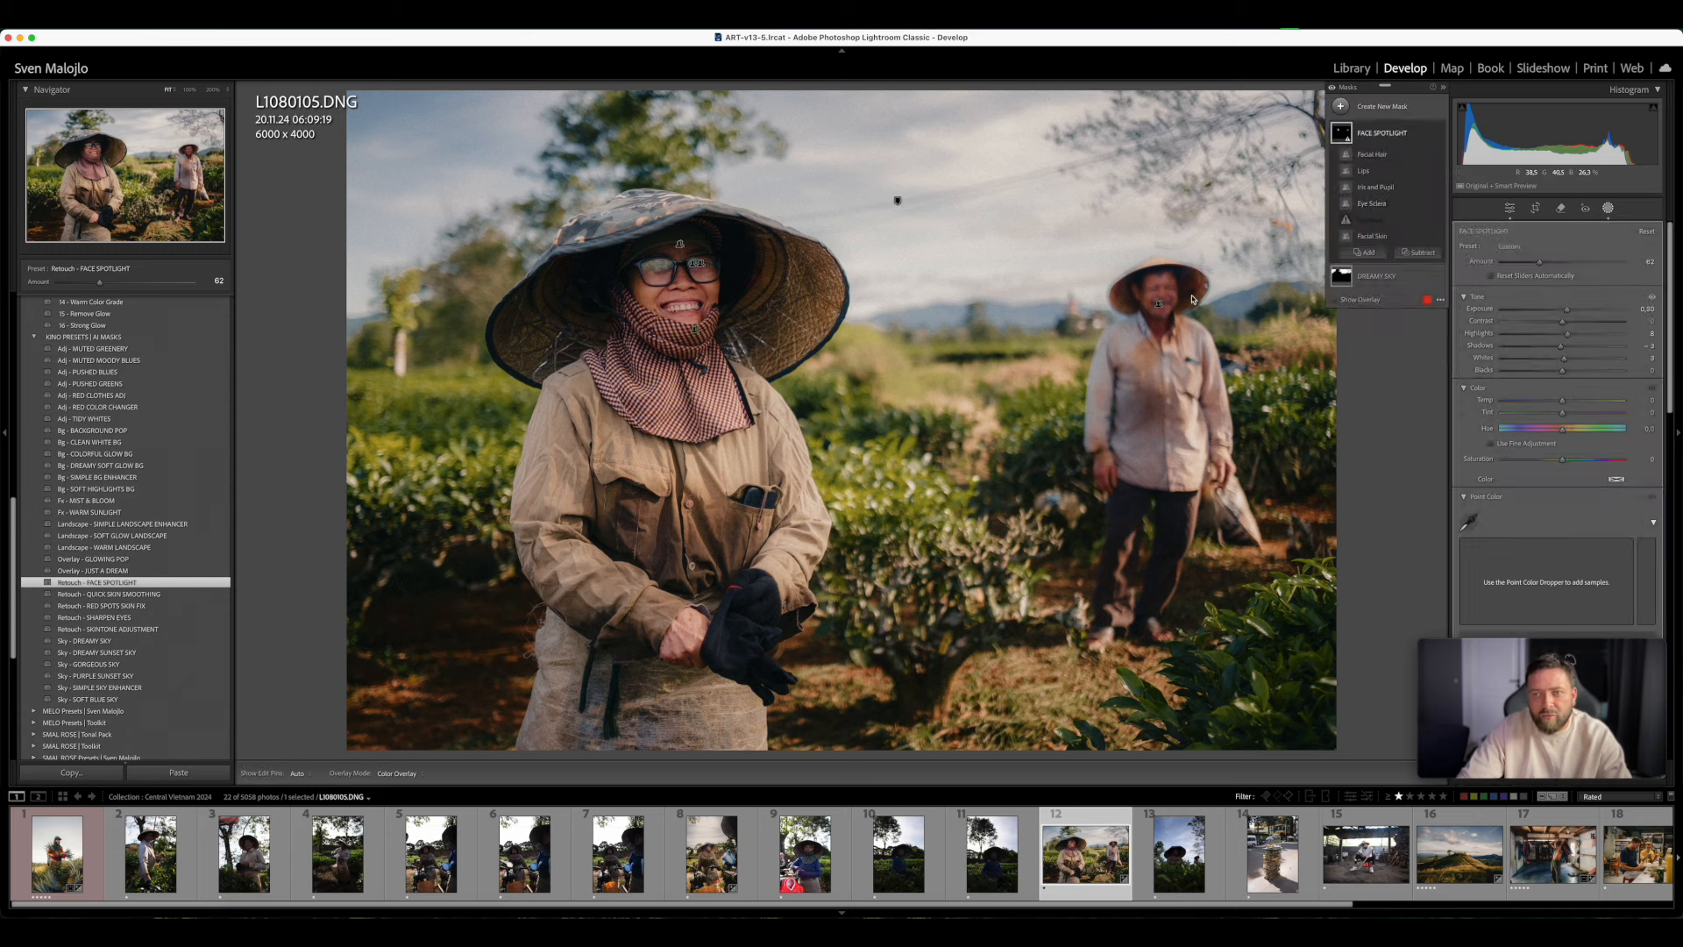
pyautogui.click(1418, 252)
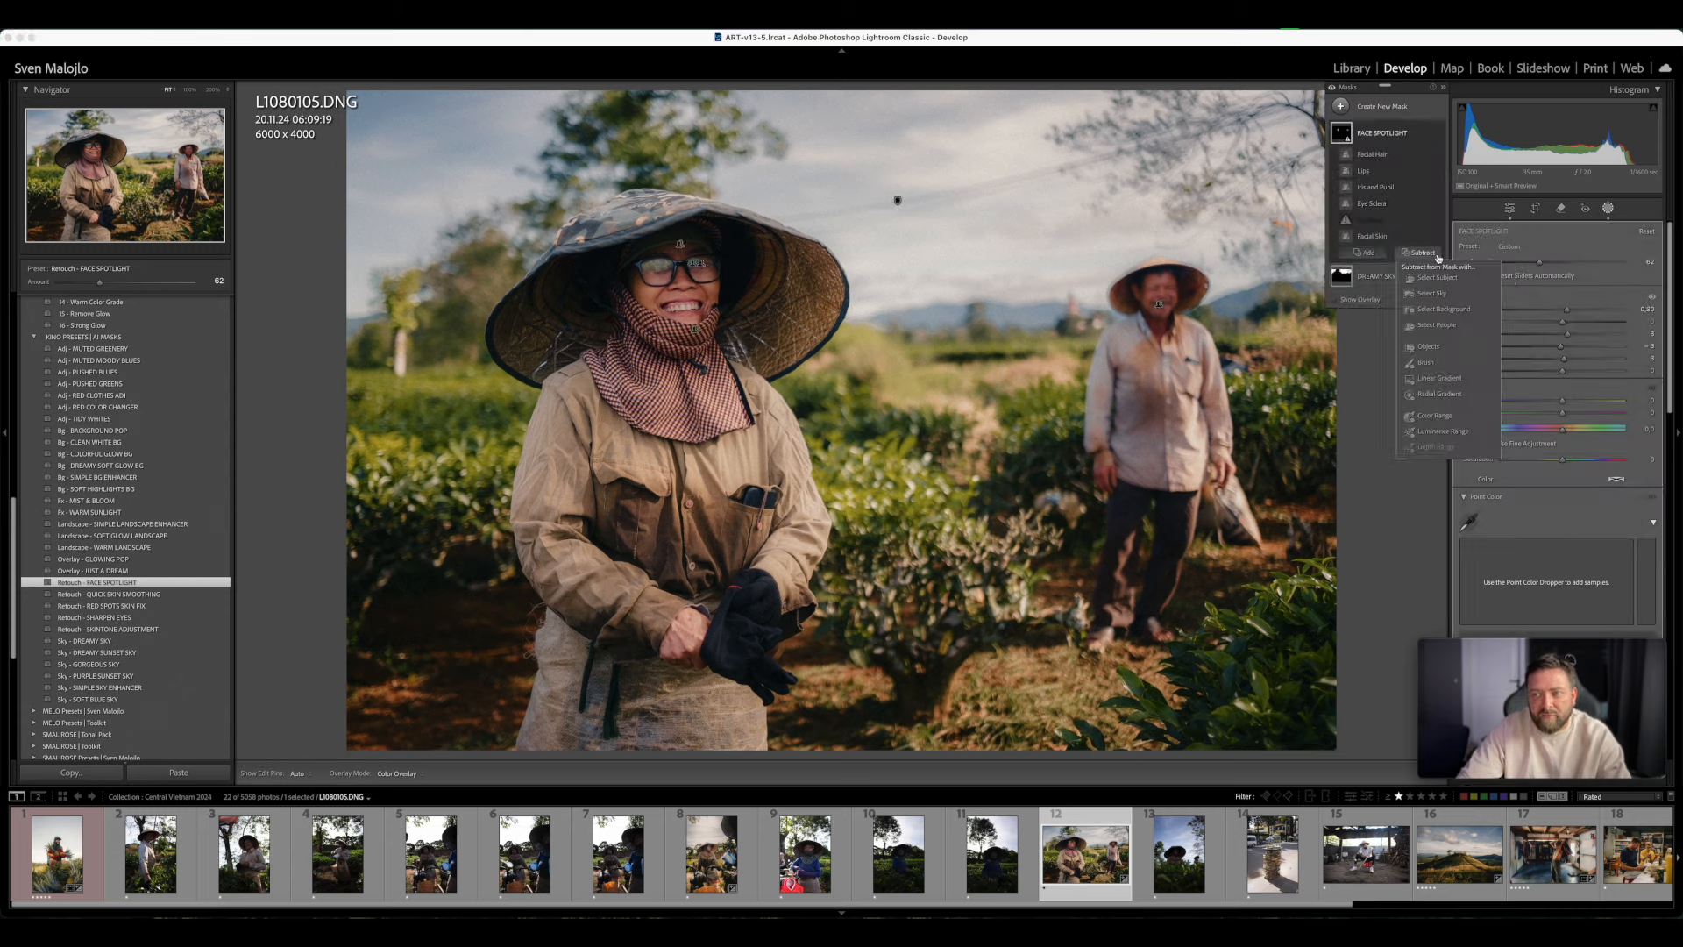
pyautogui.click(1429, 362)
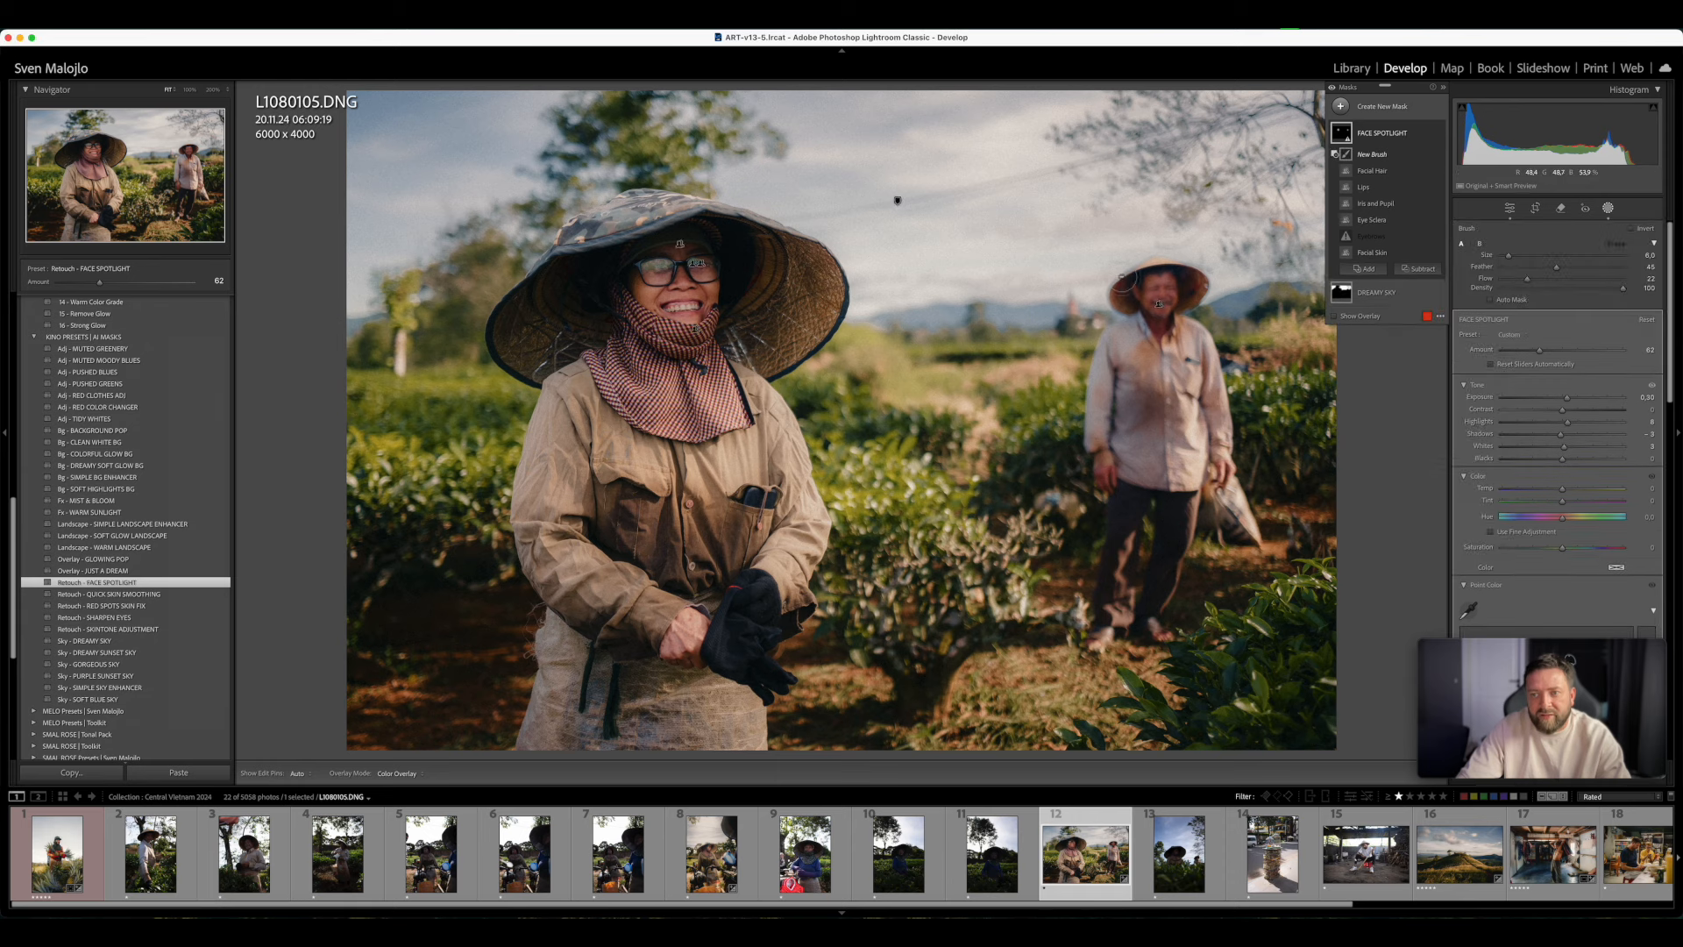
pyautogui.scroll(6, 1187, 308)
pyautogui.moveTo(1529, 280); pyautogui.dragTo(1664, 280)
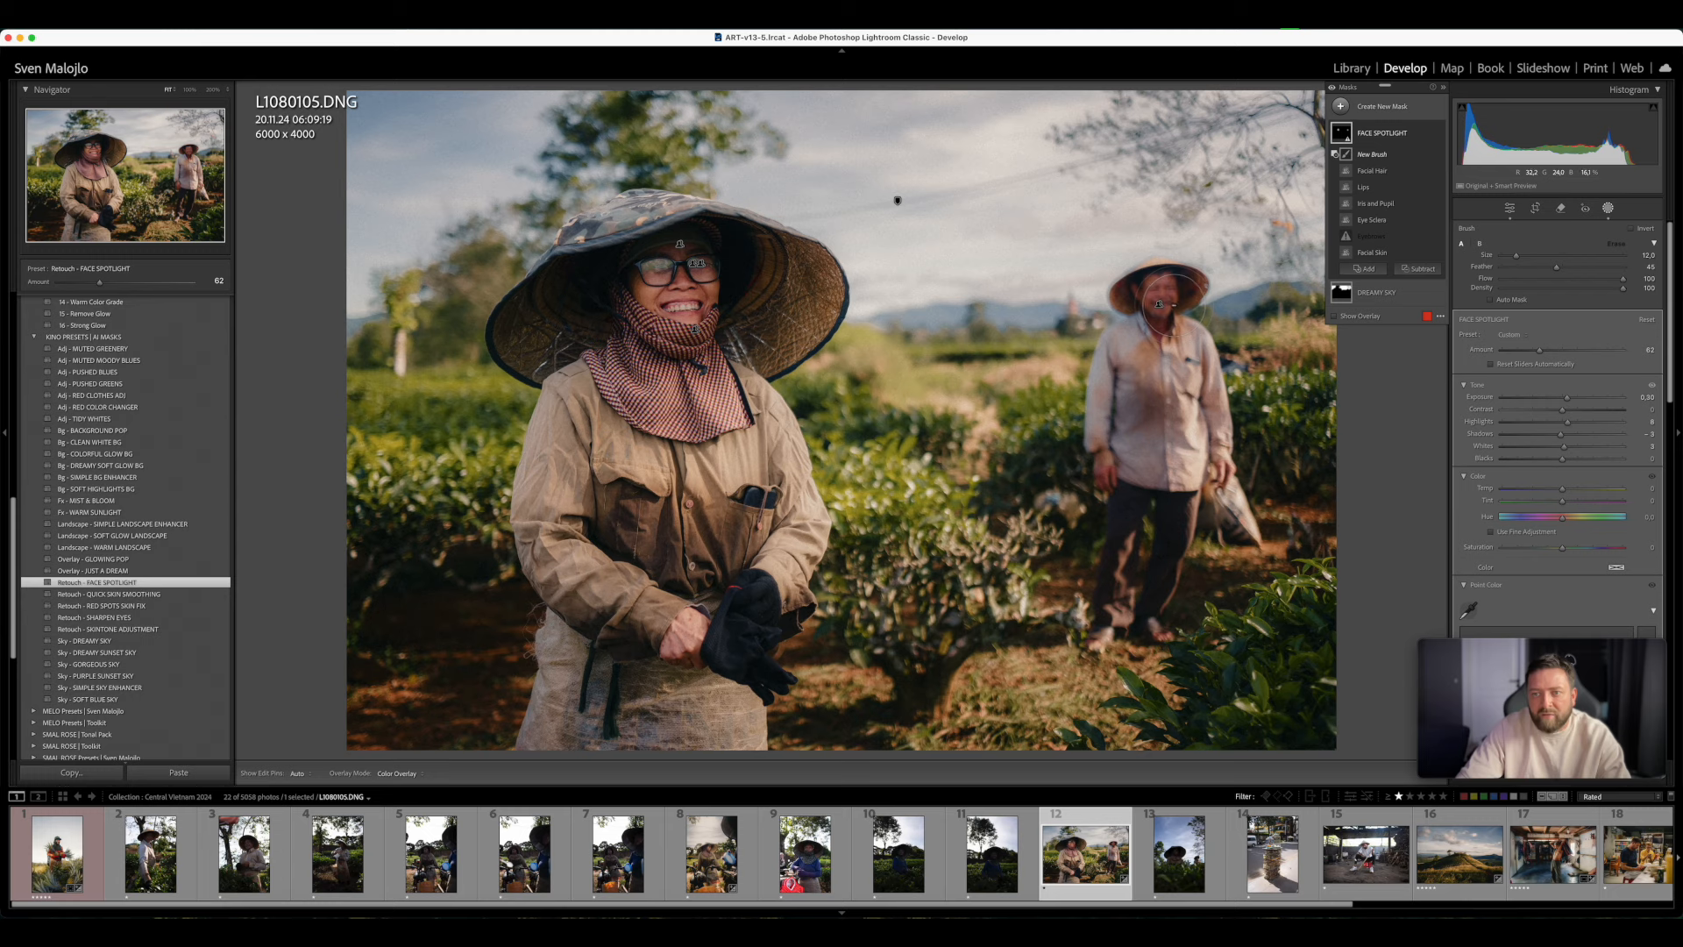
pyautogui.press('h')
pyautogui.moveTo(1140, 279); pyautogui.dragTo(1155, 303)
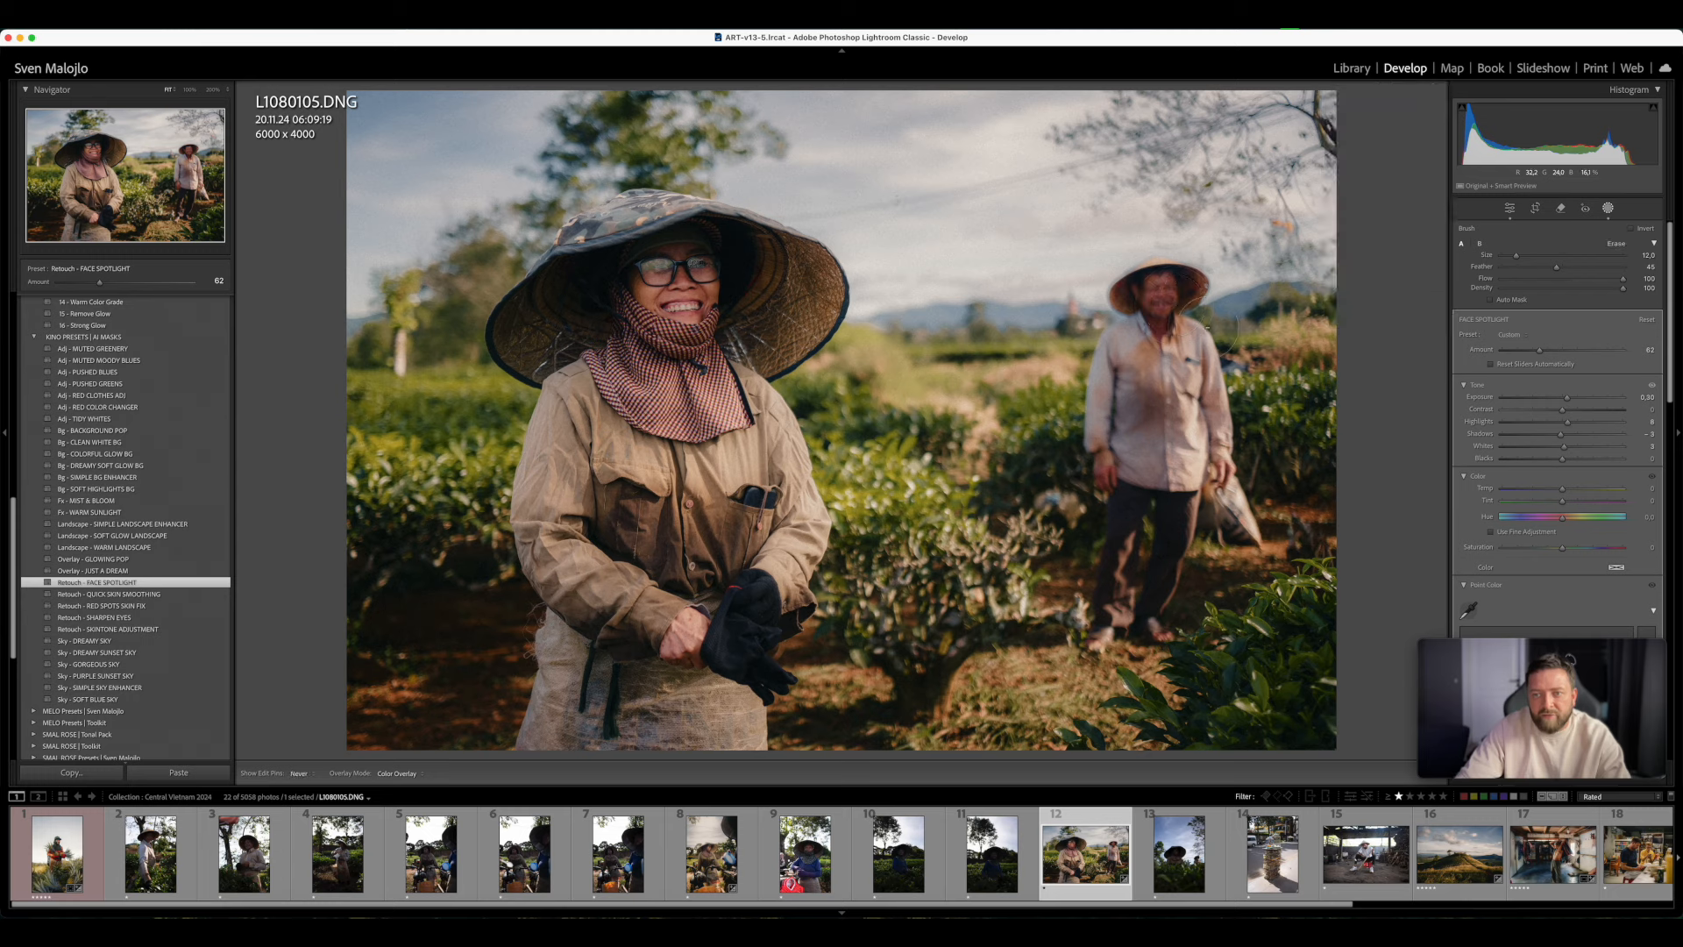
pyautogui.press('h')
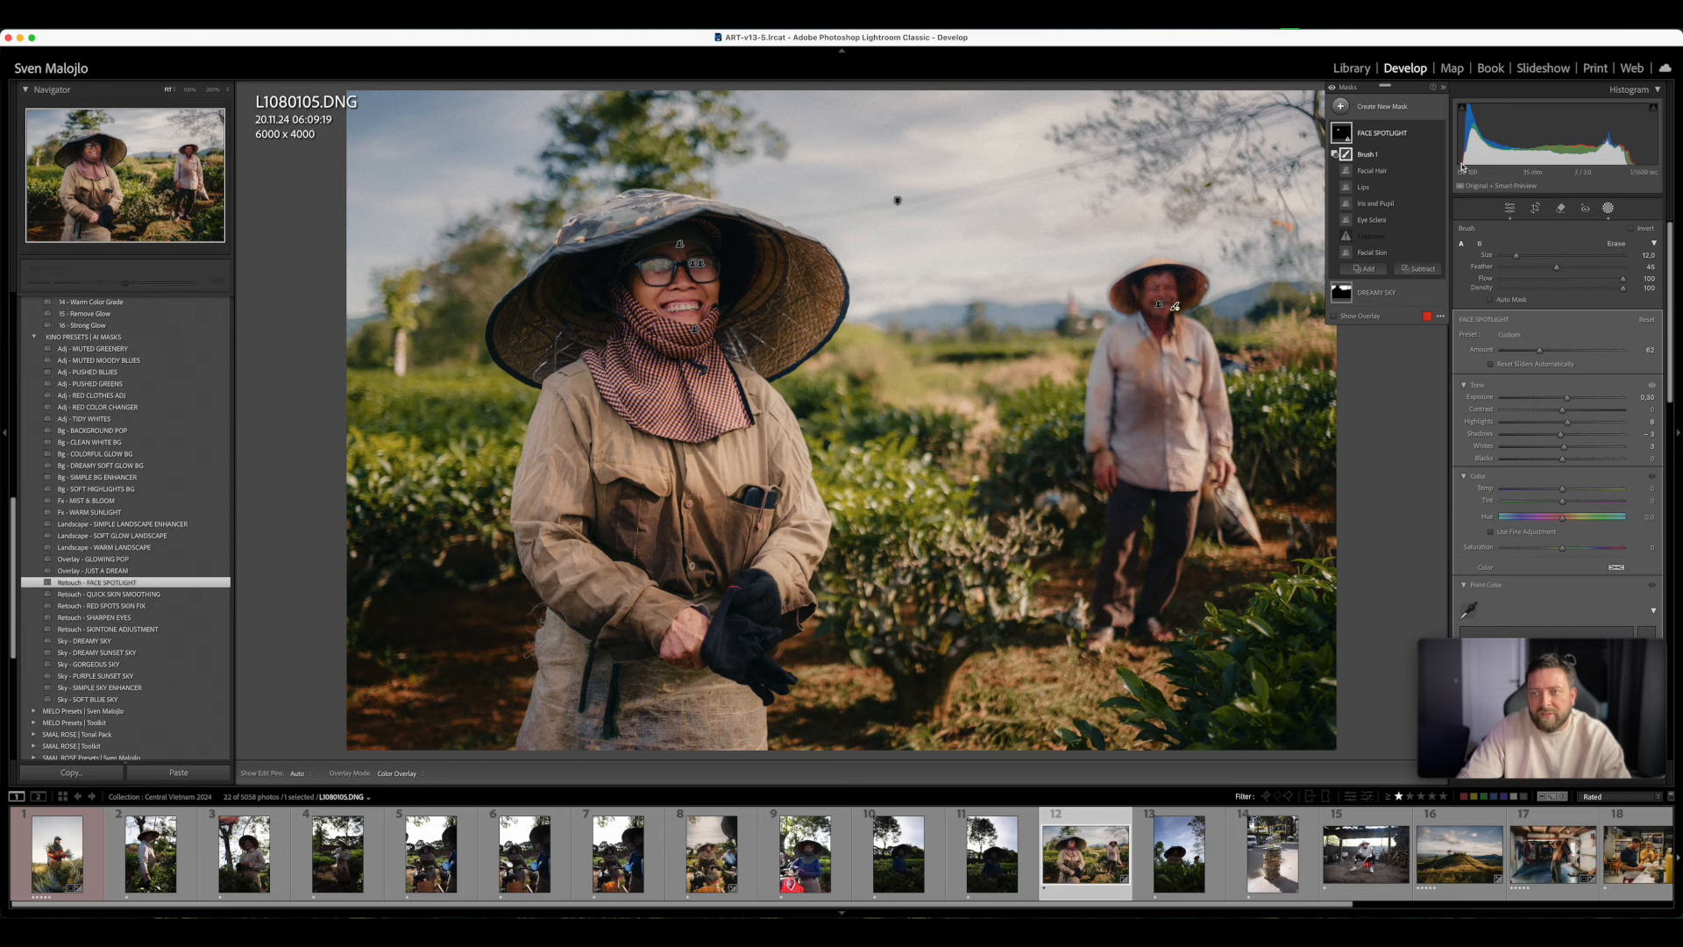
# - Reduce the FACE SPOTLIGHT mask's Amount to slightly below 60 and close masking
pyautogui.click(1395, 134)
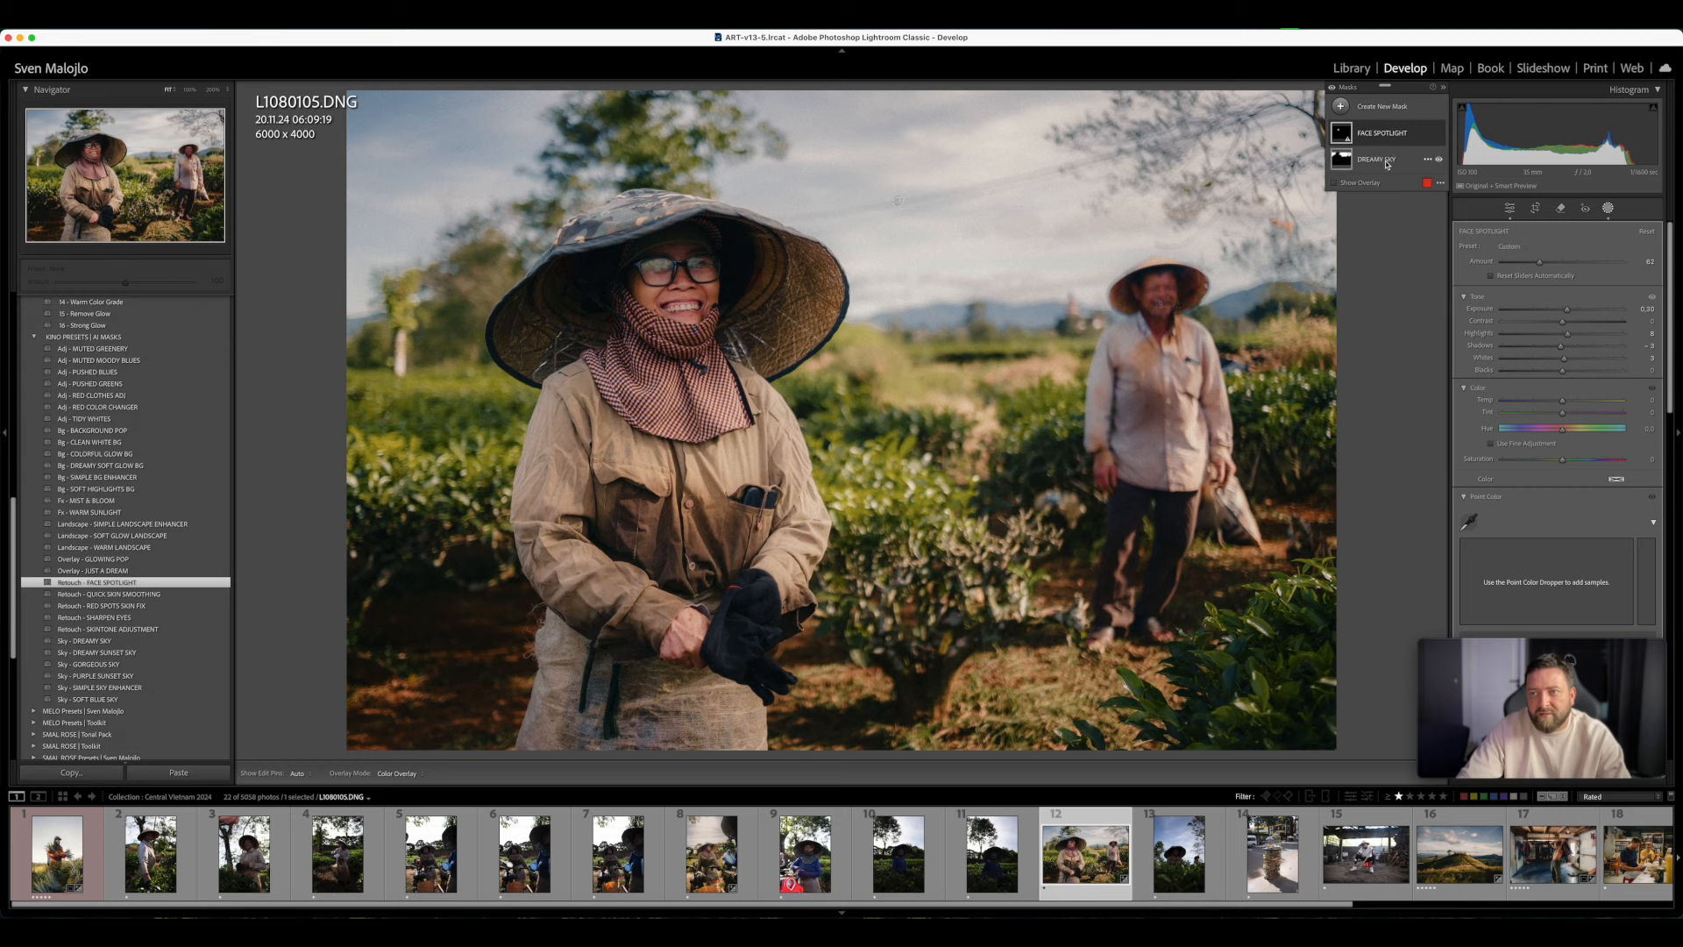
pyautogui.moveTo(1539, 261)
pyautogui.mouseDown()
pyautogui.moveTo(1574, 265)
pyautogui.moveTo(1486, 271)
pyautogui.moveTo(1538, 277)
pyautogui.mouseUp()
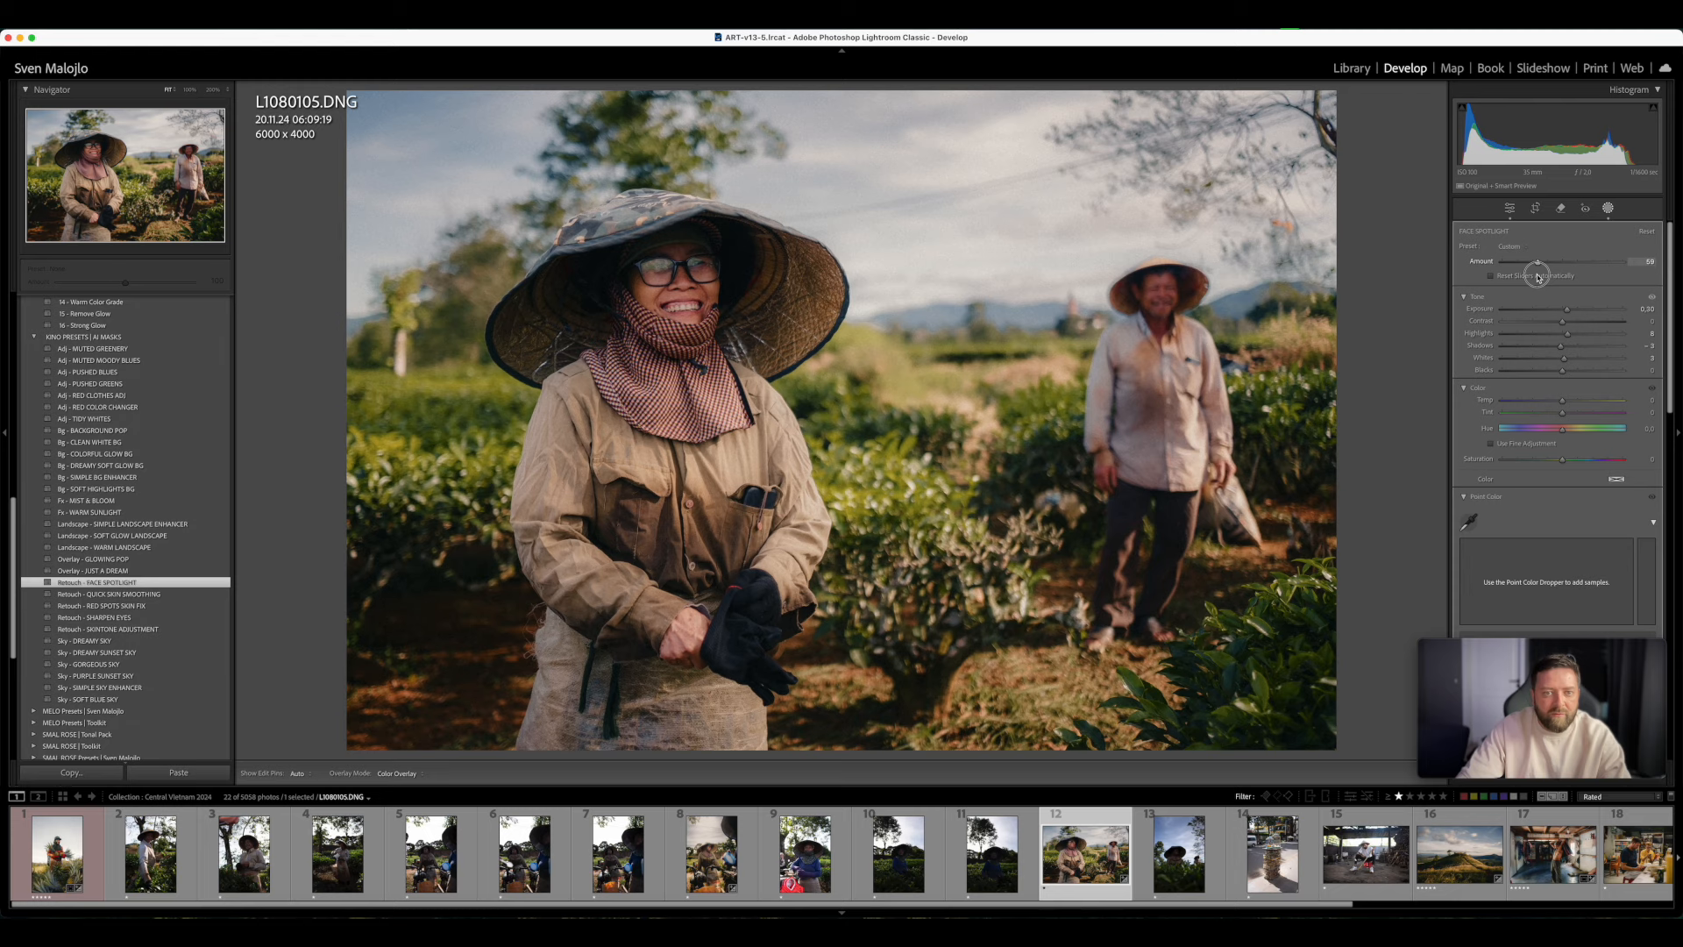
pyautogui.click(1607, 211)
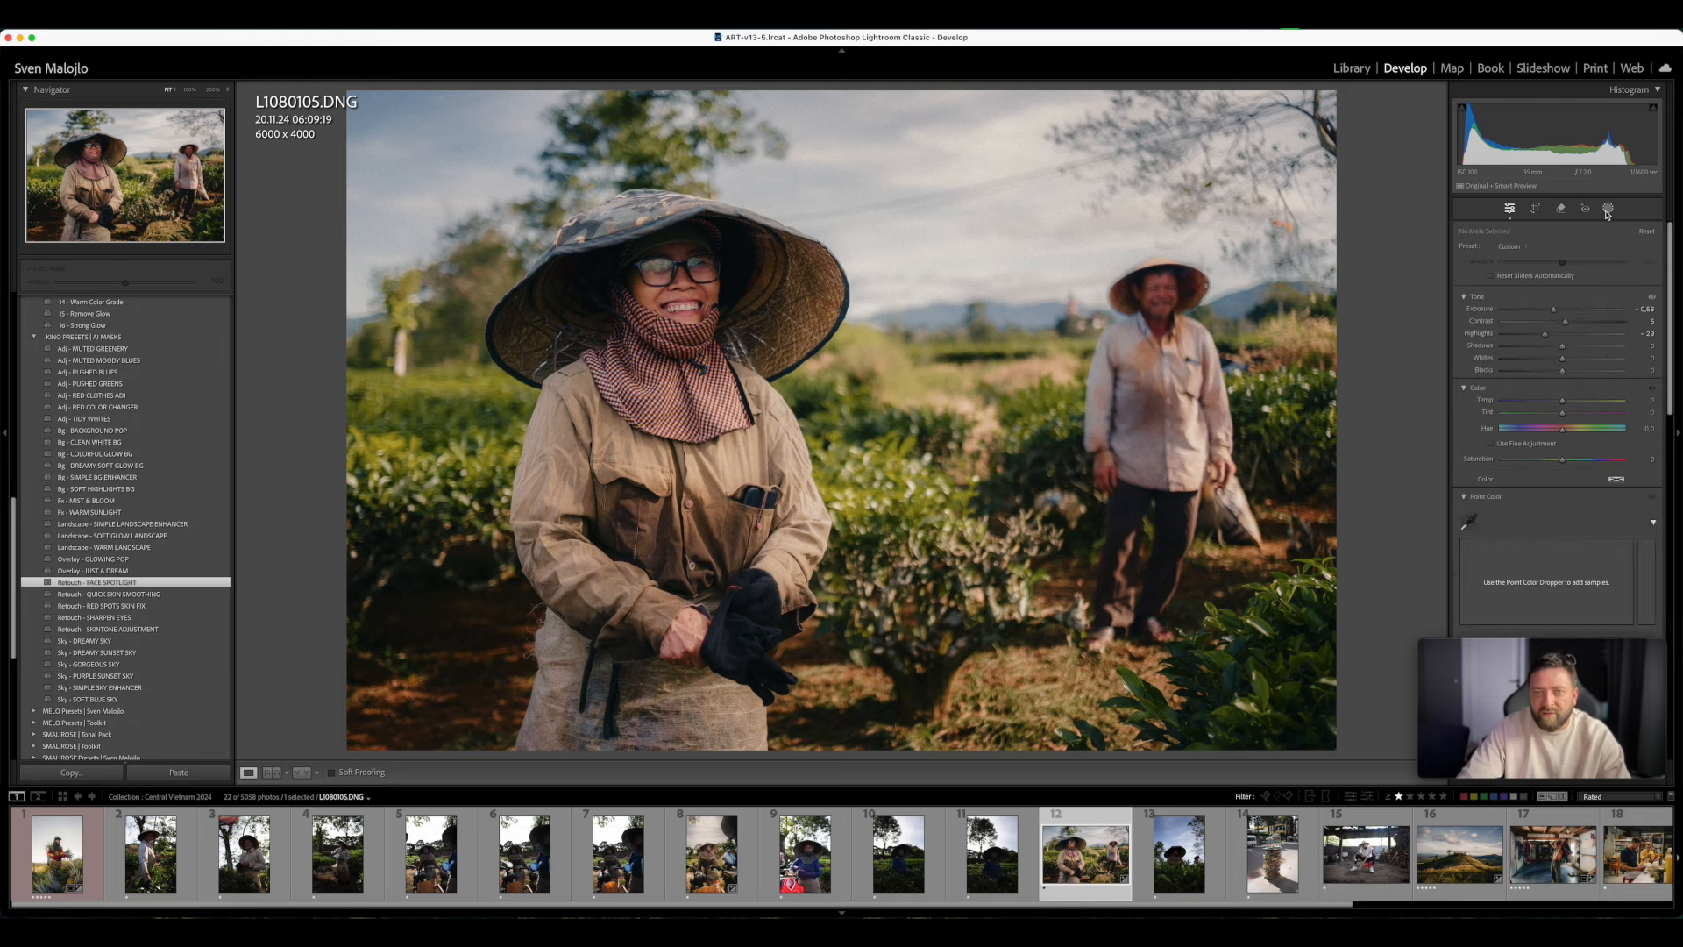
pyautogui.click(1608, 211)
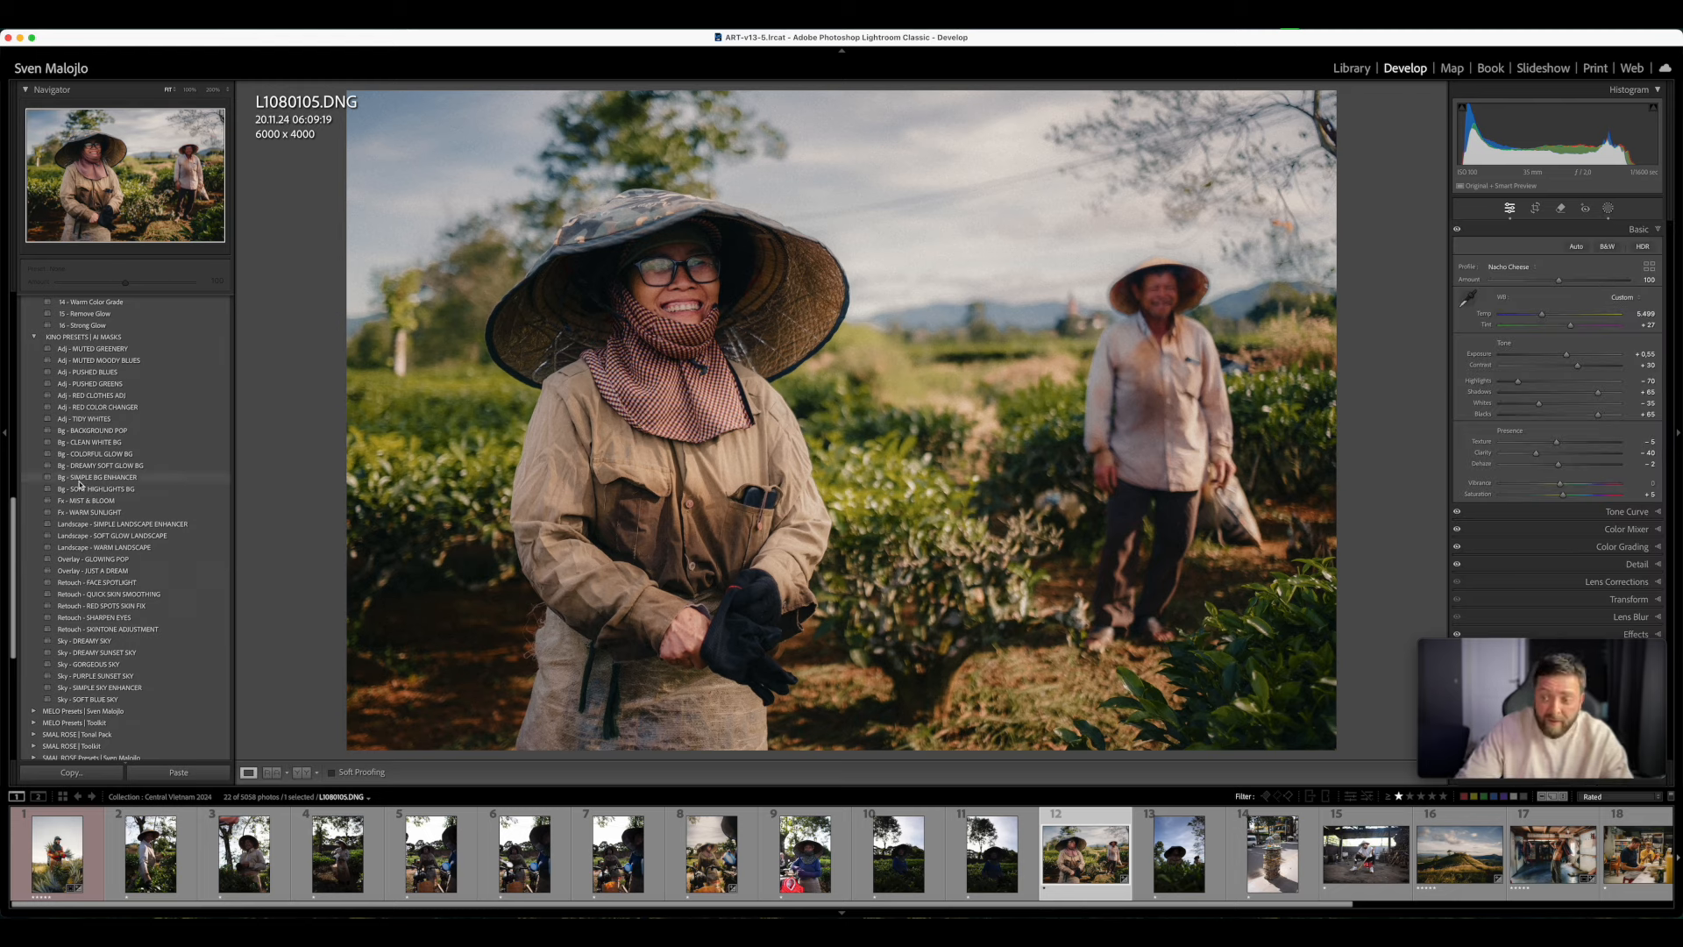